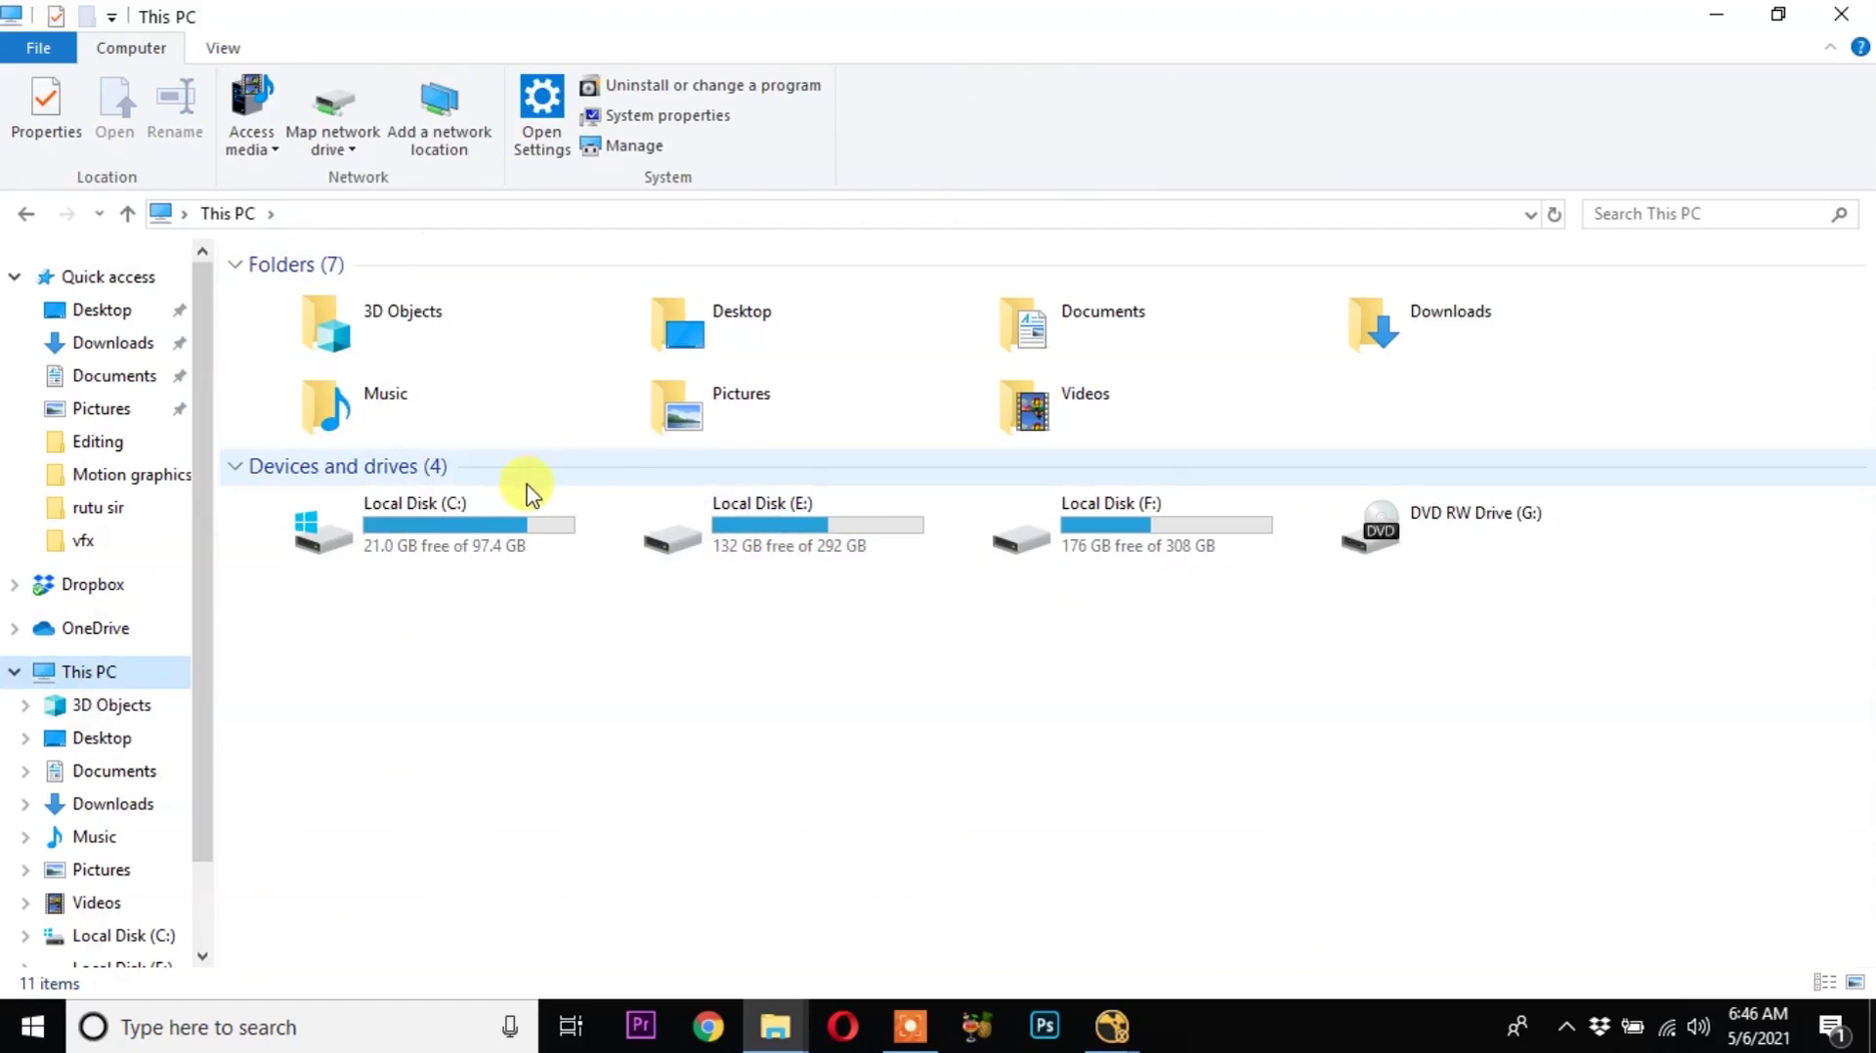
# Open the FOOTAGE\FOOTAGE\pixcels\golf folder on the Desktop in File Explorer.
pyautogui.click(461, 214)
pyautogui.write('C:\\Users\\saurabh\\Desktop\\FOOTAGE\\FOOTAGE\\pixcels\\golf')
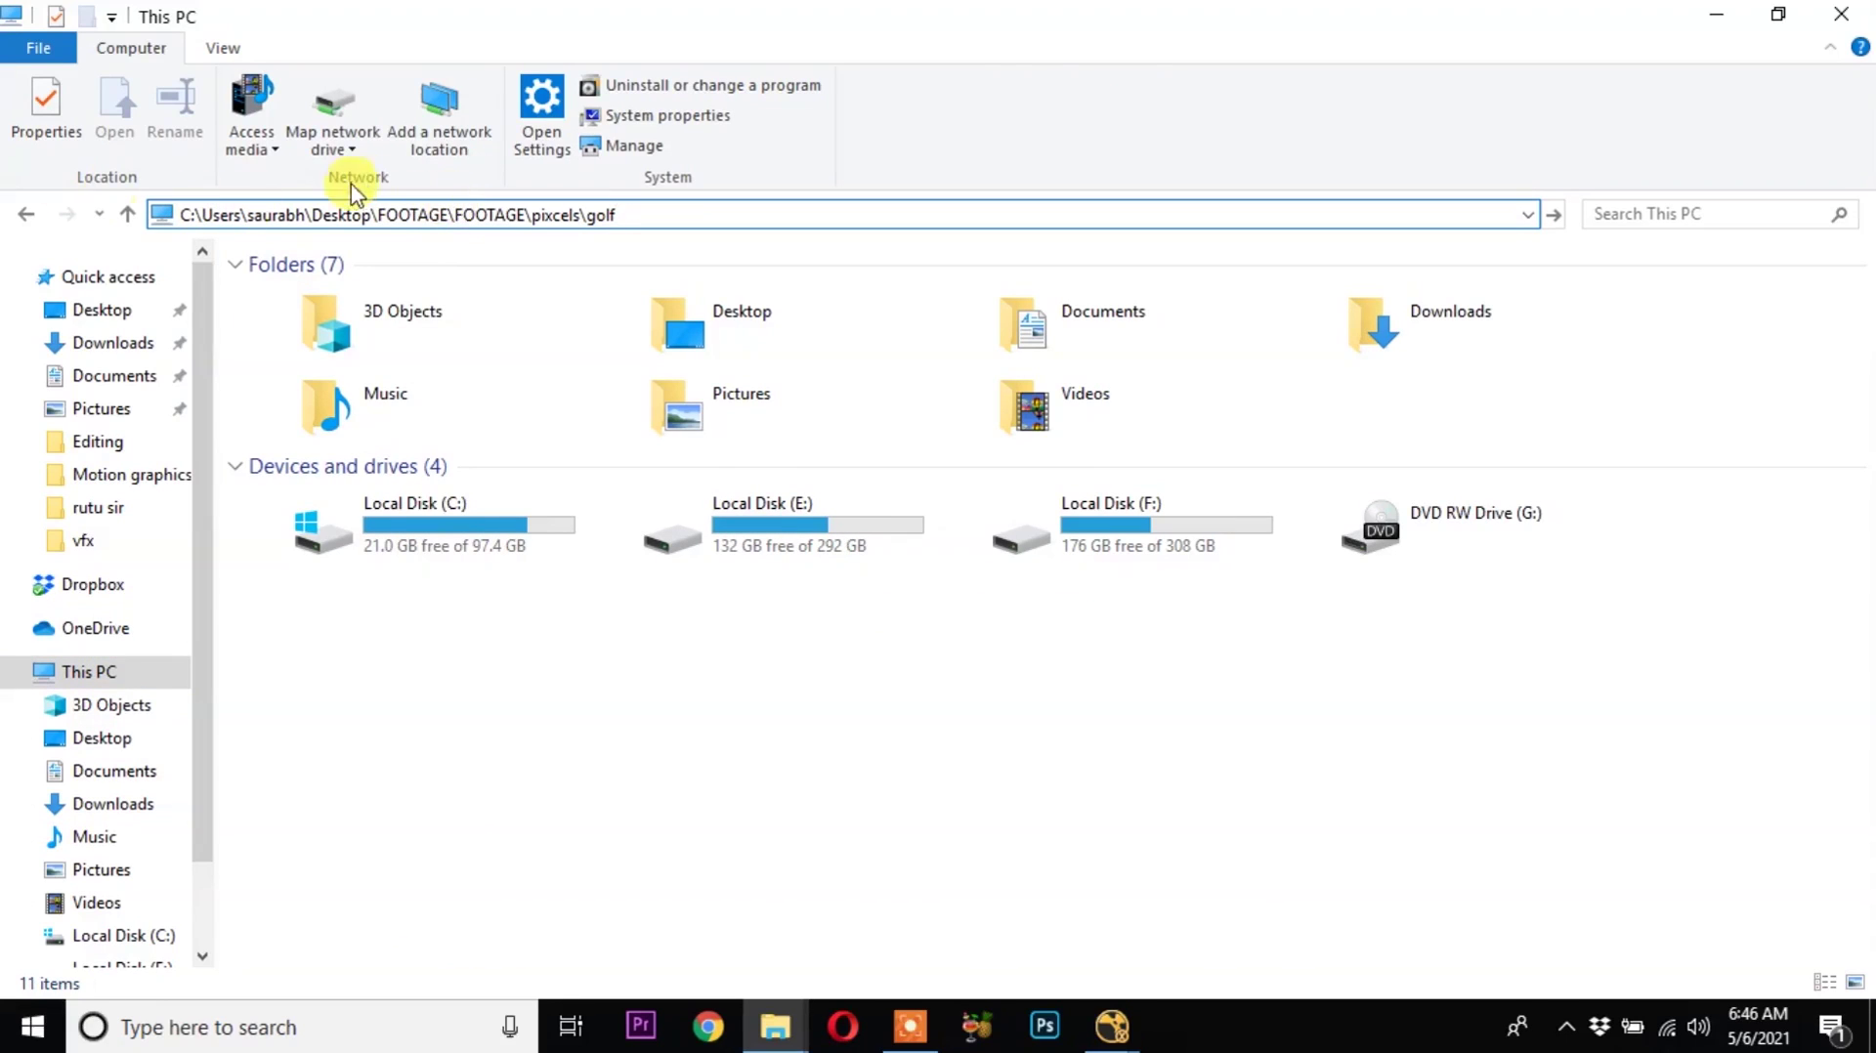
pyautogui.press('Return')
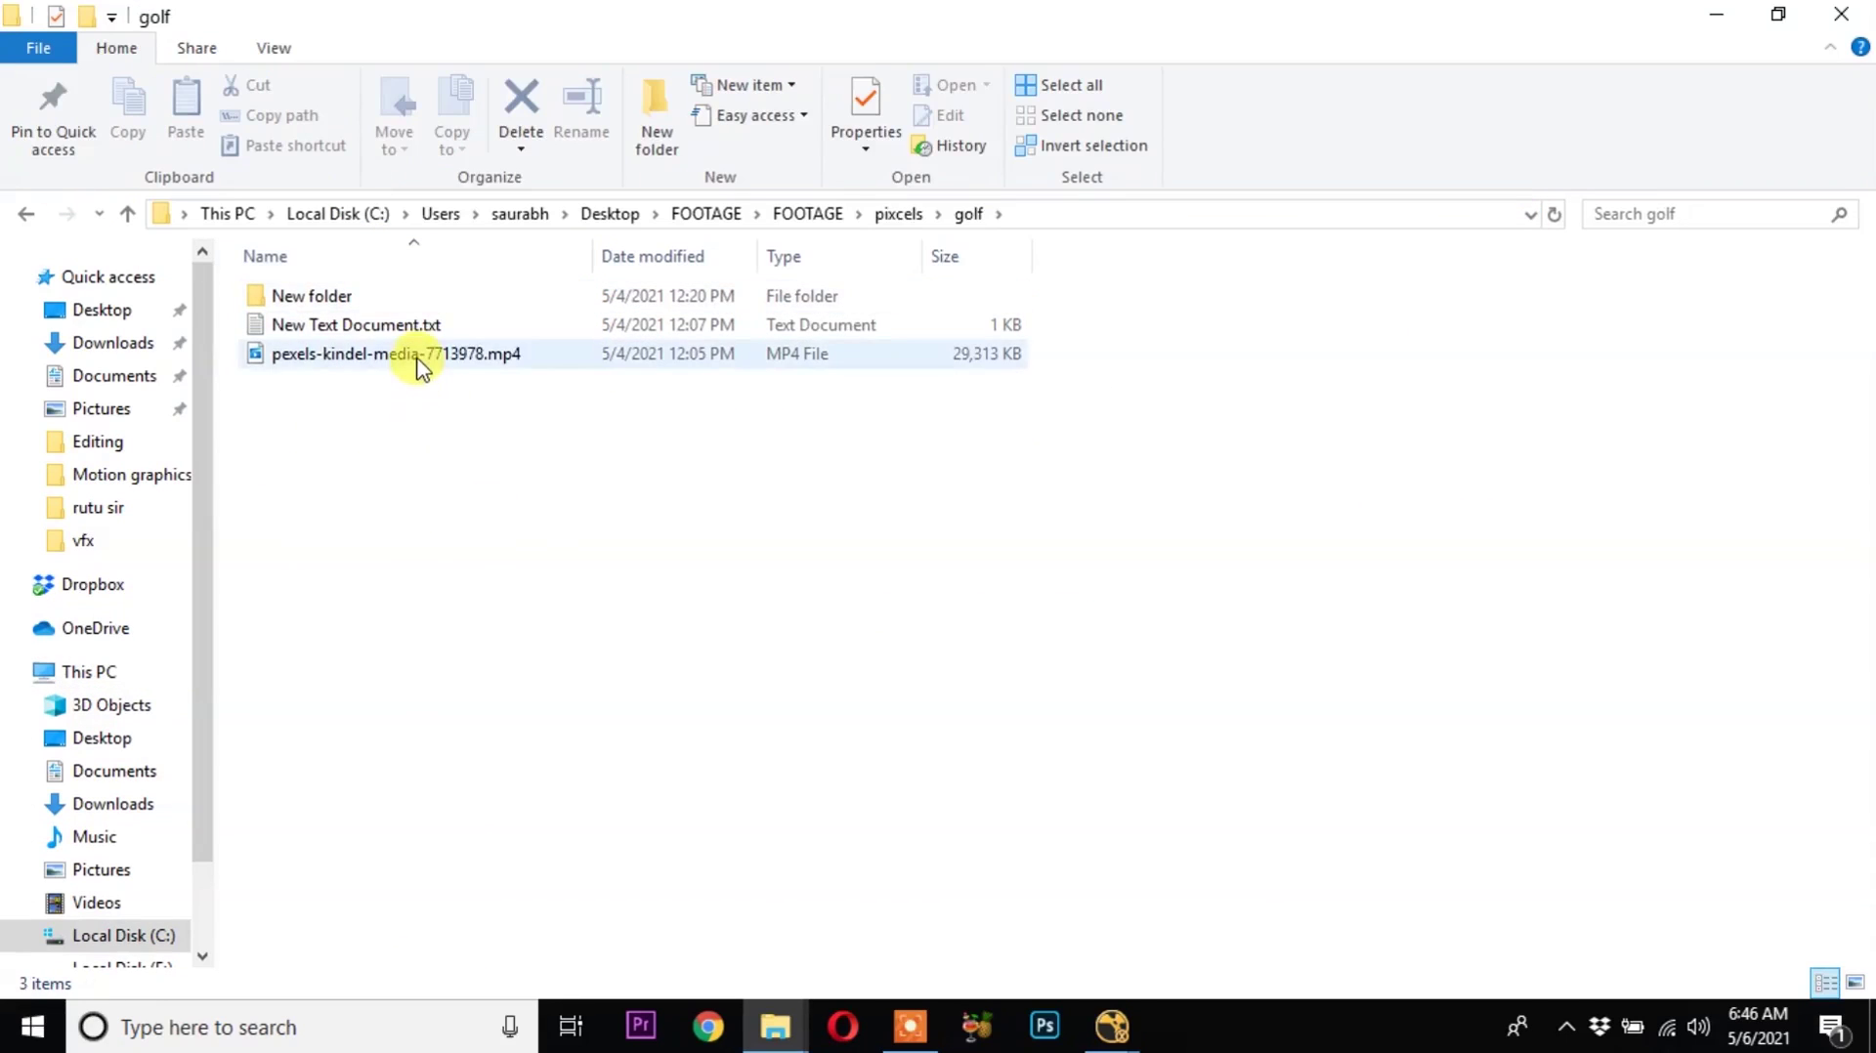
# Import pexels-kindel-media-7713978.mp4 into the NukeX node graph and connect its Read node to the viewer.
pyautogui.click(418, 364)
pyautogui.moveTo(336, 363); pyautogui.dragTo(598, 701)
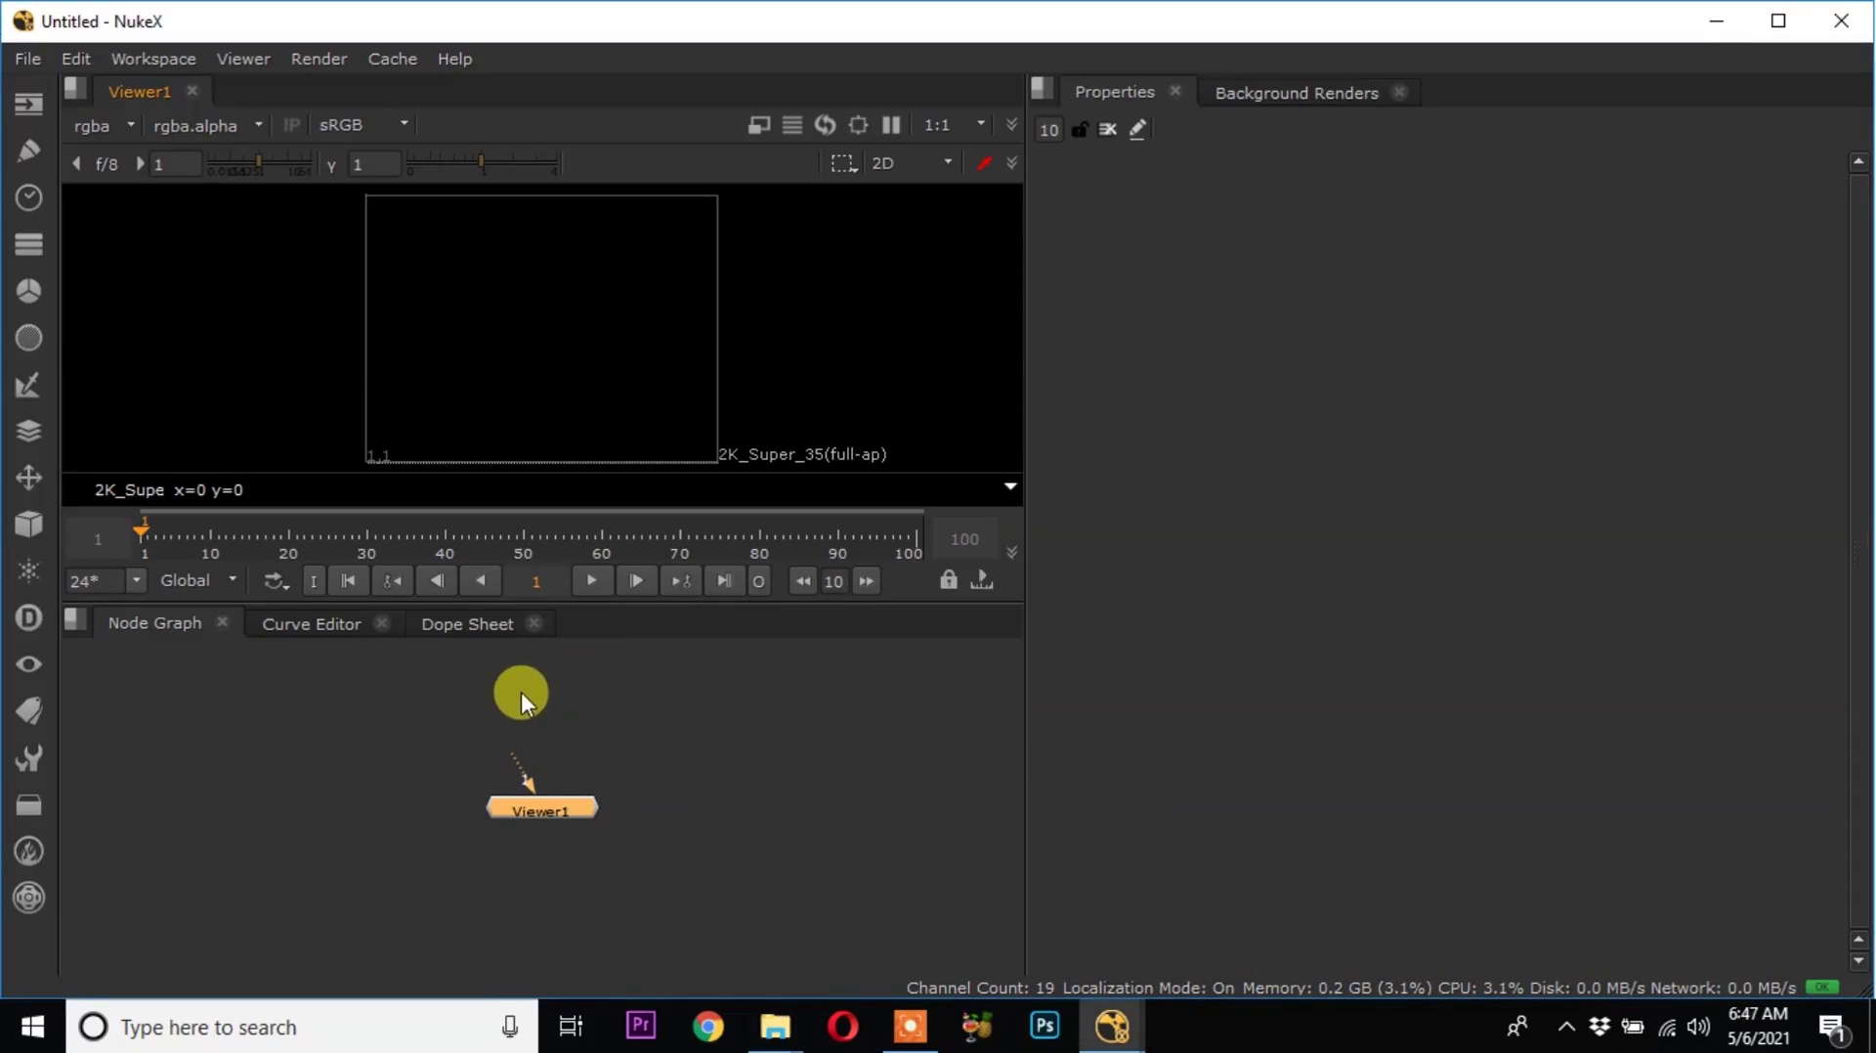
pyautogui.moveTo(520, 719); pyautogui.dragTo(520, 719)
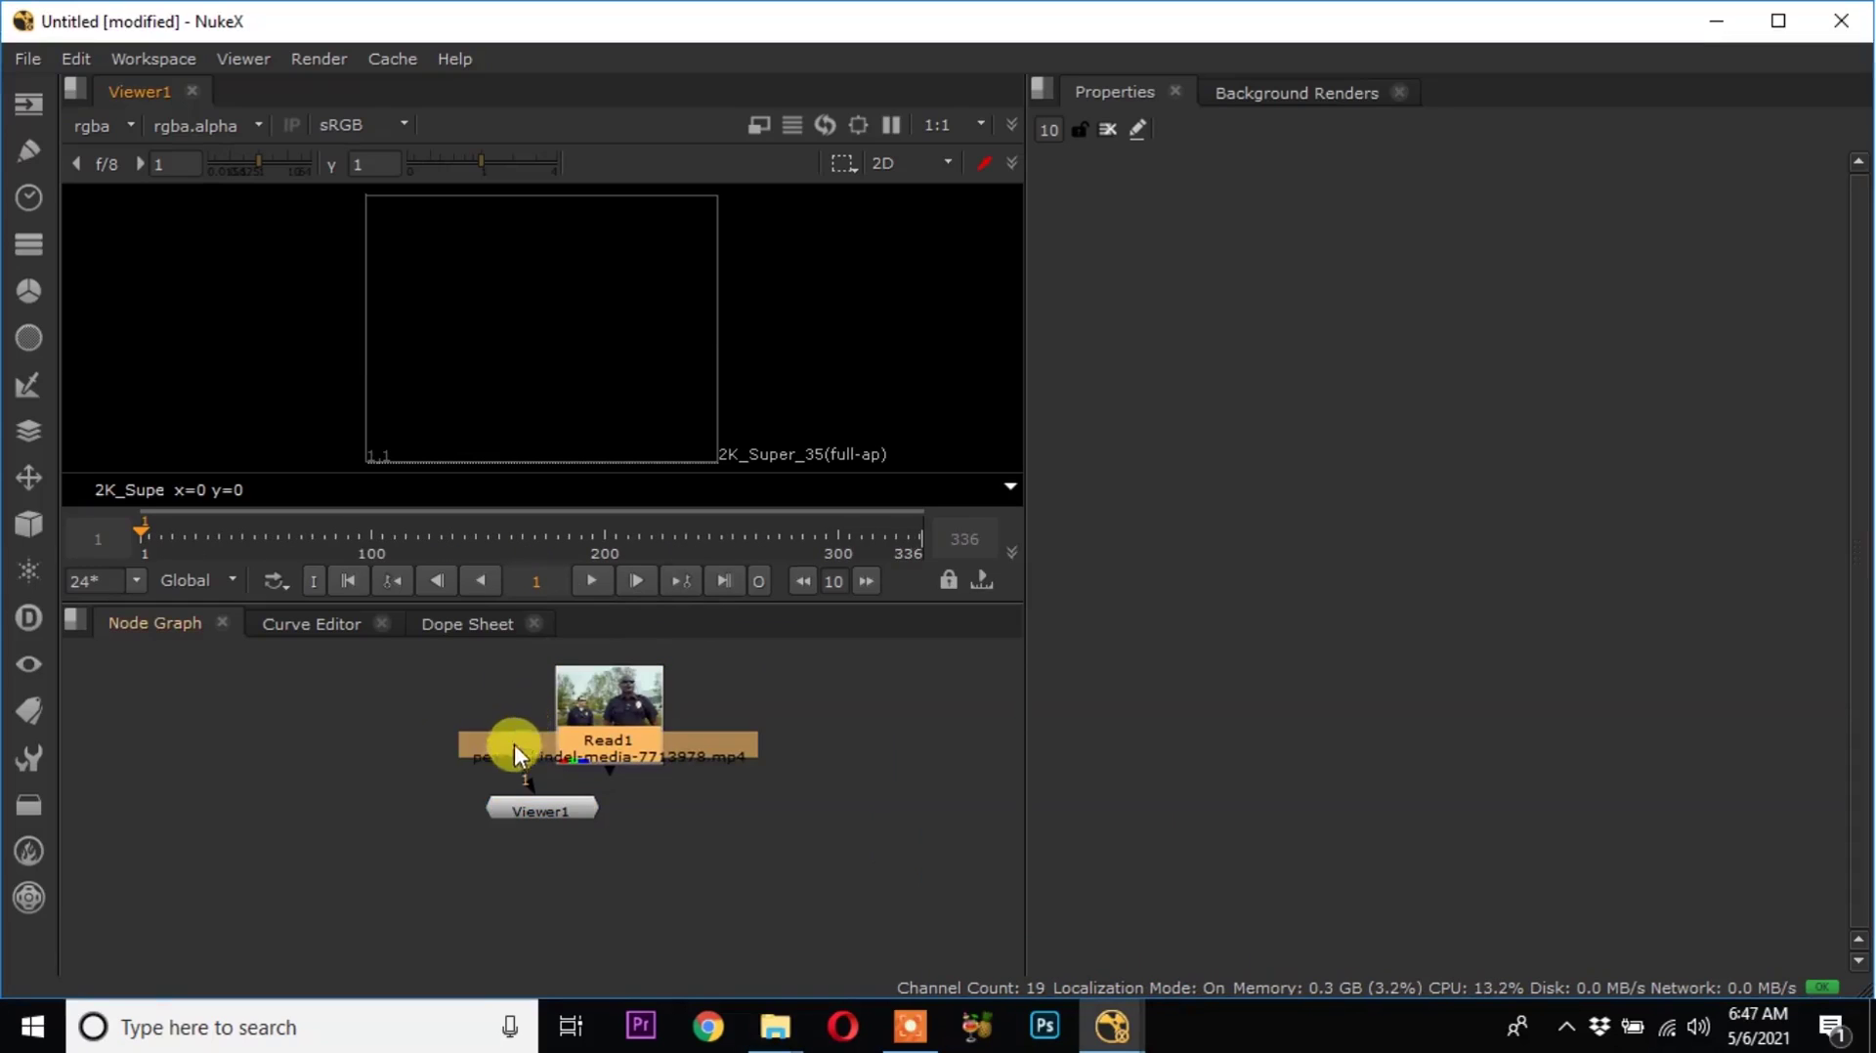
pyautogui.moveTo(521, 801); pyautogui.dragTo(561, 842)
pyautogui.moveTo(578, 694)
pyautogui.mouseDown()
pyautogui.moveTo(608, 677)
pyautogui.moveTo(581, 705)
pyautogui.mouseUp()
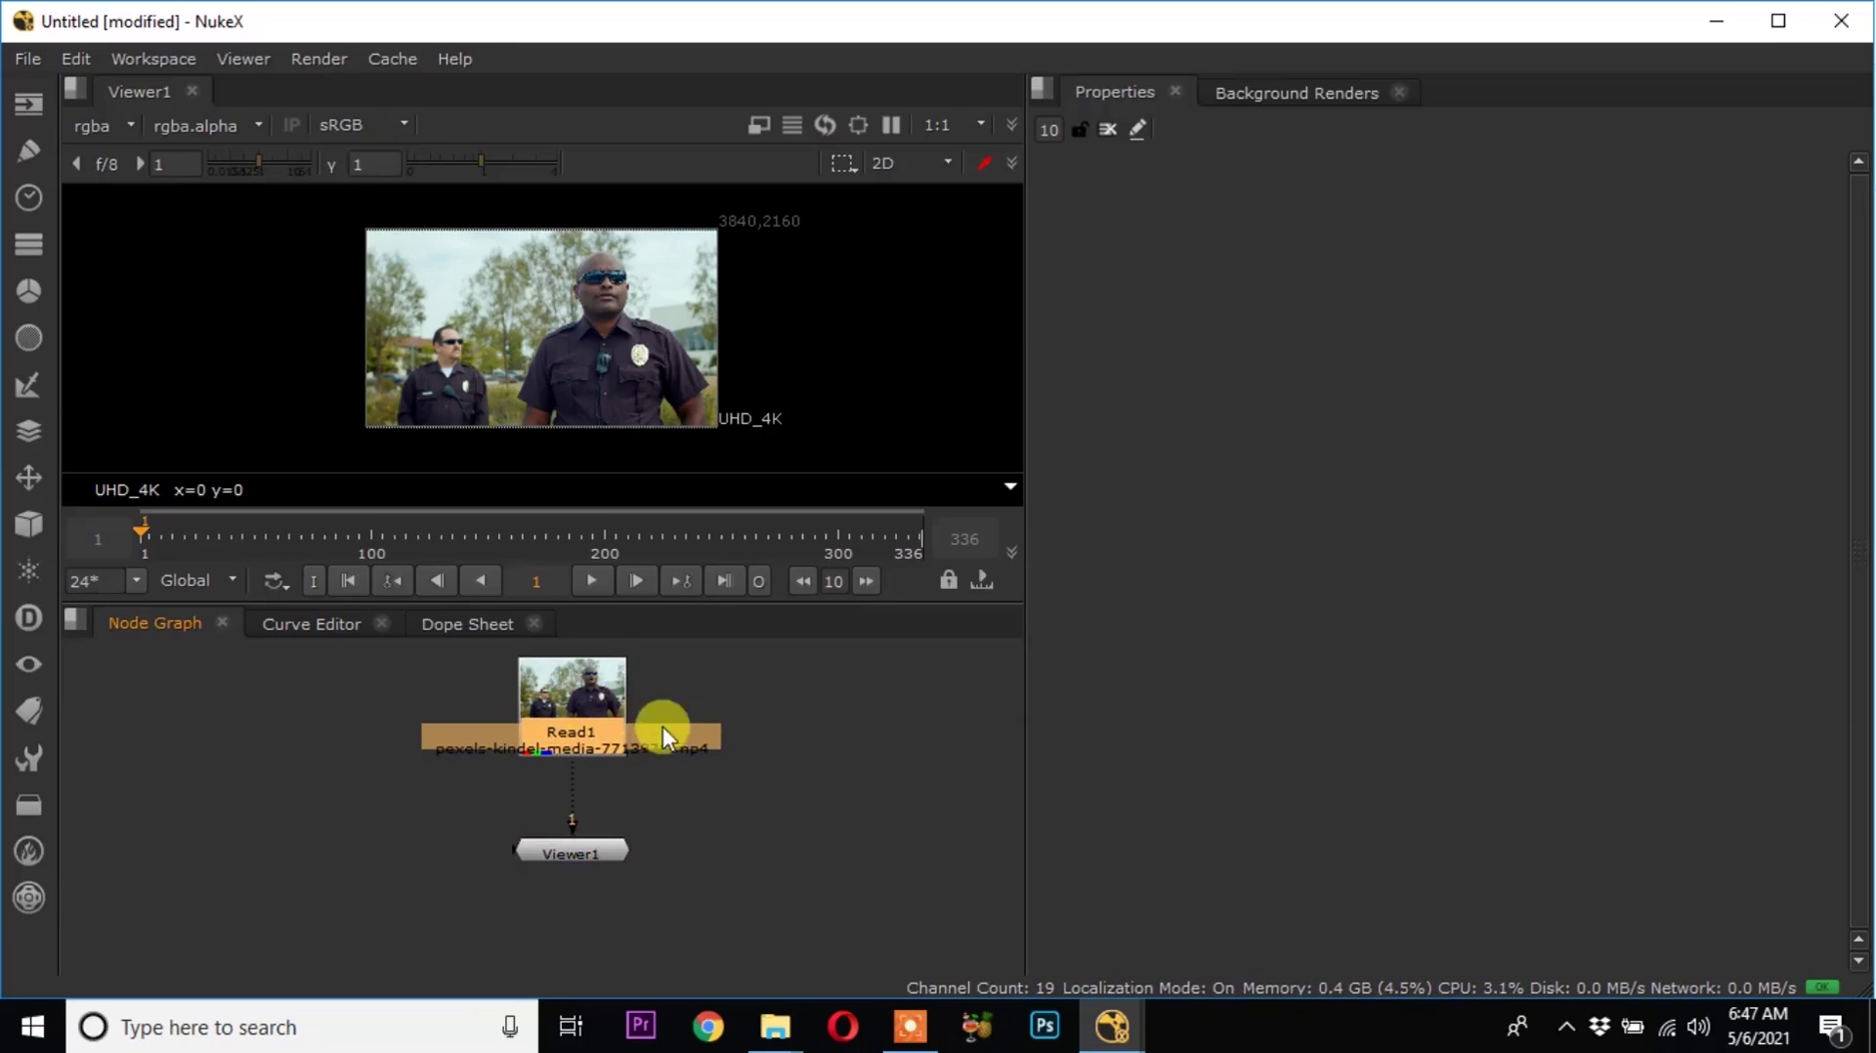
pyautogui.click(754, 788)
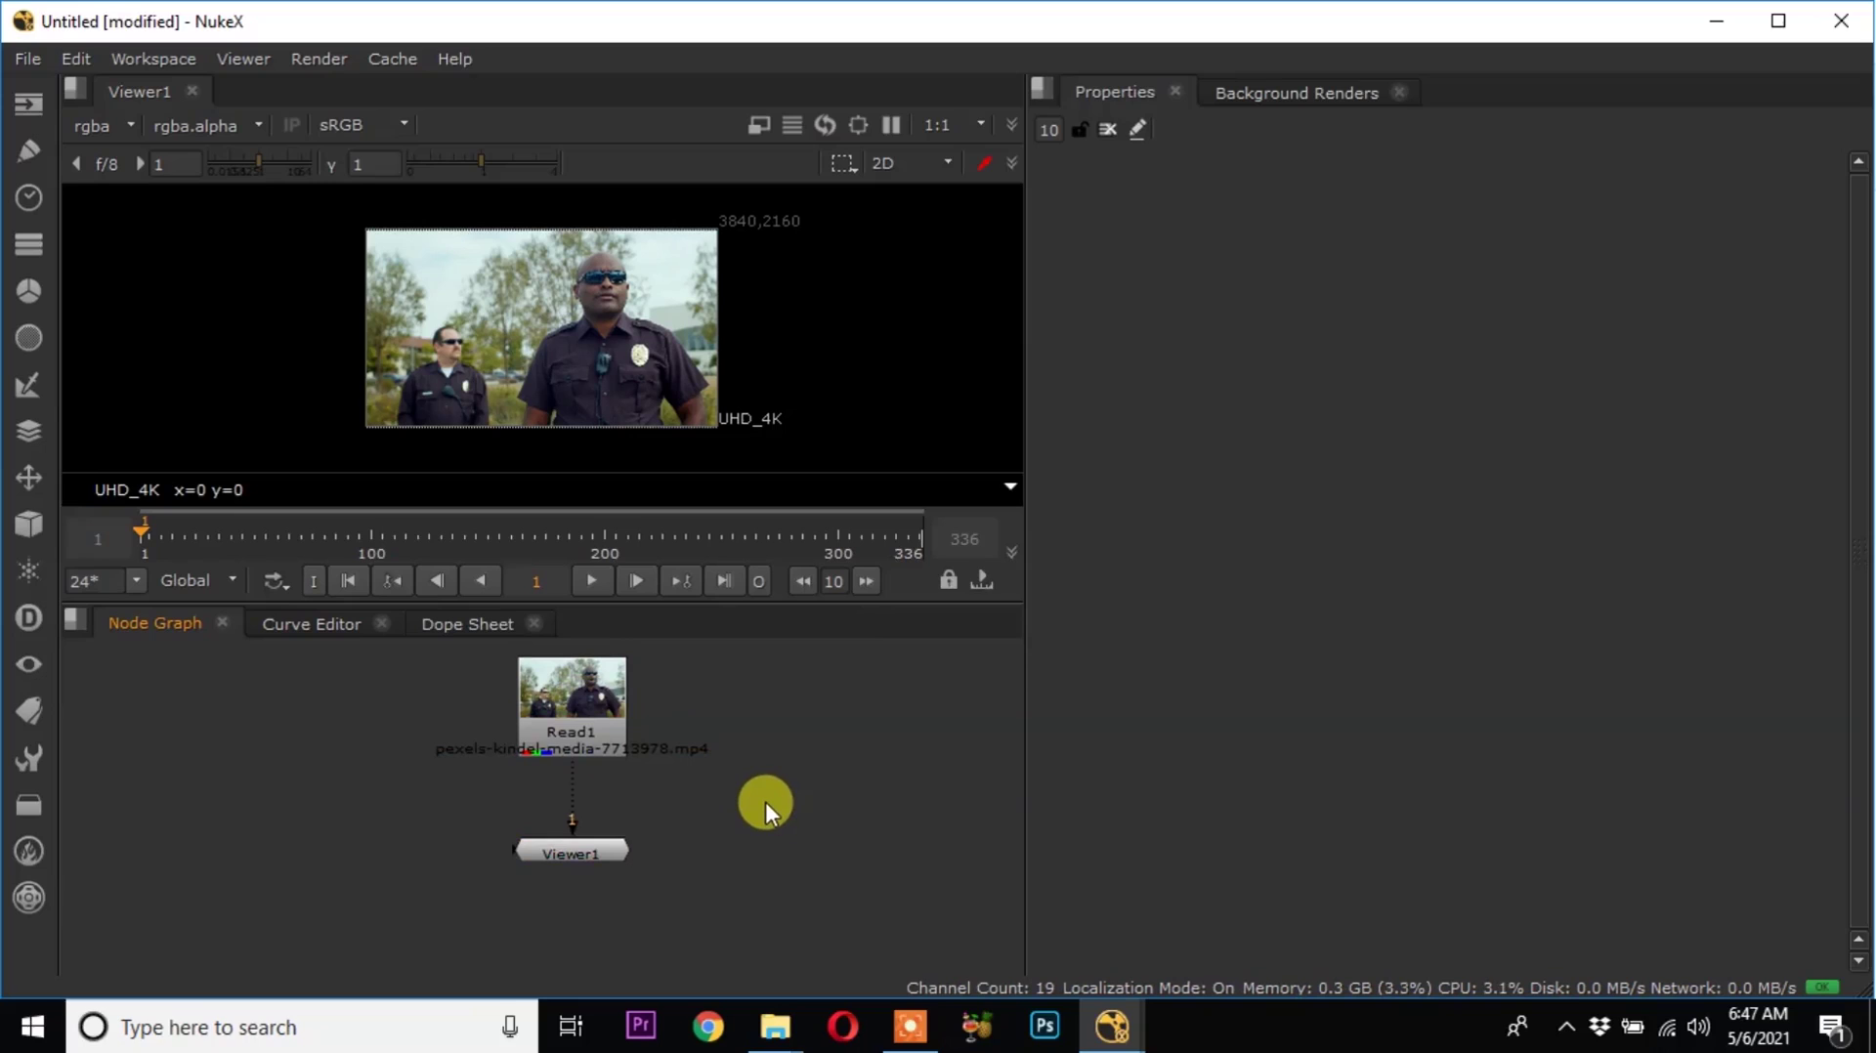
# Enable Premultiplied and Auto Alpha on the footage's Read node and set its frames to start at 1.
pyautogui.doubleClick(592, 694)
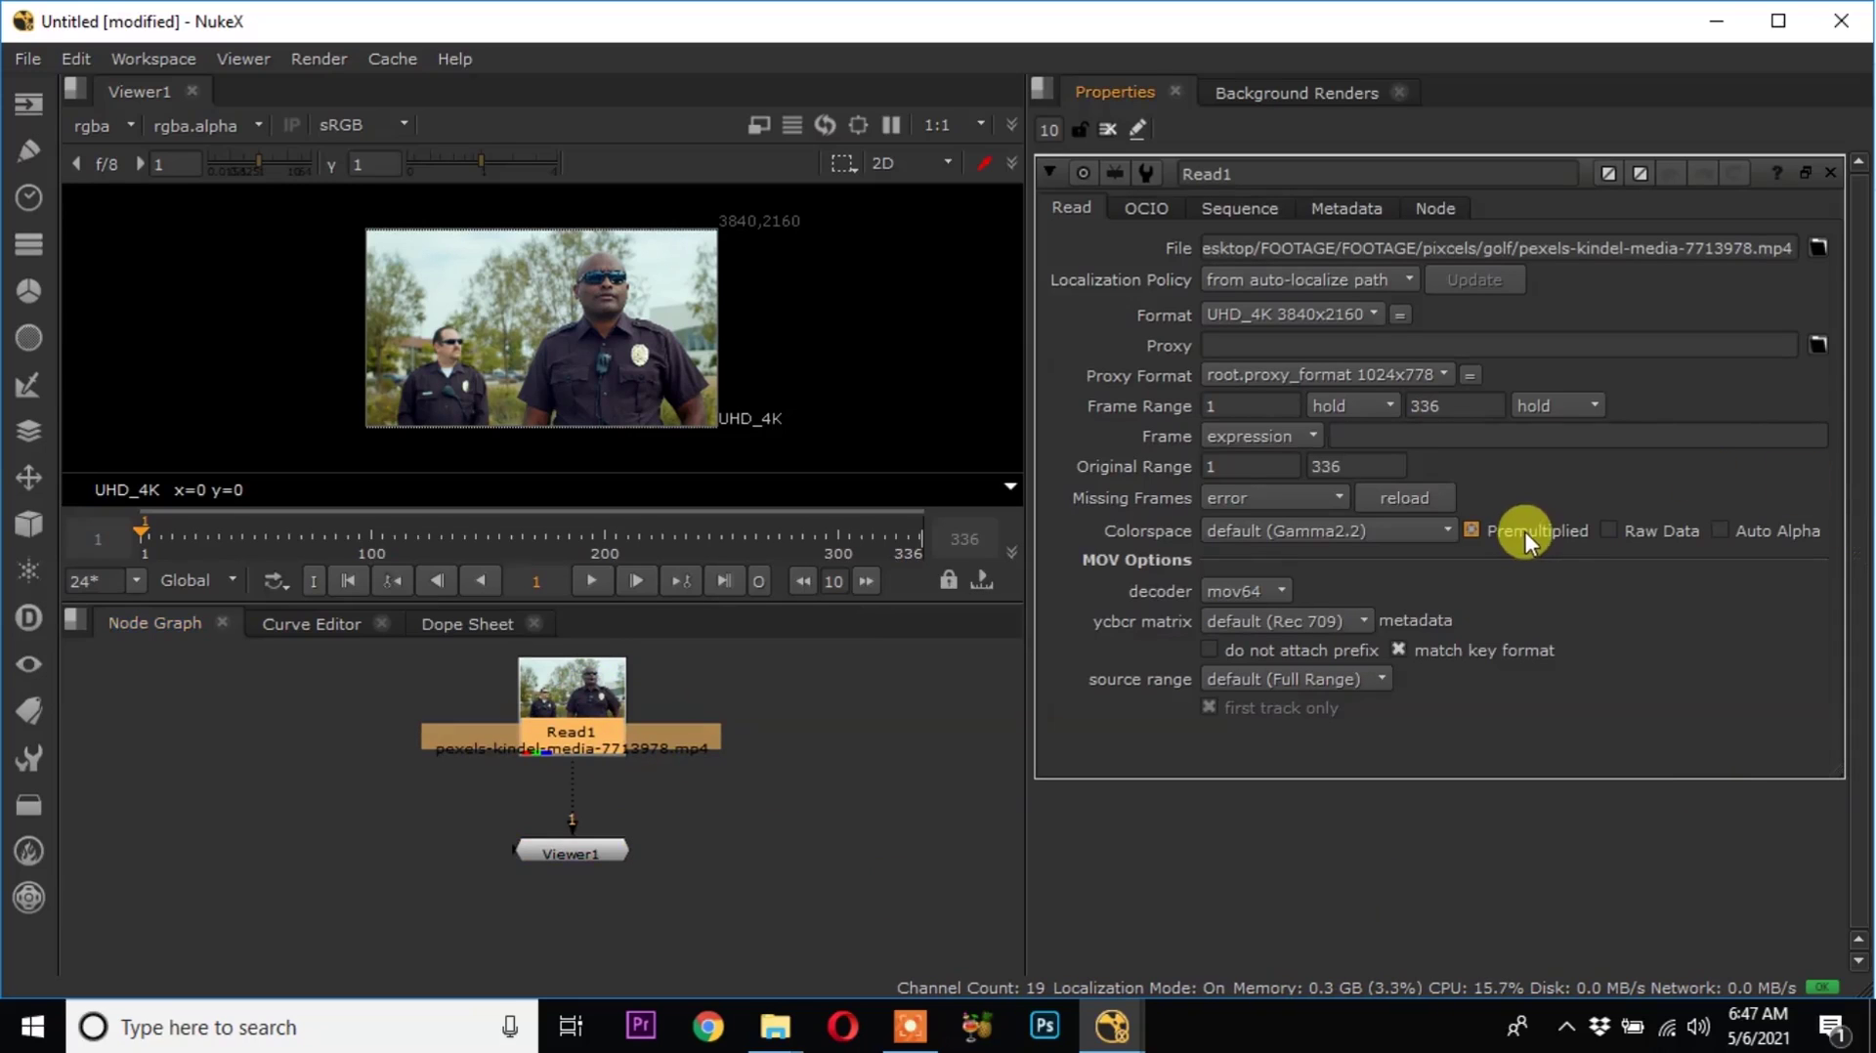
pyautogui.click(1526, 532)
pyautogui.click(1778, 536)
pyautogui.click(1259, 436)
pyautogui.click(1258, 449)
pyautogui.click(1354, 435)
pyautogui.write('1')
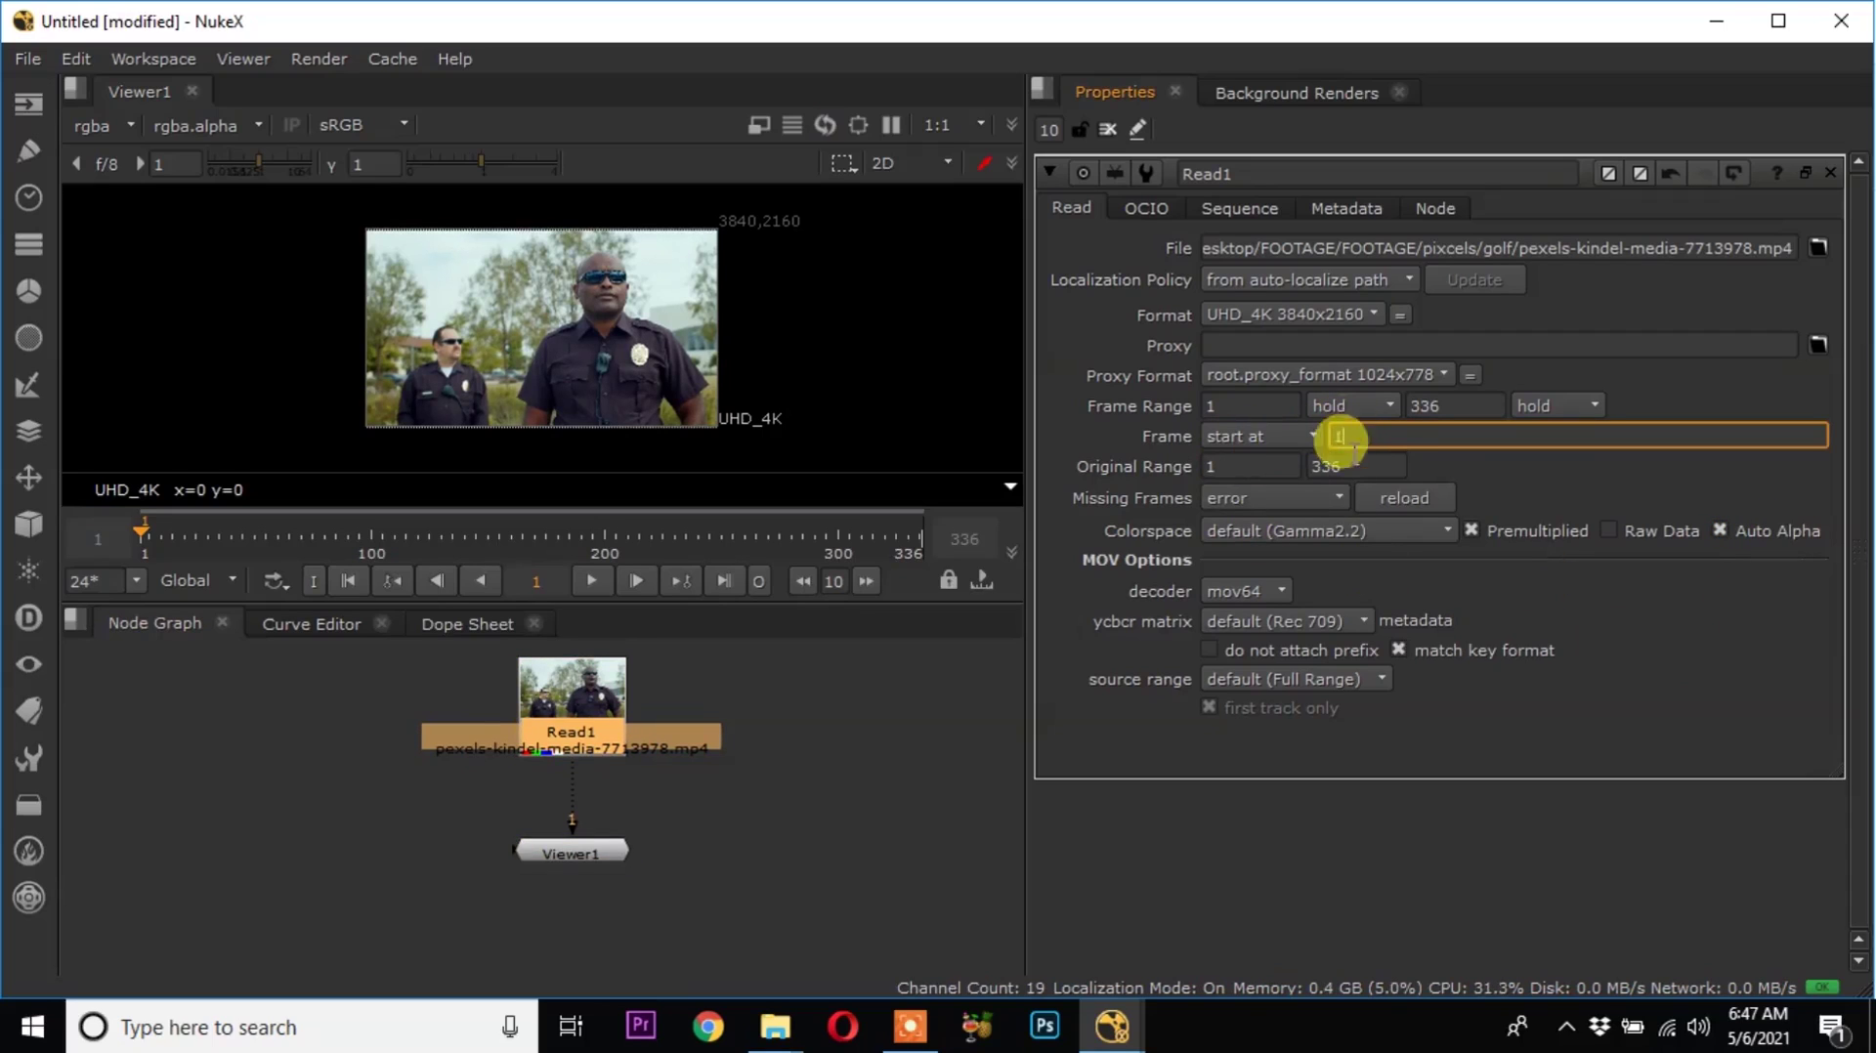
# Limit the number of open node property panels to 1.
pyautogui.click(1047, 129)
pyautogui.press('BackSpace')
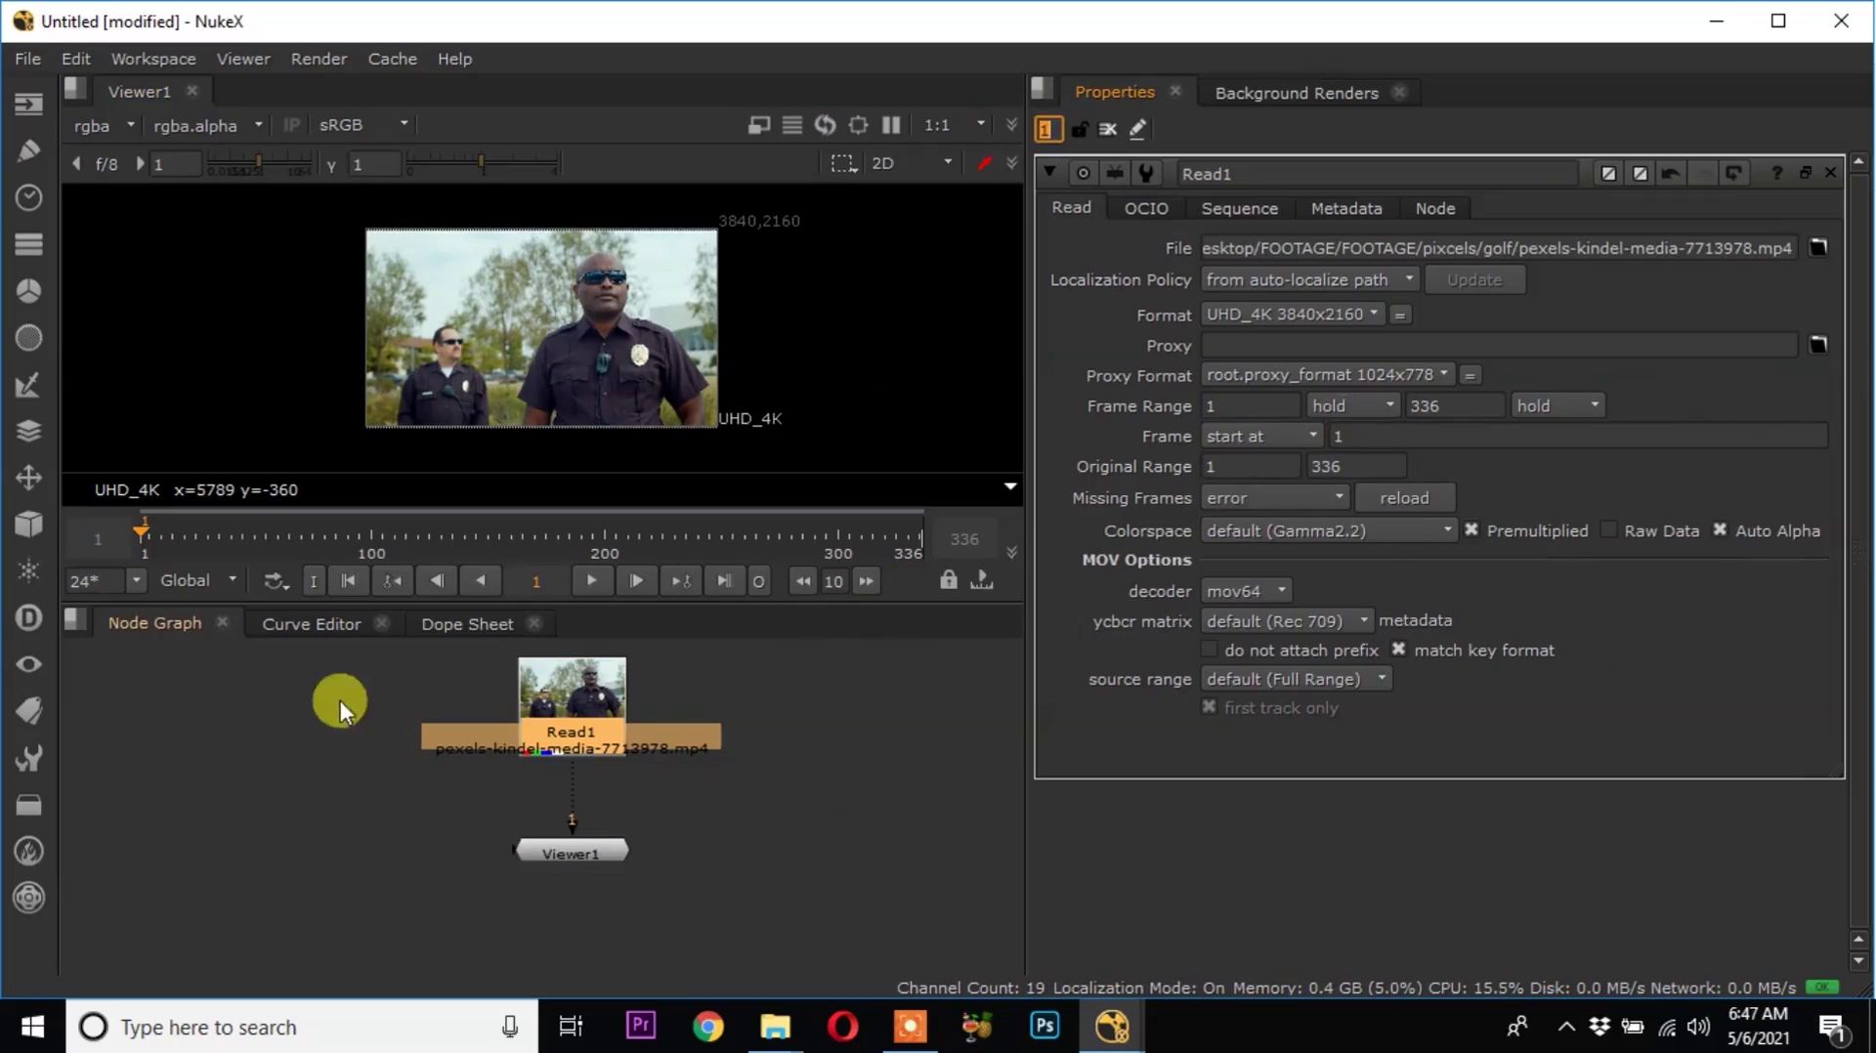
pyautogui.click(838, 754)
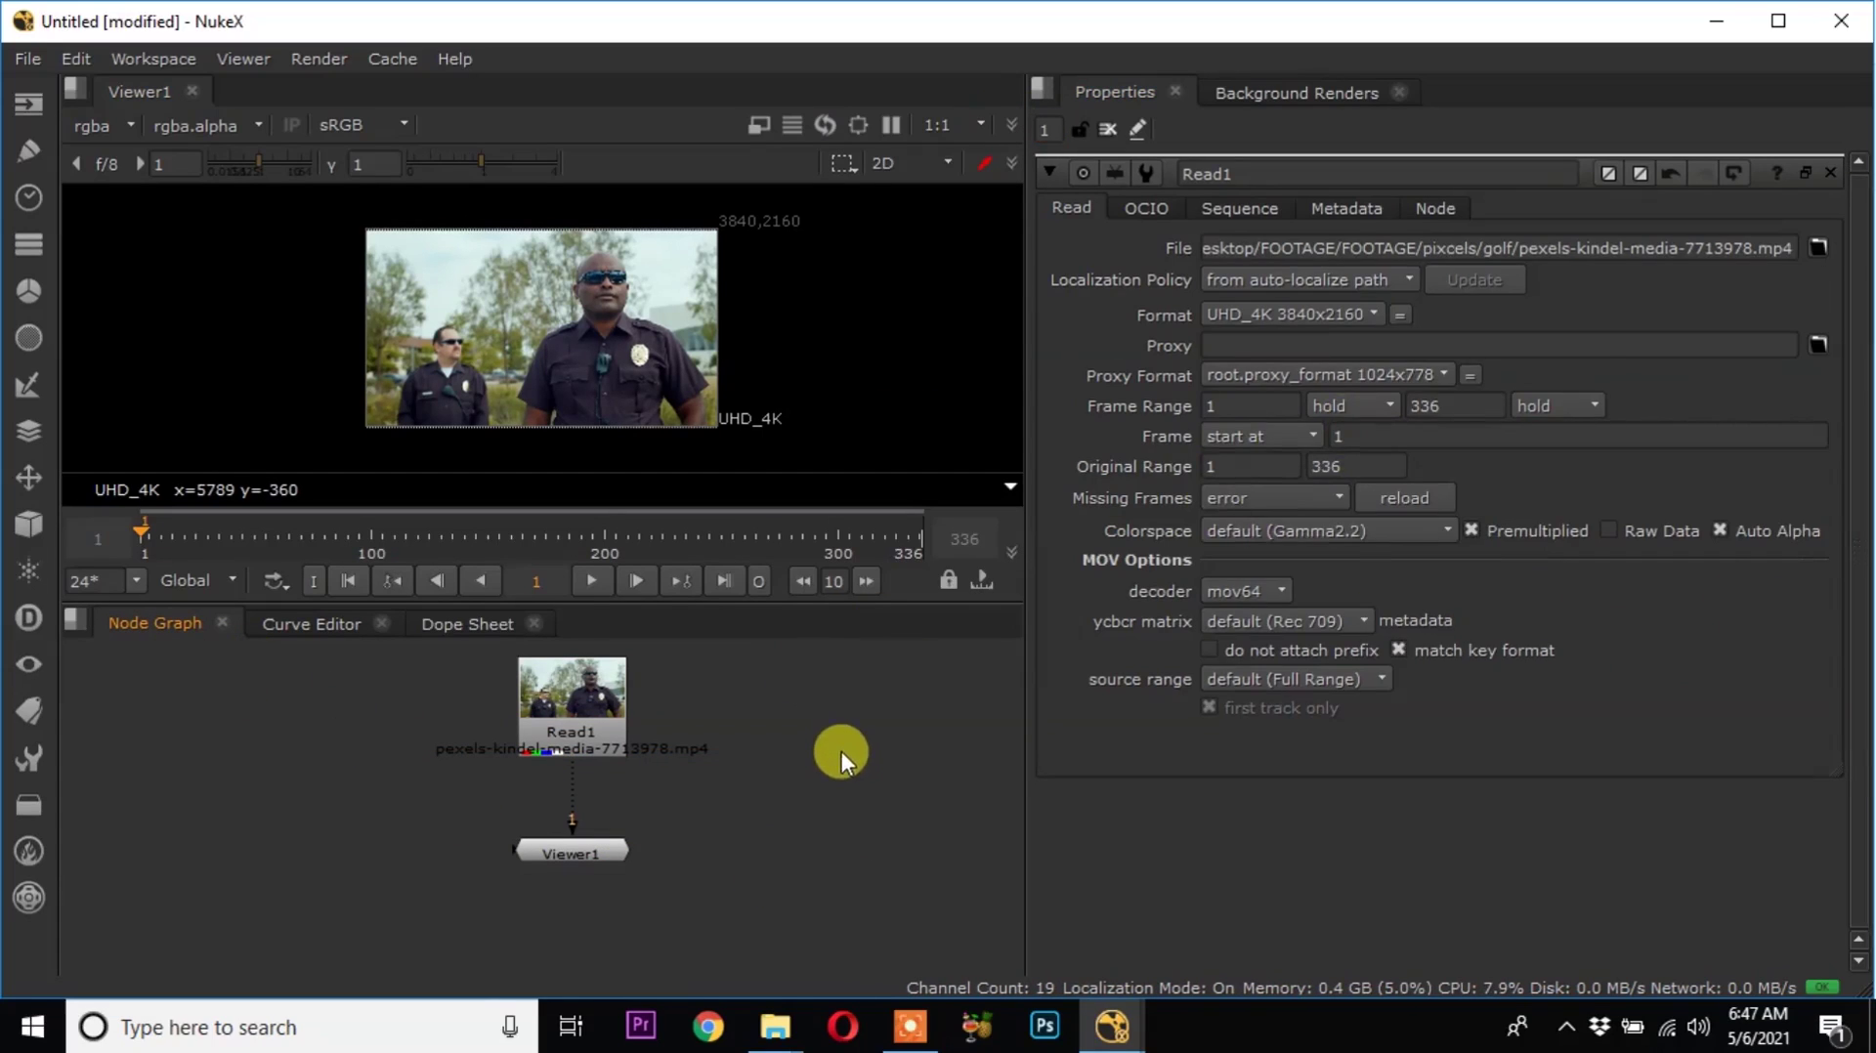
# Set the project's full size format to UHD_4K 3840x2160.
pyautogui.press('s')
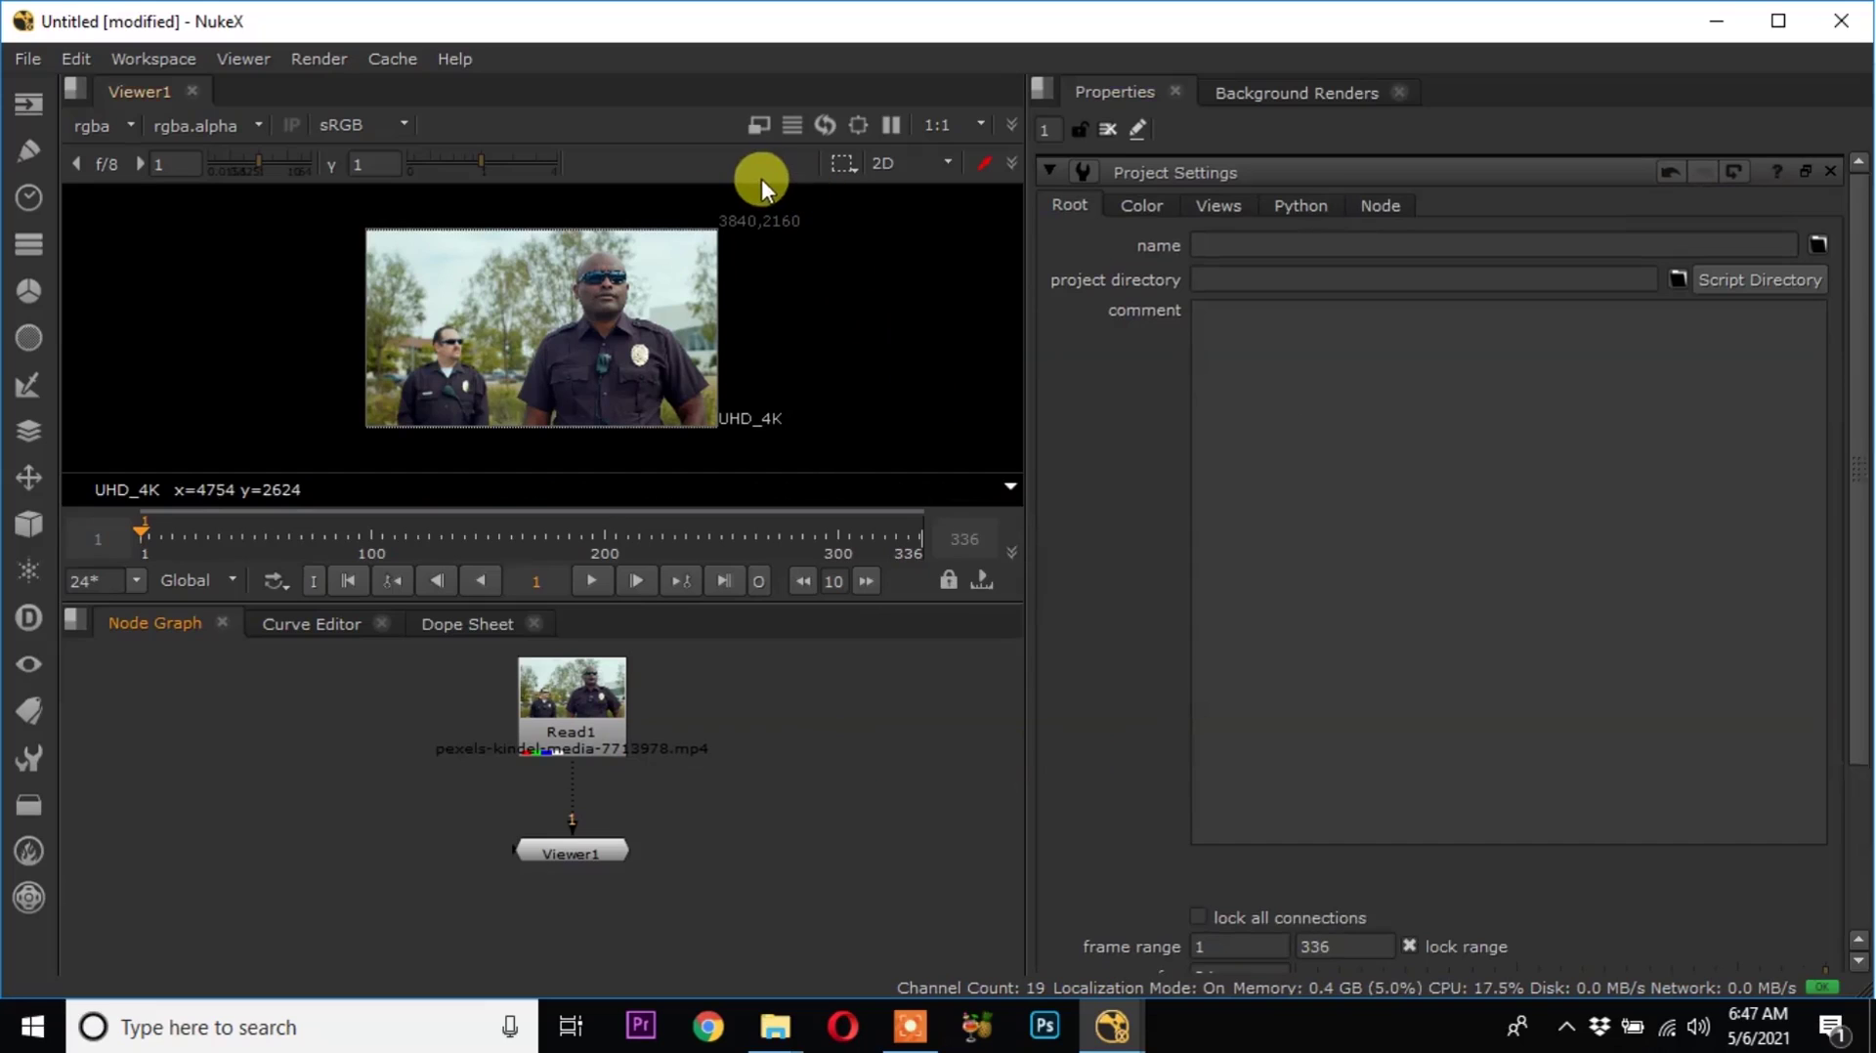
pyautogui.scroll(-3, 1290, 635)
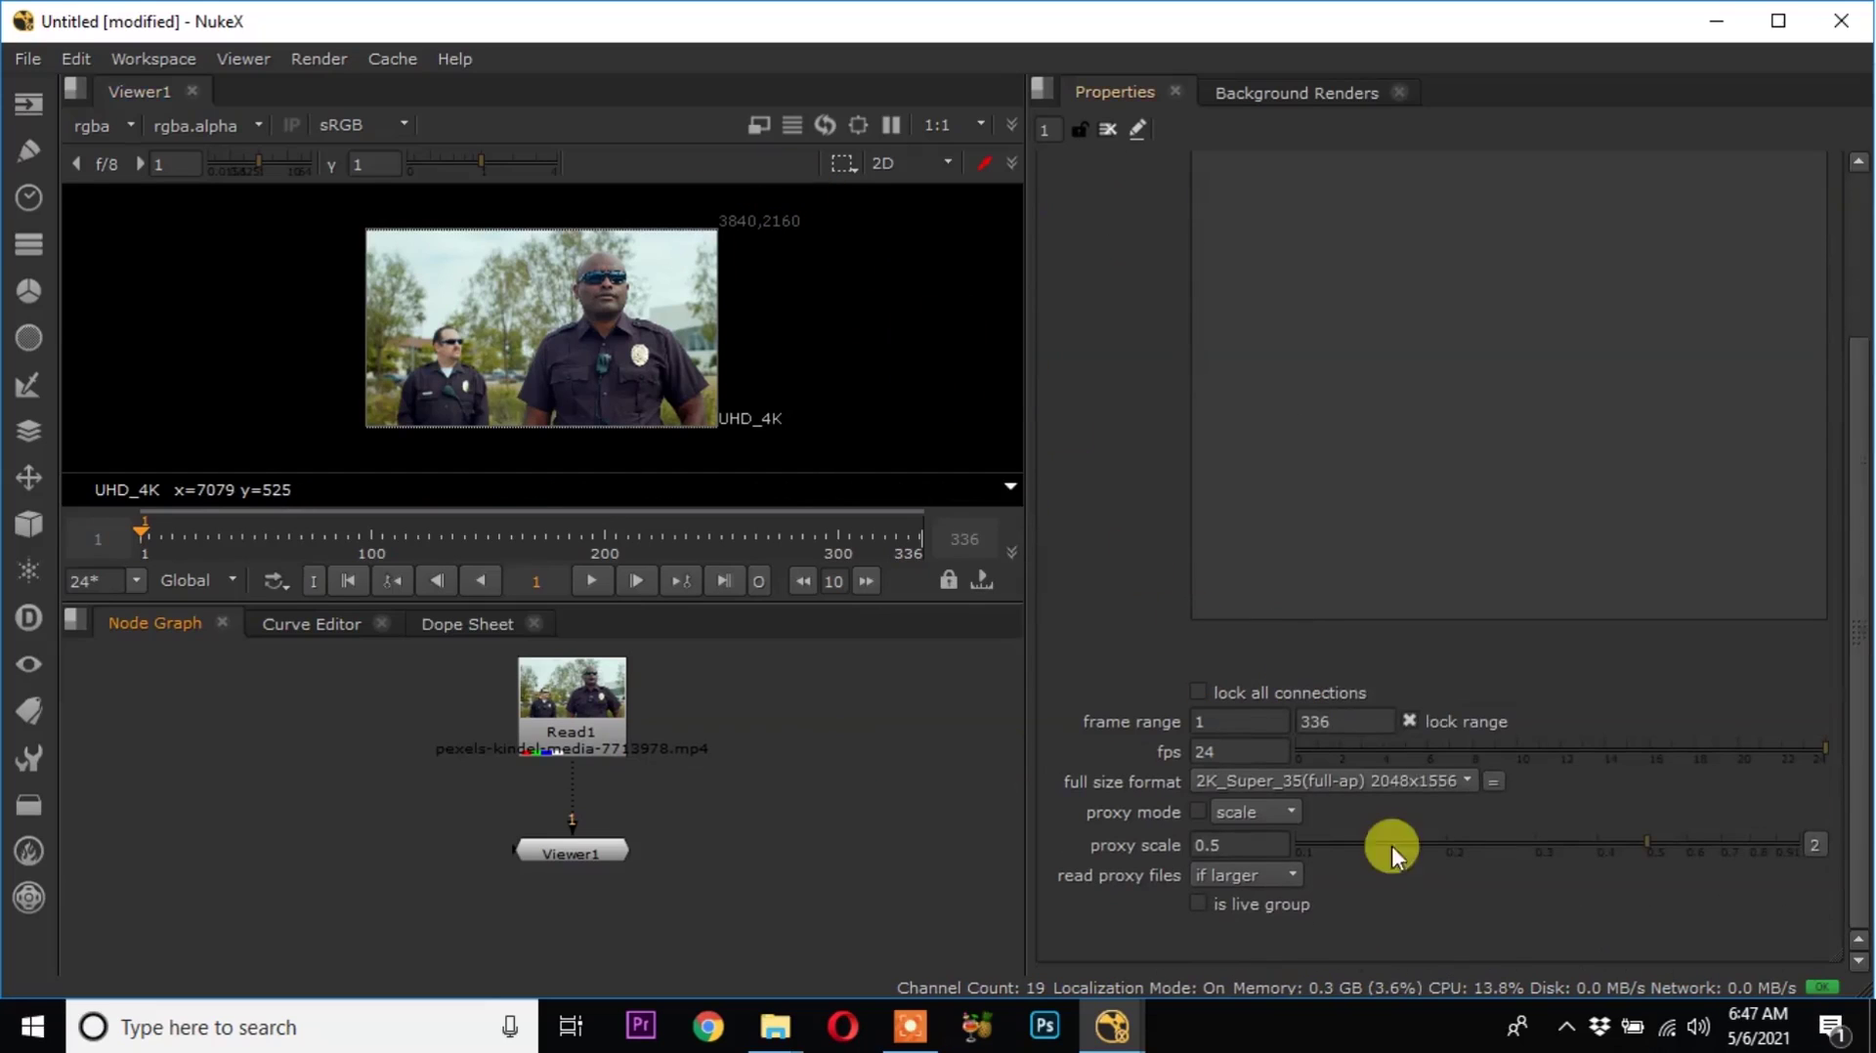
pyautogui.click(1465, 780)
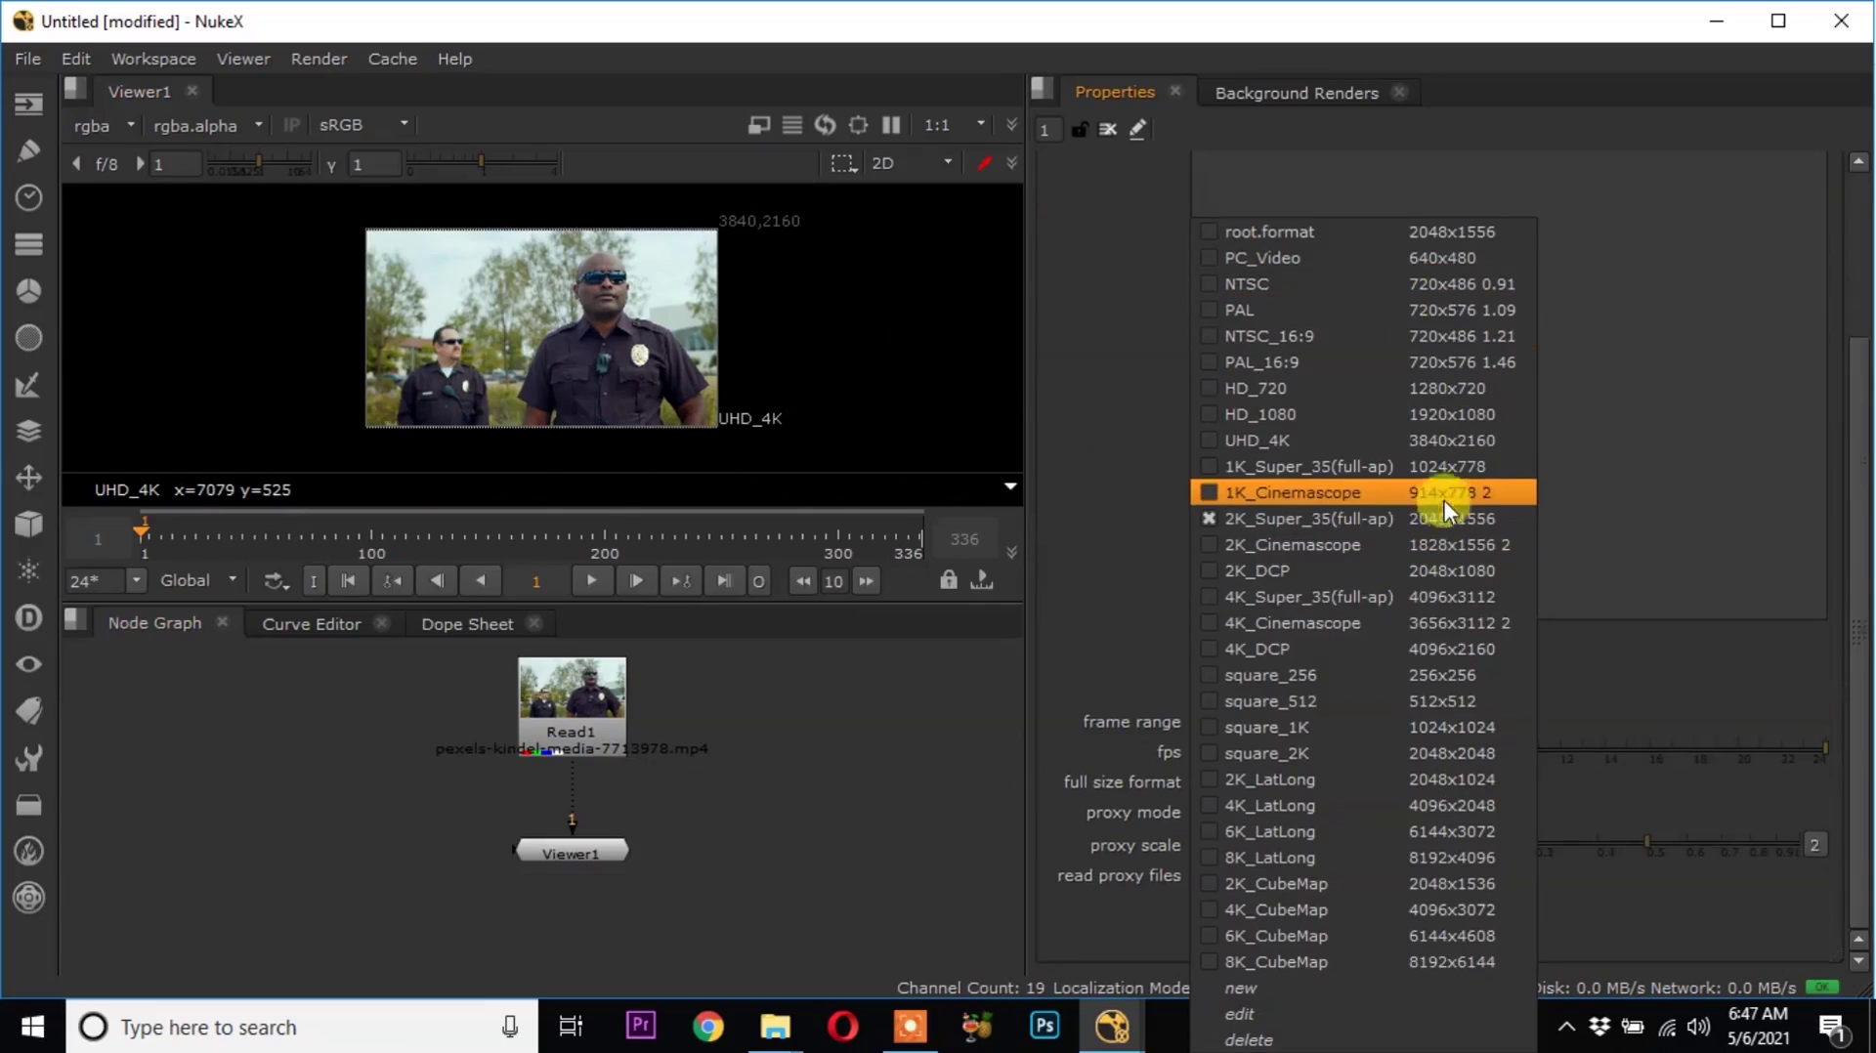
pyautogui.click(1438, 443)
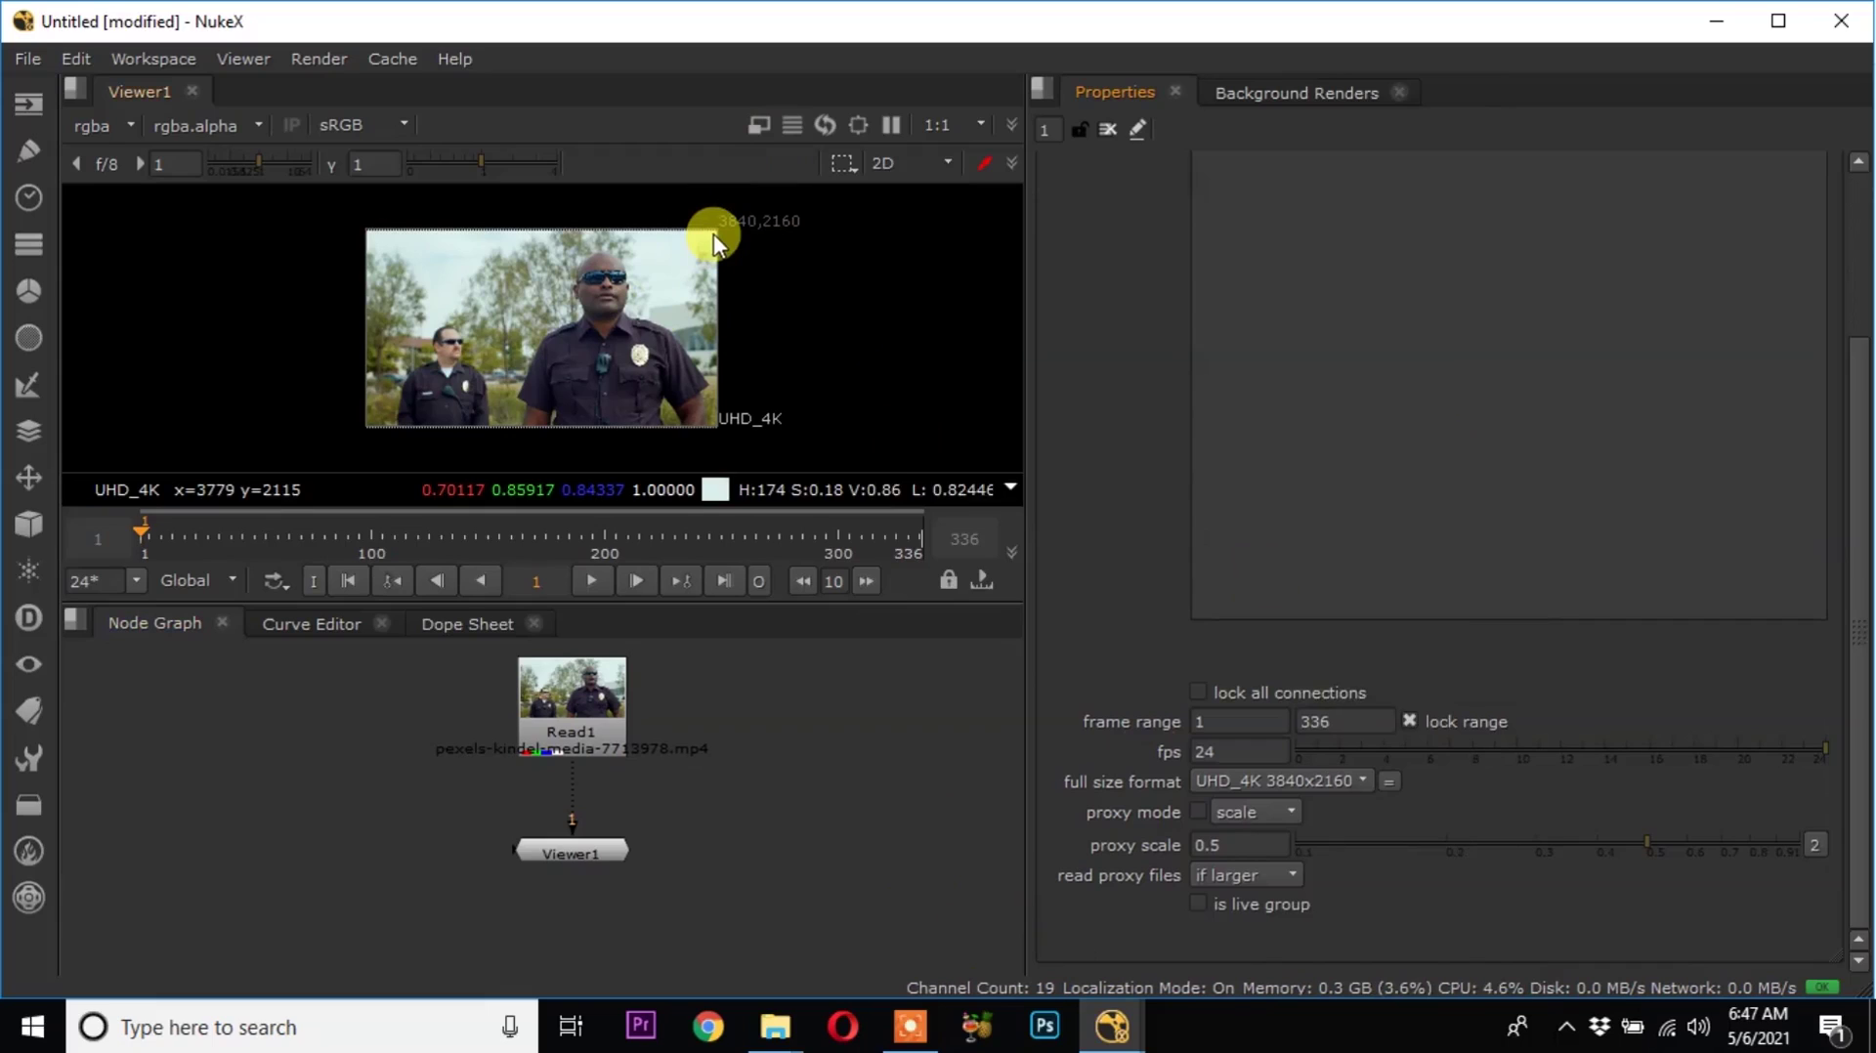
# Turn on proxy mode and briefly play the clip in the viewer.
pyautogui.hotkey('ctrl', 'p')
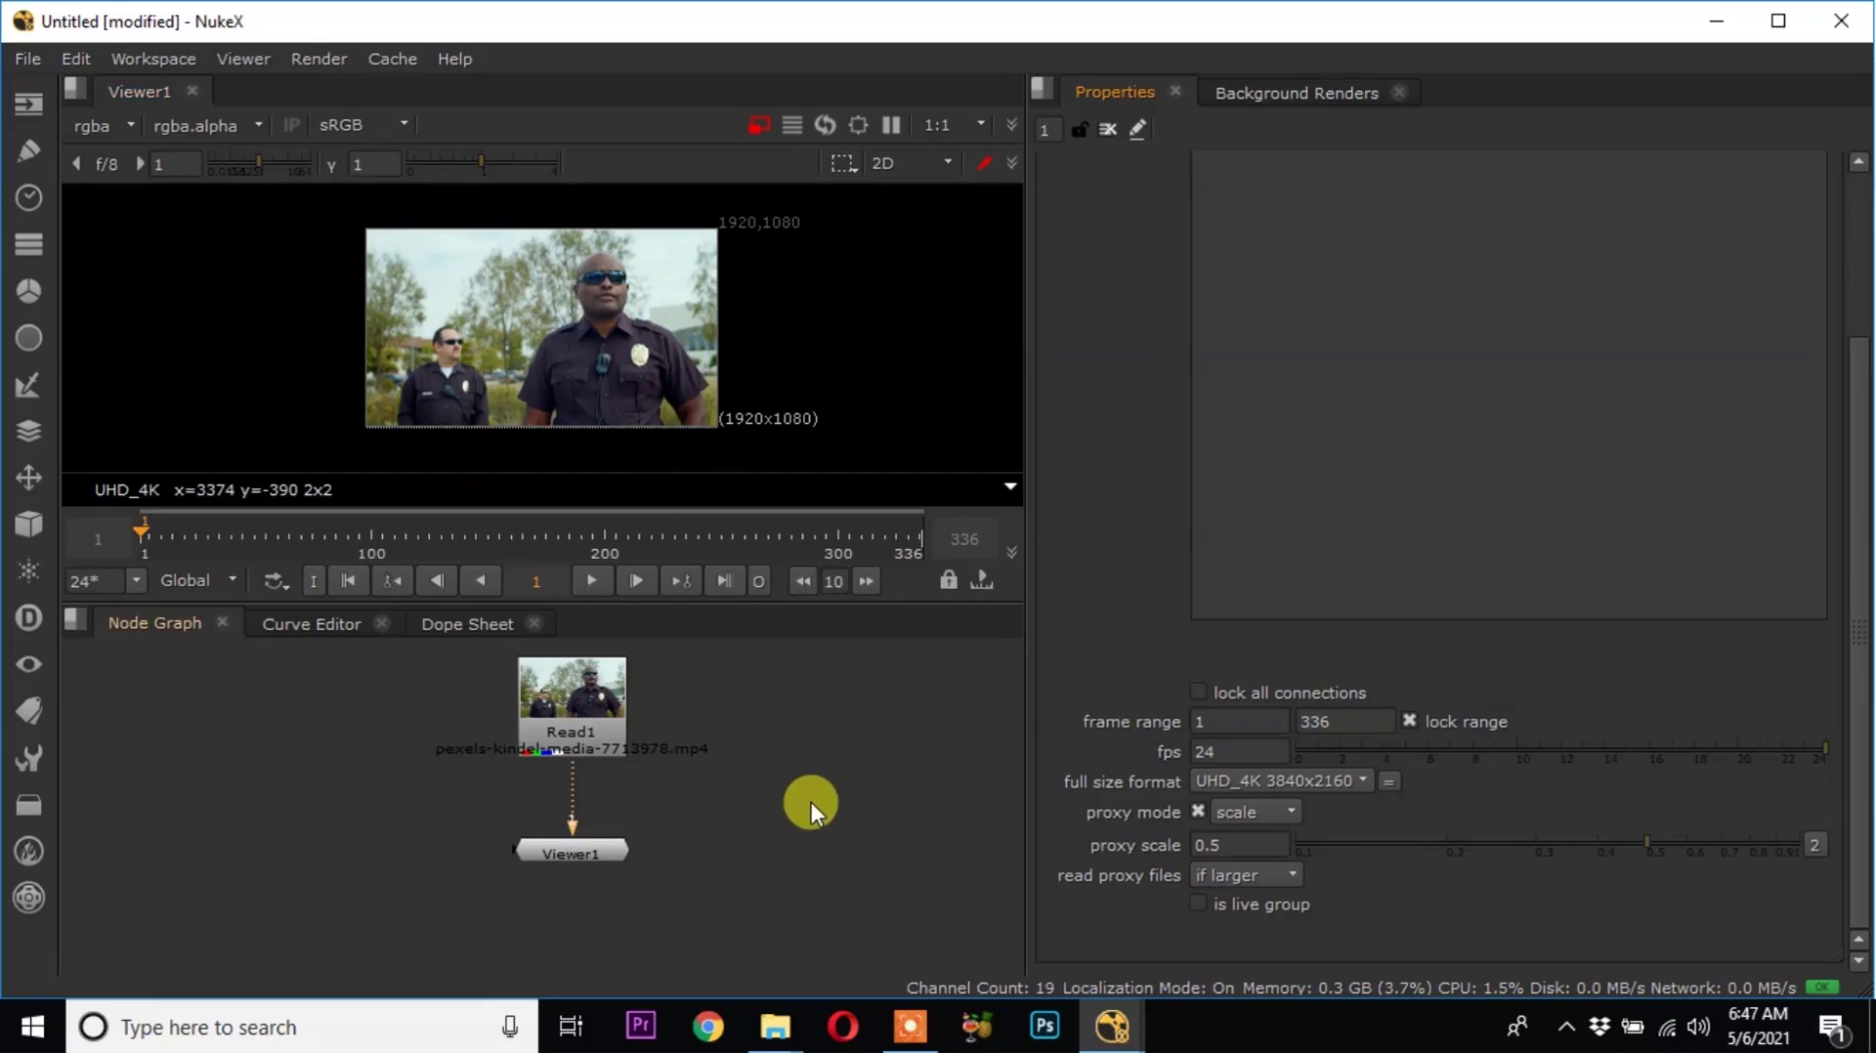
pyautogui.click(596, 581)
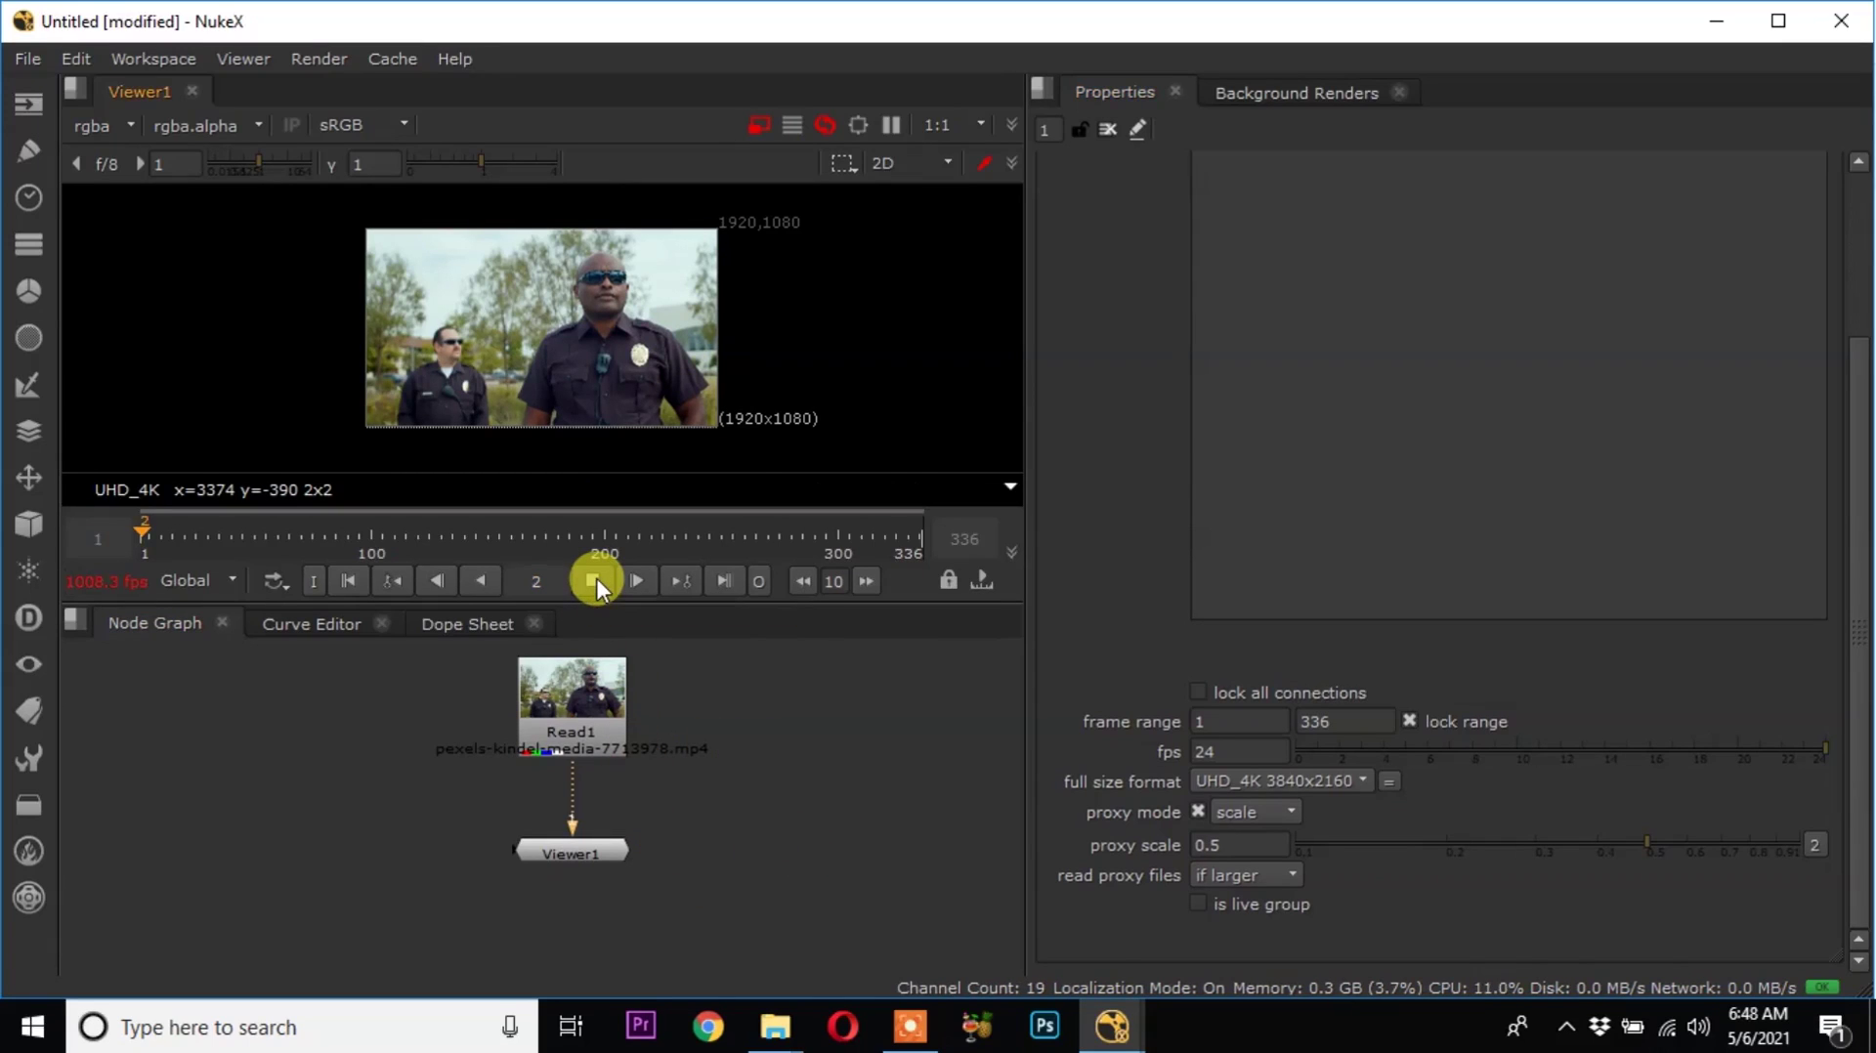
pyautogui.click(596, 581)
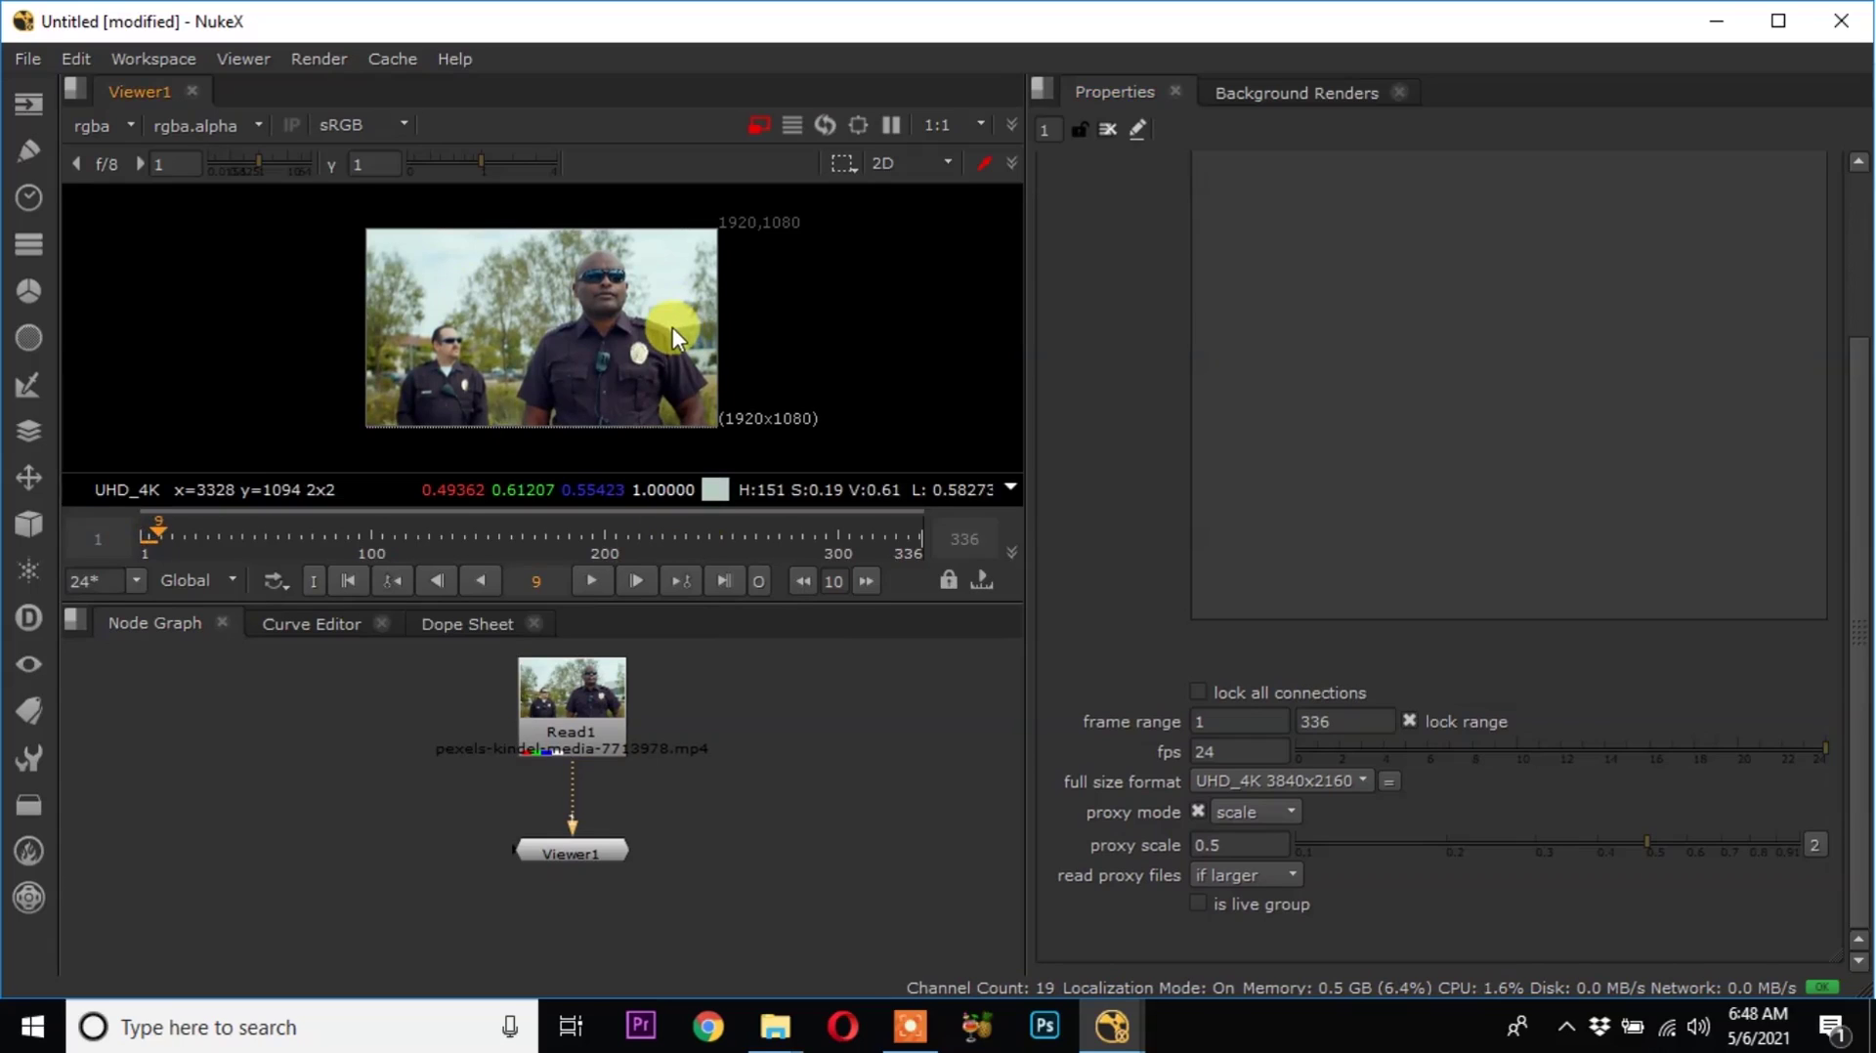
# Switch to the Scripting workspace to get a larger viewer.
pyautogui.click(143, 57)
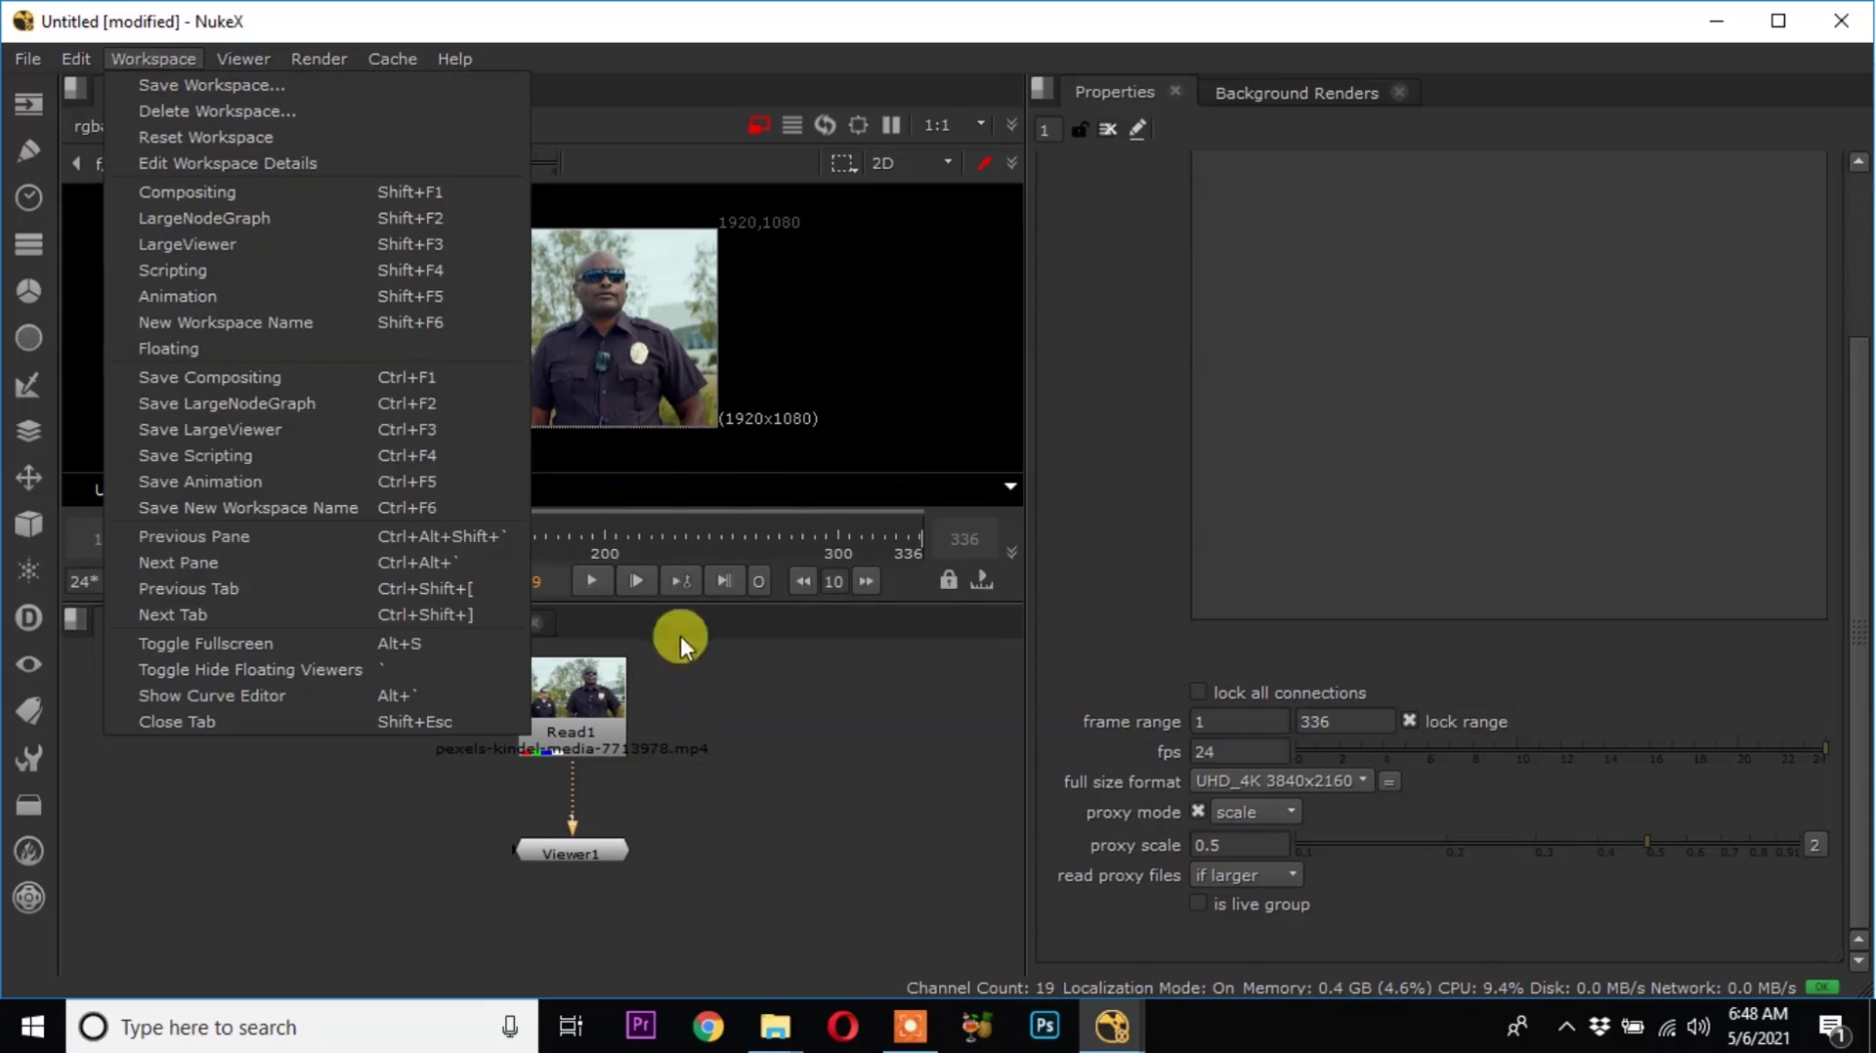
pyautogui.click(819, 866)
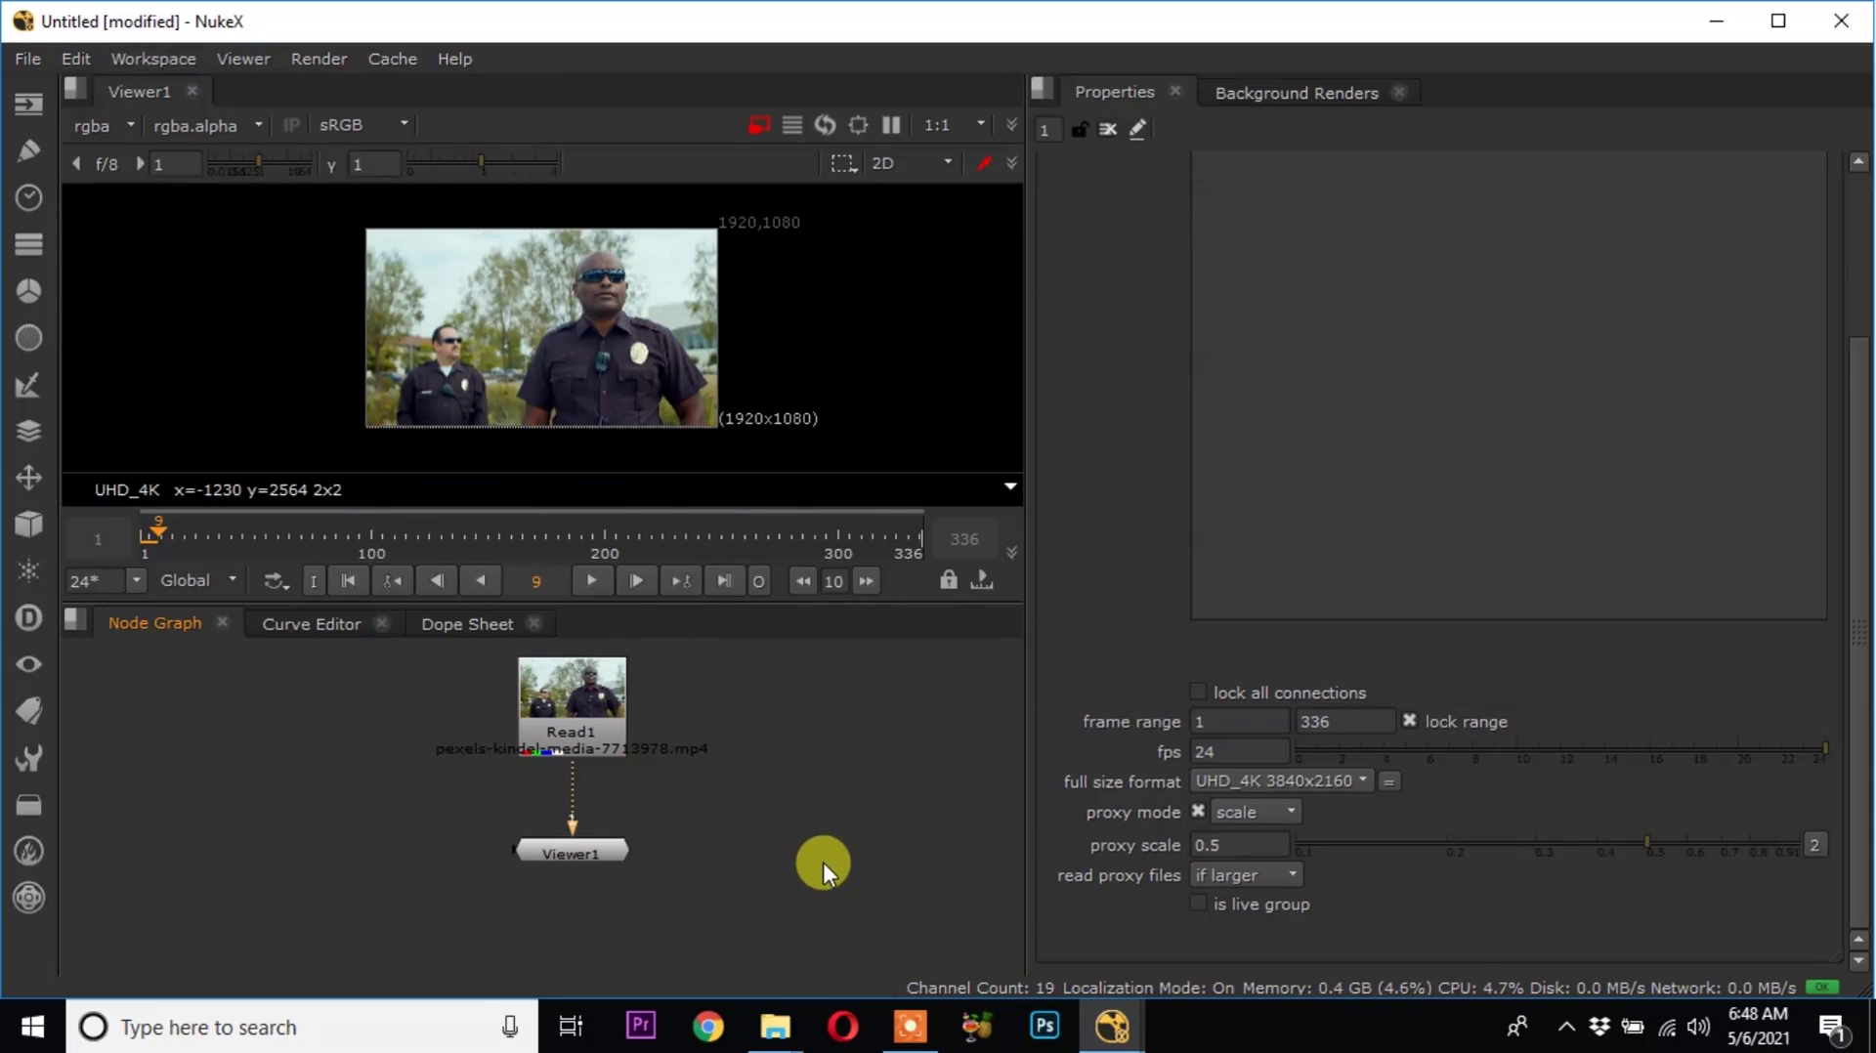
pyautogui.hotkey('shift', 'F4')
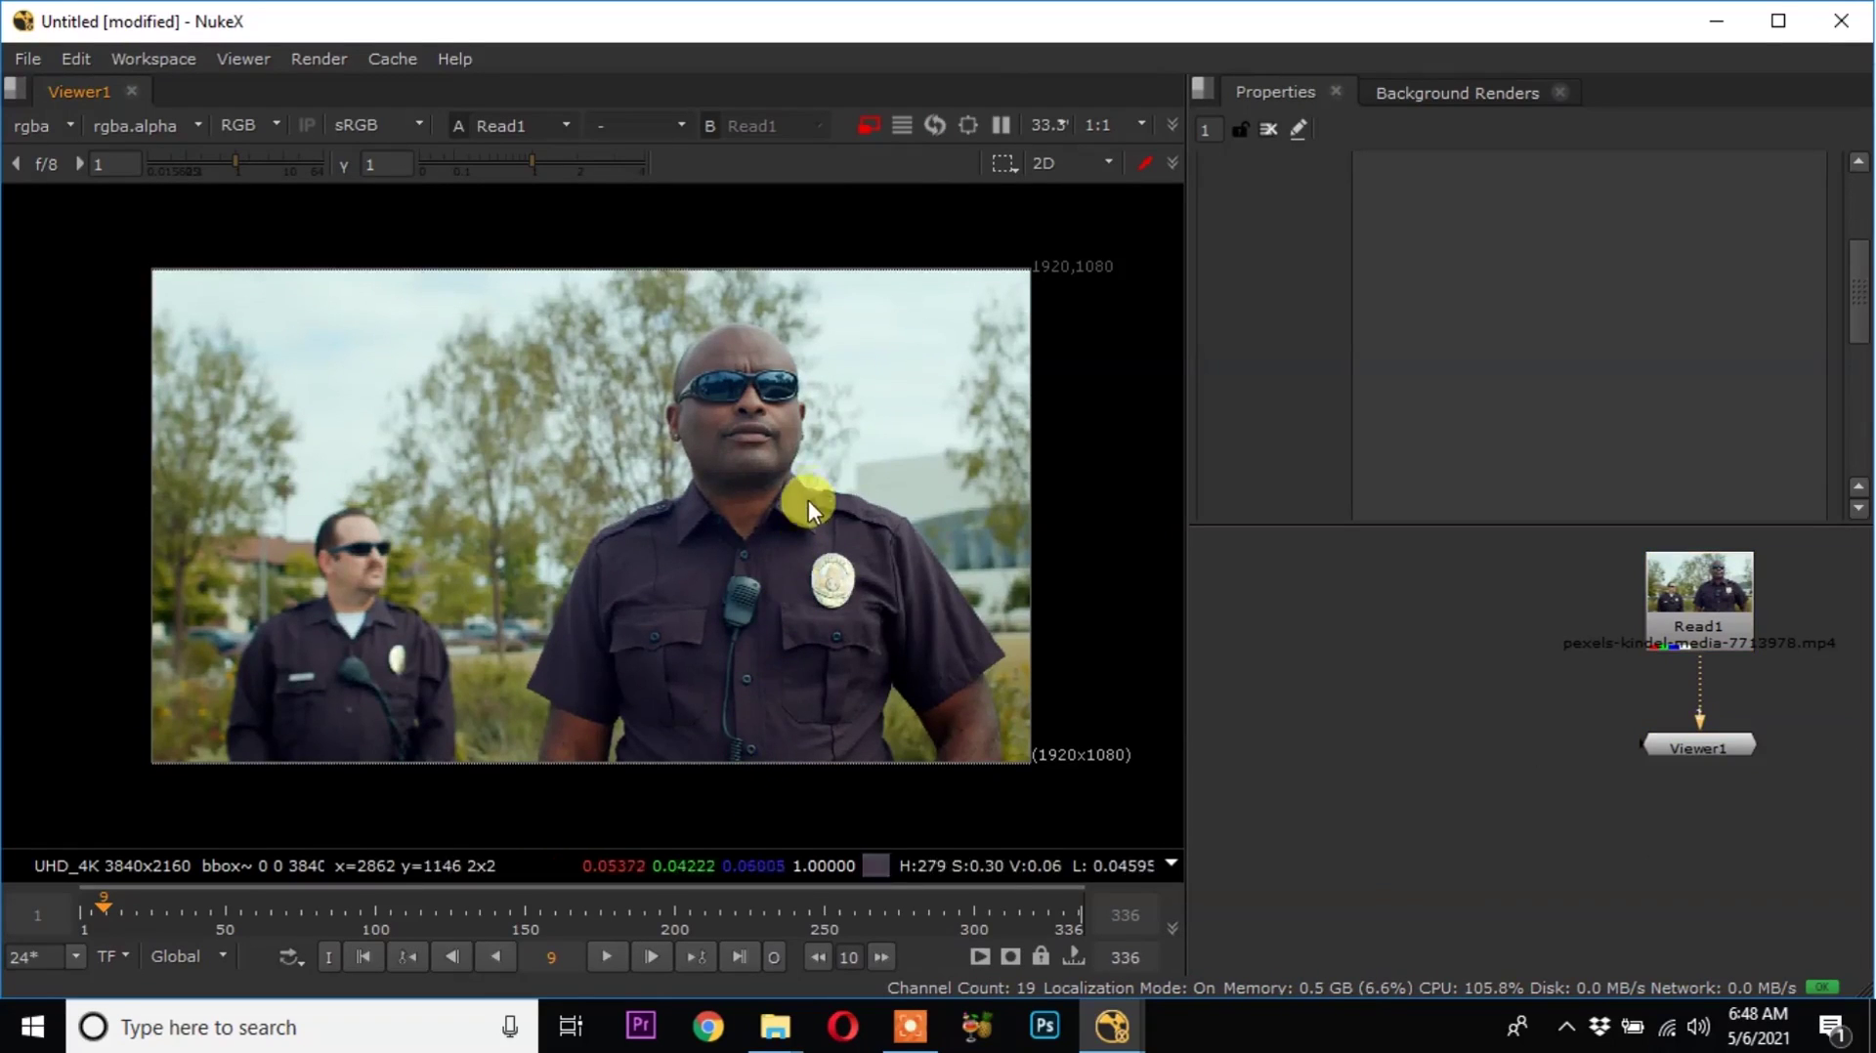
pyautogui.scroll(1, 783, 442)
pyautogui.scroll(-1, 794, 451)
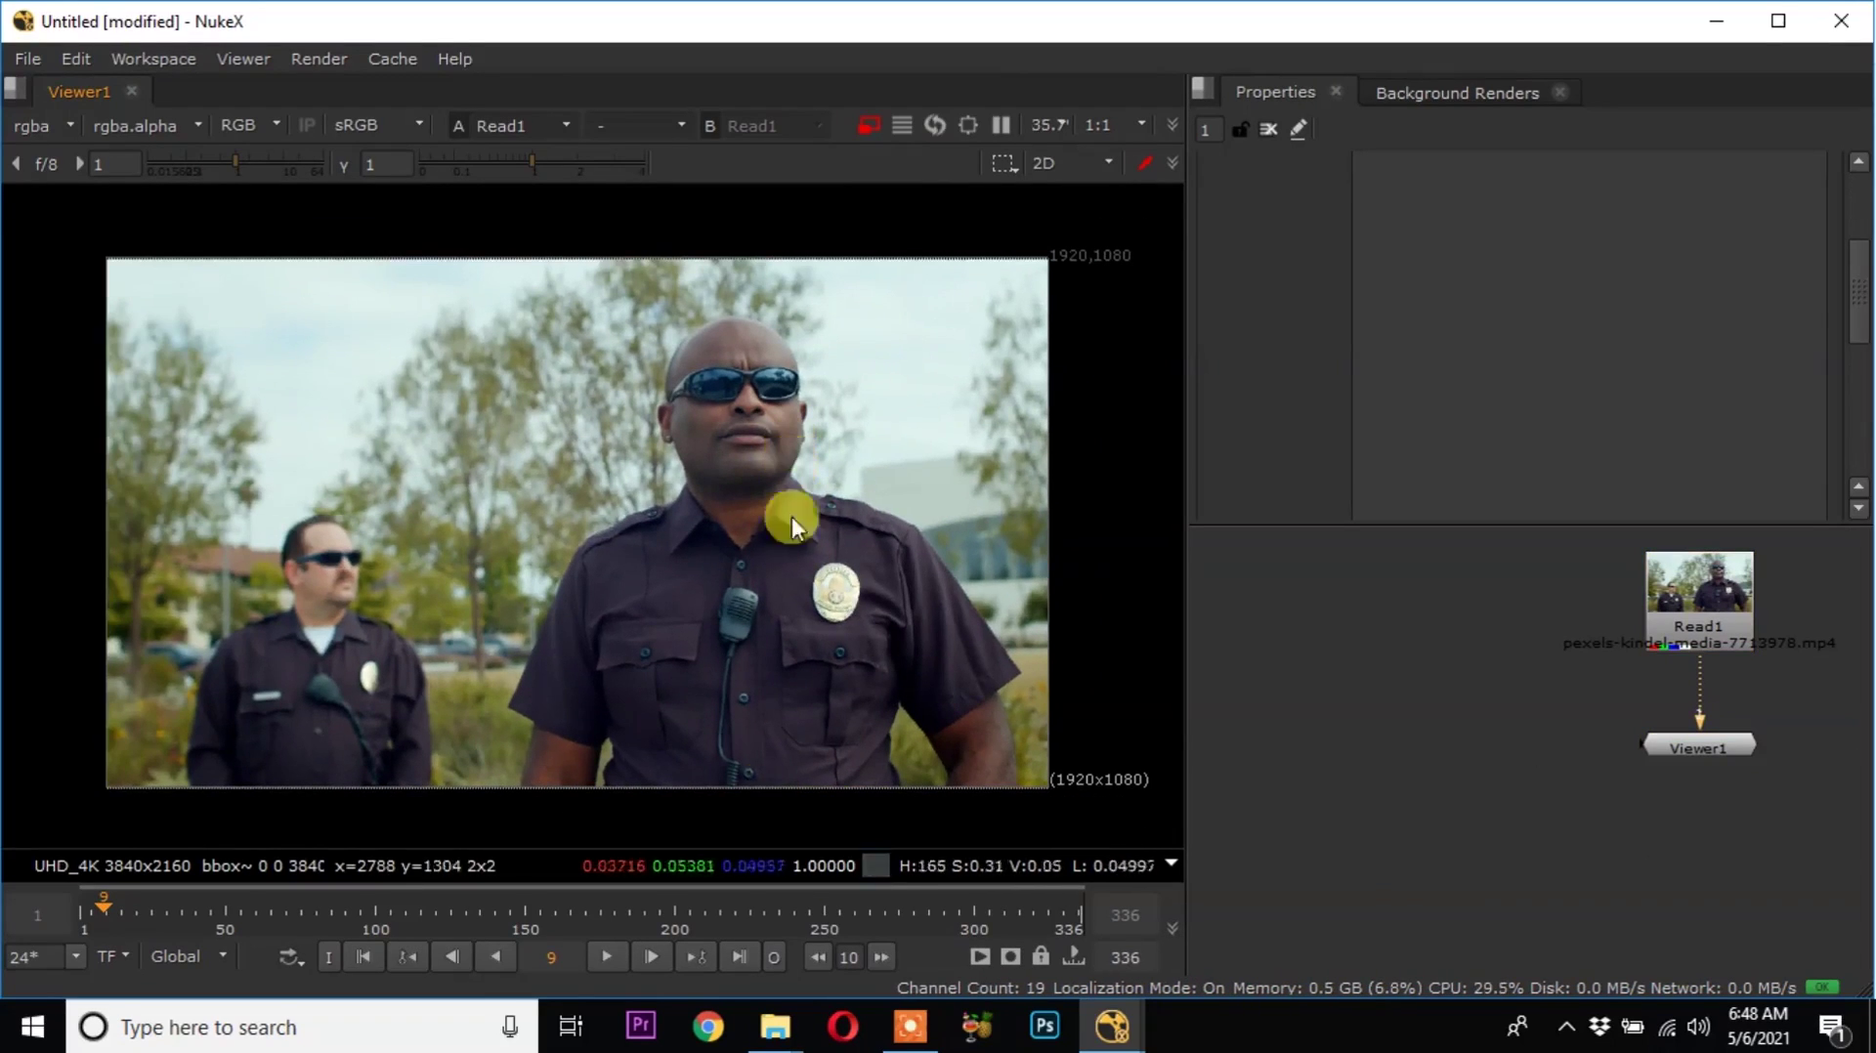
# Play the clip in the viewer and stop with the playhead on frame 40.
pyautogui.click(613, 954)
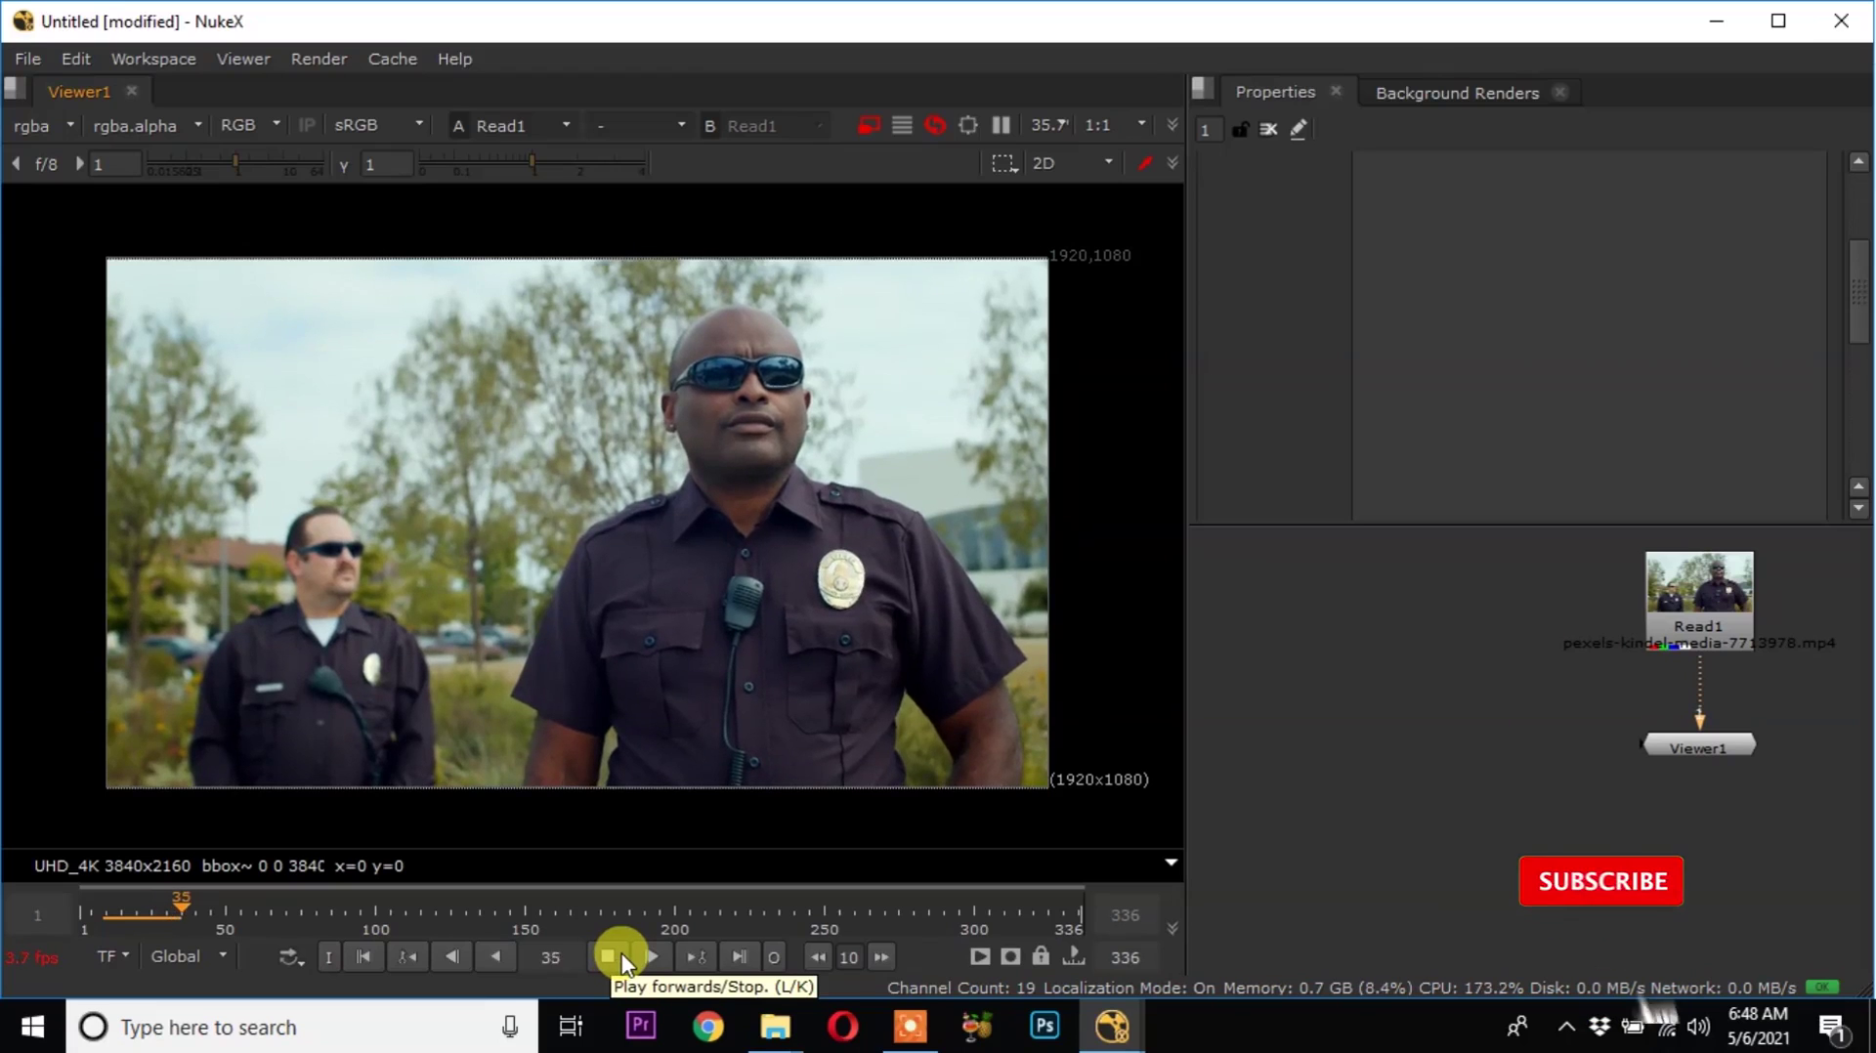
pyautogui.click(623, 958)
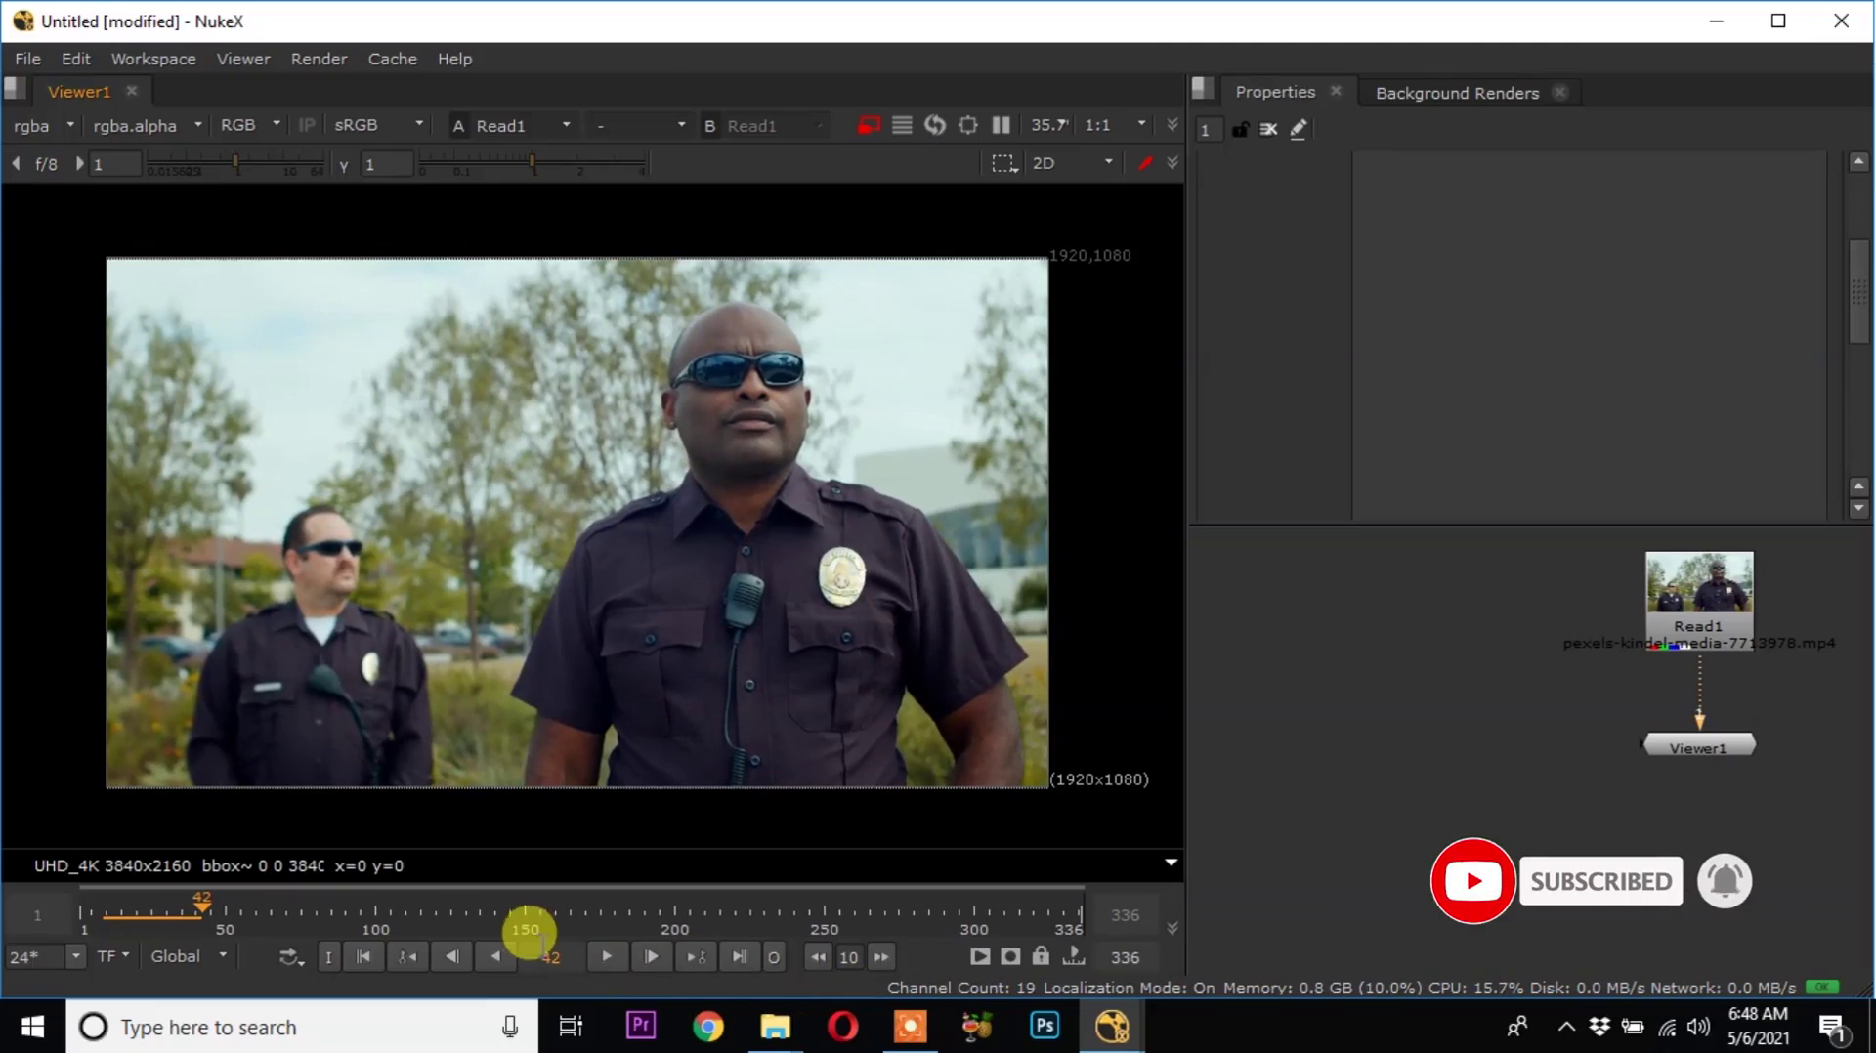
pyautogui.press('Left')
pyautogui.press('Left')
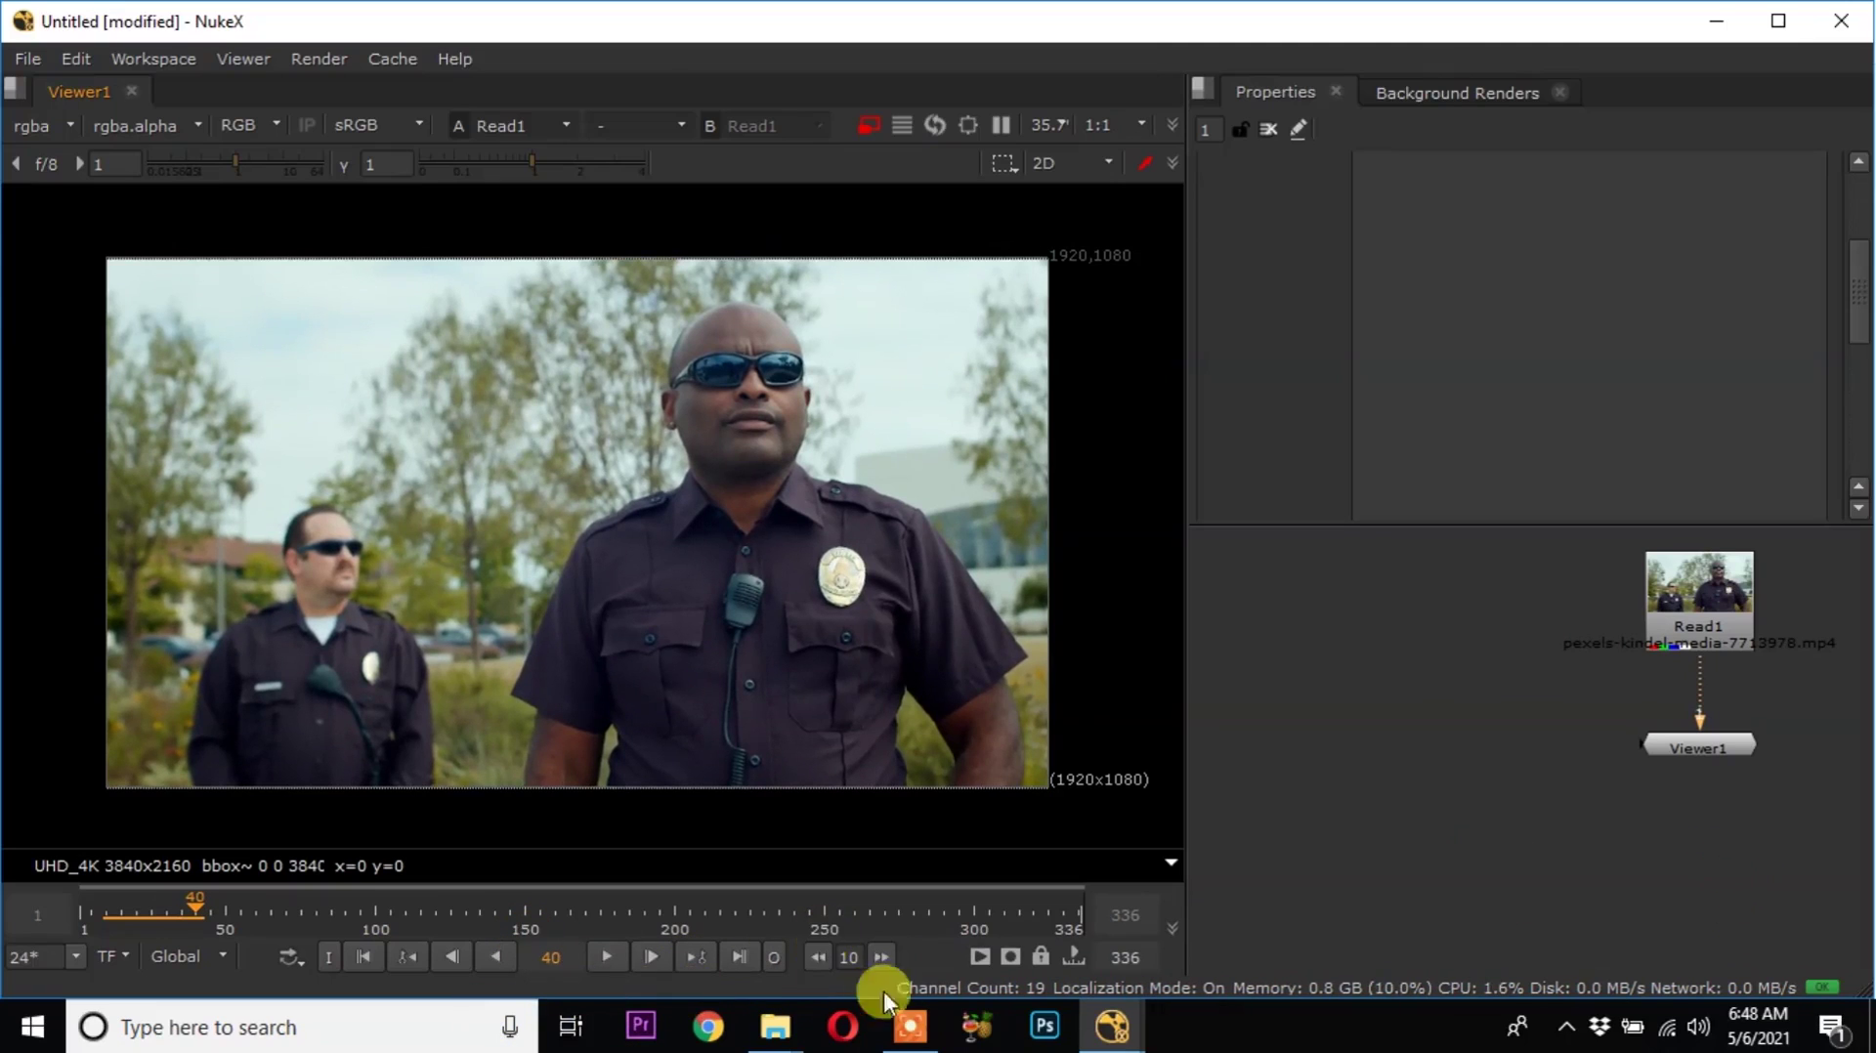
# Limit the viewer's in/out range to frames 1–40 and play that range.
pyautogui.press('i')
pyautogui.press('o')
pyautogui.click(649, 958)
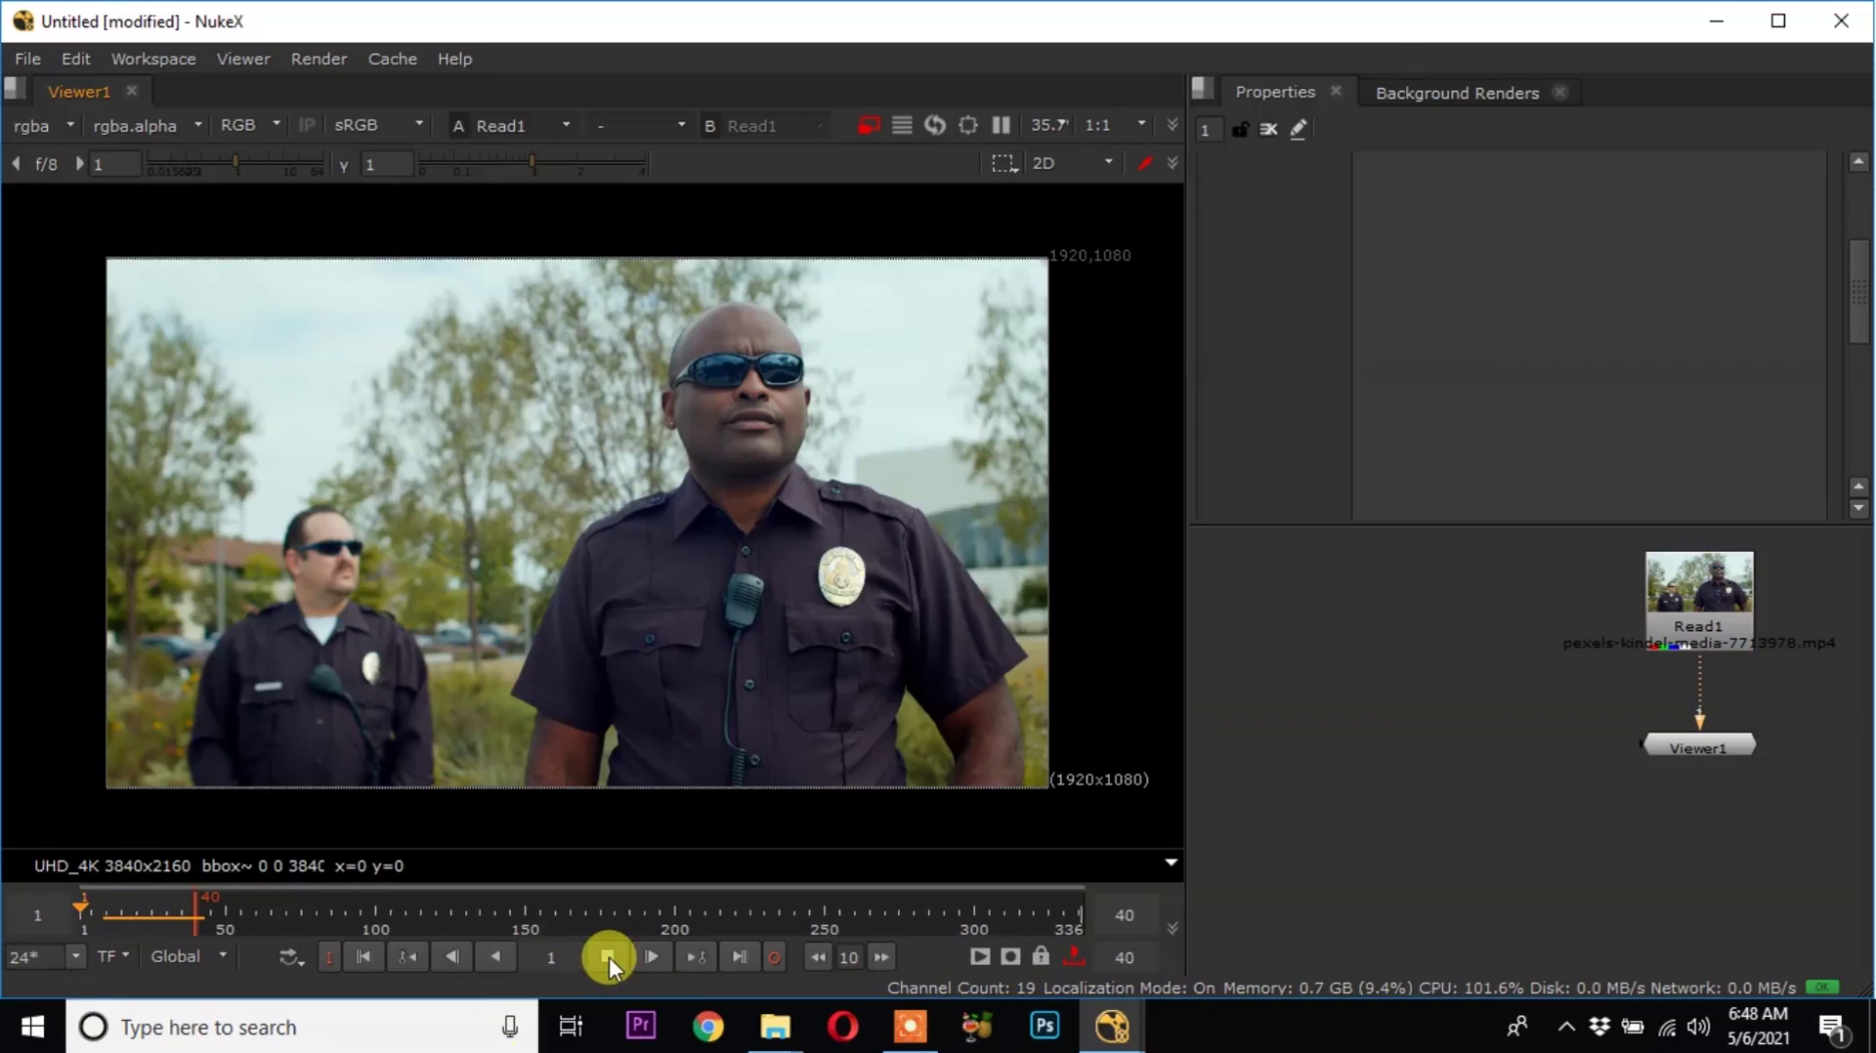
pyautogui.click(608, 957)
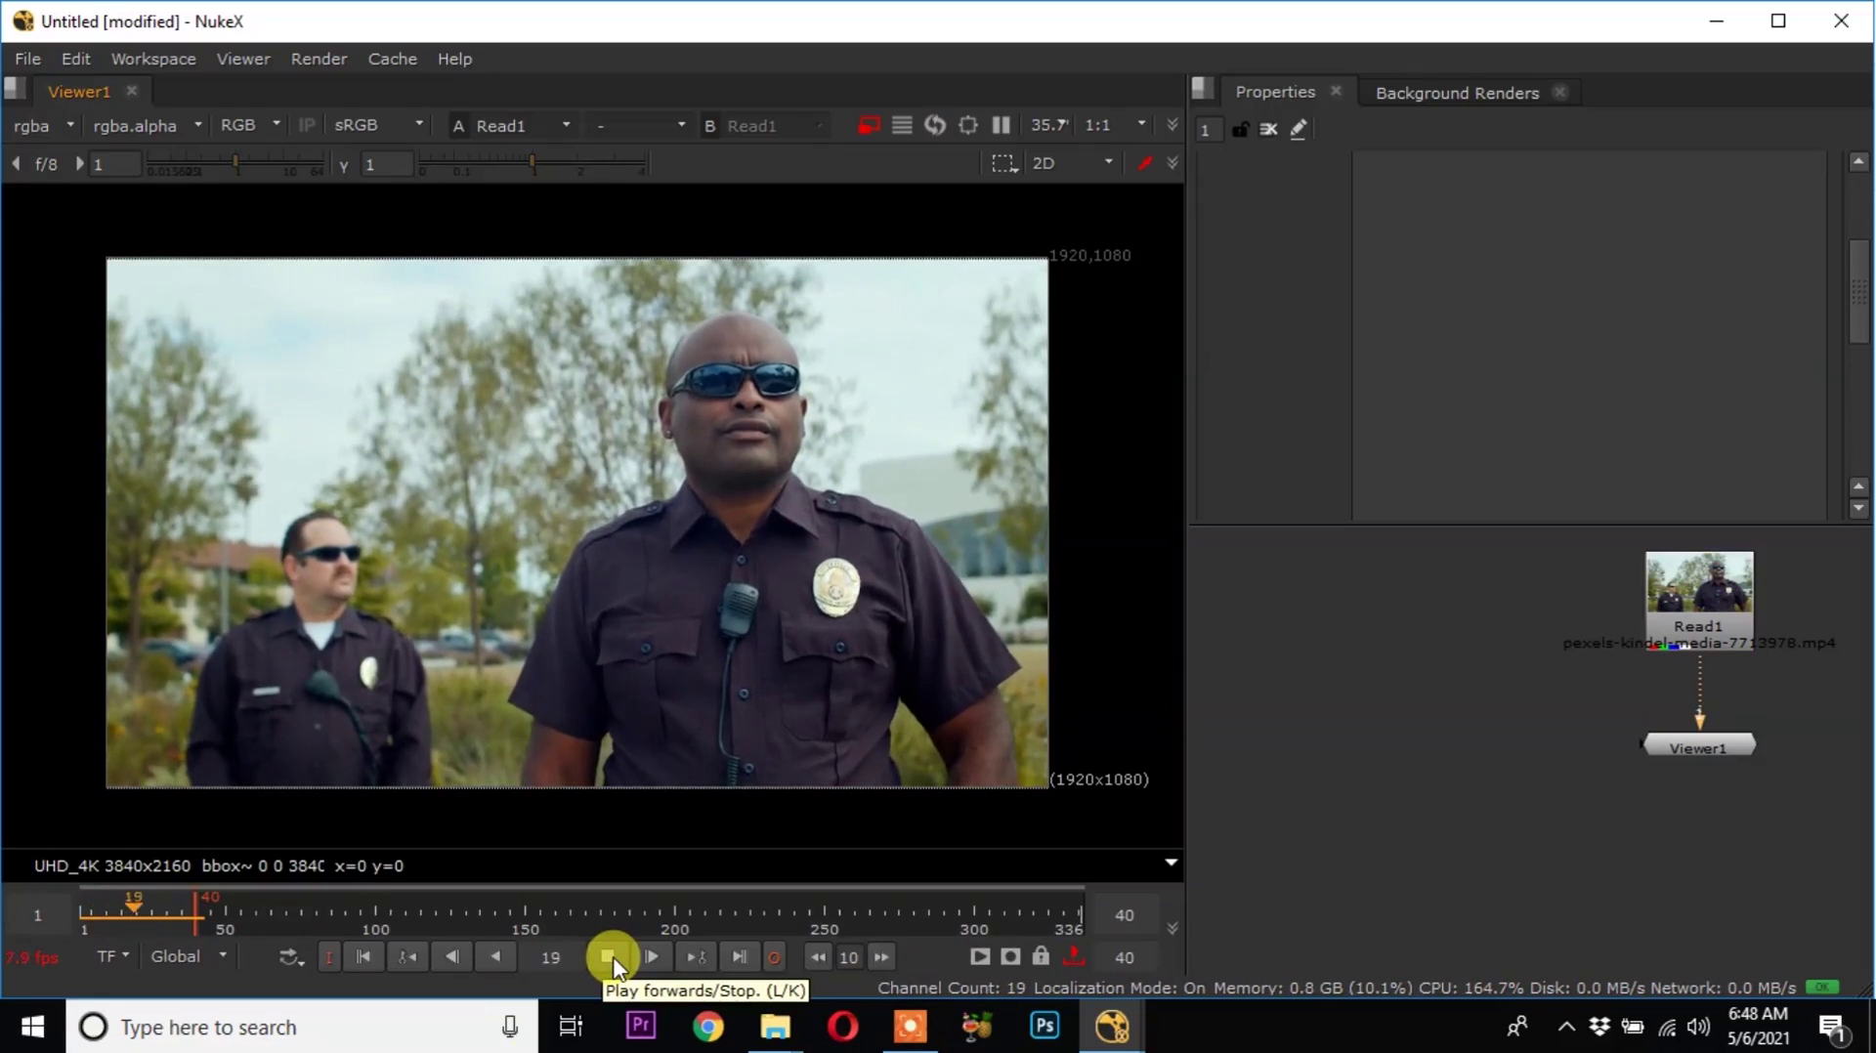
pyautogui.click(609, 959)
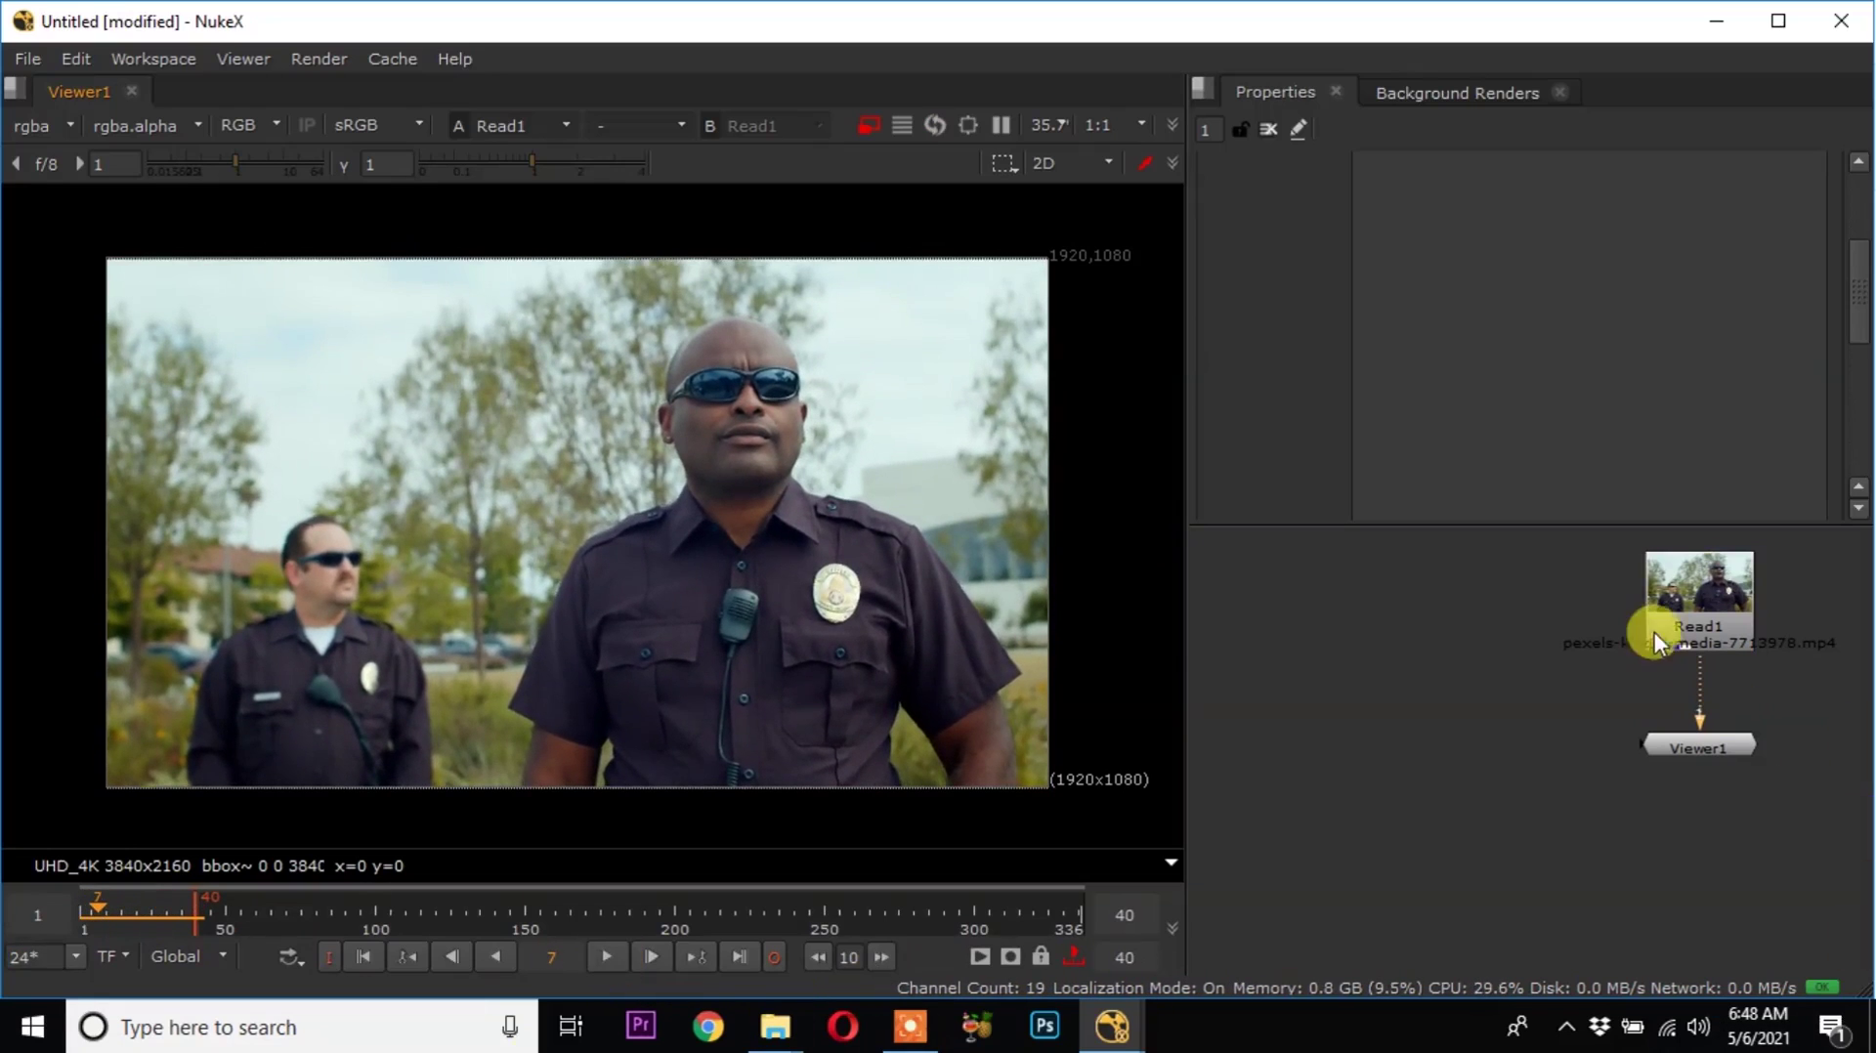
# Render a flipbook of the footage's Read node for frames 1-40.
pyautogui.click(1681, 616)
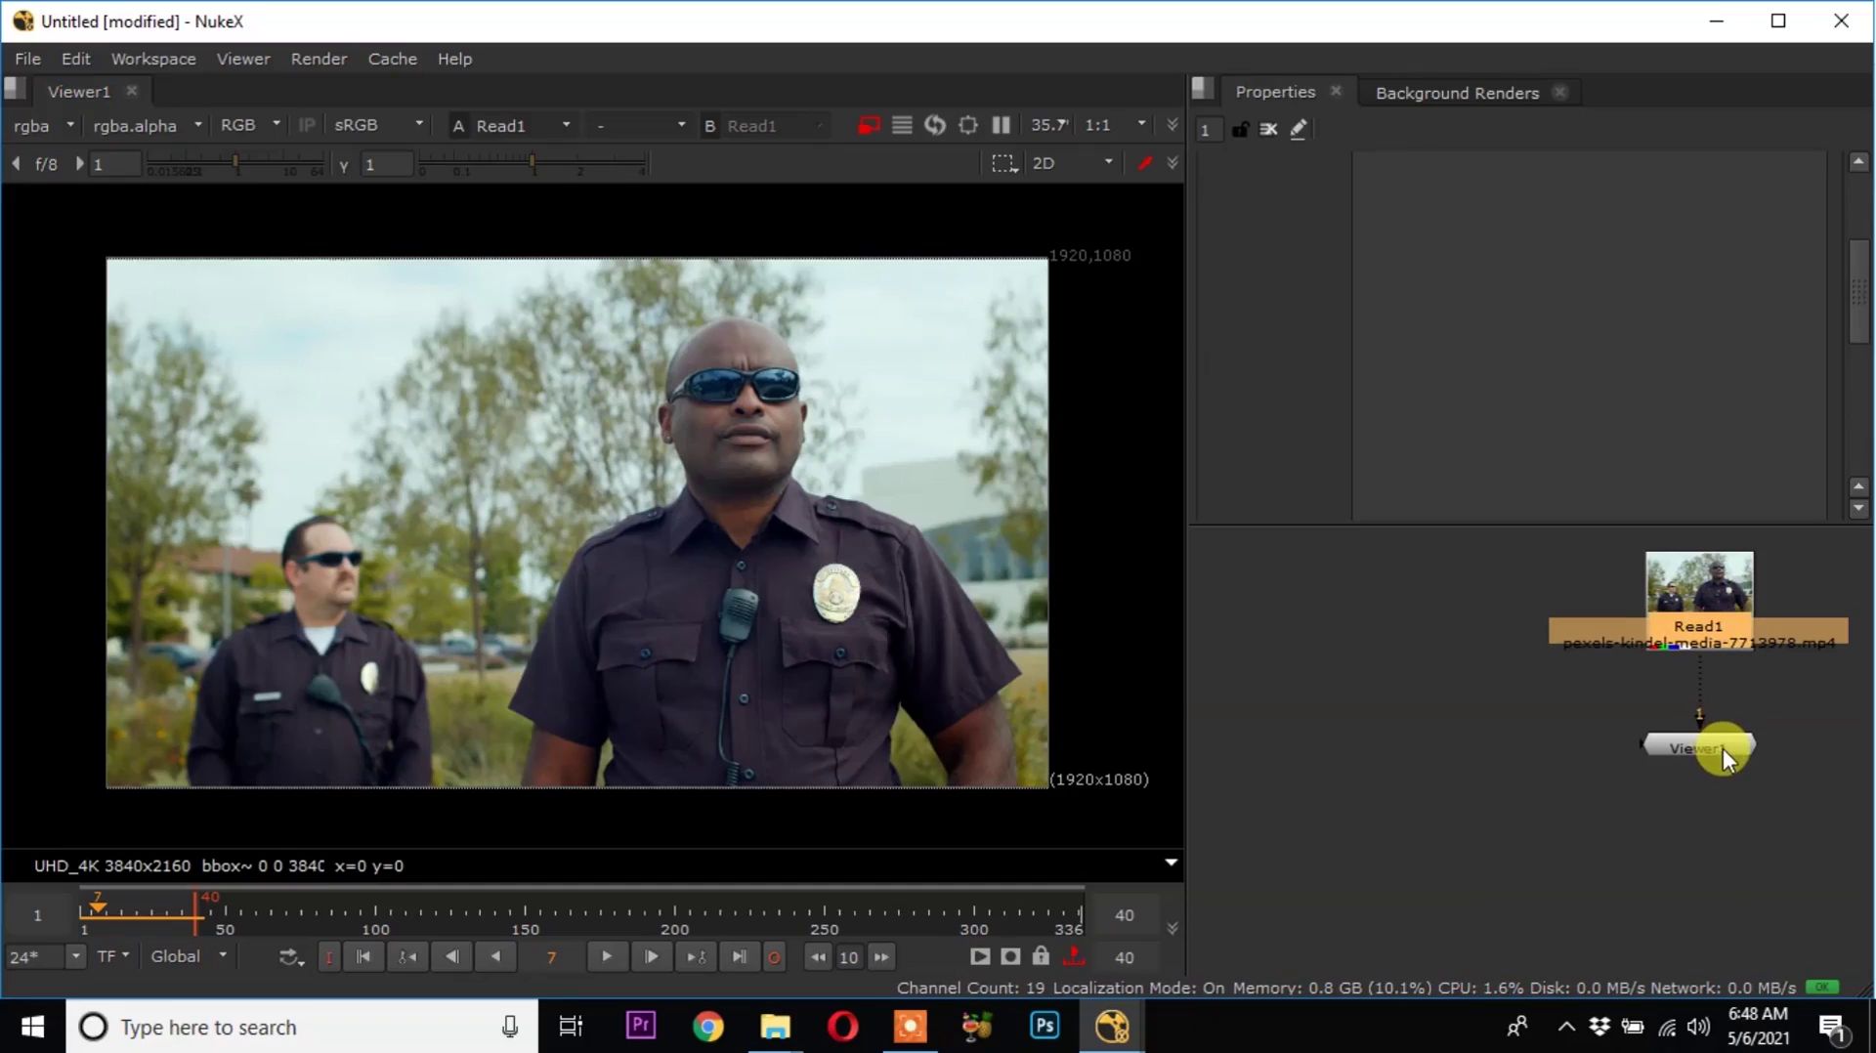
pyautogui.hotkey('alt', 'f')
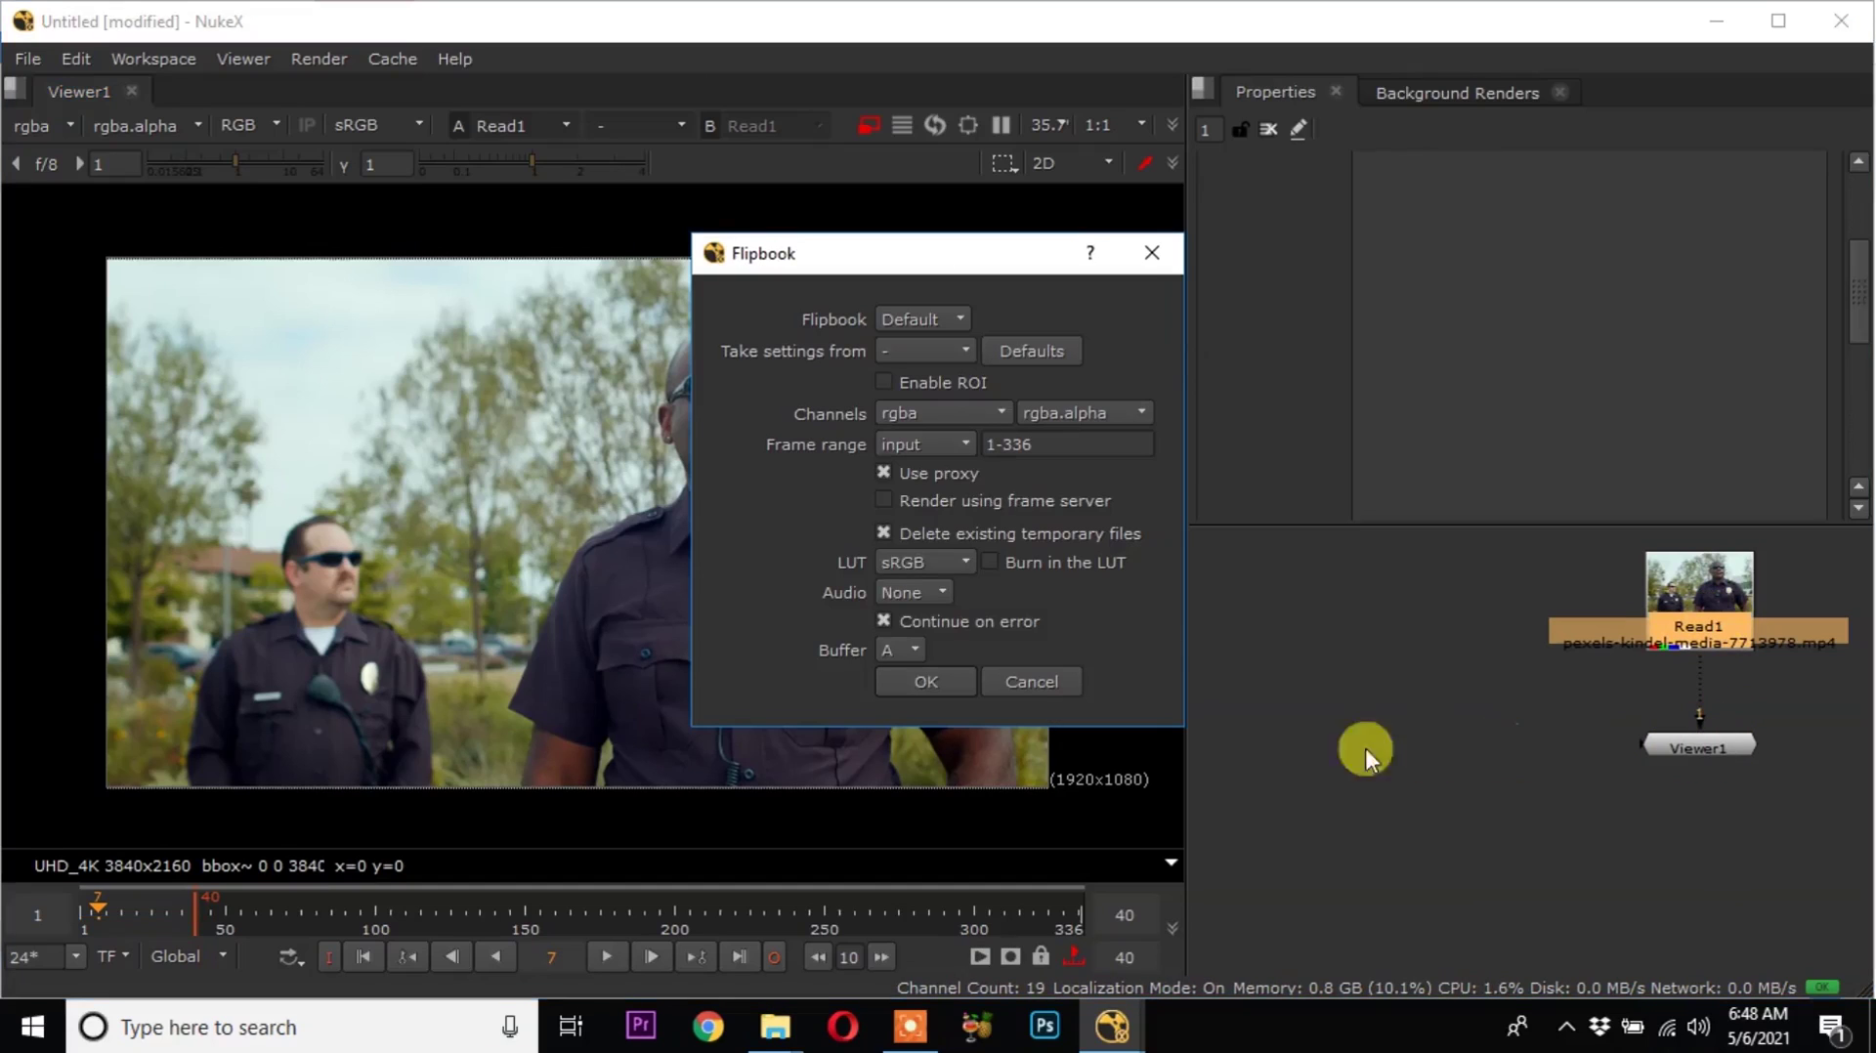
pyautogui.moveTo(1050, 445); pyautogui.dragTo(991, 445)
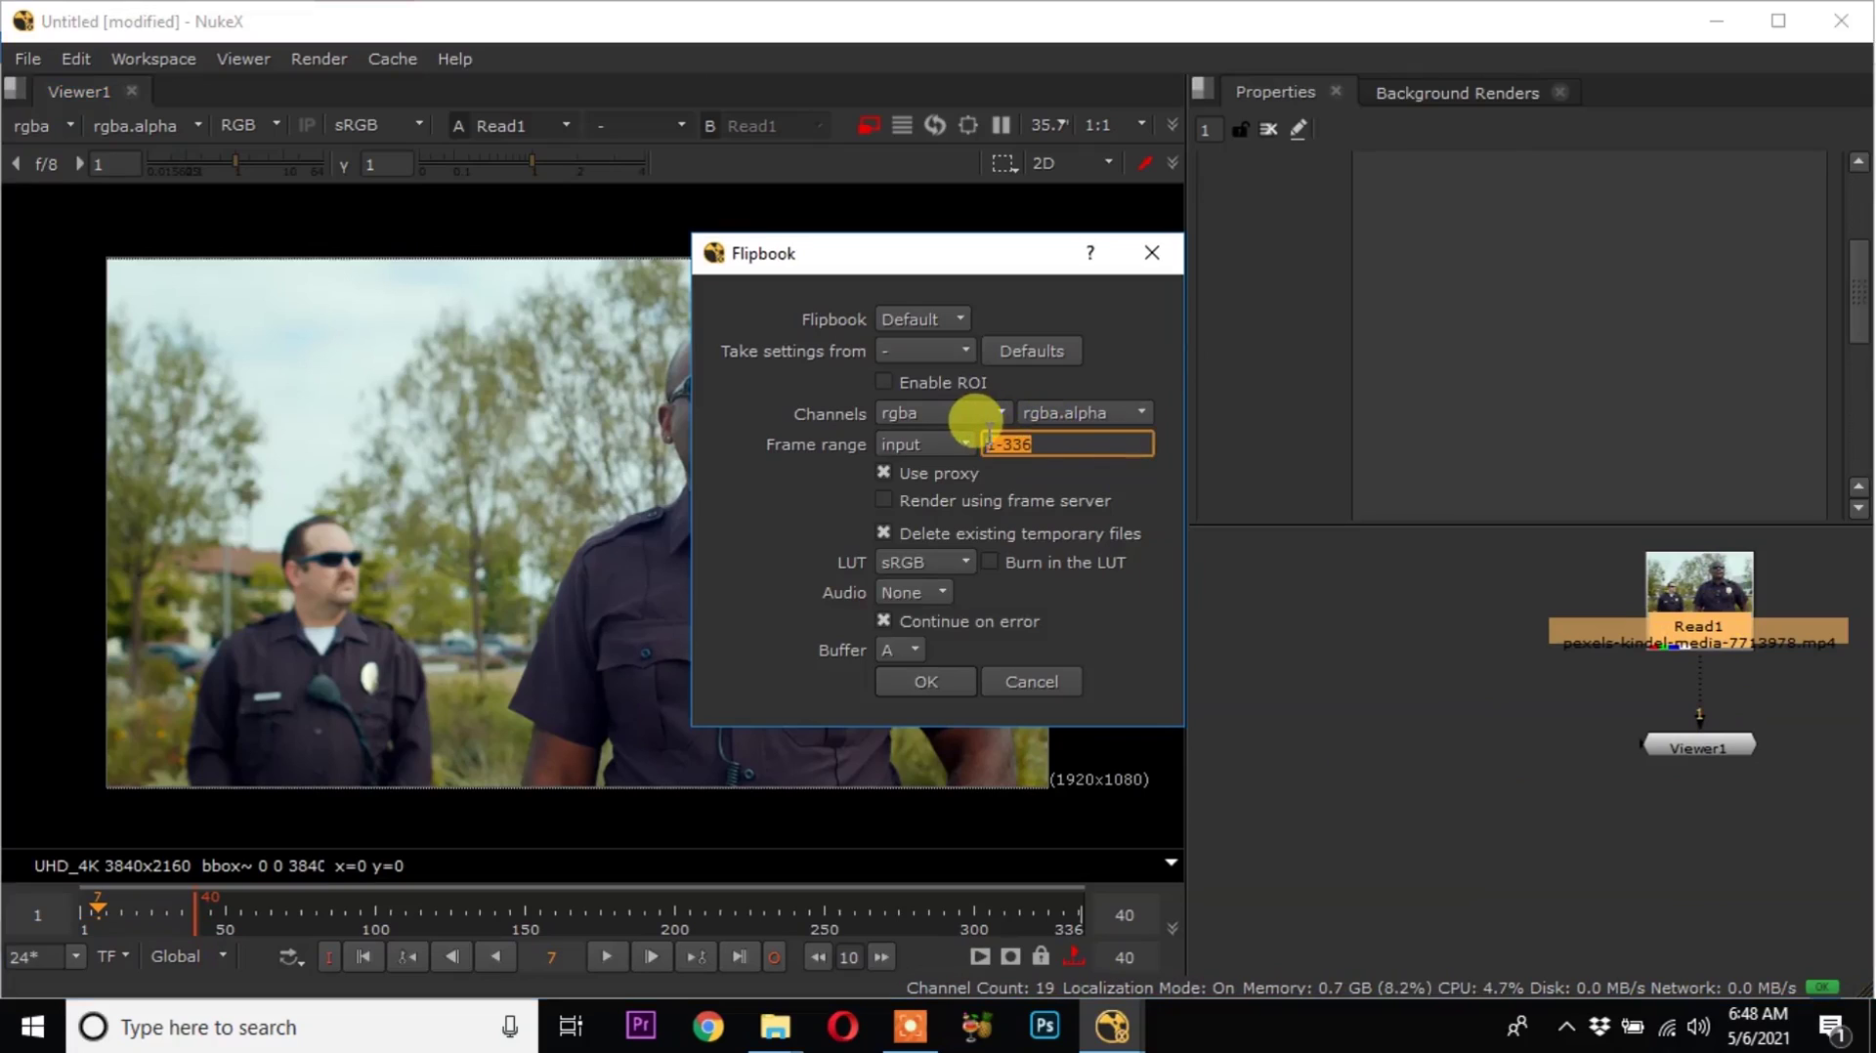
pyautogui.click(1096, 444)
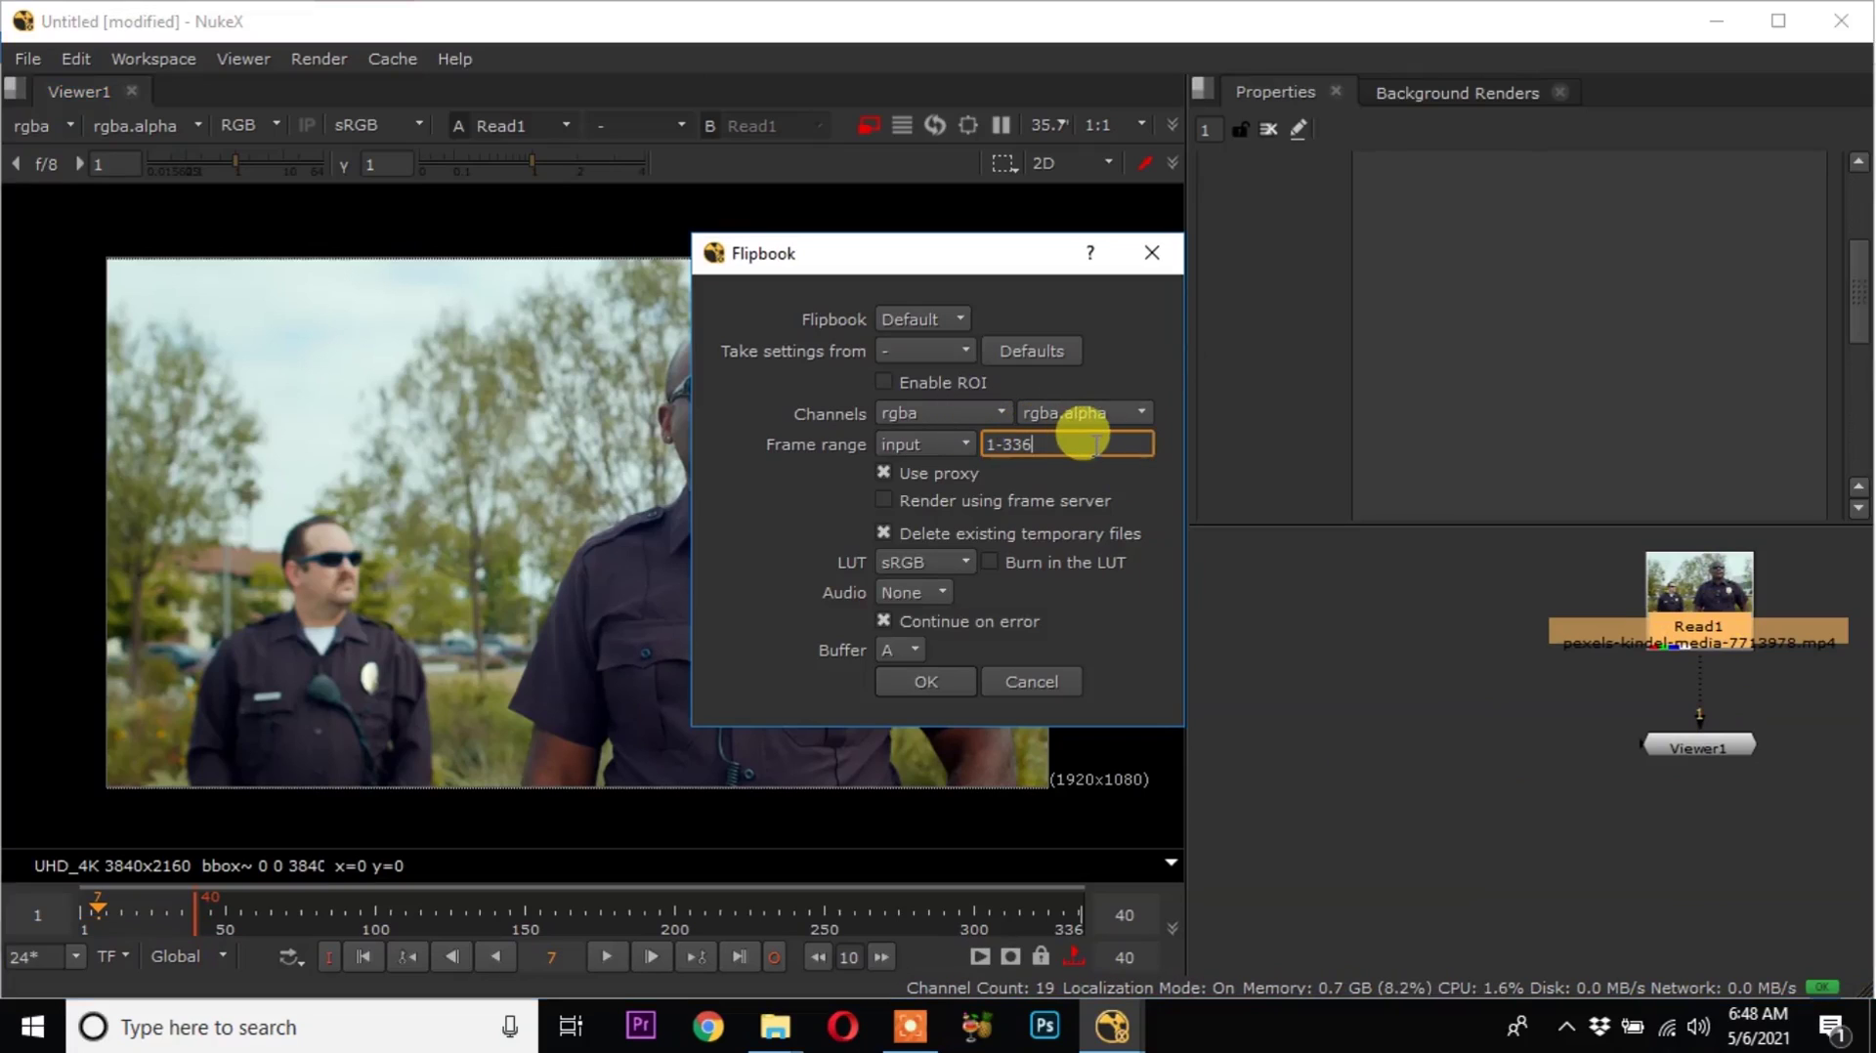
pyautogui.press('BackSpace')
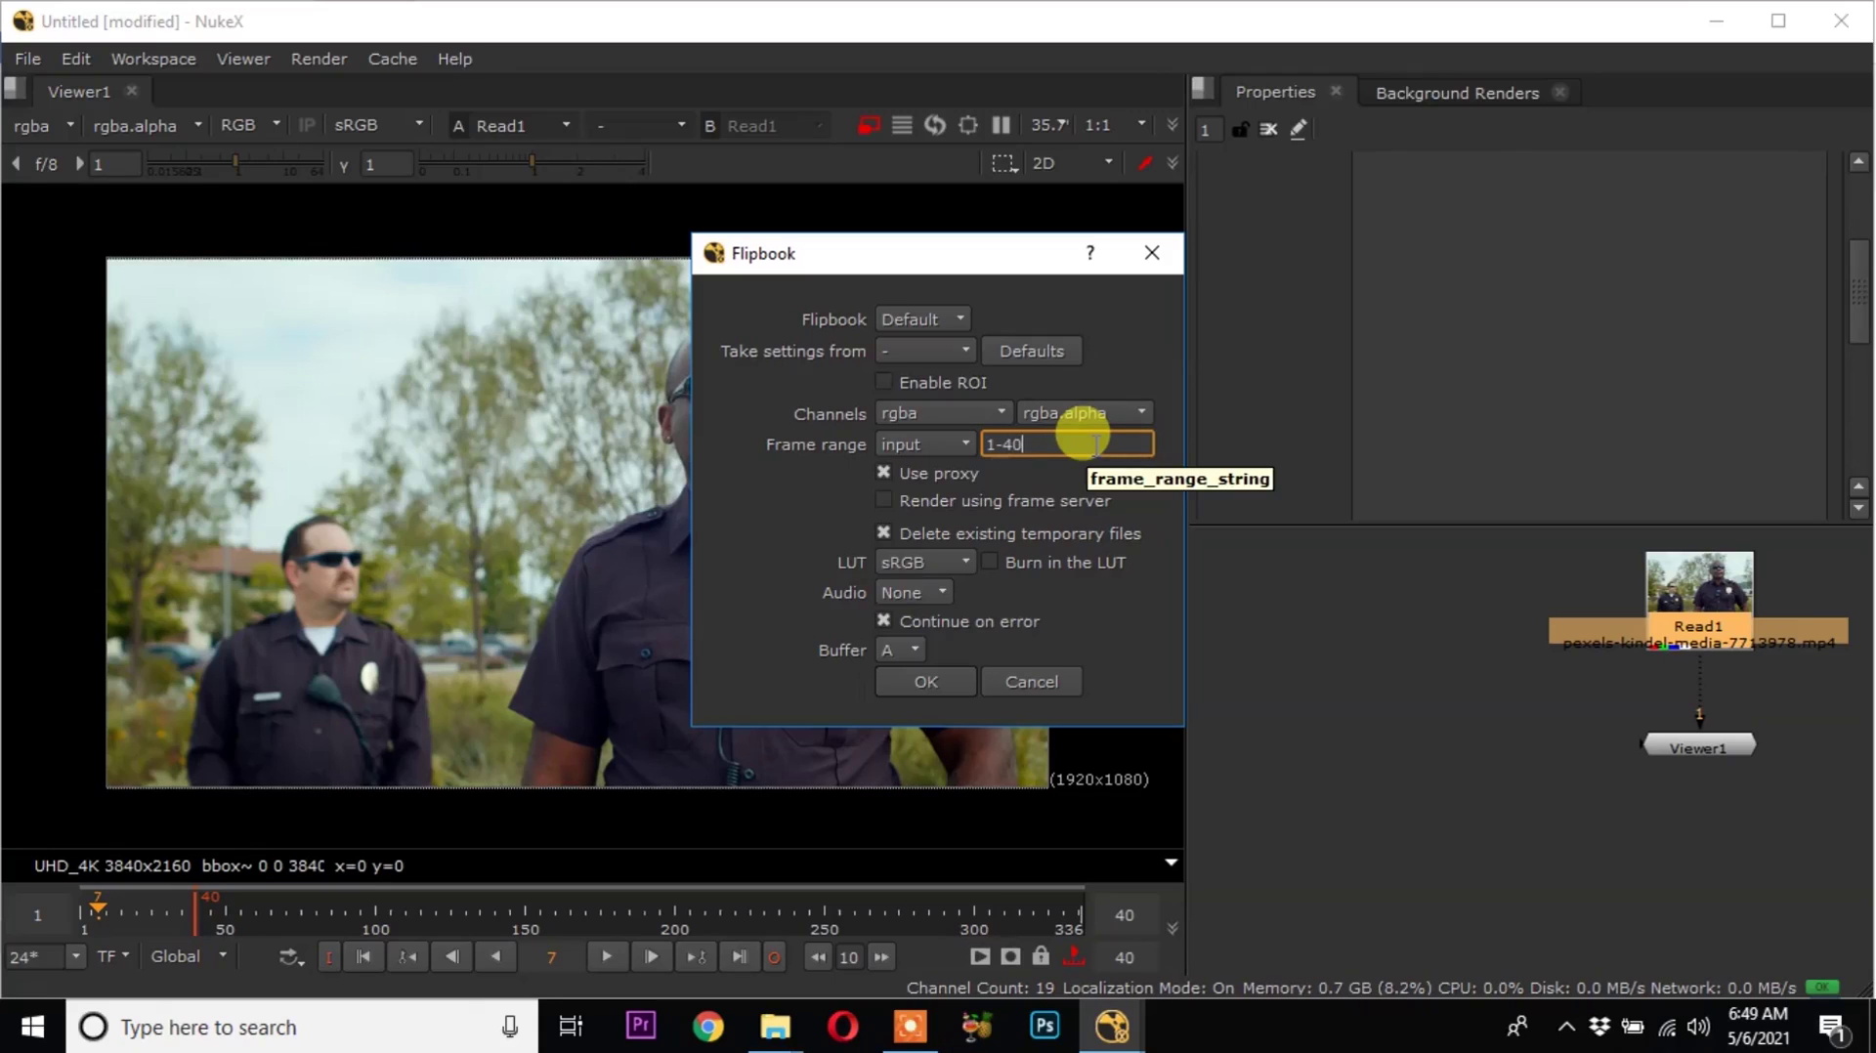
pyautogui.click(954, 684)
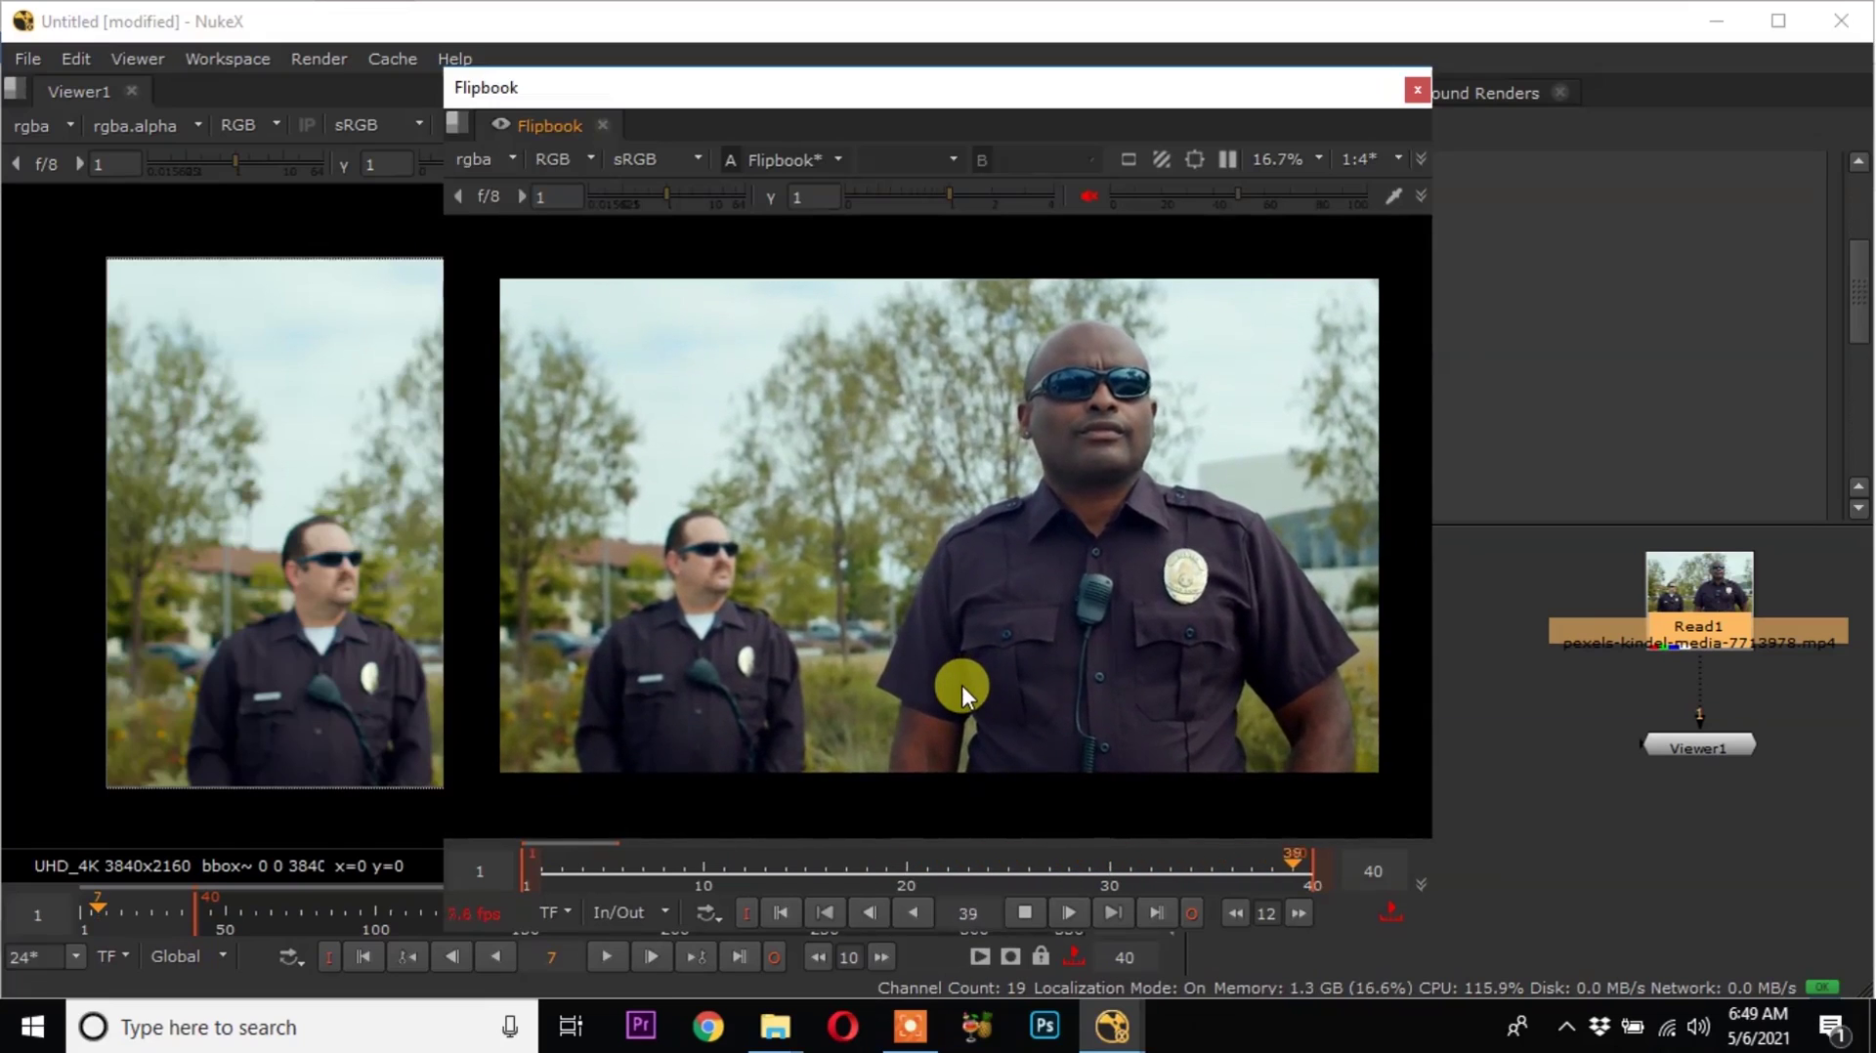
# Review the flipbook by scrubbing through its frames and playing it, and close its window.
pyautogui.moveTo(1016, 865); pyautogui.dragTo(867, 880)
pyautogui.moveTo(753, 850); pyautogui.dragTo(834, 881)
pyautogui.click(1024, 913)
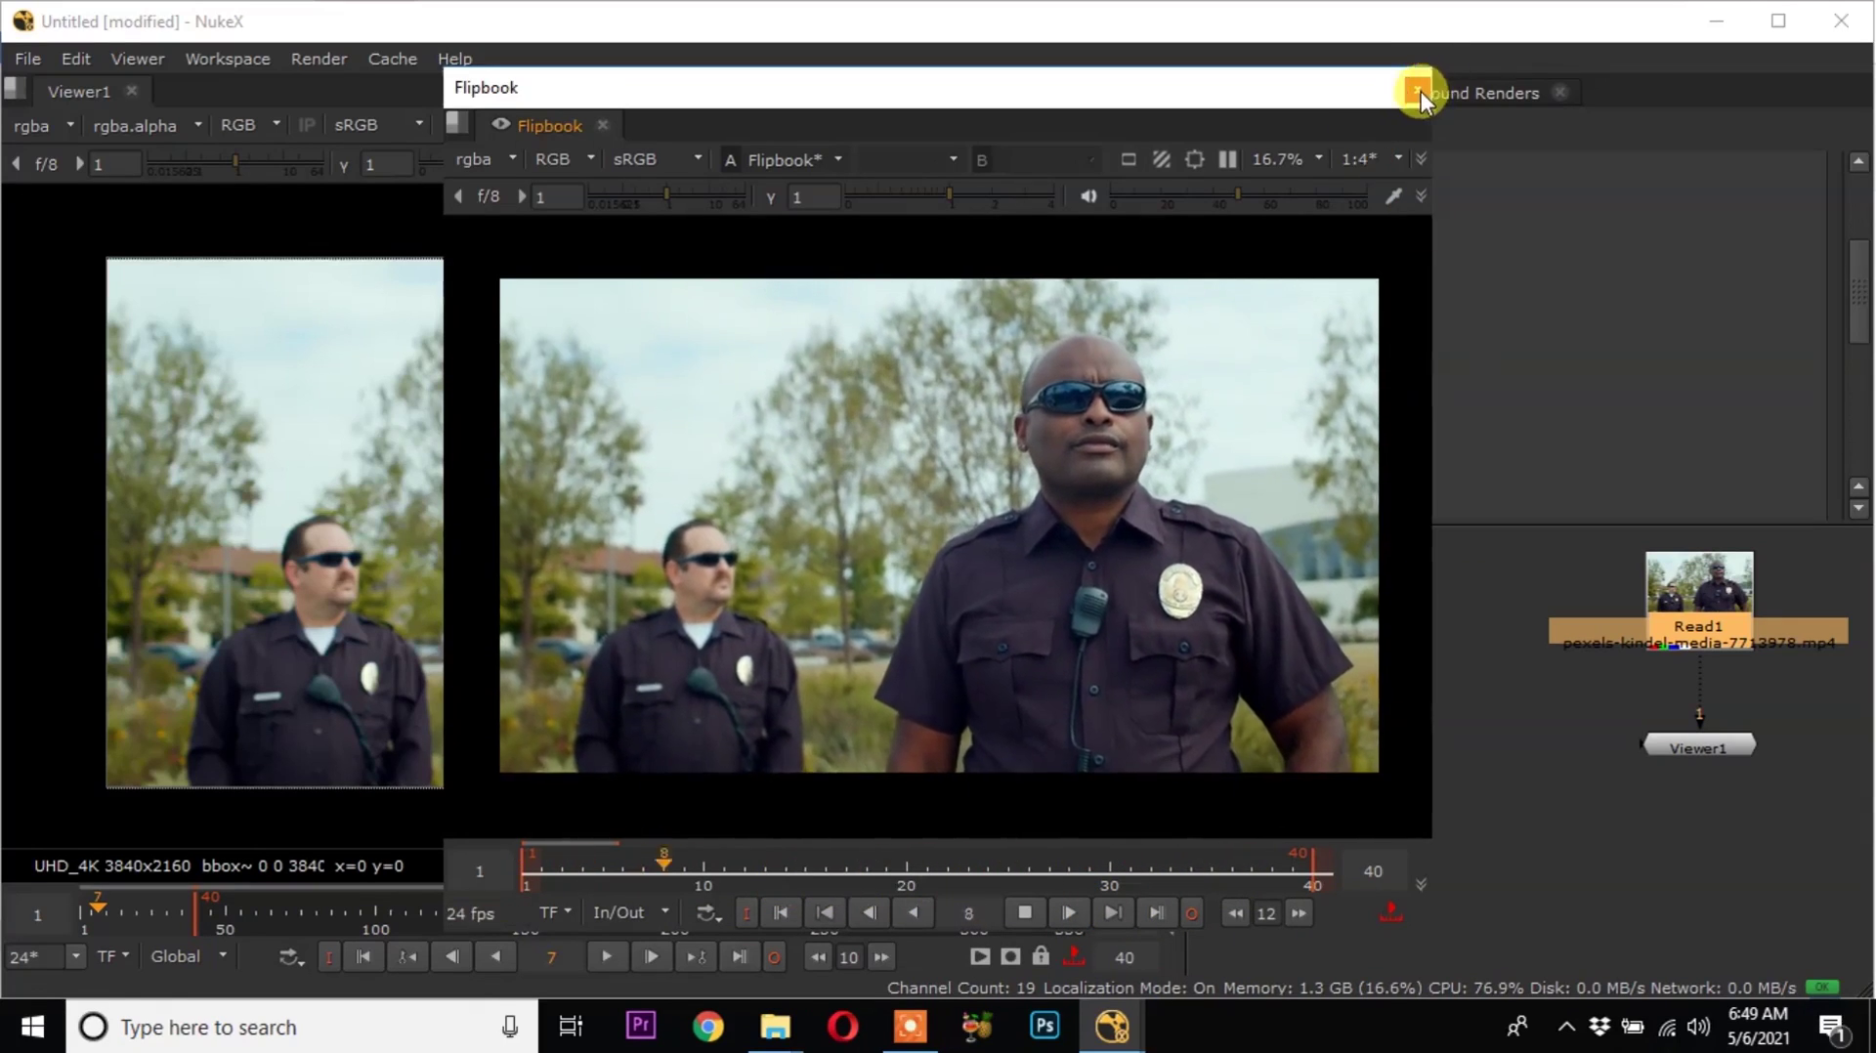
pyautogui.click(1416, 90)
pyautogui.moveTo(1536, 742); pyautogui.dragTo(1387, 777, button='middle')
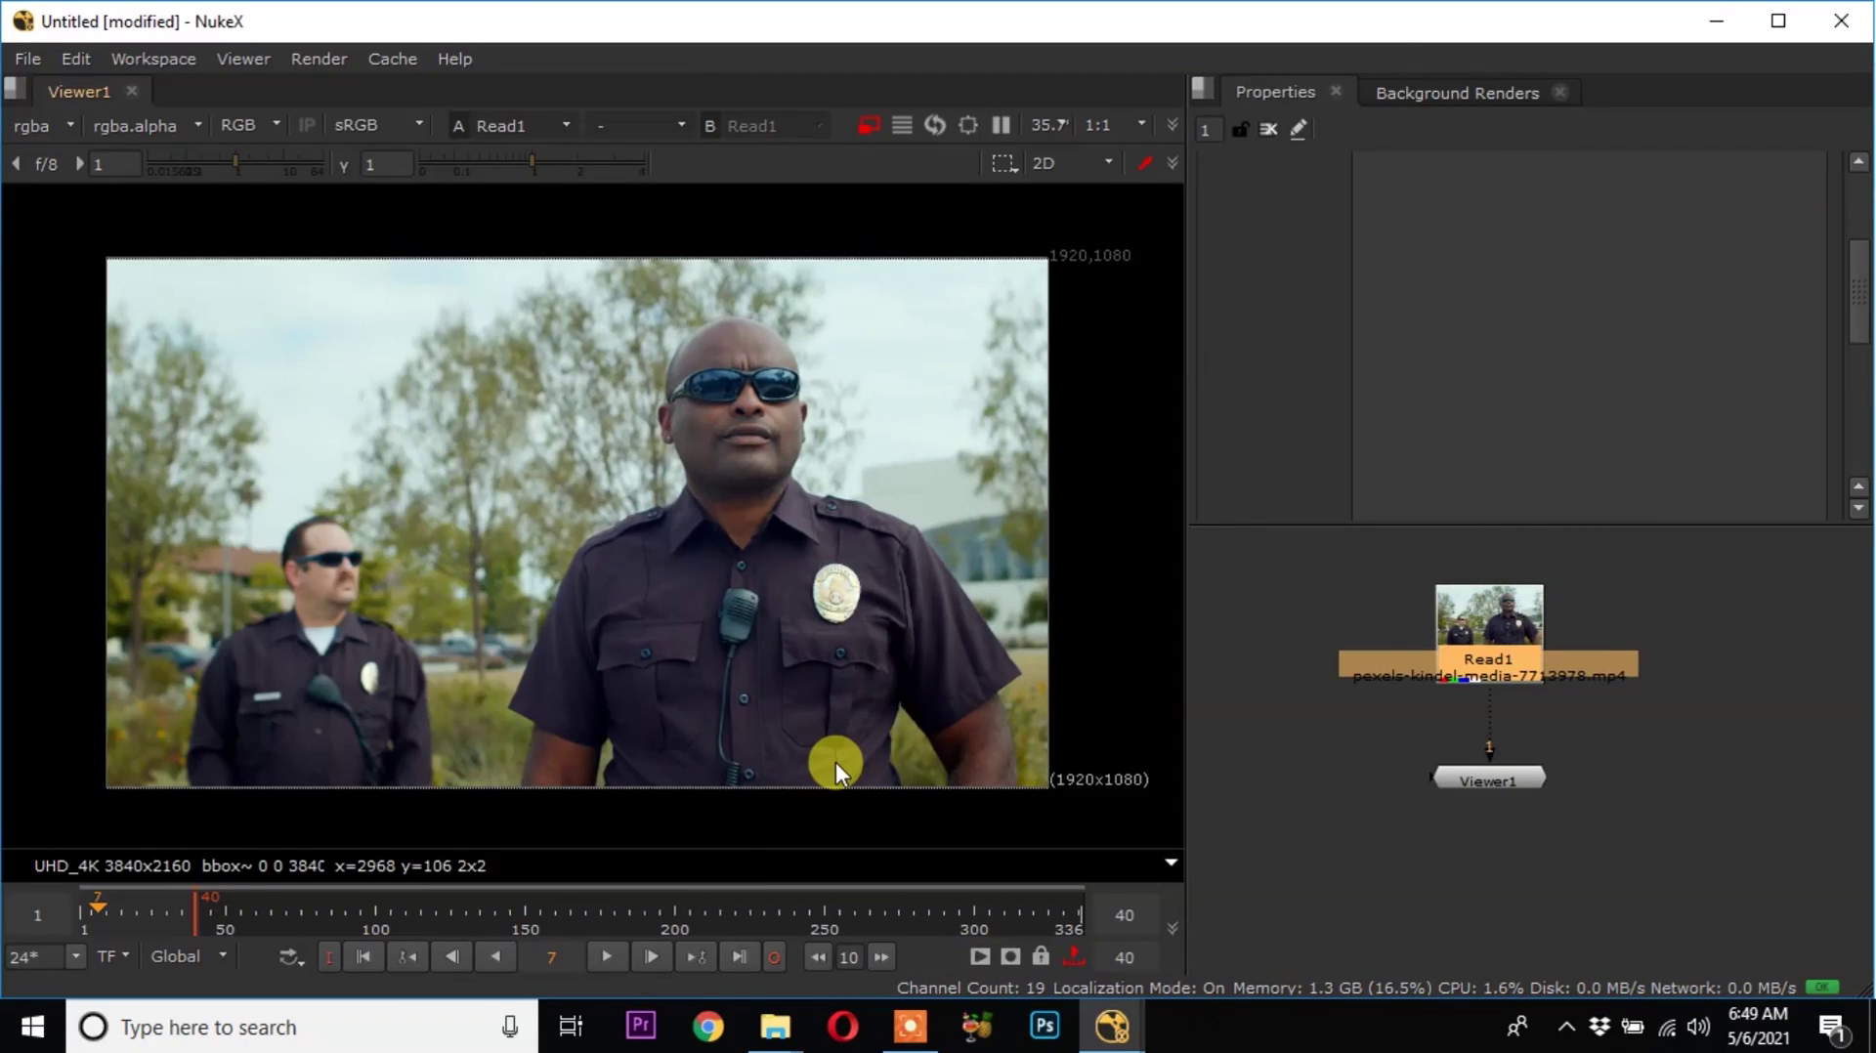
# Add a Tracker node and insert it between the footage's Read node and the Viewer.
pyautogui.scroll(2, 1569, 737)
pyautogui.click(1628, 806)
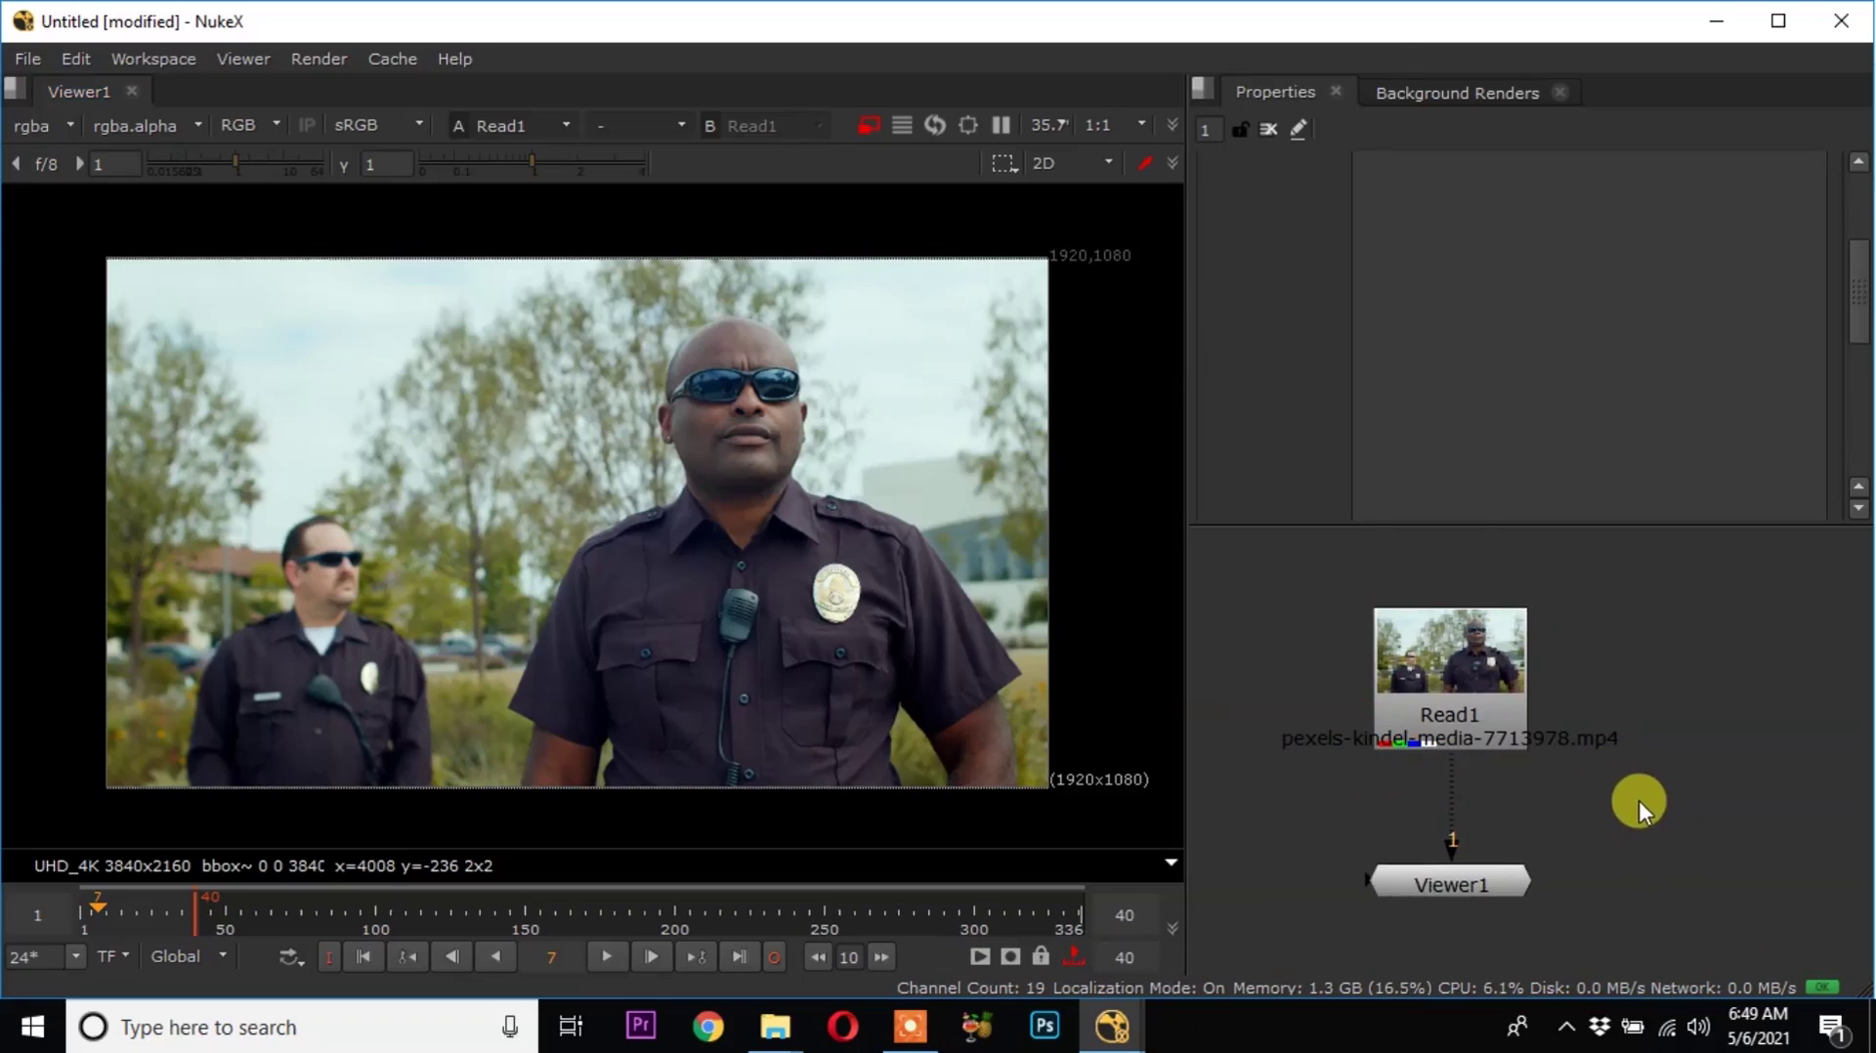
pyautogui.press('Tab')
pyautogui.write('tra')
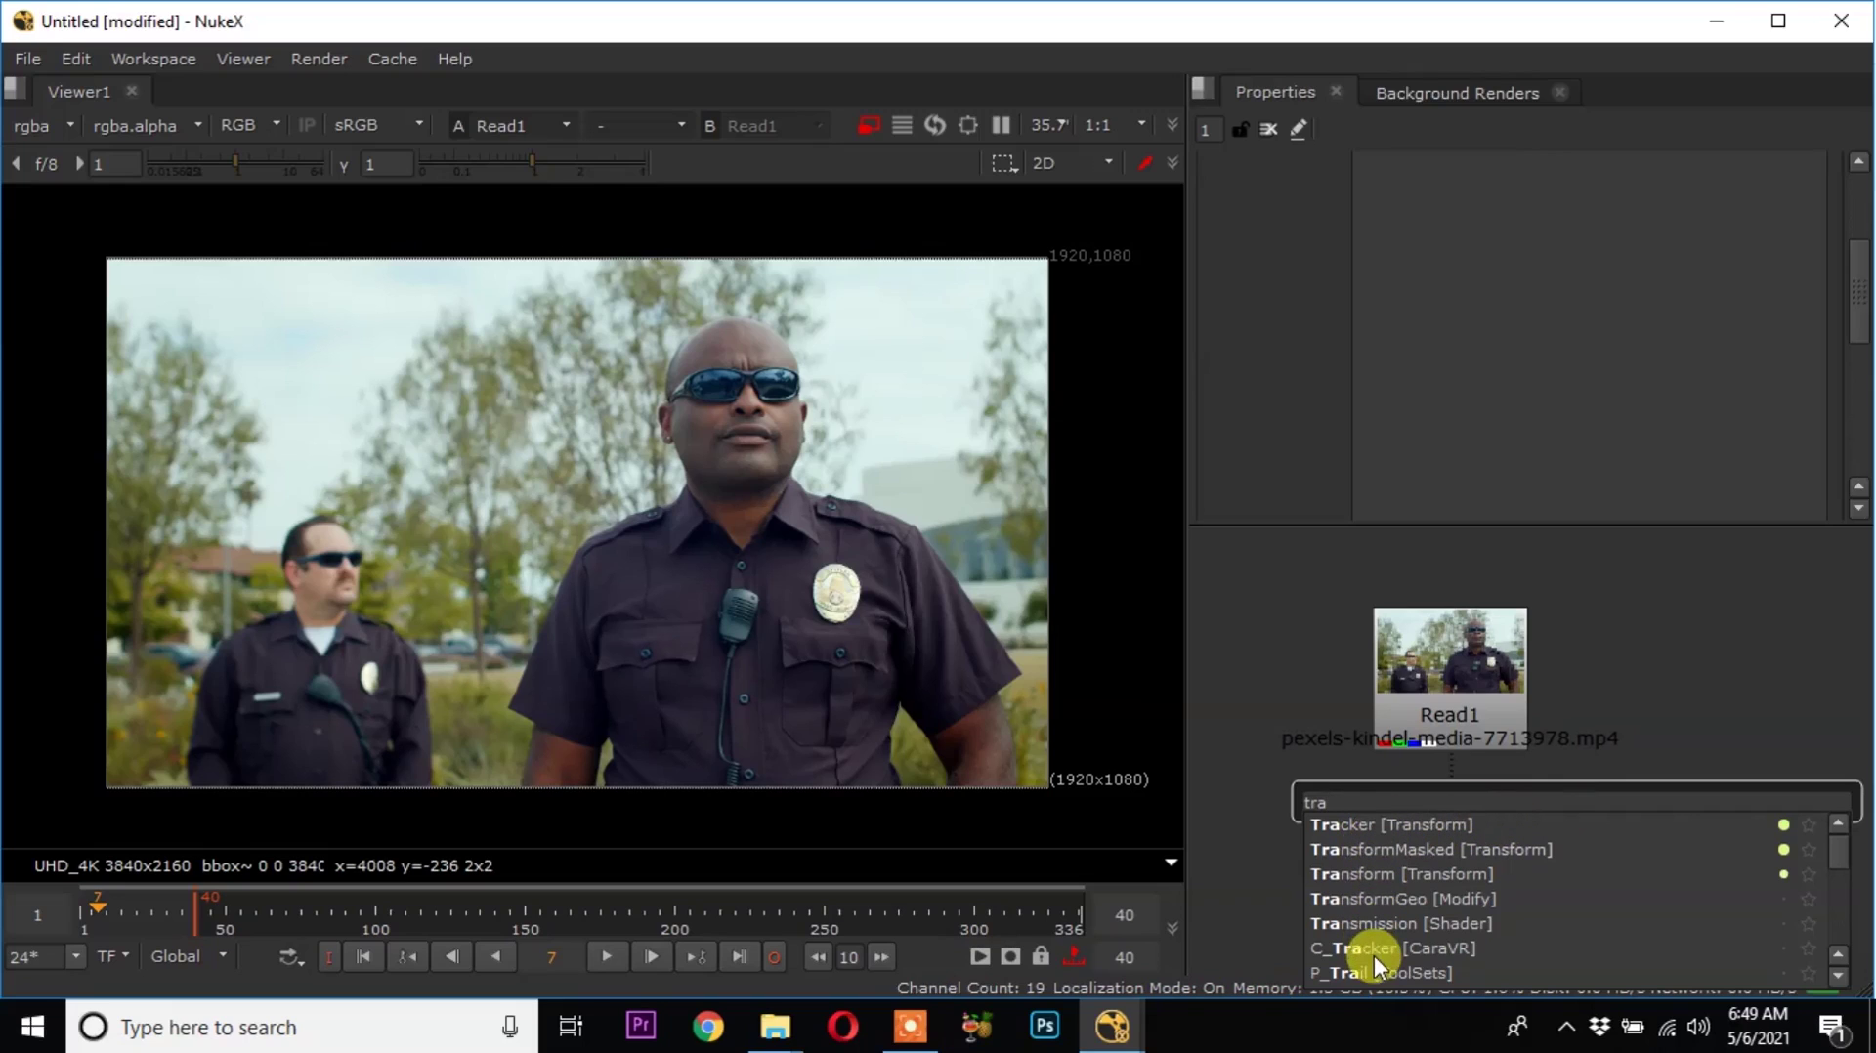
pyautogui.click(1414, 824)
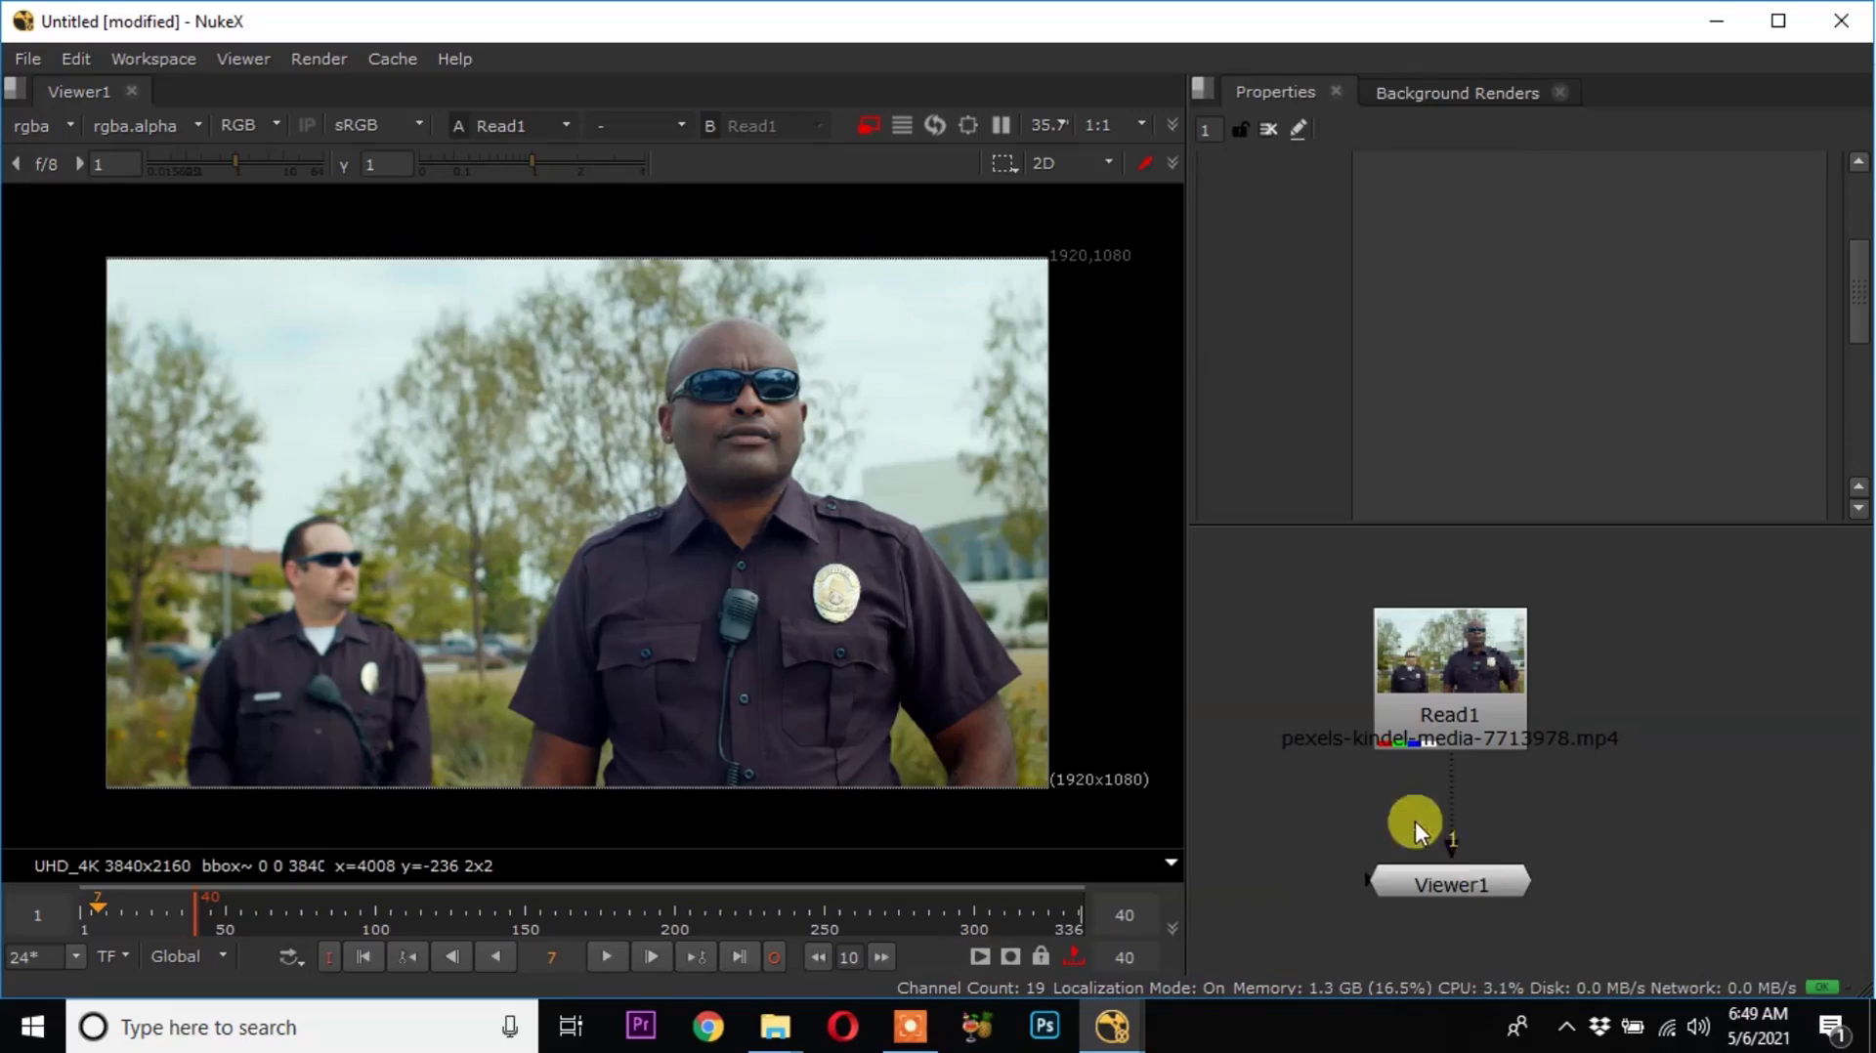
pyautogui.moveTo(1492, 889); pyautogui.dragTo(1492, 957)
pyautogui.moveTo(1612, 841); pyautogui.dragTo(1465, 848)
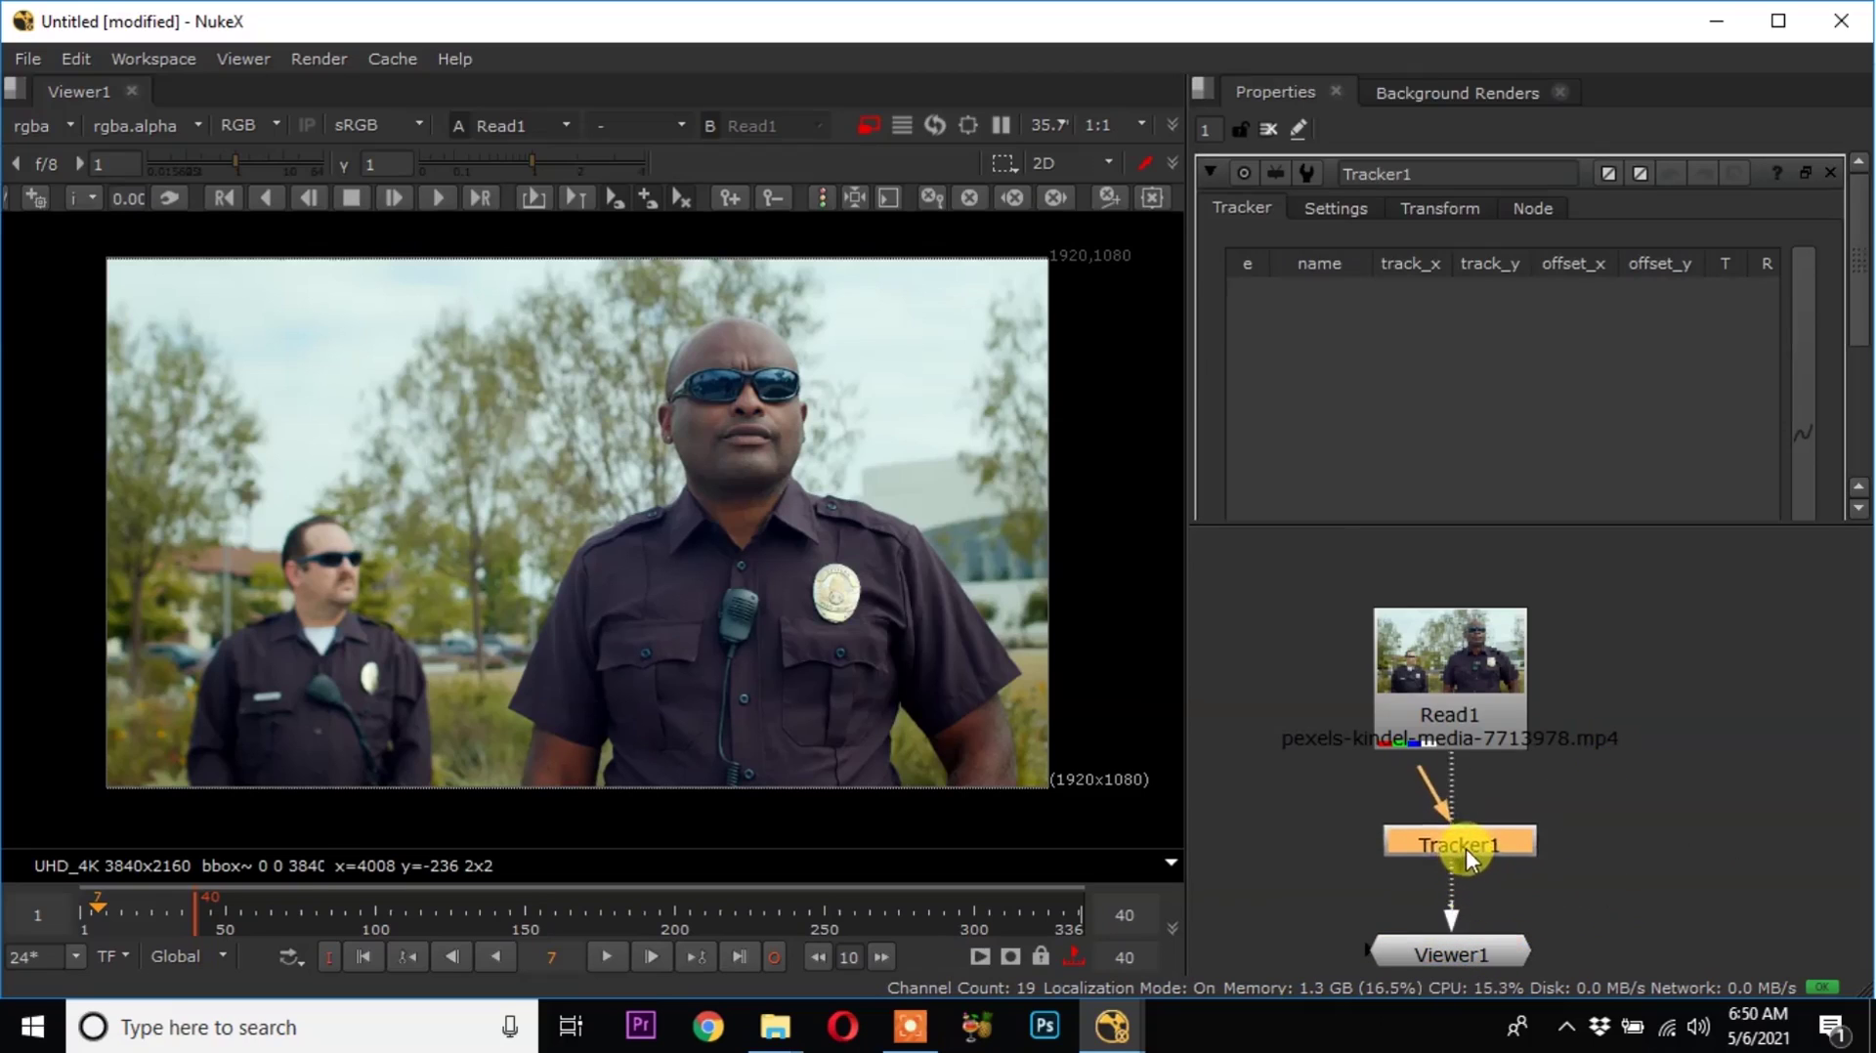
pyautogui.click(1551, 899)
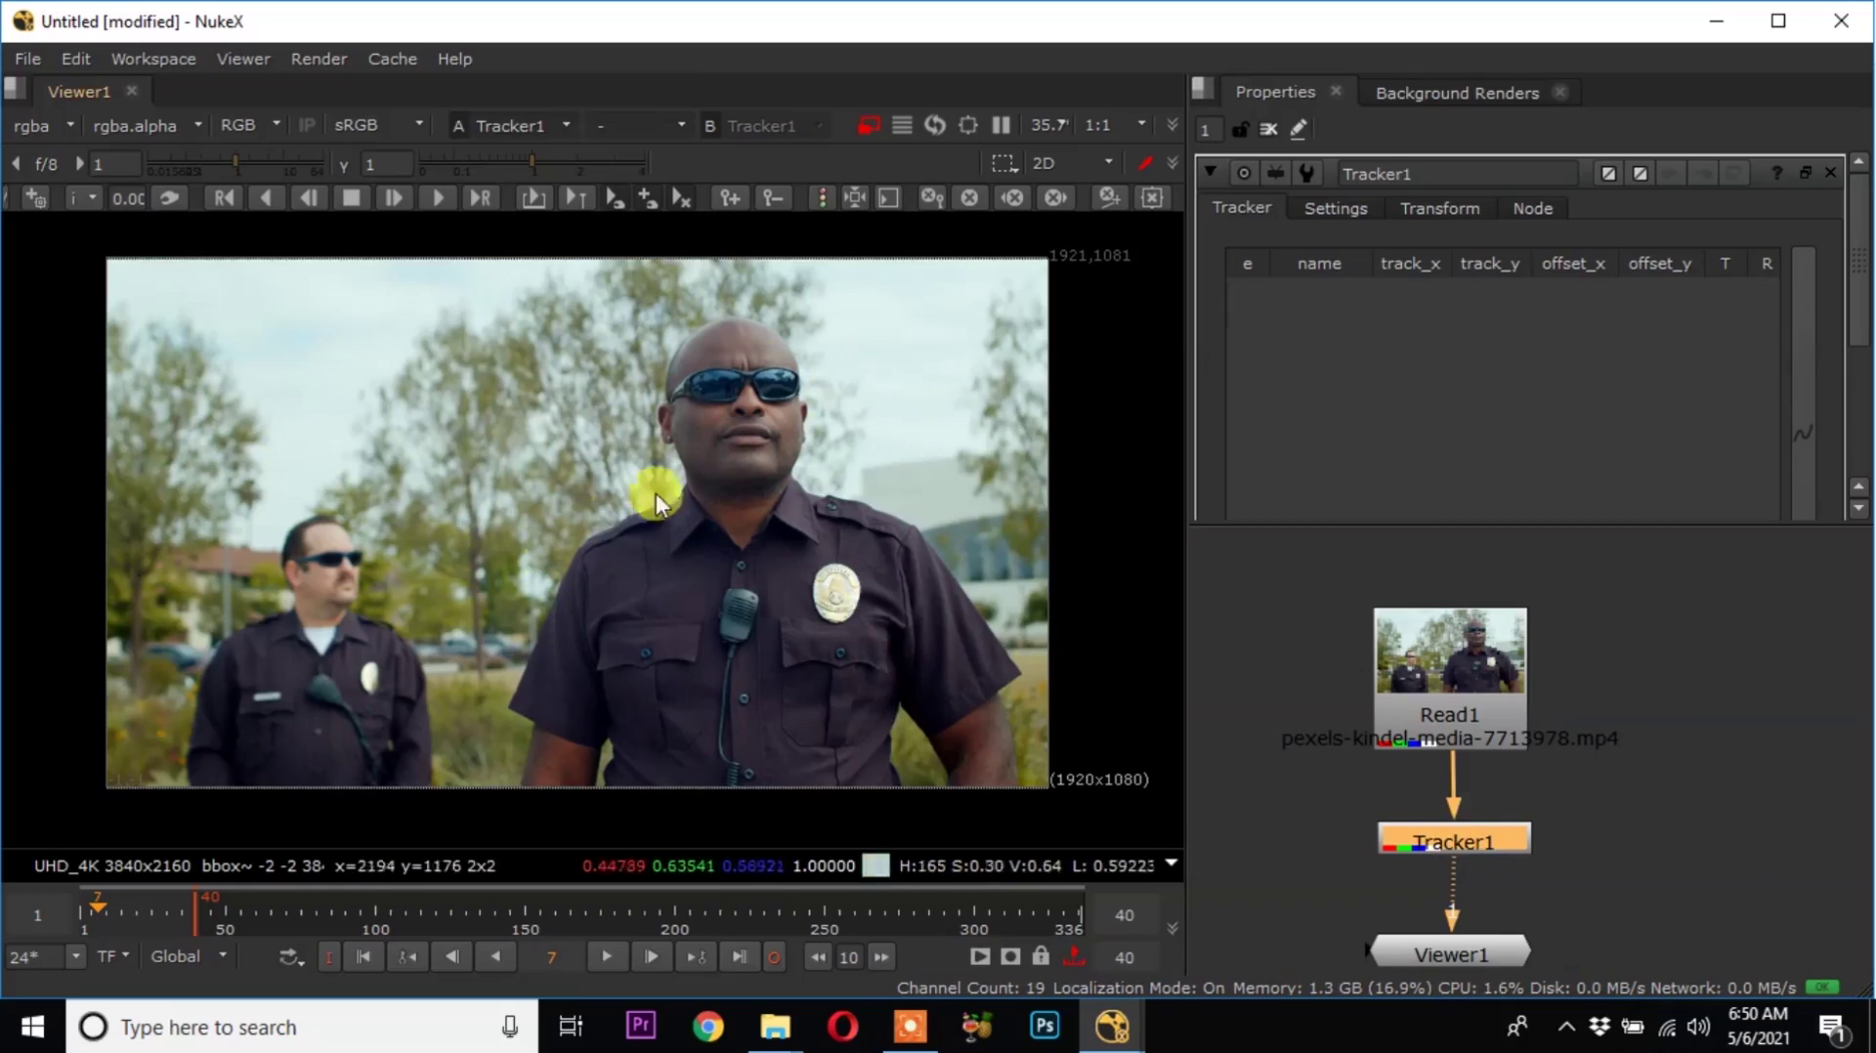
# Examine the sharpness of the background officer and the surrounding footage up close.
pyautogui.scroll(2, 770, 378)
pyautogui.moveTo(540, 536); pyautogui.dragTo(1031, 450, button='middle')
pyautogui.scroll(3, 605, 532)
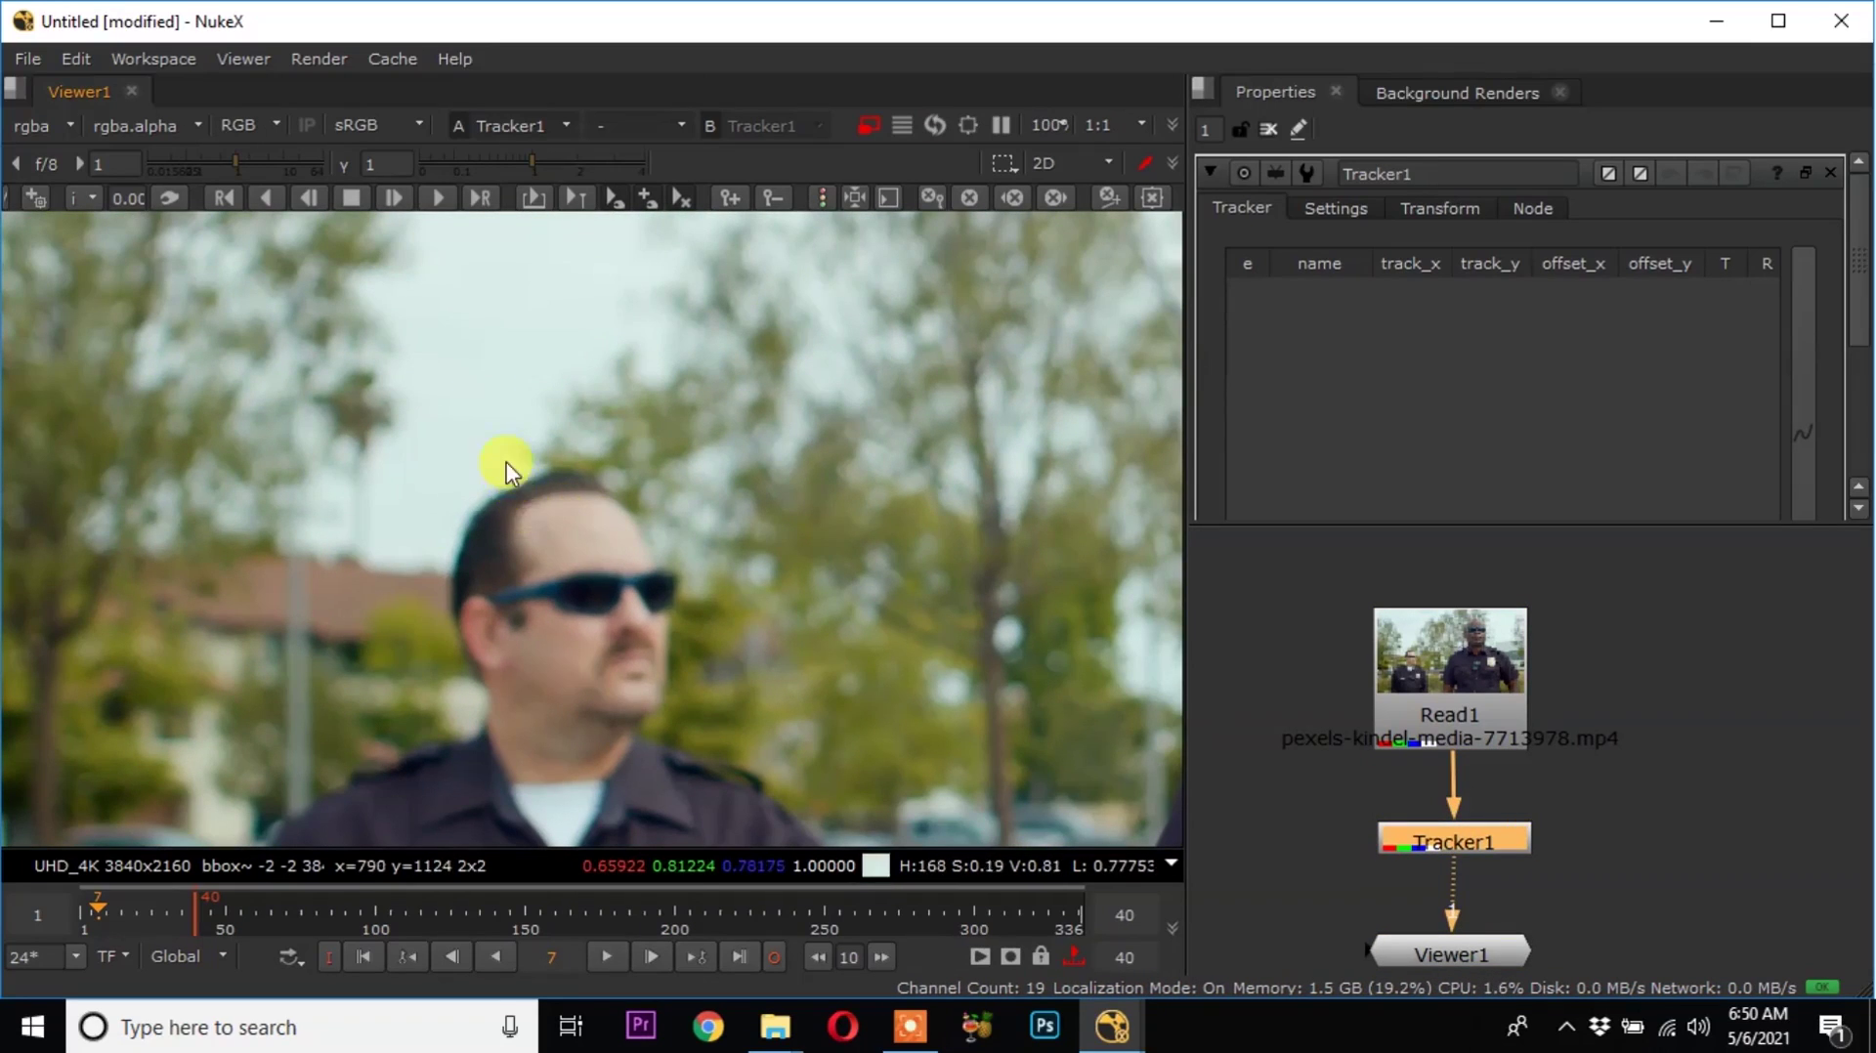
pyautogui.scroll(-3, 508, 479)
pyautogui.scroll(-2, 569, 566)
pyautogui.moveTo(793, 594); pyautogui.dragTo(700, 624, button='middle')
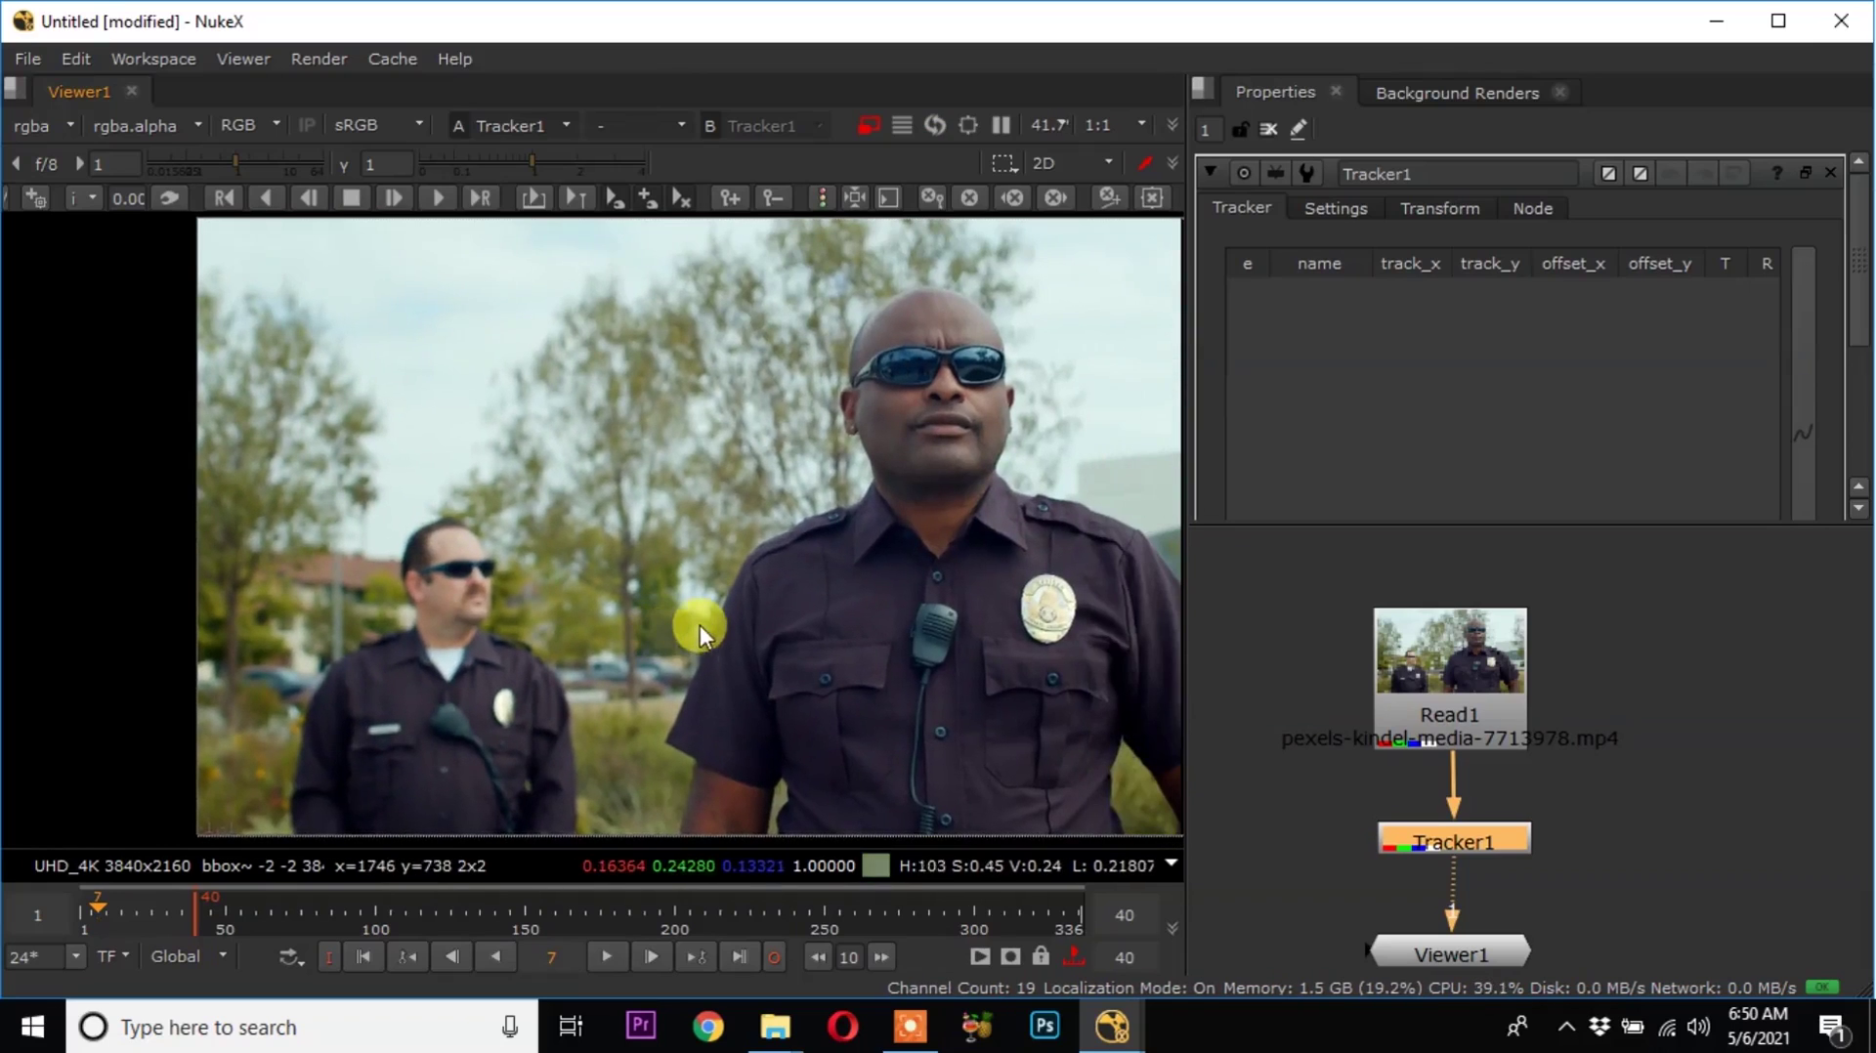
# Move the Read node up to make room and insert a Sharpen node between it and the Tracker.
pyautogui.moveTo(1433, 686); pyautogui.dragTo(1448, 606)
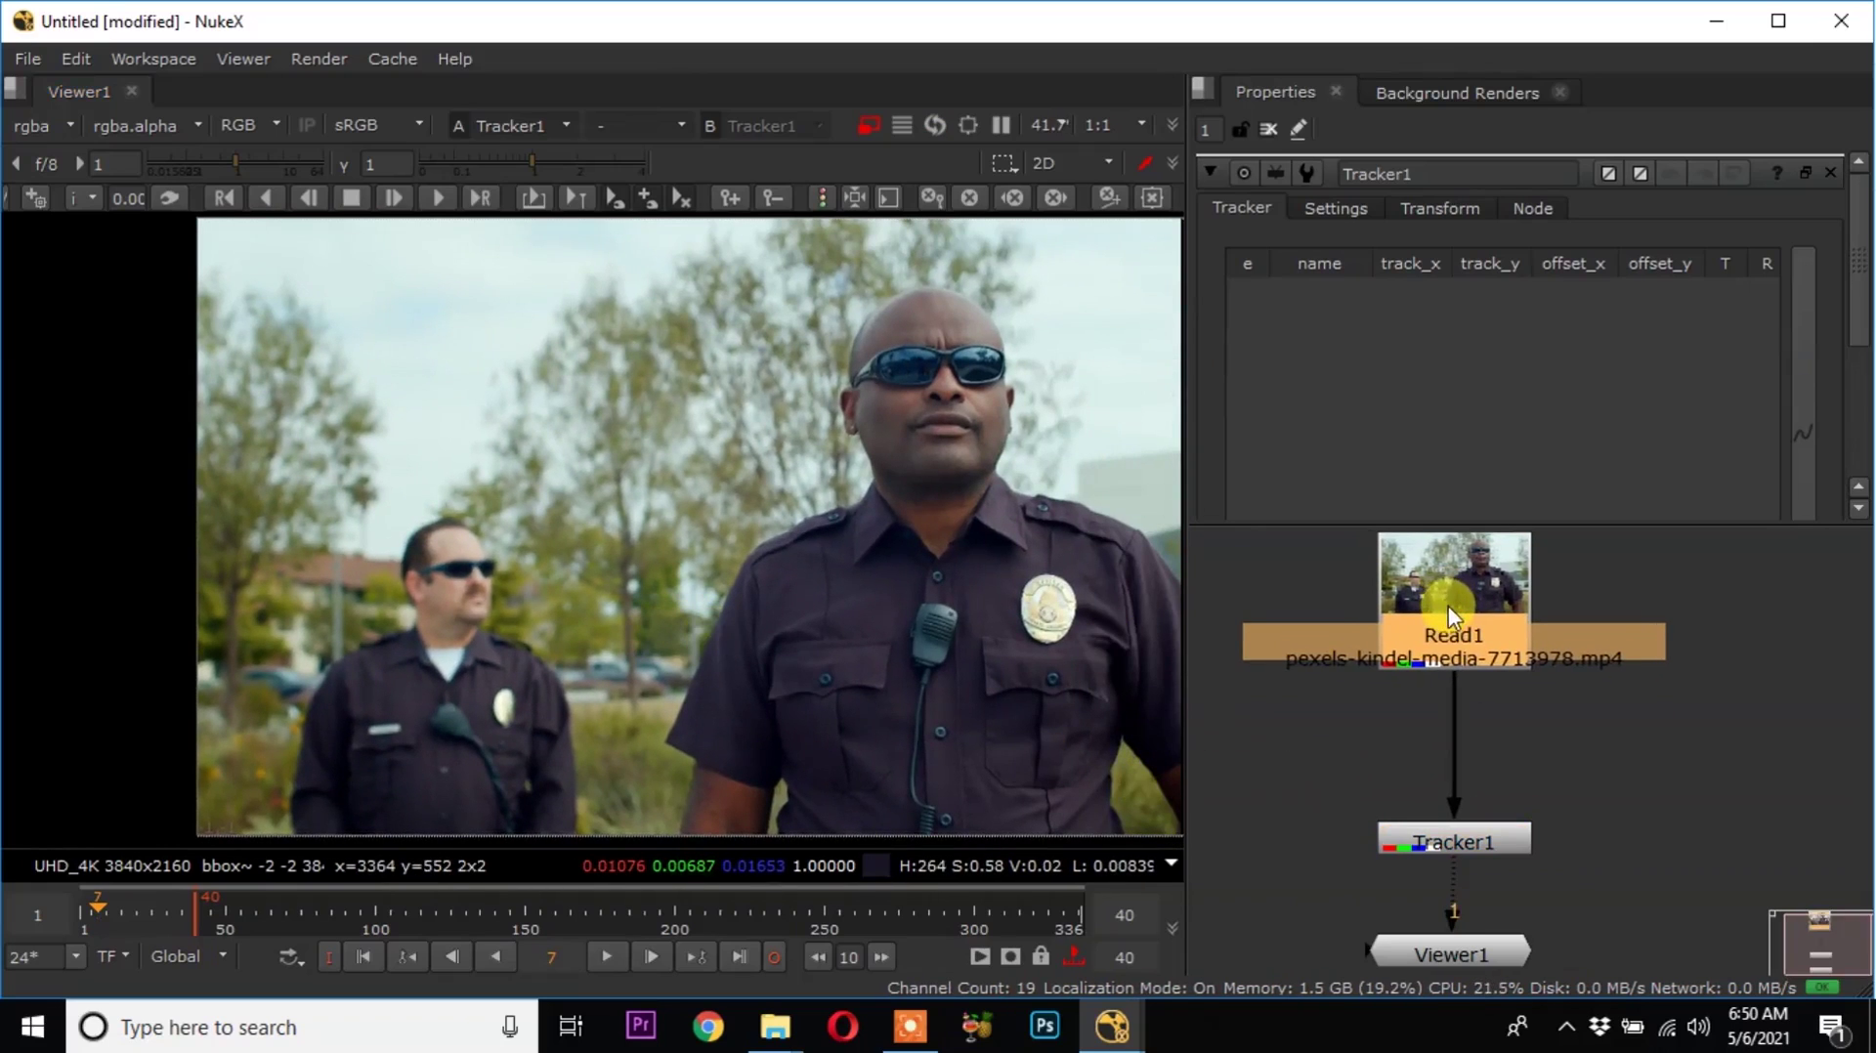
pyautogui.click(1608, 729)
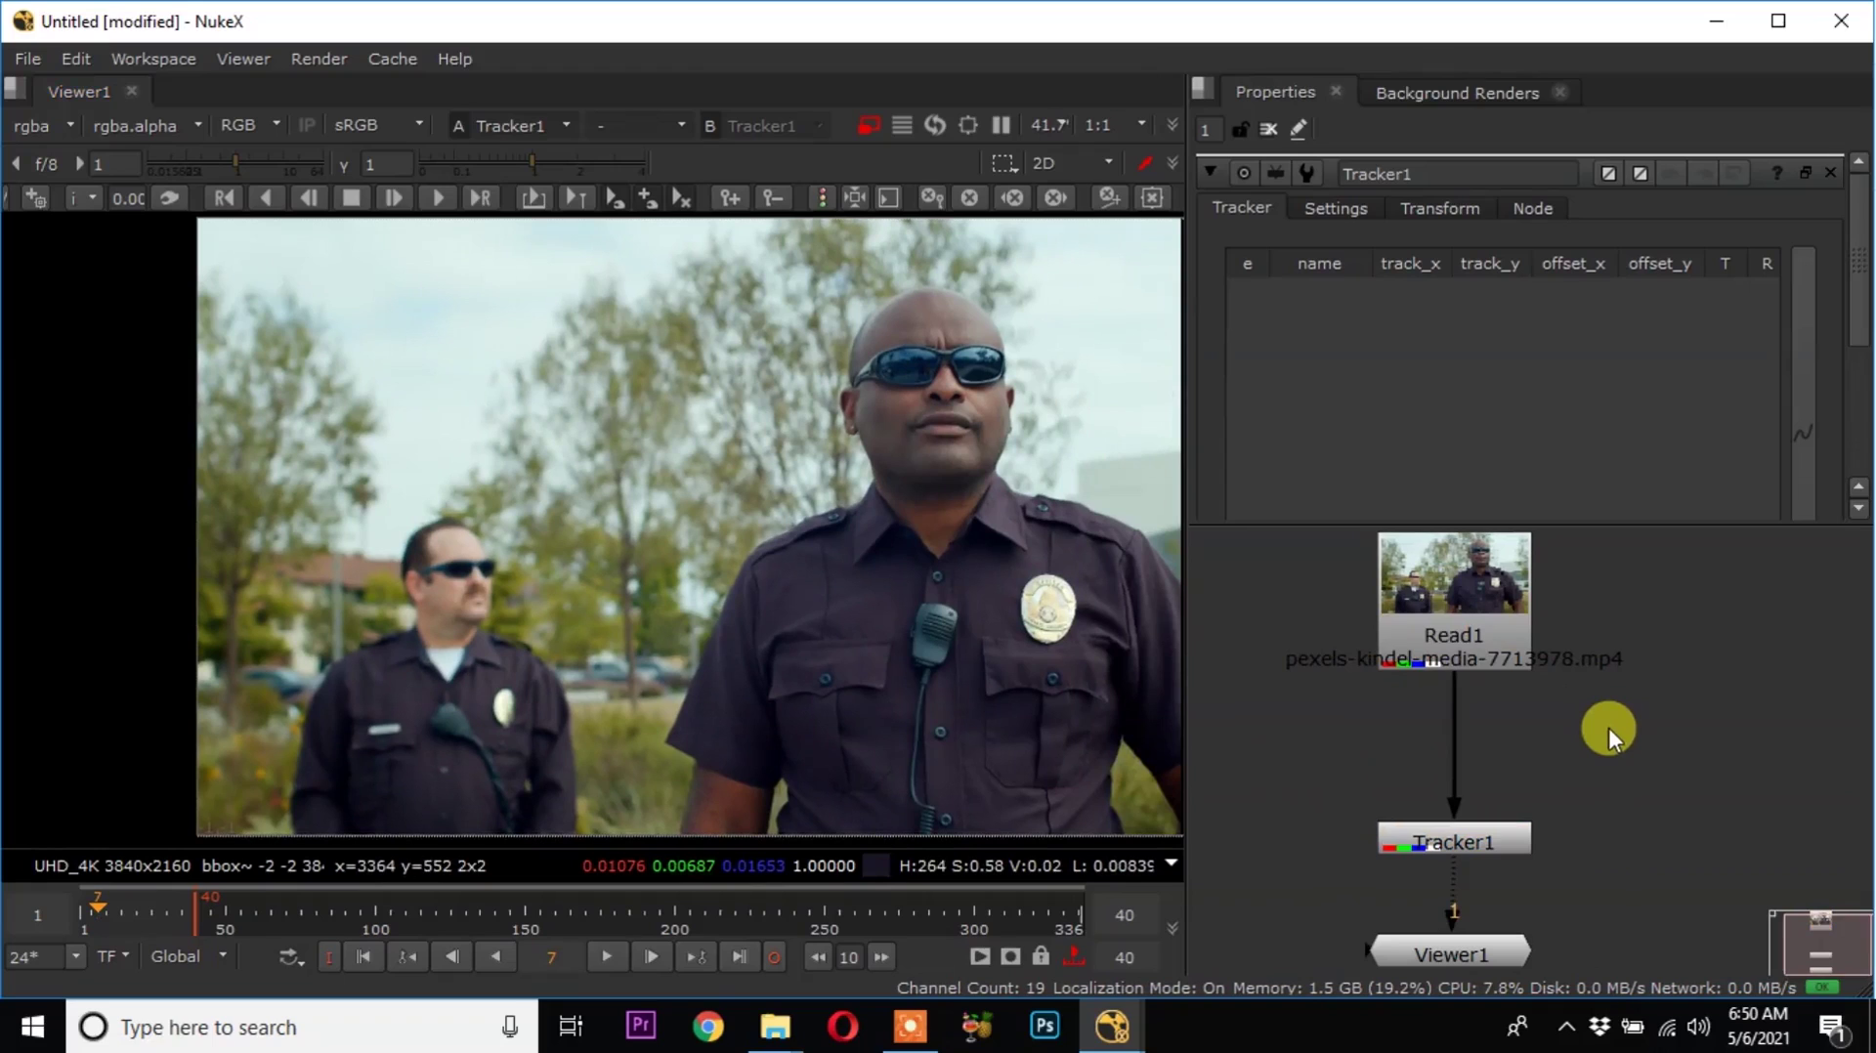
pyautogui.press('Tab')
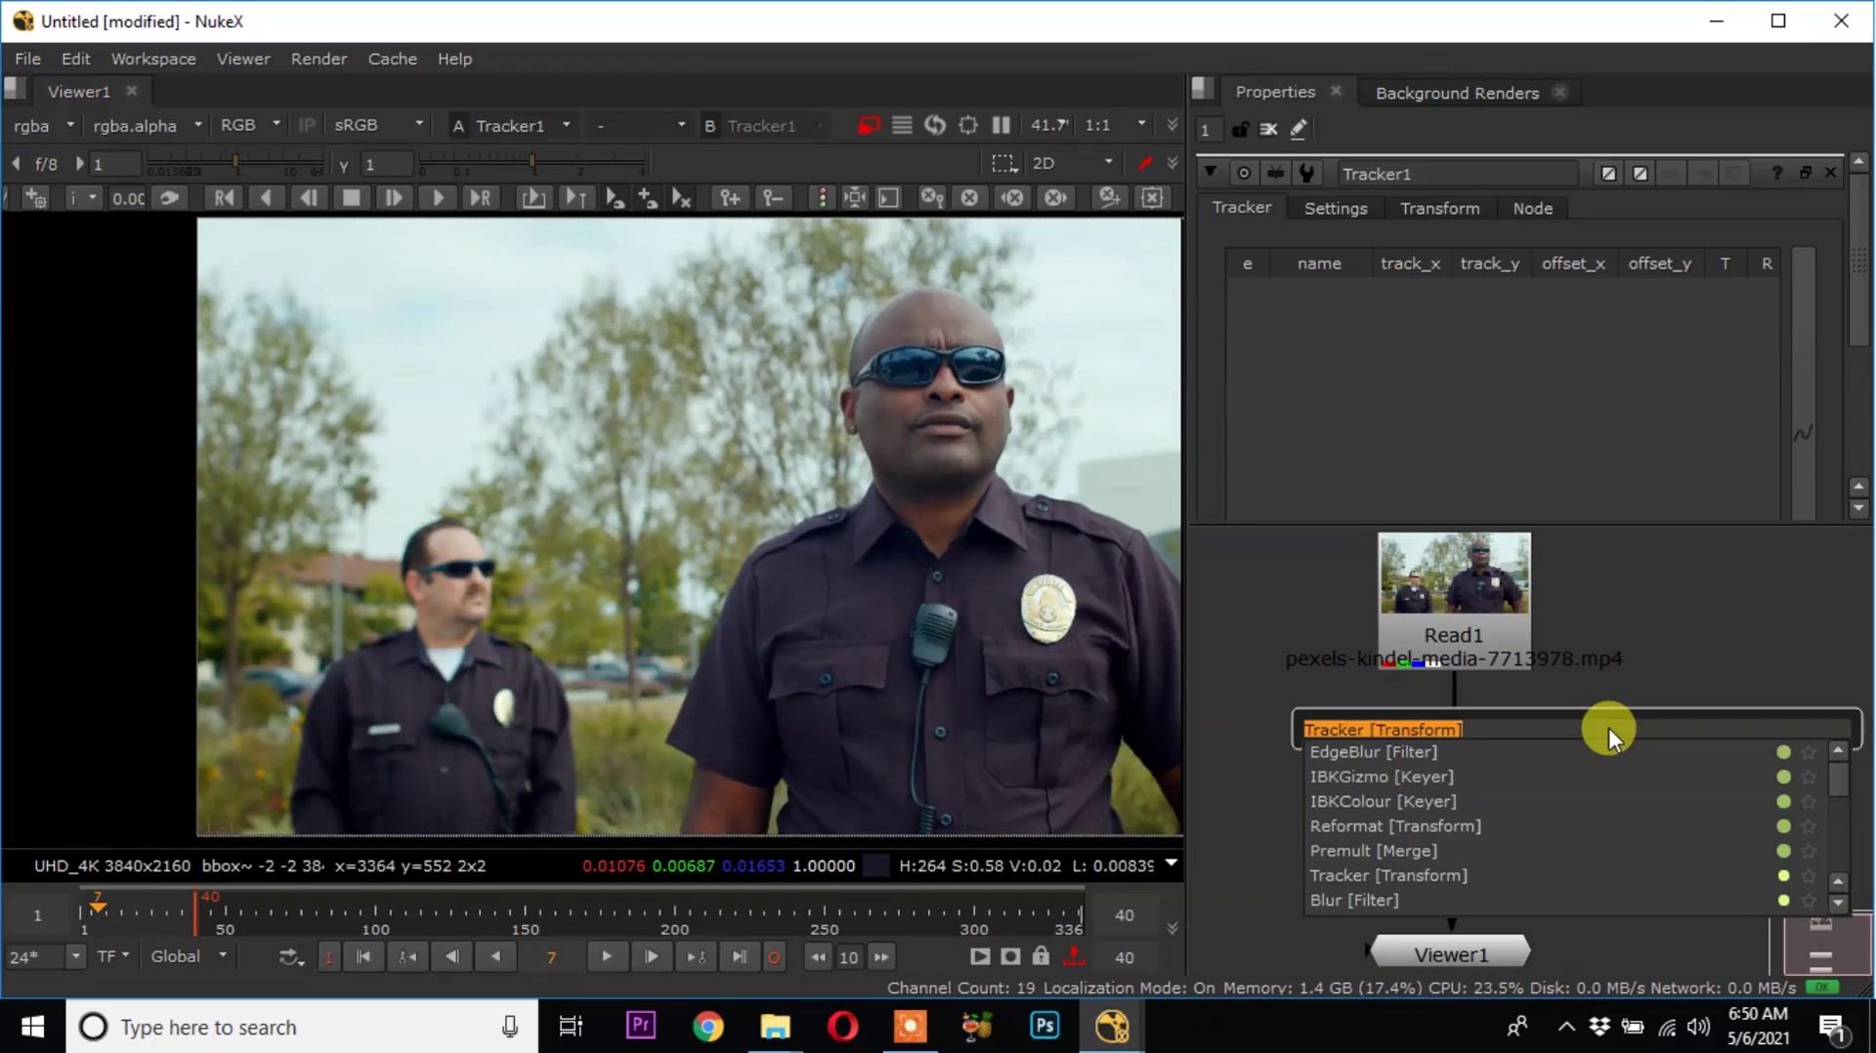
pyautogui.write('sh')
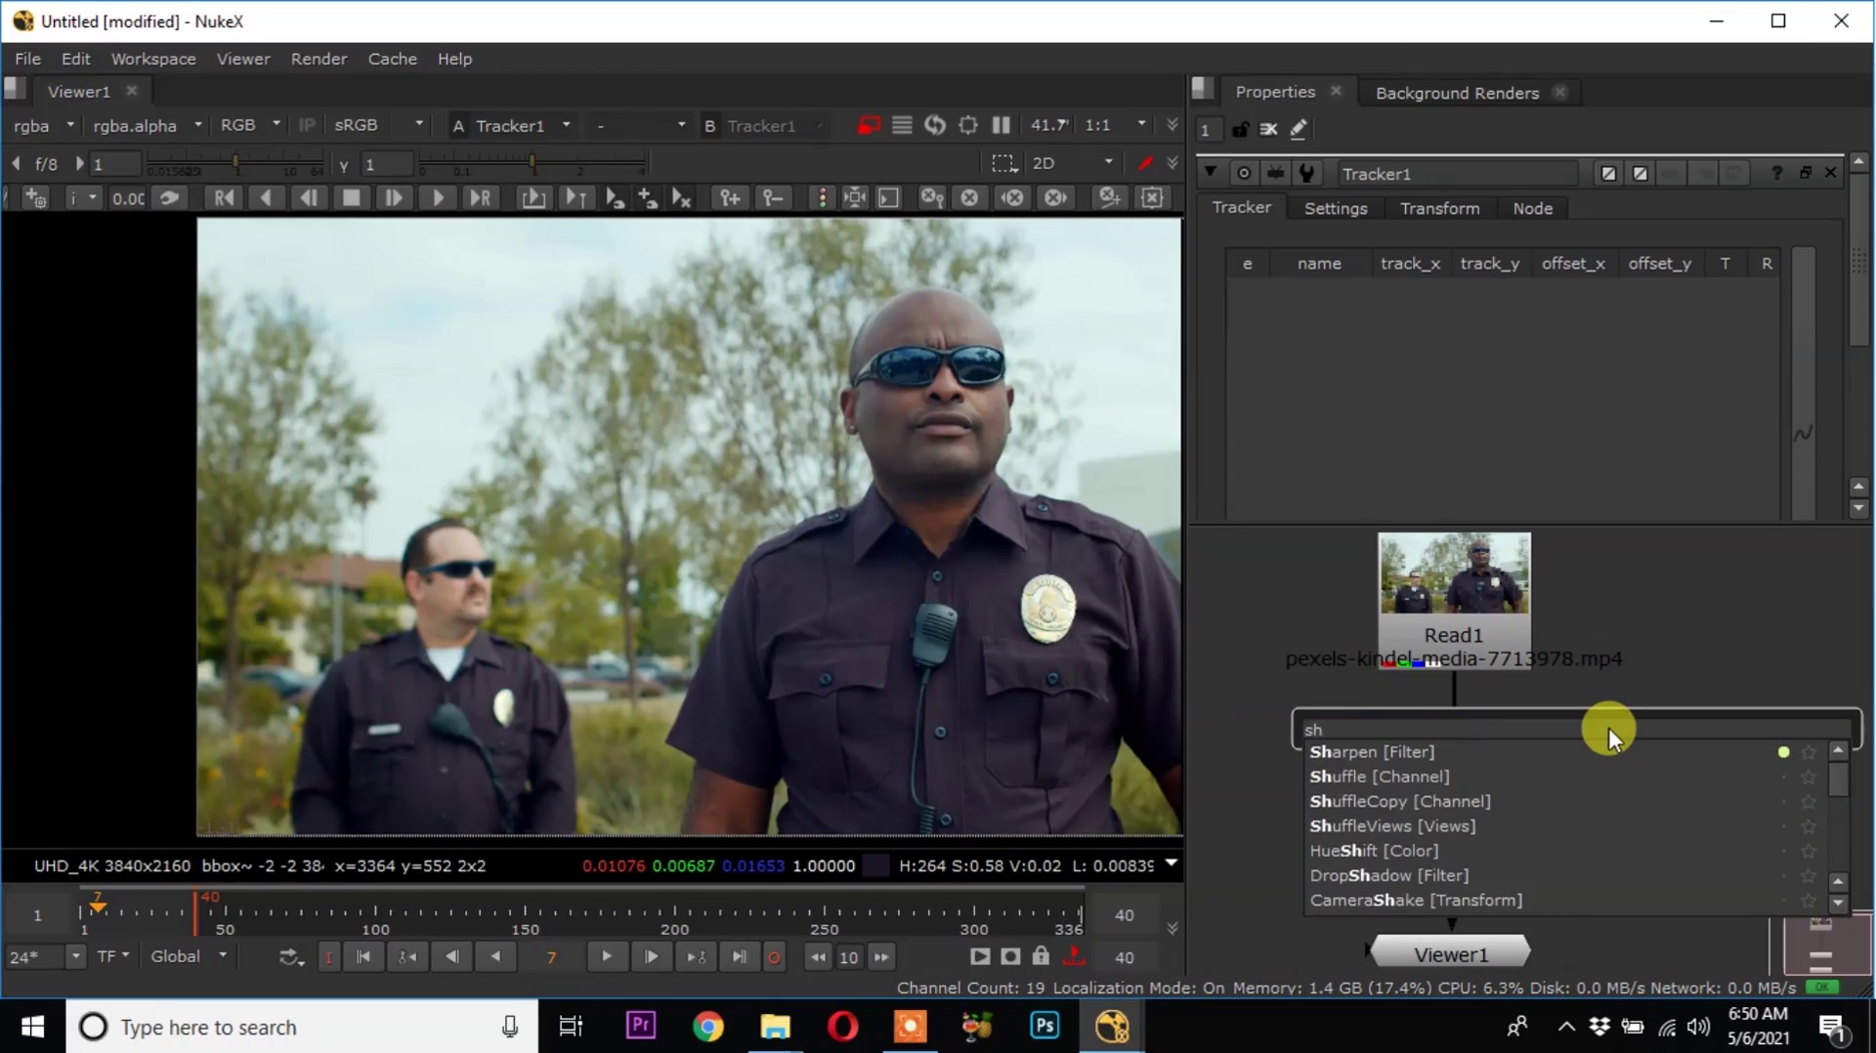
pyautogui.click(1391, 754)
pyautogui.moveTo(1672, 768); pyautogui.dragTo(1475, 756)
pyautogui.hotkey('ctrl', 'a')
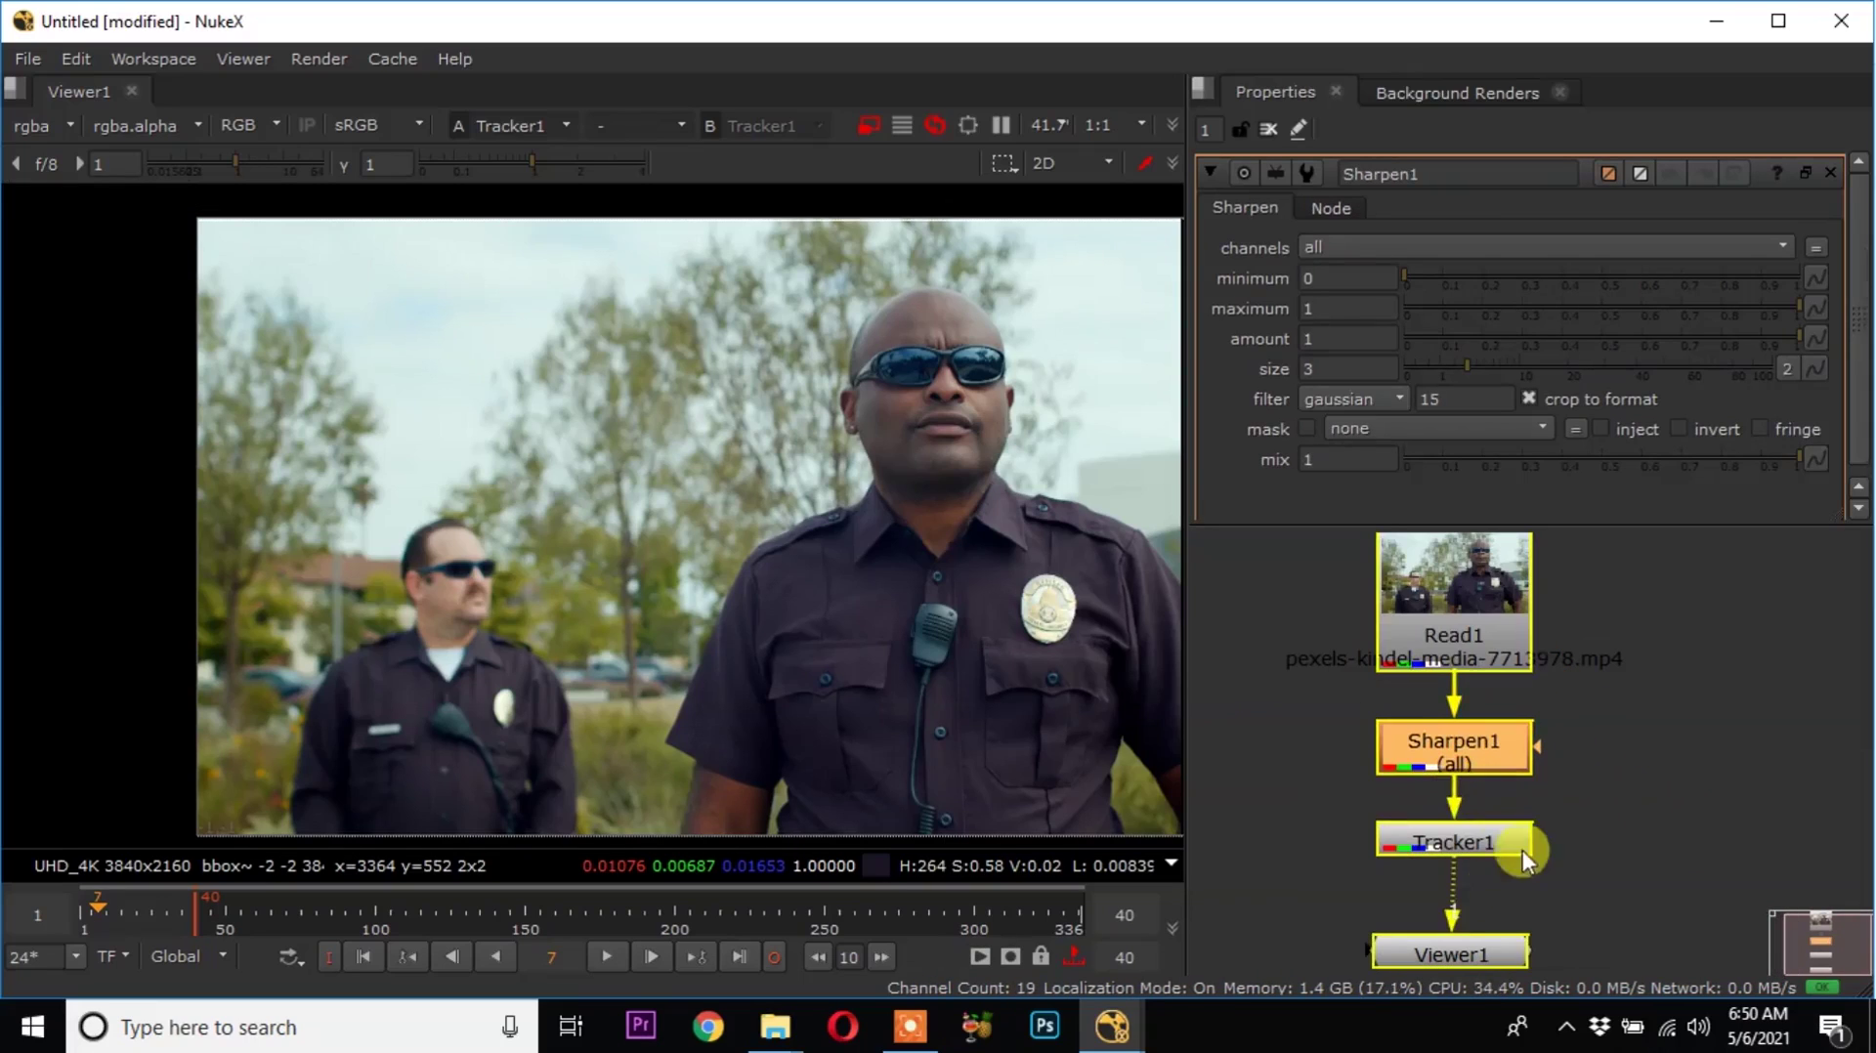
pyautogui.click(1427, 774)
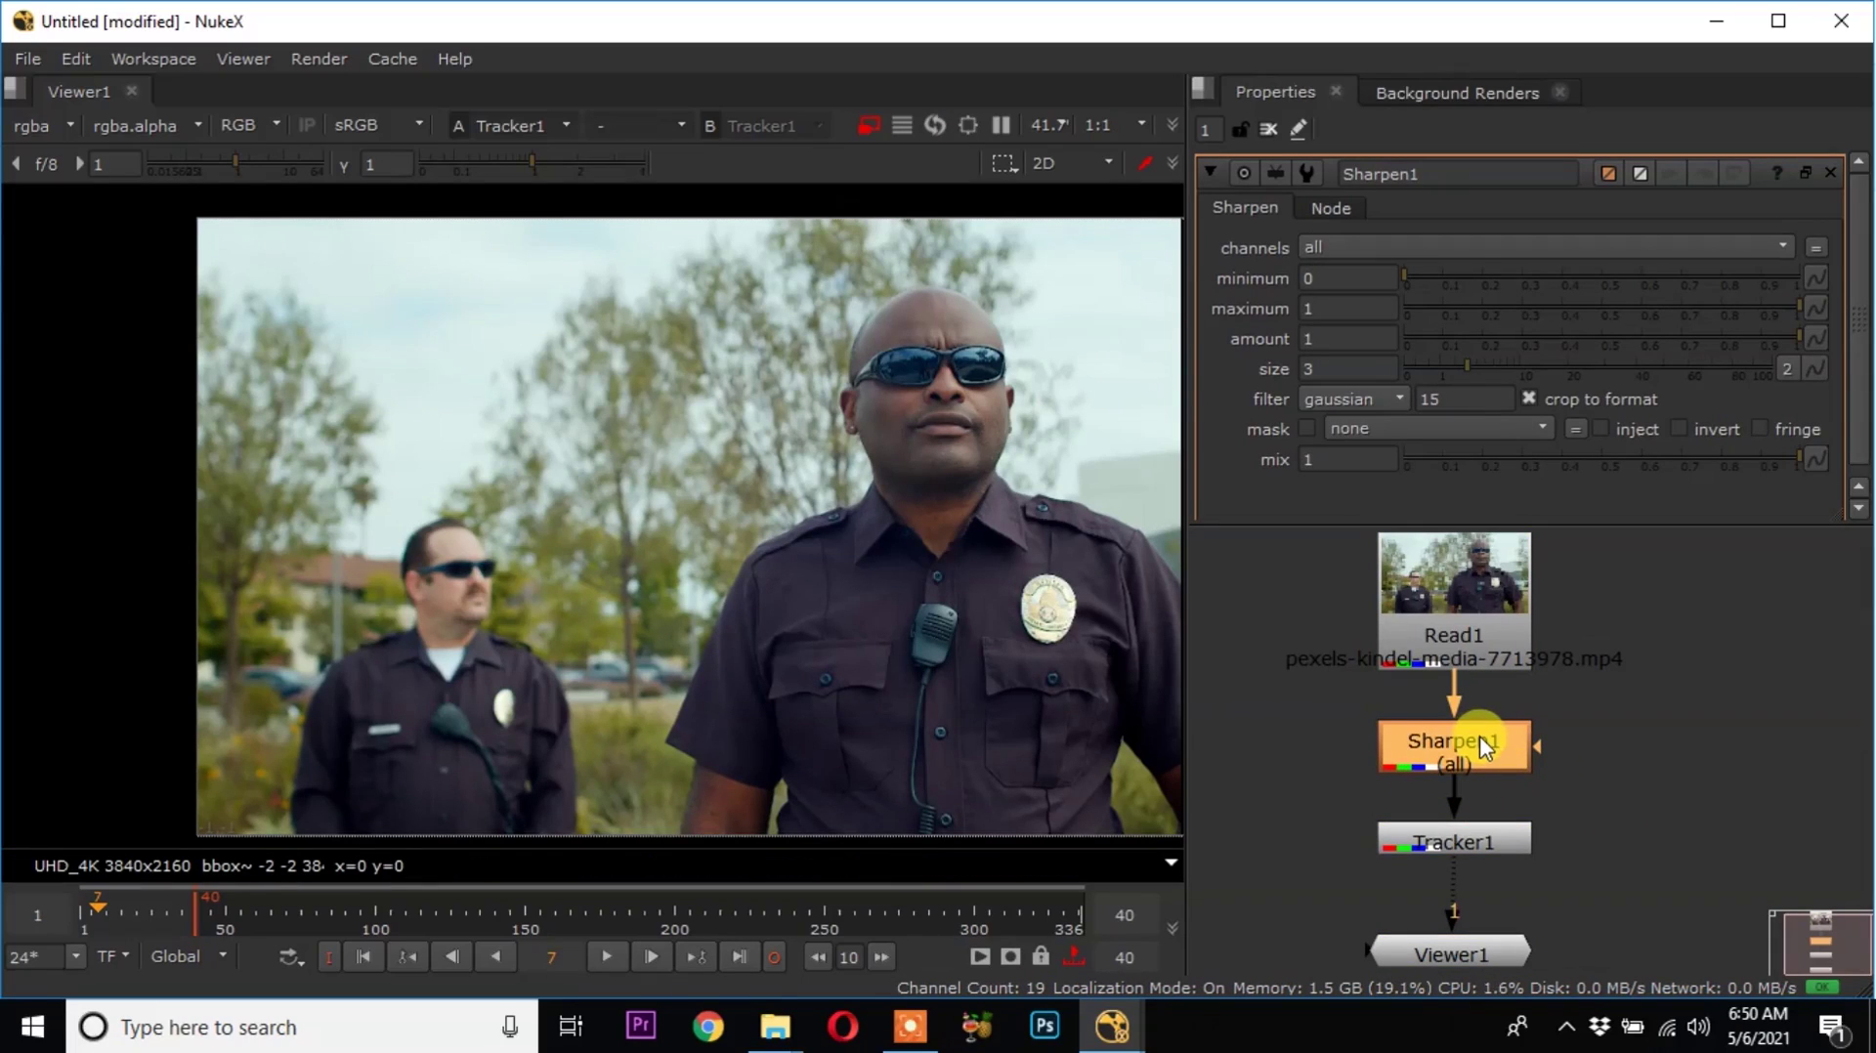
# Try a Sharpen size of 22, inspect the officers up close, and compare the image with the node disabled and enabled.
pyautogui.moveTo(1468, 371); pyautogui.dragTo(1577, 363)
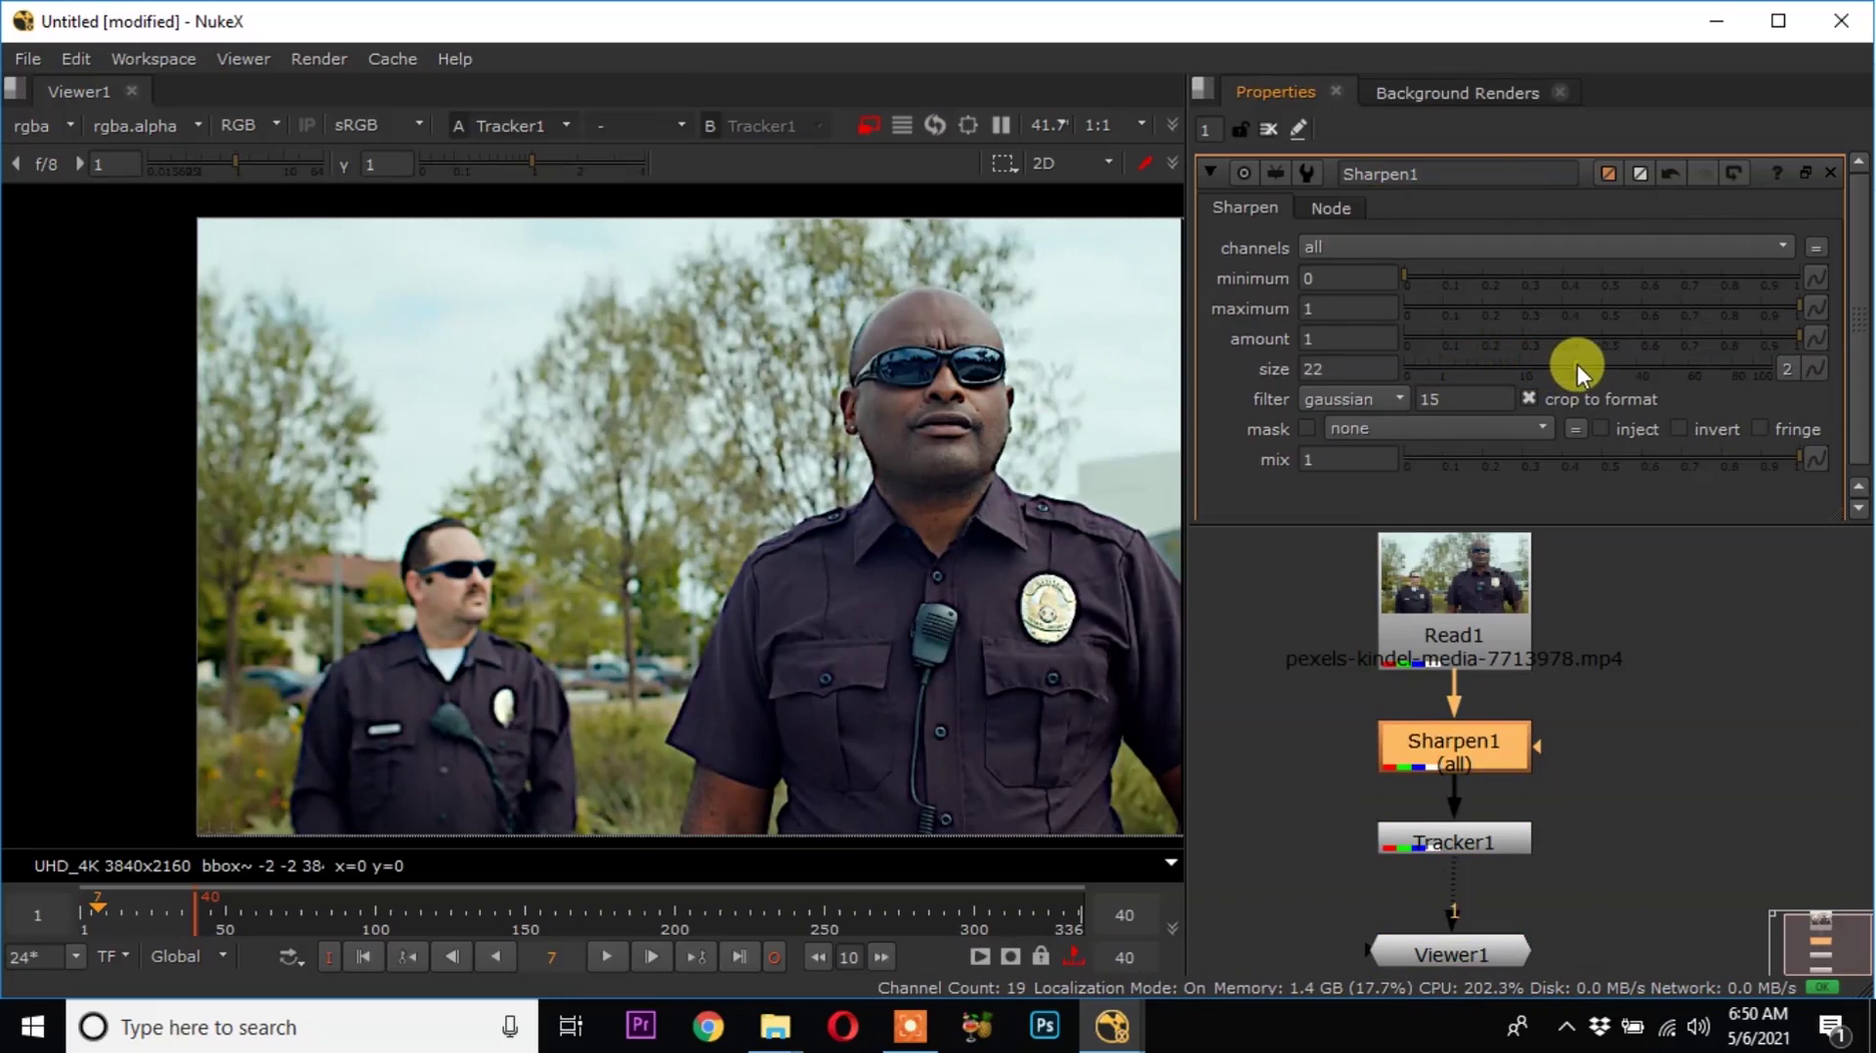
pyautogui.scroll(2, 953, 495)
pyautogui.moveTo(971, 484); pyautogui.dragTo(745, 510, button='middle')
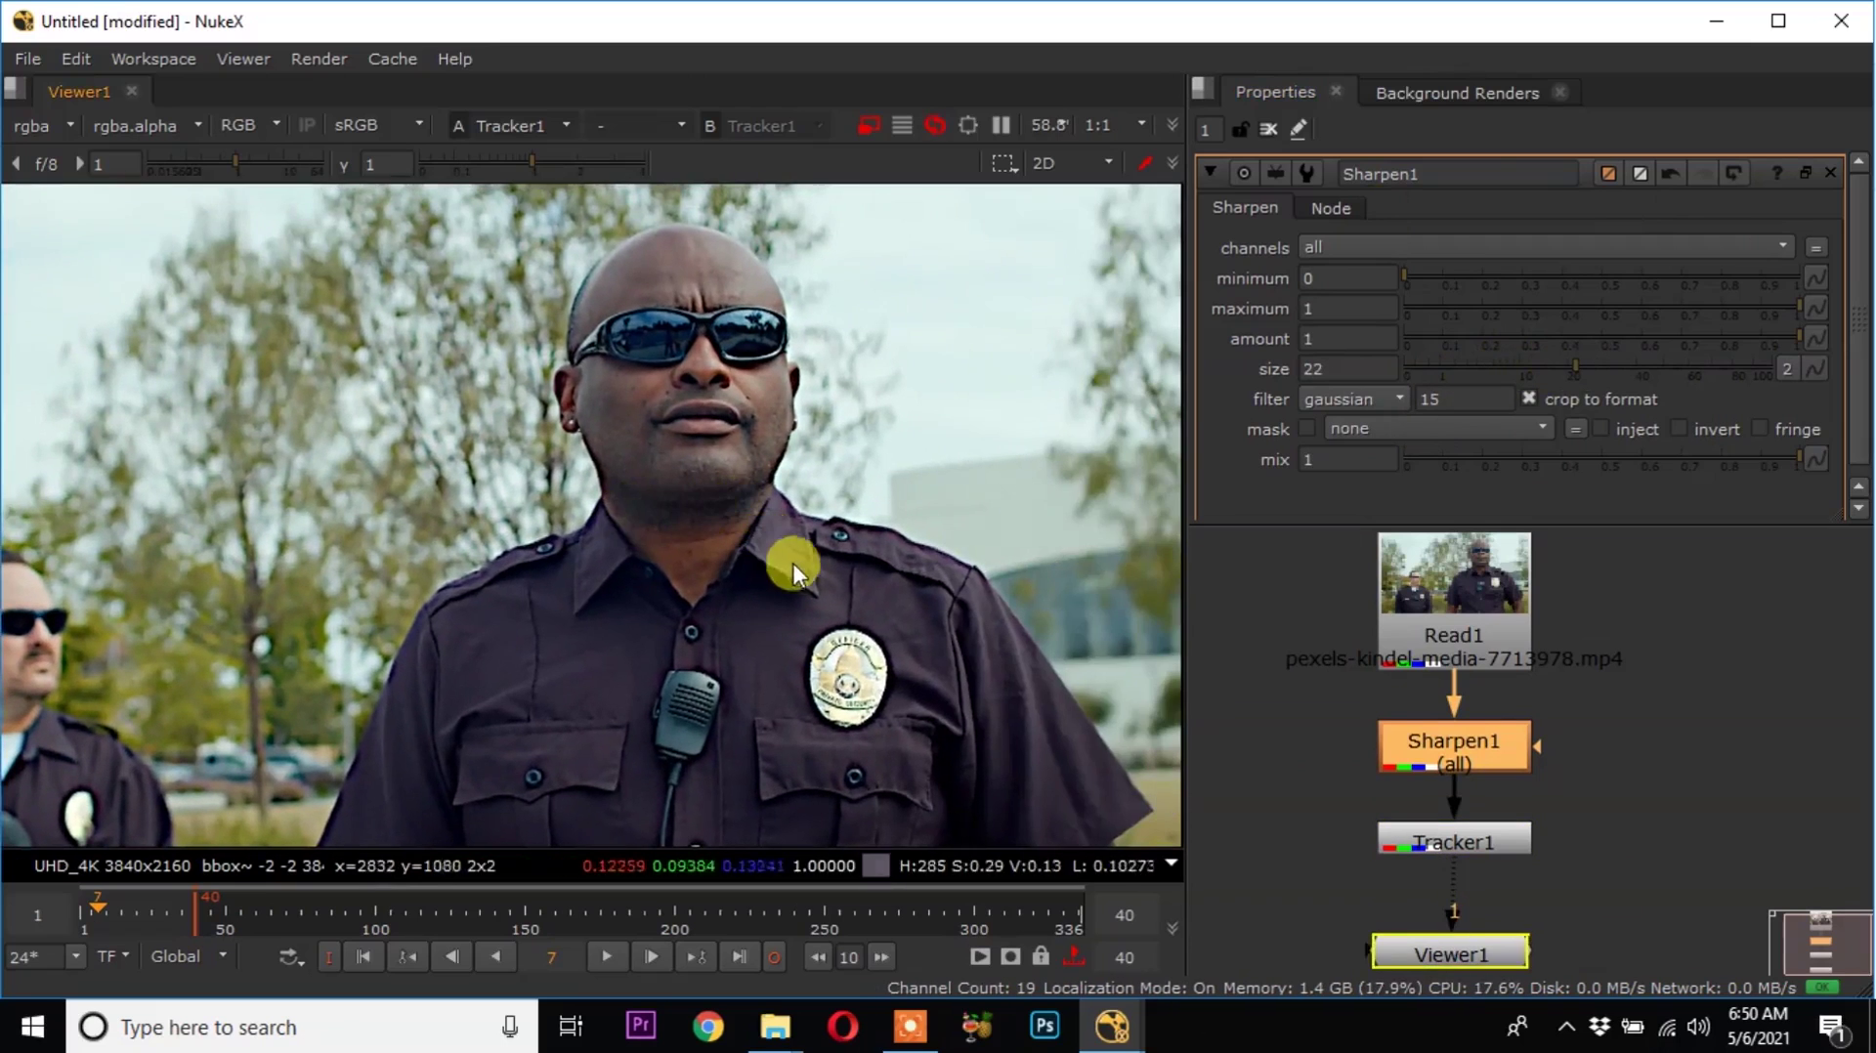
pyautogui.moveTo(400, 650); pyautogui.dragTo(525, 643, button='middle')
pyautogui.scroll(5, 541, 568)
pyautogui.scroll(-5, 535, 527)
pyautogui.scroll(-1, 525, 643)
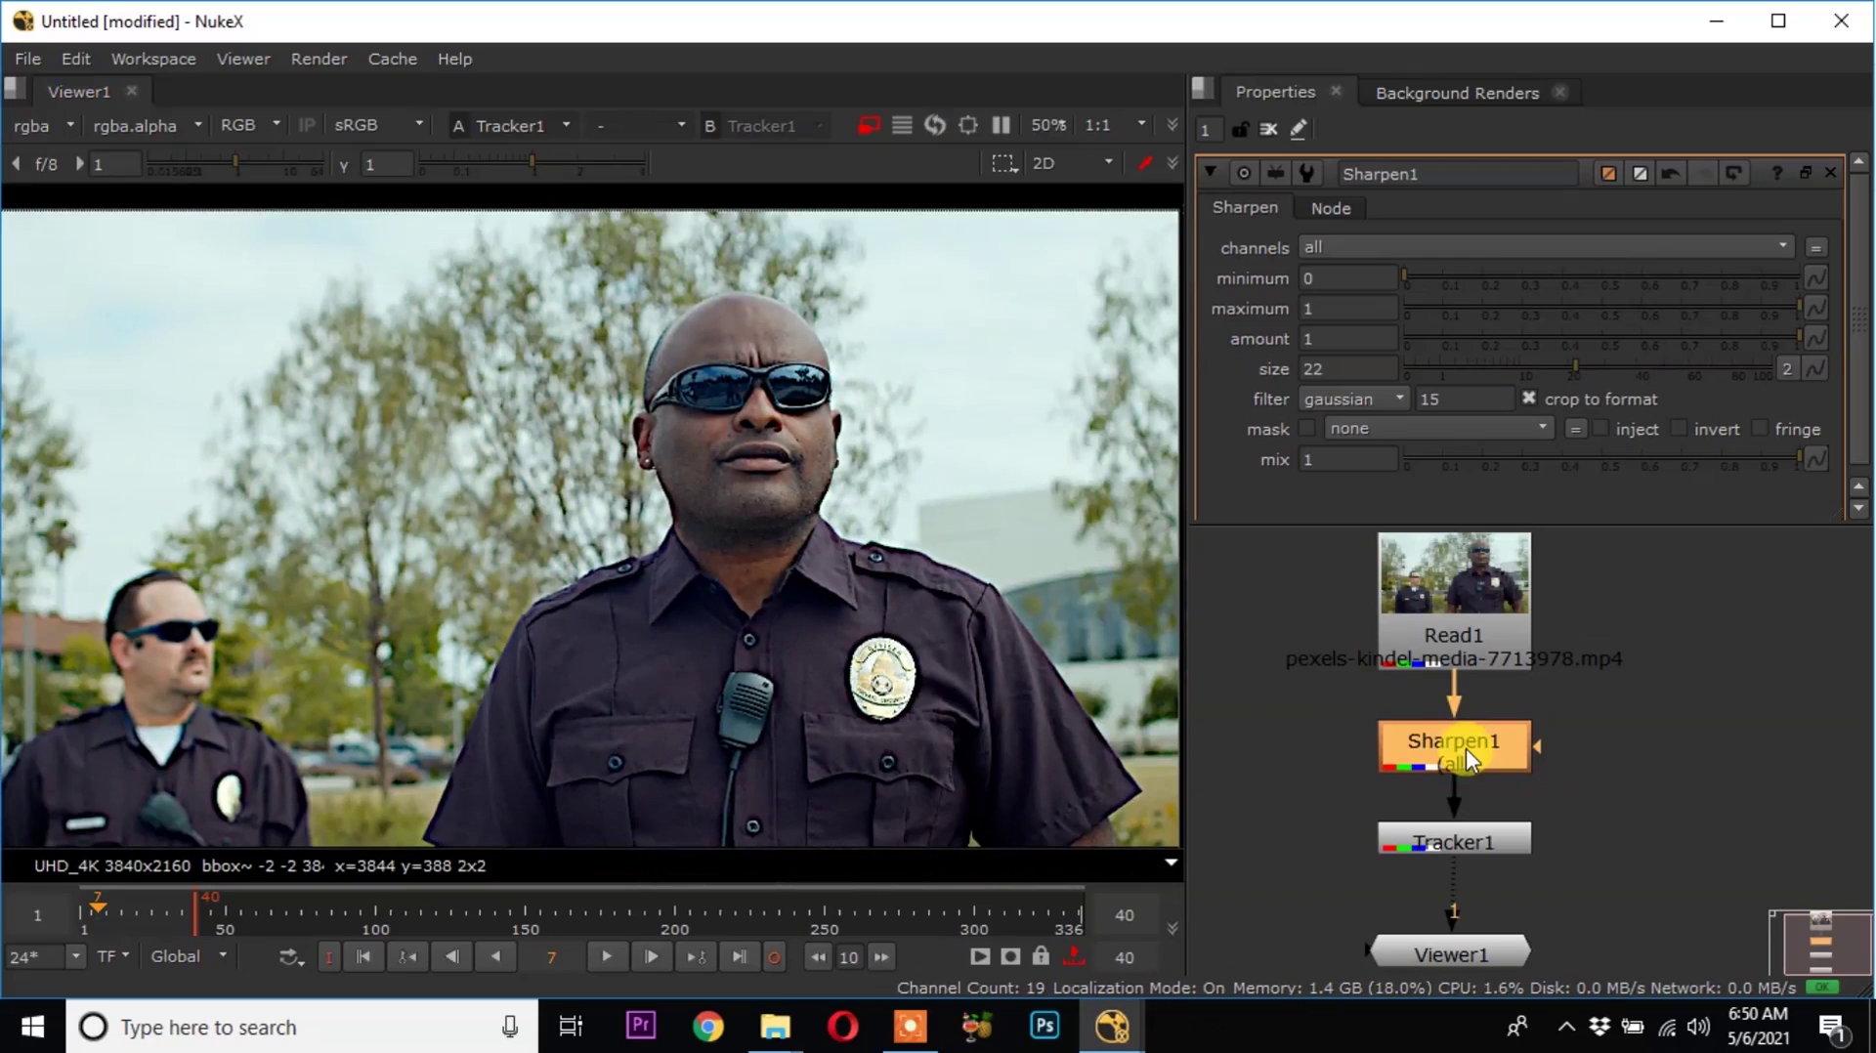
pyautogui.press('d')
pyautogui.press('d')
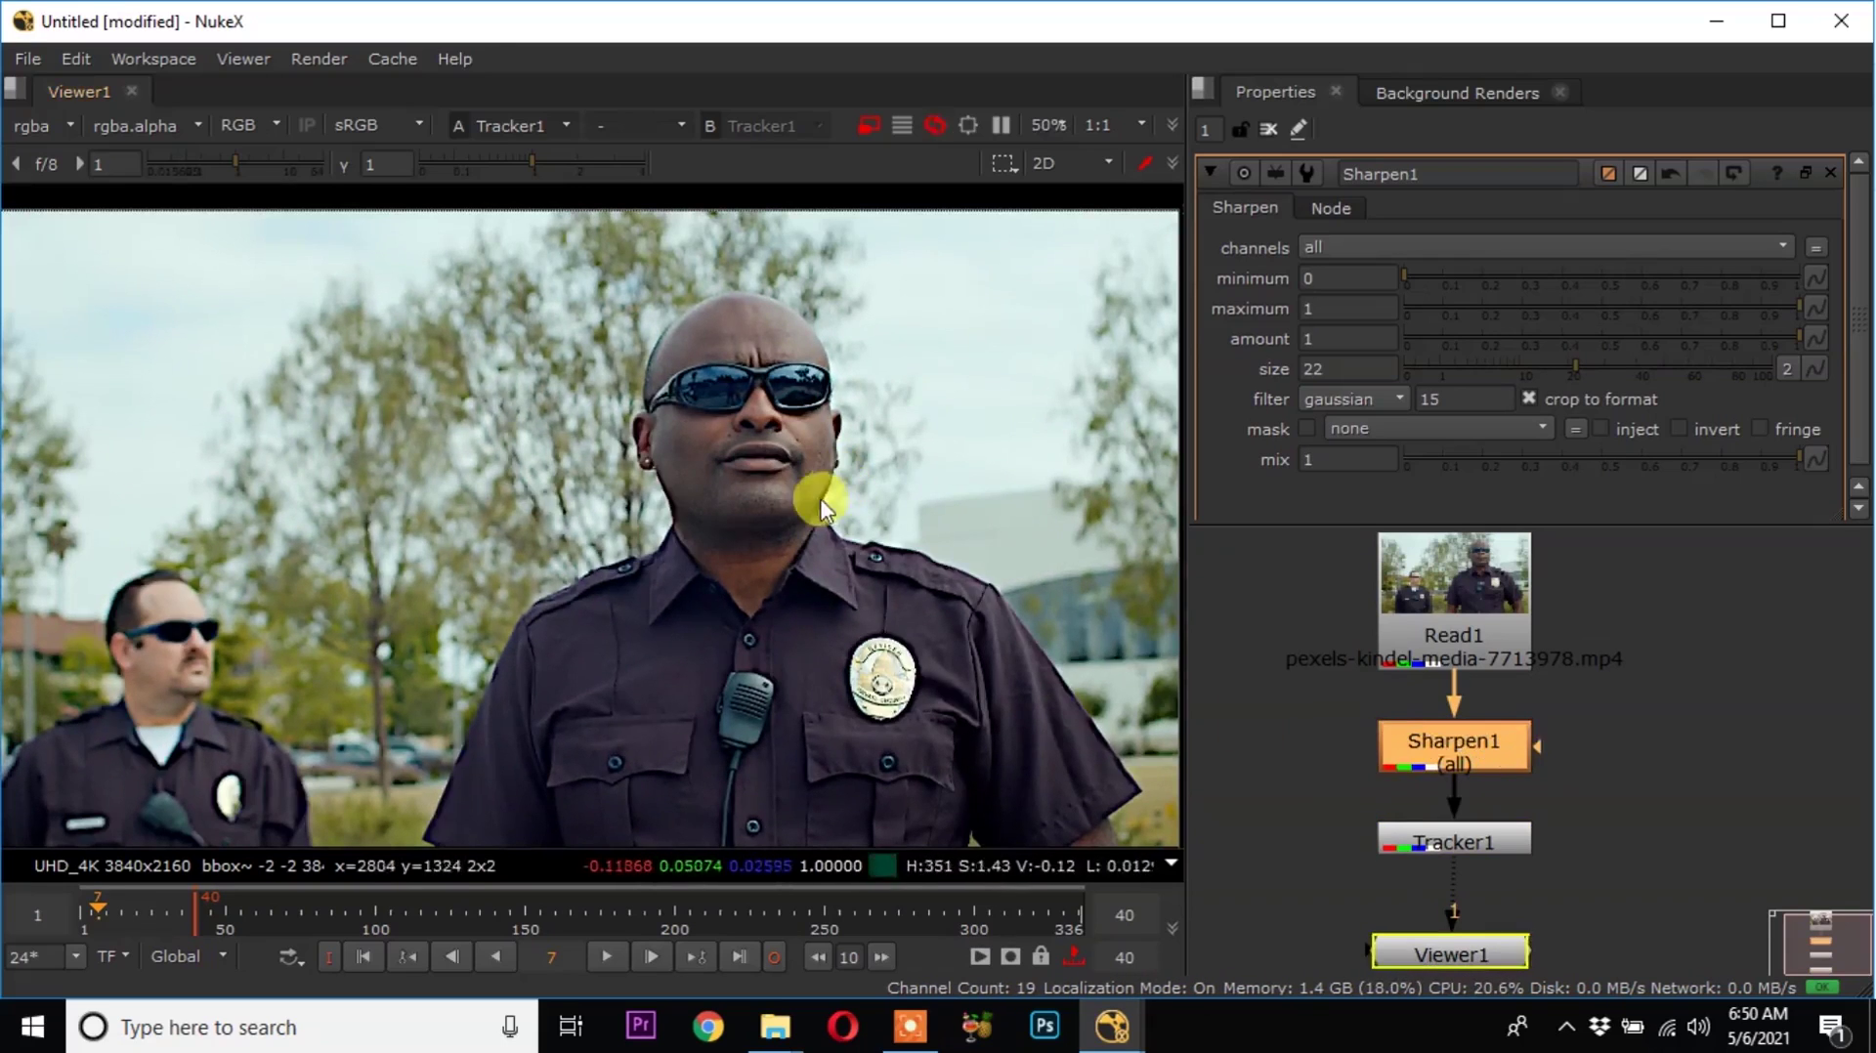
# Set the Sharpen node's size to 5.2 and check the result on the front officer.
pyautogui.press('+')
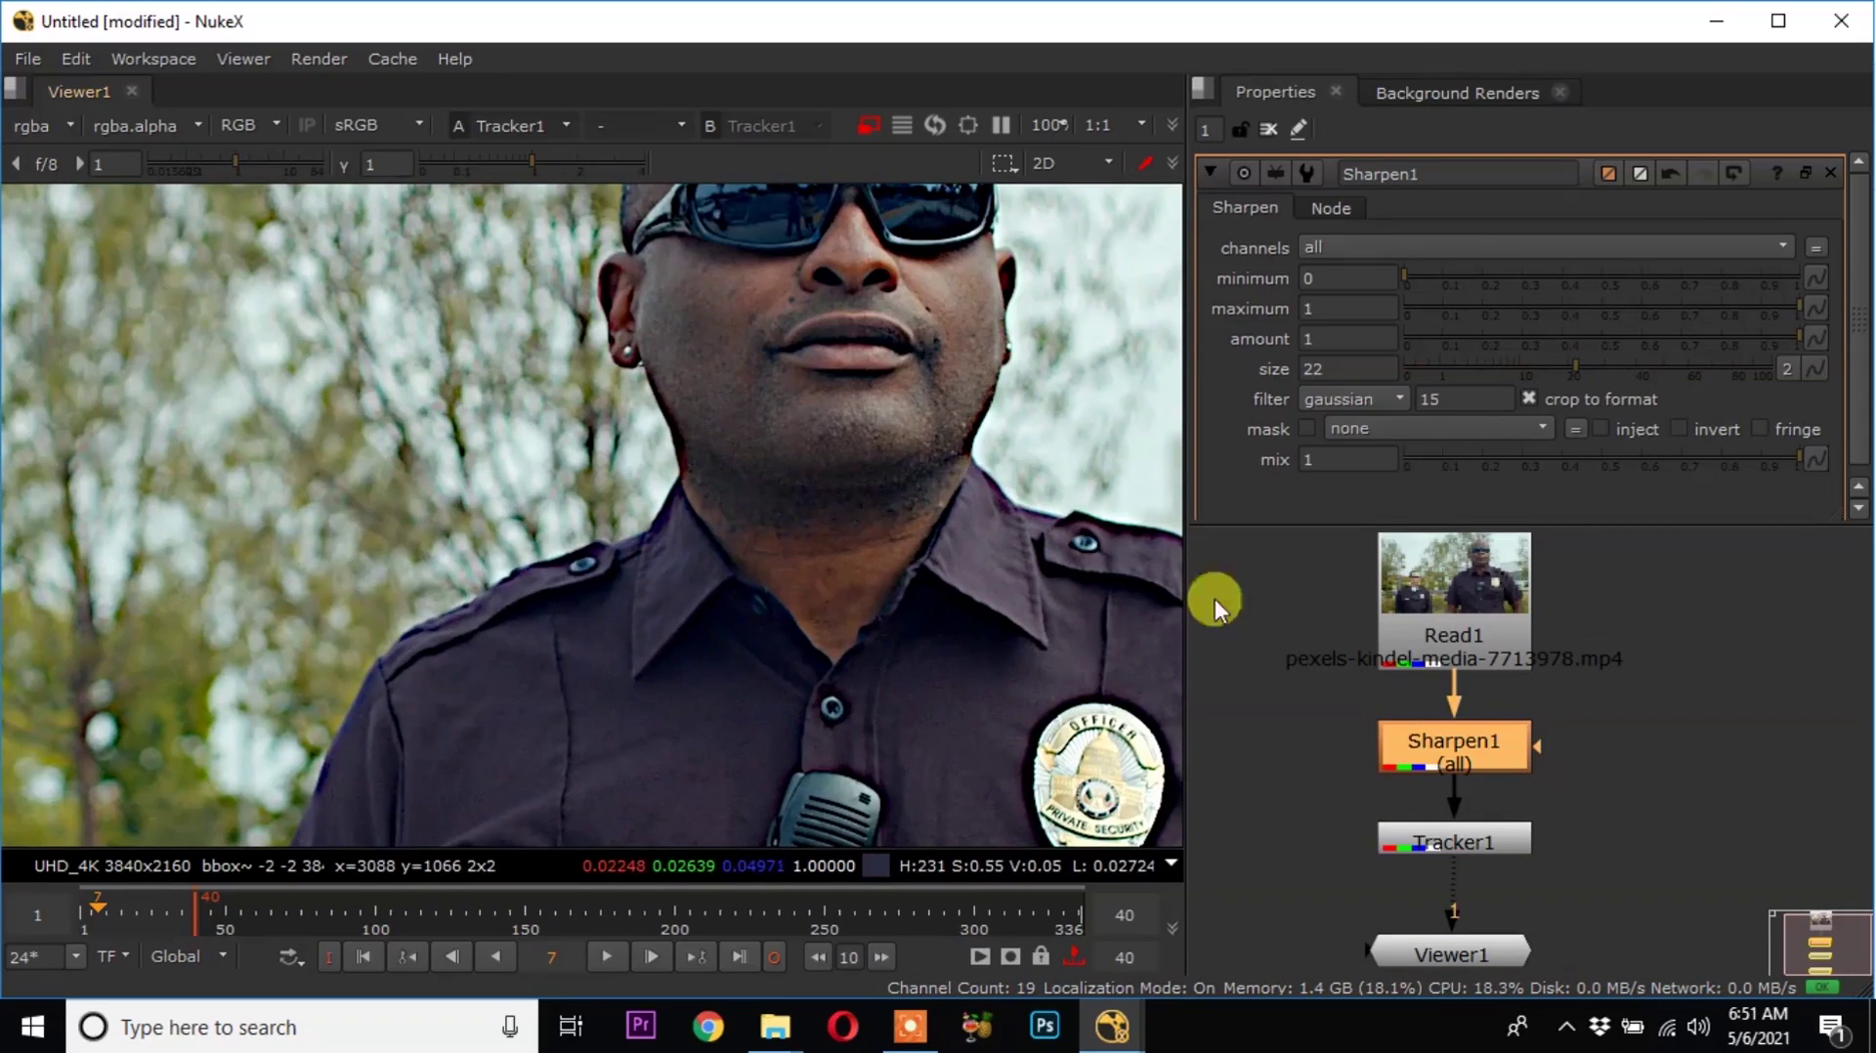
pyautogui.moveTo(1569, 366); pyautogui.dragTo(1487, 367)
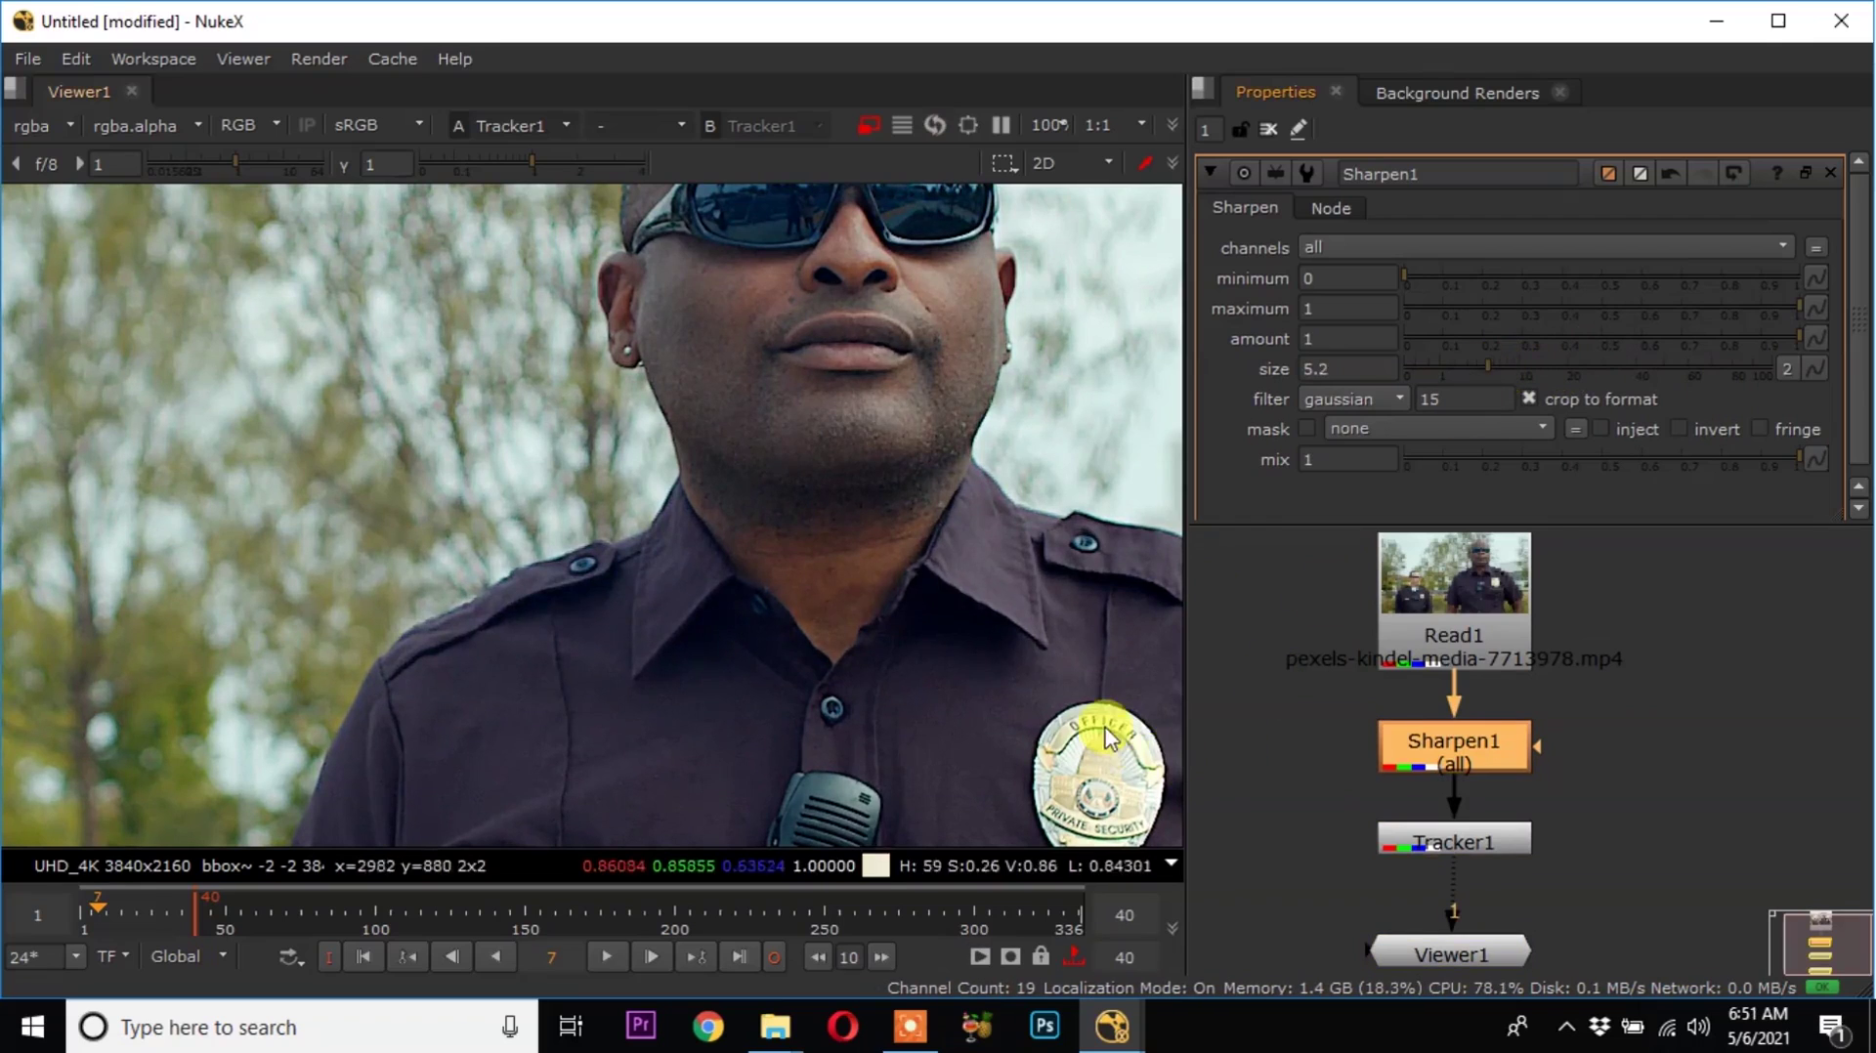
pyautogui.press('-')
pyautogui.moveTo(842, 623); pyautogui.dragTo(819, 548, button='middle')
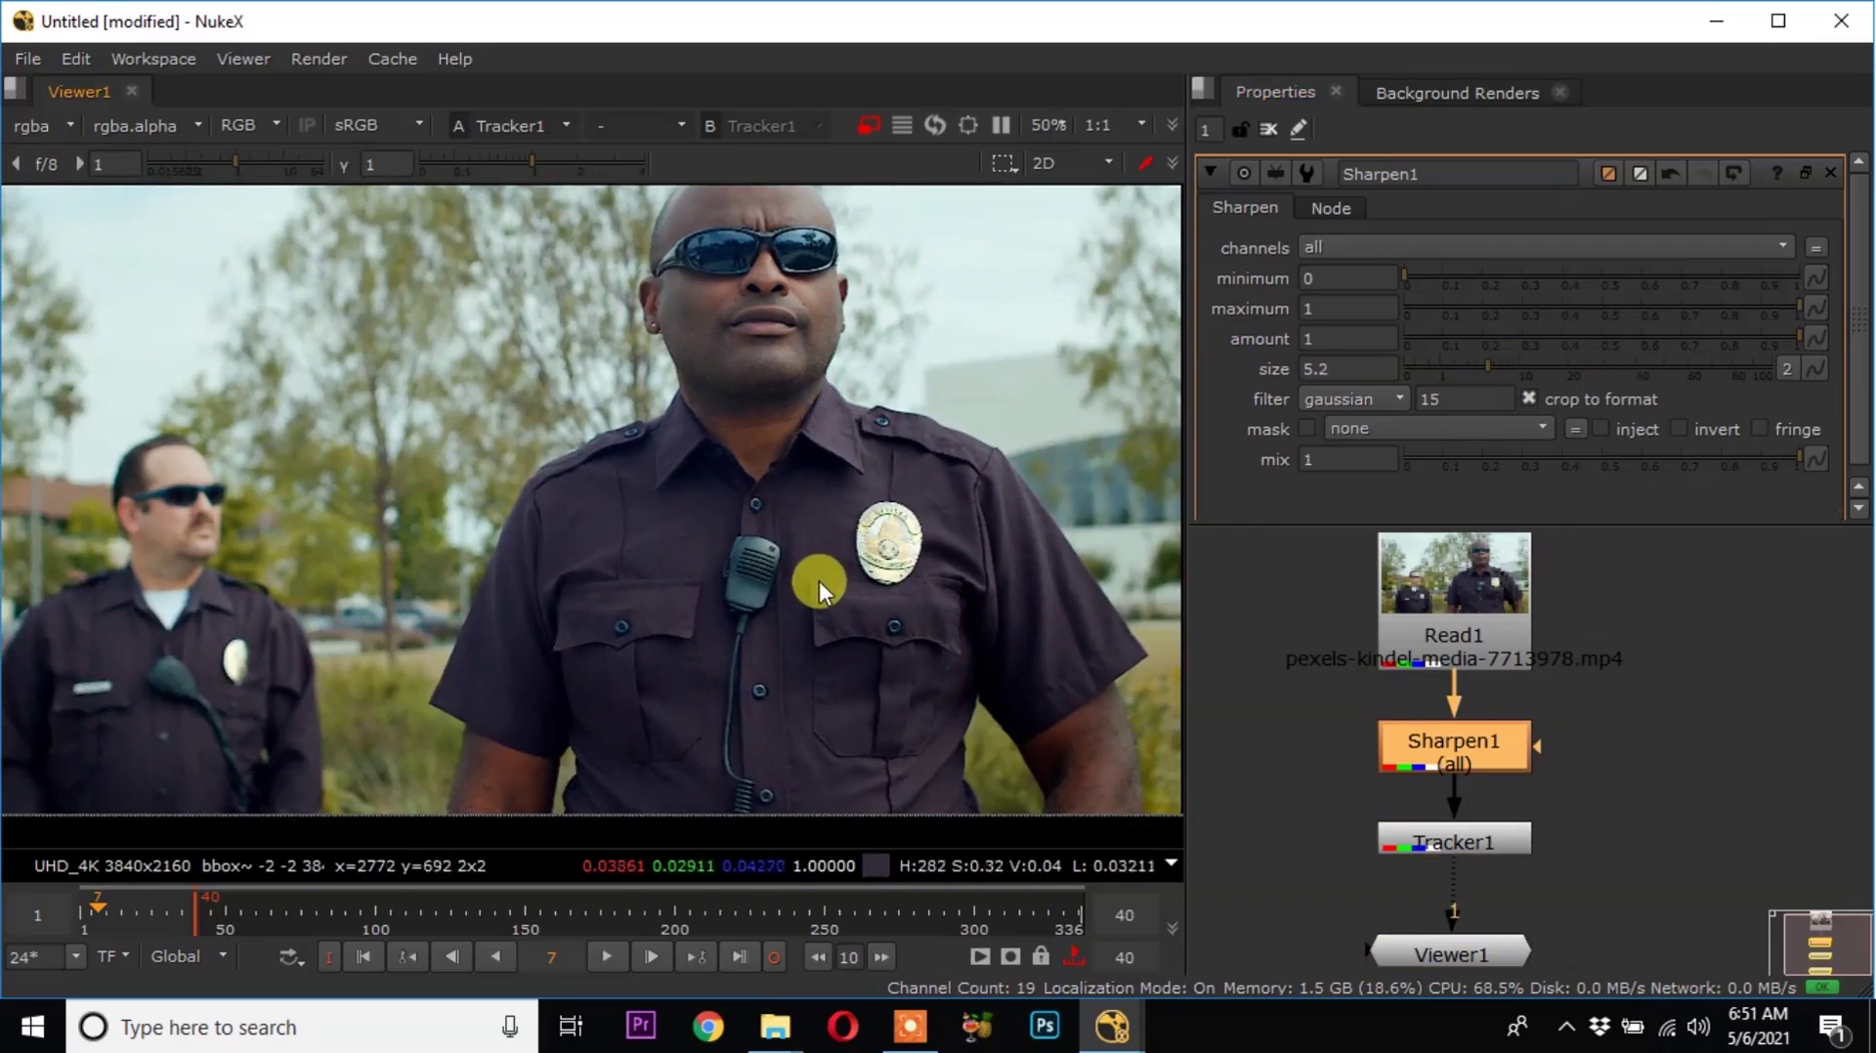
# Open the Tracker node's properties and add a new track.
pyautogui.moveTo(1716, 937); pyautogui.dragTo(1750, 861, button='middle')
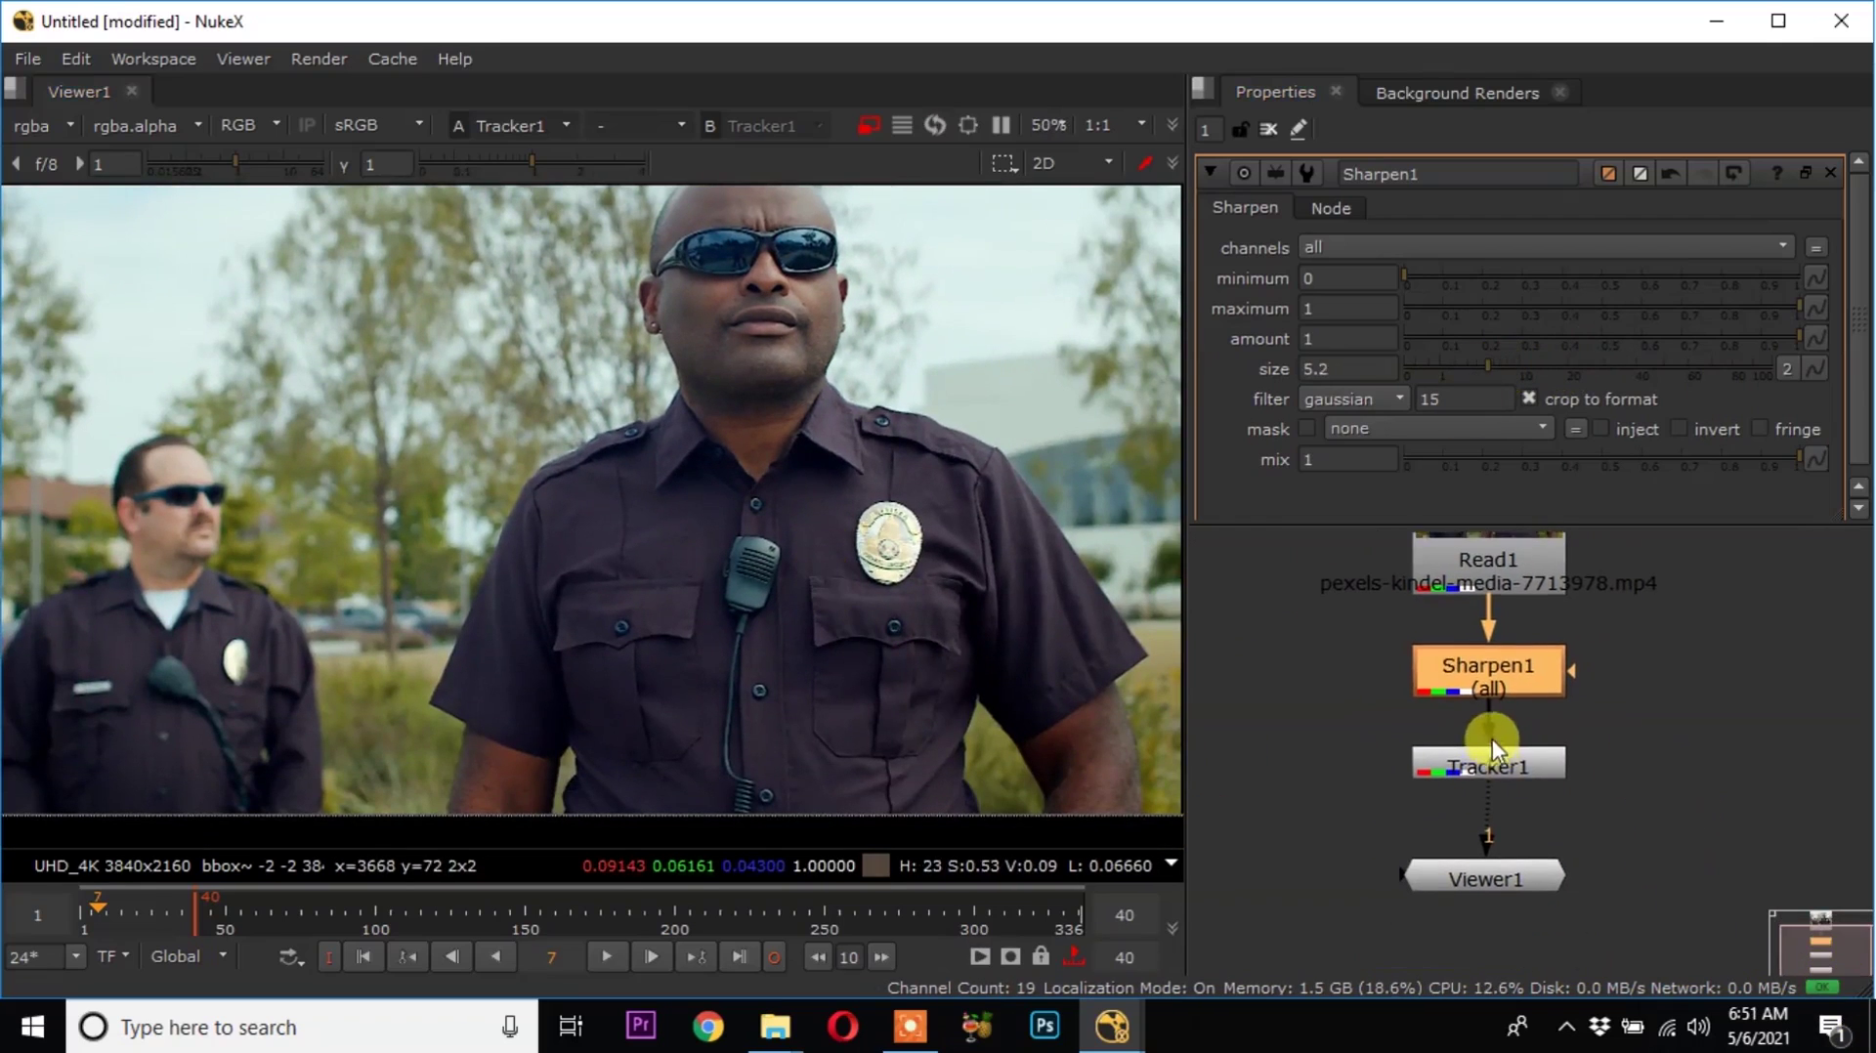
pyautogui.doubleClick(1504, 767)
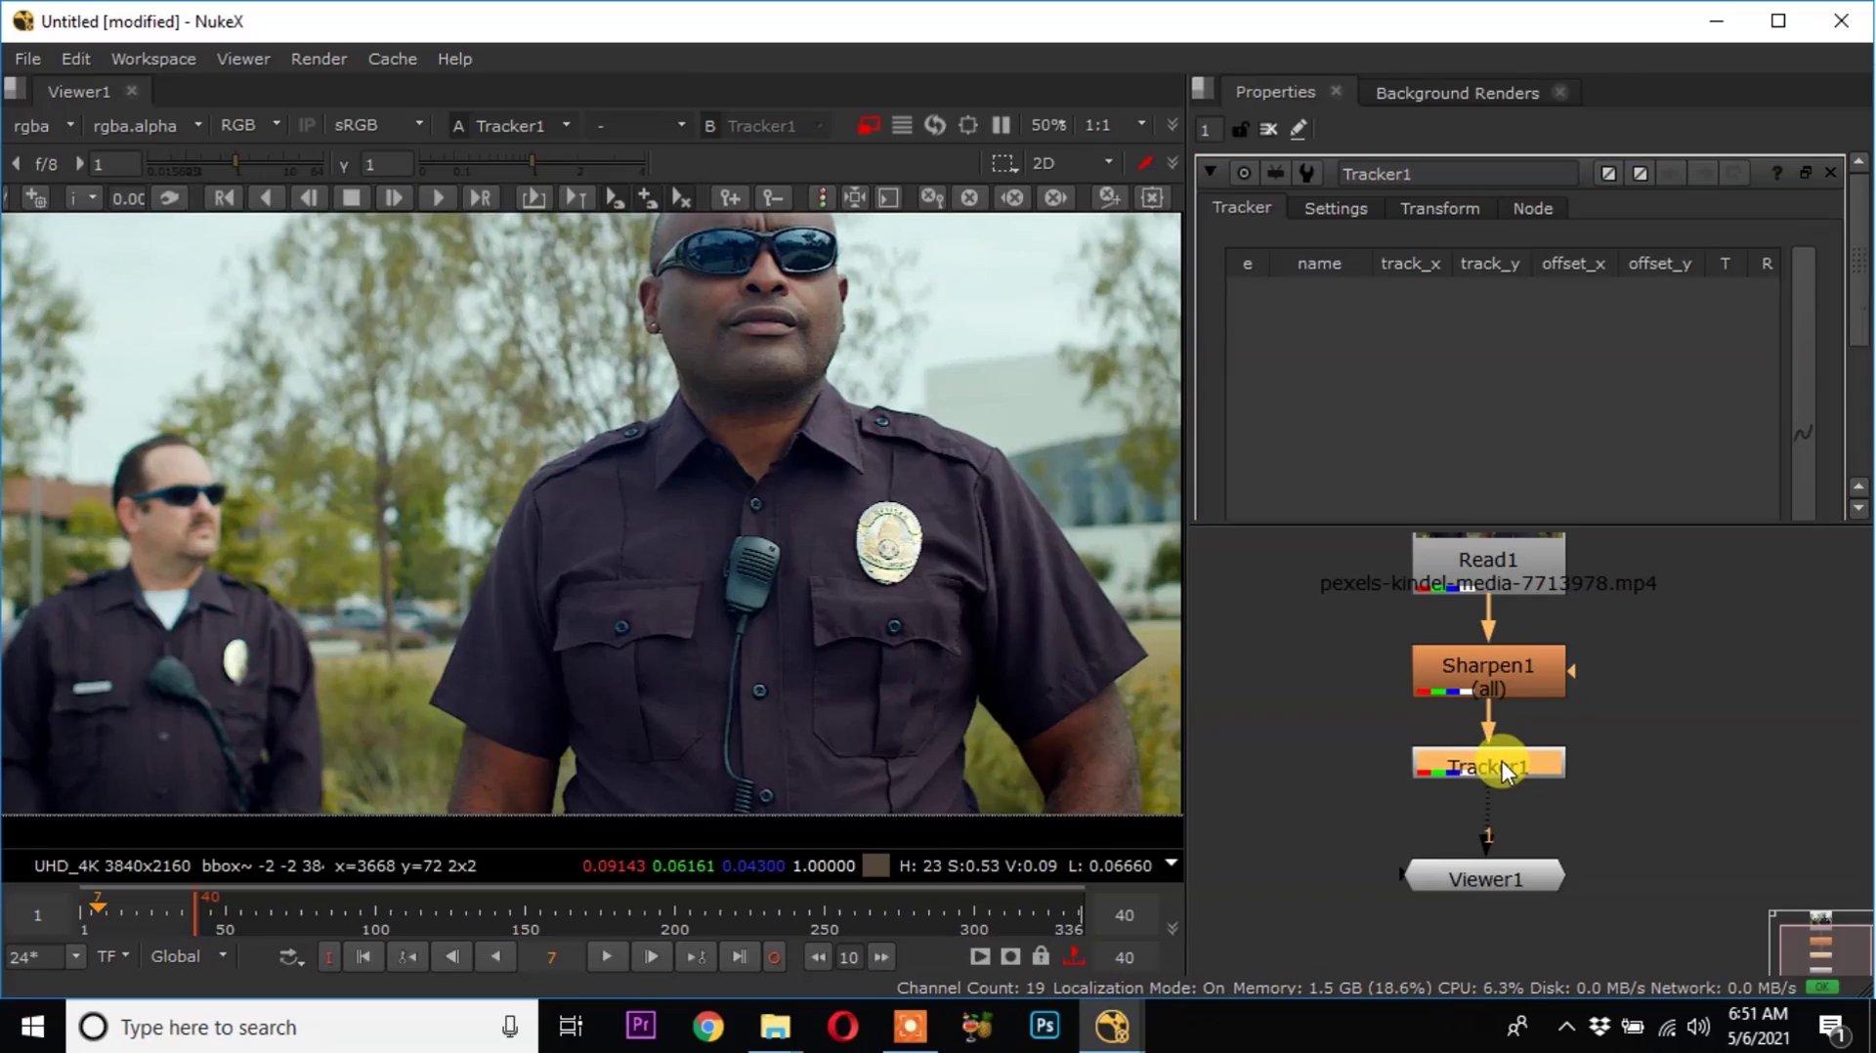
pyautogui.scroll(-3, 1354, 403)
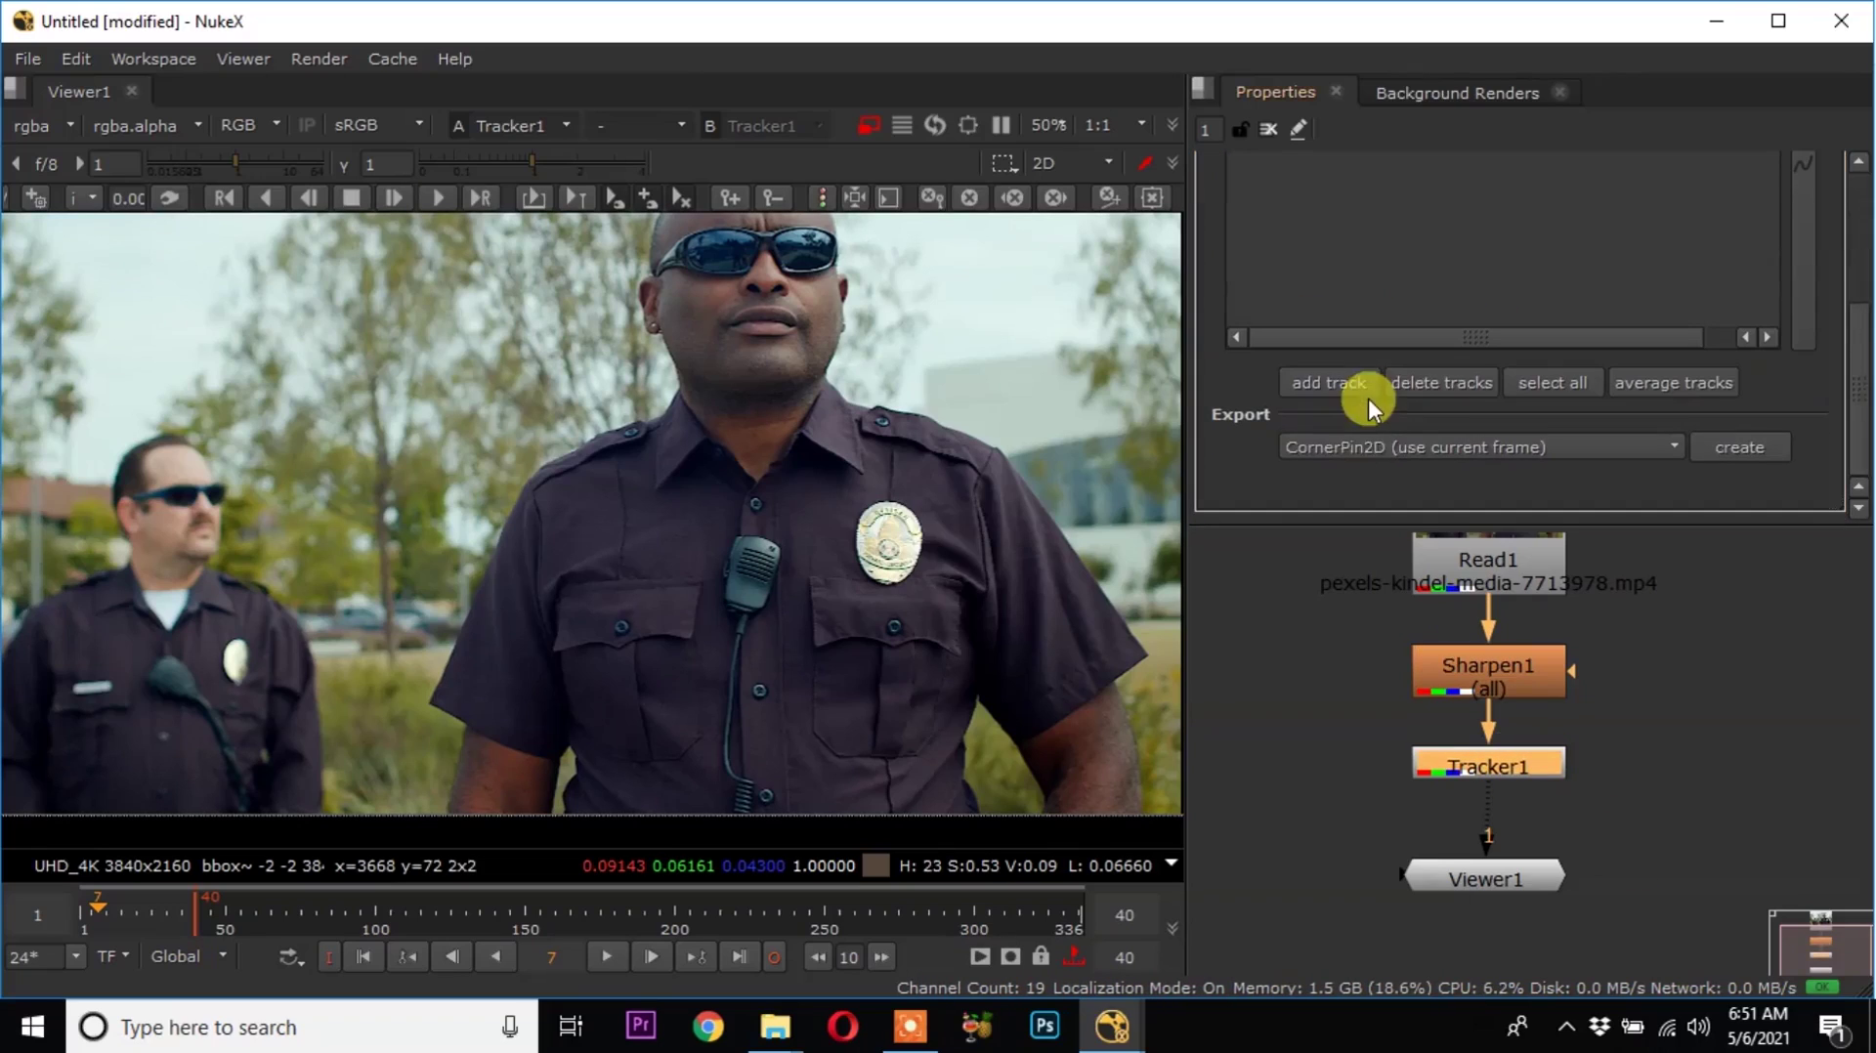
pyautogui.click(1339, 386)
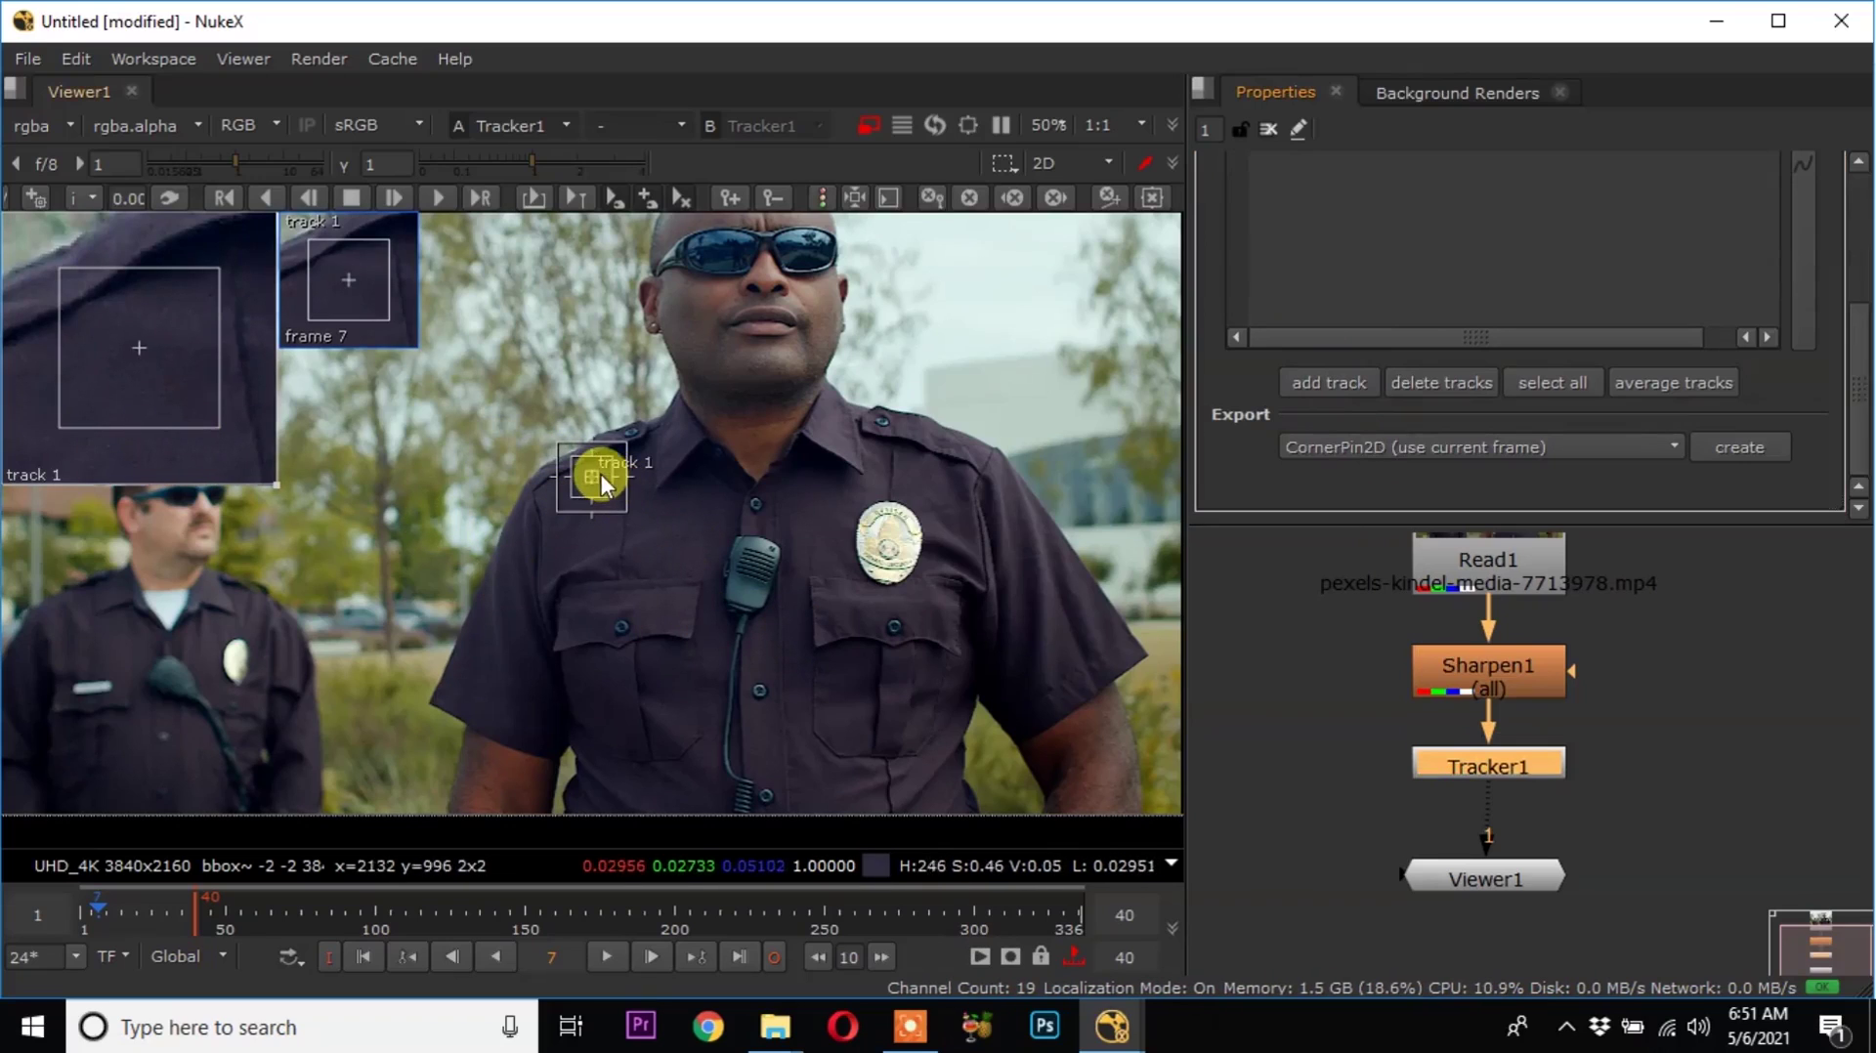
# Place the track point on the front officer's top shirt button, just above the radio.
pyautogui.scroll(-2, 649, 518)
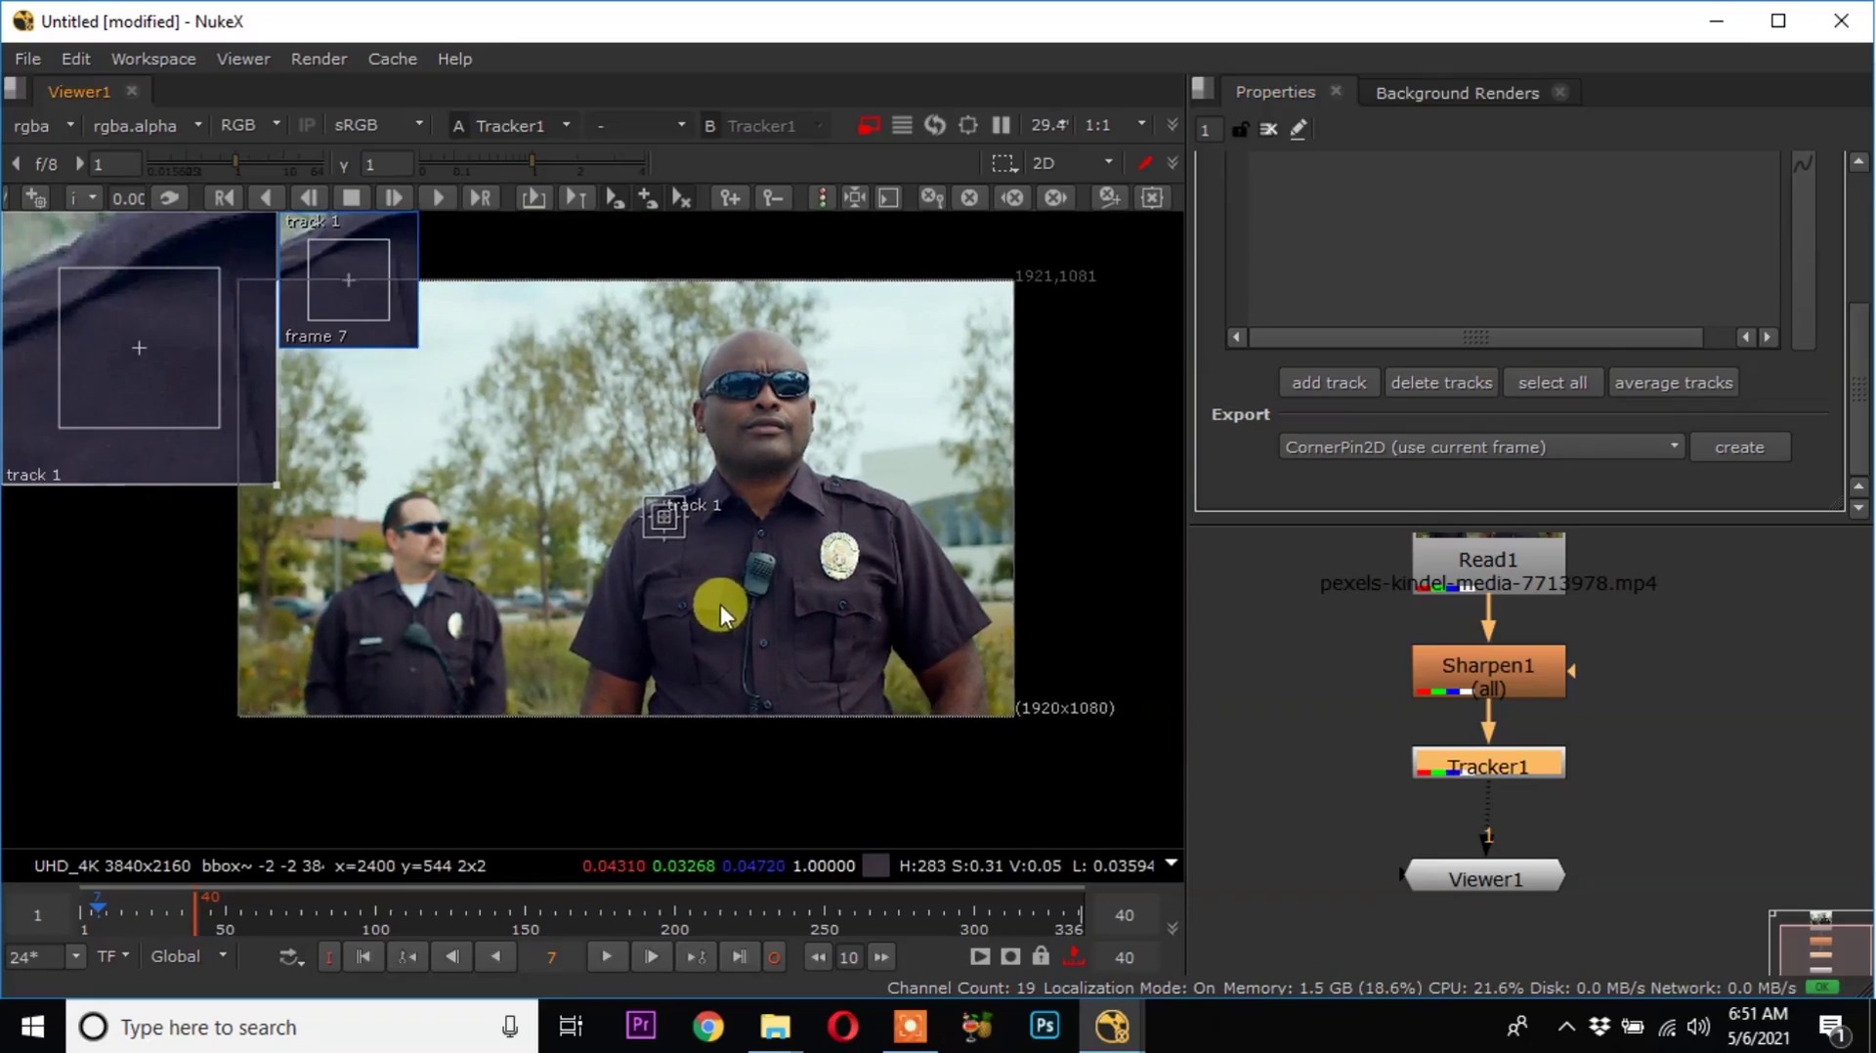
pyautogui.scroll(1, 656, 501)
pyautogui.moveTo(661, 525); pyautogui.dragTo(835, 534)
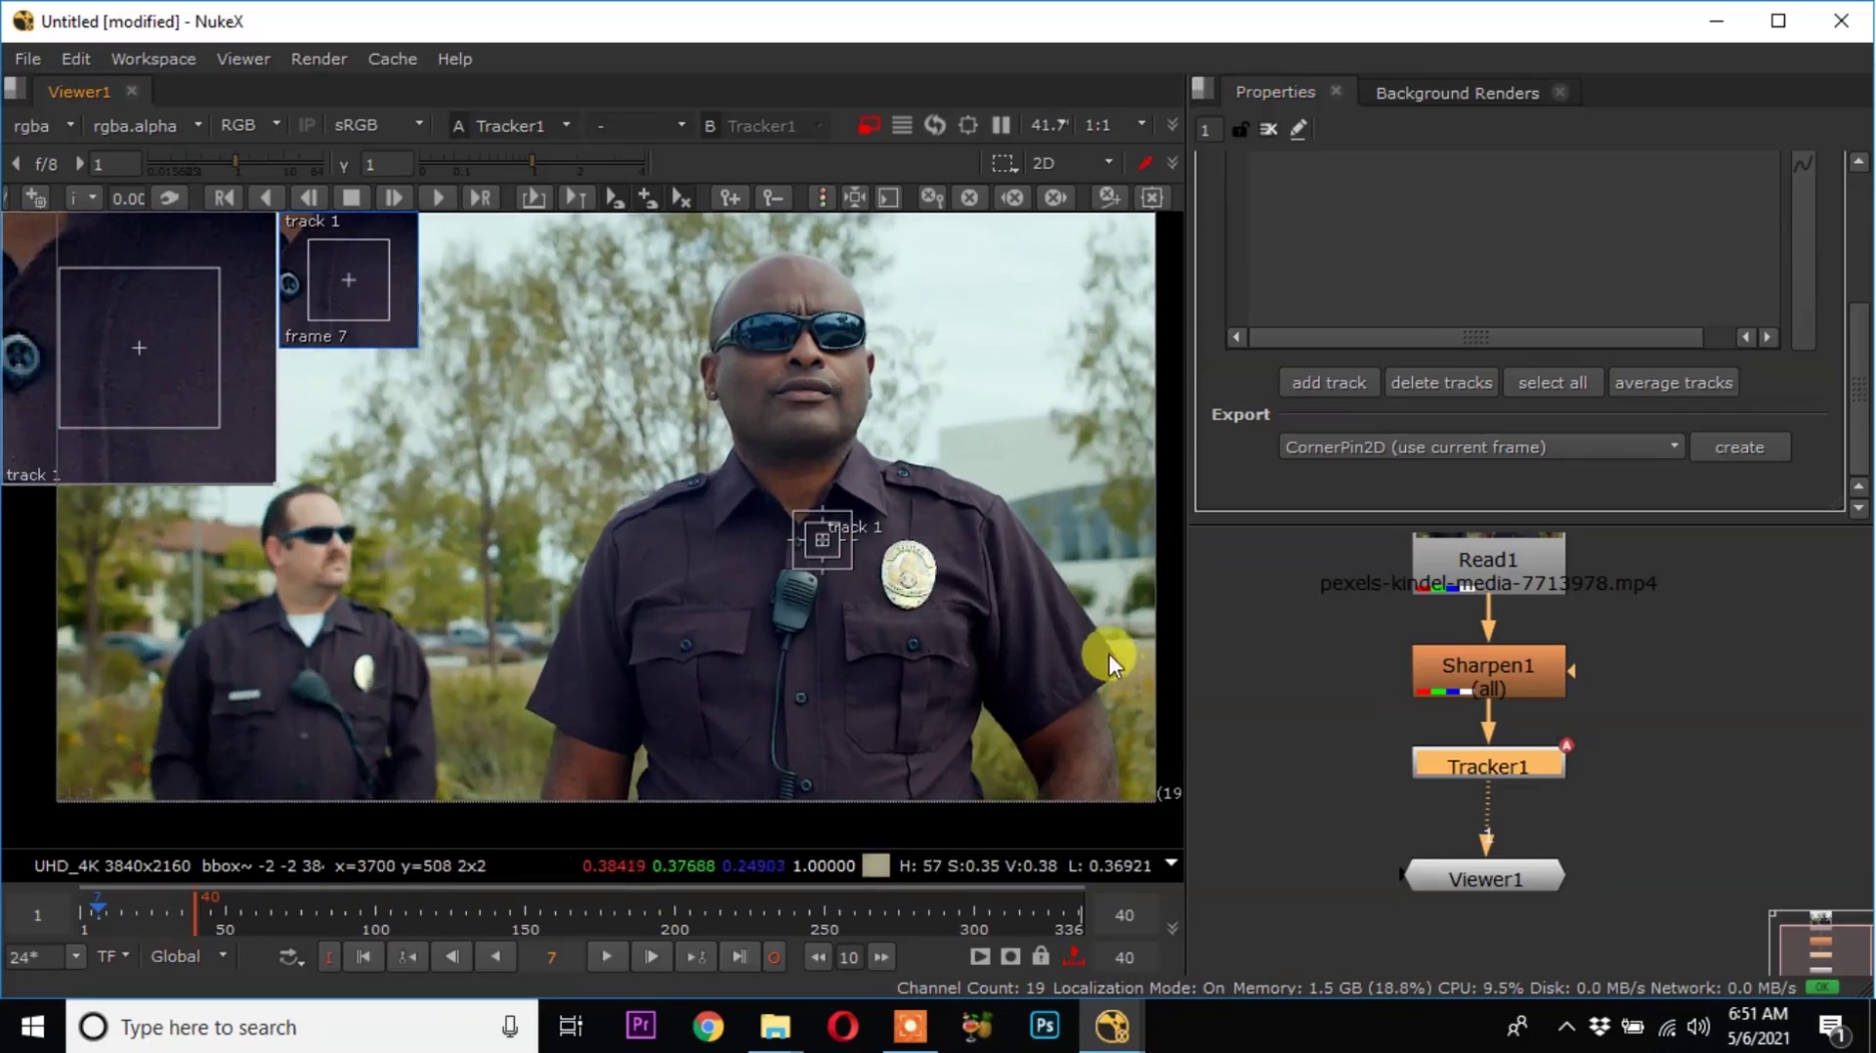
pyautogui.scroll(1, 907, 600)
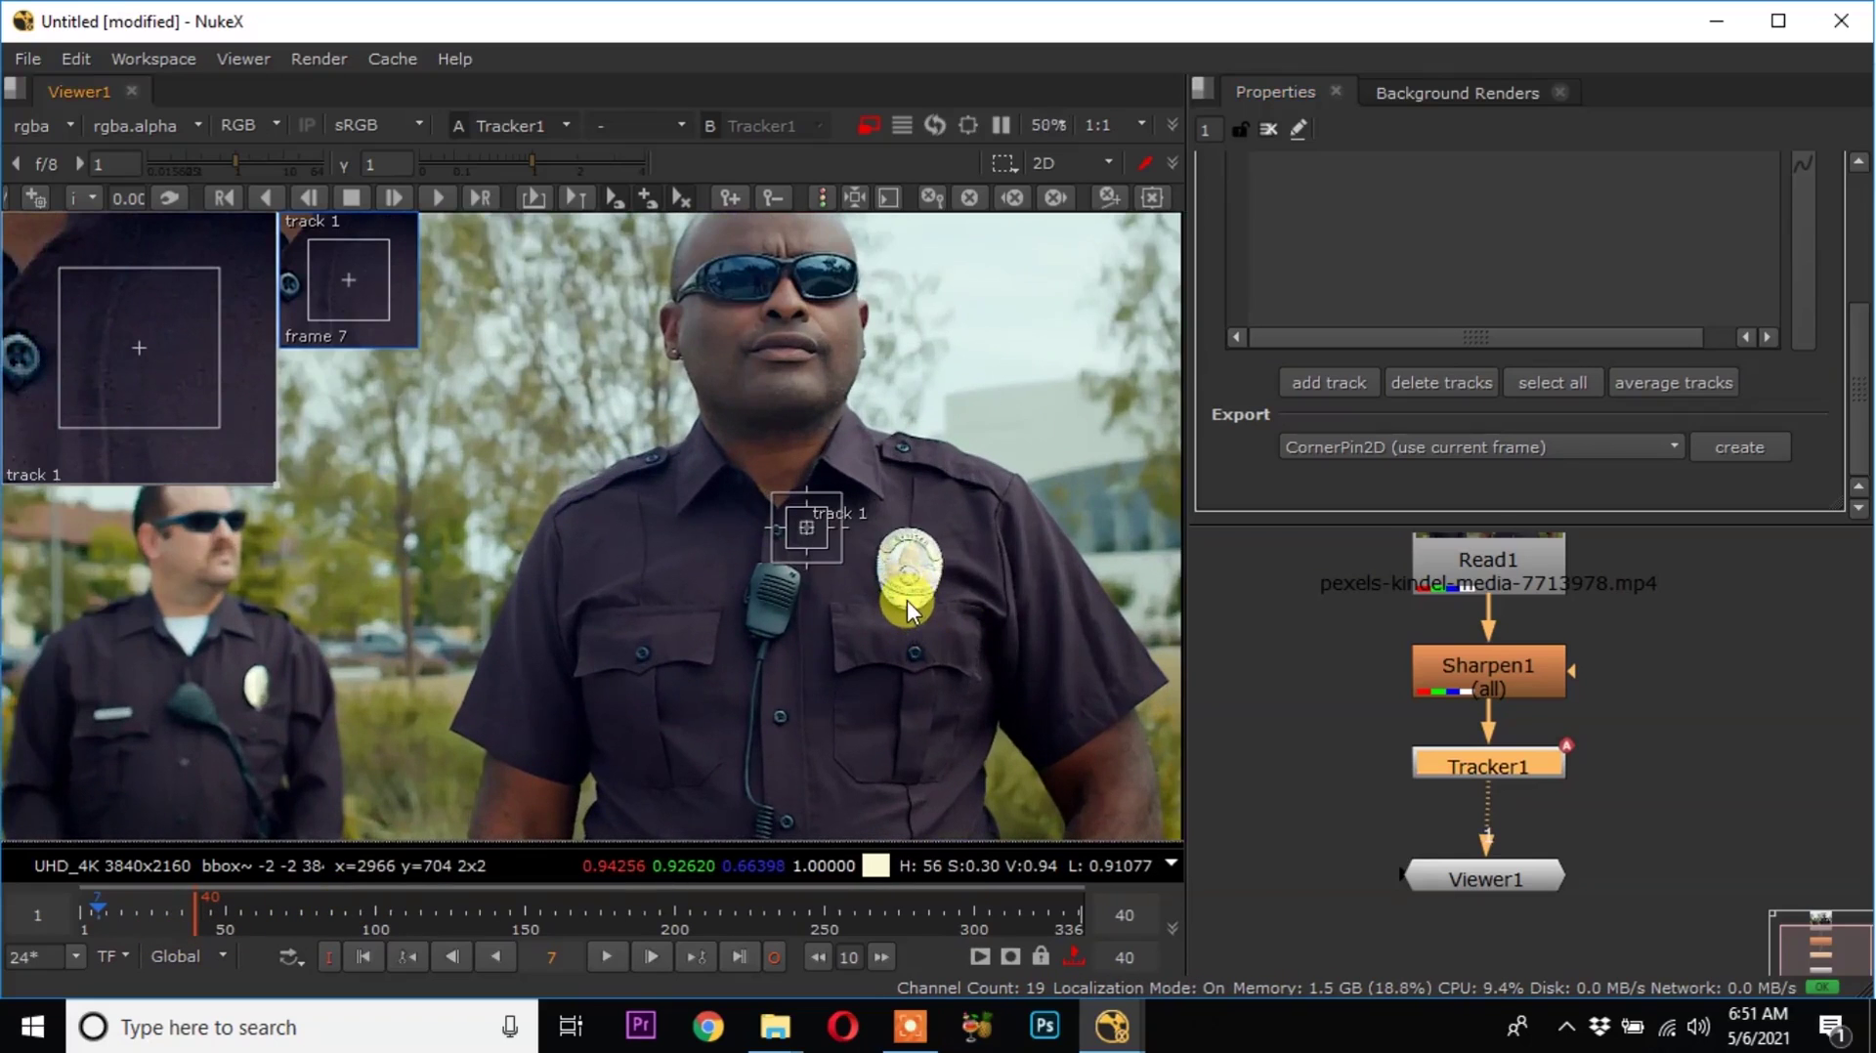
pyautogui.scroll(3, 907, 600)
pyautogui.moveTo(829, 586); pyautogui.dragTo(885, 623, button='middle')
pyautogui.scroll(2, 823, 547)
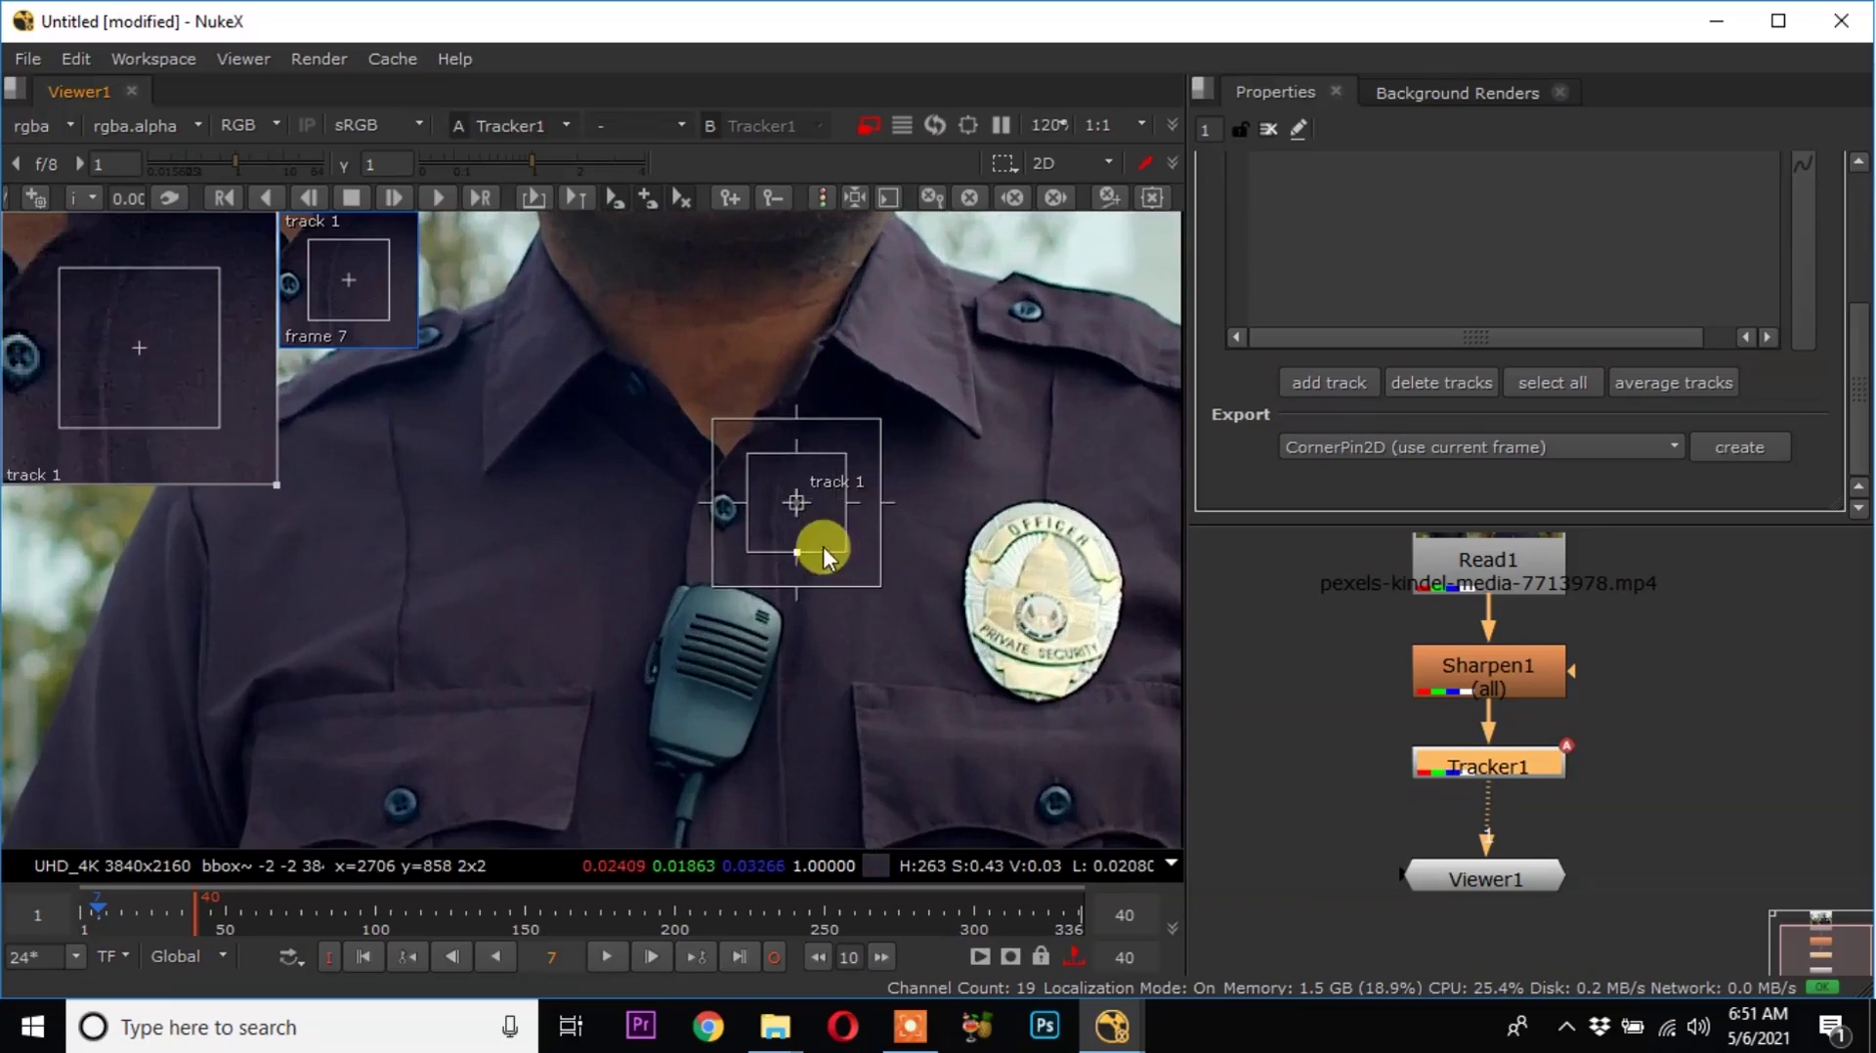
pyautogui.scroll(1, 812, 521)
pyautogui.scroll(1, 811, 521)
pyautogui.scroll(1, 797, 507)
pyautogui.moveTo(790, 478); pyautogui.dragTo(567, 506)
pyautogui.scroll(-5, 664, 566)
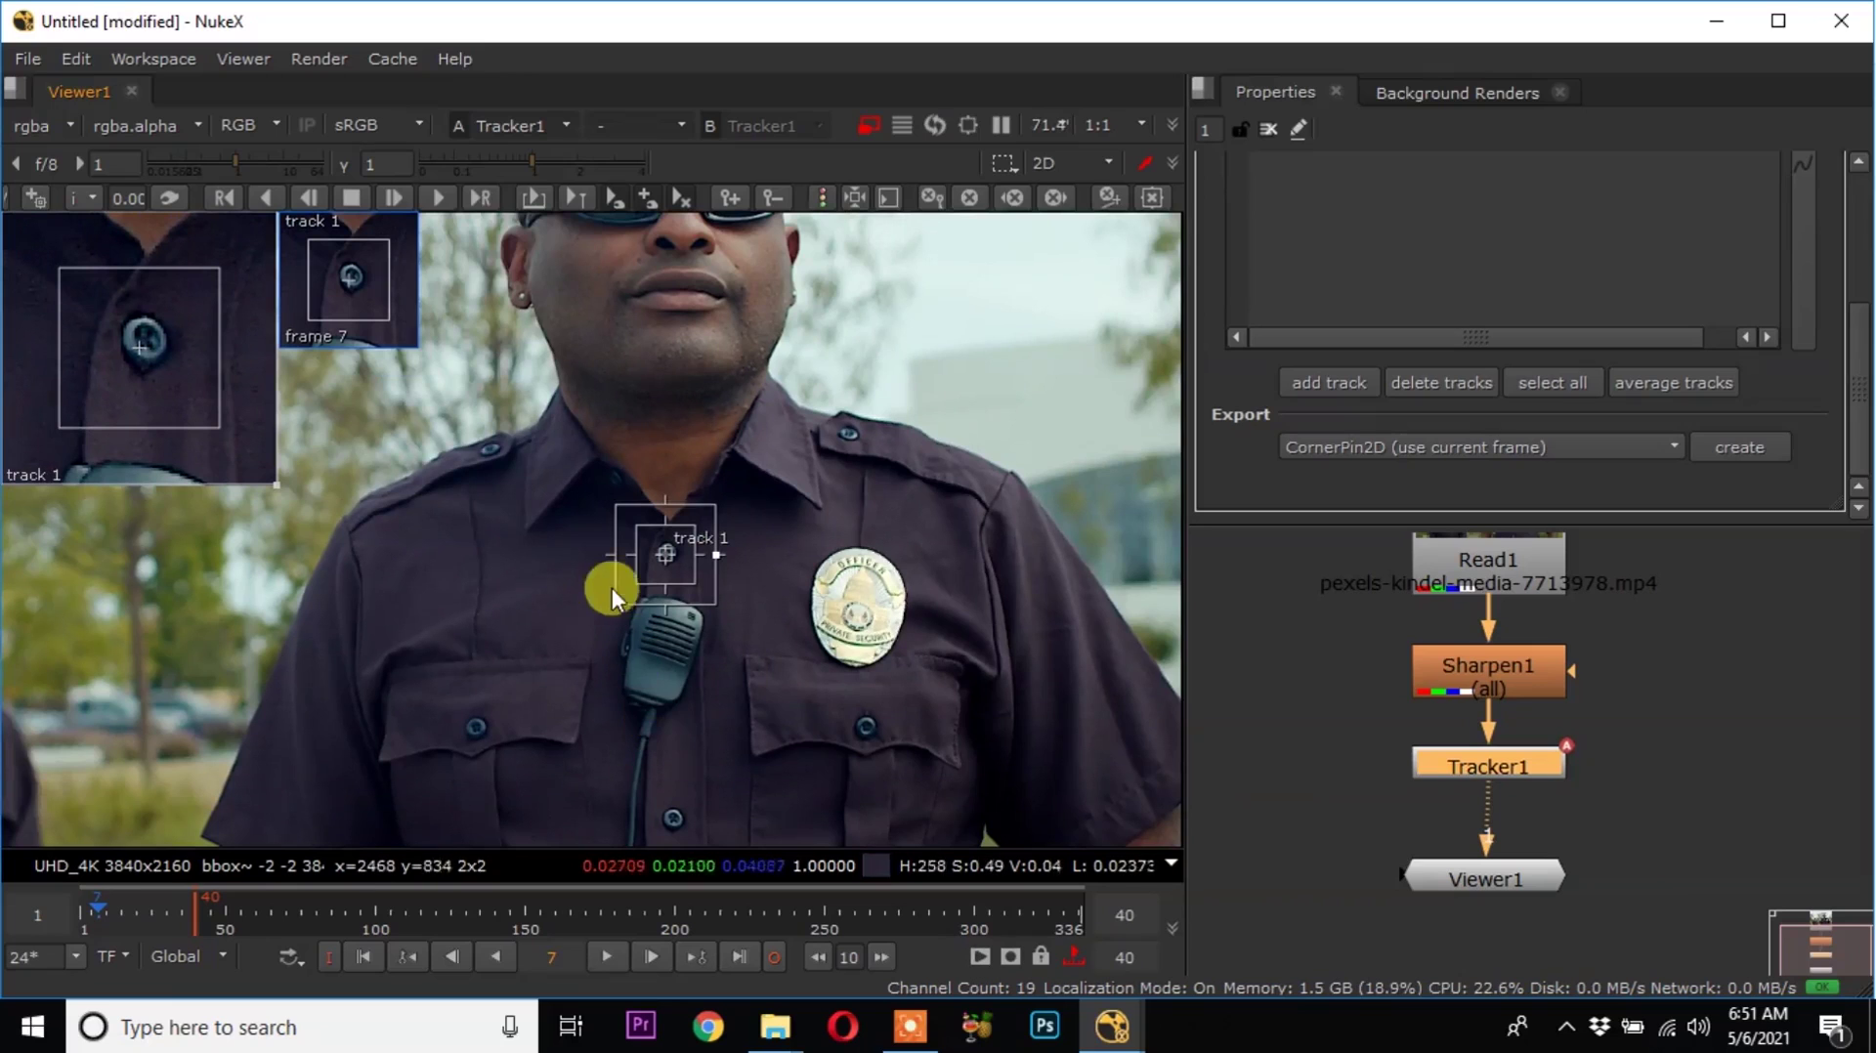
# Shrink the track's pattern and search boxes so they fit closely around the shirt button.
pyautogui.scroll(1, 645, 559)
pyautogui.scroll(1, 704, 580)
pyautogui.scroll(1, 718, 592)
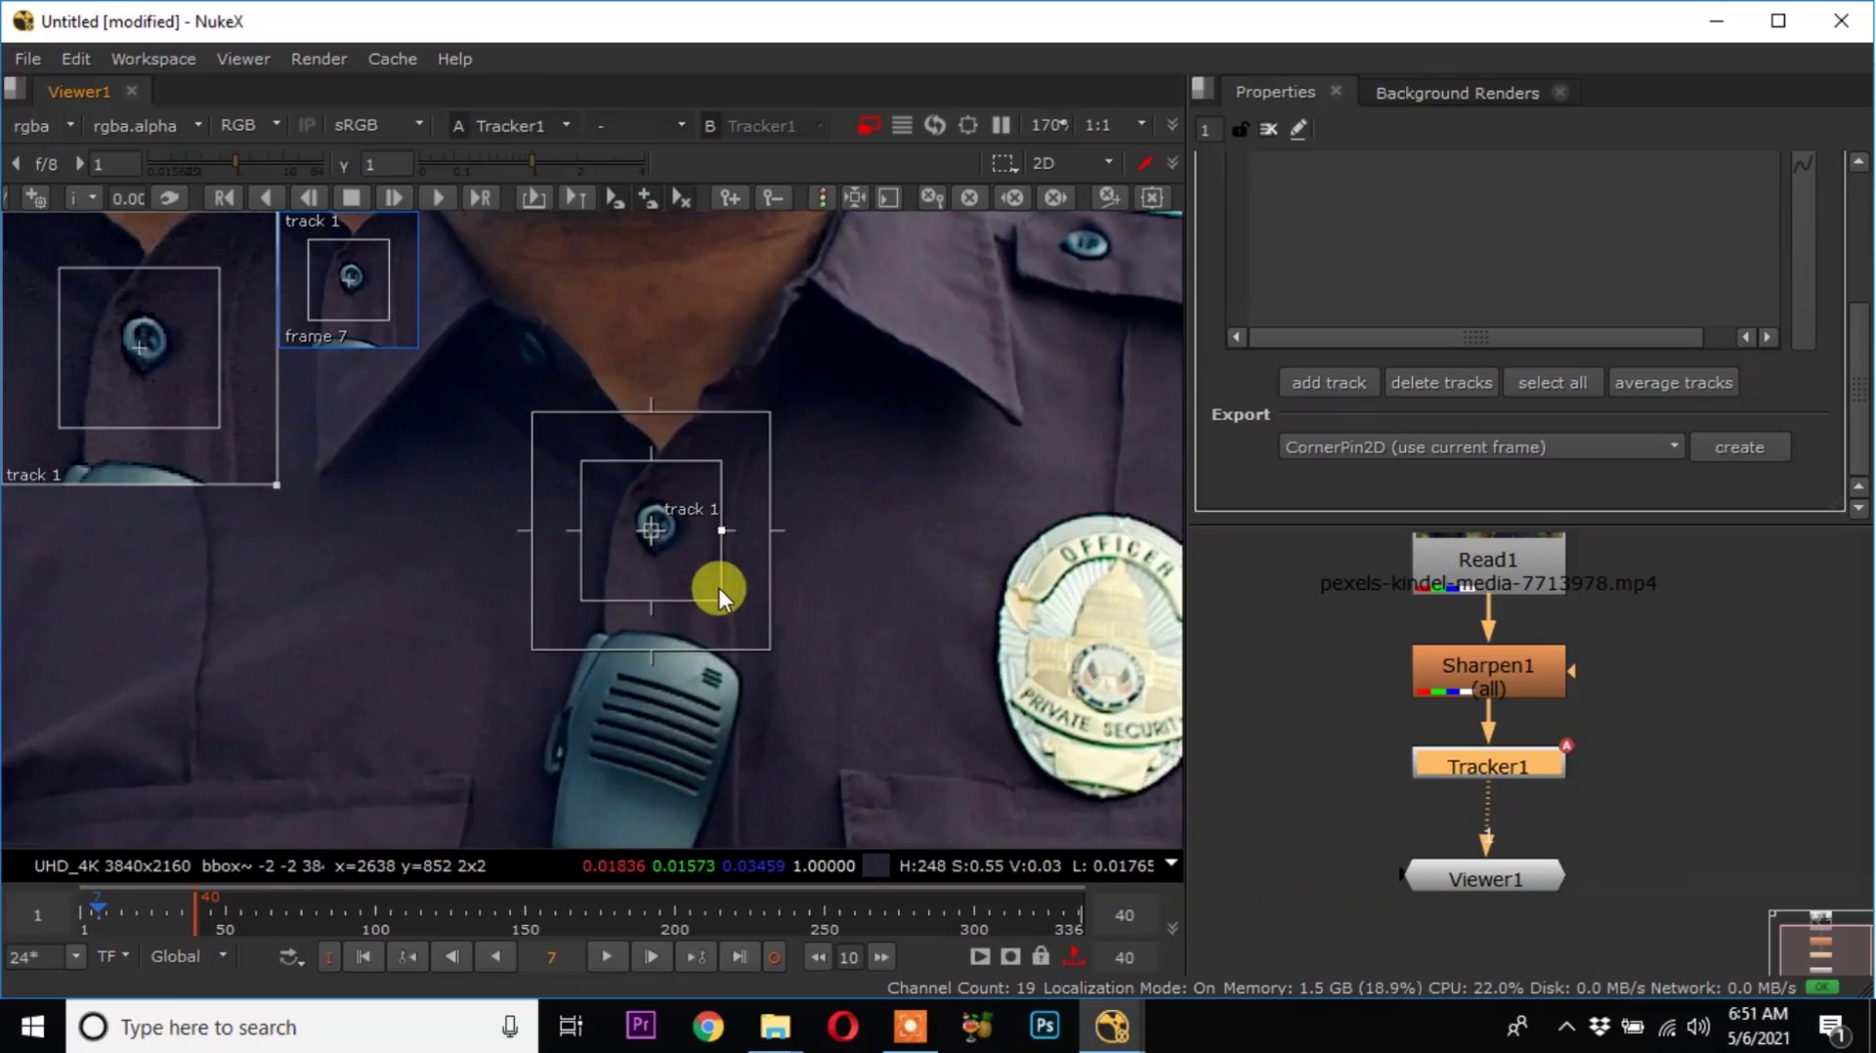
pyautogui.moveTo(719, 596); pyautogui.dragTo(690, 562)
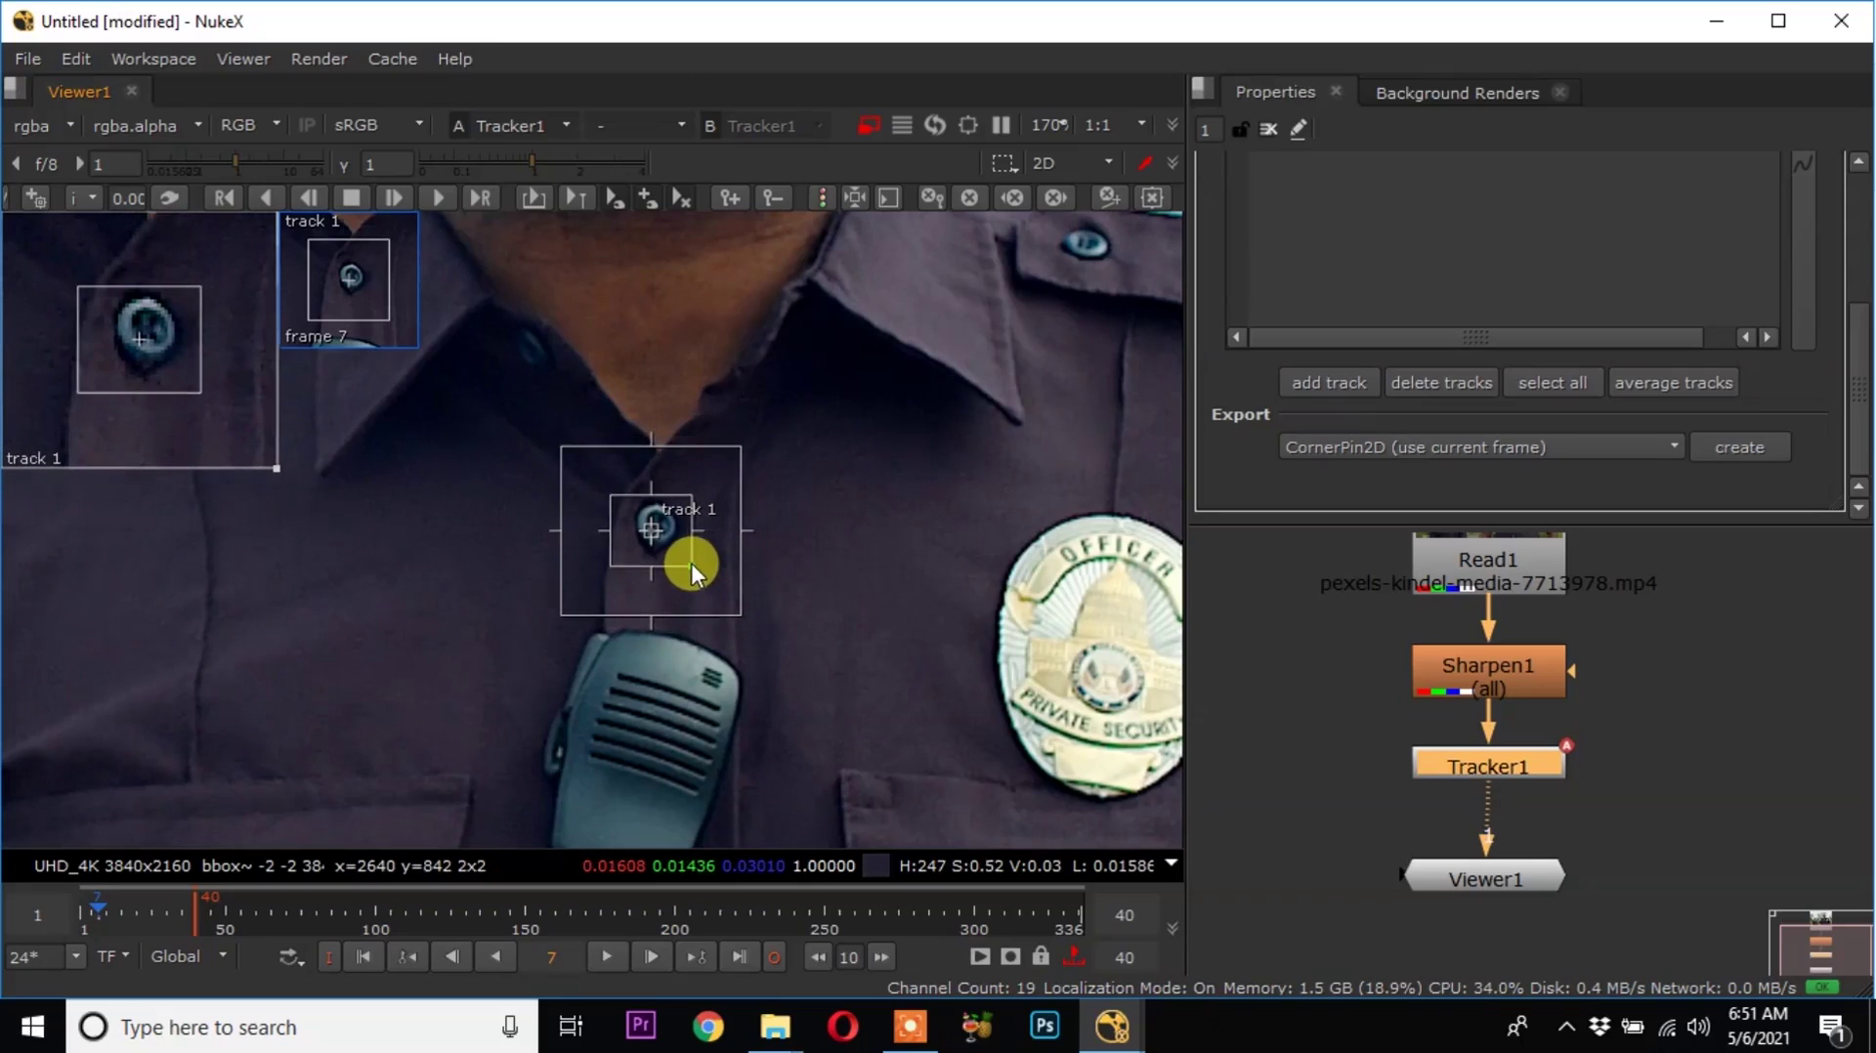
pyautogui.scroll(7, 683, 552)
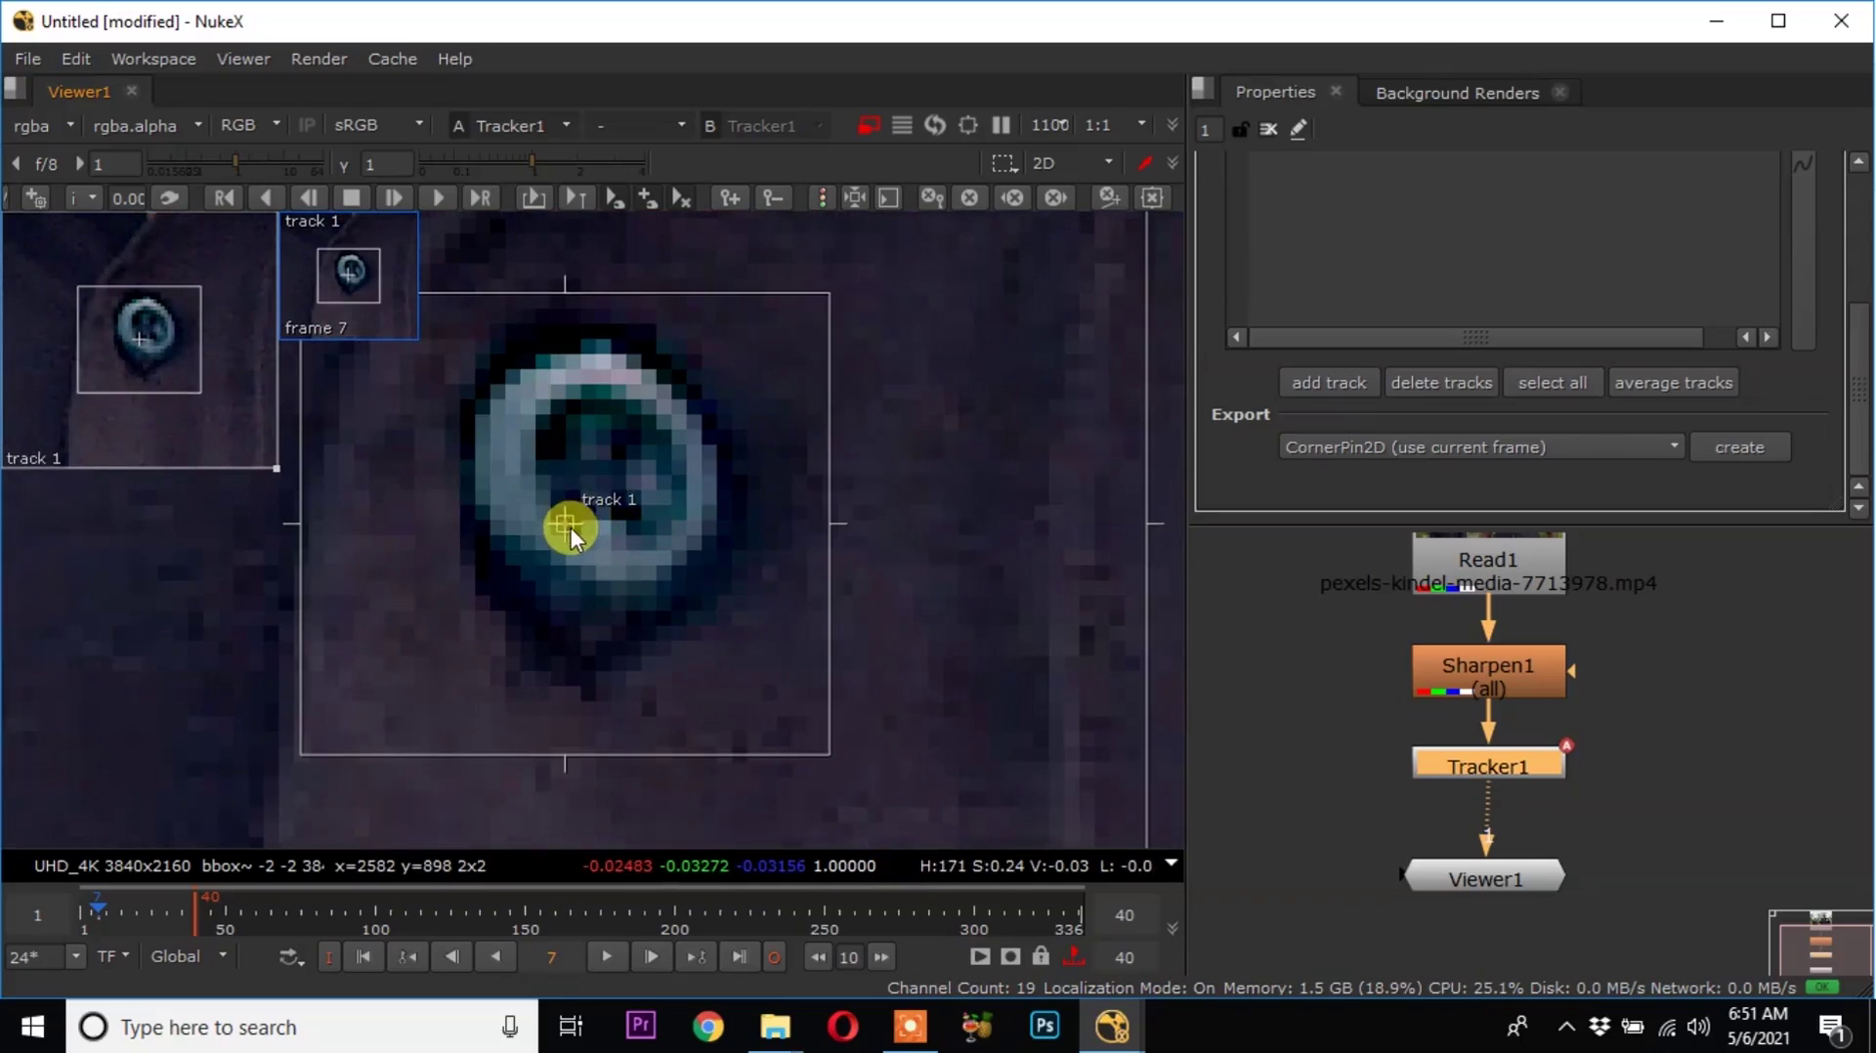
pyautogui.scroll(-3, 606, 562)
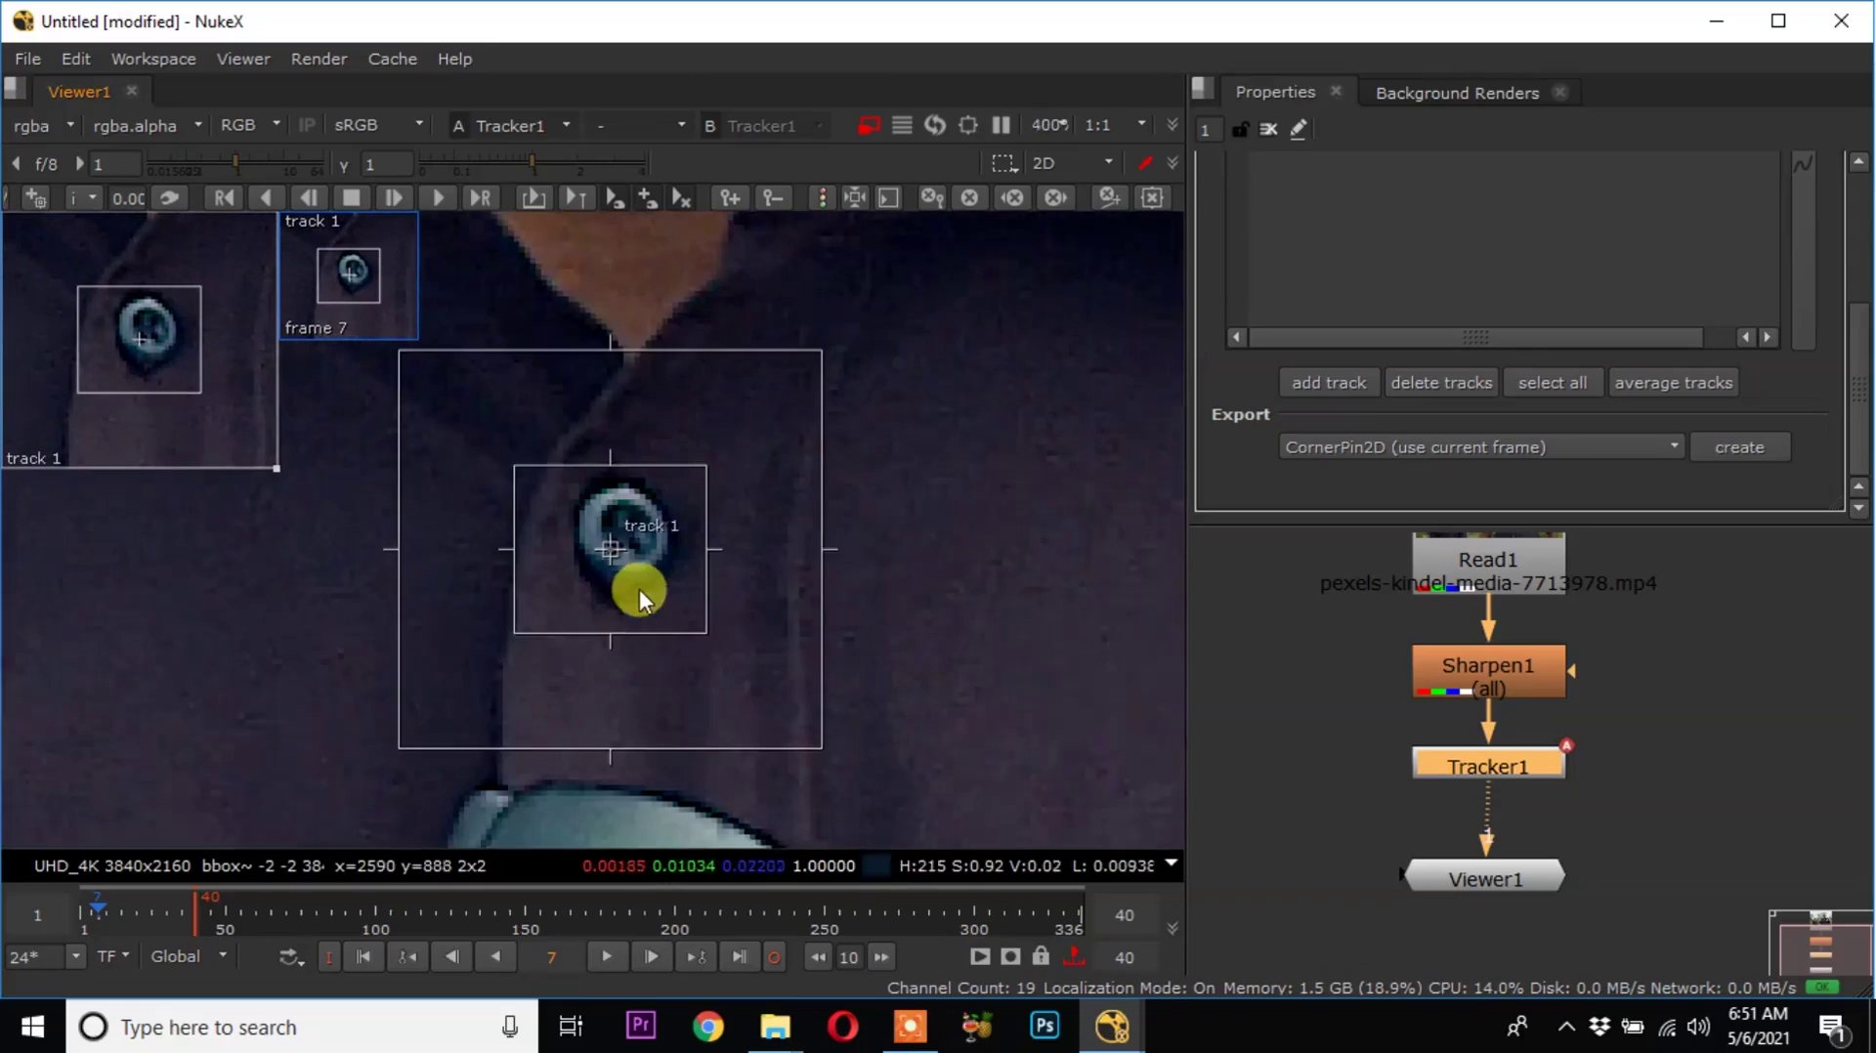
pyautogui.scroll(-1, 662, 602)
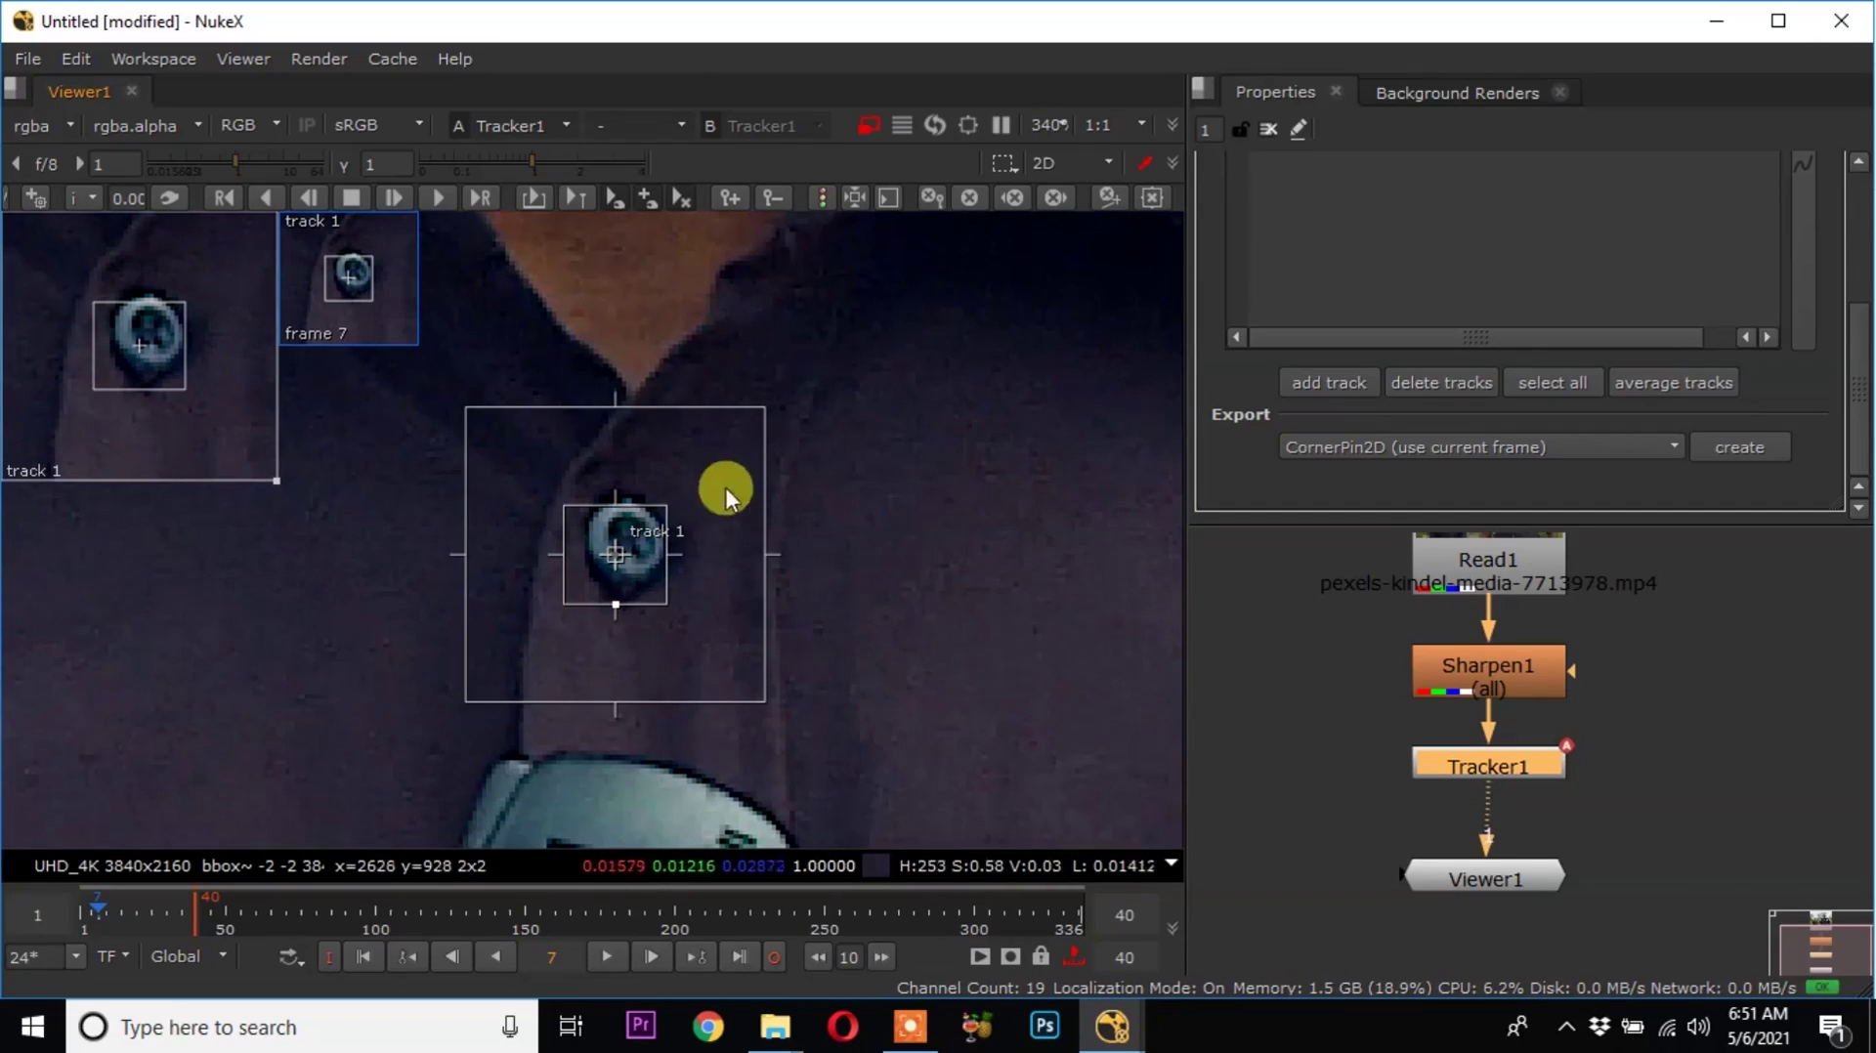
pyautogui.scroll(-3, 676, 483)
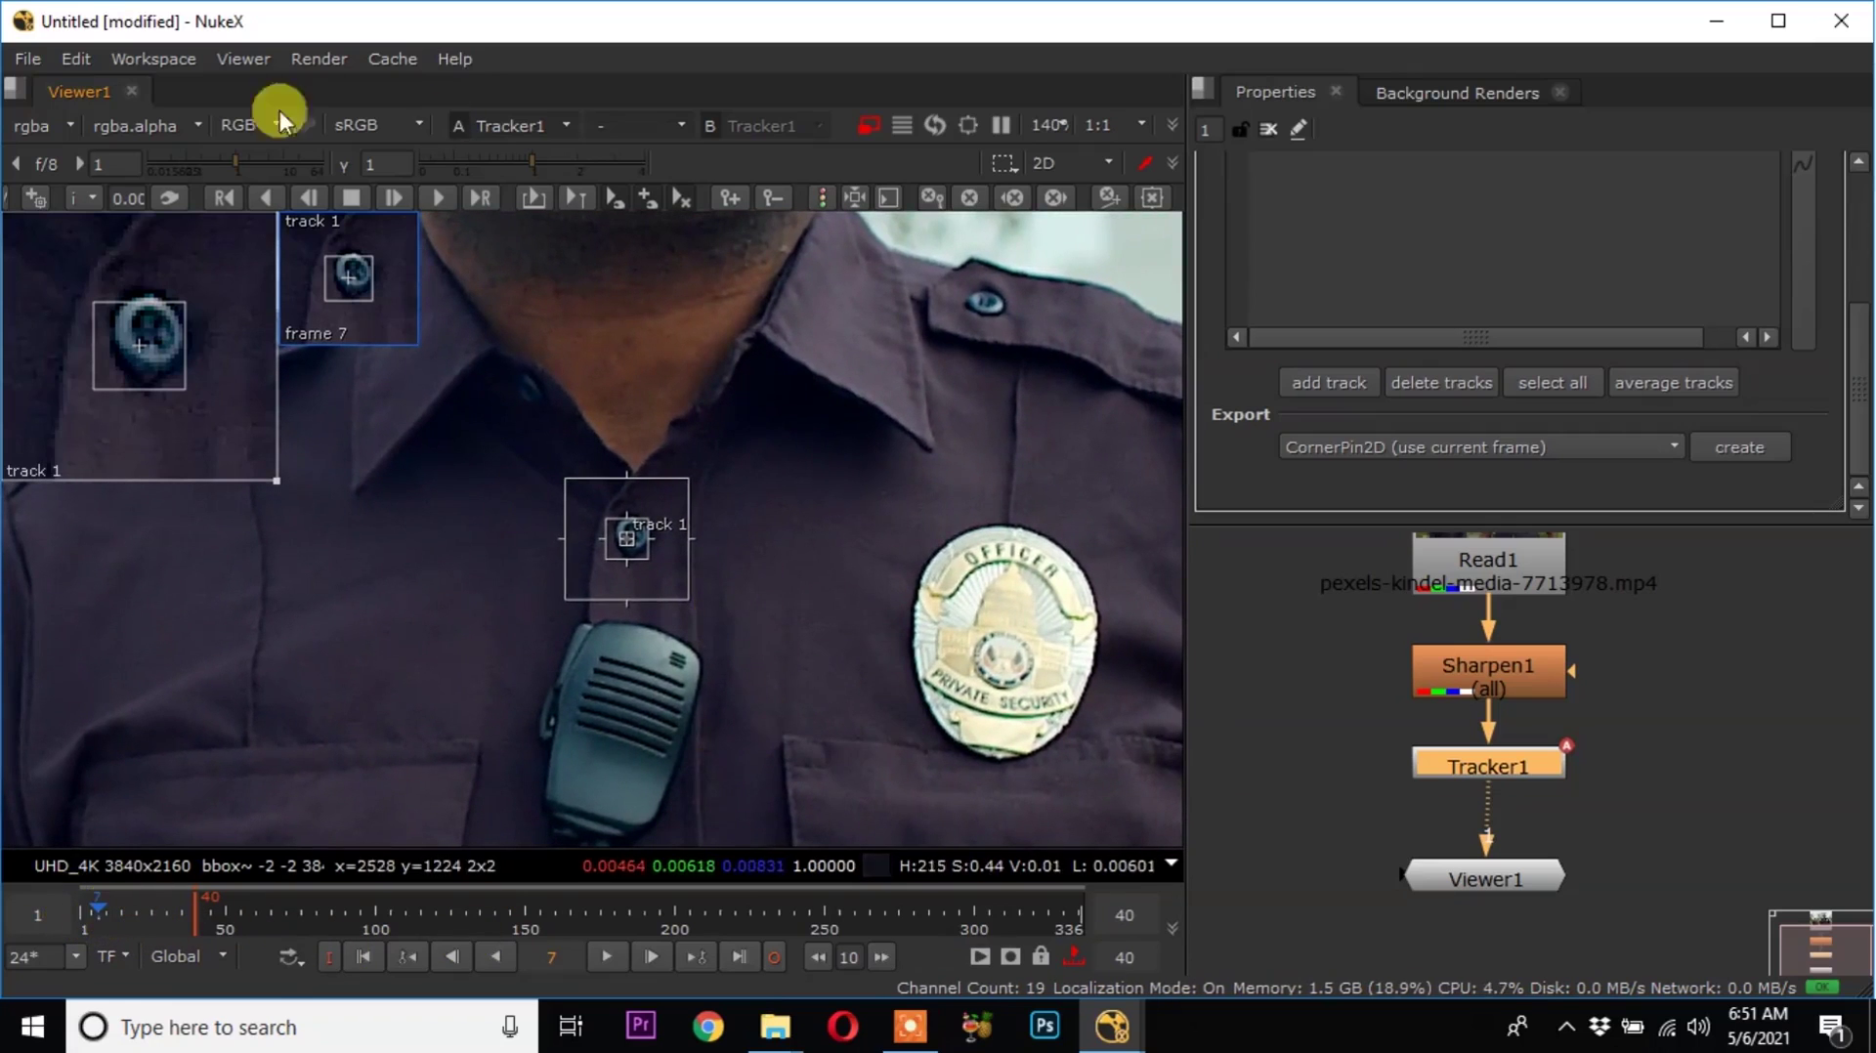
# Track the shirt button forward one frame at a time from frame 7 to frame 15.
pyautogui.click(400, 199)
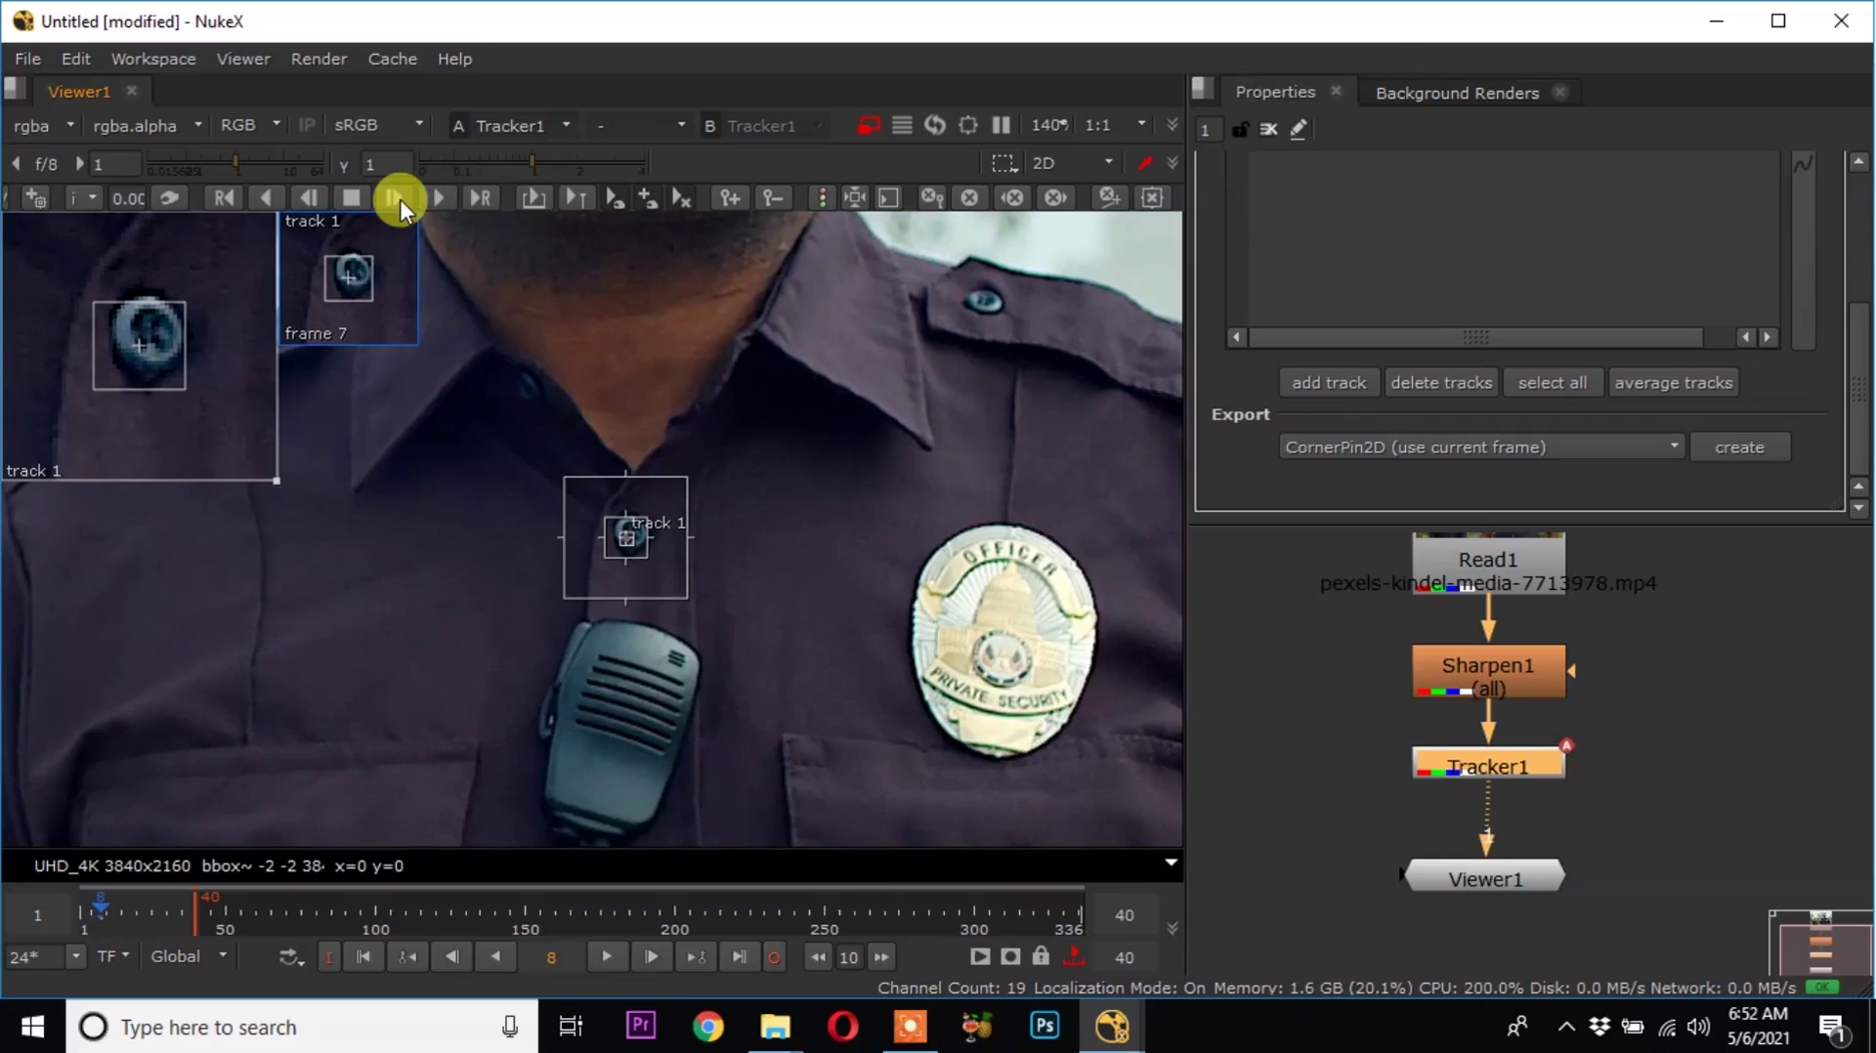
pyautogui.scroll(3, 599, 493)
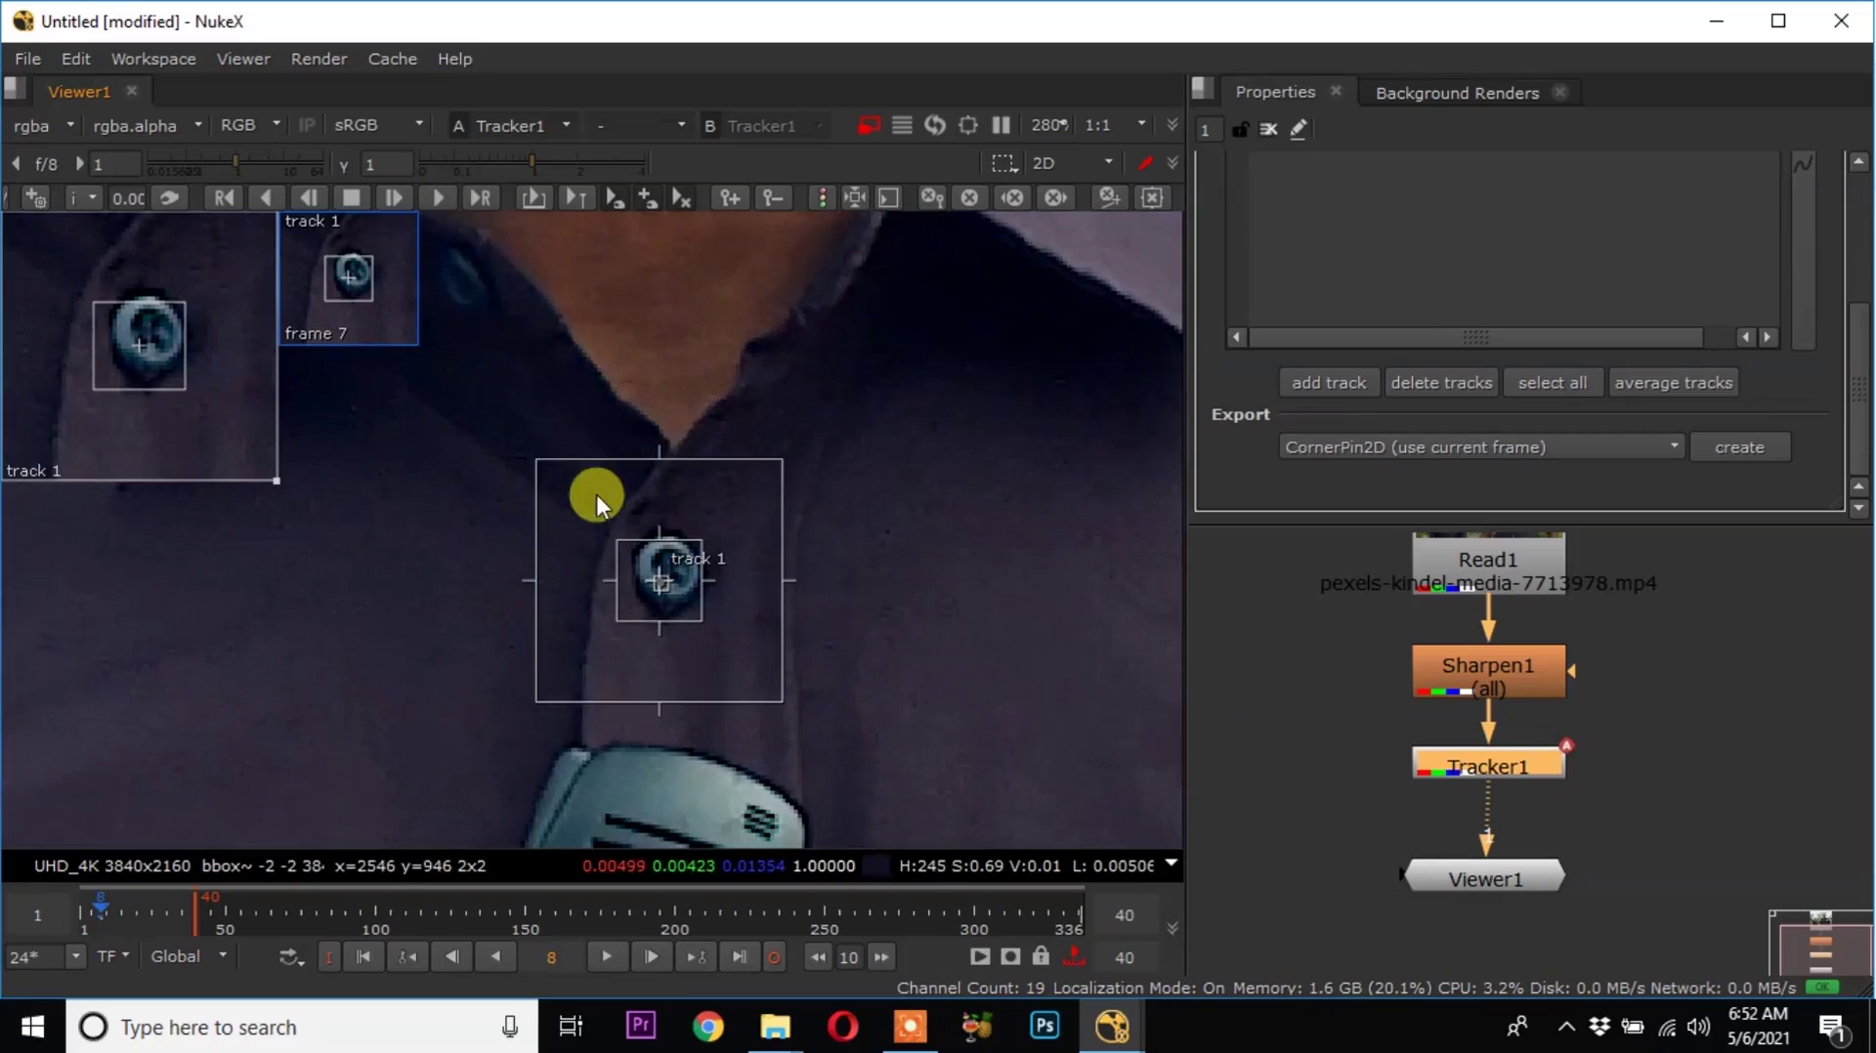
pyautogui.click(397, 201)
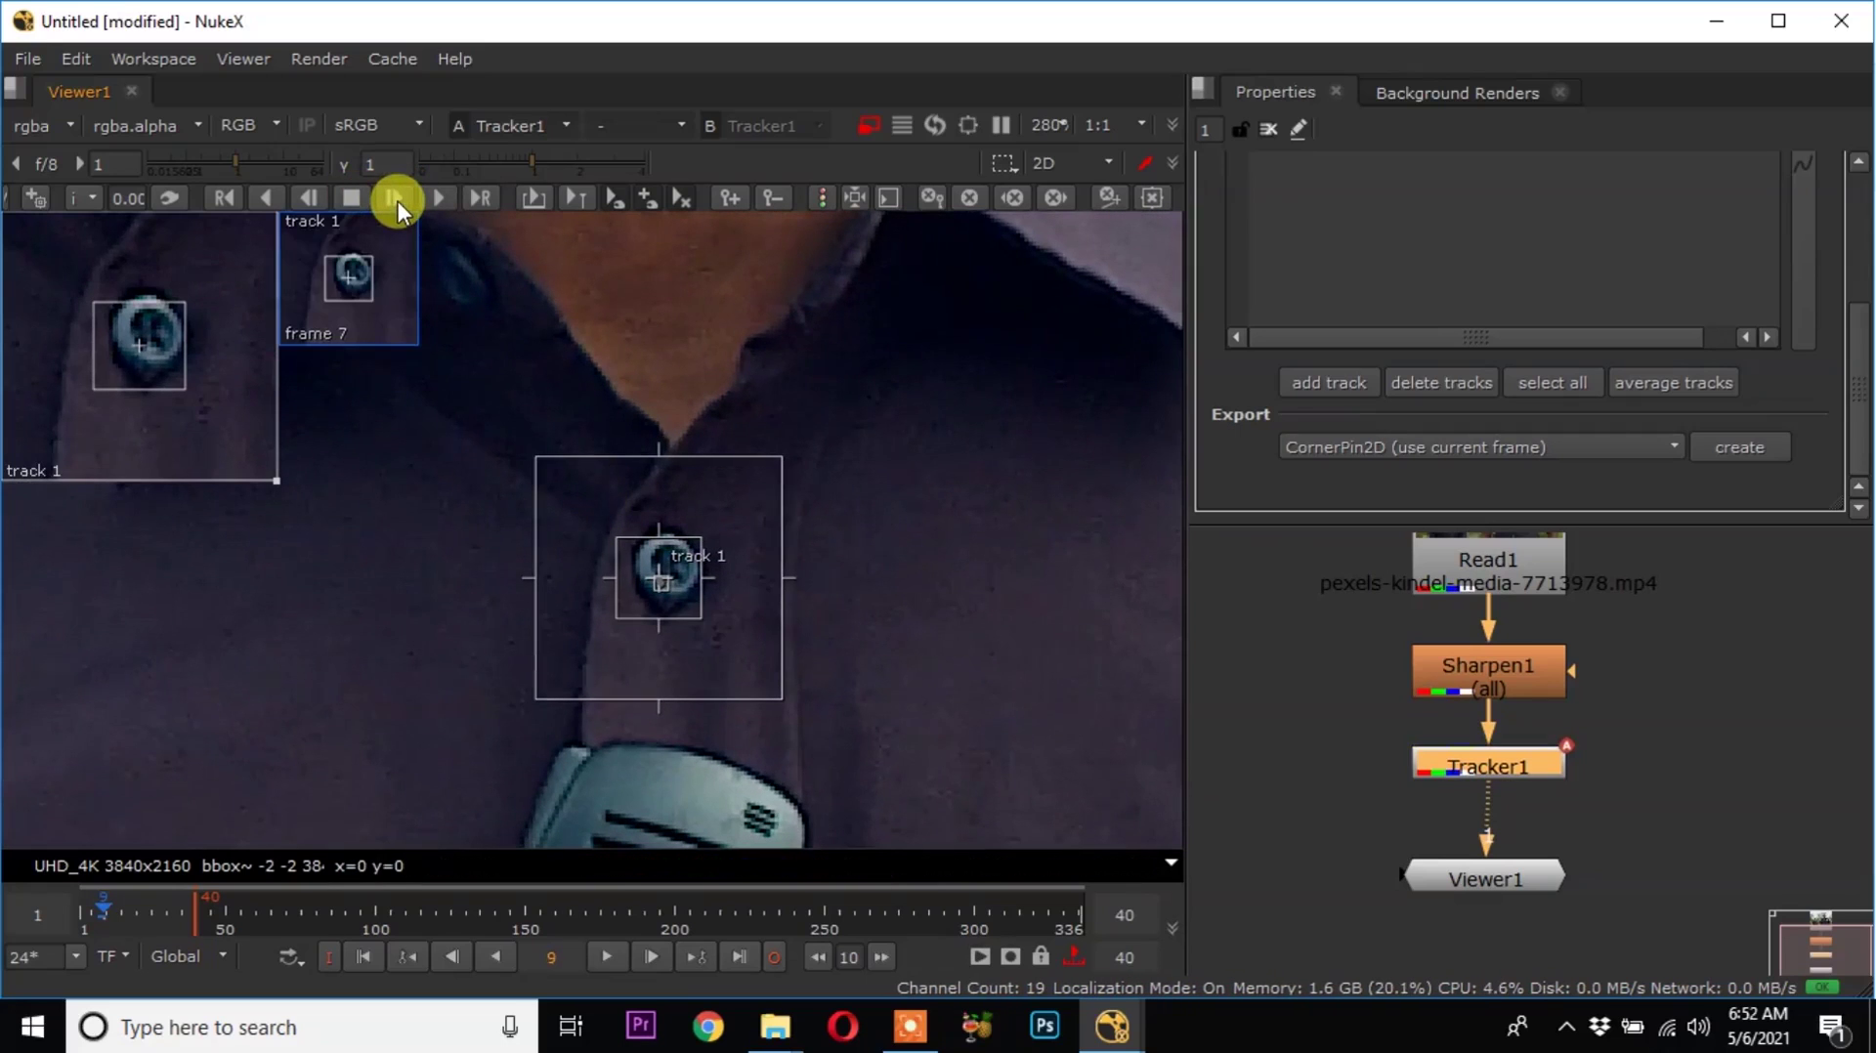
pyautogui.moveTo(164, 371); pyautogui.dragTo(187, 392)
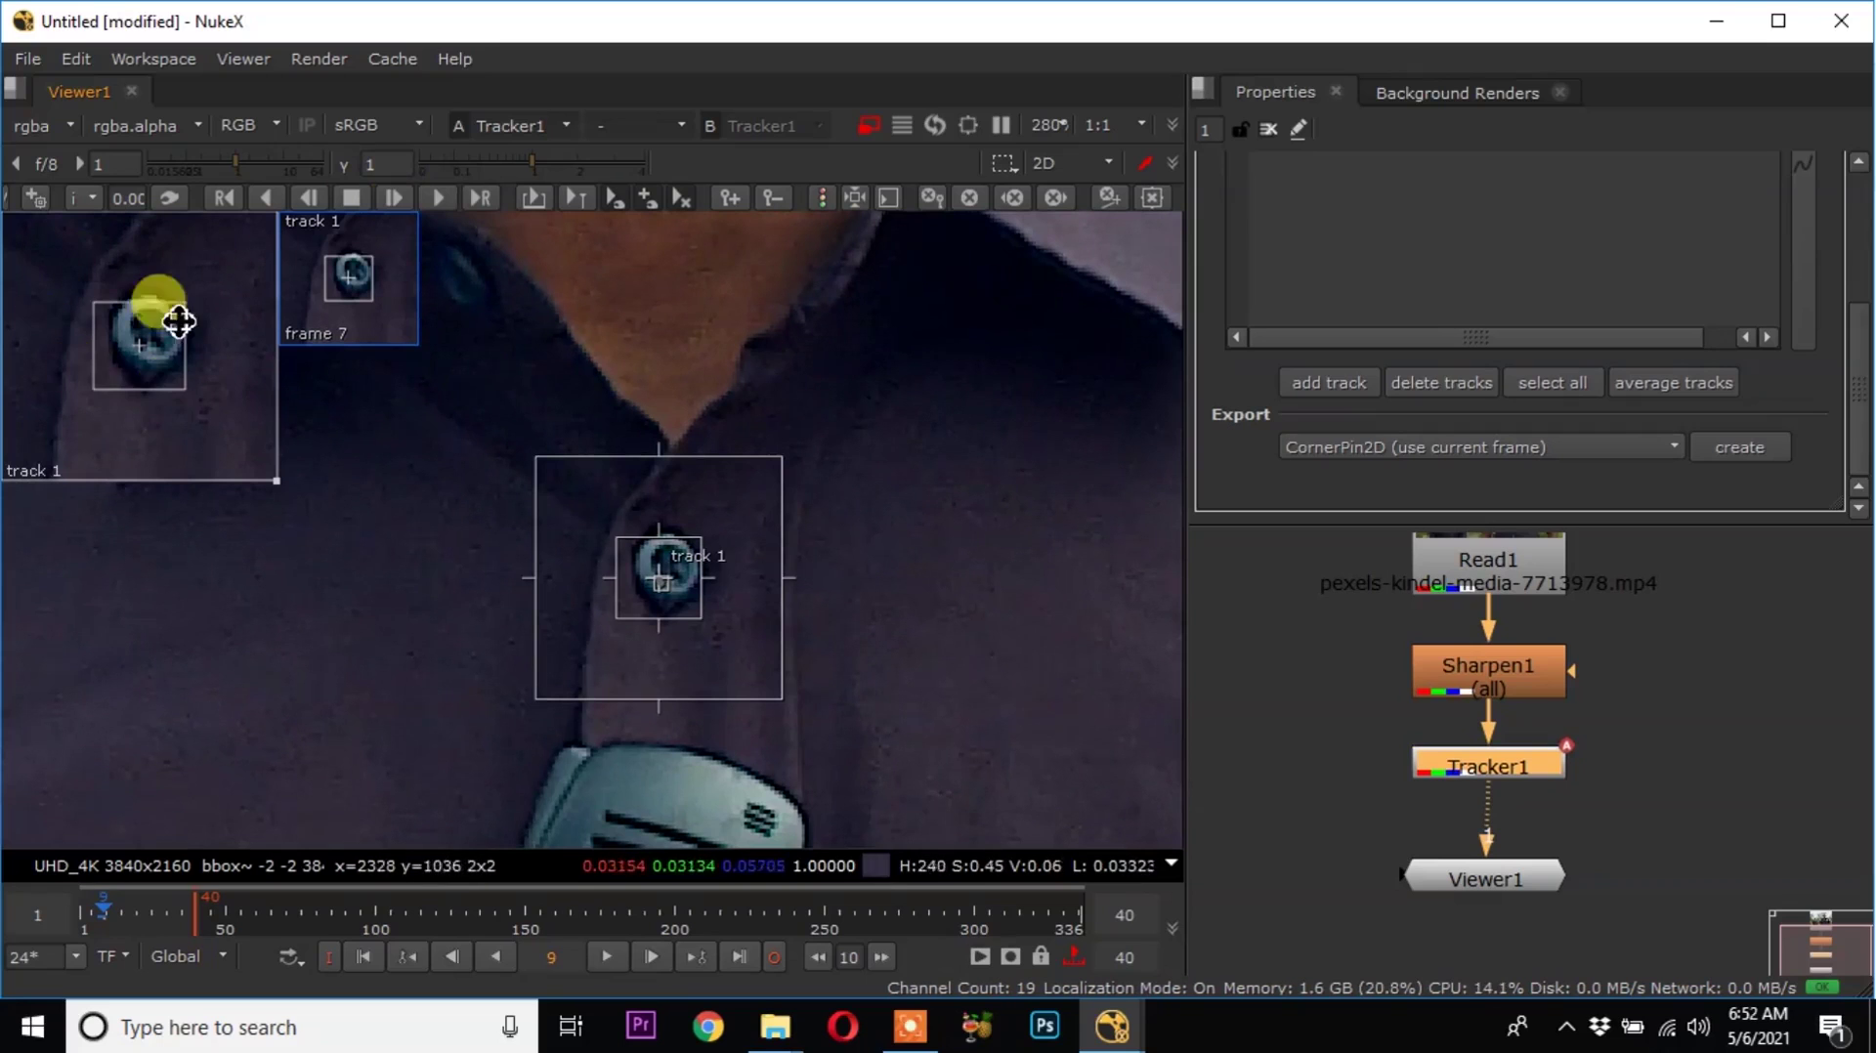
pyautogui.scroll(-3, 670, 556)
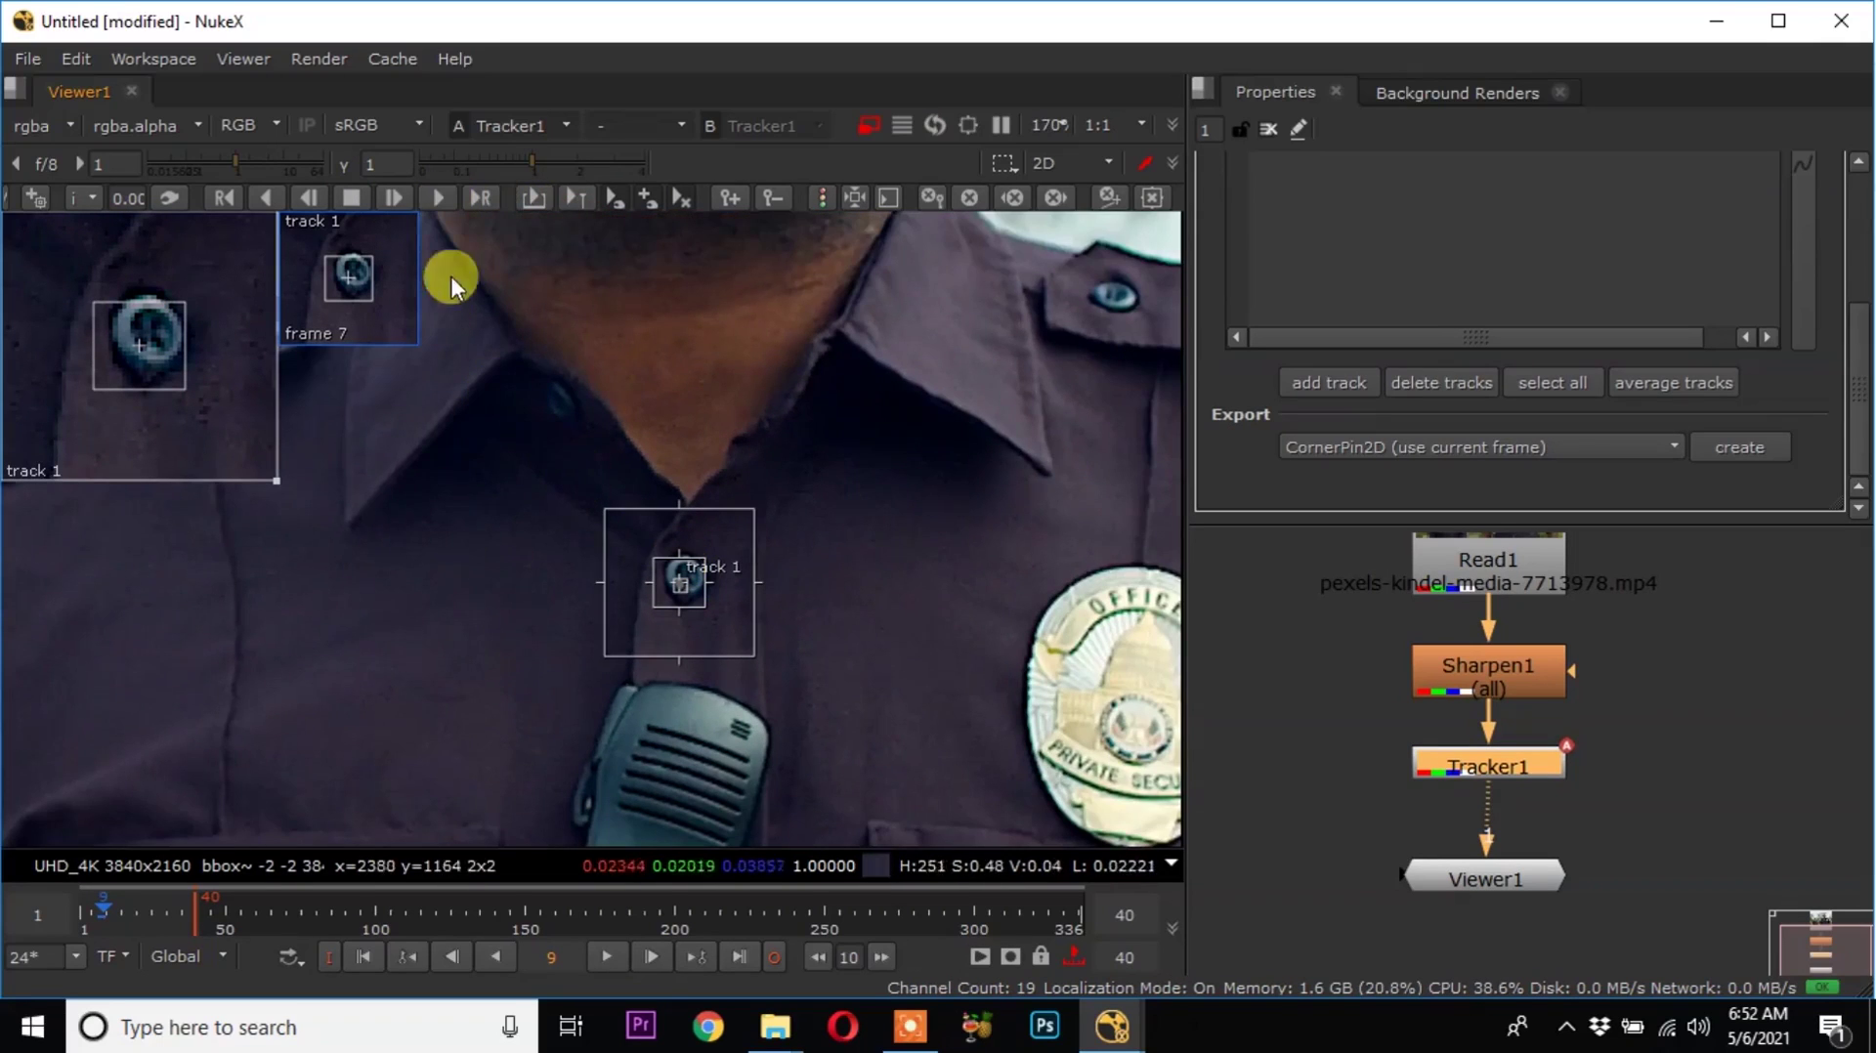
pyautogui.click(389, 200)
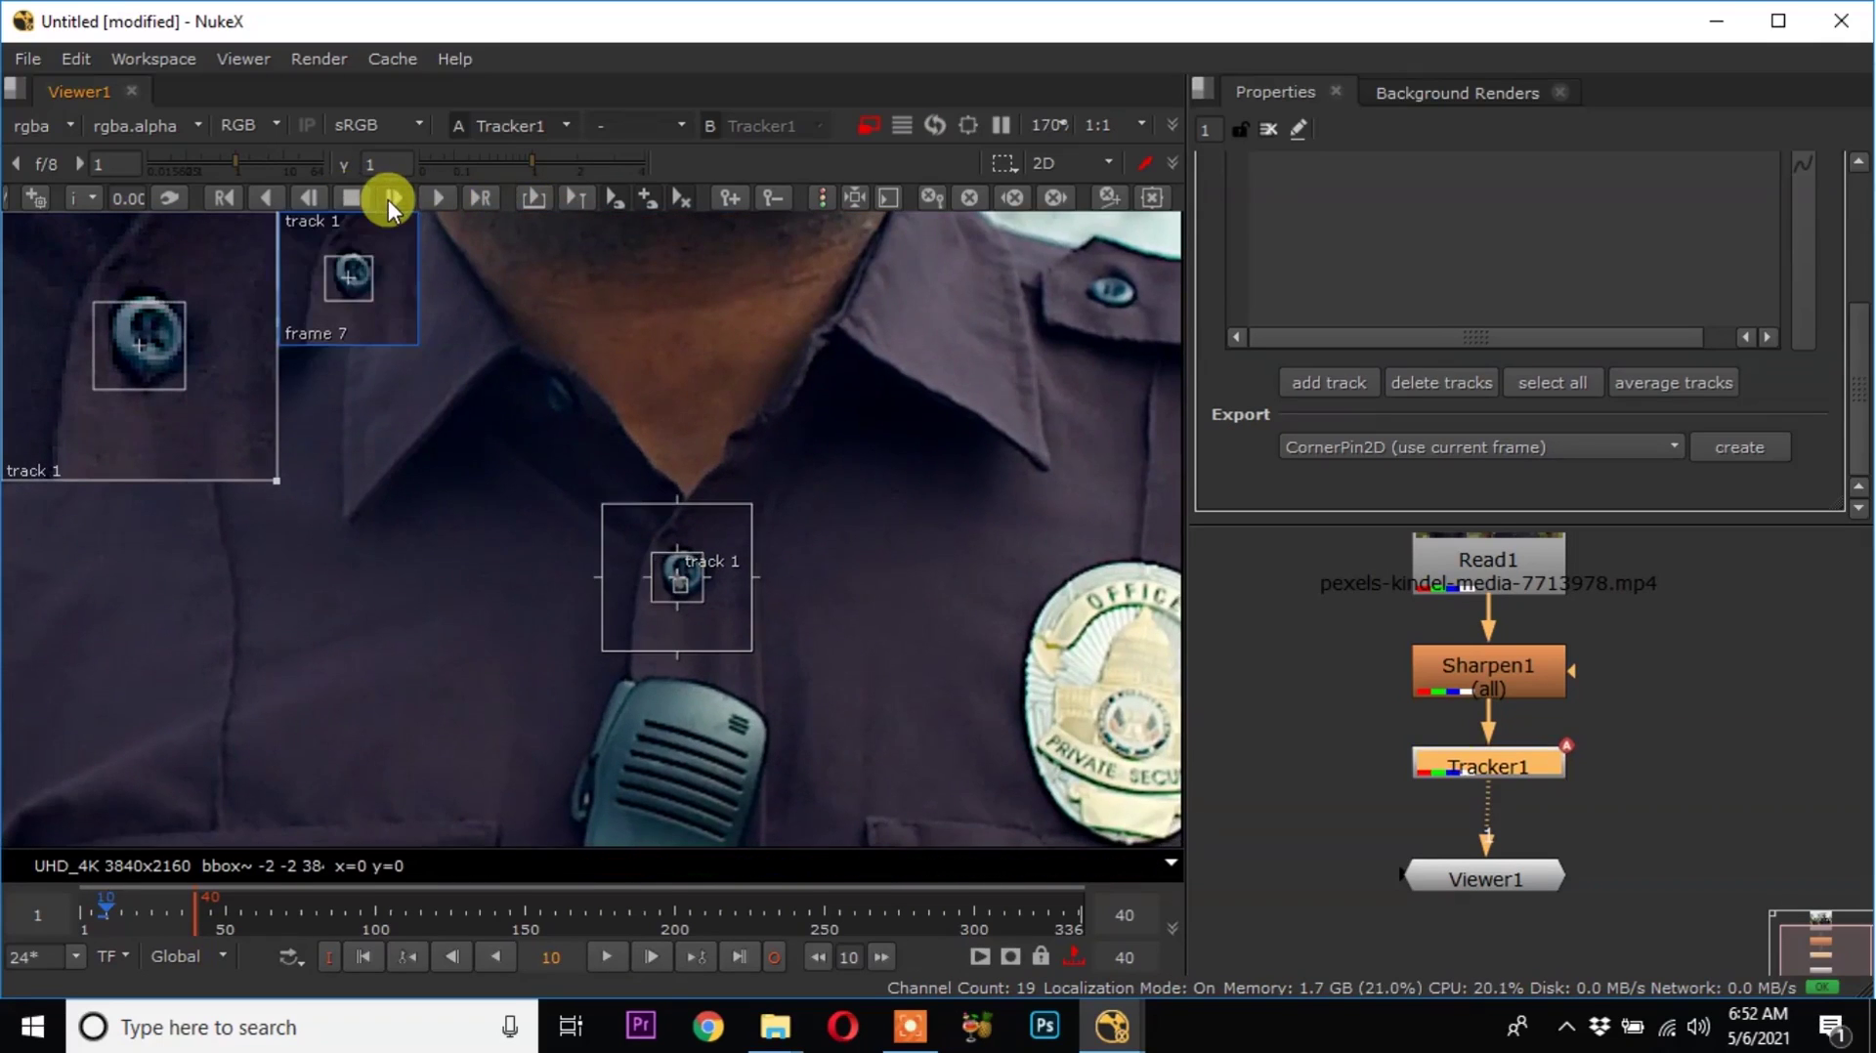
pyautogui.click(388, 199)
pyautogui.click(389, 199)
pyautogui.click(388, 199)
pyautogui.click(389, 200)
pyautogui.click(389, 199)
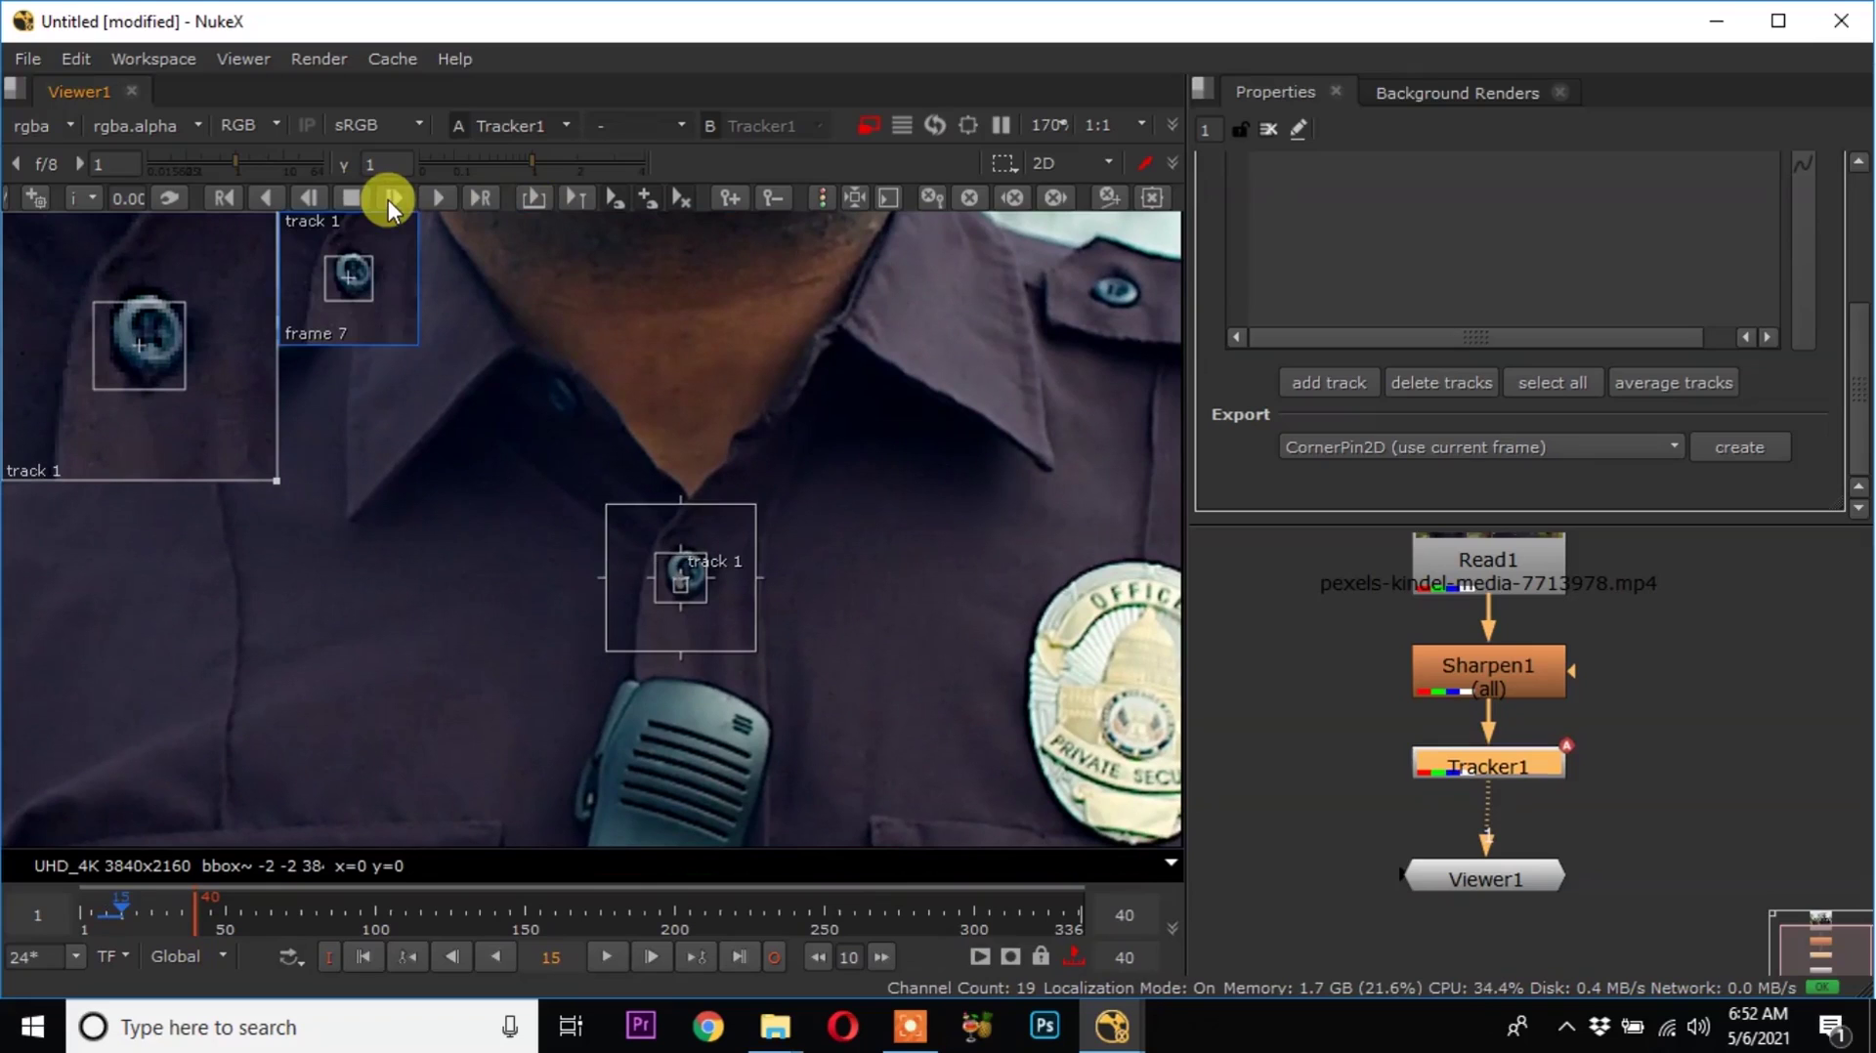
# Track the shirt button forward continuously and finish the forward track at frame 40.
pyautogui.click(440, 198)
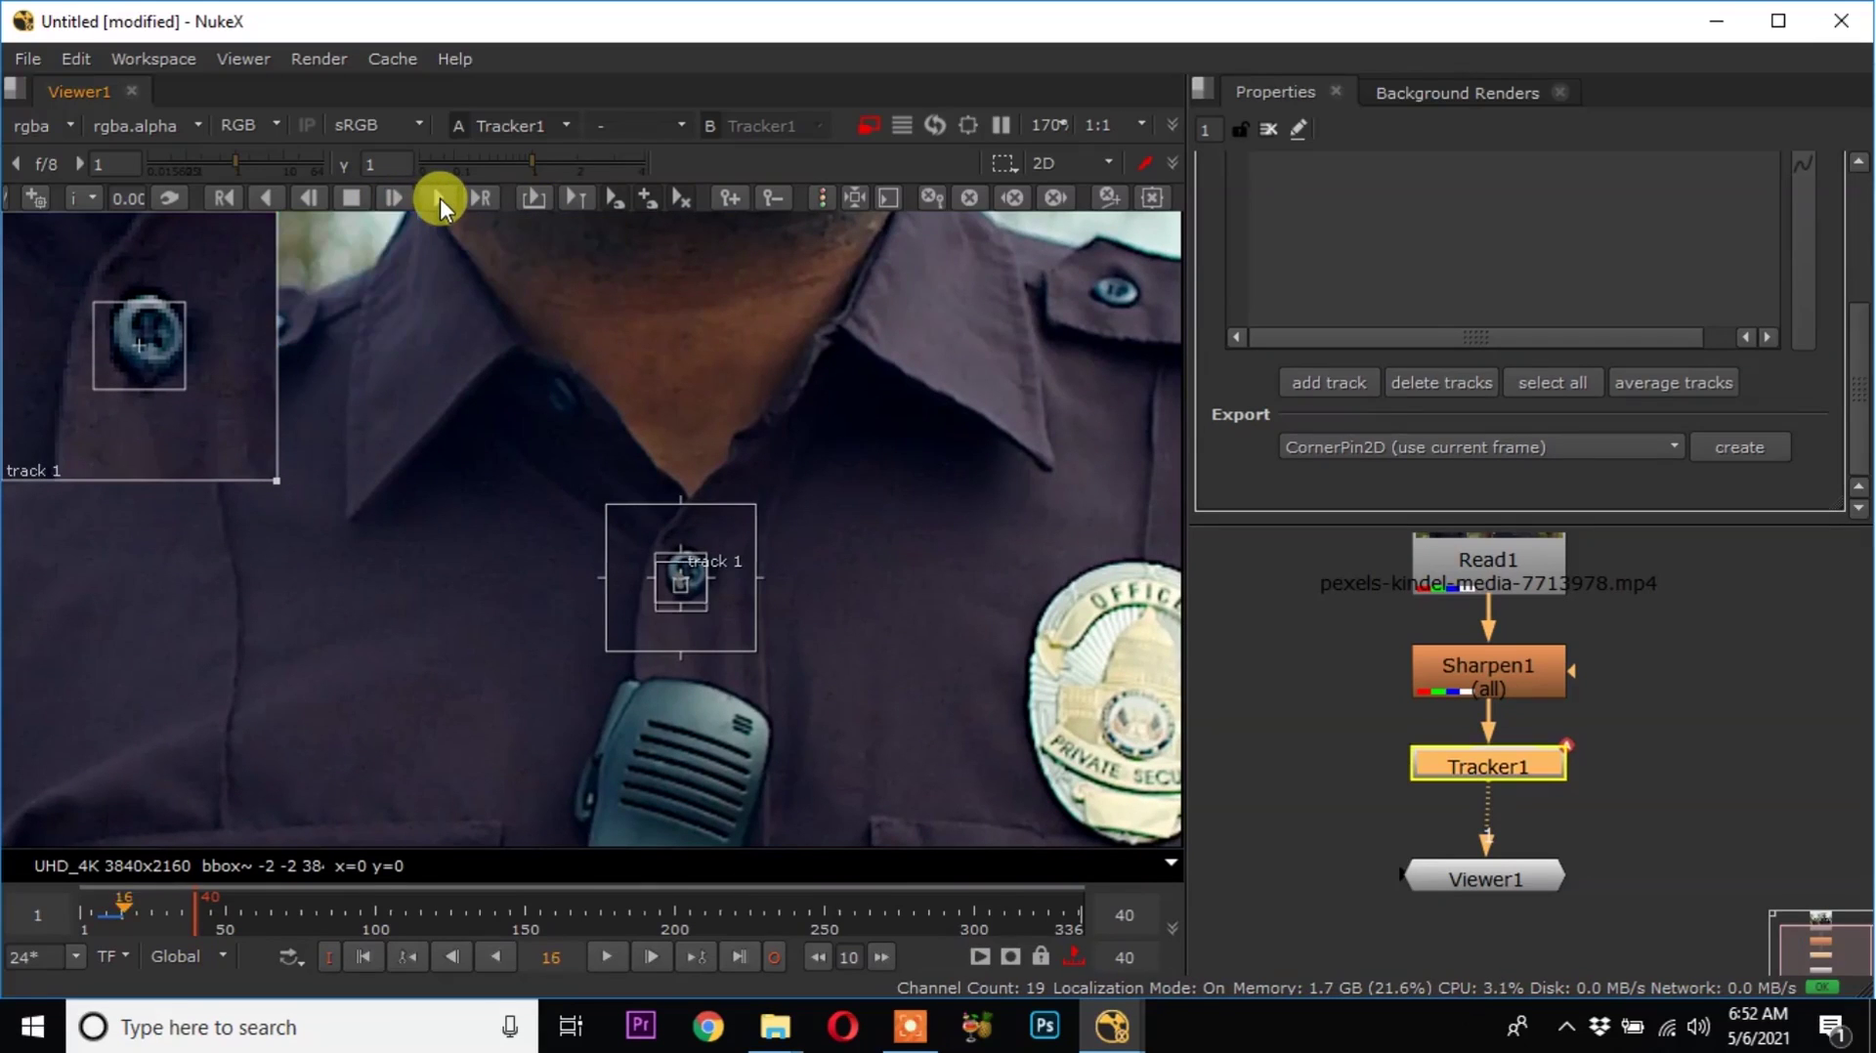
pyautogui.click(354, 198)
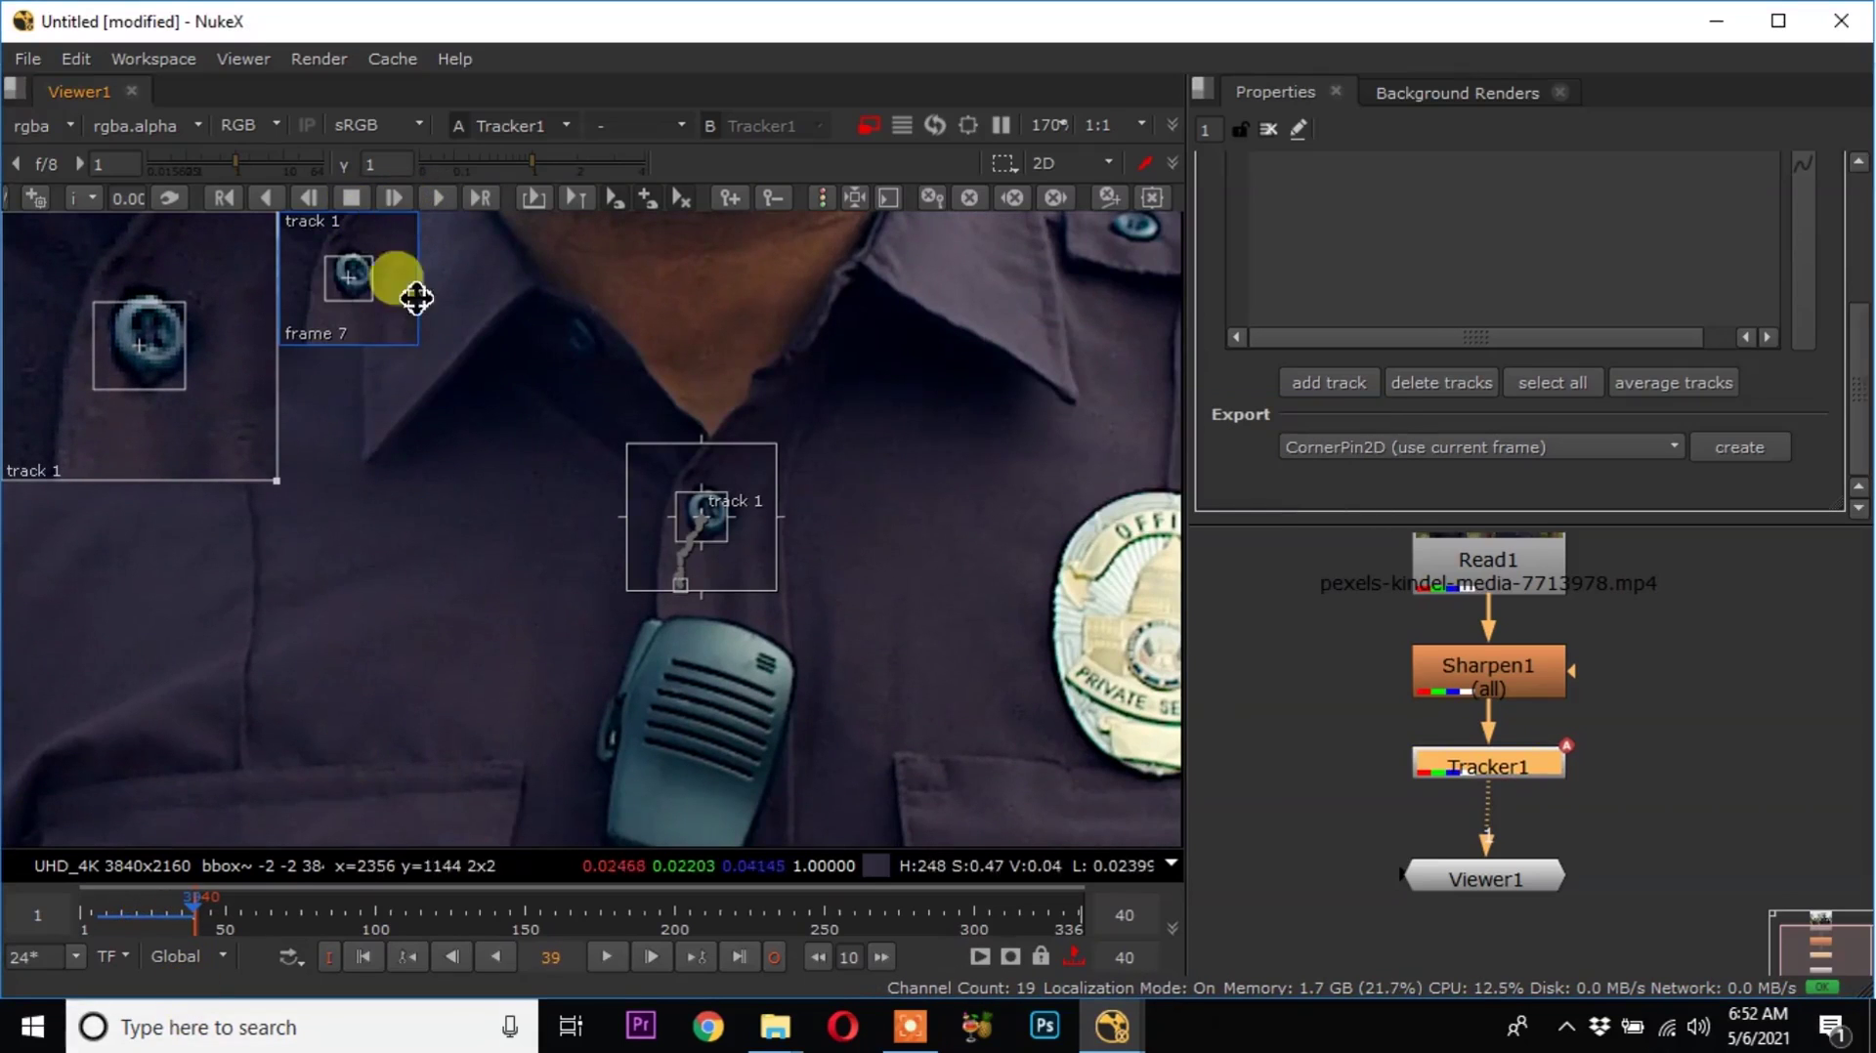
pyautogui.click(395, 198)
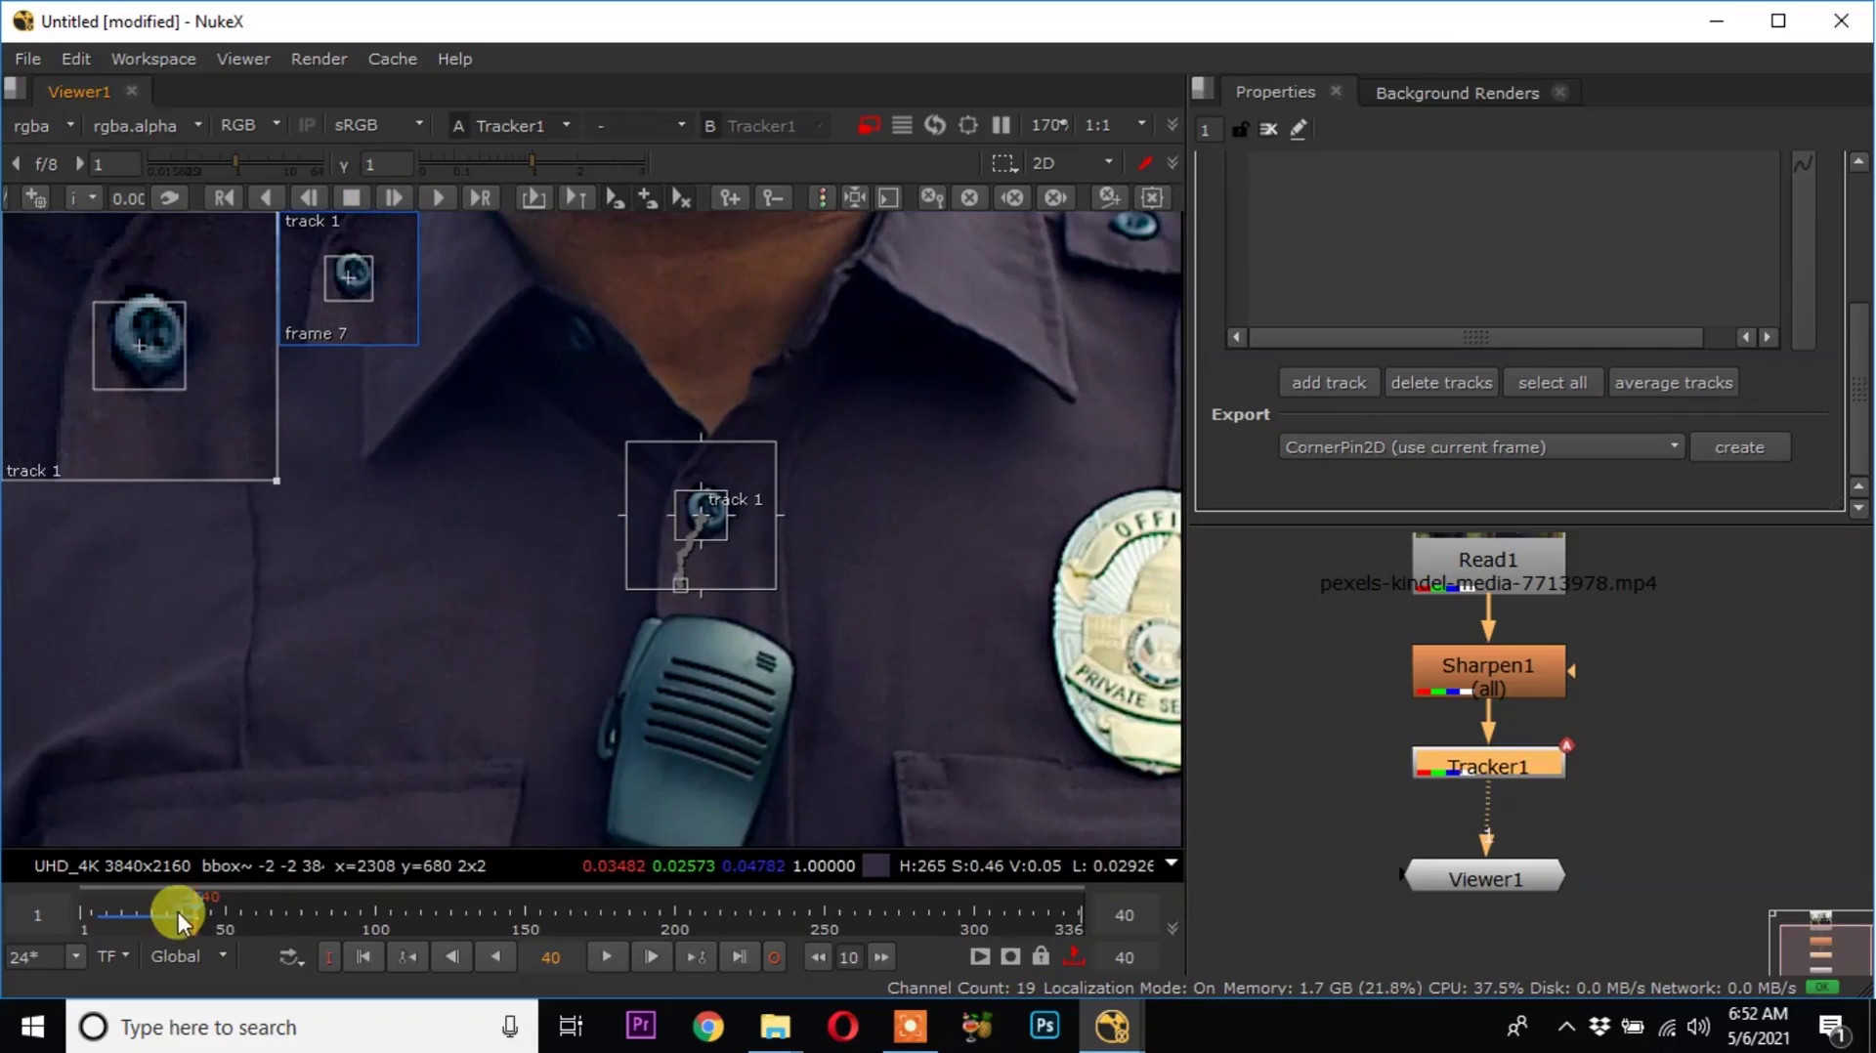
# Return to frame 7, track the shirt button backward to frame 1, and inspect its motion path up close.
pyautogui.click(114, 914)
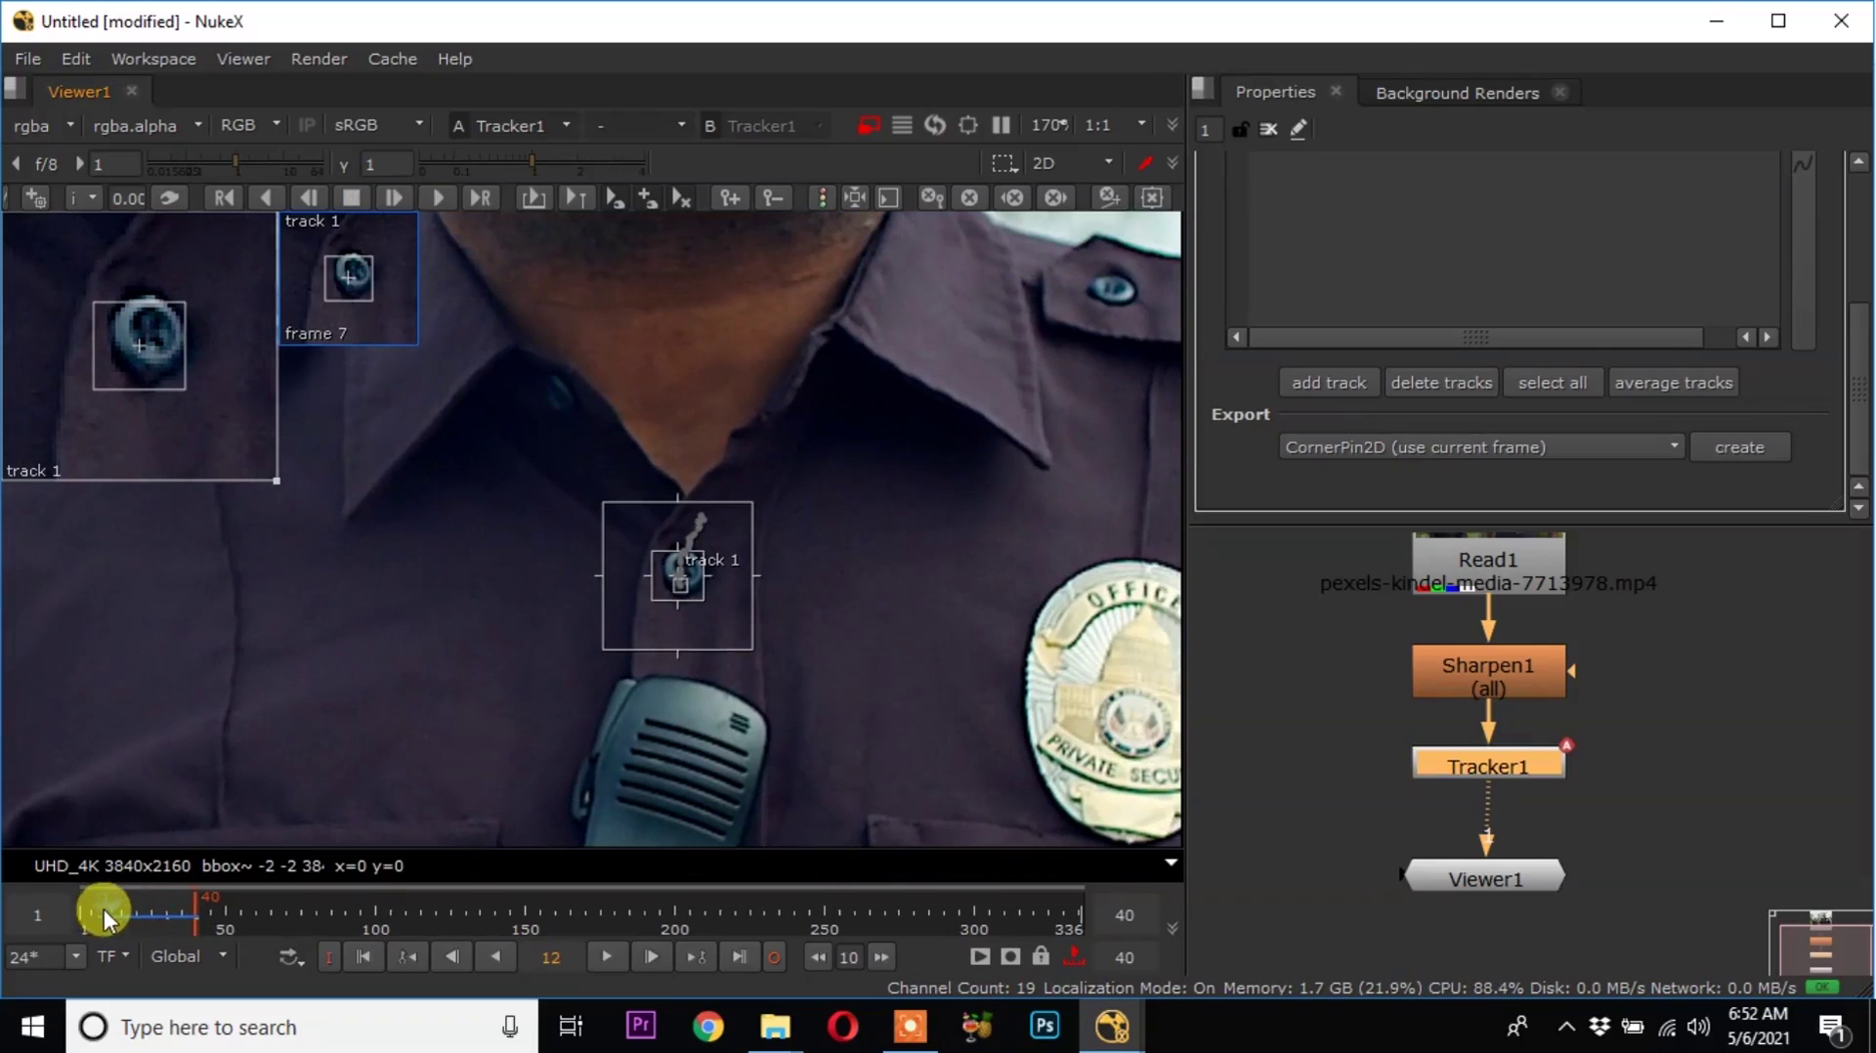
pyautogui.click(108, 905)
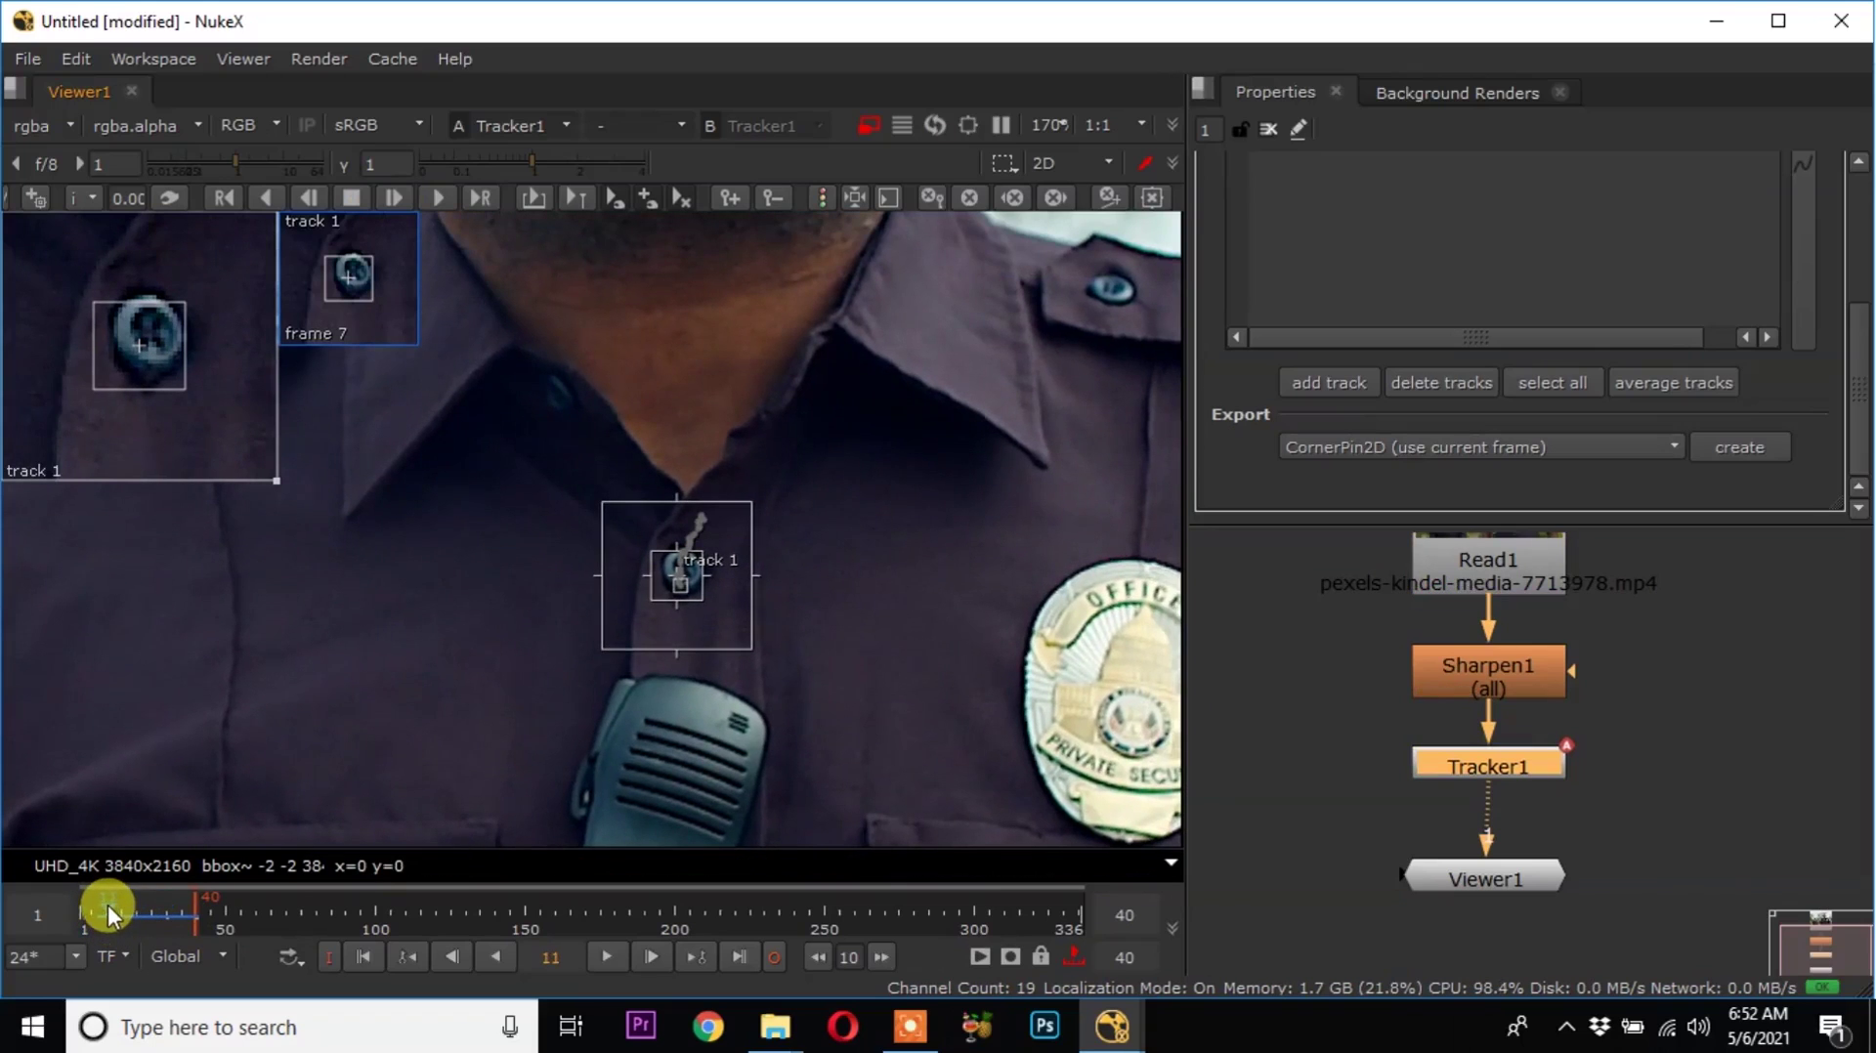
pyautogui.moveTo(95, 914); pyautogui.dragTo(94, 909)
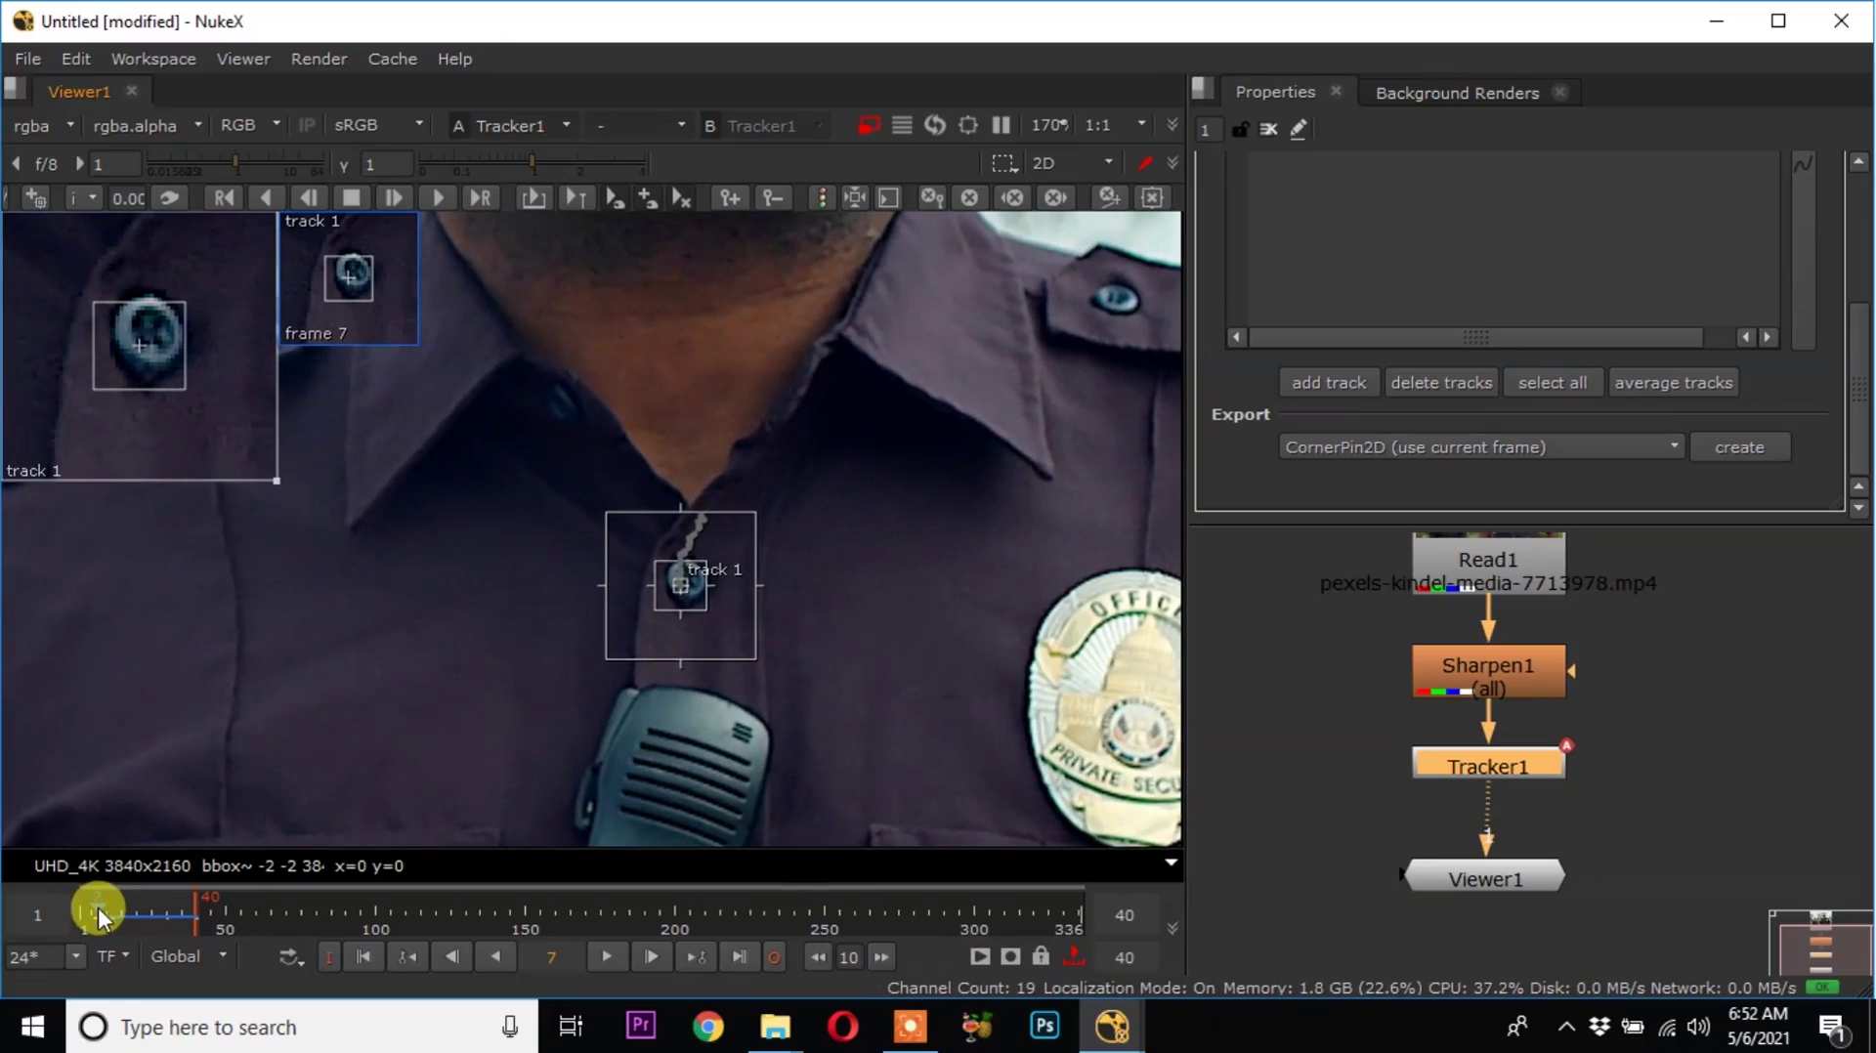
pyautogui.click(270, 200)
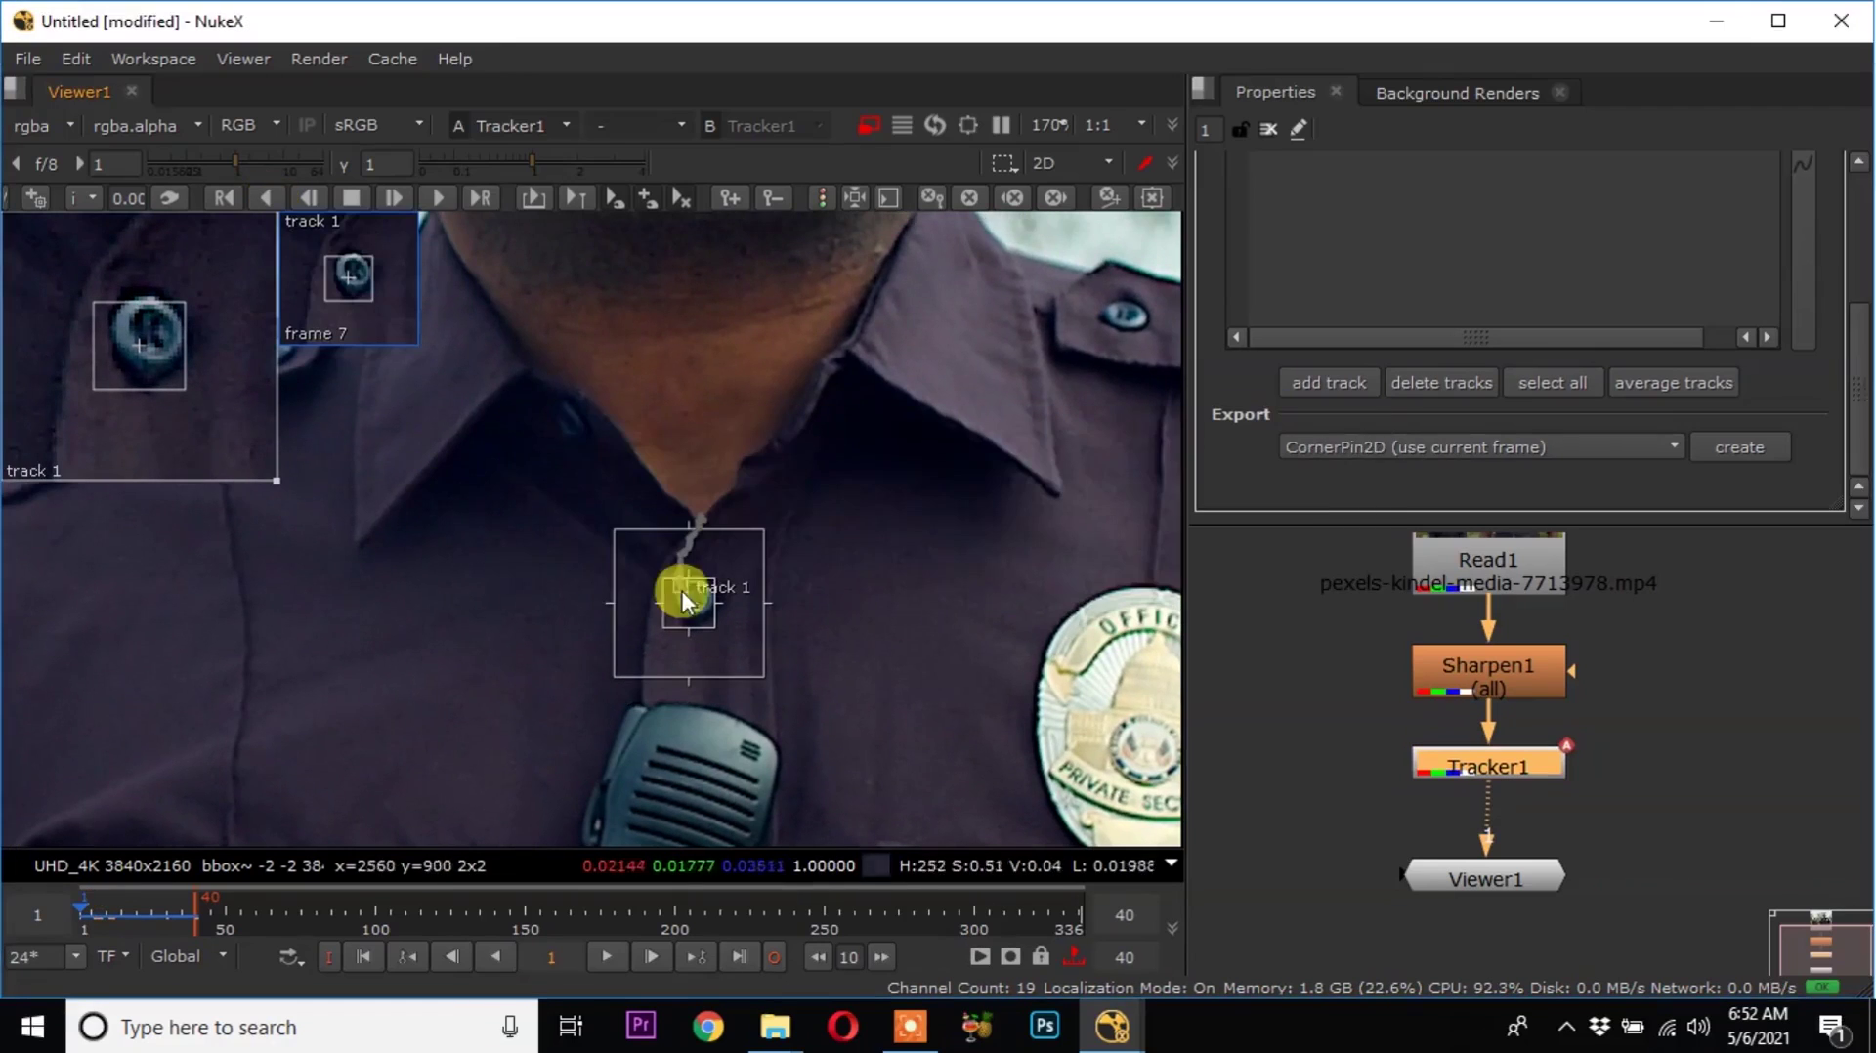
pyautogui.scroll(3, 701, 600)
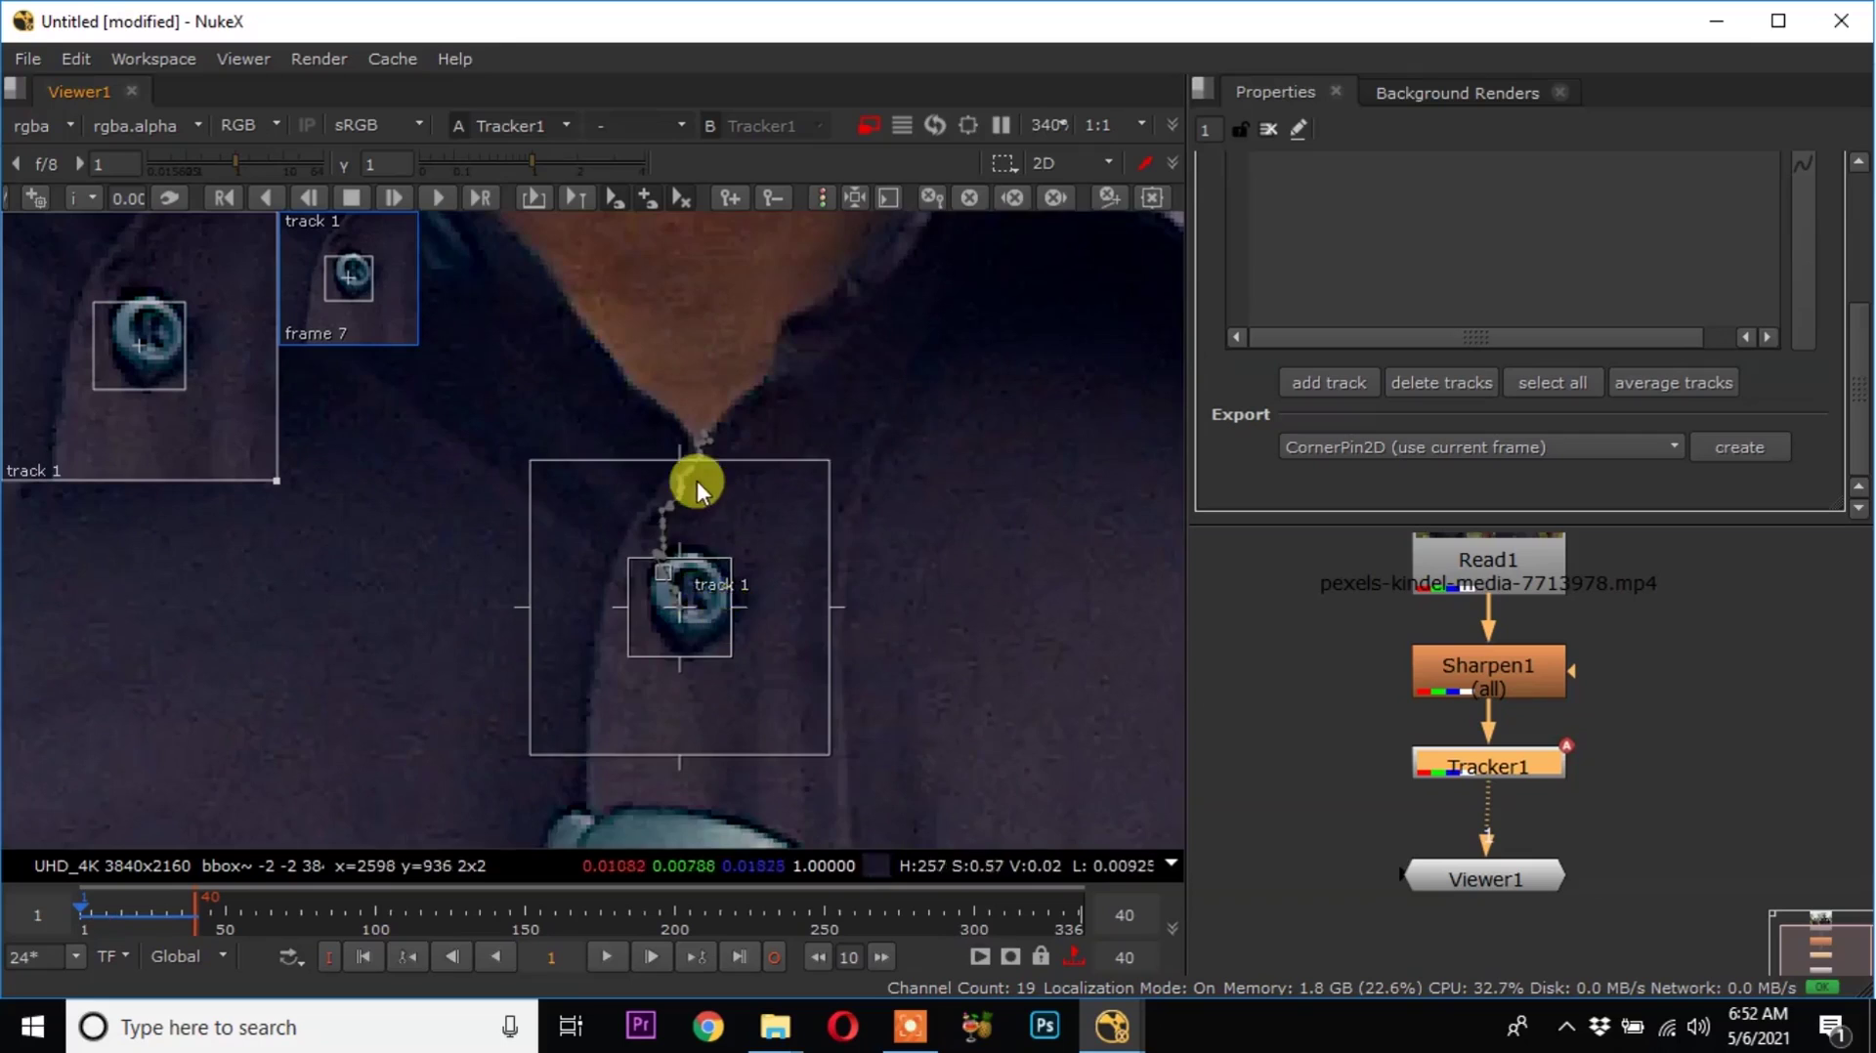
pyautogui.scroll(-2, 700, 486)
pyautogui.scroll(3, 688, 513)
pyautogui.scroll(3, 658, 461)
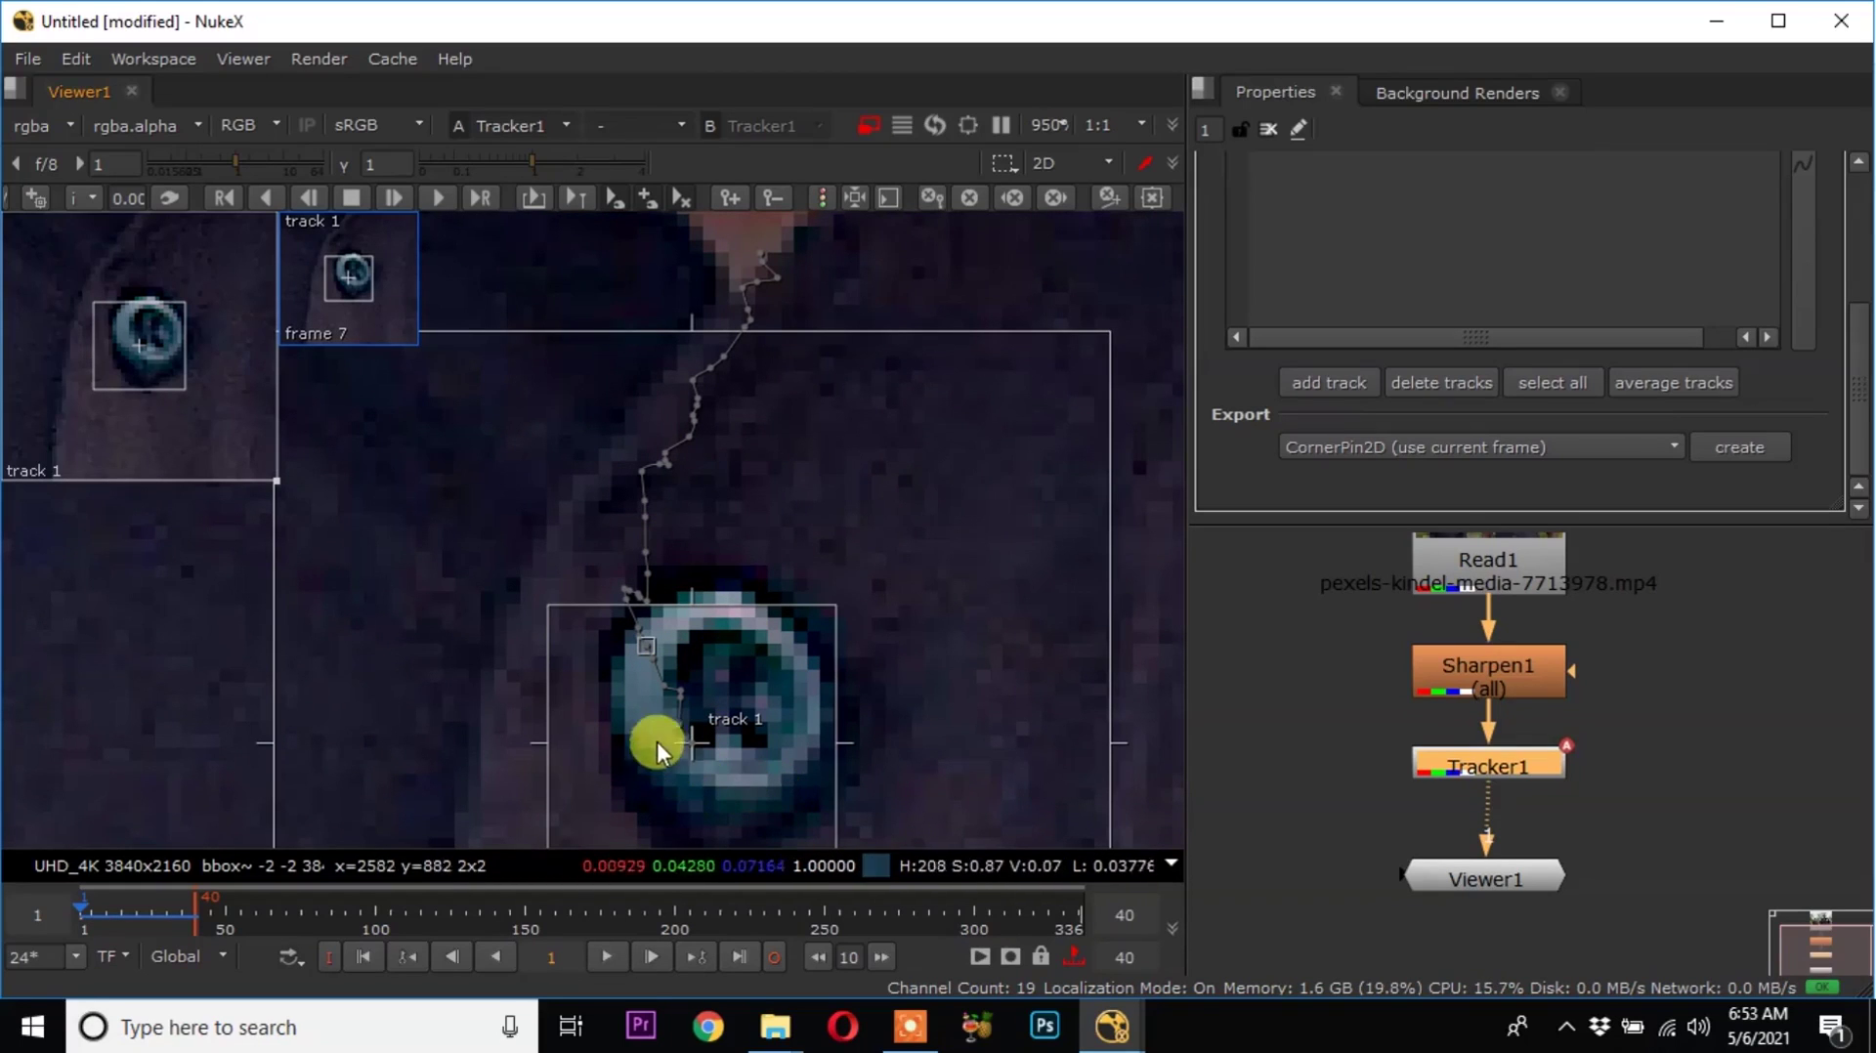
pyautogui.scroll(-5, 617, 640)
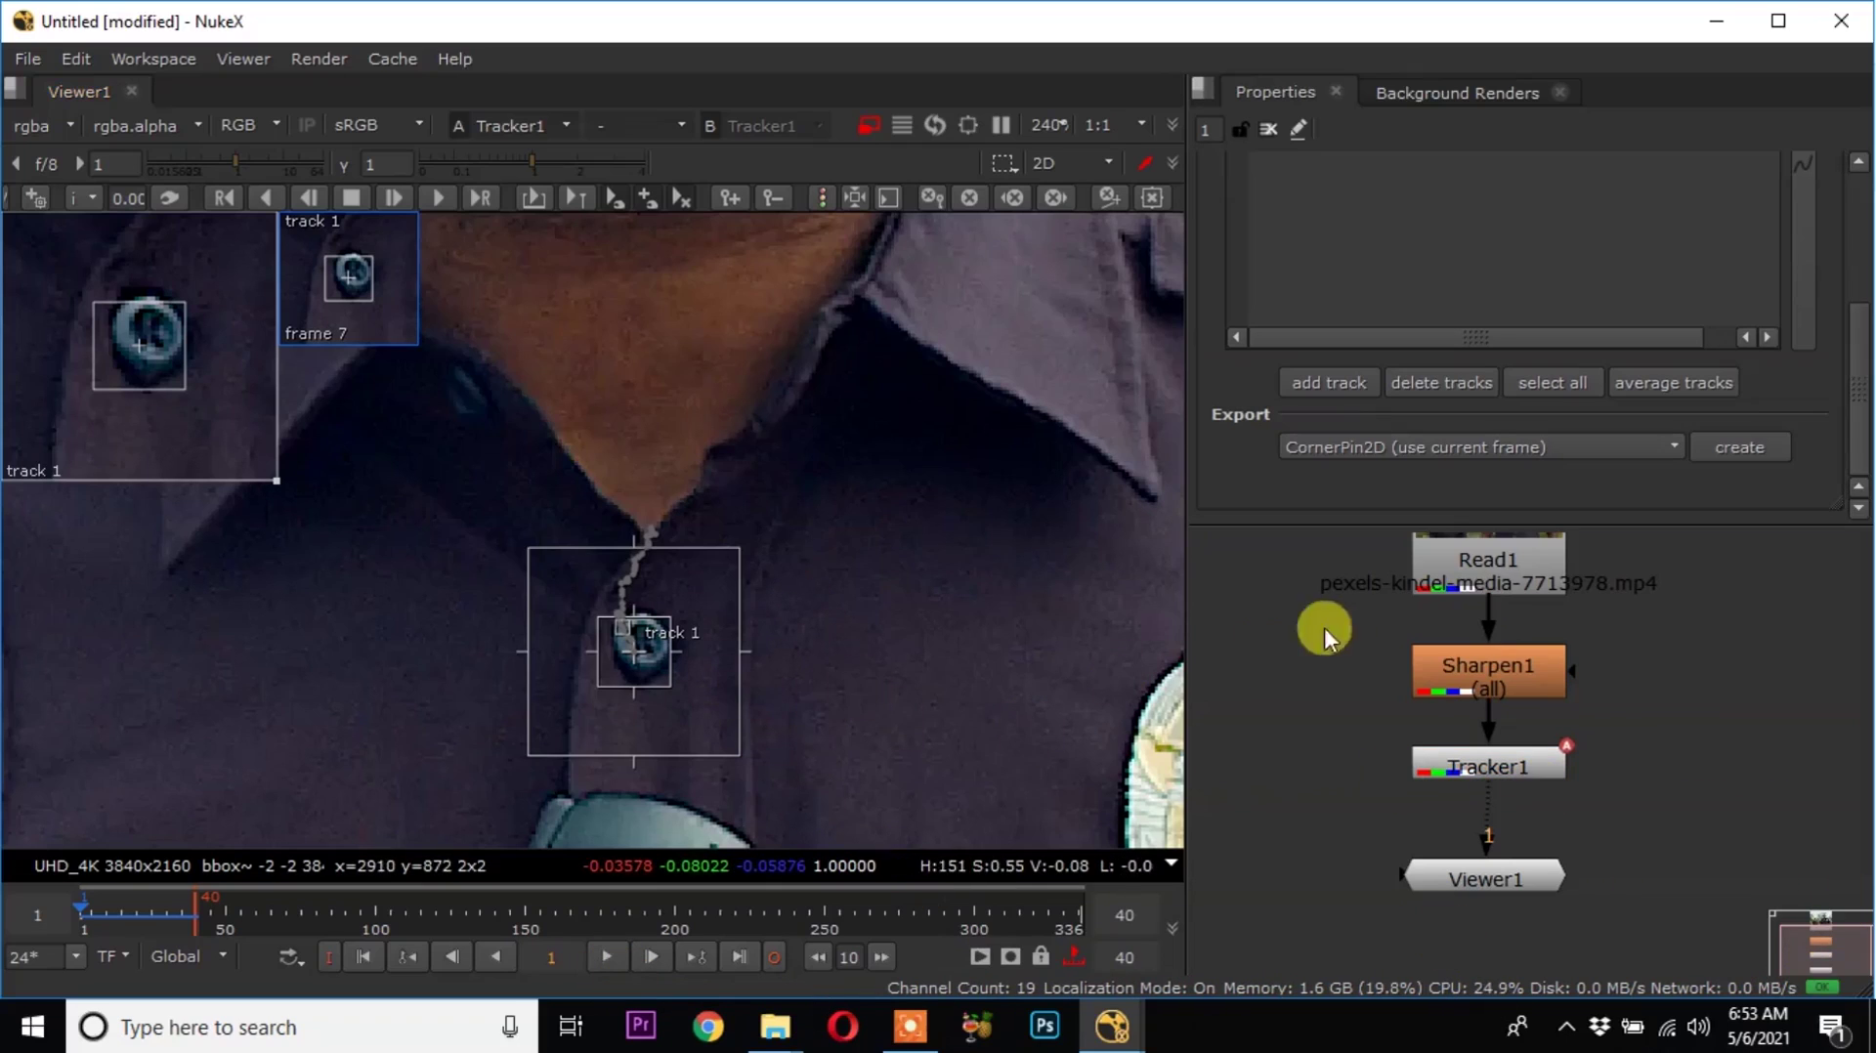
# Add a second track at frame 1 and place it on the tip of the shirt collar above the officer's badge.
pyautogui.click(1328, 383)
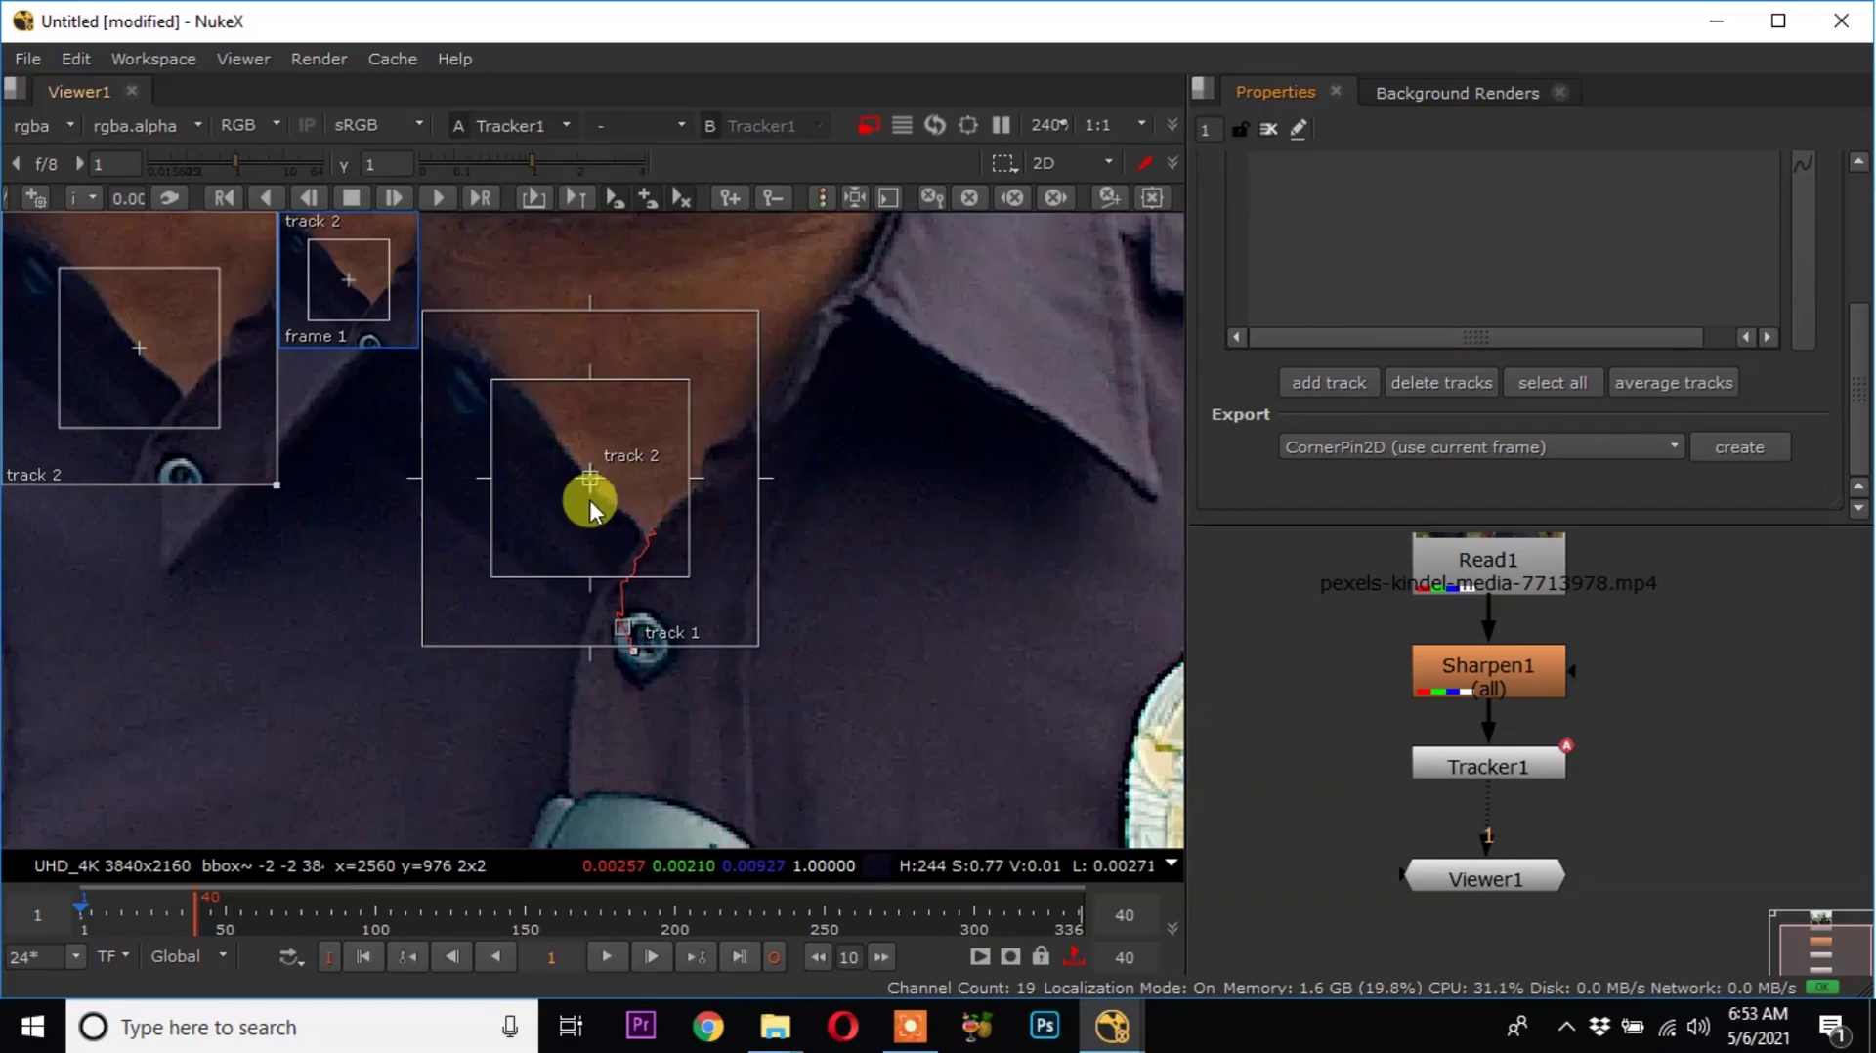
pyautogui.scroll(3, 590, 500)
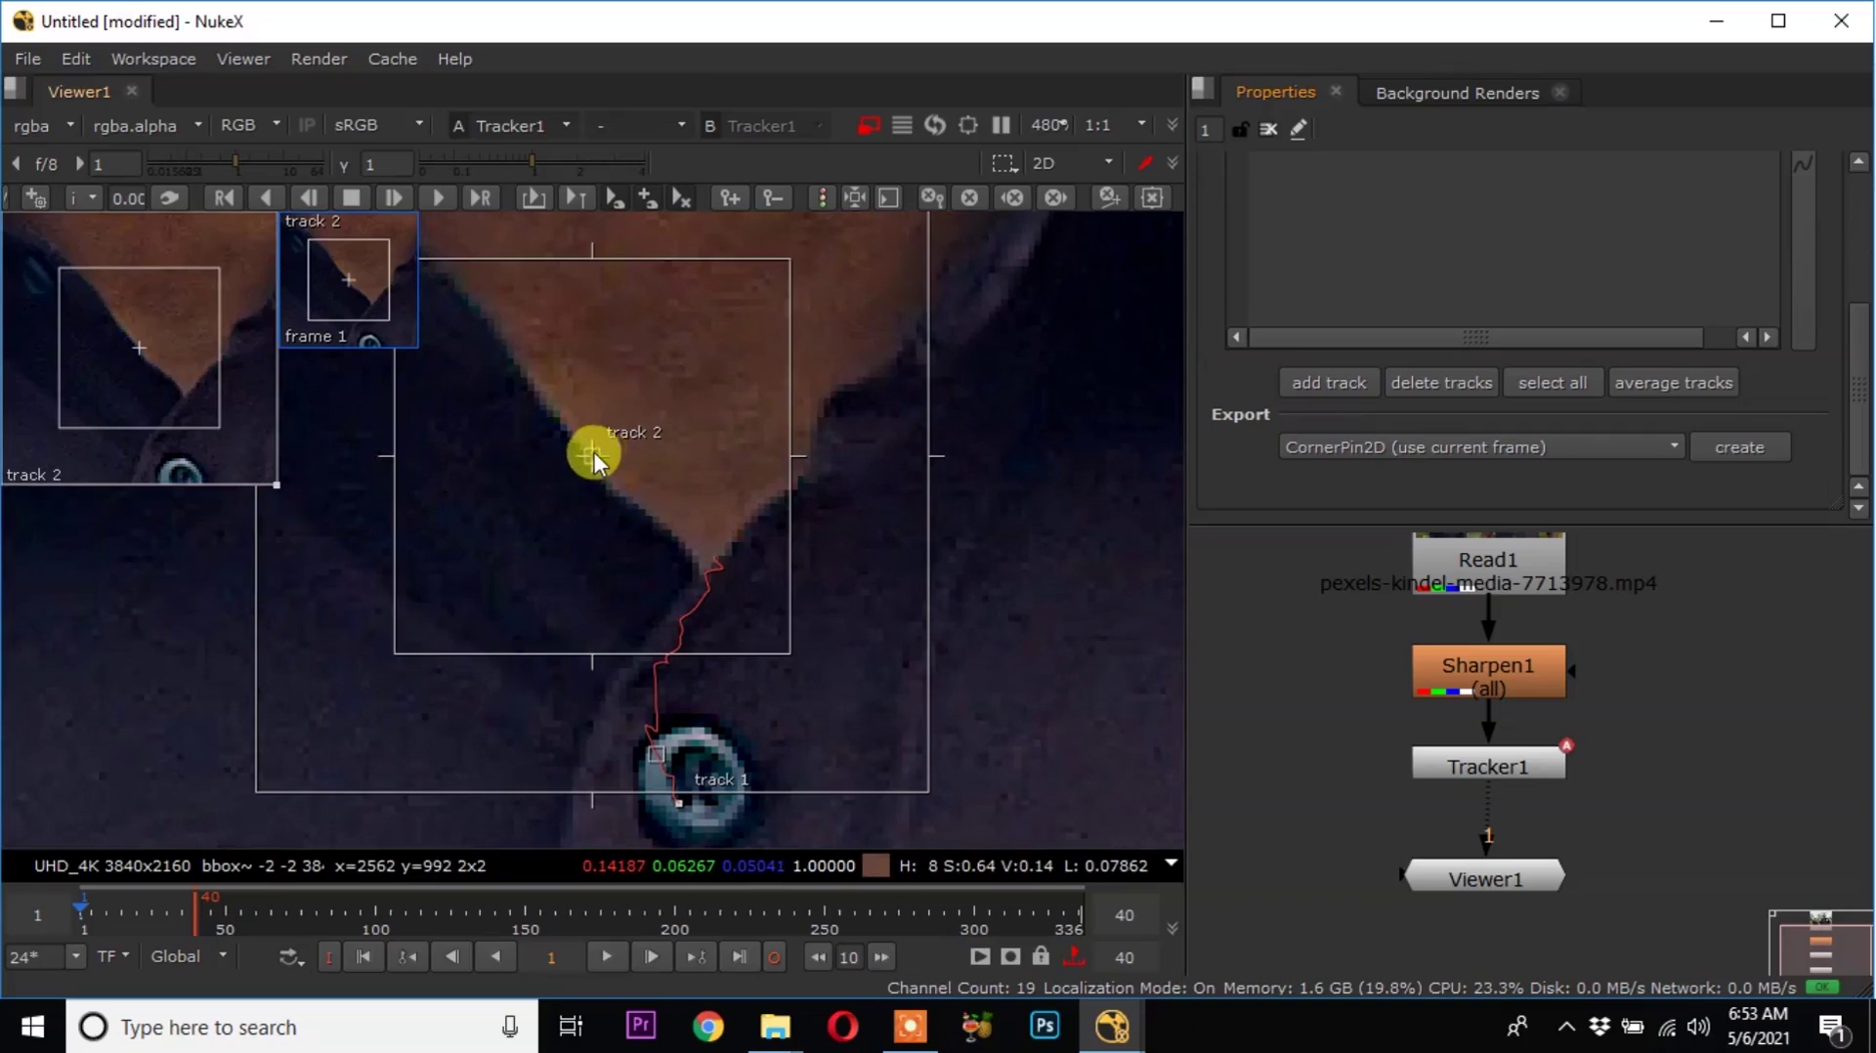
pyautogui.scroll(-2, 590, 455)
pyautogui.scroll(-2, 606, 495)
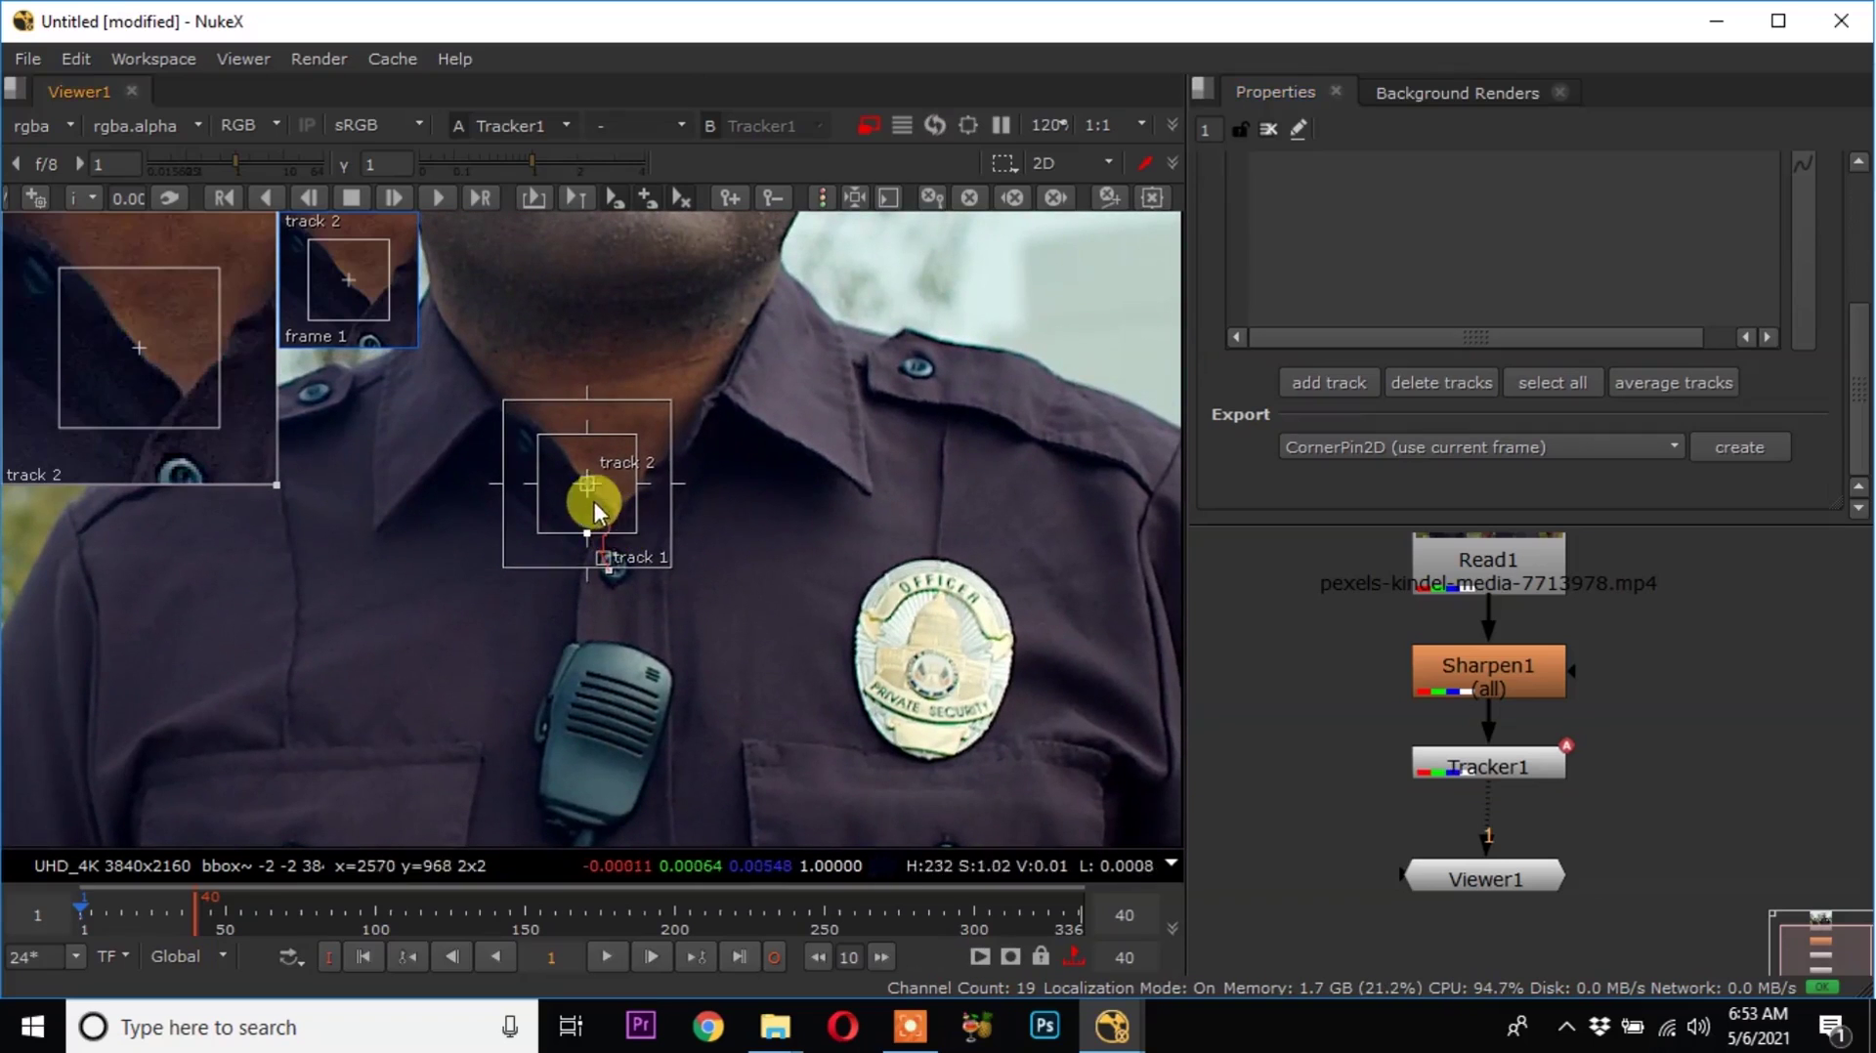
pyautogui.moveTo(595, 480); pyautogui.dragTo(888, 526)
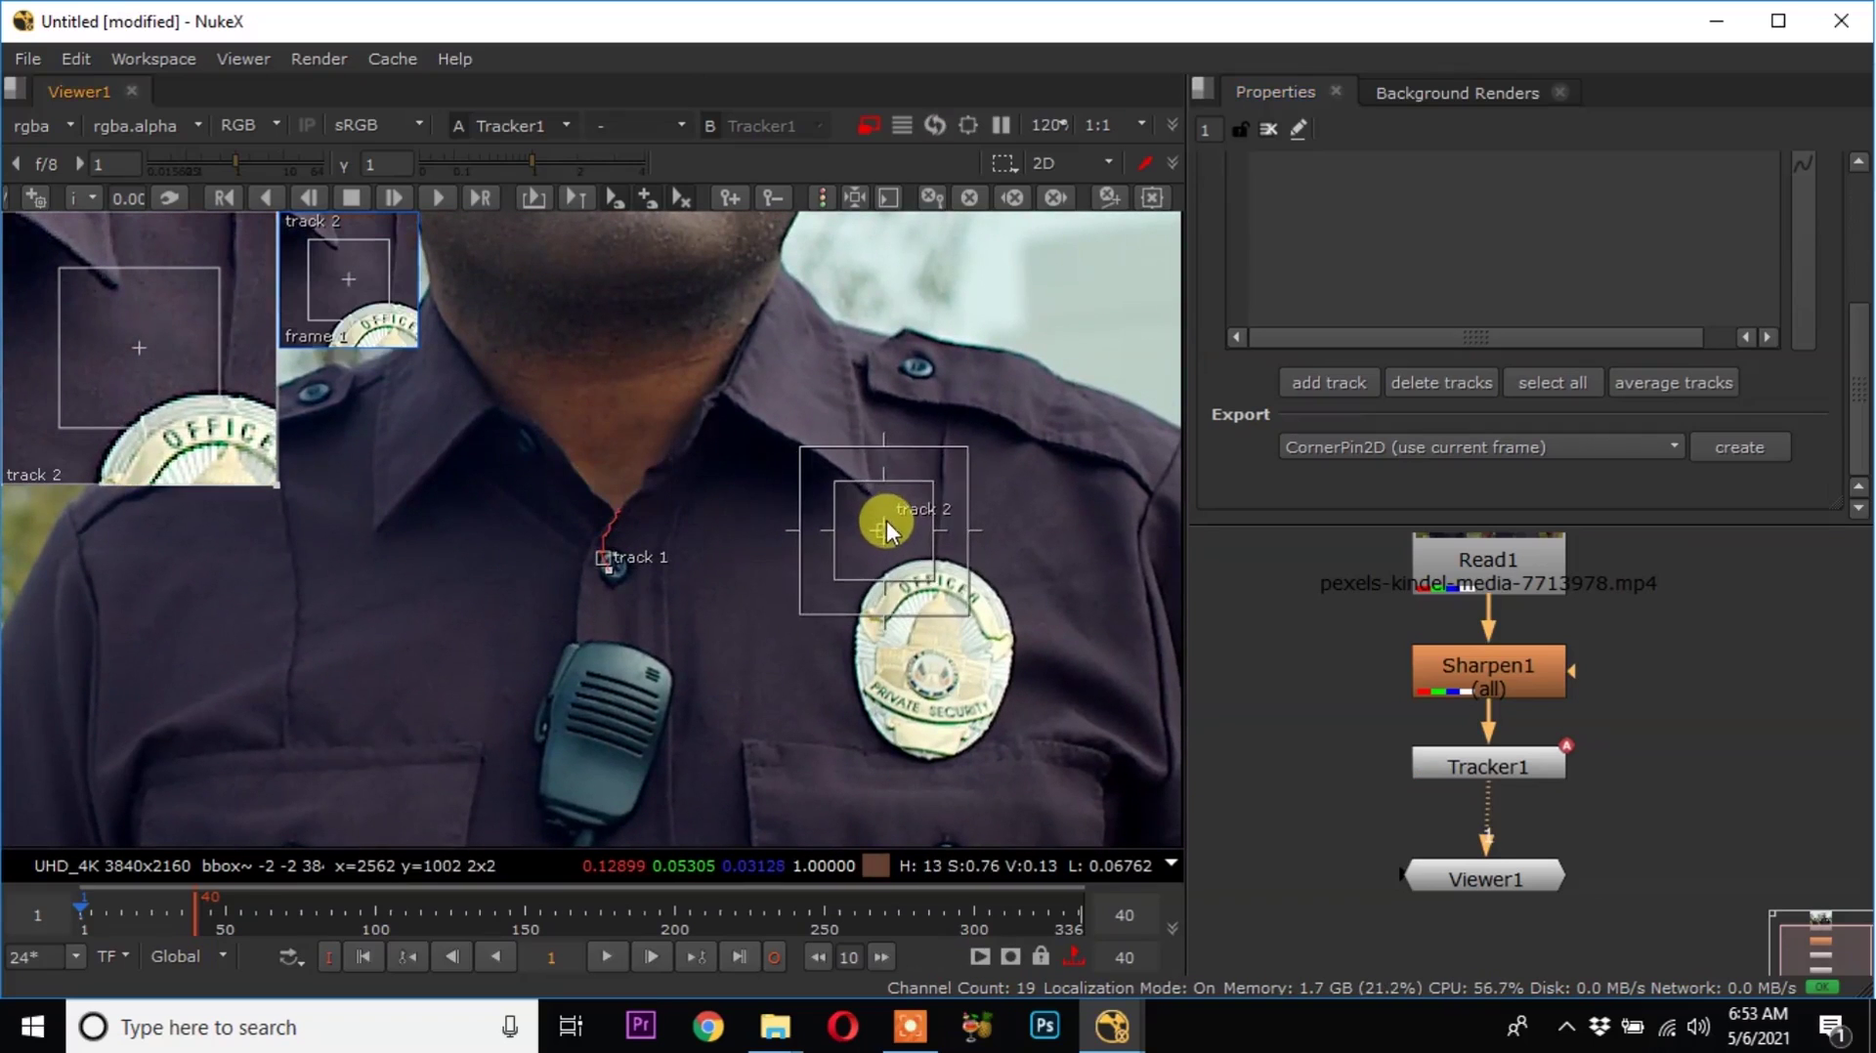
pyautogui.scroll(5, 887, 520)
pyautogui.moveTo(877, 586); pyautogui.dragTo(813, 402)
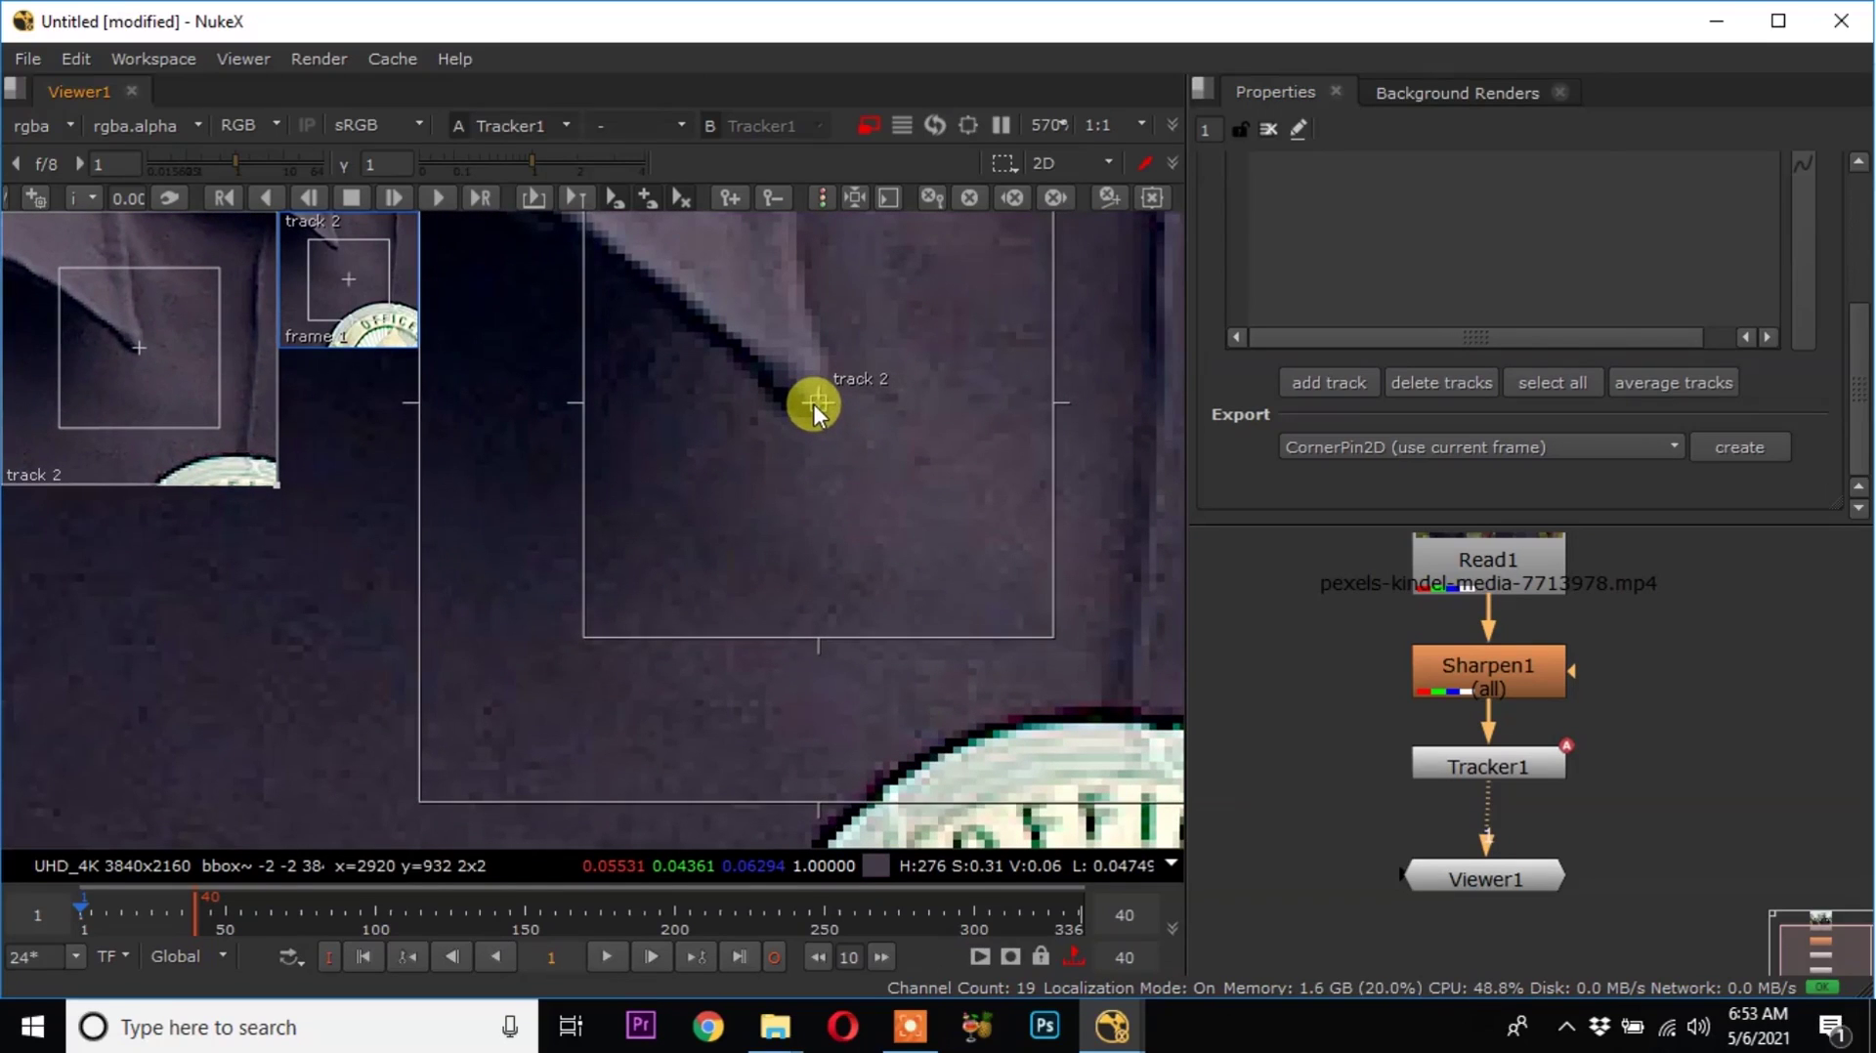
# Shrink track 2's search and pattern boxes closely around the collar tip and track it forward from frame 1 to 40.
pyautogui.scroll(-3, 830, 496)
pyautogui.moveTo(912, 555); pyautogui.dragTo(840, 477)
pyautogui.moveTo(916, 551); pyautogui.dragTo(863, 500)
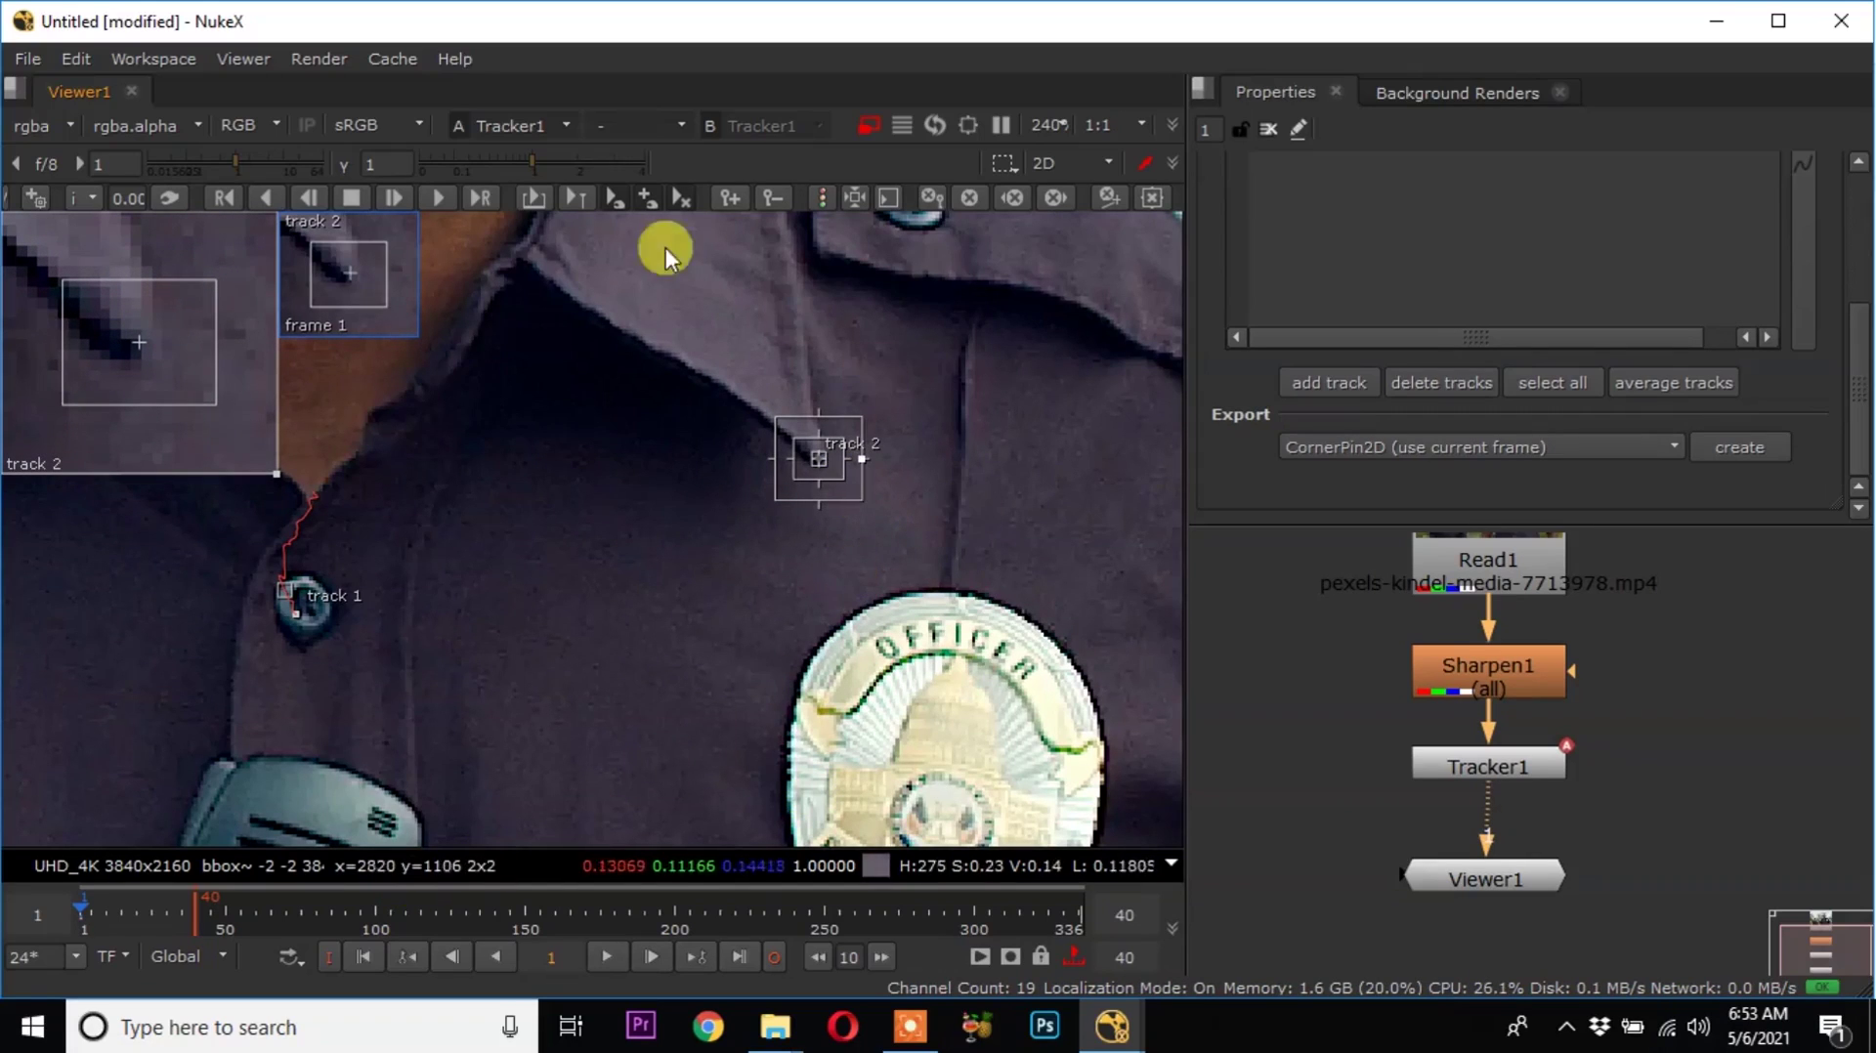
pyautogui.click(392, 191)
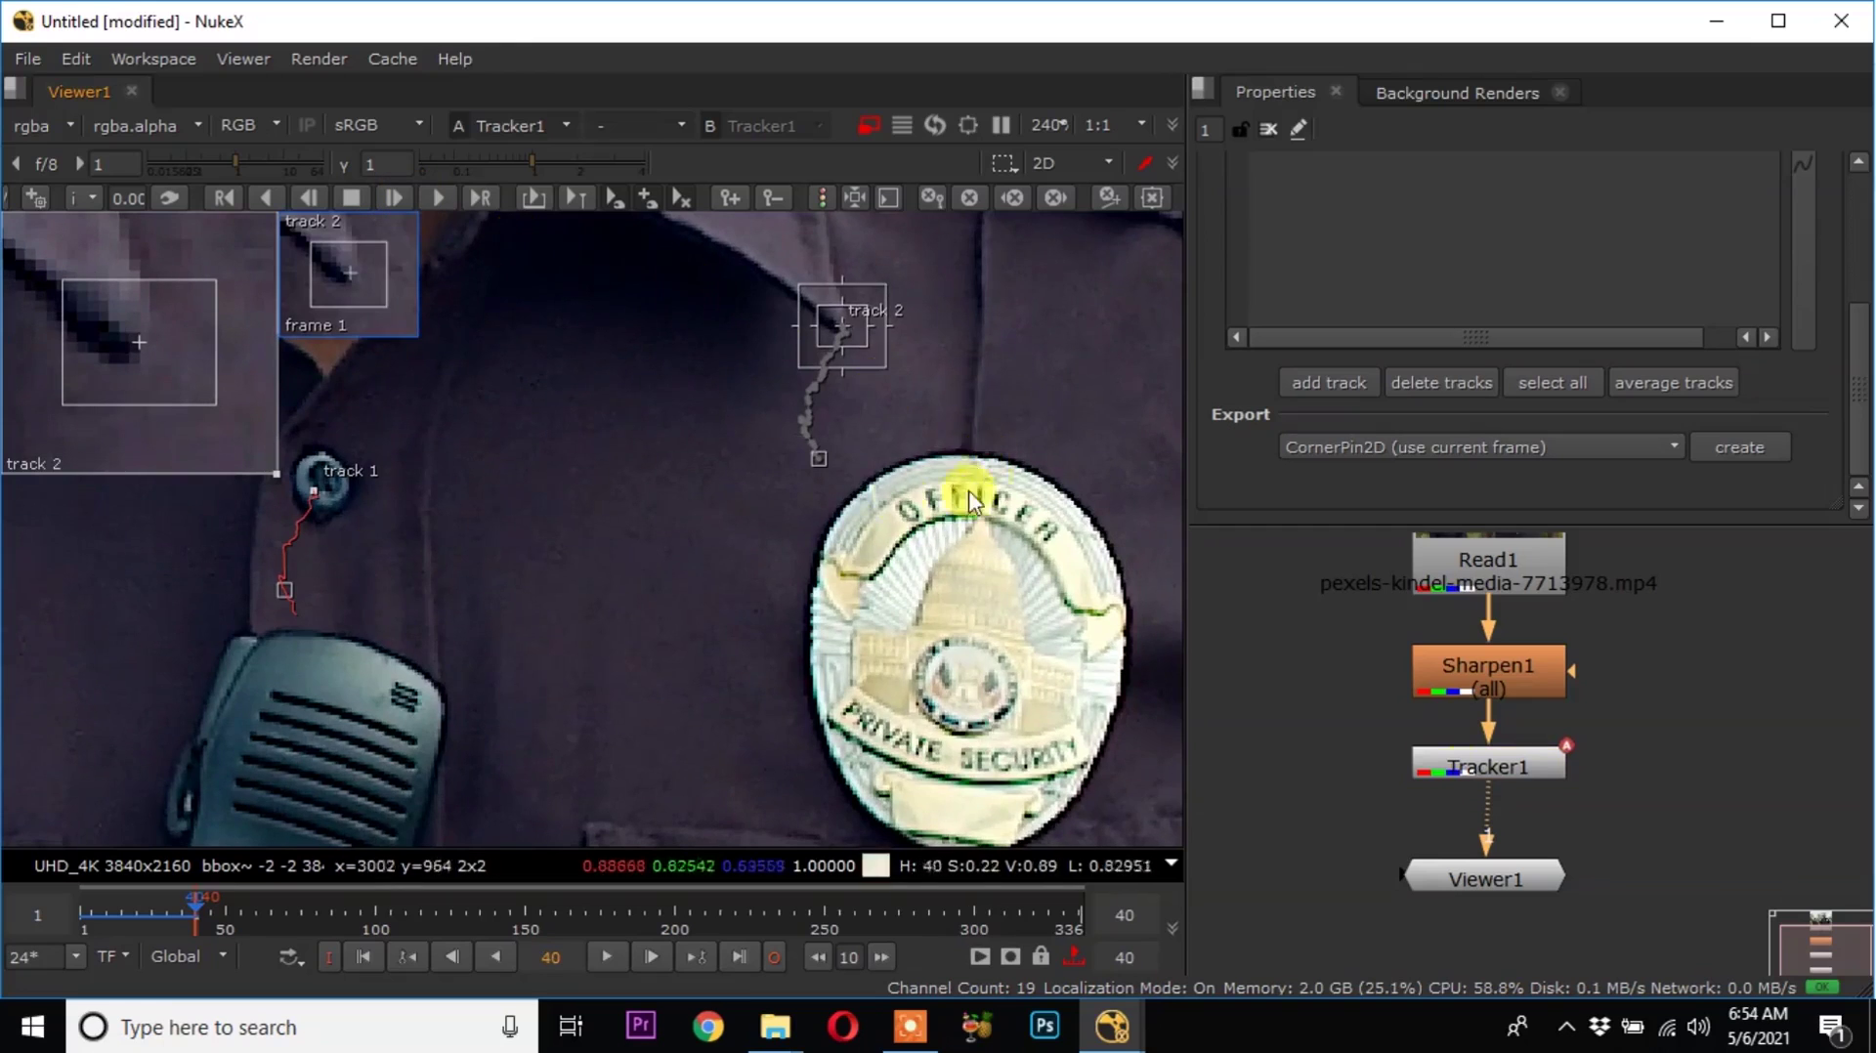
pyautogui.scroll(-5, 863, 483)
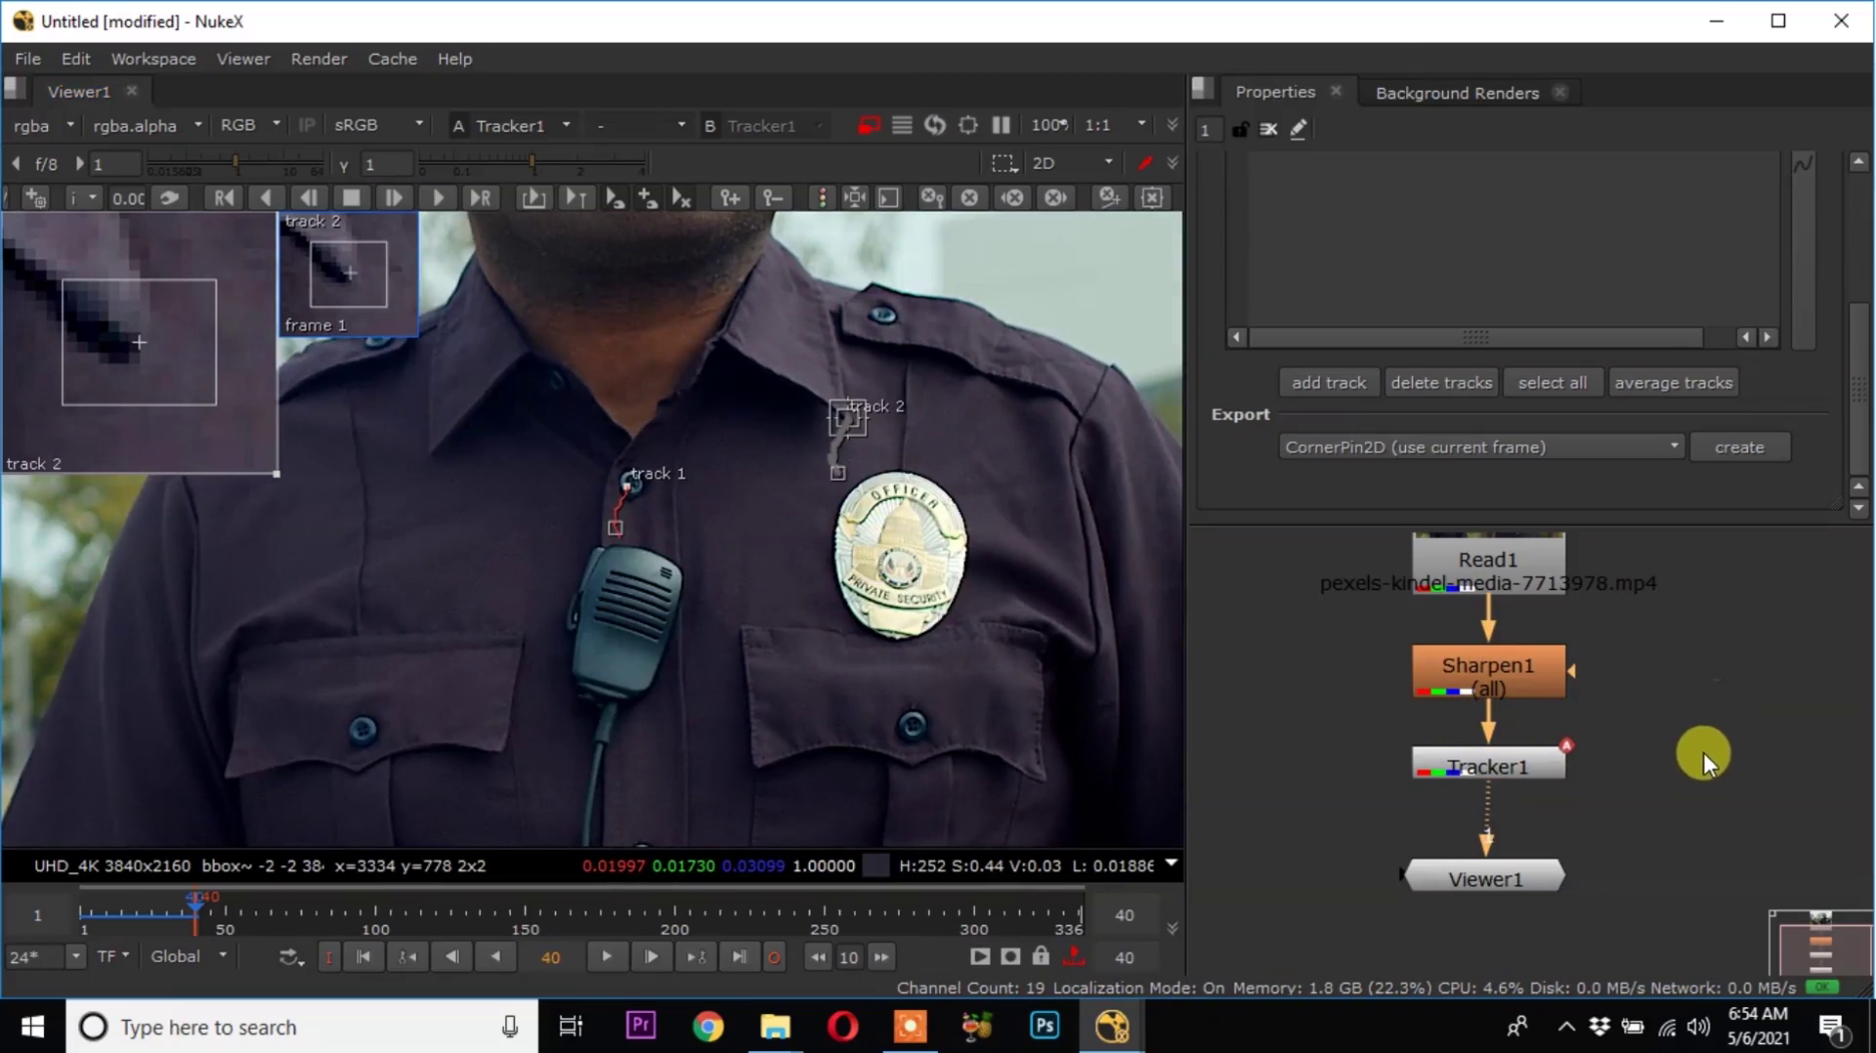
# Add an unconnected Roto node and place it beside the Sharpen node in the node graph.
pyautogui.press('o')
pyautogui.moveTo(1703, 729); pyautogui.dragTo(1287, 716)
pyautogui.moveTo(1410, 811); pyautogui.dragTo(1631, 844, button='middle')
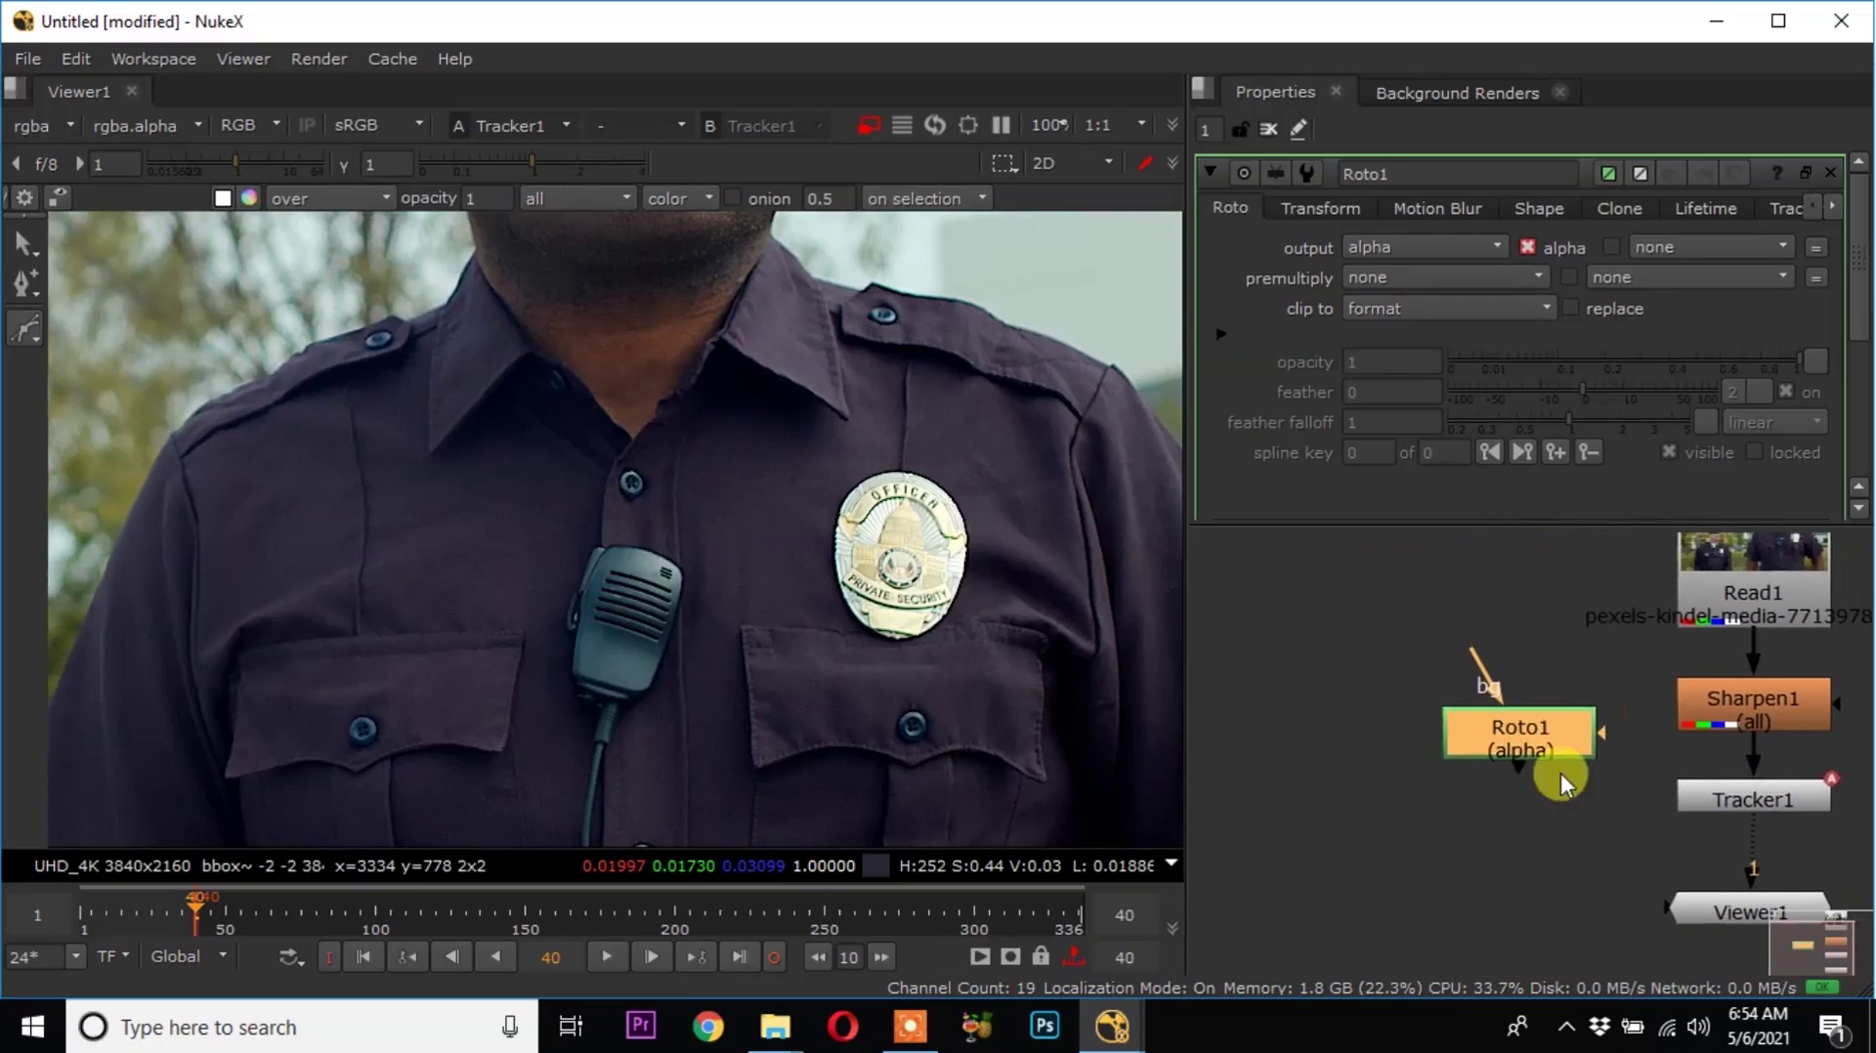
pyautogui.scroll(-4, 1387, 729)
pyautogui.moveTo(1476, 748); pyautogui.dragTo(1435, 713)
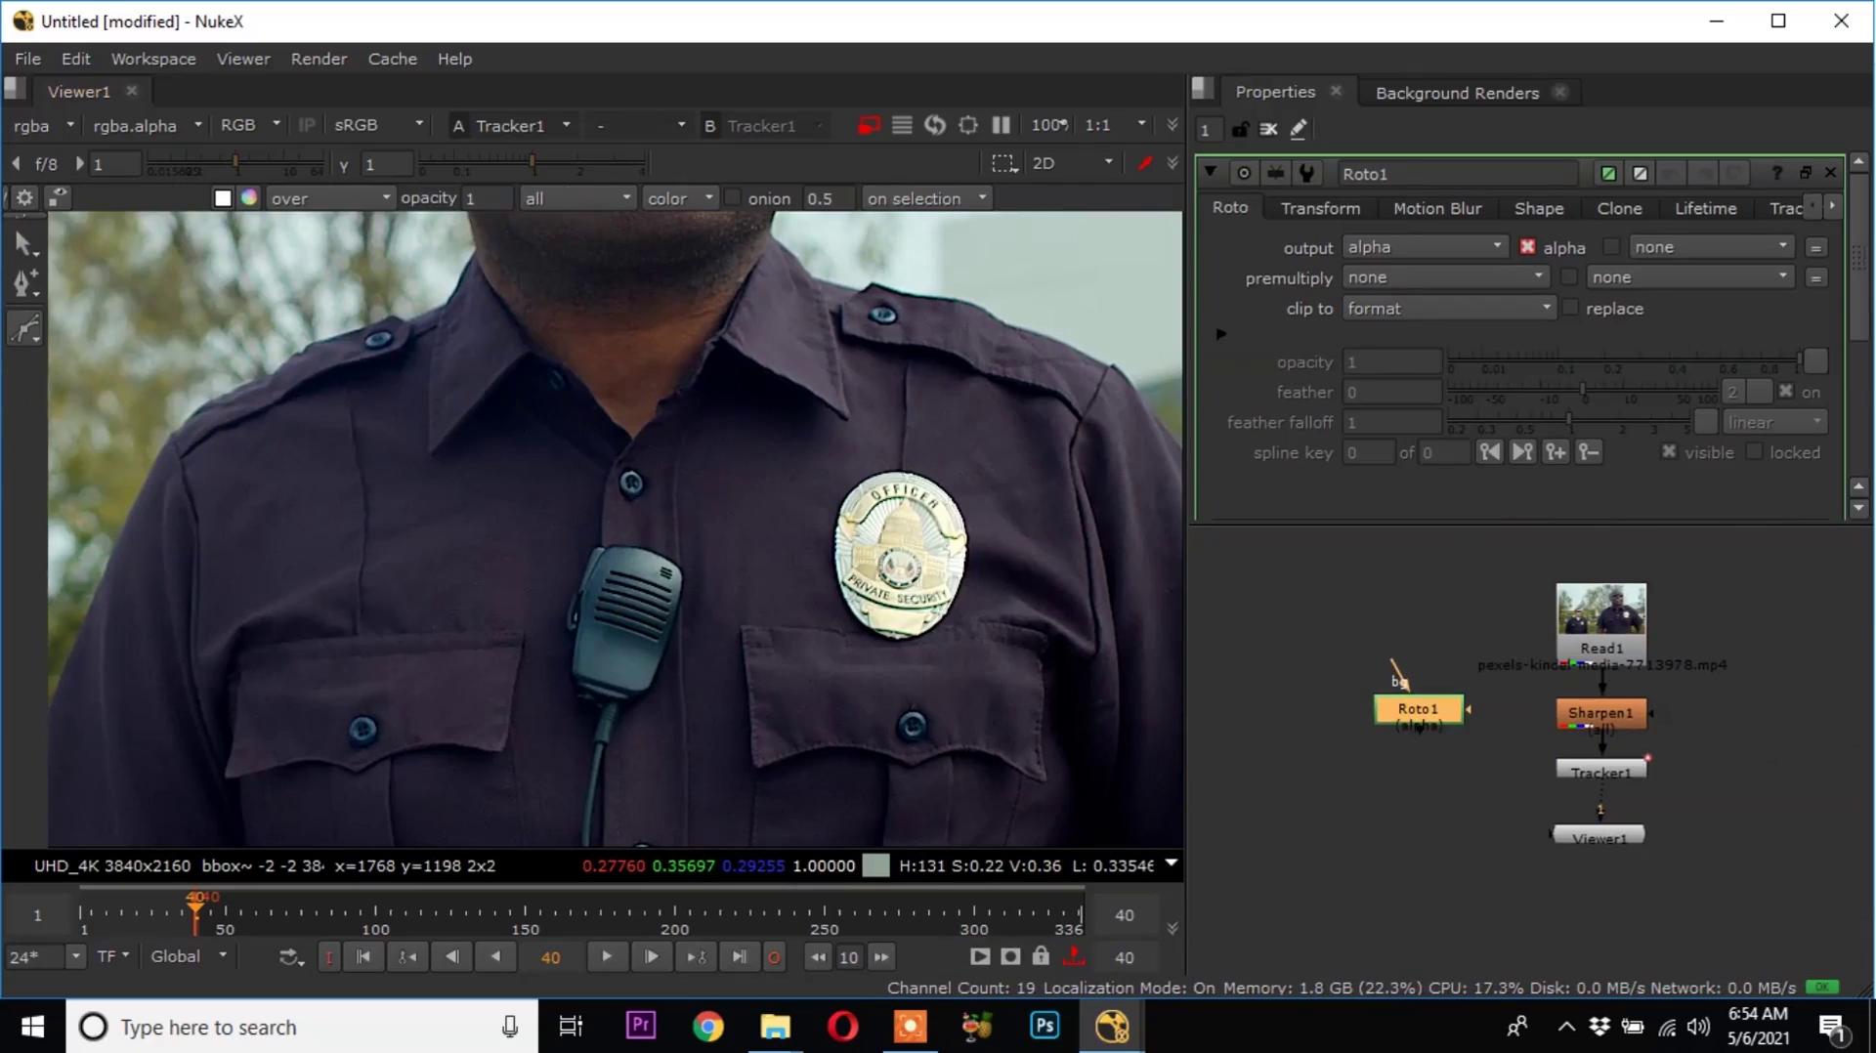
# Draw a closed six-point Bezier shape around the shirt button above the radio at frame 40.
pyautogui.click(32, 324)
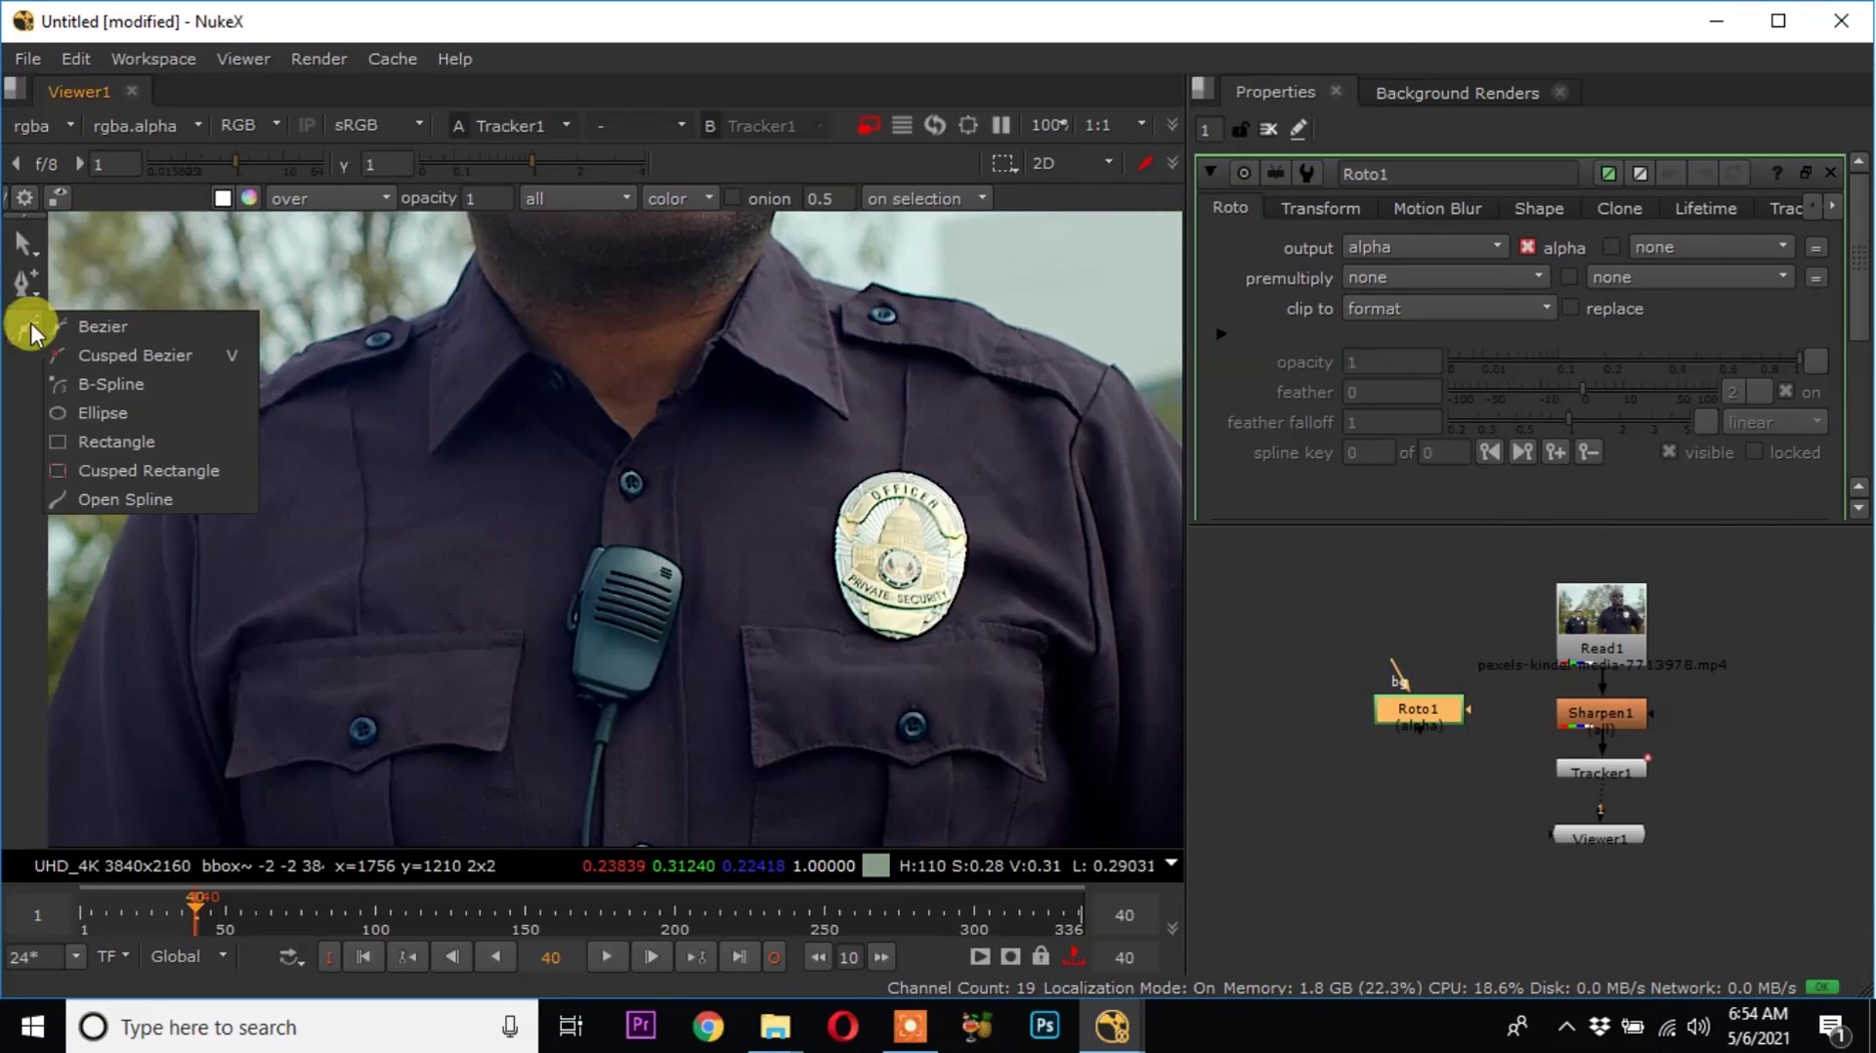
pyautogui.click(104, 328)
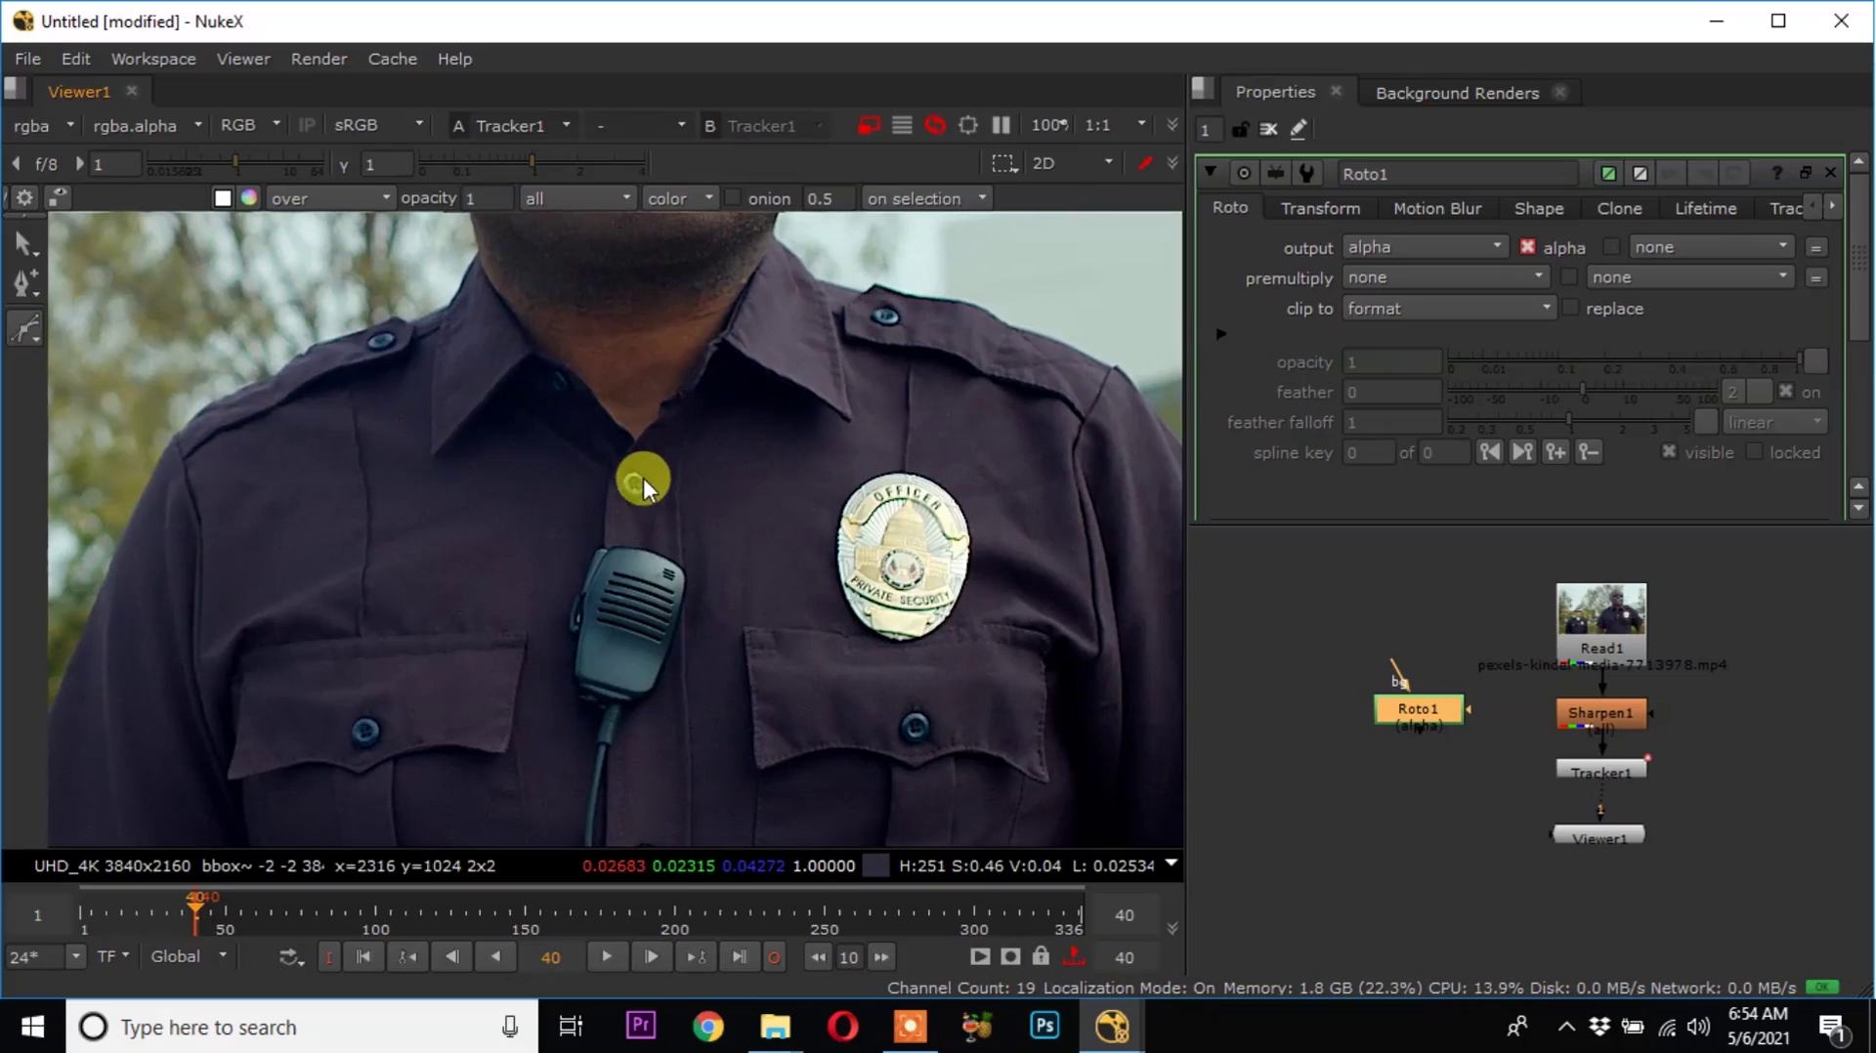
pyautogui.scroll(6, 635, 498)
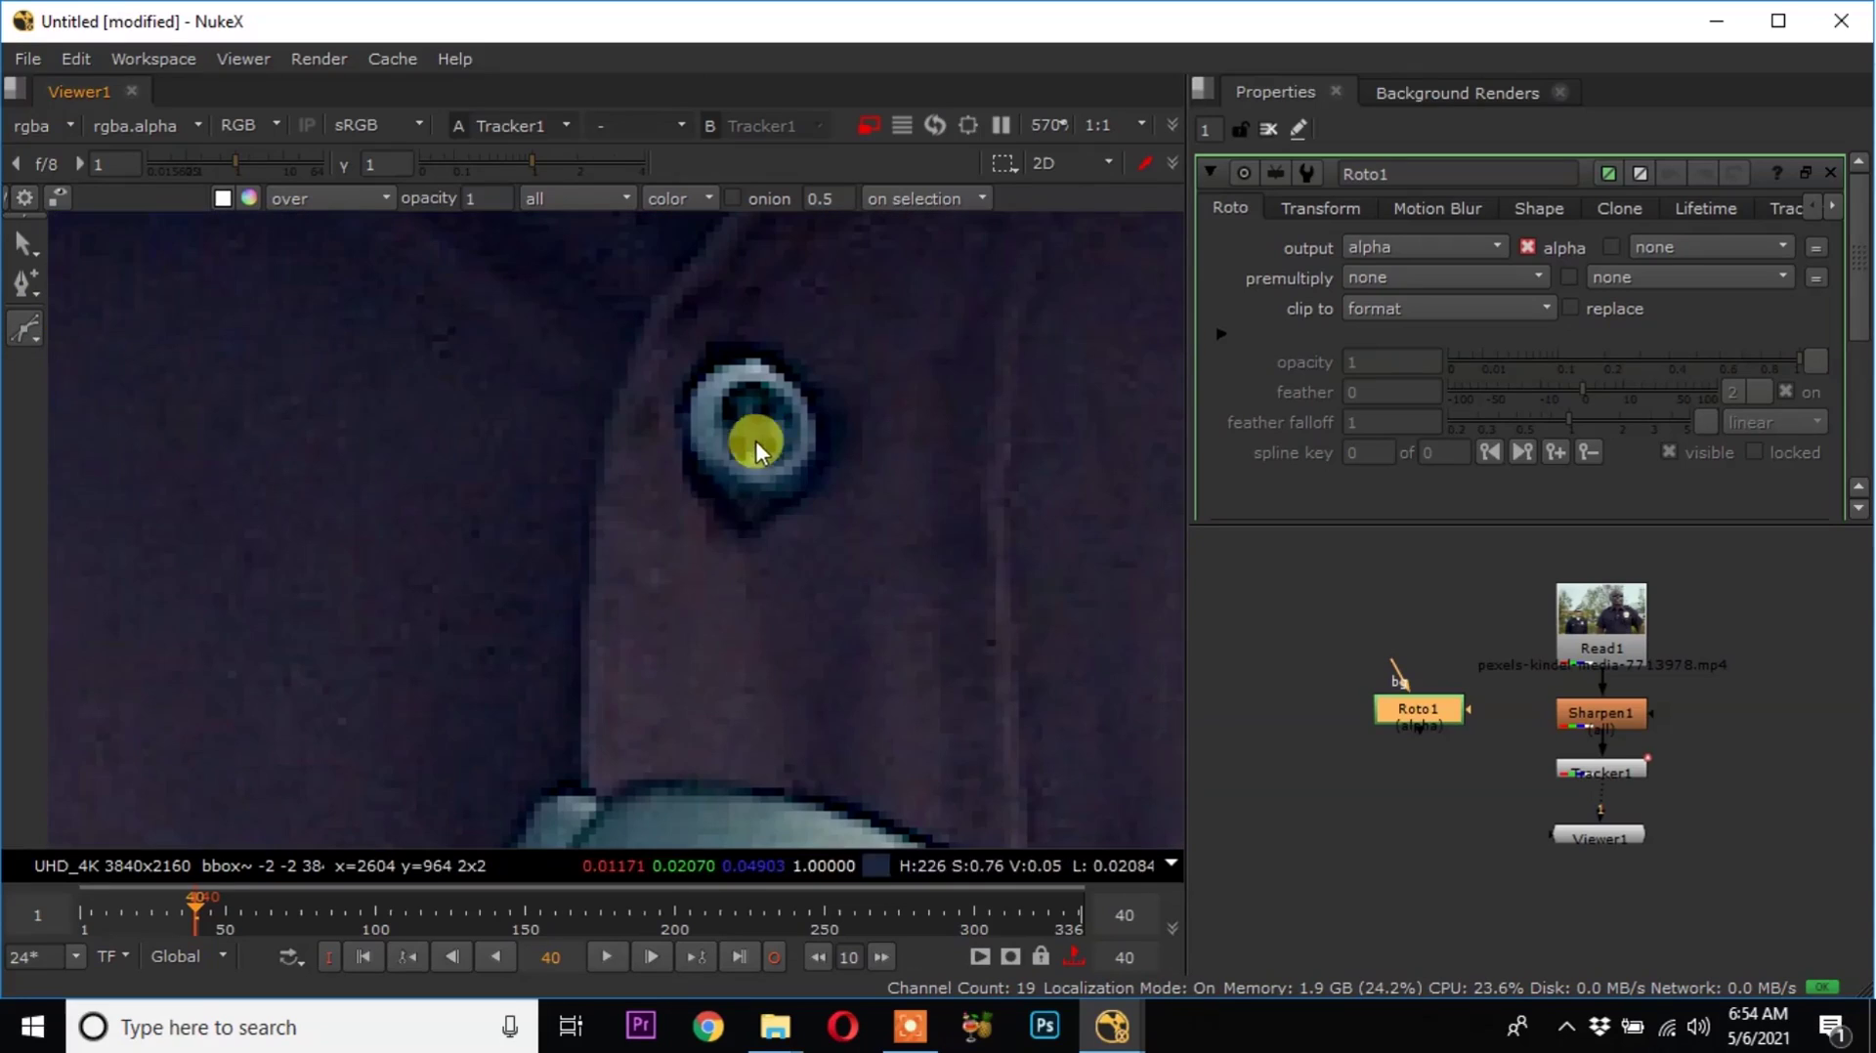
pyautogui.click(710, 499)
pyautogui.click(684, 408)
pyautogui.click(744, 347)
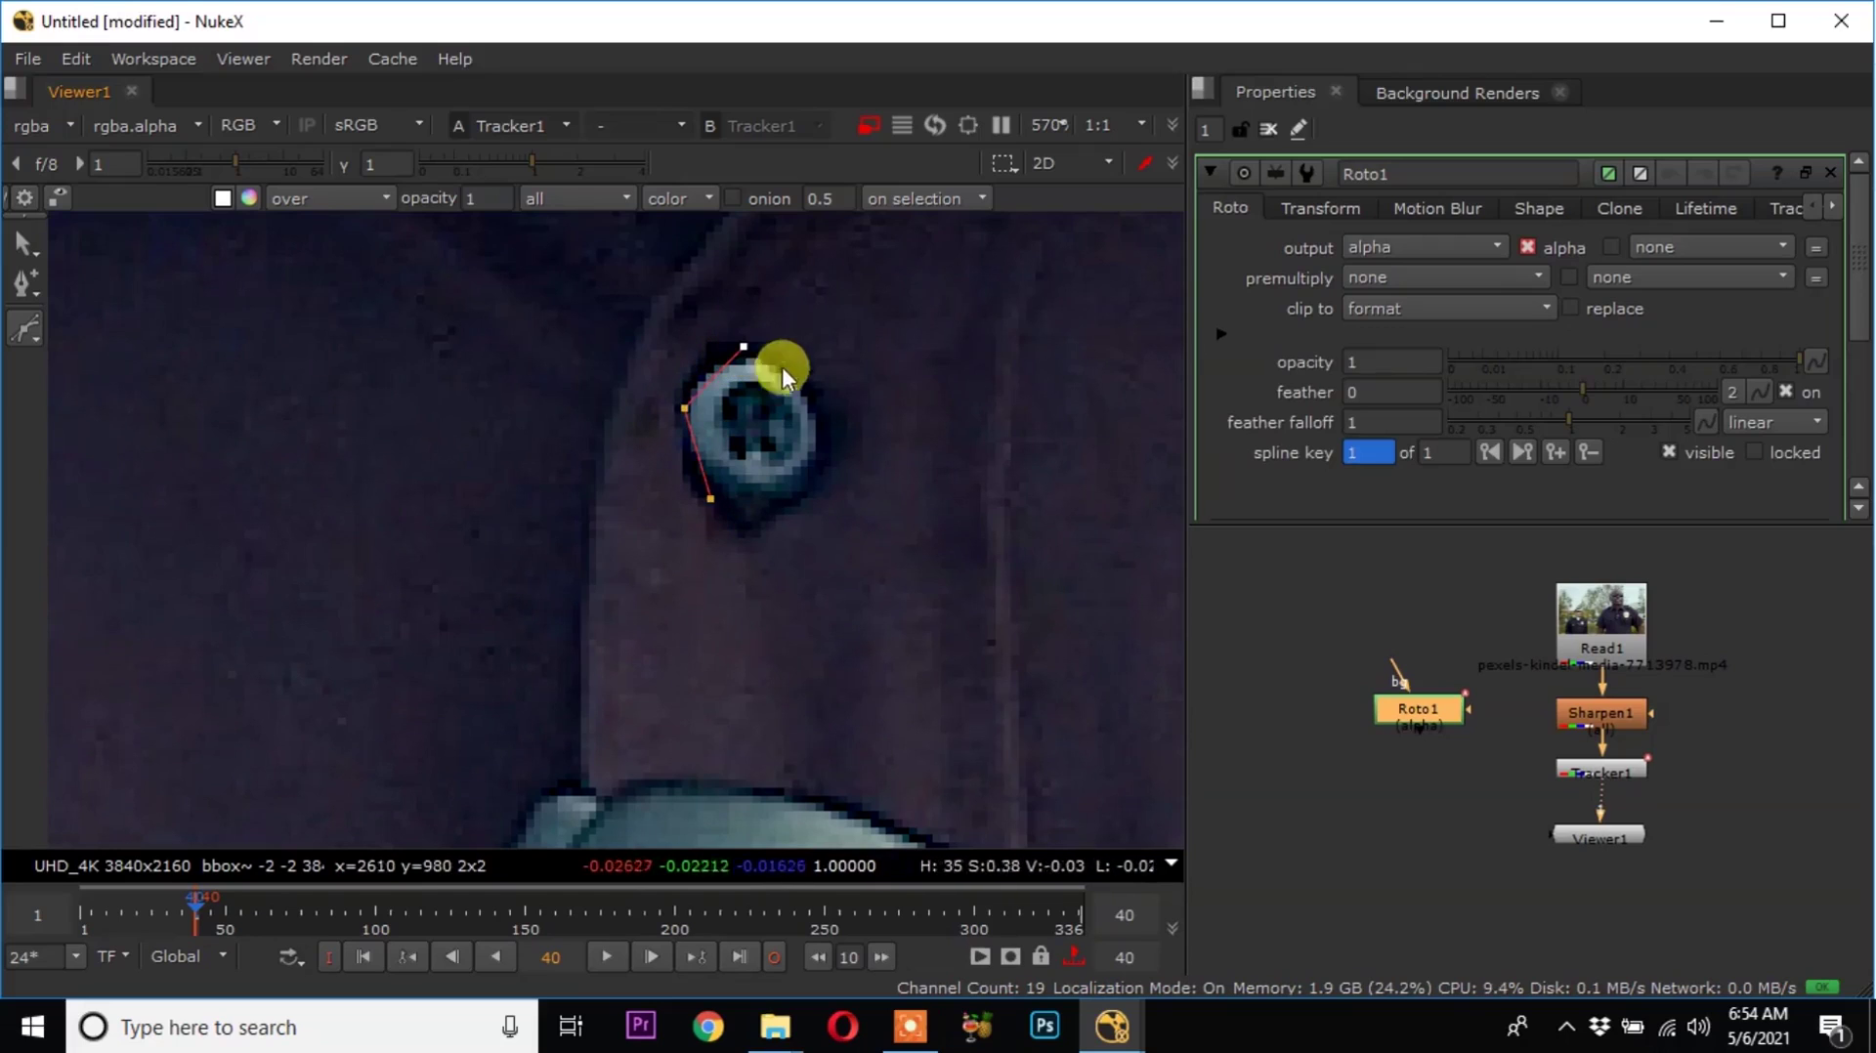
pyautogui.click(813, 400)
pyautogui.click(821, 469)
pyautogui.click(747, 526)
pyautogui.click(711, 499)
# Select all points of the button shape and smooth them into a rounded outline.
pyautogui.scroll(-2, 730, 508)
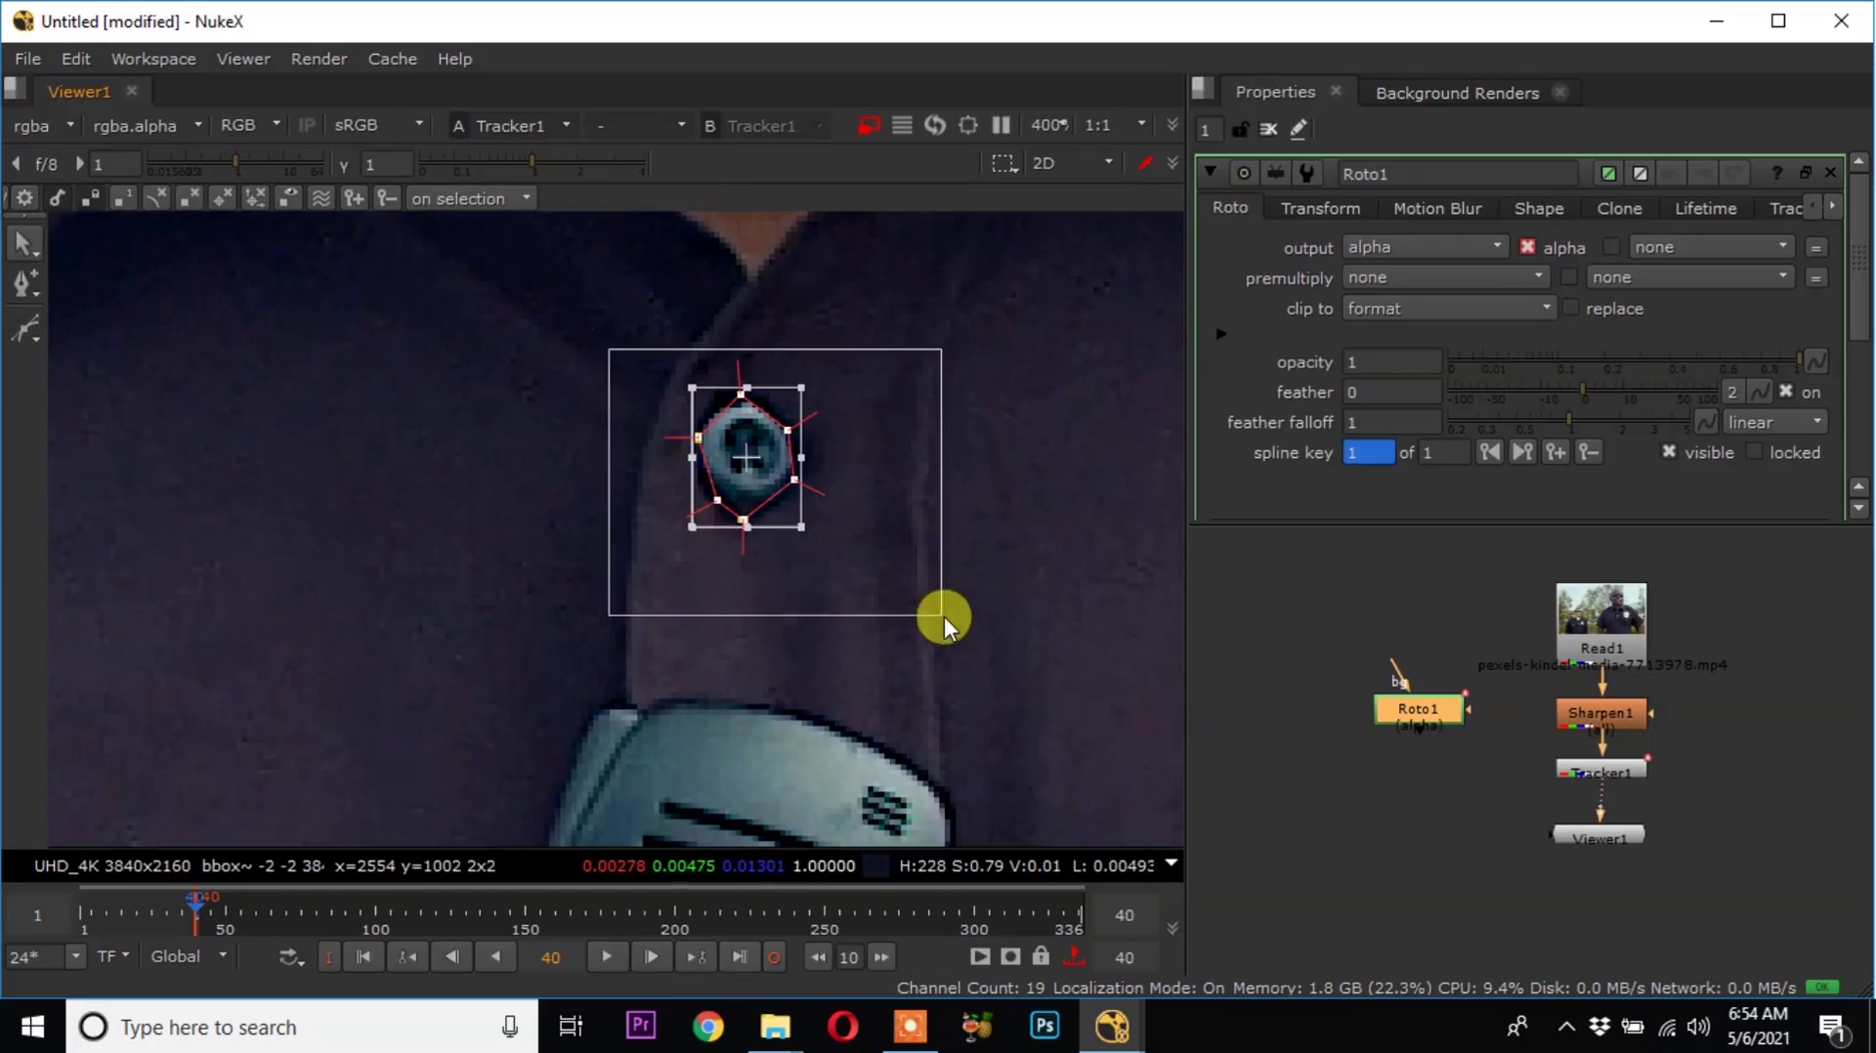
pyautogui.press('z')
pyautogui.press('z')
pyautogui.press('z')
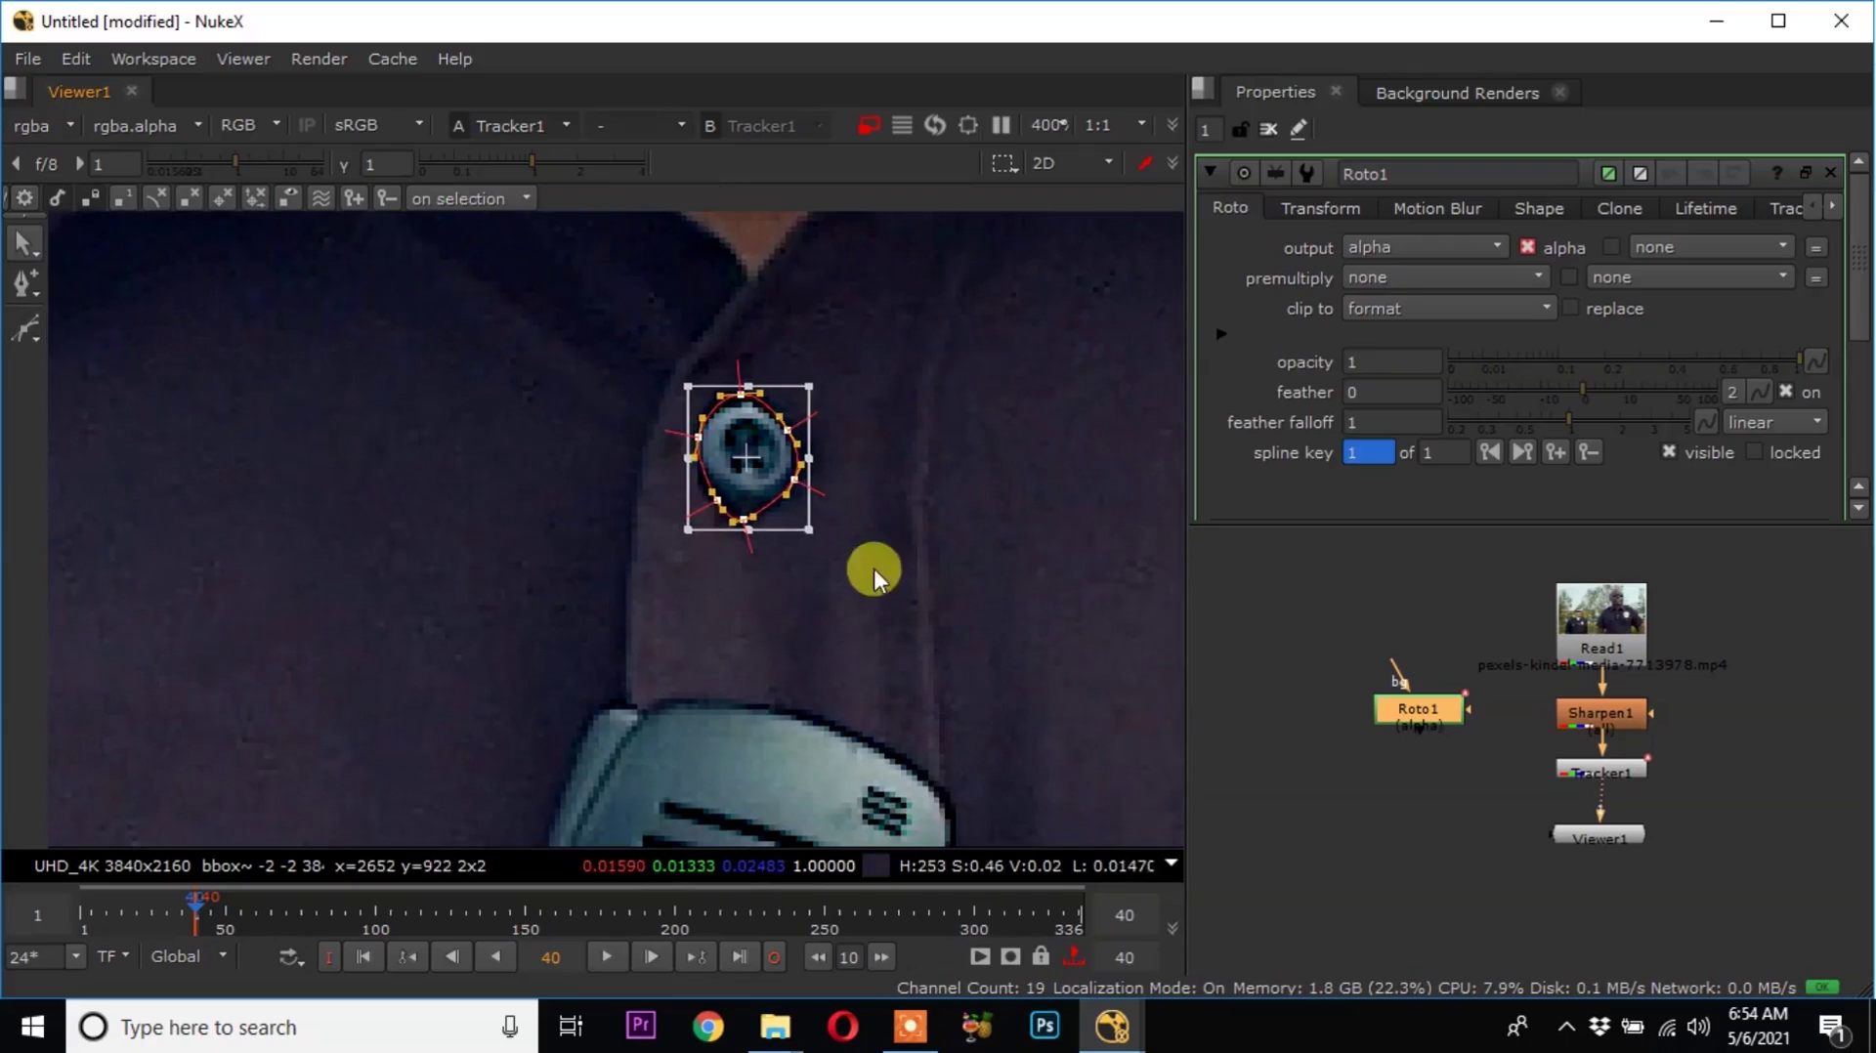
# Select the whole Bezier shape around the shirt button and delete it.
pyautogui.click(695, 484)
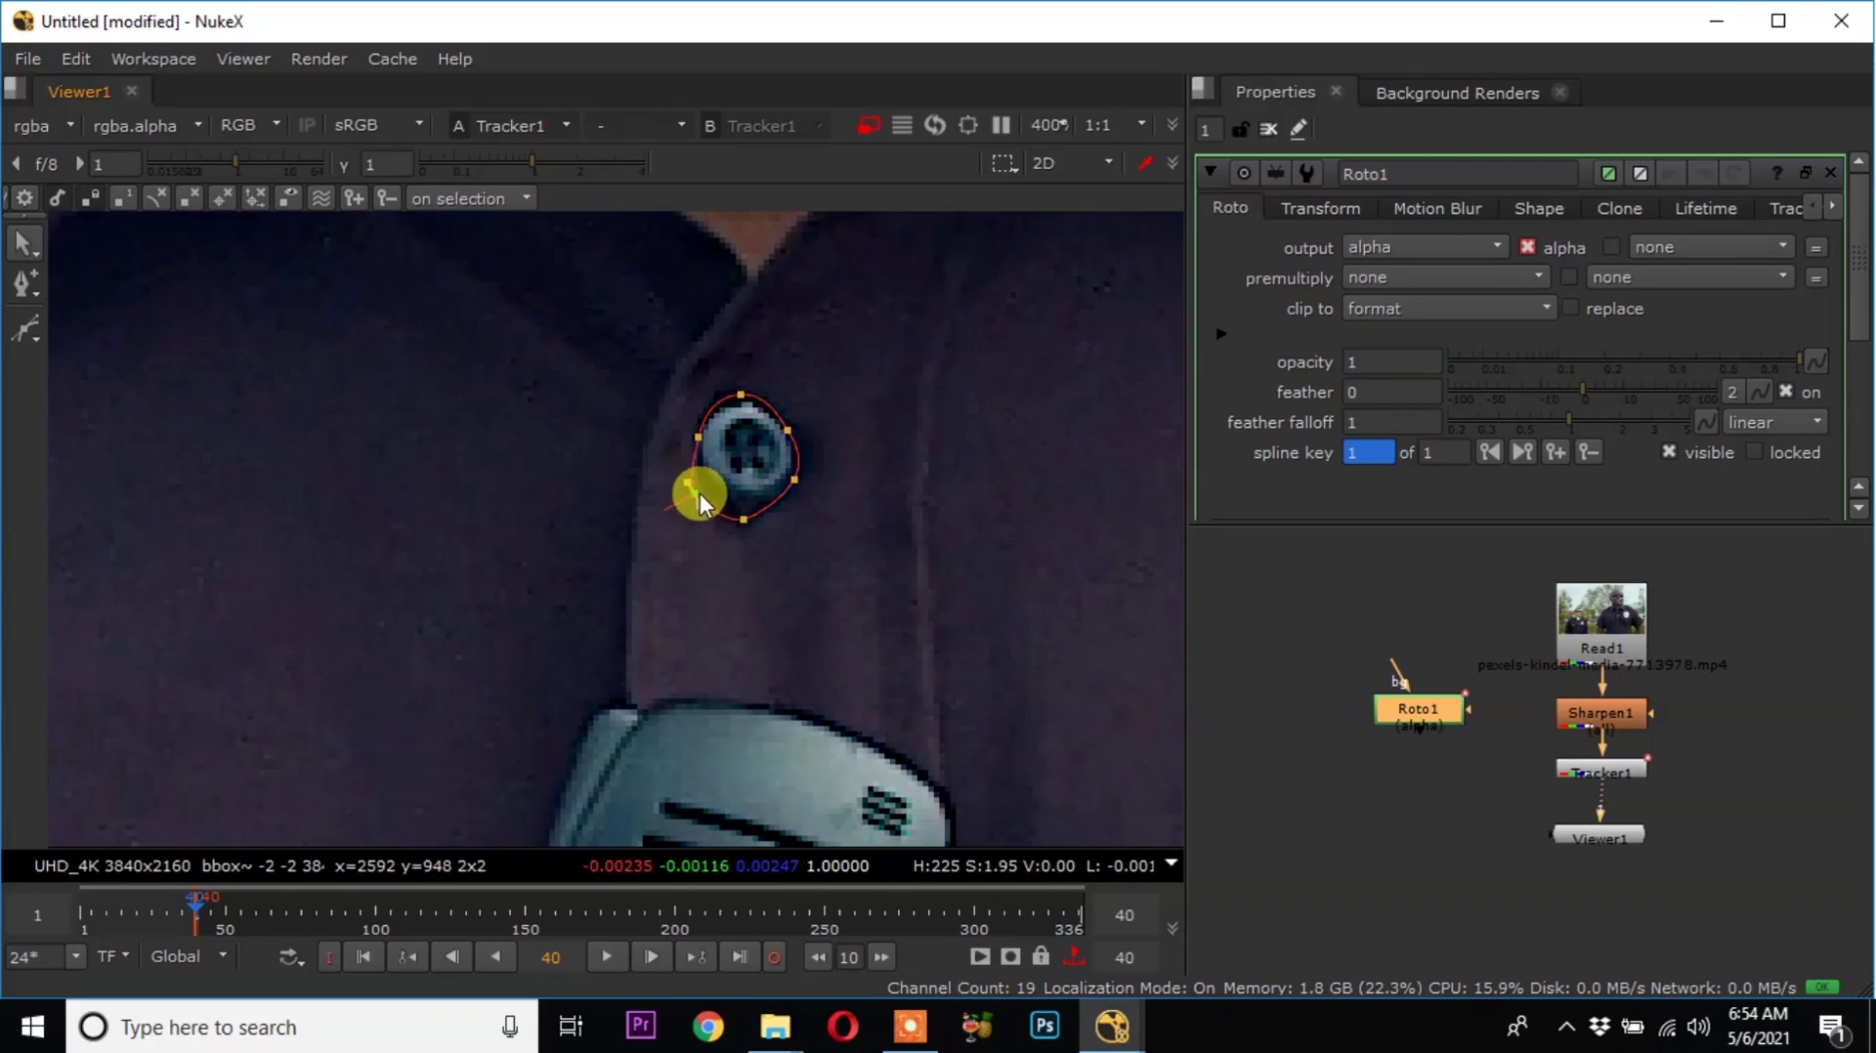
pyautogui.moveTo(597, 323); pyautogui.dragTo(934, 559)
pyautogui.press('Delete')
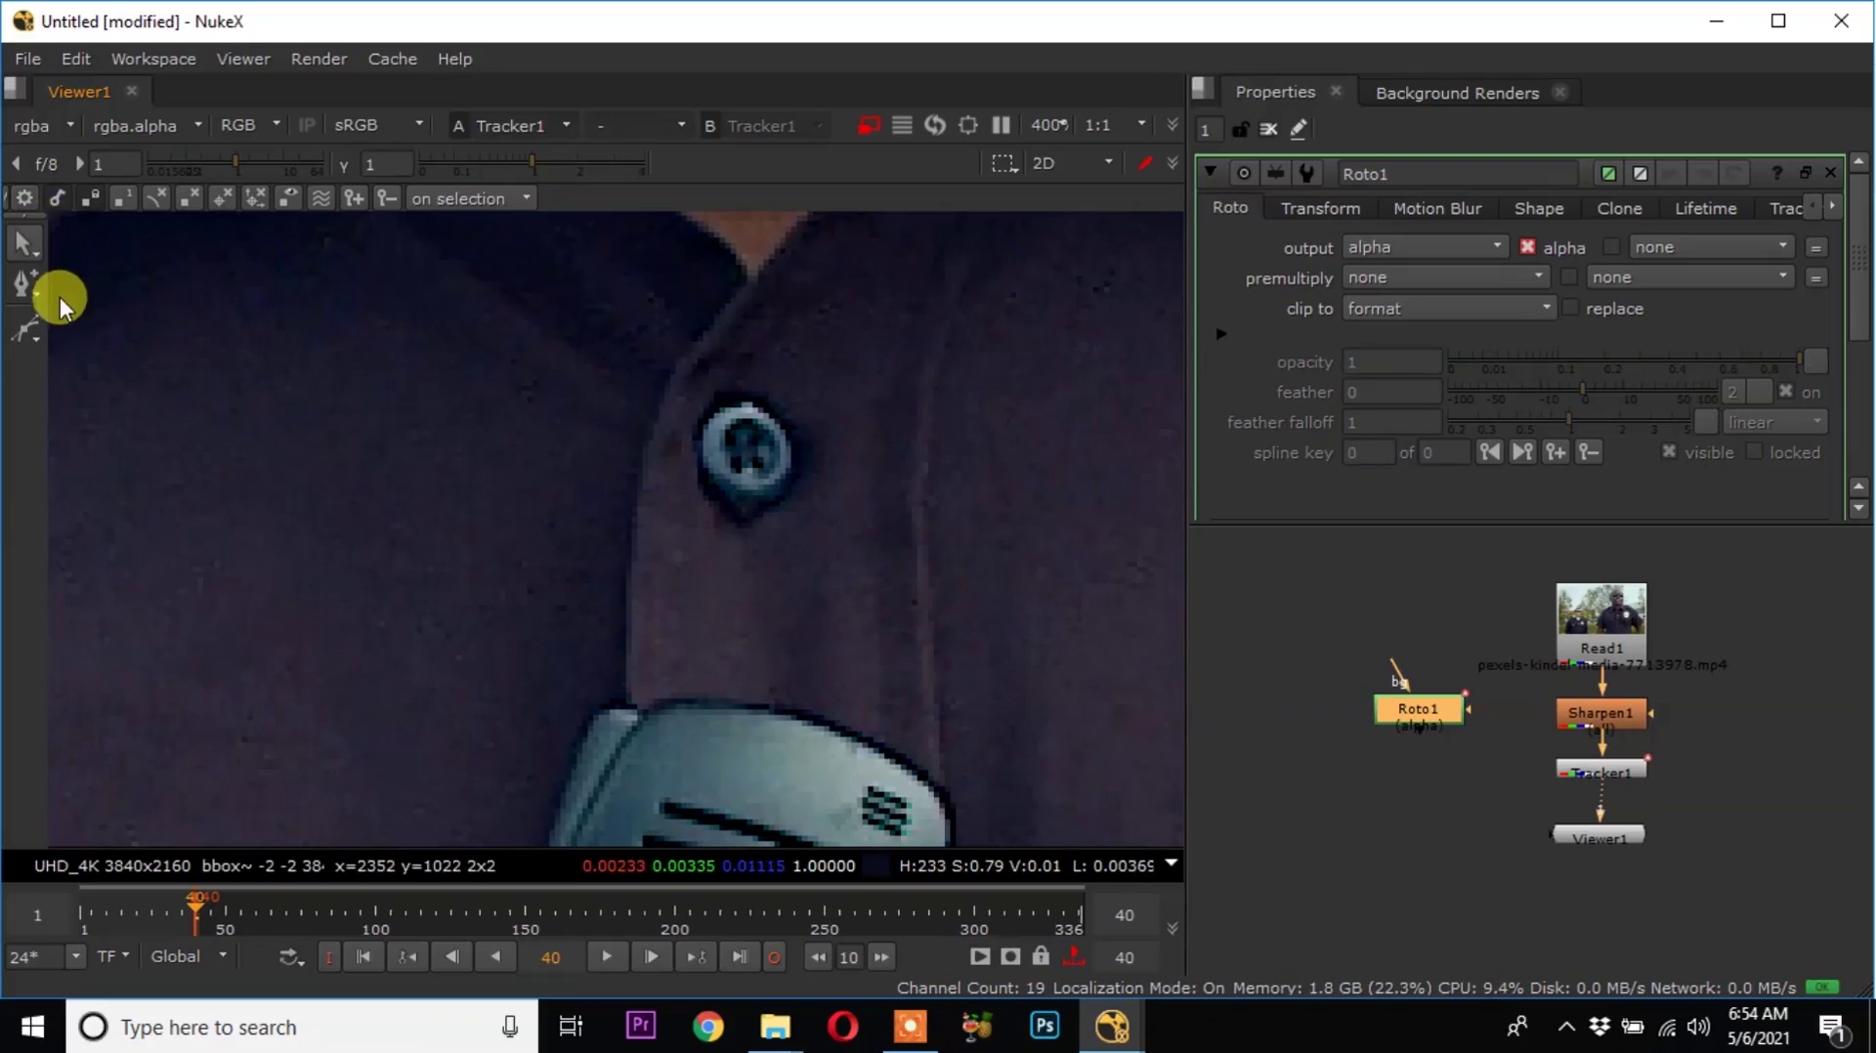
# Draw an elliptical roto shape enclosing the shirt button above the radio at frame 40.
pyautogui.click(27, 329)
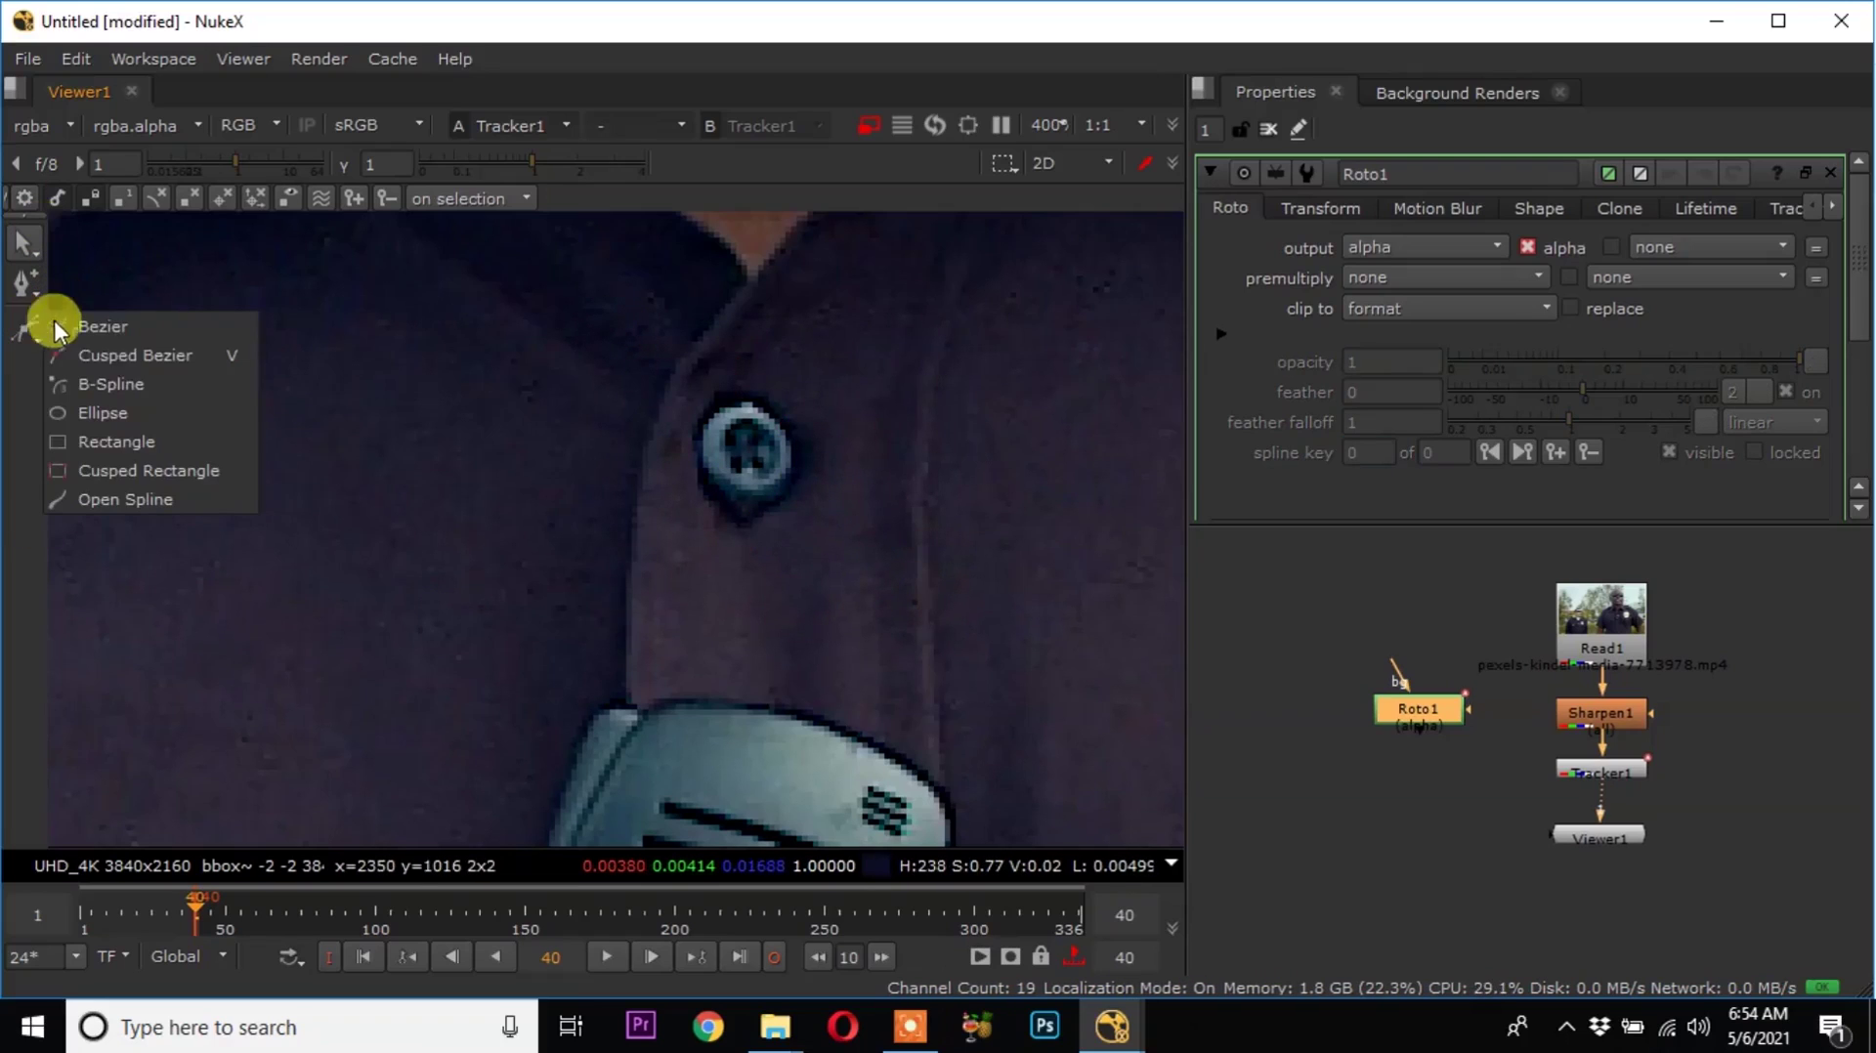
pyautogui.click(127, 413)
pyautogui.moveTo(701, 407); pyautogui.dragTo(795, 508)
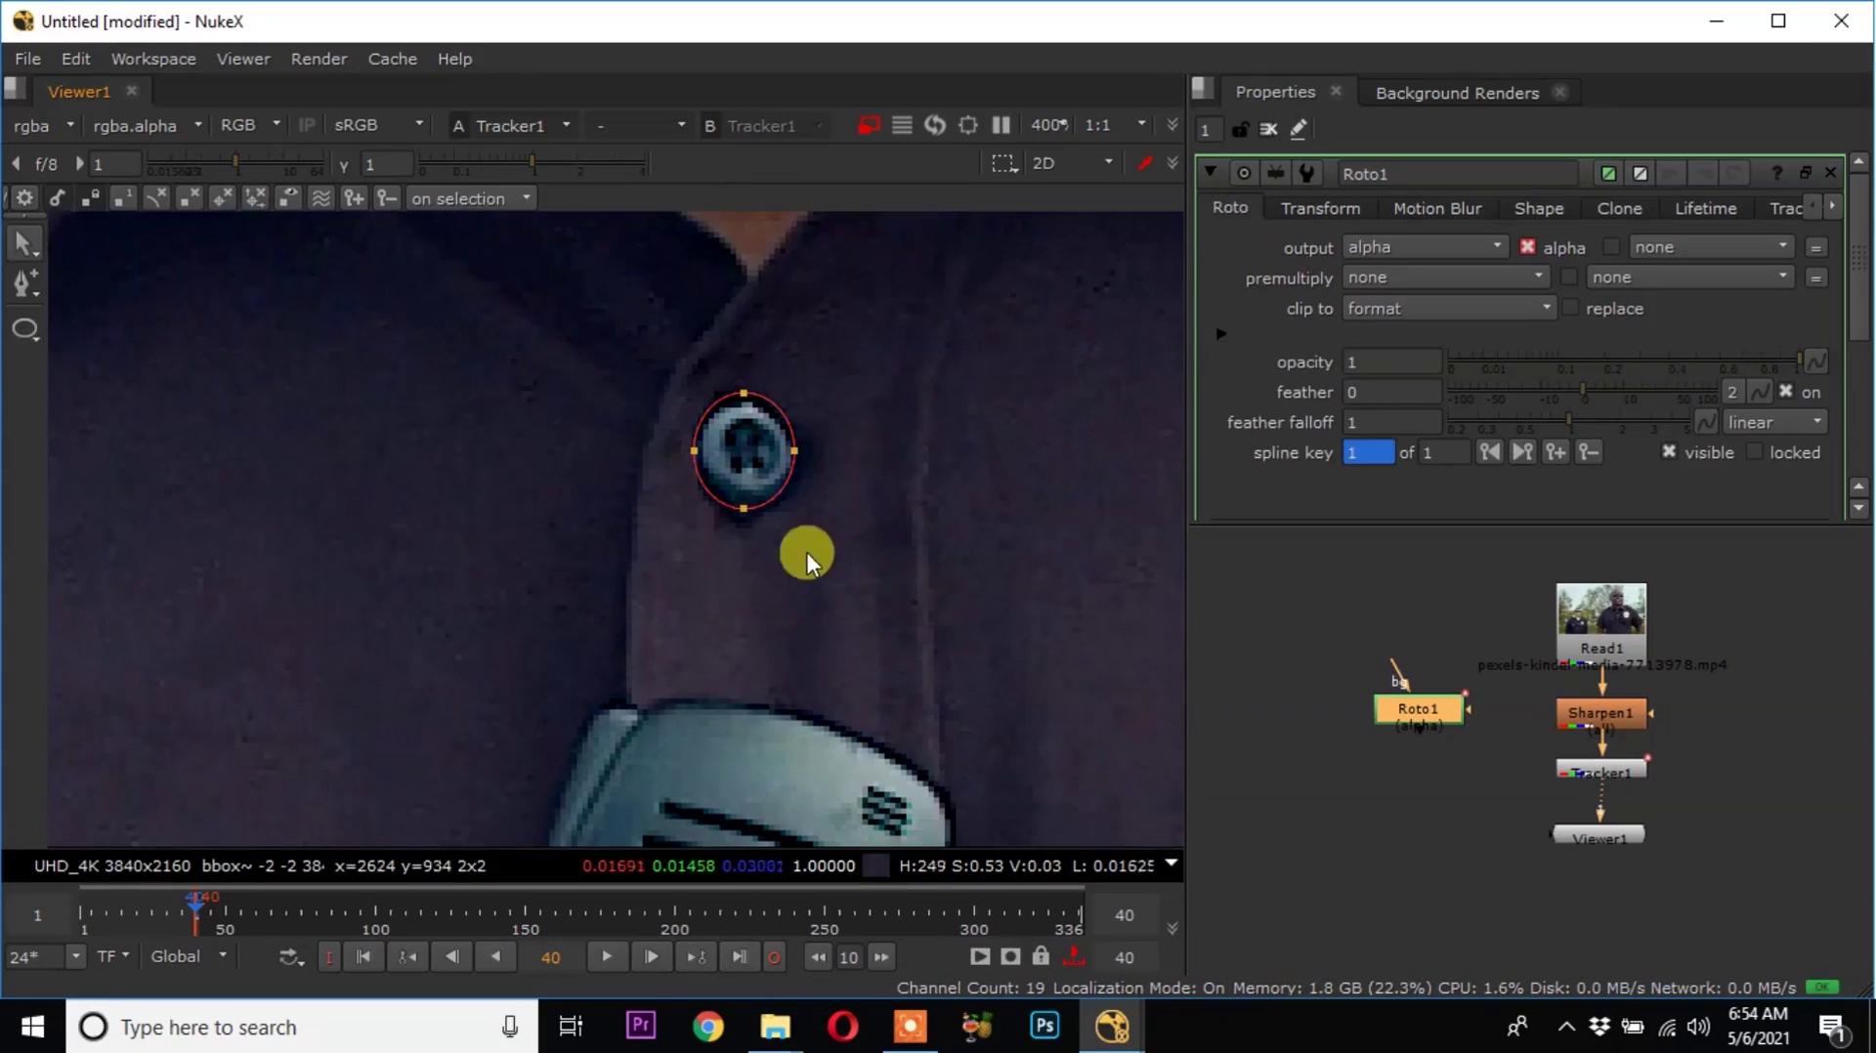
# Detach the Sharpen and Tracker nodes from the footage, set them aside, and connect Read1 directly to the Viewer.
pyautogui.moveTo(1425, 713); pyautogui.dragTo(1394, 637)
pyautogui.moveTo(1604, 689); pyautogui.dragTo(1621, 675)
pyautogui.moveTo(1609, 631); pyautogui.dragTo(1575, 565)
pyautogui.moveTo(1634, 807); pyautogui.dragTo(1649, 807)
pyautogui.moveTo(1472, 656); pyautogui.dragTo(1689, 796)
pyautogui.moveTo(1628, 766); pyautogui.dragTo(1778, 695)
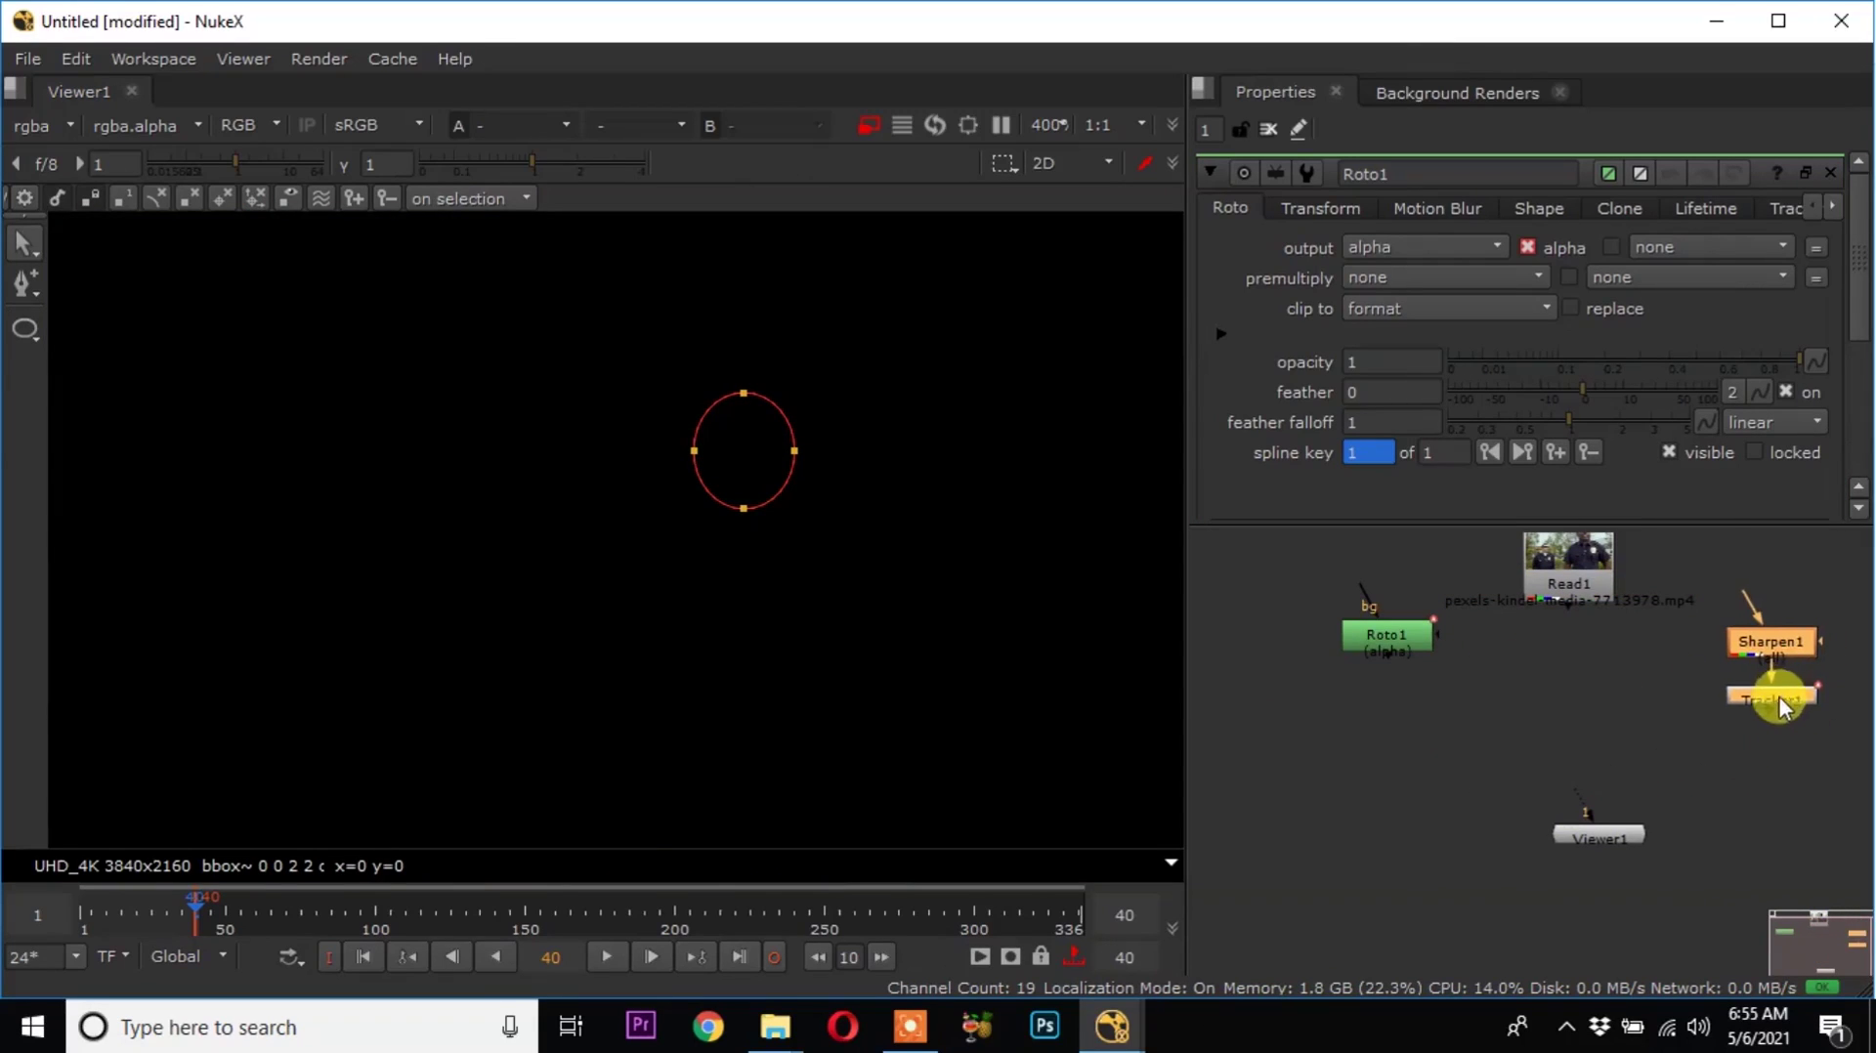
pyautogui.moveTo(1384, 640); pyautogui.dragTo(1368, 663)
pyautogui.moveTo(1592, 677); pyautogui.dragTo(1575, 585)
pyautogui.moveTo(1623, 838); pyautogui.dragTo(1601, 803)
# Add a Merge over Read1 before the Viewer, and feed its A input with a second Merge of Roto1 as A and Read1 as B.
pyautogui.click(1609, 724)
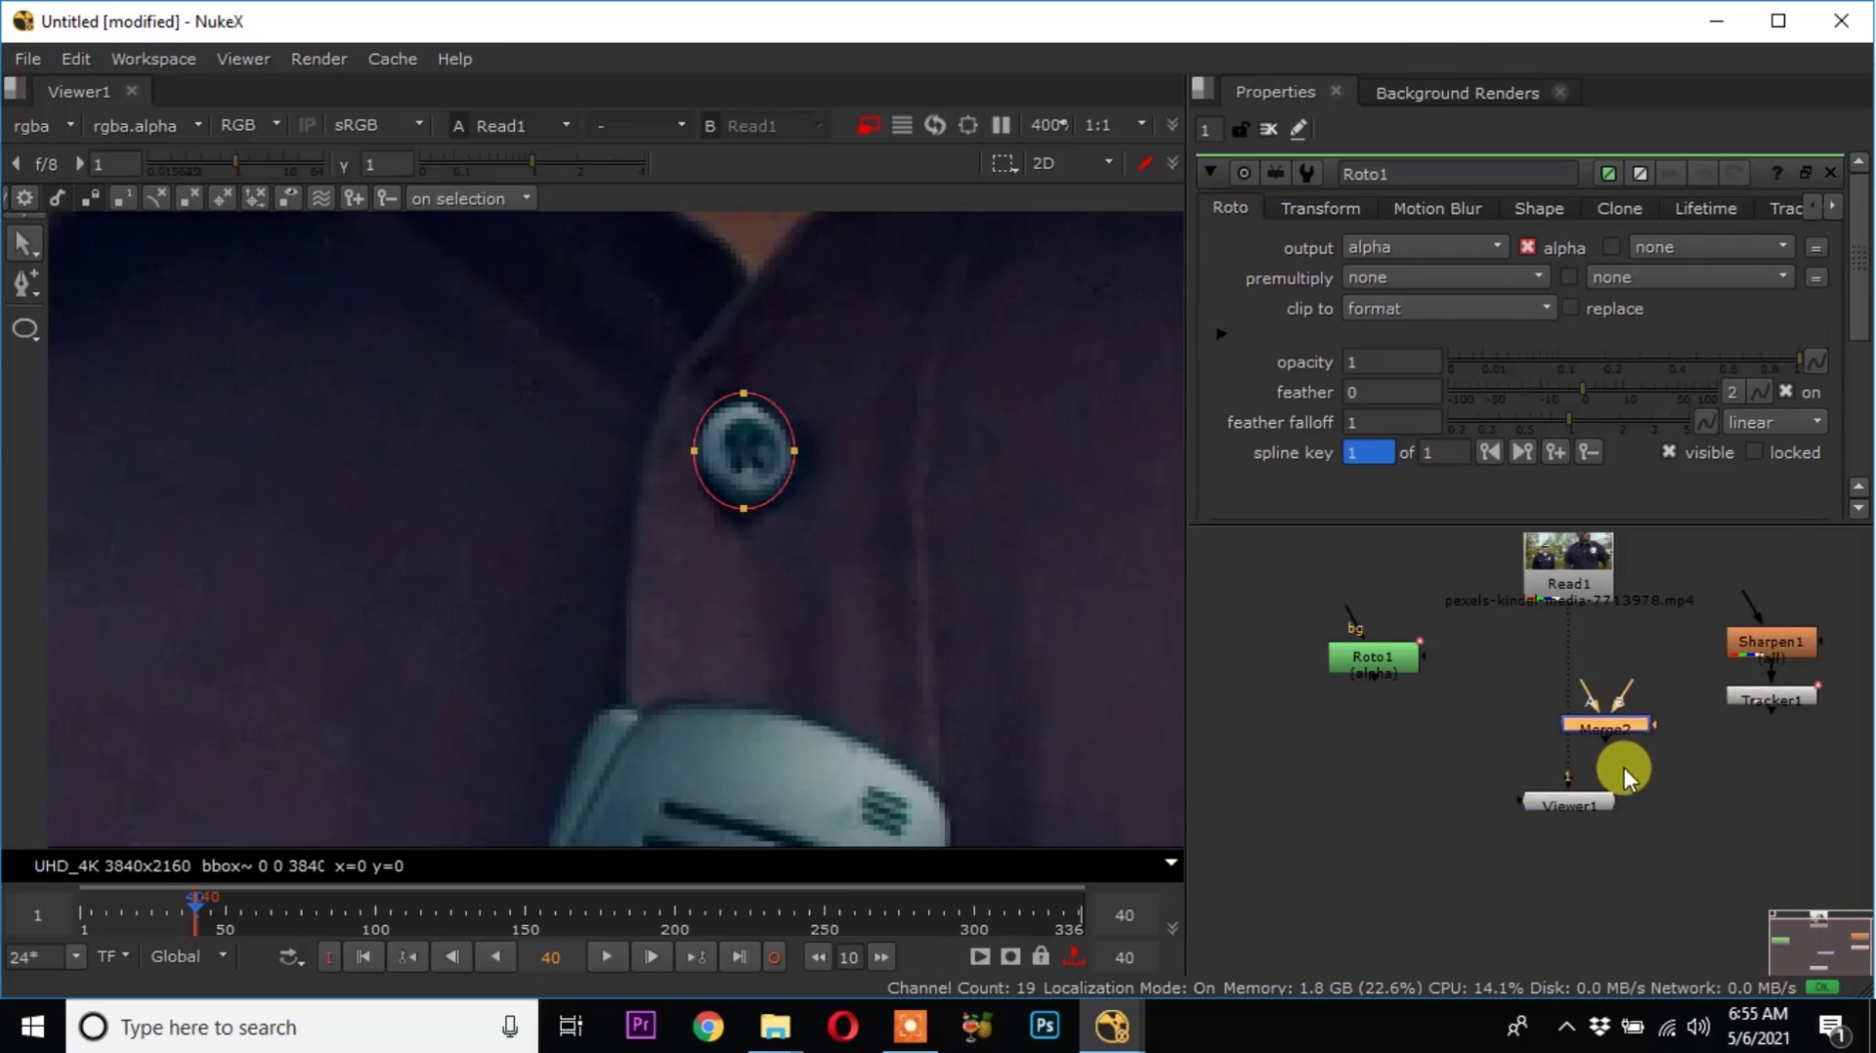
pyautogui.press('m')
pyautogui.moveTo(1407, 667); pyautogui.dragTo(1351, 878)
pyautogui.click(1336, 736)
pyautogui.press('m')
pyautogui.moveTo(1342, 746); pyautogui.dragTo(1549, 584)
pyautogui.moveTo(1311, 858); pyautogui.dragTo(1360, 570)
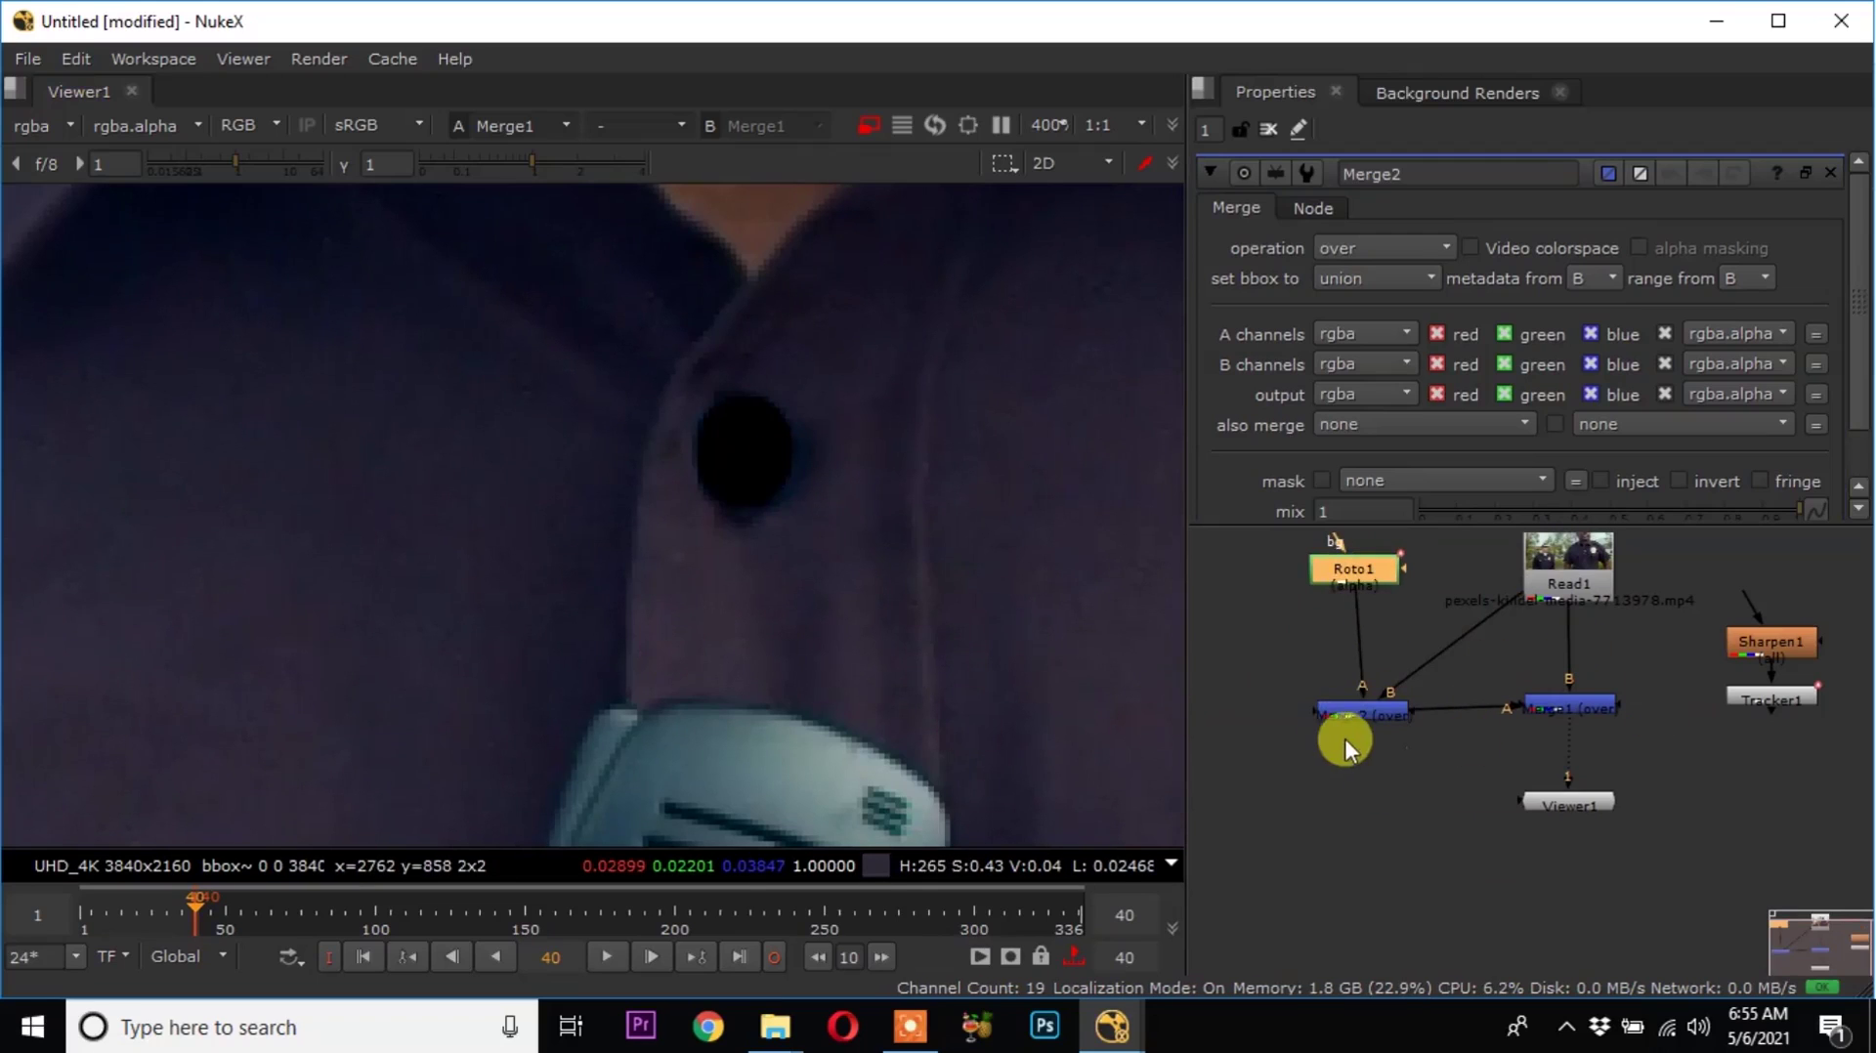
# Set the operation of the Merge under Roto1 to mask and line both nodes up farther from the Read branch.
pyautogui.click(1382, 714)
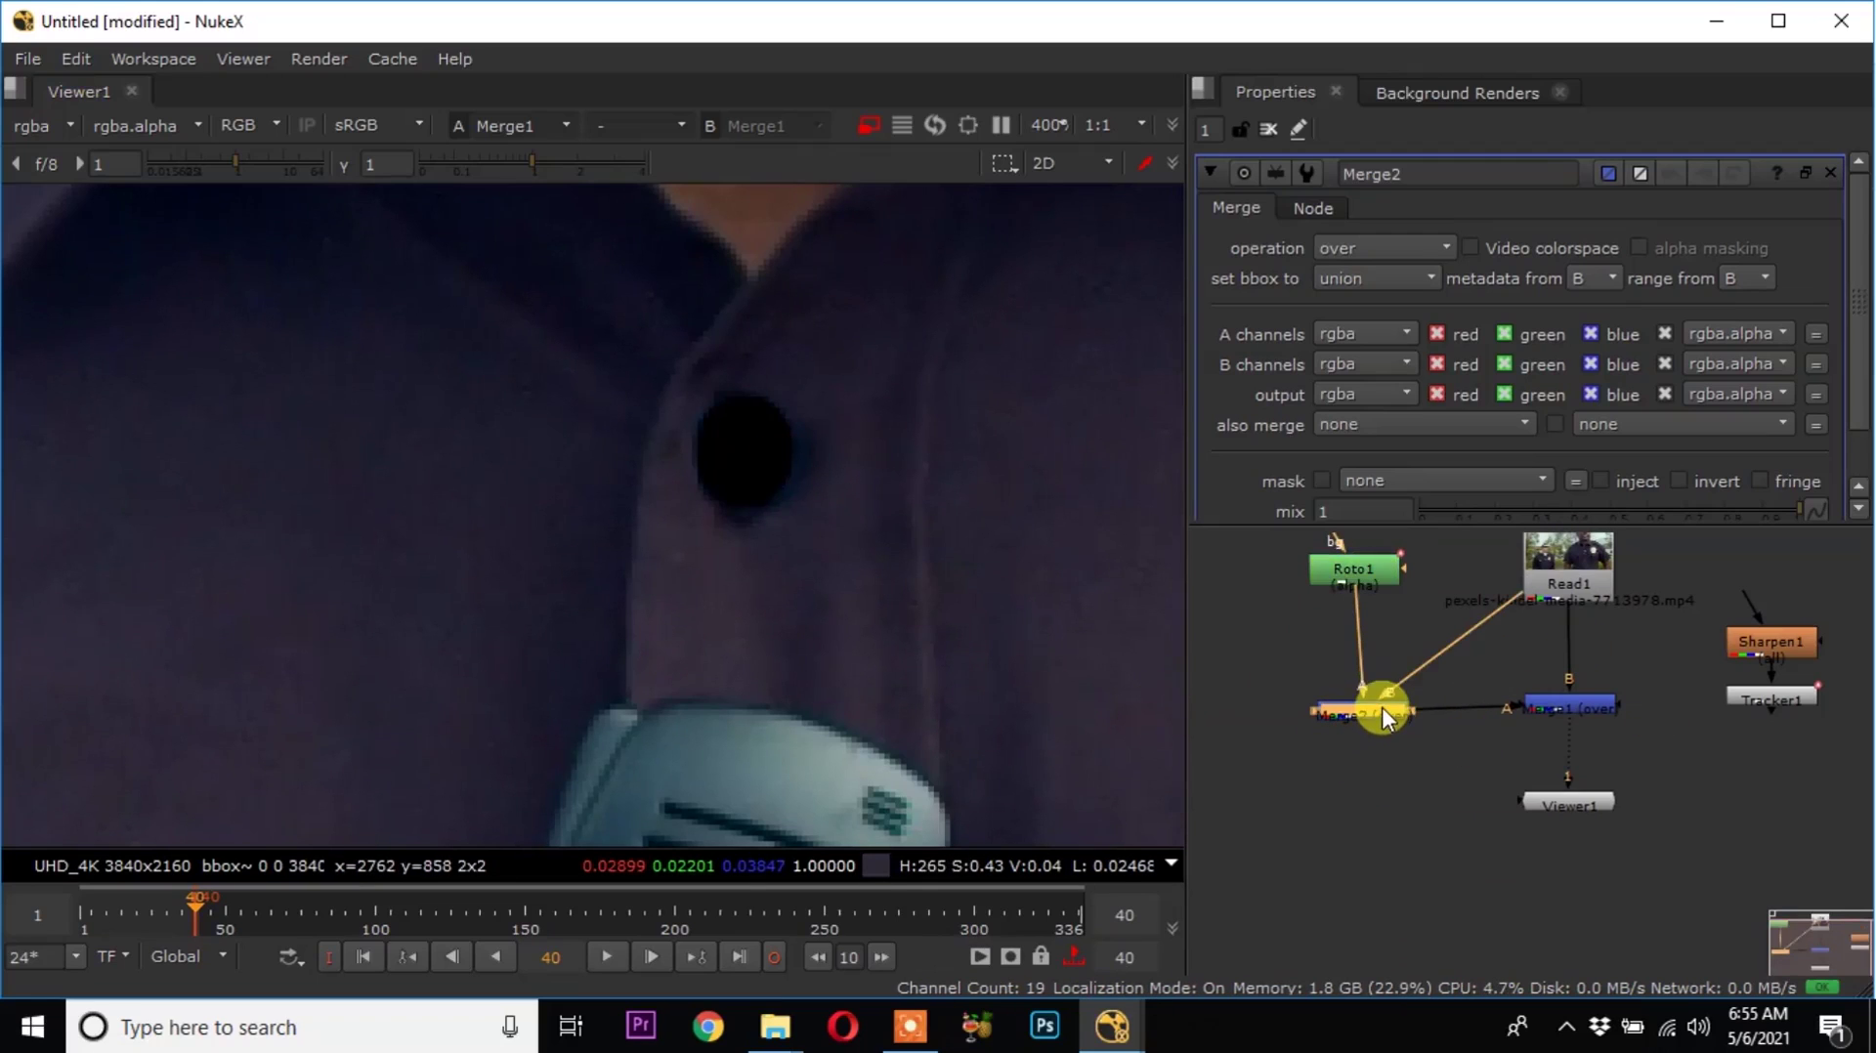
pyautogui.click(1409, 248)
pyautogui.click(1424, 406)
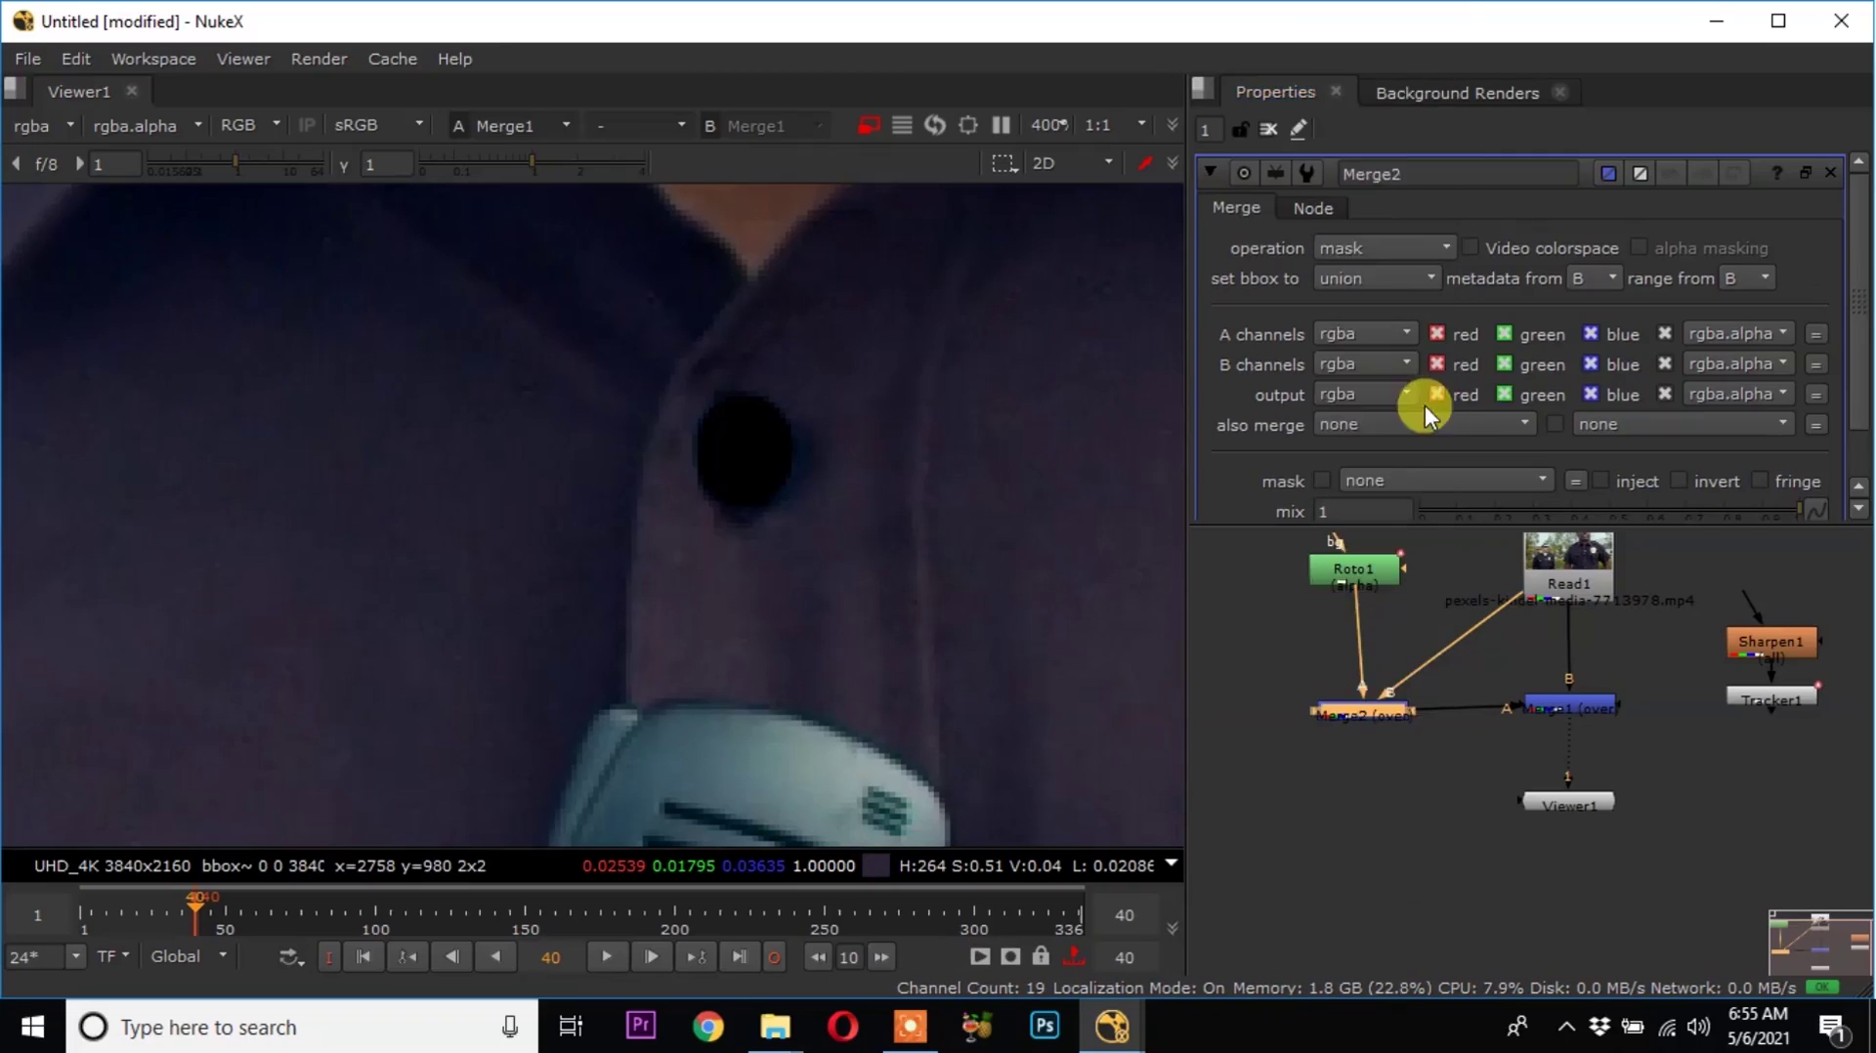
pyautogui.moveTo(1375, 724); pyautogui.dragTo(1322, 713)
pyautogui.click(1358, 571)
pyautogui.moveTo(1358, 571); pyautogui.dragTo(1306, 572)
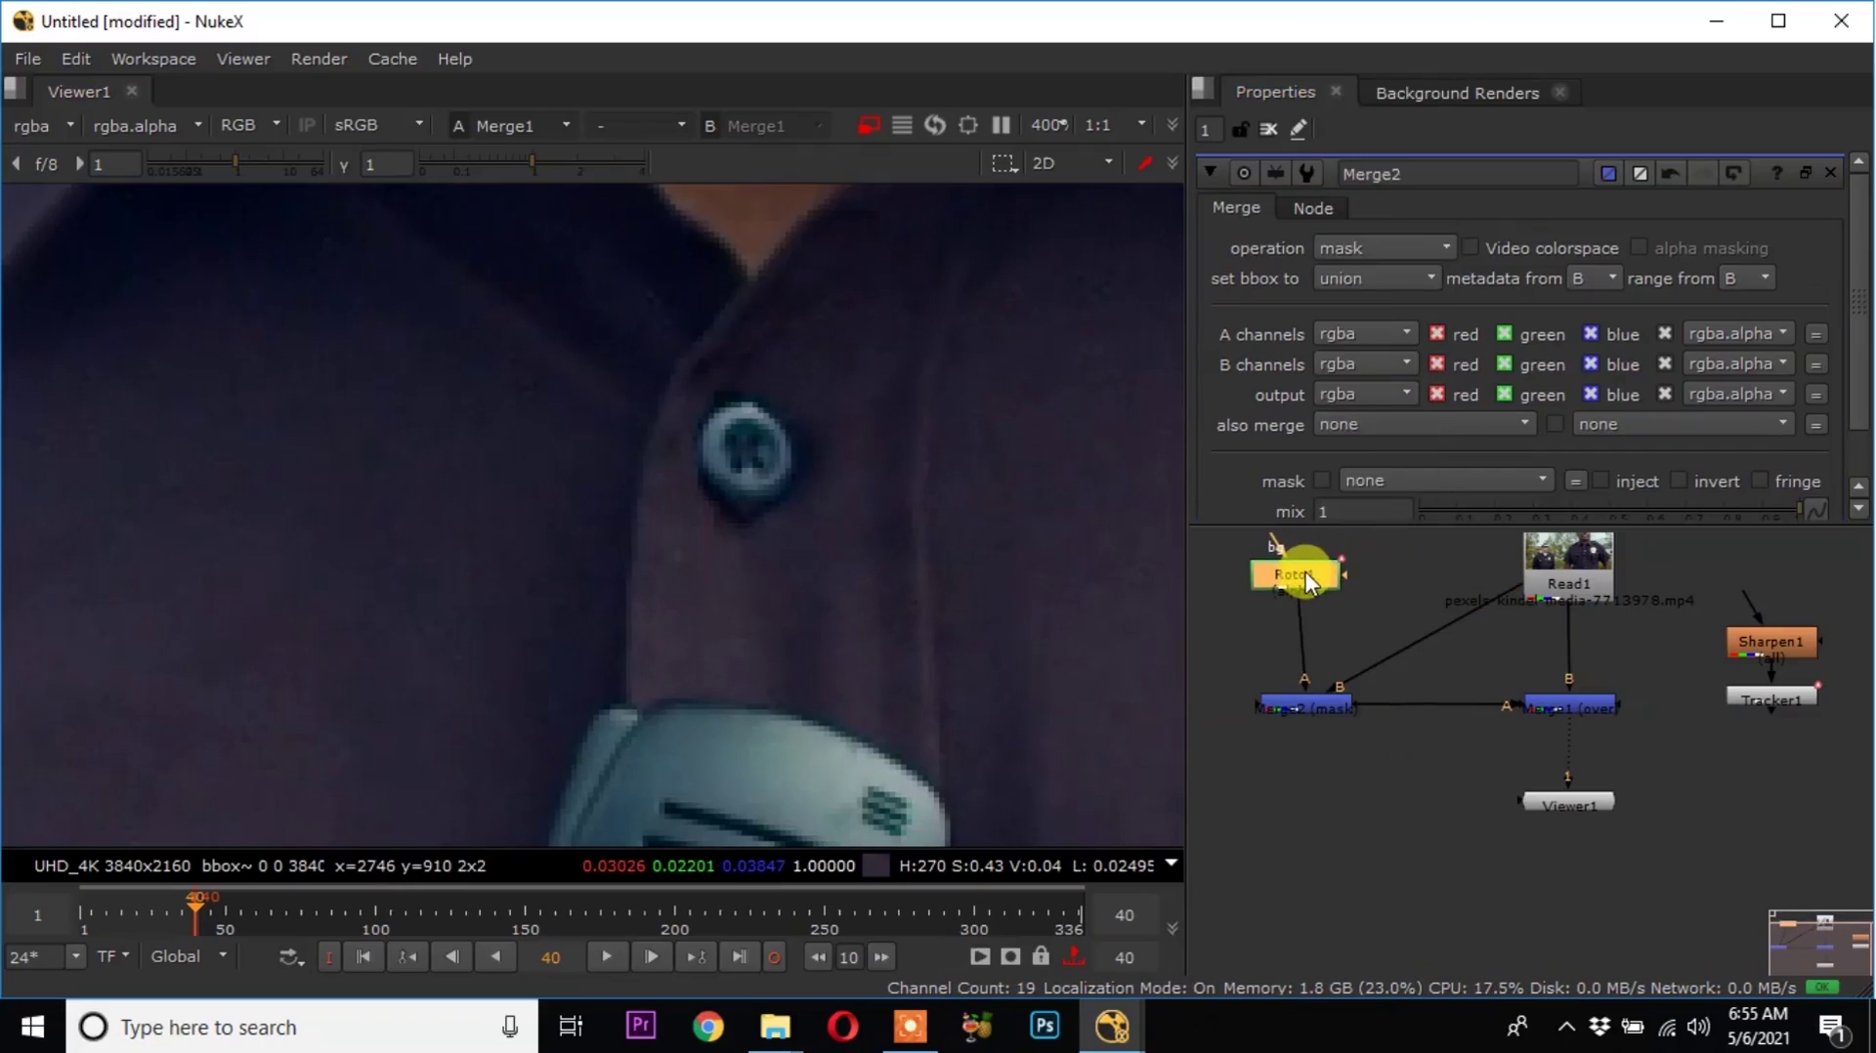
# Add a Grade node and insert it between the mask Merge and the A input of the over Merge.
pyautogui.click(1338, 827)
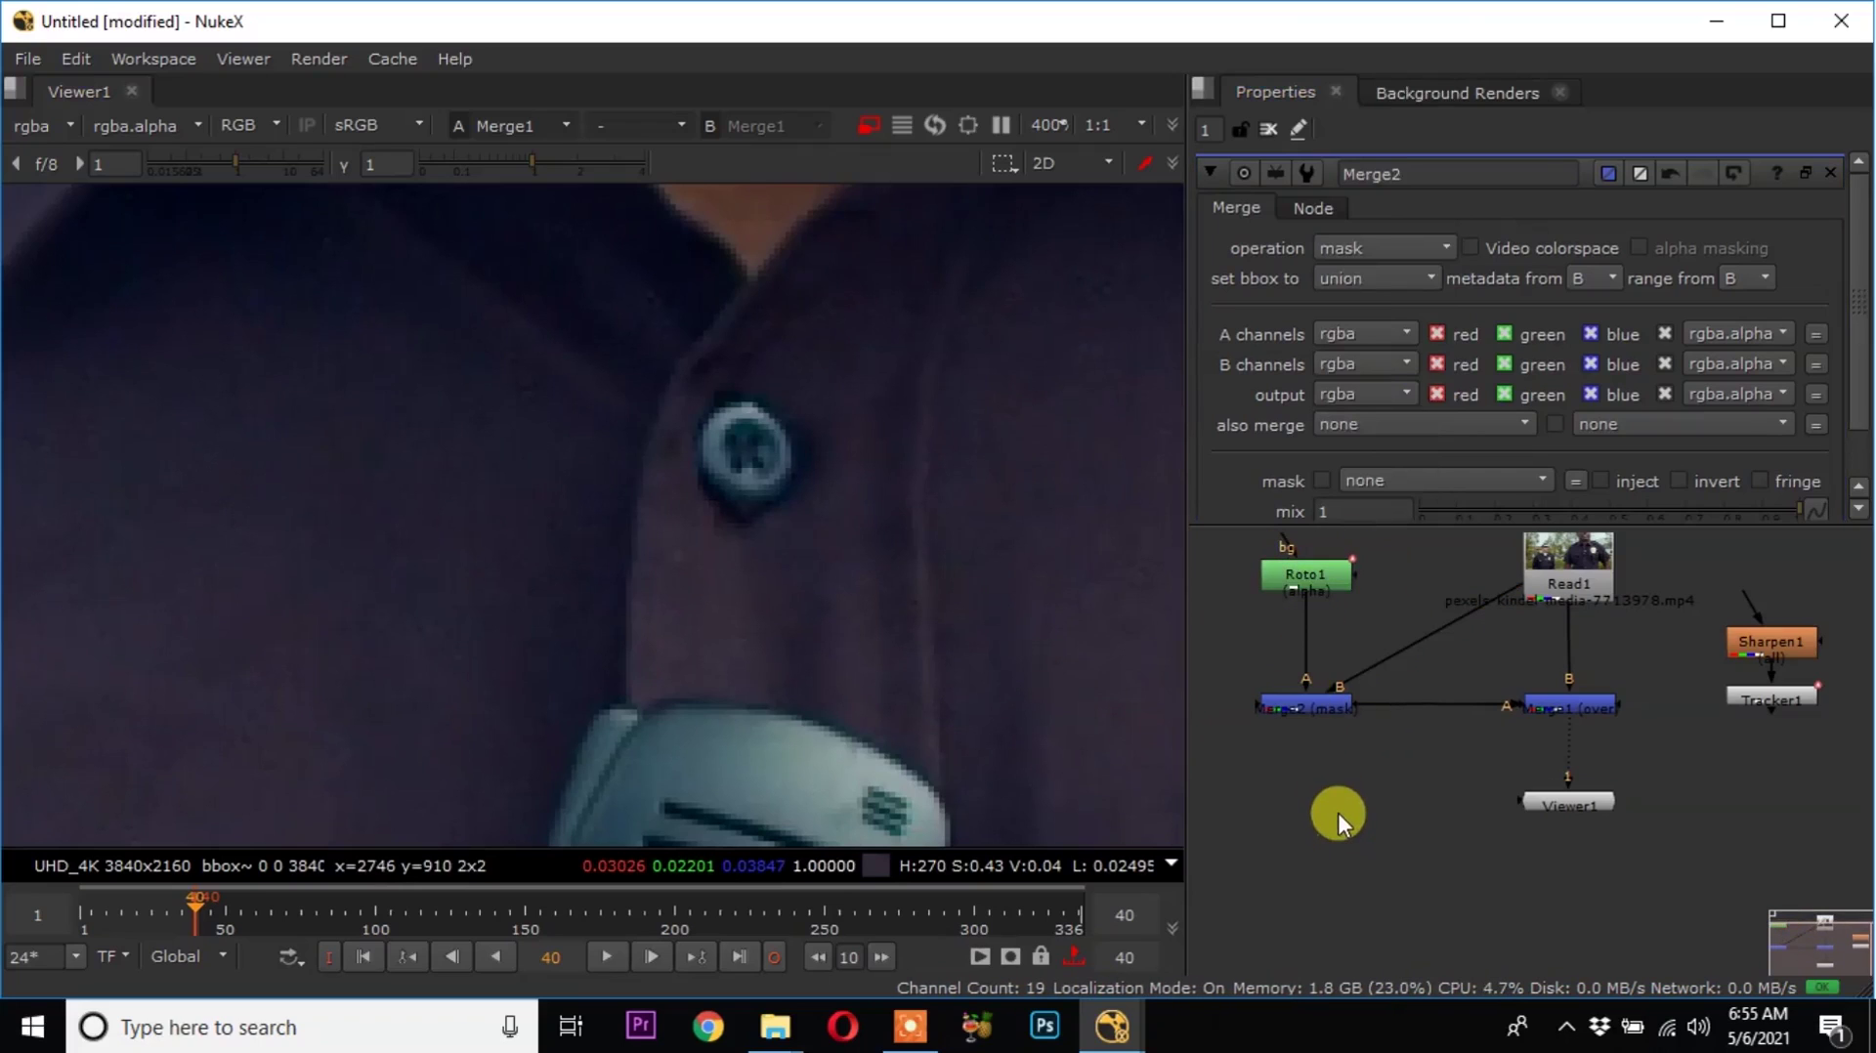
pyautogui.press('g')
pyautogui.moveTo(1342, 803); pyautogui.dragTo(1432, 707)
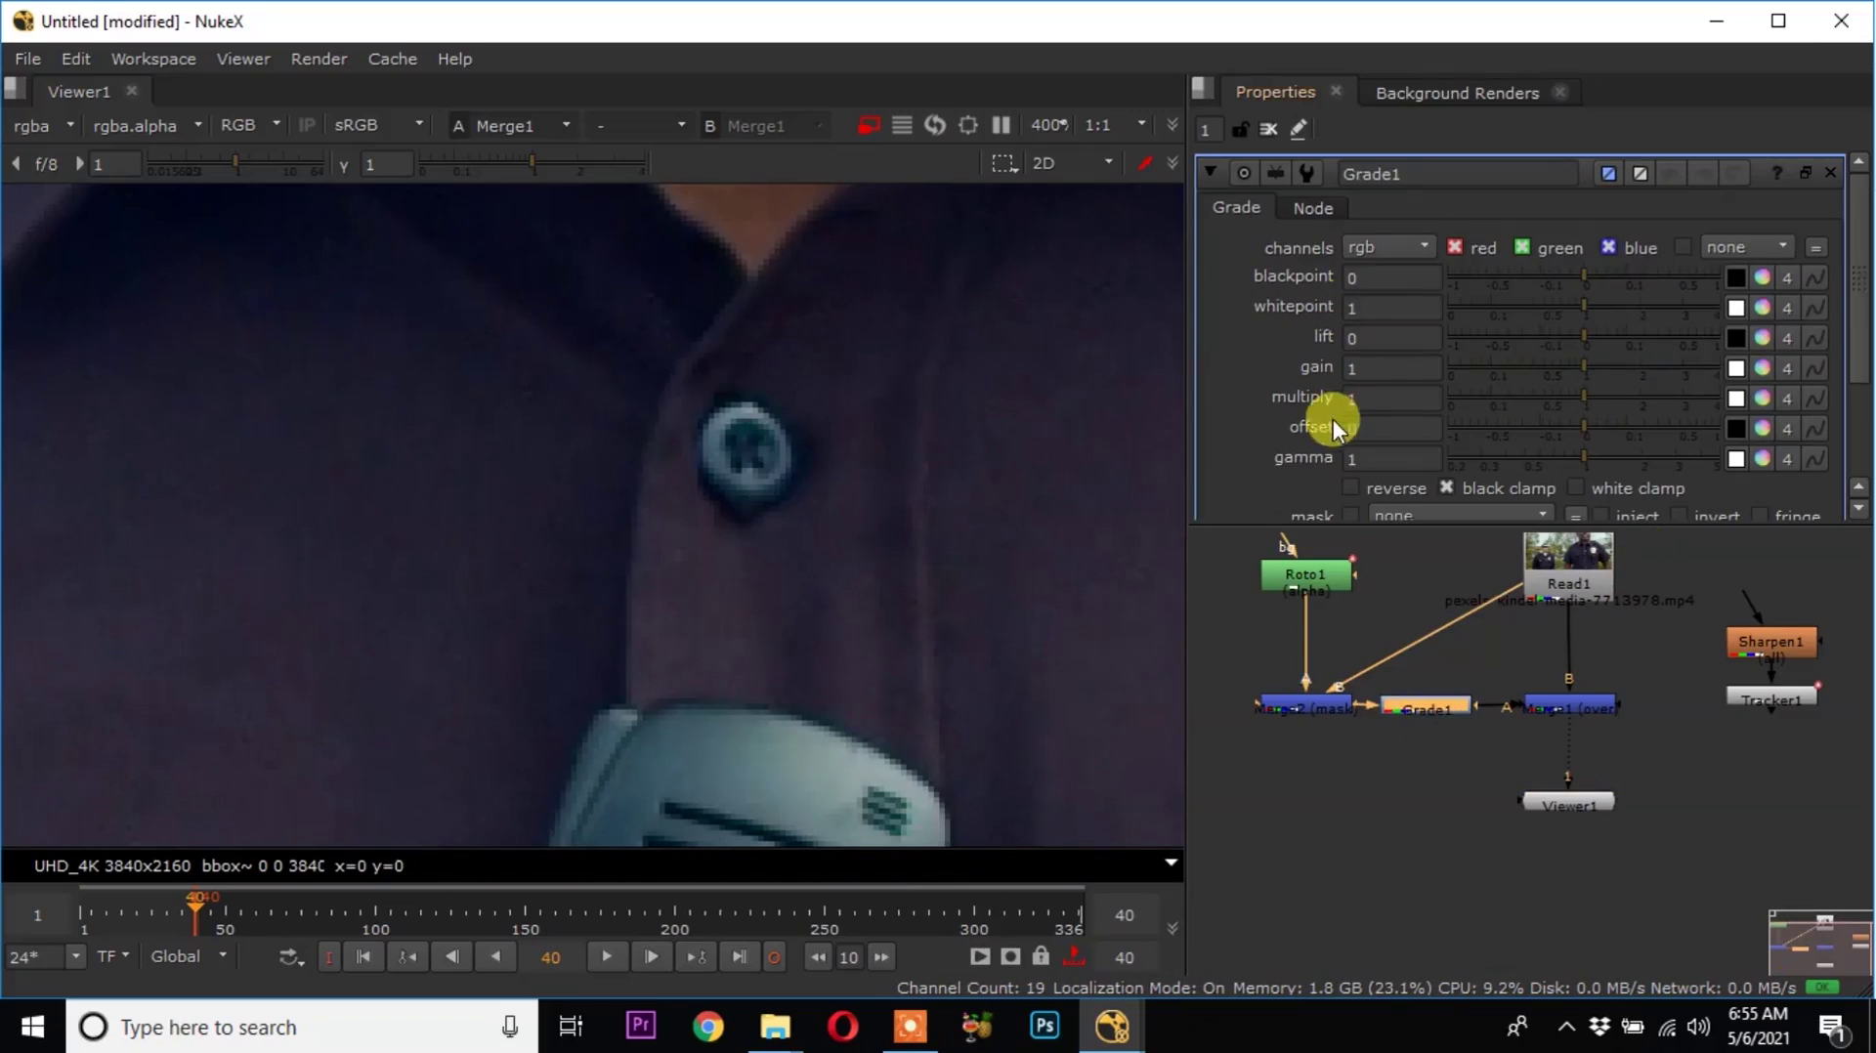
# Tint the masked button green by setting the Grade's multiply to 0.466667 red, 2.066667 green and 0.466667 blue.
pyautogui.click(1765, 400)
pyautogui.moveTo(1784, 470); pyautogui.dragTo(1798, 512)
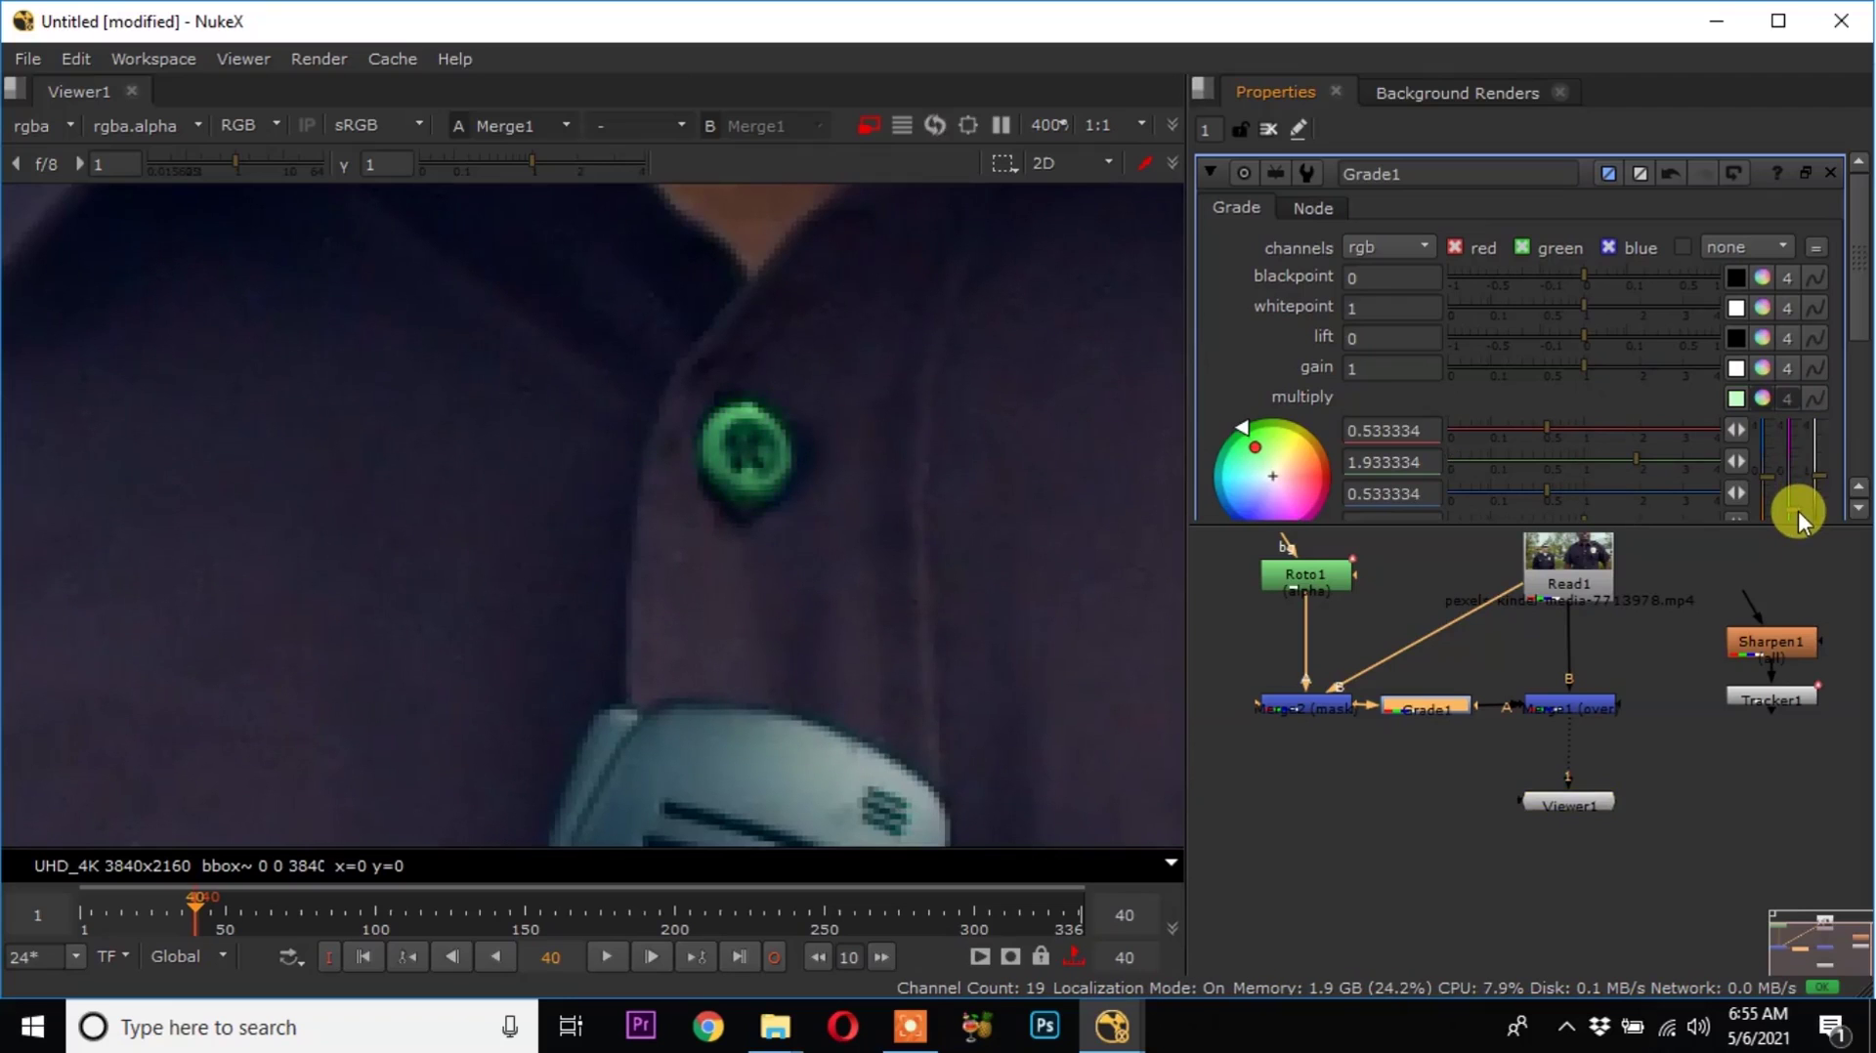
pyautogui.moveTo(1797, 511); pyautogui.dragTo(1798, 518)
pyautogui.scroll(-5, 811, 580)
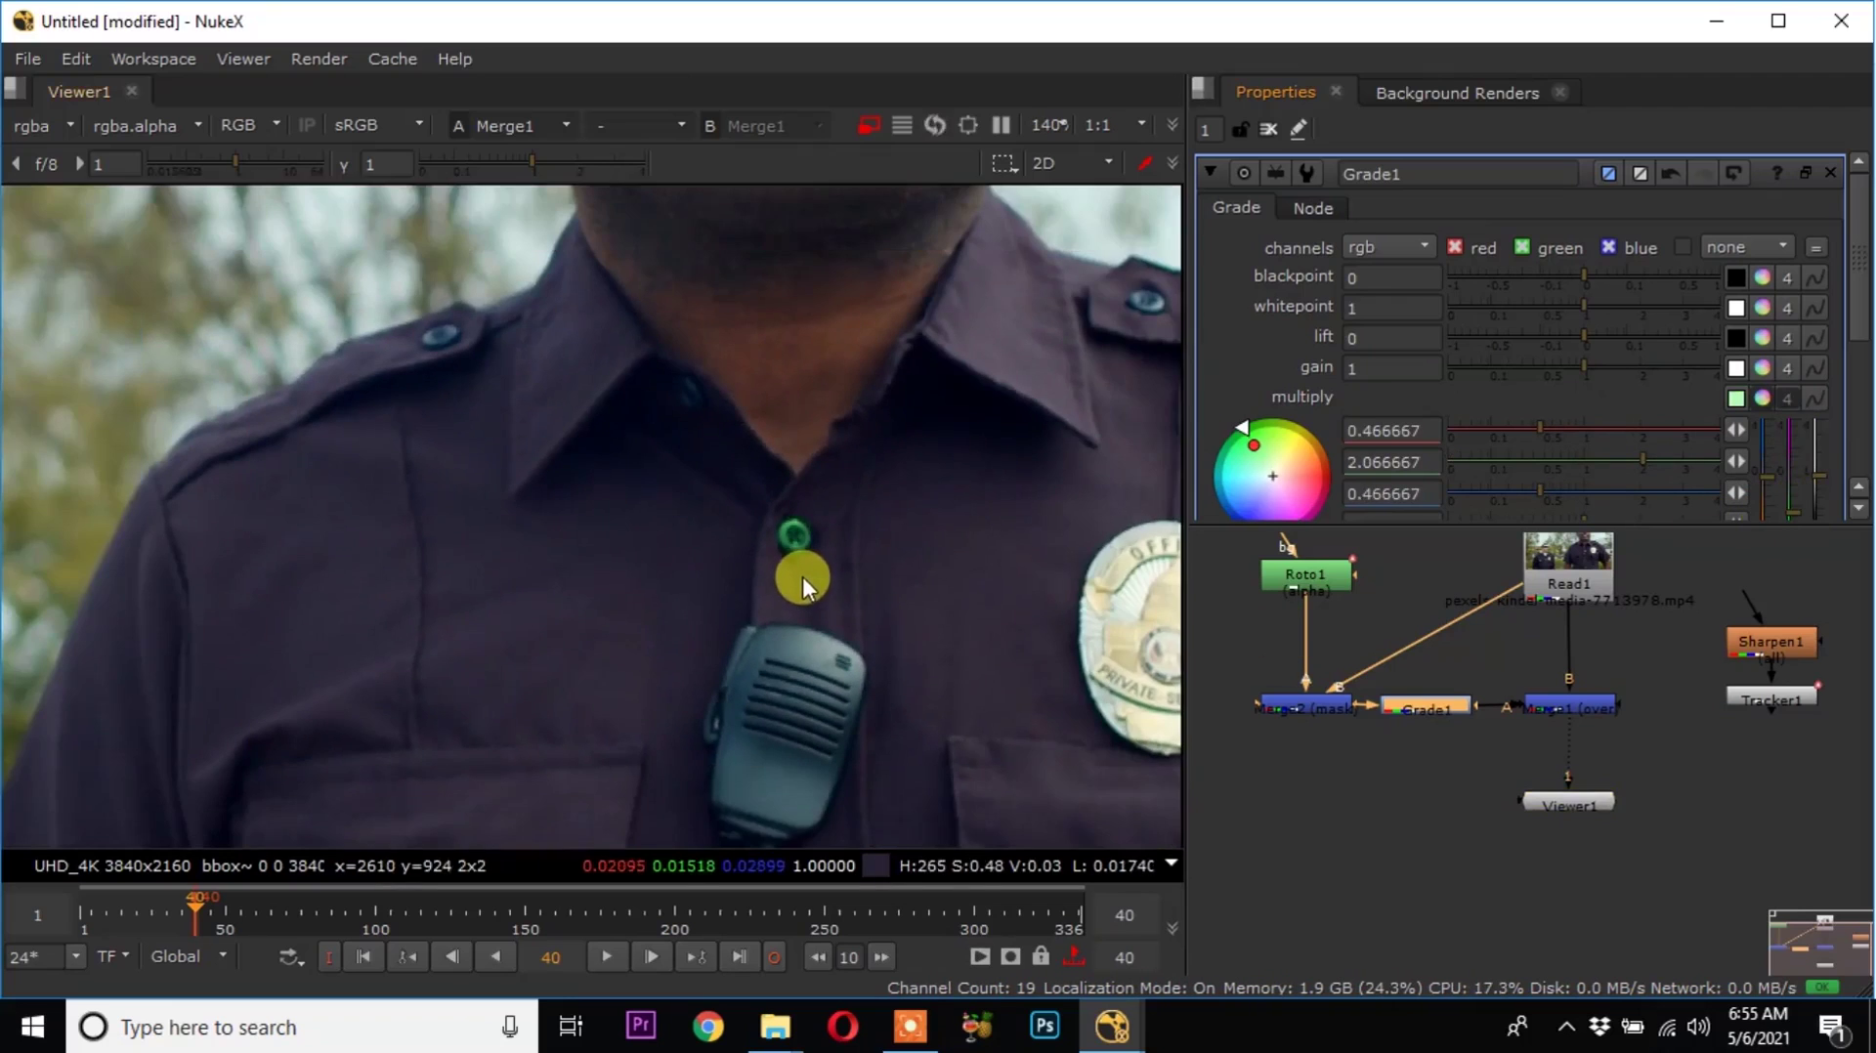
pyautogui.scroll(3, 801, 570)
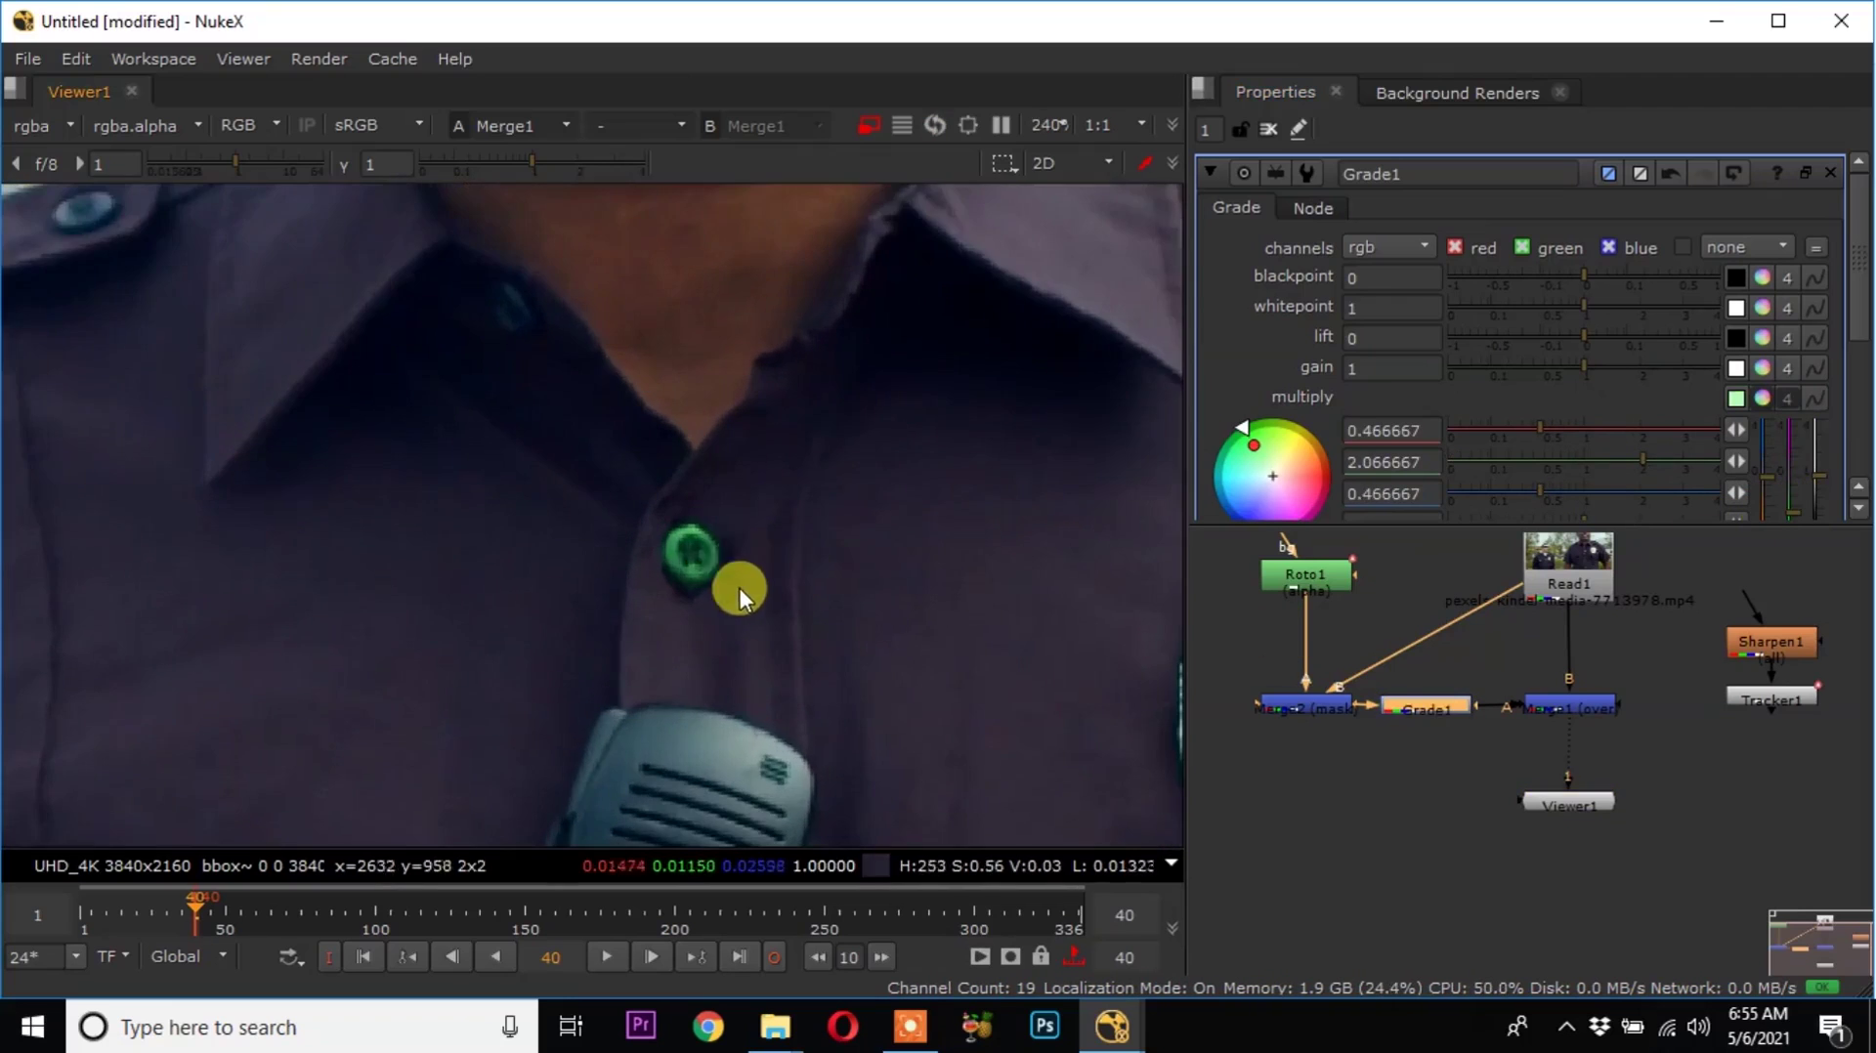
# Examine whether the green tint stays on the button at frames 36 and 20, and return to frame 40.
pyautogui.press('Left')
pyautogui.press('Left')
pyautogui.press('Left')
pyautogui.press('Left')
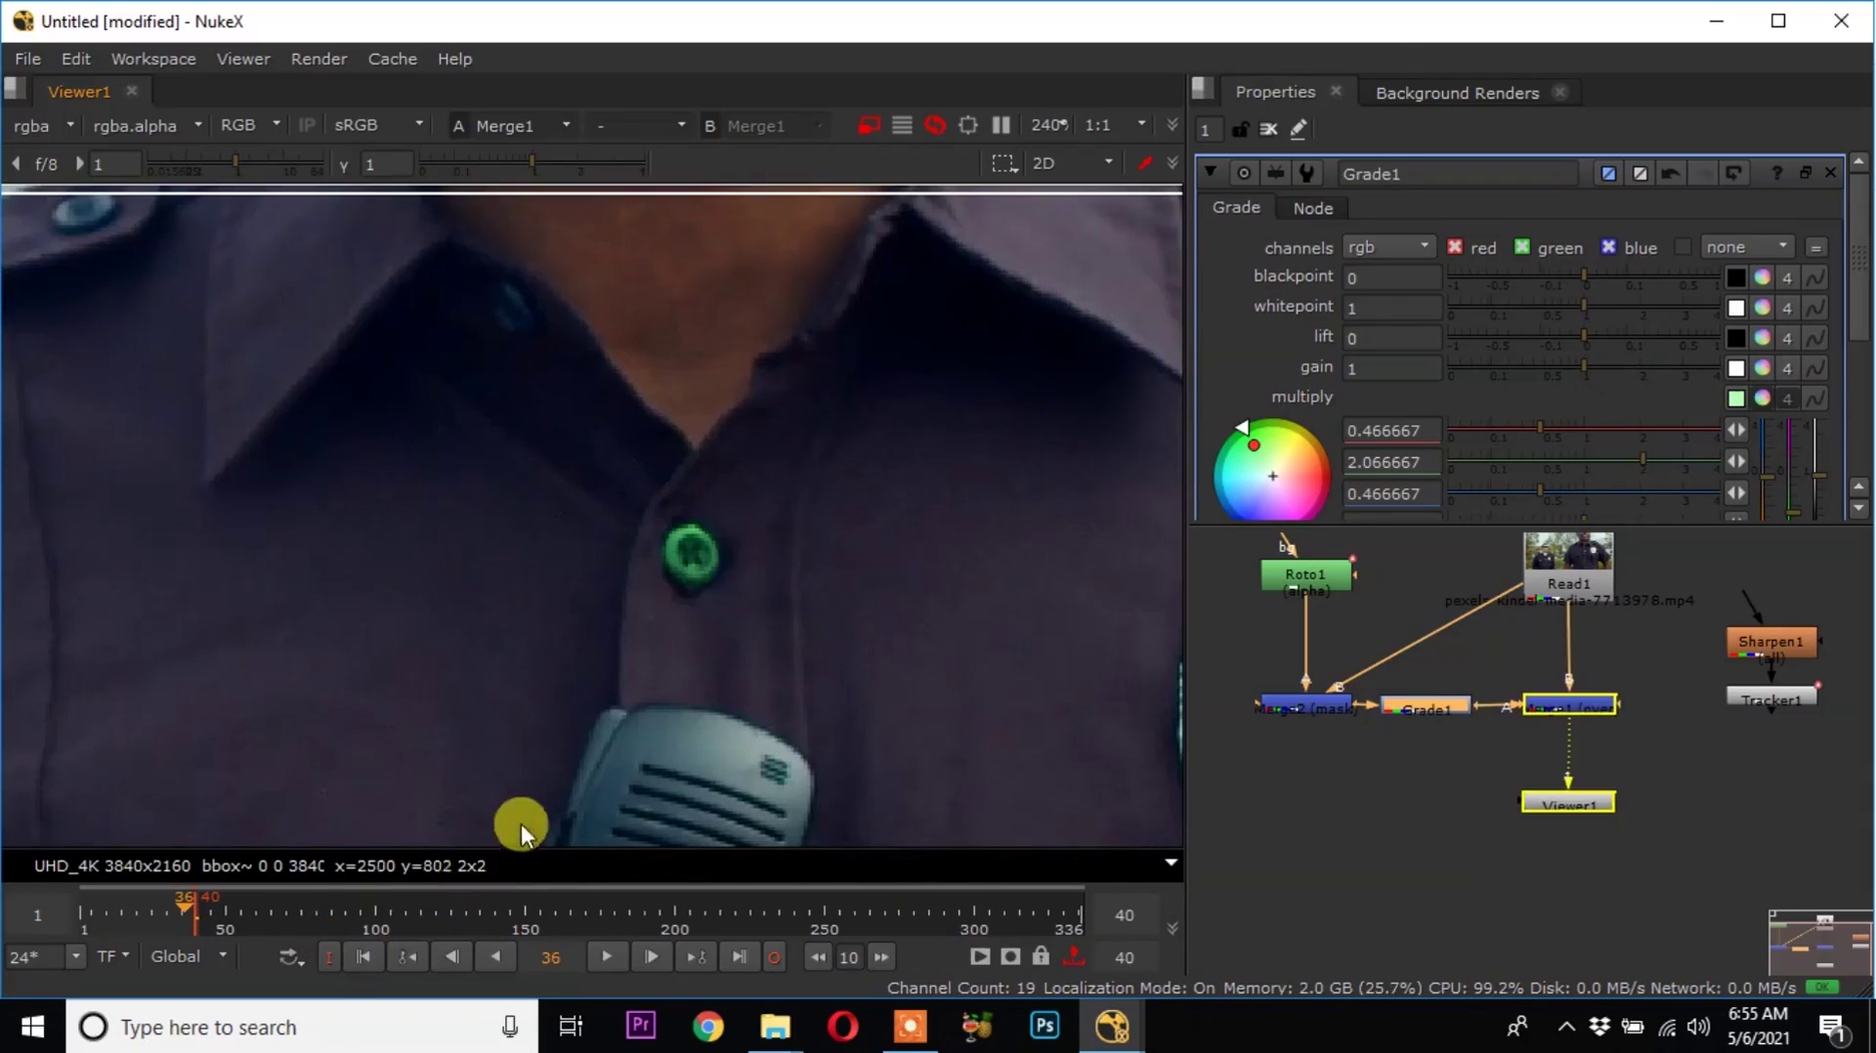
pyautogui.scroll(3, 670, 592)
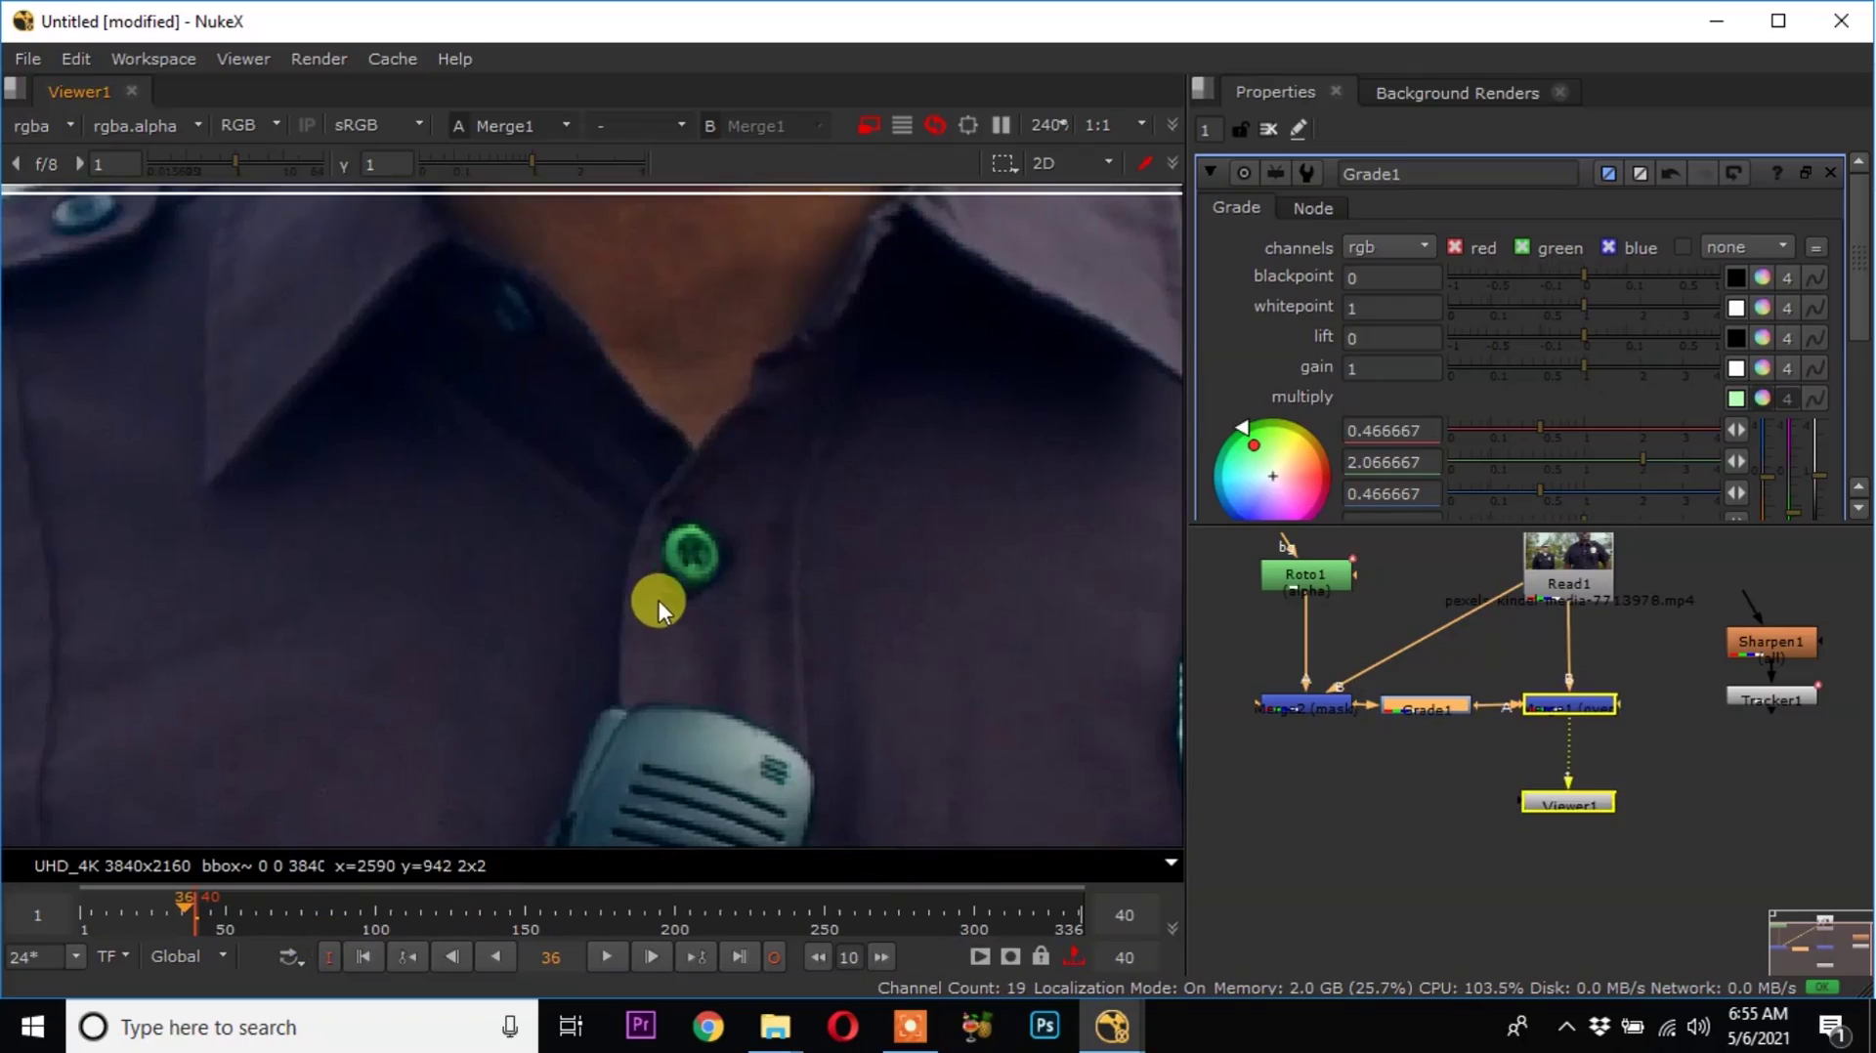
pyautogui.click(138, 907)
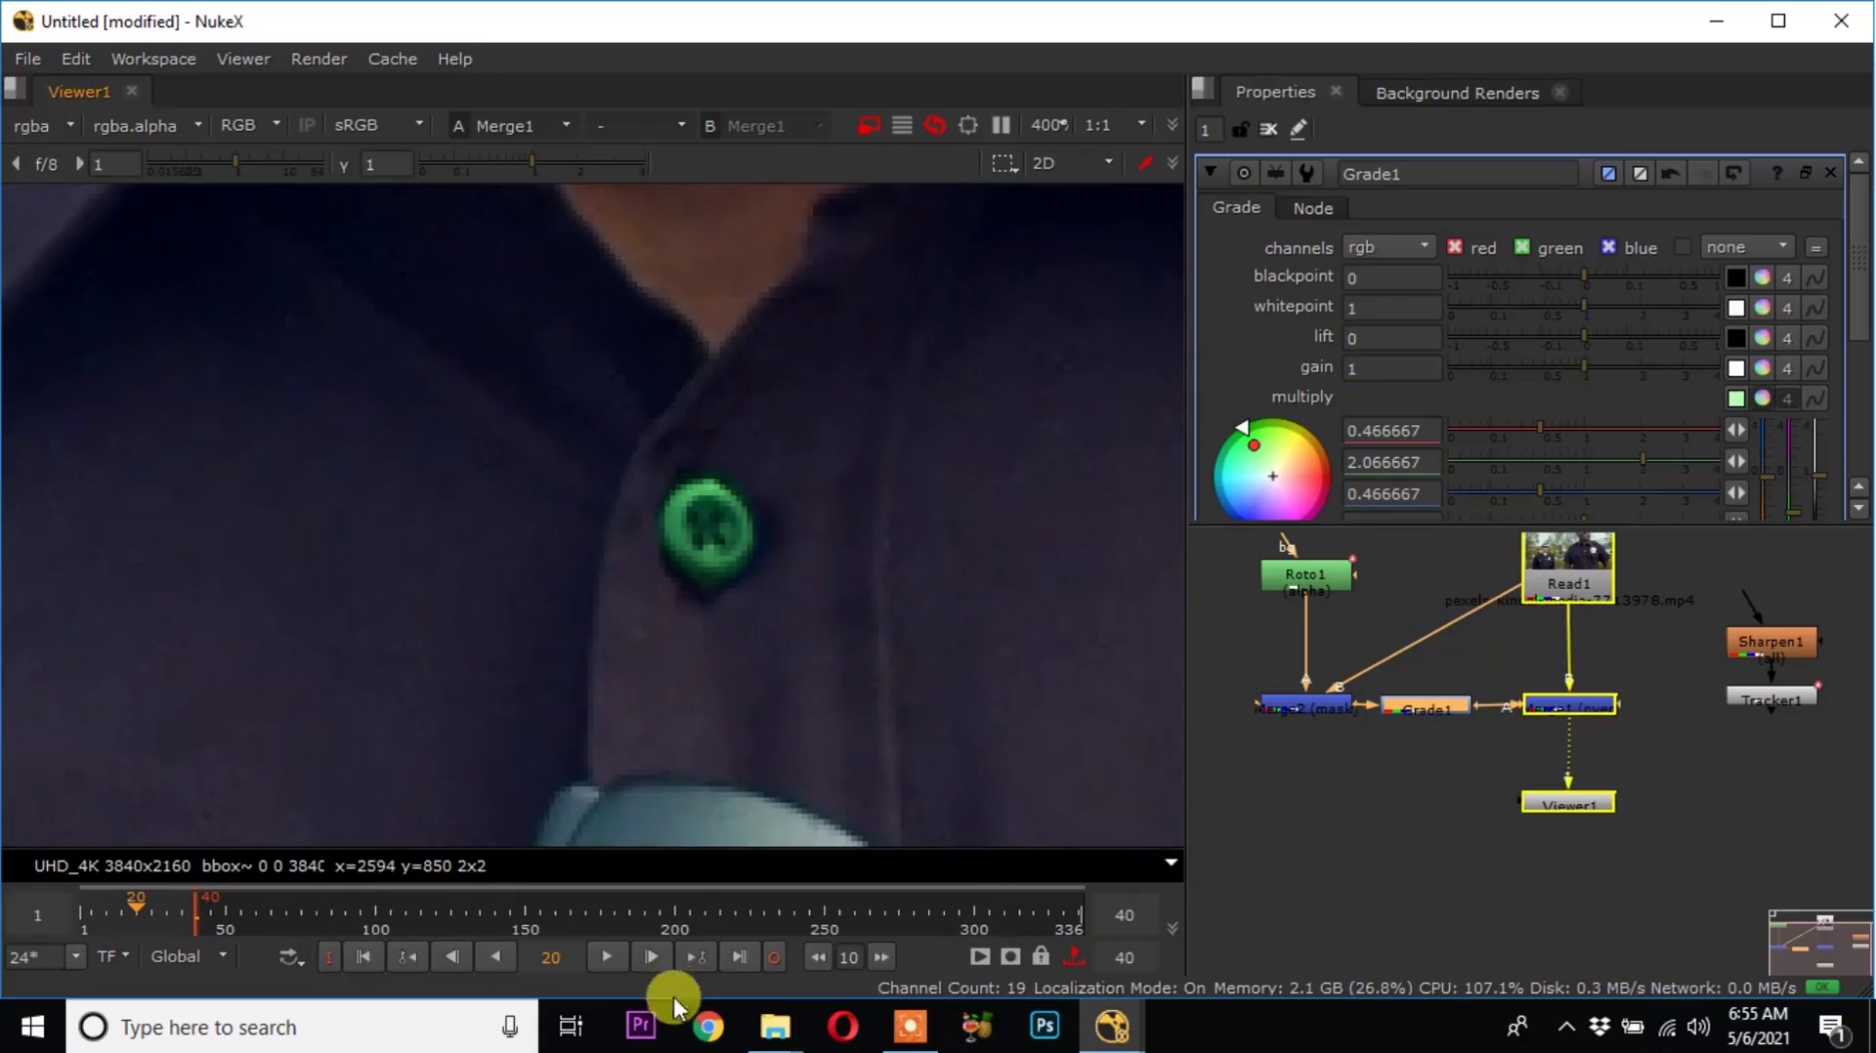
pyautogui.click(867, 960)
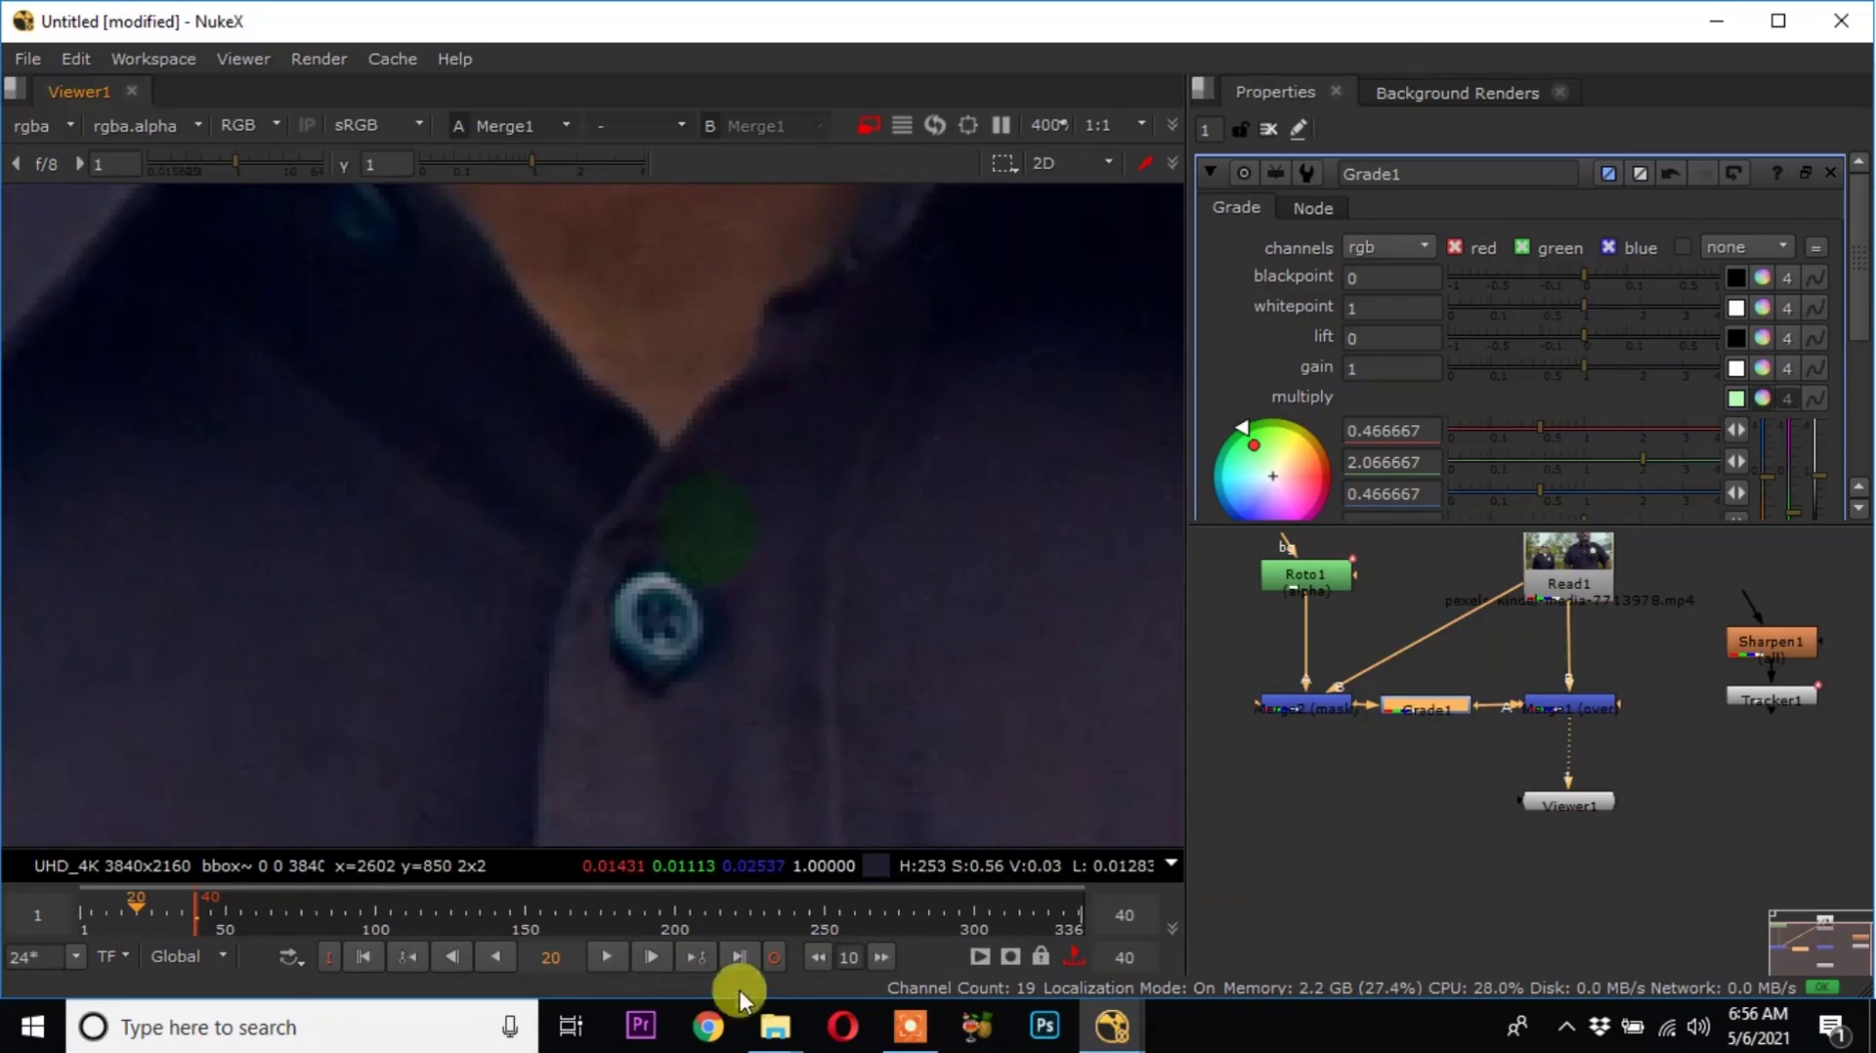
pyautogui.click(738, 955)
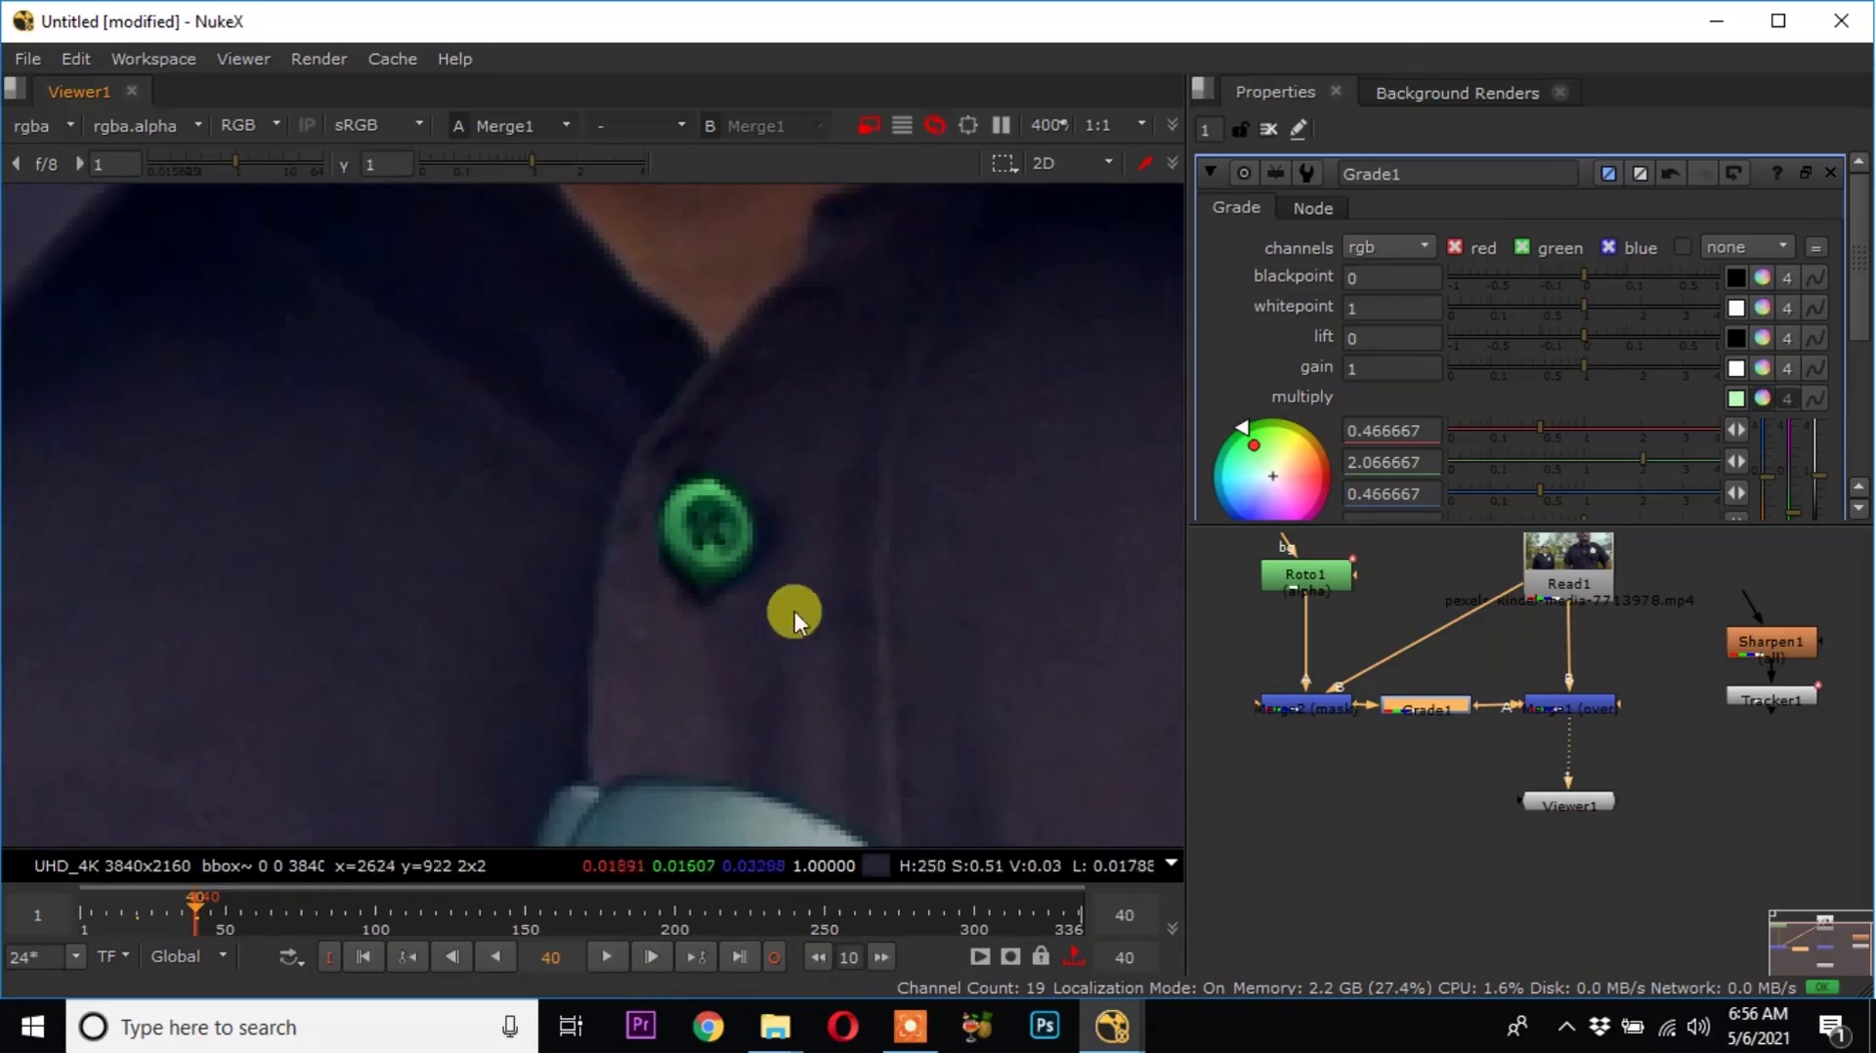
# Separate Tracker1 from the Sharpen node and insert it between Roto1 and the mask Merge.
pyautogui.moveTo(1395, 783); pyautogui.dragTo(1419, 848, button='middle')
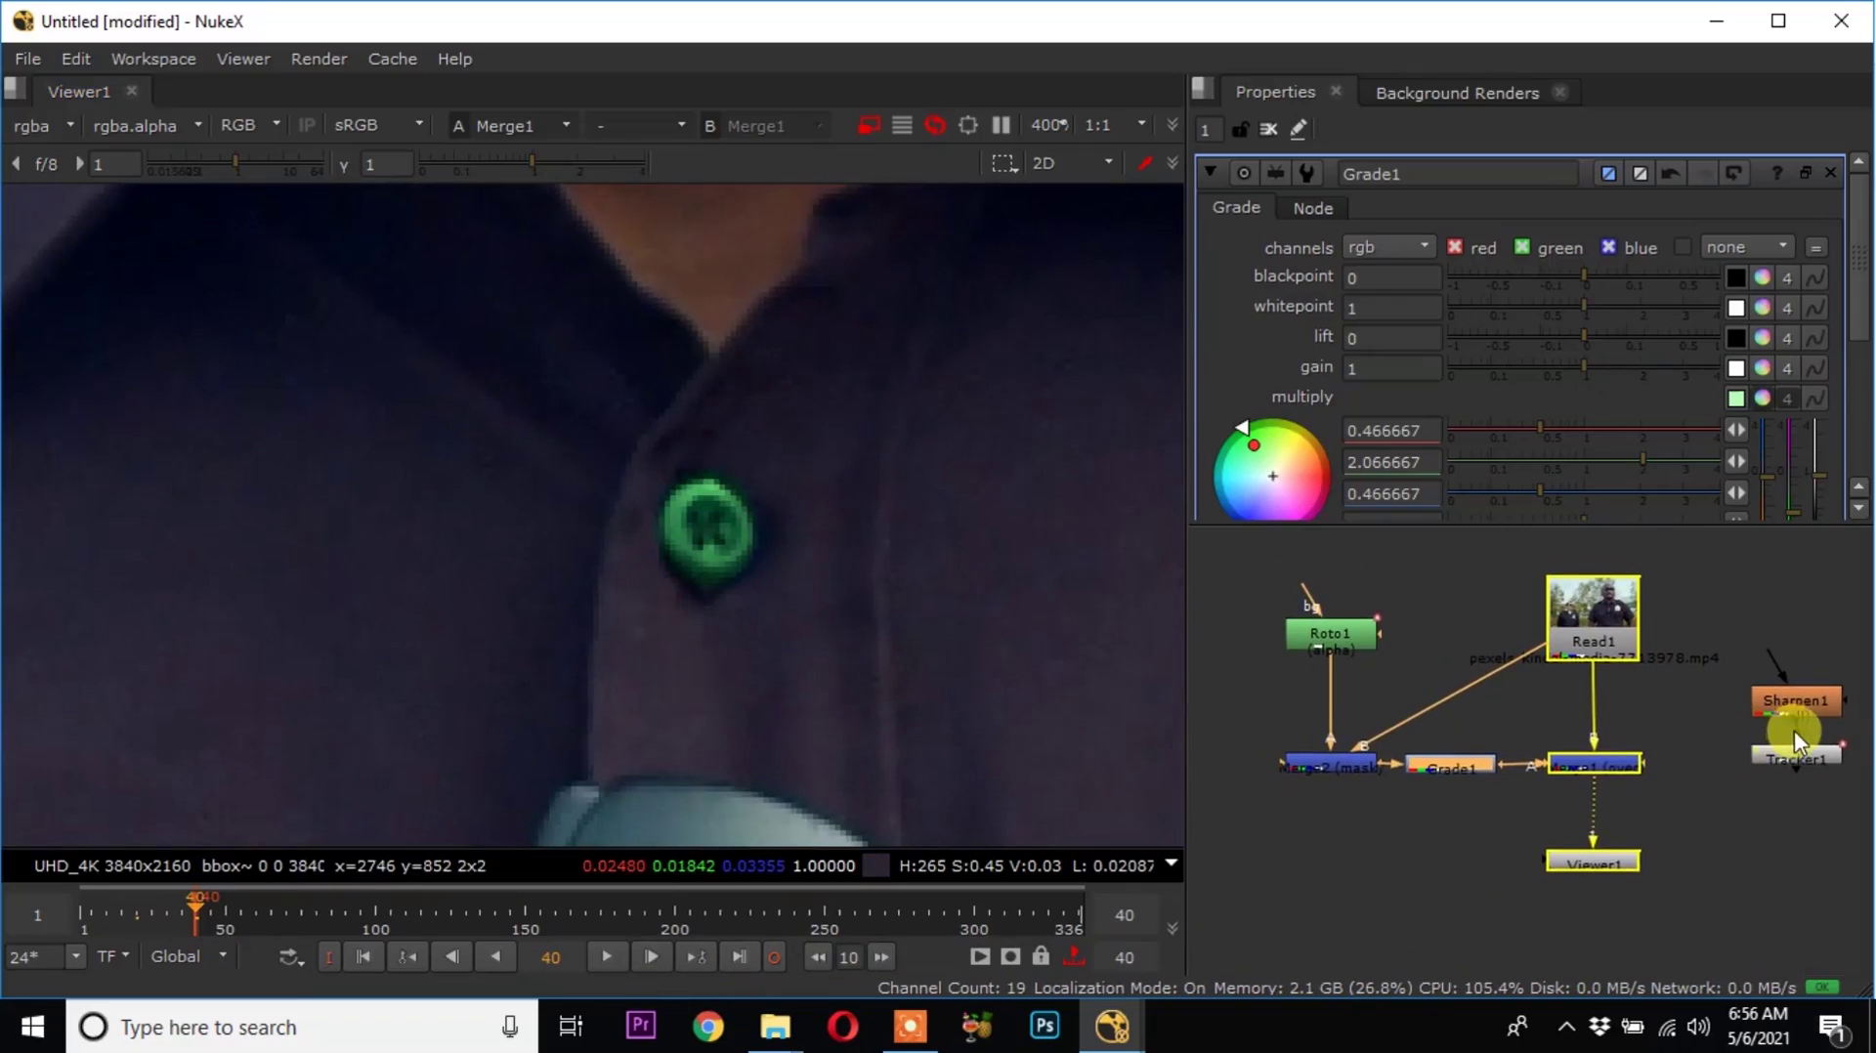
pyautogui.moveTo(1825, 709); pyautogui.dragTo(1832, 607)
pyautogui.moveTo(1799, 757); pyautogui.dragTo(1344, 694)
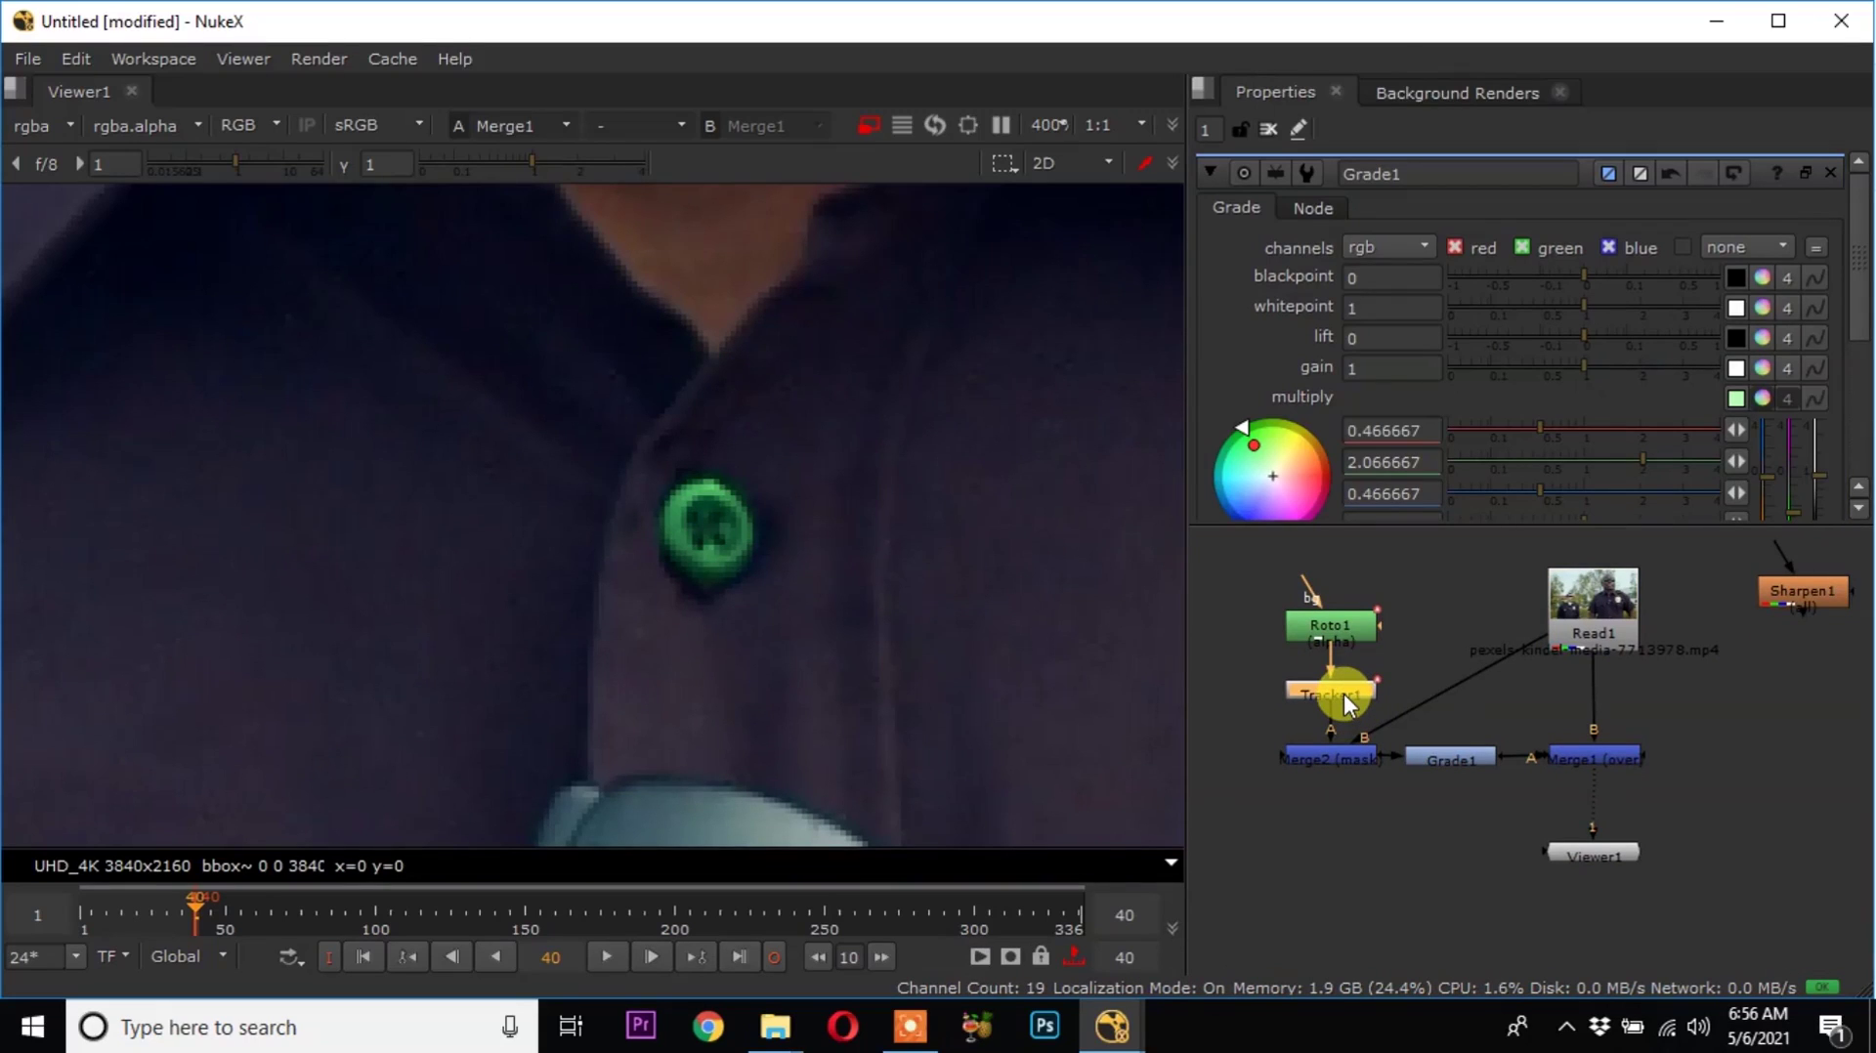
# Open Tracker1's properties and enable translation (T) for track 2.
pyautogui.doubleClick(1344, 693)
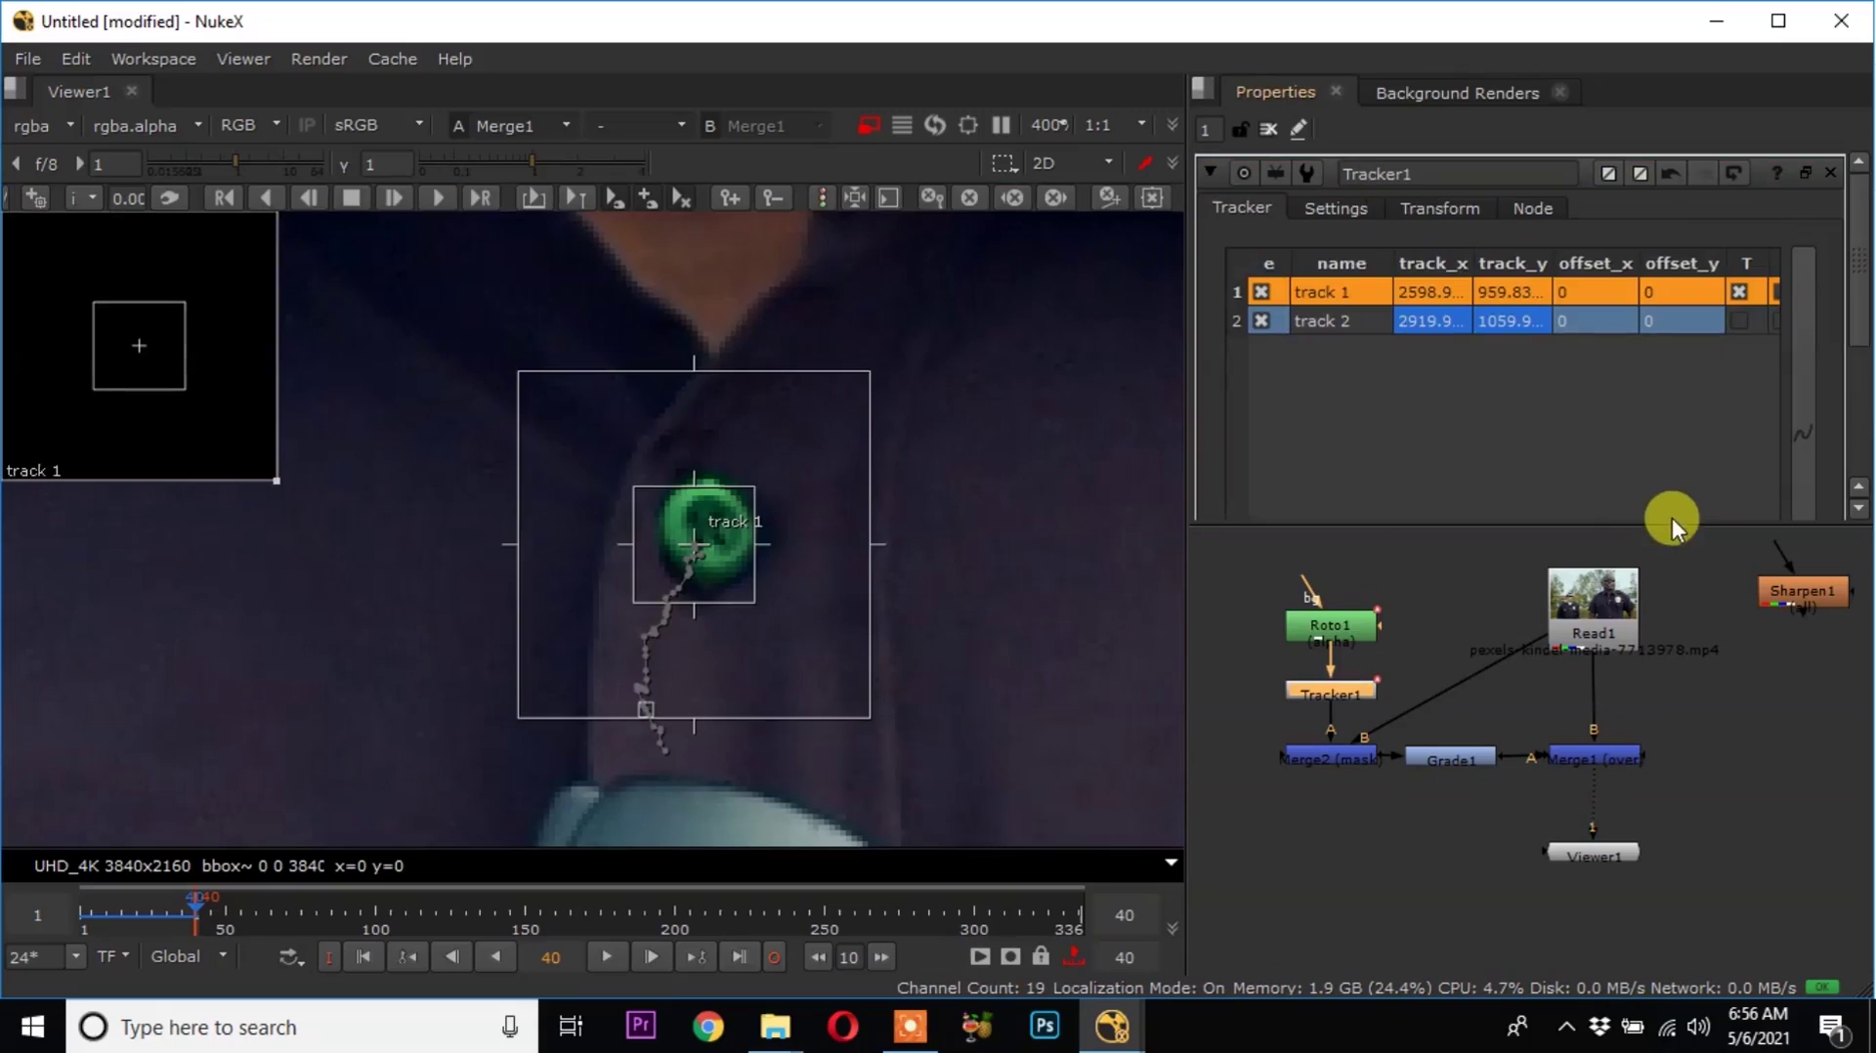
pyautogui.moveTo(1666, 525); pyautogui.dragTo(1677, 693)
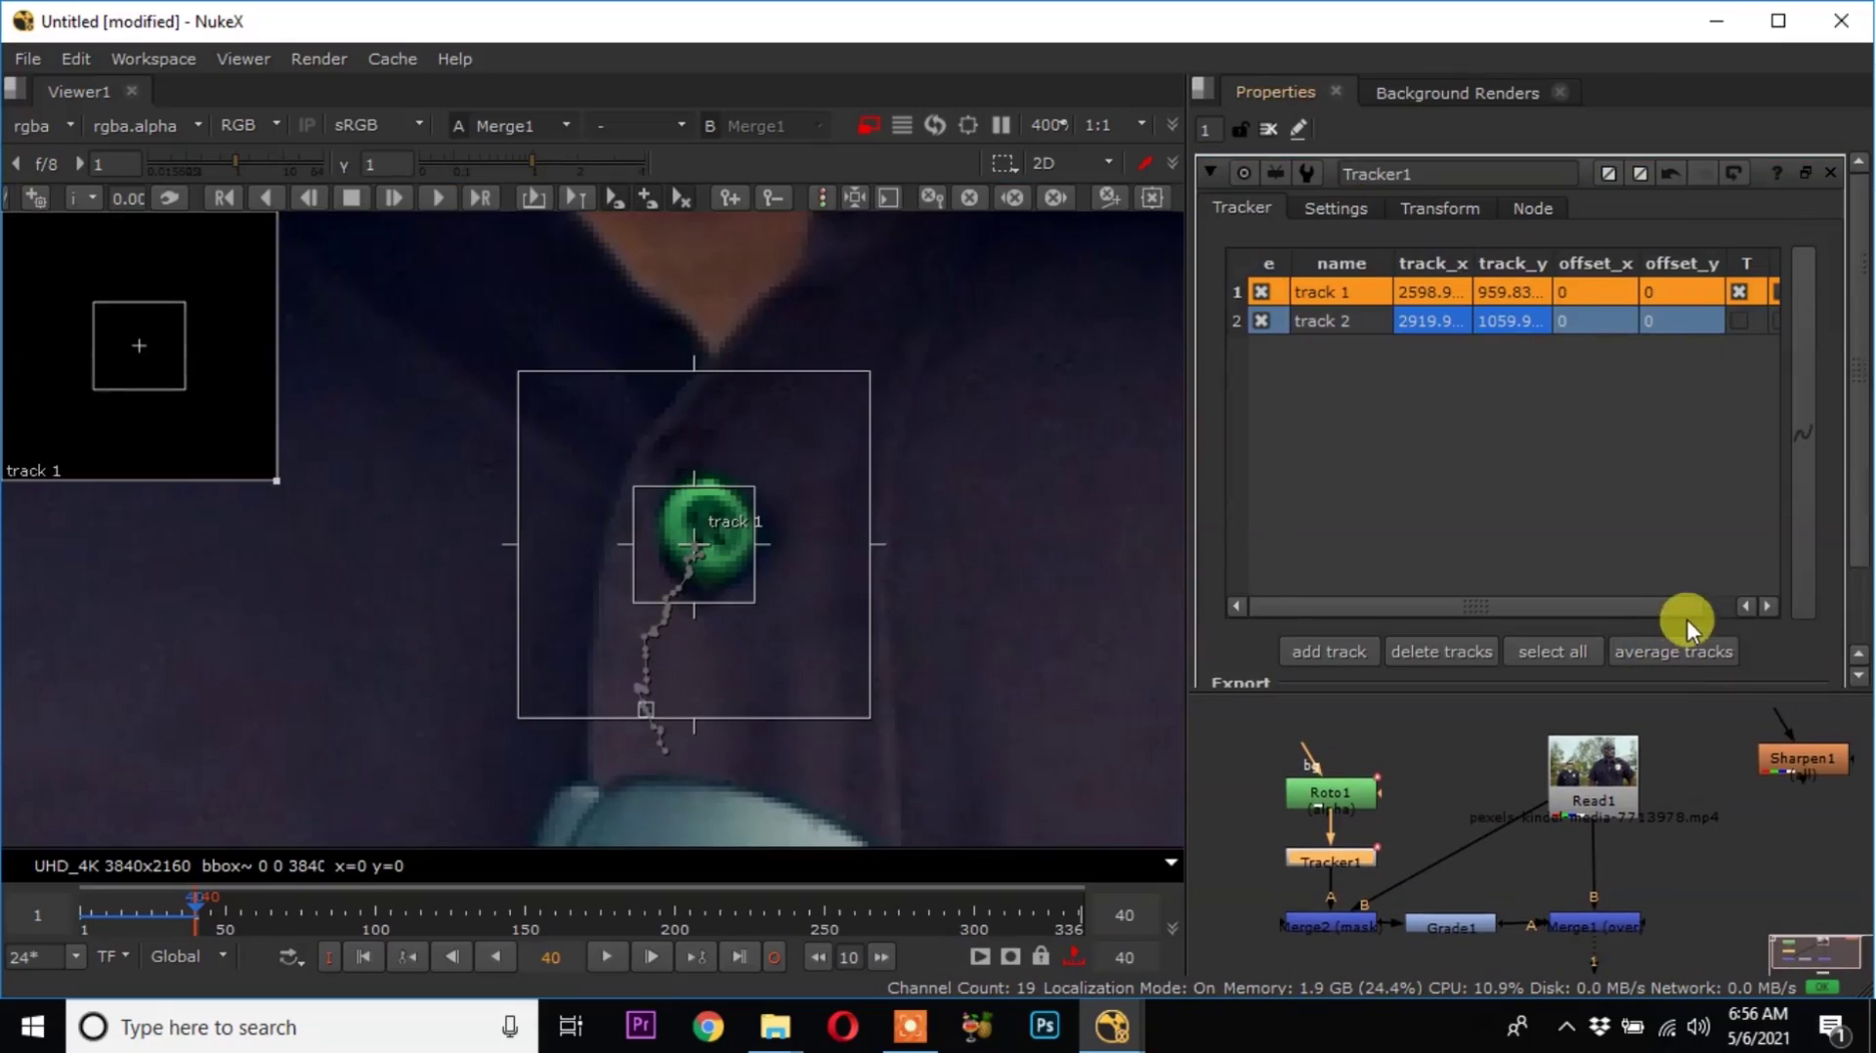
pyautogui.click(1682, 608)
pyautogui.click(1604, 319)
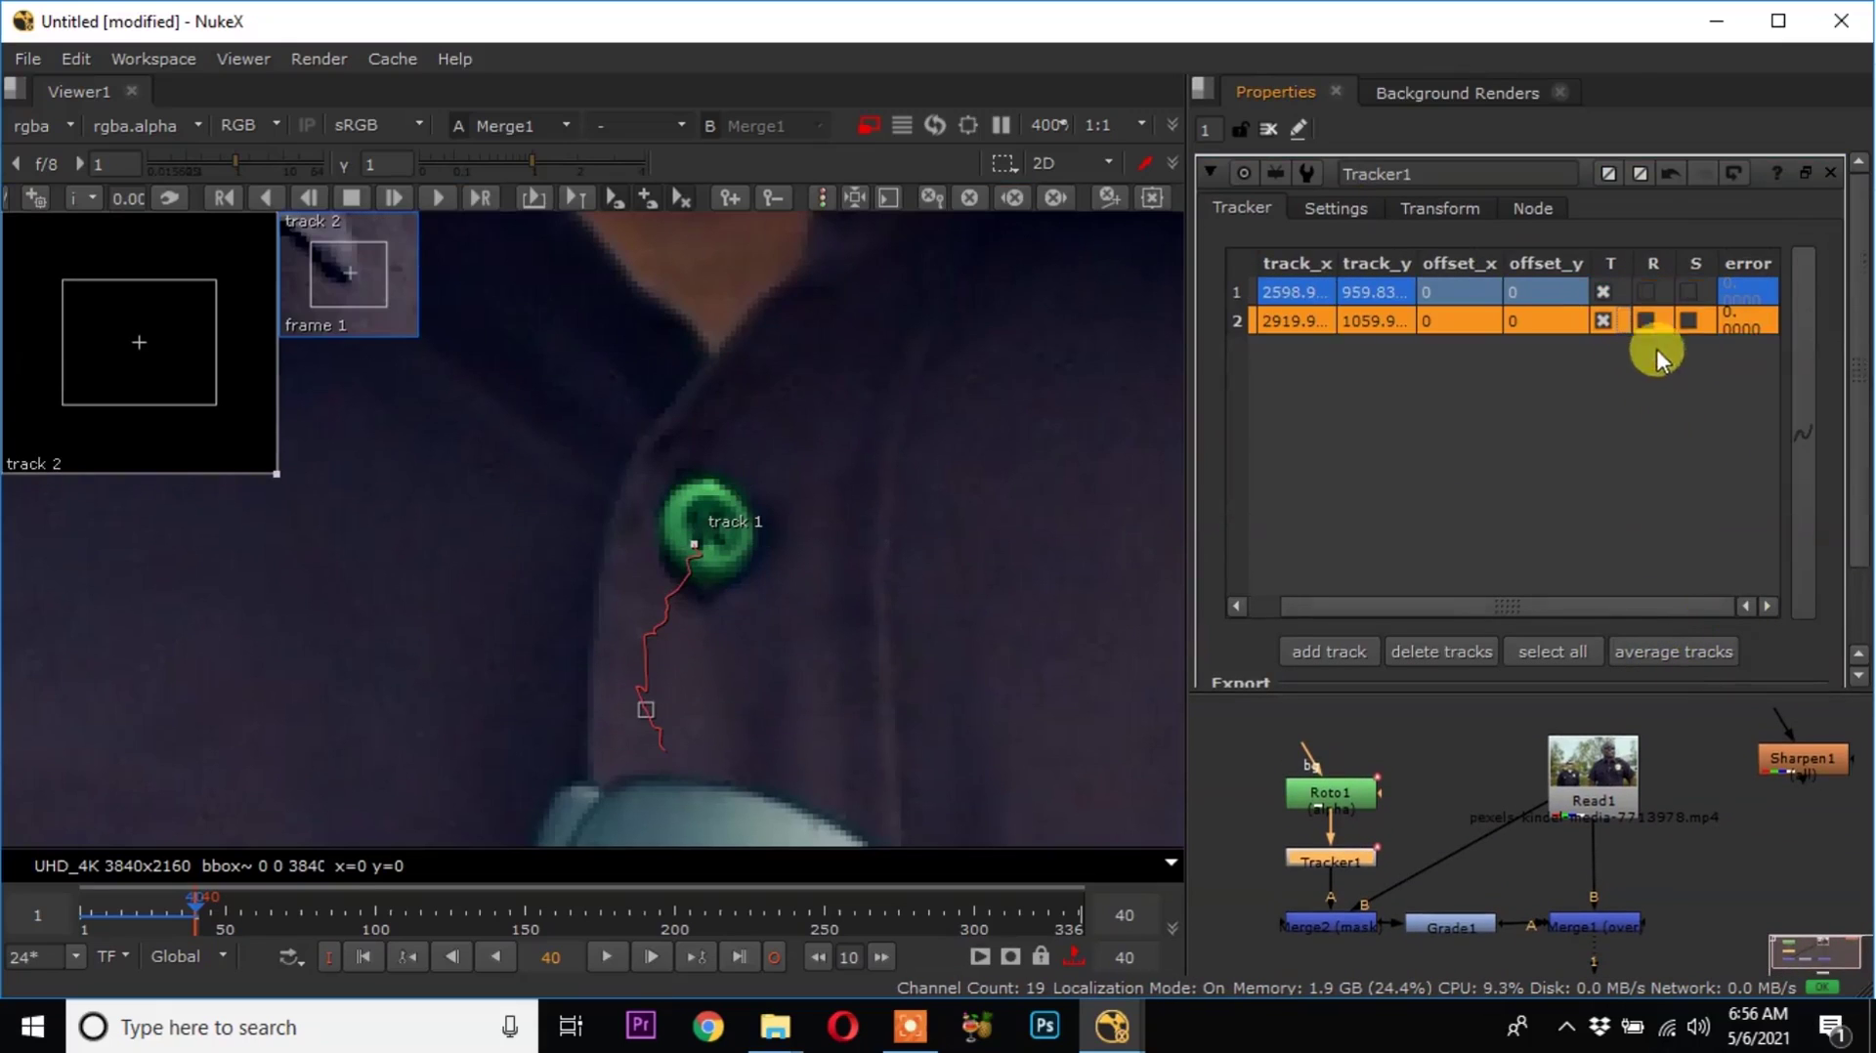
# Enable rotation (R) and scale (S) for both track 1 and track 2 in Tracker1.
pyautogui.click(1649, 284)
pyautogui.click(1646, 323)
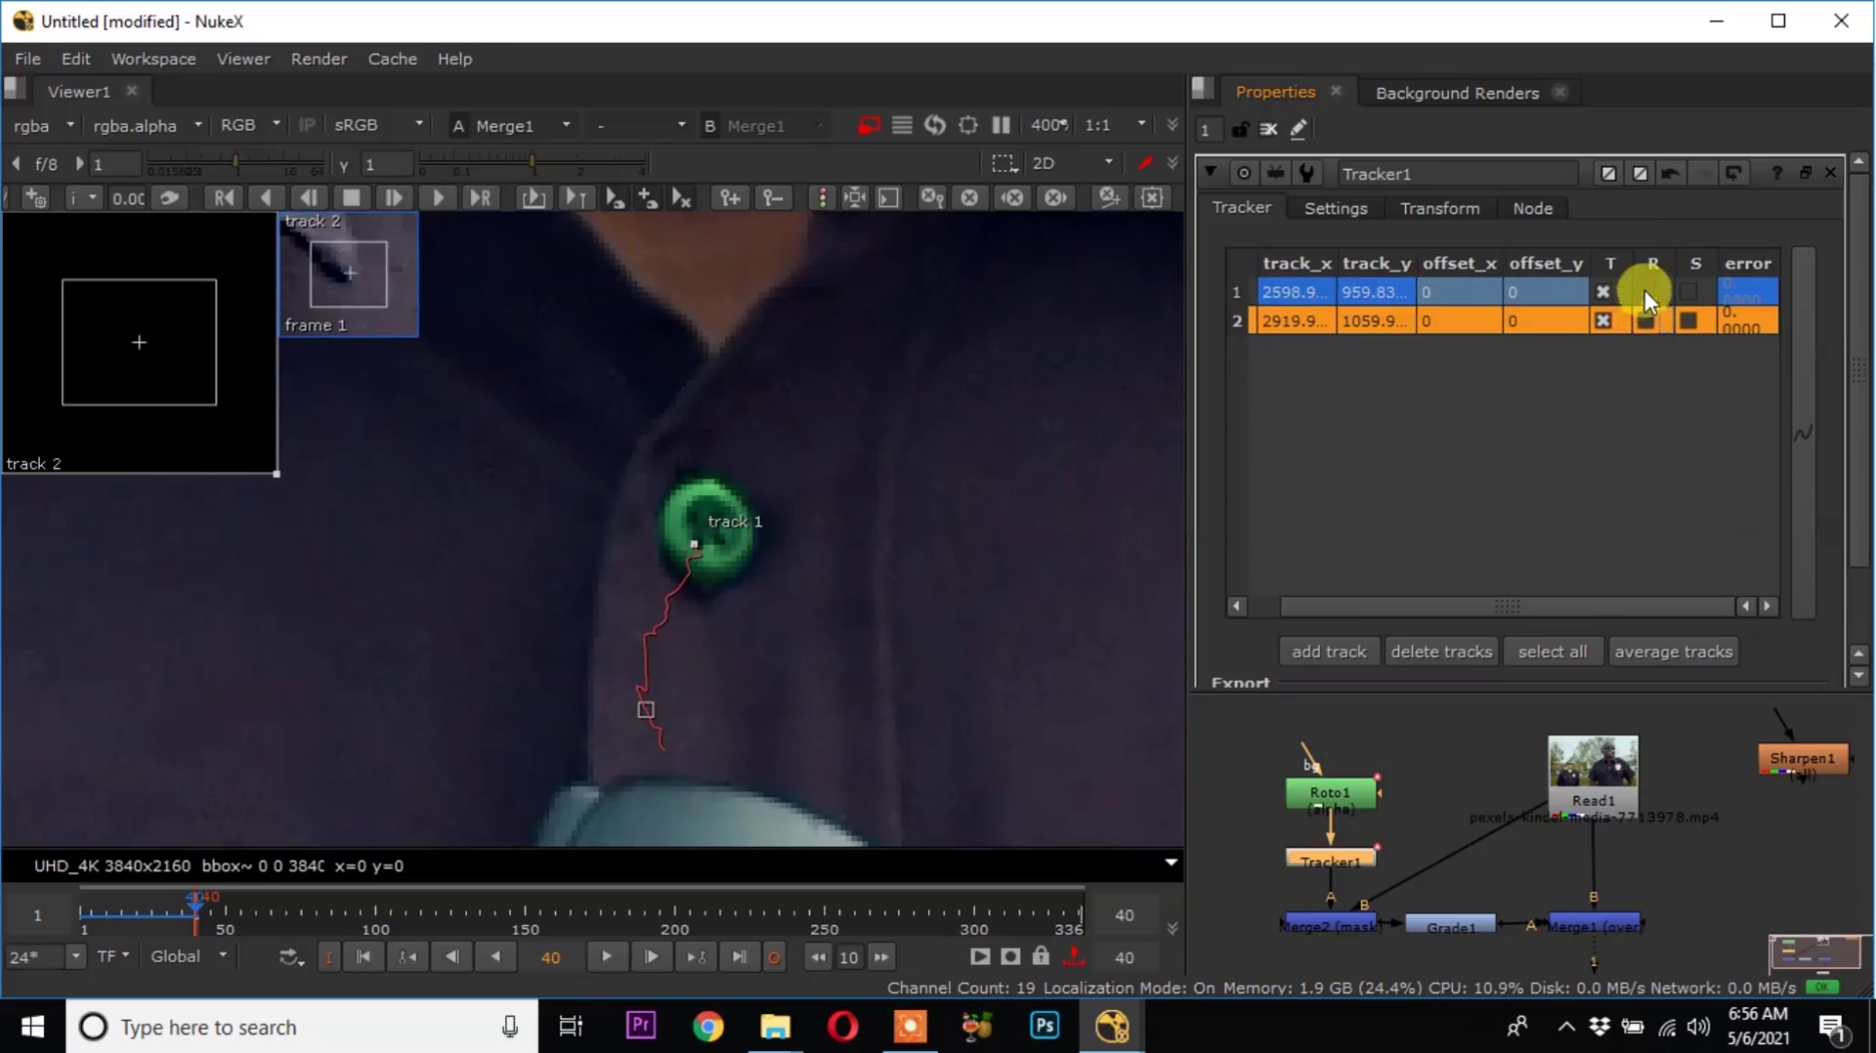
pyautogui.click(1645, 290)
pyautogui.click(1642, 325)
pyautogui.click(1647, 297)
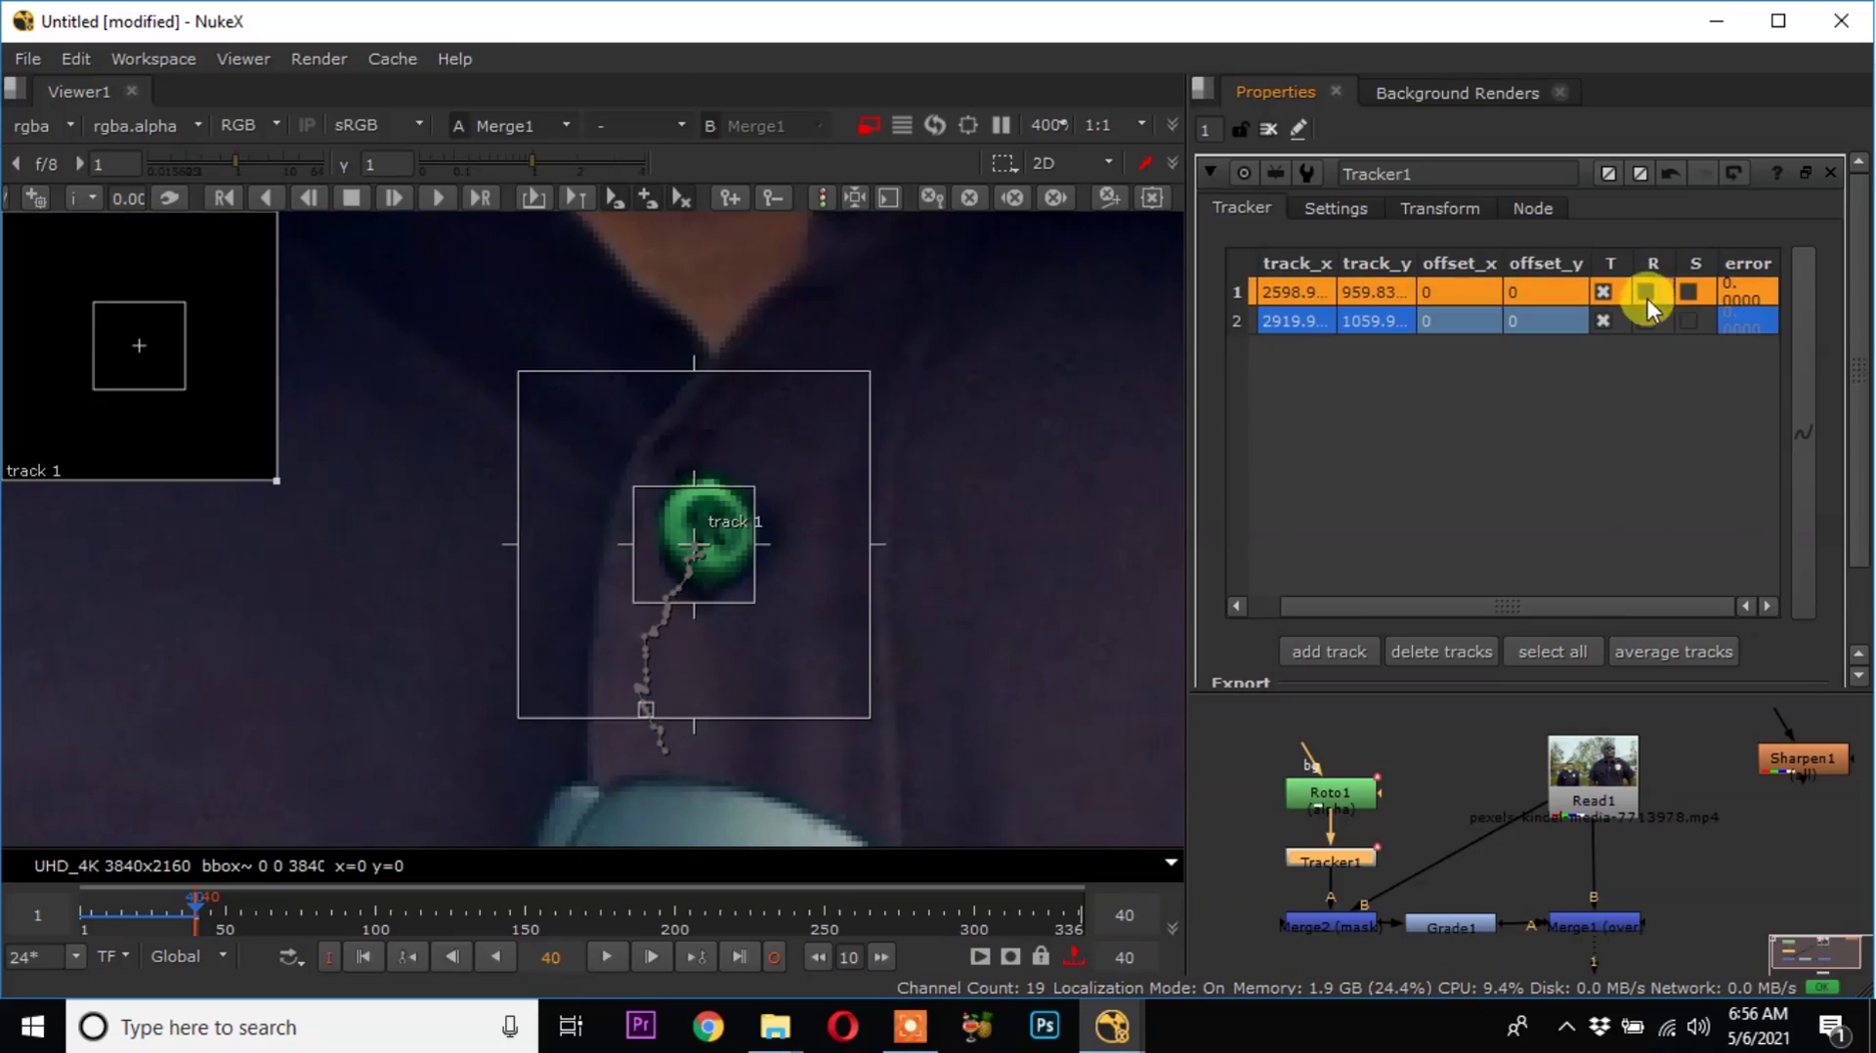
pyautogui.click(1648, 321)
pyautogui.click(1647, 321)
pyautogui.click(1688, 292)
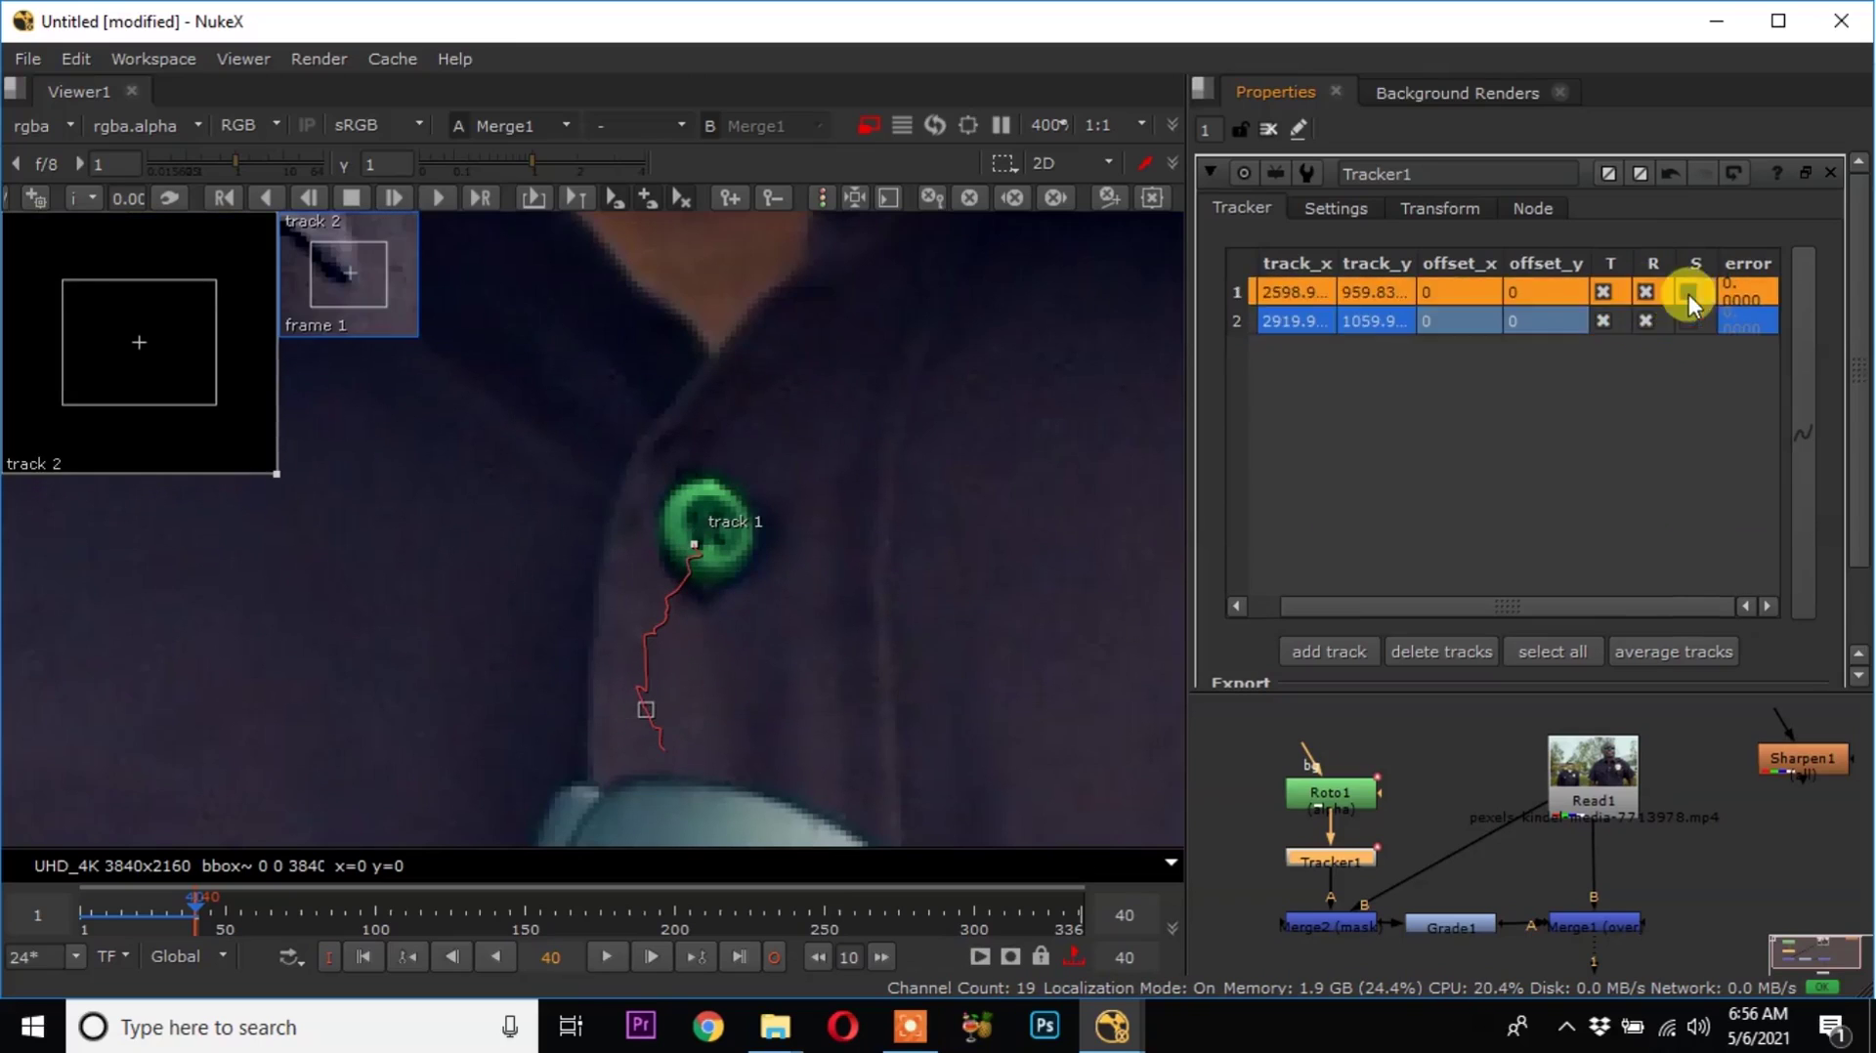
pyautogui.click(1688, 321)
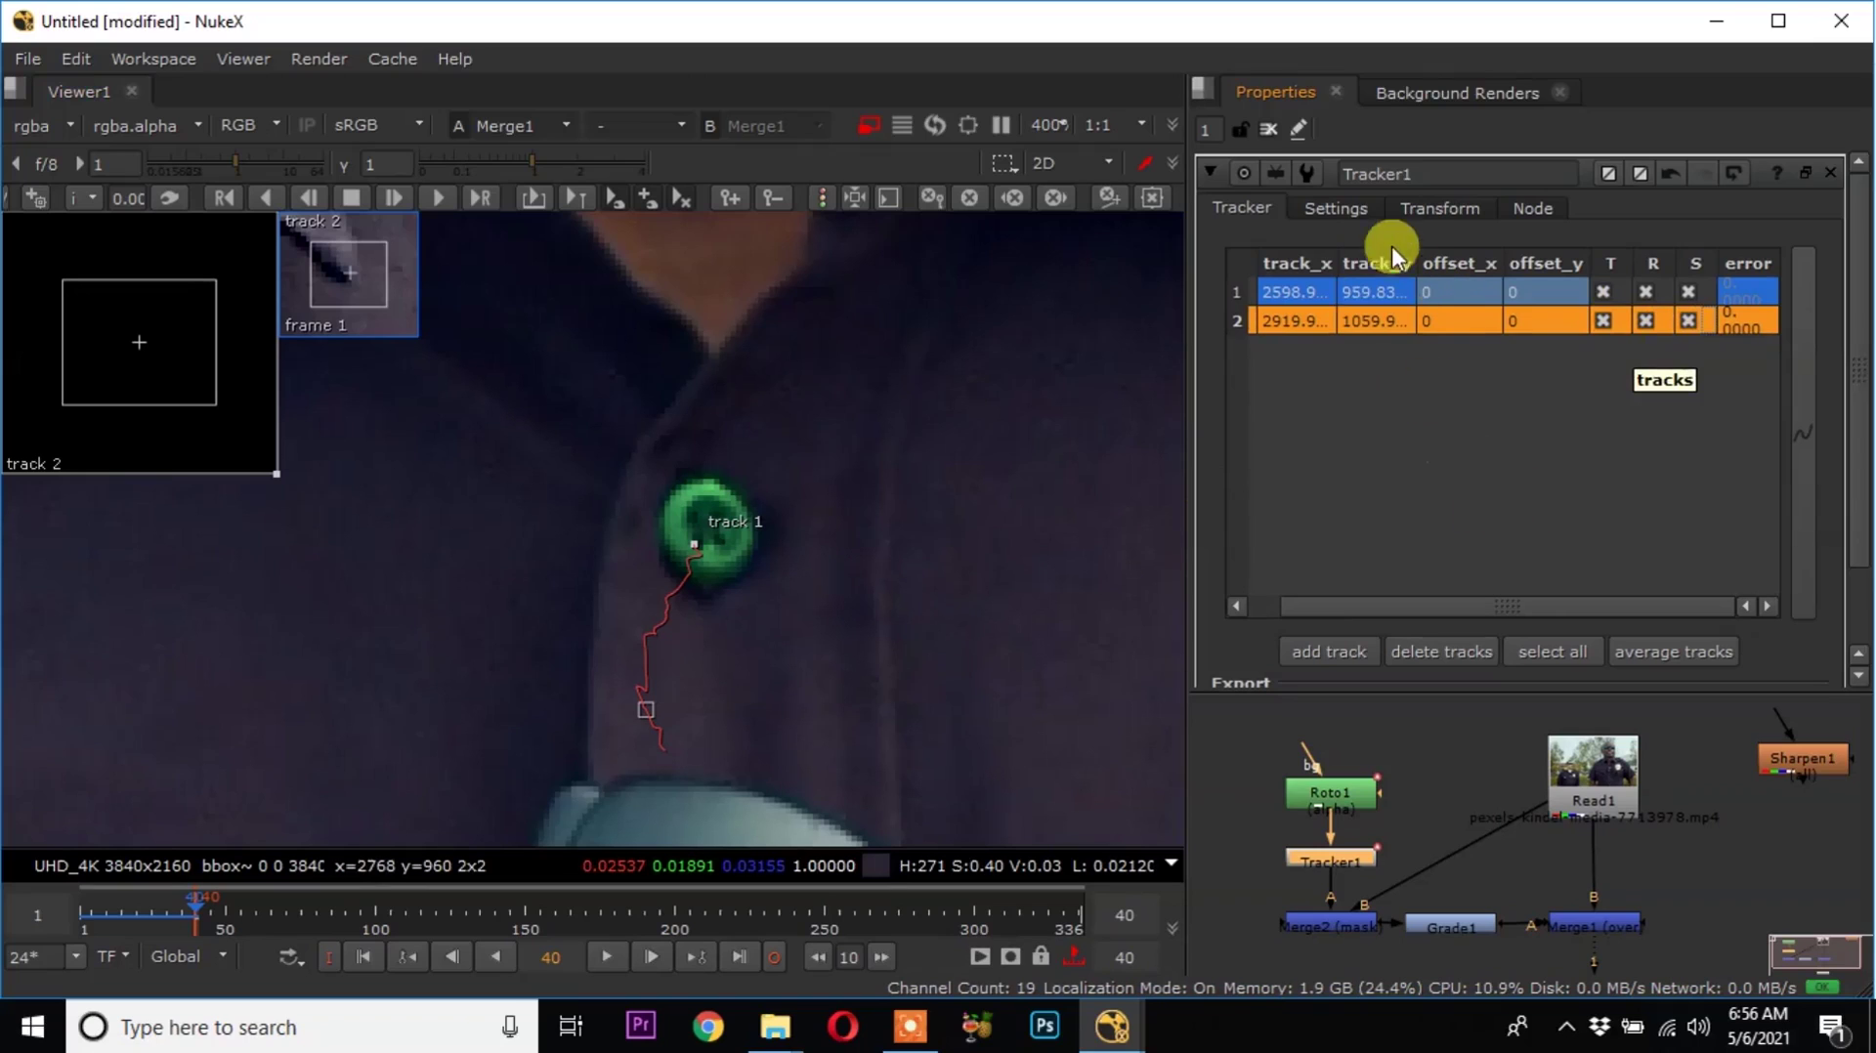
# Keep Tracker1's pre-track filter at adjust contrast and enable adjusting for luminance changes.
pyautogui.click(1341, 209)
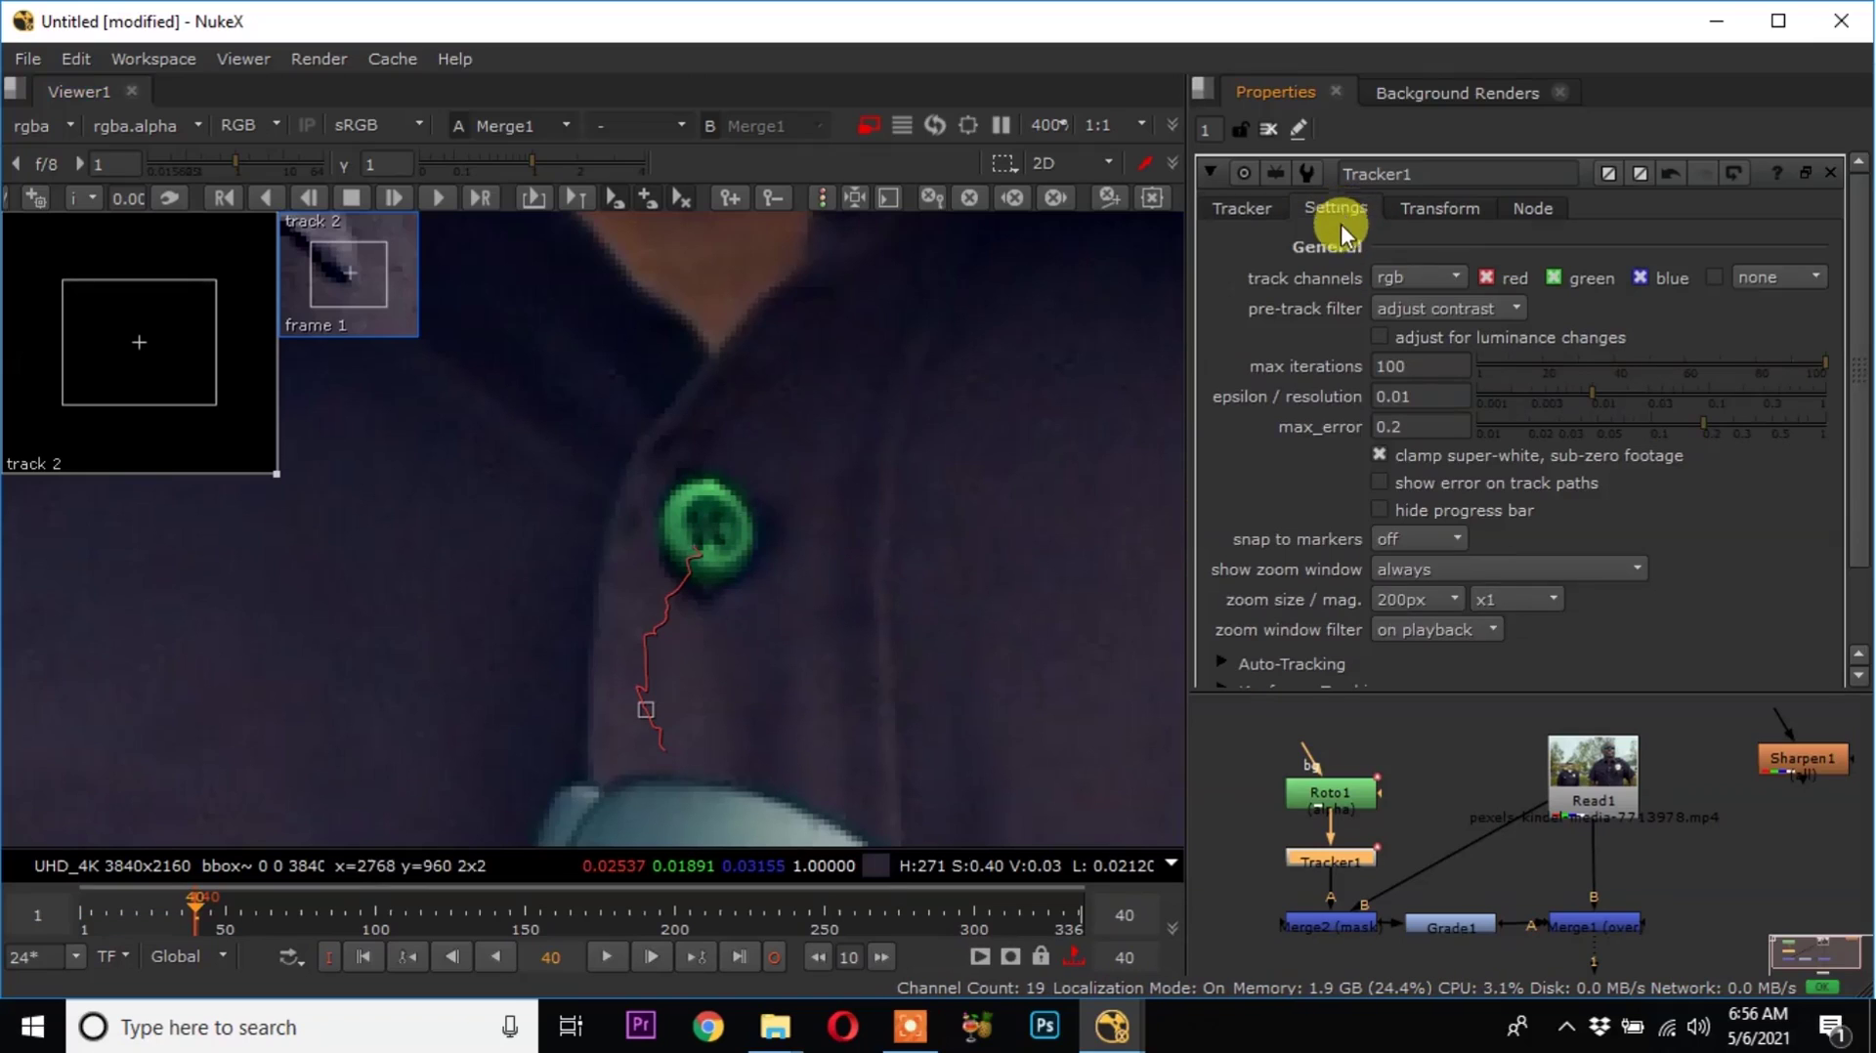
pyautogui.scroll(-2, 819, 584)
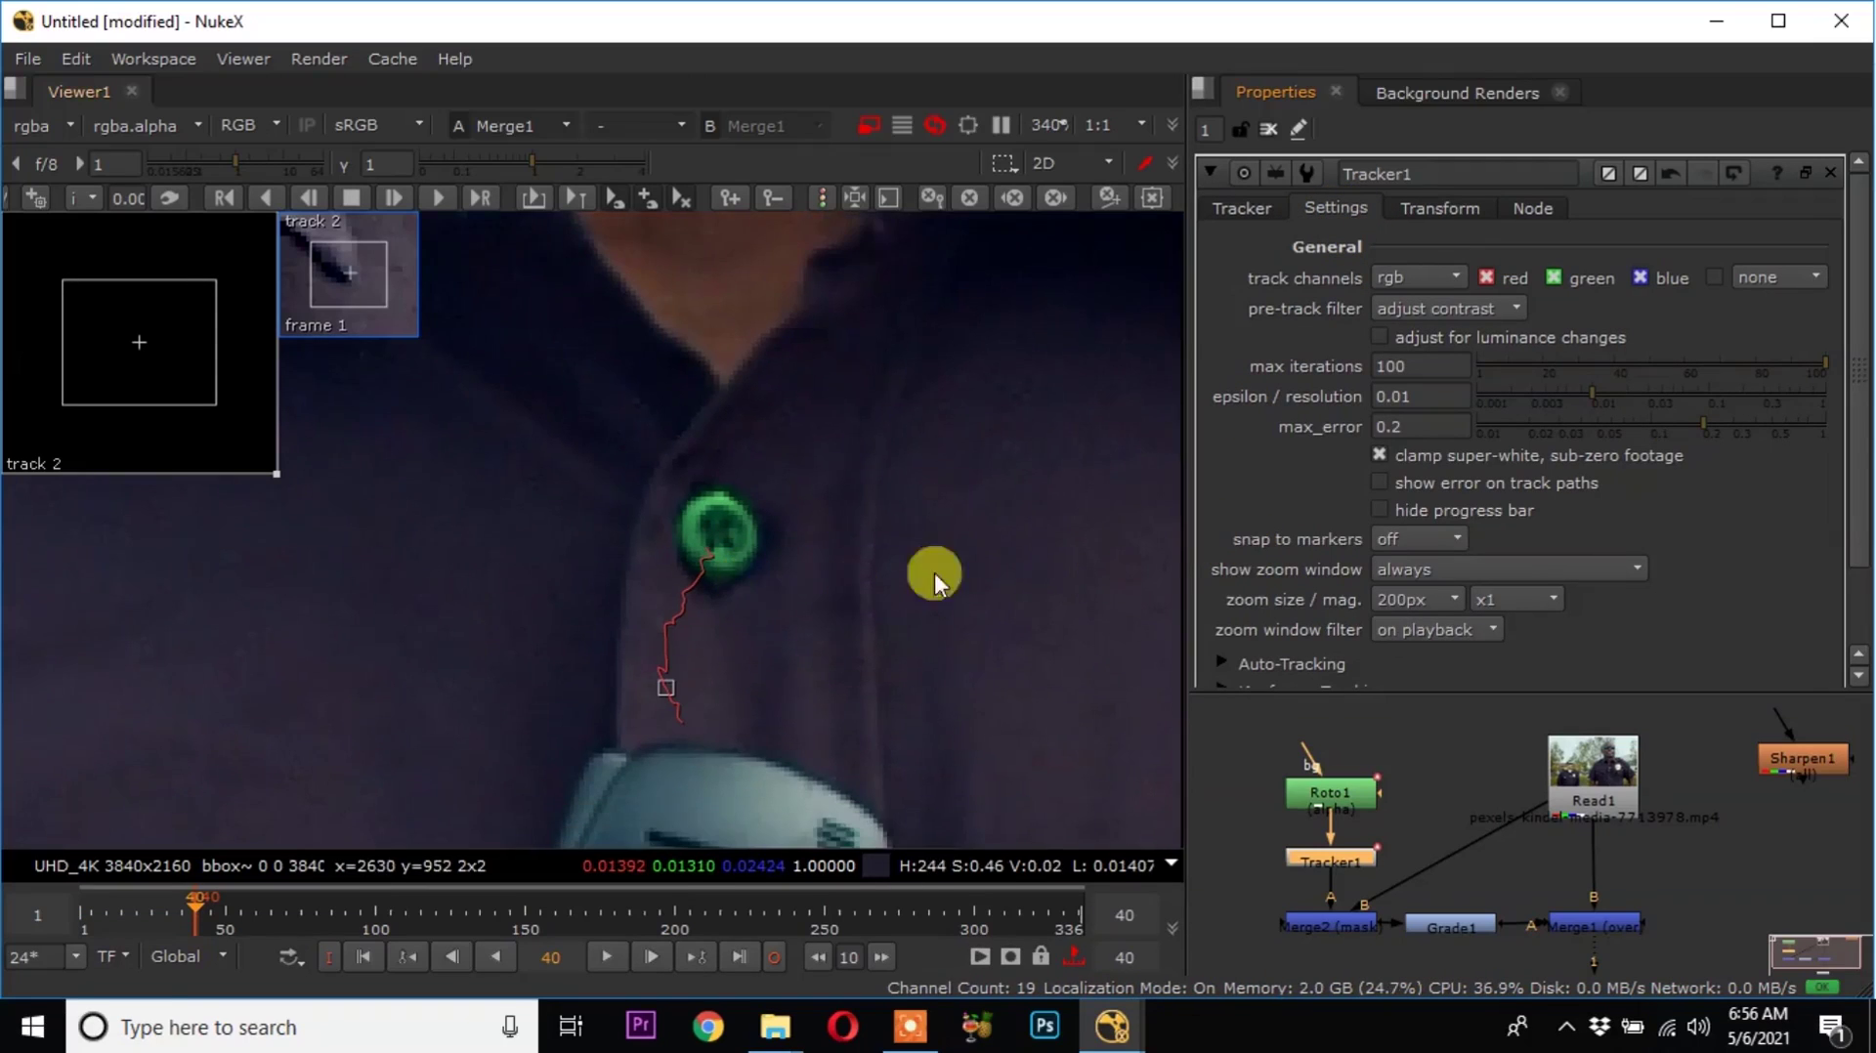
pyautogui.click(1493, 310)
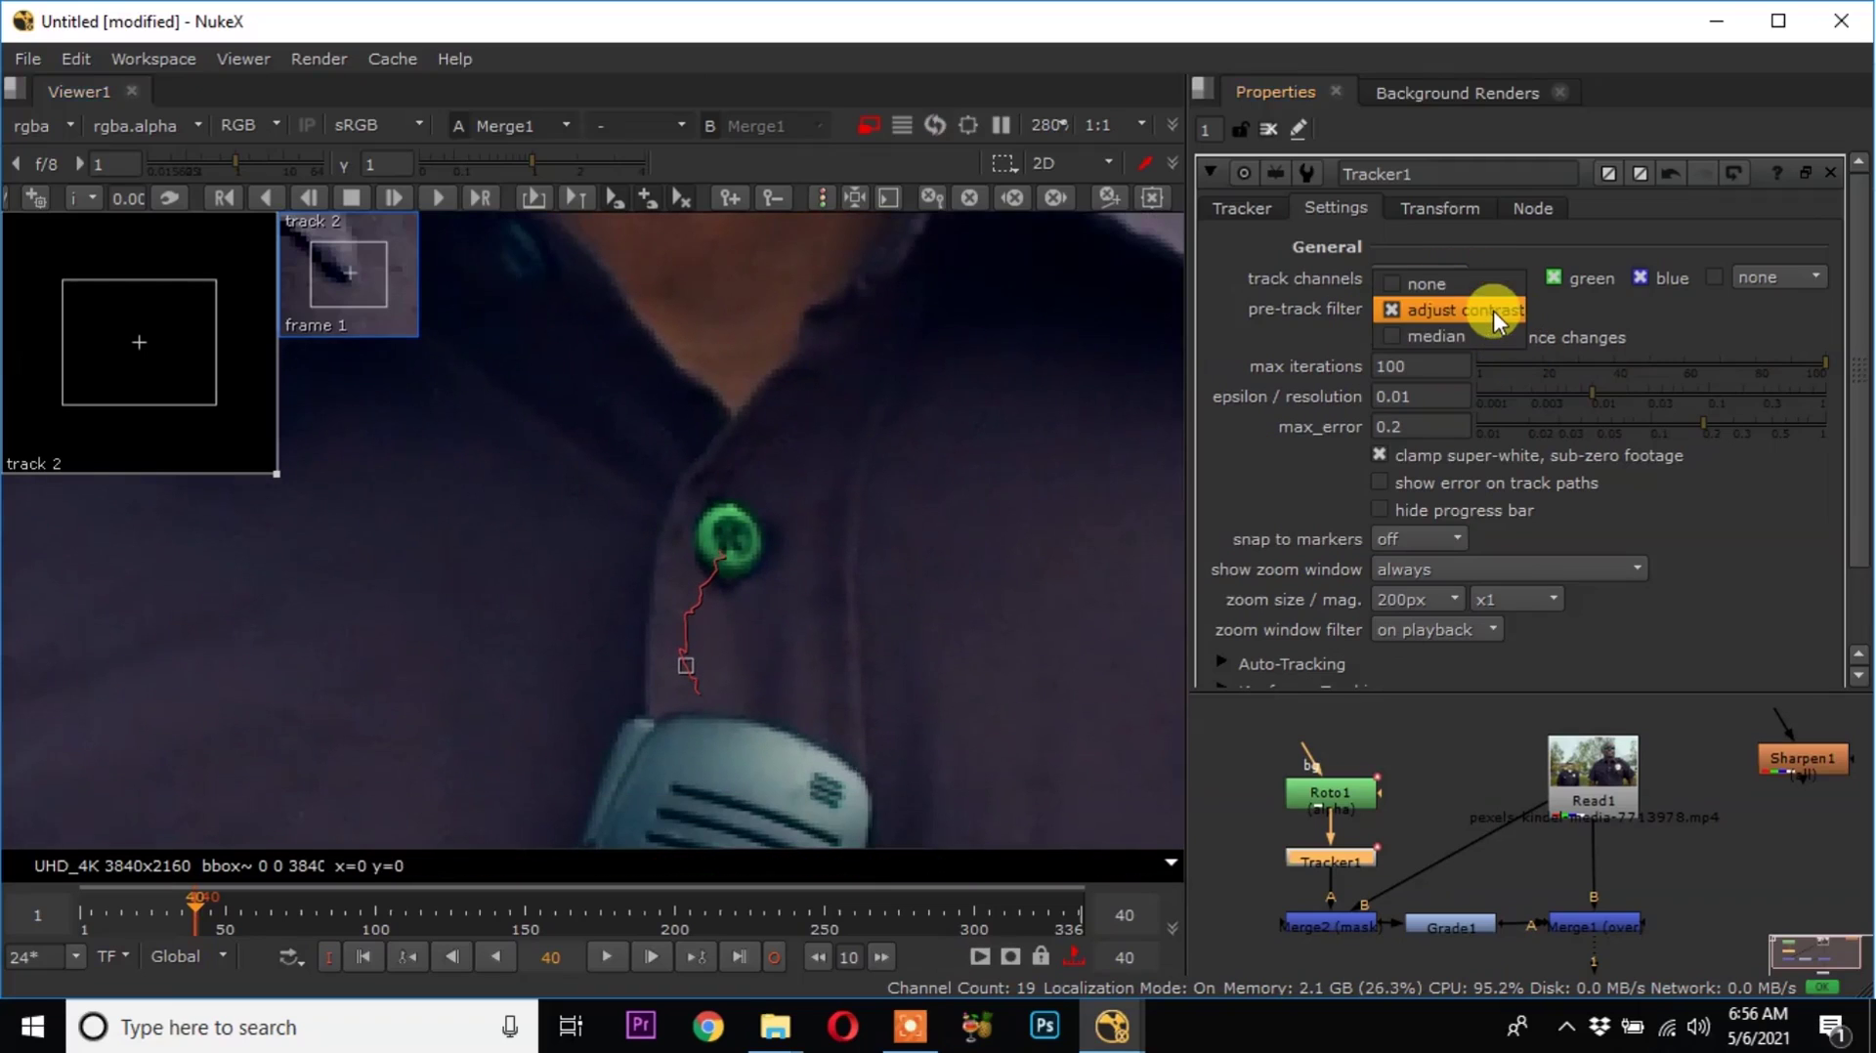
pyautogui.click(1614, 319)
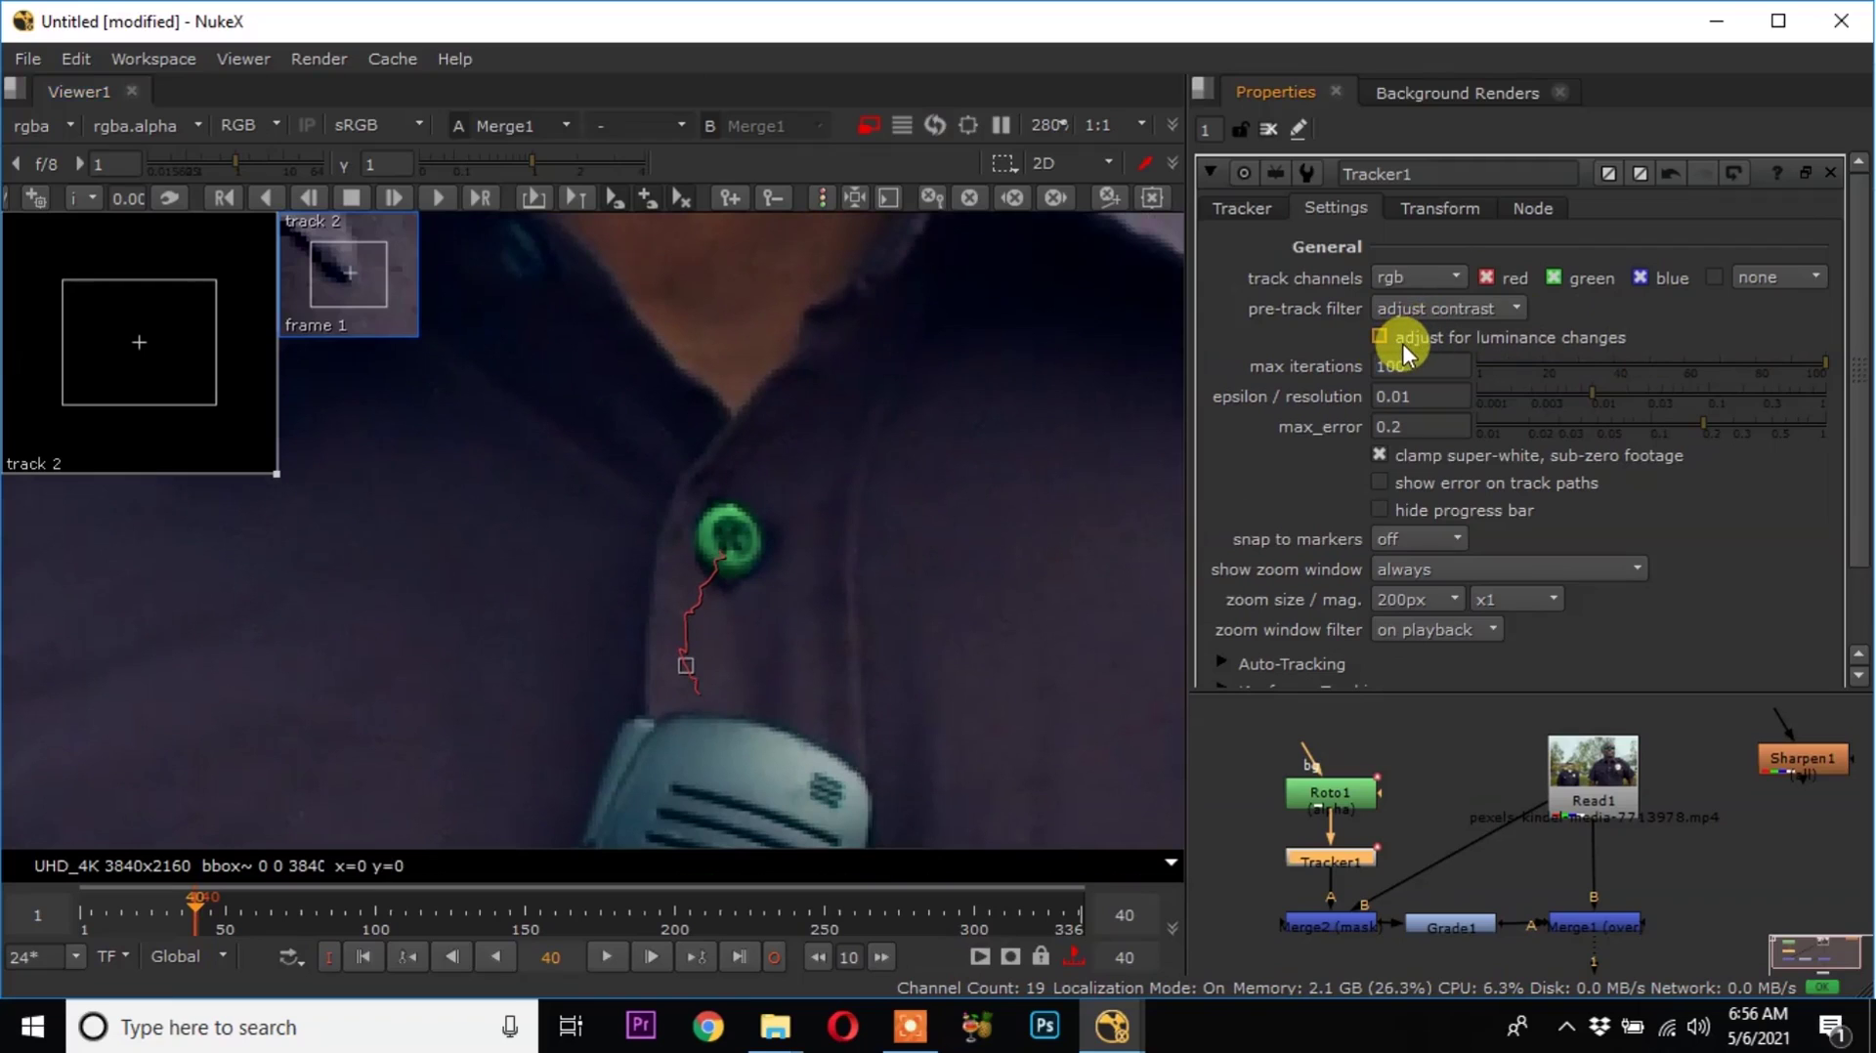
pyautogui.moveTo(1403, 343)
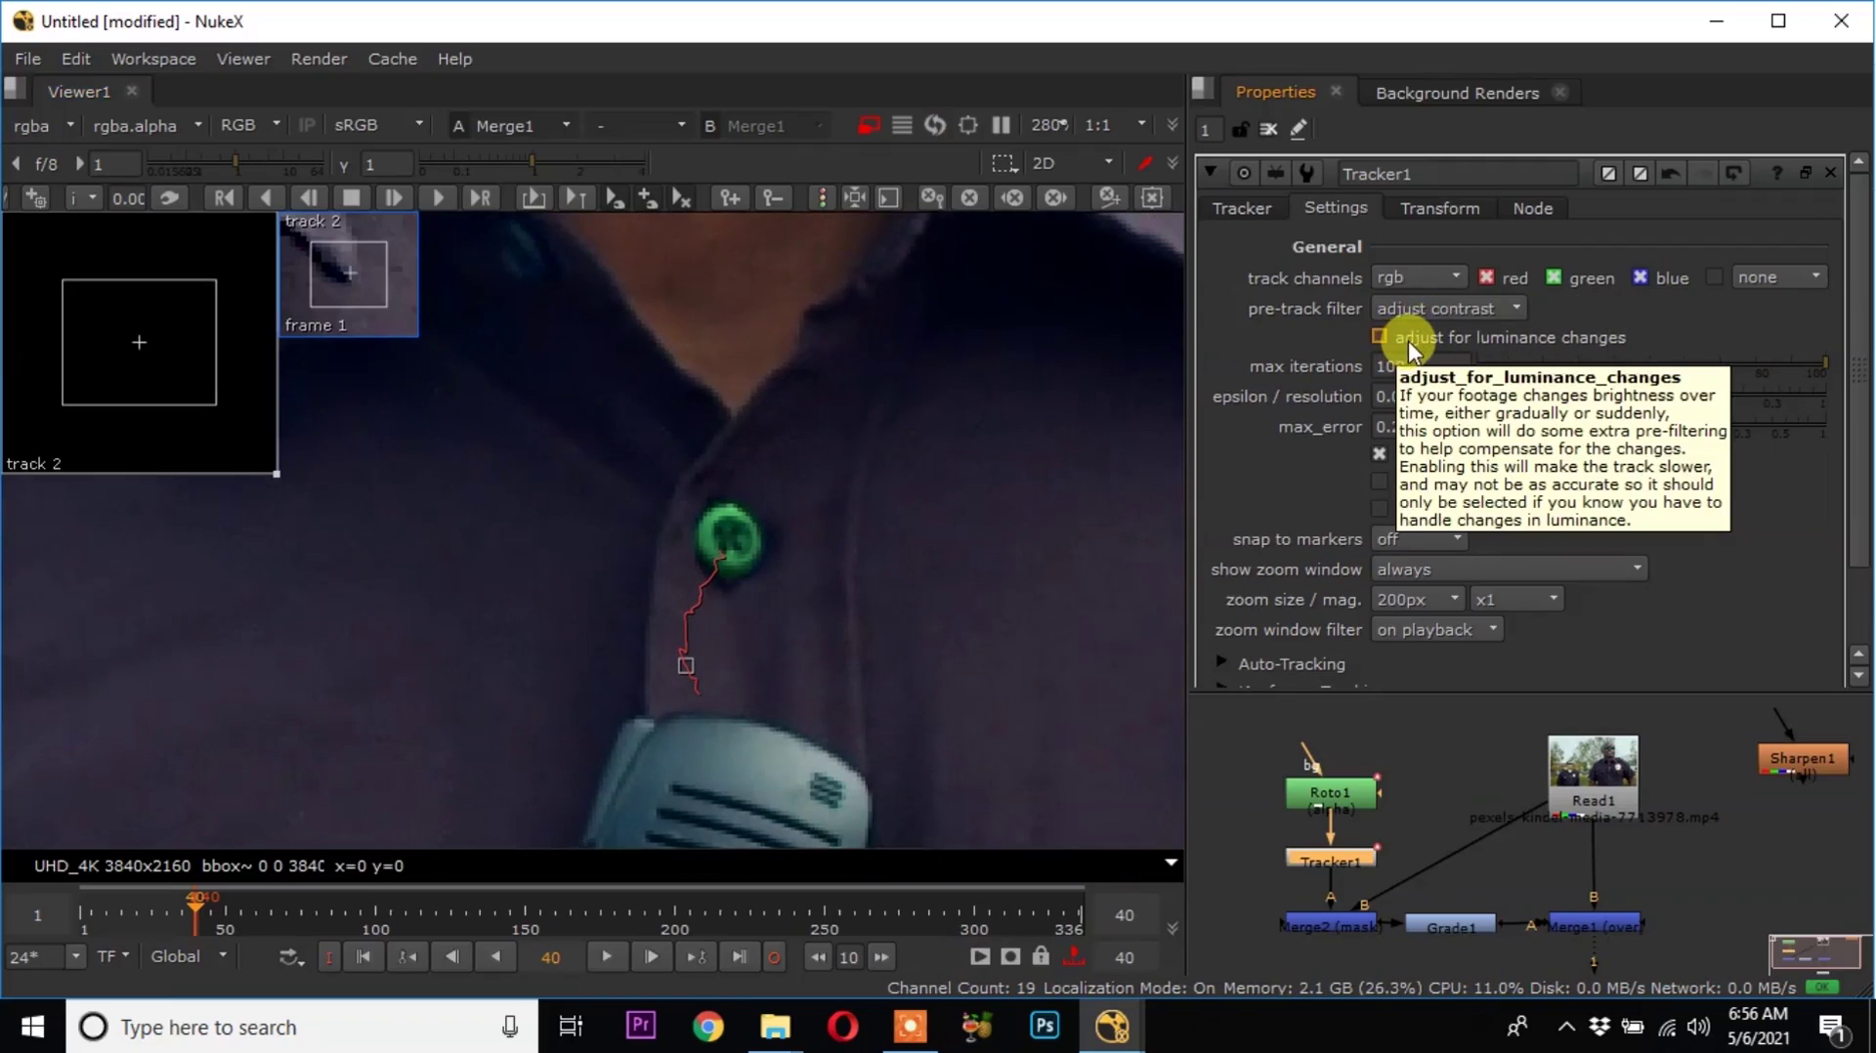
pyautogui.click(1409, 342)
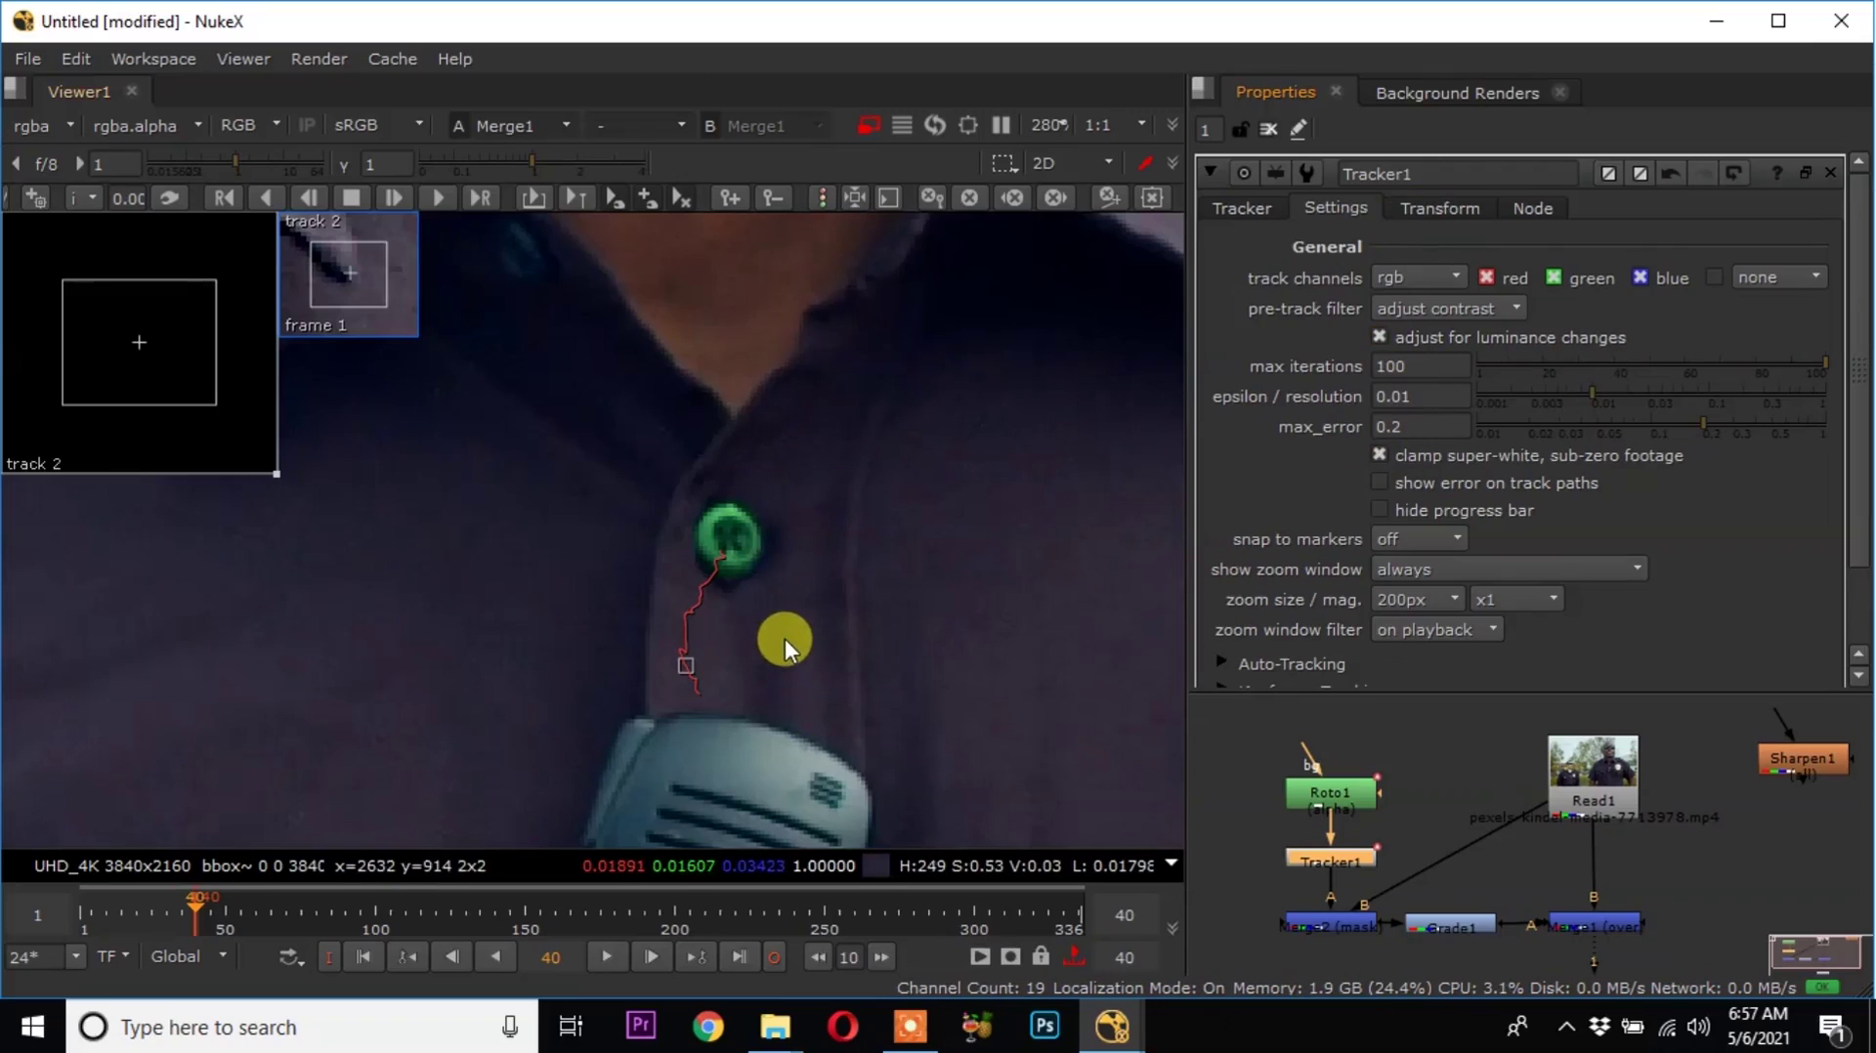
# Set Tracker1's transform to match-move and make frame 40 its reference frame.
pyautogui.click(1427, 215)
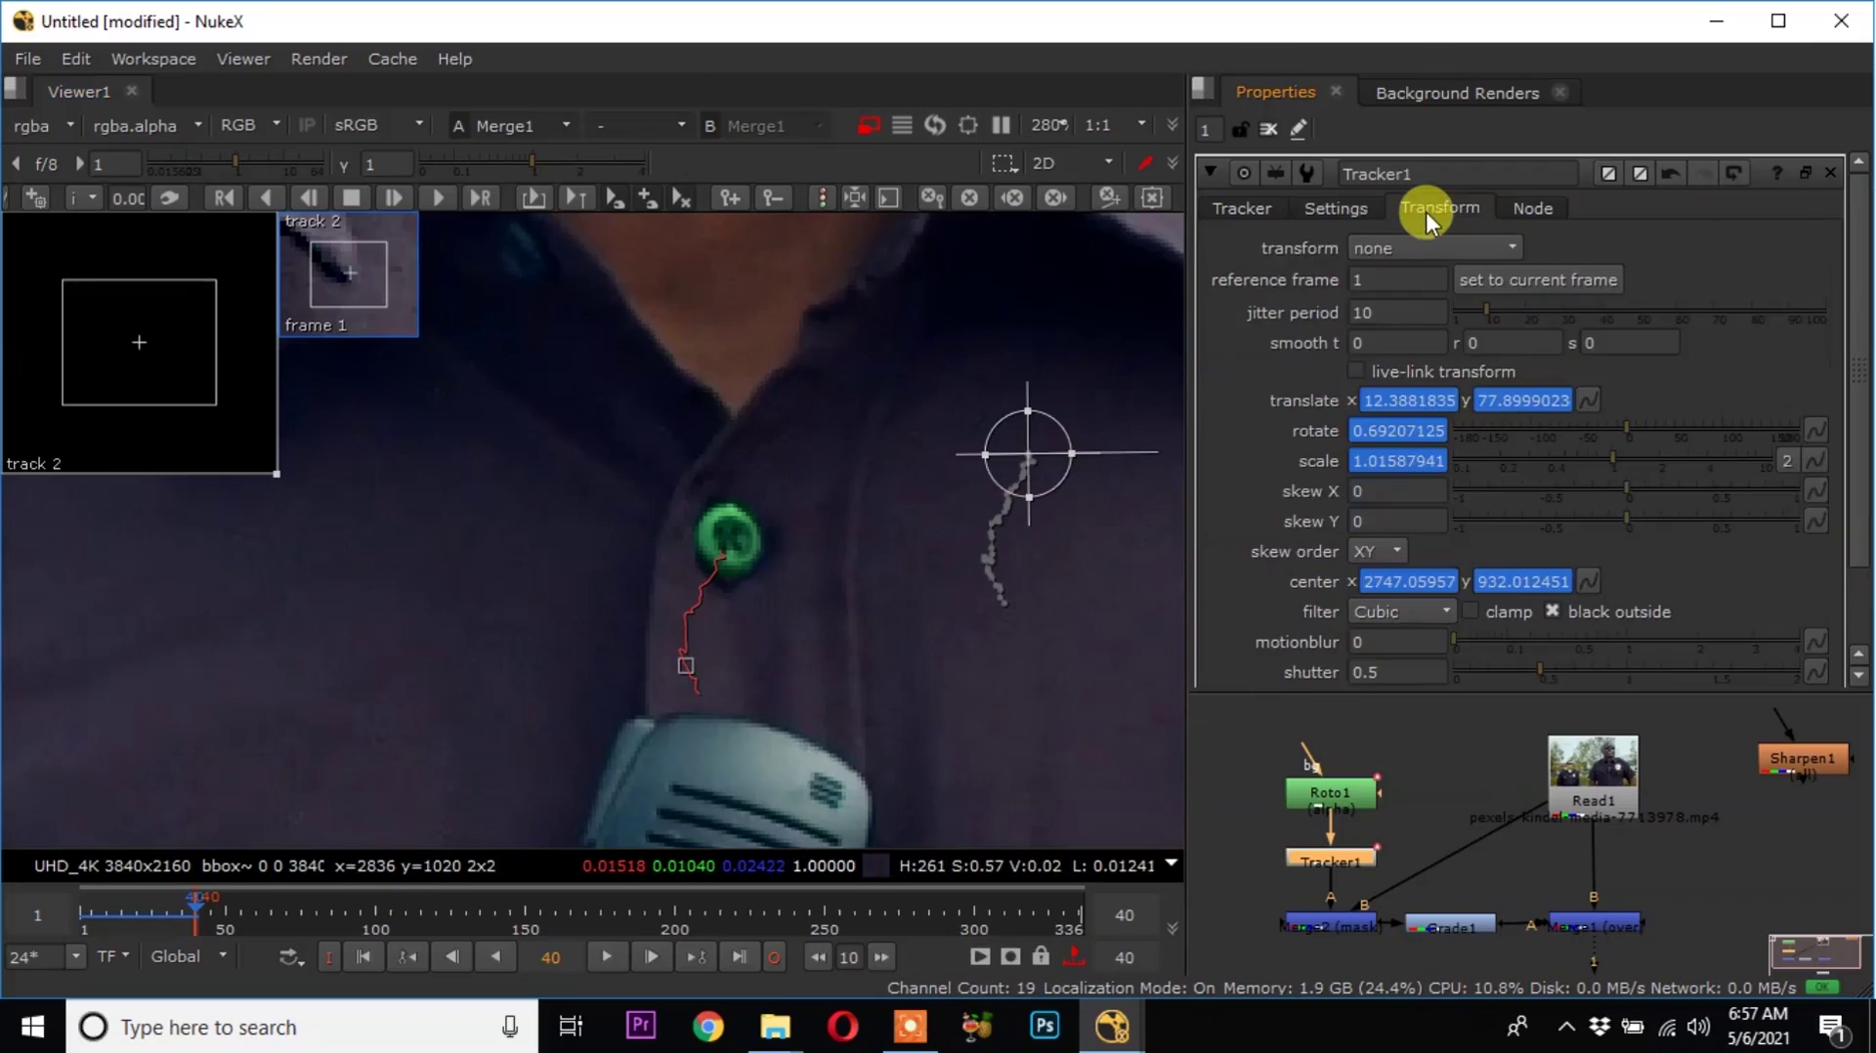
pyautogui.click(1418, 249)
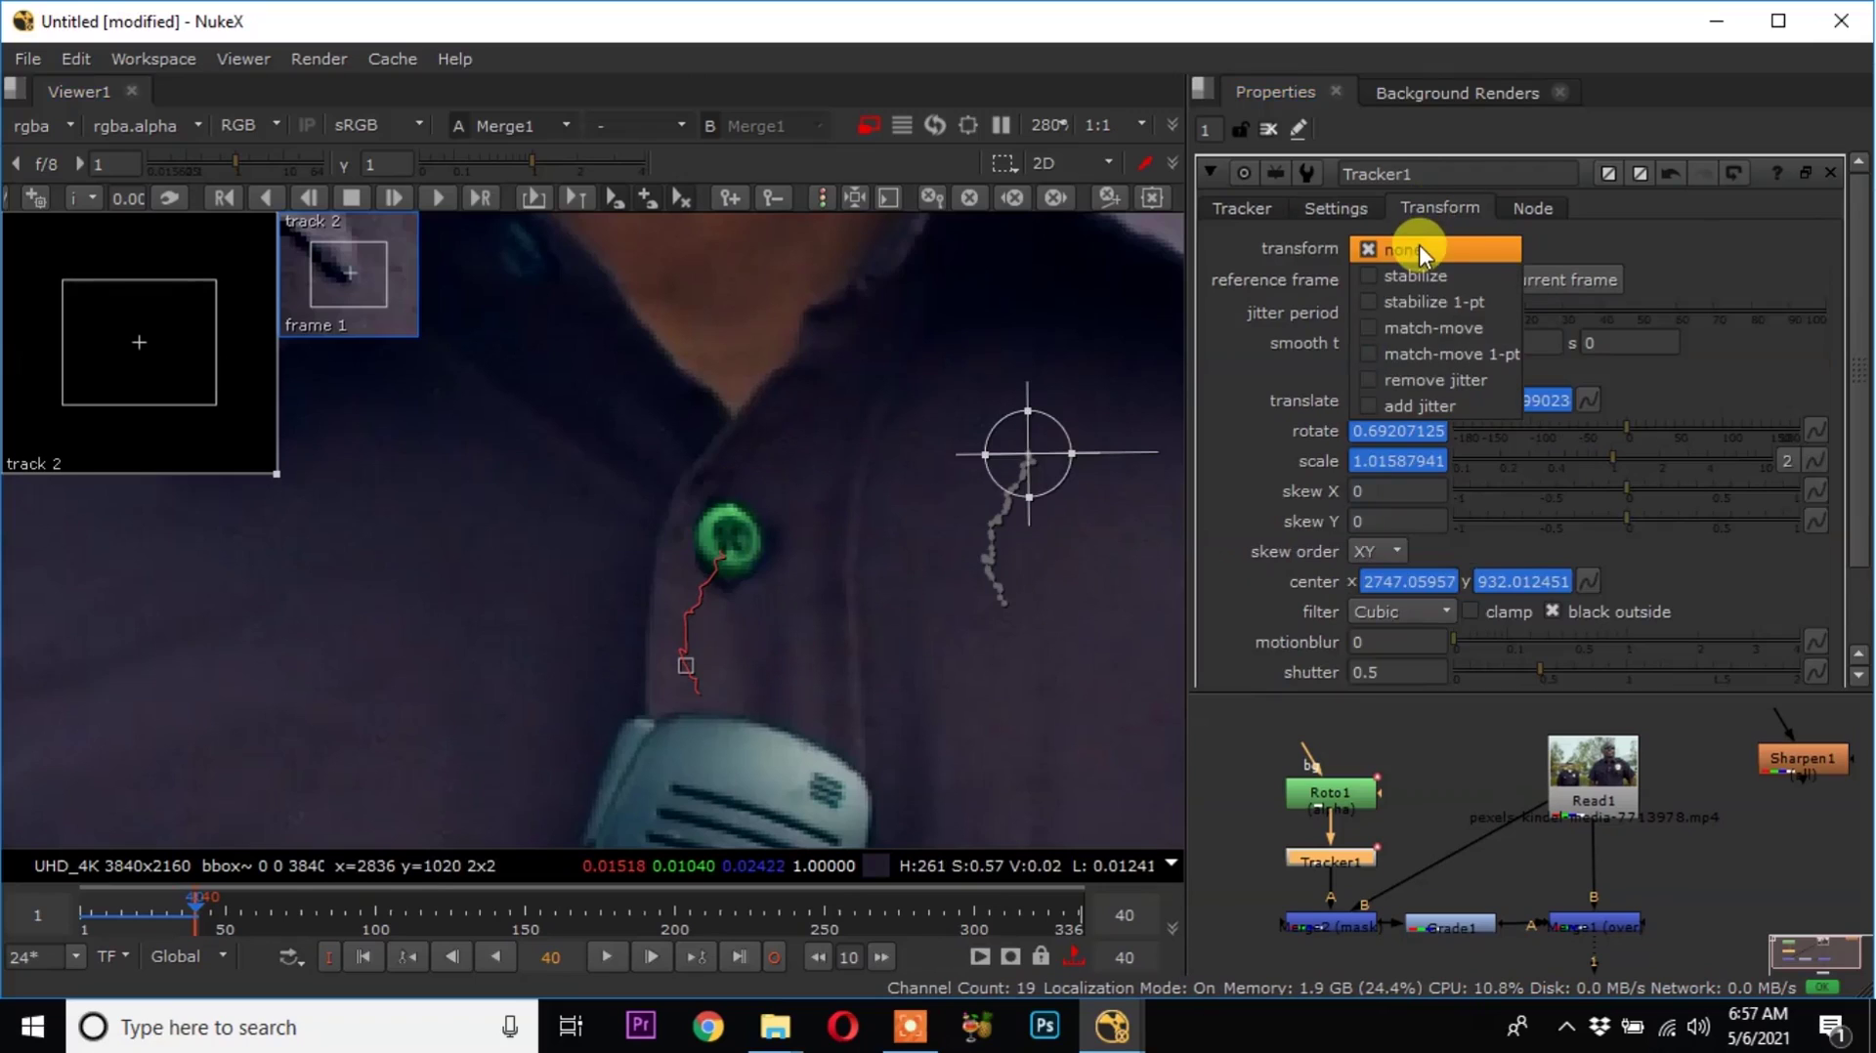
pyautogui.click(1429, 328)
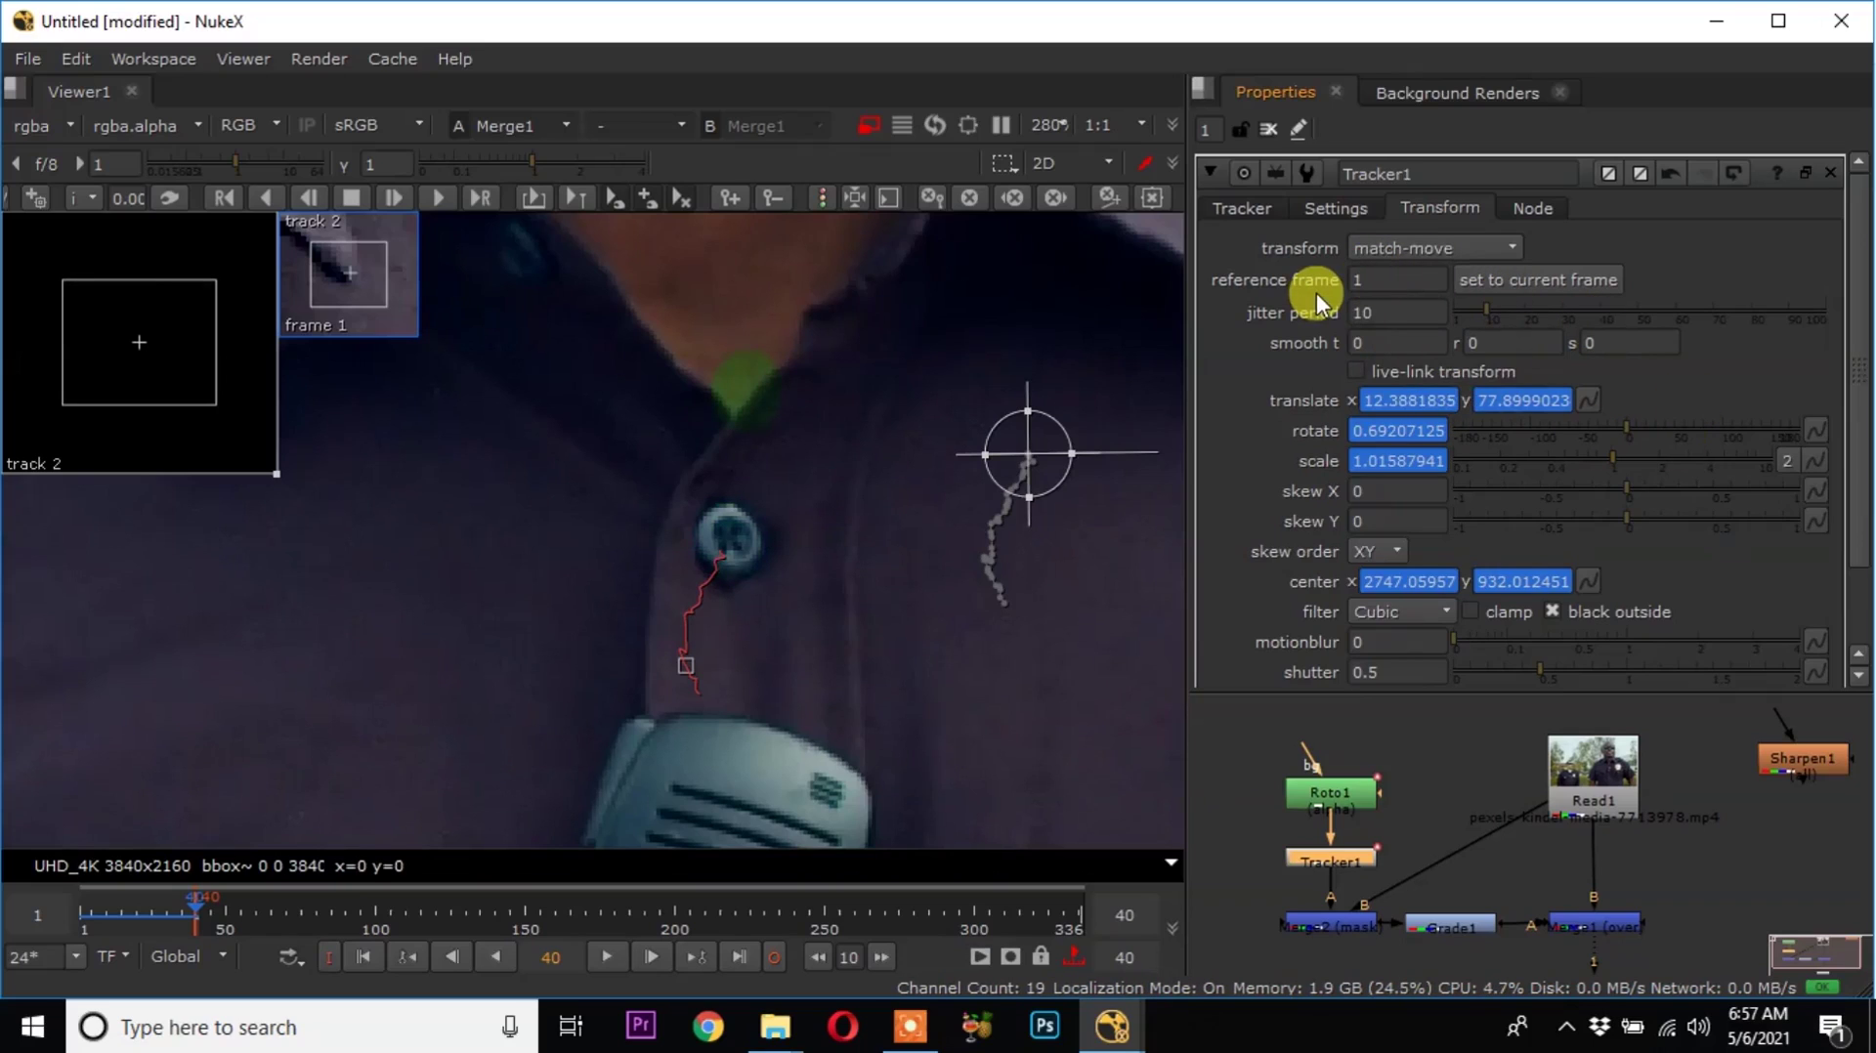
pyautogui.click(1591, 279)
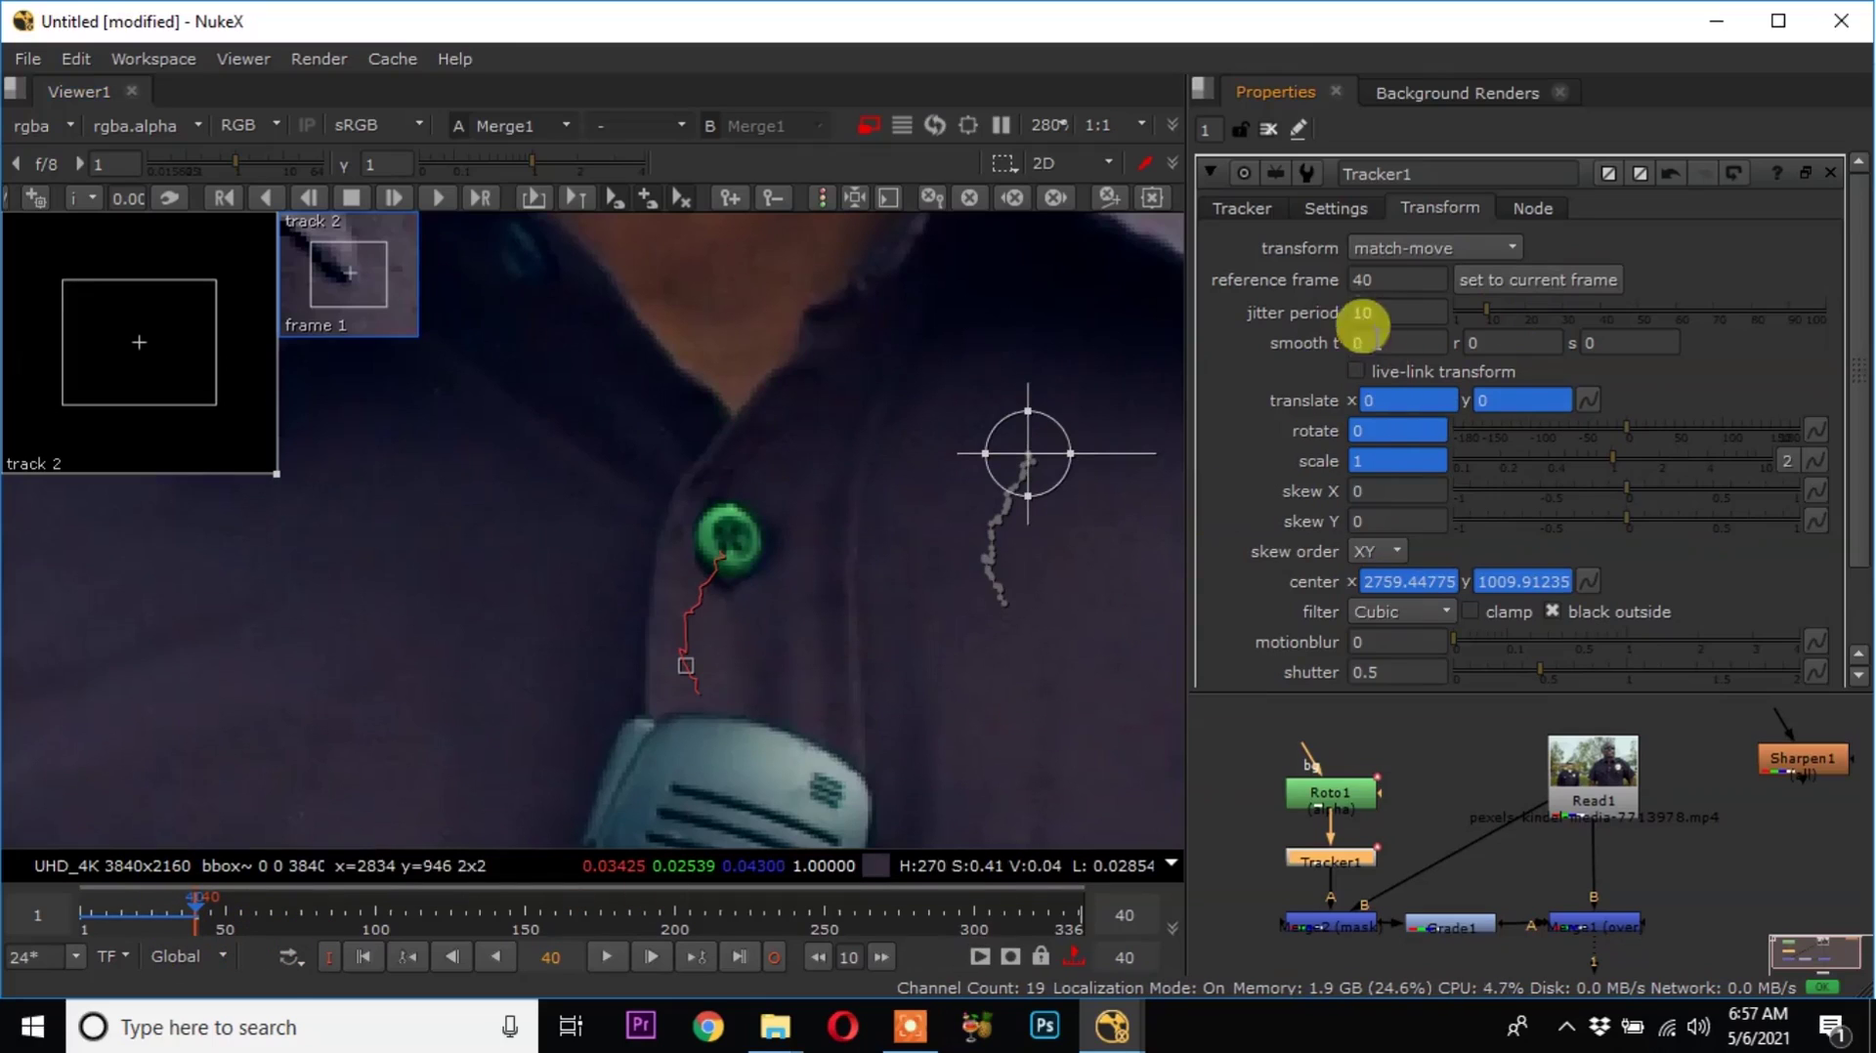
pyautogui.moveTo(1382, 277); pyautogui.dragTo(1315, 284)
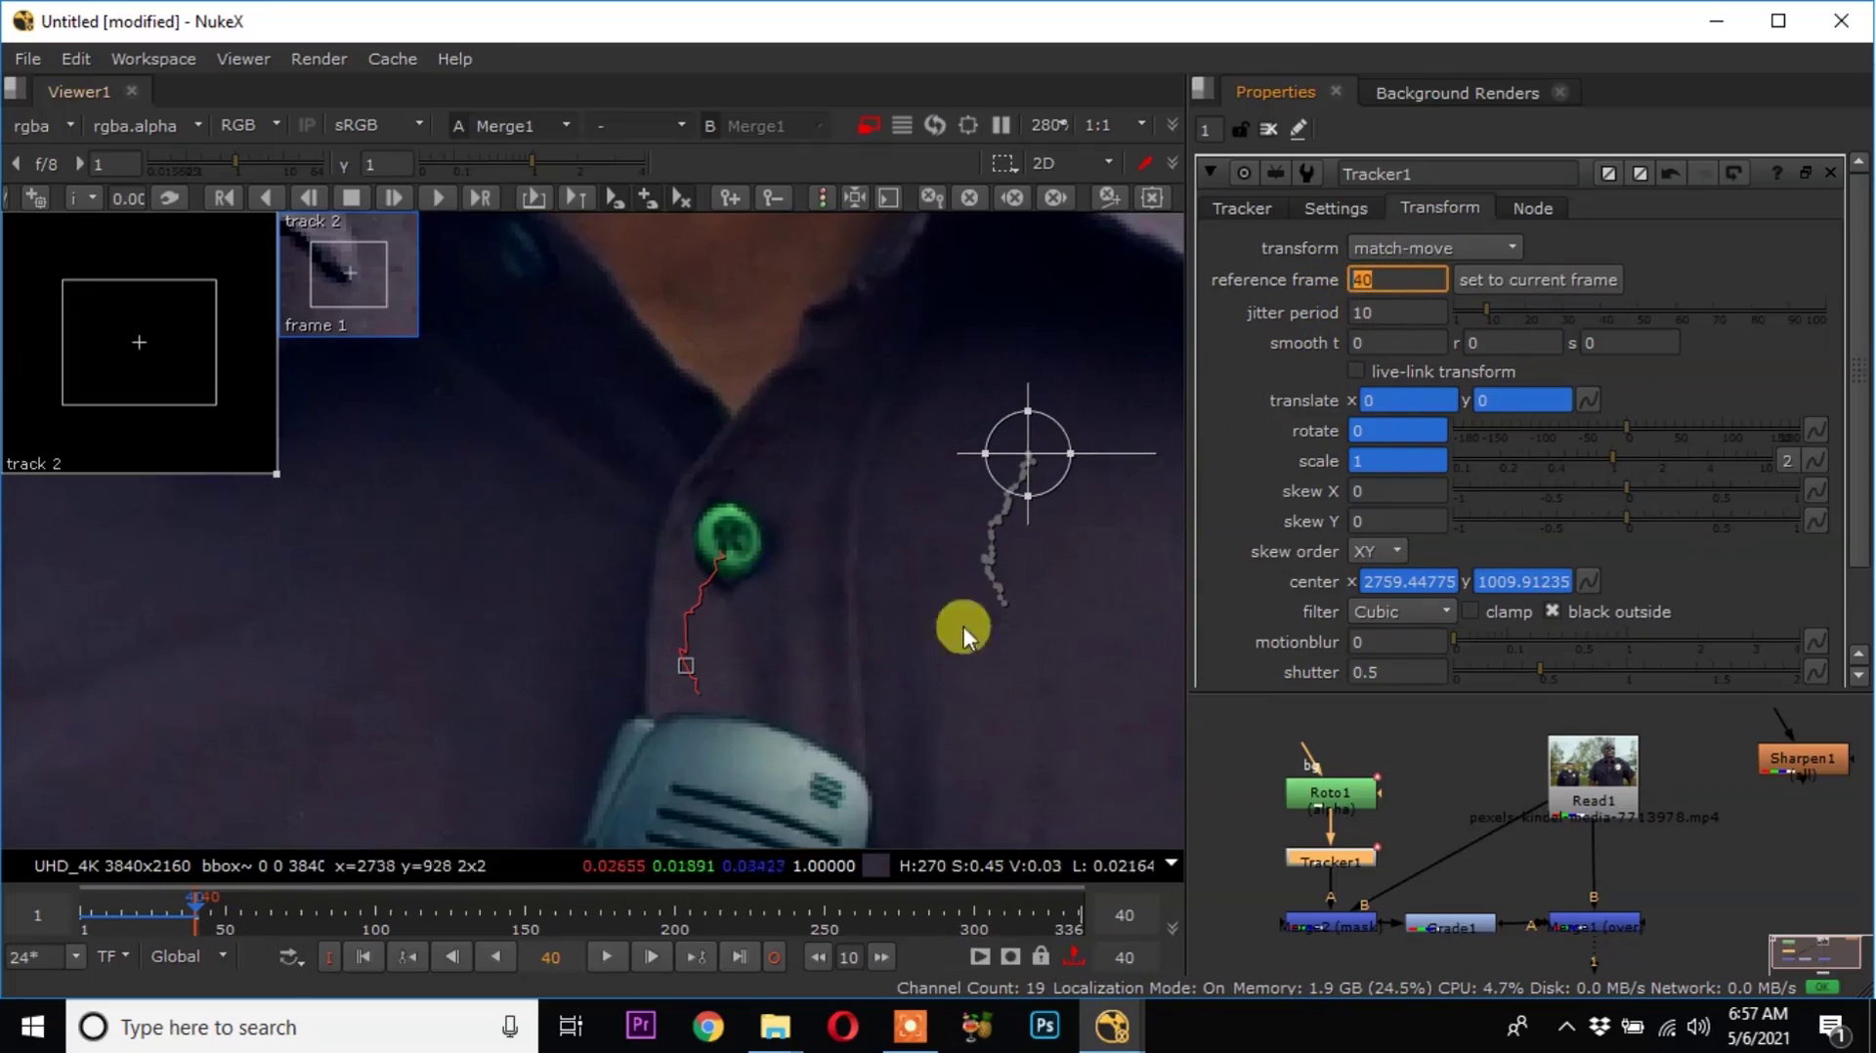
# Scrub and play back the shot to check how well the green button mask follows the shirt.
pyautogui.moveTo(104, 910); pyautogui.dragTo(115, 912)
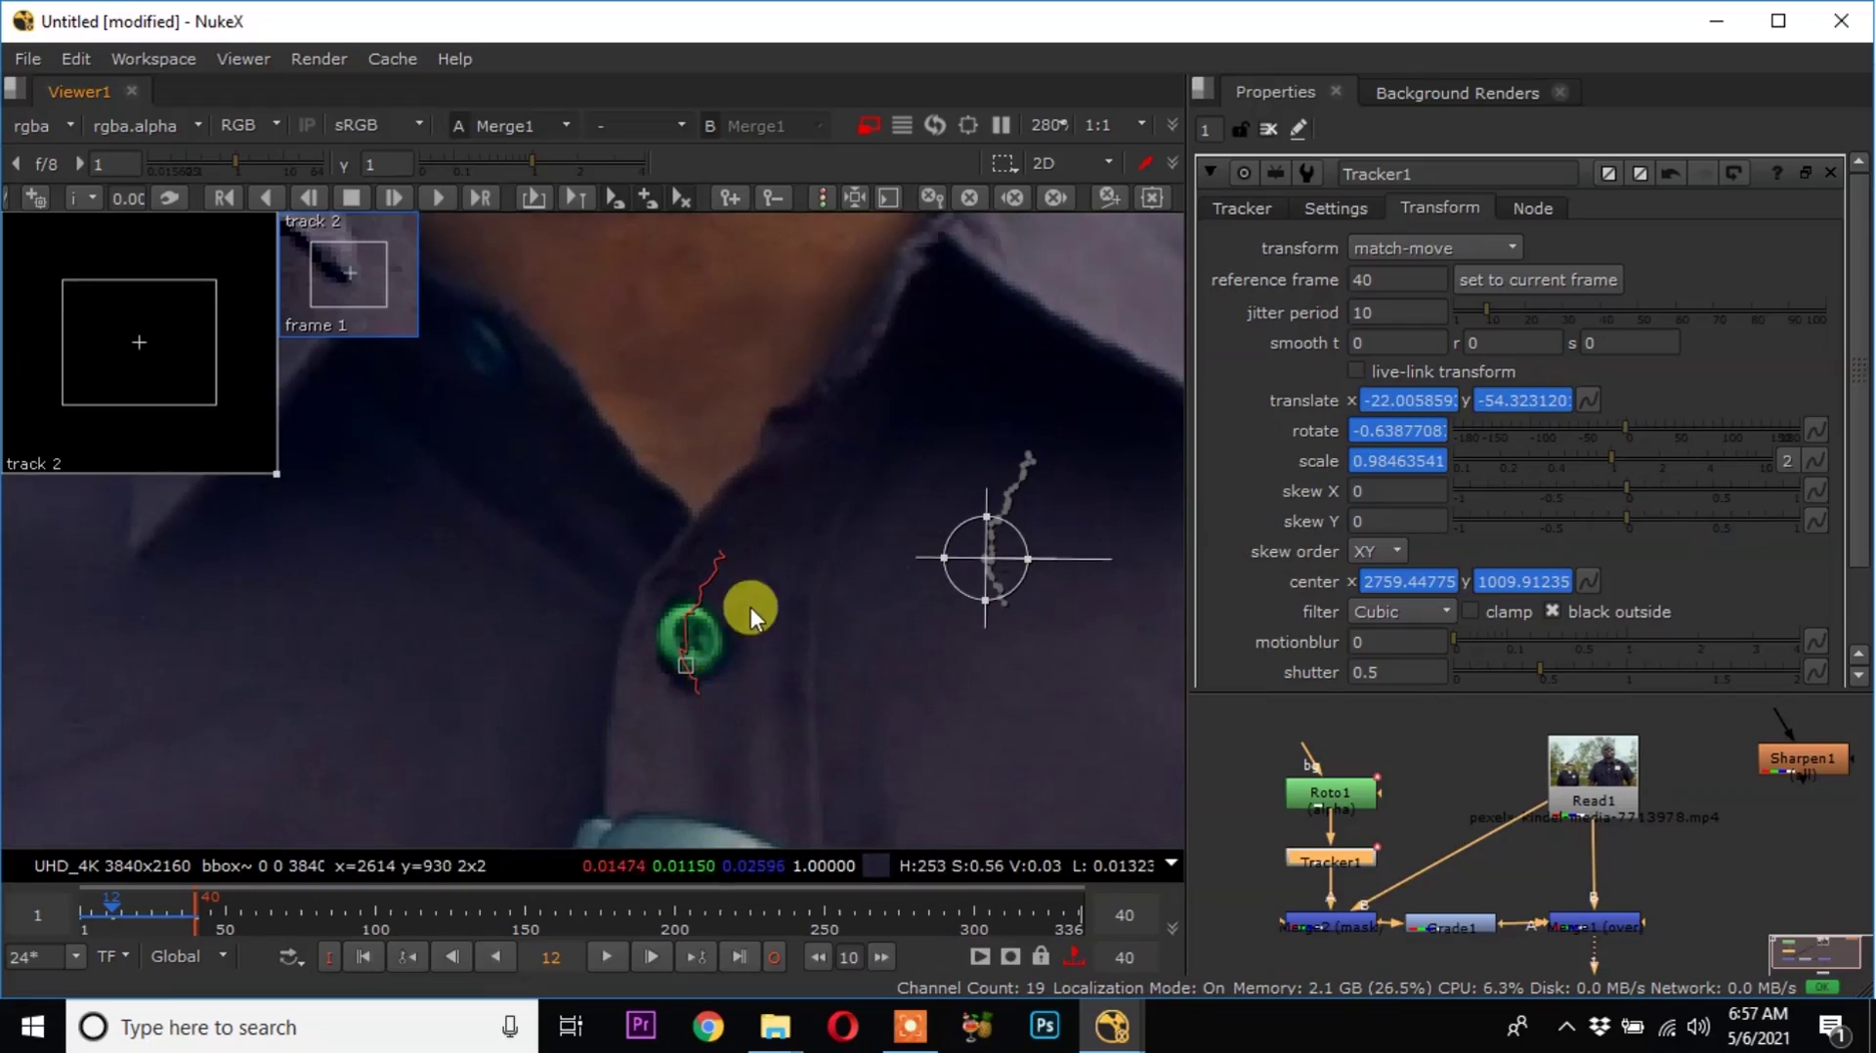
pyautogui.scroll(-5, 750, 607)
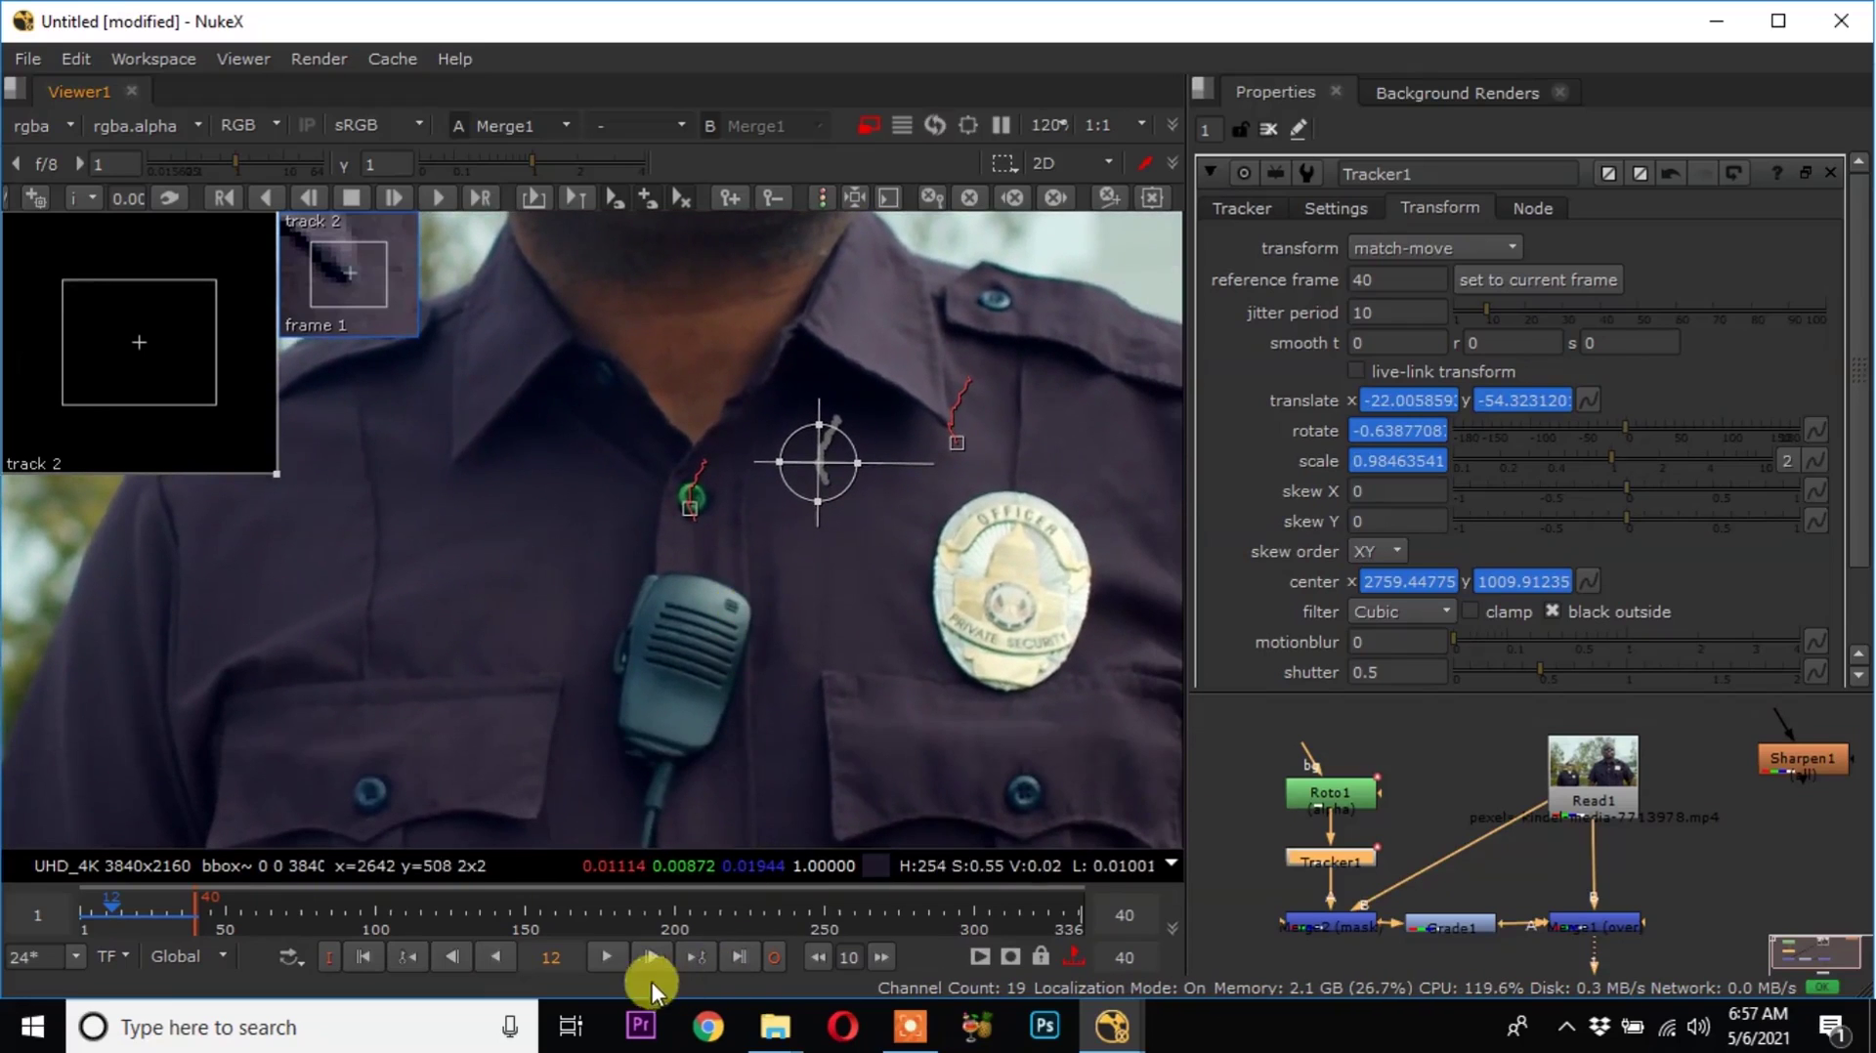
pyautogui.click(608, 956)
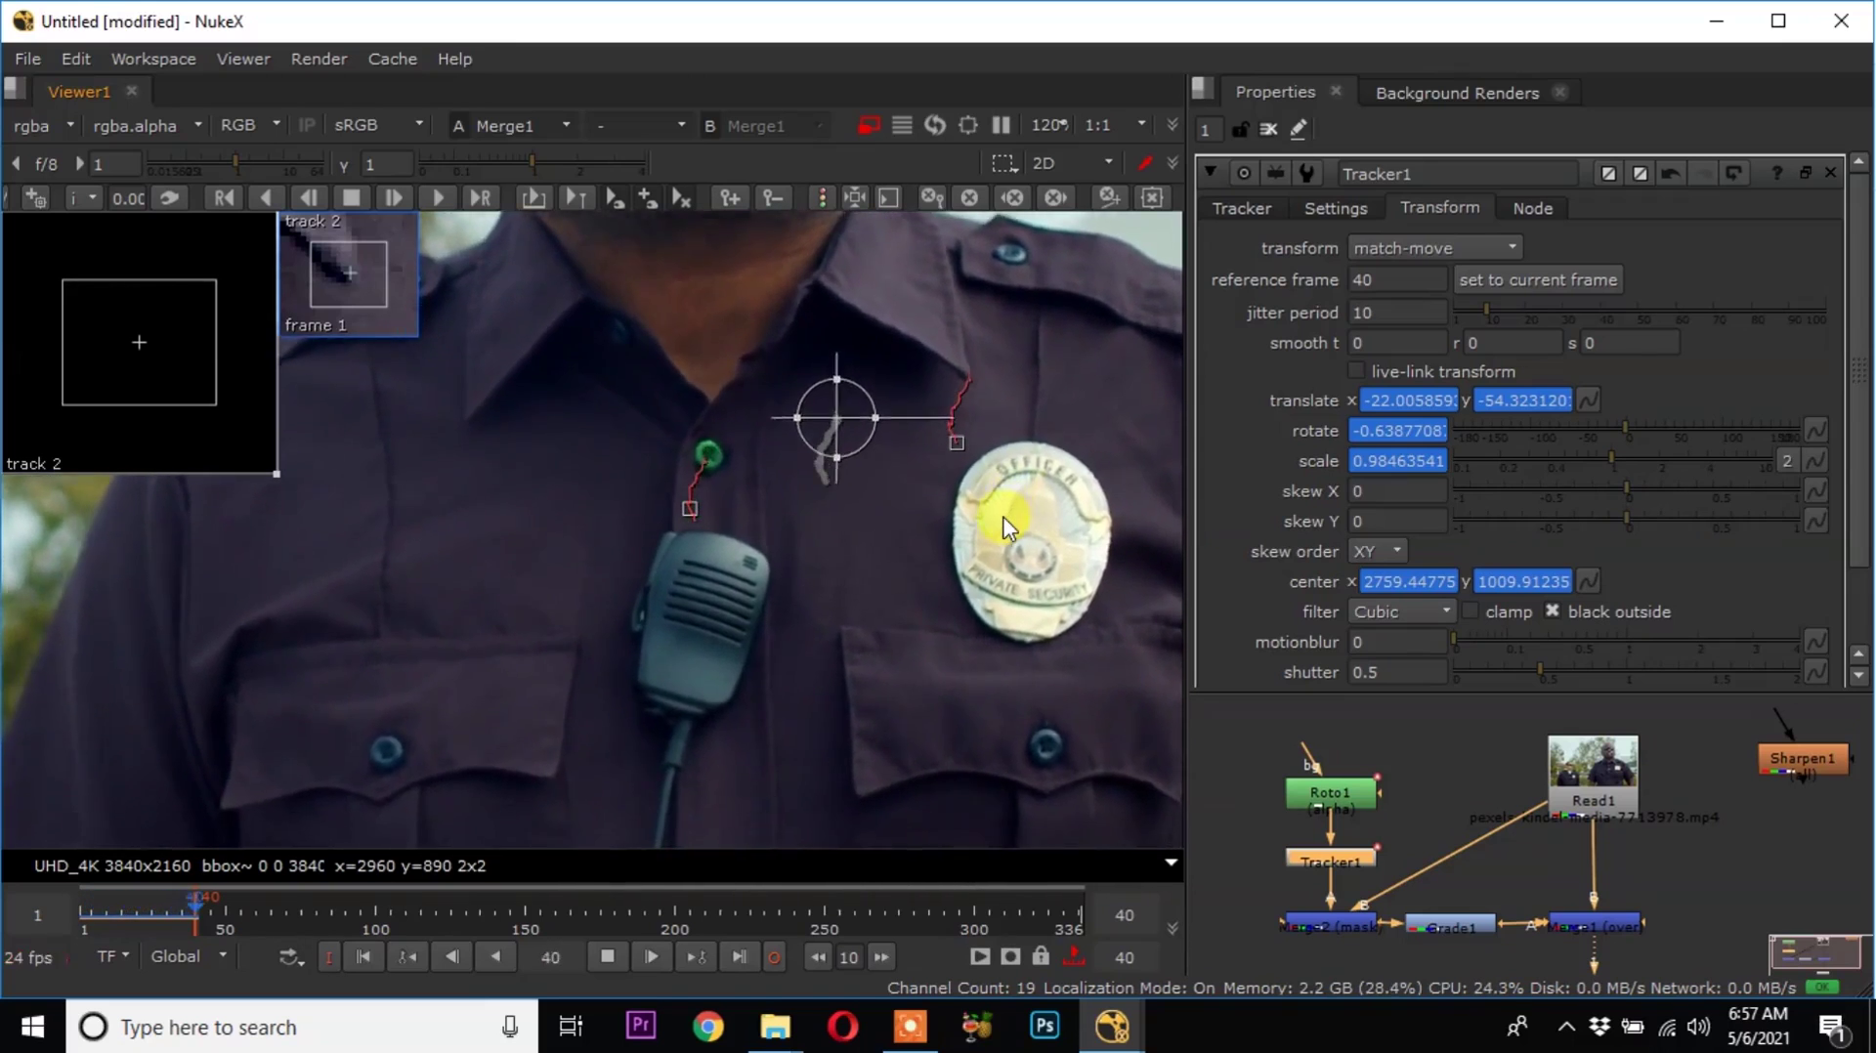
pyautogui.click(609, 958)
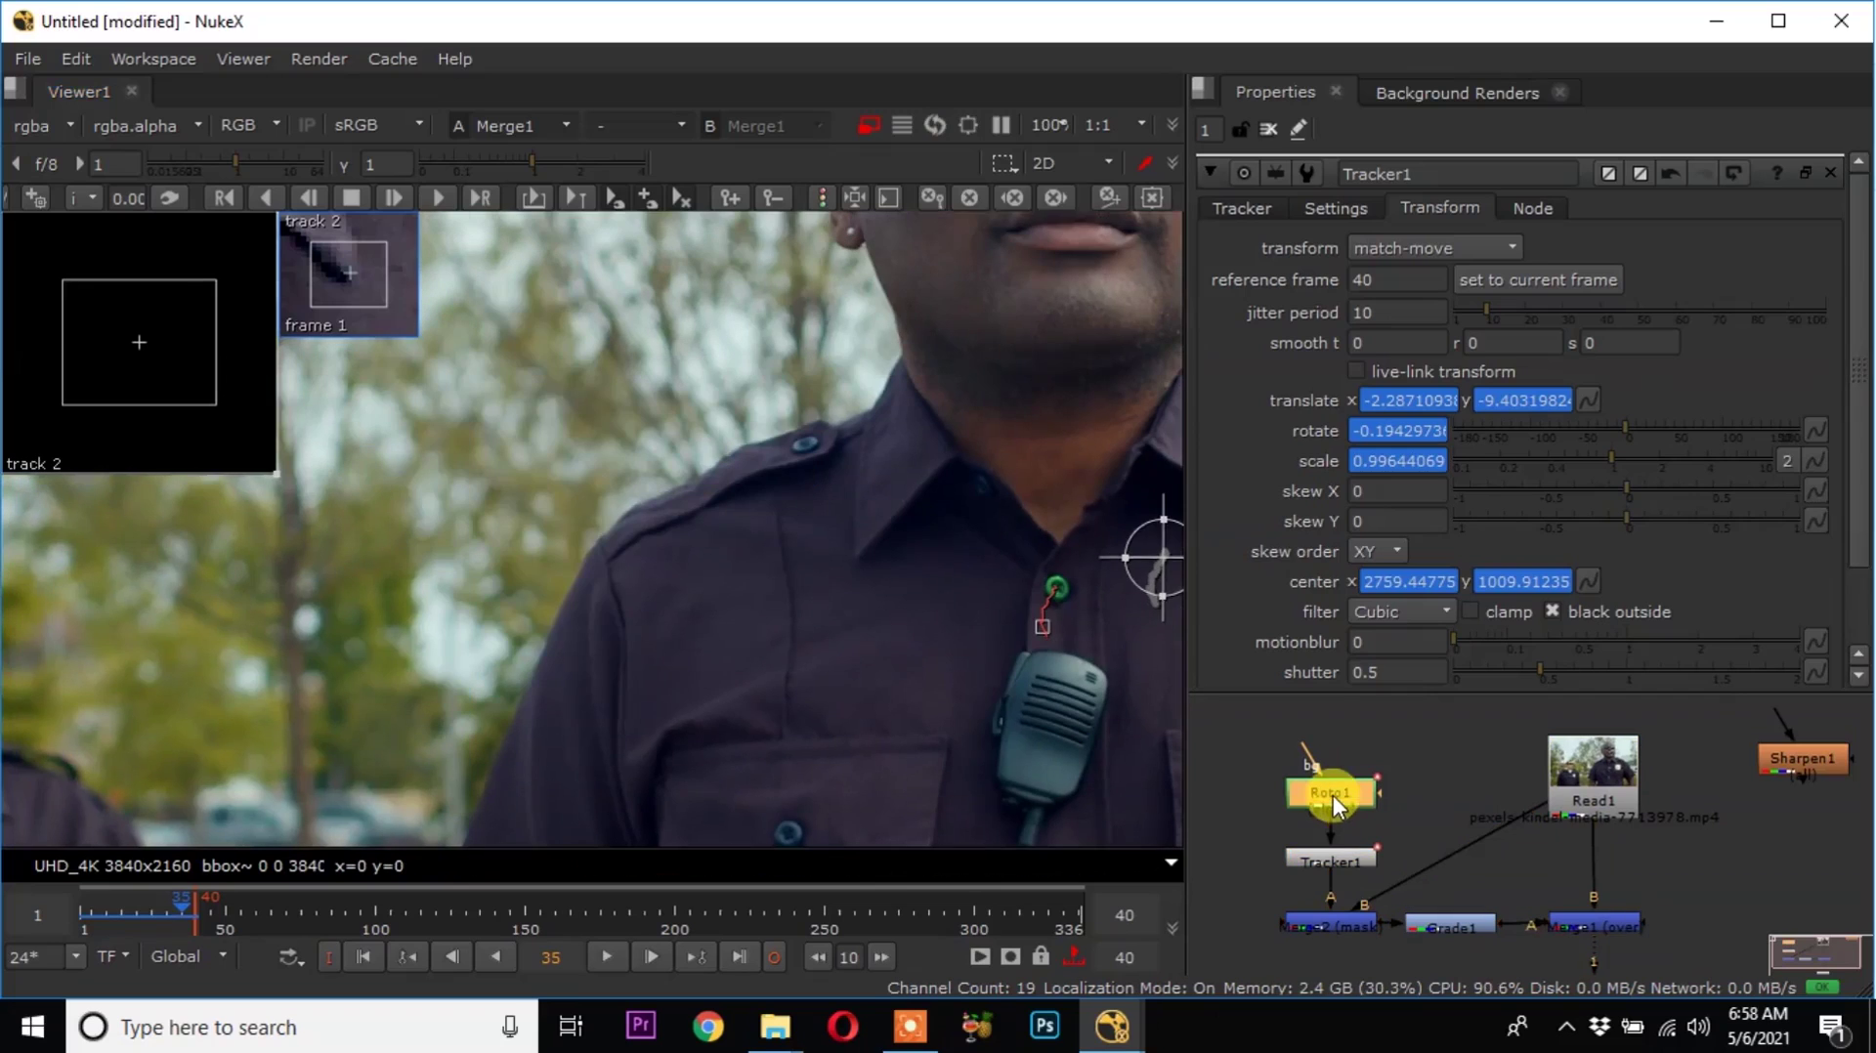
# Reopen Roto1's properties and go to frame 40.
pyautogui.doubleClick(1332, 796)
pyautogui.scroll(4, 653, 514)
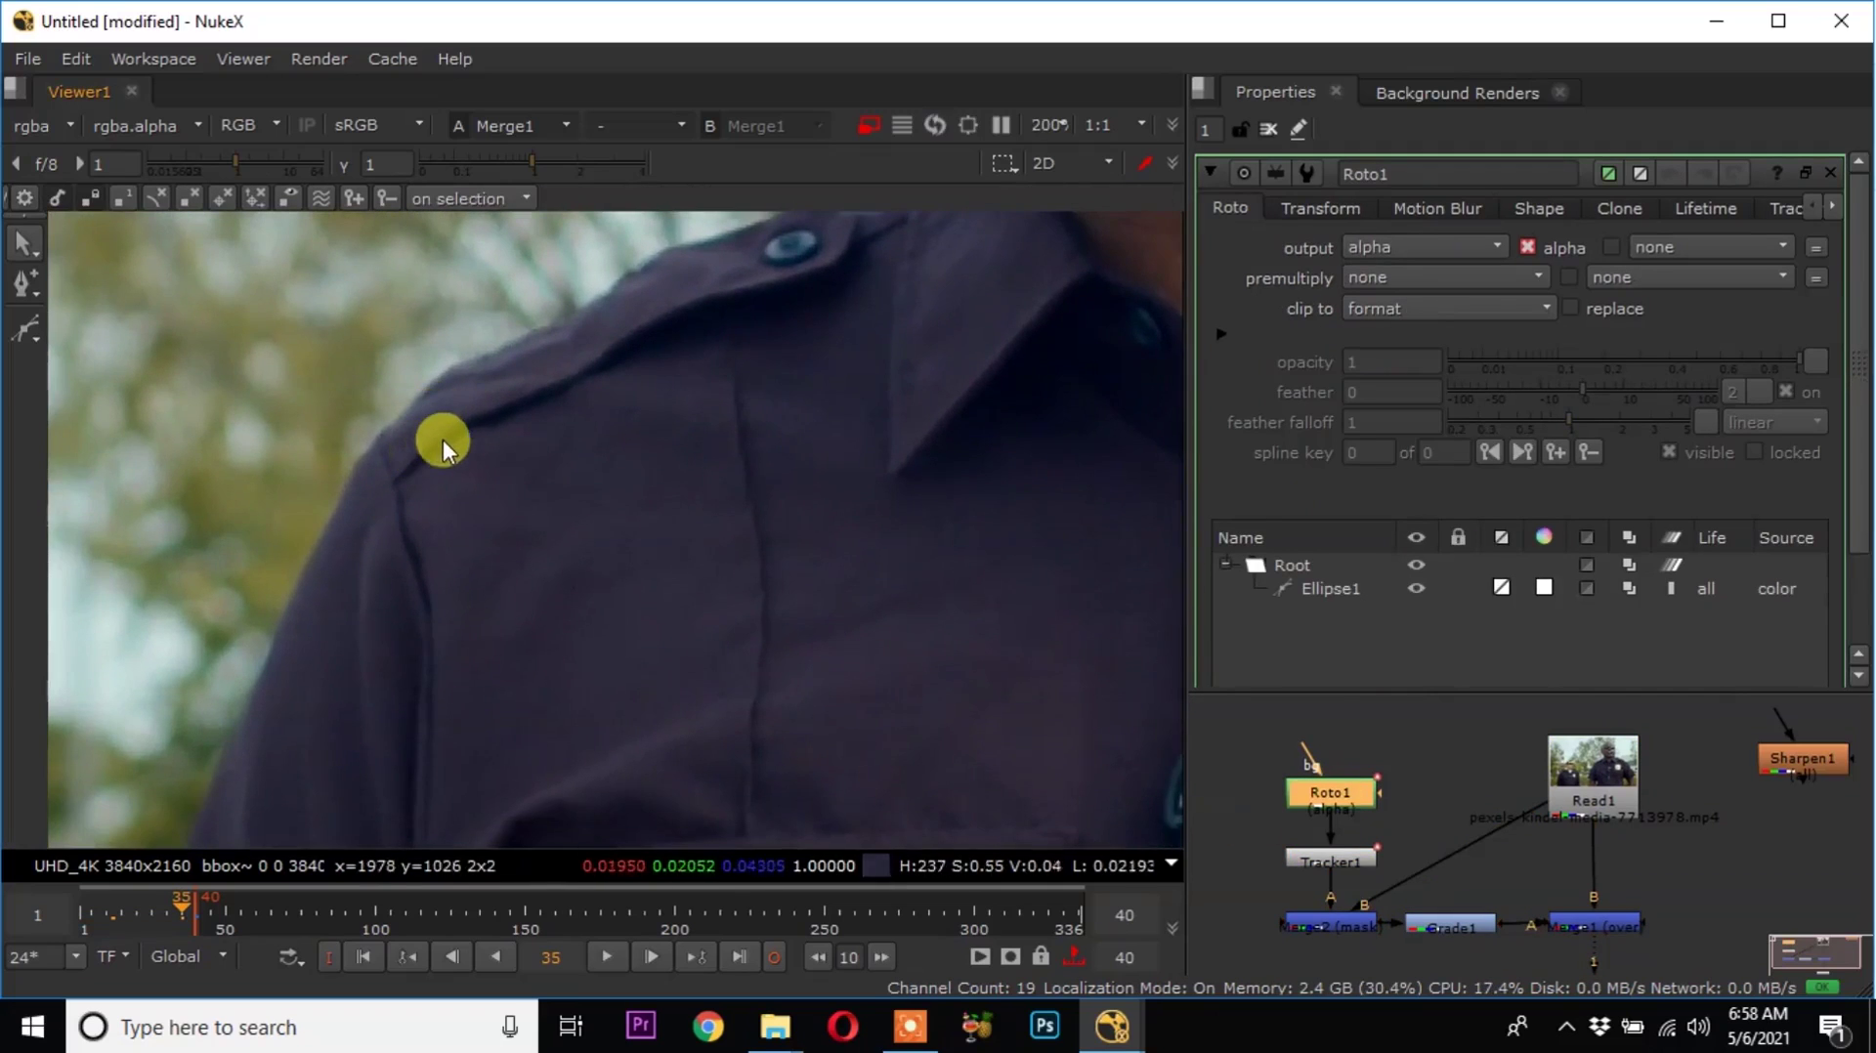
pyautogui.scroll(-4, 426, 459)
pyautogui.moveTo(461, 559); pyautogui.dragTo(479, 449, button='middle')
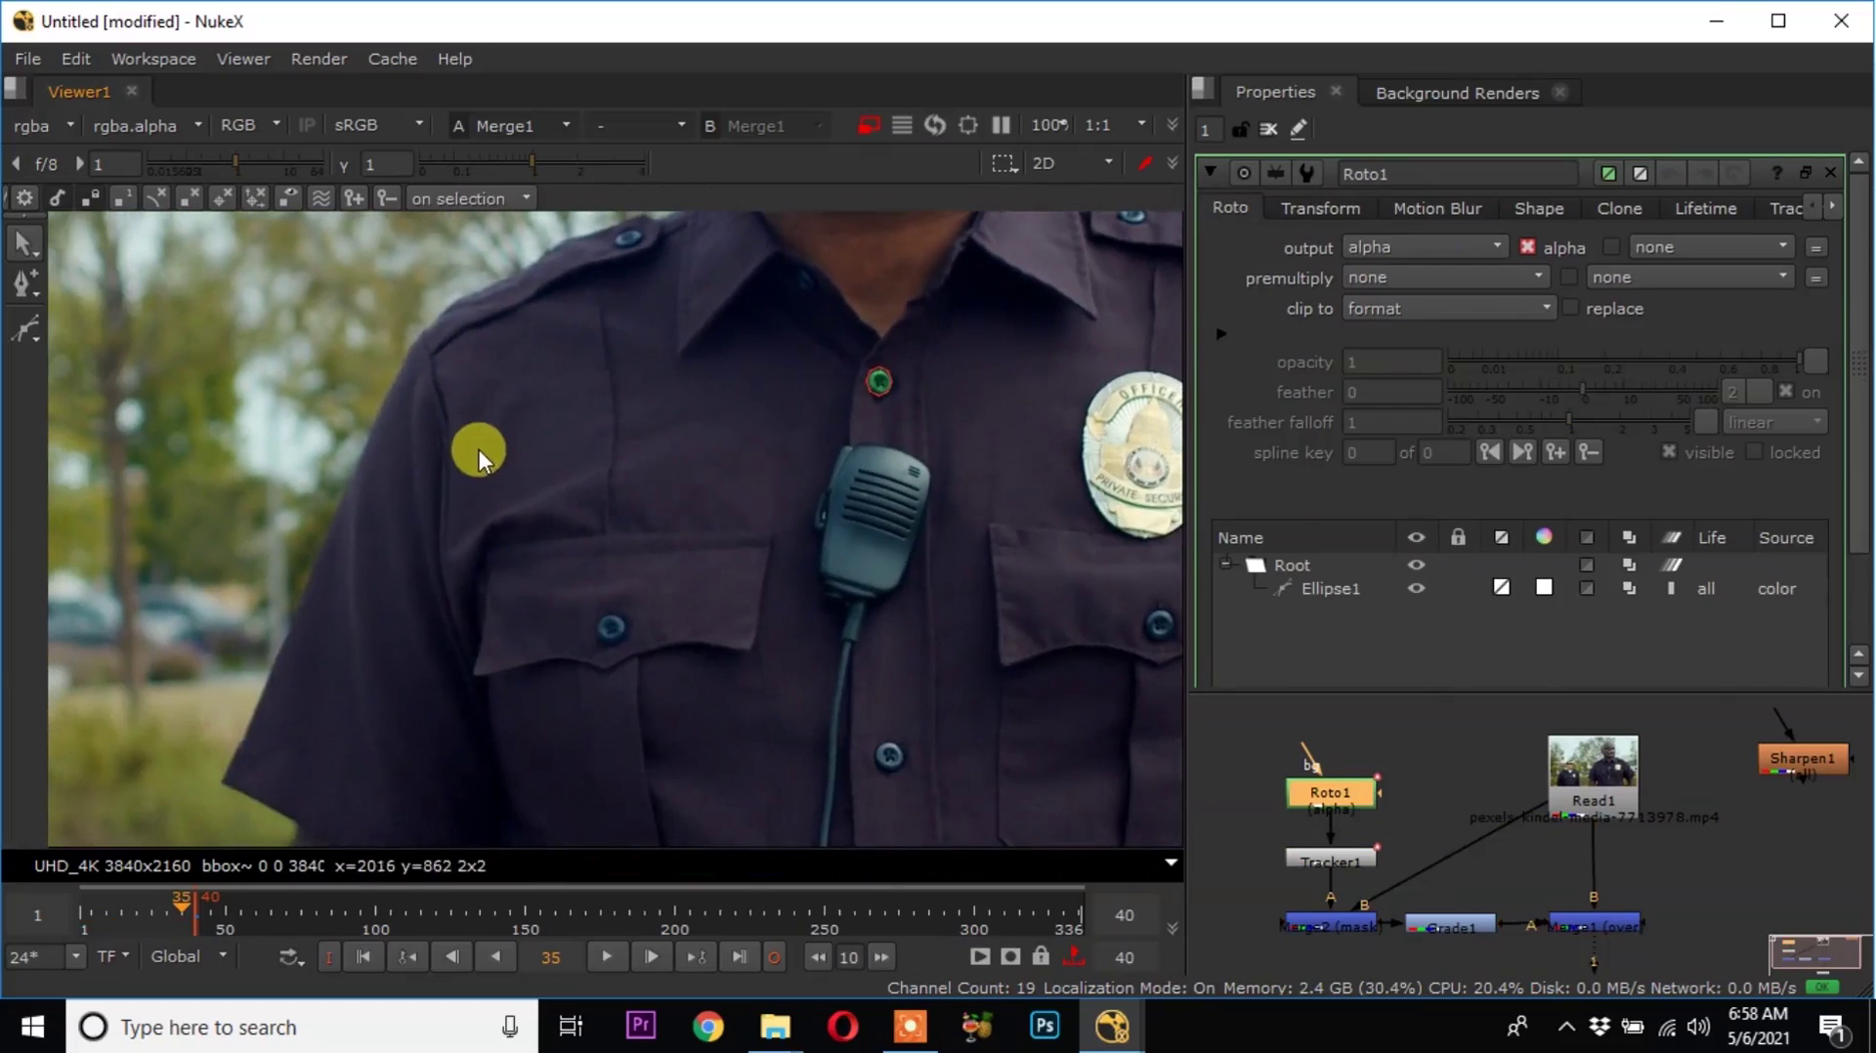
pyautogui.click(740, 957)
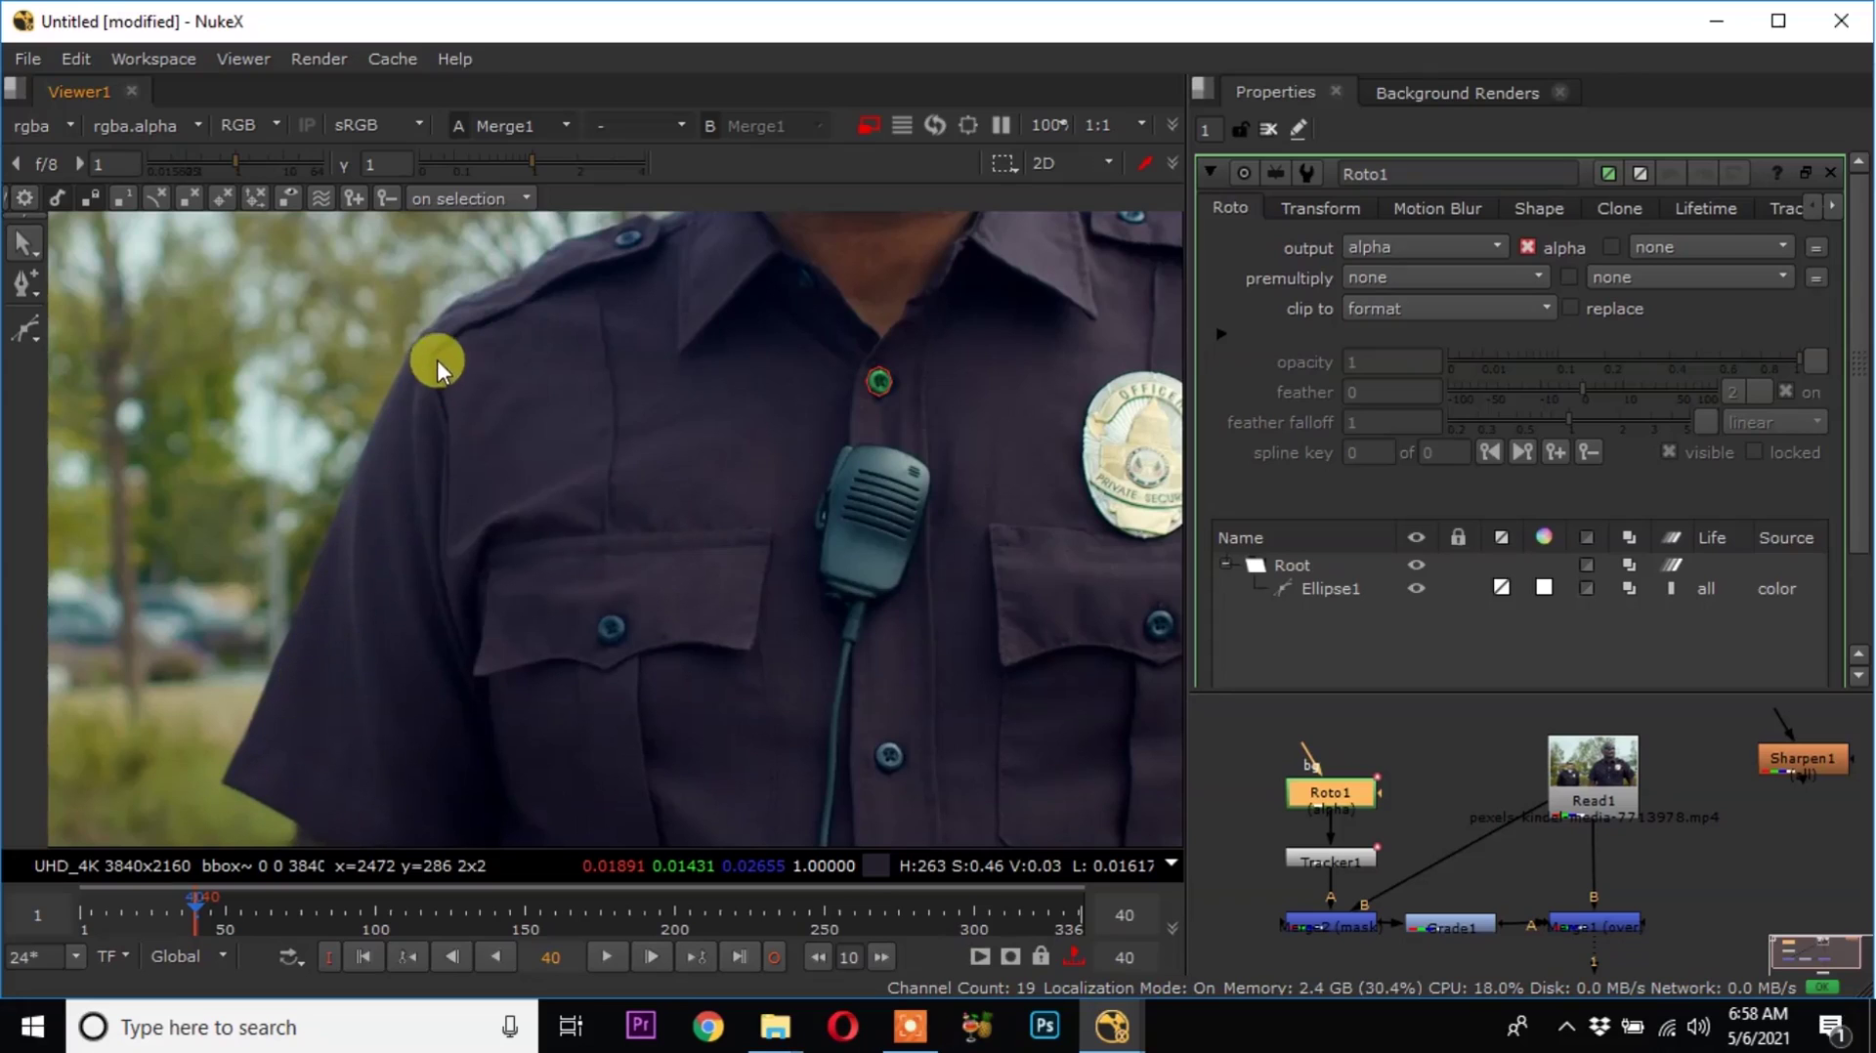
# Start a Bezier shape in Roto1 on the officer's upper sleeve and trace over the curve of the shoulder.
pyautogui.moveTo(454, 332); pyautogui.dragTo(453, 575, button='middle')
pyautogui.scroll(3, 416, 654)
pyautogui.moveTo(415, 654); pyautogui.dragTo(320, 654, button='middle')
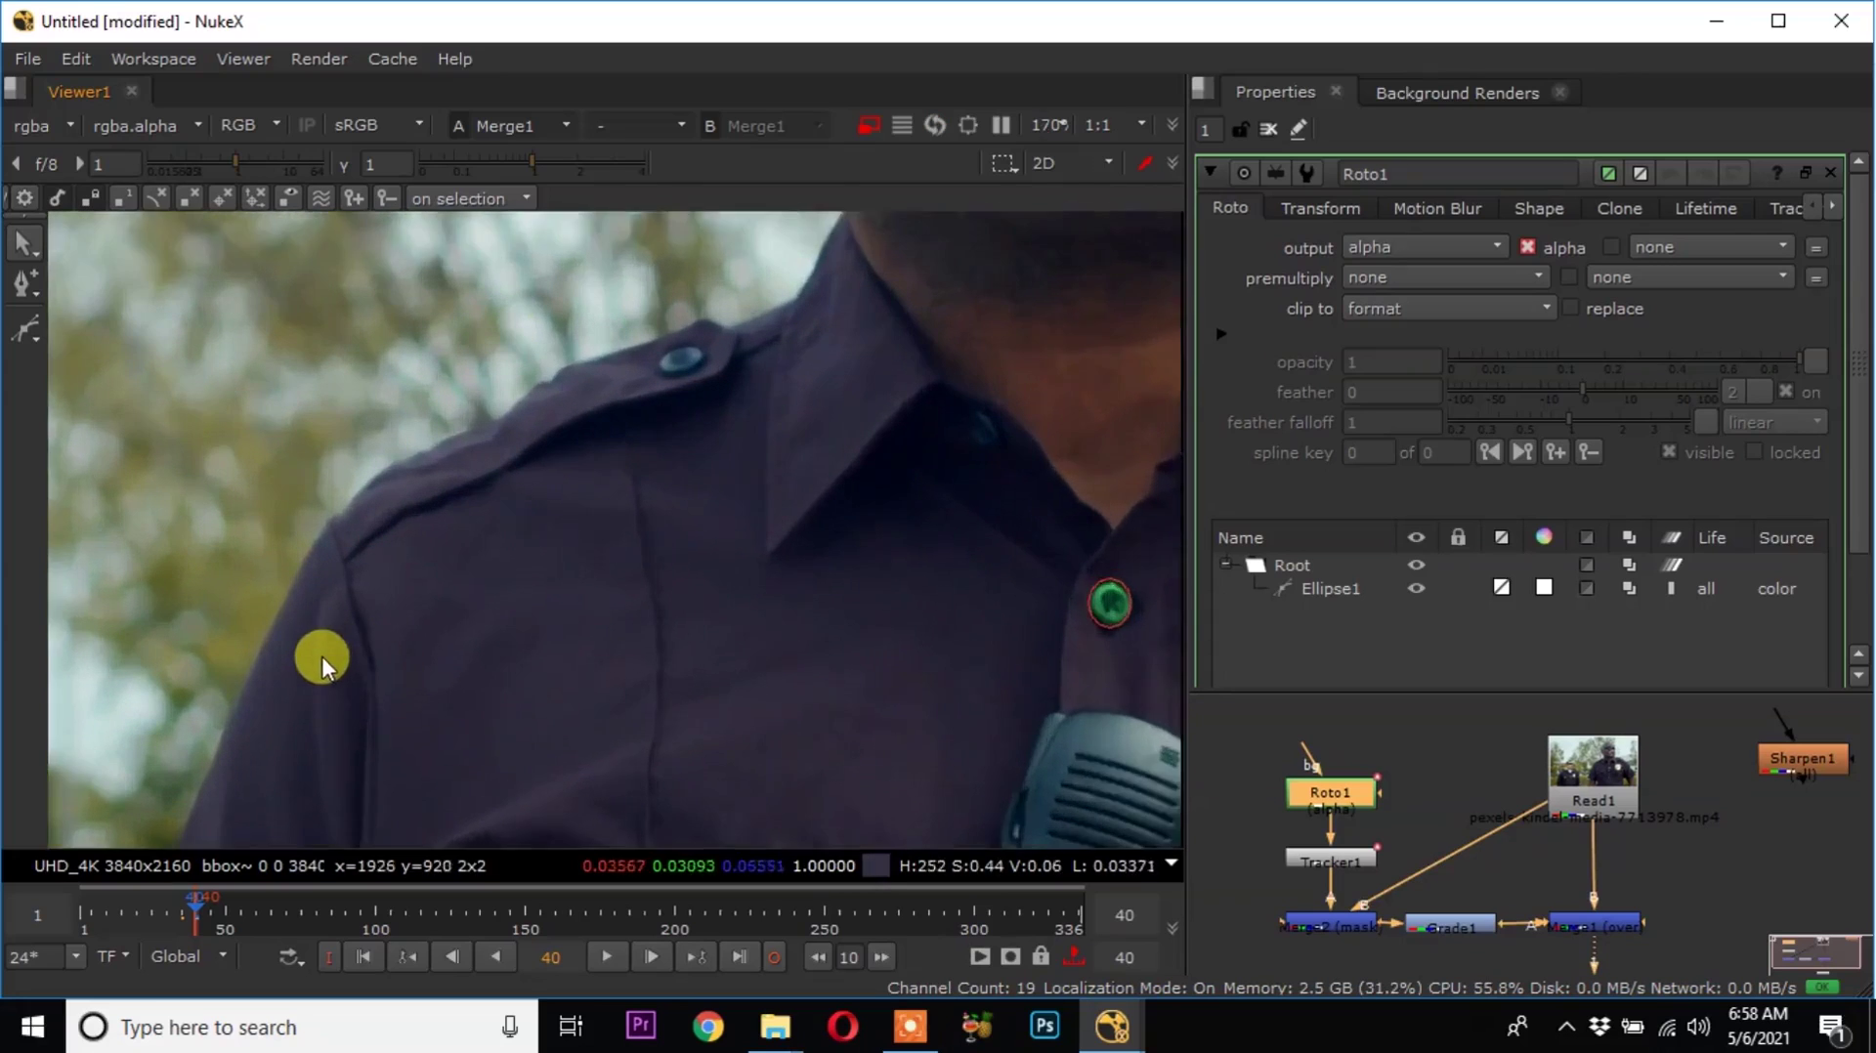
pyautogui.scroll(1, 321, 654)
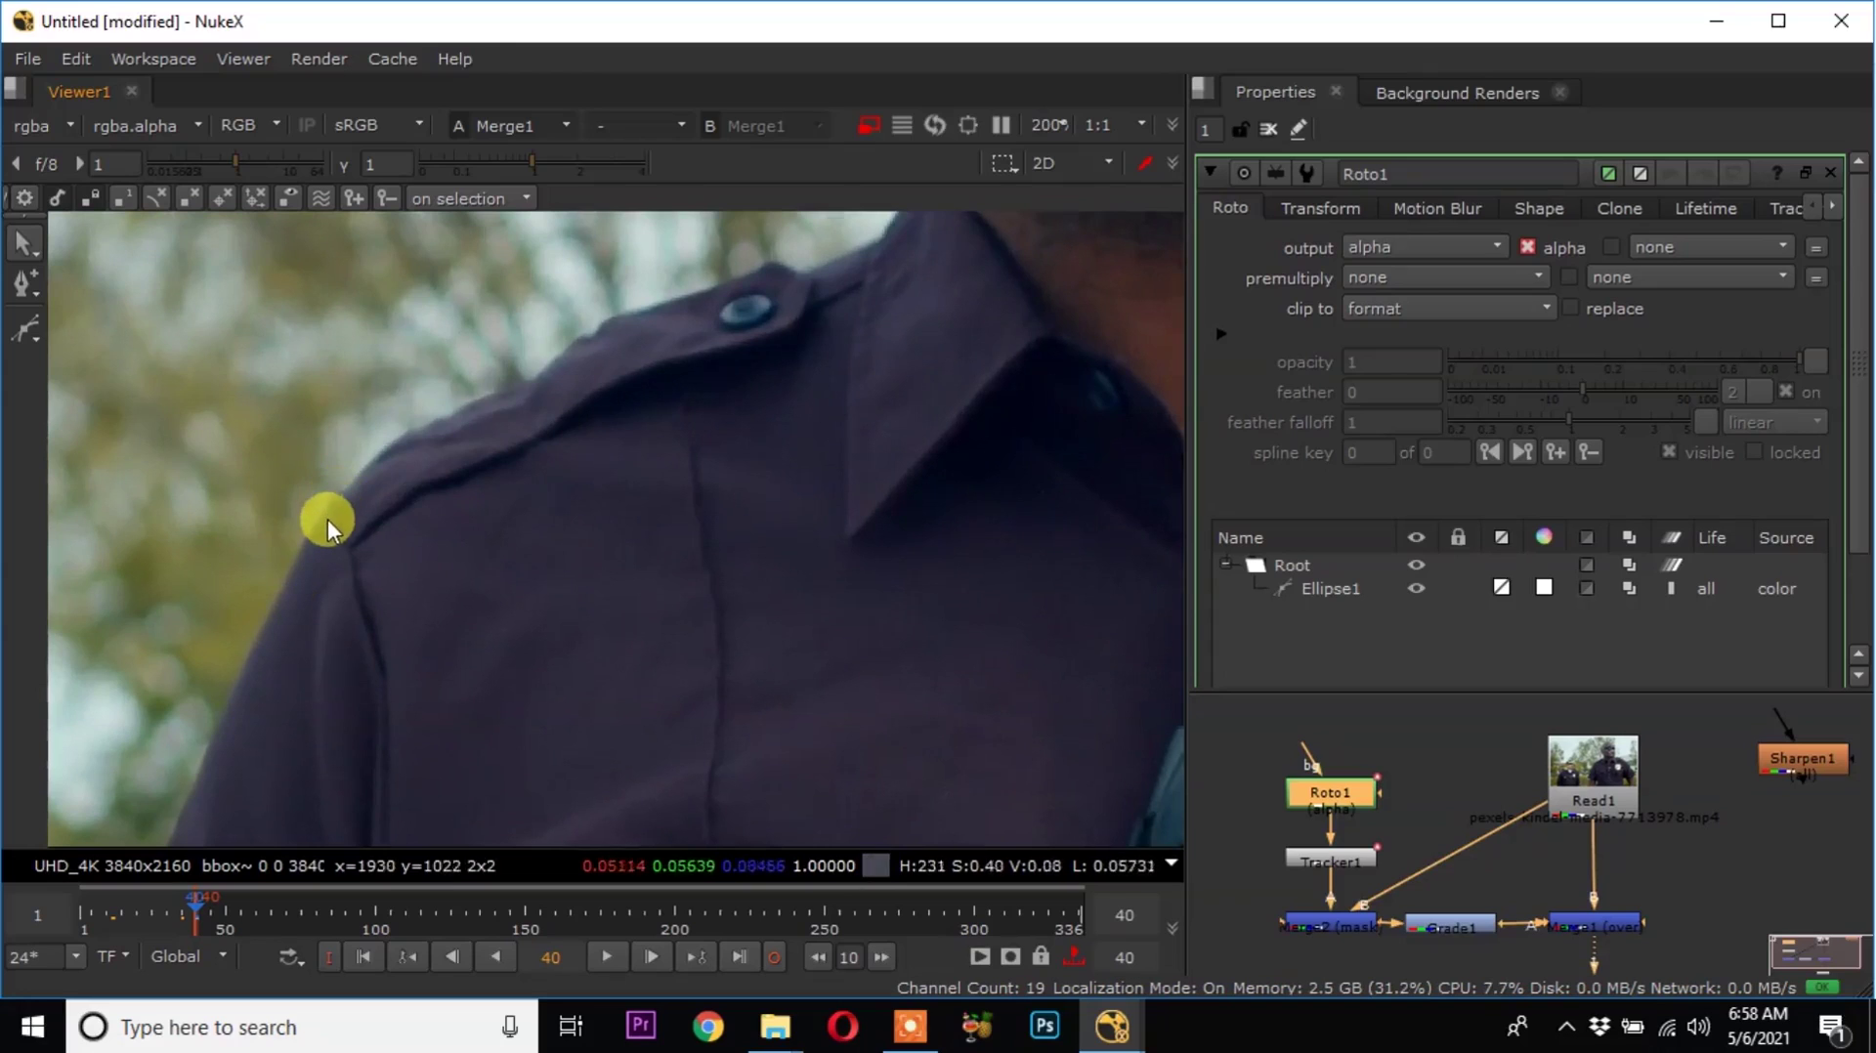
pyautogui.moveTo(29, 334); pyautogui.dragTo(78, 326)
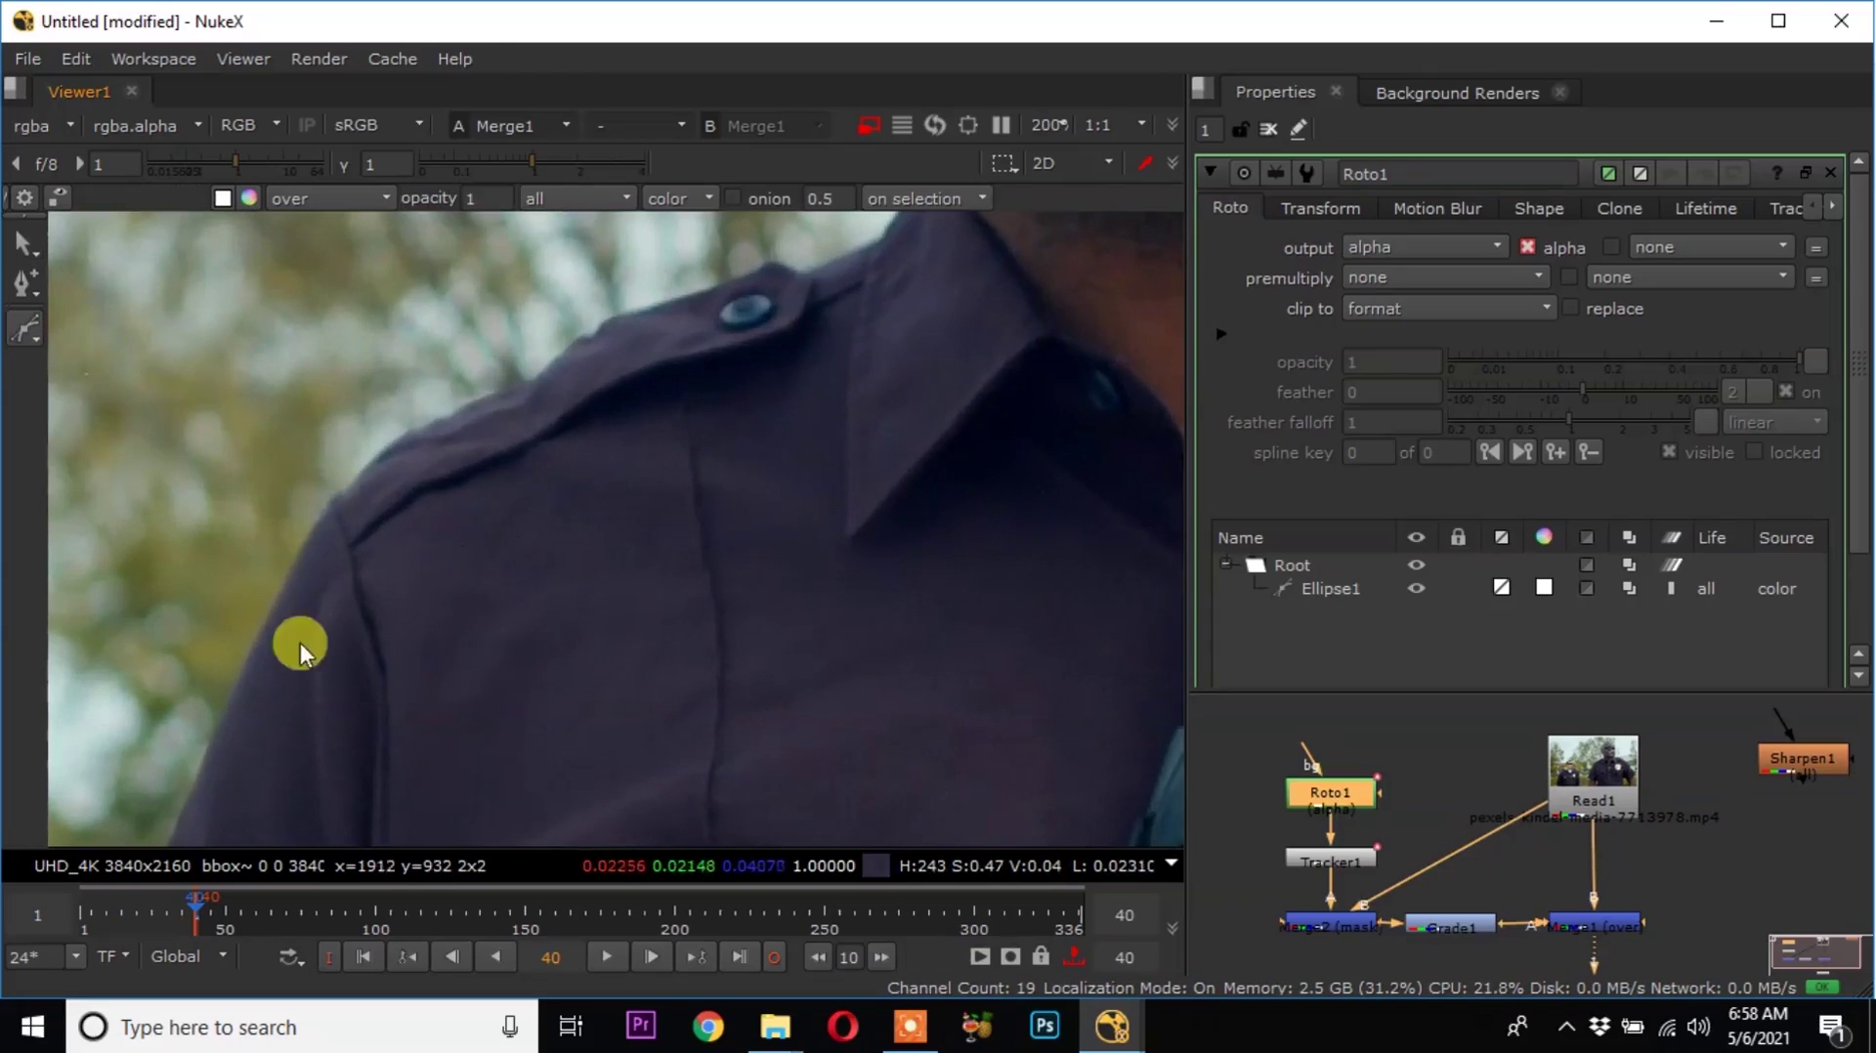
pyautogui.click(282, 589)
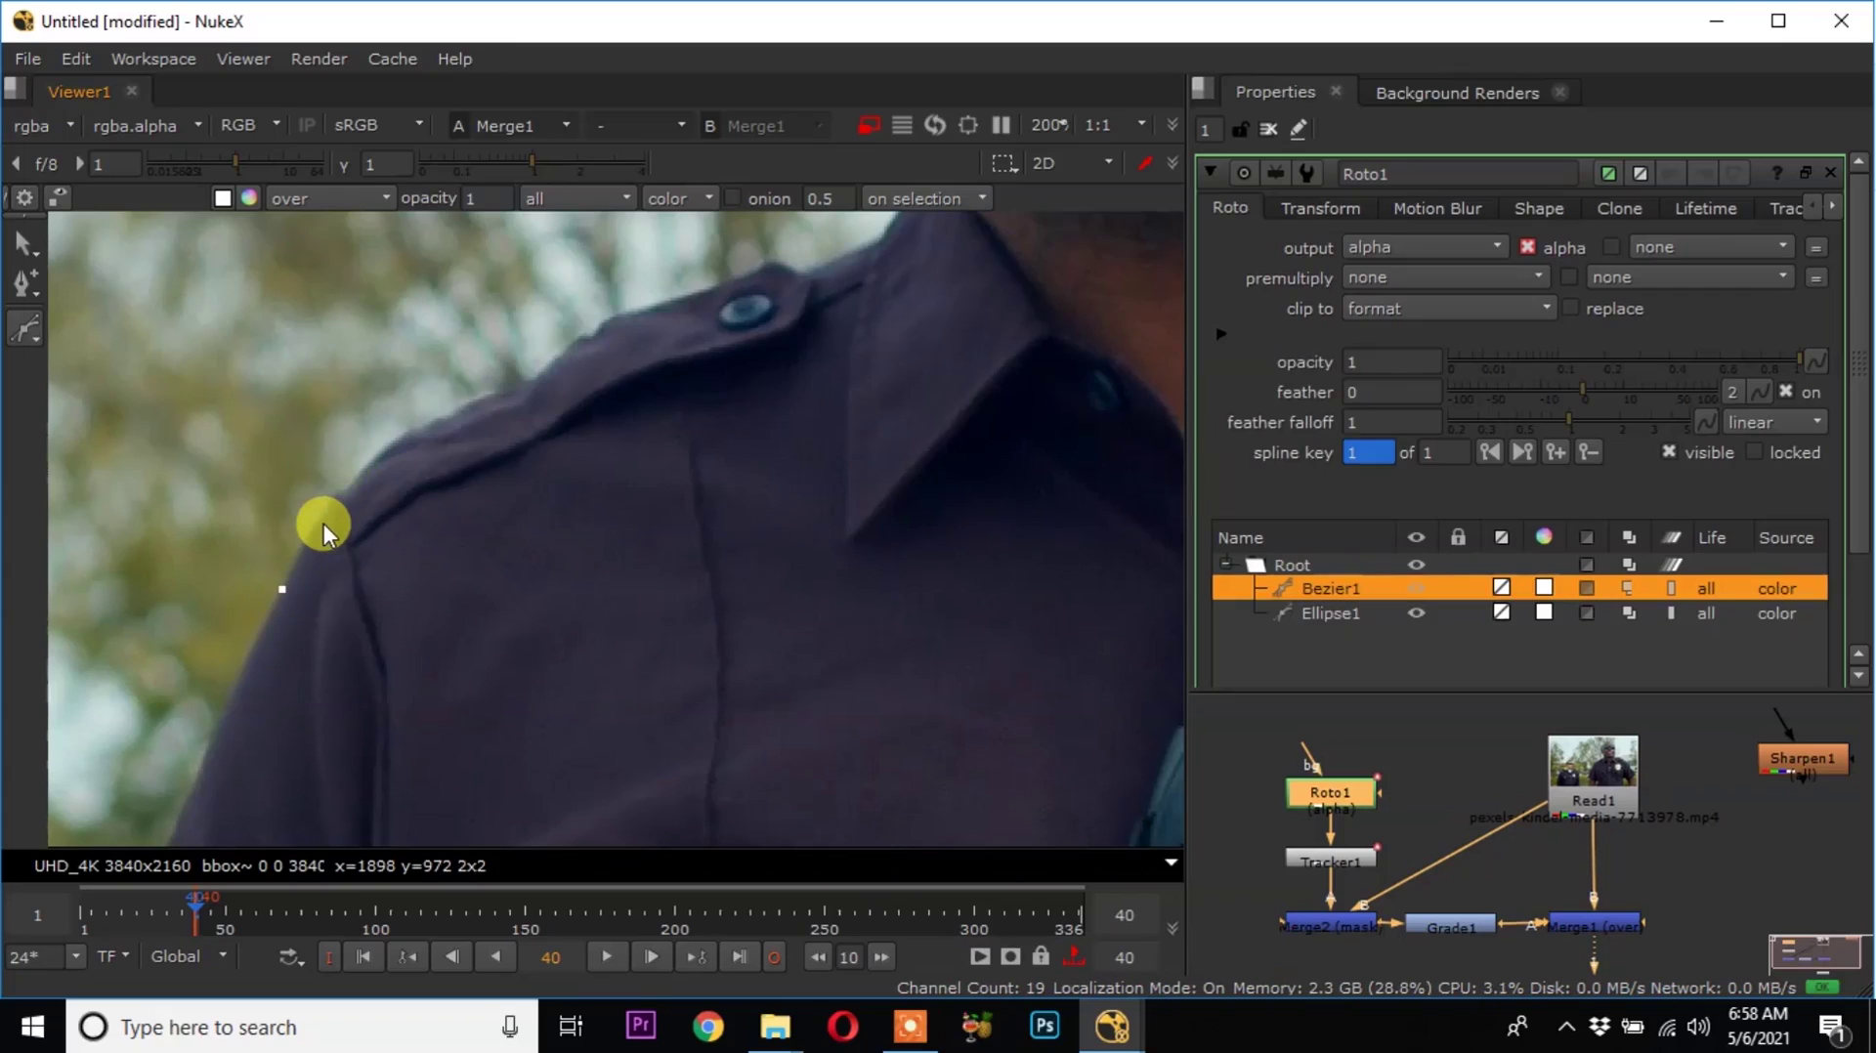
pyautogui.scroll(3, 321, 525)
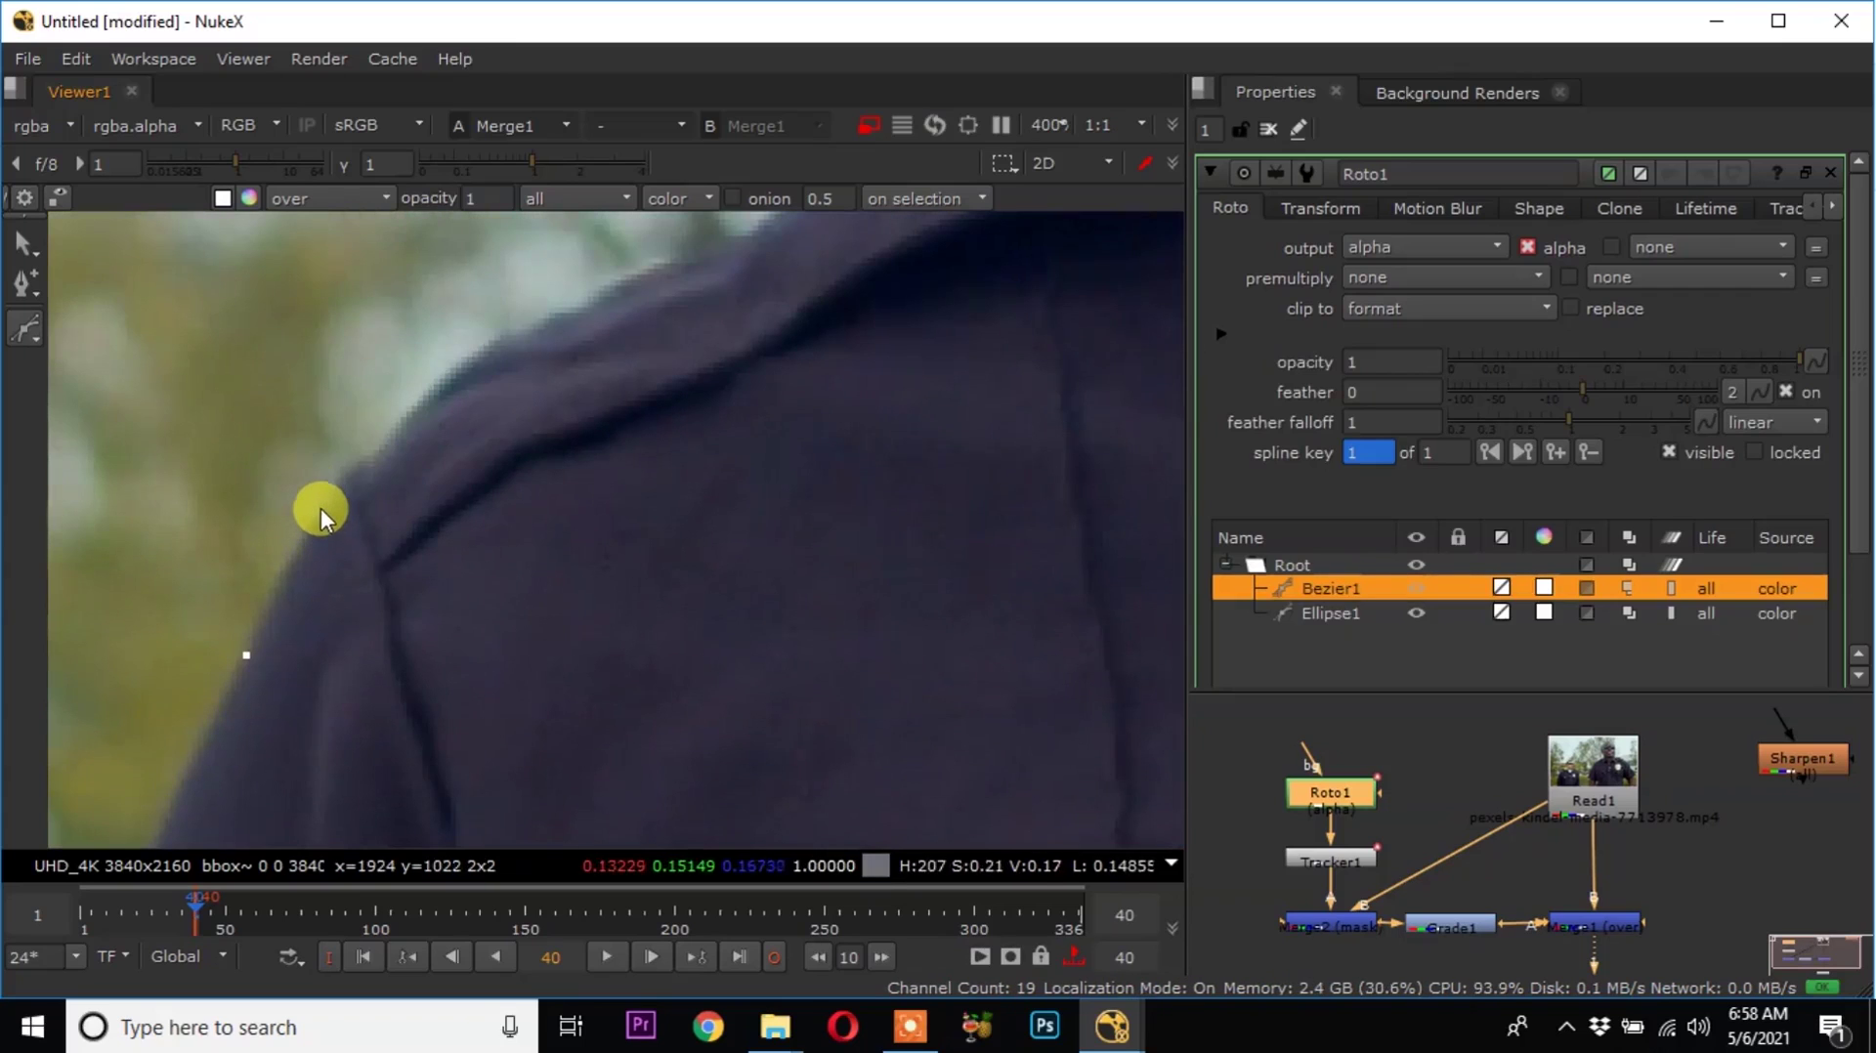
pyautogui.click(350, 475)
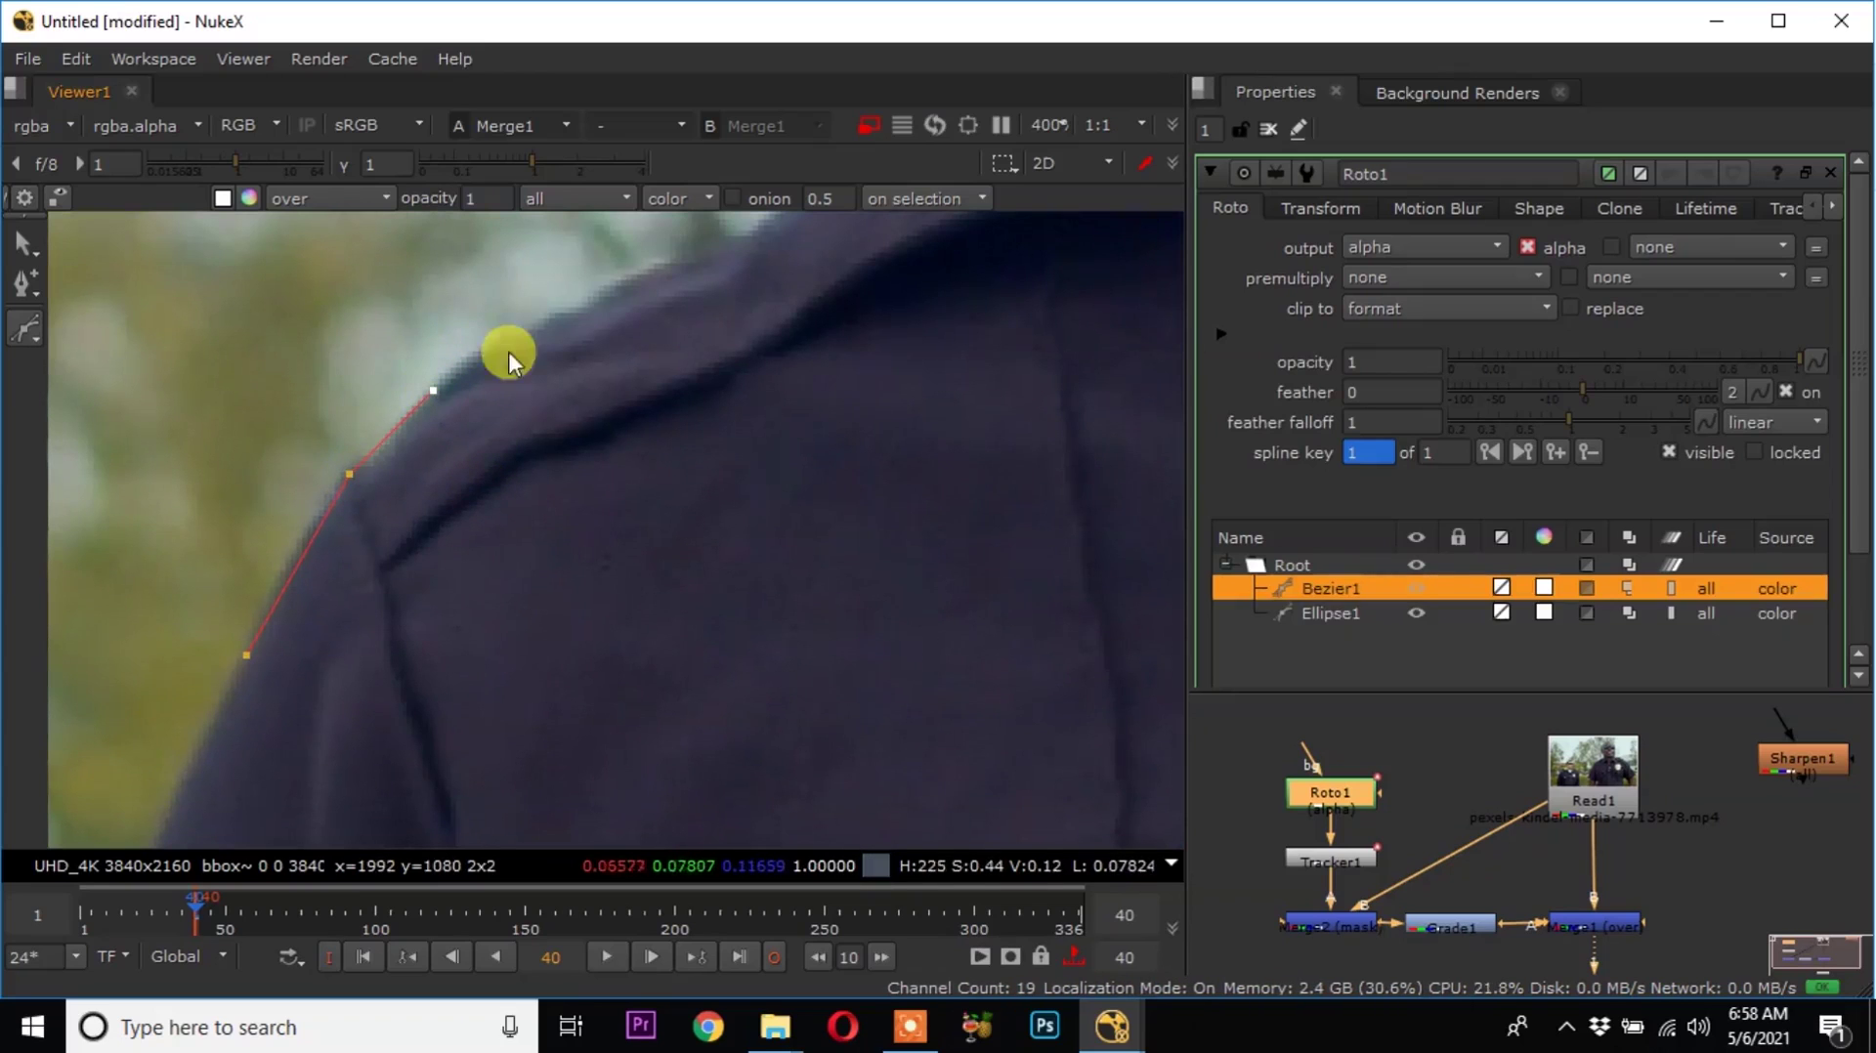
pyautogui.click(528, 332)
# Continue the Bezier outline along the shoulder strap's upper edge, past its button, up to the collar.
pyautogui.moveTo(675, 309); pyautogui.dragTo(529, 500, button='middle')
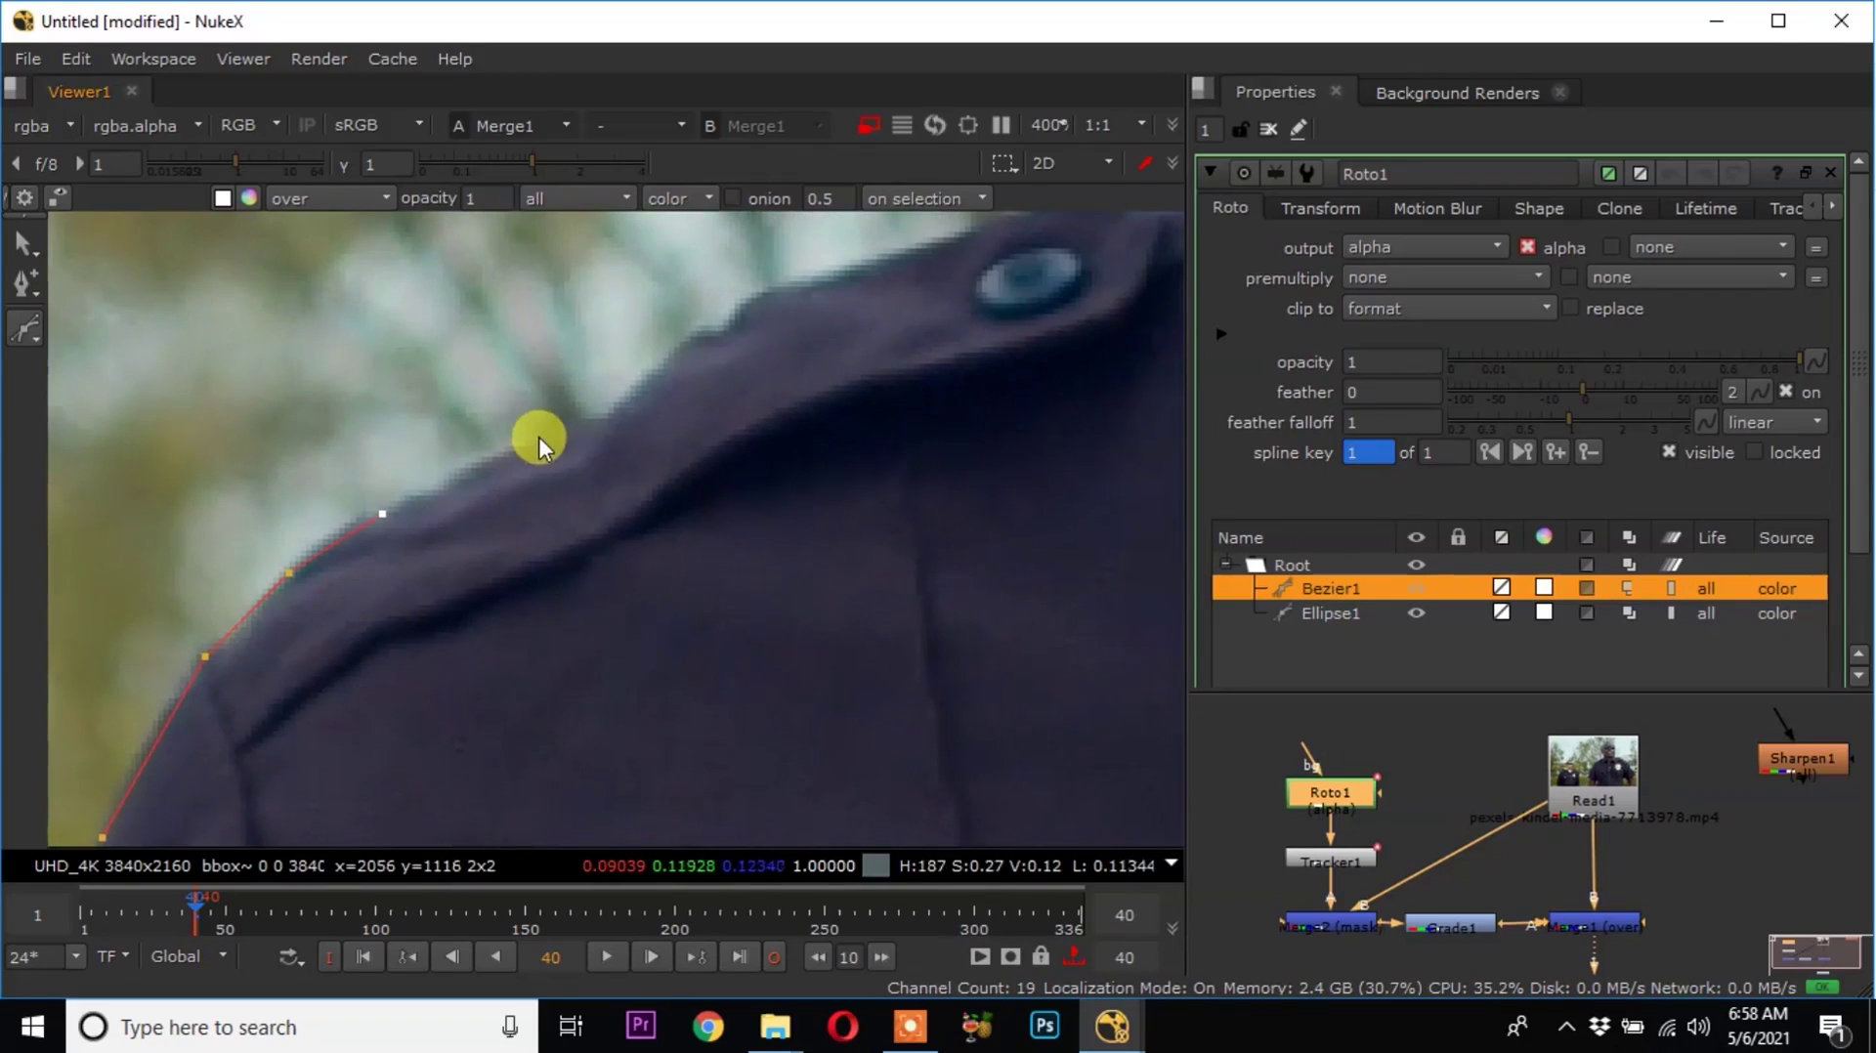
pyautogui.click(602, 422)
pyautogui.moveTo(711, 385); pyautogui.dragTo(599, 532, button='middle')
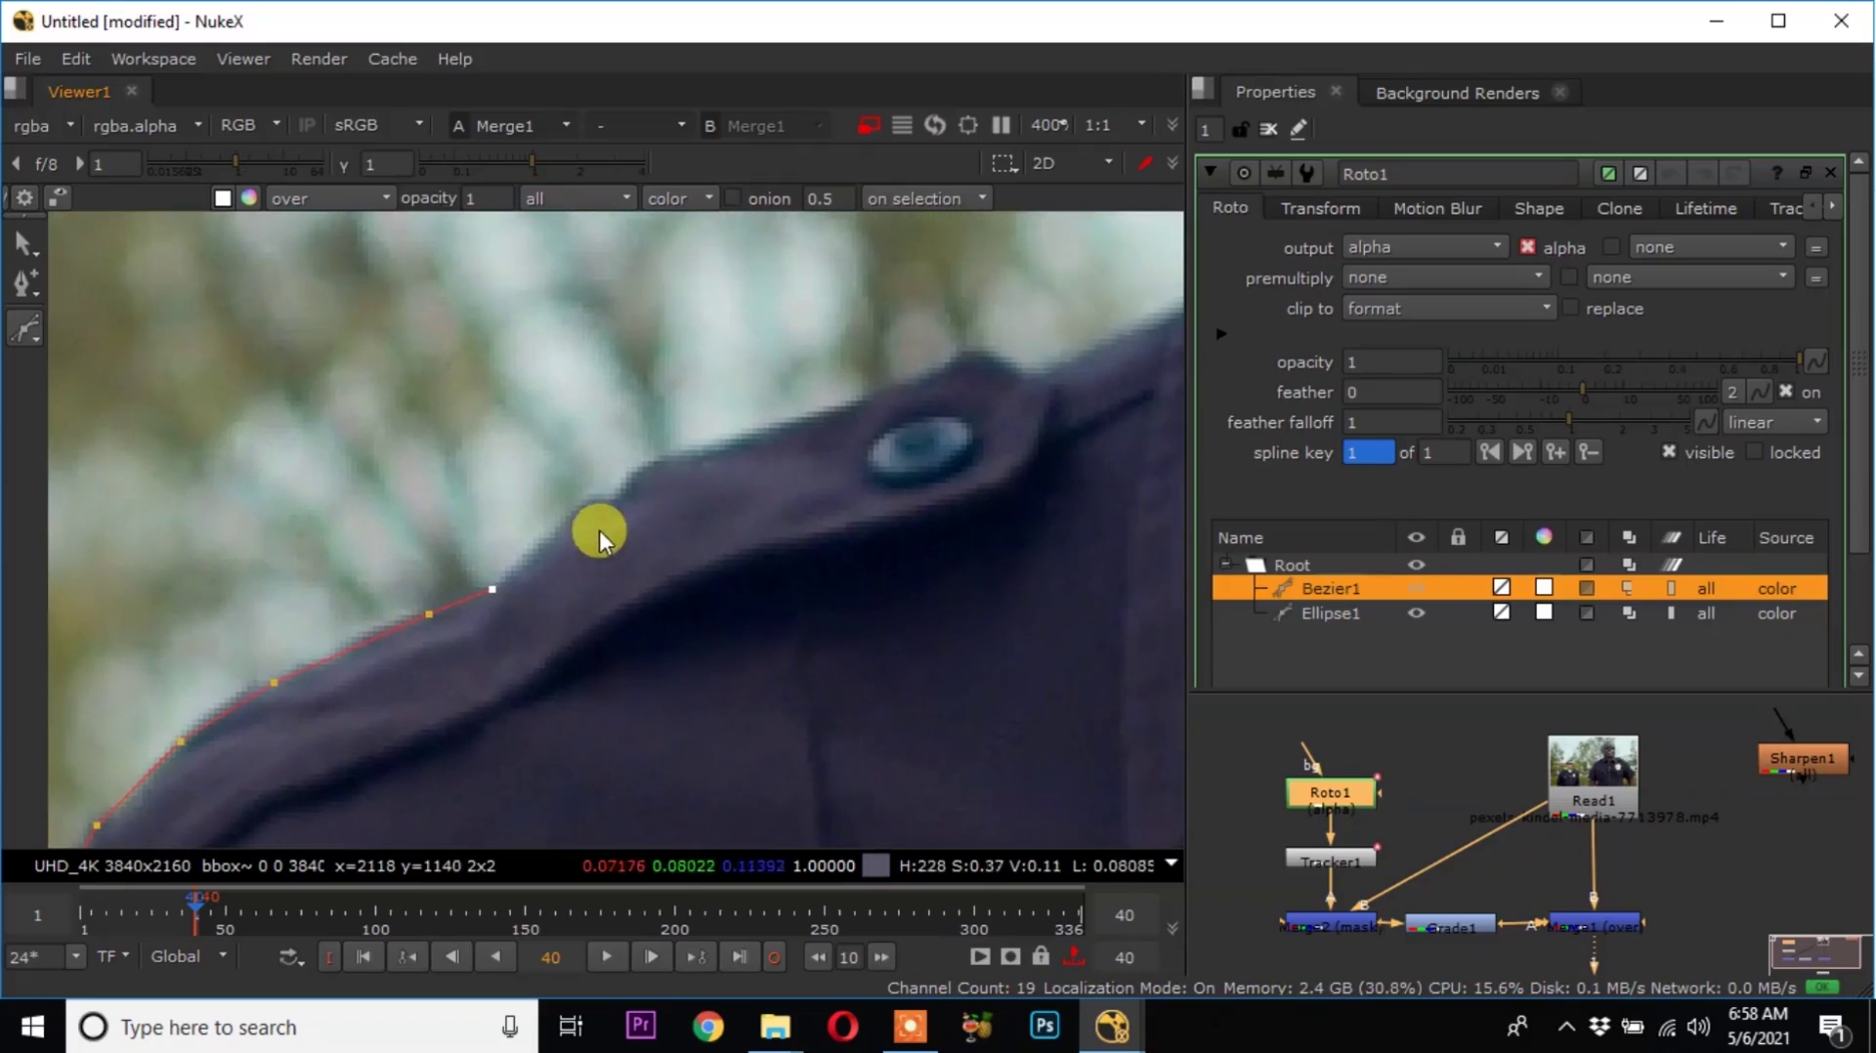
pyautogui.click(639, 484)
pyautogui.click(747, 436)
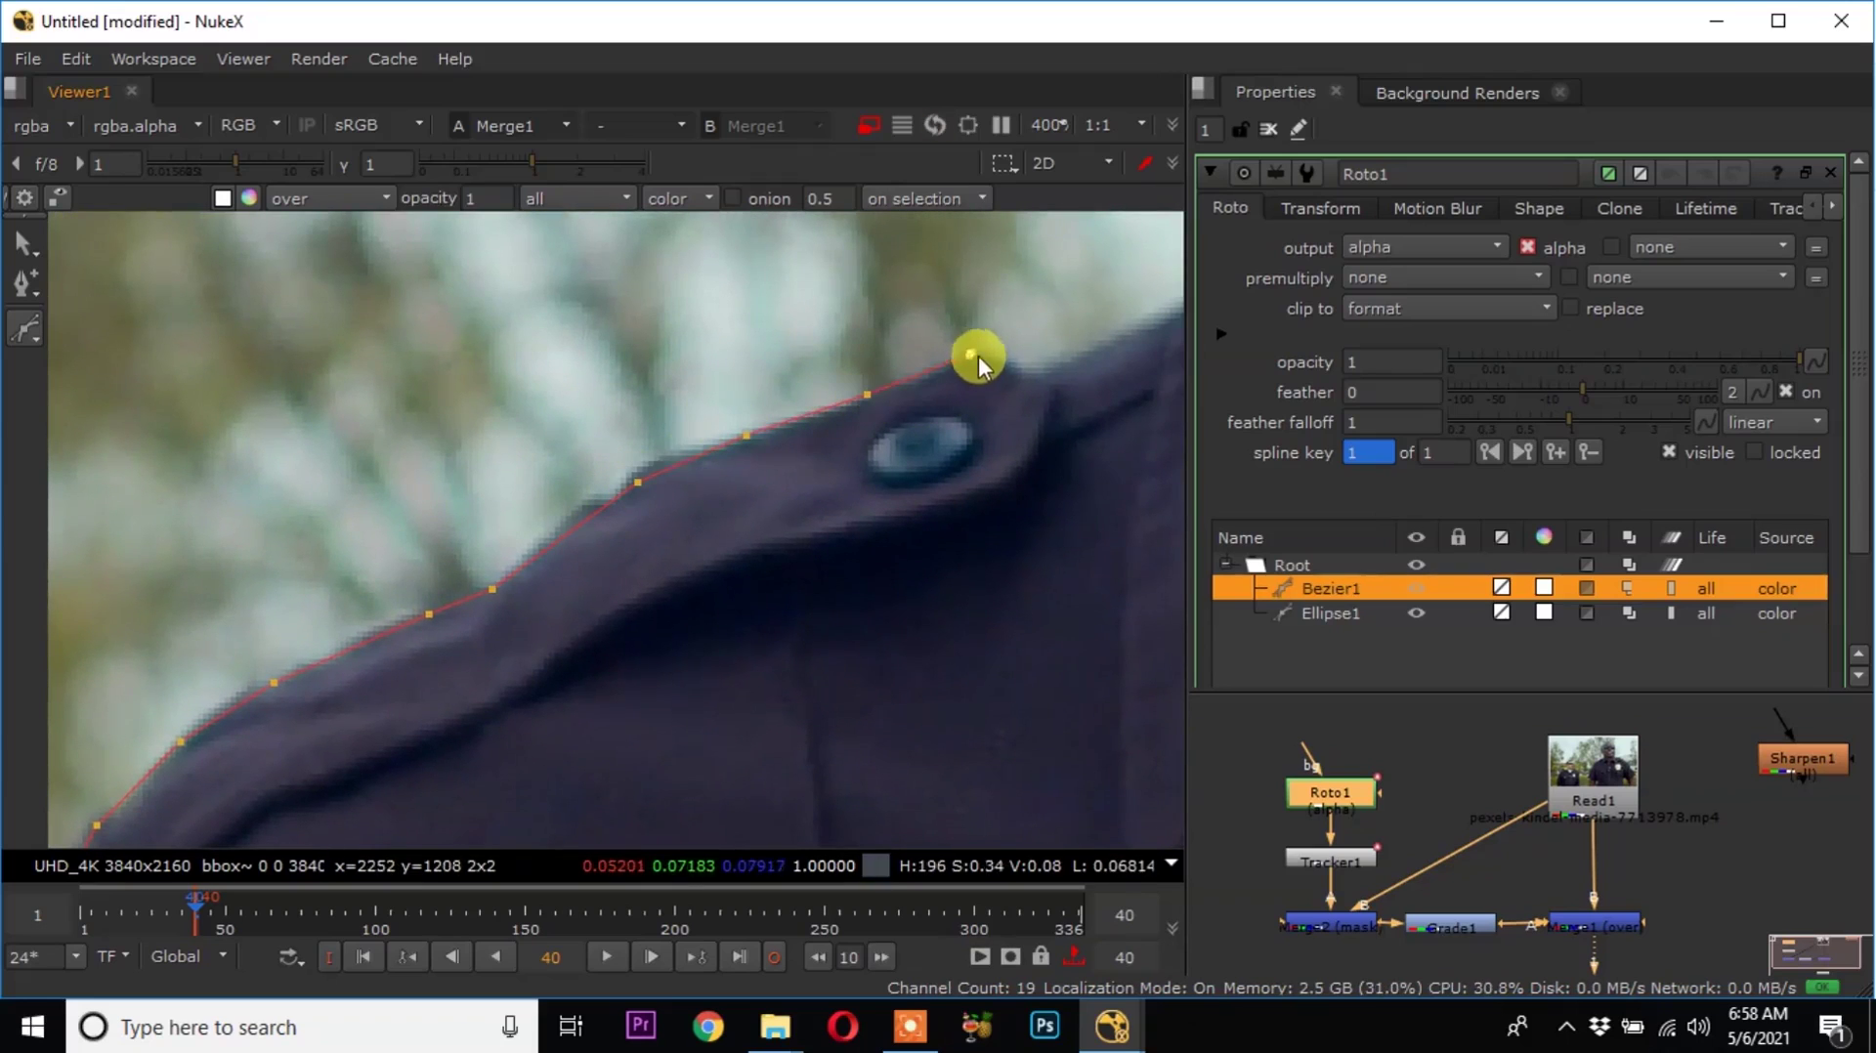
pyautogui.click(1029, 377)
pyautogui.moveTo(1029, 378); pyautogui.dragTo(791, 447, button='middle')
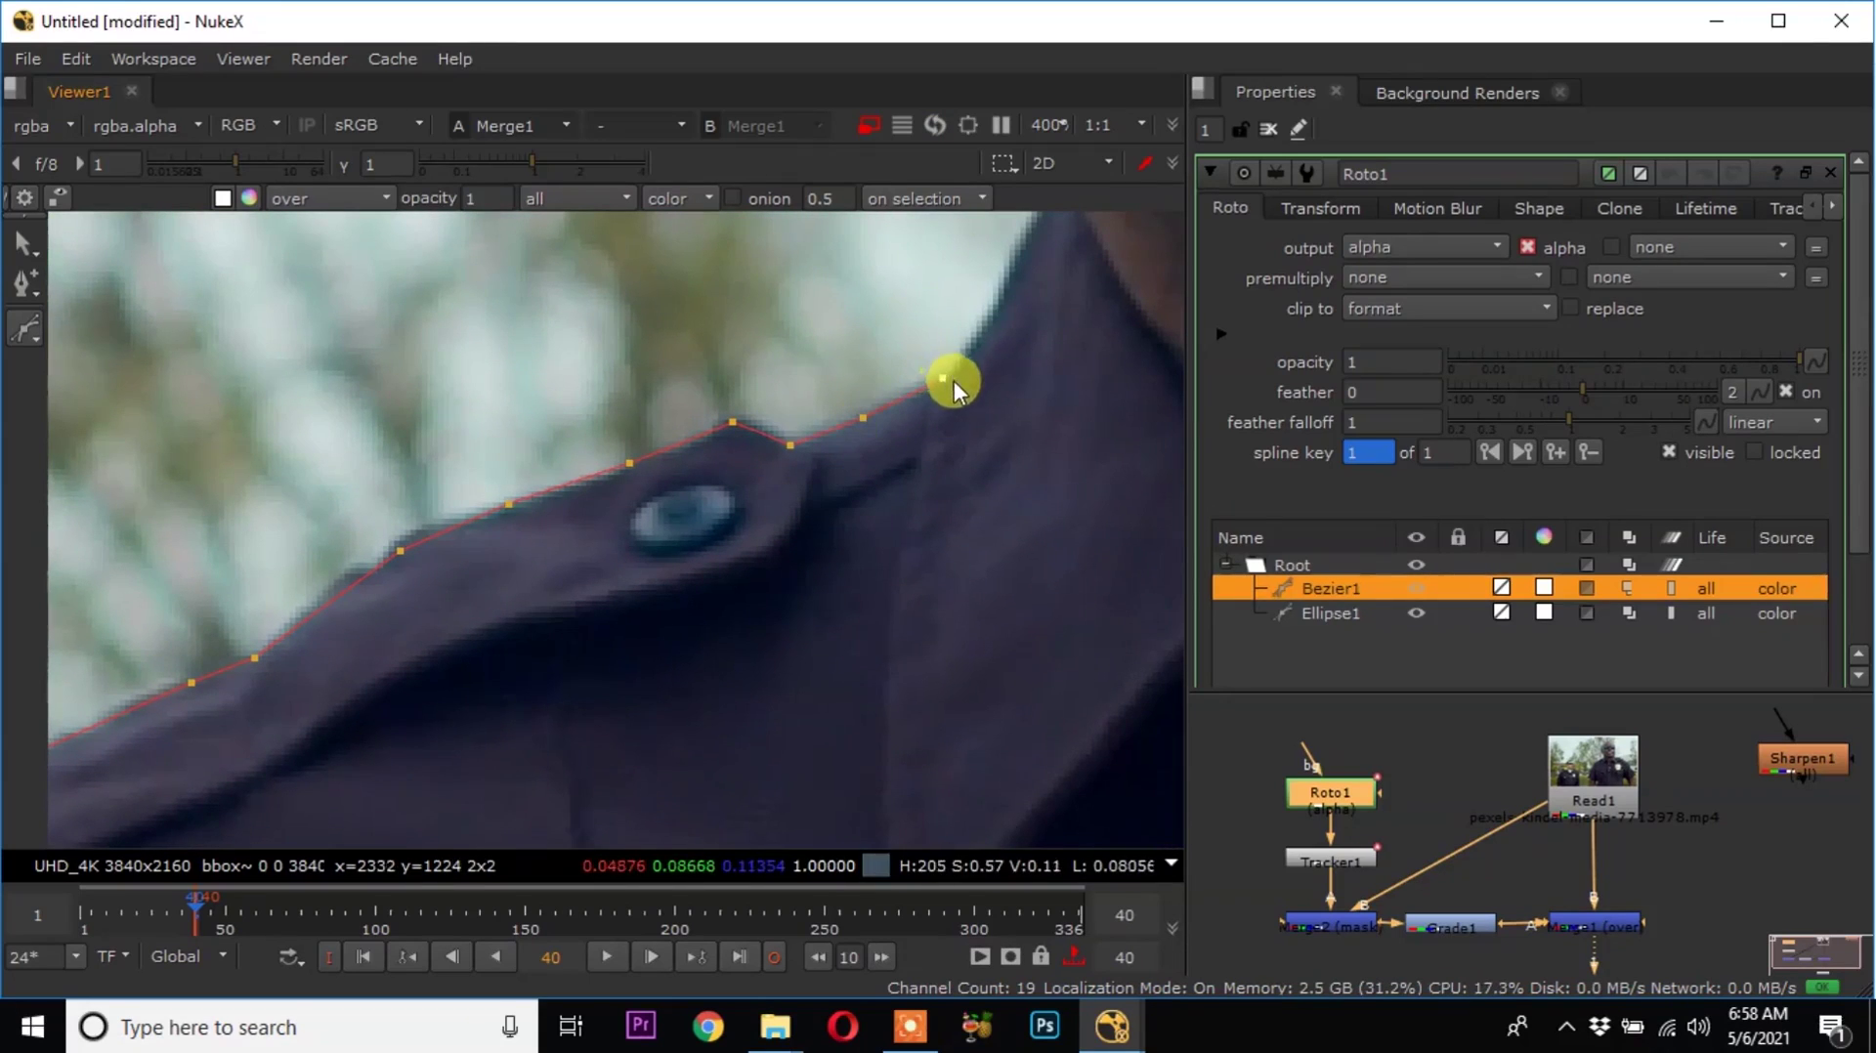
pyautogui.scroll(-2, 1000, 372)
pyautogui.moveTo(952, 478); pyautogui.dragTo(930, 342, button='middle')
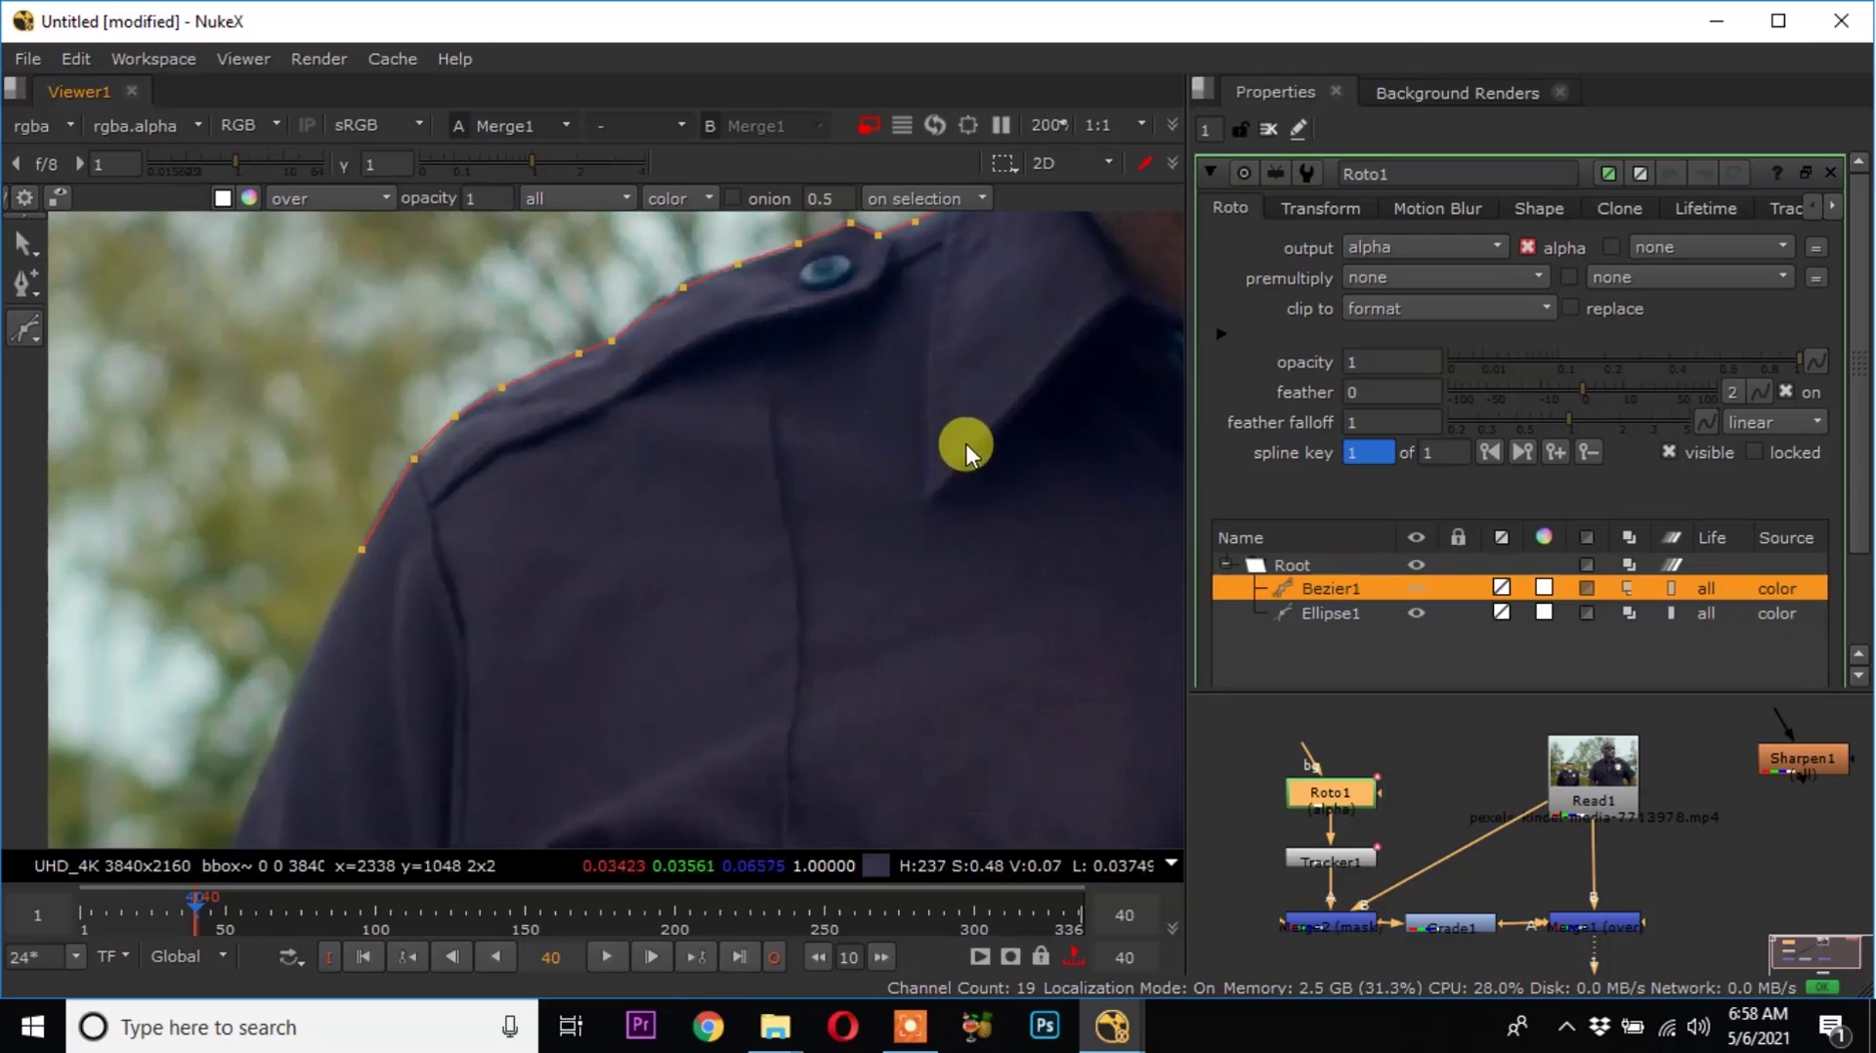
# Close the Bezier shape with points on the collar and chest, ending at the first sleeve point.
pyautogui.click(1077, 384)
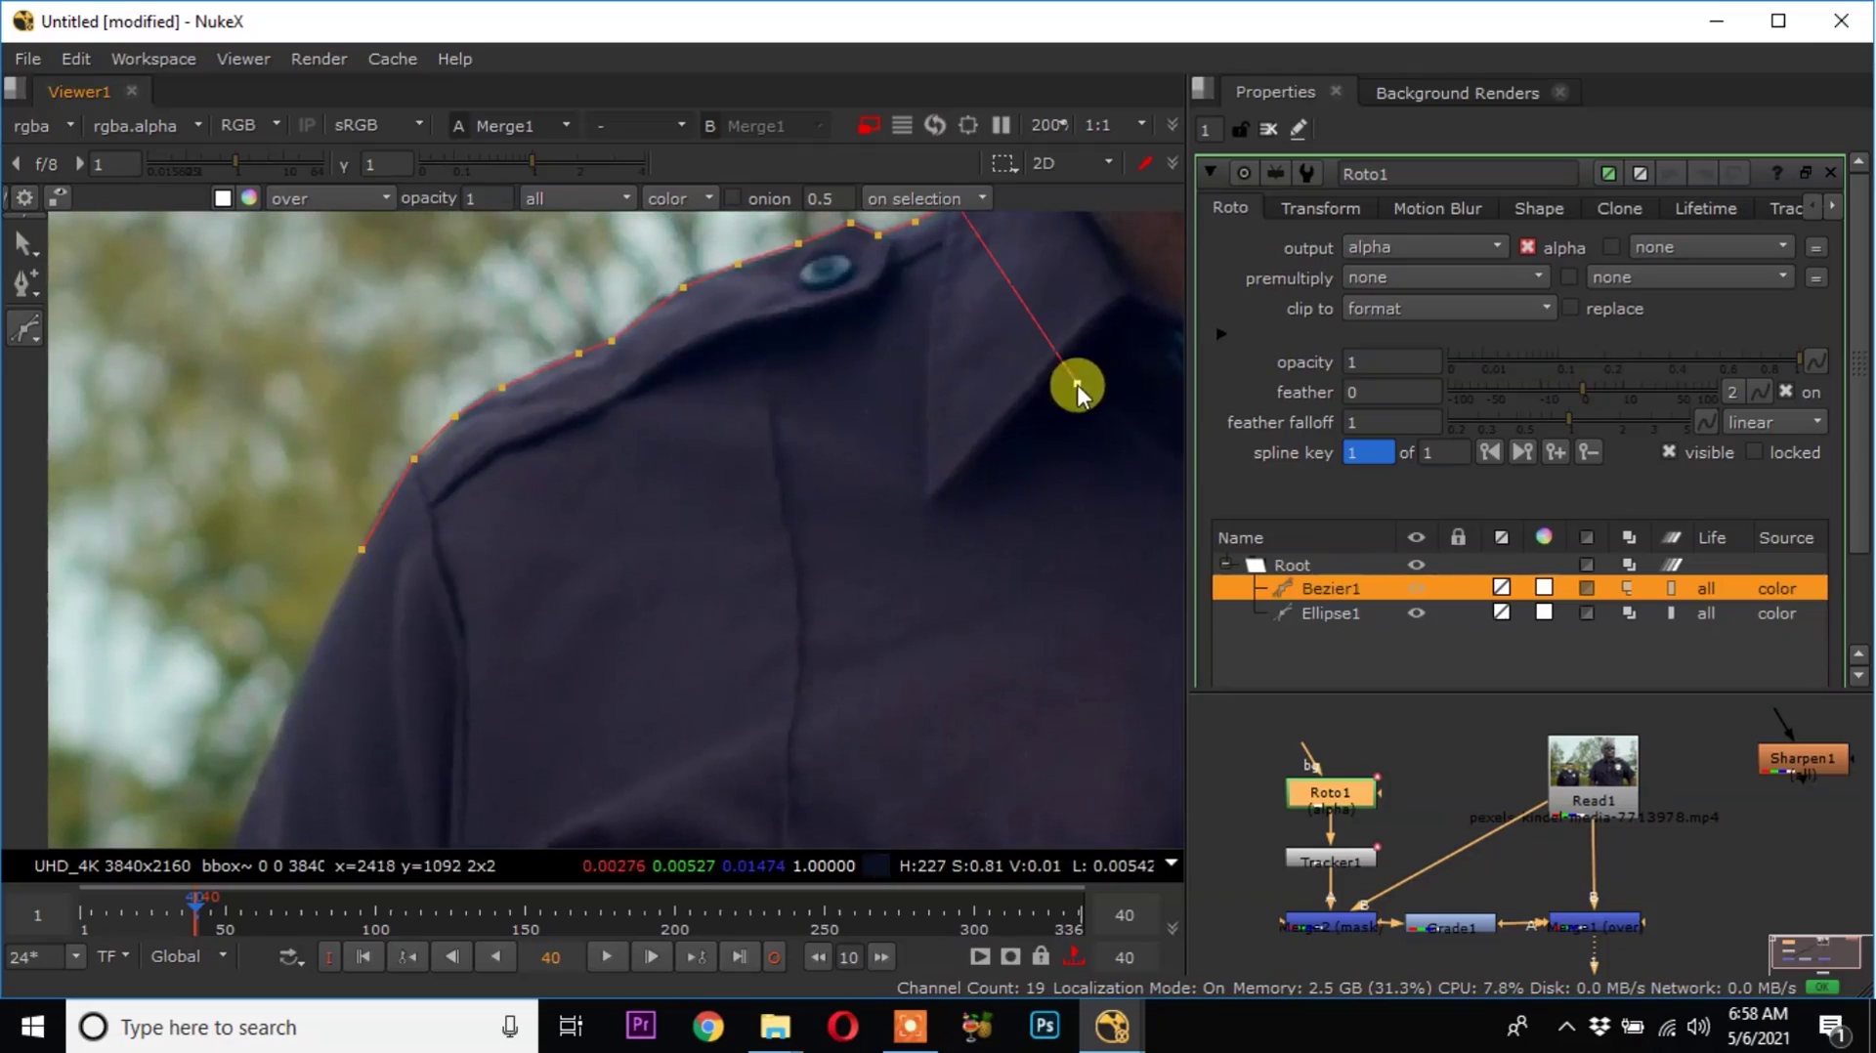
pyautogui.moveTo(626, 681); pyautogui.dragTo(753, 496, button='middle')
pyautogui.click(619, 601)
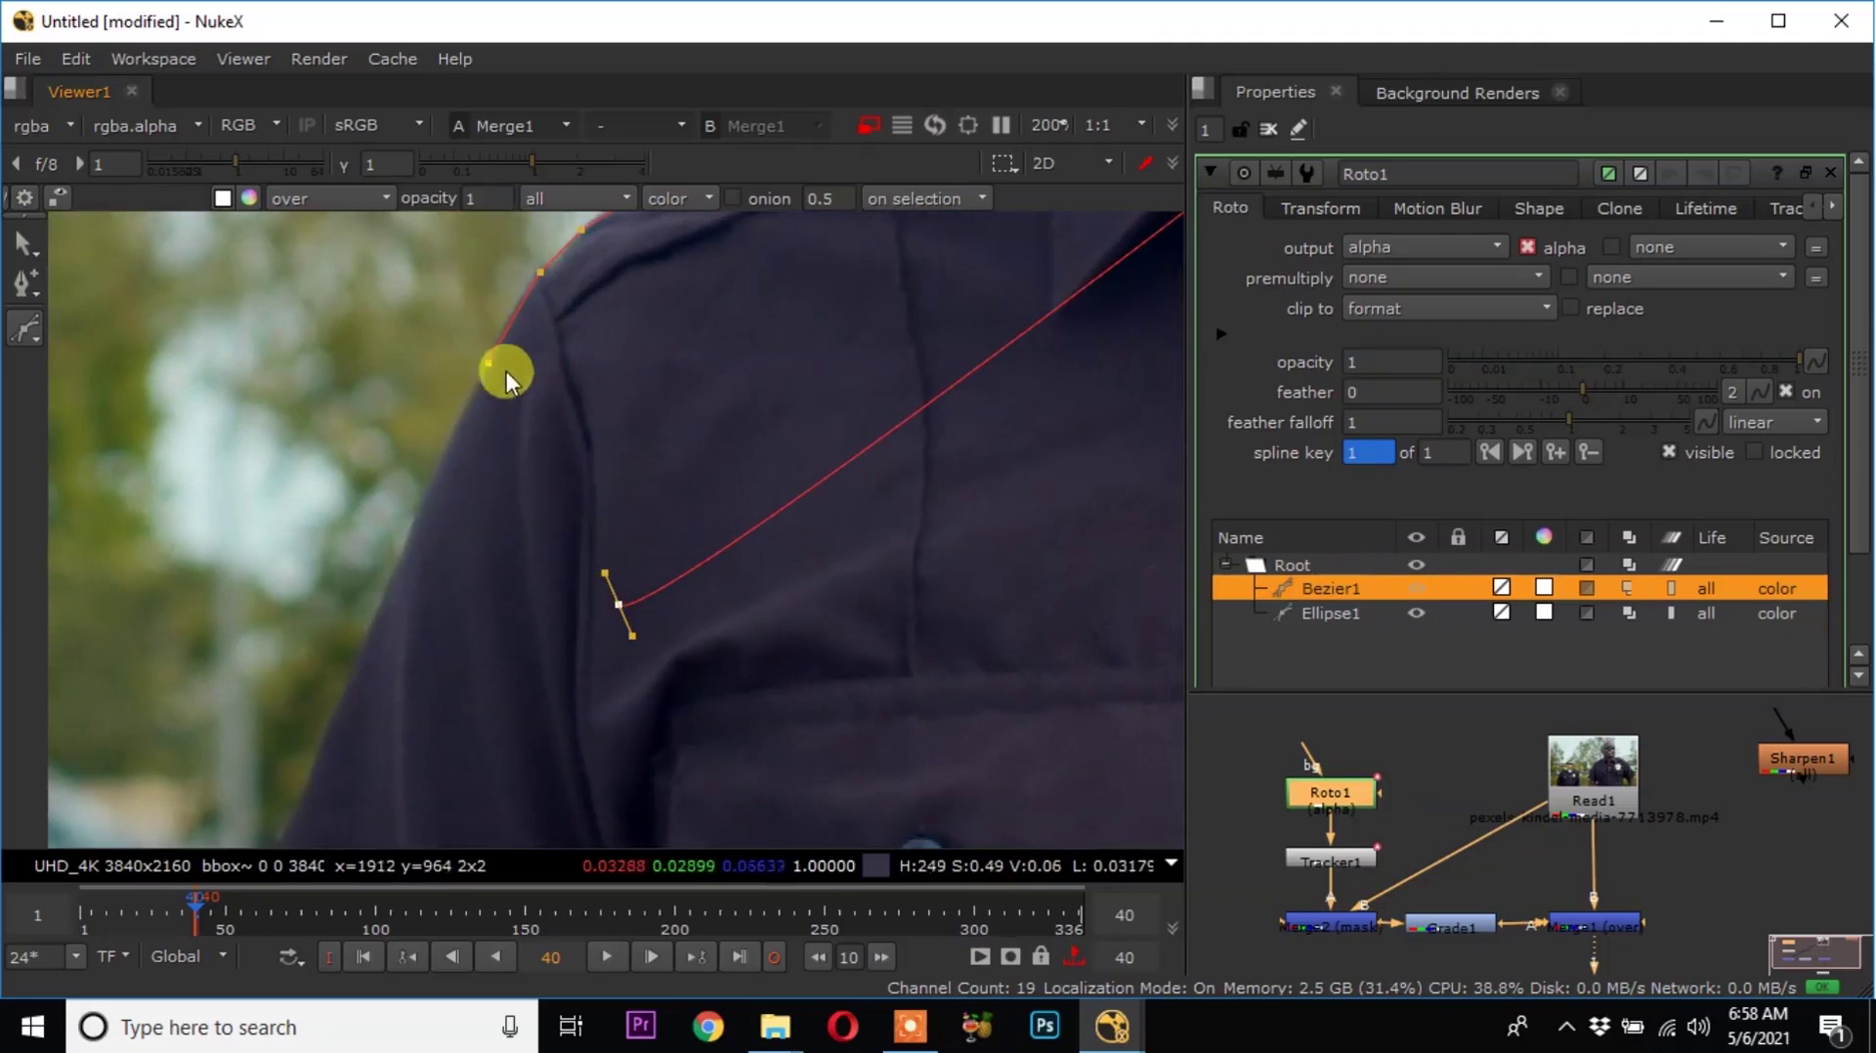
pyautogui.click(489, 360)
# Select all points of the shoulder Bezier and smooth them.
pyautogui.scroll(-3, 577, 547)
pyautogui.scroll(-2, 582, 555)
pyautogui.moveTo(455, 325); pyautogui.dragTo(911, 653)
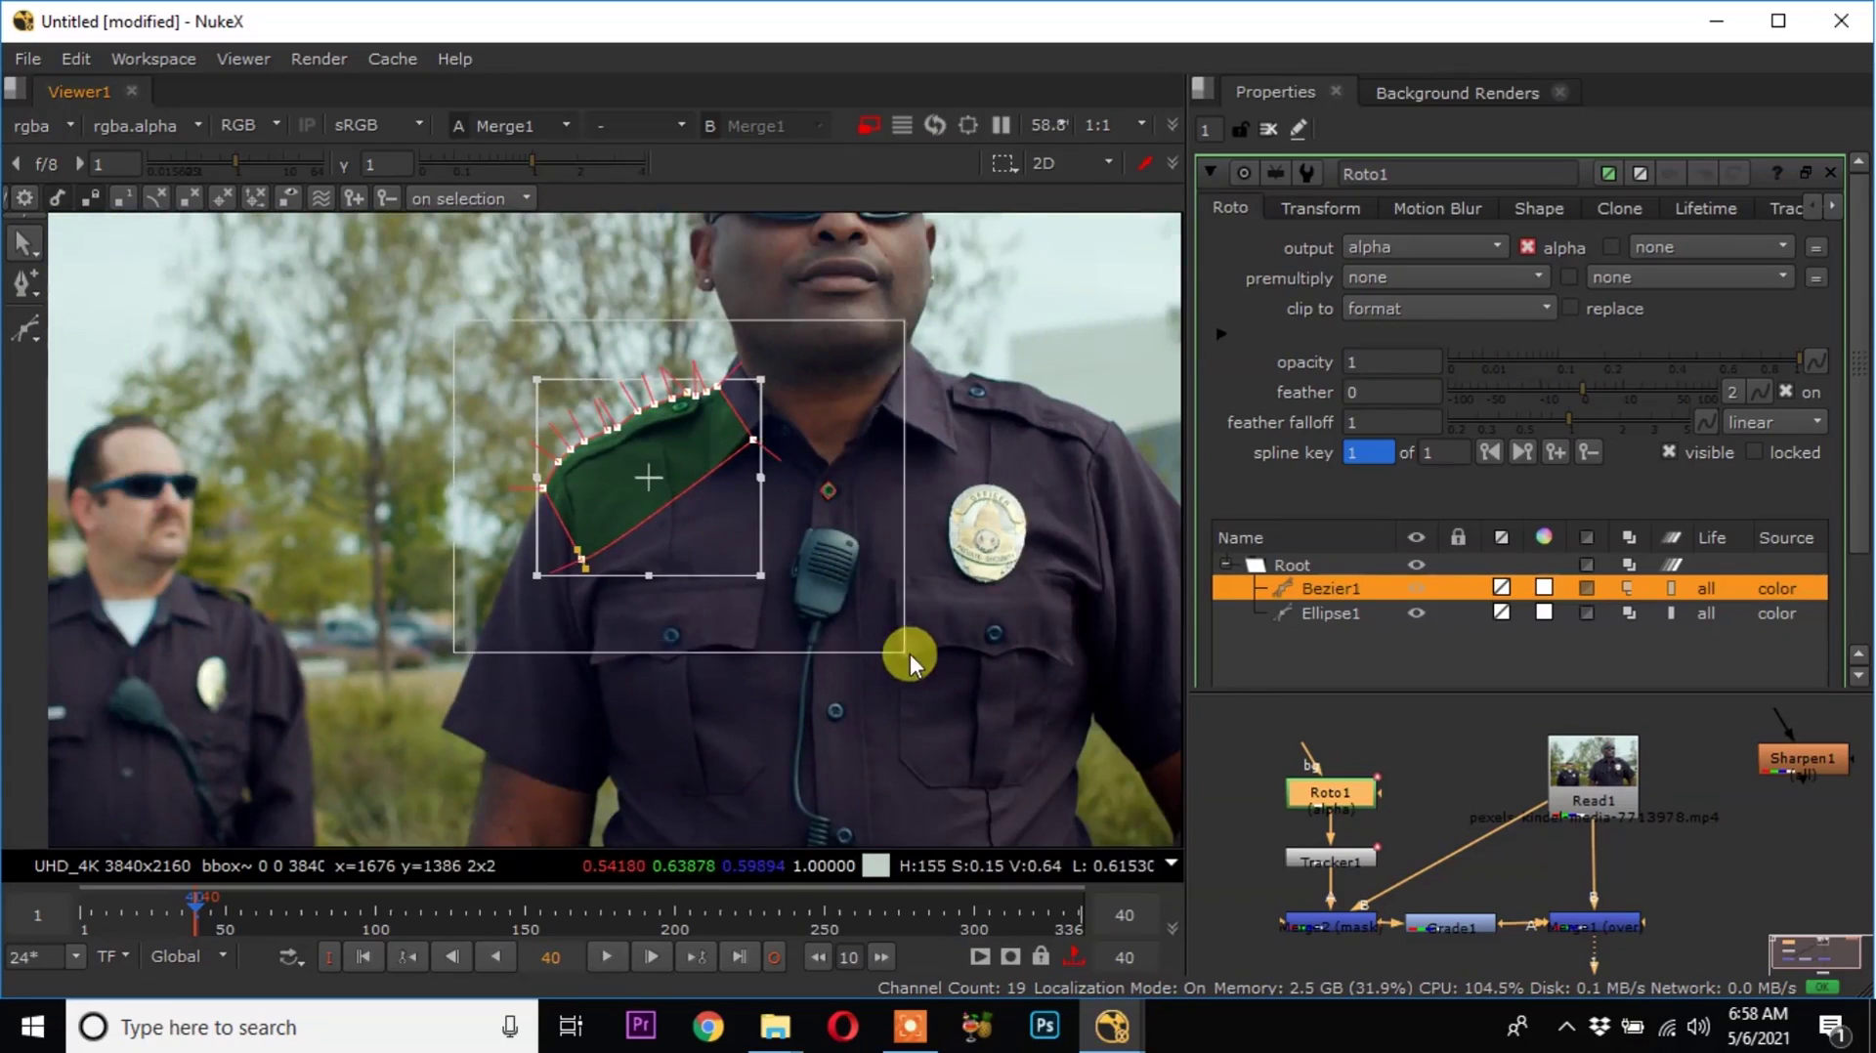
pyautogui.scroll(1, 642, 484)
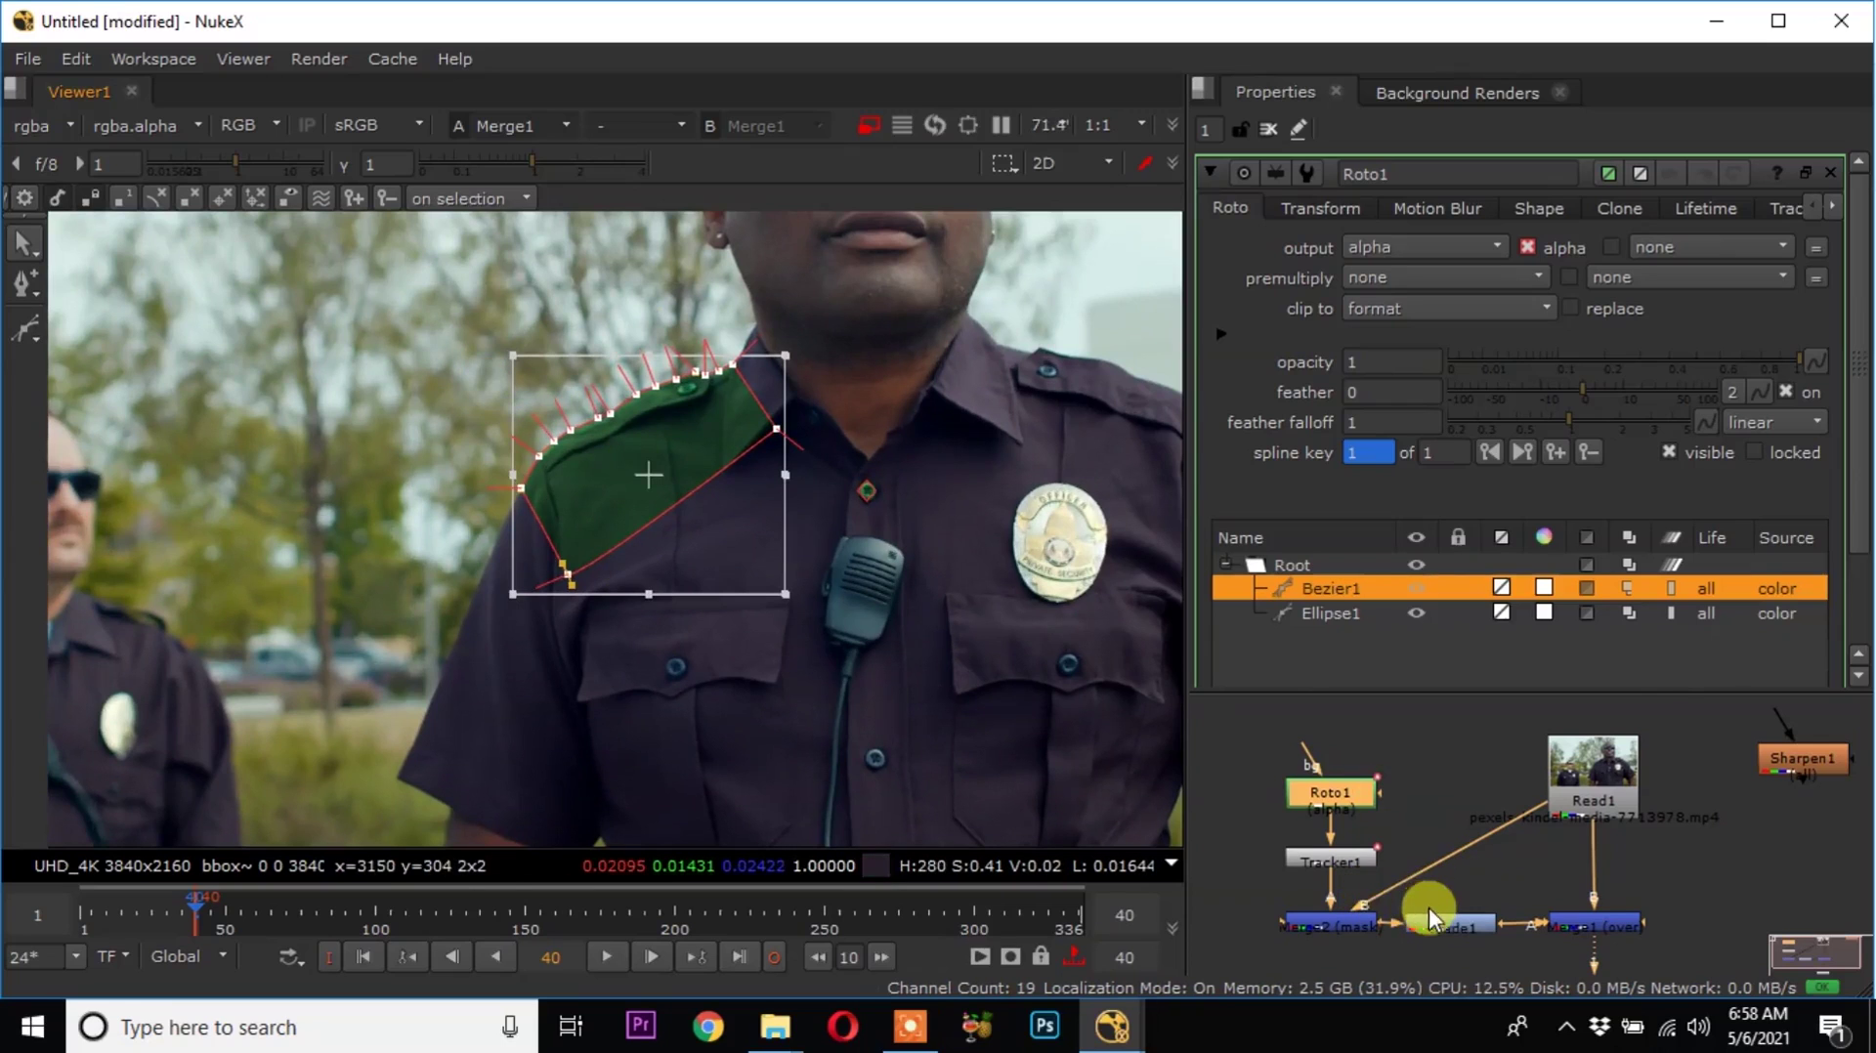
pyautogui.scroll(2, 1427, 900)
pyautogui.scroll(3, 688, 435)
pyautogui.scroll(2, 689, 434)
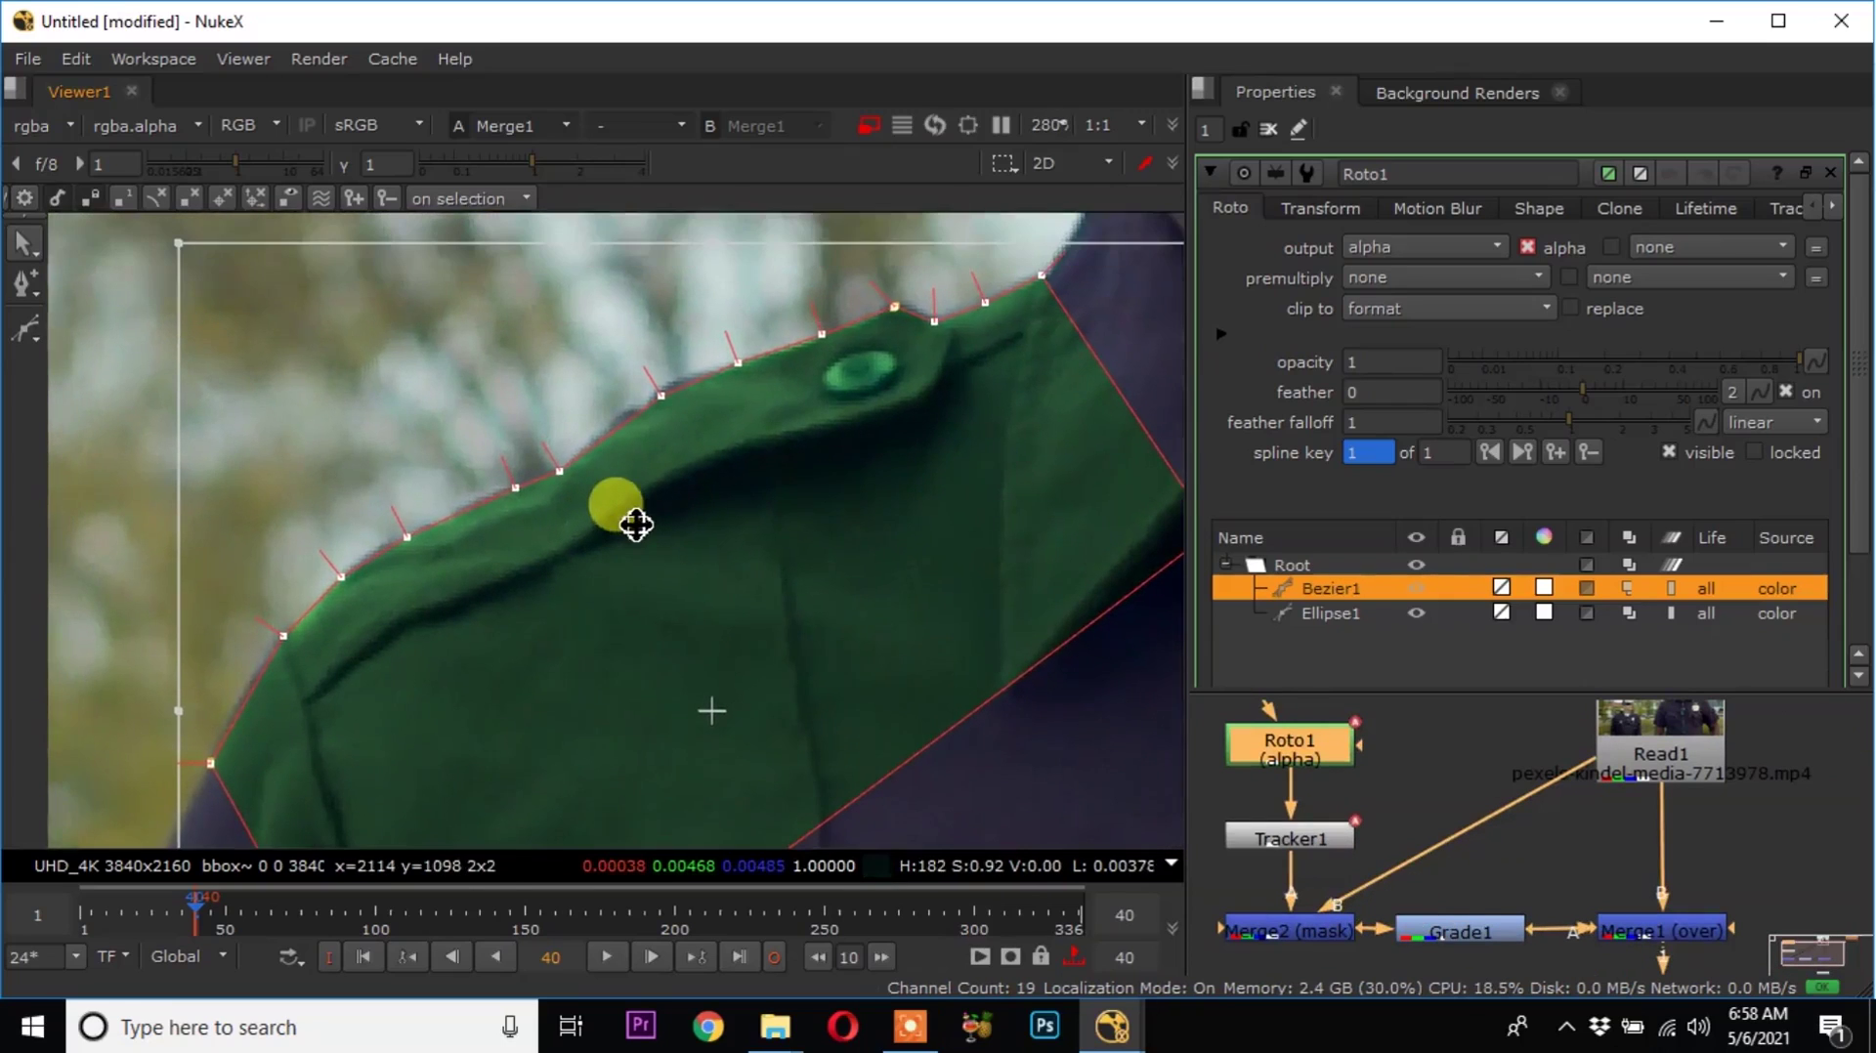
pyautogui.press('z')
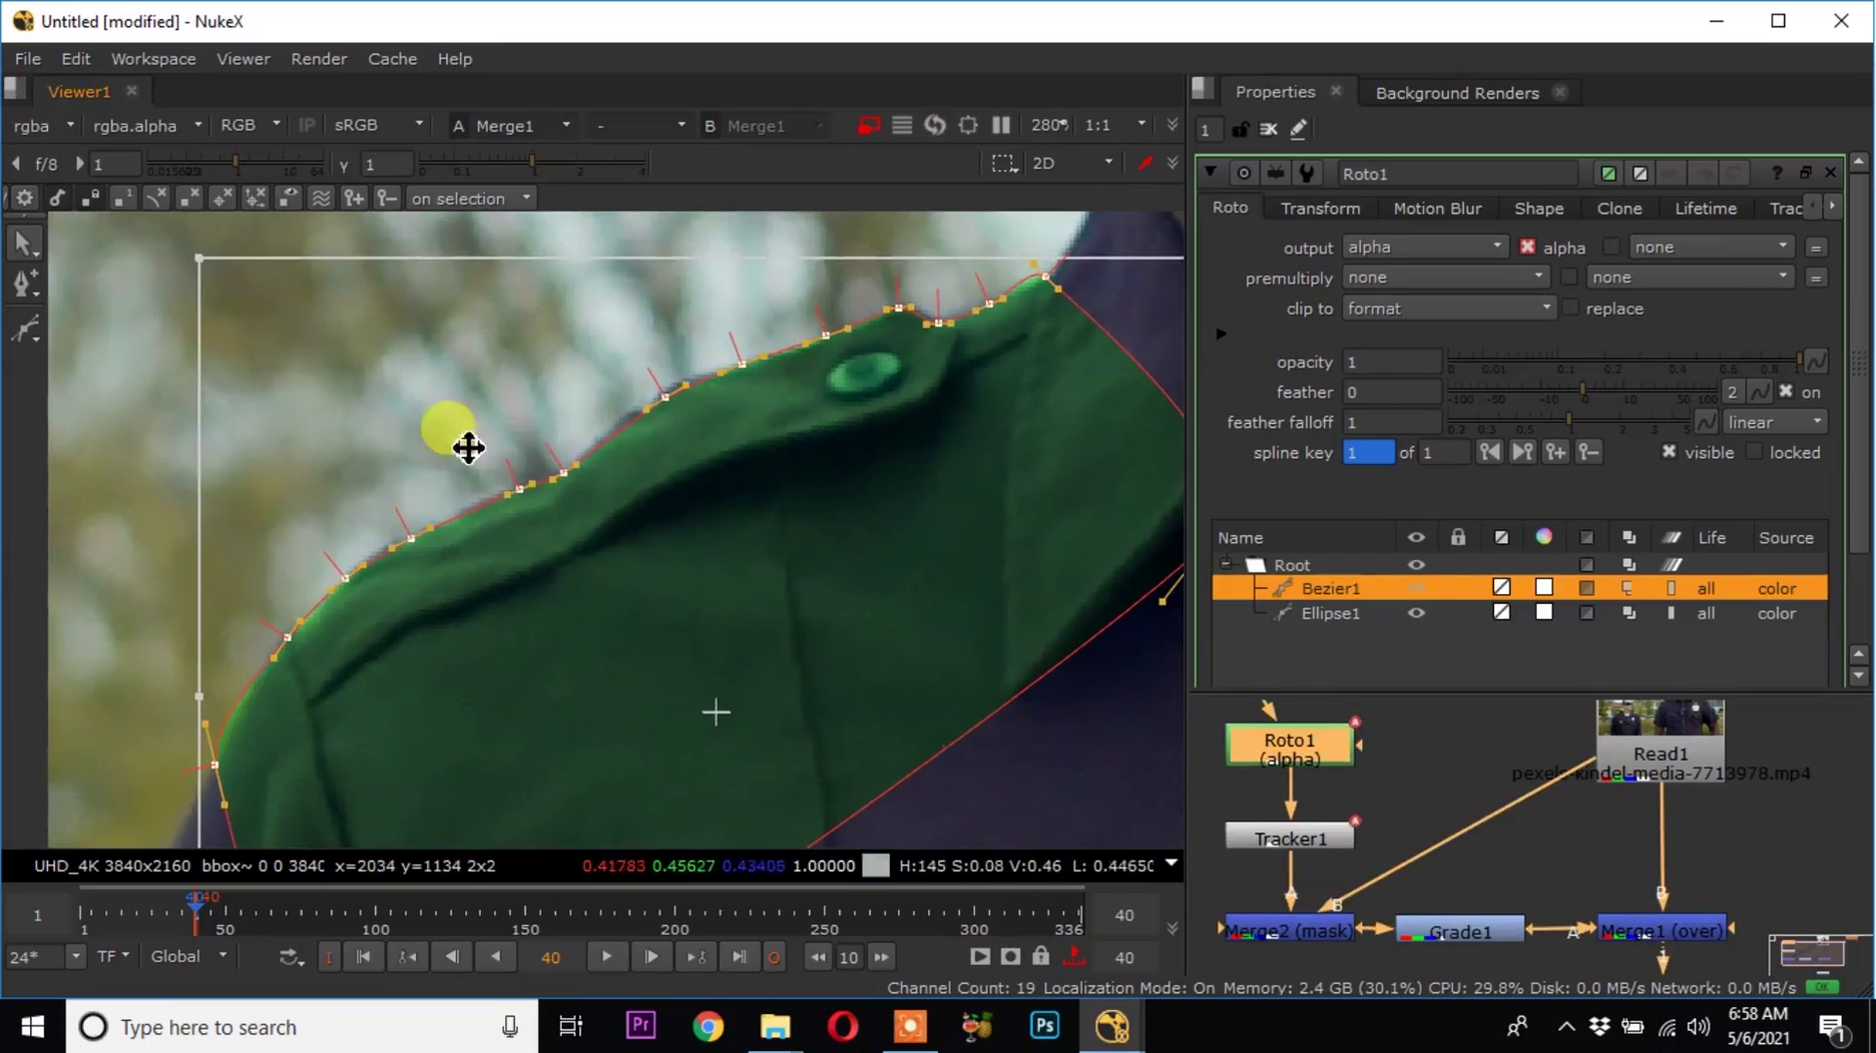
# Adjust individual Bezier points along the shoulder strap and at the collar corner to fit the shirt's edge.
pyautogui.click(123, 347)
pyautogui.scroll(2, 684, 410)
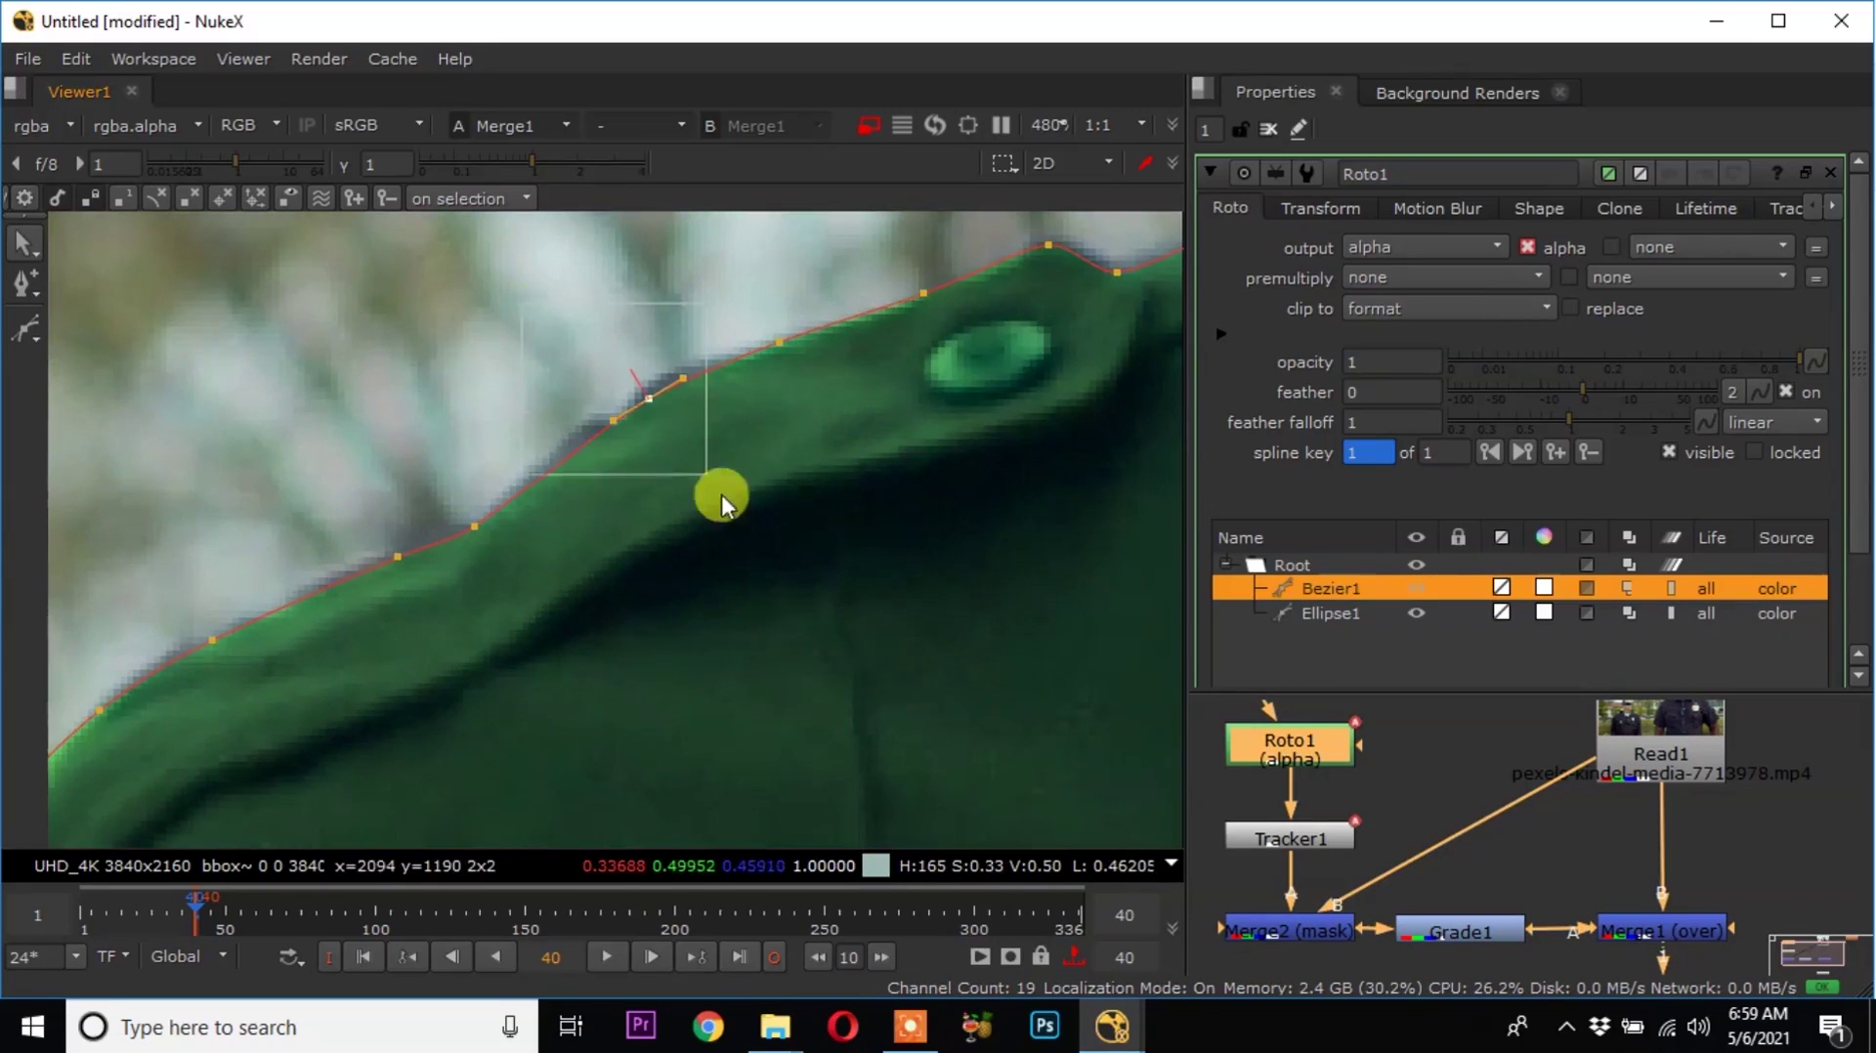
pyautogui.scroll(-3, 711, 418)
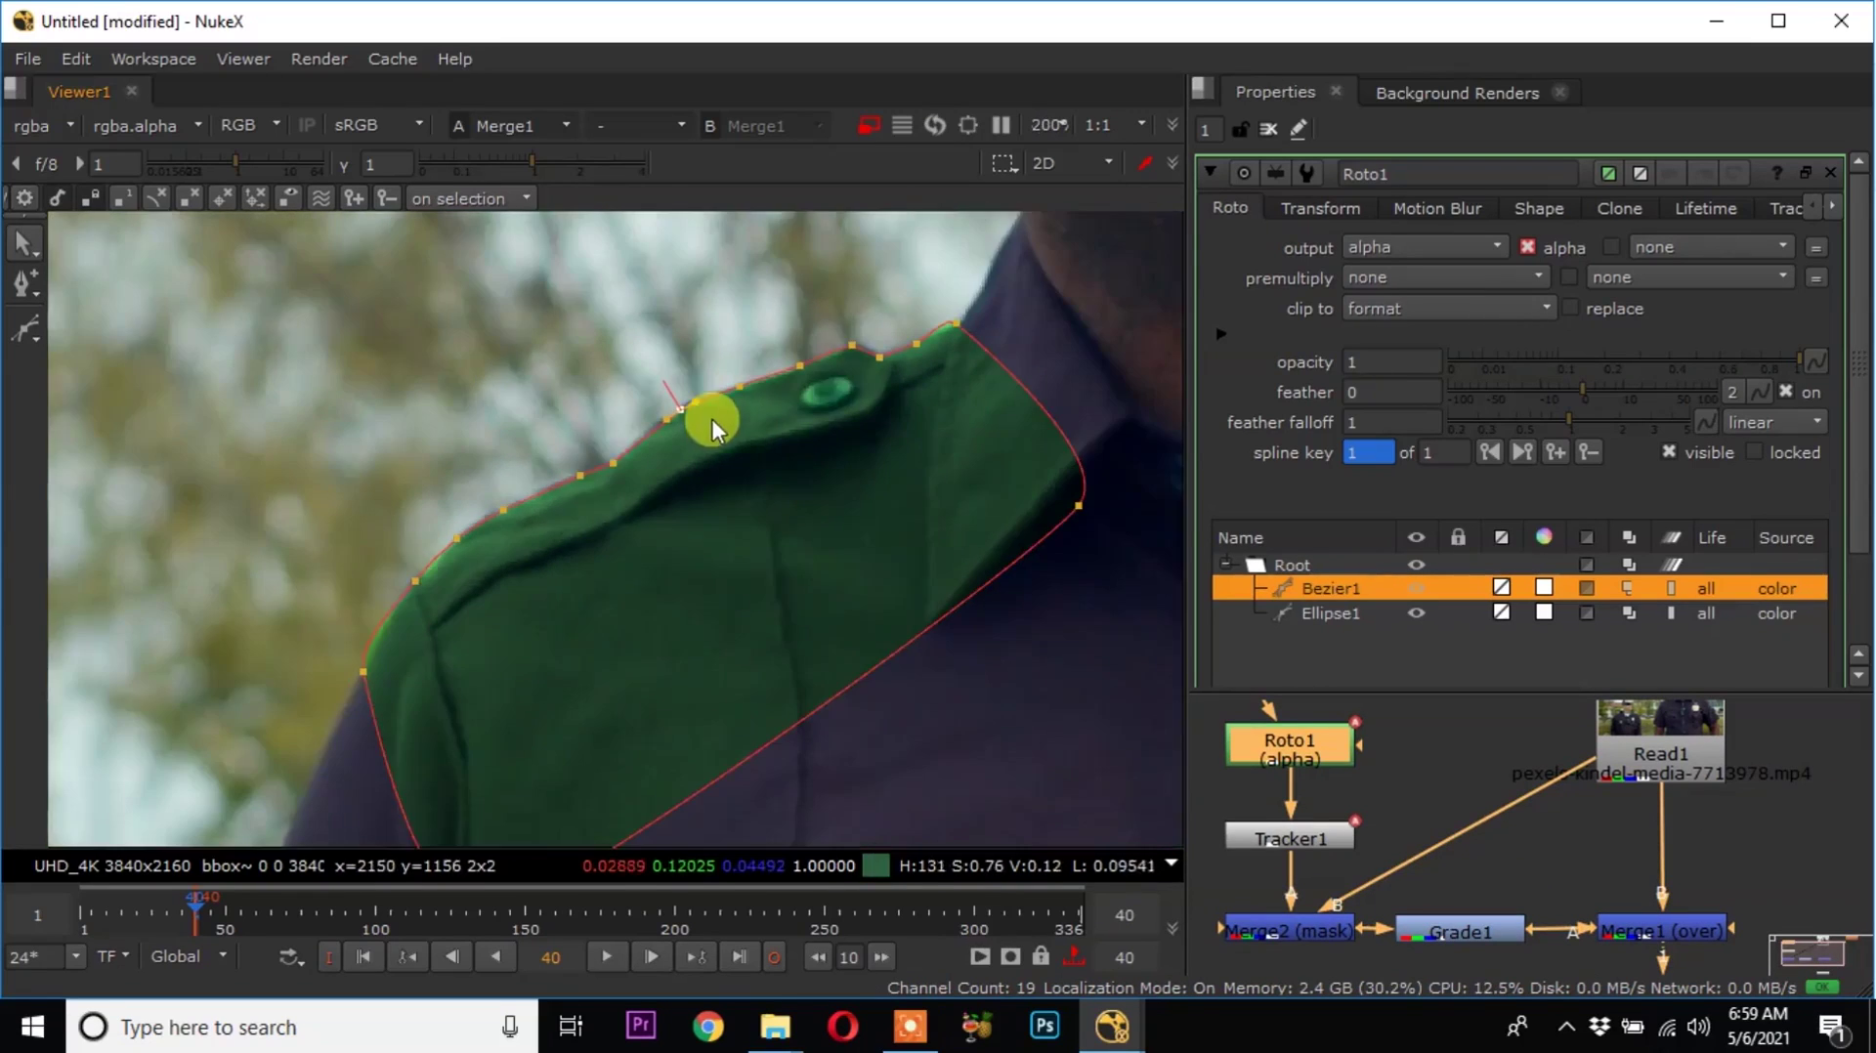
pyautogui.scroll(3, 777, 284)
pyautogui.moveTo(830, 326)
pyautogui.mouseDown()
pyautogui.moveTo(848, 332)
pyautogui.moveTo(835, 323)
pyautogui.mouseUp()
pyautogui.moveTo(670, 328); pyautogui.dragTo(772, 410)
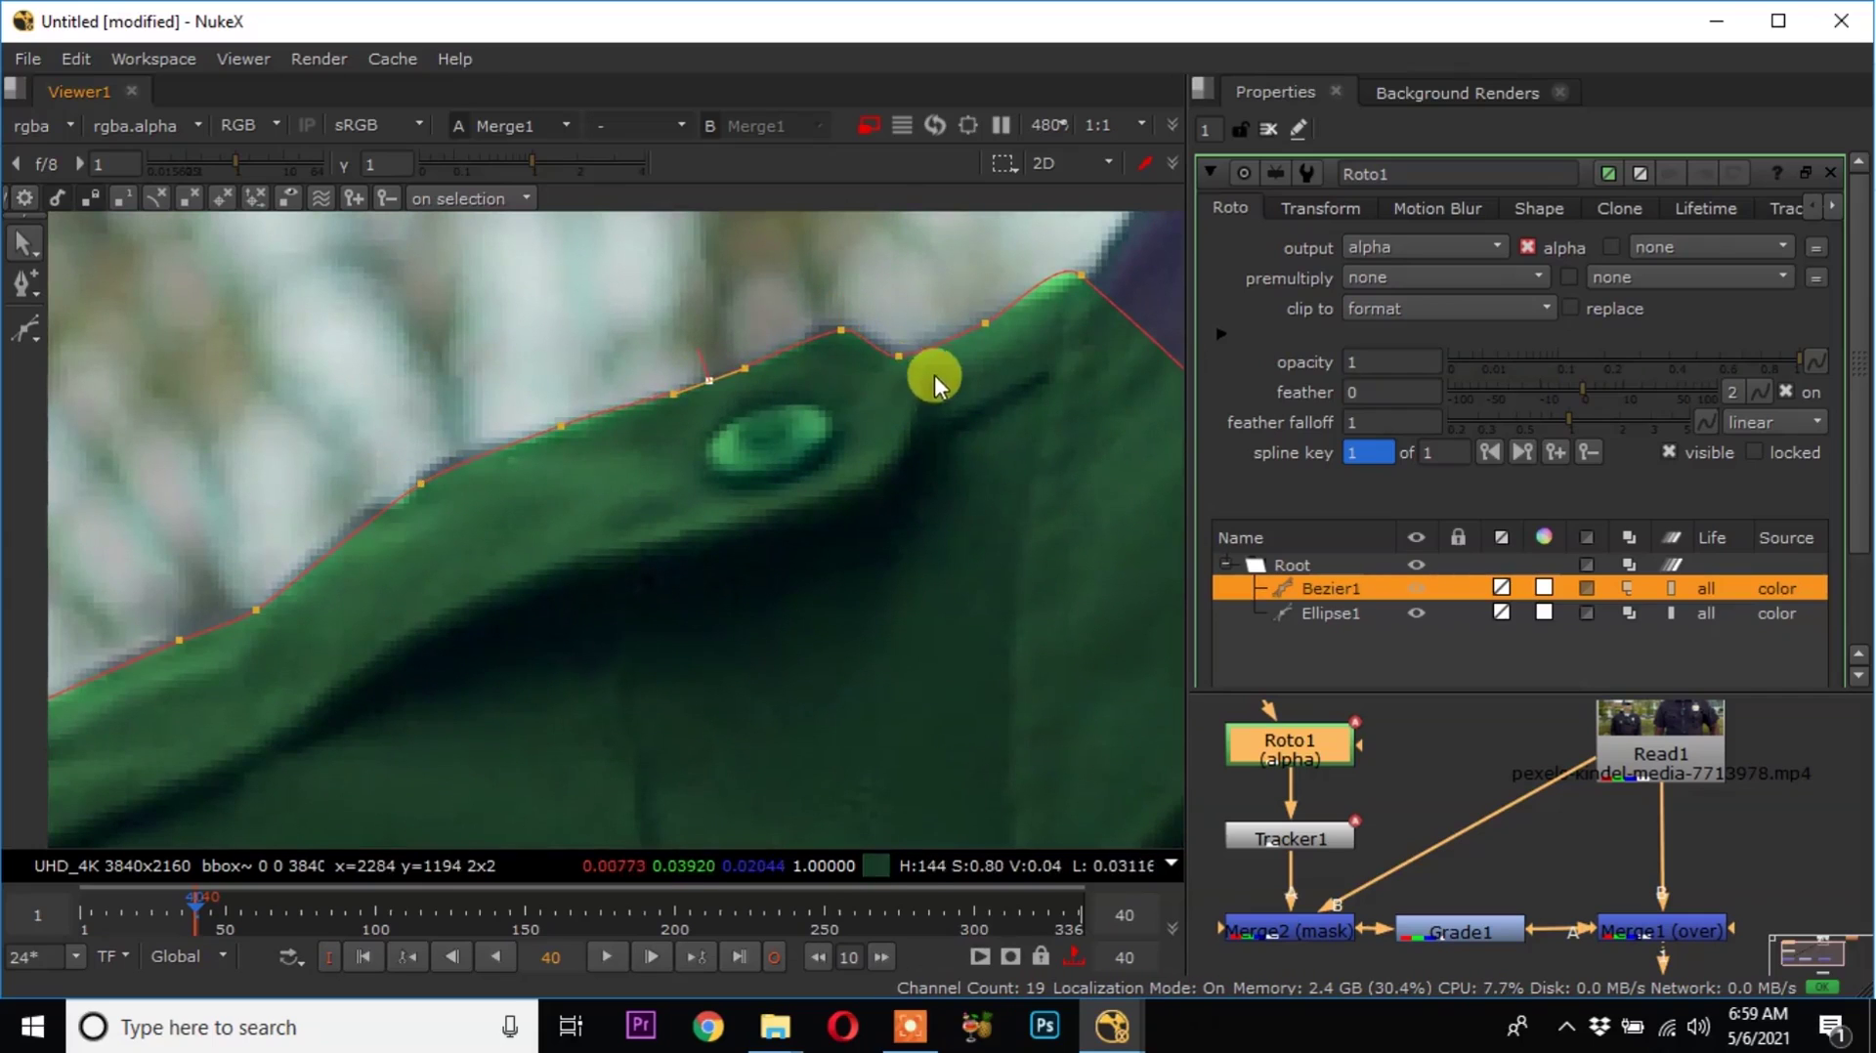
pyautogui.click(1087, 278)
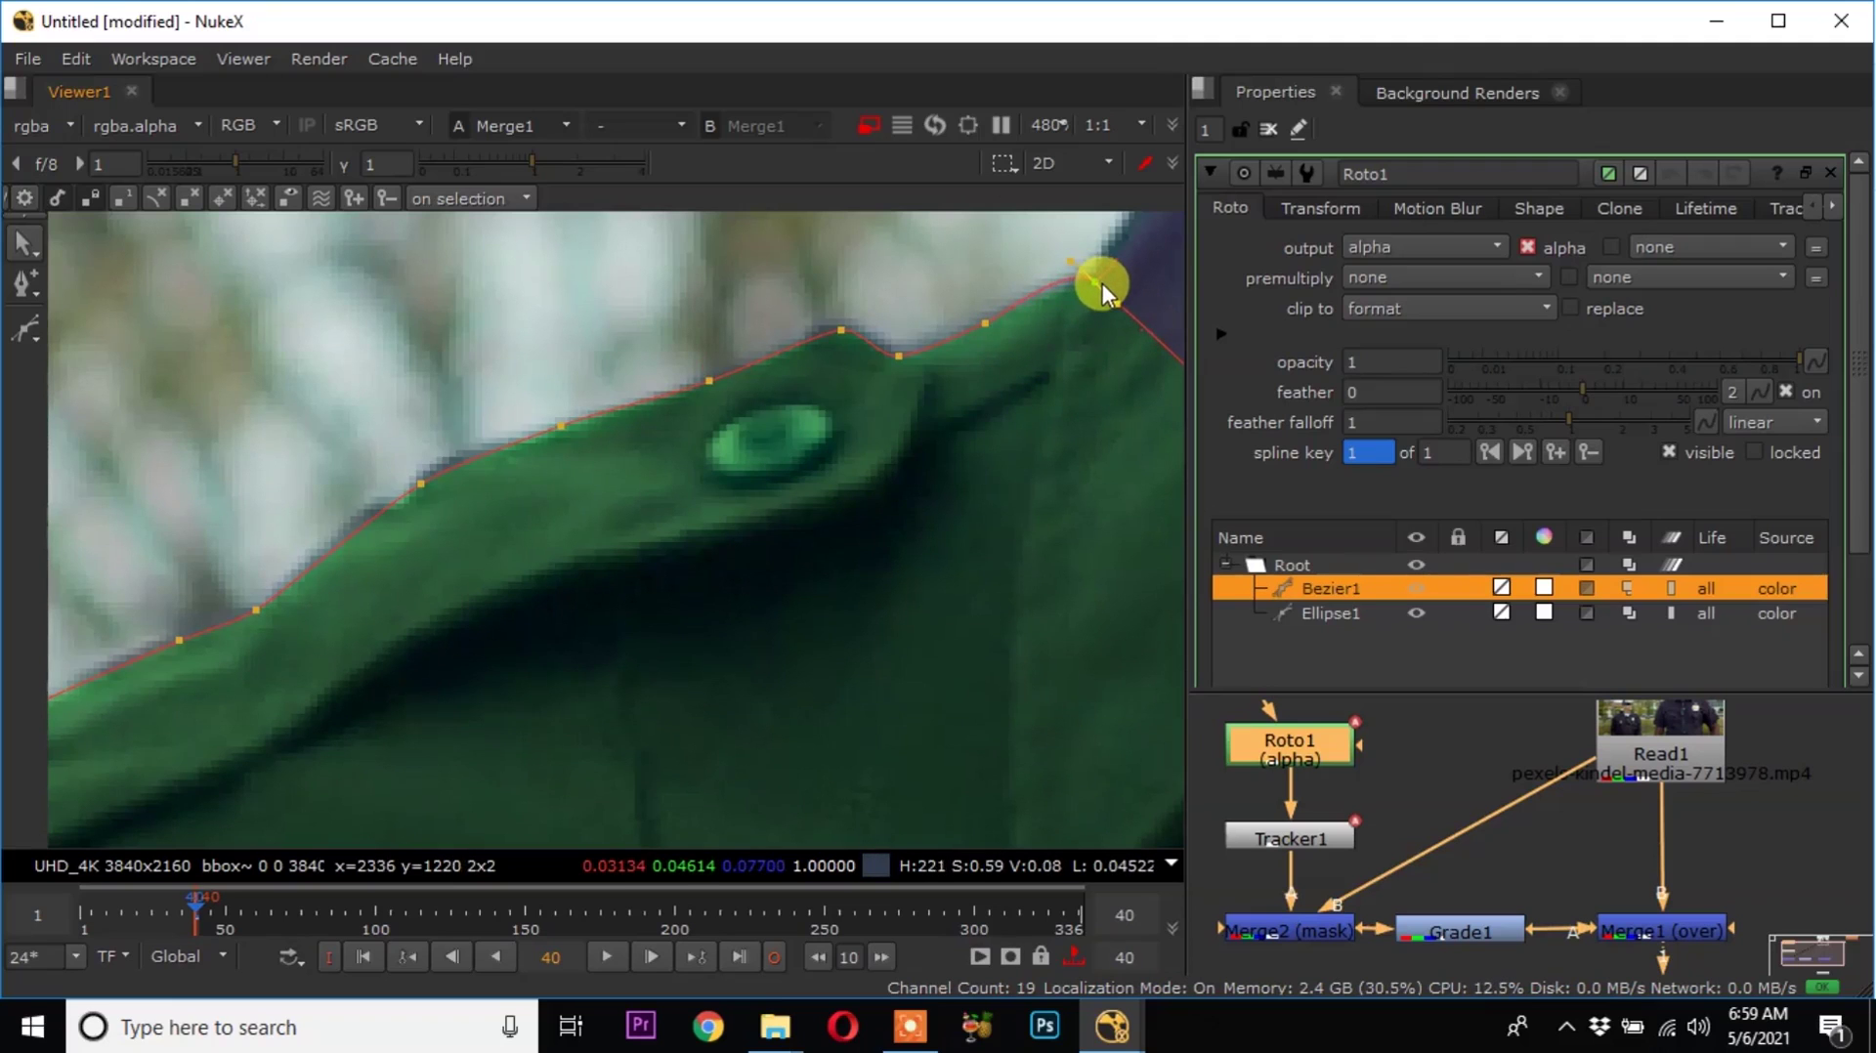
# At frame 40, move the Bezier's sleeve-side point and a nearby shoulder point to fit the shirt's edge.
pyautogui.scroll(-5, 658, 489)
pyautogui.scroll(2, 659, 489)
pyautogui.scroll(-4, 623, 403)
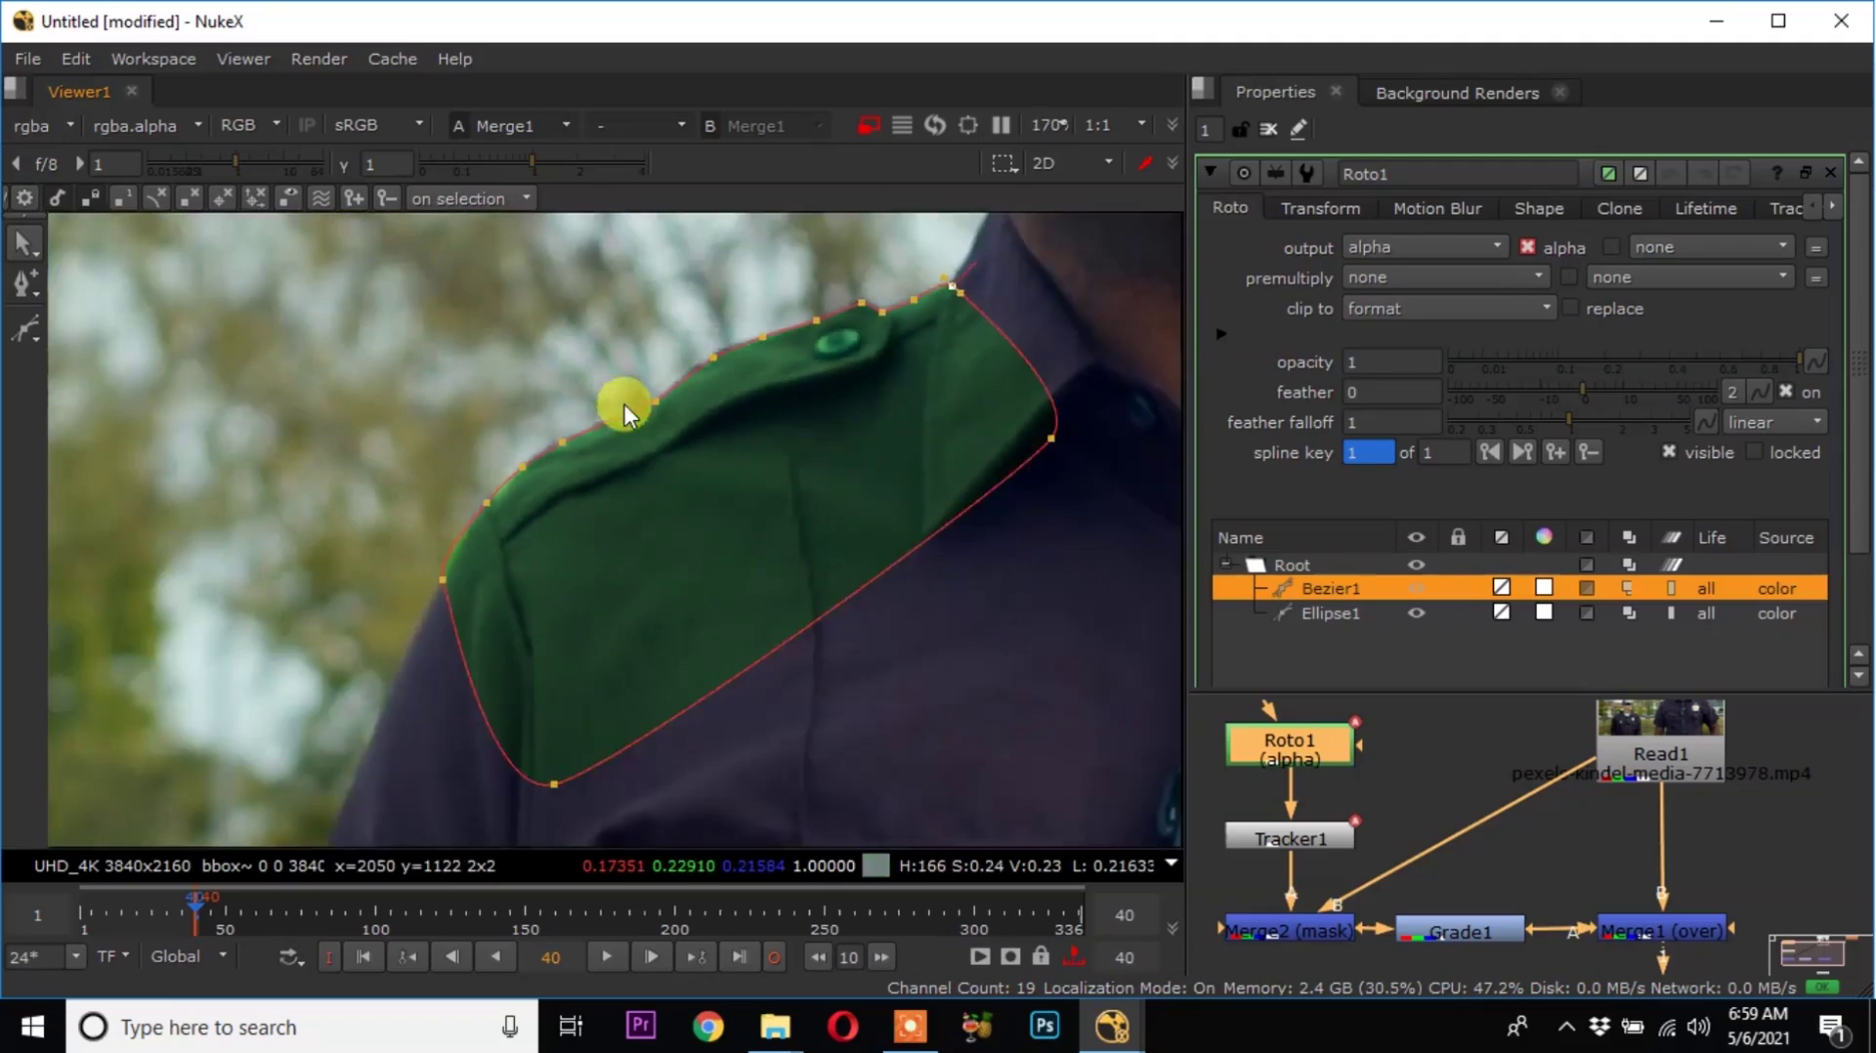
pyautogui.moveTo(260, 217); pyautogui.dragTo(997, 745)
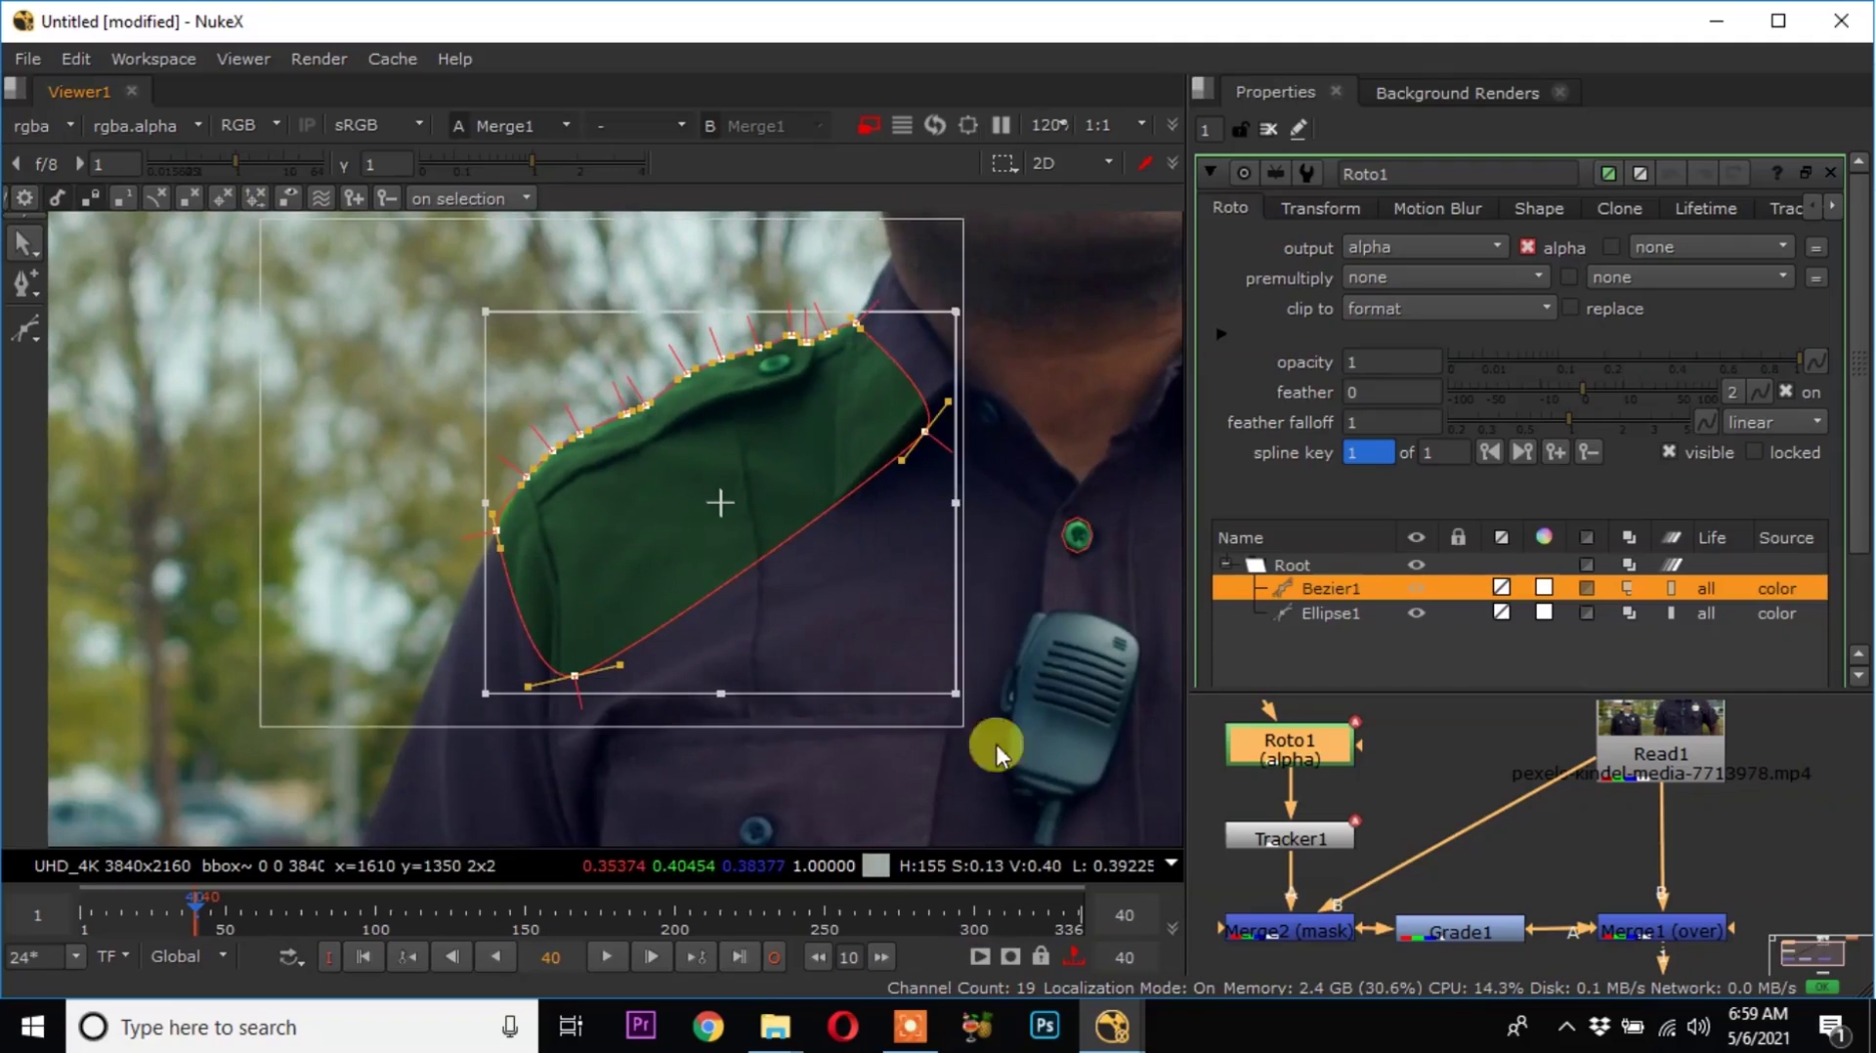
pyautogui.scroll(4, 504, 460)
pyautogui.scroll(5, 504, 459)
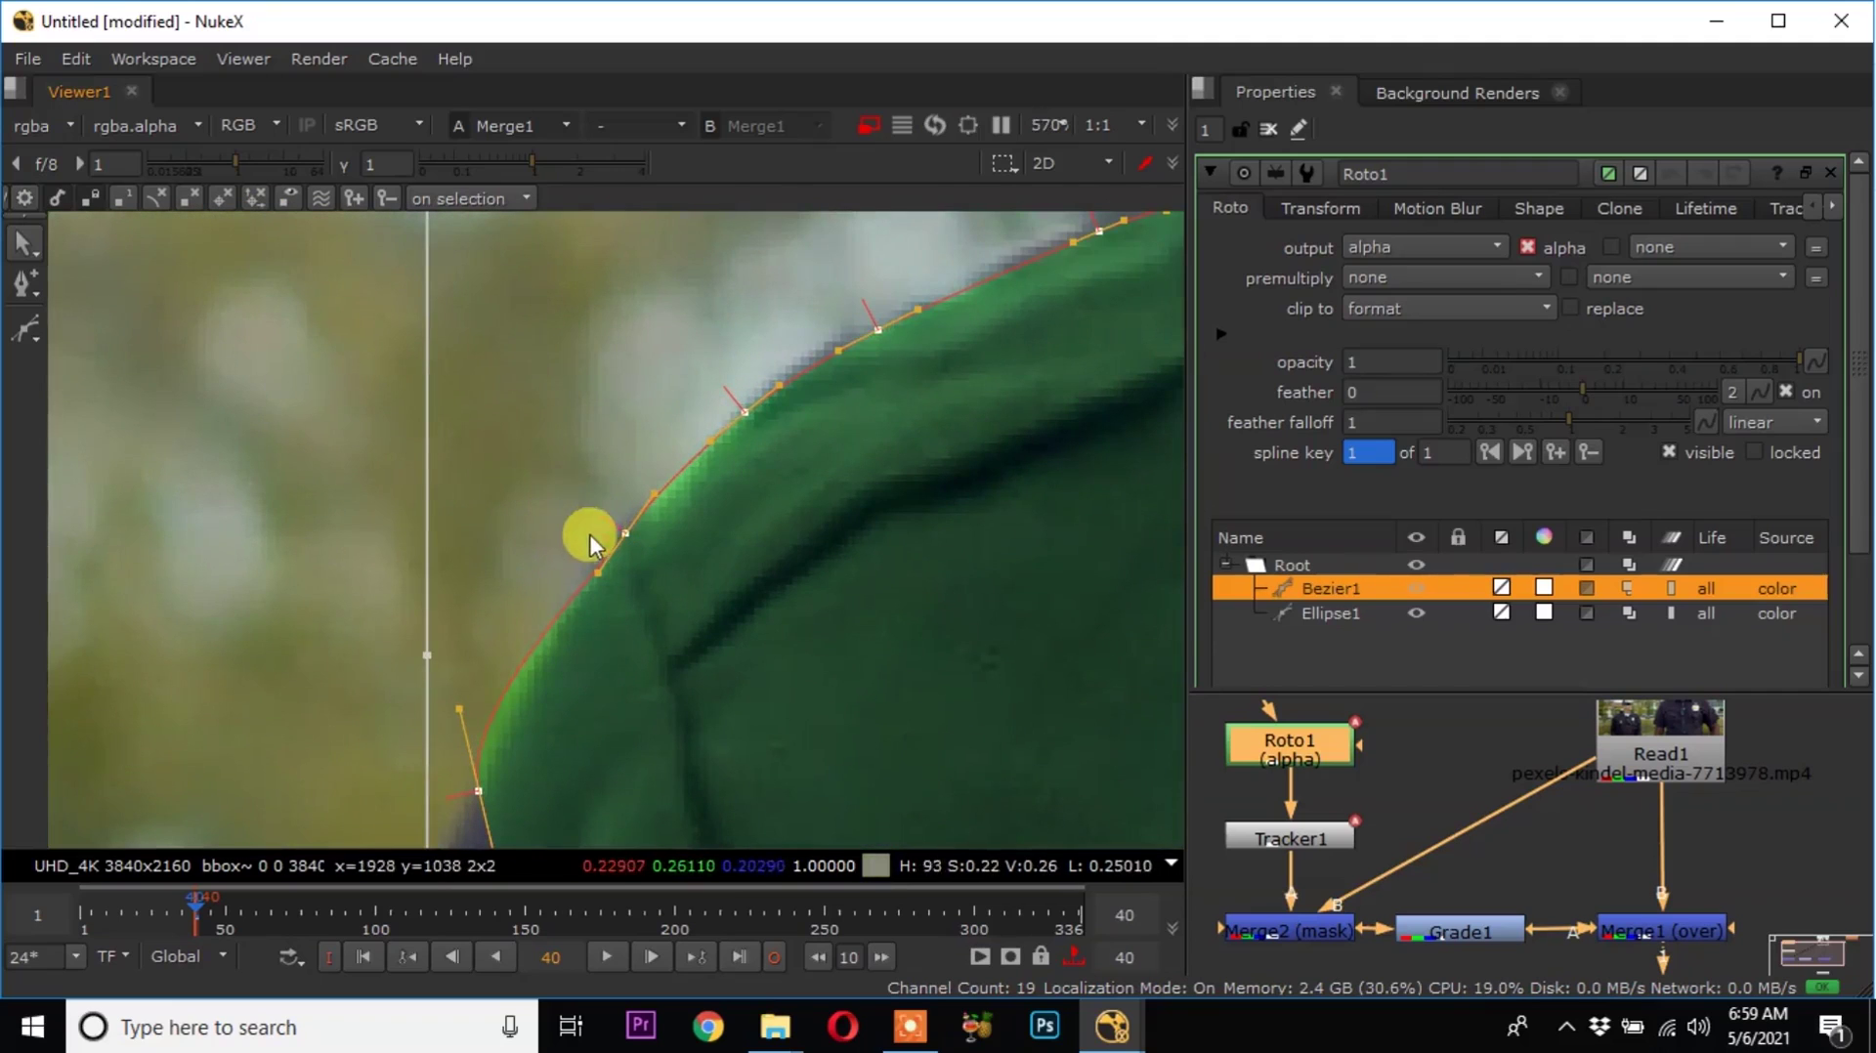
pyautogui.click(403, 428)
pyautogui.moveTo(420, 441); pyautogui.dragTo(397, 259, button='middle')
pyautogui.moveTo(309, 507); pyautogui.dragTo(588, 753)
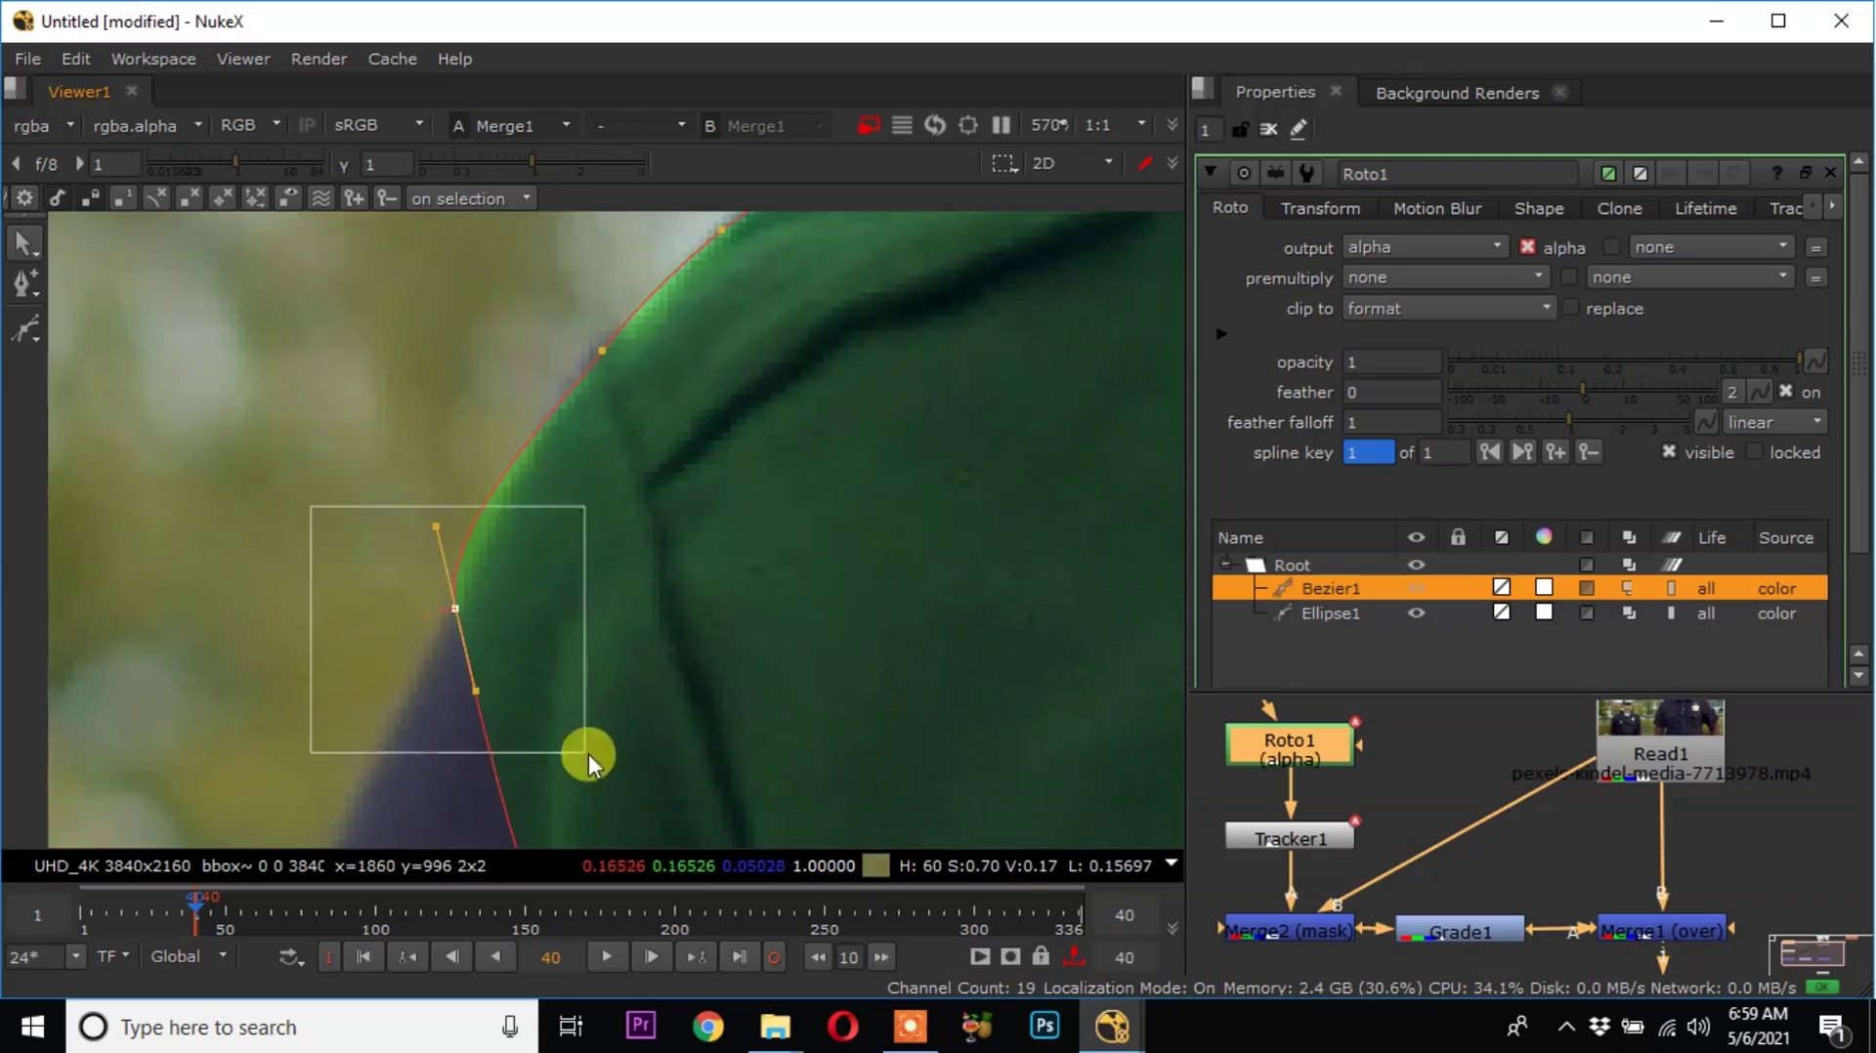
pyautogui.moveTo(455, 610); pyautogui.dragTo(467, 635)
pyautogui.moveTo(624, 491); pyautogui.dragTo(518, 724, button='middle')
pyautogui.moveTo(495, 584); pyautogui.dragTo(483, 600)
# Add extra points to the Bezier along the shoulder's curved upper edge, then return to point selection.
pyautogui.moveTo(26, 274); pyautogui.dragTo(90, 279)
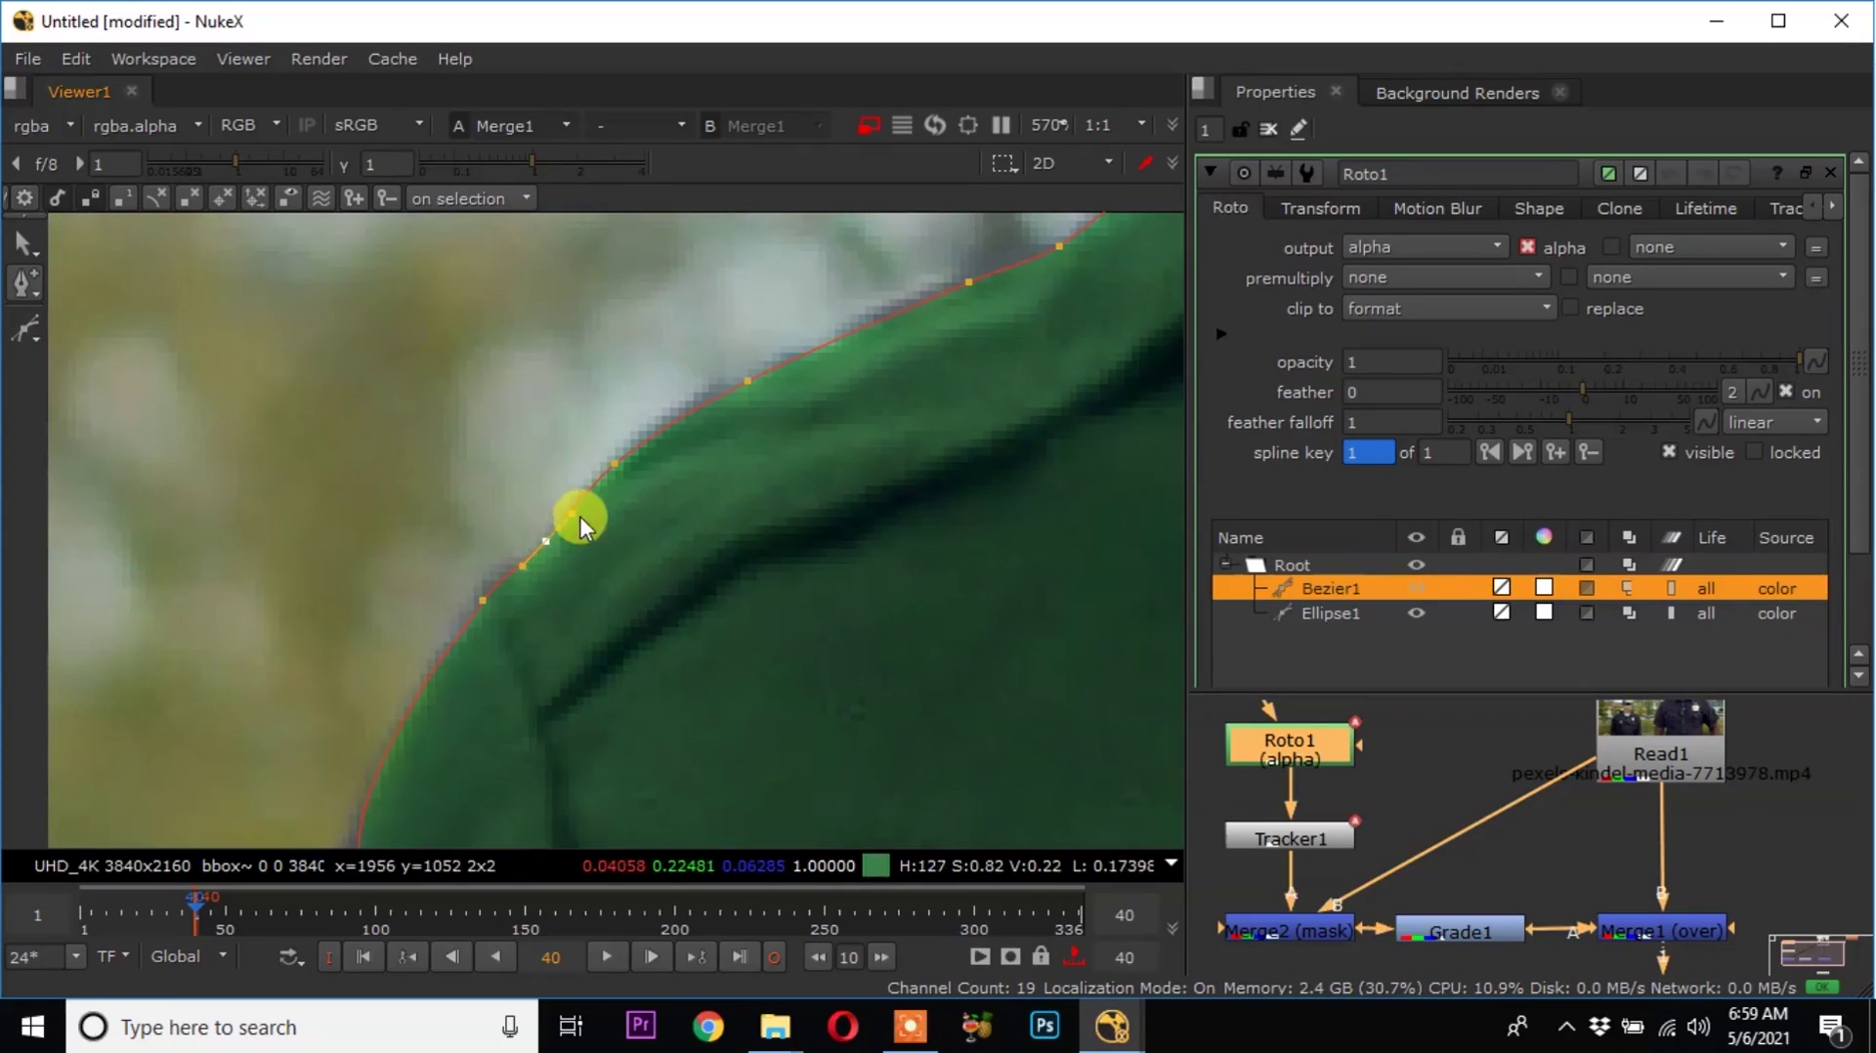
pyautogui.scroll(-5, 578, 520)
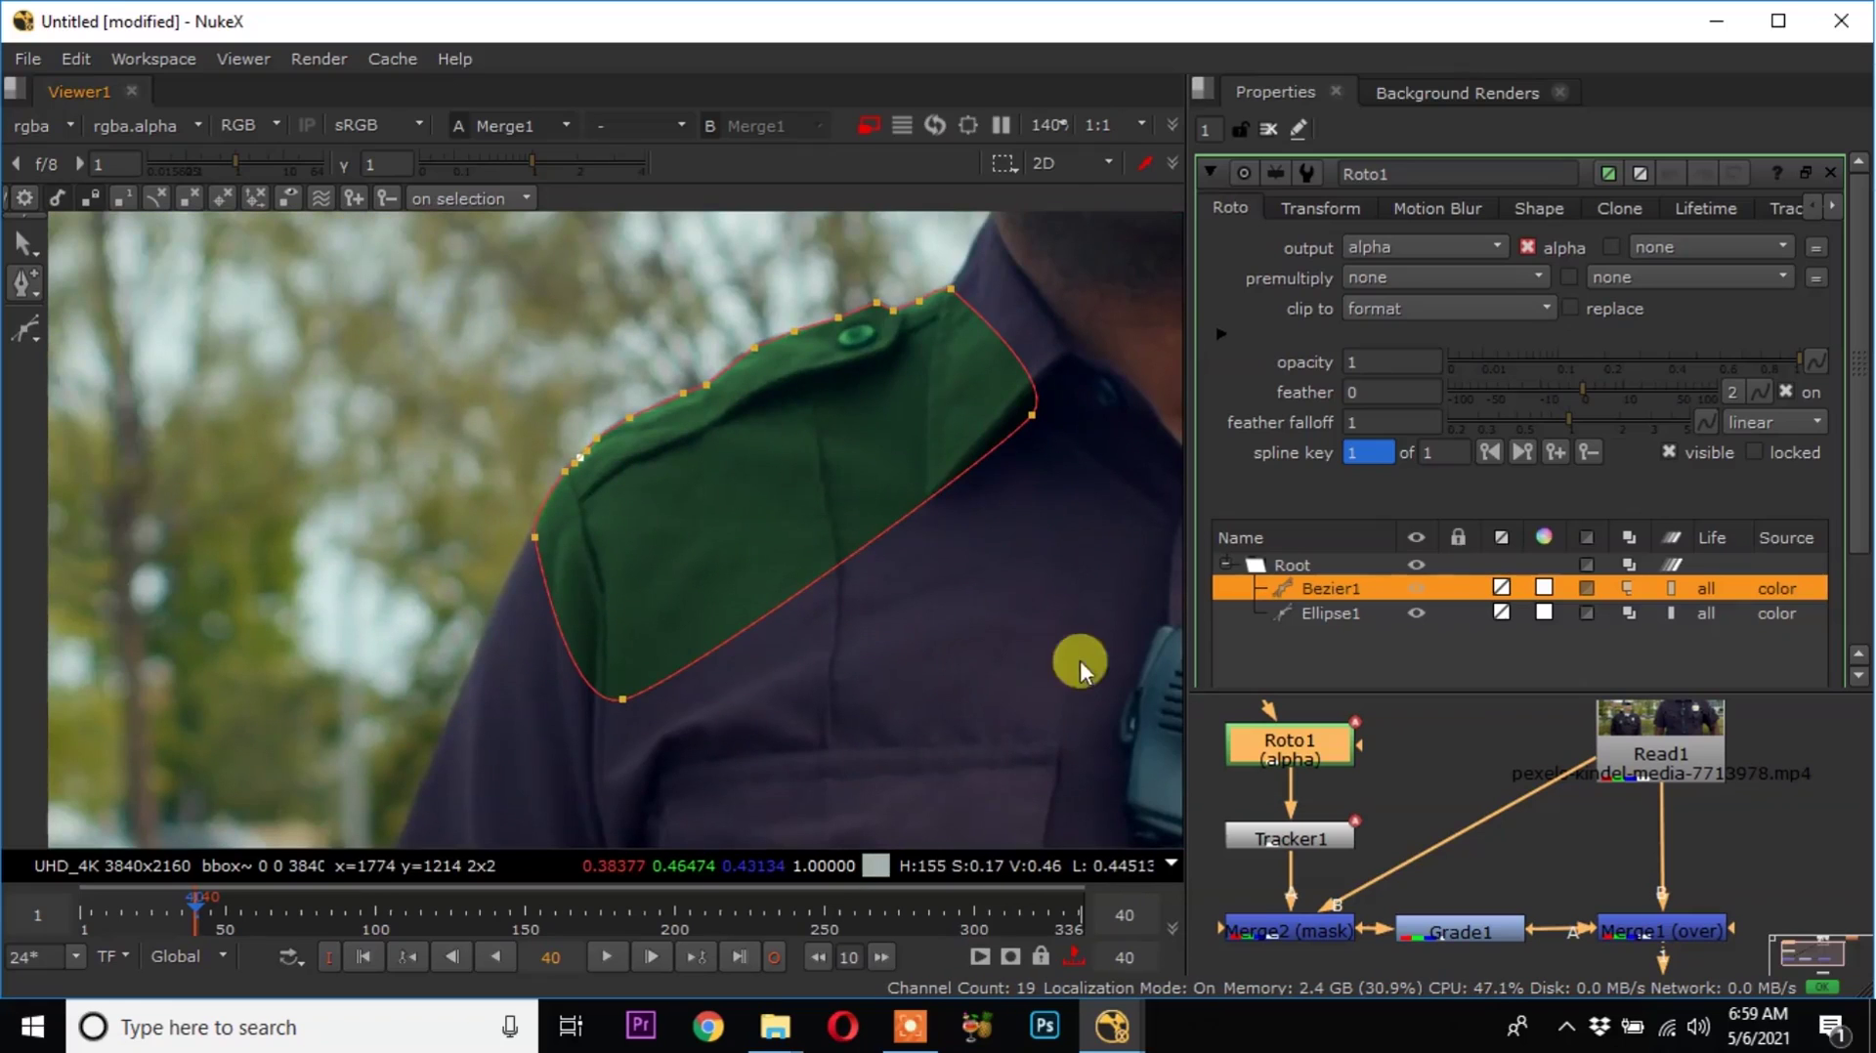
pyautogui.click(34, 239)
pyautogui.click(46, 240)
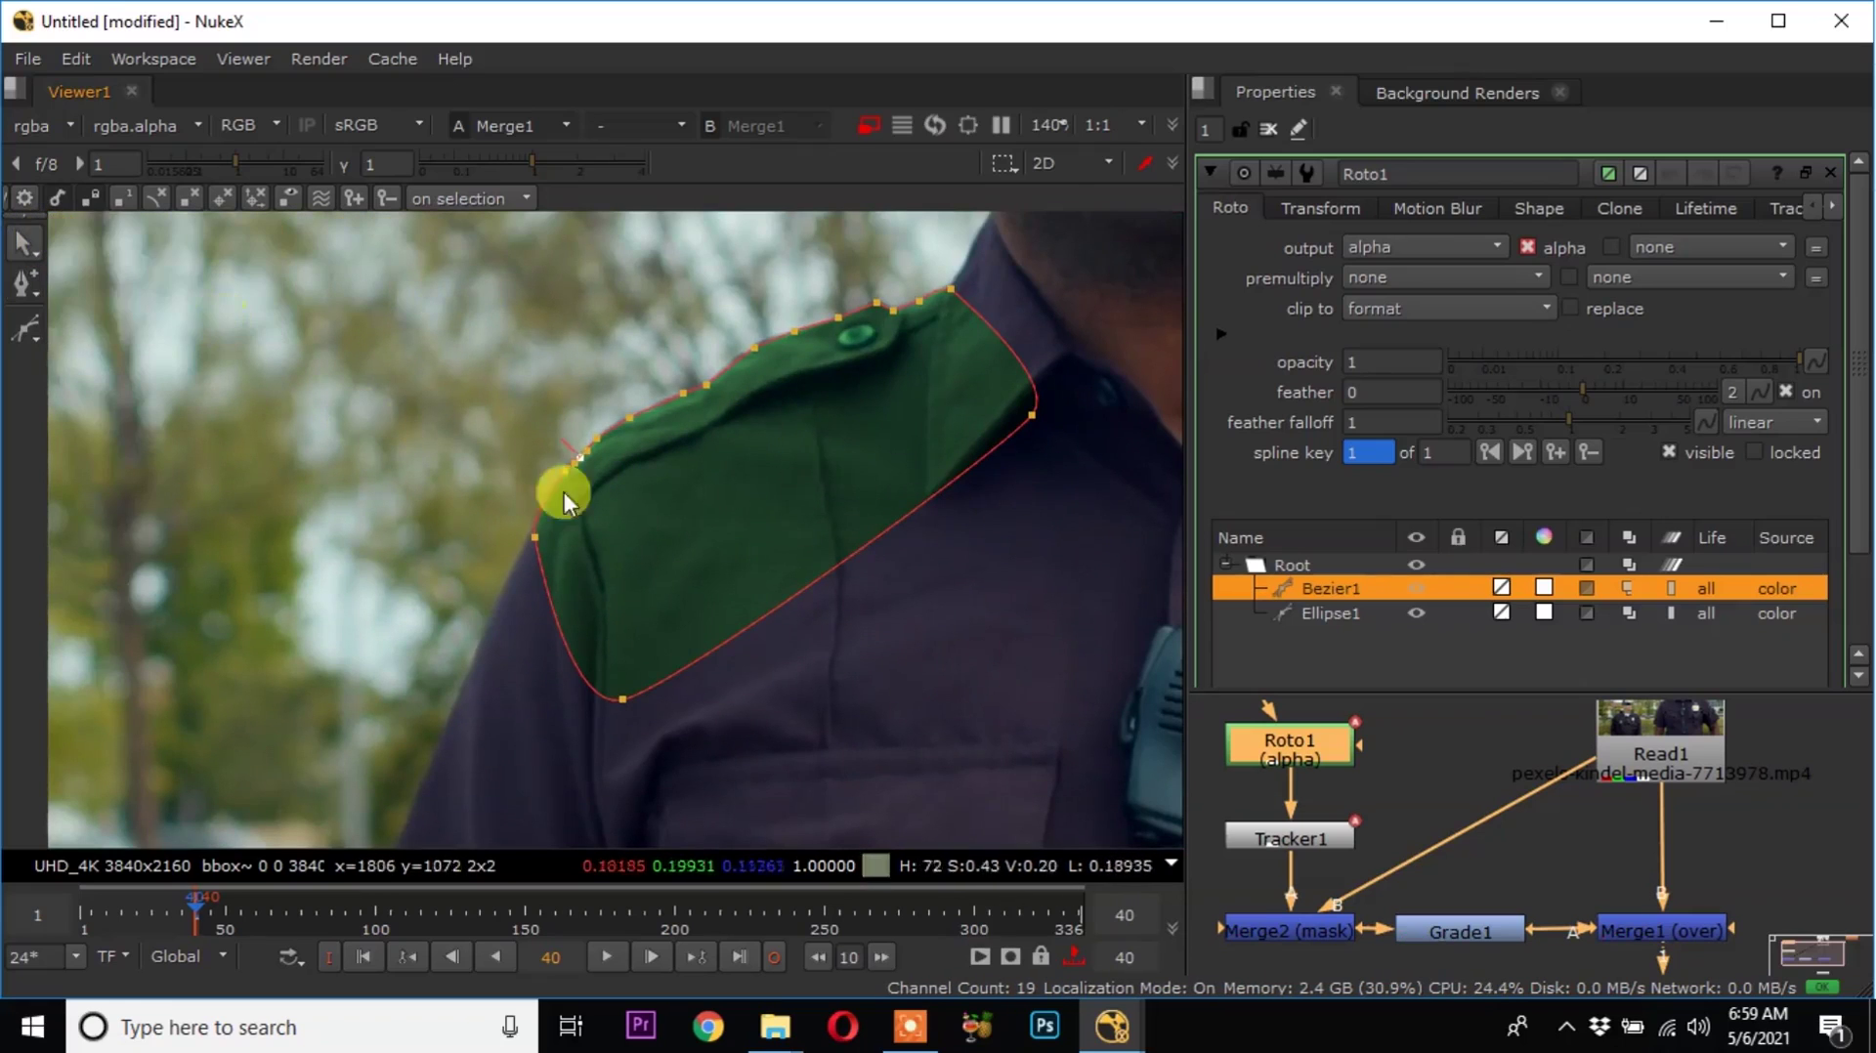
# Select all points of the shoulder Bezier and nudge the outline into line with the shirt's edge at frame 40.
pyautogui.scroll(-3, 418, 421)
pyautogui.moveTo(422, 334); pyautogui.dragTo(934, 649)
pyautogui.scroll(8, 619, 585)
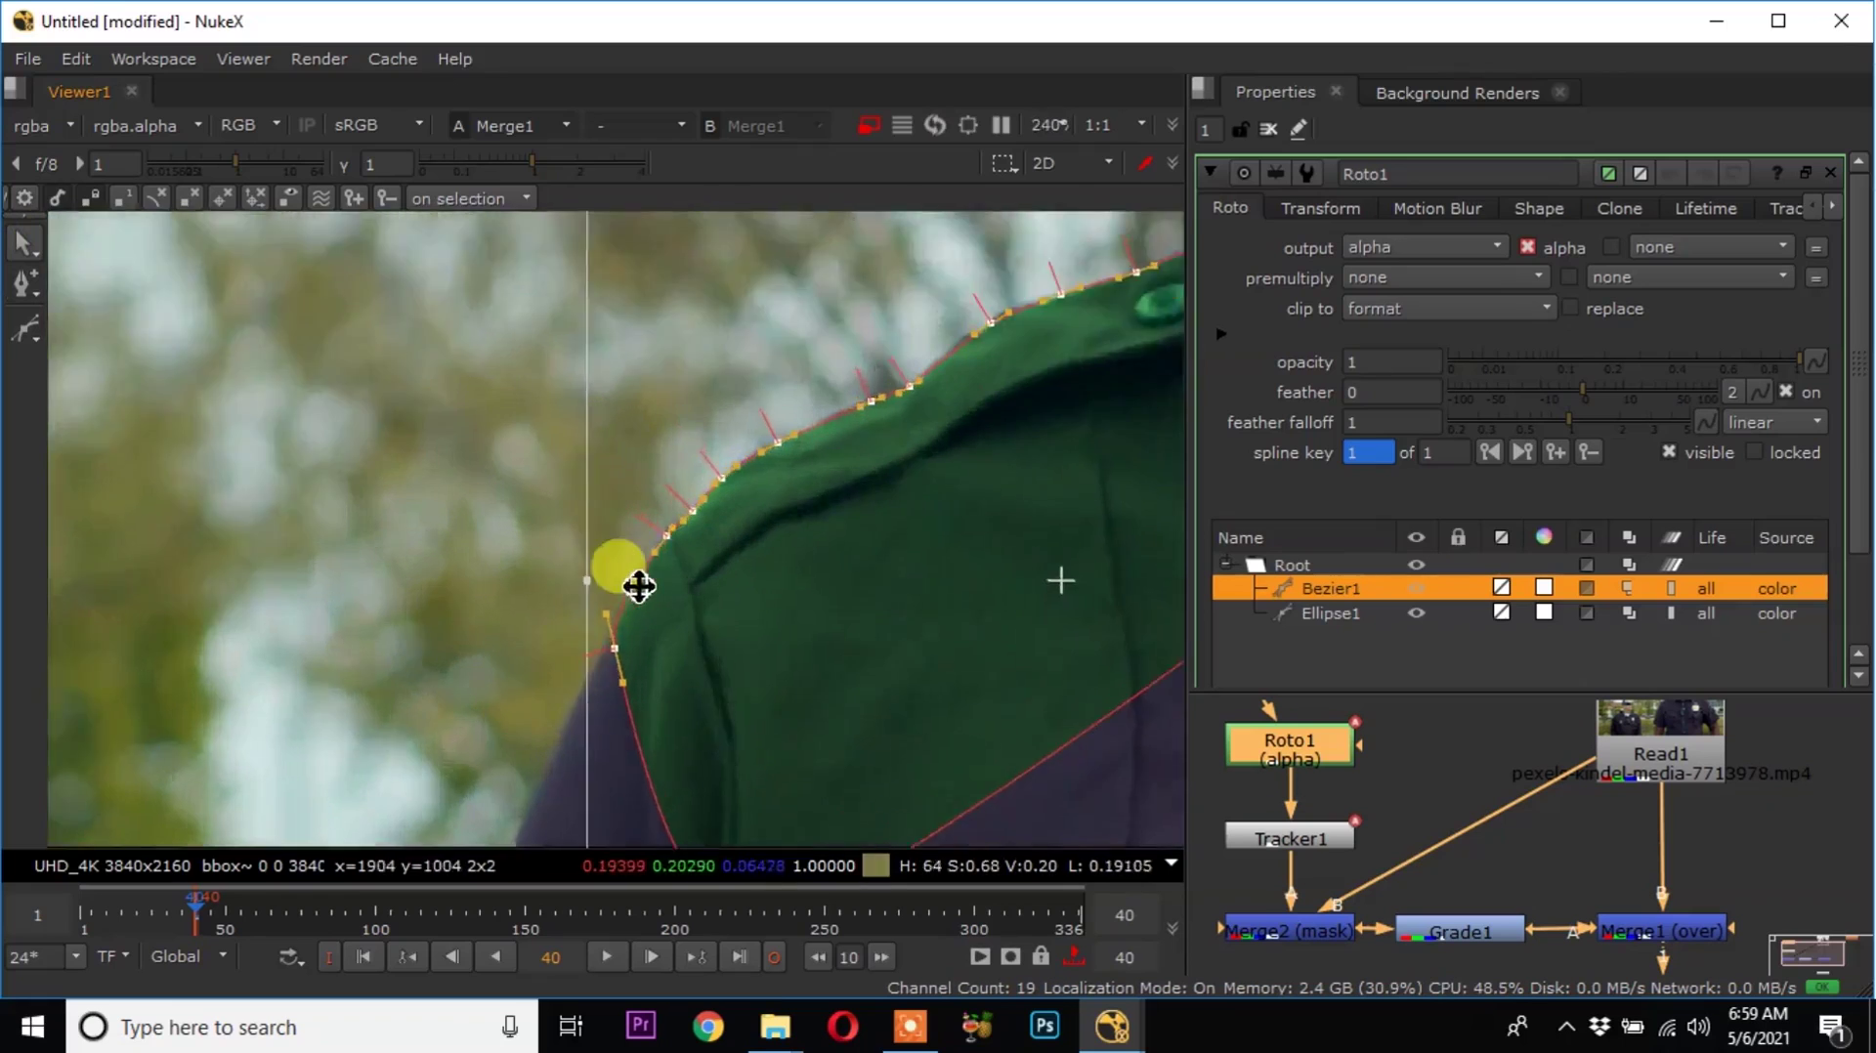
pyautogui.moveTo(719, 472); pyautogui.dragTo(711, 467)
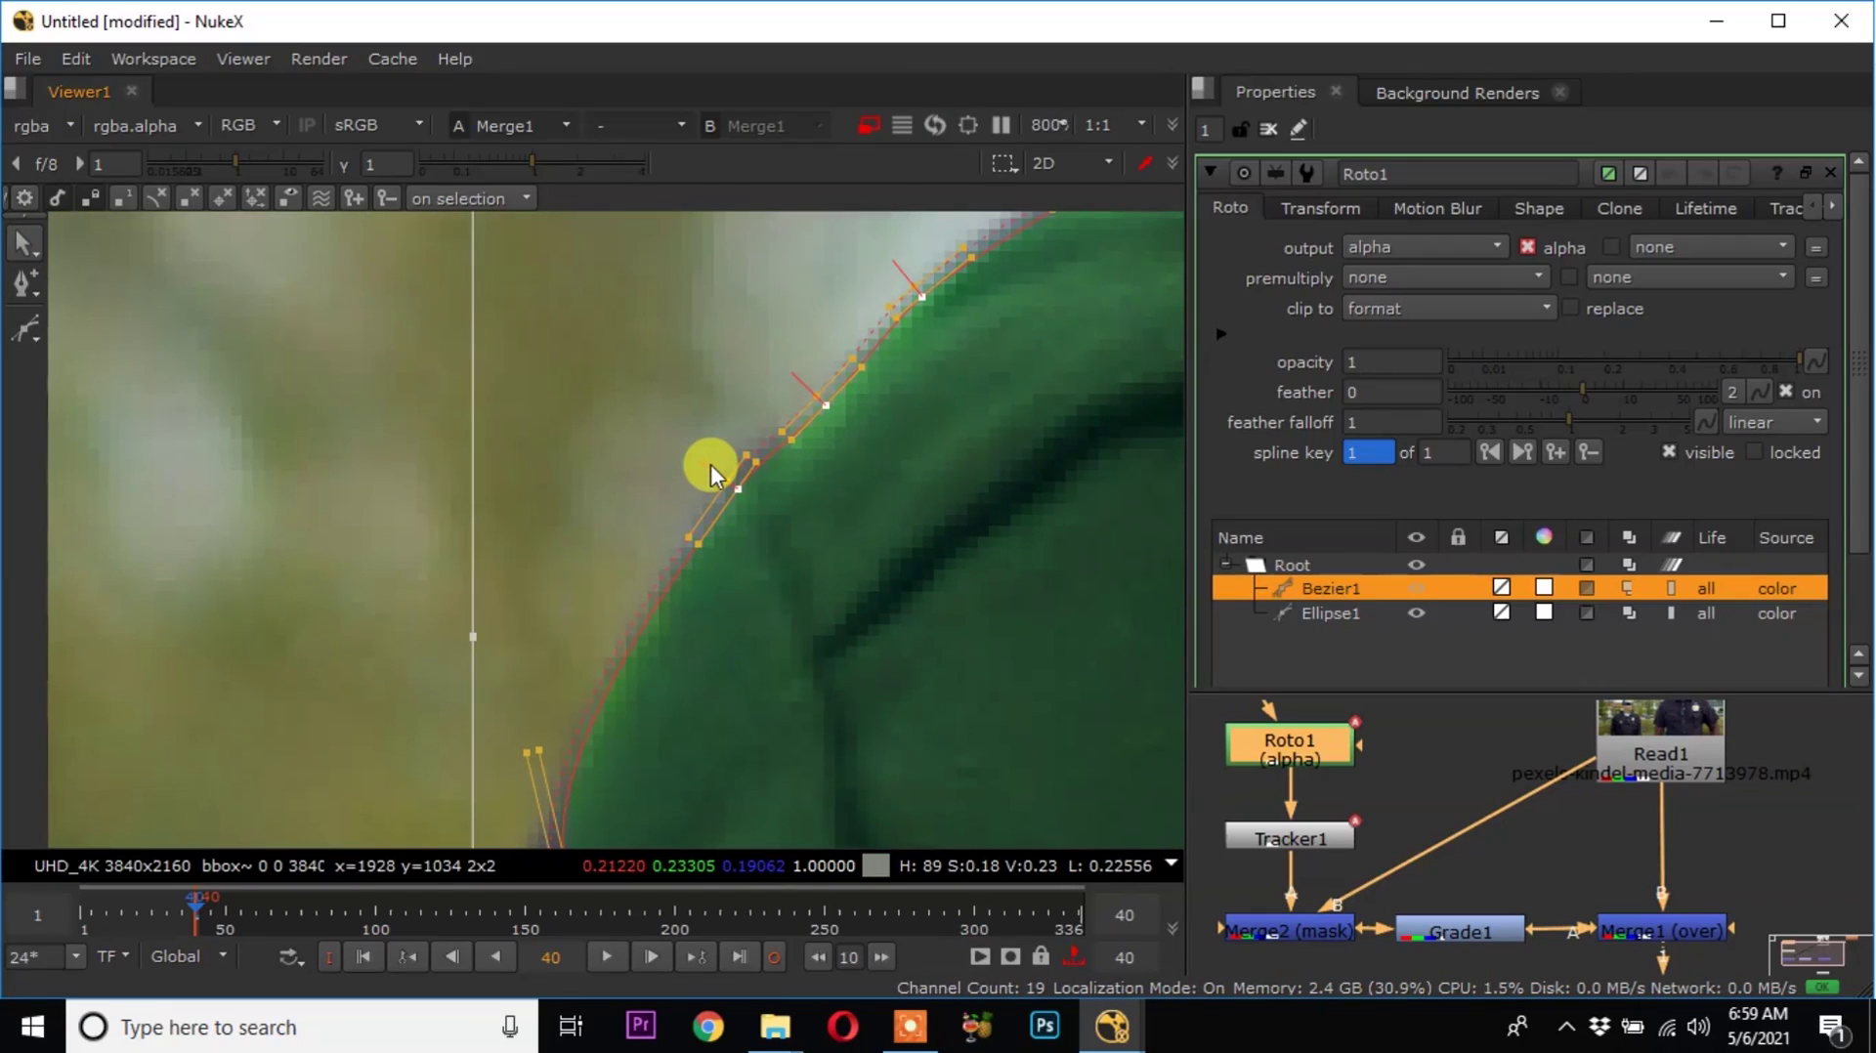
pyautogui.moveTo(711, 463); pyautogui.dragTo(709, 461)
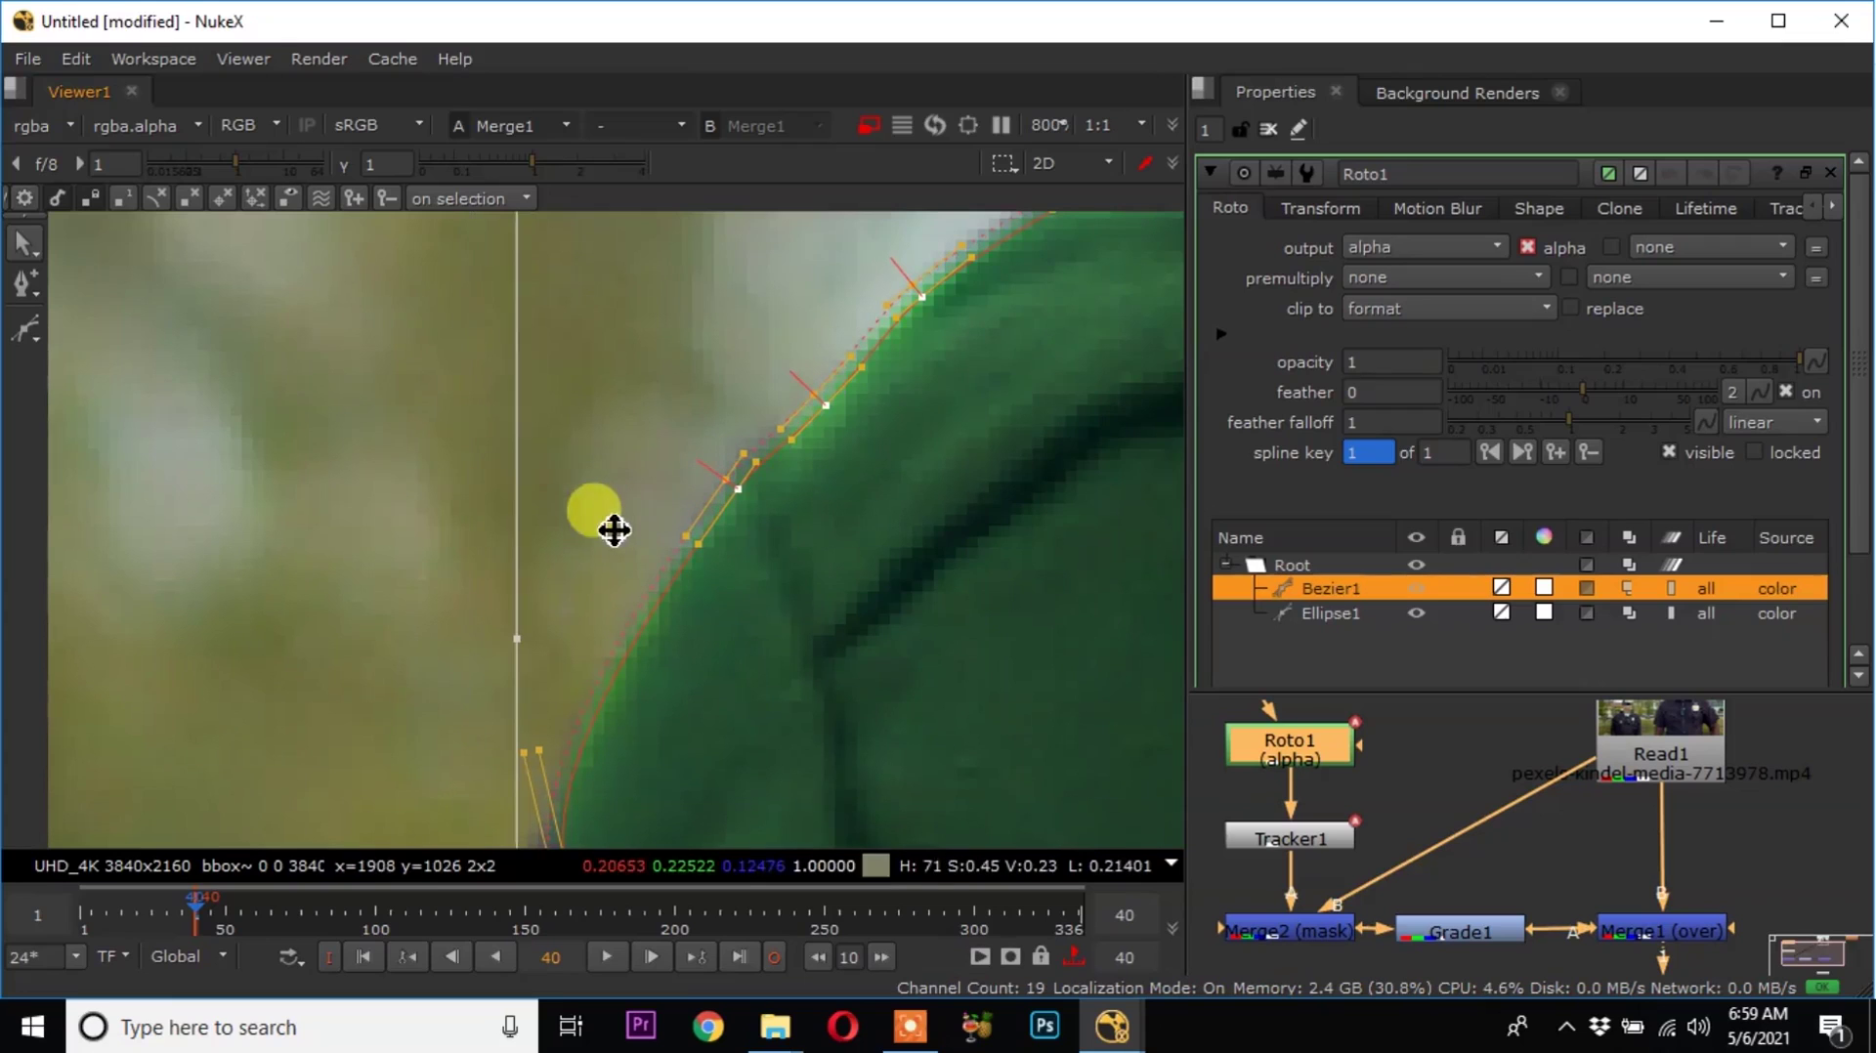
pyautogui.moveTo(706, 477); pyautogui.dragTo(711, 481)
pyautogui.scroll(-4, 381, 397)
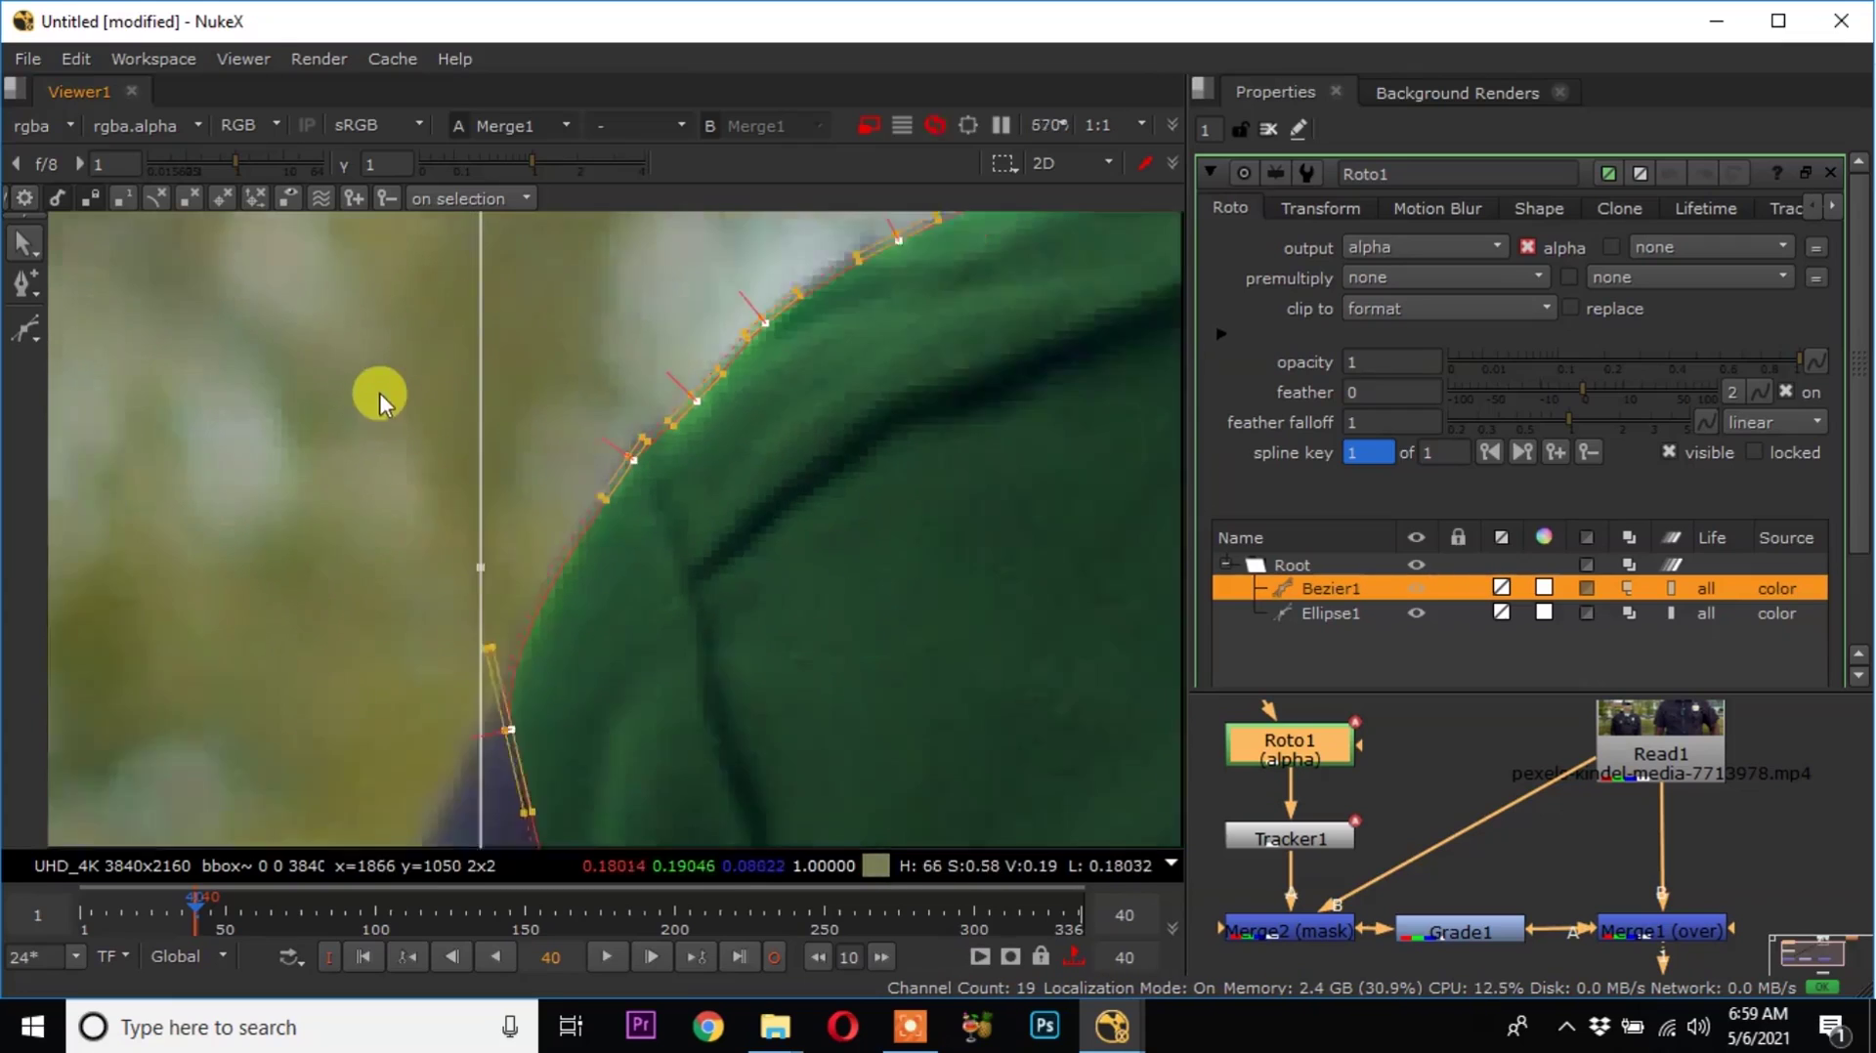
pyautogui.scroll(-4, 635, 420)
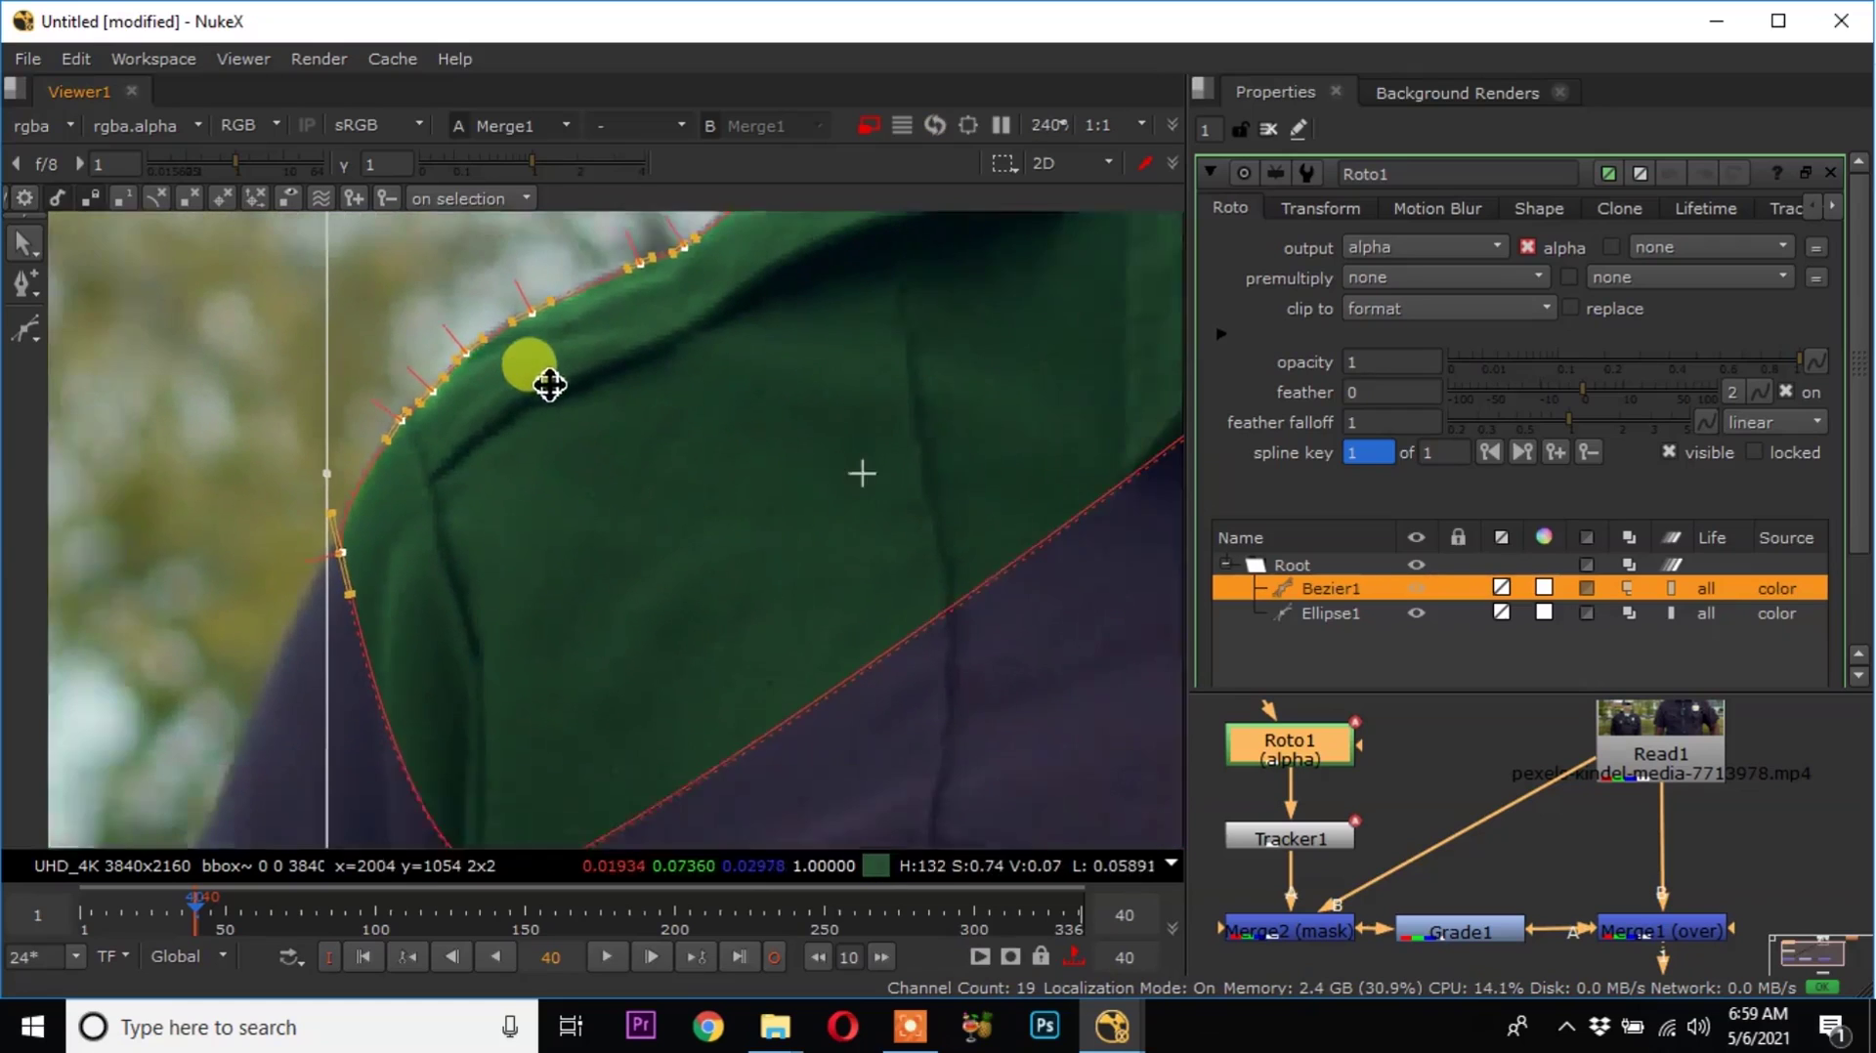
pyautogui.moveTo(677, 559); pyautogui.dragTo(693, 505, button='middle')
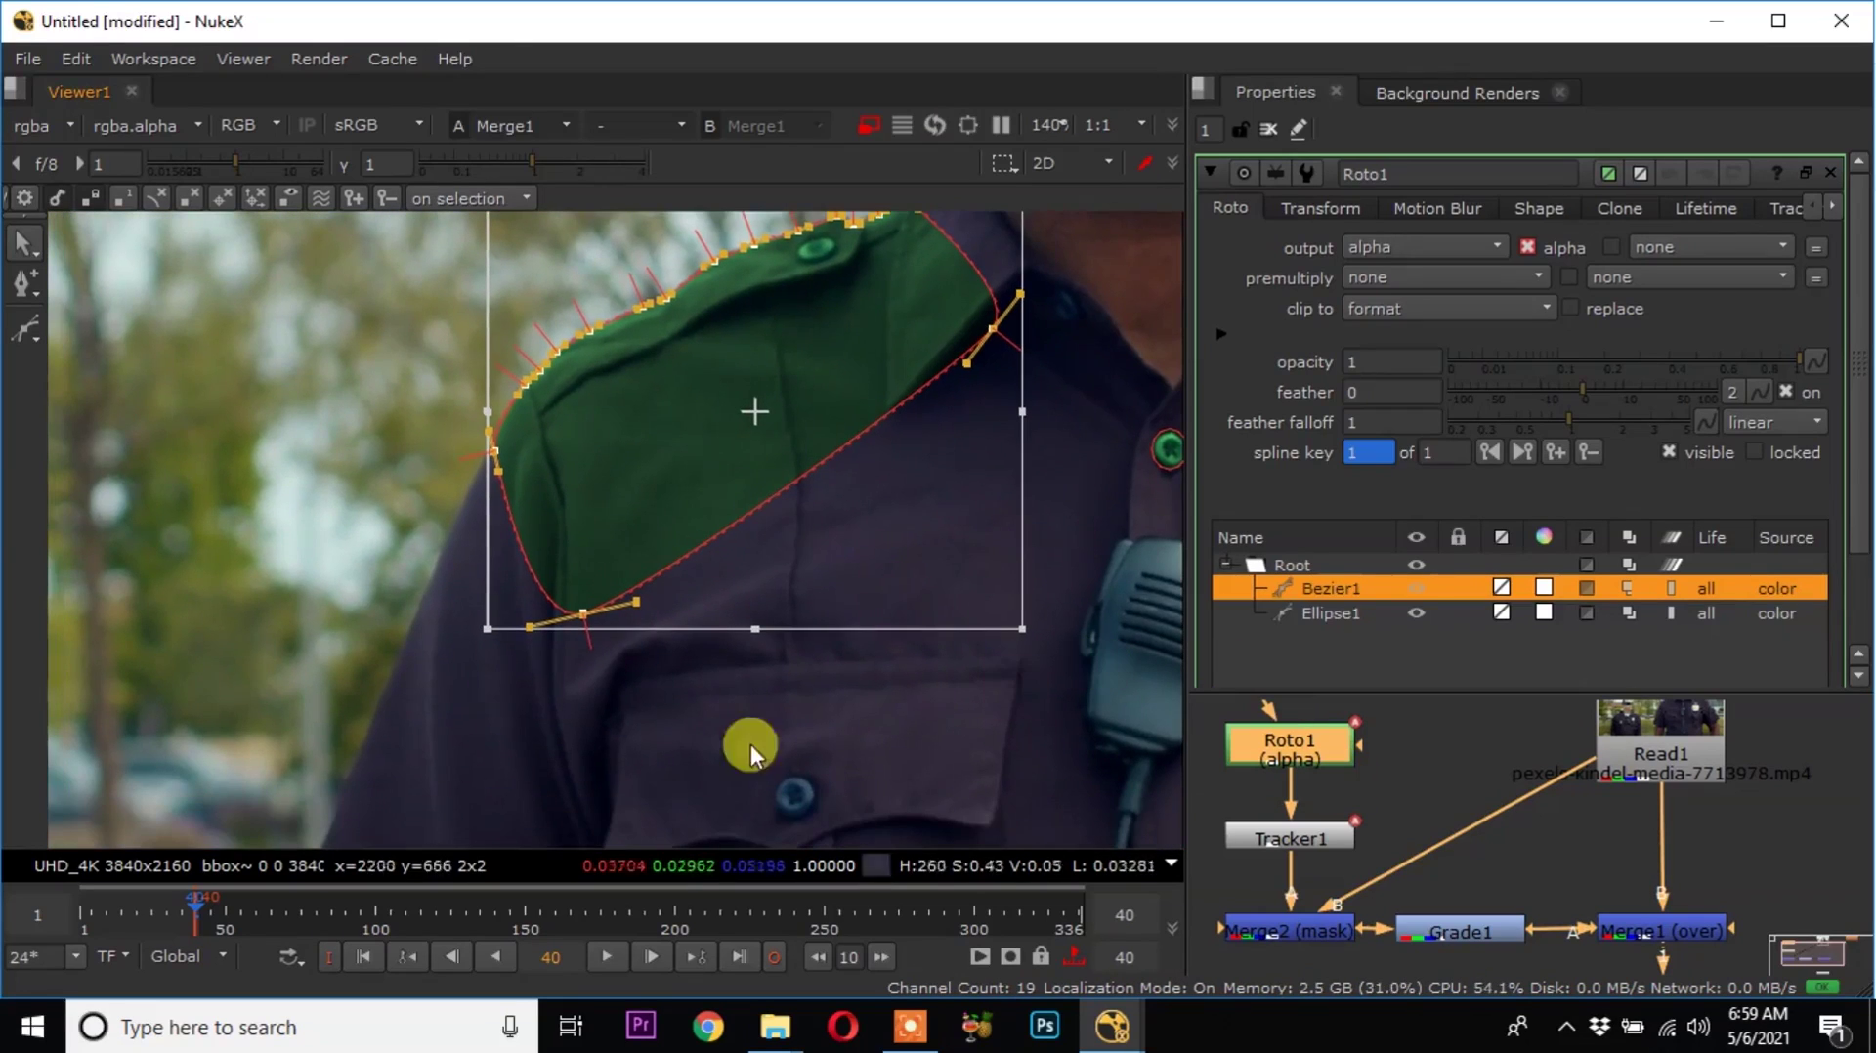
pyautogui.moveTo(666, 584); pyautogui.dragTo(643, 654, button='middle')
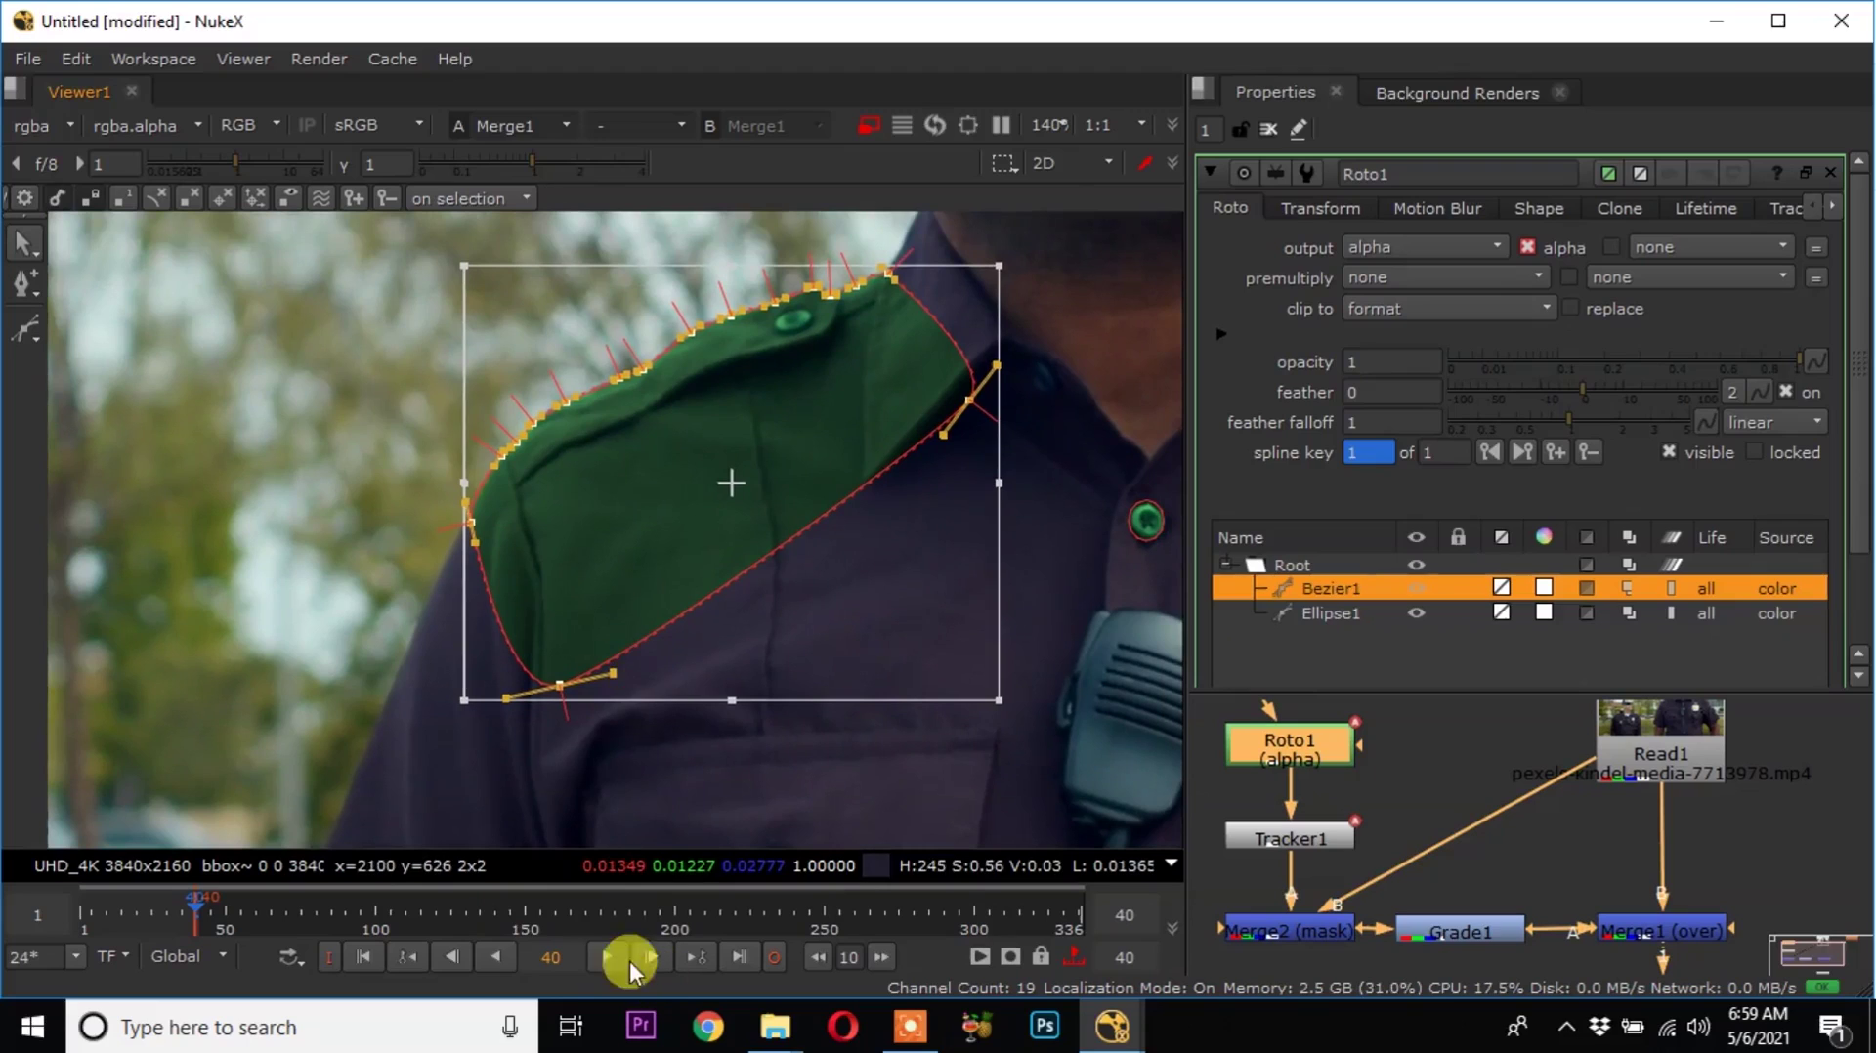
# At frame 23, shift the whole shoulder Bezier slightly to realign it with the shirt's edge.
pyautogui.click(364, 953)
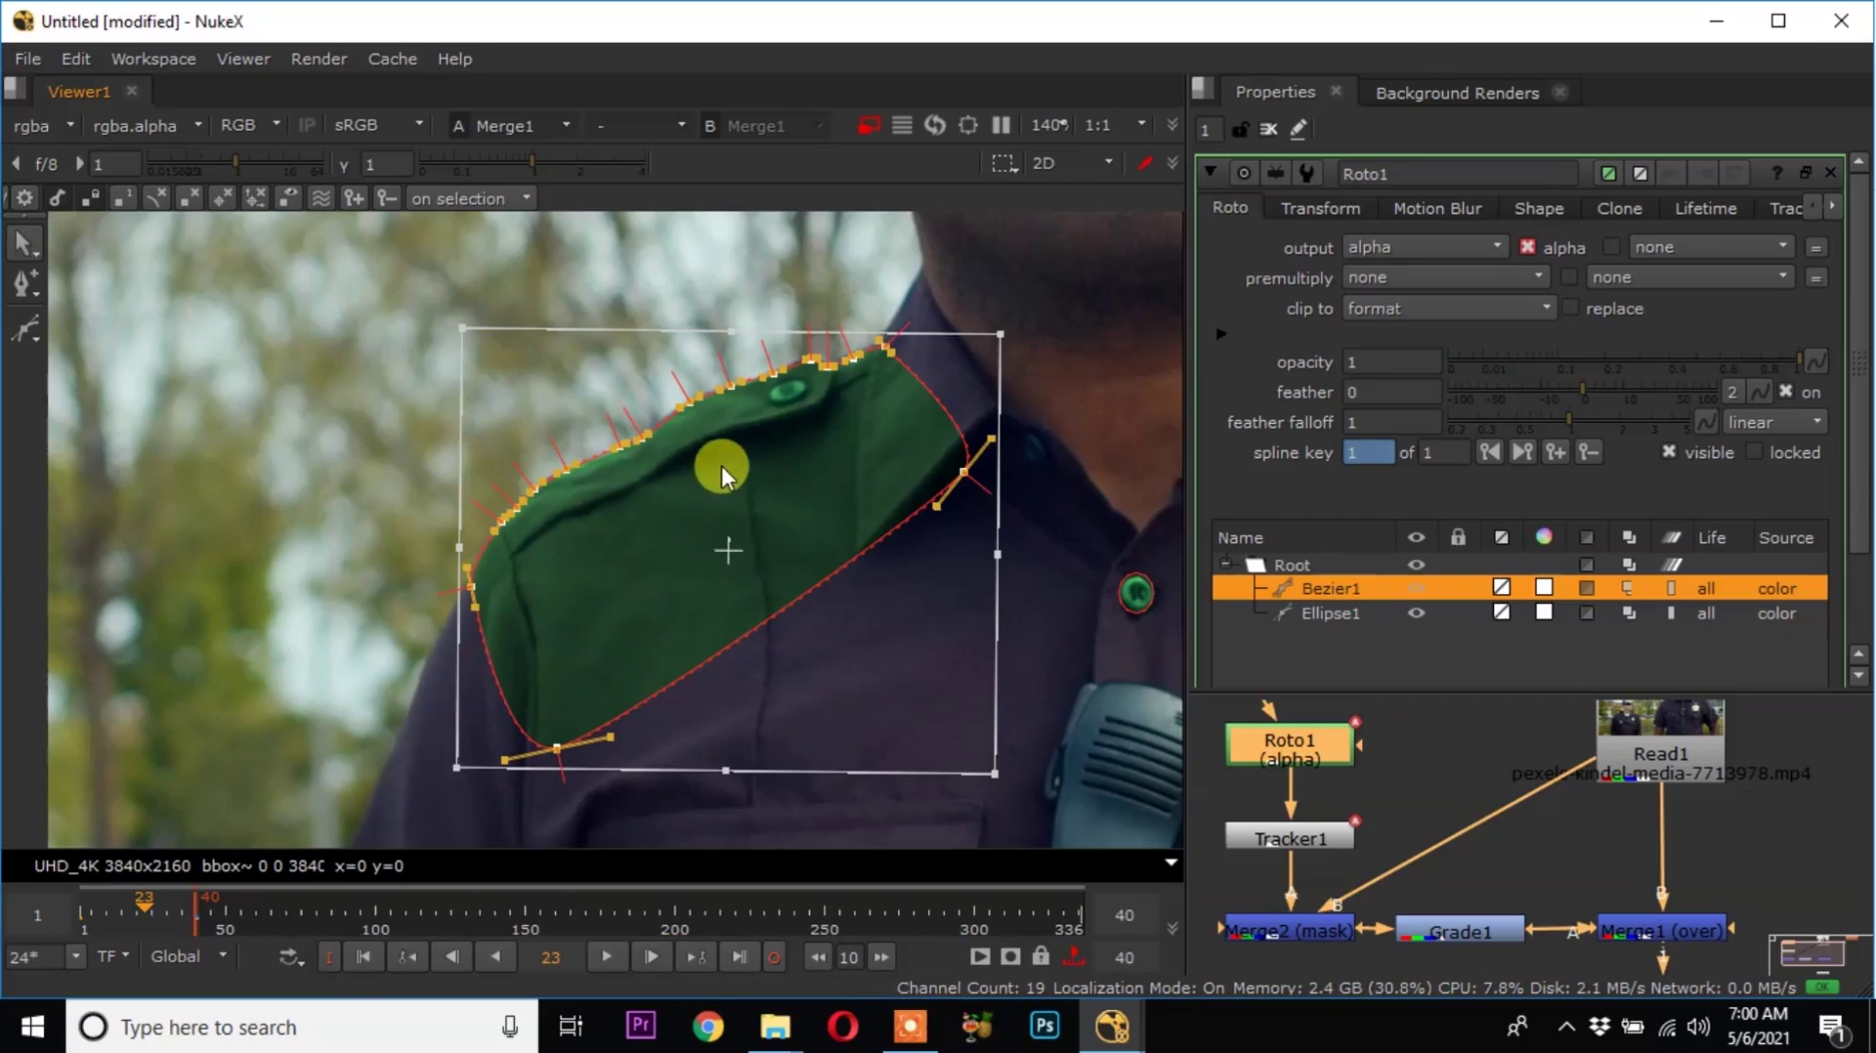
pyautogui.scroll(6, 694, 482)
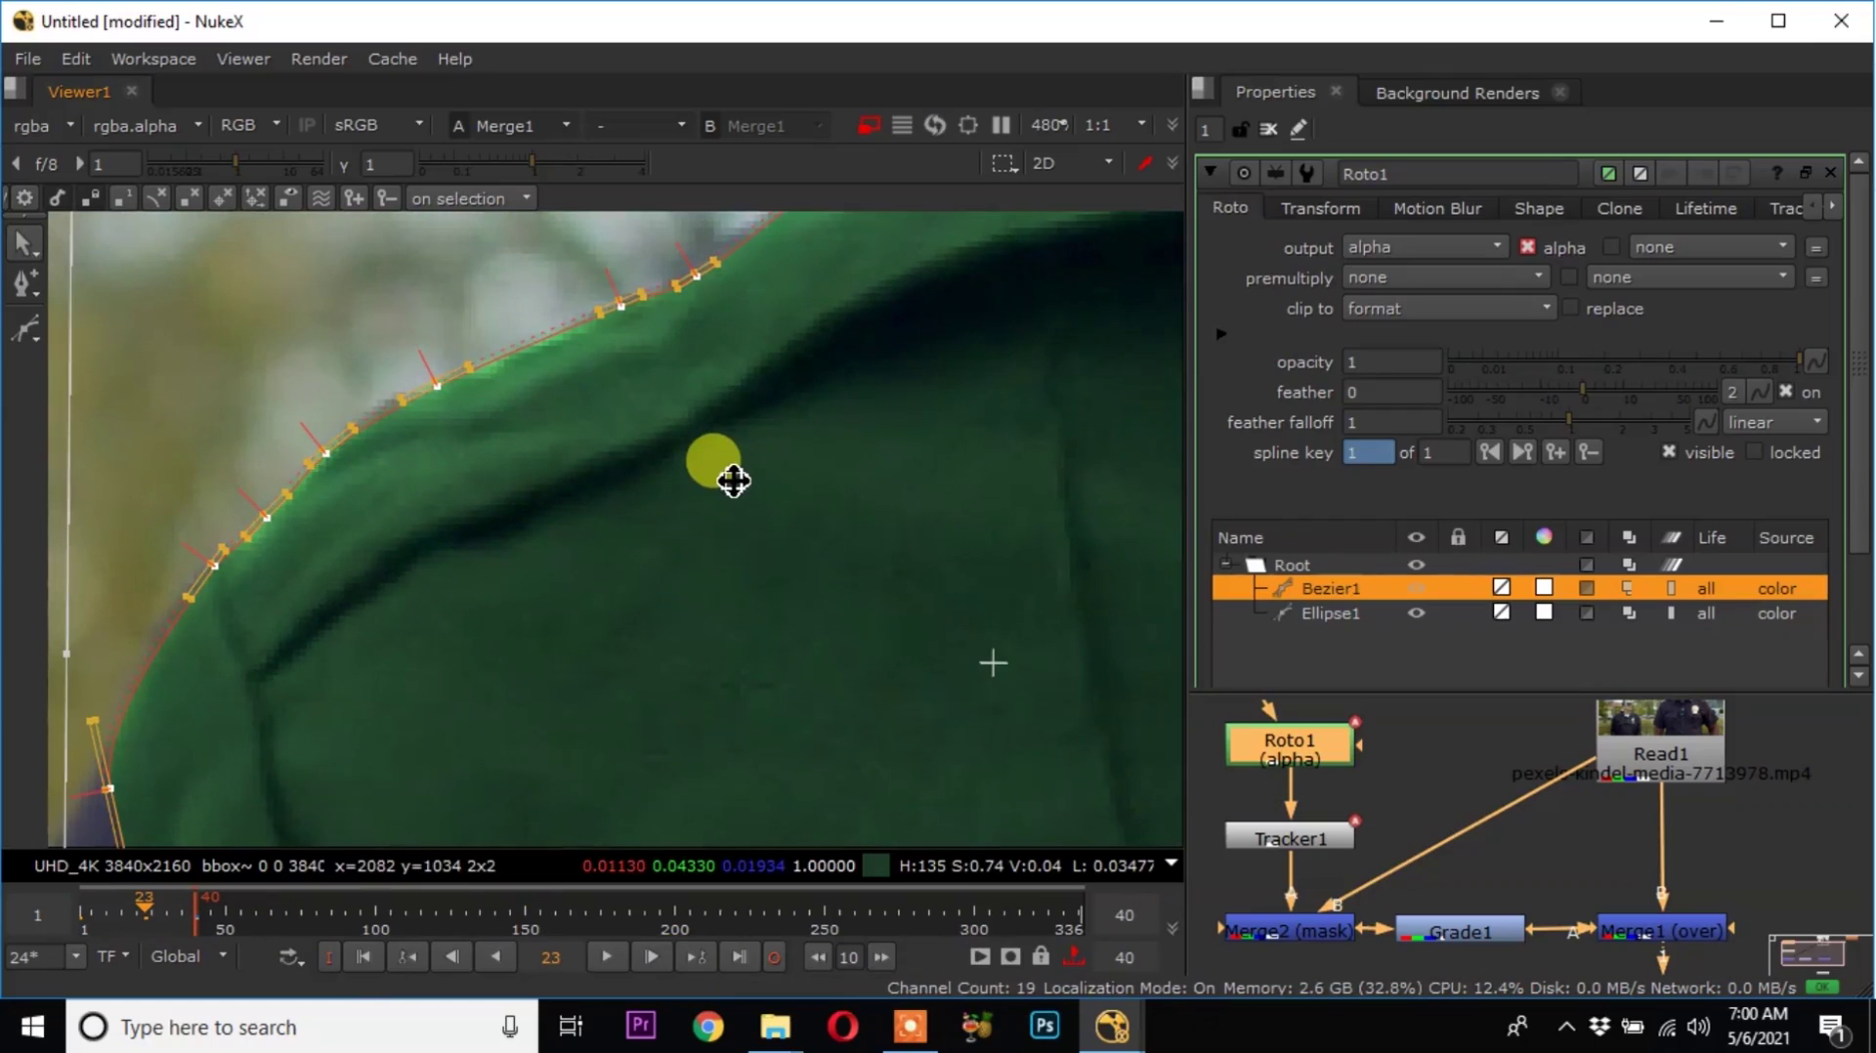
pyautogui.moveTo(734, 481); pyautogui.dragTo(737, 486)
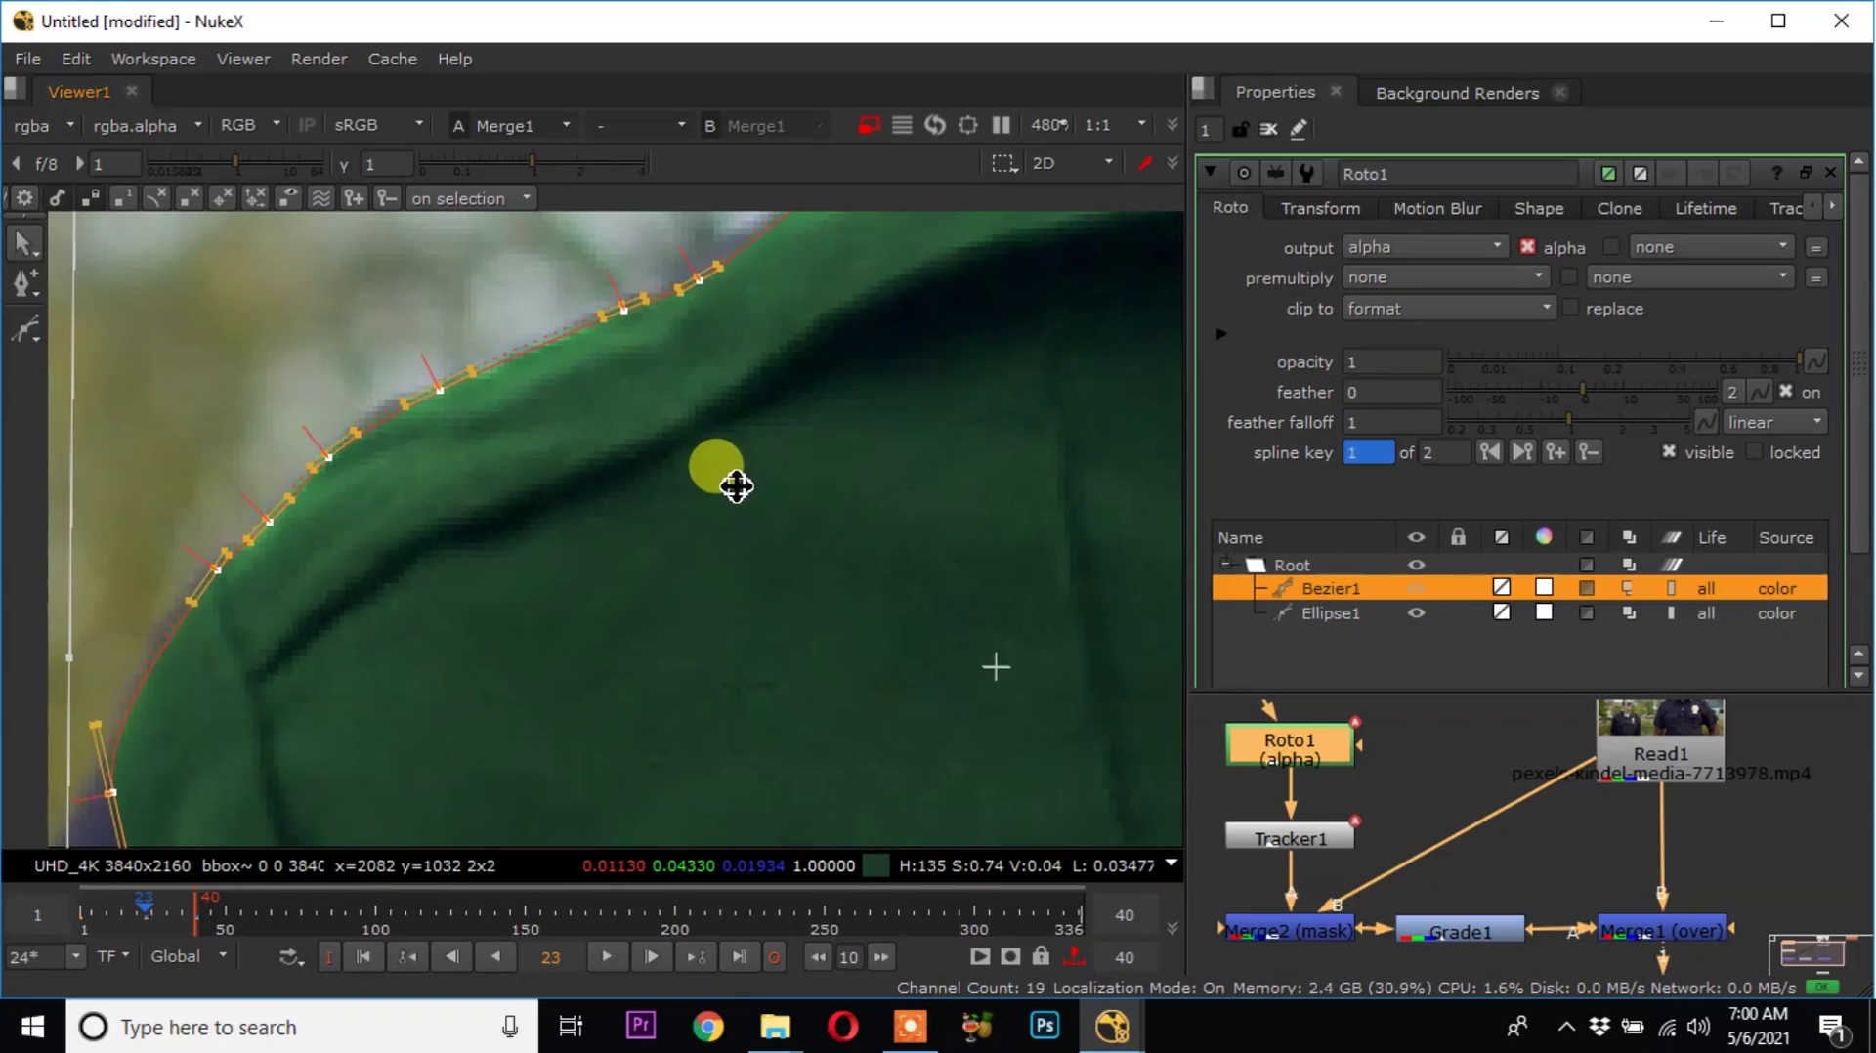
# At frame 23, adjust groups of Bezier points along the shoulder strap's upper edge to match the fabric.
pyautogui.scroll(-3, 670, 484)
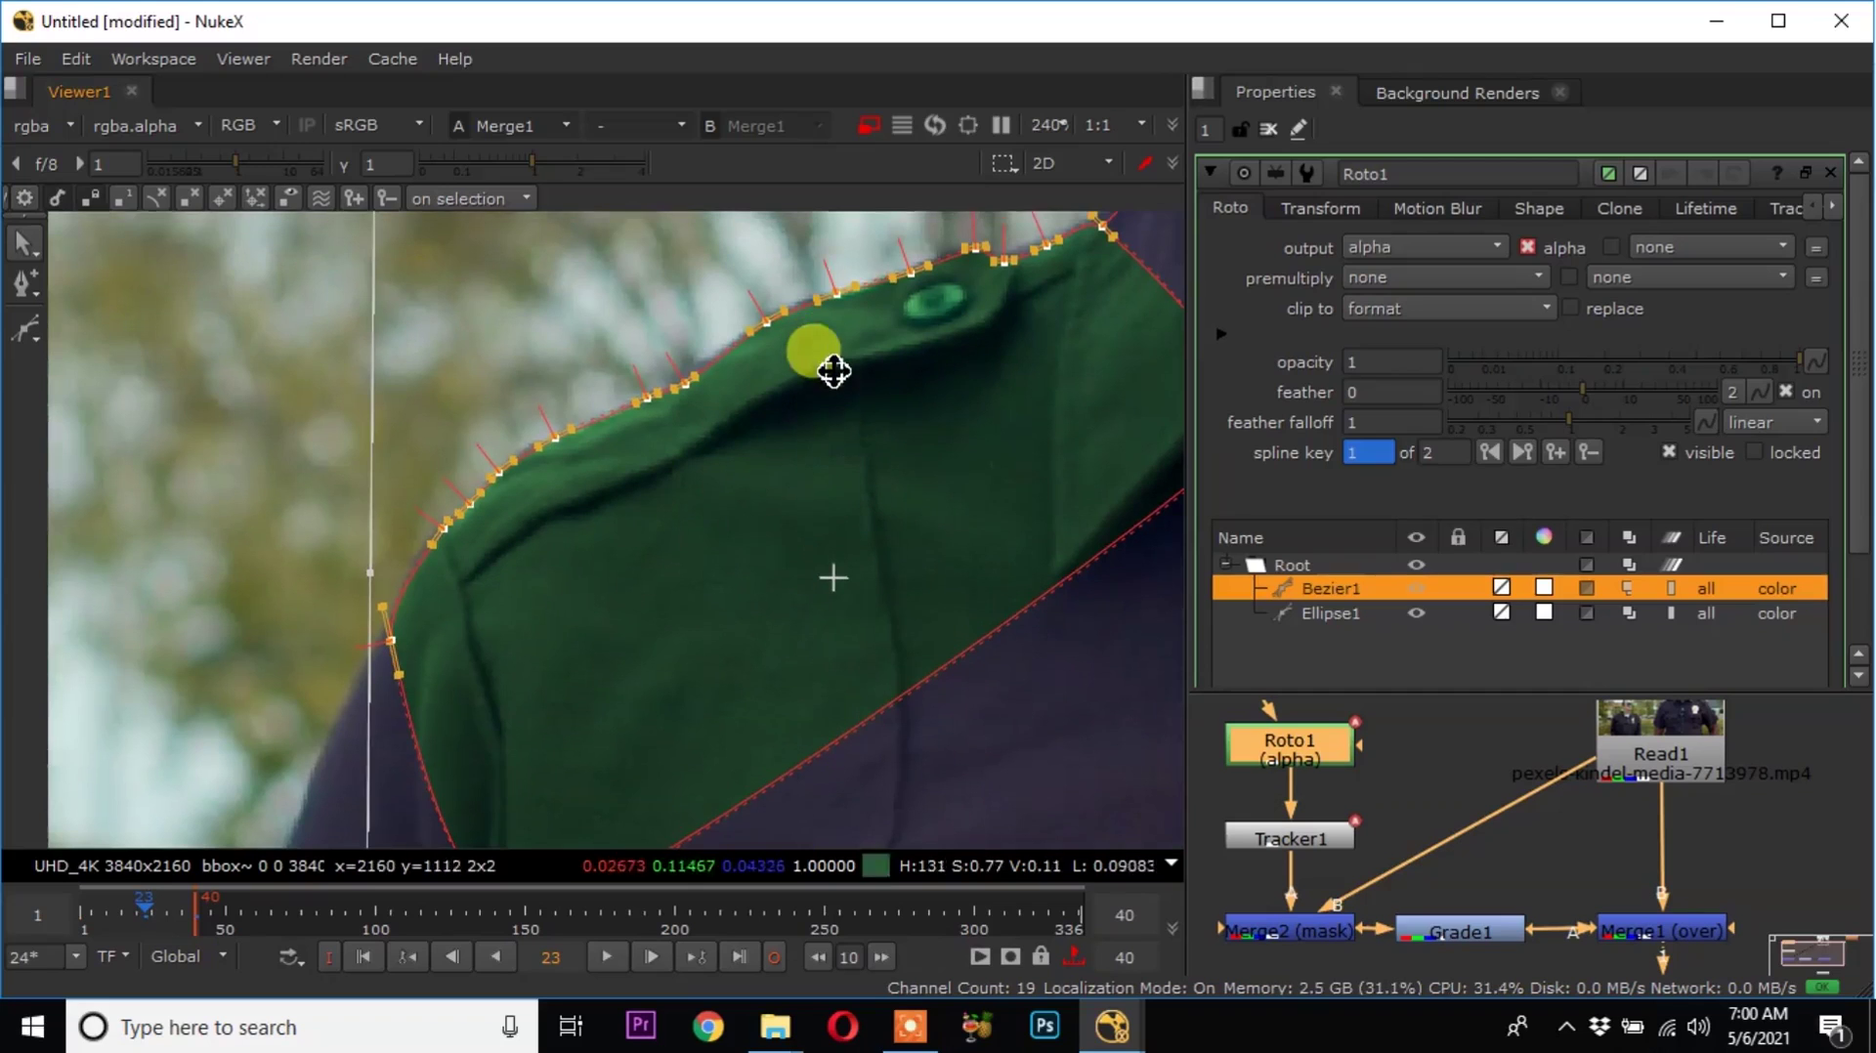
pyautogui.moveTo(830, 355); pyautogui.dragTo(720, 468, button='middle')
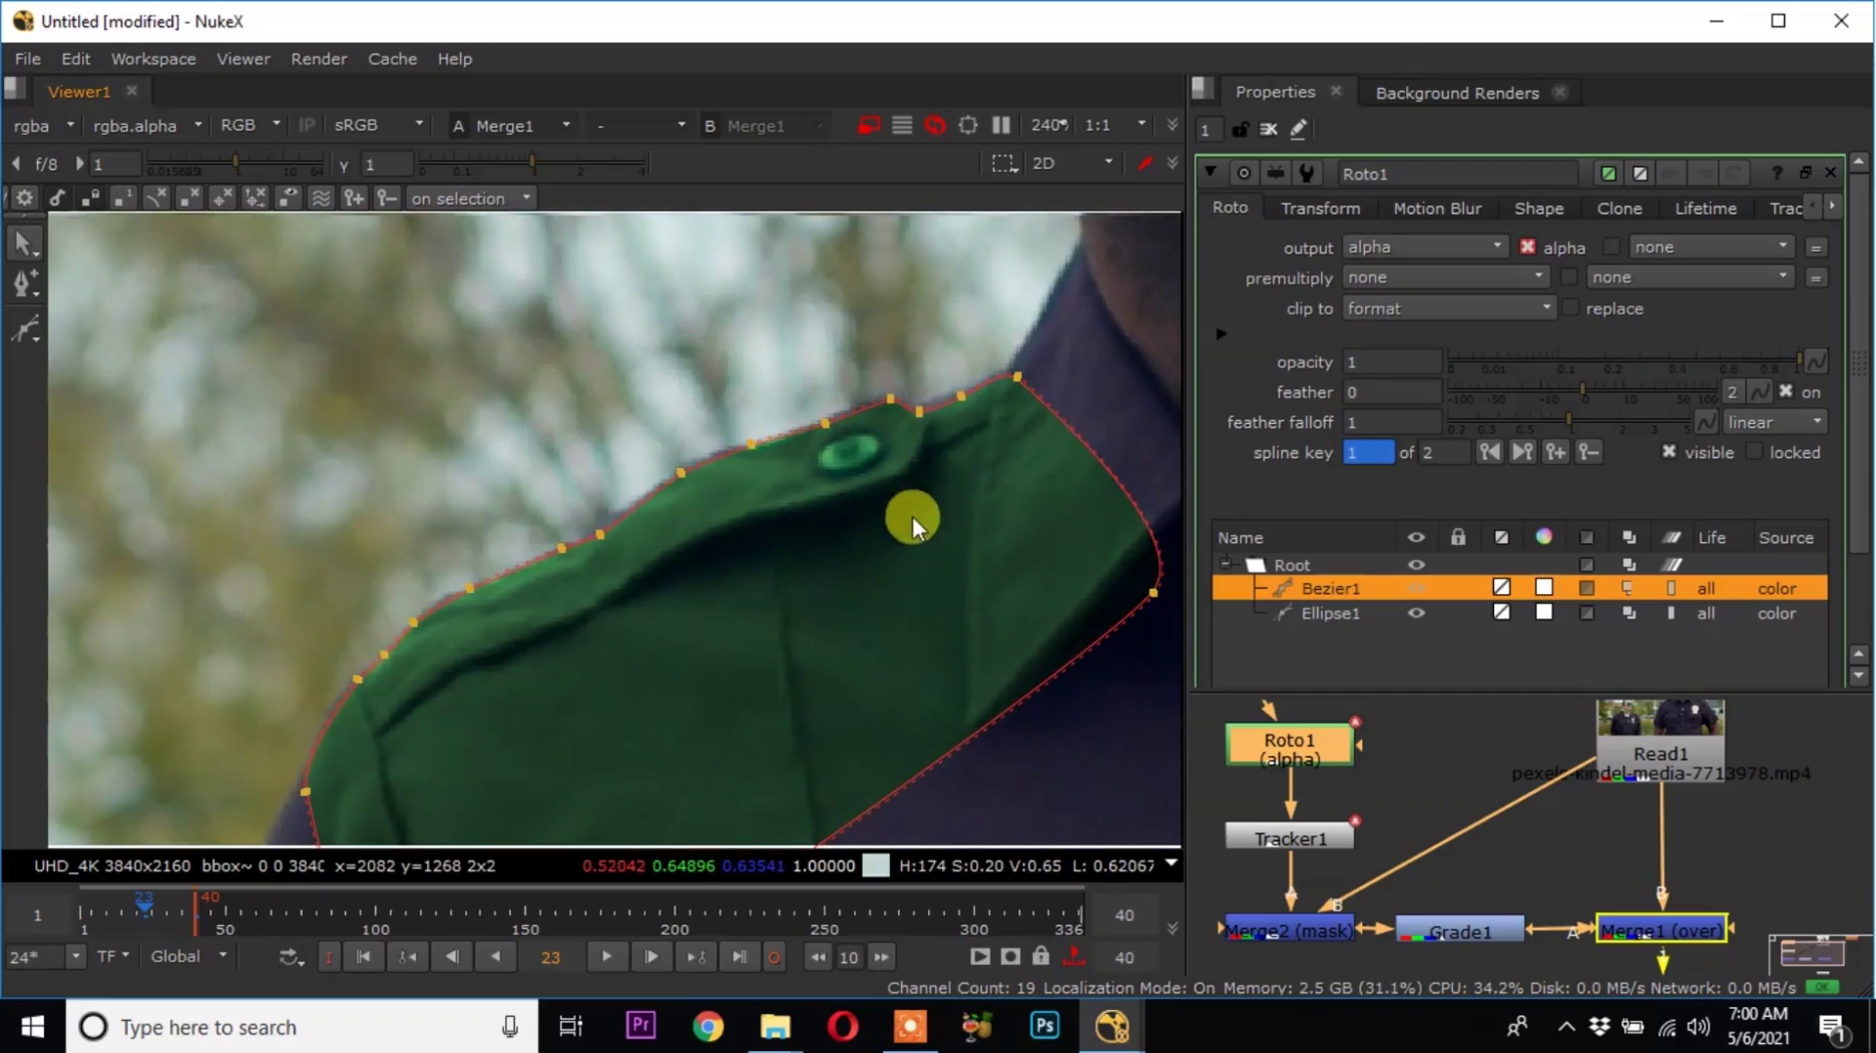
pyautogui.click(26, 238)
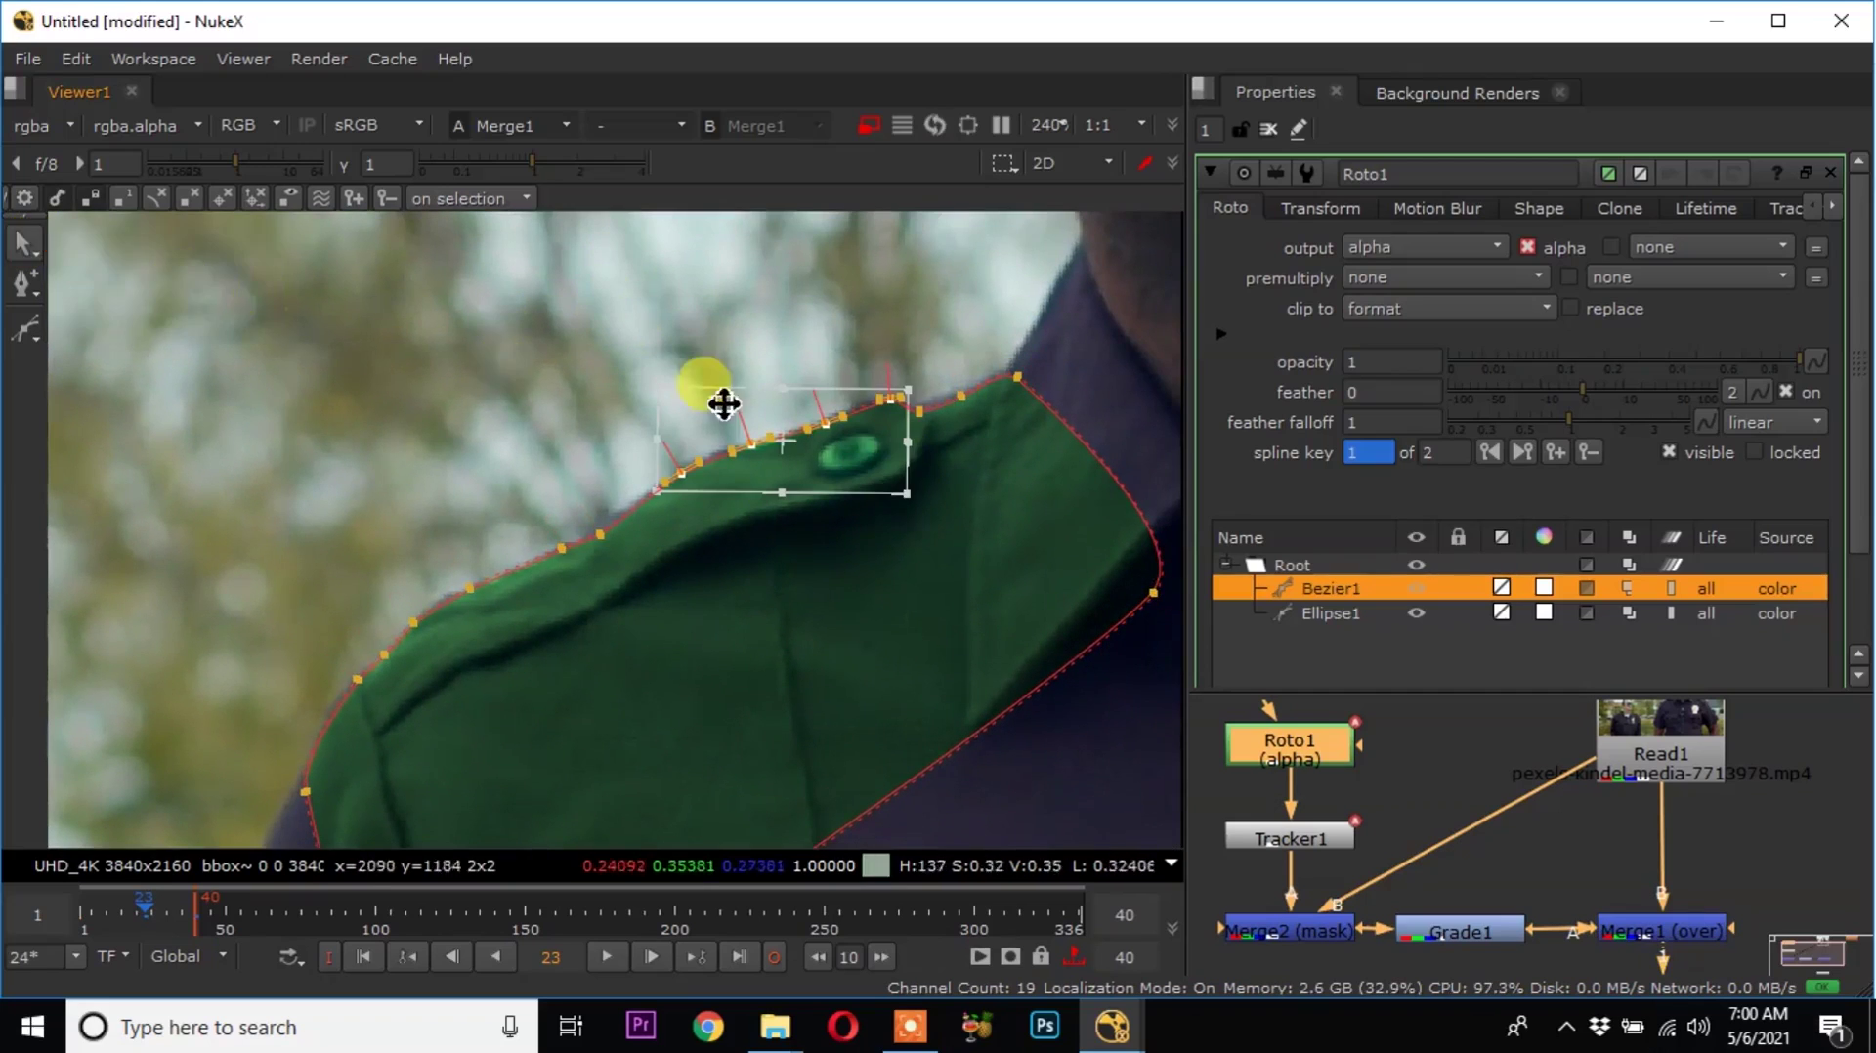
pyautogui.scroll(5, 736, 479)
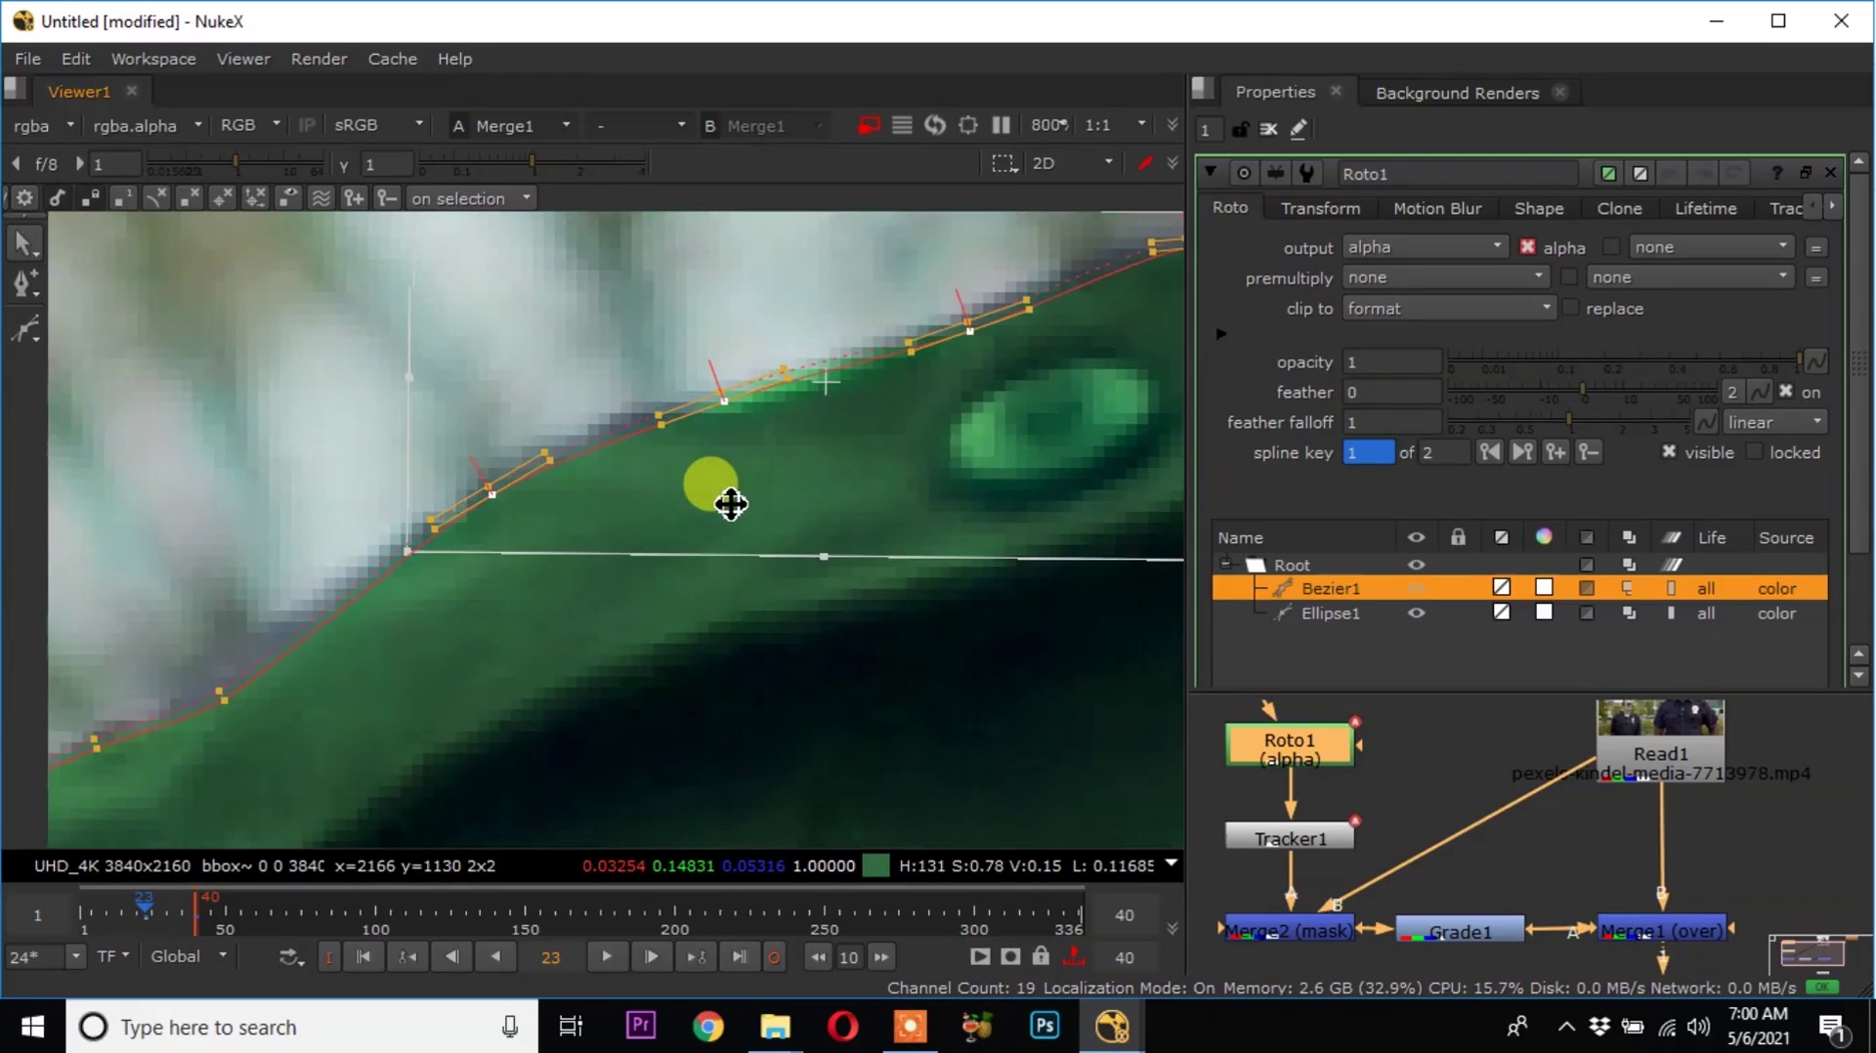
pyautogui.moveTo(91, 493); pyautogui.dragTo(422, 801)
pyautogui.moveTo(245, 743); pyautogui.dragTo(242, 739)
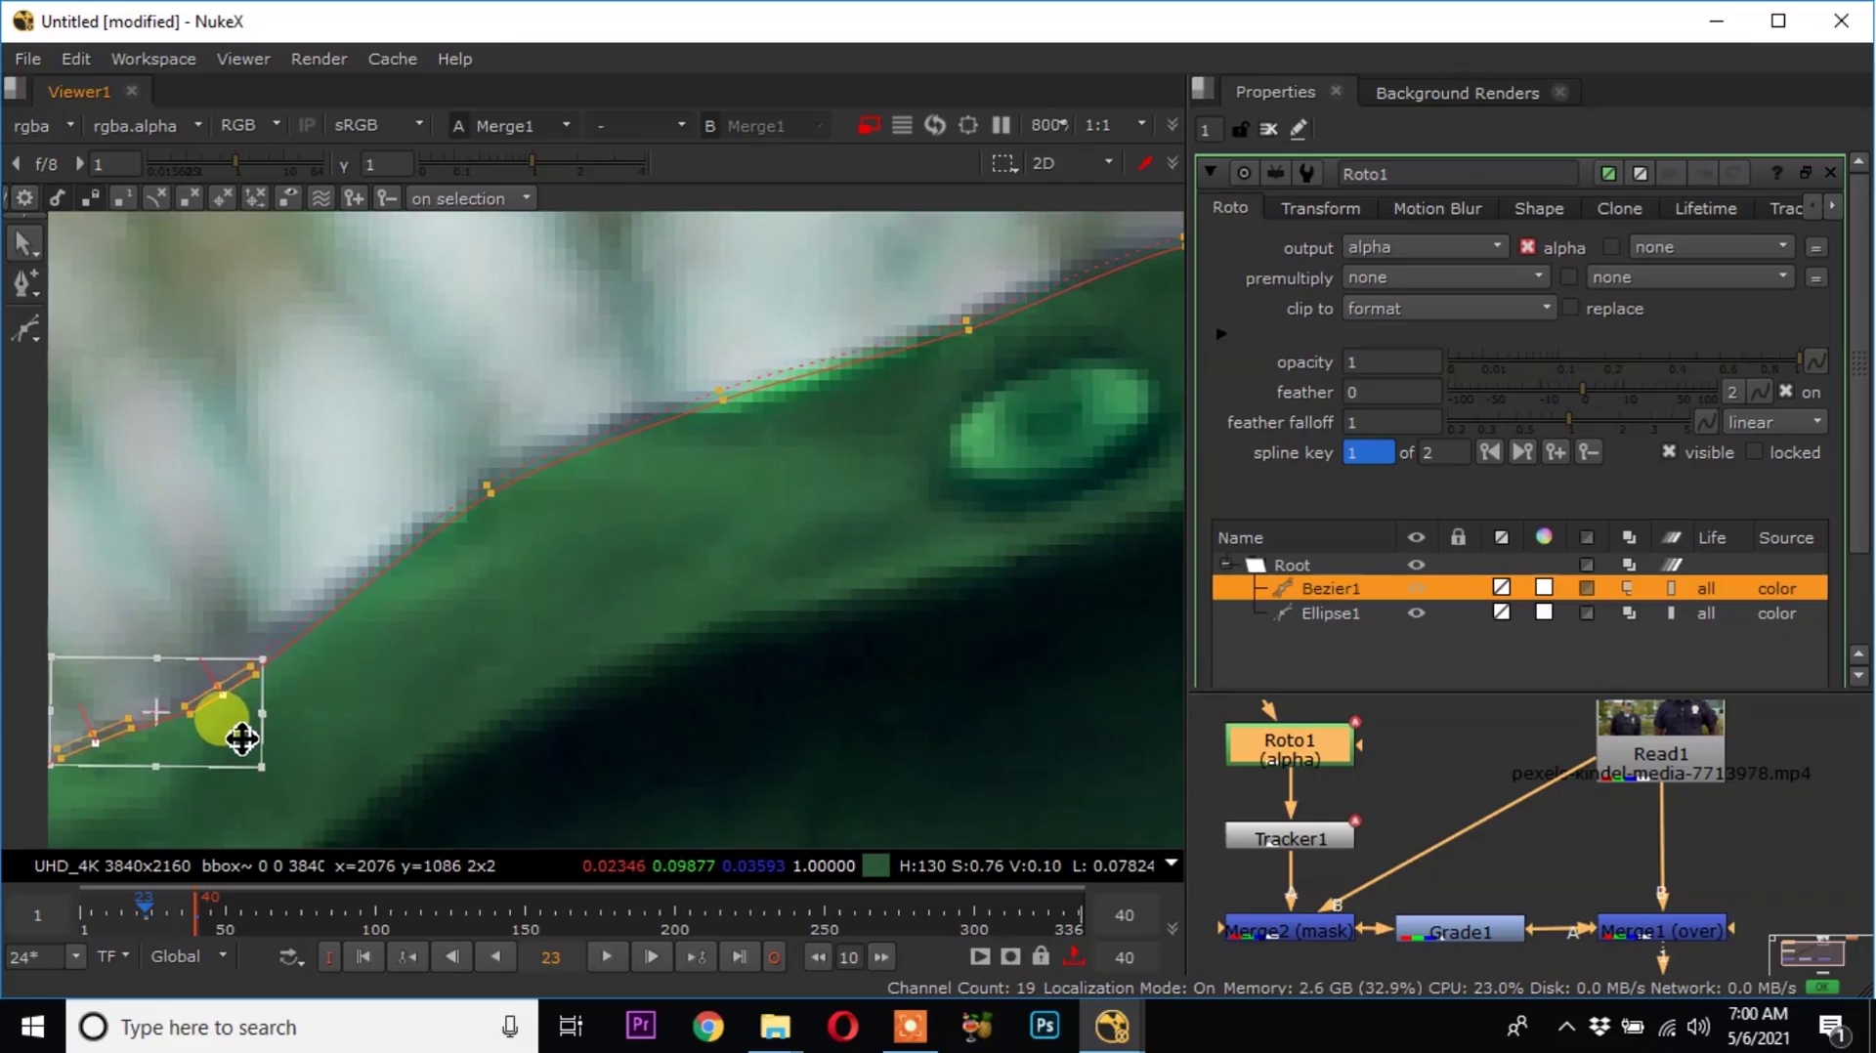
pyautogui.scroll(-8, 557, 473)
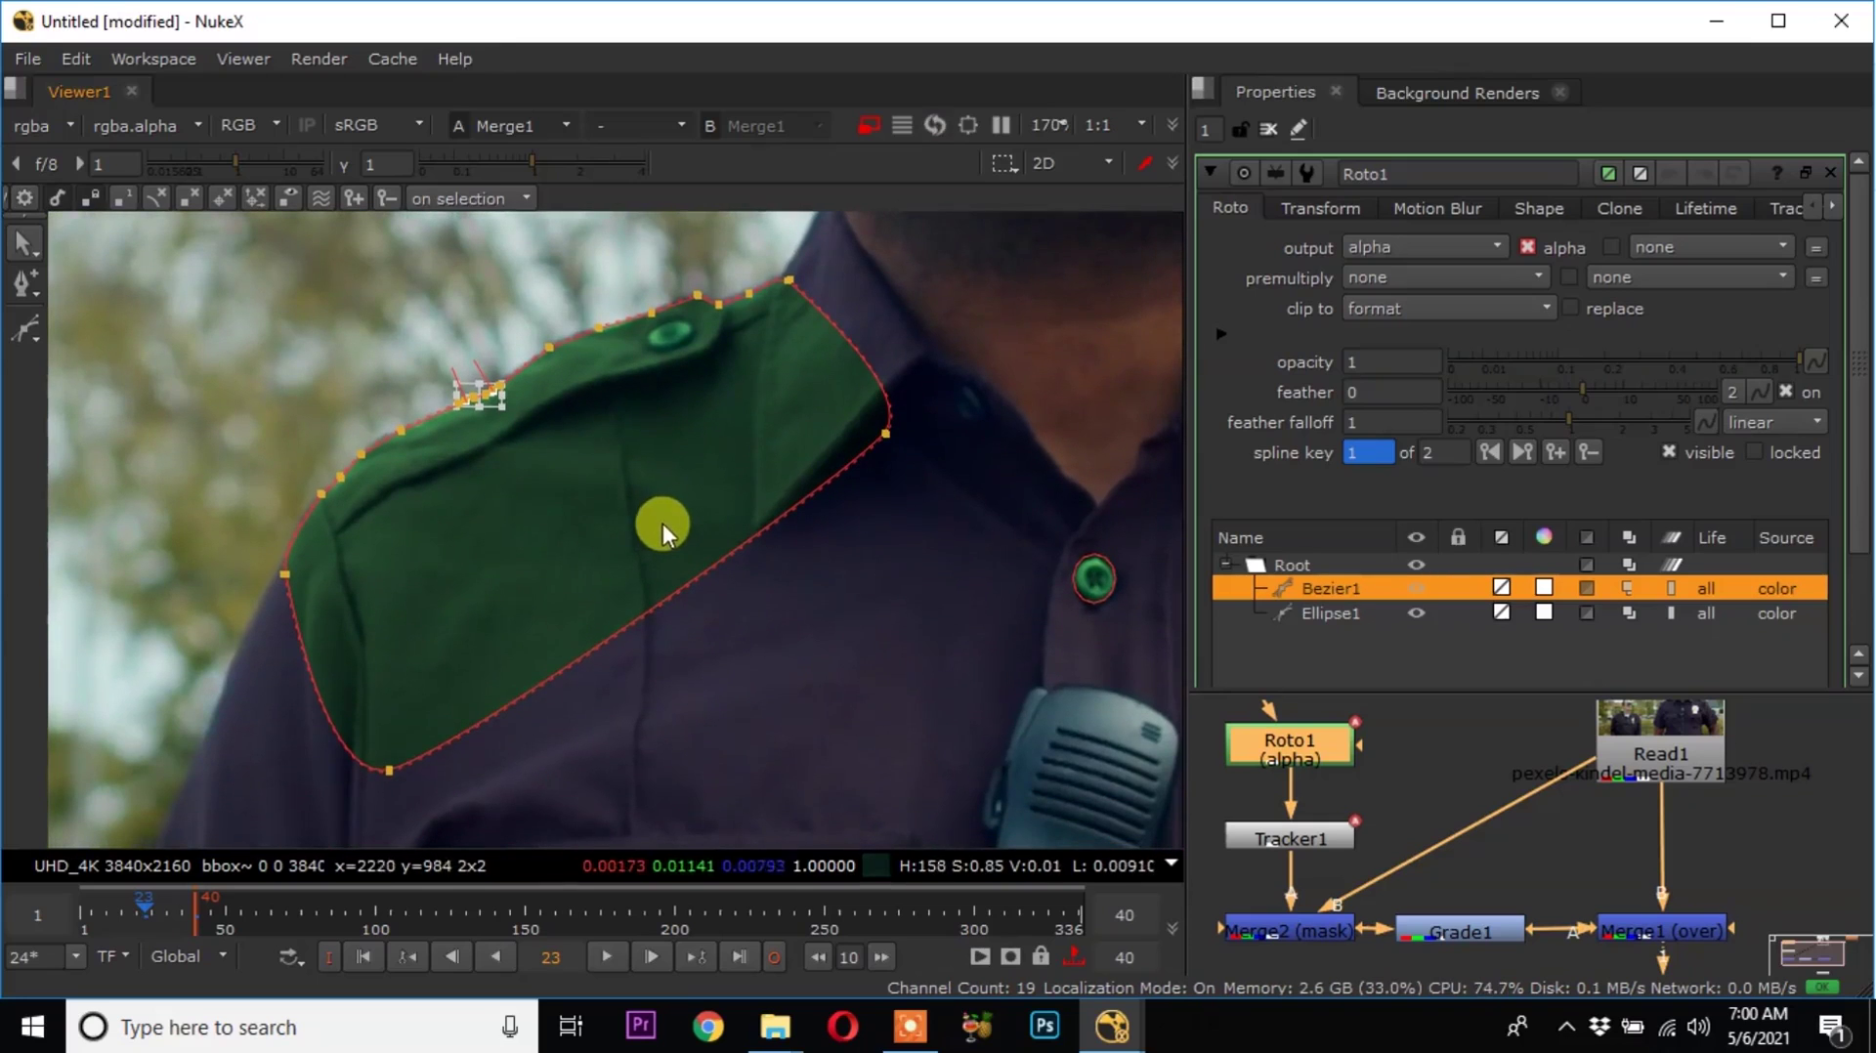
pyautogui.moveTo(579, 572); pyautogui.dragTo(633, 520, button='middle')
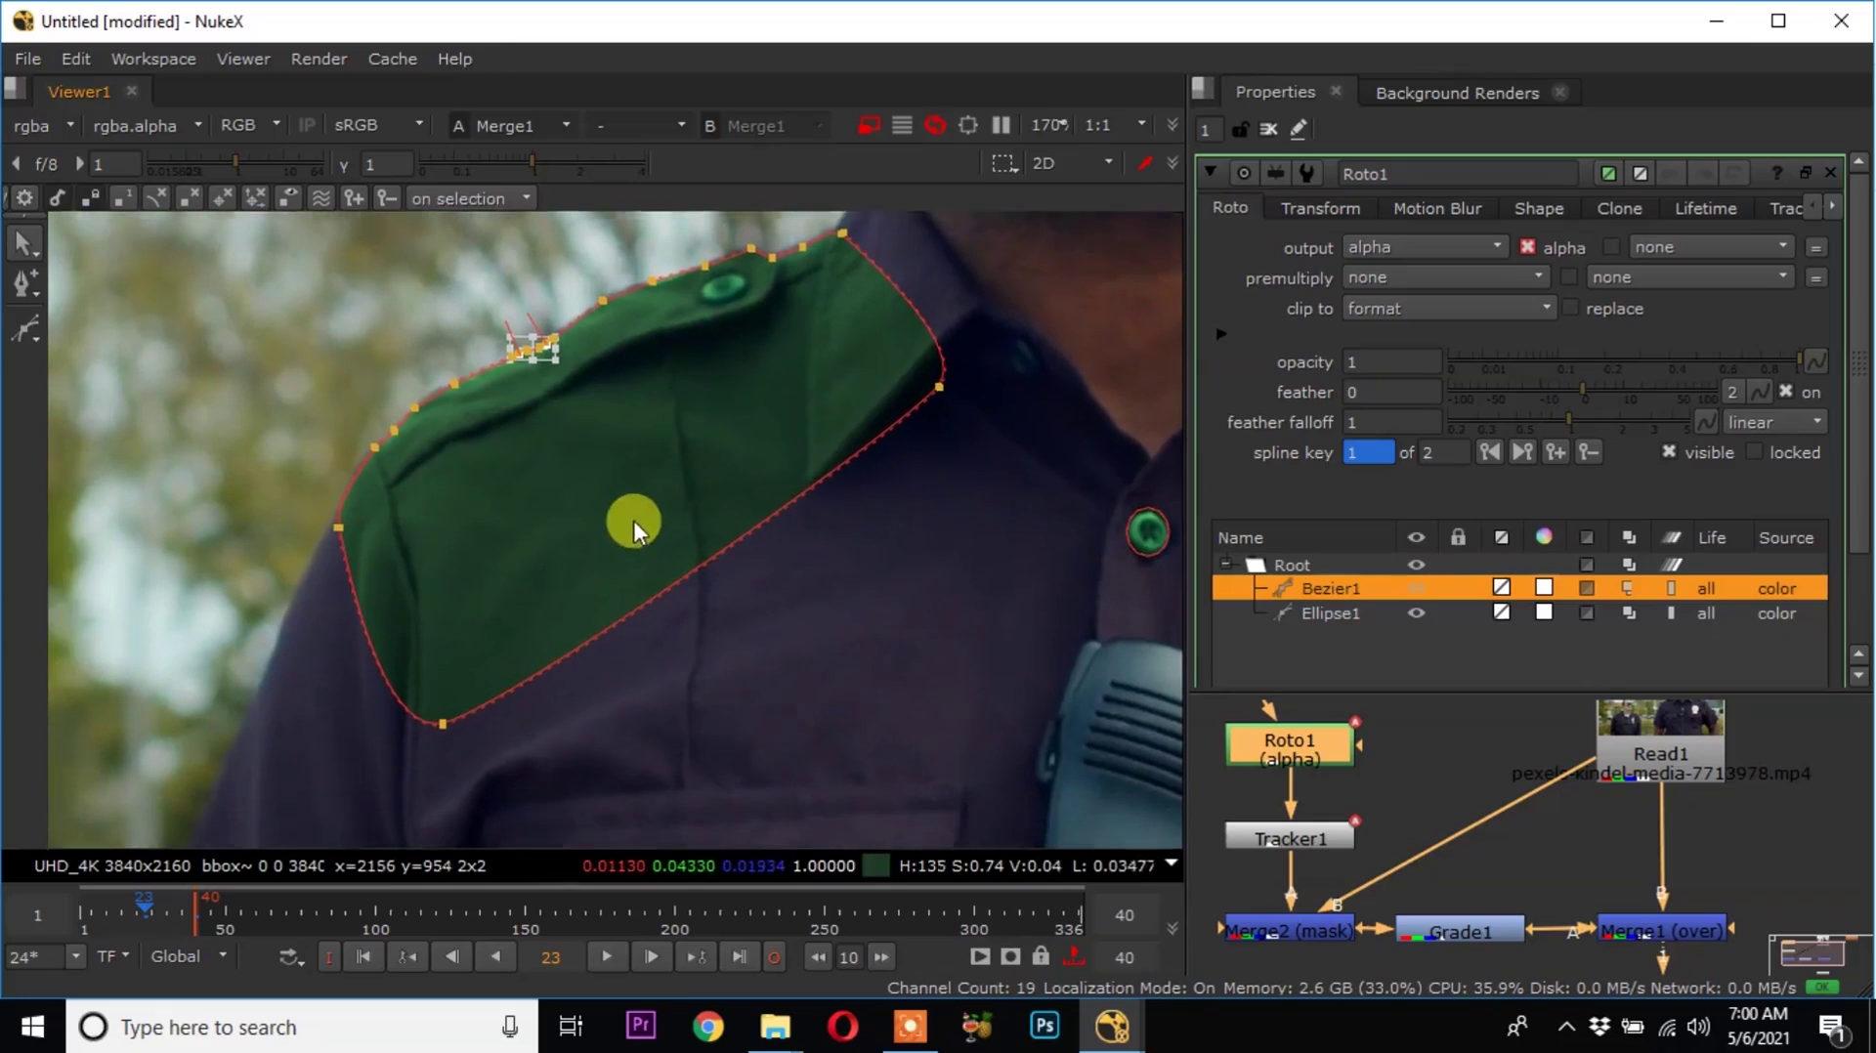
# At frame 1, select the entire shoulder Bezier and nudge it vertically onto the shirt's edge.
pyautogui.click(366, 957)
pyautogui.scroll(5, 517, 596)
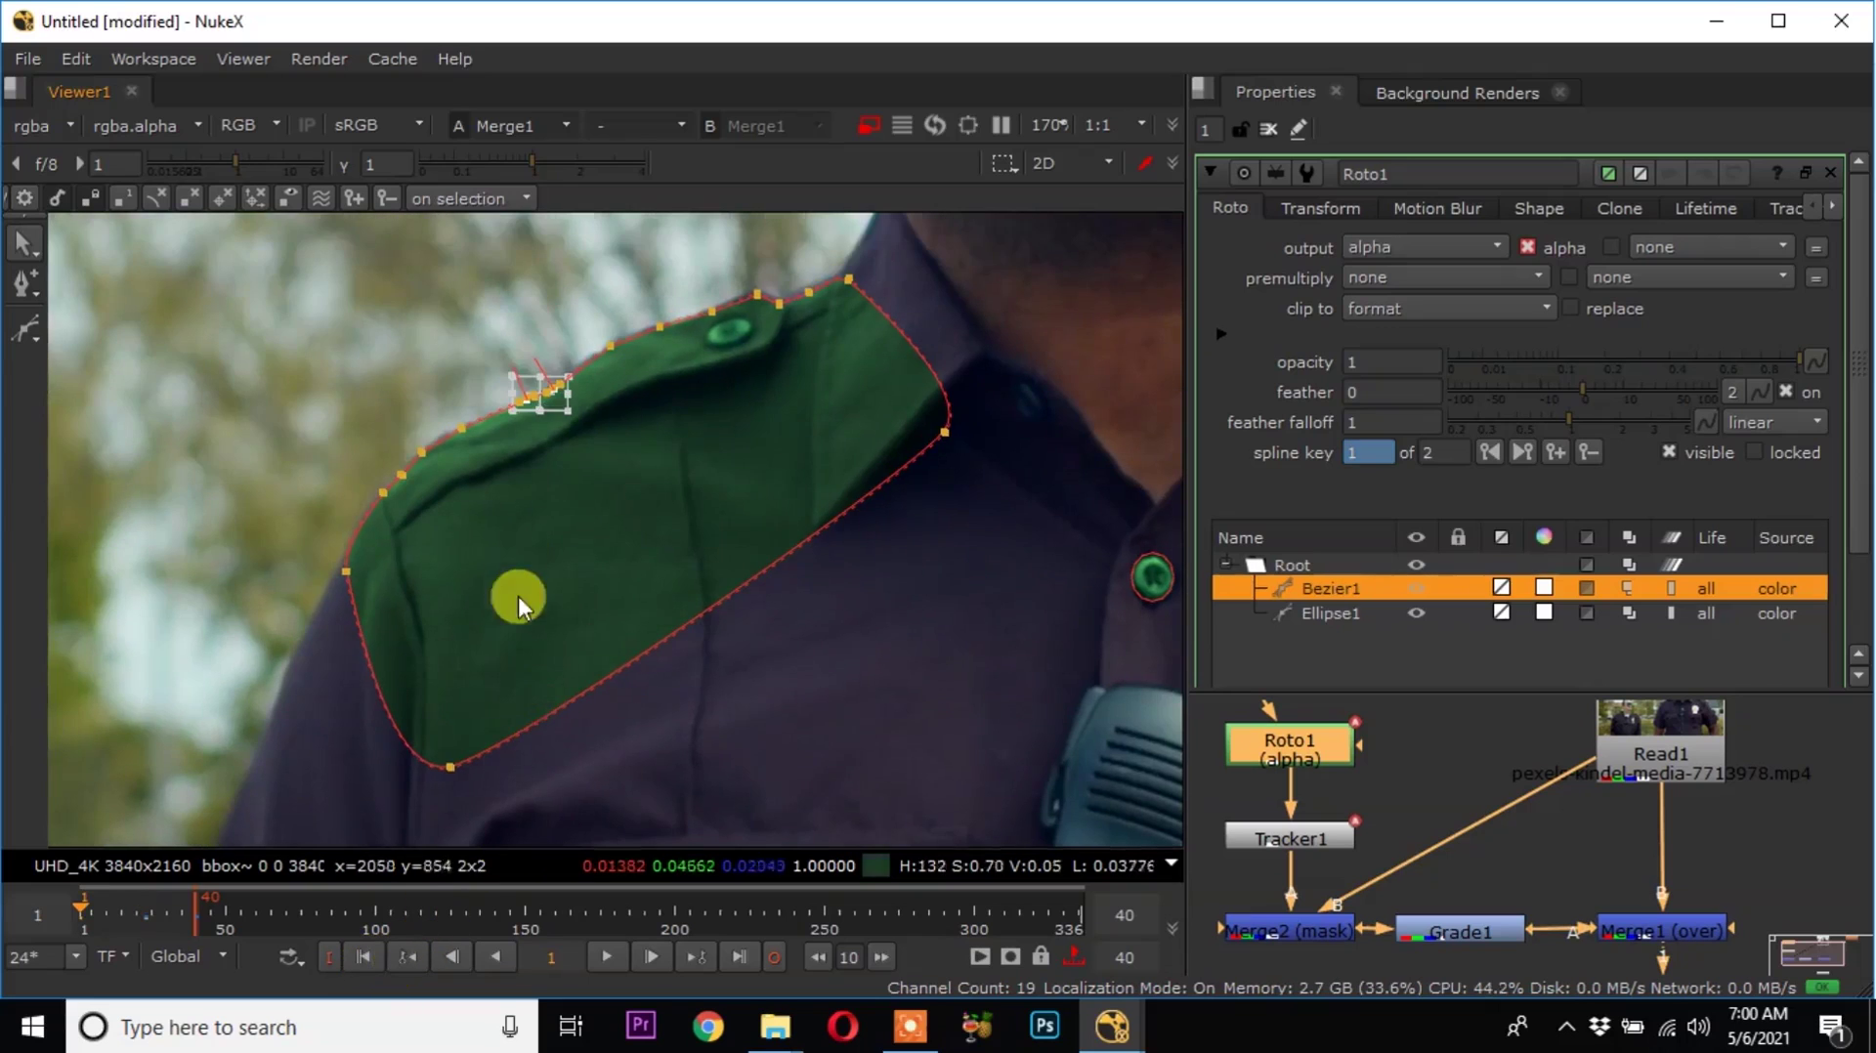
pyautogui.scroll(-5, 557, 398)
pyautogui.moveTo(251, 326); pyautogui.dragTo(1205, 904)
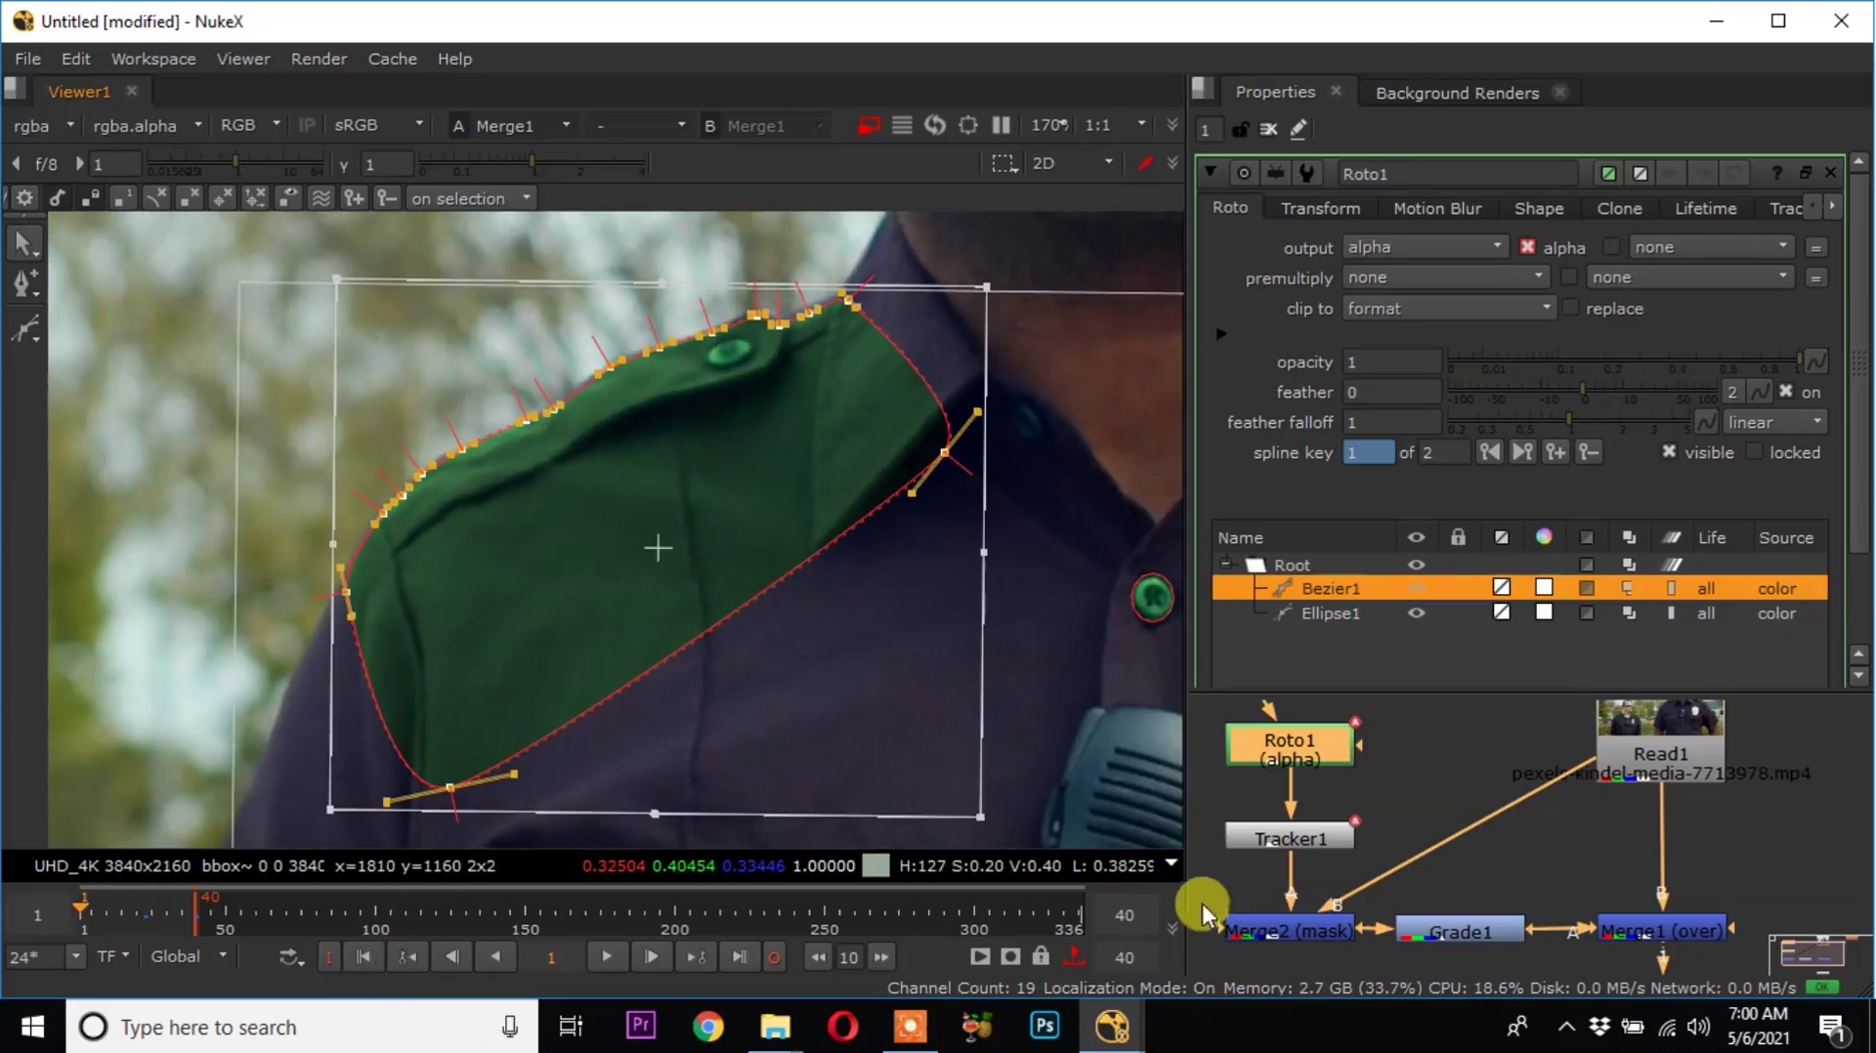
pyautogui.scroll(8, 606, 330)
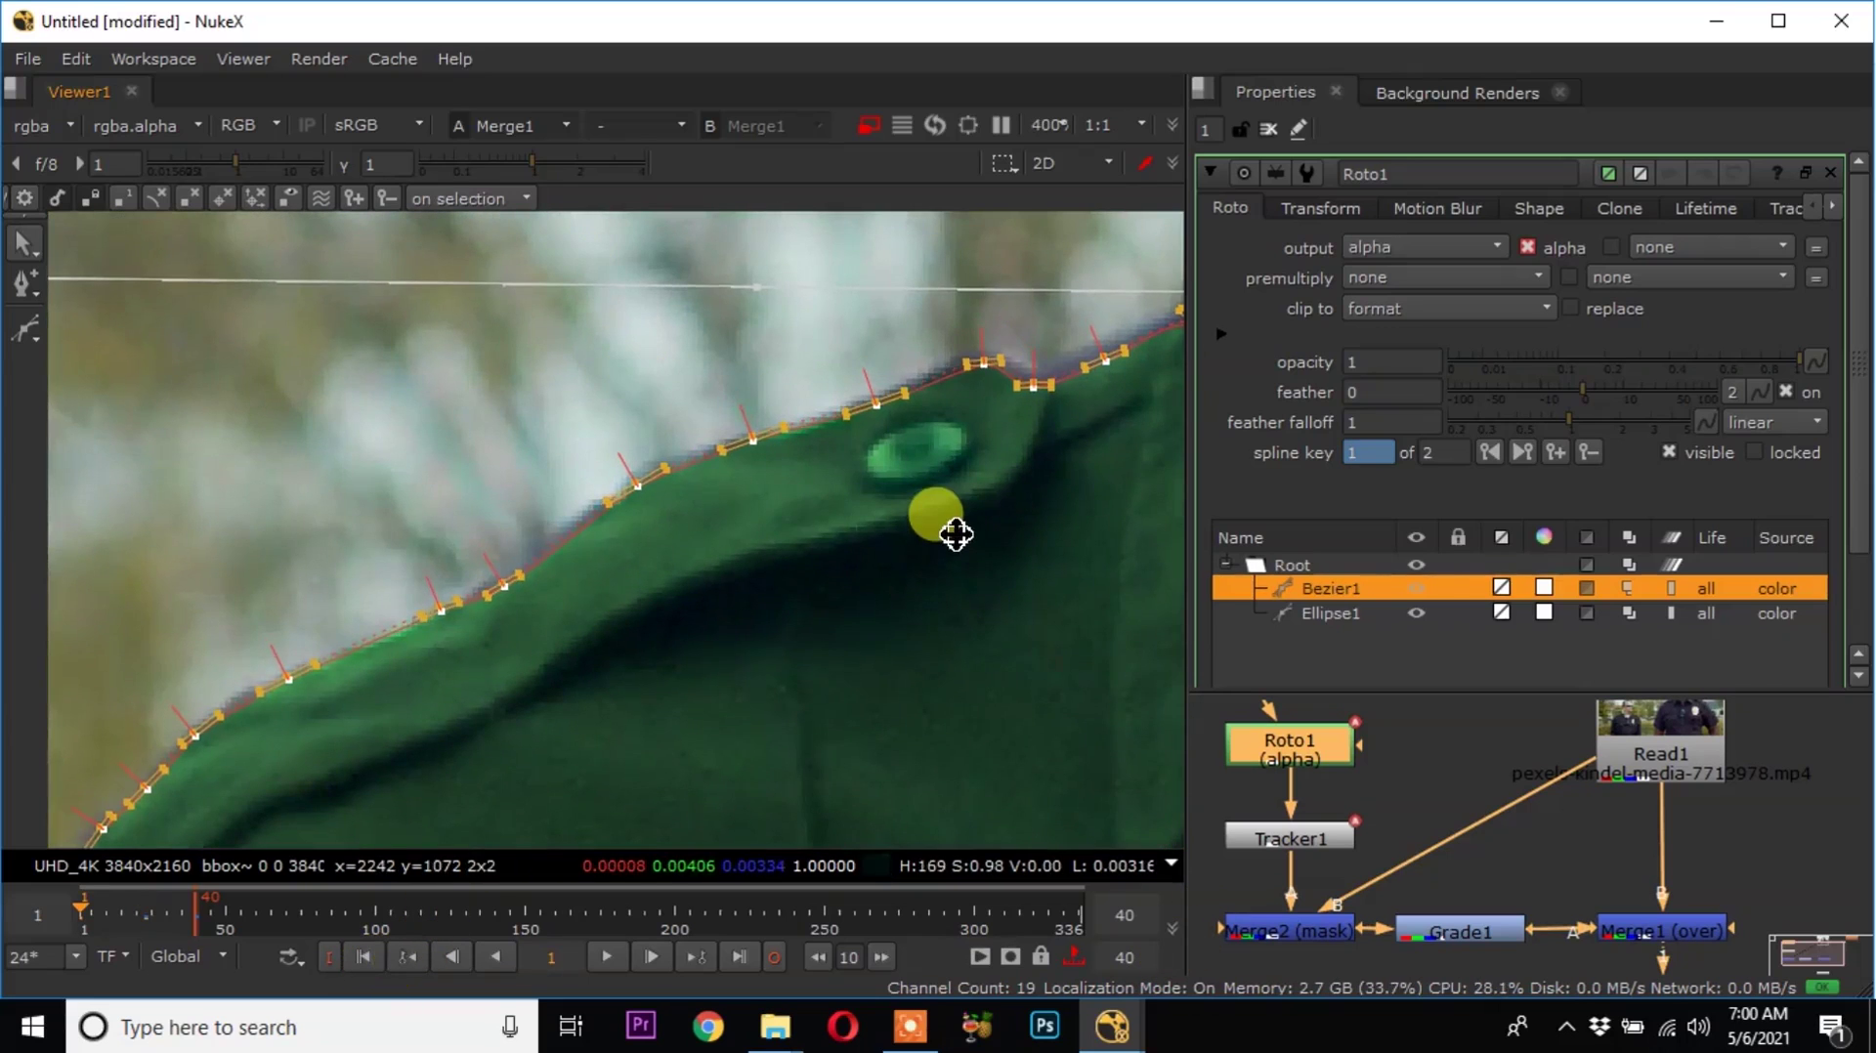
pyautogui.press('KP_8')
pyautogui.press('KP_8')
pyautogui.press('KP_8')
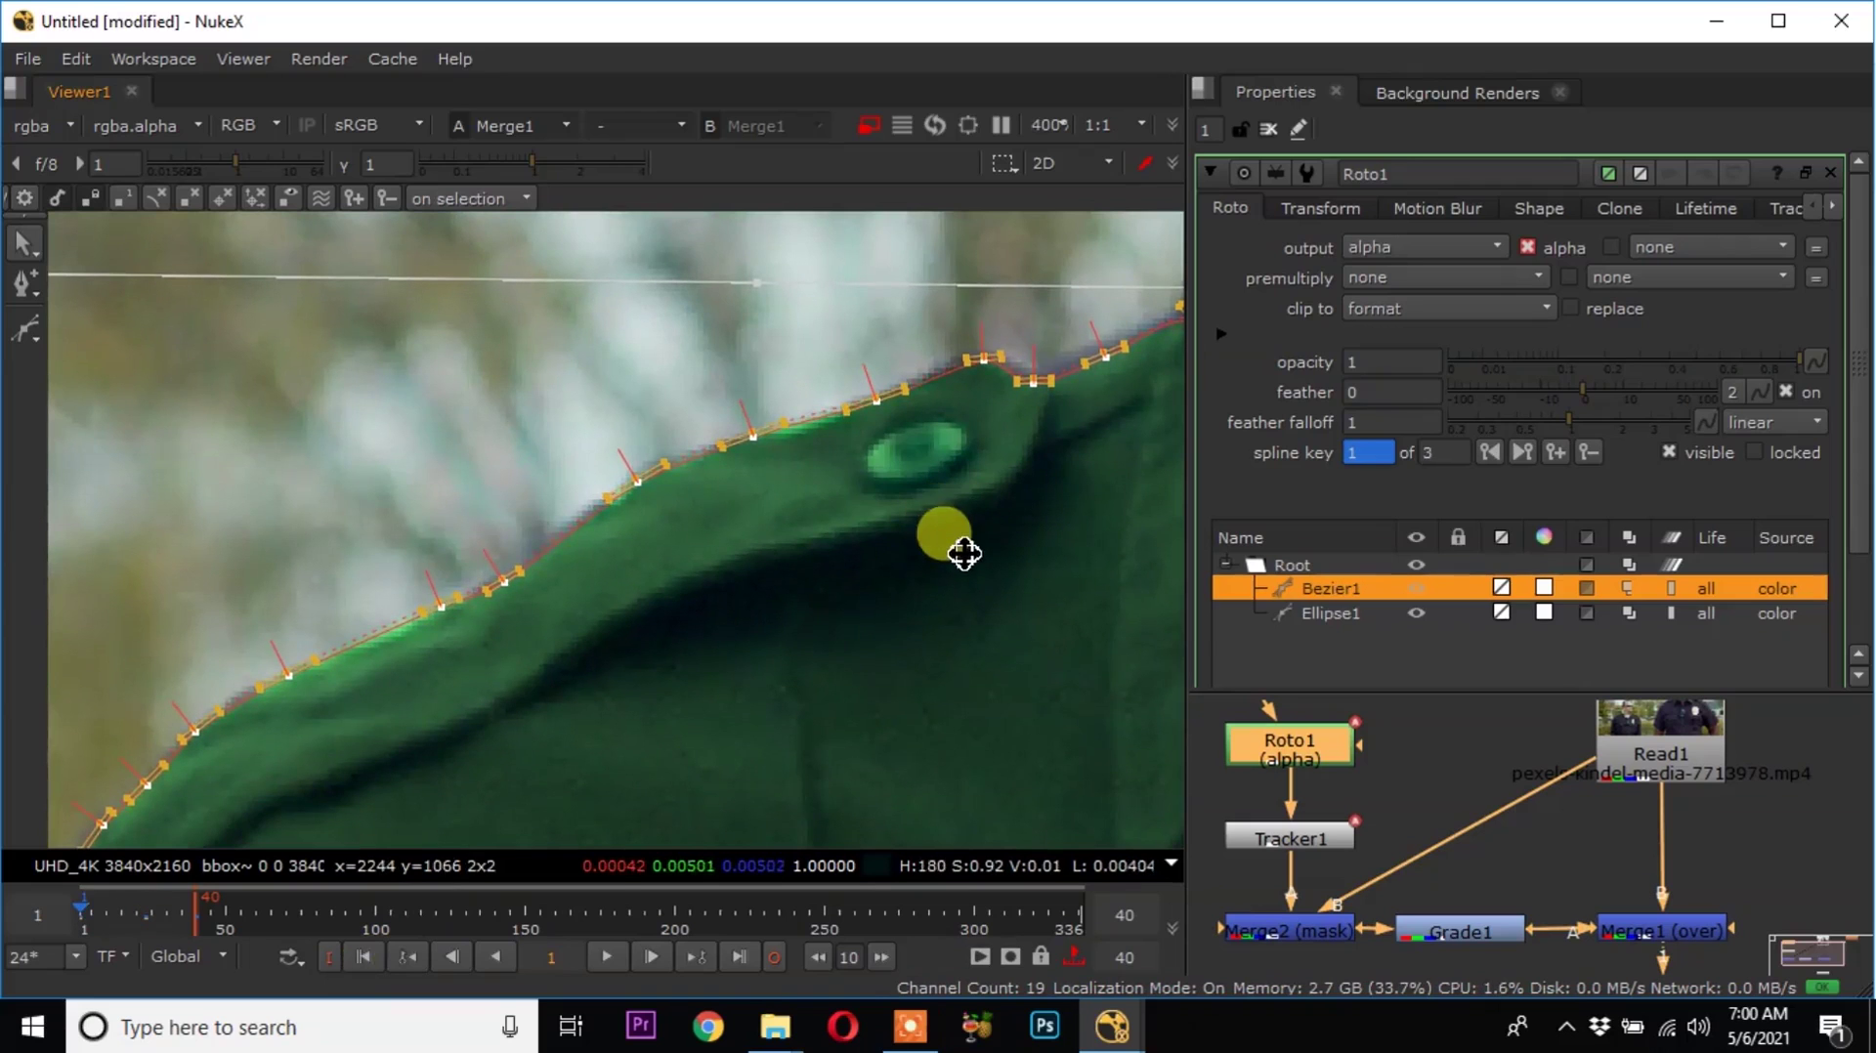
pyautogui.press('Down')
pyautogui.press('Down')
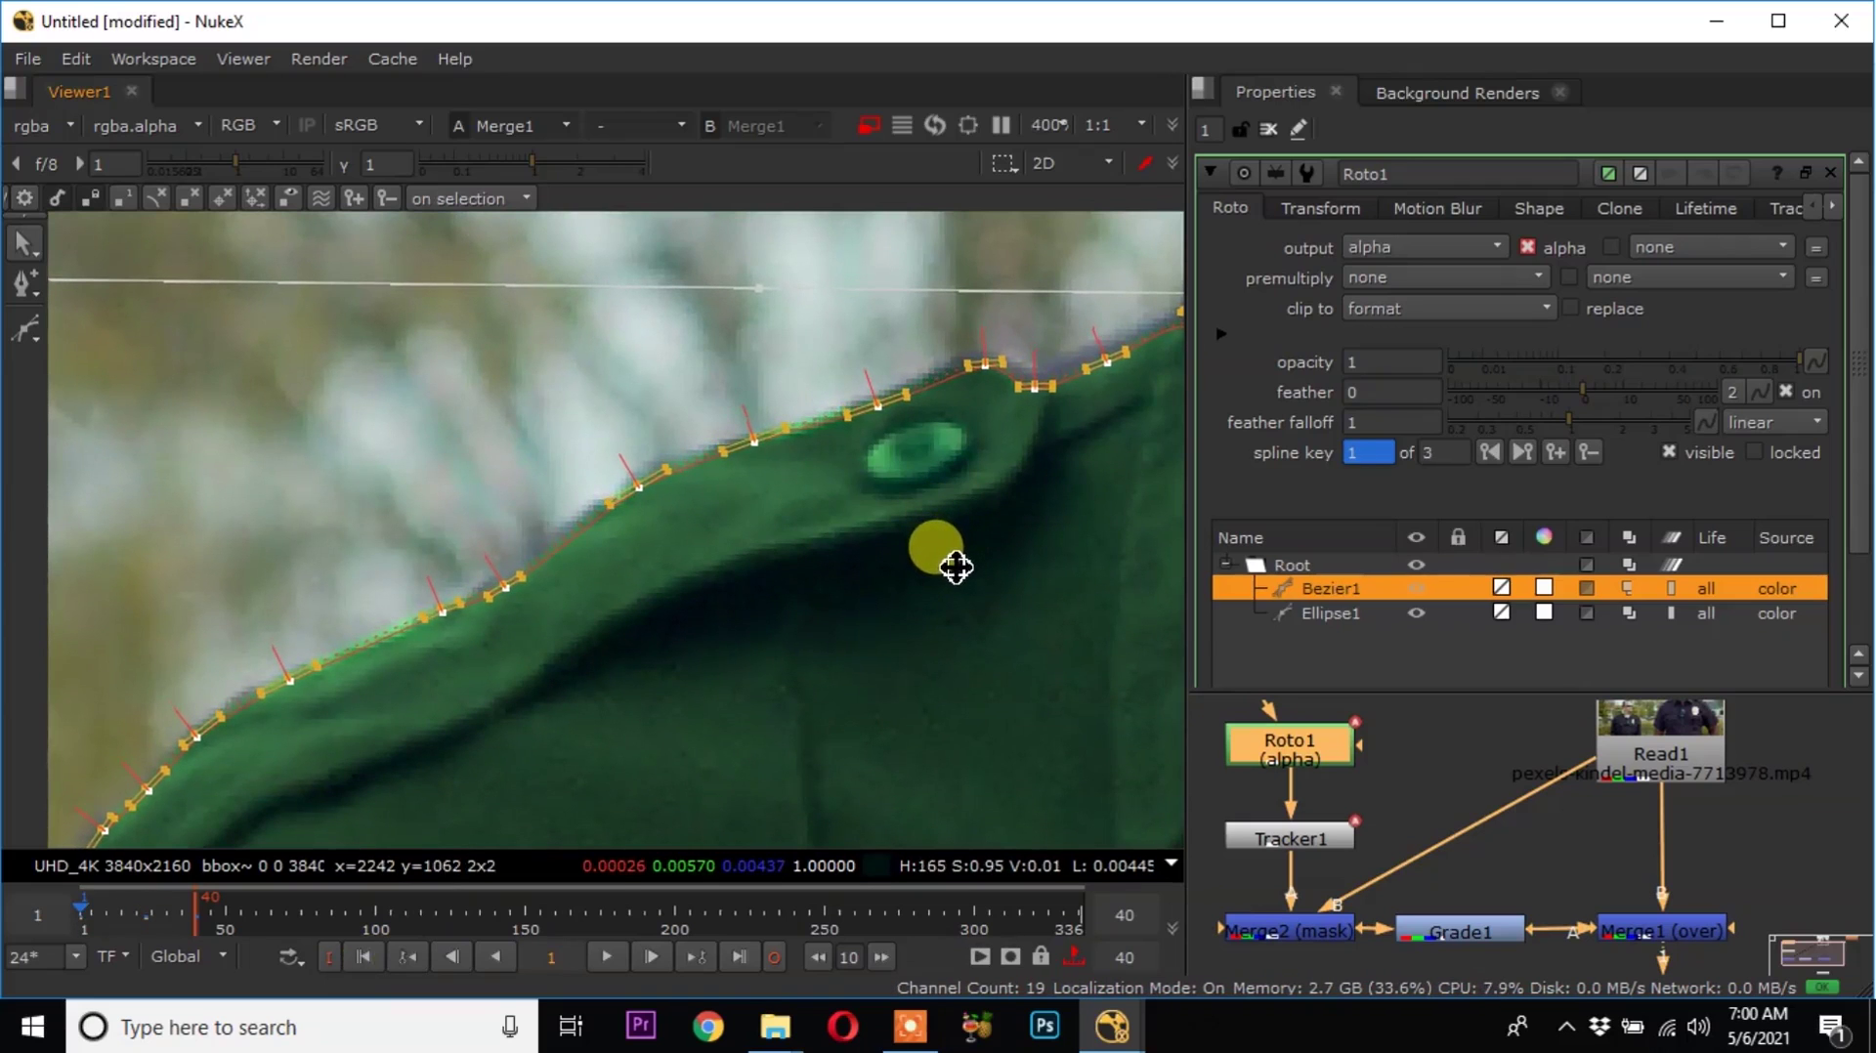
pyautogui.scroll(-7, 792, 564)
pyautogui.click(524, 579)
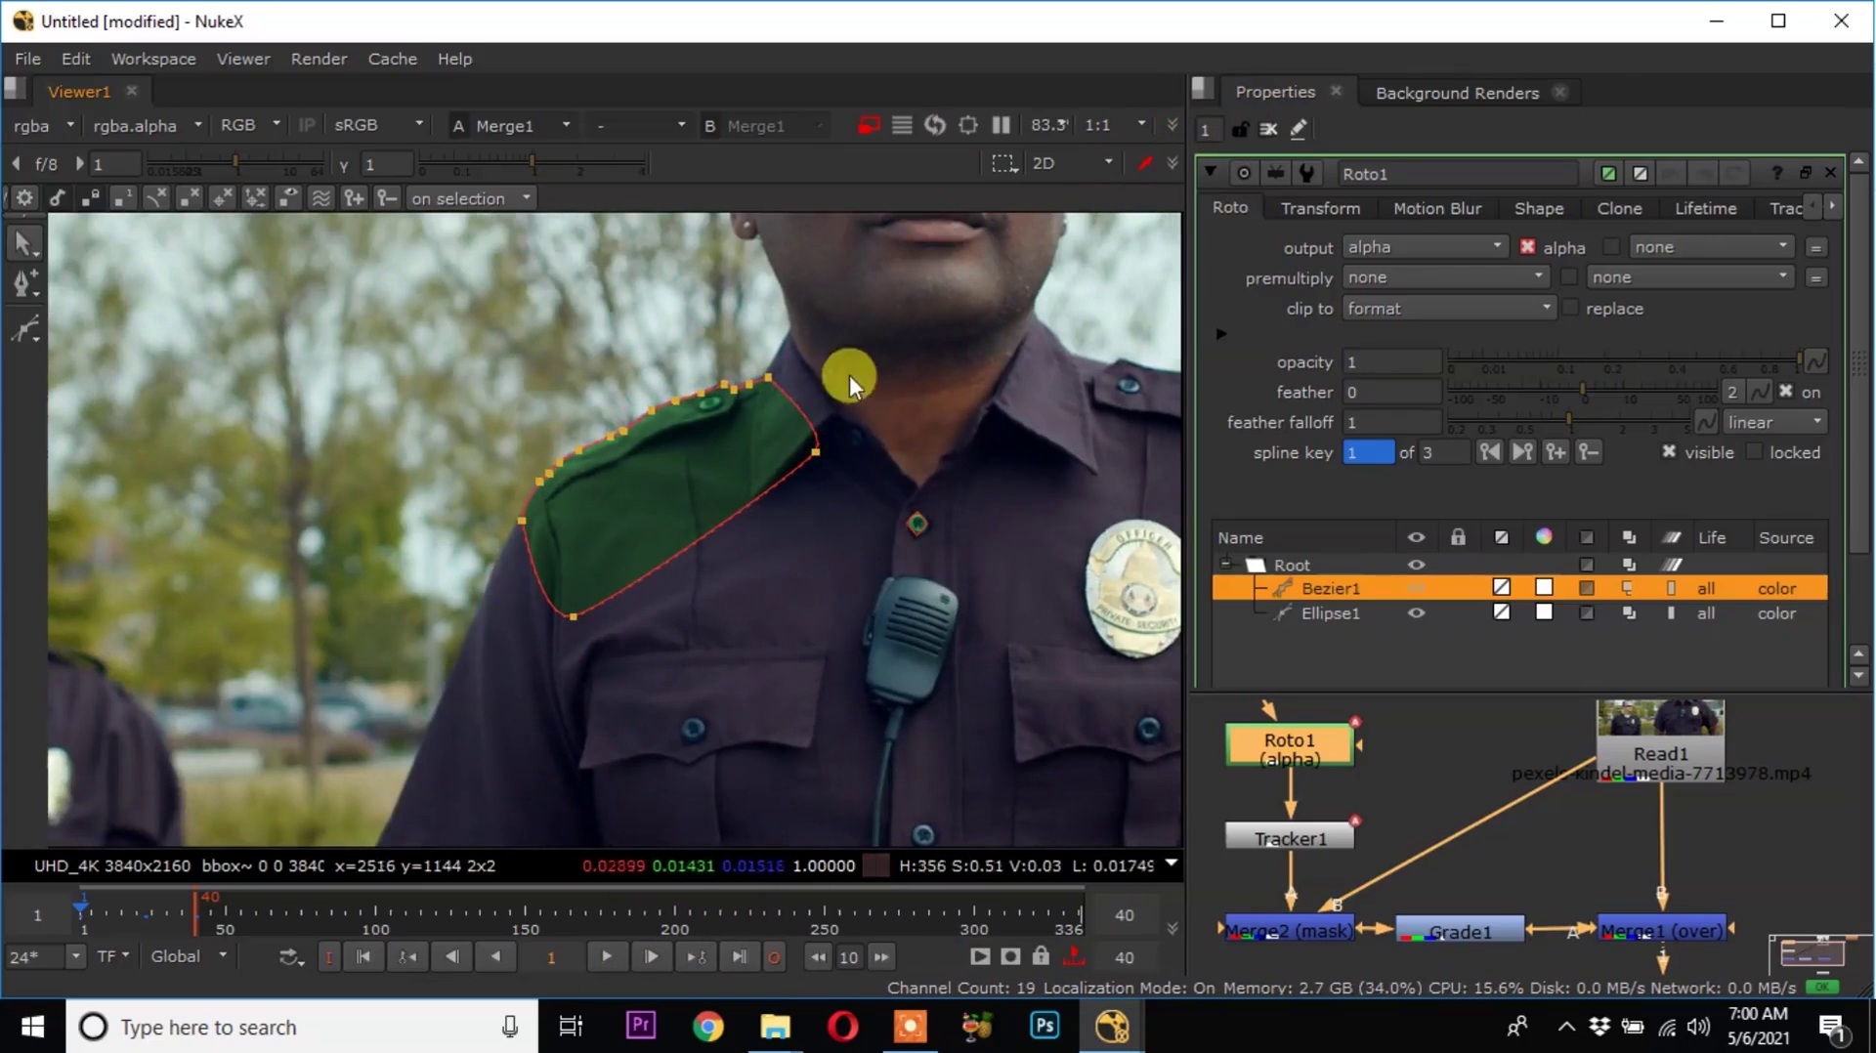
# Play forward to frame 29 and nudge the two Bezier points on the shoulder's outer upper edge inward.
pyautogui.click(606, 955)
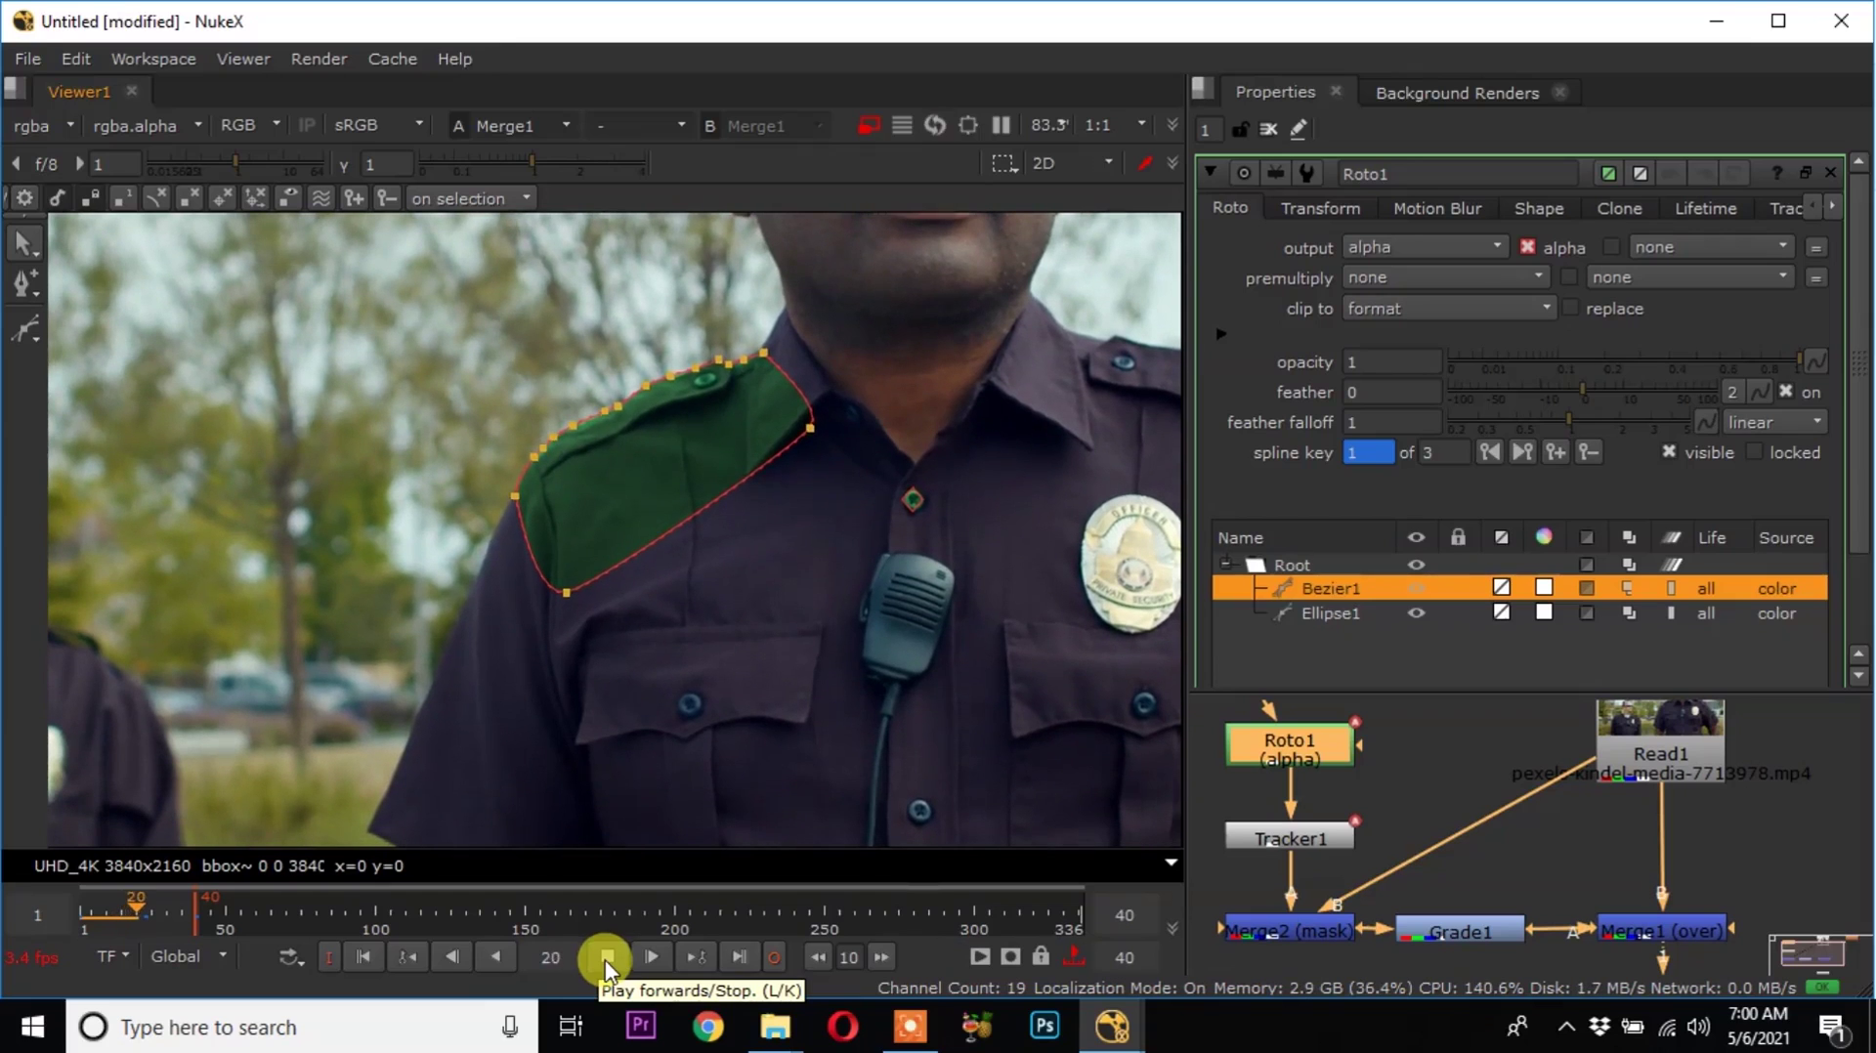
pyautogui.click(606, 960)
pyautogui.scroll(5, 602, 441)
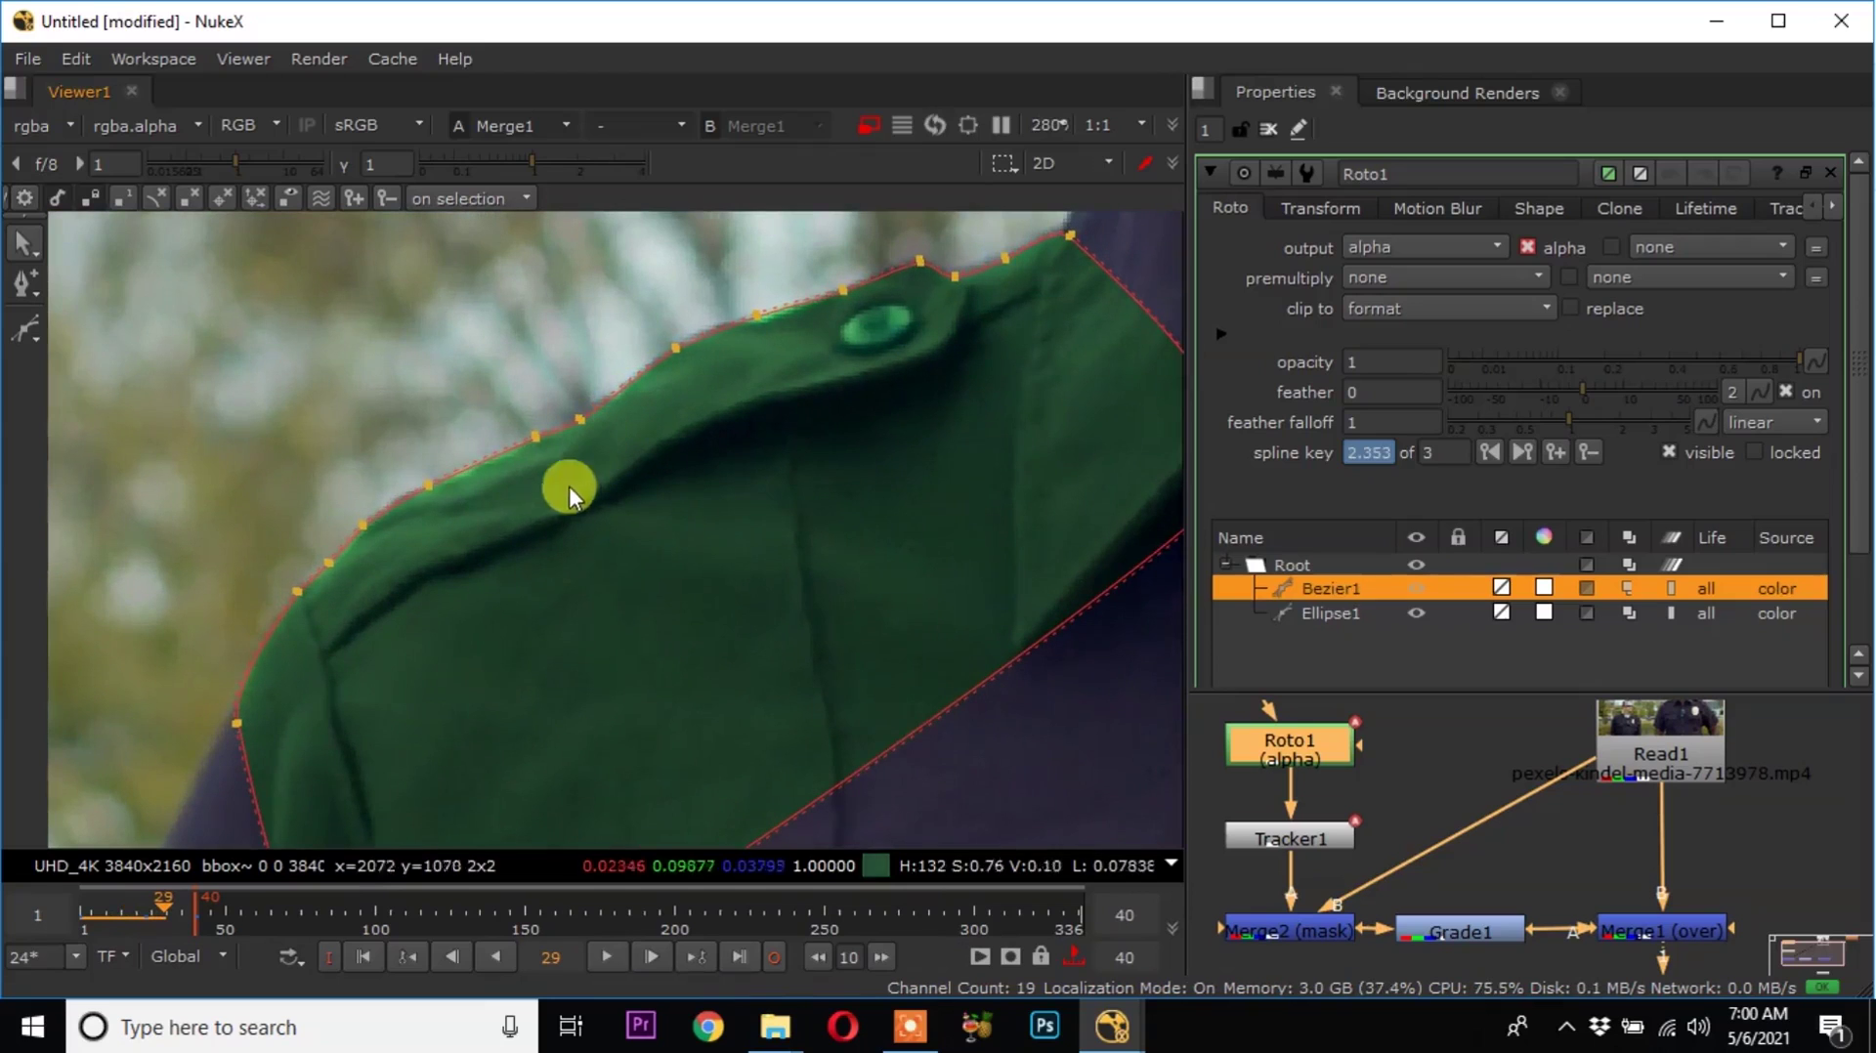
pyautogui.moveTo(369, 287); pyautogui.dragTo(548, 560)
pyautogui.scroll(4, 508, 493)
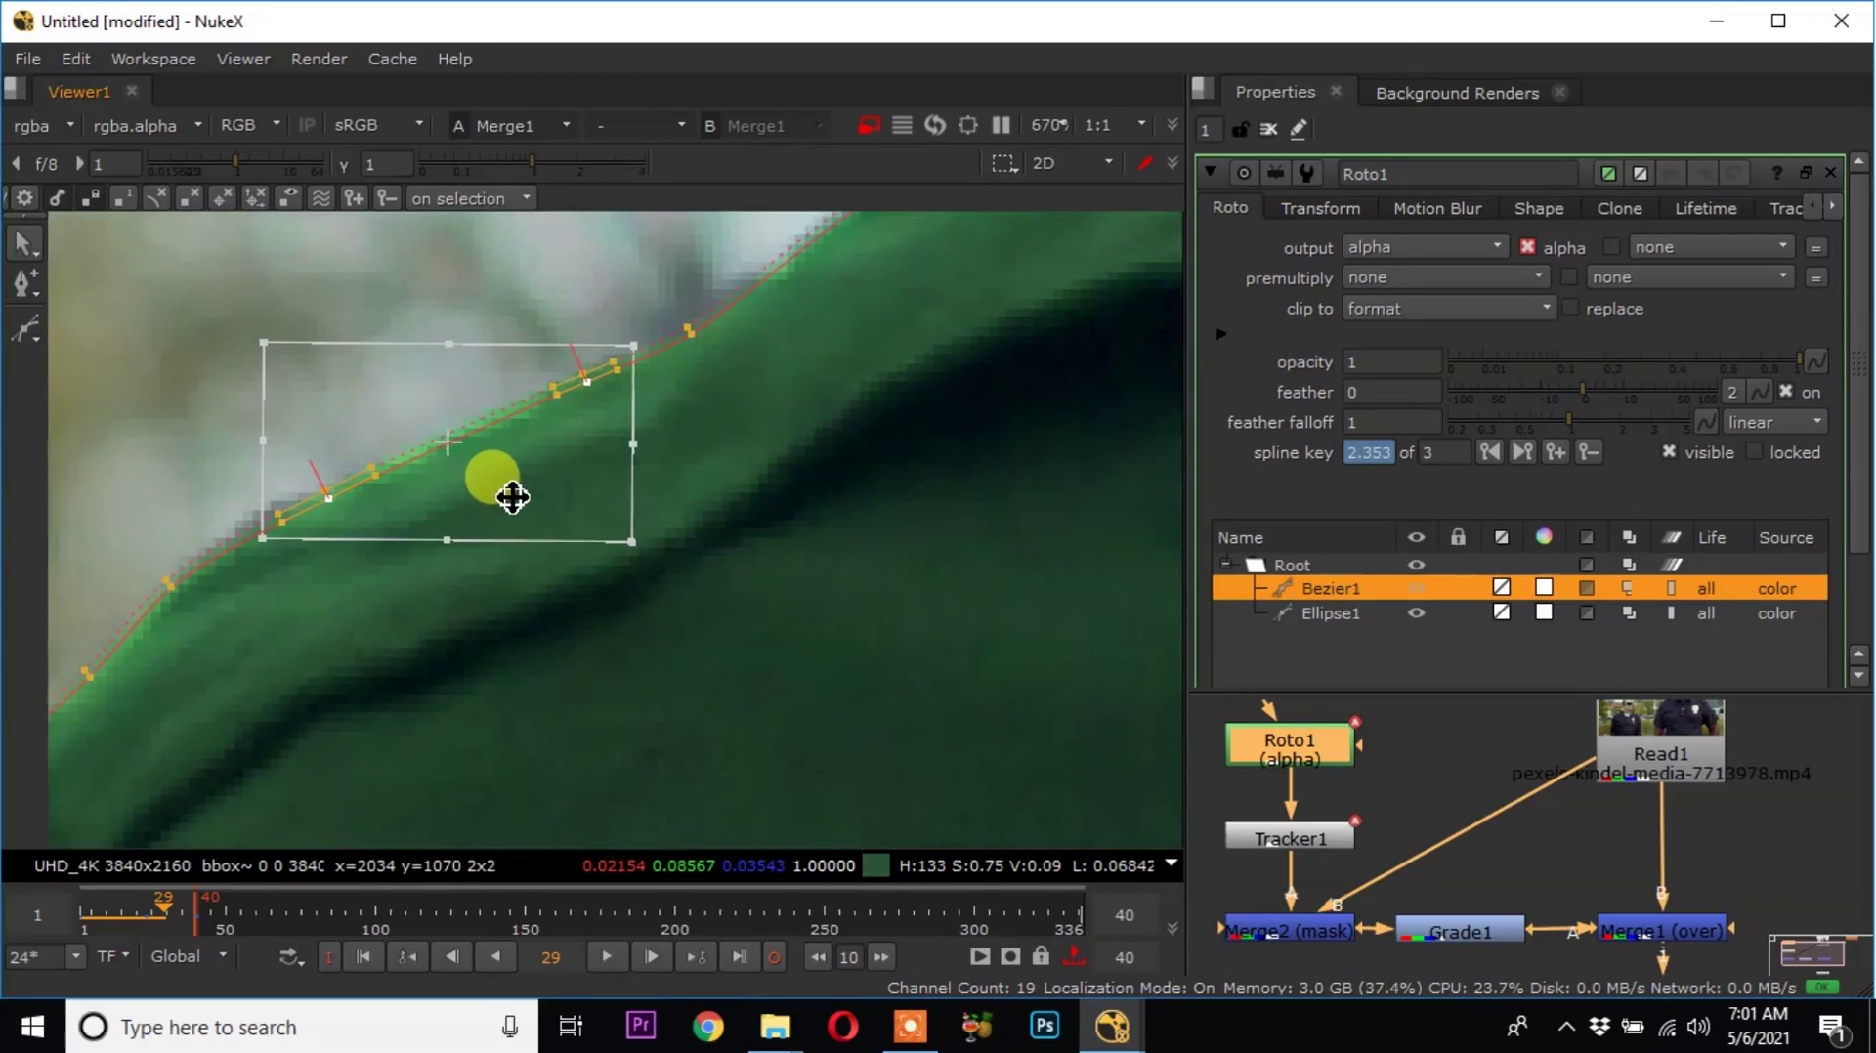
pyautogui.moveTo(512, 497); pyautogui.dragTo(509, 498)
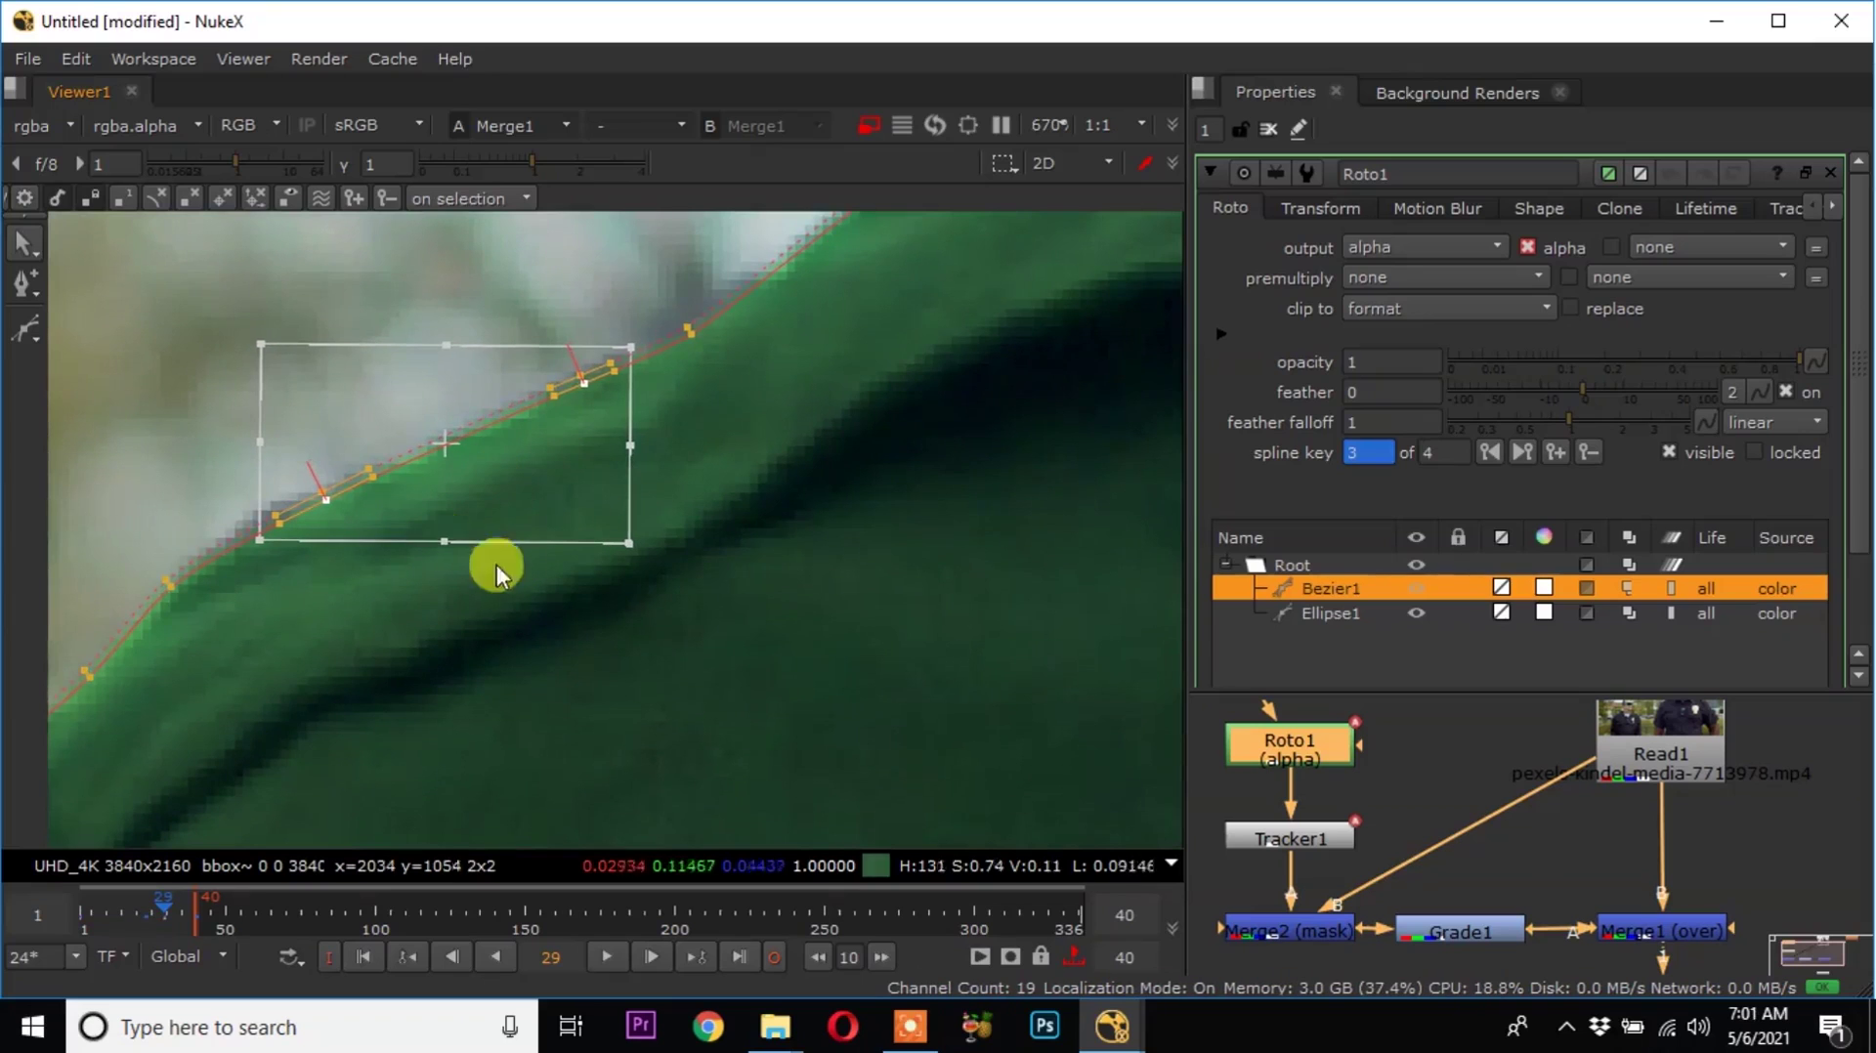
pyautogui.scroll(-8, 440, 450)
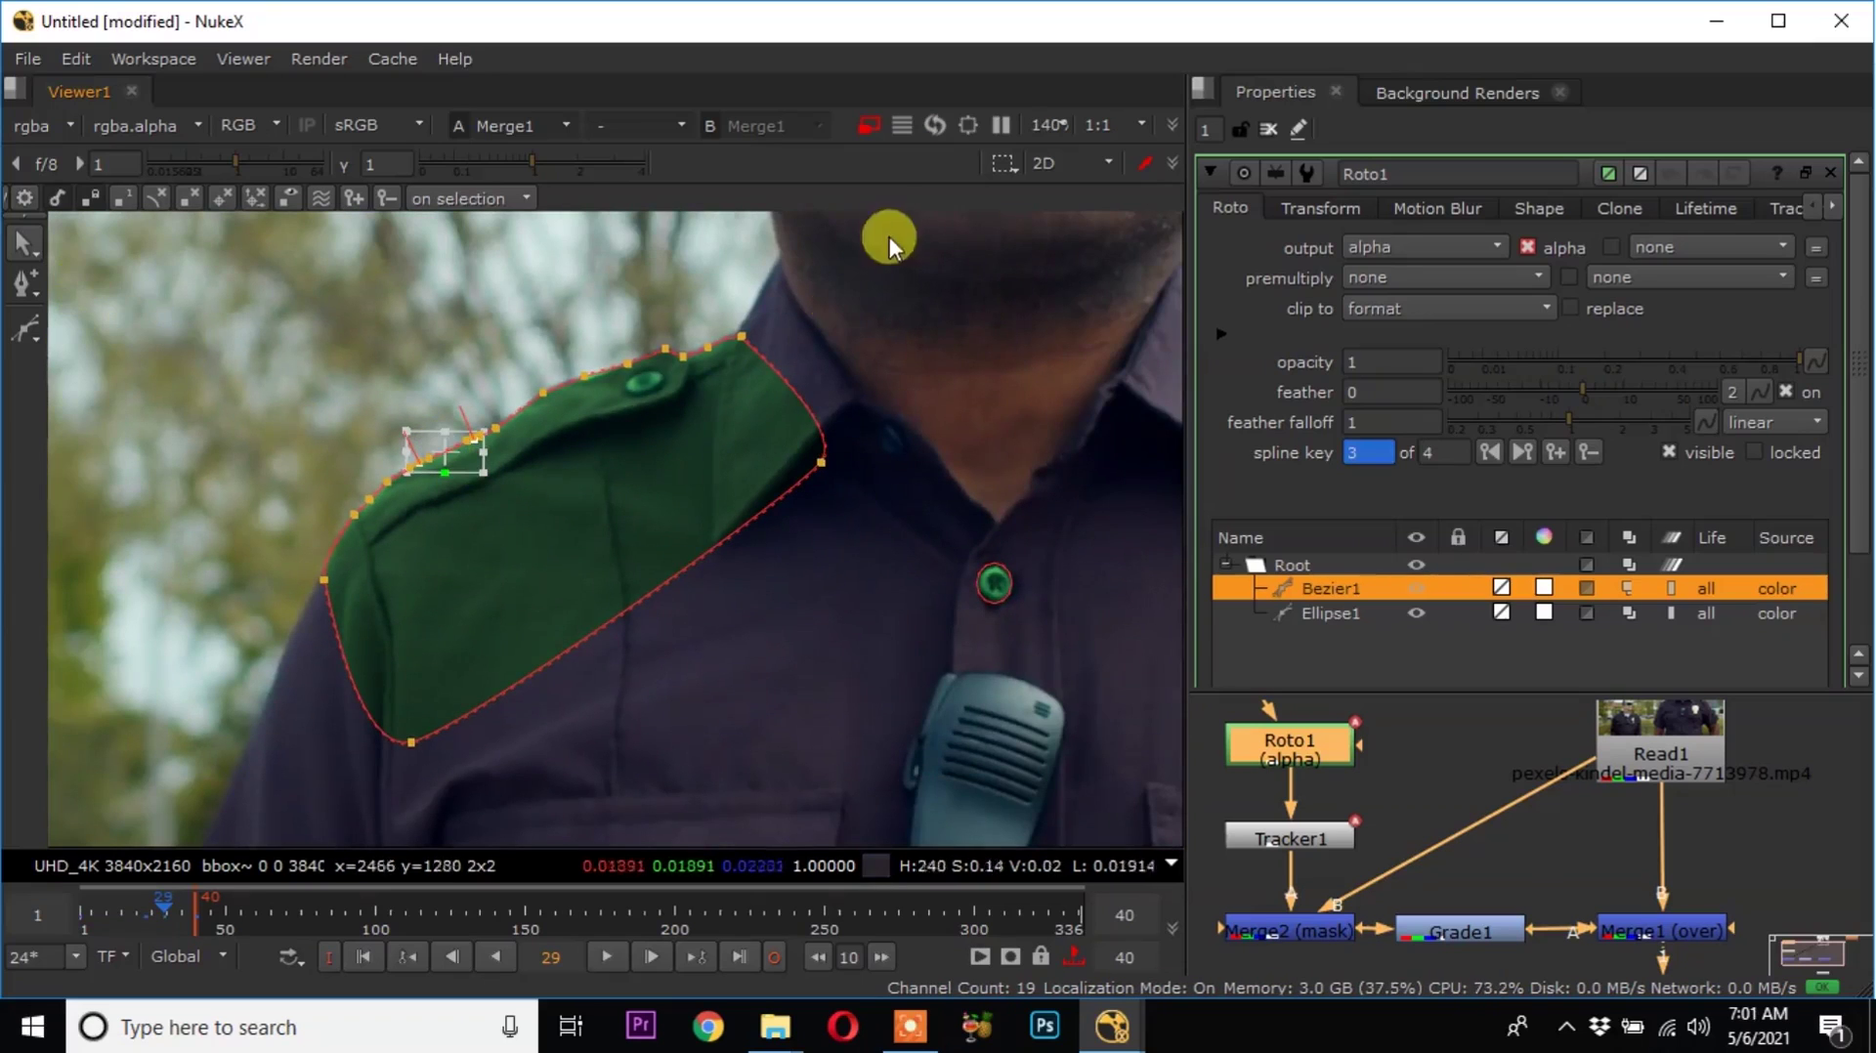
# Play back the shot to check how the shoulder shape follows the shirt across the frames.
pyautogui.click(612, 960)
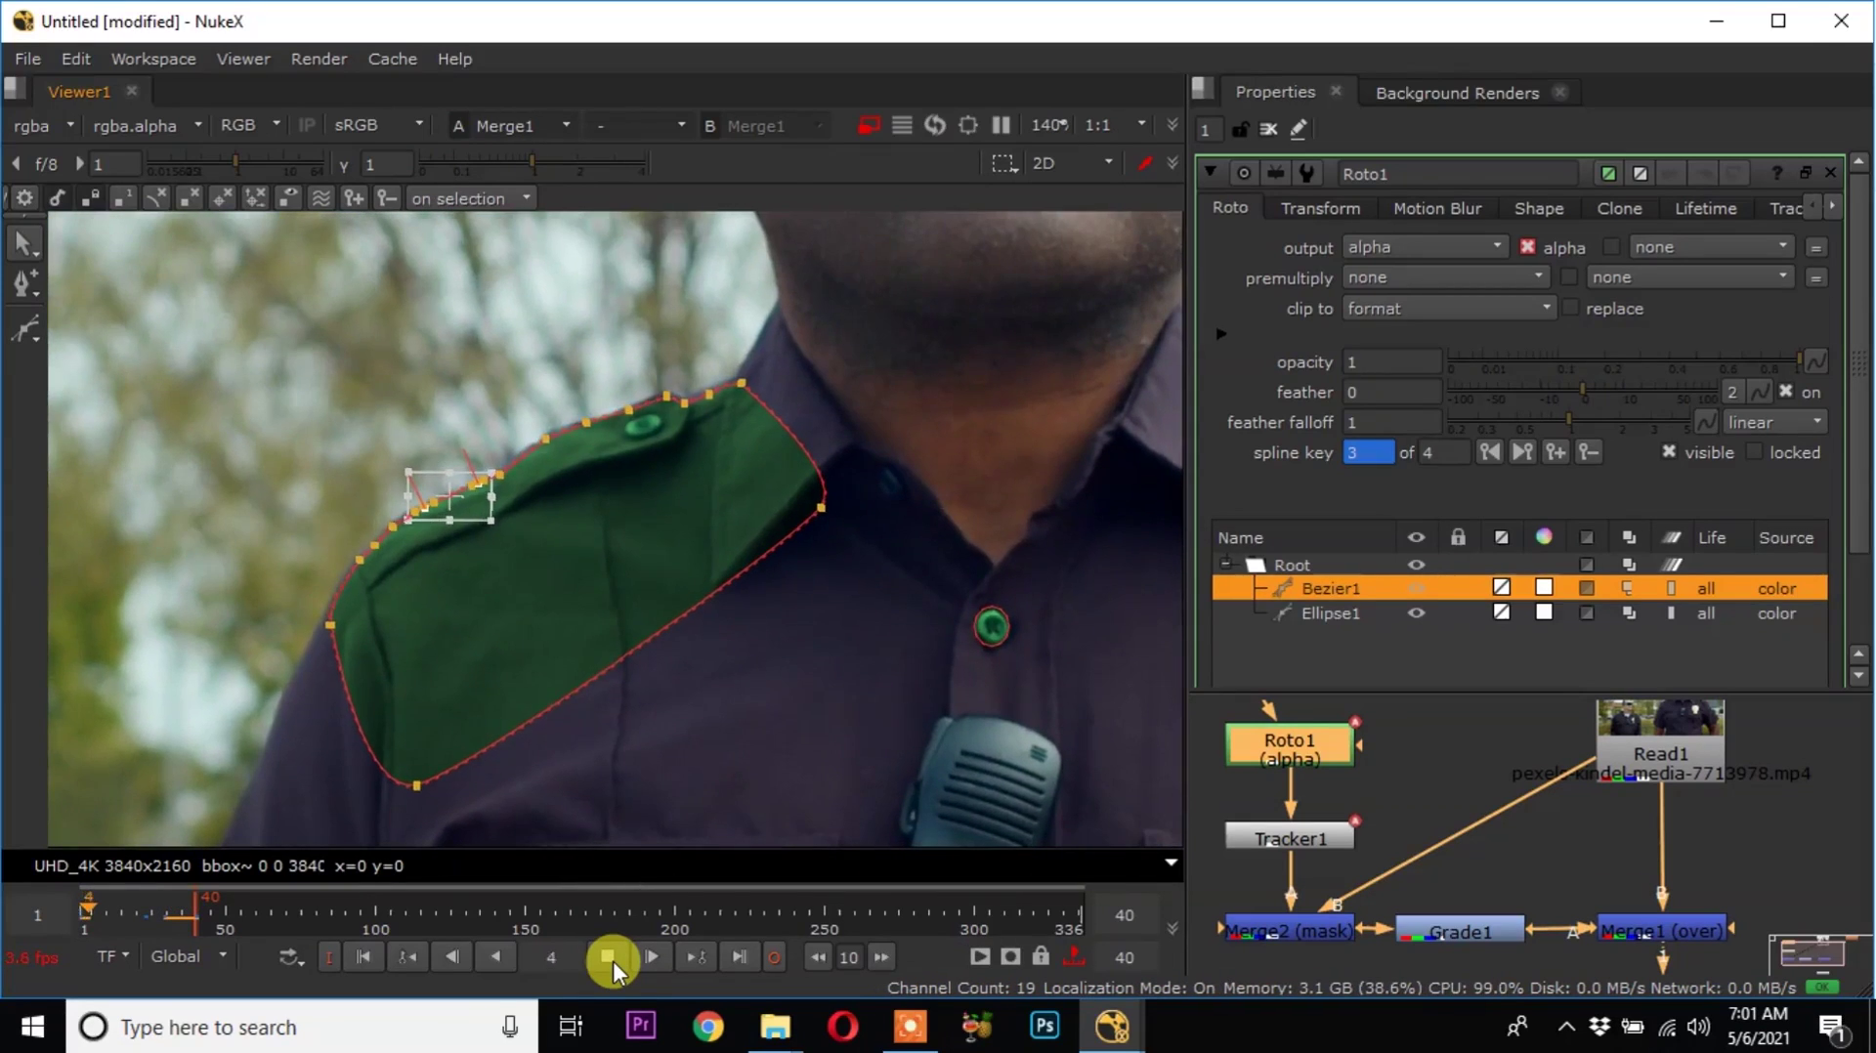
pyautogui.click(613, 960)
pyautogui.click(608, 957)
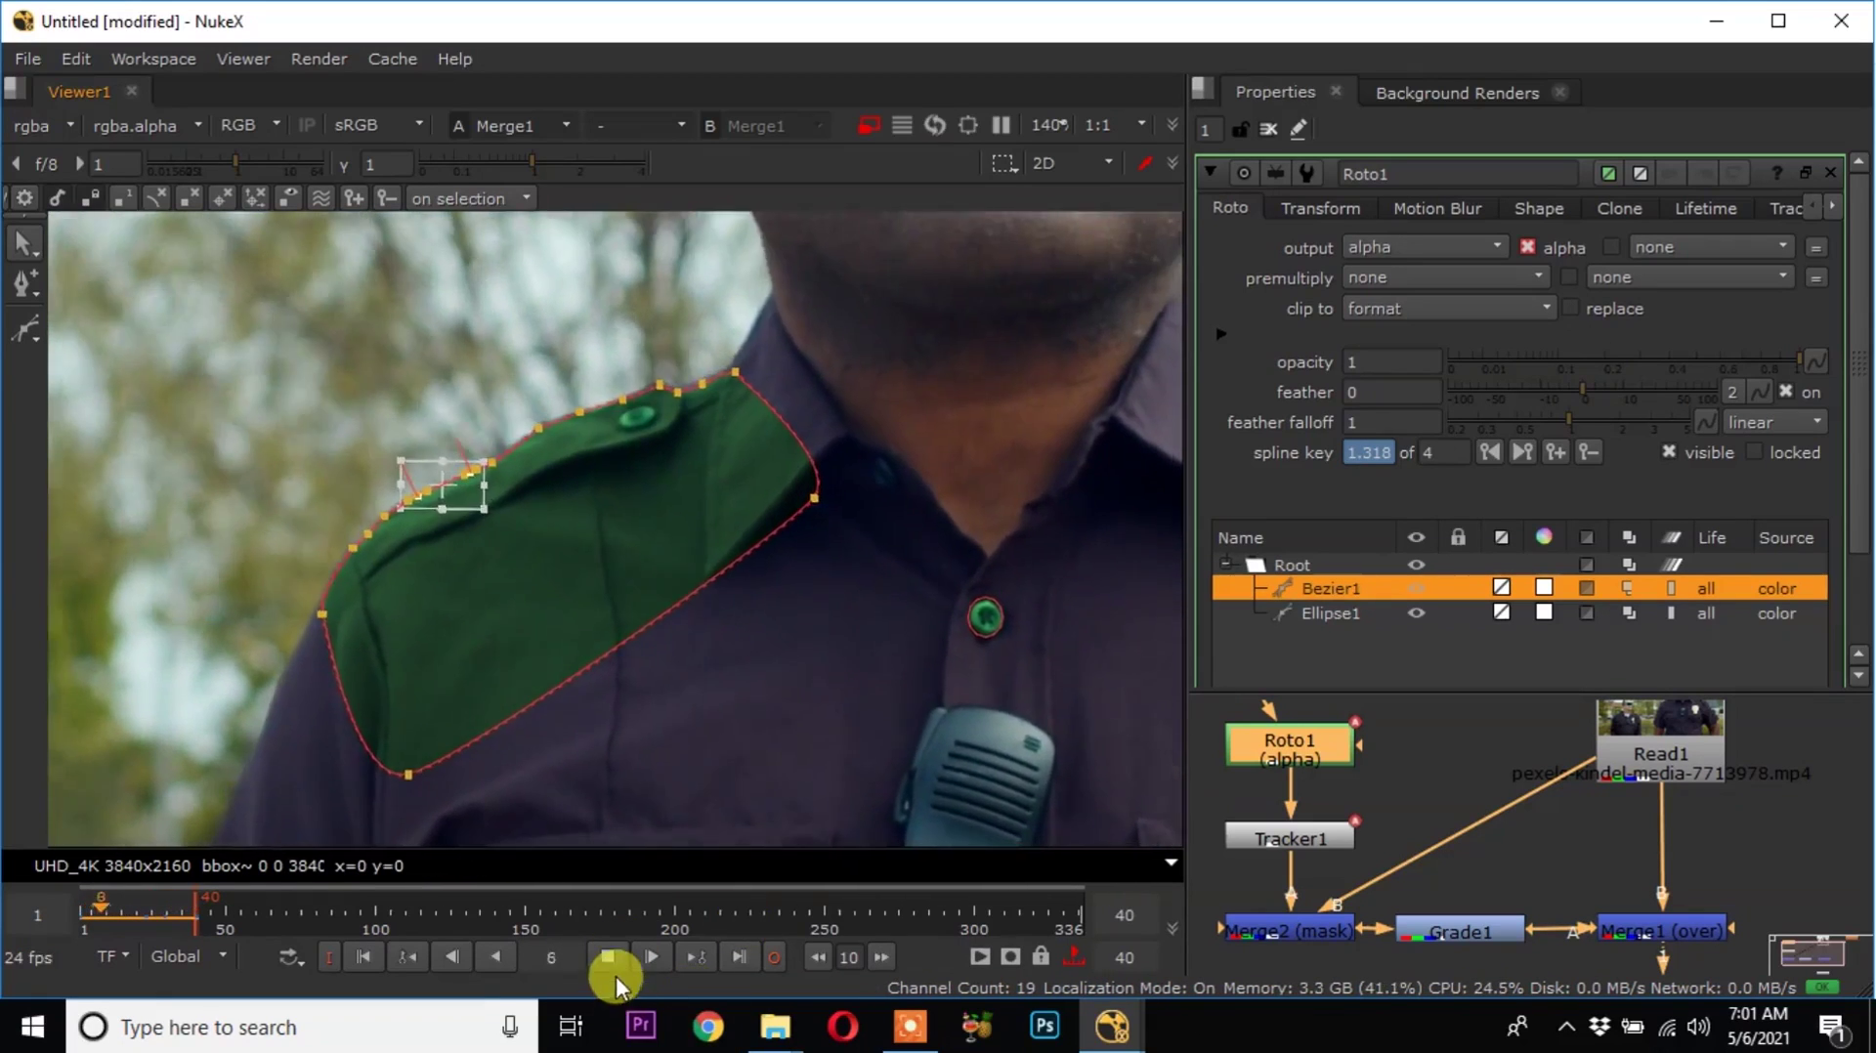
pyautogui.click(613, 957)
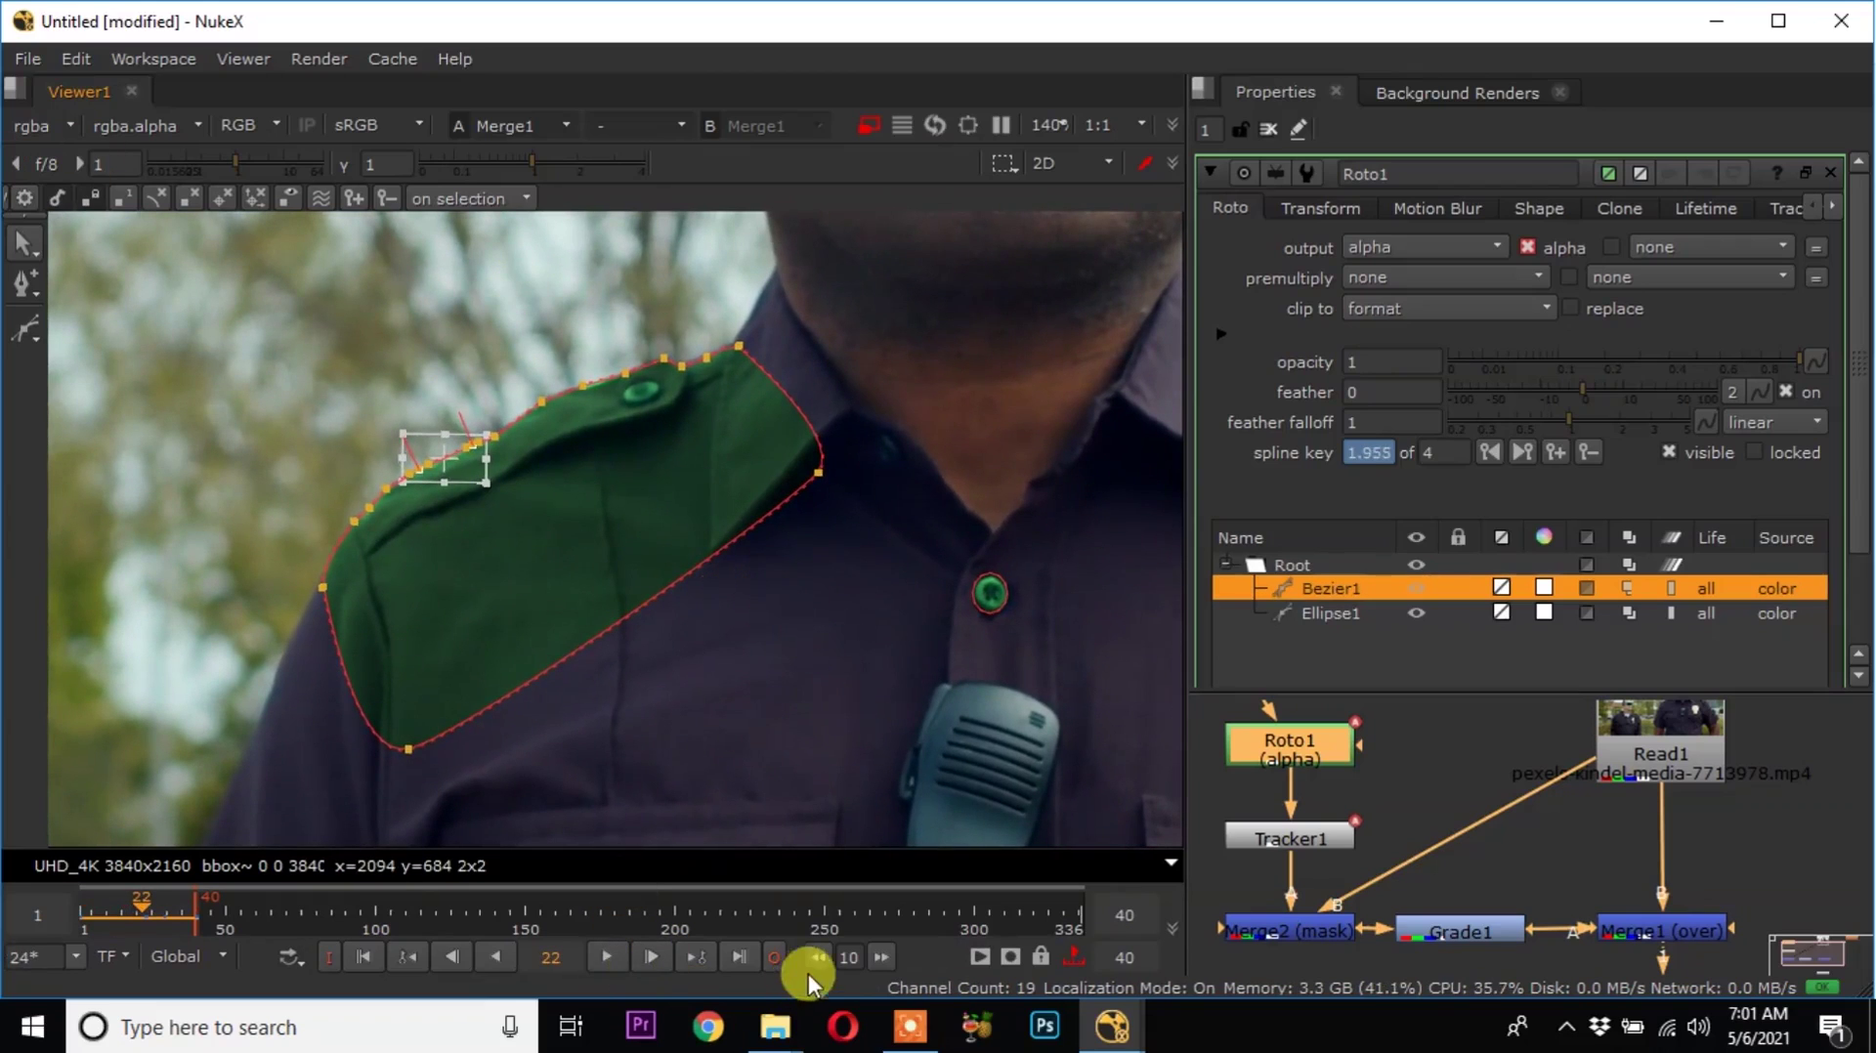
# At frame 40, start a new Bezier at the sleeve's inner hem corner and place points along the hem to its outer corner.
pyautogui.click(755, 959)
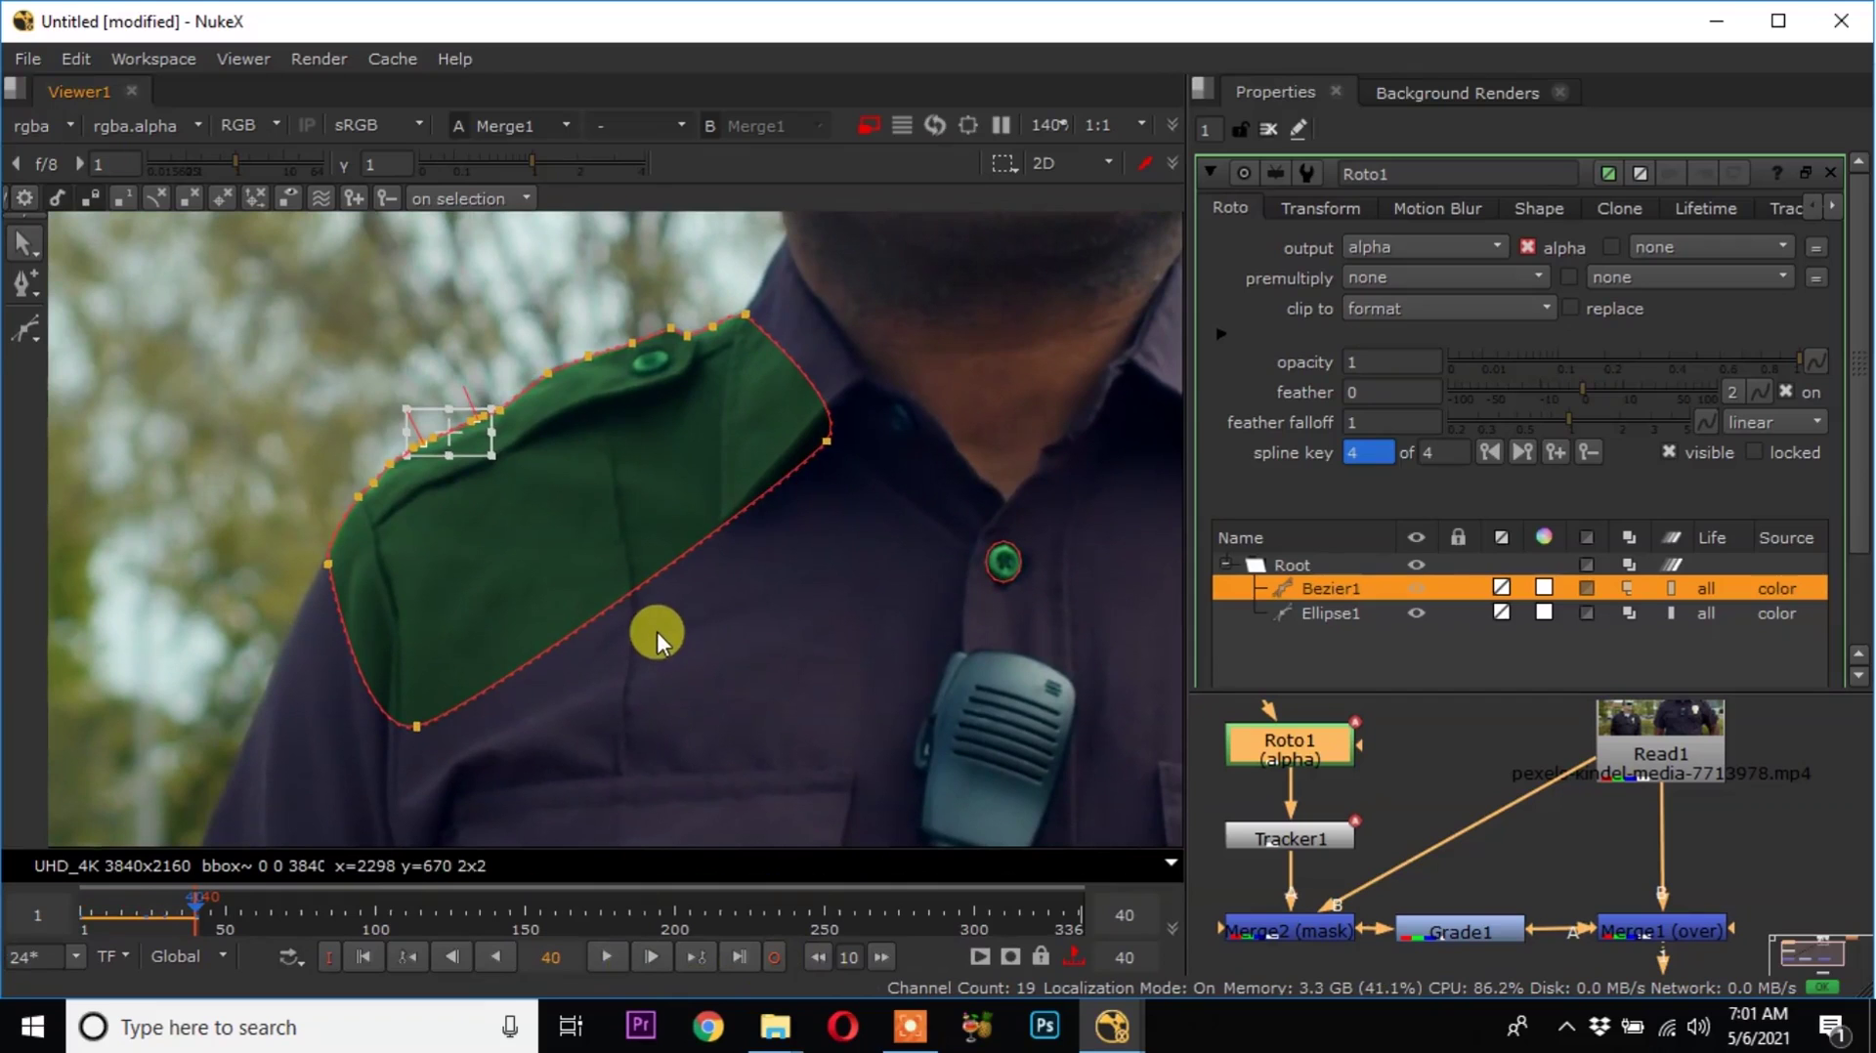
pyautogui.click(37, 327)
pyautogui.click(94, 326)
pyautogui.moveTo(292, 513); pyautogui.dragTo(459, 373, button='middle')
pyautogui.moveTo(399, 439); pyautogui.dragTo(402, 490, button='middle')
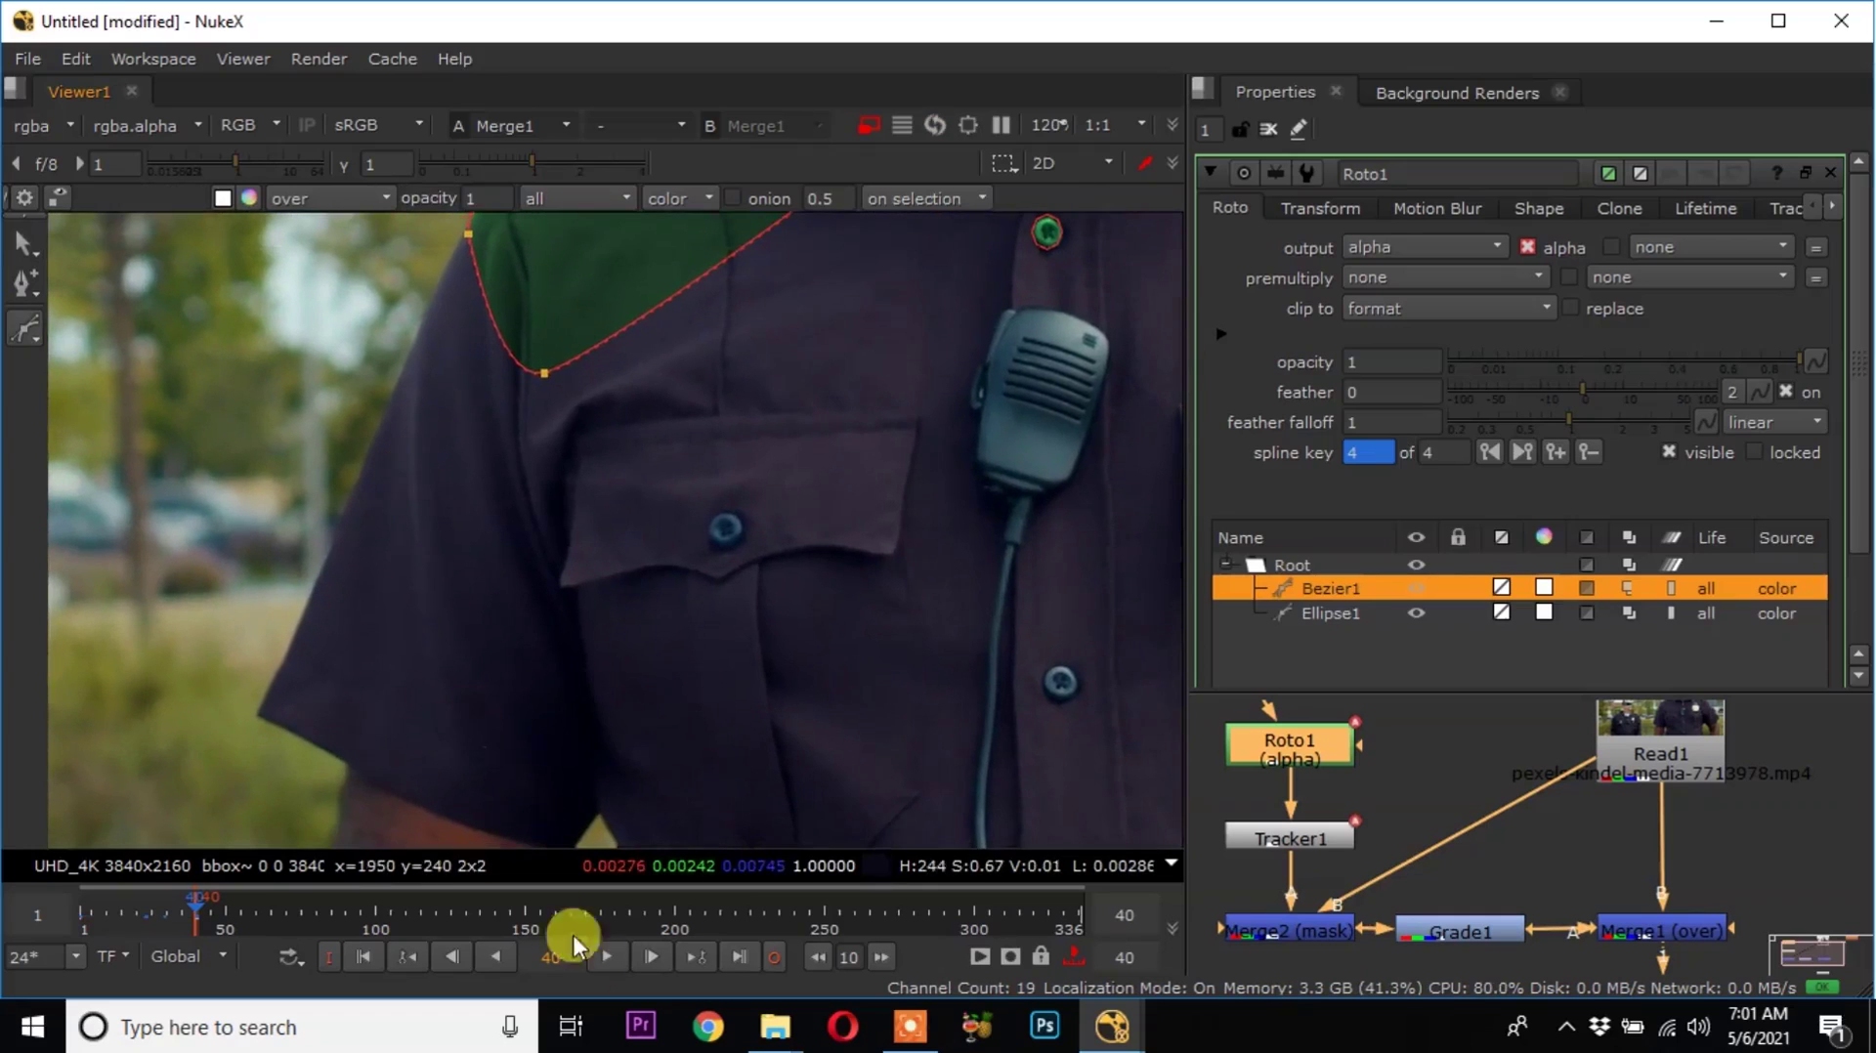
pyautogui.scroll(5, 272, 716)
pyautogui.scroll(2, 293, 750)
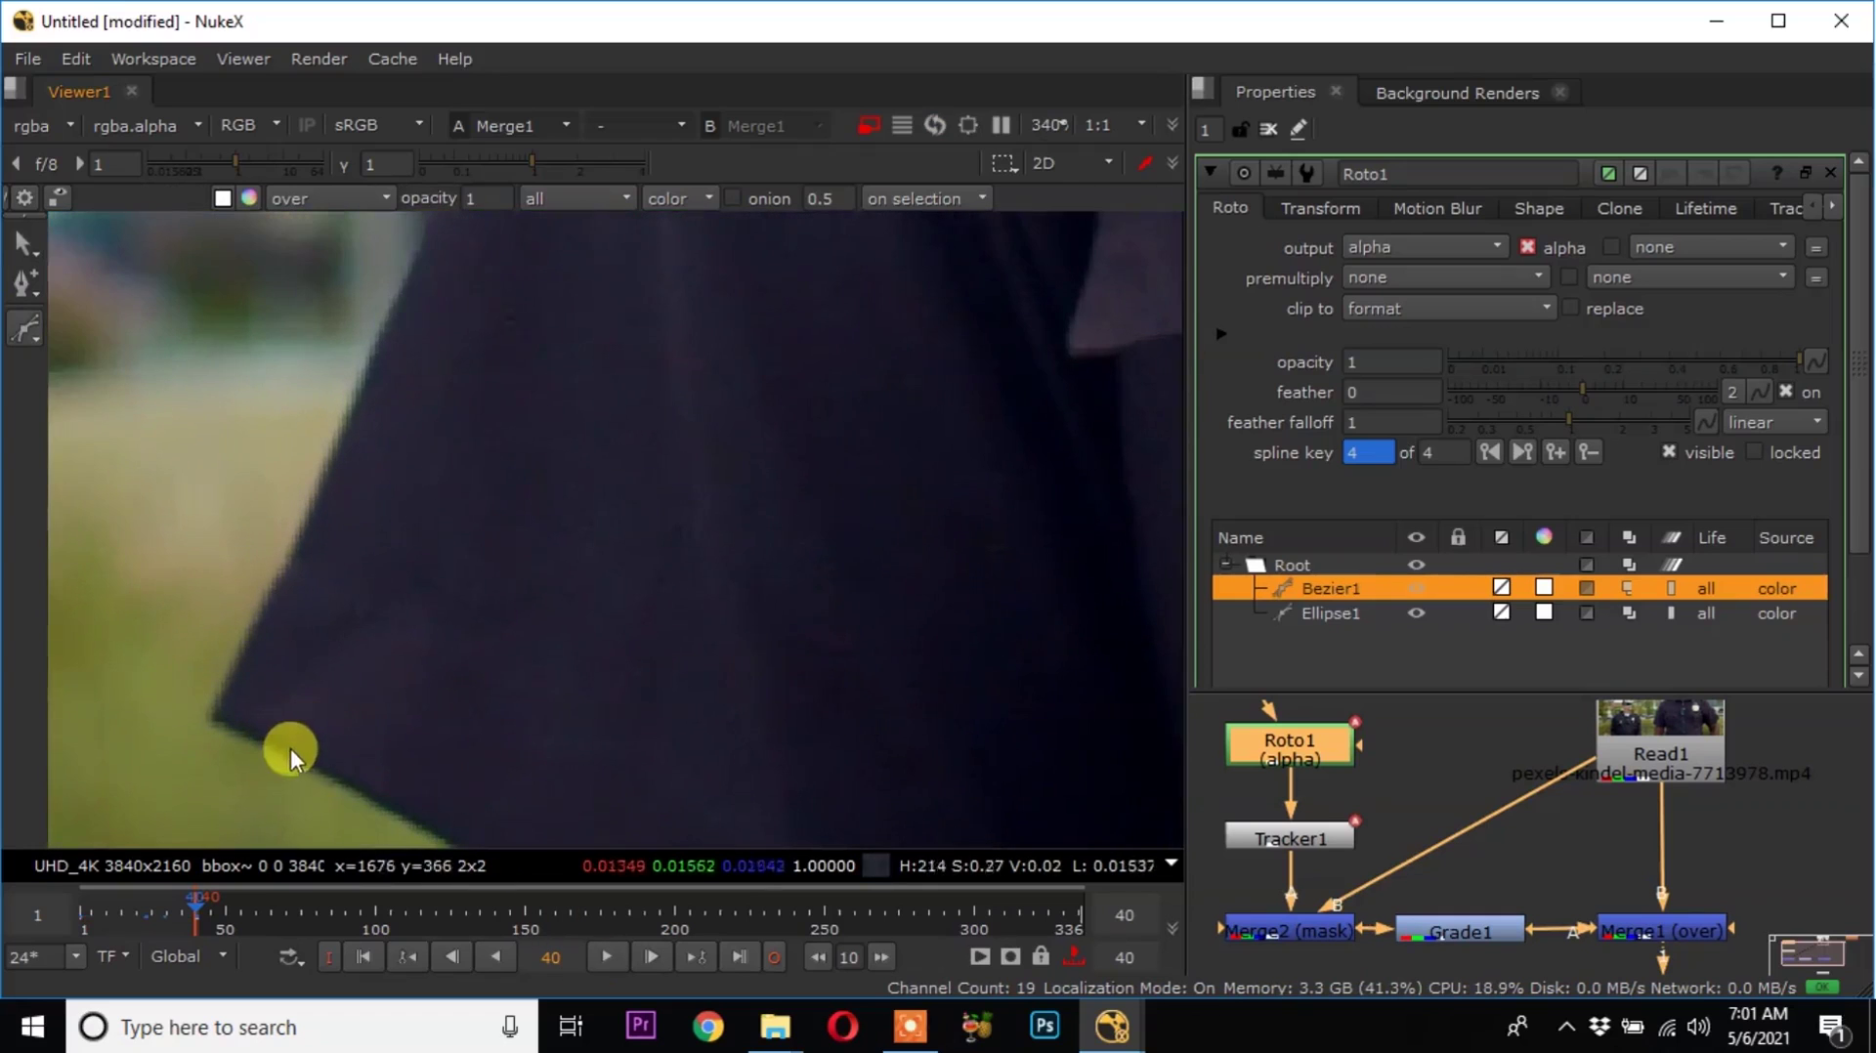
pyautogui.scroll(-4, 362, 641)
pyautogui.moveTo(731, 785); pyautogui.dragTo(585, 580, button='middle')
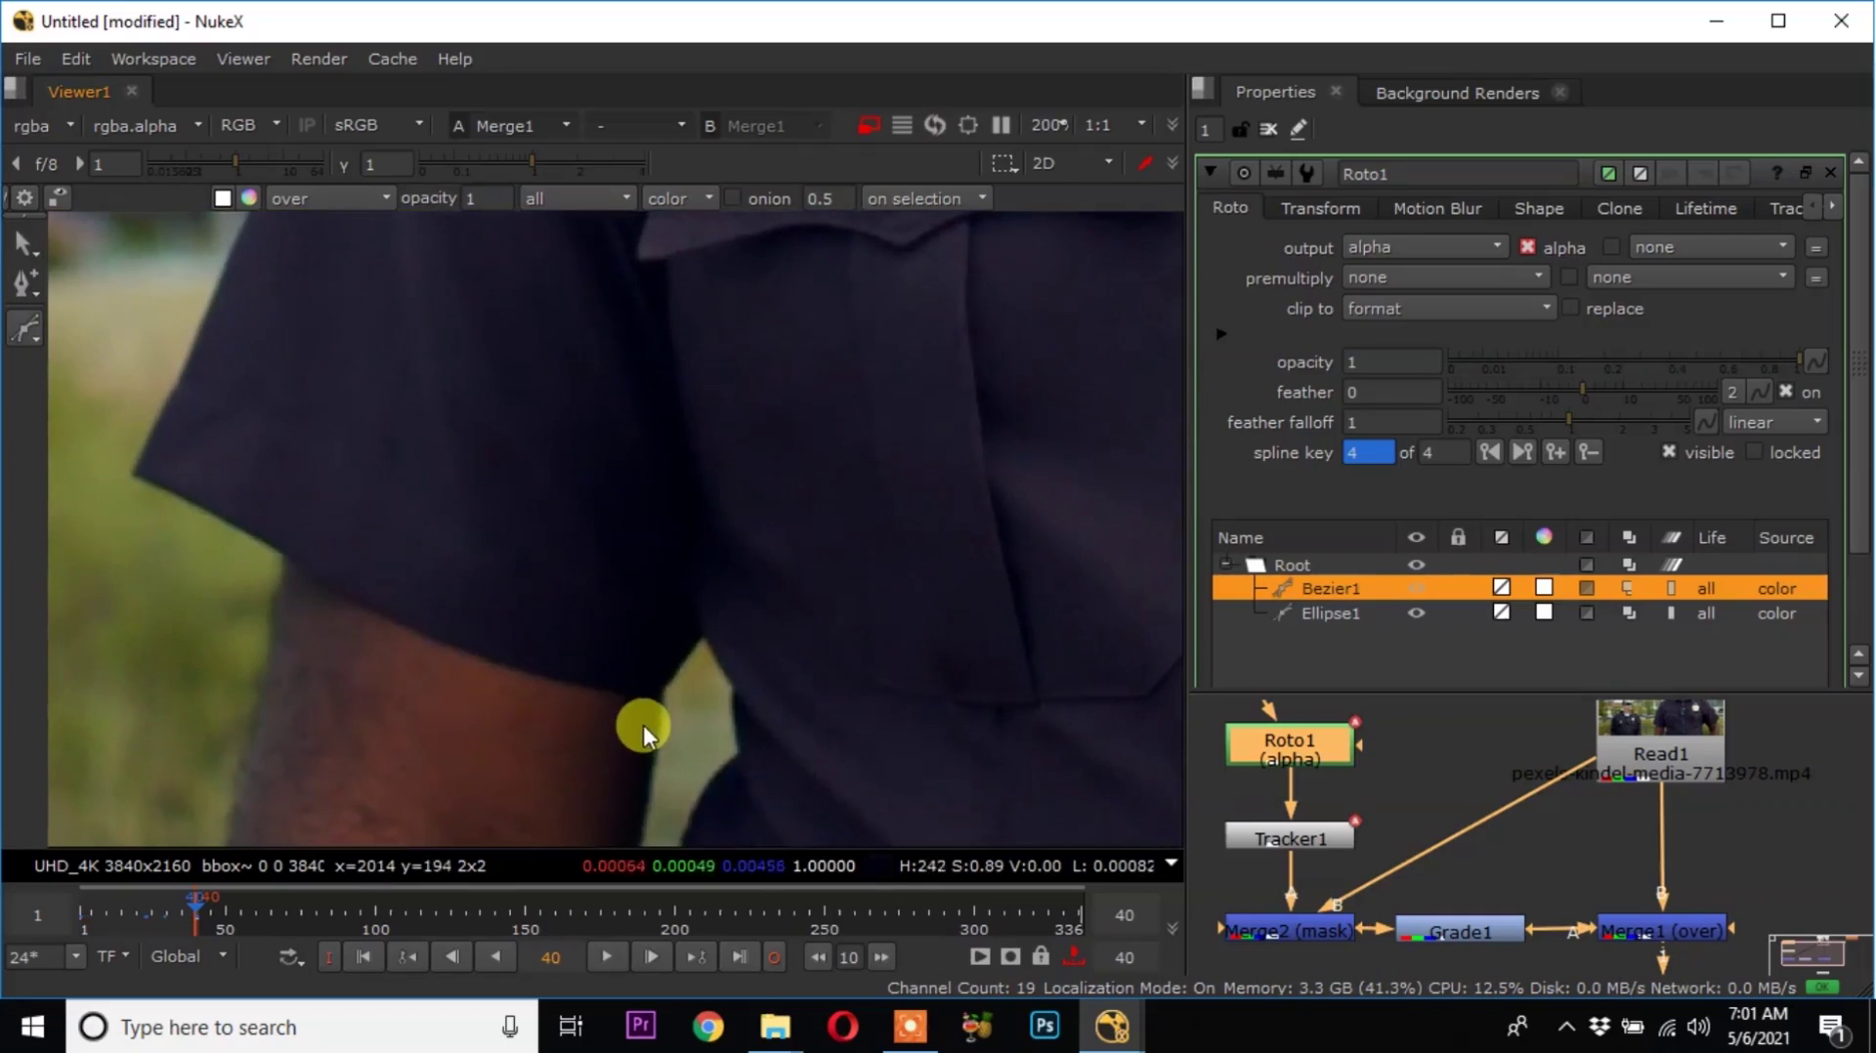
pyautogui.click(656, 701)
pyautogui.scroll(3, 337, 618)
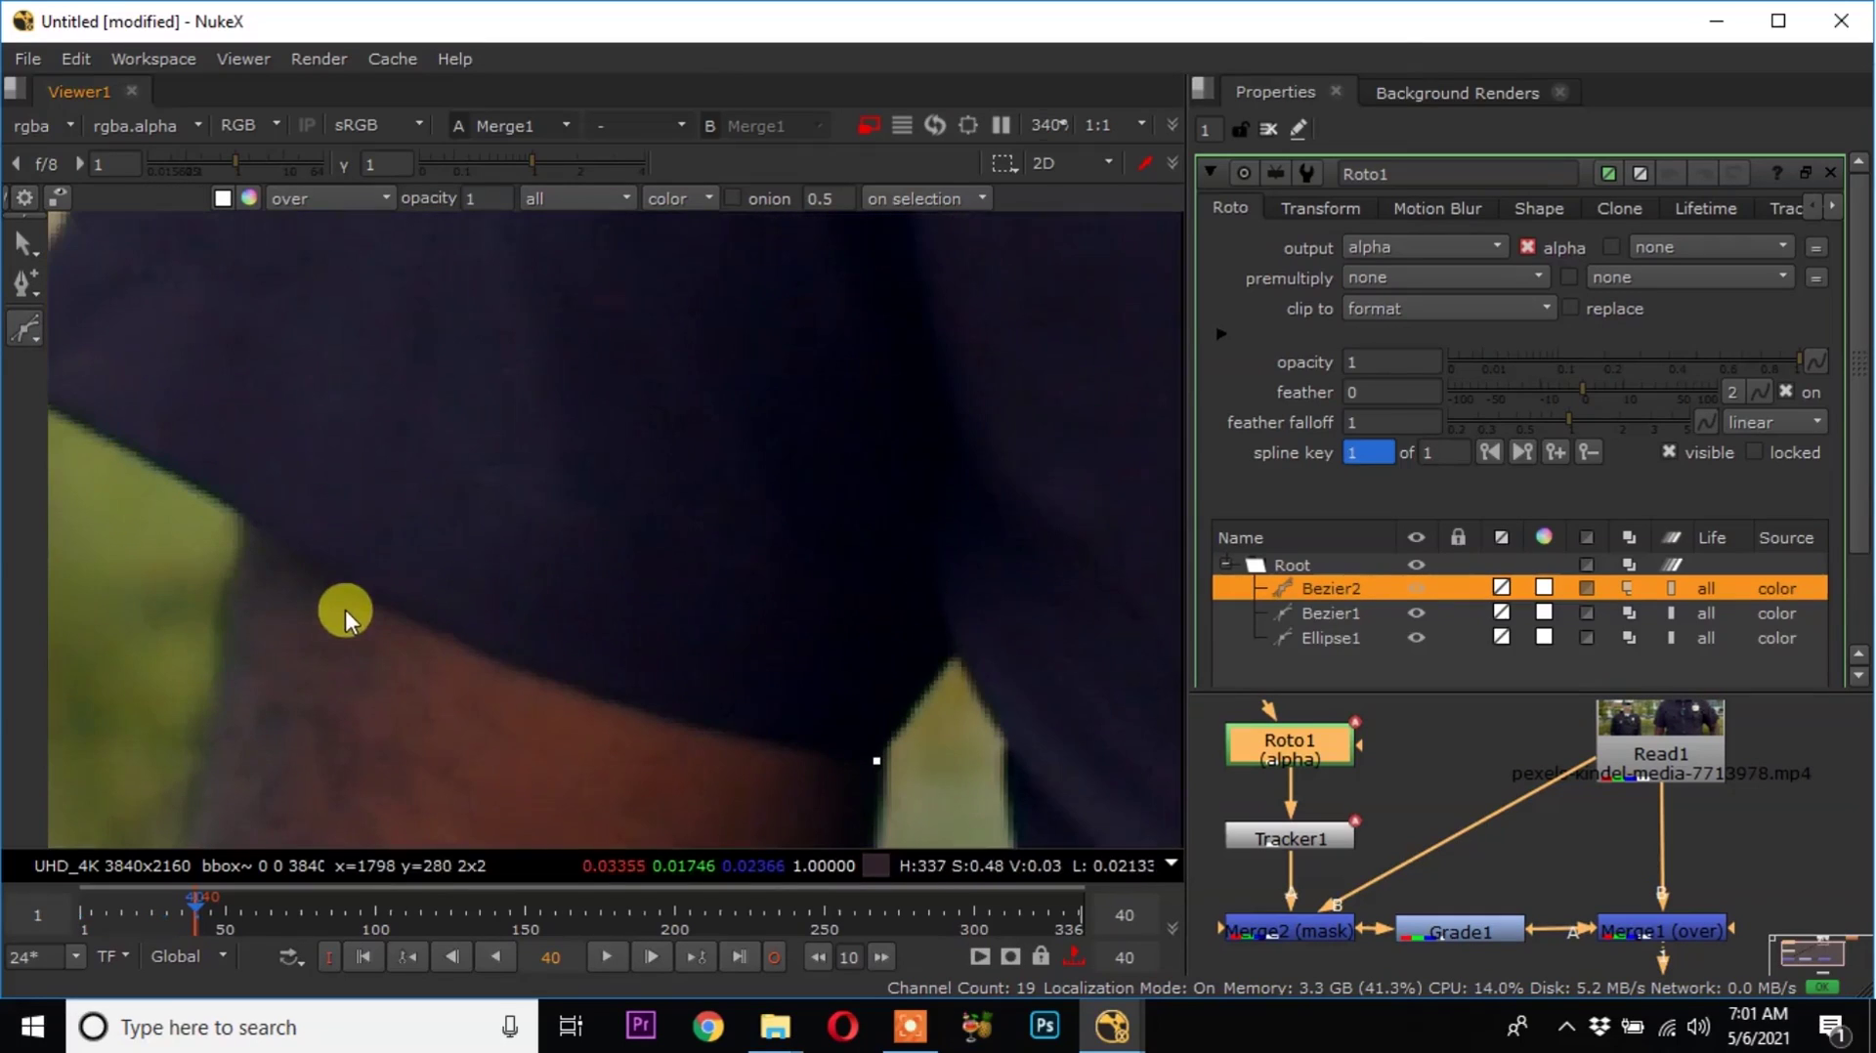
pyautogui.click(311, 553)
pyautogui.moveTo(172, 453); pyautogui.dragTo(447, 667, button='middle')
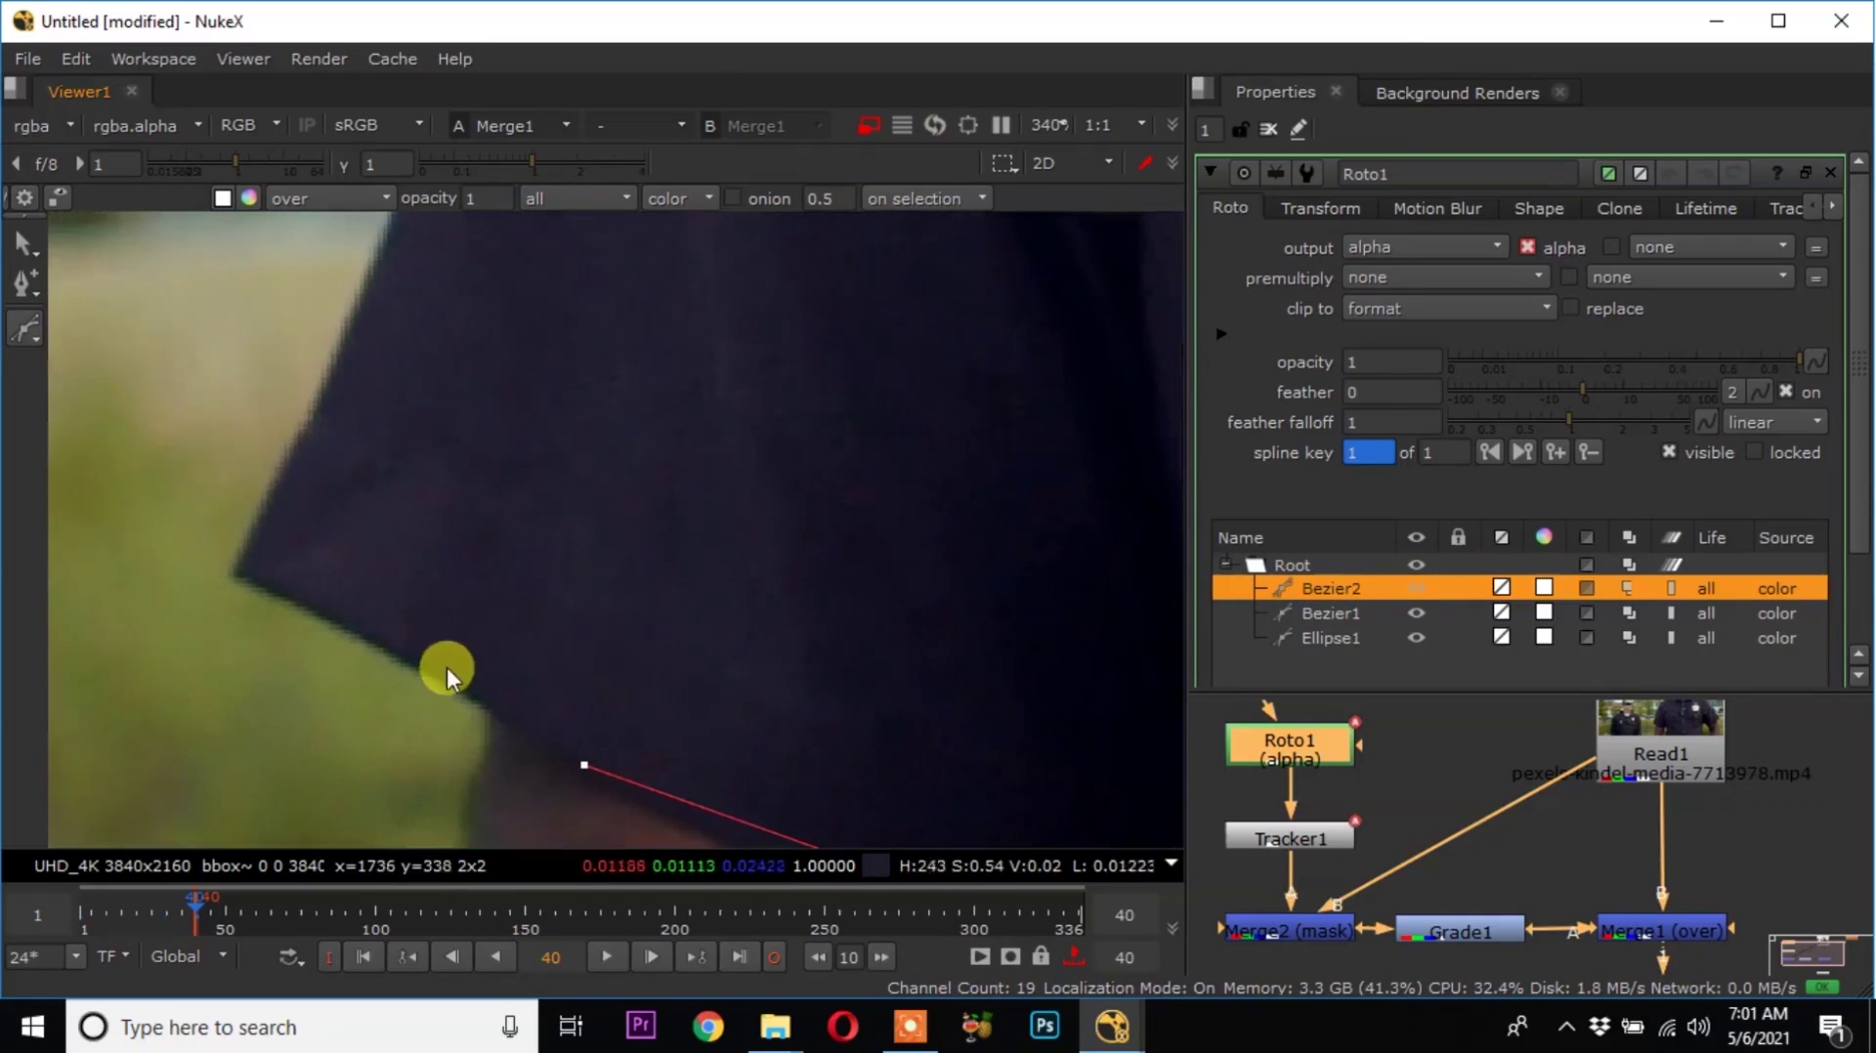
pyautogui.click(377, 641)
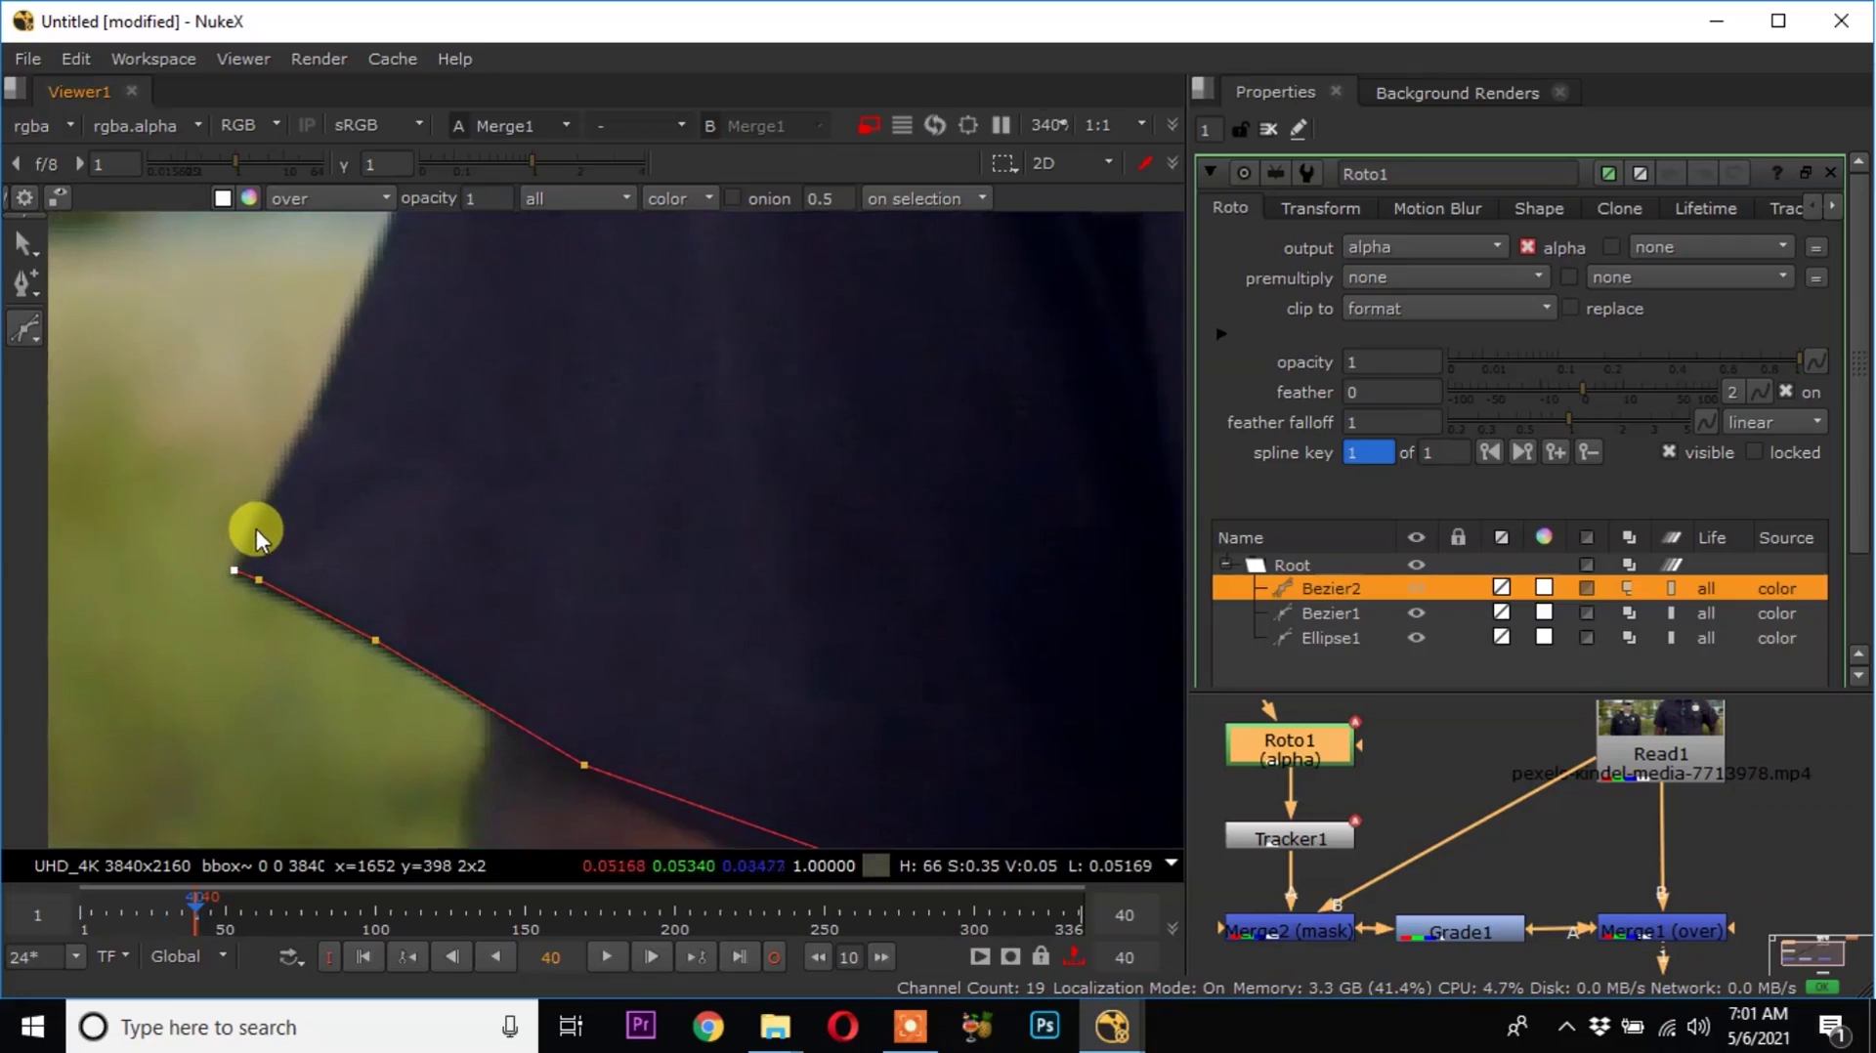
# Continue the Bezier with points up the sleeve's outer edge to the outer end of the shoulder shape.
pyautogui.moveTo(377, 473); pyautogui.dragTo(320, 656, button='middle')
pyautogui.click(280, 756)
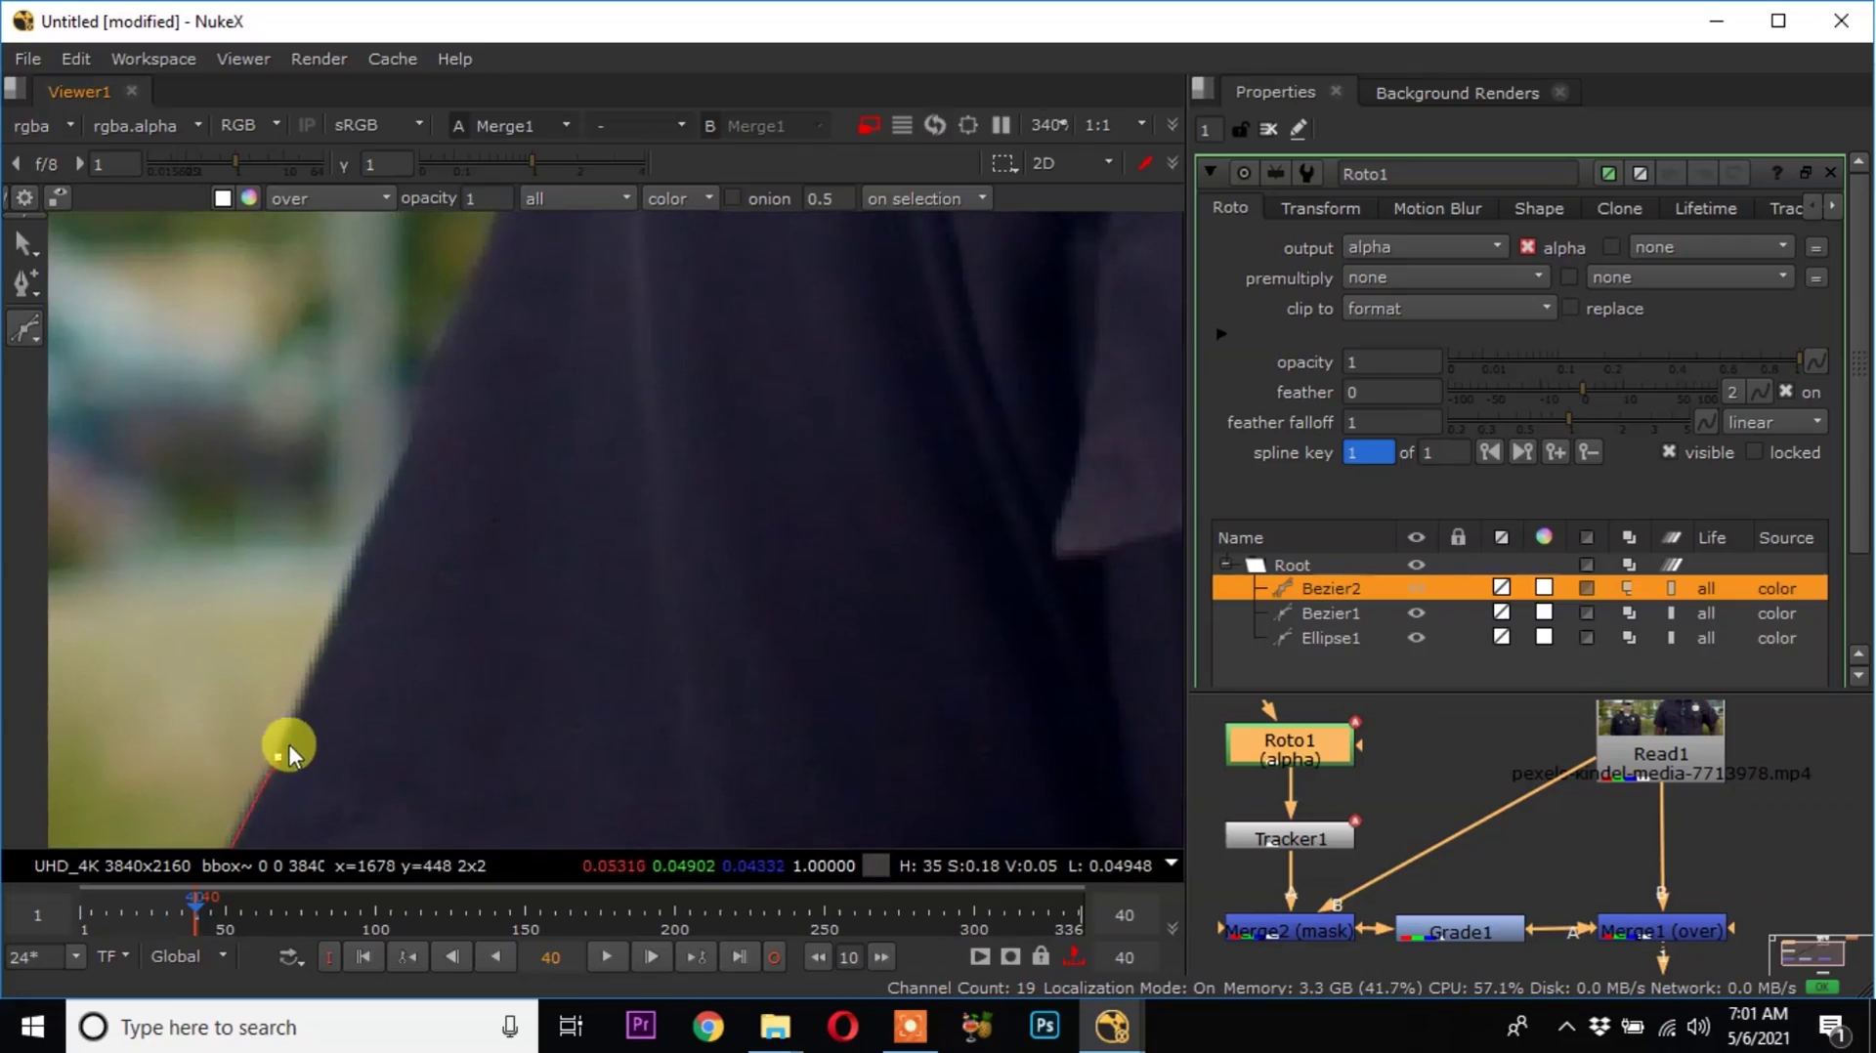
pyautogui.click(376, 530)
pyautogui.moveTo(375, 532); pyautogui.dragTo(452, 733, button='middle')
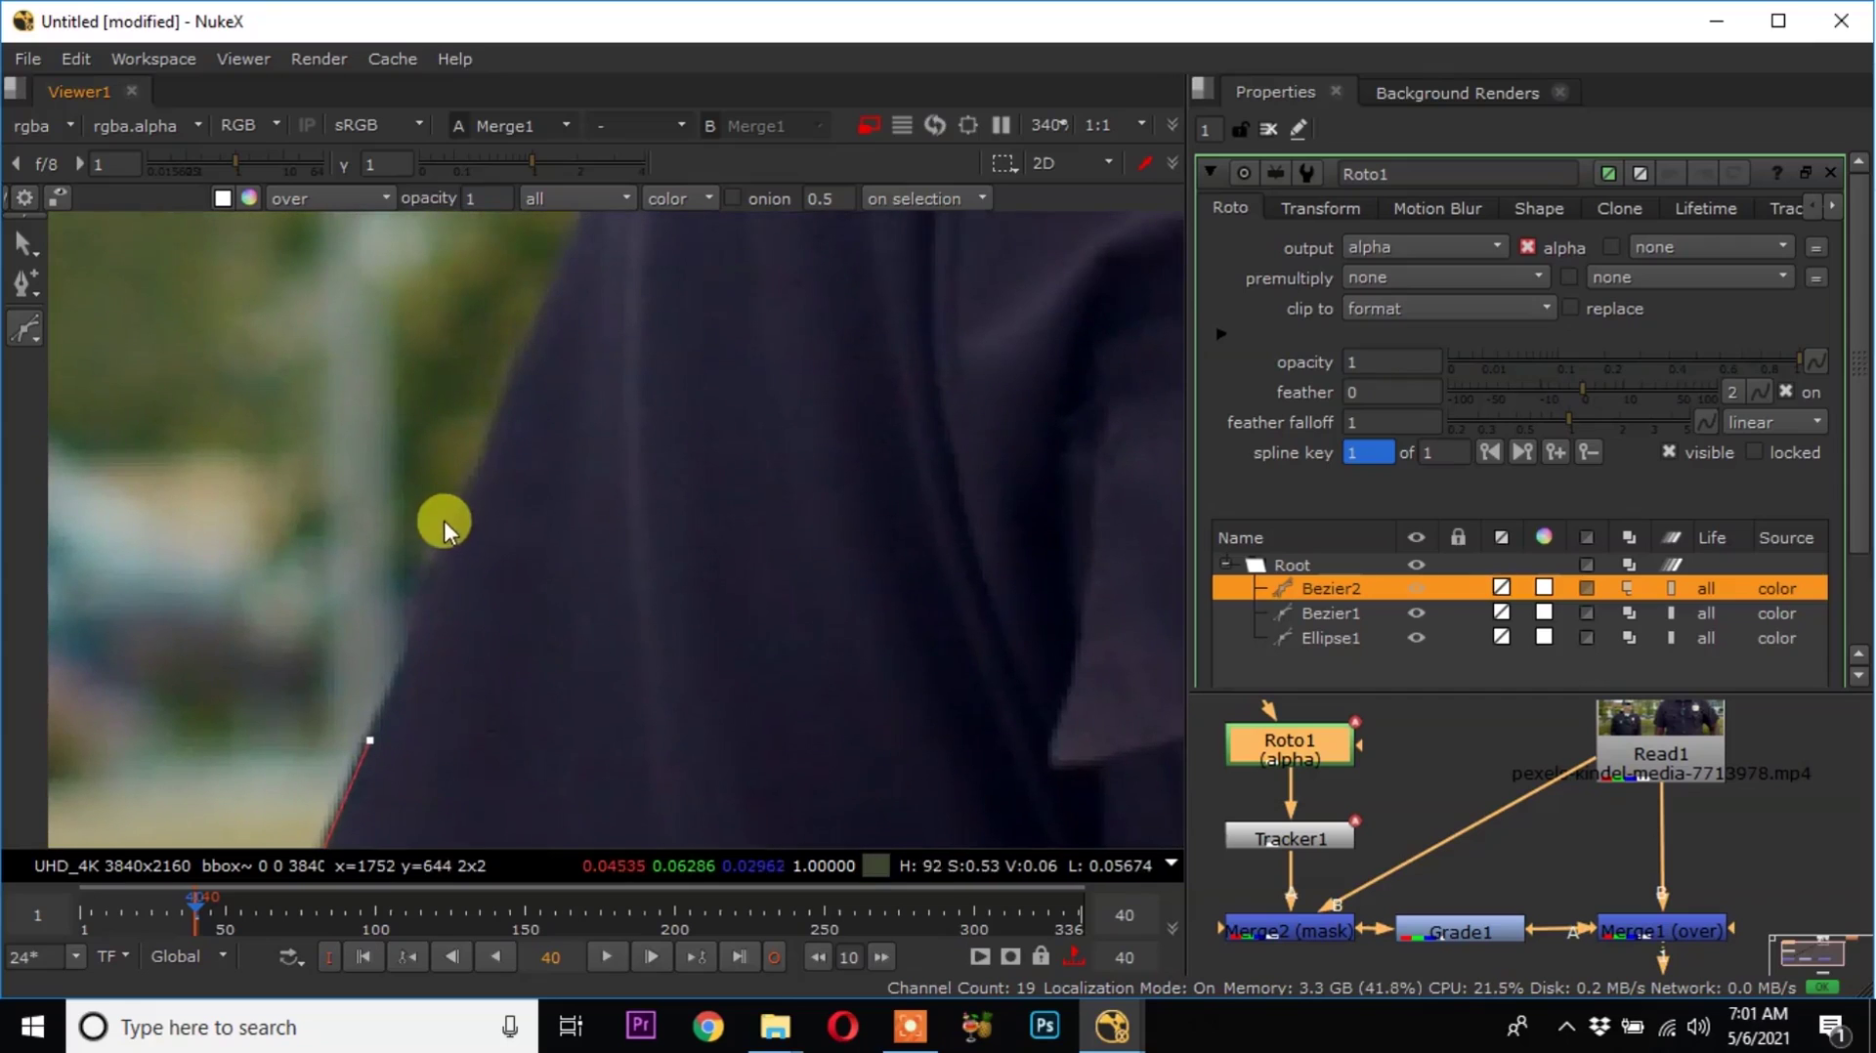
pyautogui.click(434, 553)
pyautogui.click(507, 389)
pyautogui.moveTo(549, 342); pyautogui.dragTo(491, 512, button='middle')
pyautogui.click(510, 501)
pyautogui.moveTo(572, 467); pyautogui.dragTo(529, 758, button='middle')
pyautogui.click(549, 530)
pyautogui.click(610, 394)
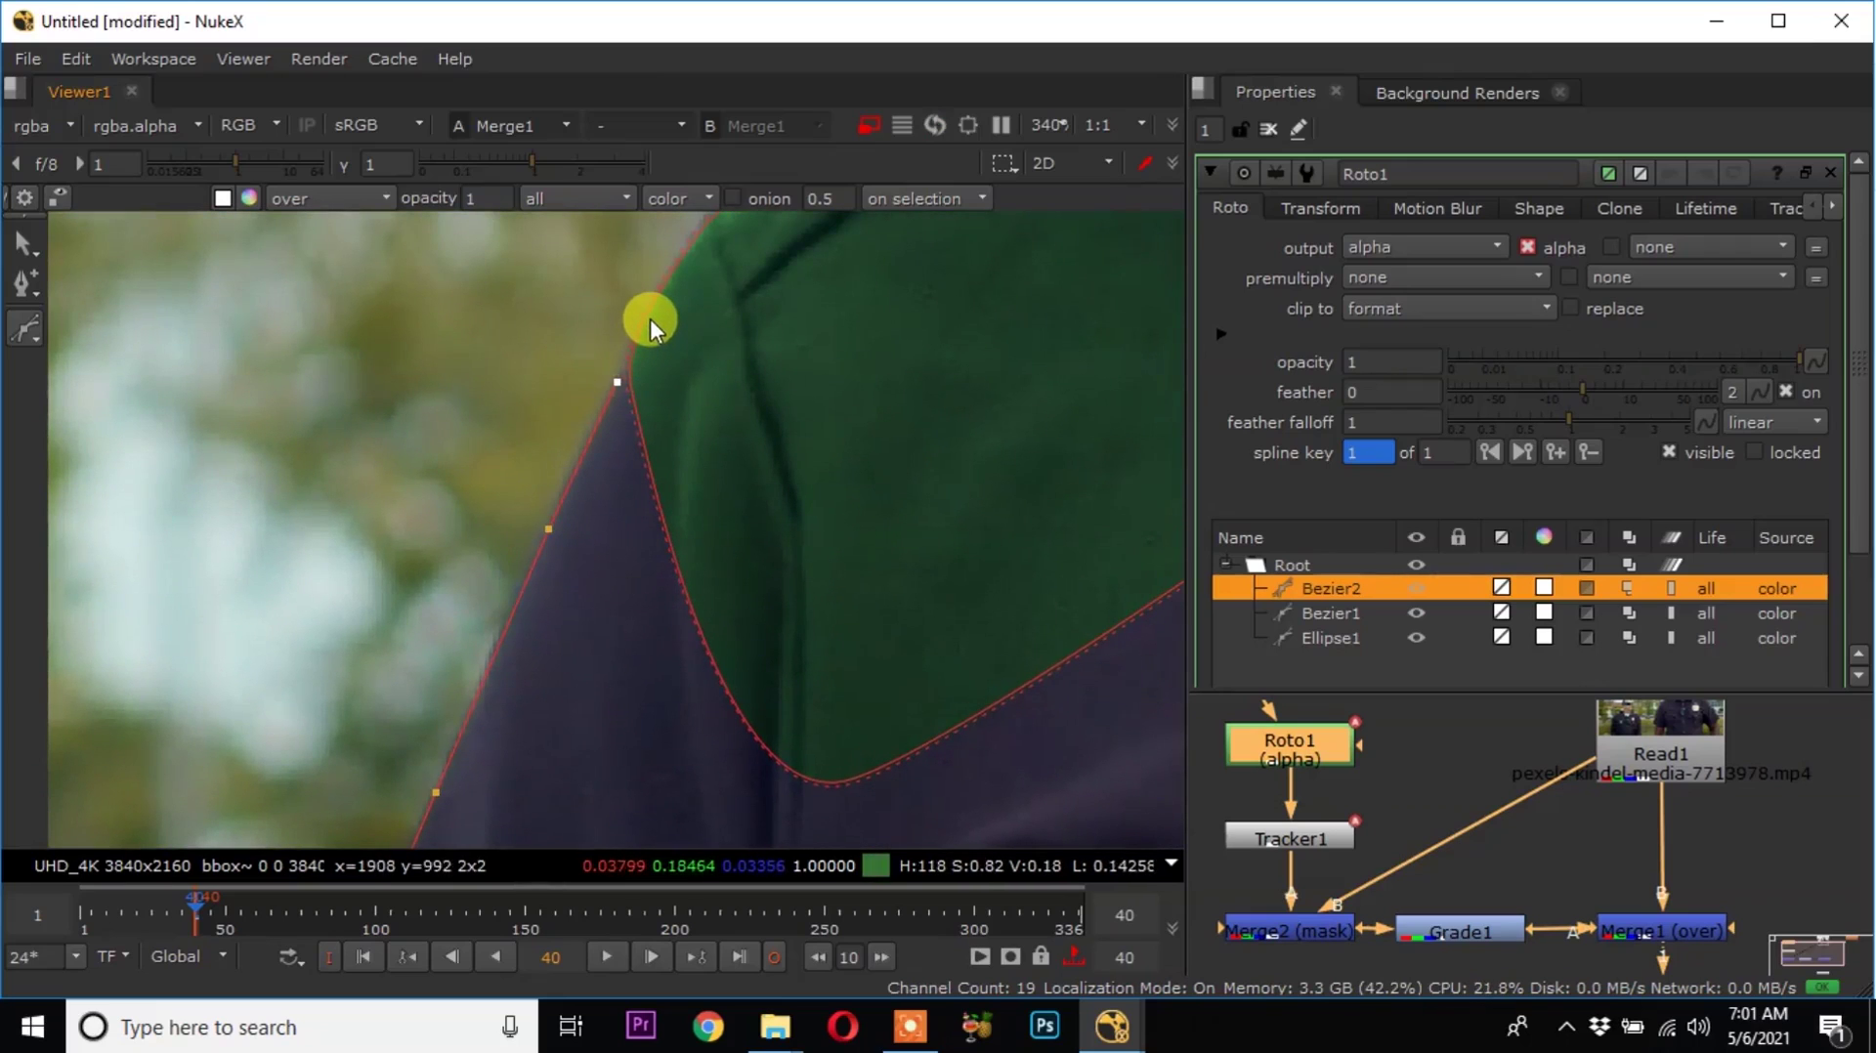
# Overlap the sleeve Bezier with the shoulder shape, place a point on the upper chest, and close it at the inner hem corner.
pyautogui.scroll(3, 667, 312)
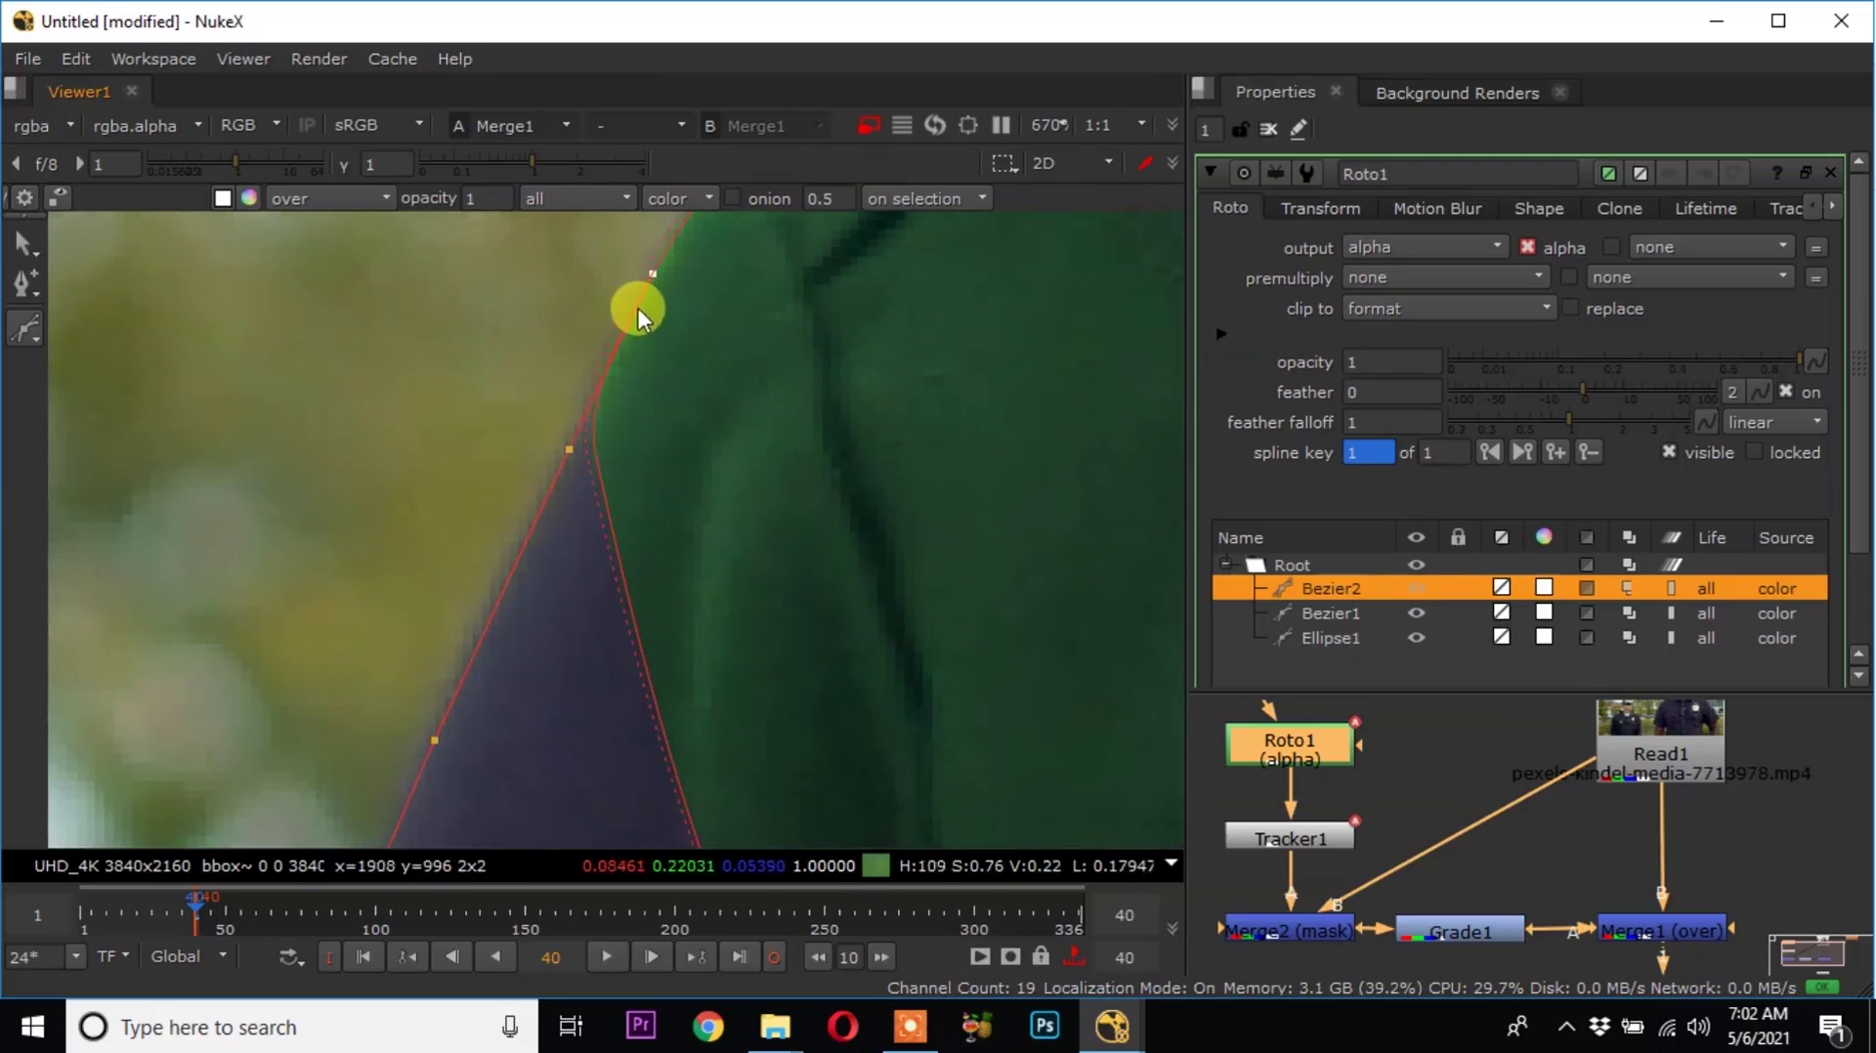
pyautogui.scroll(4, 637, 307)
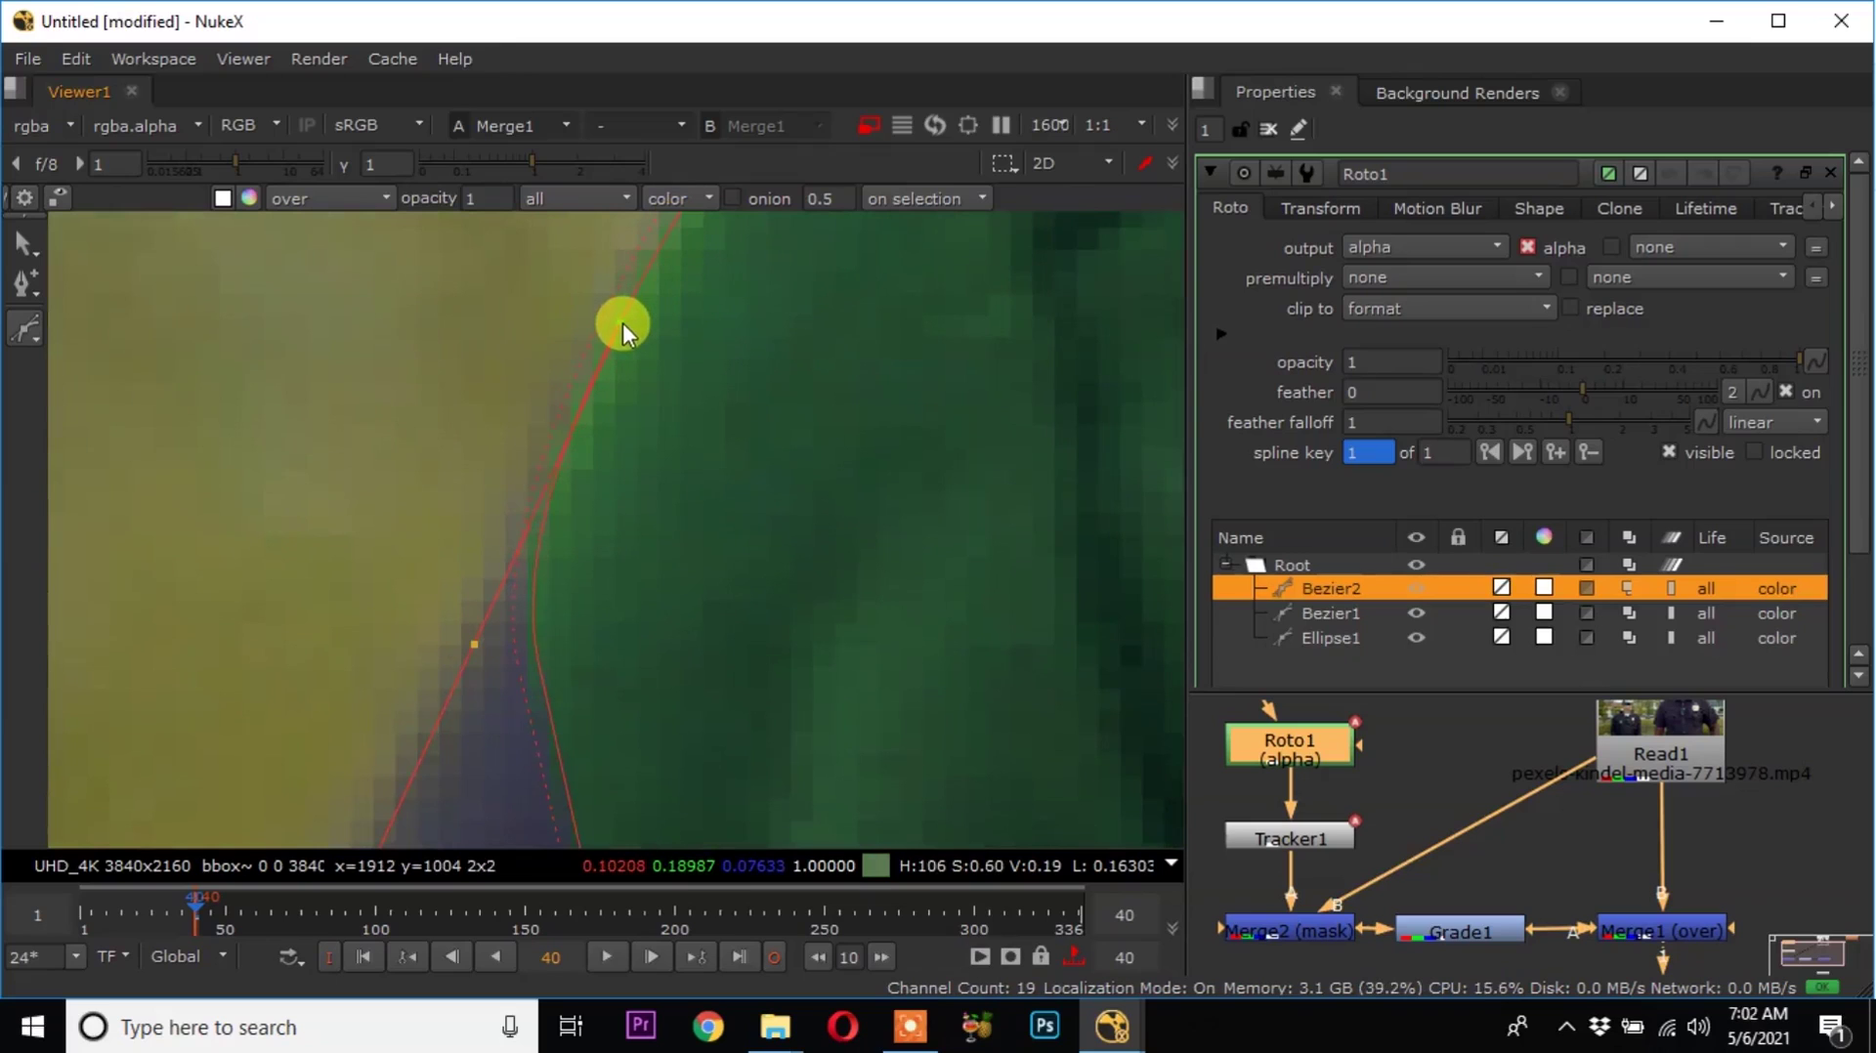
pyautogui.scroll(-7, 620, 324)
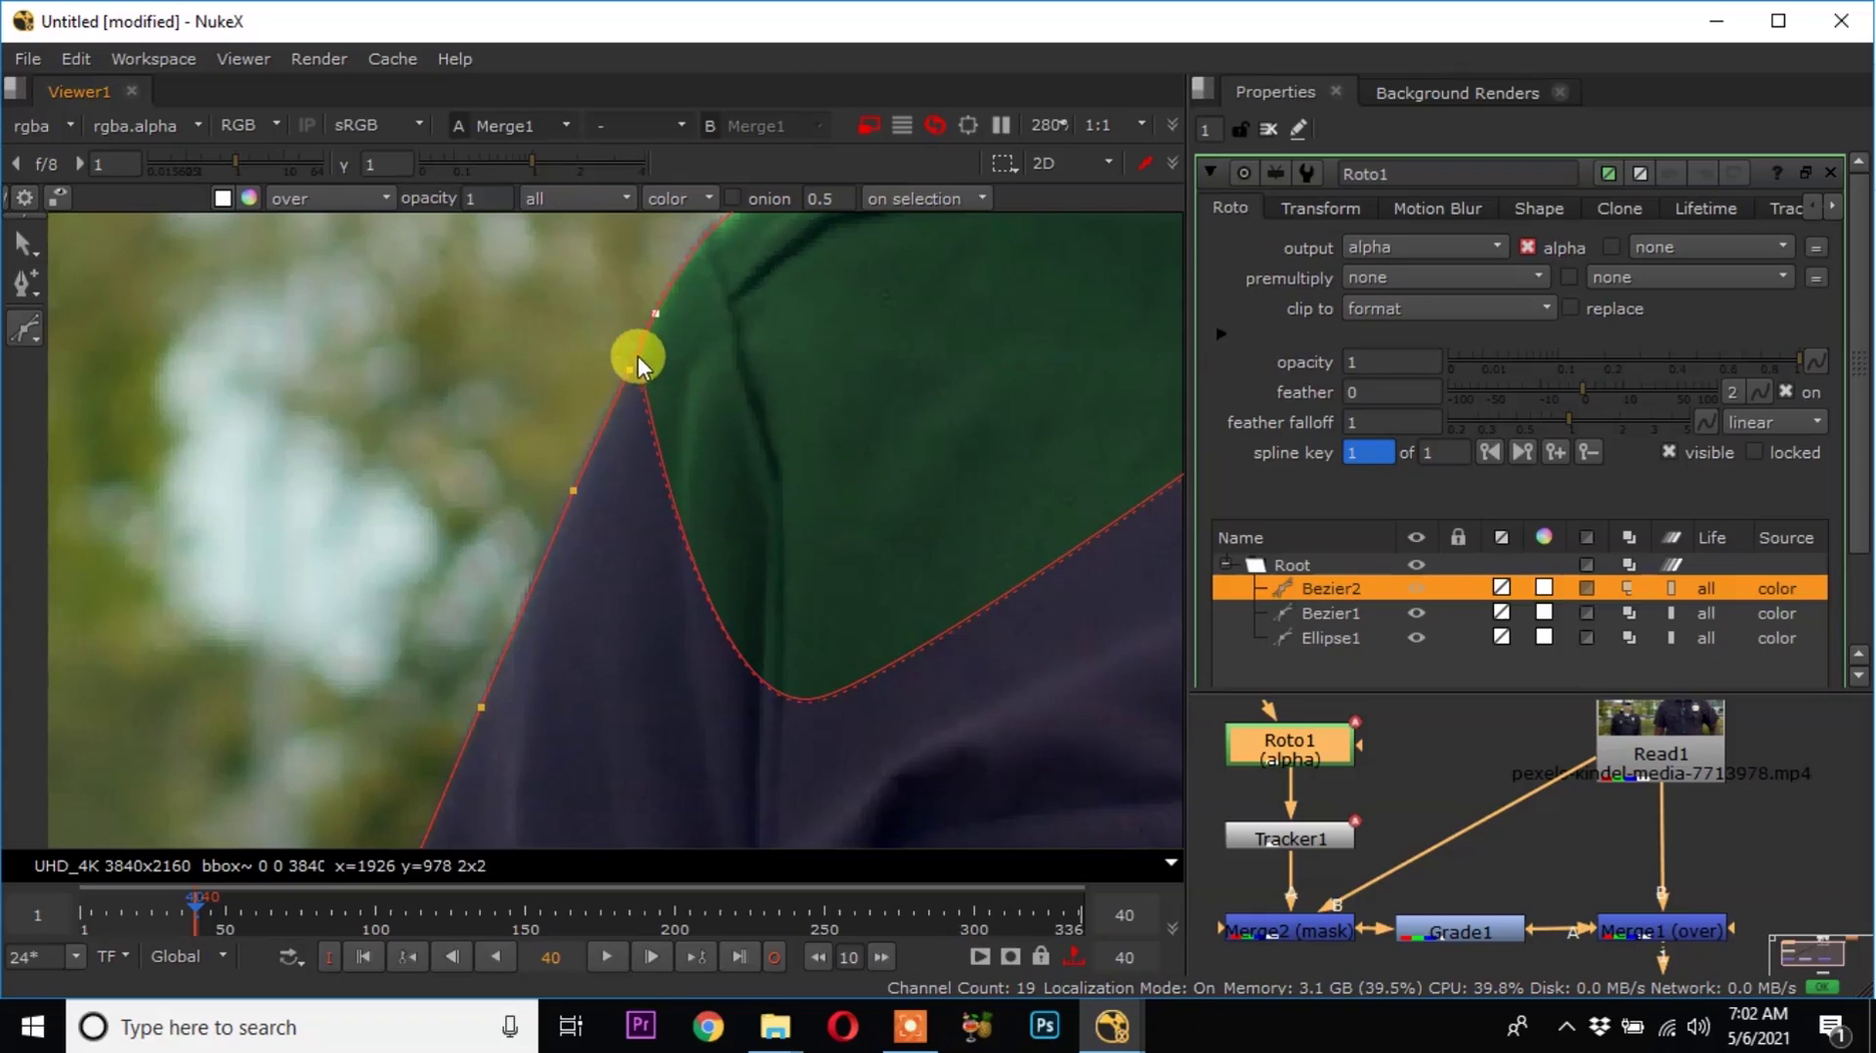
pyautogui.scroll(-4, 649, 397)
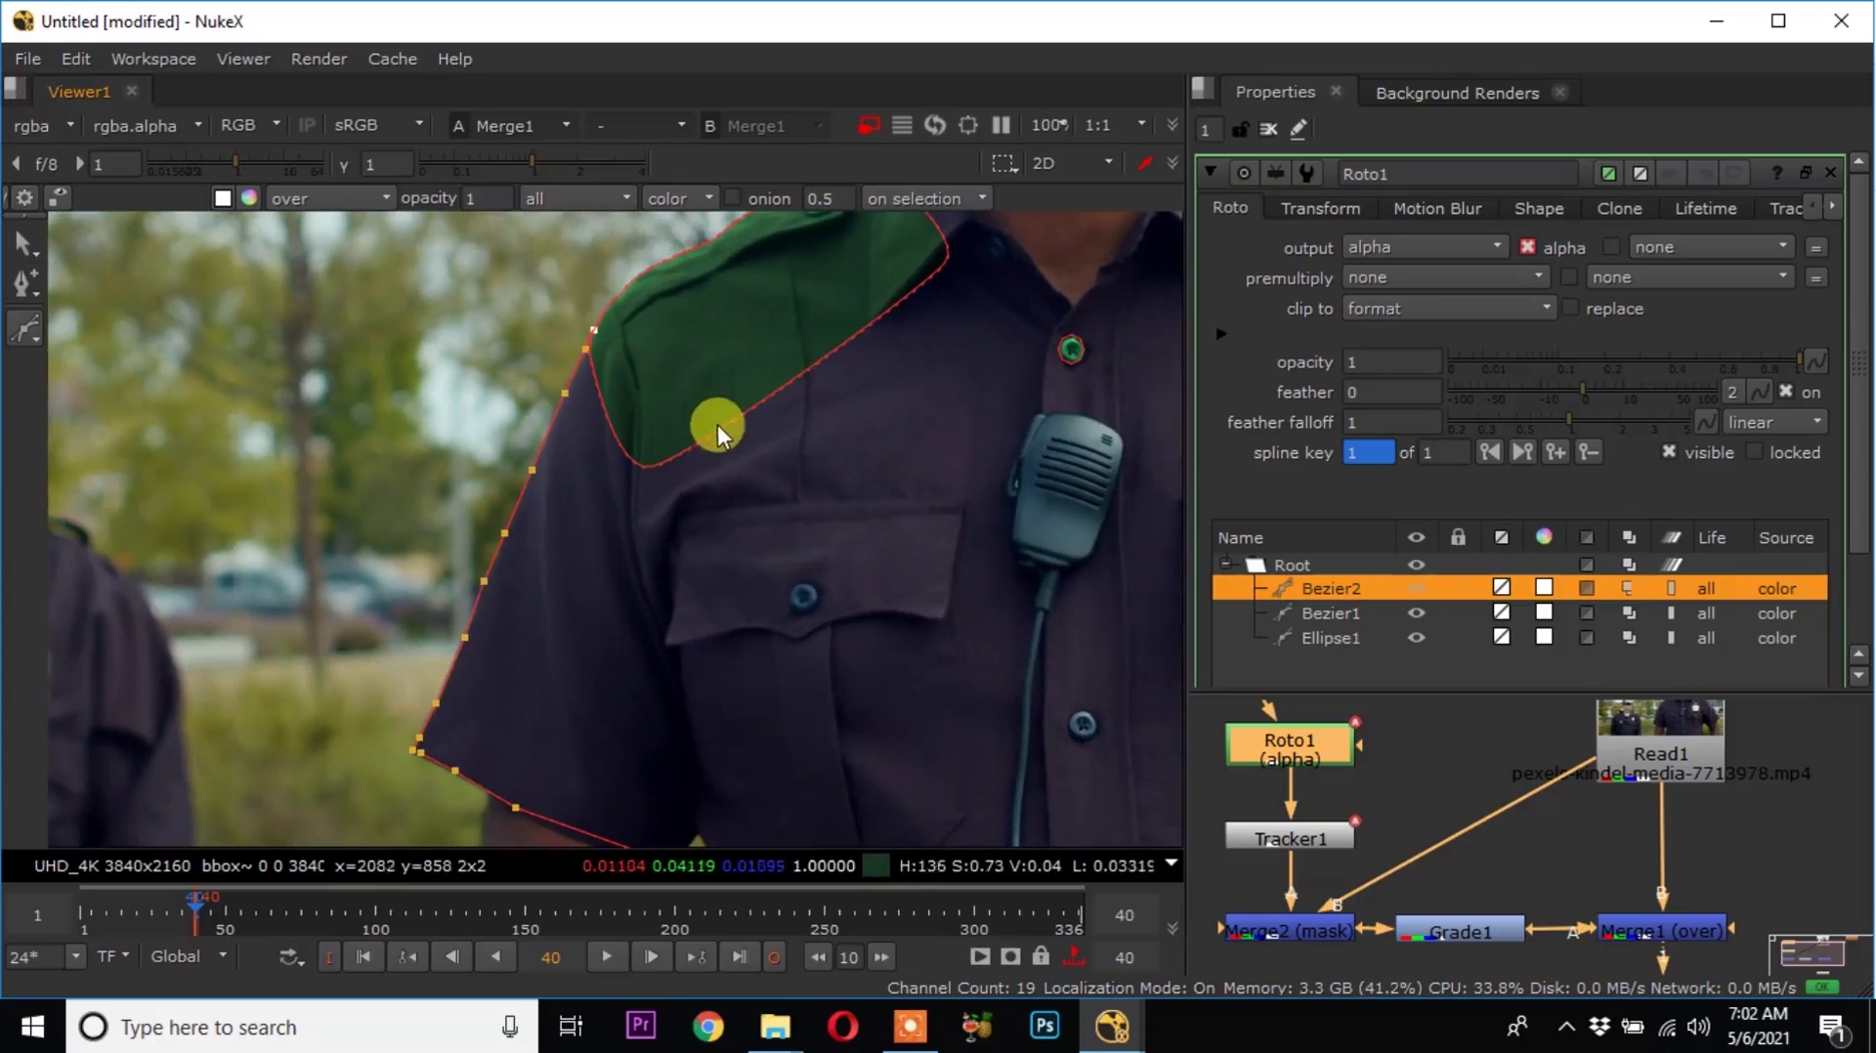
pyautogui.click(719, 462)
pyautogui.moveTo(694, 823); pyautogui.dragTo(655, 640, button='middle')
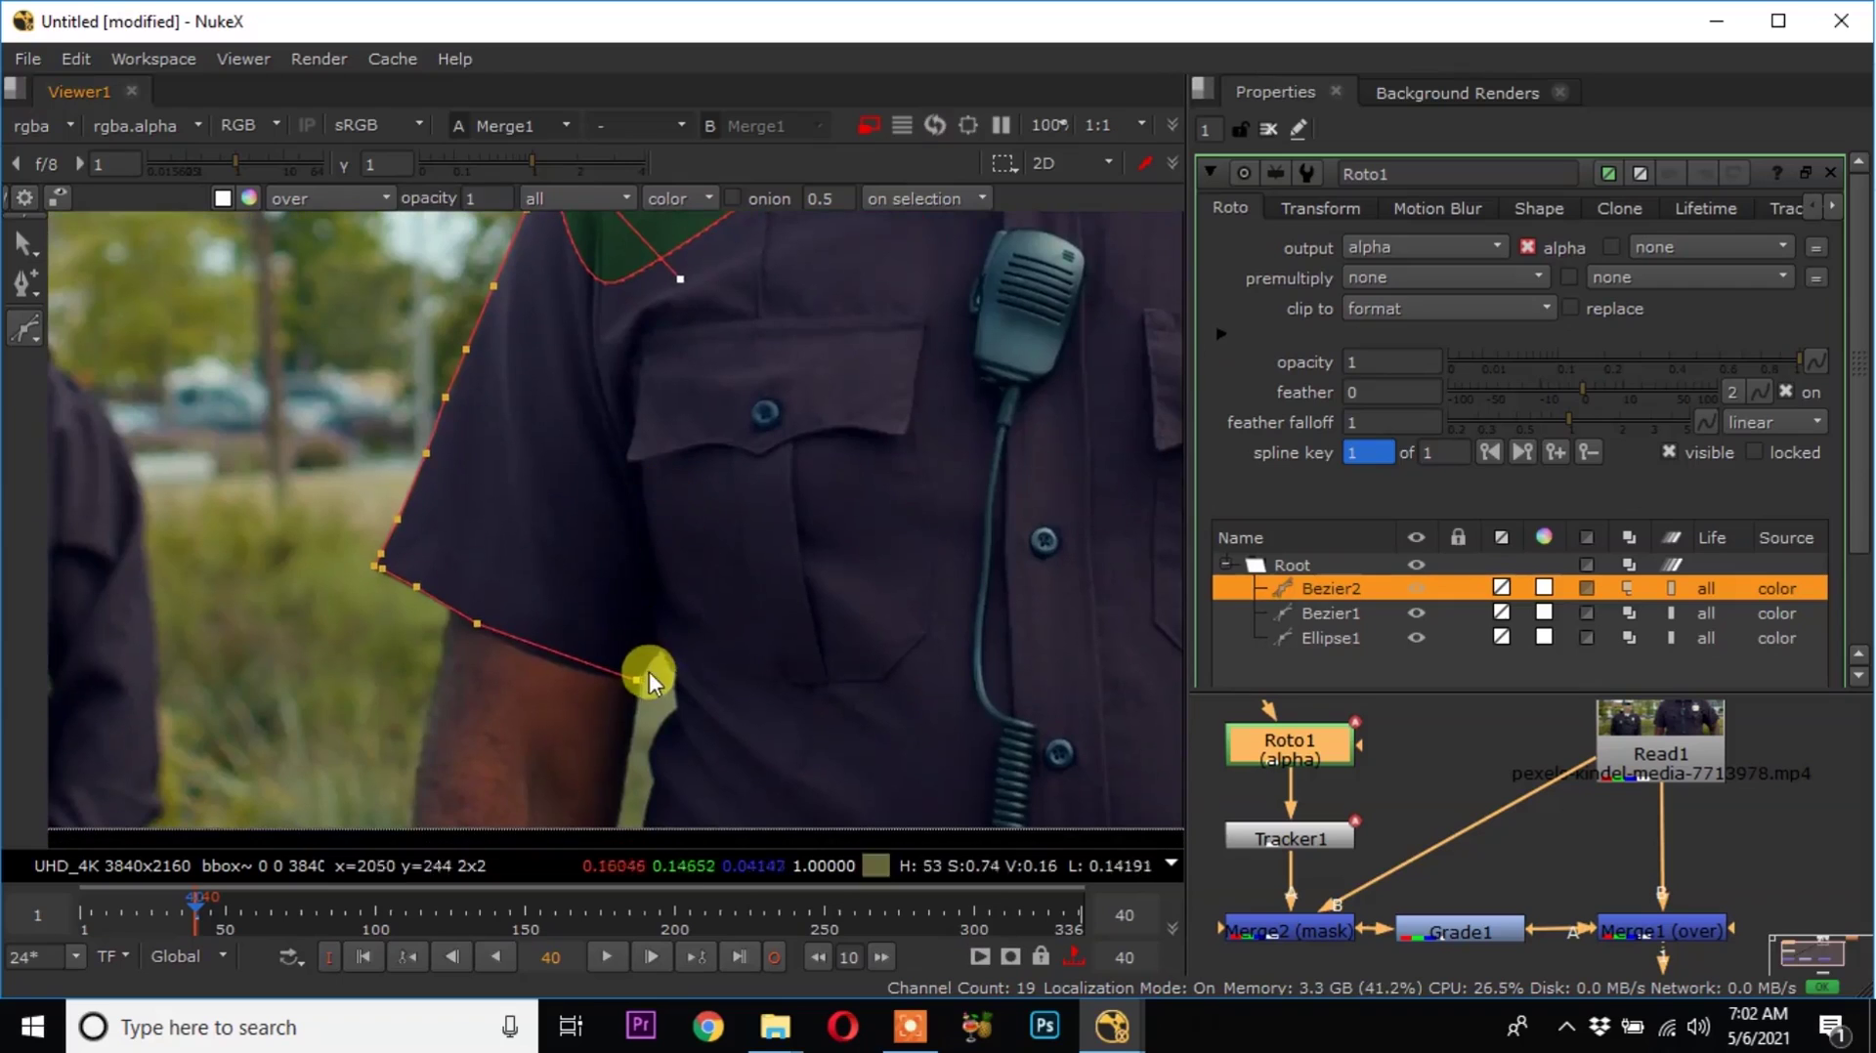
pyautogui.click(637, 678)
# Add a point on the sleeve Bezier's hem above the arm to fit the curved edge, and return to the selection tool.
pyautogui.moveTo(12, 293); pyautogui.dragTo(66, 282)
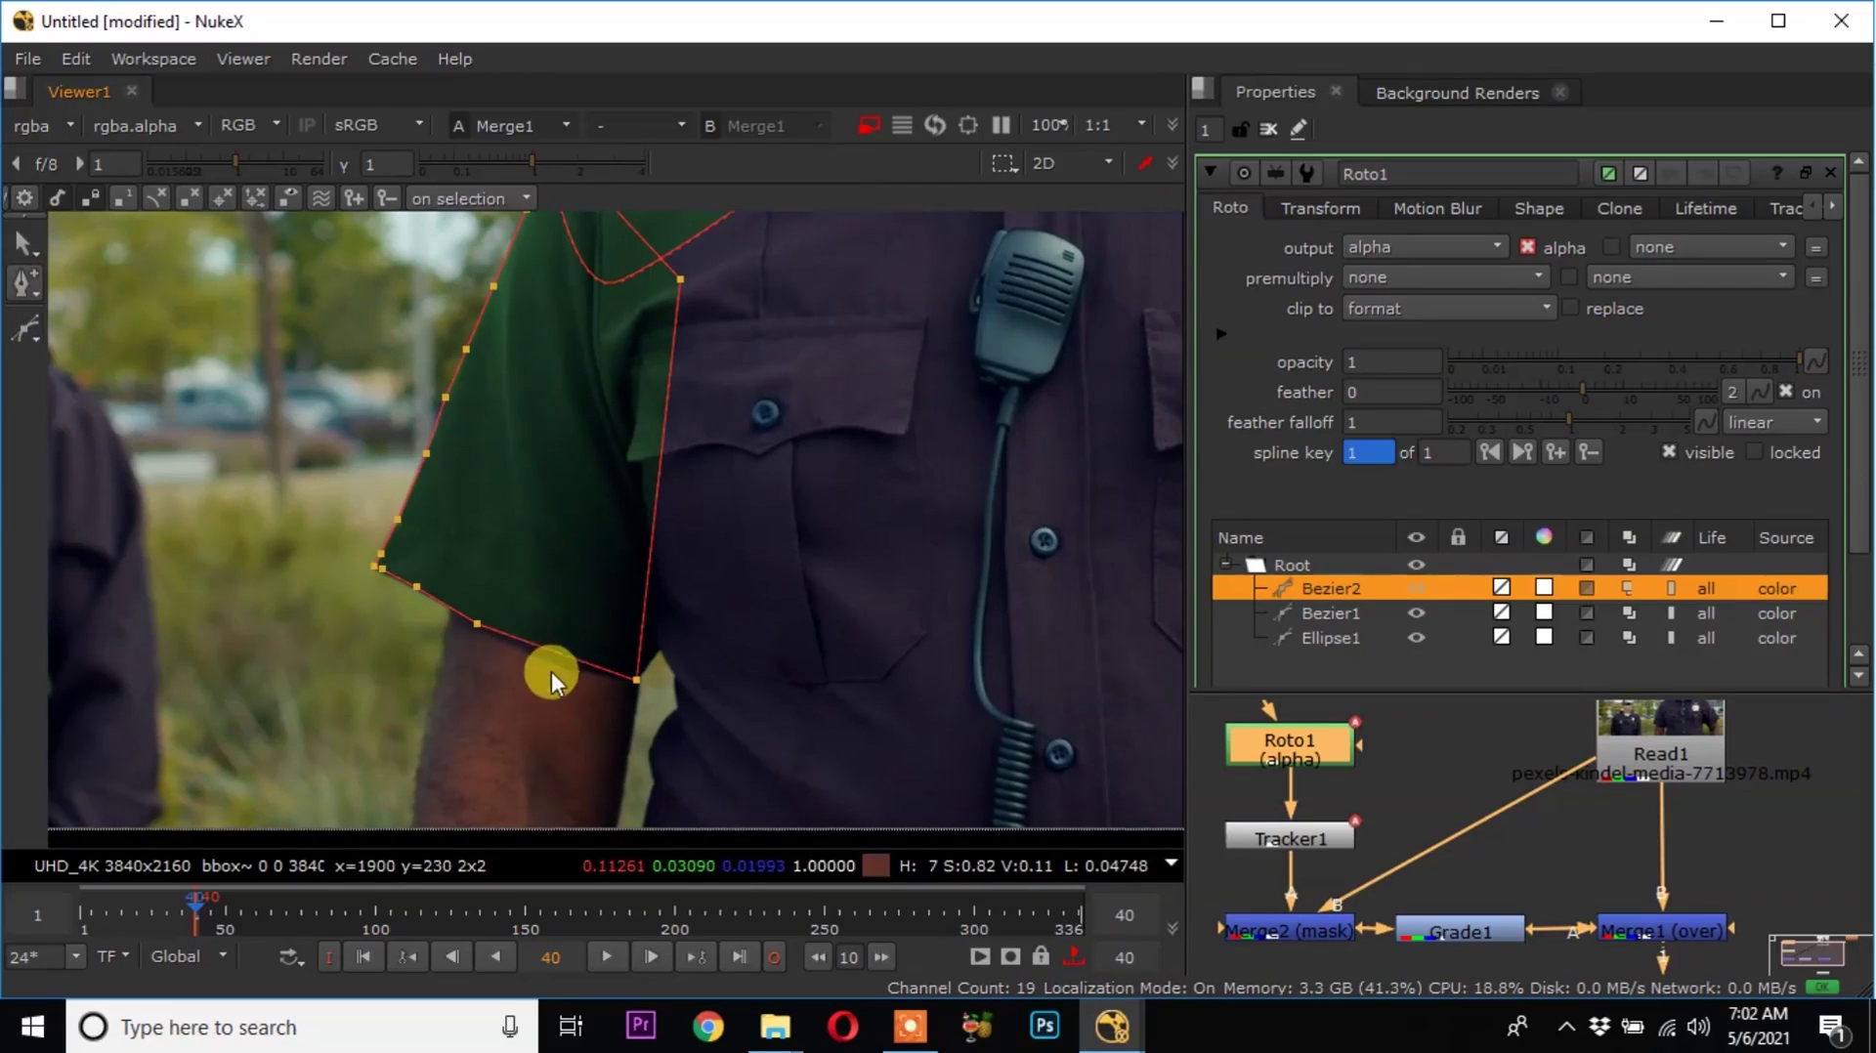
pyautogui.scroll(4, 551, 671)
pyautogui.click(584, 619)
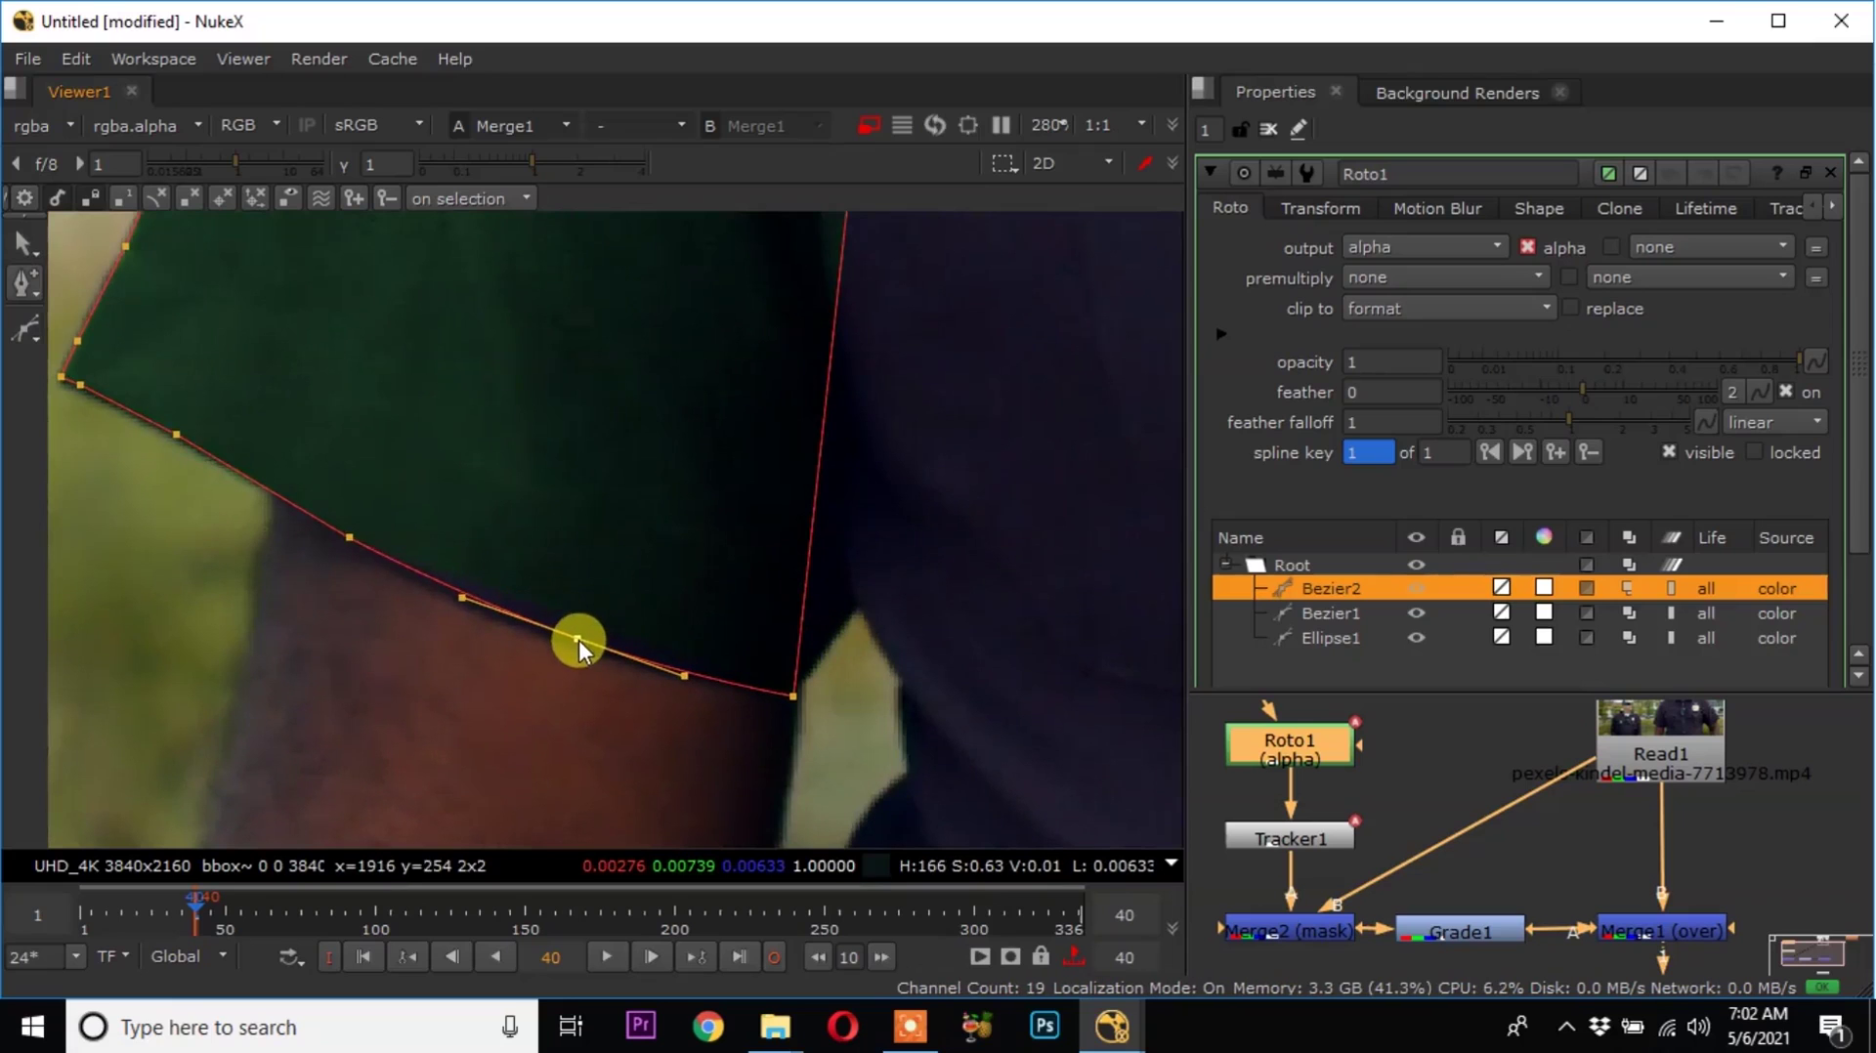
pyautogui.scroll(-5, 549, 670)
pyautogui.scroll(-2, 536, 693)
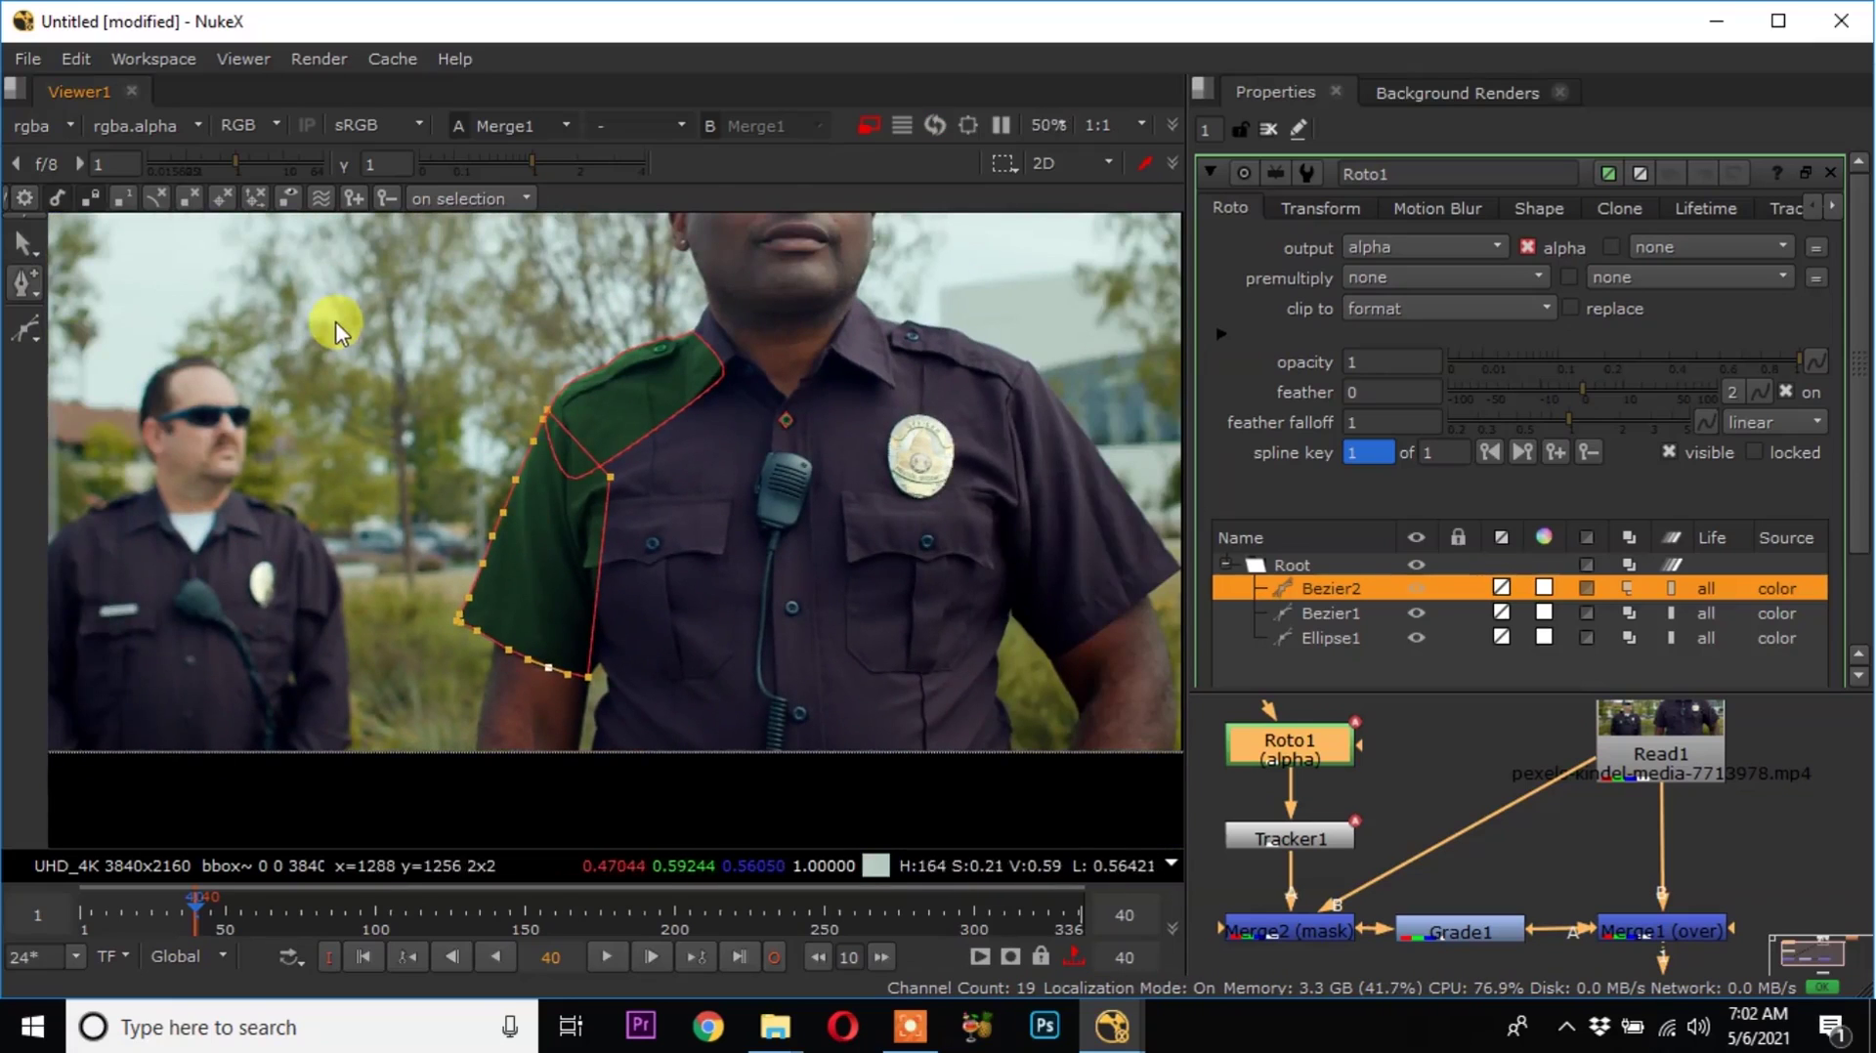
pyautogui.moveTo(43, 243); pyautogui.dragTo(86, 241)
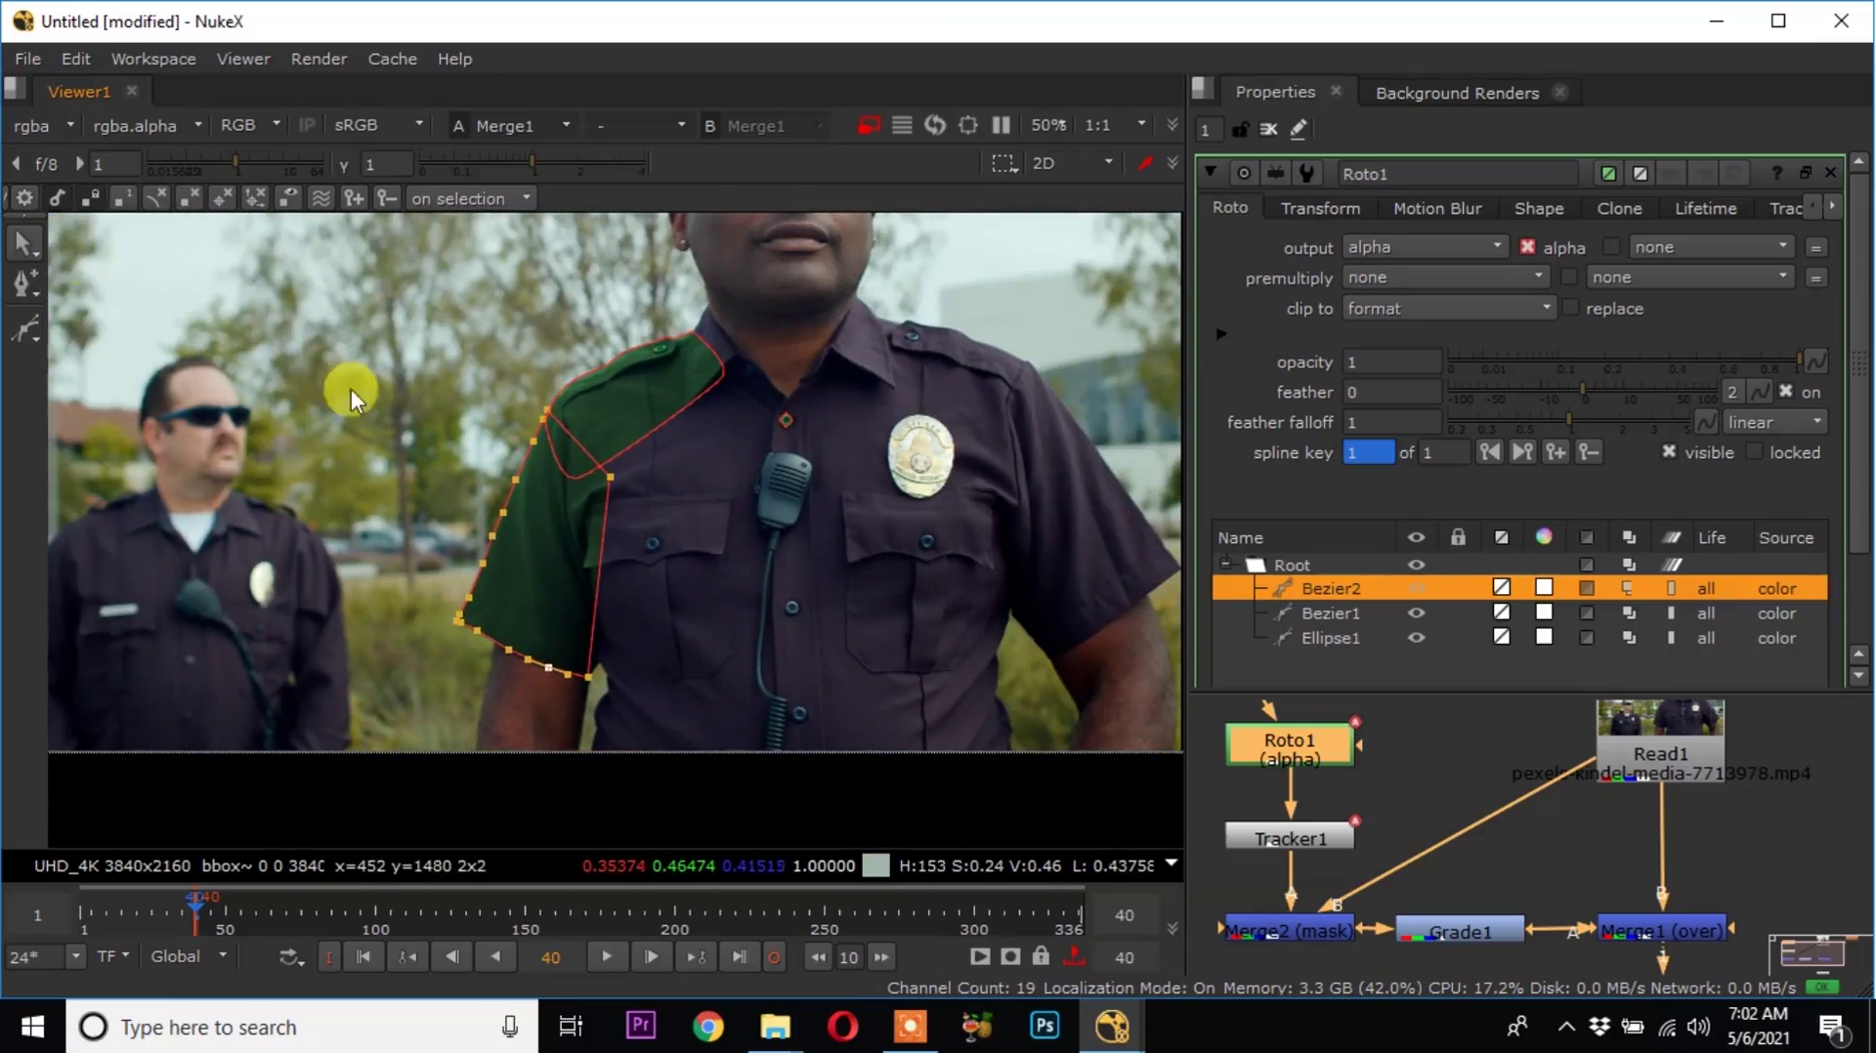
# Reposition the Bezier2 point at the inner end of the sleeve hem to follow the sleeve edge at frame 40.
pyautogui.moveTo(291, 364); pyautogui.dragTo(745, 719)
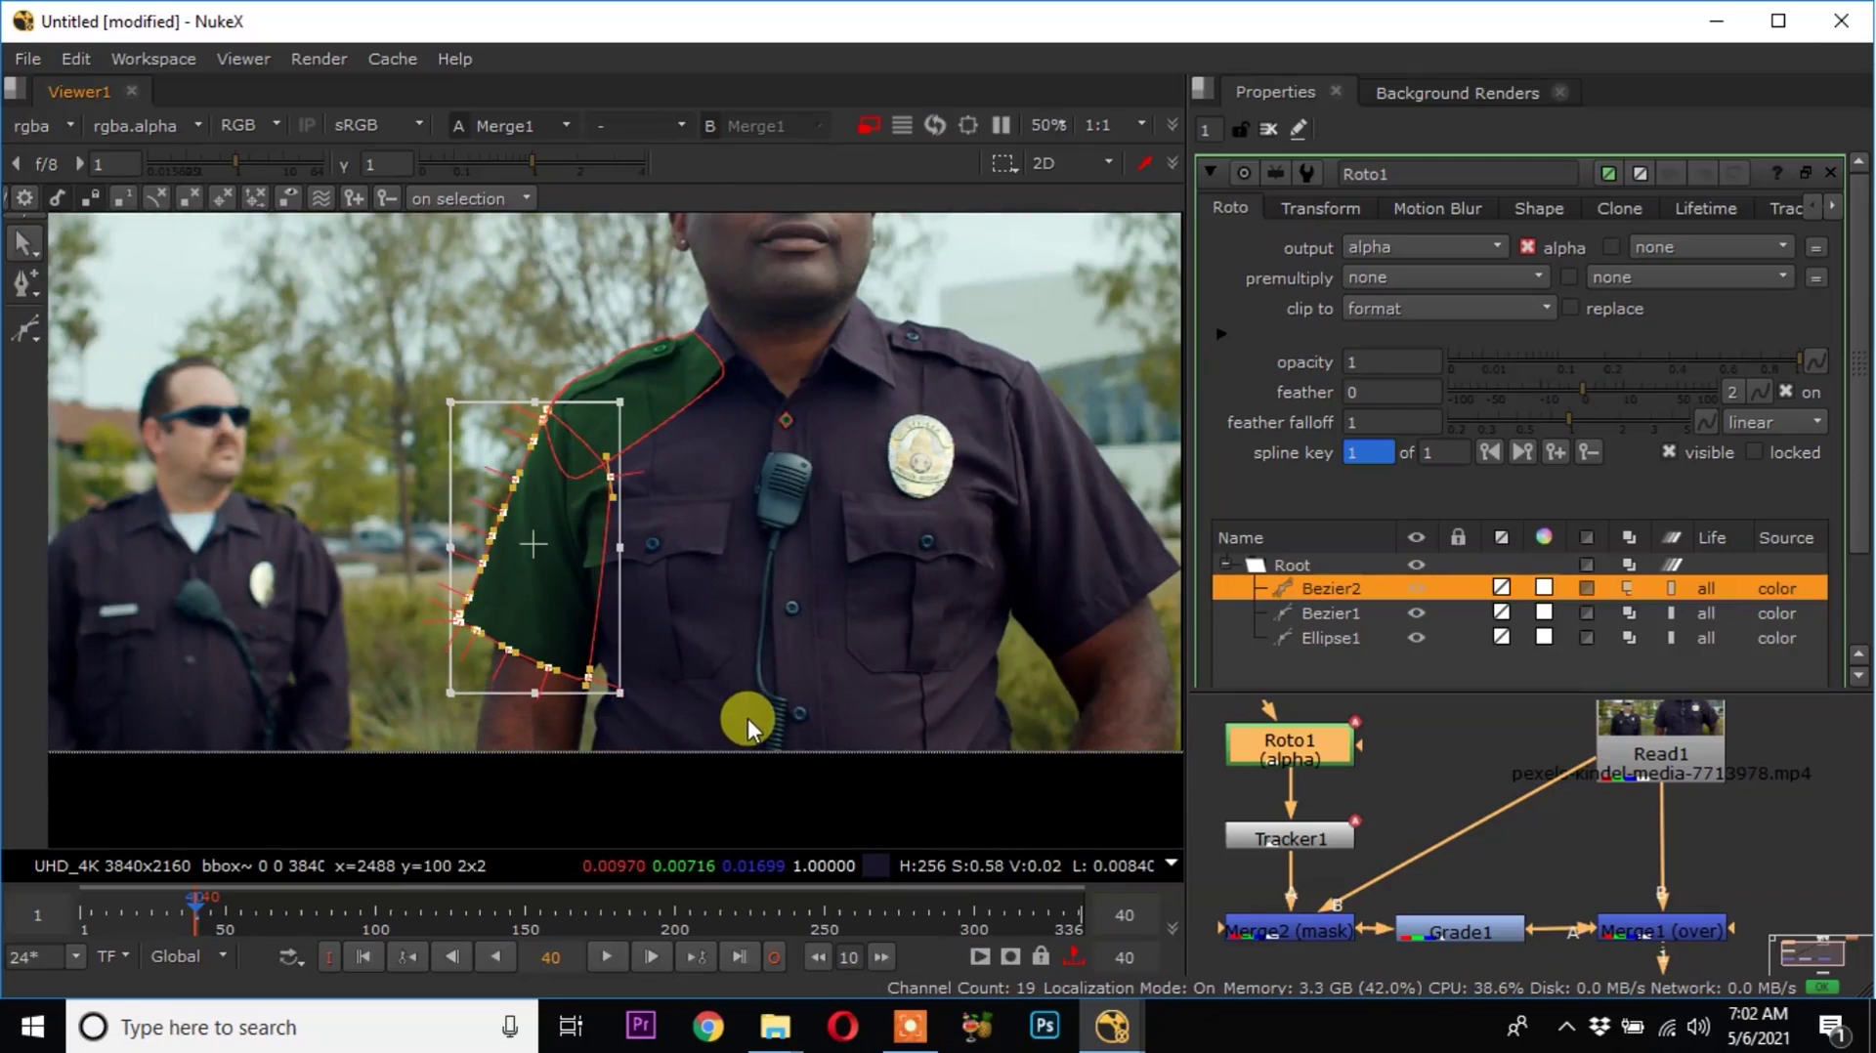
pyautogui.scroll(3, 501, 672)
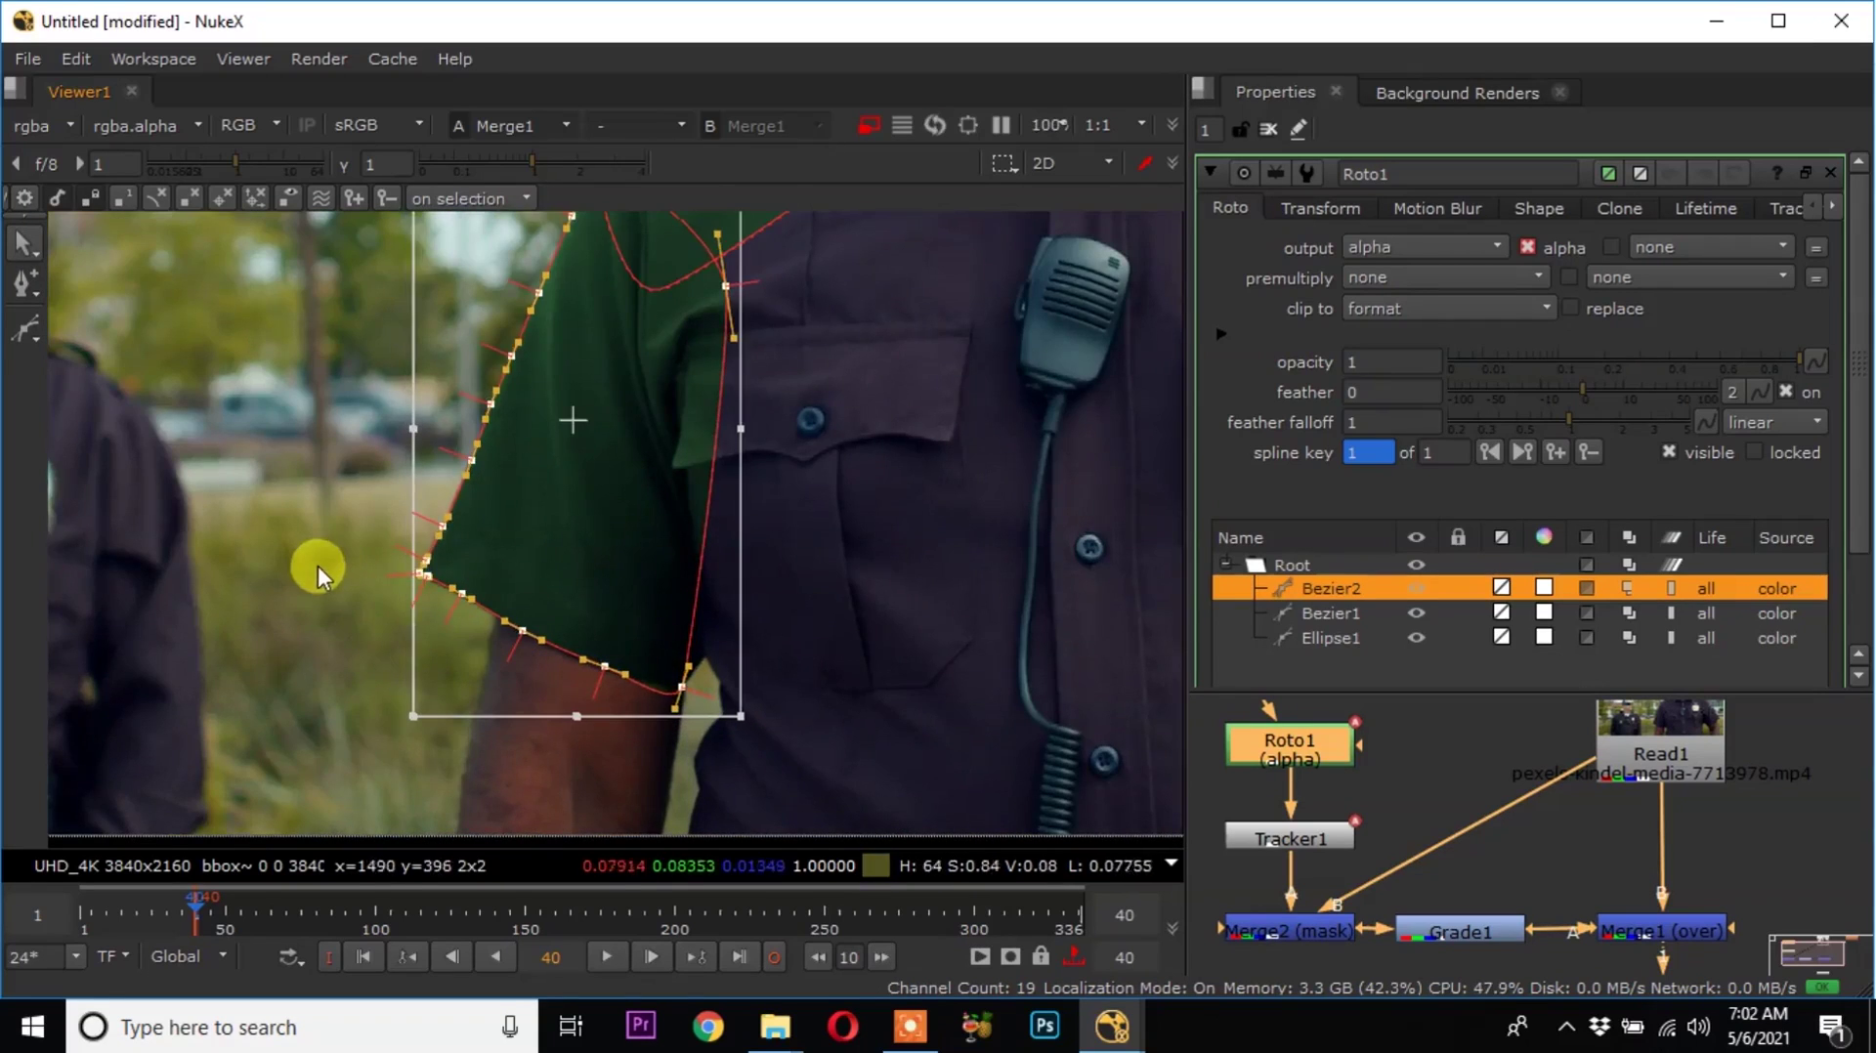
pyautogui.scroll(1, 659, 689)
pyautogui.moveTo(723, 684); pyautogui.dragTo(750, 660)
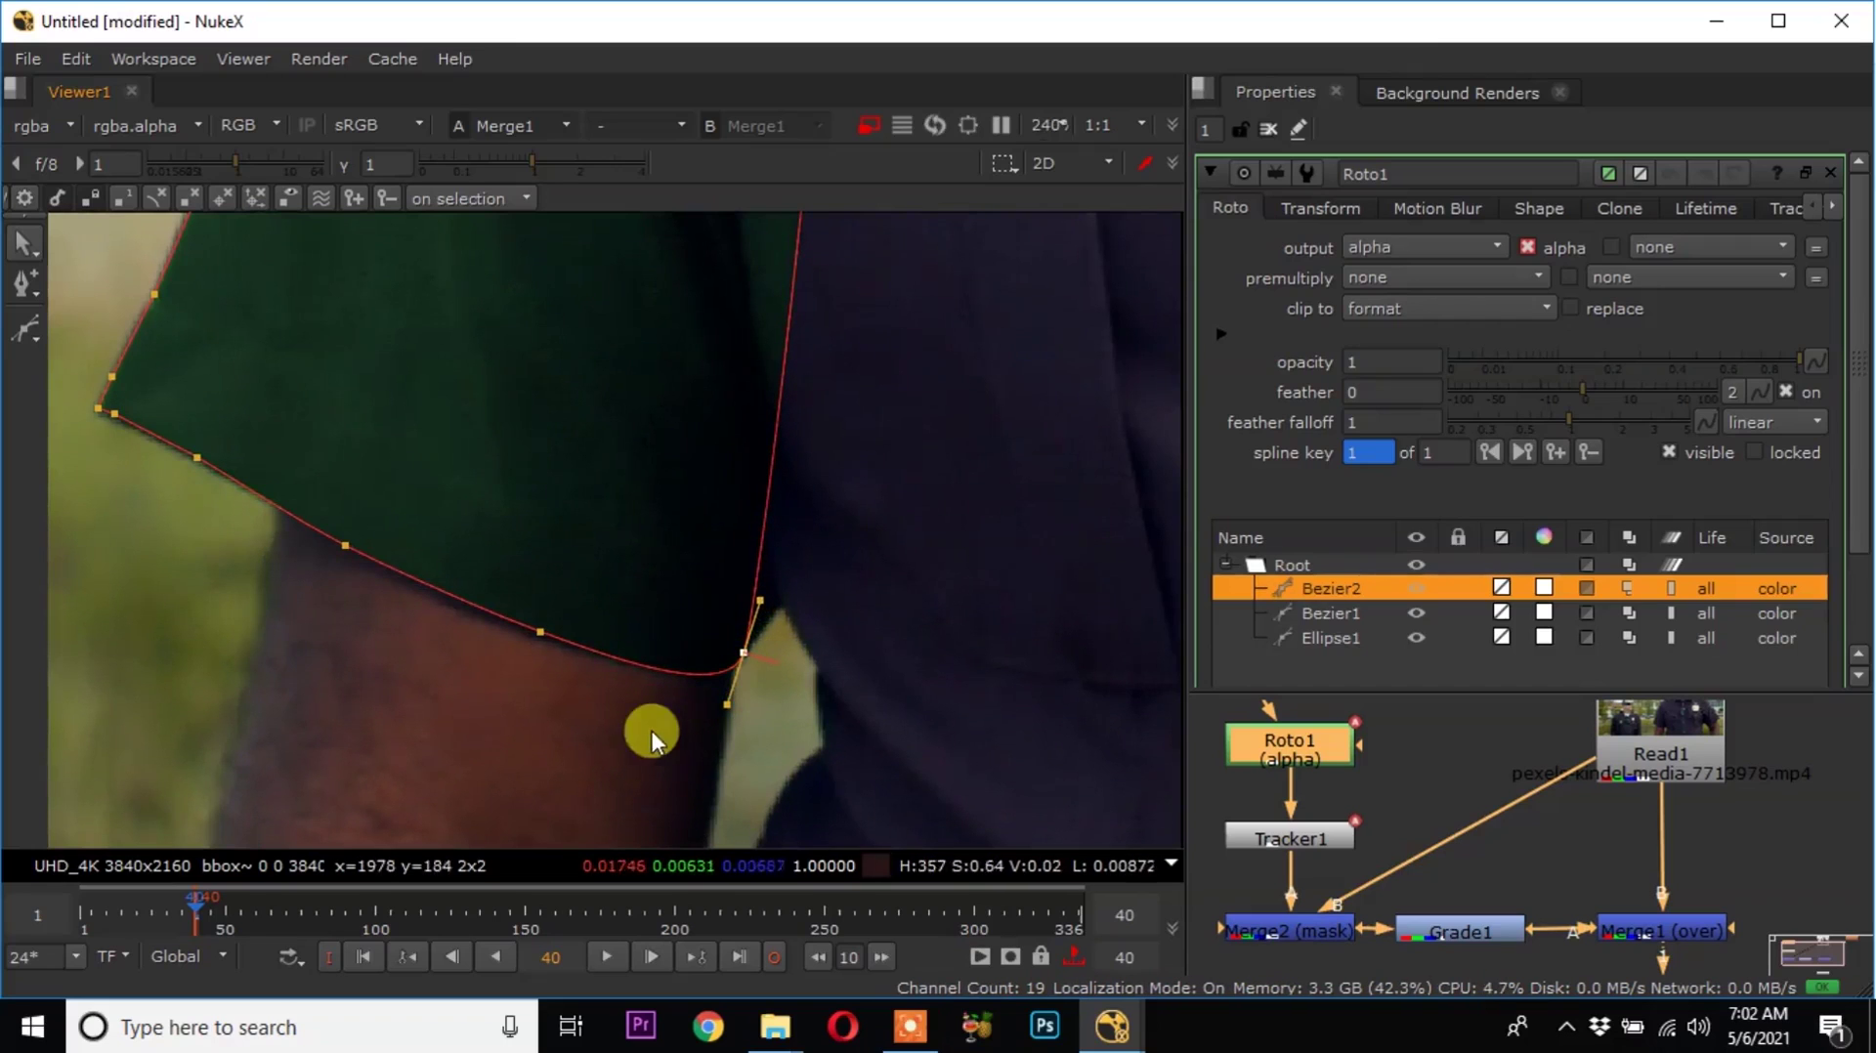
# Adjust the Bezier2 points along the sleeve's lower hem so the shape follows the edge above the arm.
pyautogui.scroll(4, 514, 618)
pyautogui.moveTo(217, 358); pyautogui.dragTo(800, 786)
pyautogui.moveTo(590, 485); pyautogui.dragTo(584, 498)
pyautogui.scroll(-5, 684, 674)
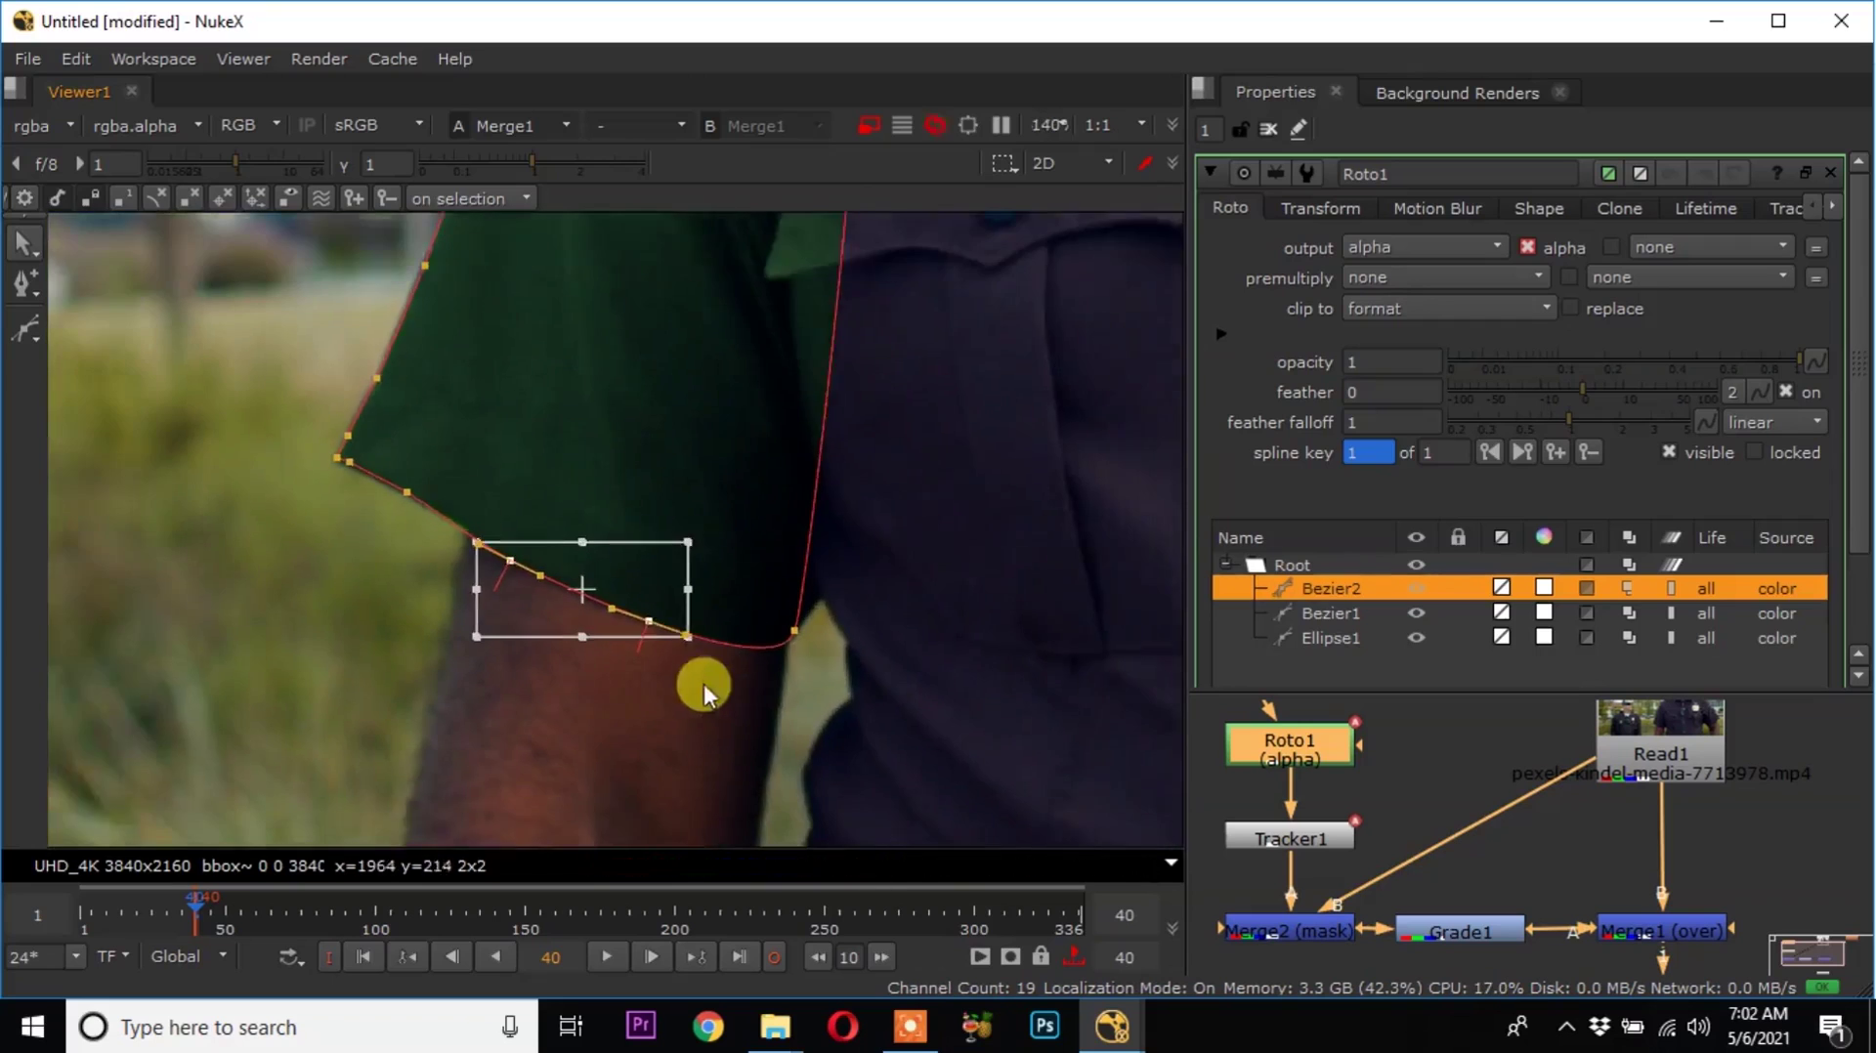
pyautogui.scroll(5, 489, 606)
pyautogui.moveTo(653, 495); pyautogui.dragTo(367, 718)
pyautogui.scroll(-5, 419, 712)
pyautogui.scroll(-2, 448, 596)
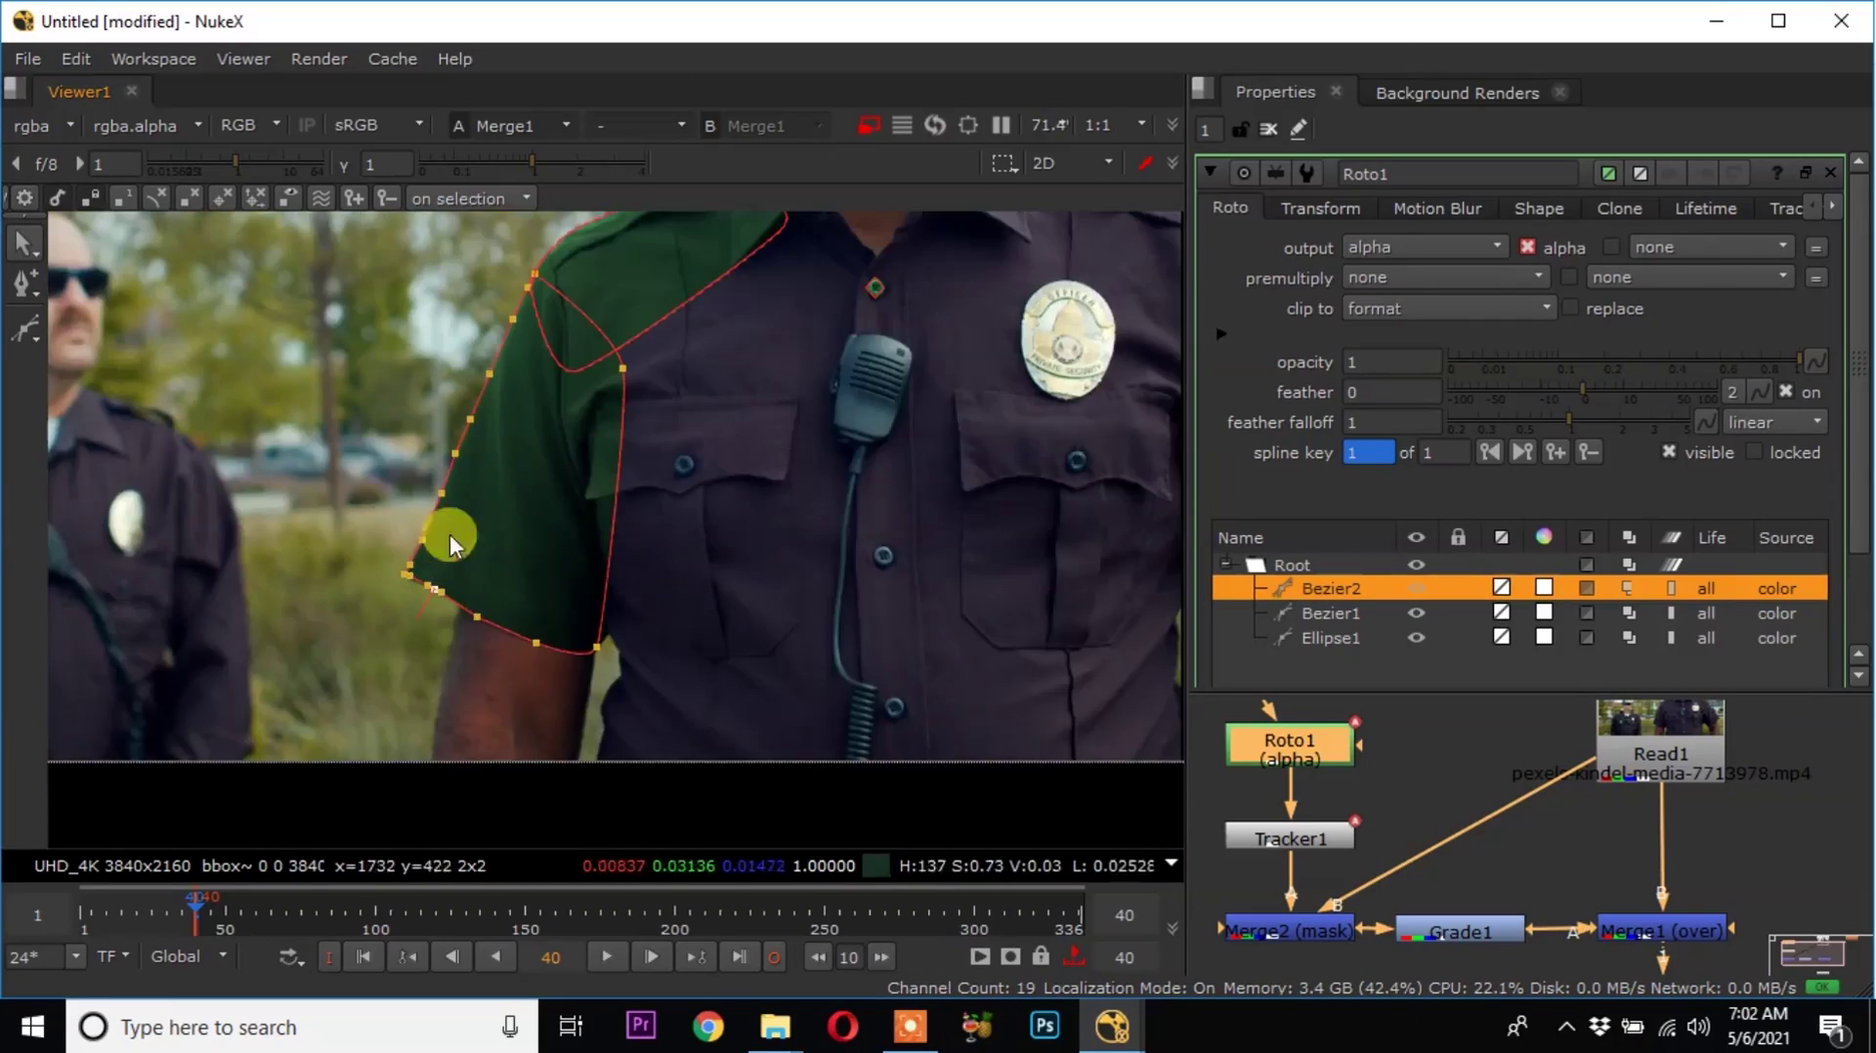
# Nudge the two middle Bezier2 points on the outer side of the sleeve onto the fabric edge.
pyautogui.scroll(6, 455, 436)
pyautogui.moveTo(466, 324); pyautogui.dragTo(653, 568)
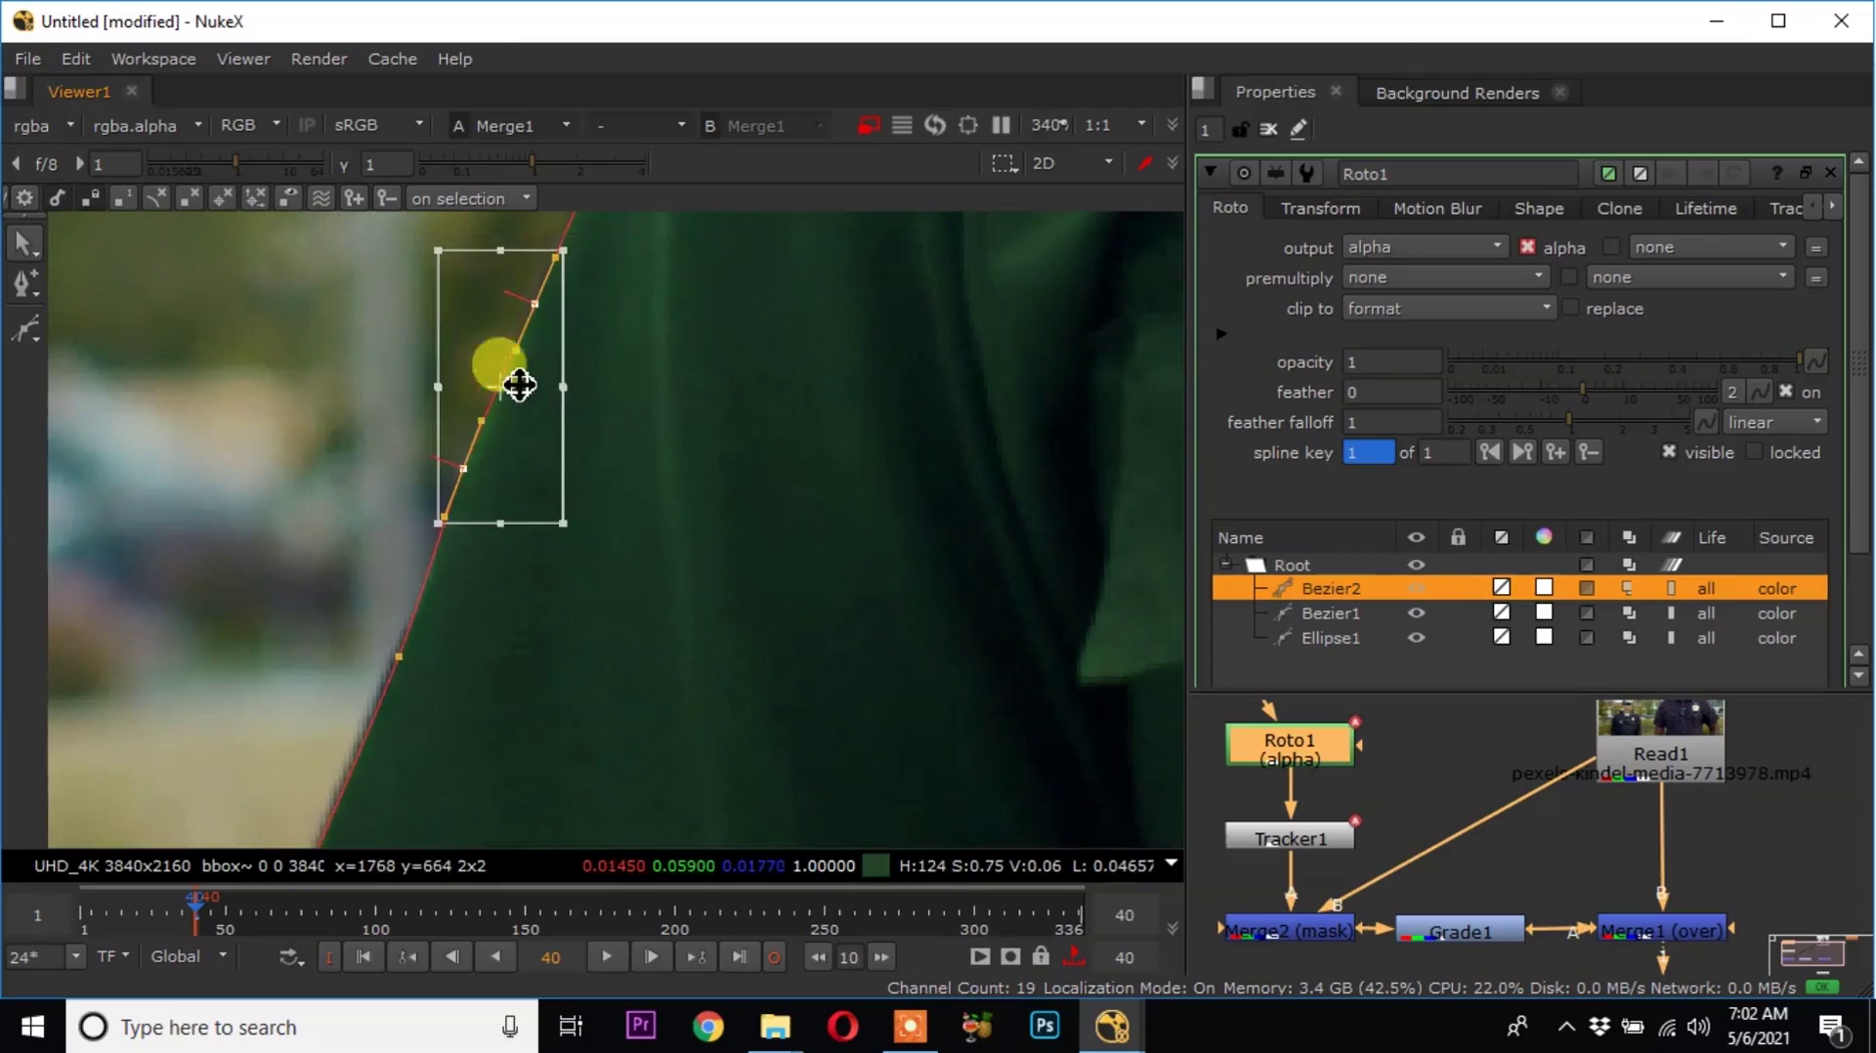
pyautogui.scroll(4, 518, 386)
pyautogui.moveTo(529, 500); pyautogui.dragTo(545, 506)
pyautogui.scroll(-1, 521, 479)
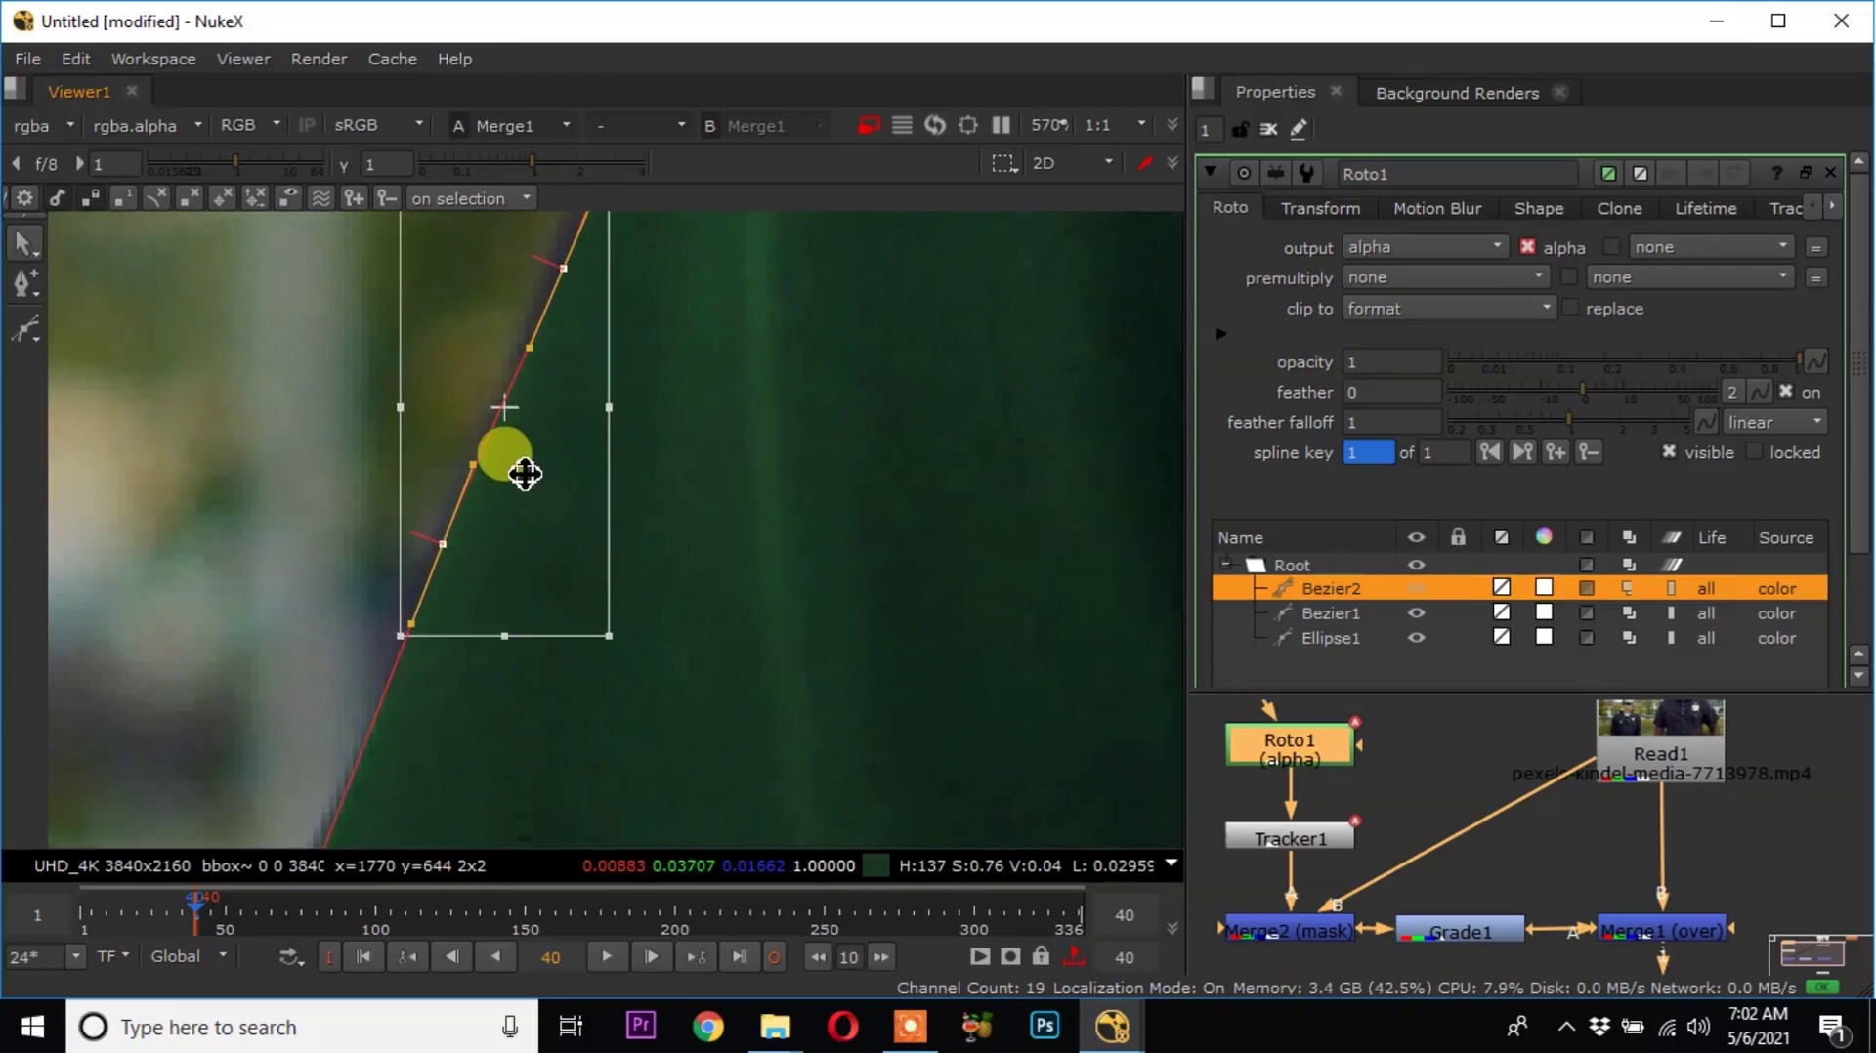
pyautogui.moveTo(521, 479); pyautogui.dragTo(519, 476)
# Nudge the next higher Bezier2 point on the sleeve's outer side onto the fabric edge.
pyautogui.moveTo(559, 518); pyautogui.dragTo(517, 801, button='middle')
pyautogui.moveTo(342, 327); pyautogui.dragTo(610, 688)
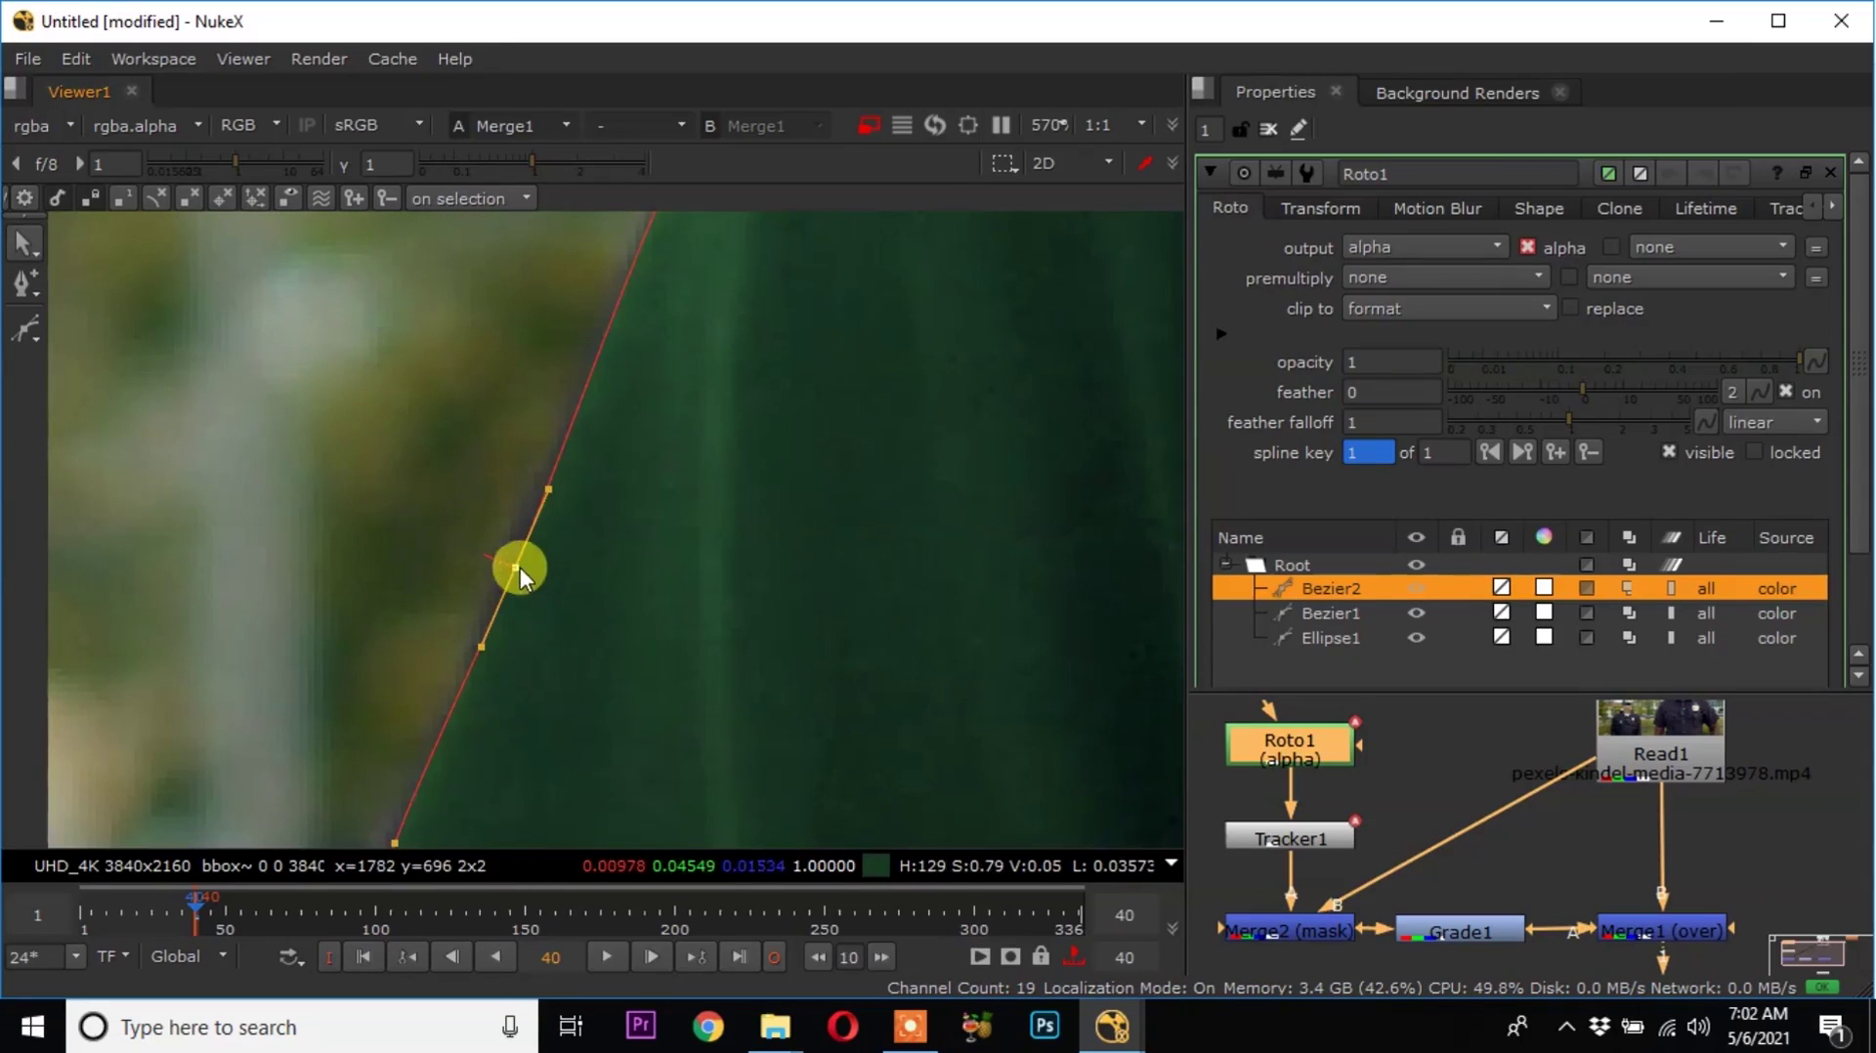
pyautogui.scroll(-3, 533, 587)
pyautogui.scroll(3, 525, 576)
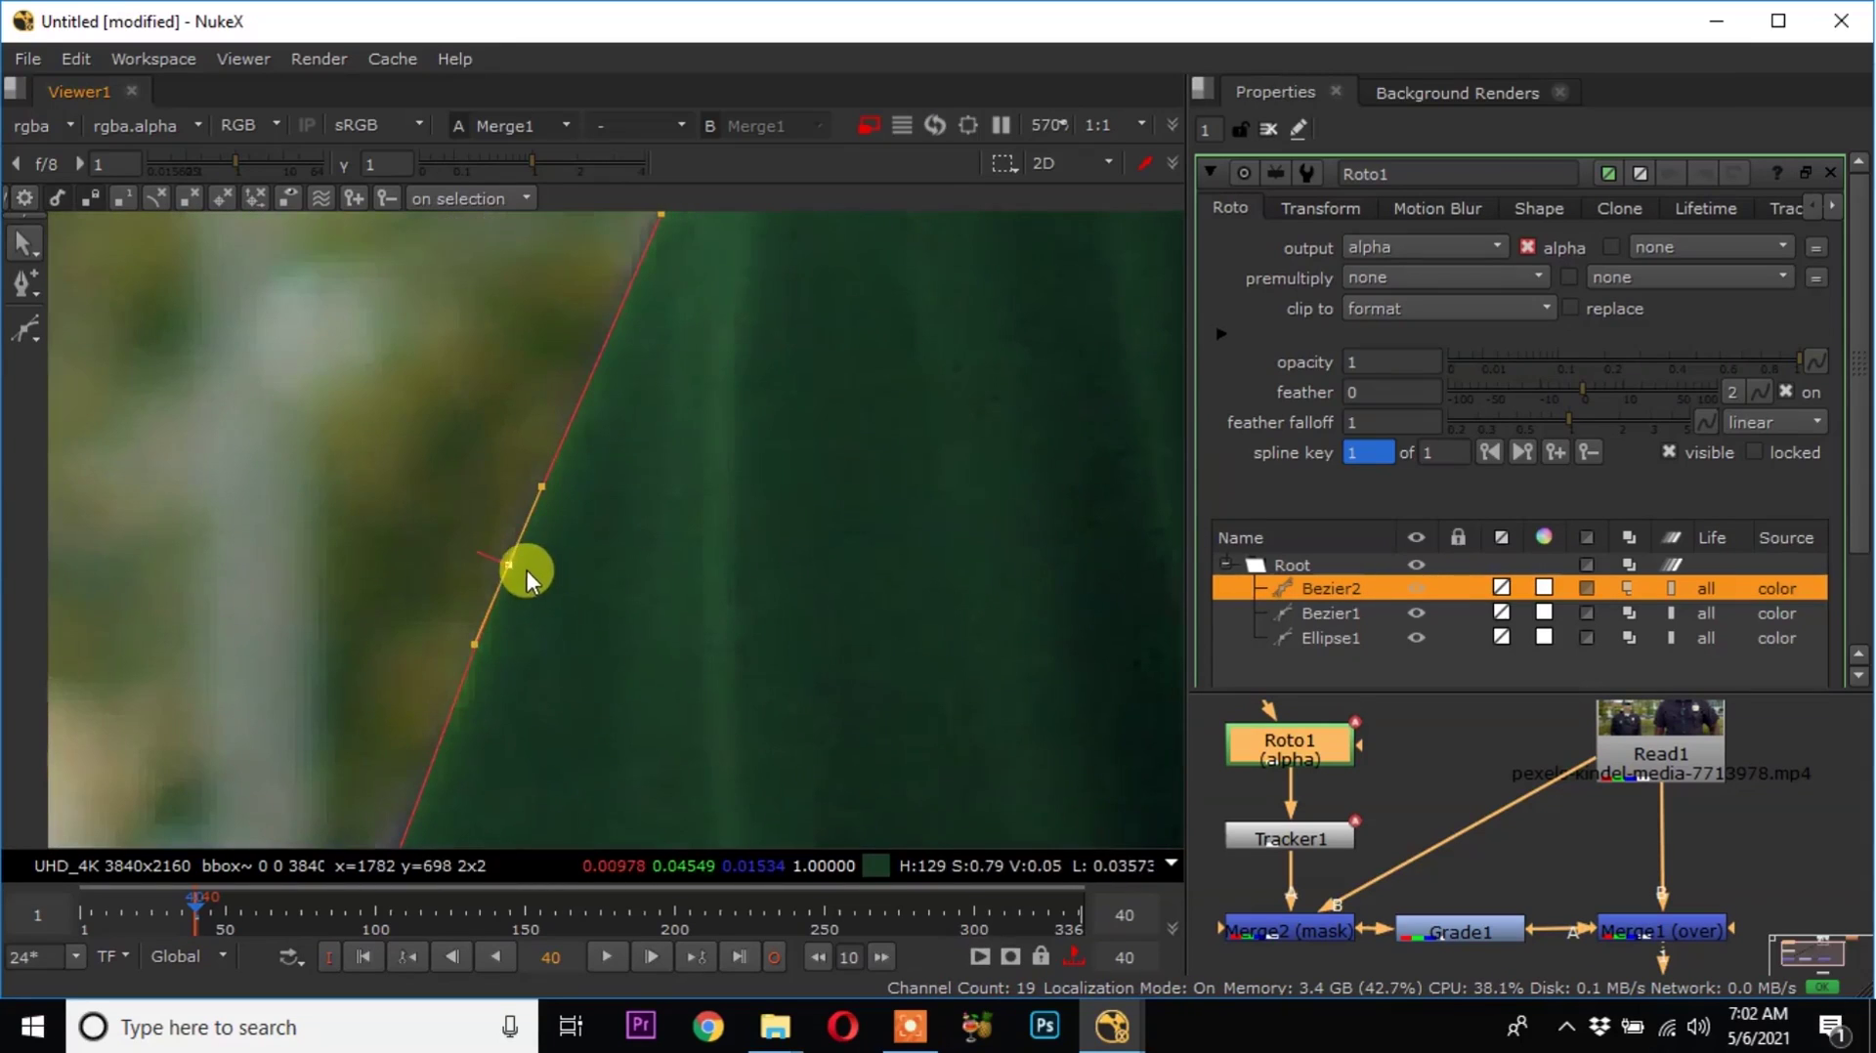
pyautogui.scroll(-6, 521, 565)
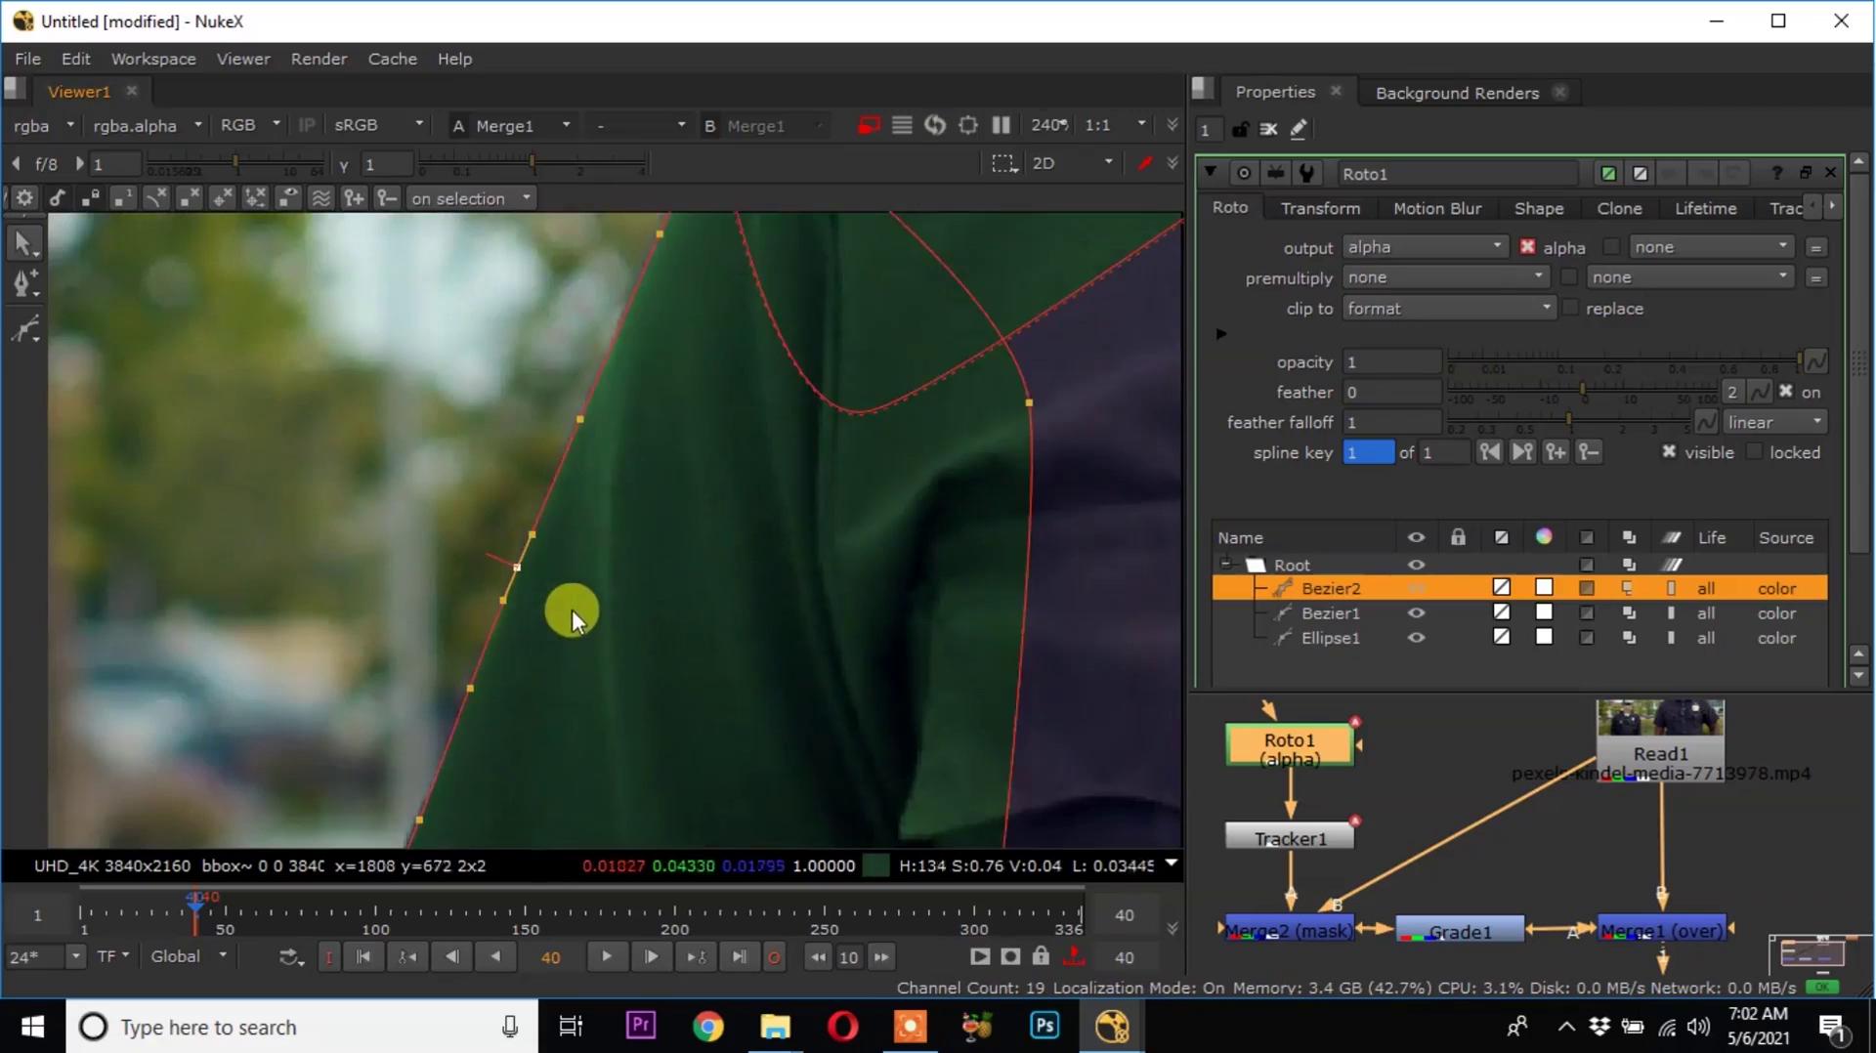
pyautogui.scroll(-3, 612, 582)
# Select all Bezier2 points and pull out a narrow feather along the sleeve shape.
pyautogui.moveTo(313, 326); pyautogui.dragTo(875, 879)
pyautogui.scroll(5, 557, 723)
pyautogui.scroll(4, 527, 730)
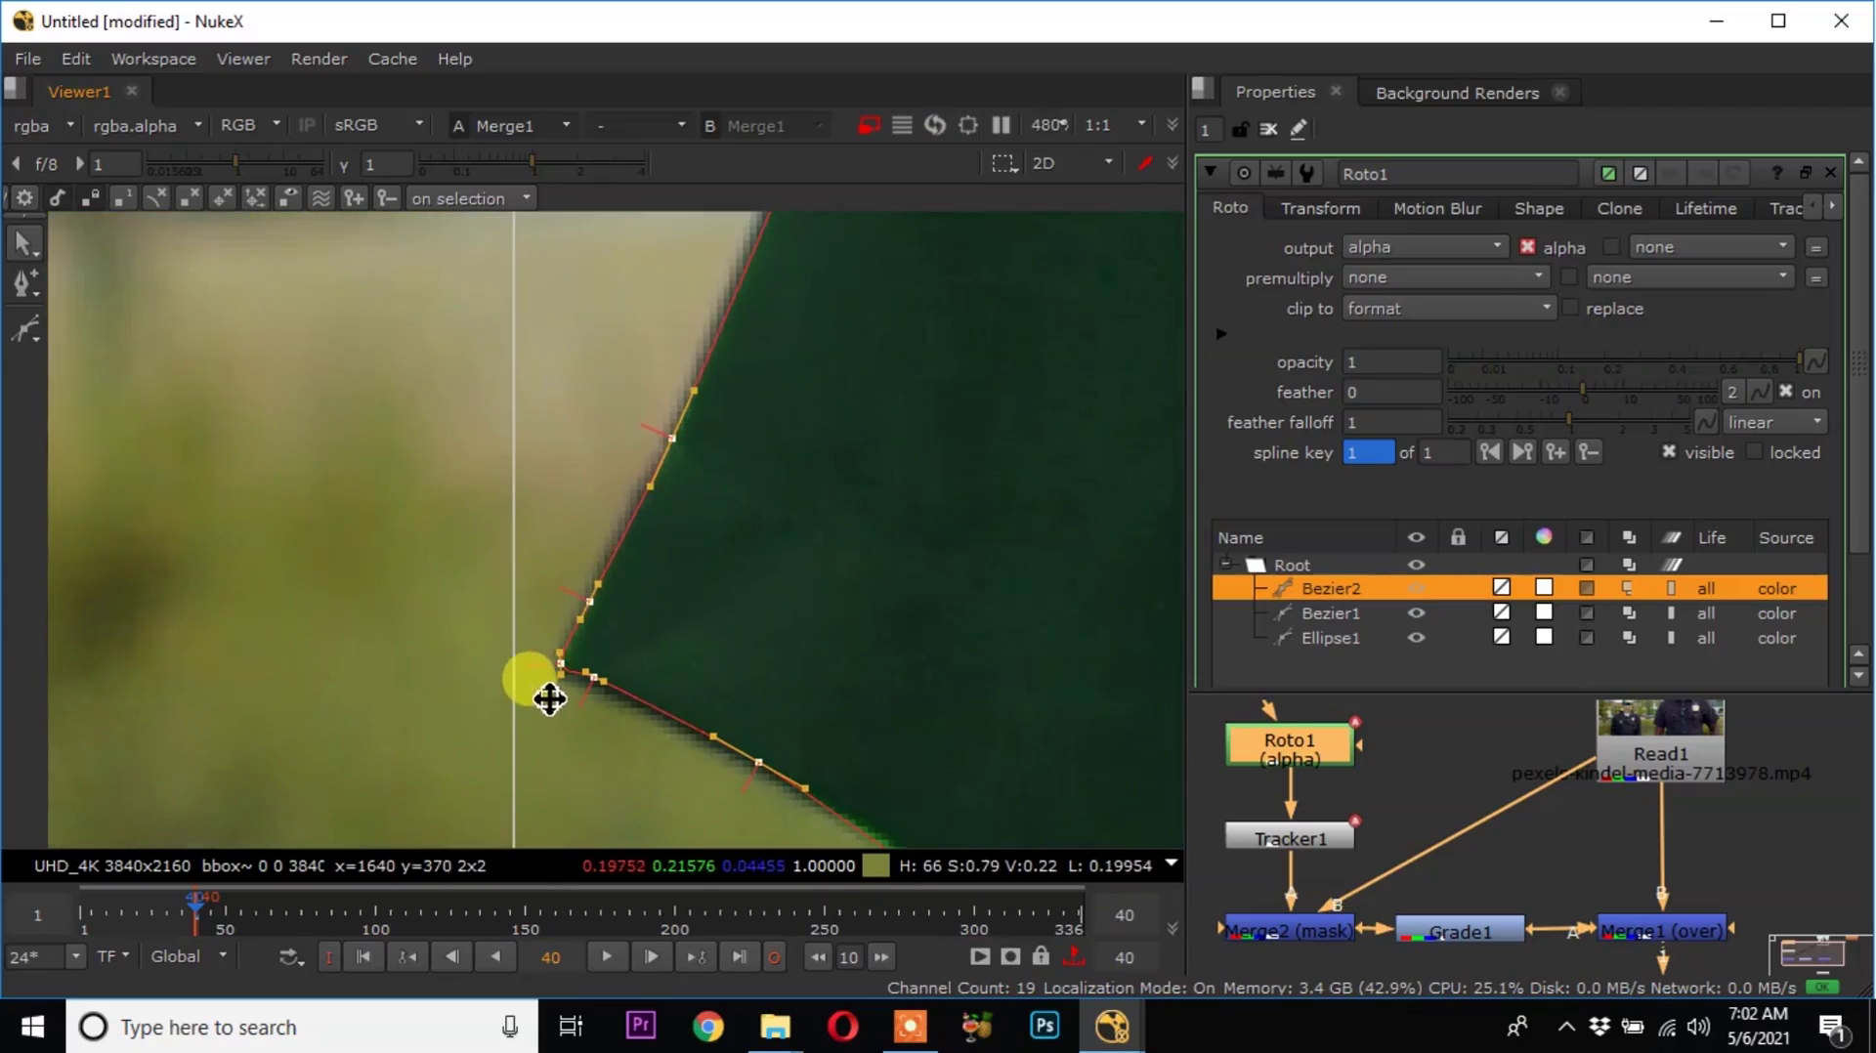
pyautogui.scroll(2, 544, 696)
pyautogui.keyDown('ctrl'); pyautogui.moveTo(565, 646); pyautogui.dragTo(543, 643); pyautogui.keyUp('ctrl')
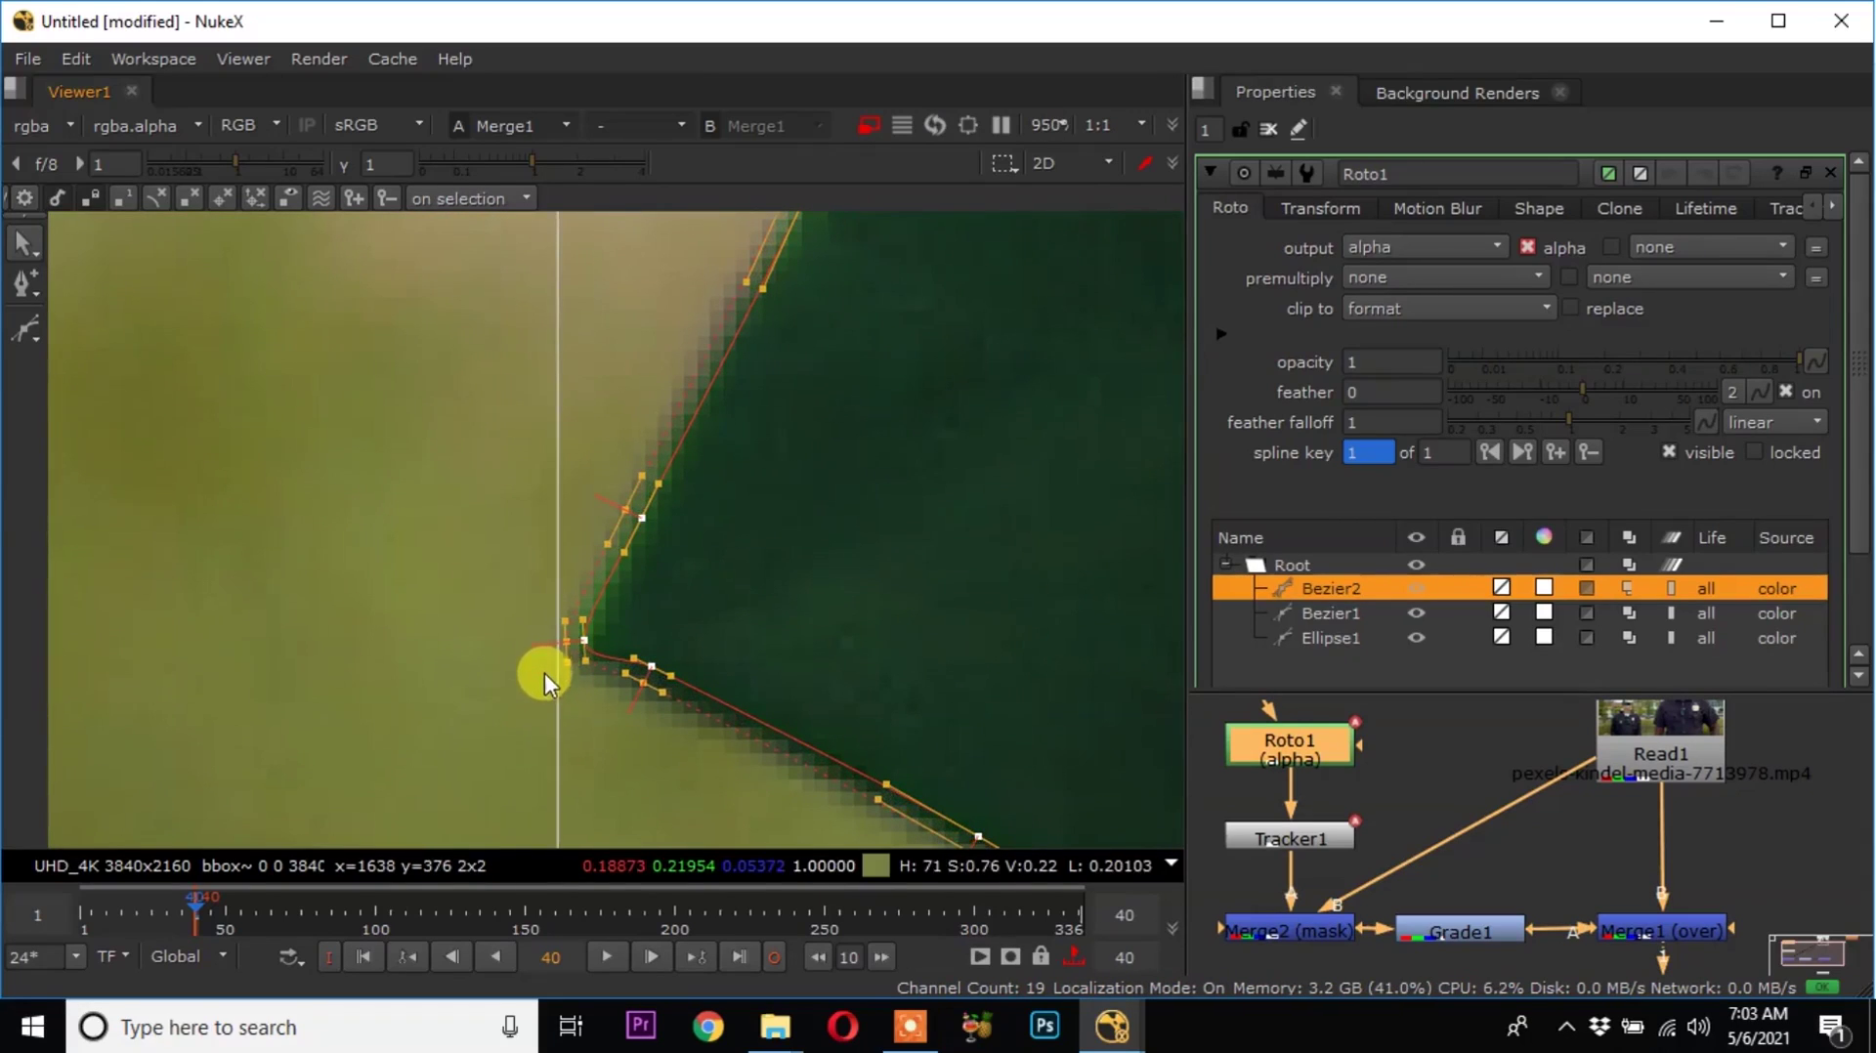
# Fine-tune the Bezier2 points around the sleeve's outer lower corner to fit the pointed tip of the cuff.
pyautogui.click(495, 670)
pyautogui.moveTo(829, 607); pyautogui.dragTo(600, 764)
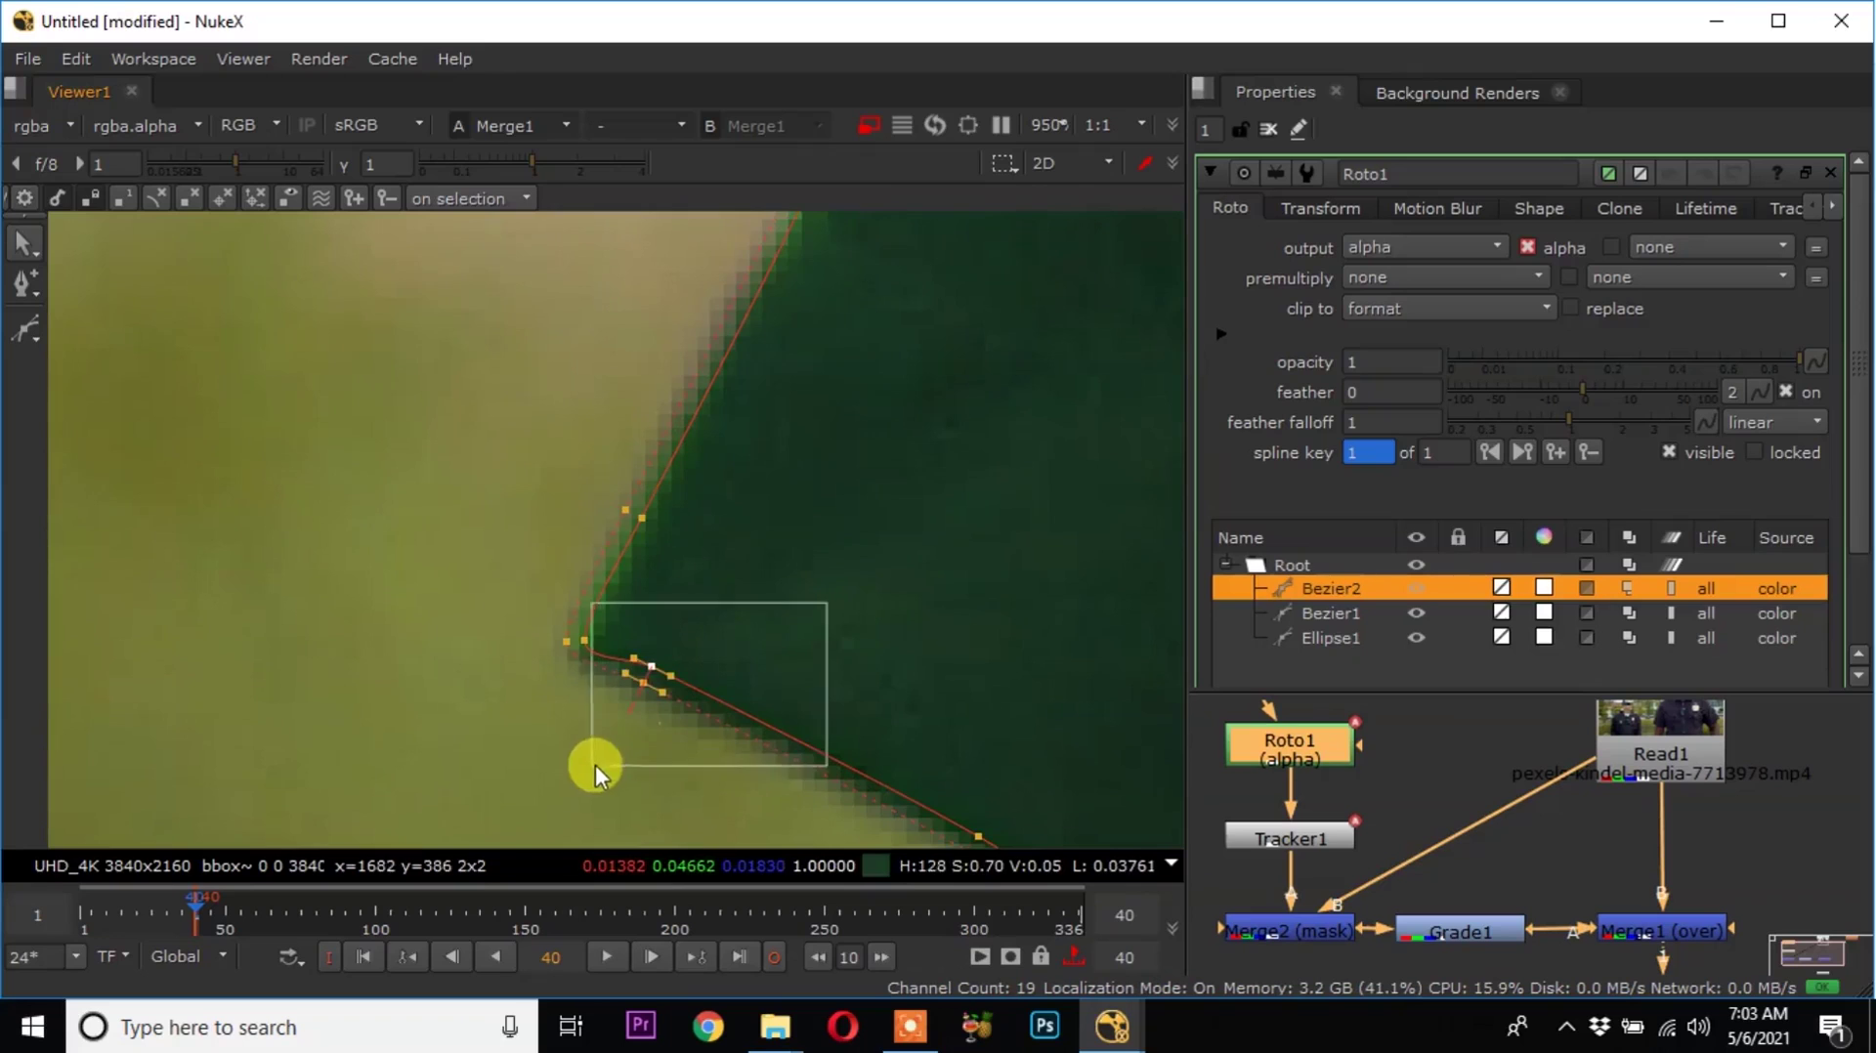
pyautogui.scroll(2, 648, 695)
pyautogui.moveTo(657, 648); pyautogui.dragTo(655, 658)
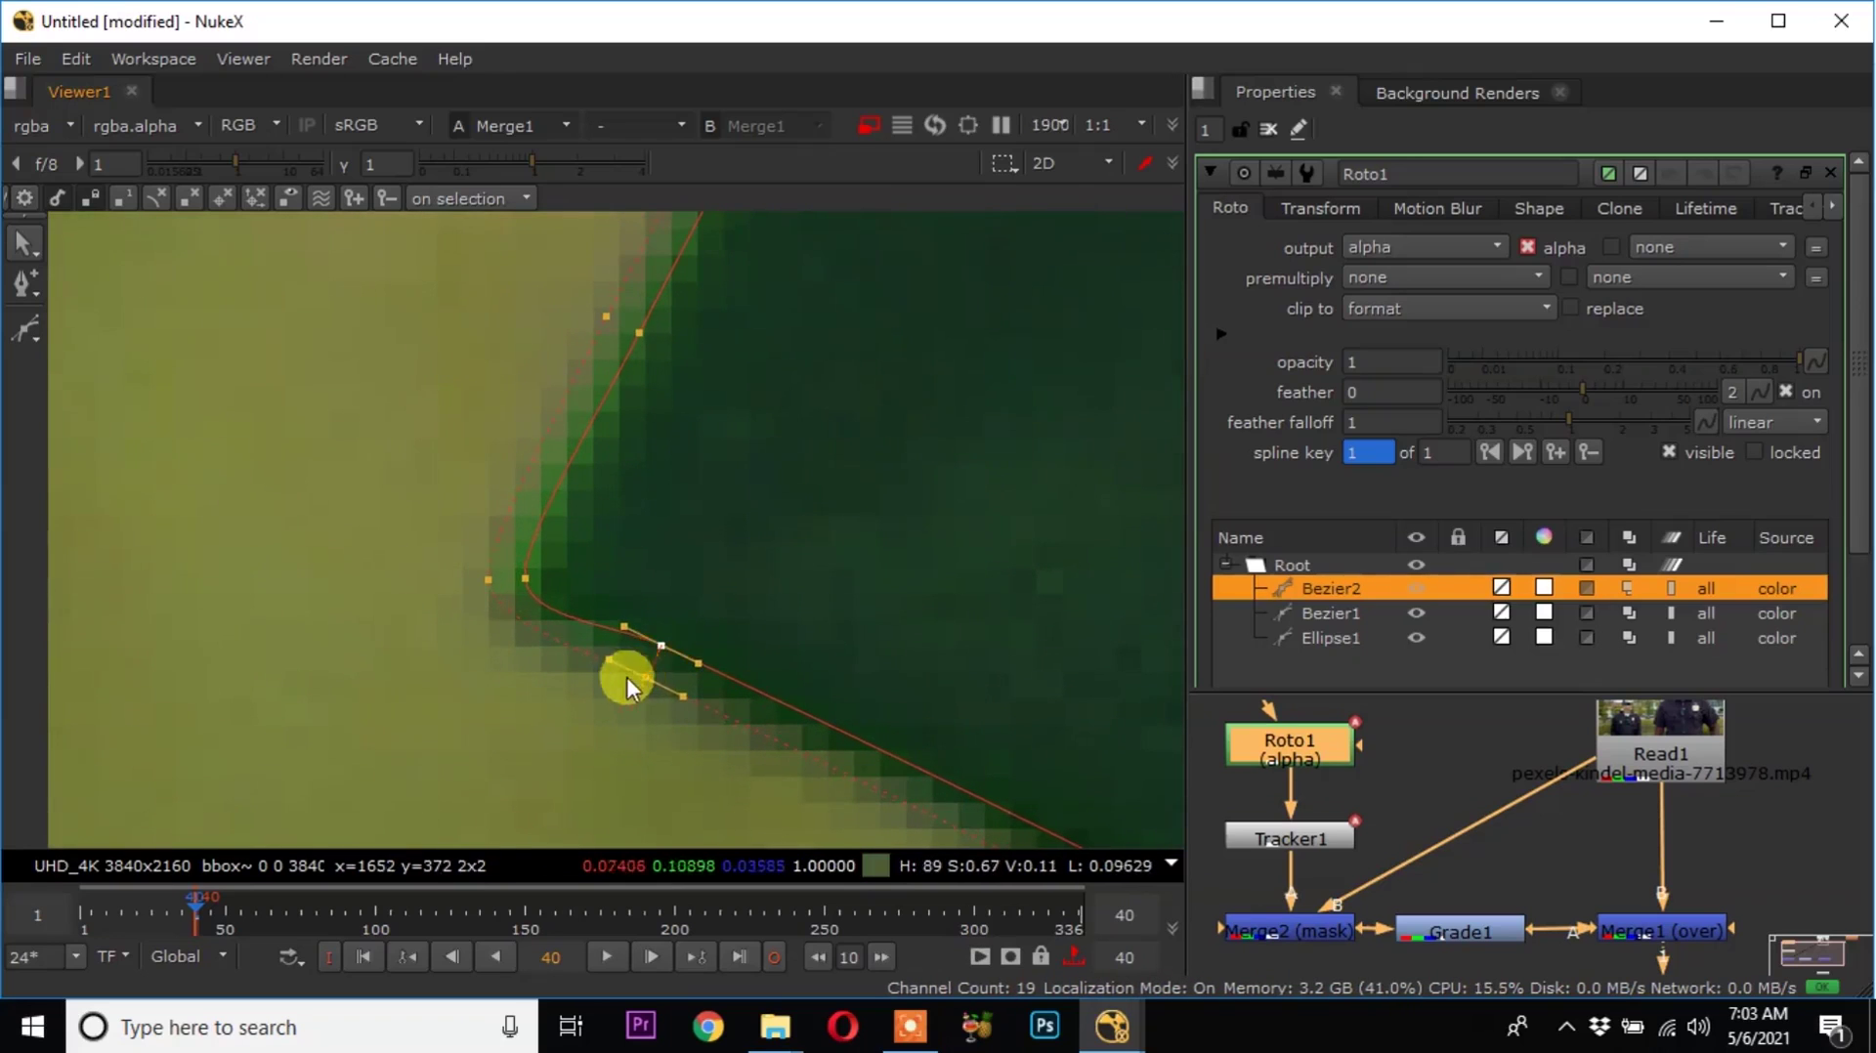
pyautogui.scroll(-3, 612, 679)
pyautogui.moveTo(495, 569); pyautogui.dragTo(657, 719)
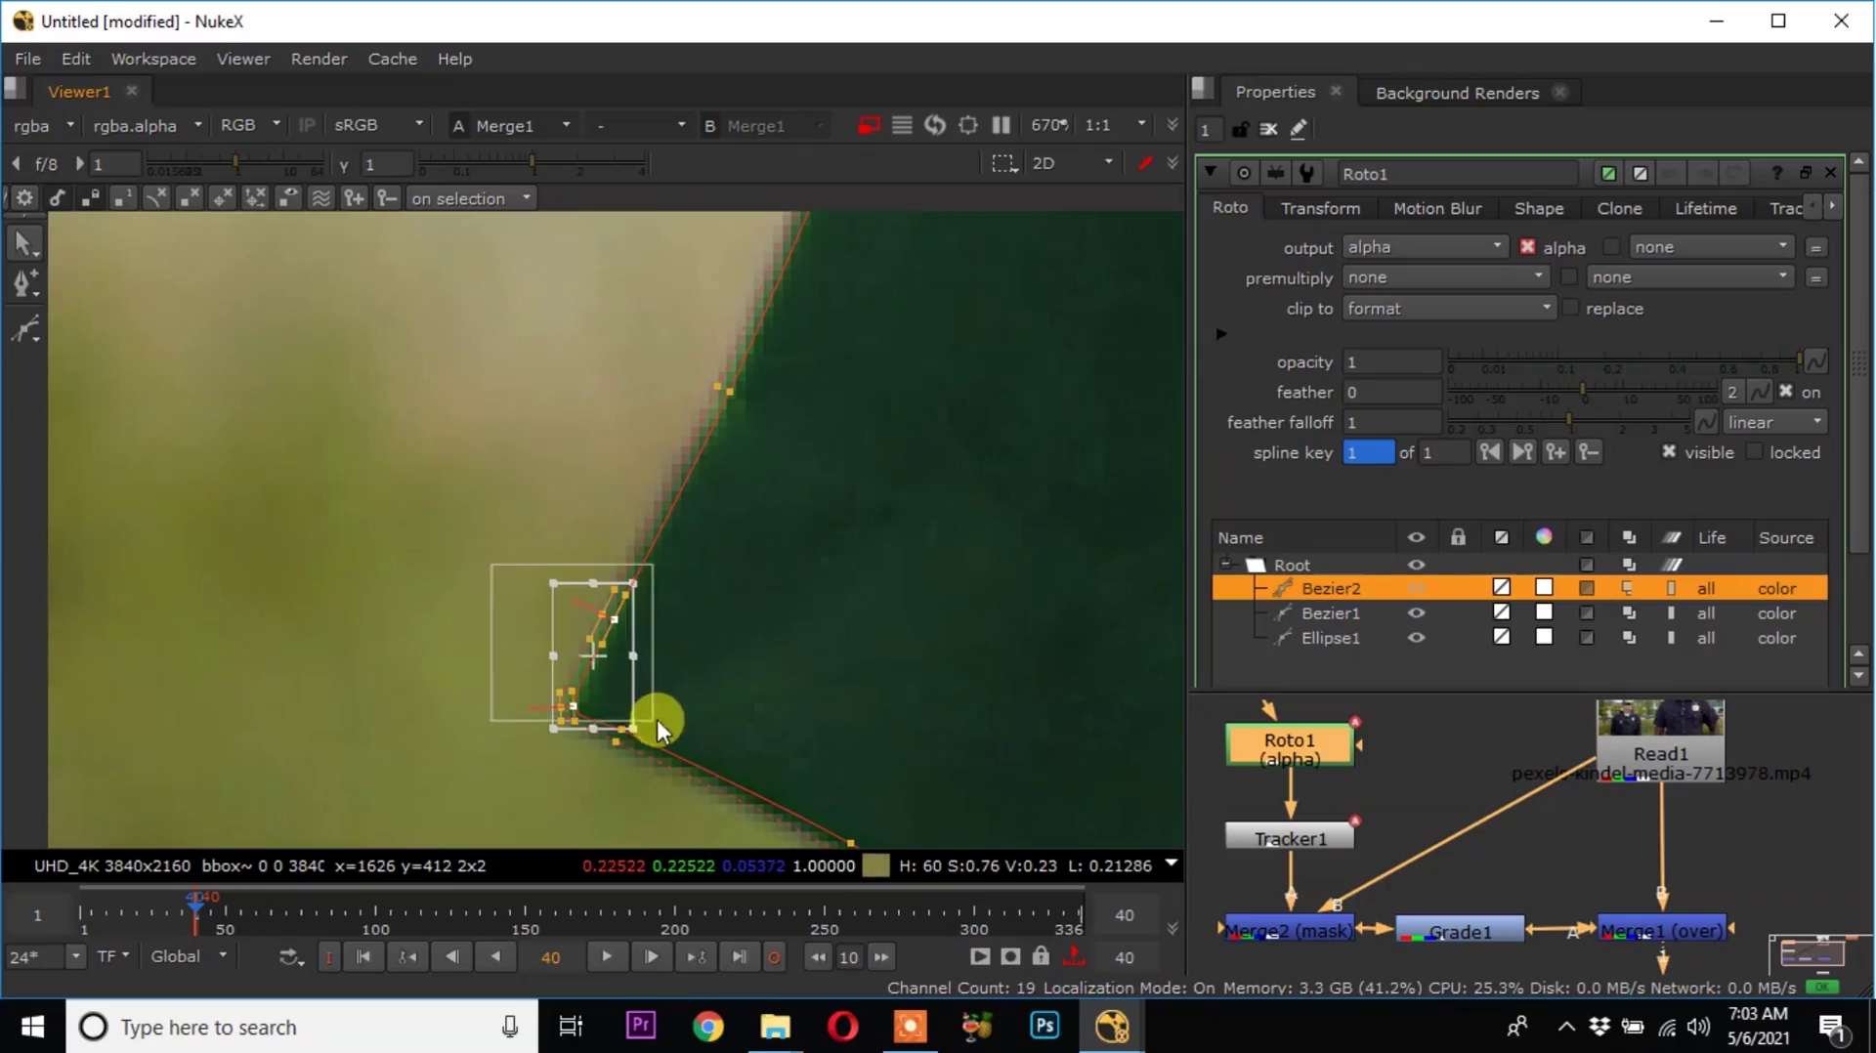
pyautogui.scroll(2, 607, 683)
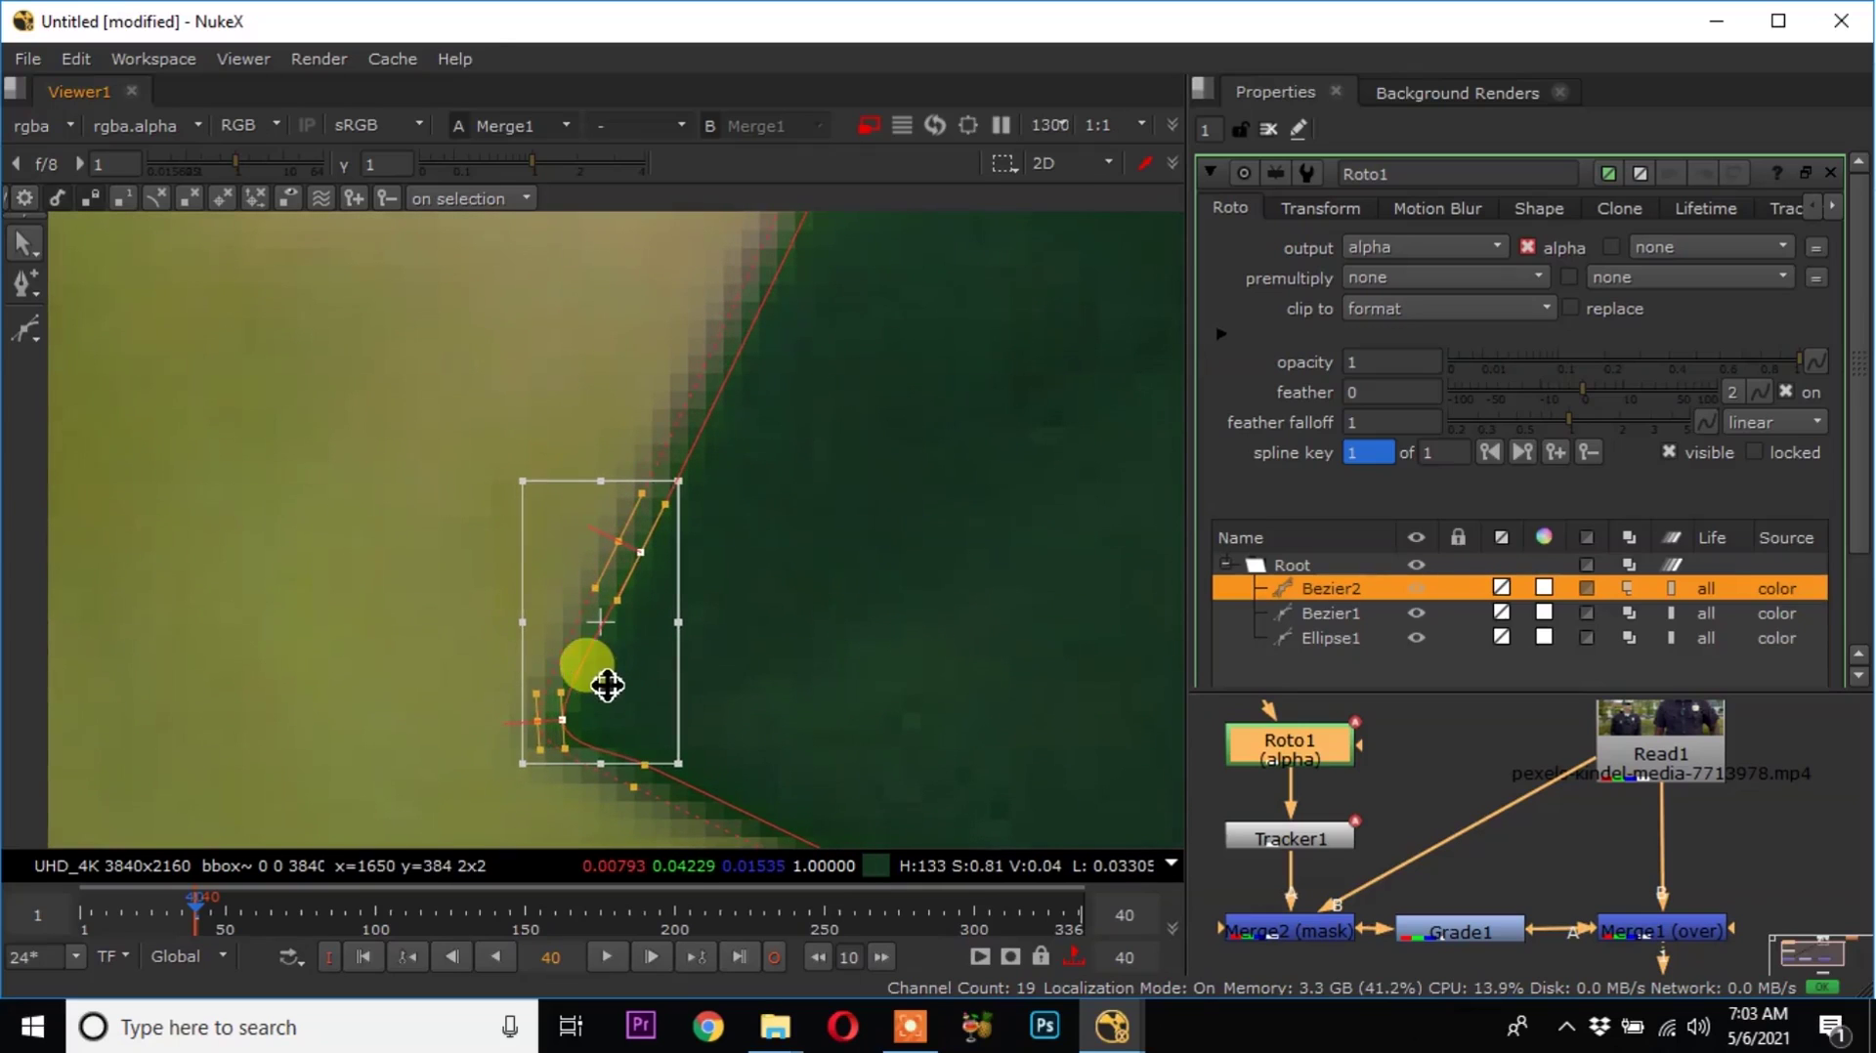
pyautogui.scroll(-3, 559, 719)
pyautogui.scroll(-6, 558, 719)
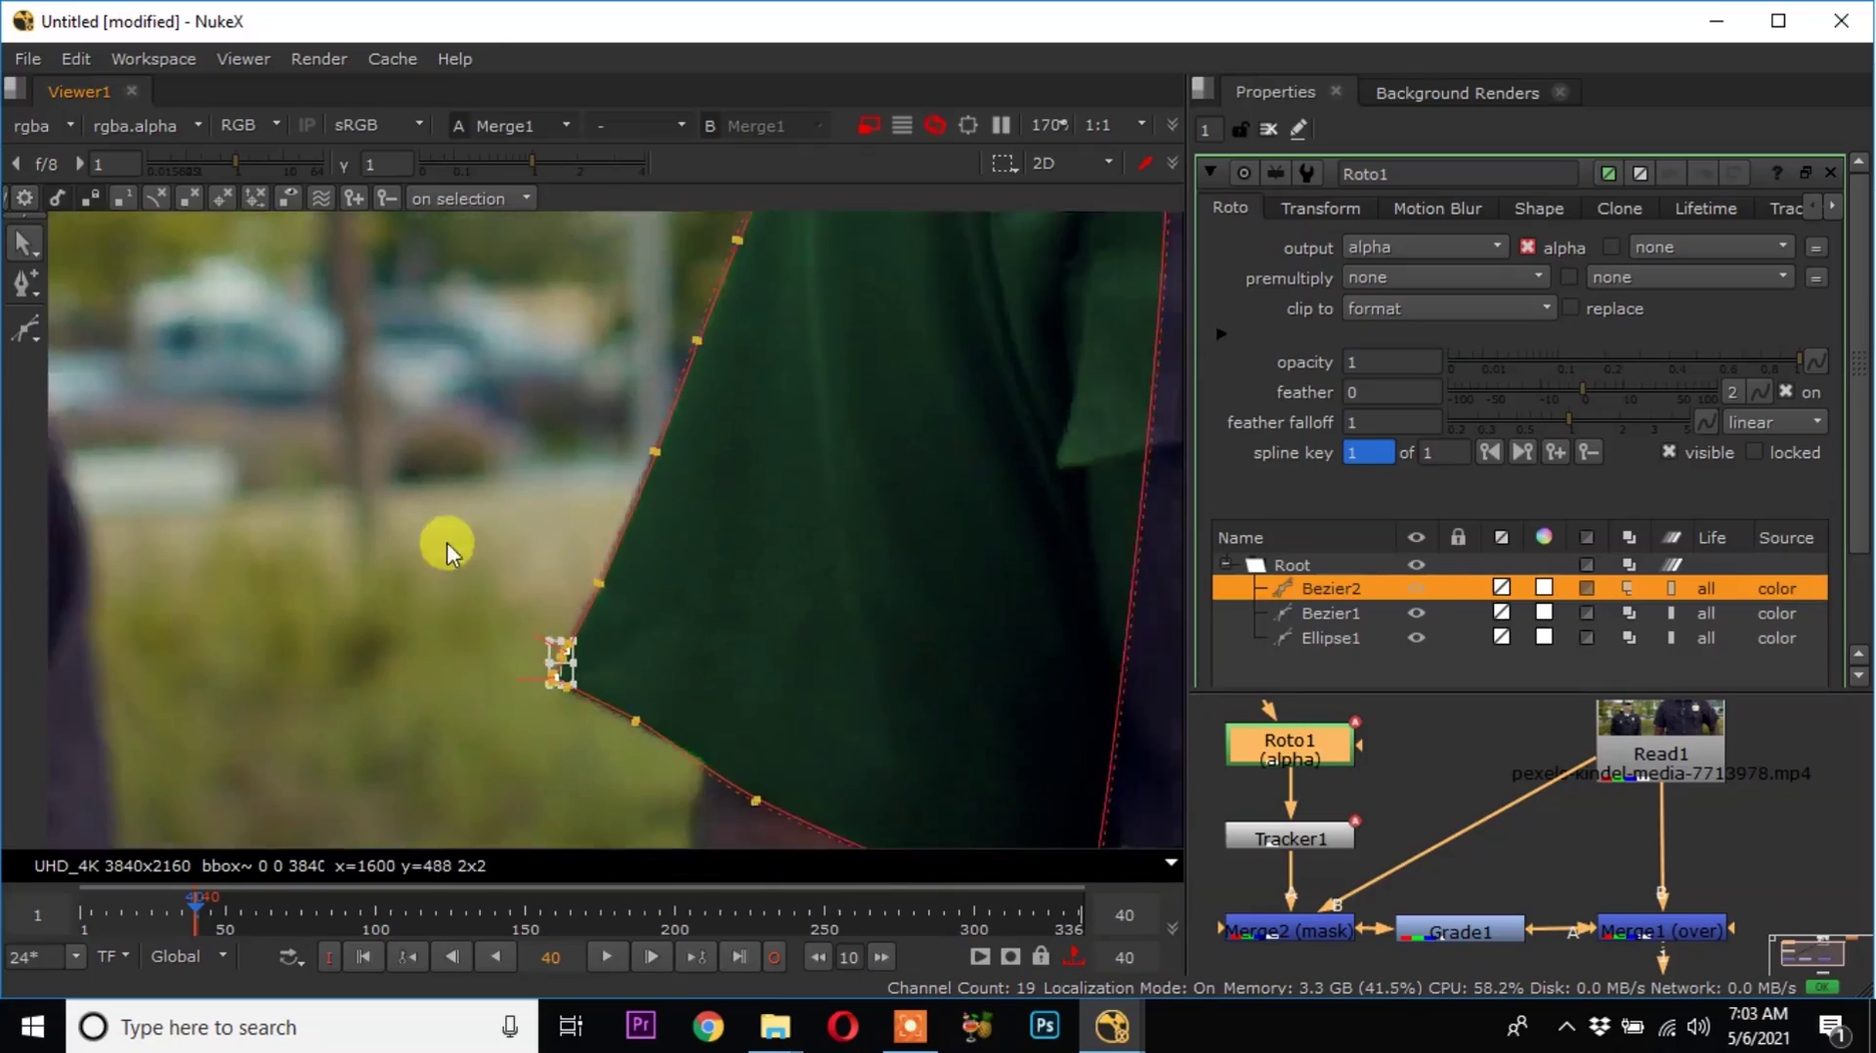
pyautogui.moveTo(501, 600); pyautogui.dragTo(497, 596, button='middle')
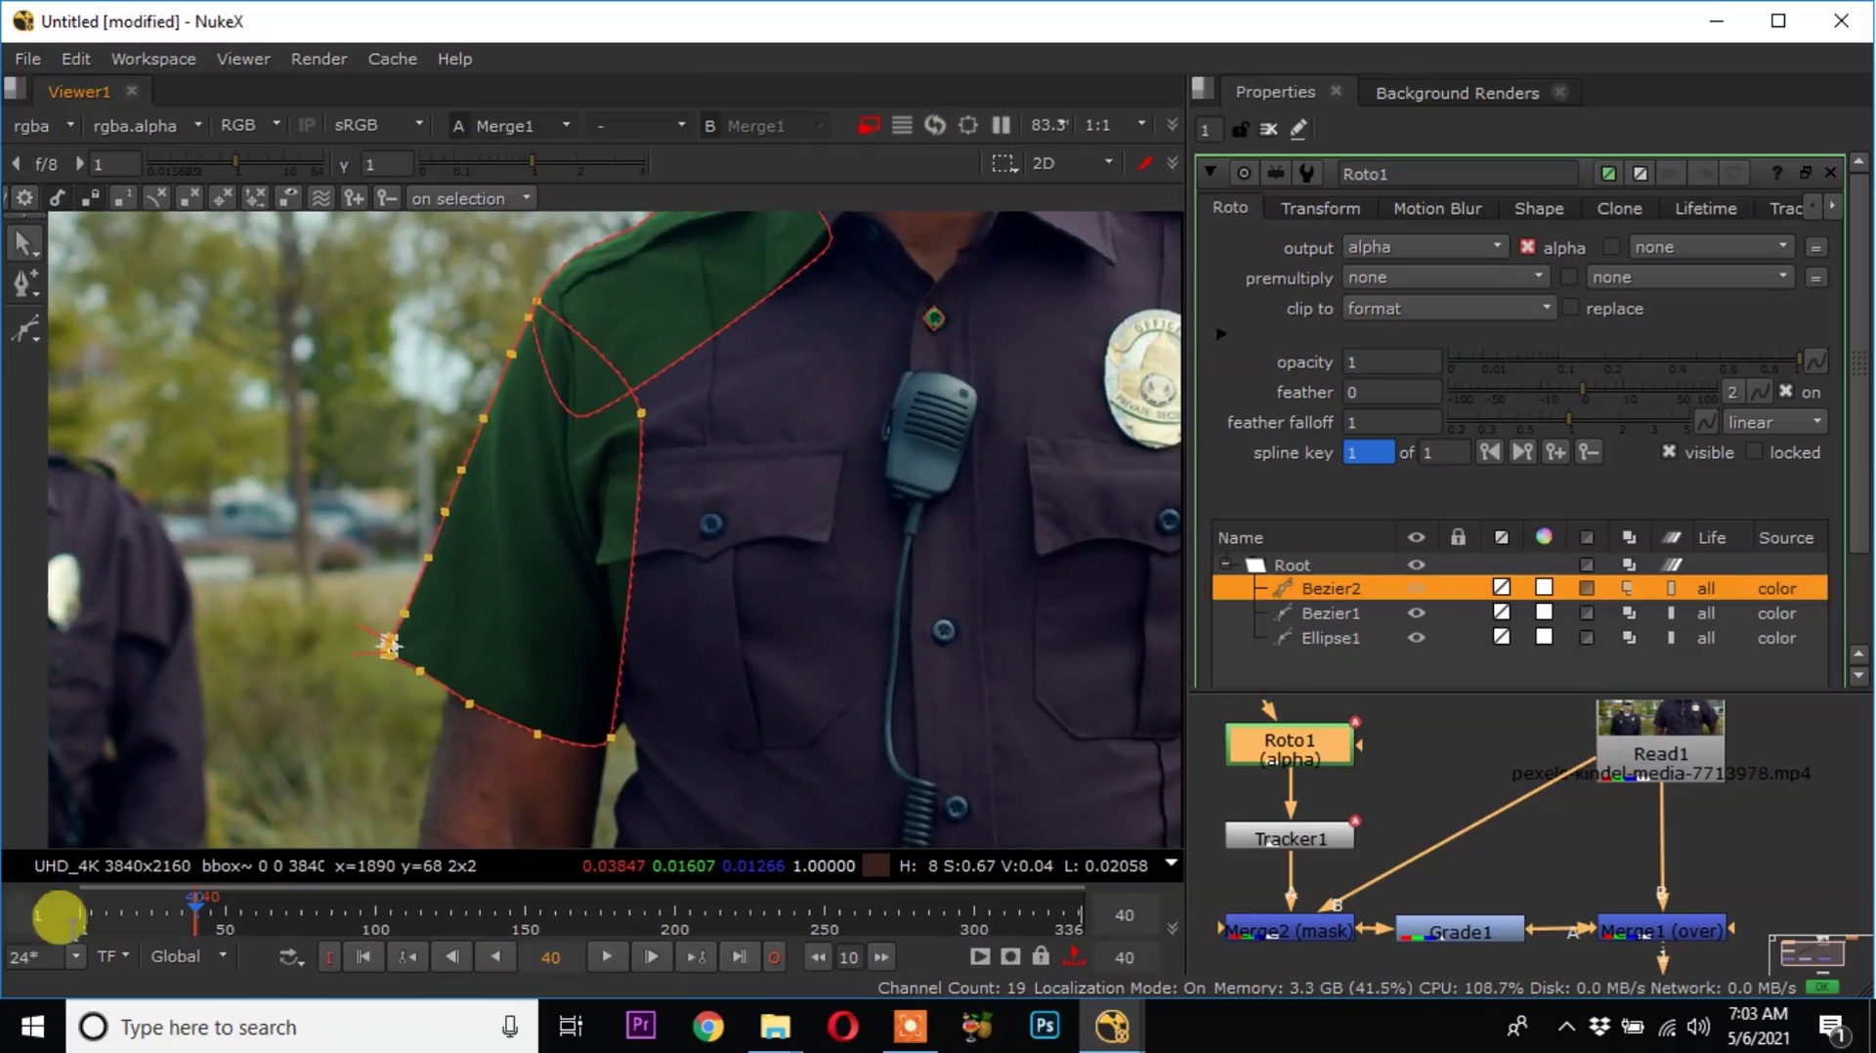
# At frame 23, shift all Bezier2 points together to match the sleeve's position and keyframe the shape.
pyautogui.click(145, 906)
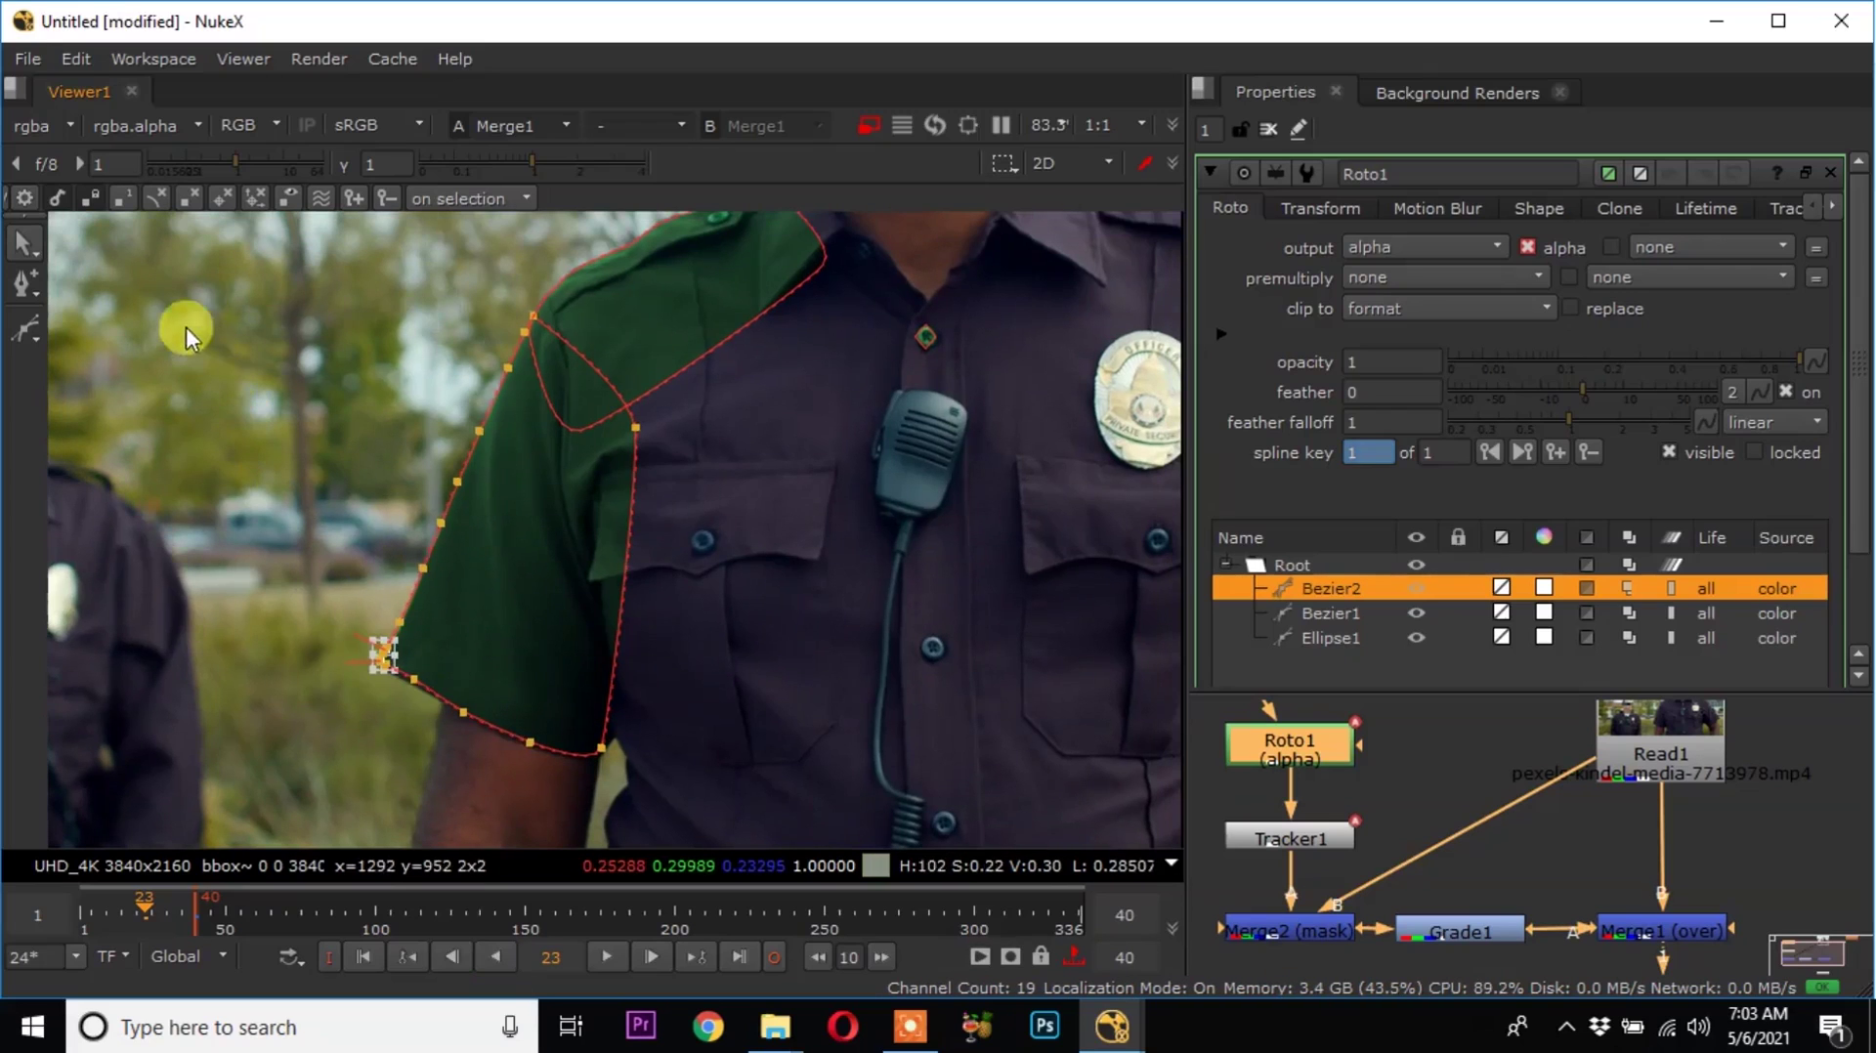
pyautogui.moveTo(186, 326); pyautogui.dragTo(739, 831)
pyautogui.scroll(5, 418, 703)
pyautogui.moveTo(448, 582); pyautogui.dragTo(449, 620)
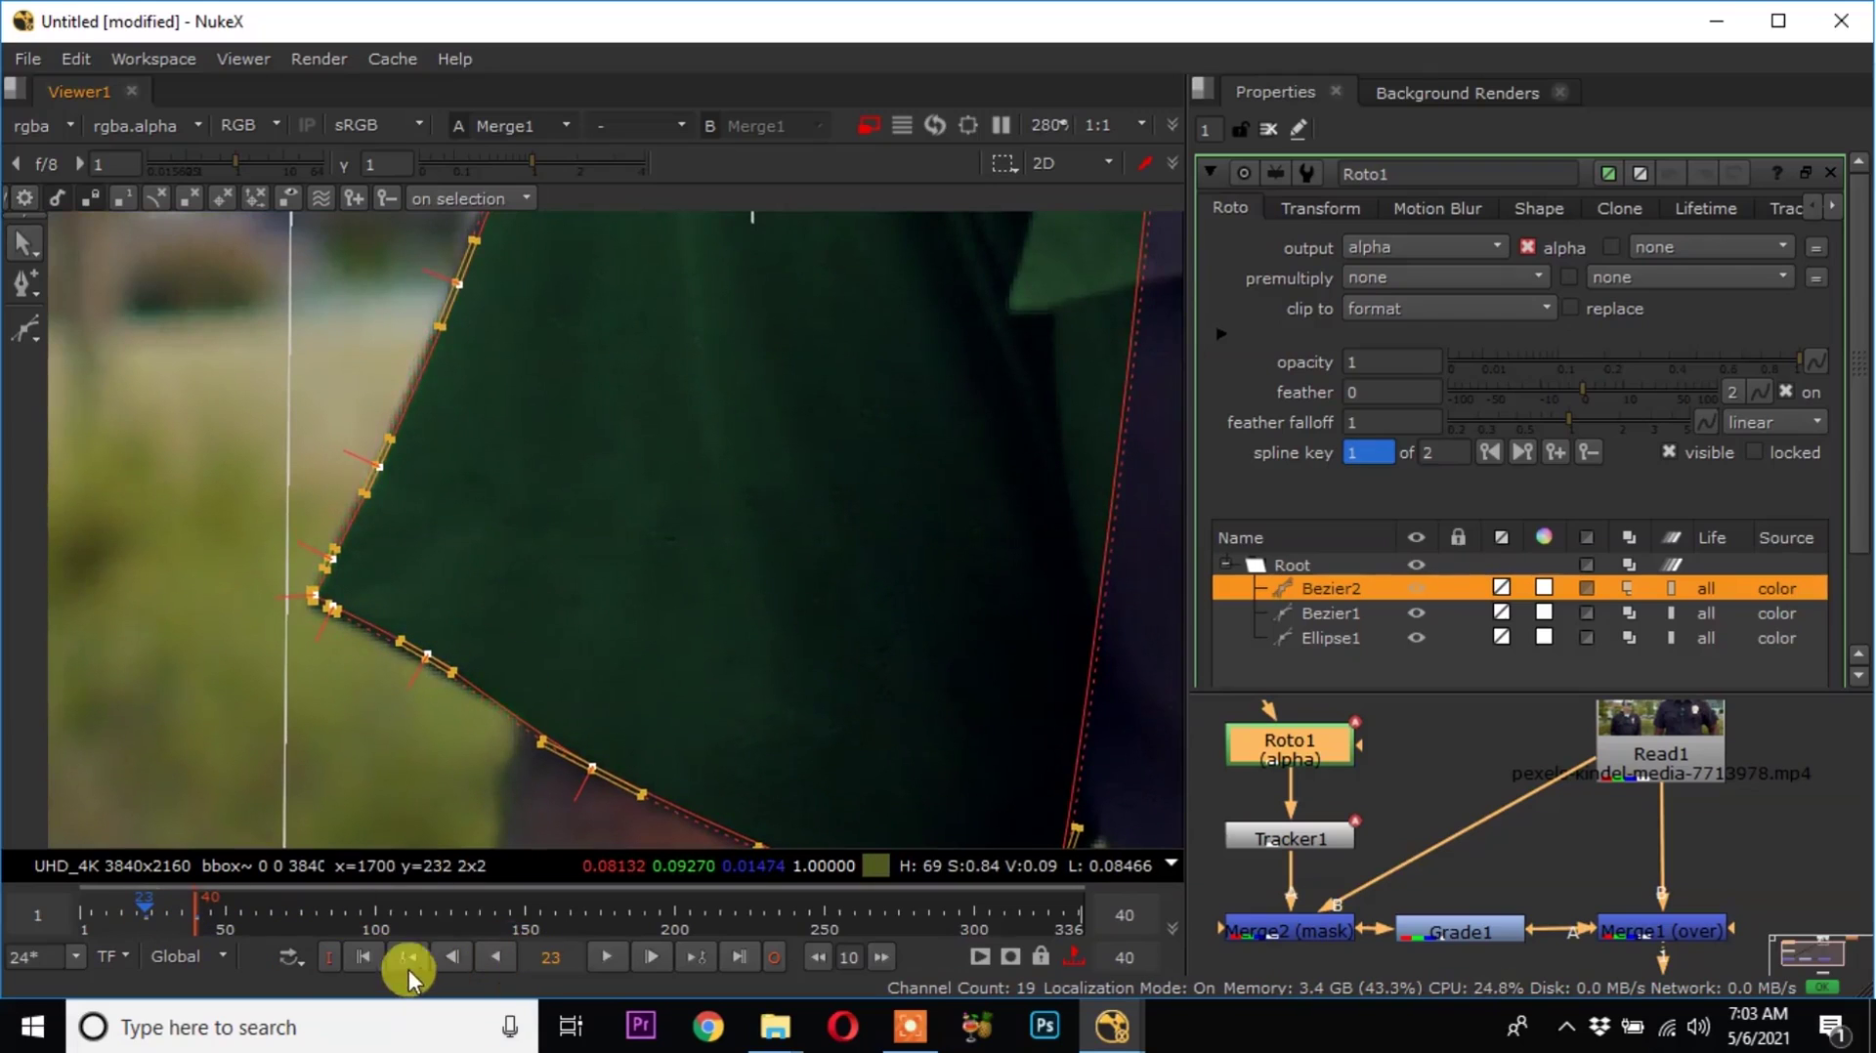
# At frame 1, shift the whole Bezier2 shape onto the sleeve to keyframe it, and deselect its points.
pyautogui.moveTo(522, 710); pyautogui.dragTo(532, 796, button='middle')
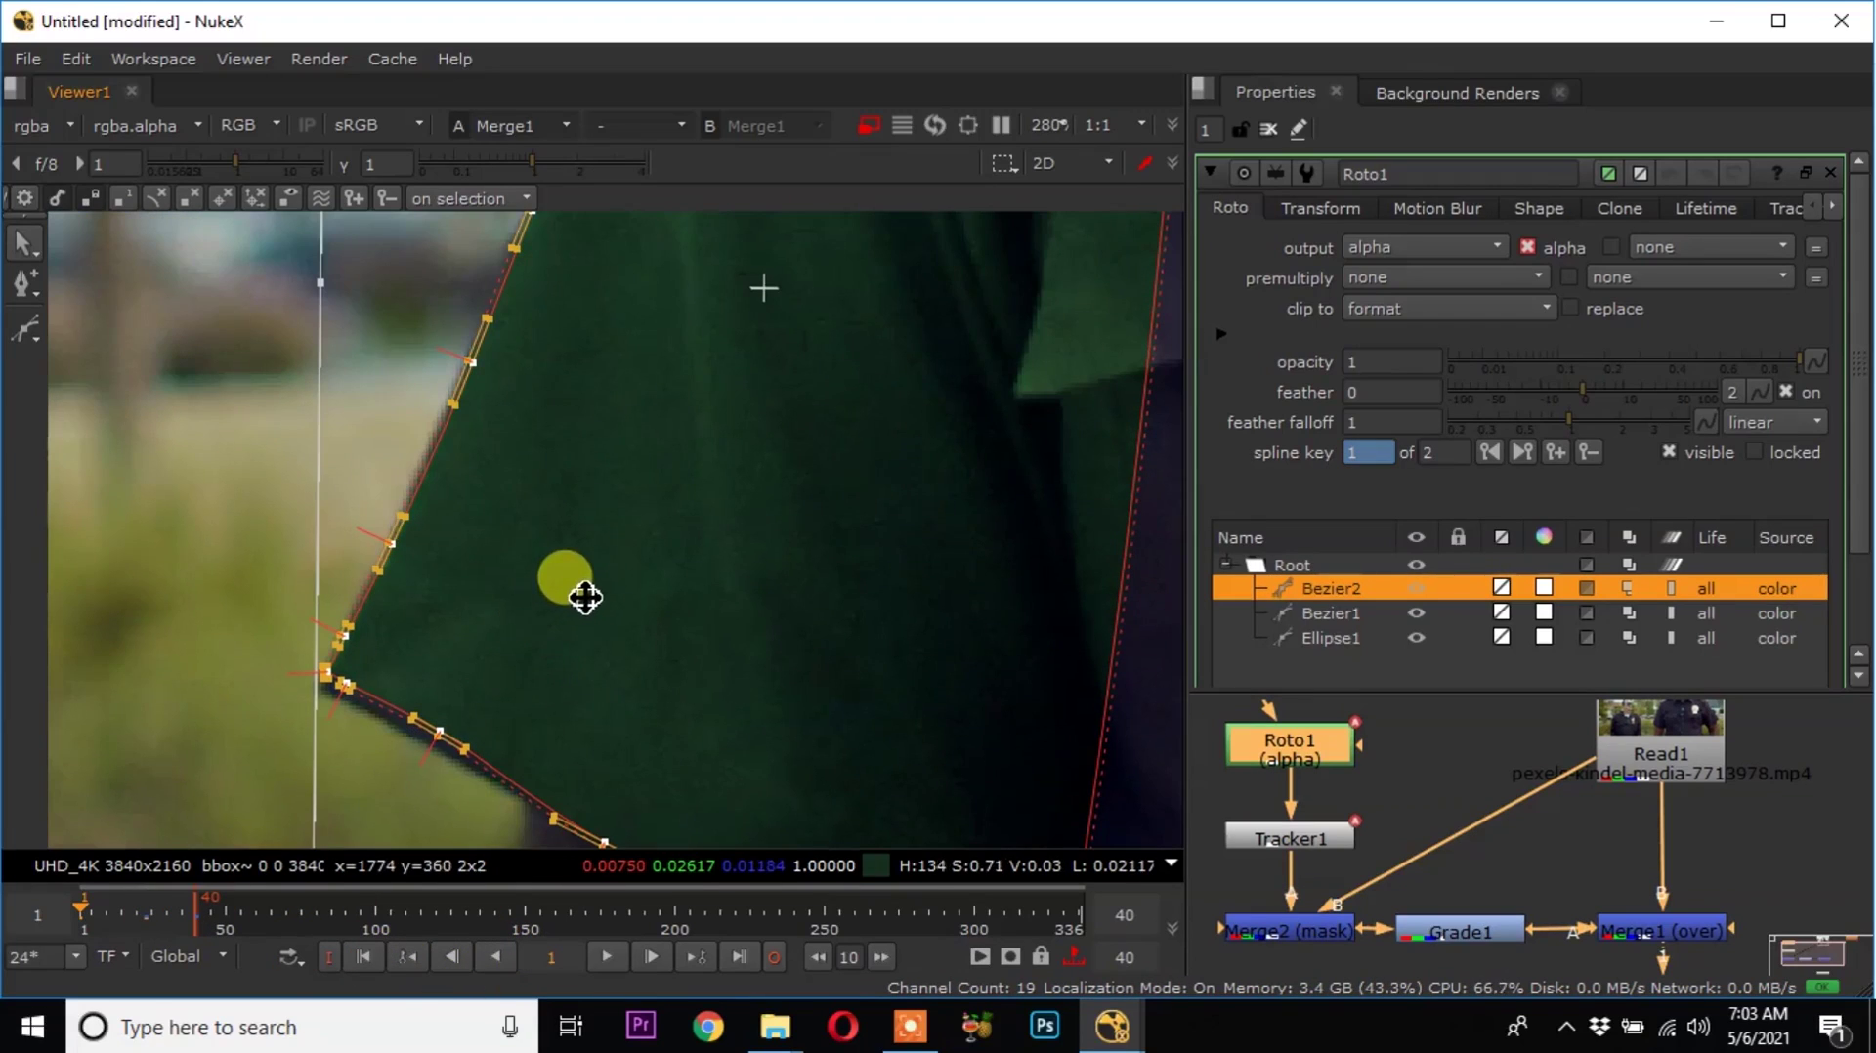
pyautogui.moveTo(584, 609); pyautogui.dragTo(614, 618)
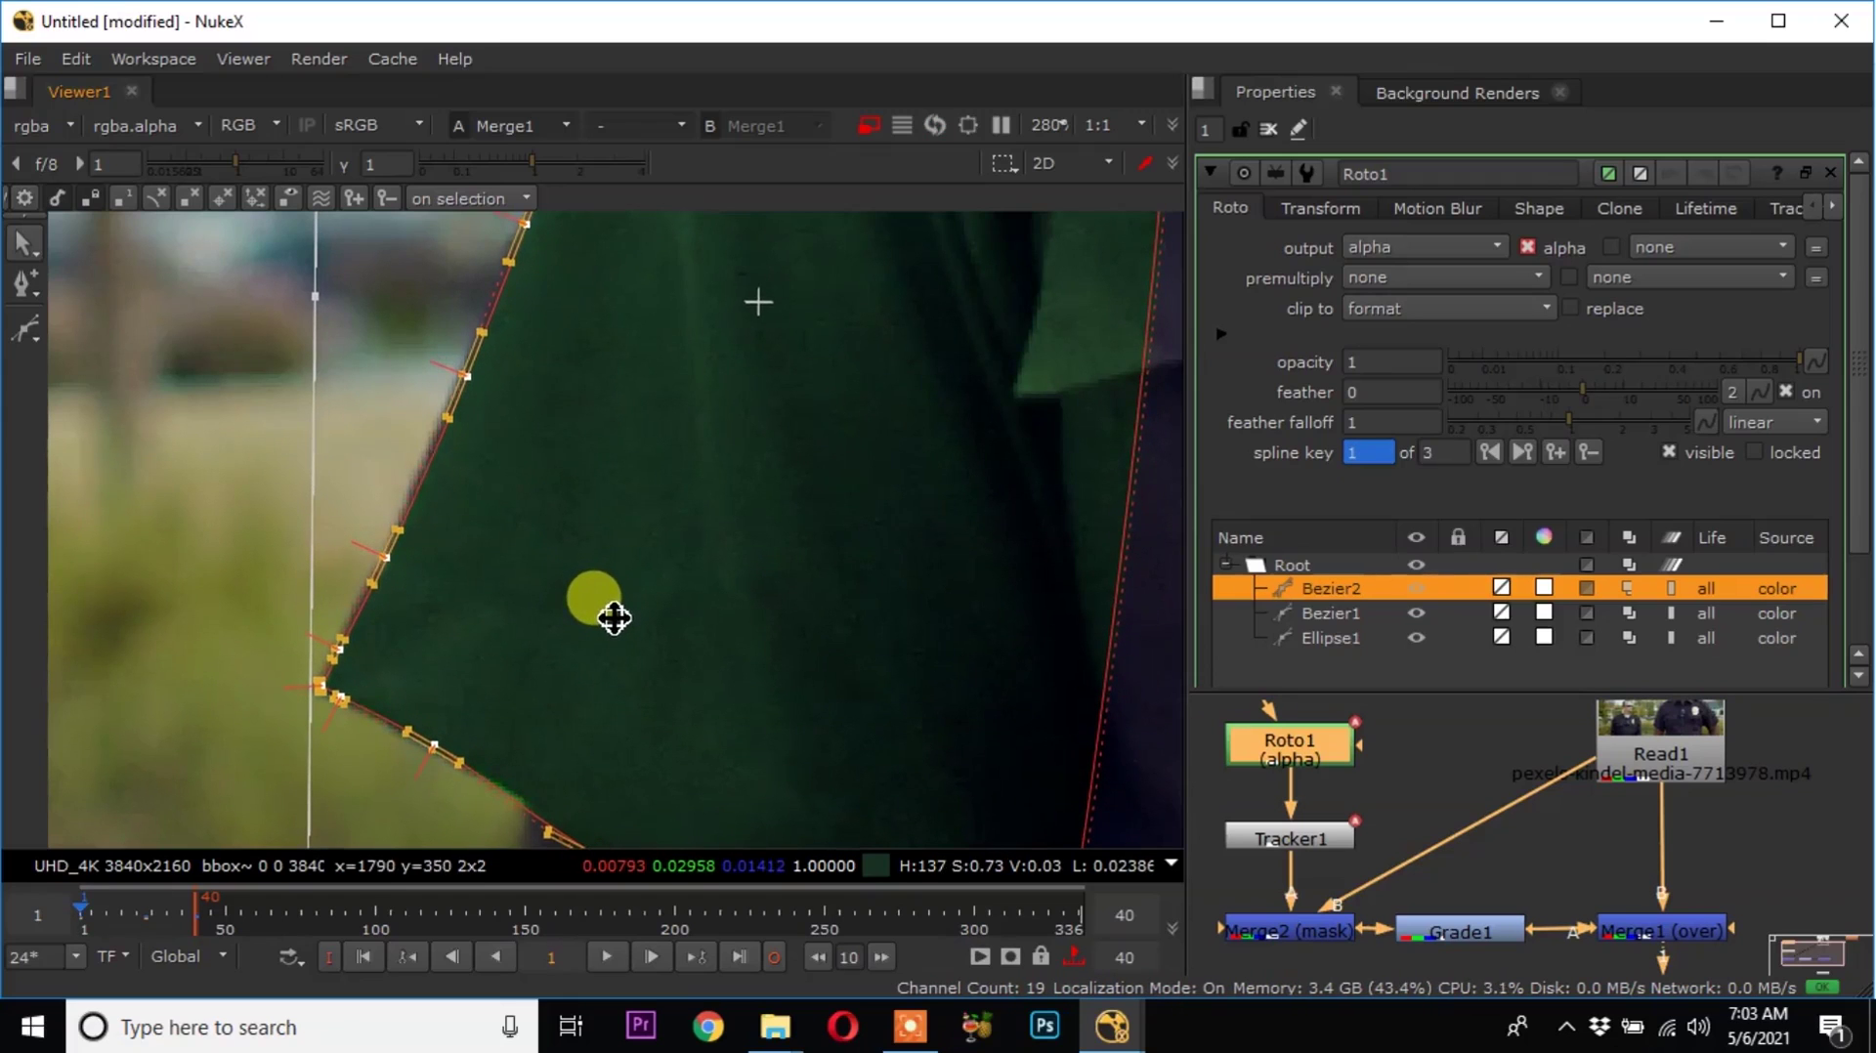
pyautogui.scroll(-6, 586, 628)
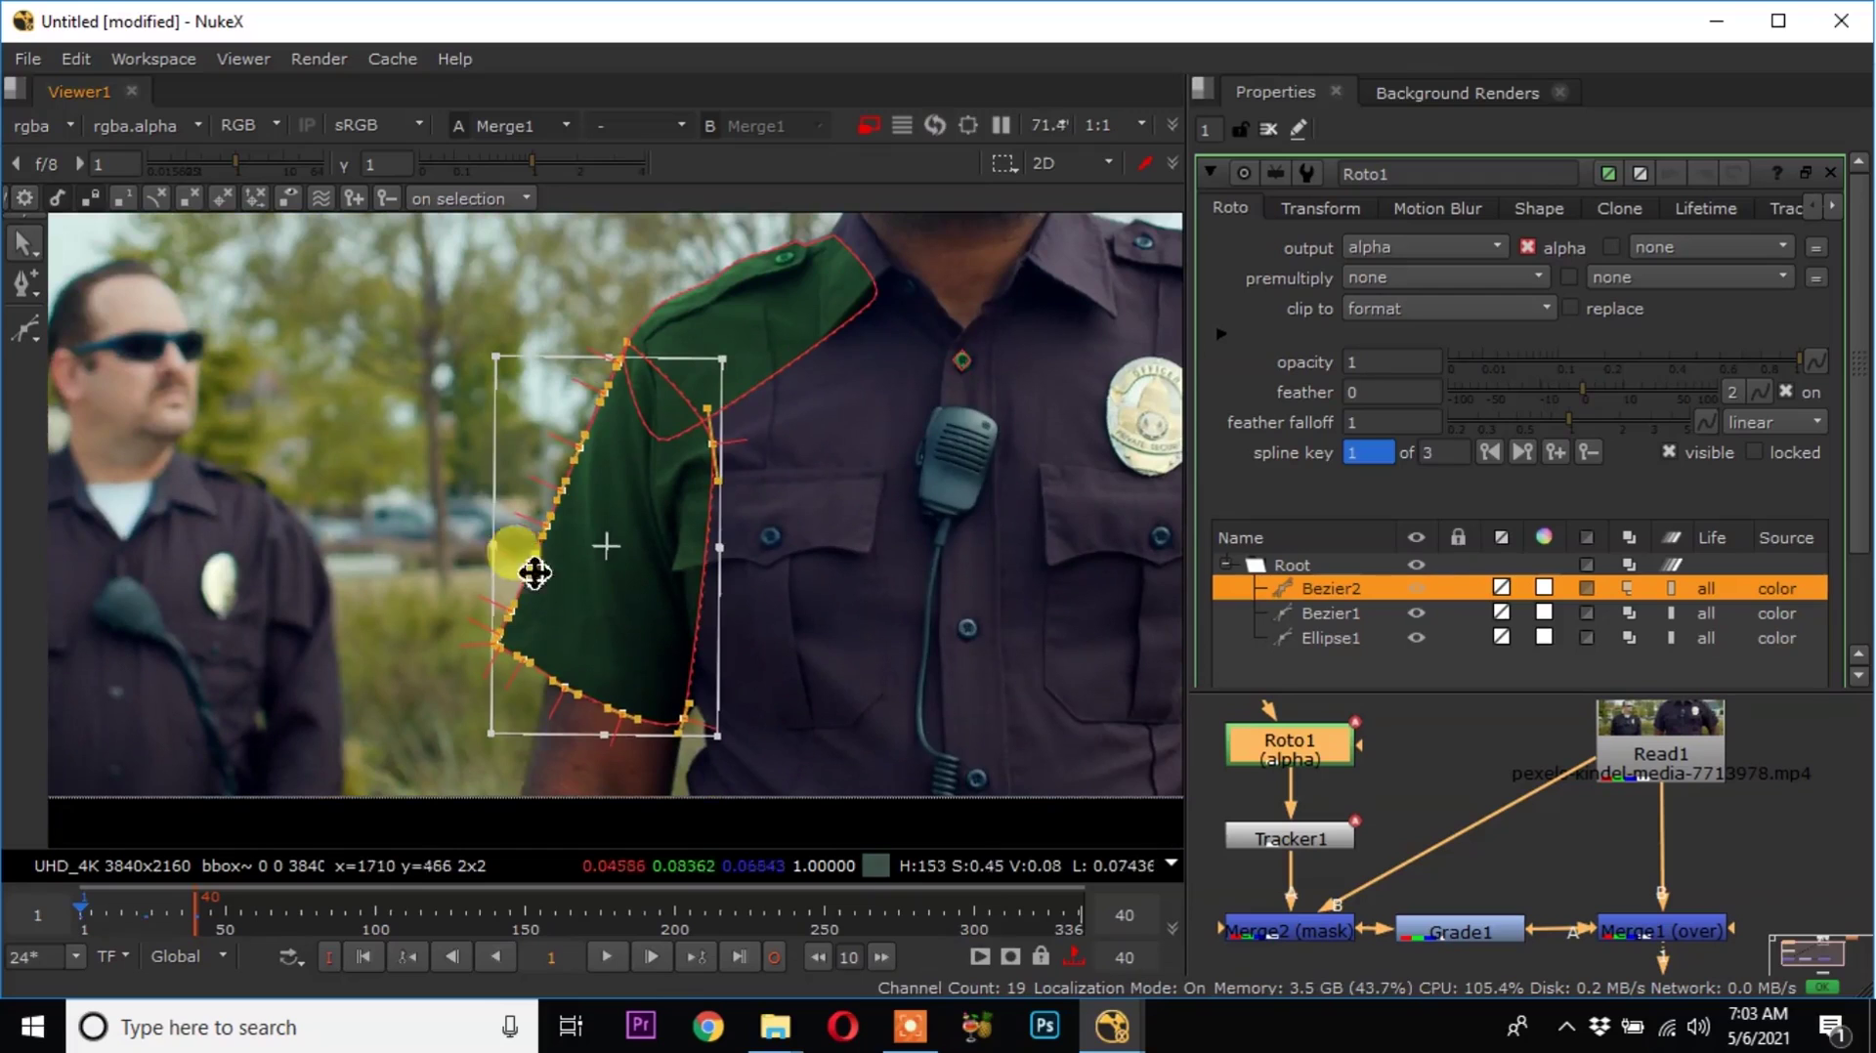
pyautogui.click(324, 454)
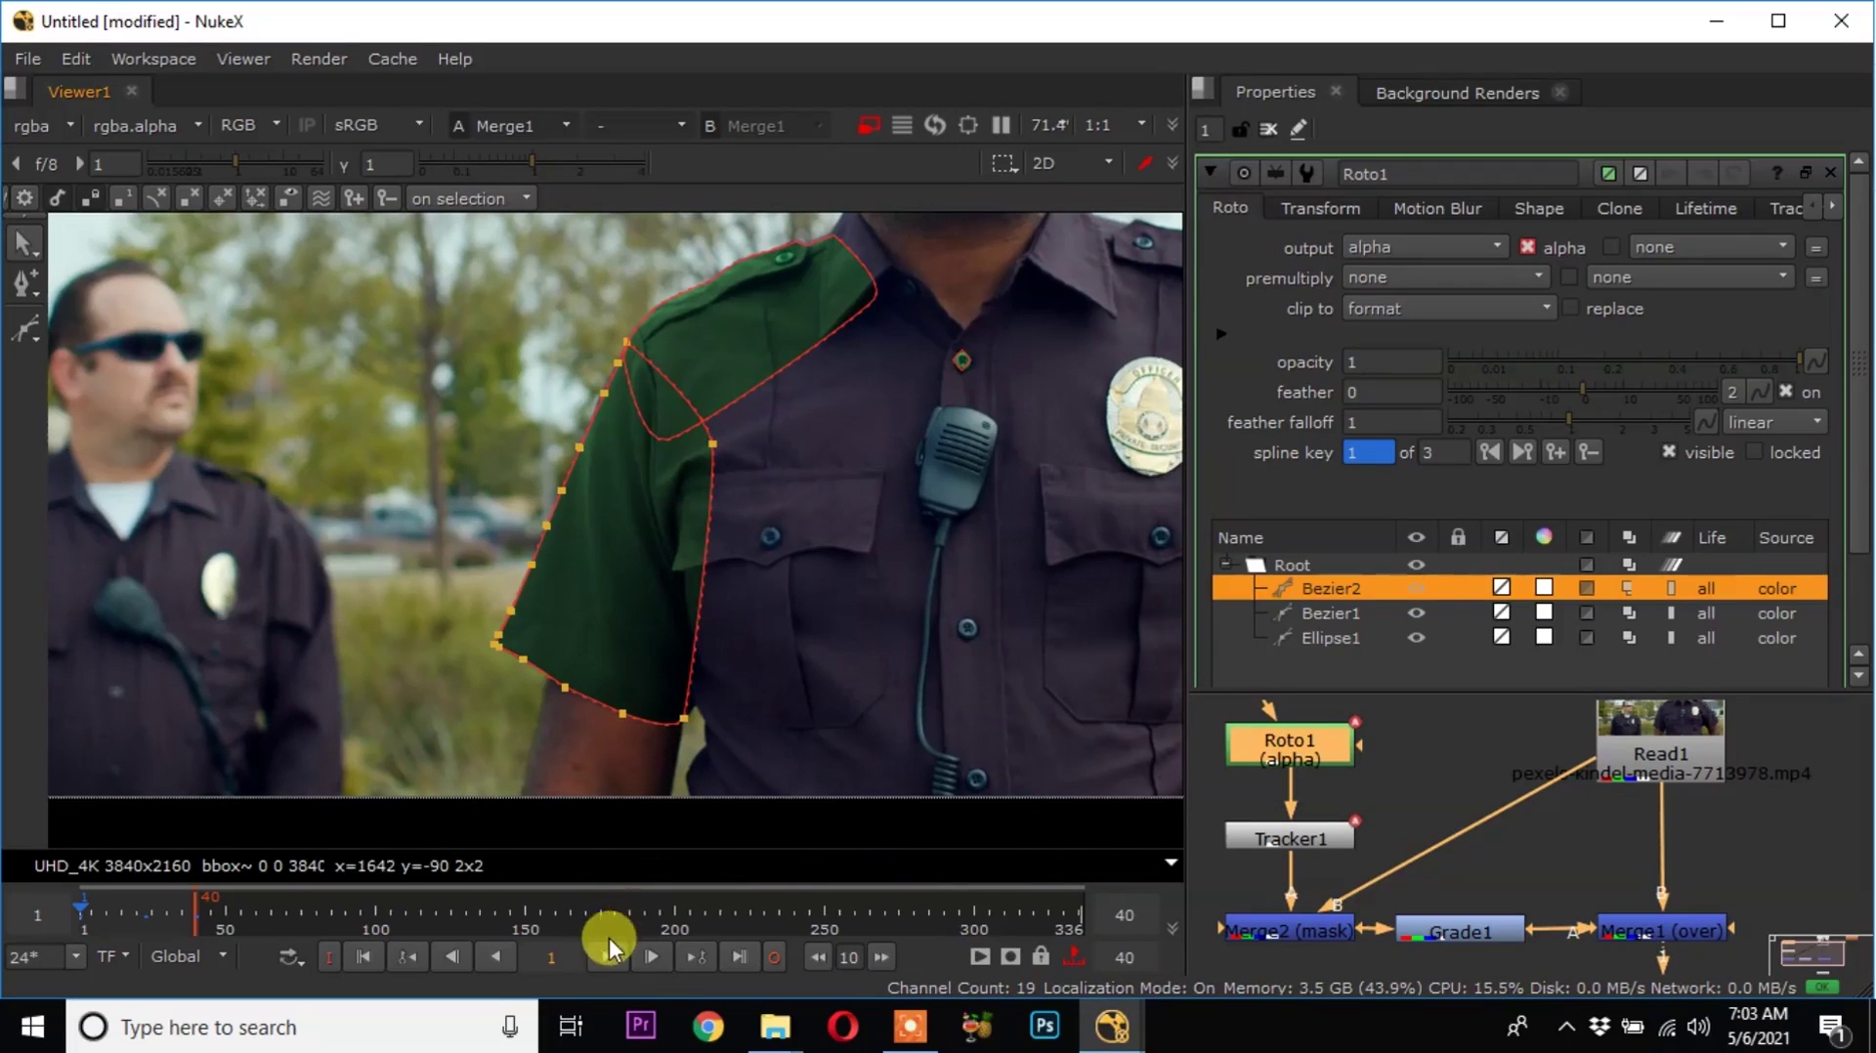
# Play back the shot to check how the sleeve mask follows the officer's arm.
pyautogui.press('l')
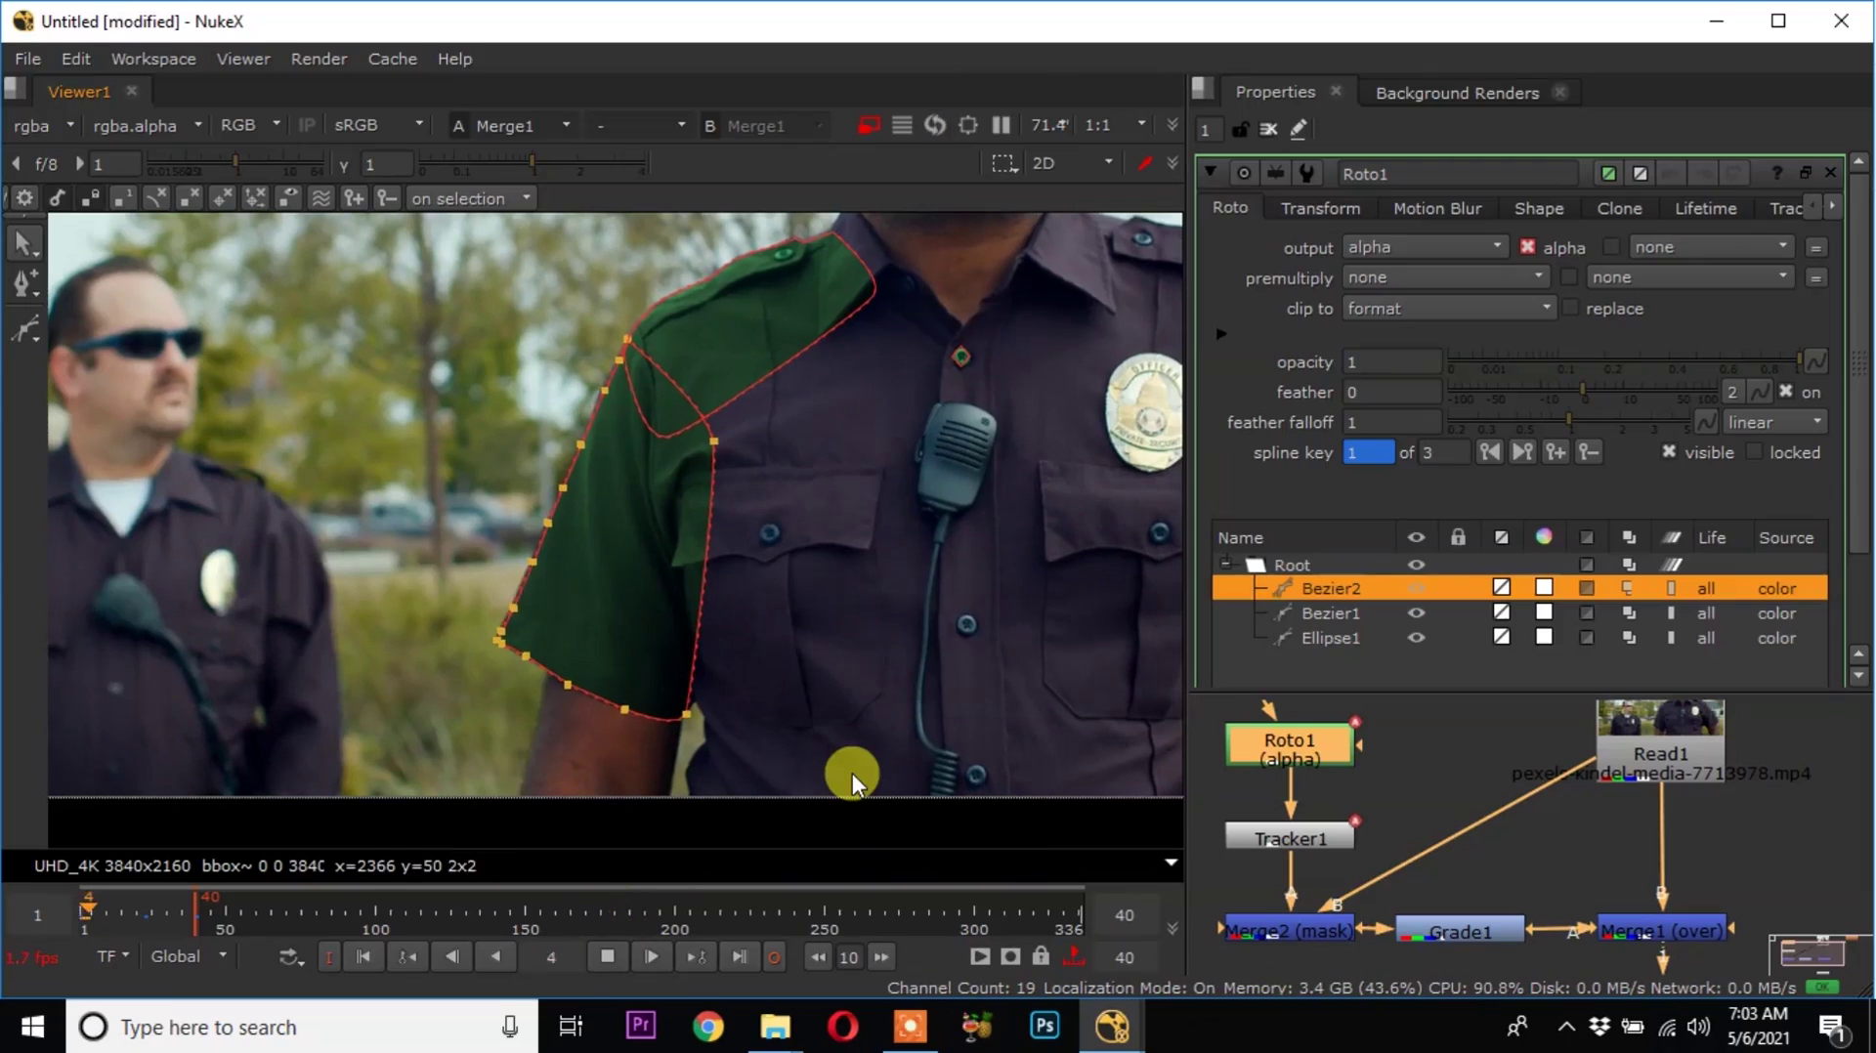
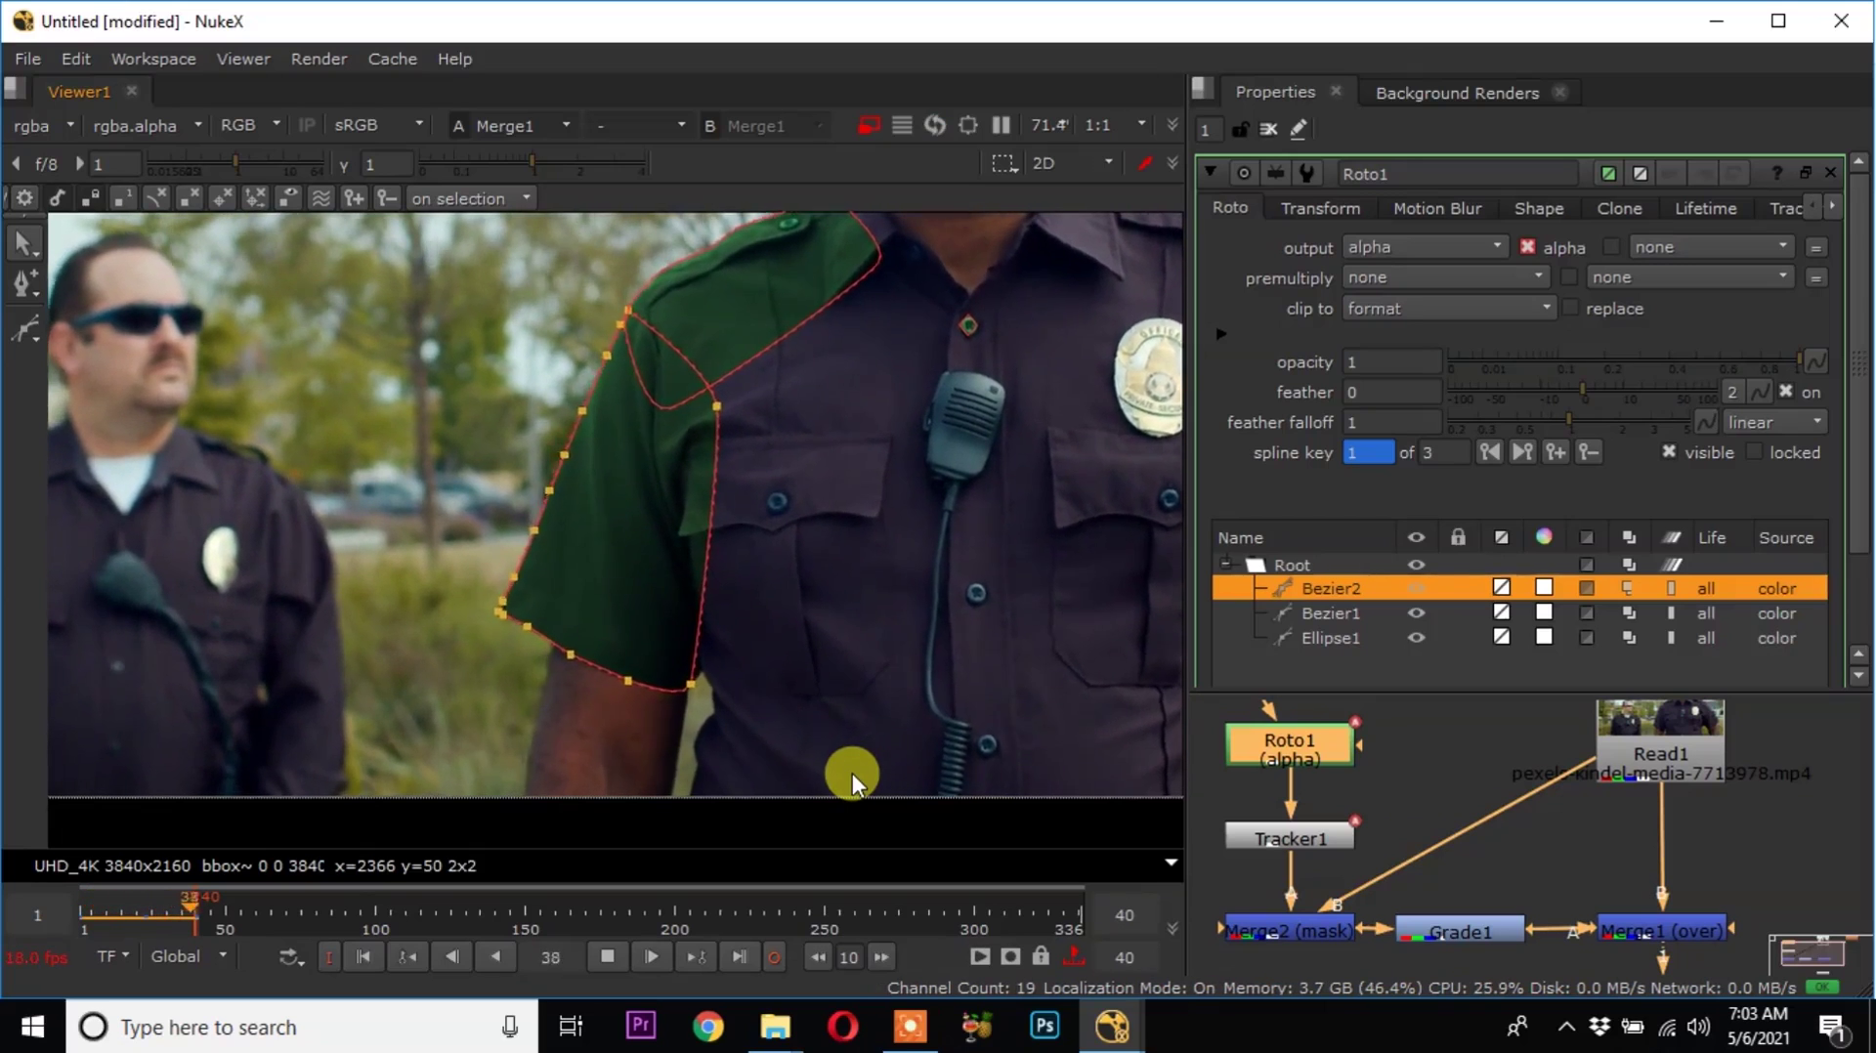
pyautogui.click(637, 957)
pyautogui.press('l')
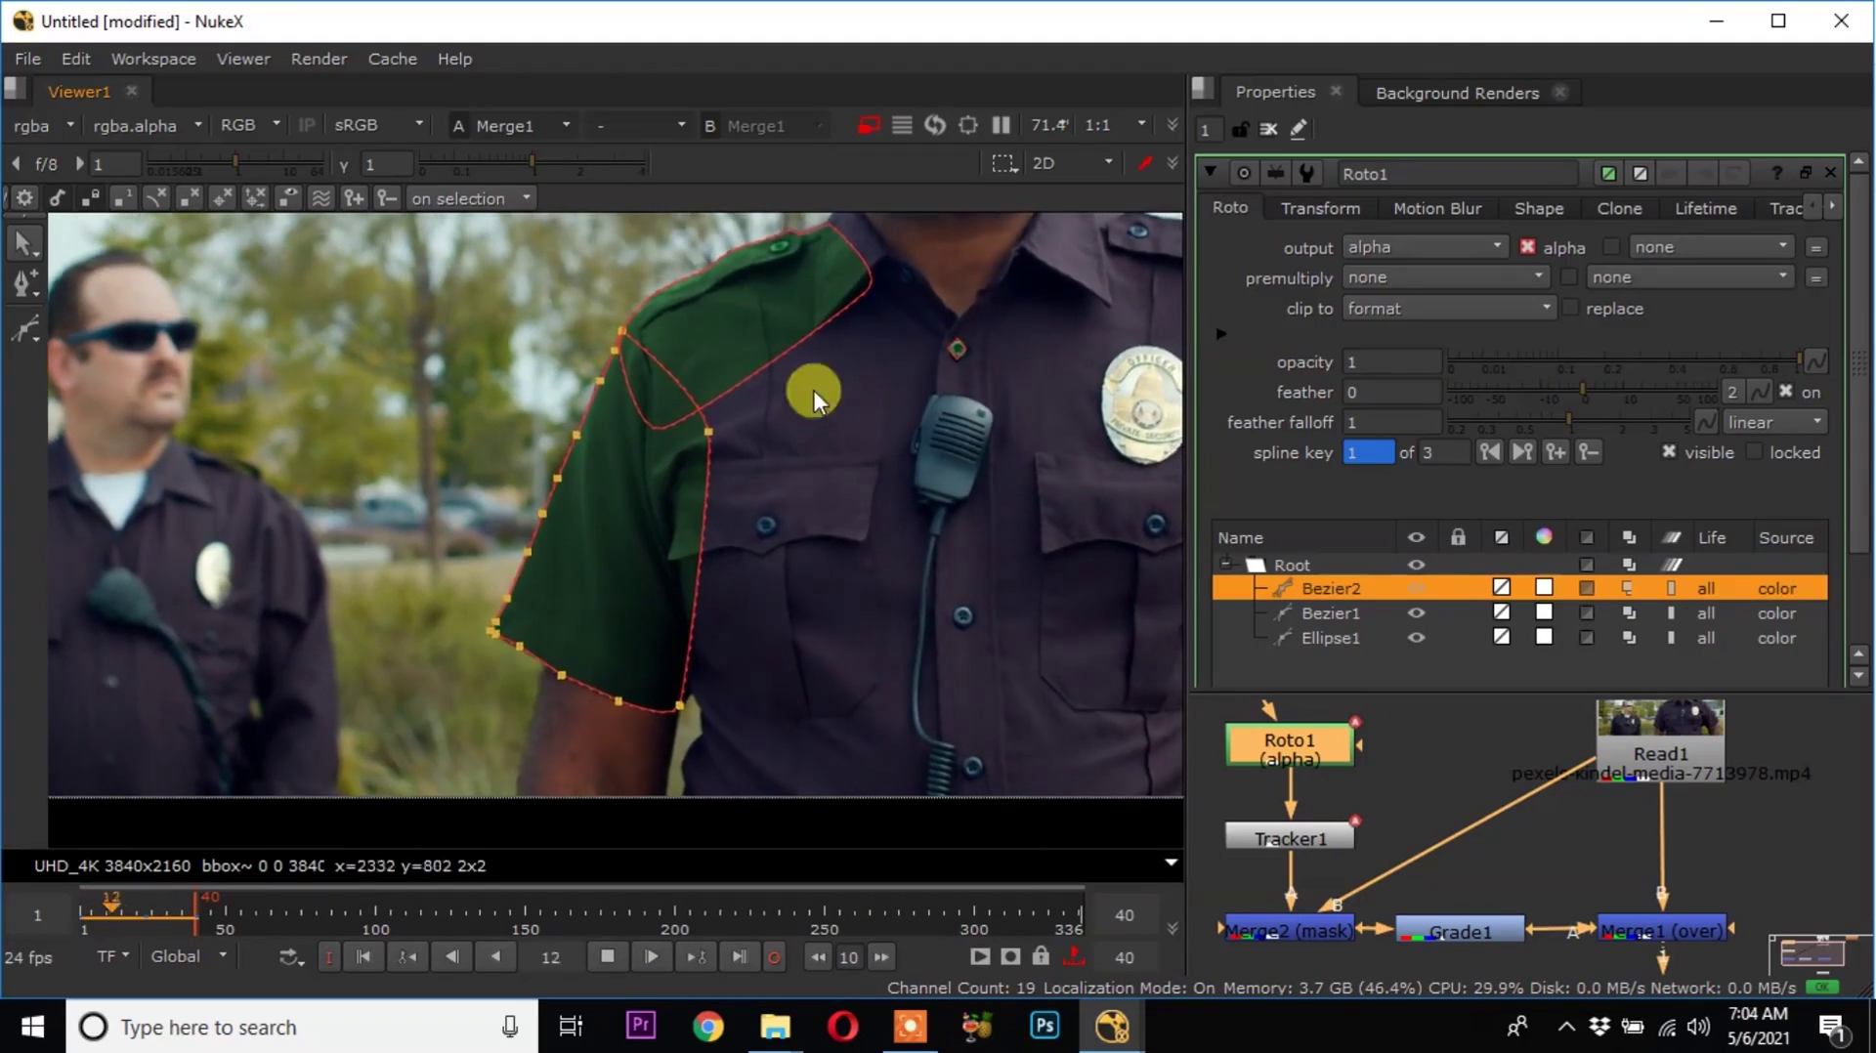
pyautogui.click(606, 955)
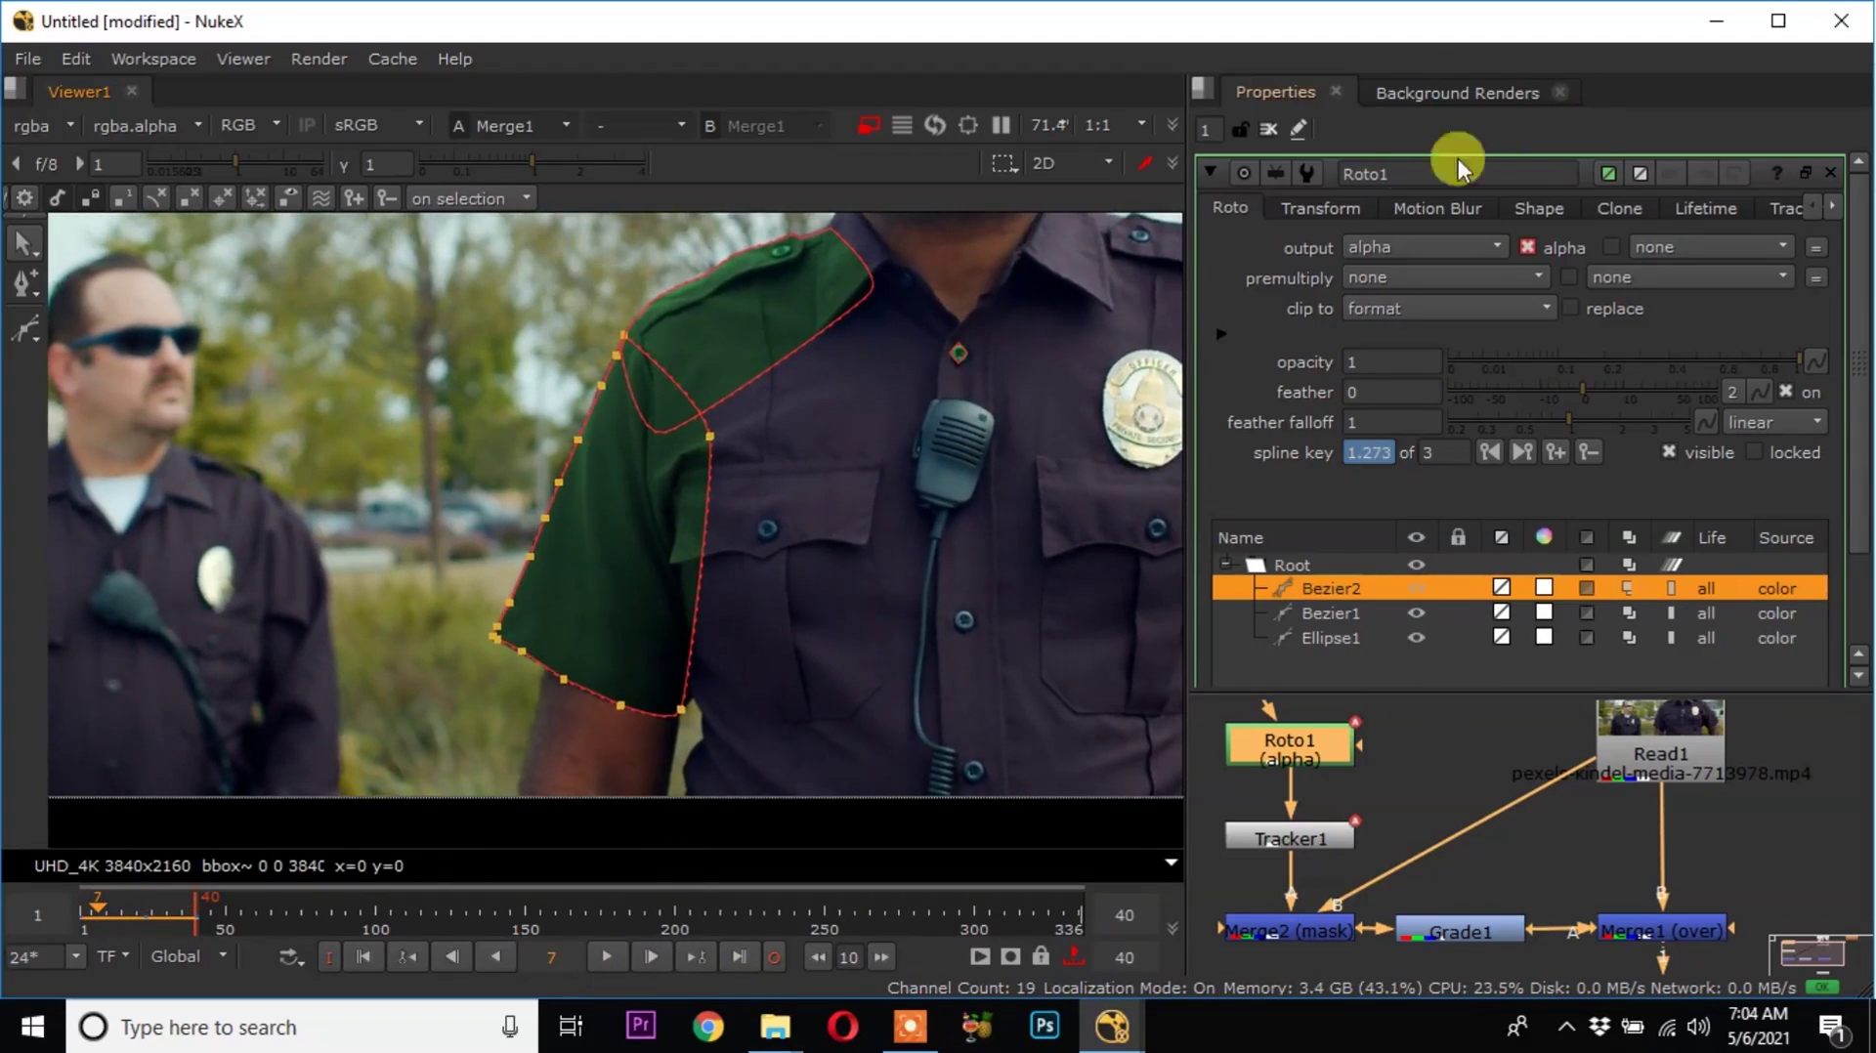
# Close all open node properties and play the composite without the roto overlays to check the green sleeve.
pyautogui.click(1266, 130)
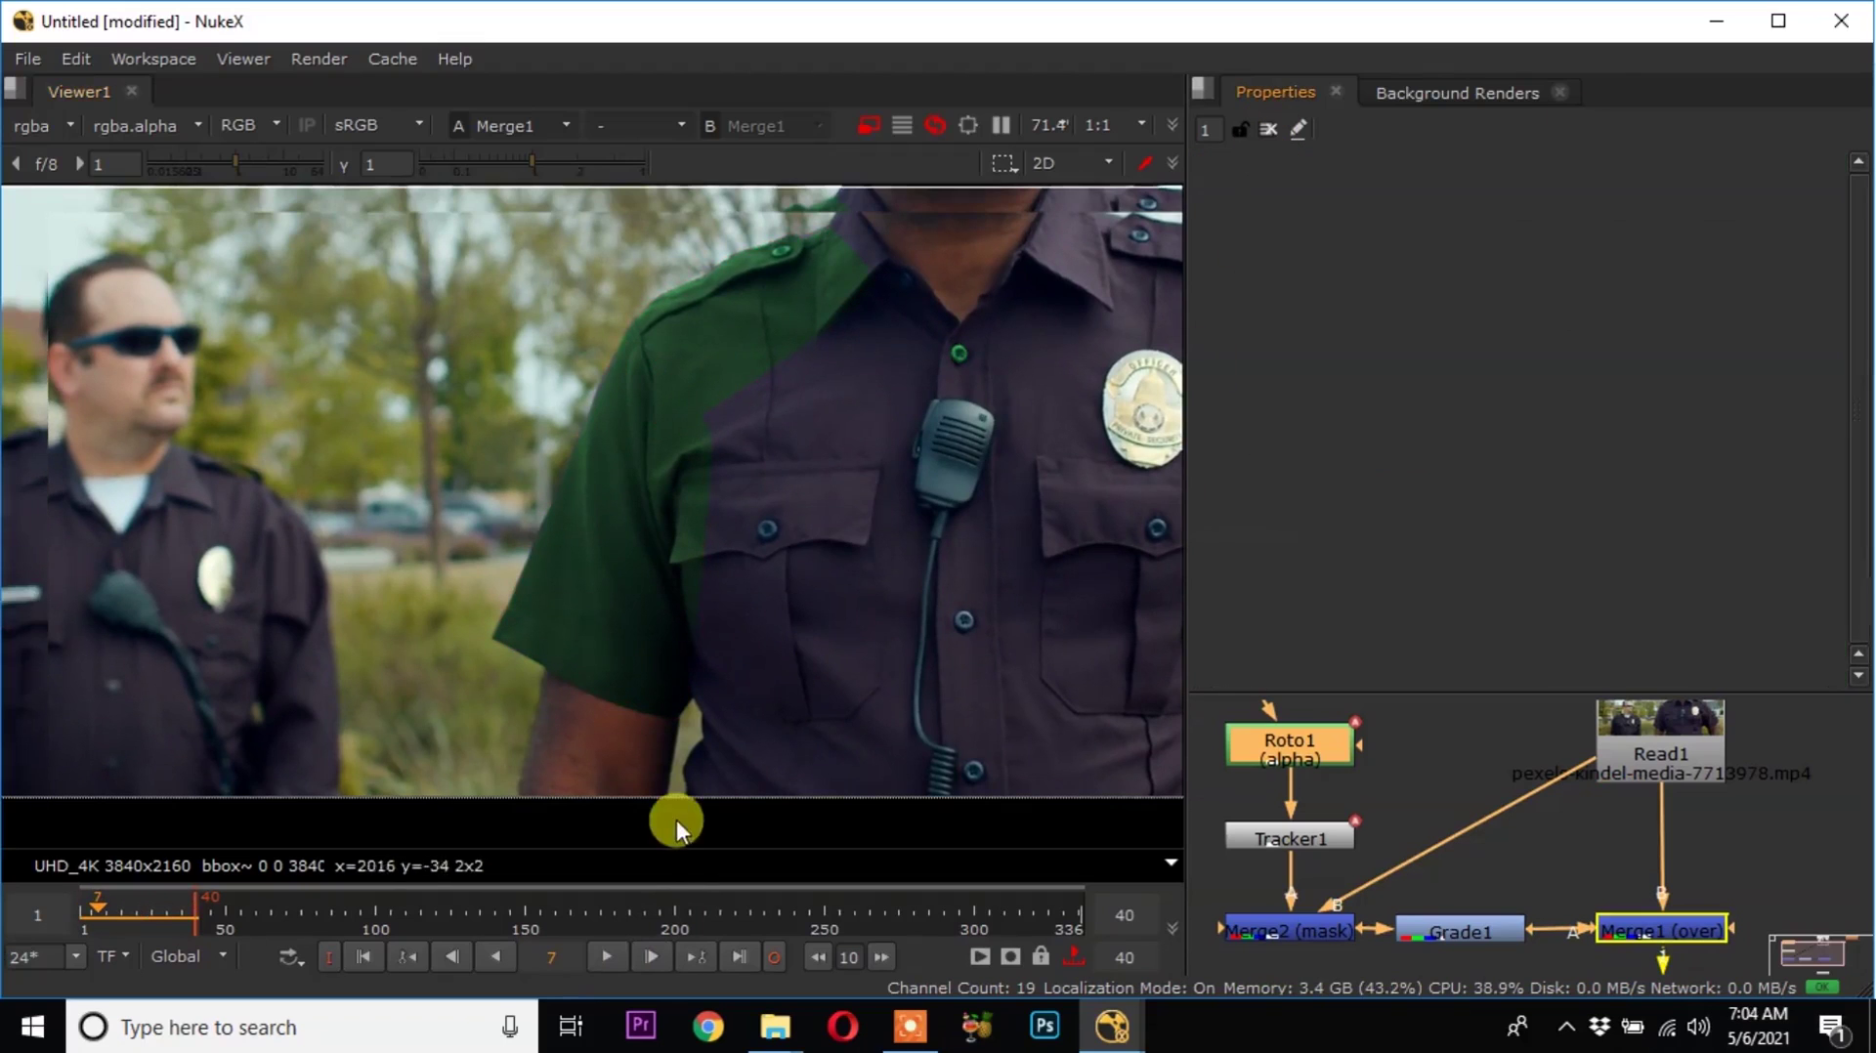
pyautogui.scroll(-3, 601, 619)
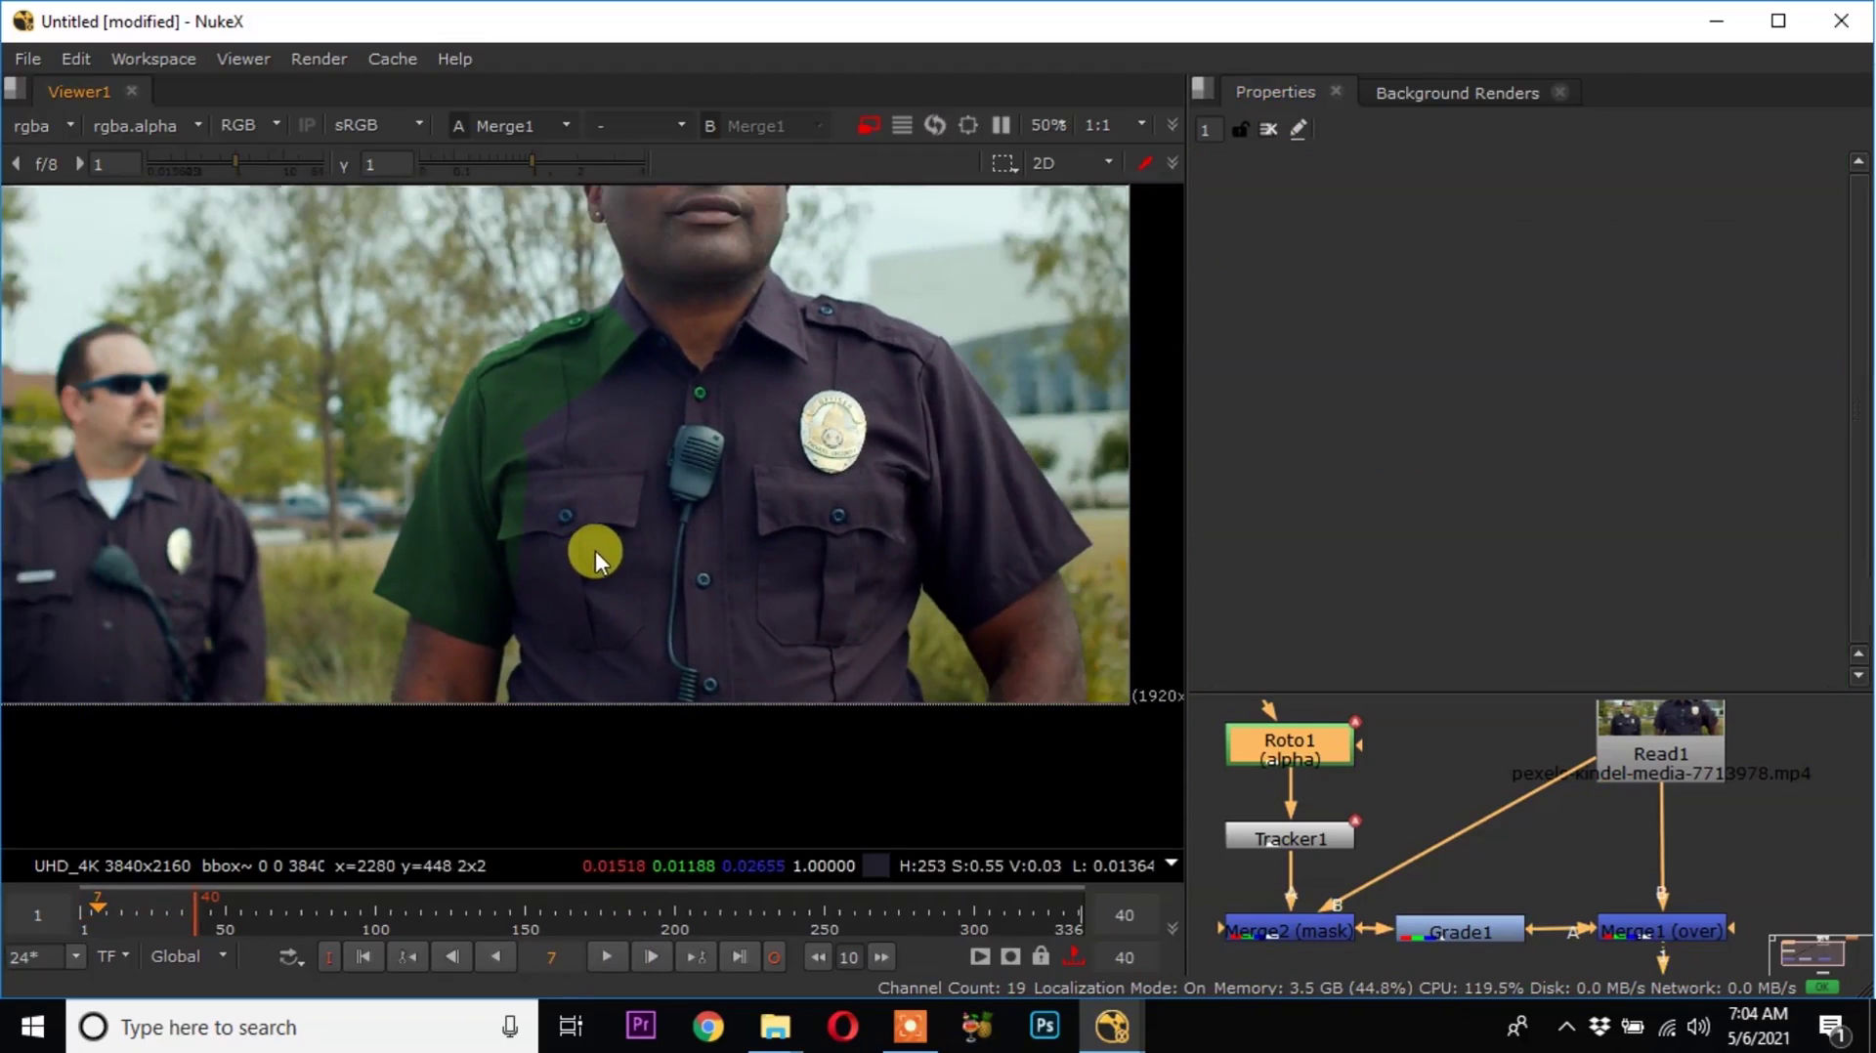
pyautogui.click(608, 954)
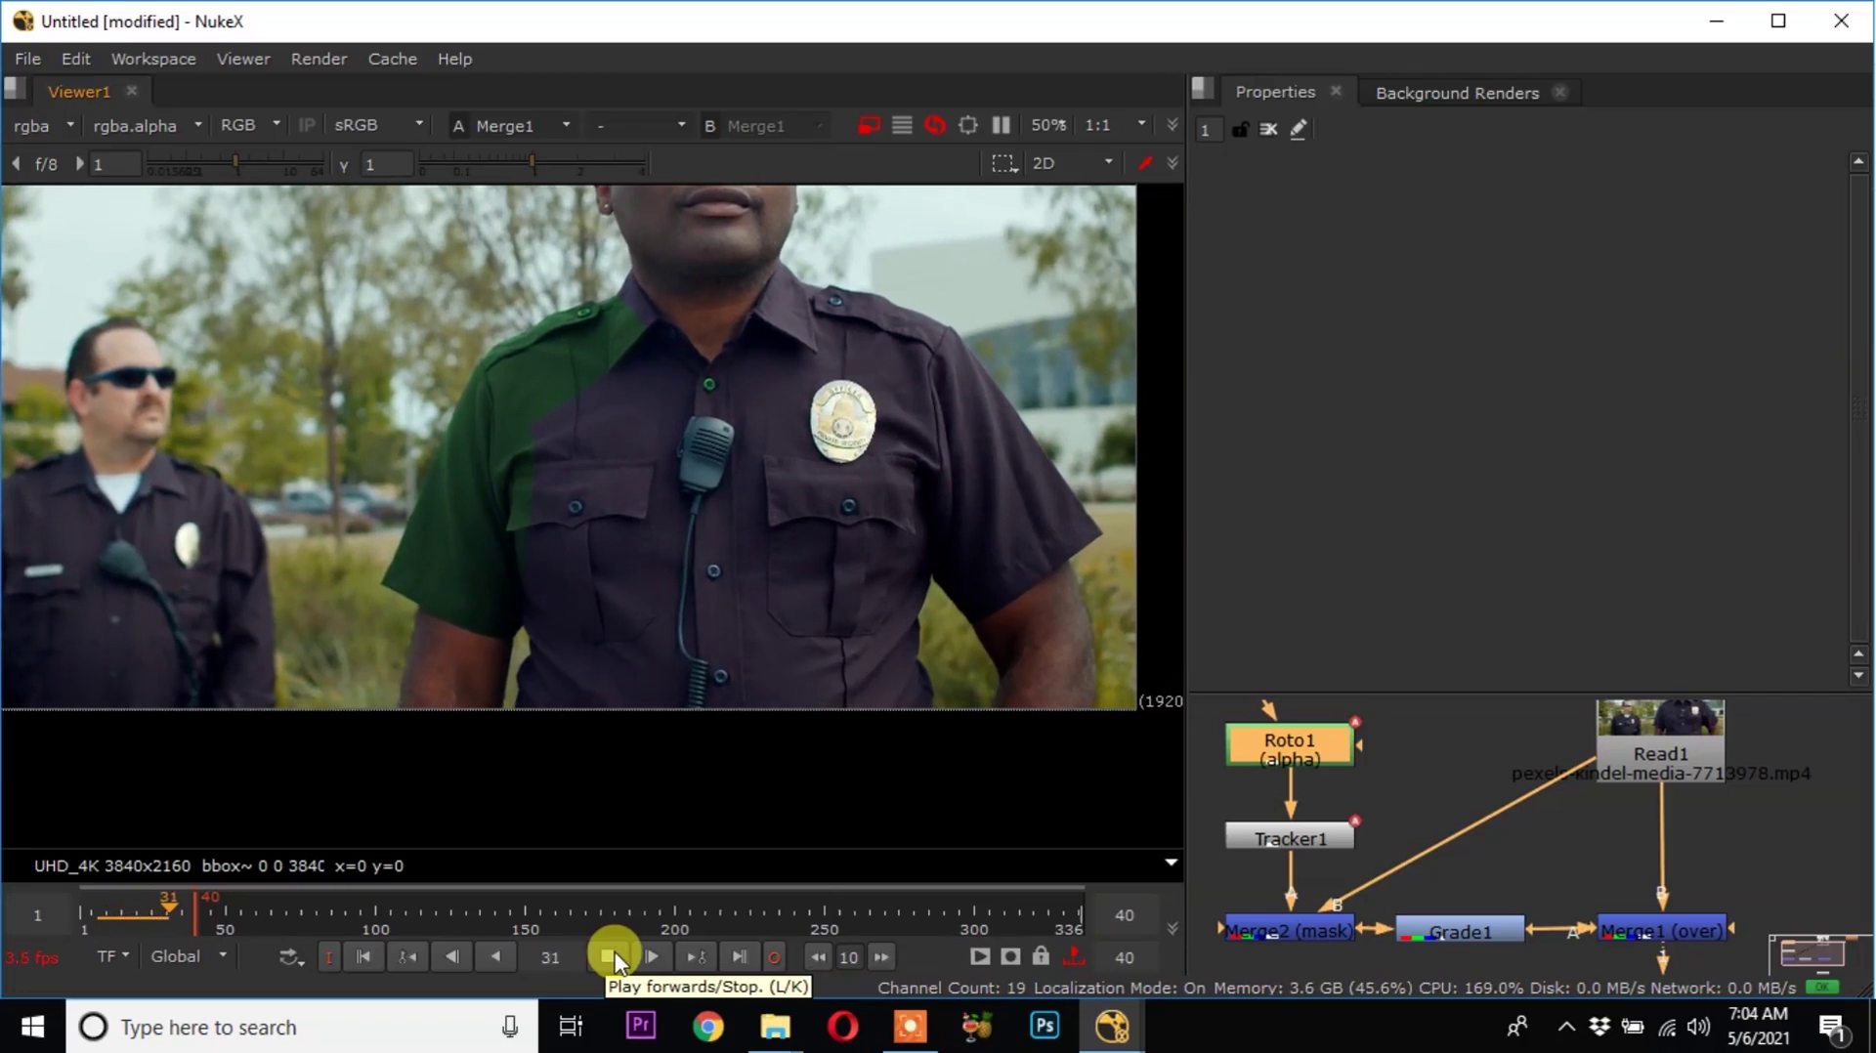
pyautogui.click(618, 953)
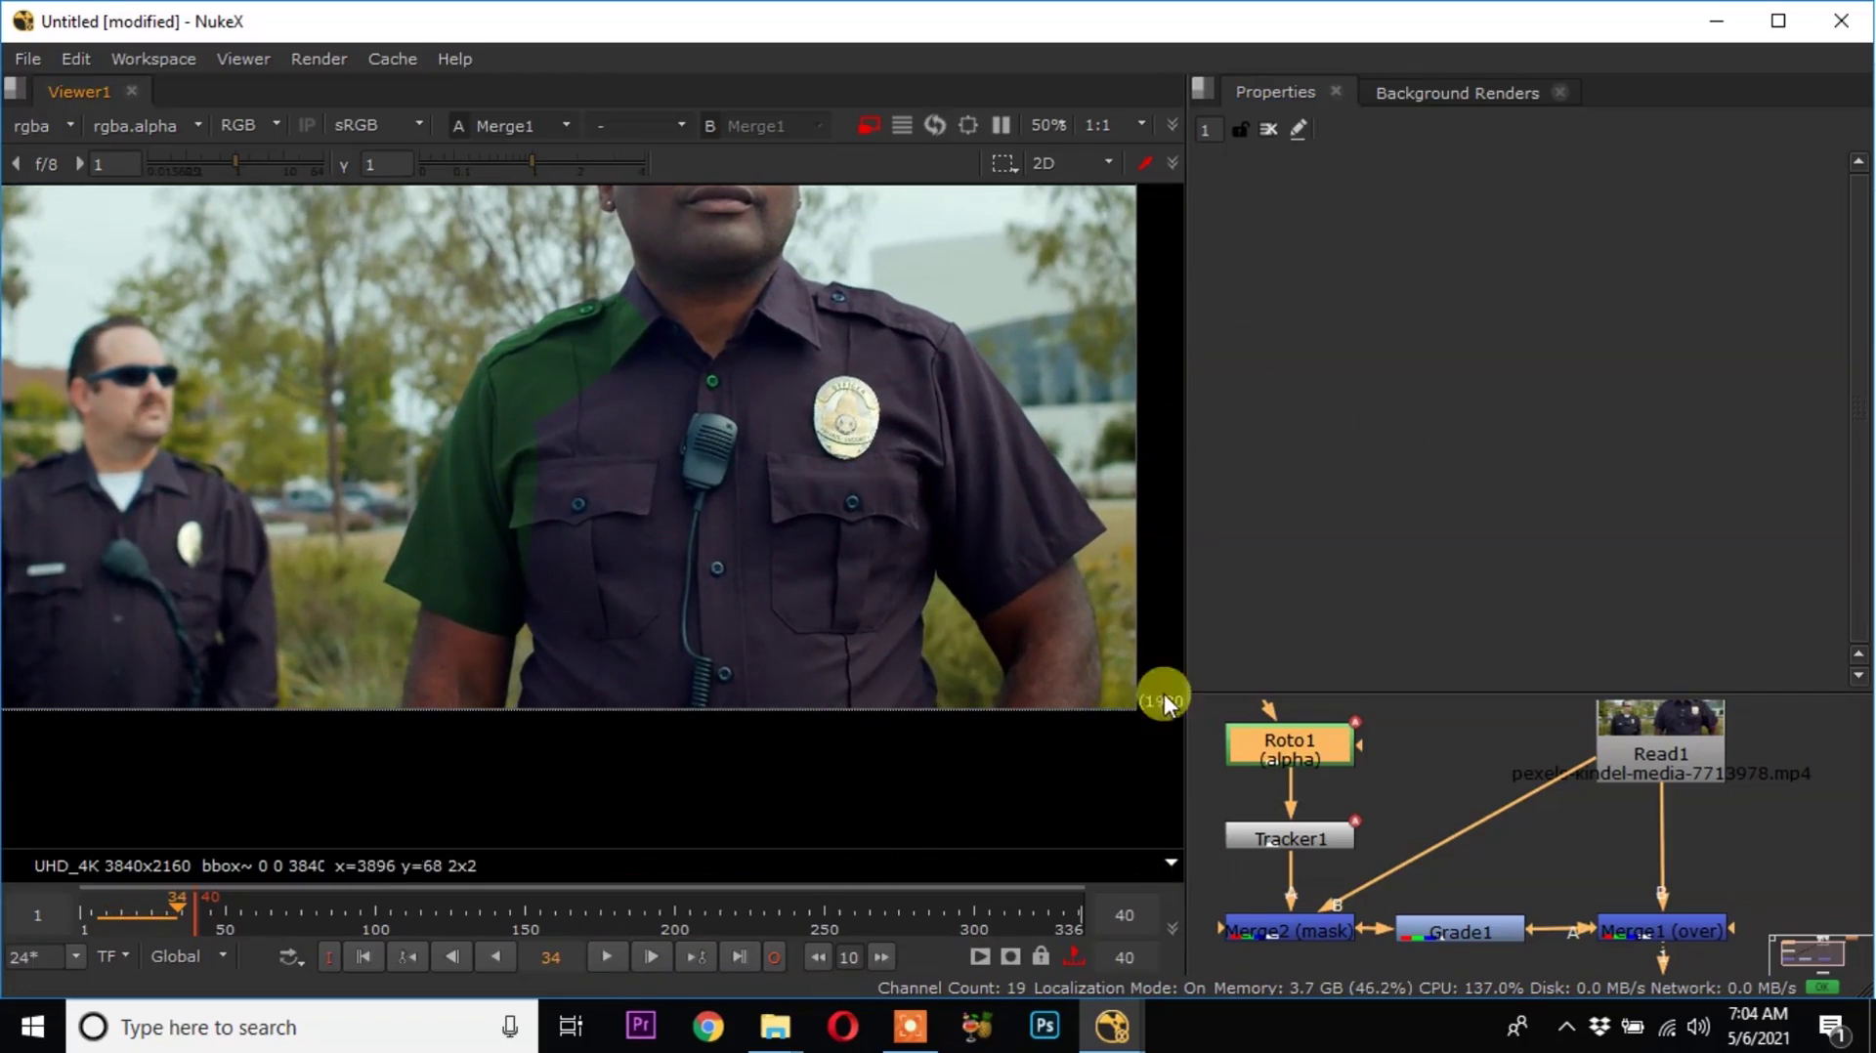
# Move Roto1 up to make room above Tracker1 and add an EdgeBlur node between them.
pyautogui.moveTo(1358, 888); pyautogui.dragTo(1456, 959, button='middle')
pyautogui.moveTo(1397, 829)
pyautogui.mouseDown()
pyautogui.moveTo(1398, 702)
pyautogui.moveTo(1397, 800)
pyautogui.moveTo(1419, 818)
pyautogui.mouseUp()
pyautogui.click(1444, 821)
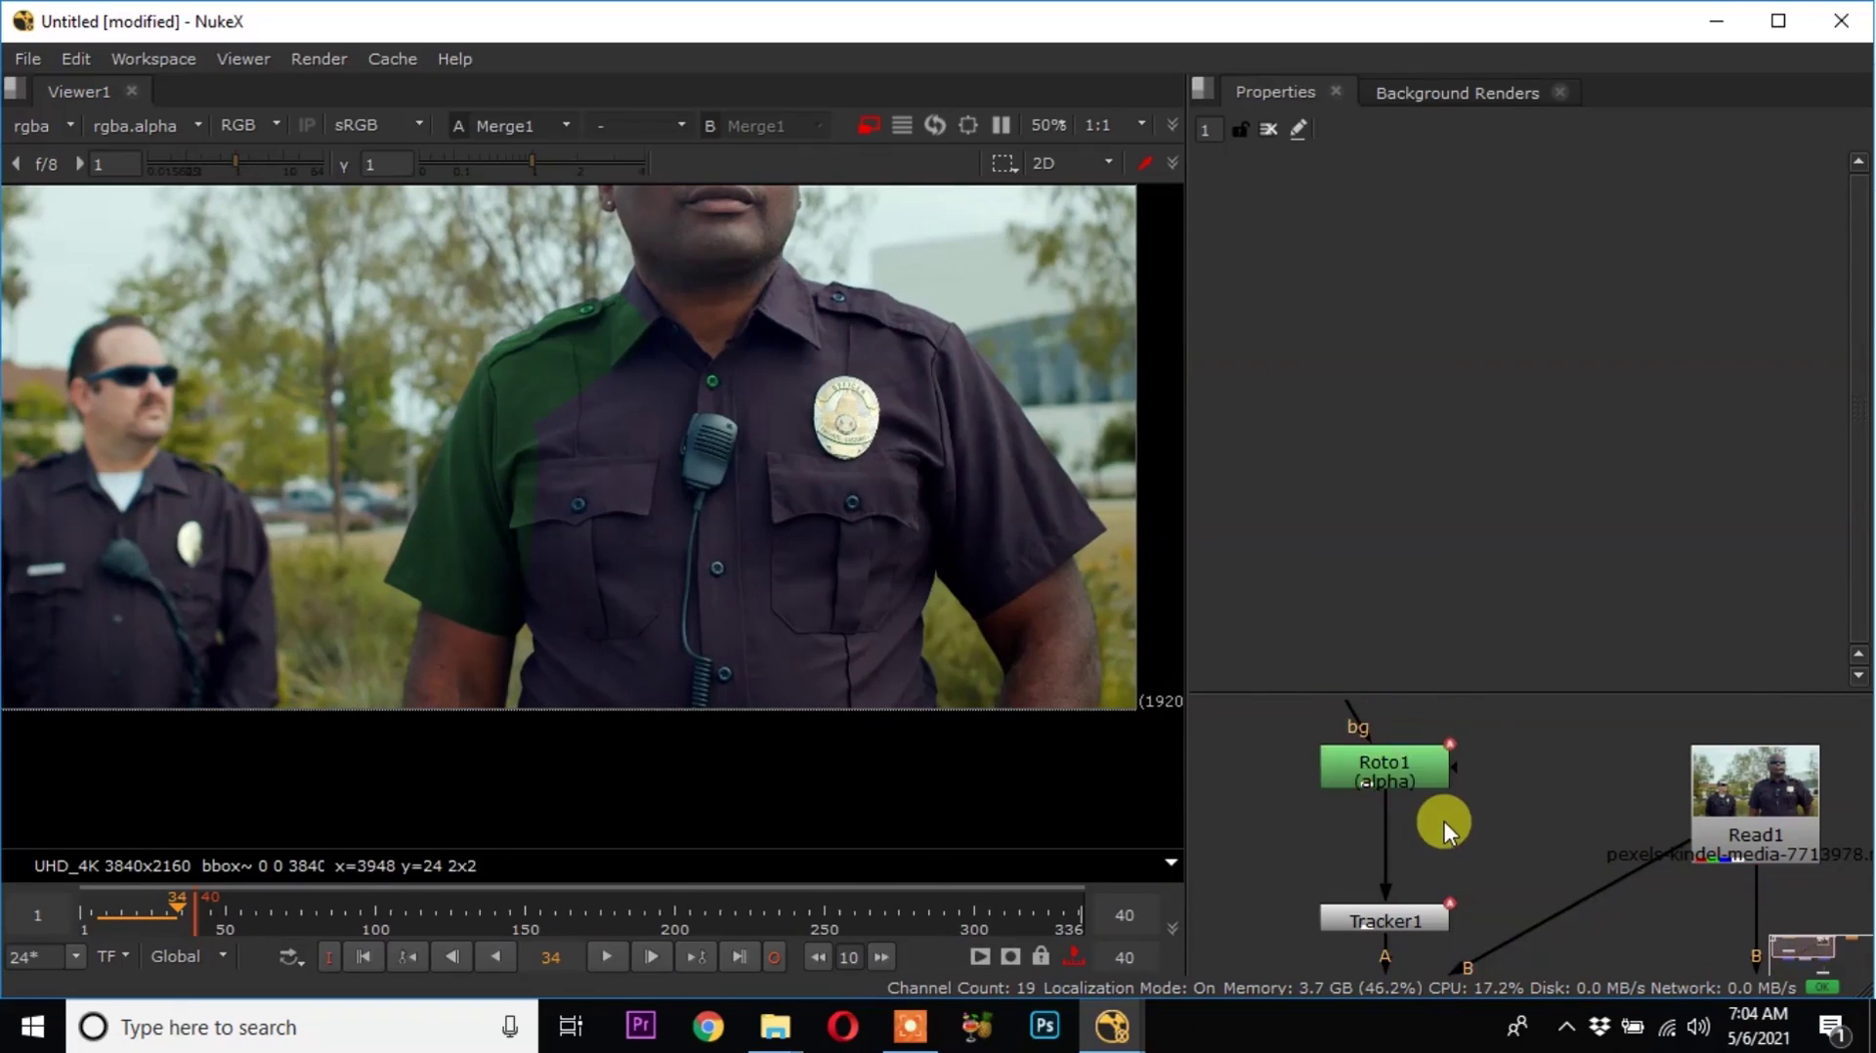
pyautogui.press('Tab')
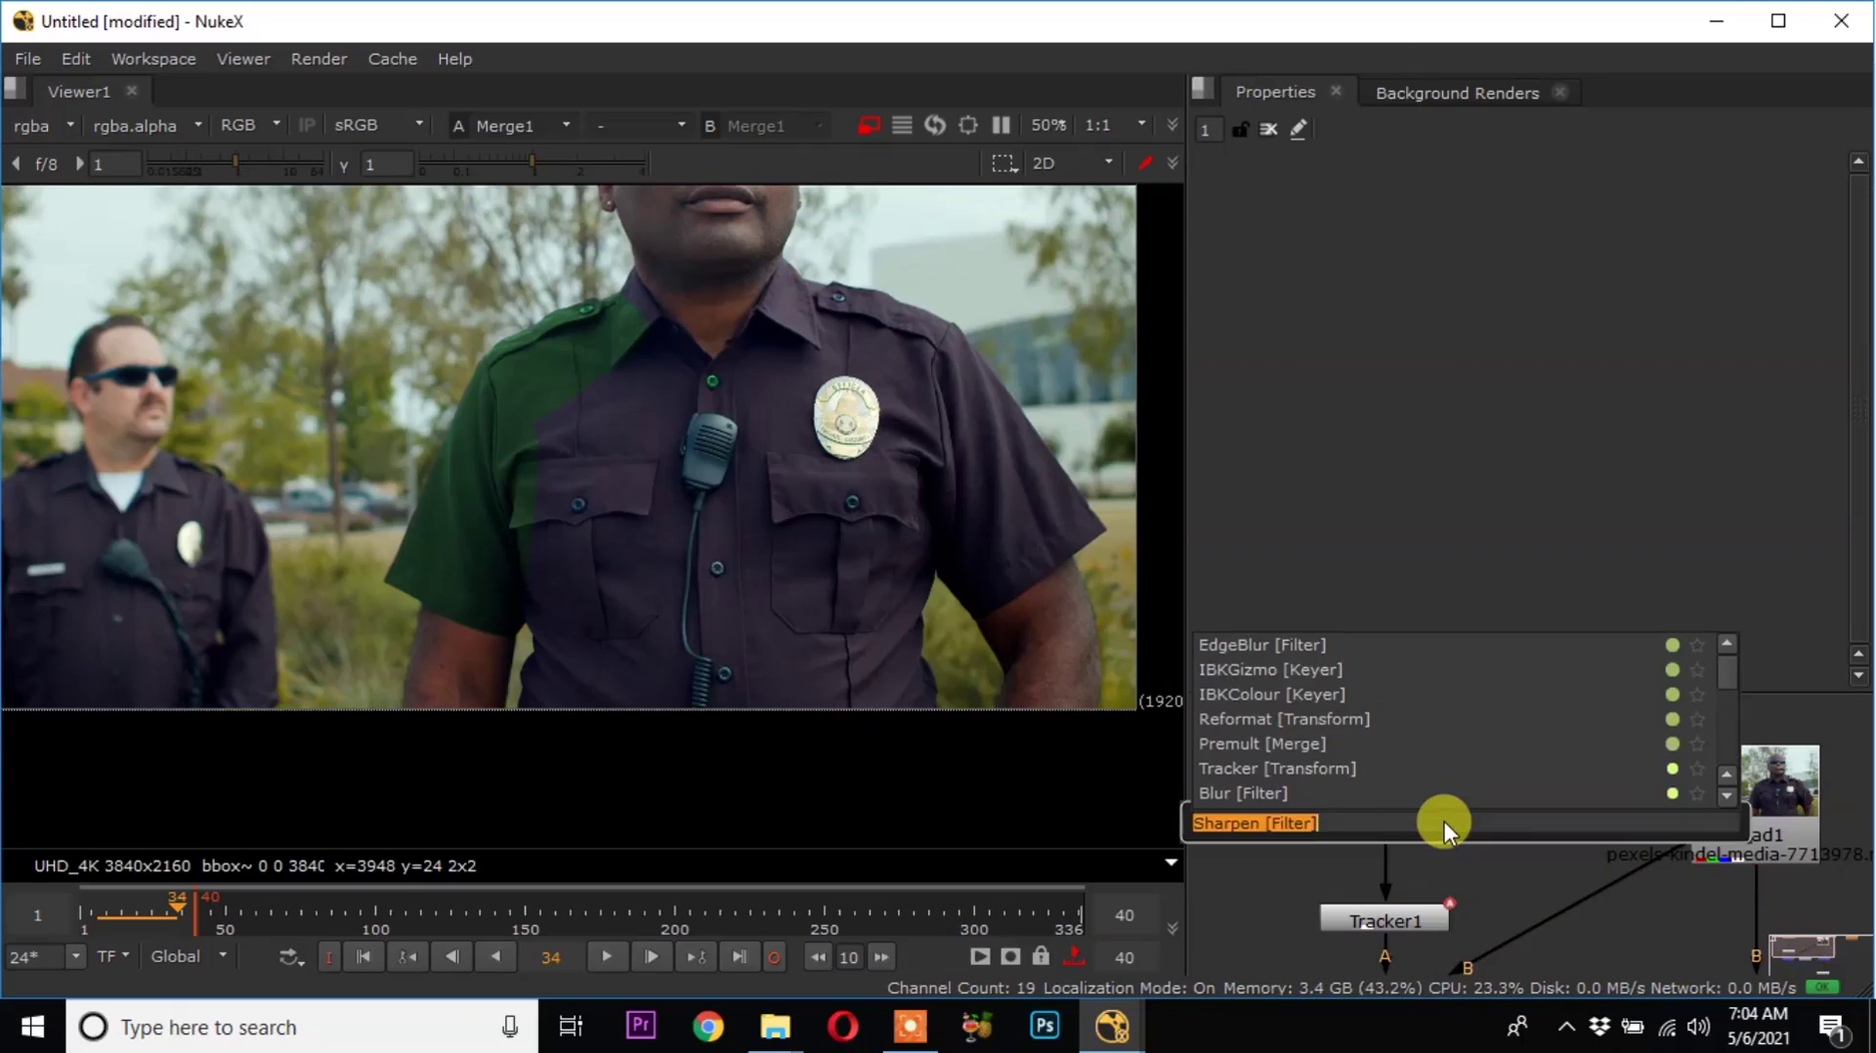
pyautogui.write('e')
pyautogui.click(1281, 652)
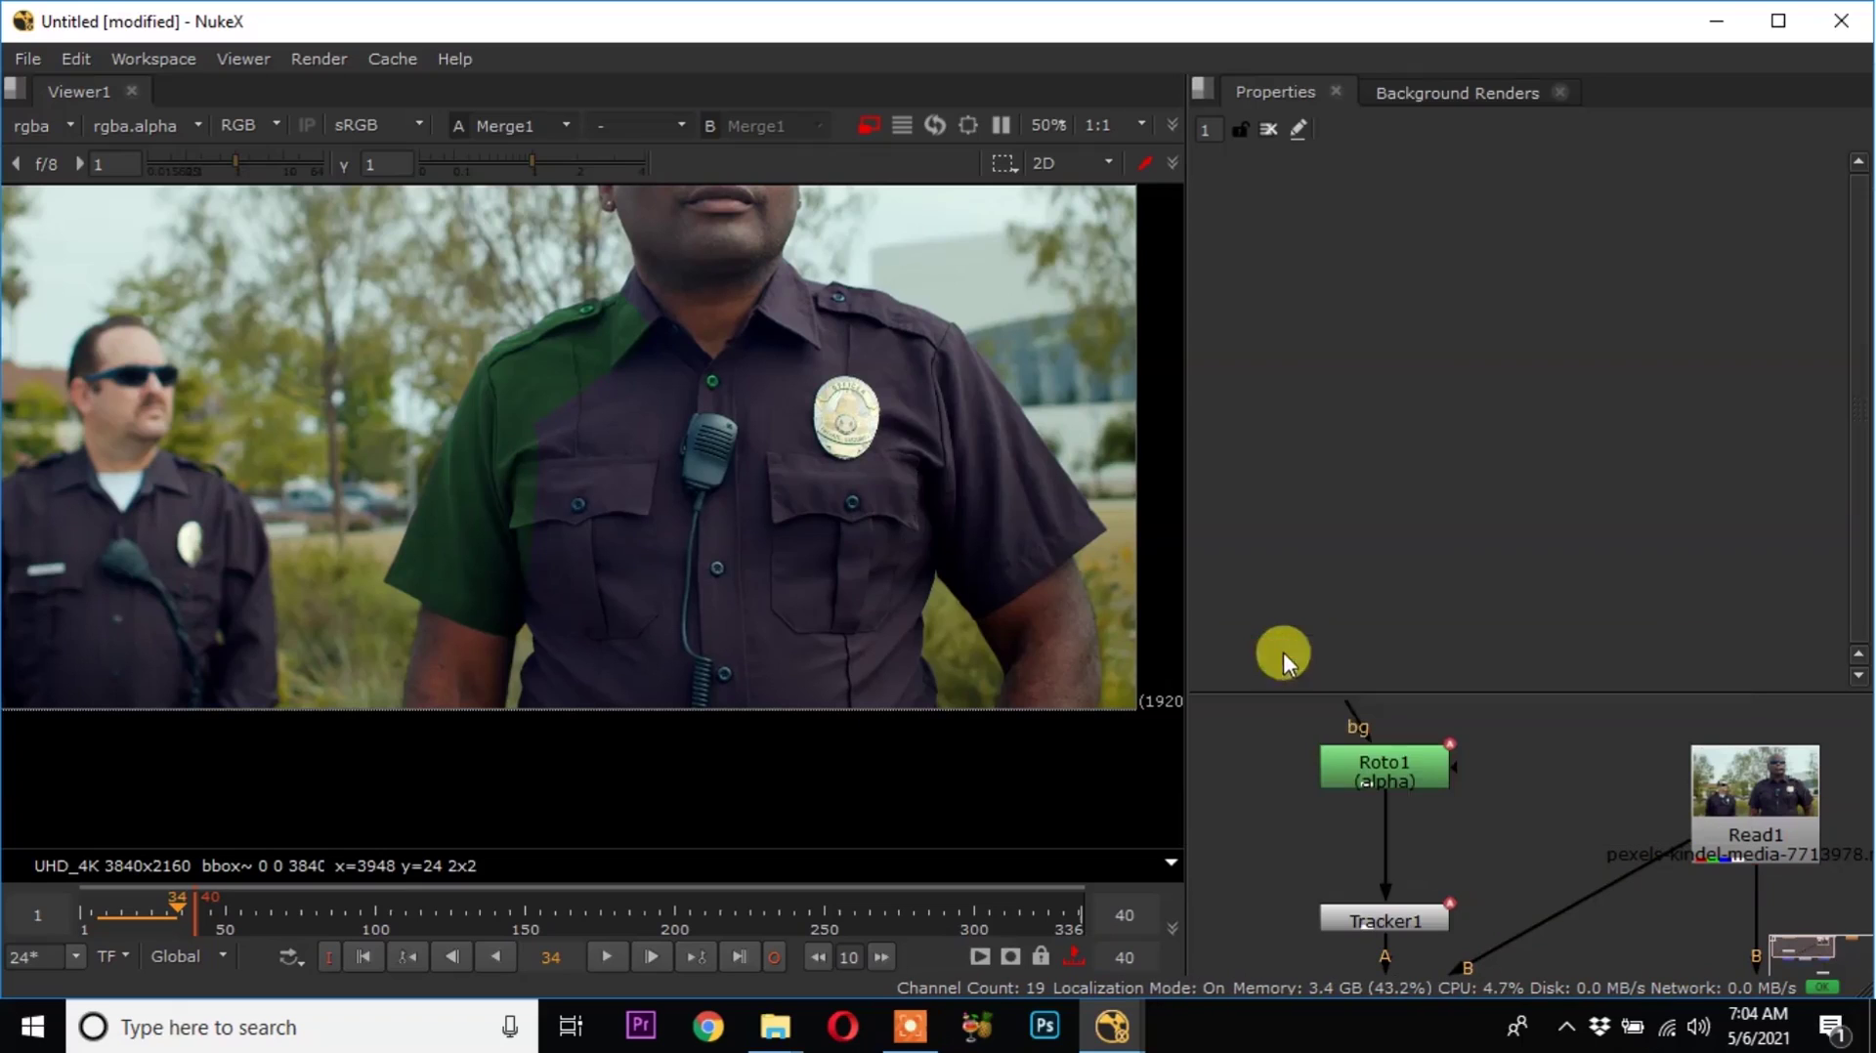
# Compare the green sleeve's lower edge at frame 34 with EdgeBlur1 disabled and enabled.
pyautogui.moveTo(1399, 857); pyautogui.dragTo(1404, 858)
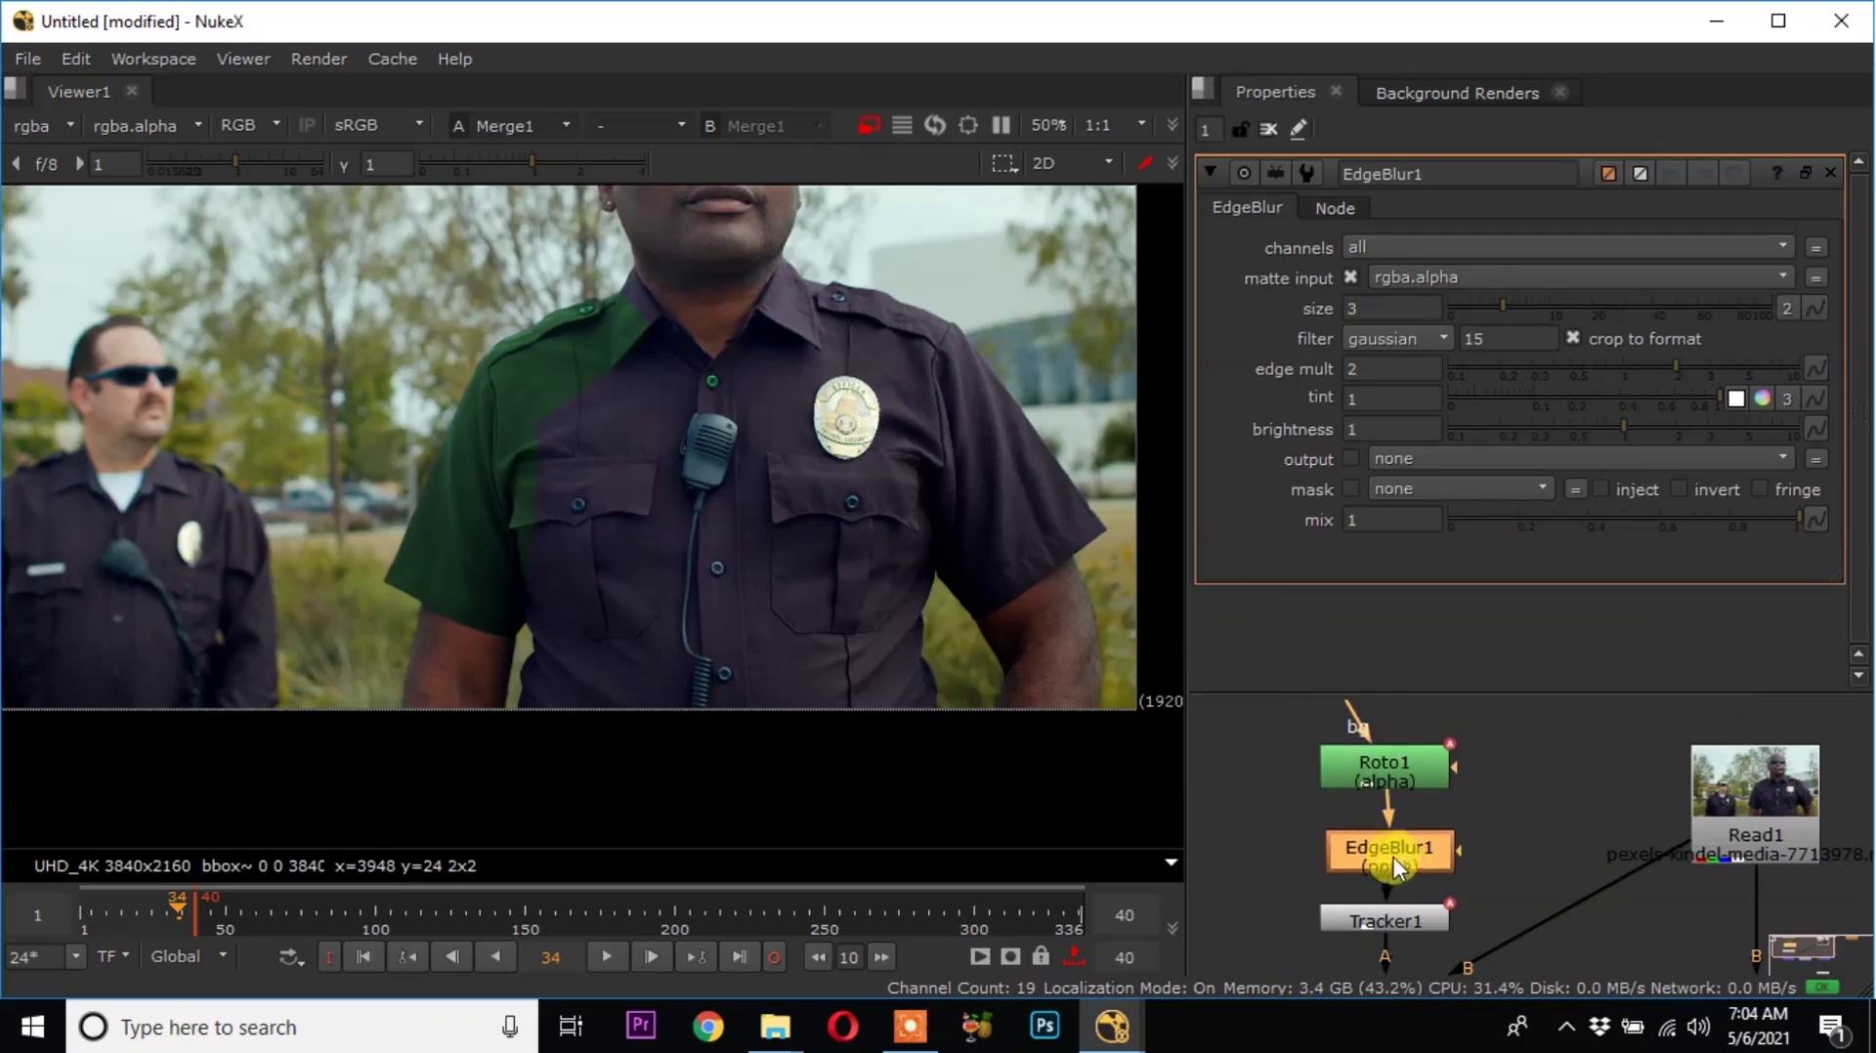
pyautogui.scroll(1, 419, 560)
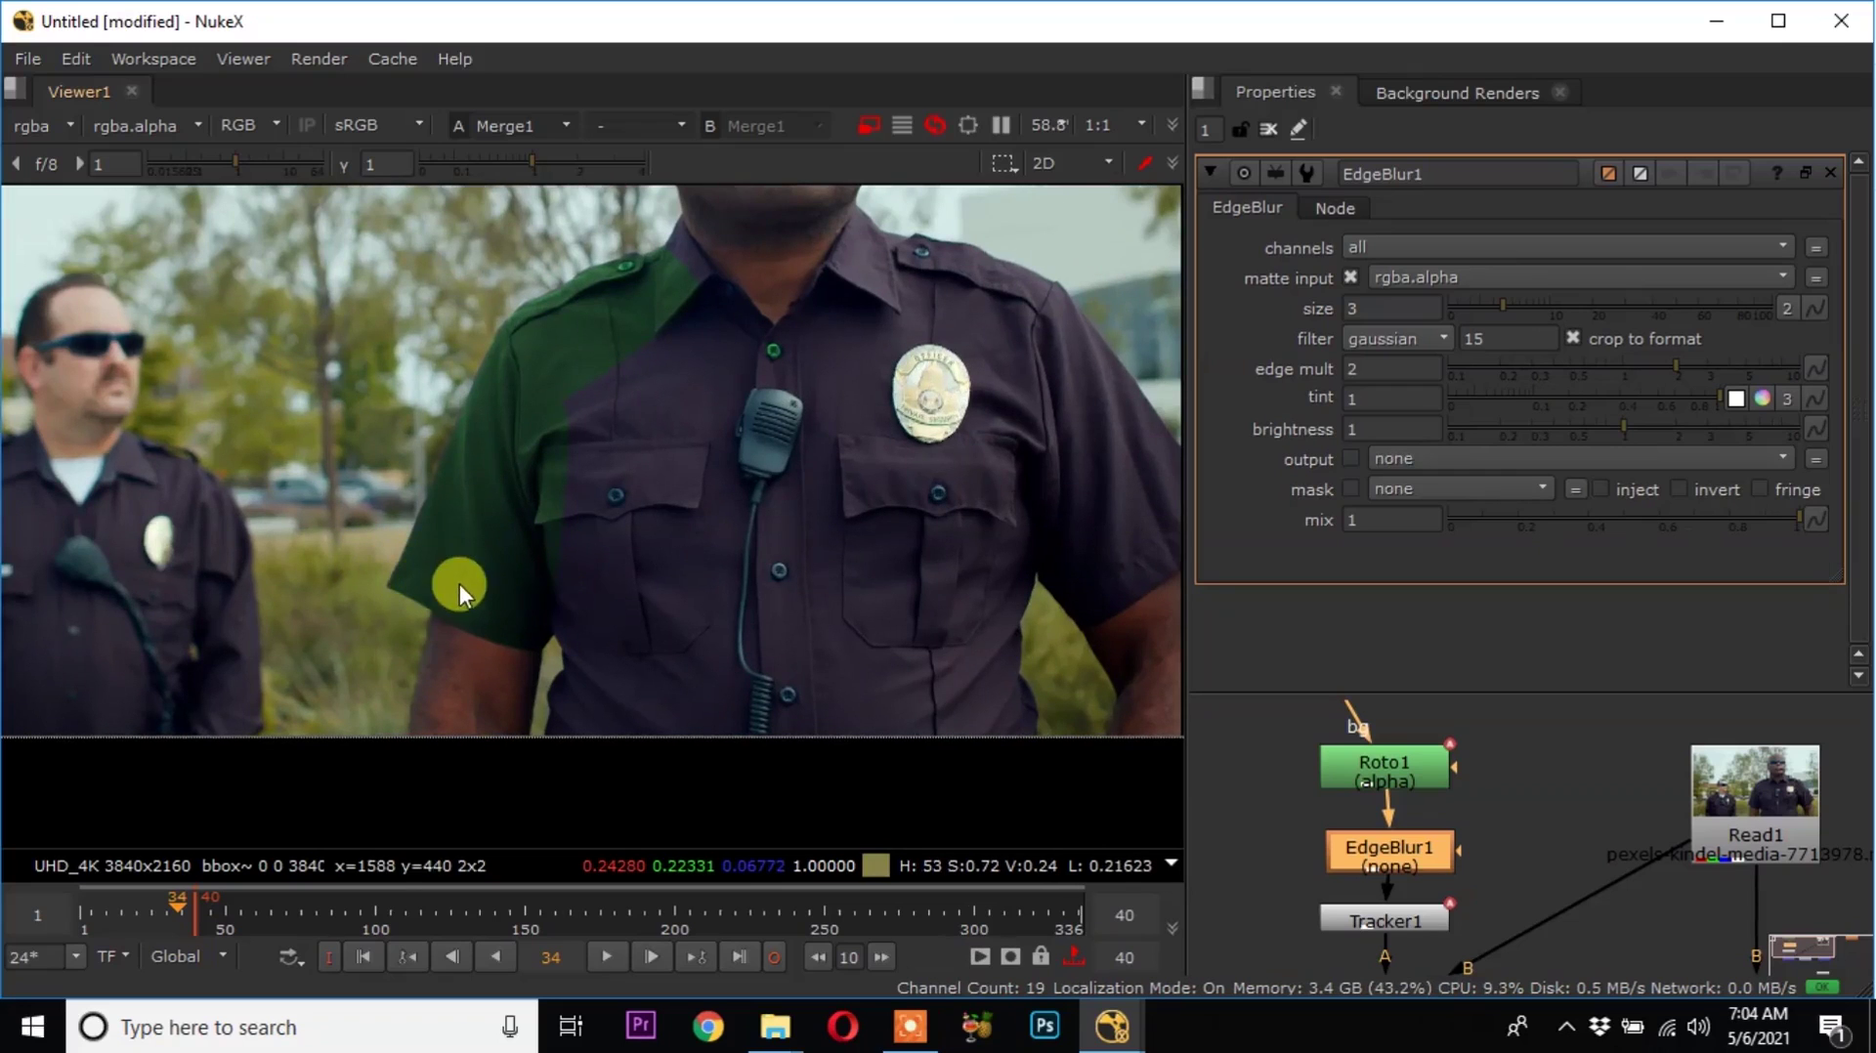
pyautogui.scroll(10, 585, 565)
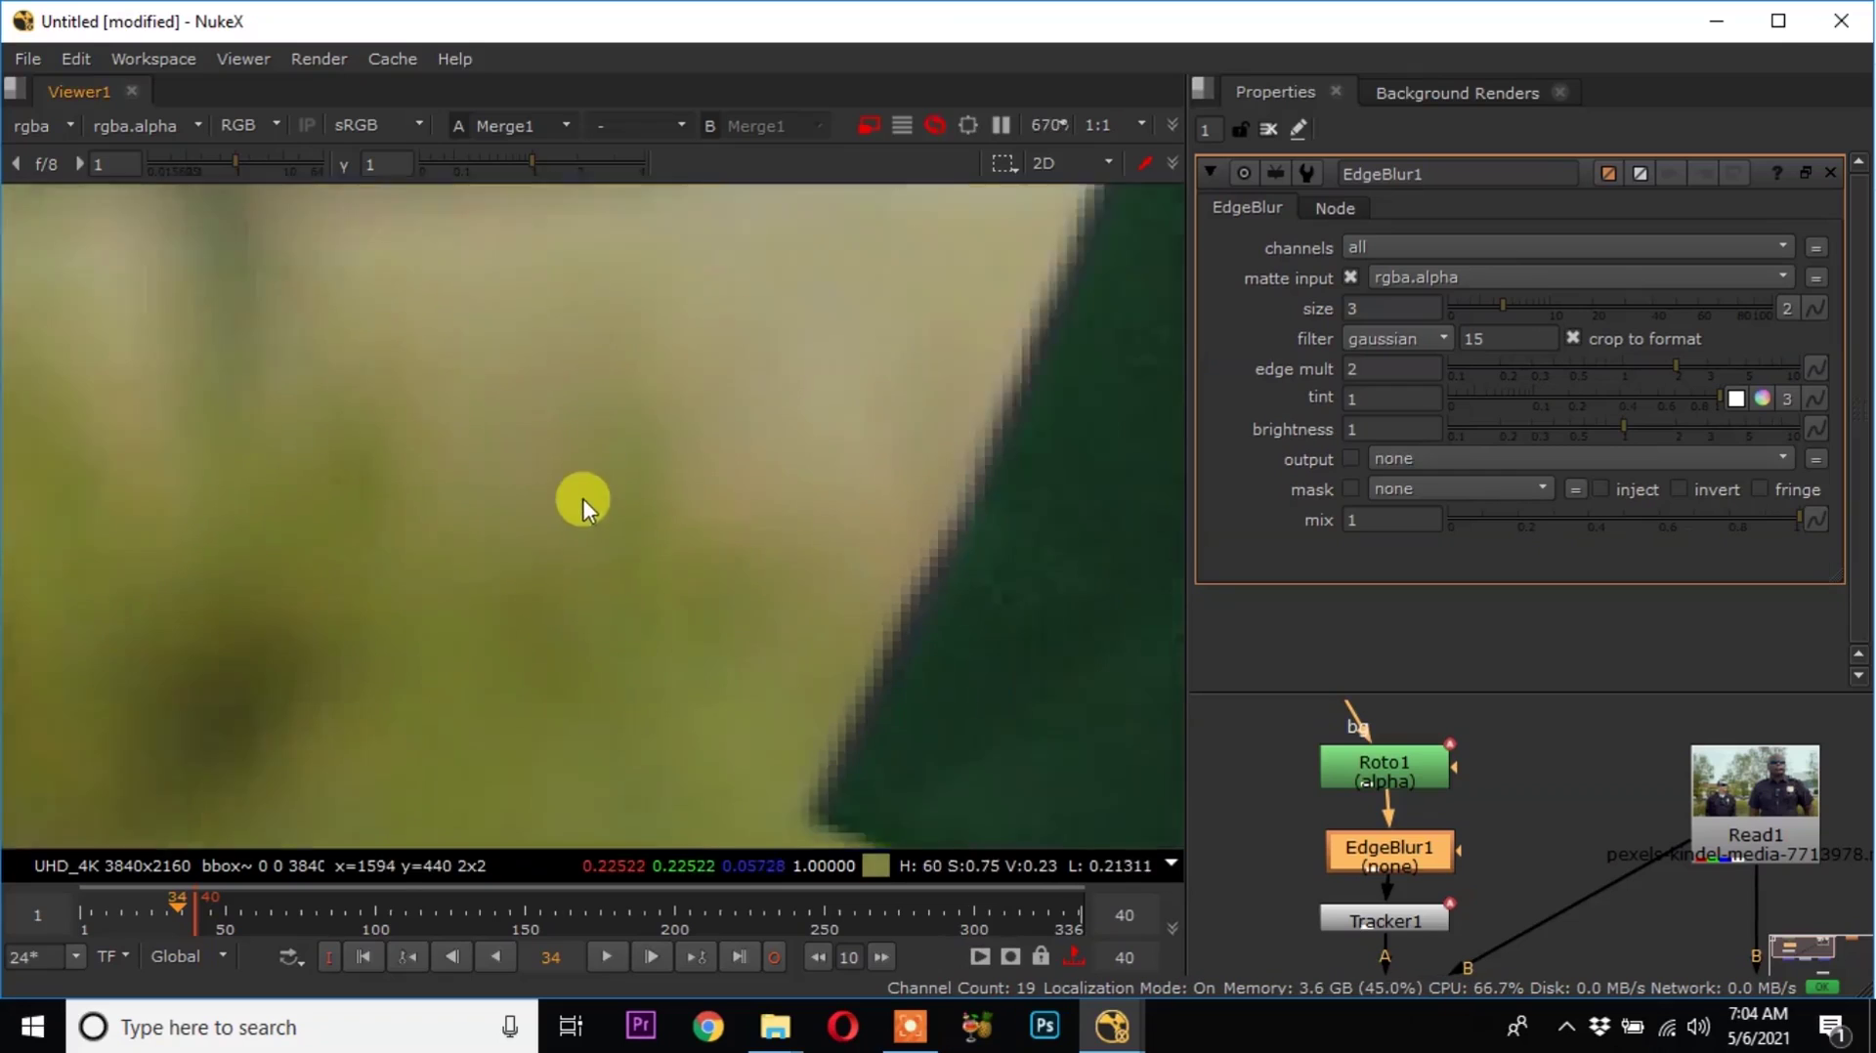
pyautogui.moveTo(842, 659); pyautogui.dragTo(600, 430, button='middle')
pyautogui.moveTo(653, 586); pyautogui.dragTo(332, 473, button='middle')
pyautogui.scroll(1, 712, 553)
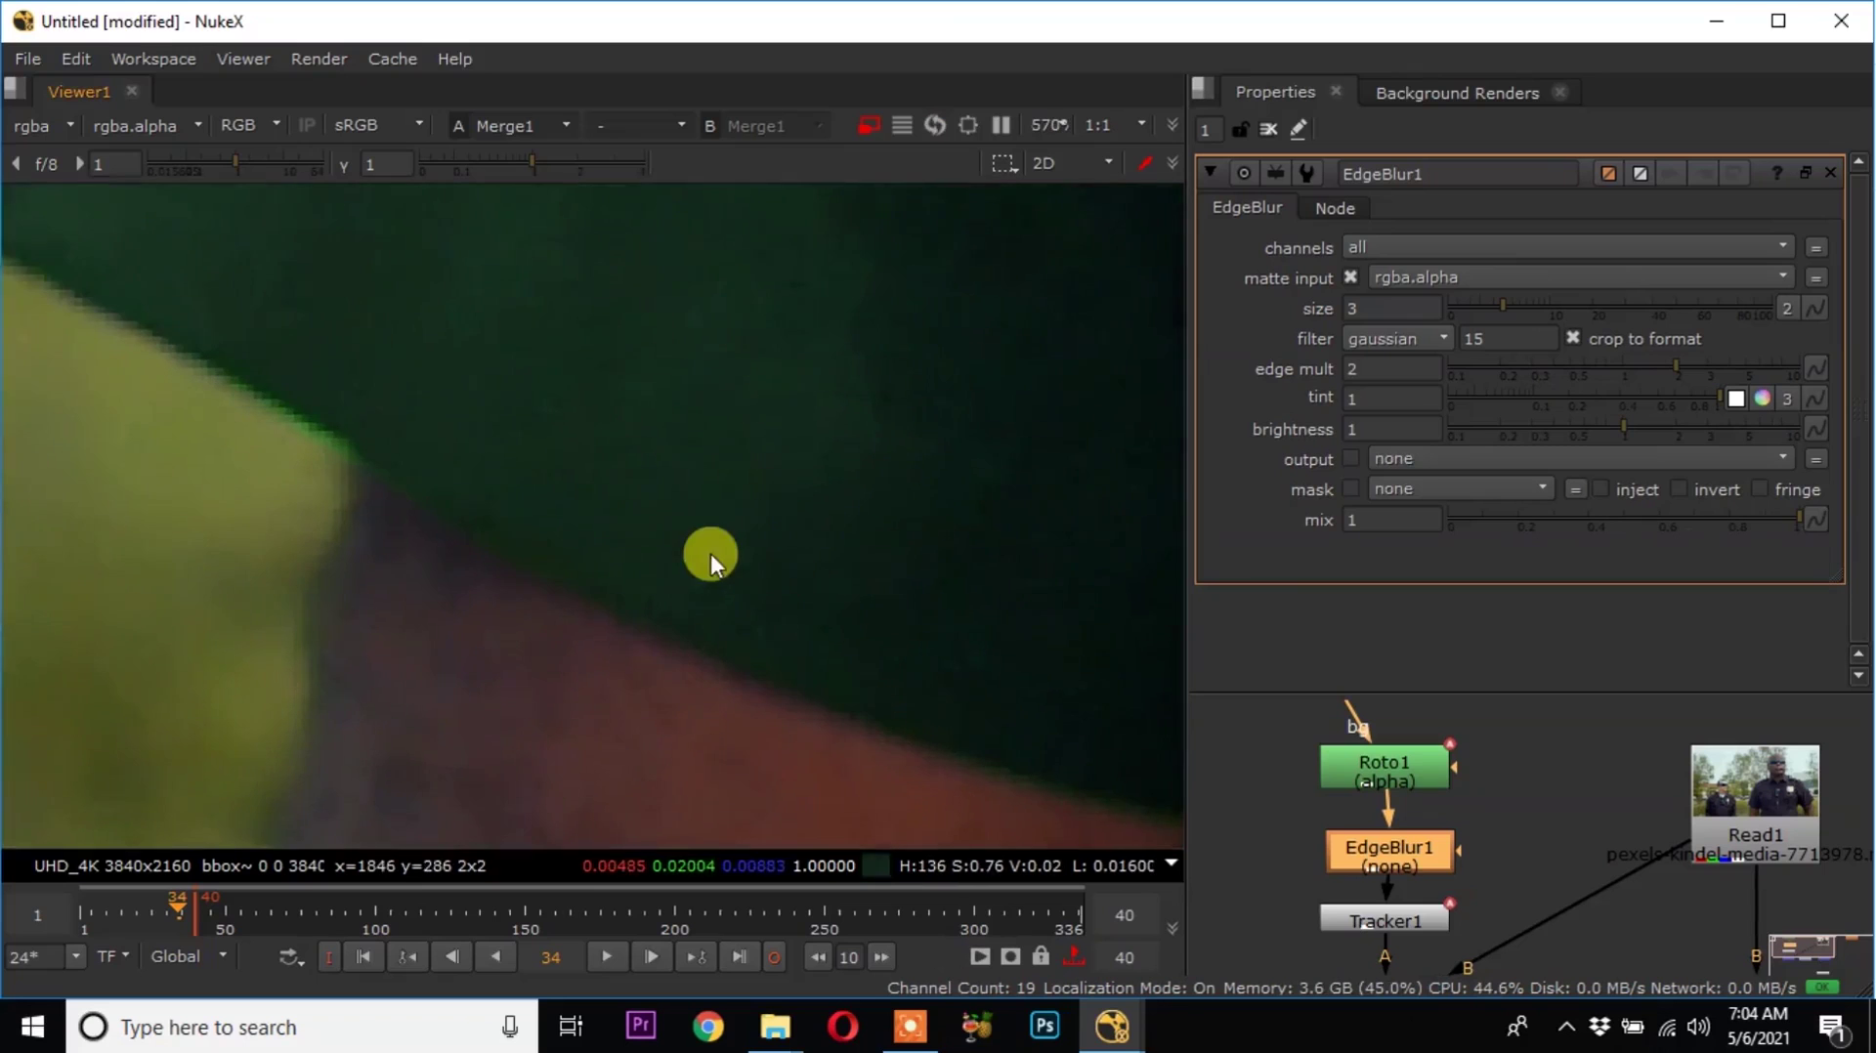
pyautogui.moveTo(812, 674); pyautogui.dragTo(678, 531, button='middle')
pyautogui.press('d')
pyautogui.press('d')
pyautogui.press('d')
pyautogui.press('d')
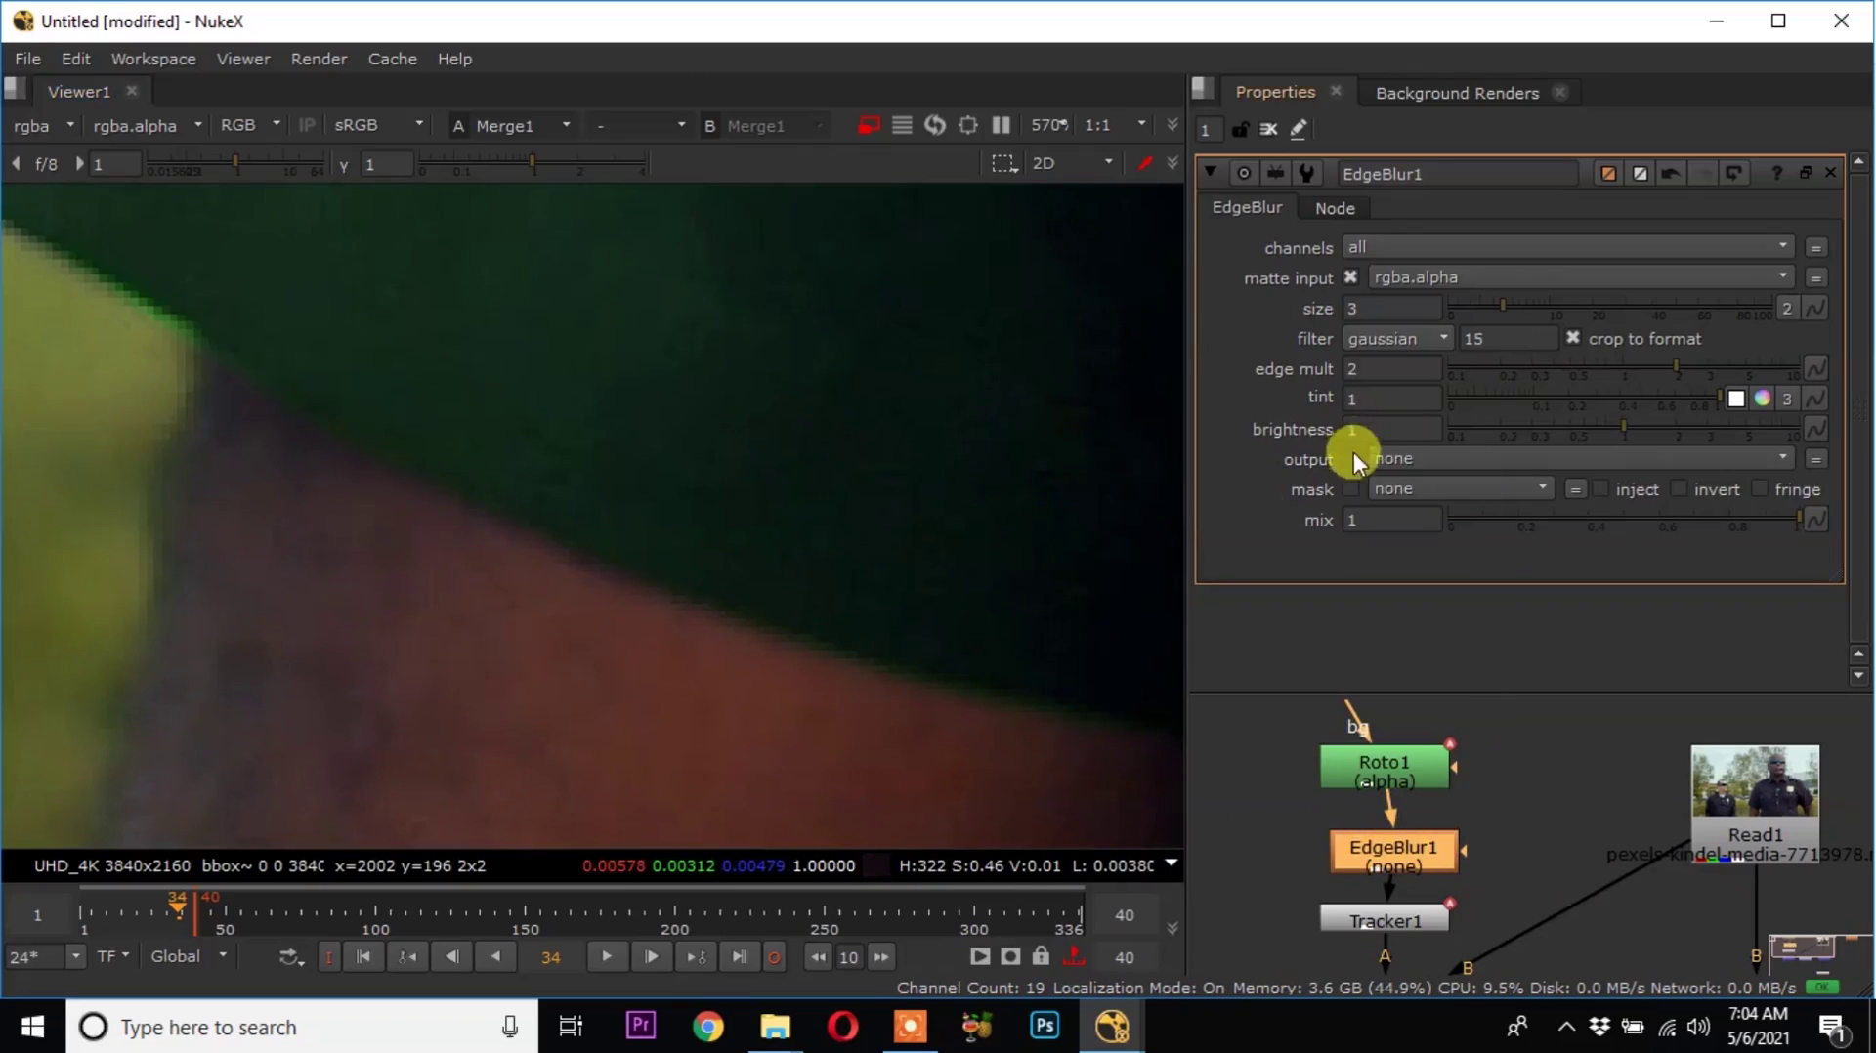
pyautogui.moveTo(282, 410); pyautogui.dragTo(547, 547, button='middle')
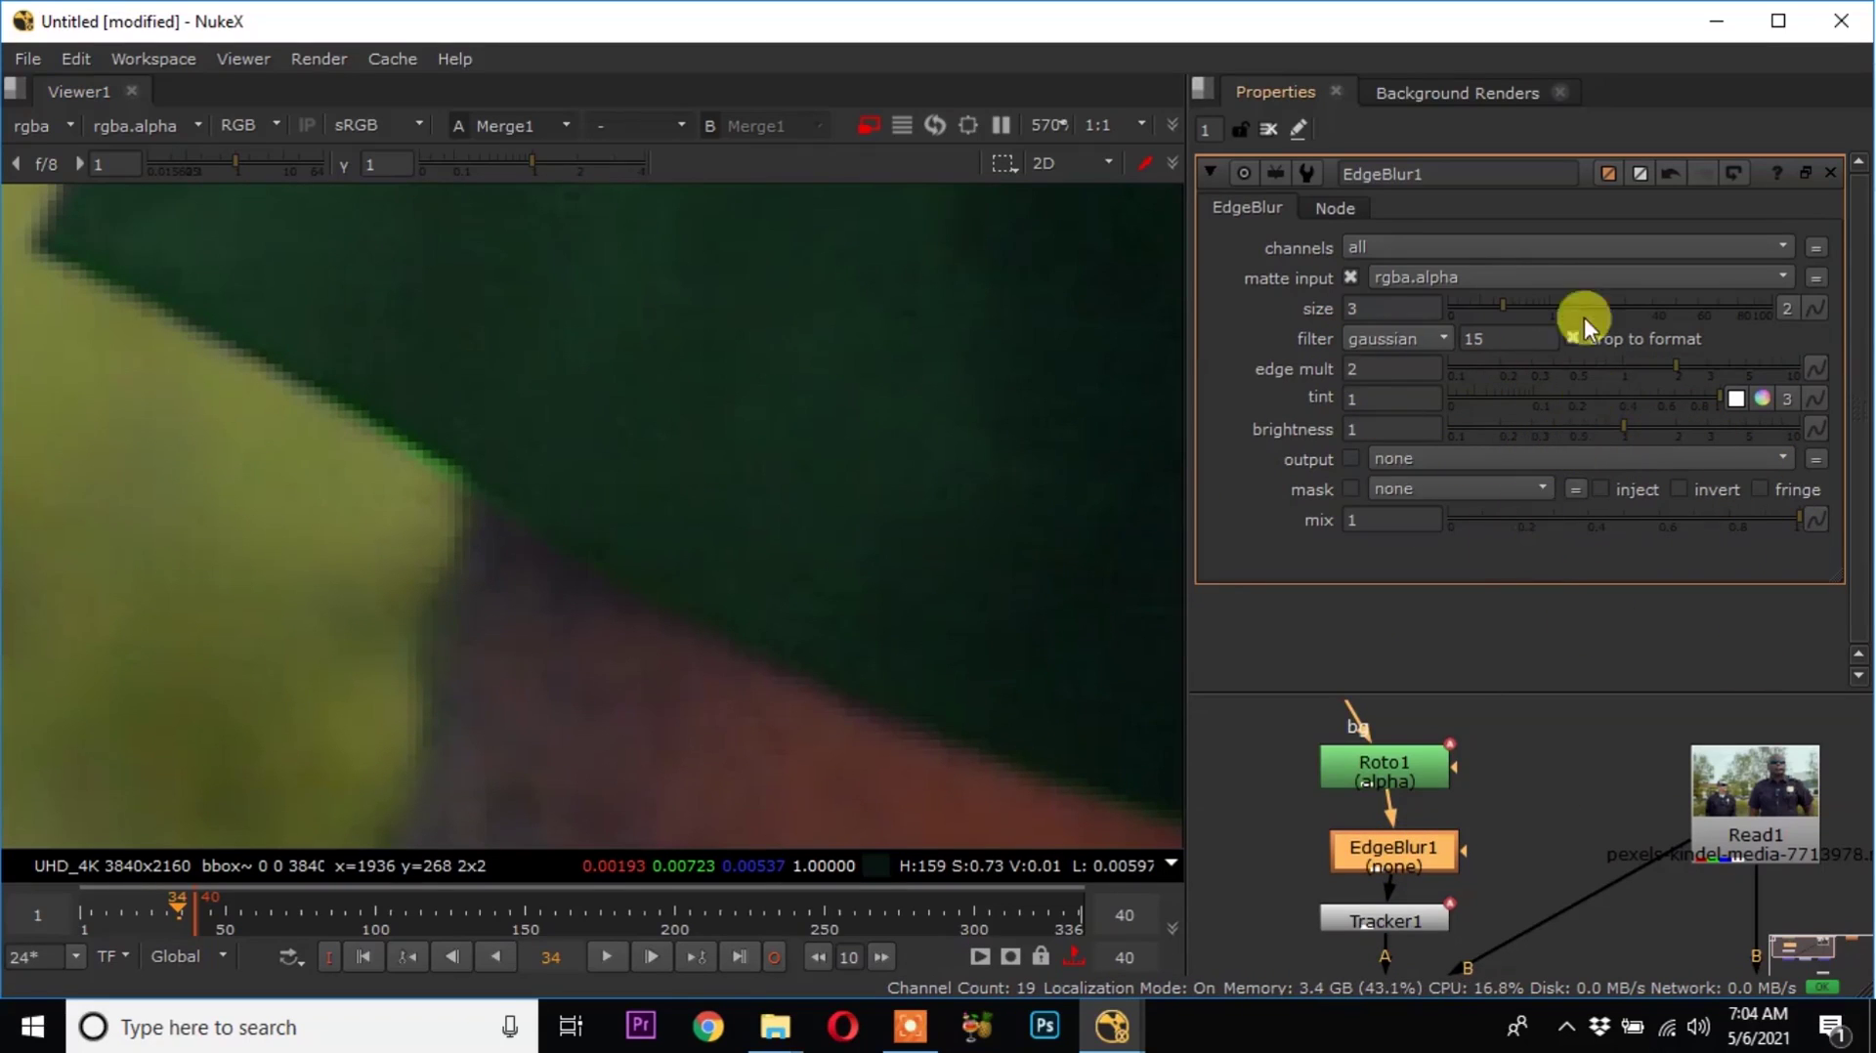
# Set EdgeBlur1's size to 12 and check the softened sleeve edge up close and in the full frame.
pyautogui.moveTo(1514, 309); pyautogui.dragTo(1567, 322)
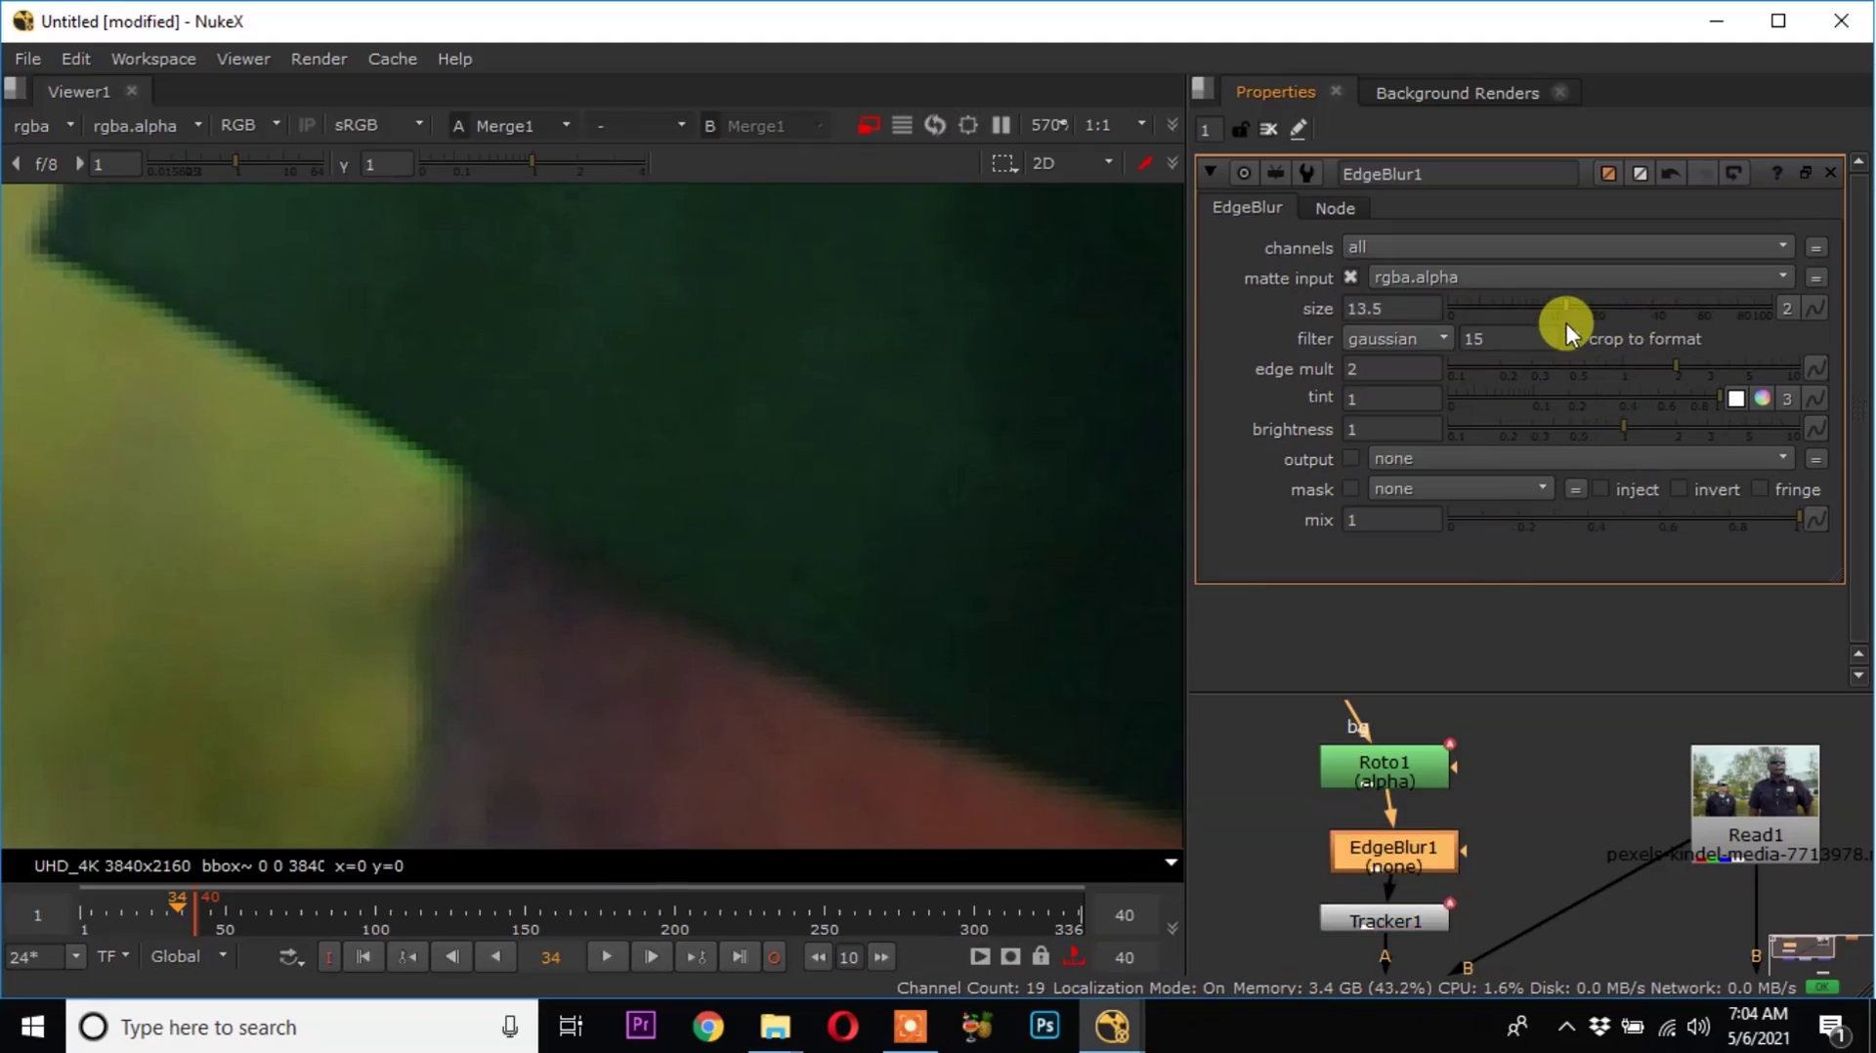
pyautogui.moveTo(1561, 323); pyautogui.dragTo(1559, 323)
pyautogui.scroll(-4, 1358, 825)
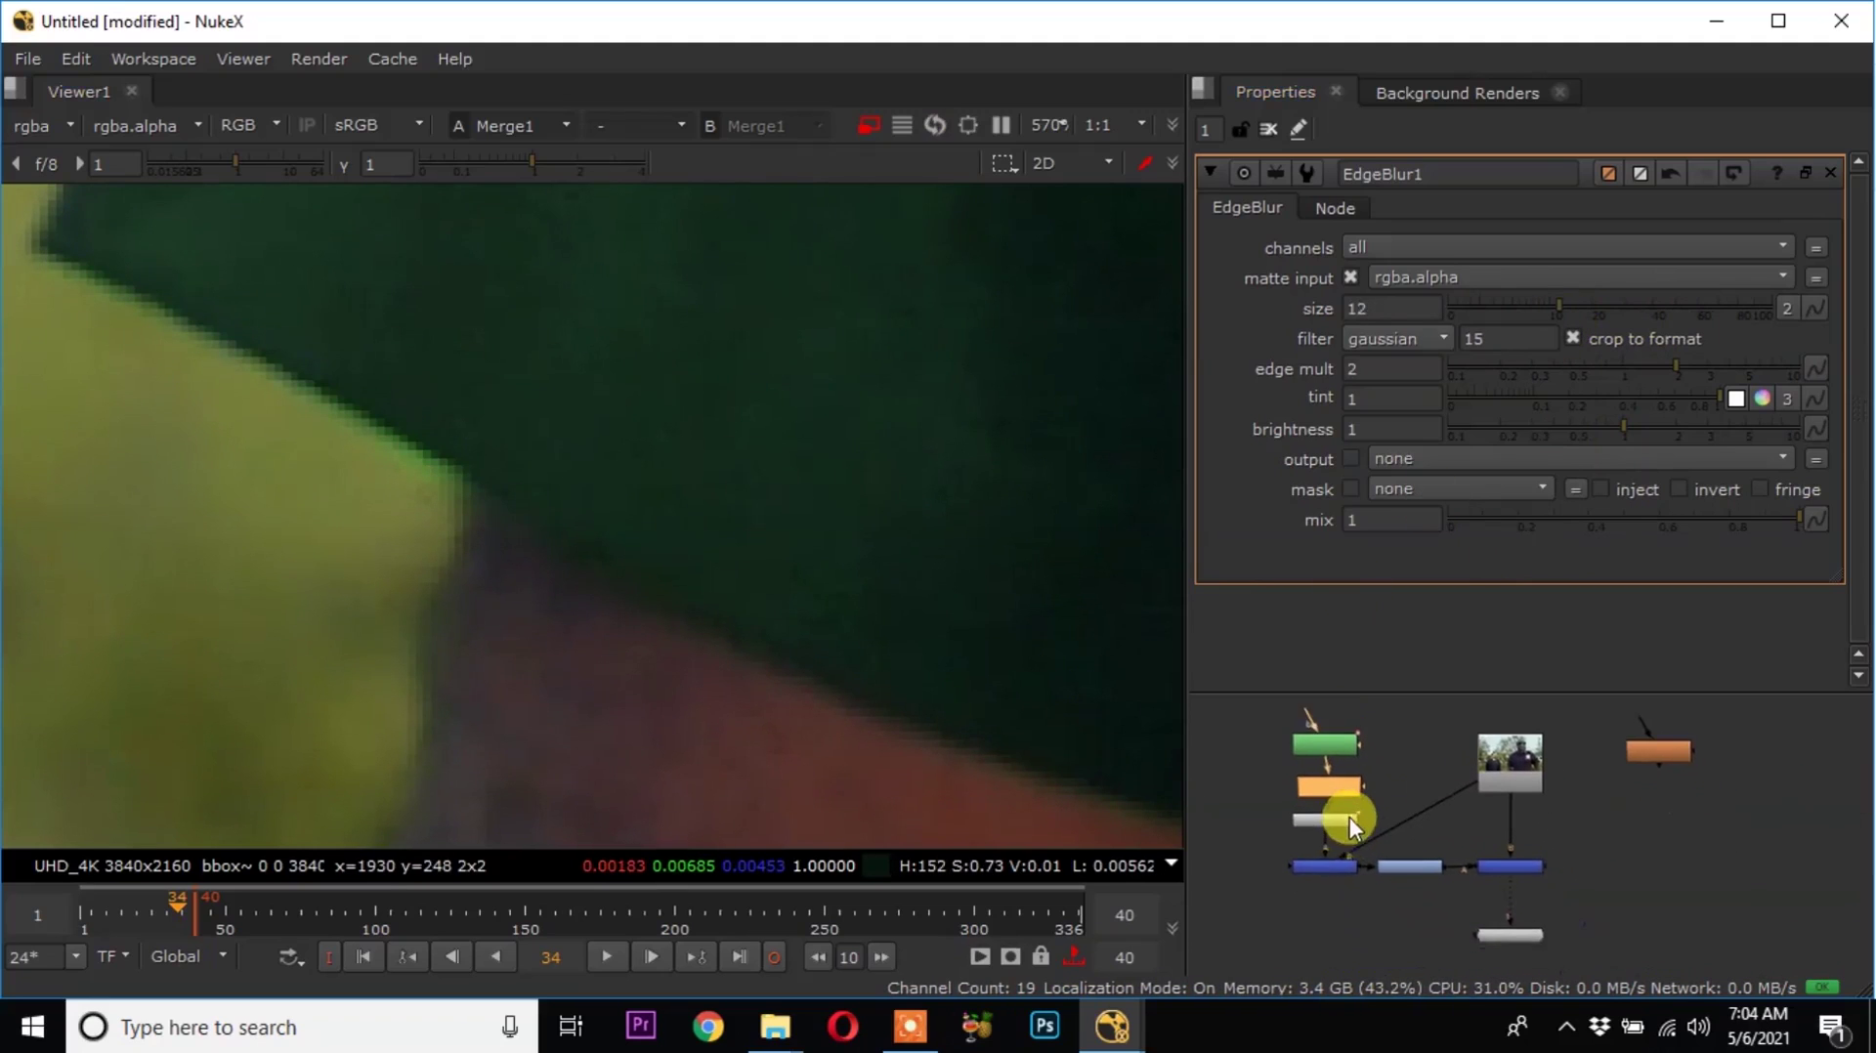
pyautogui.scroll(-2, 629, 561)
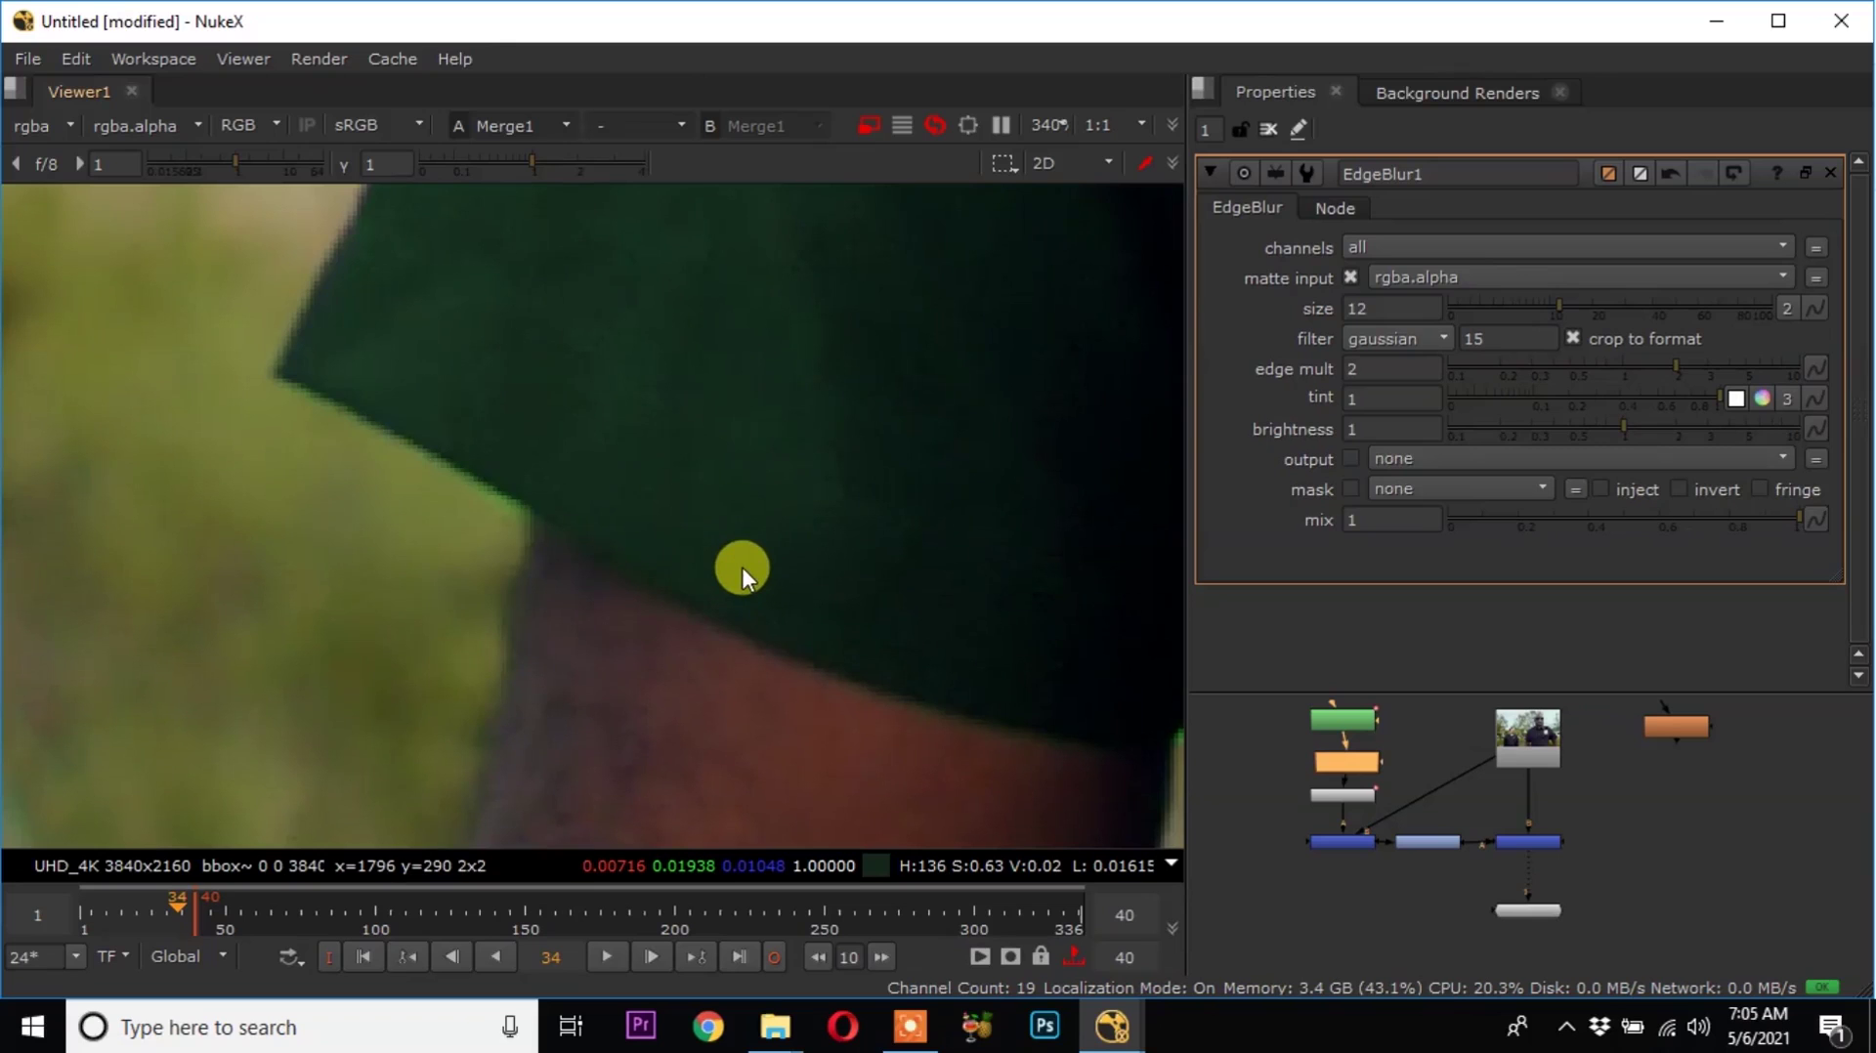
pyautogui.scroll(-8, 742, 567)
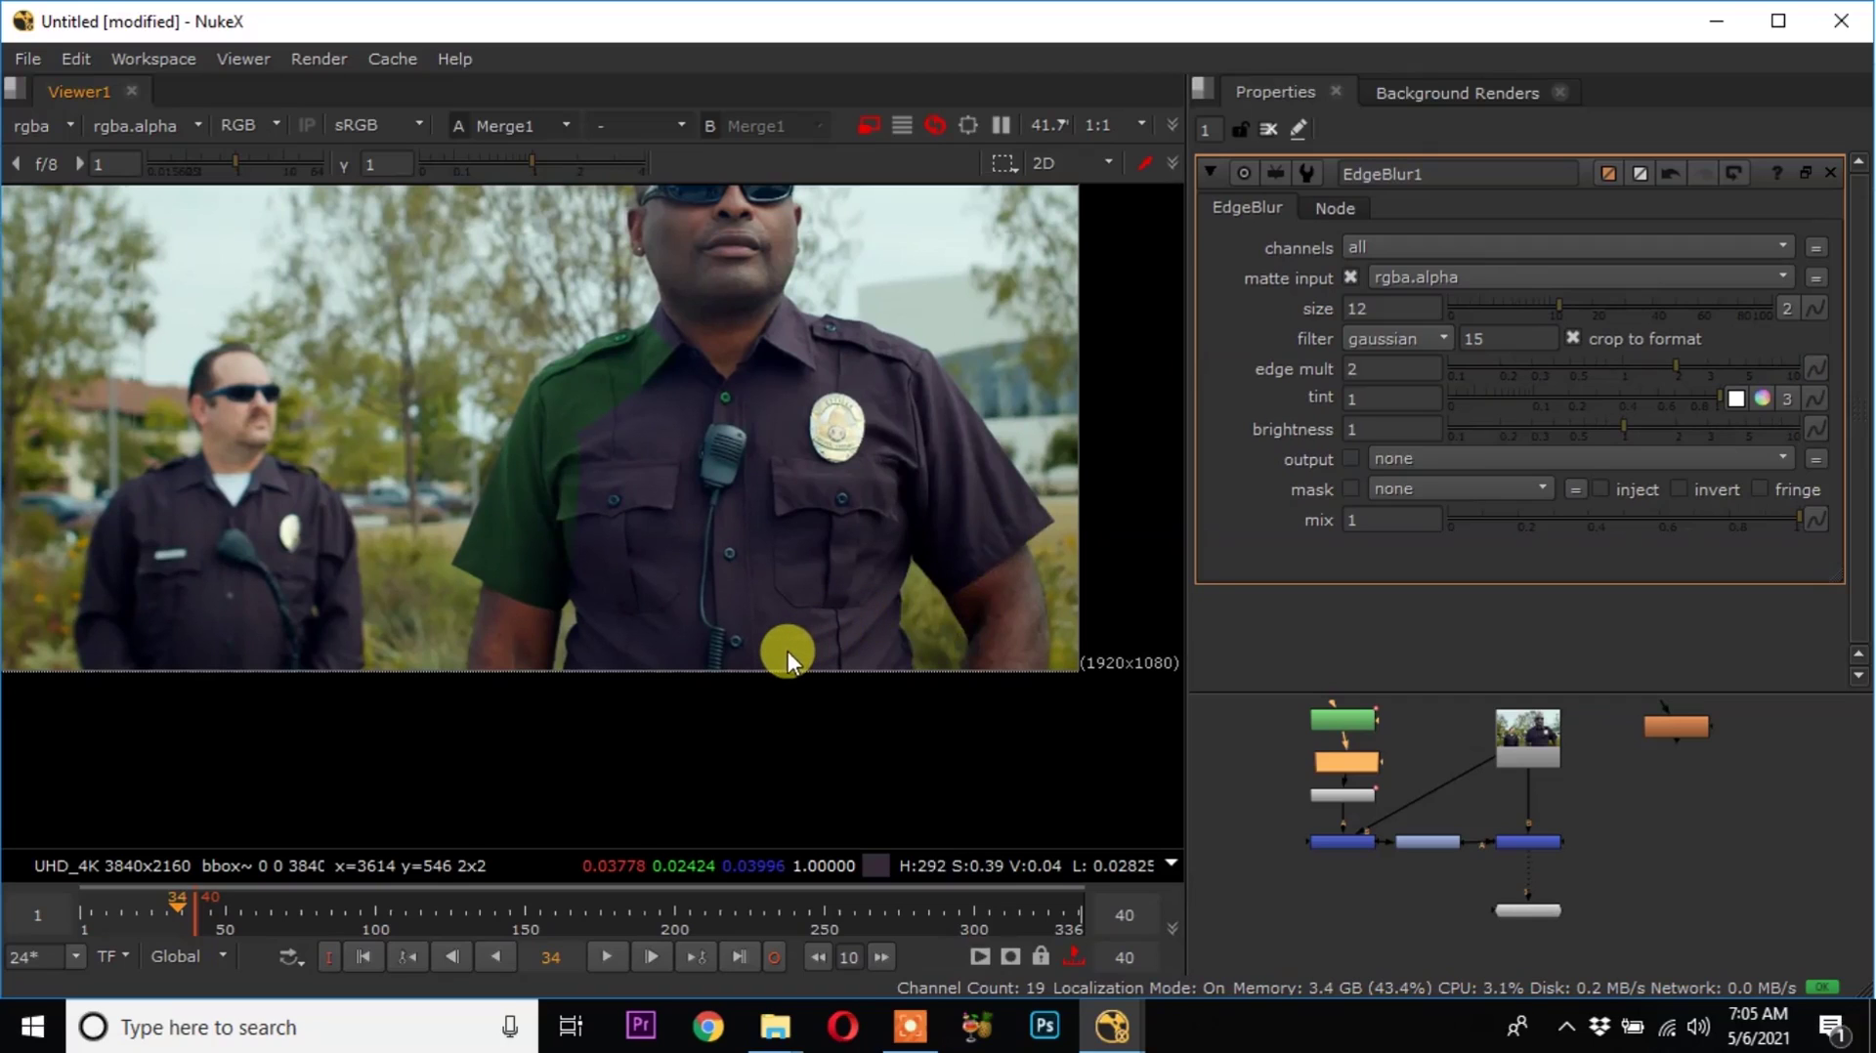
pyautogui.scroll(-1, 789, 625)
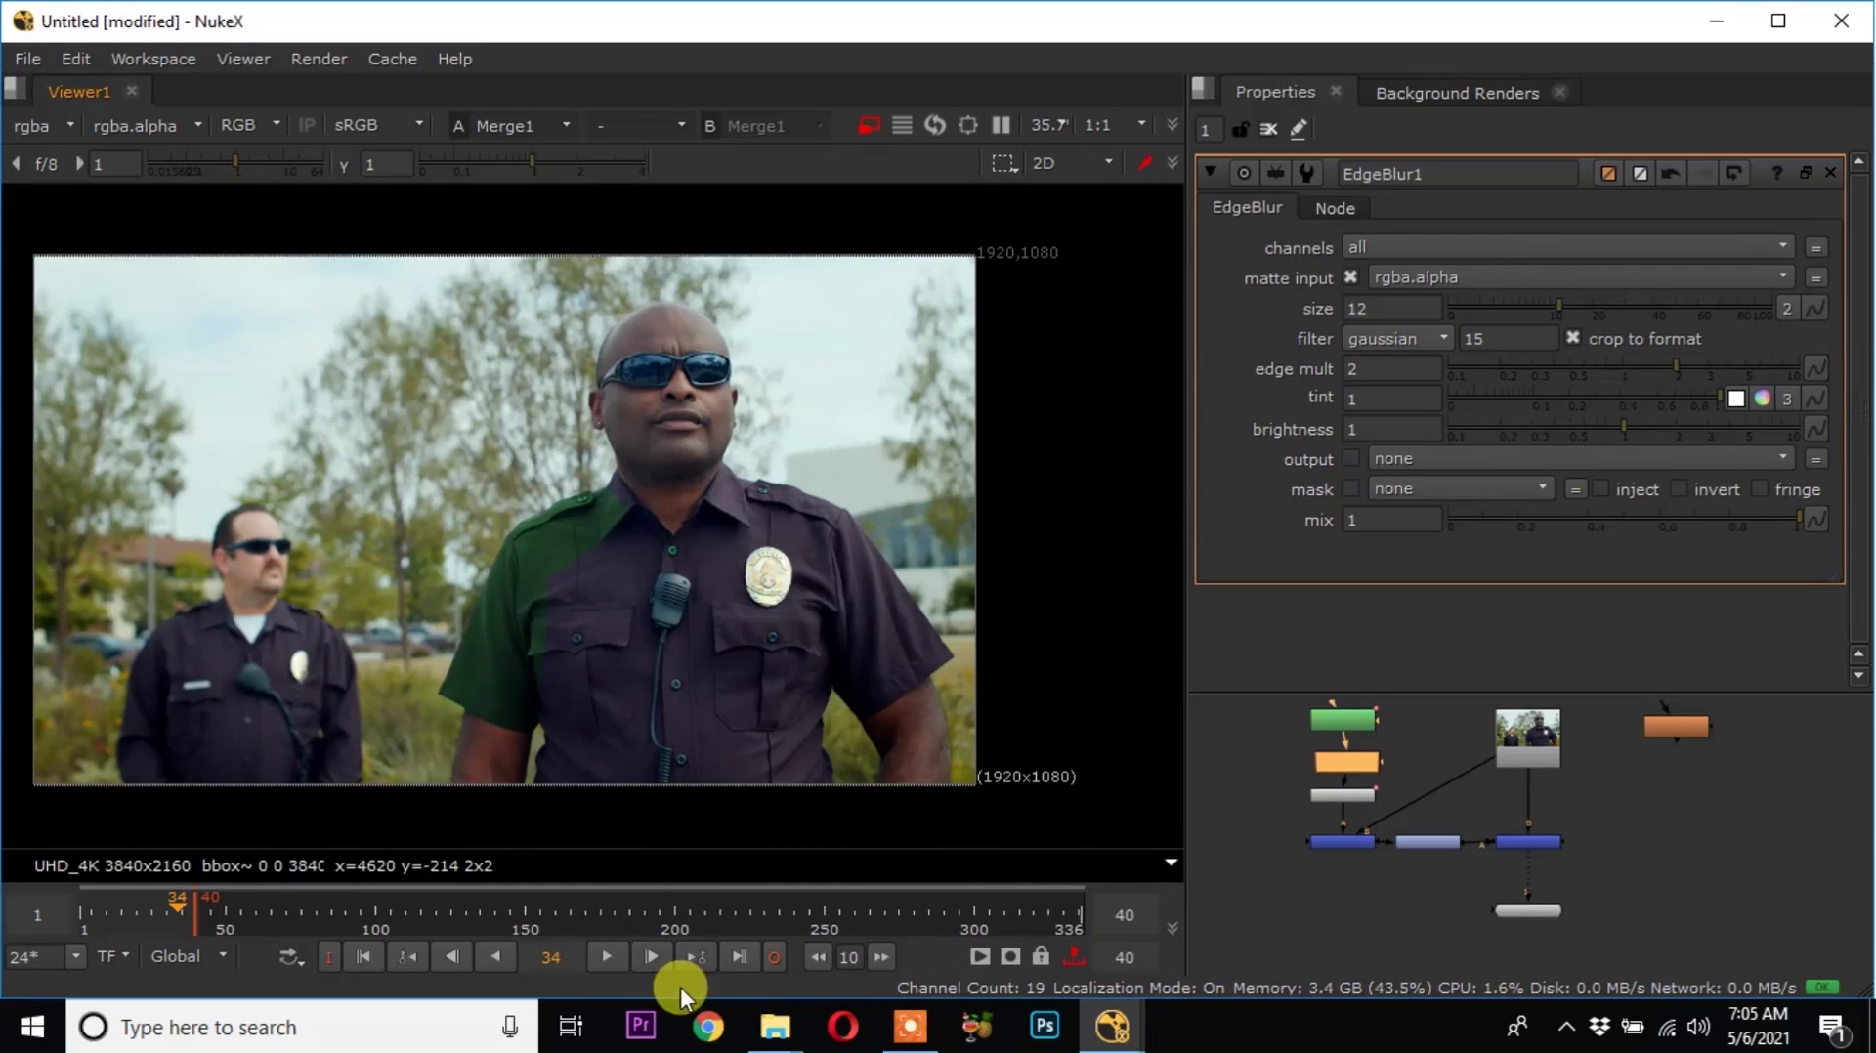
# At frame 40, draw a closed Bezier in Roto1 around the officer's collar beside the neck, on the badge side.
pyautogui.click(740, 957)
pyautogui.scroll(4, 727, 463)
pyautogui.moveTo(878, 567); pyautogui.dragTo(850, 540, button='middle')
pyautogui.doubleClick(1348, 723)
pyautogui.scroll(2, 821, 781)
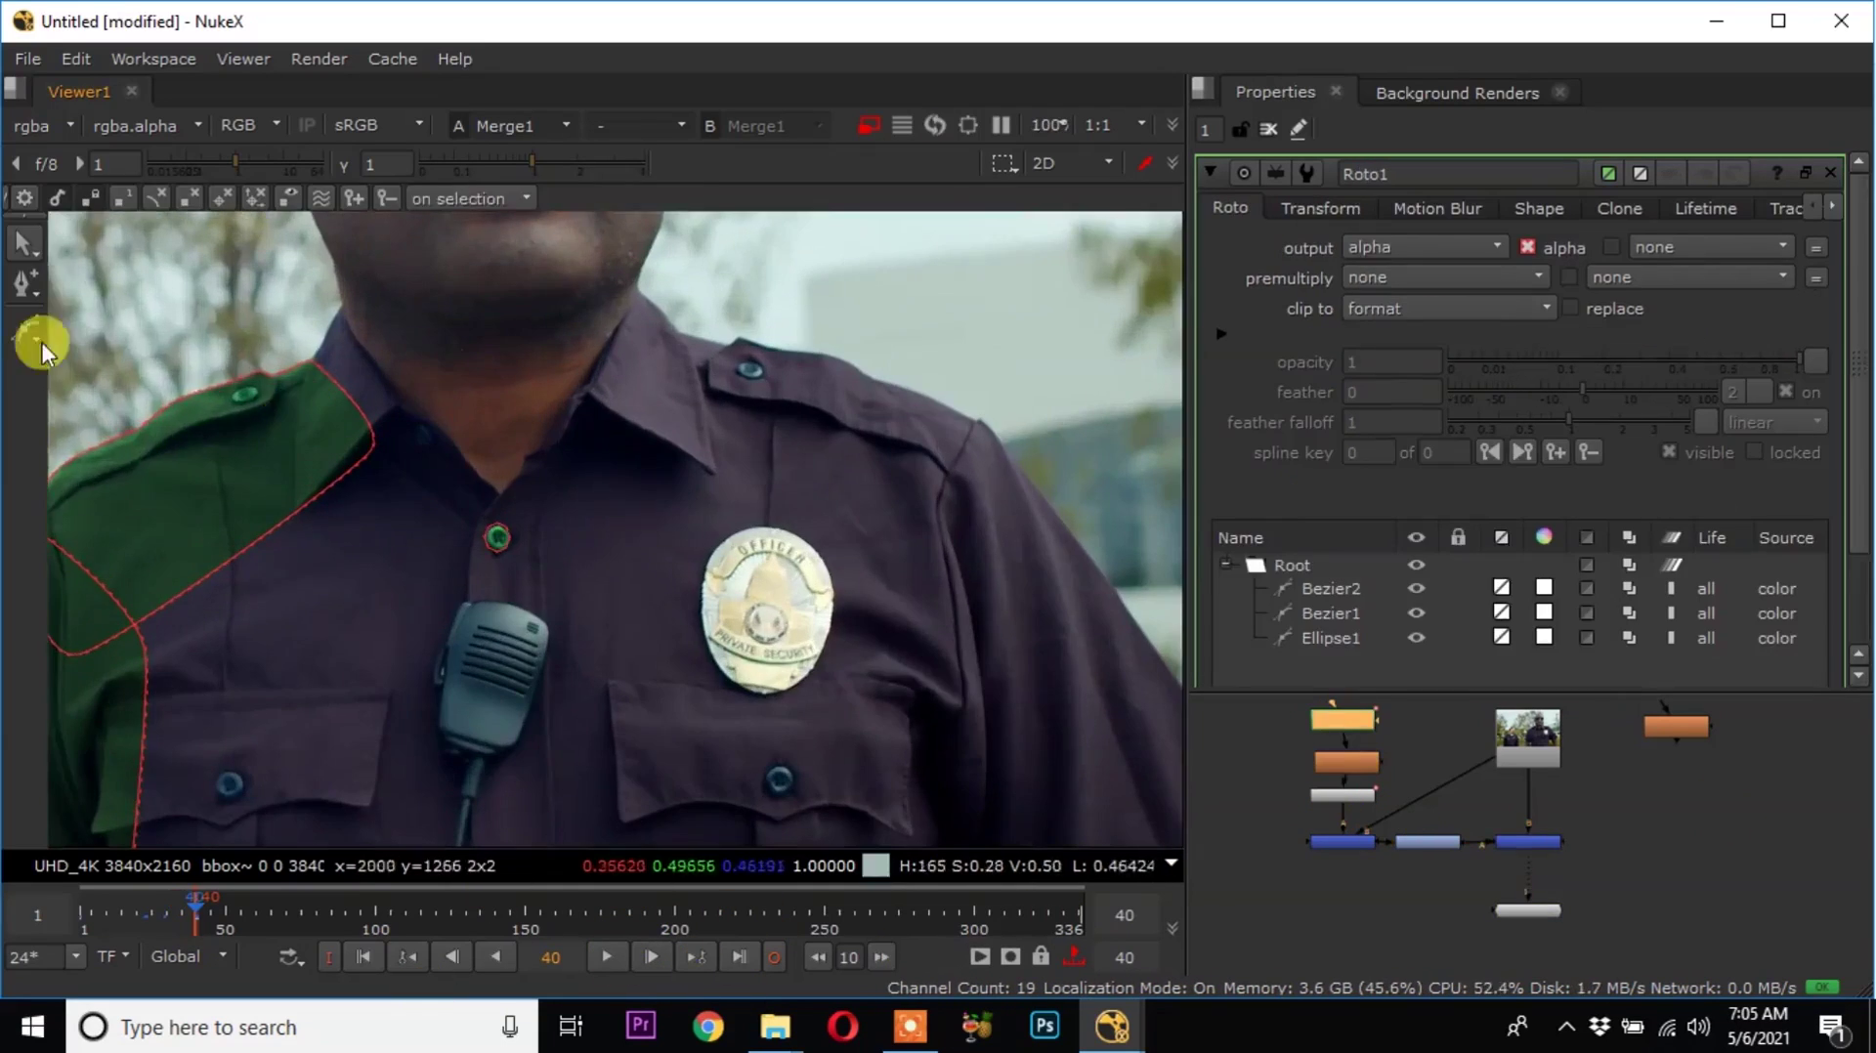
pyautogui.click(43, 342)
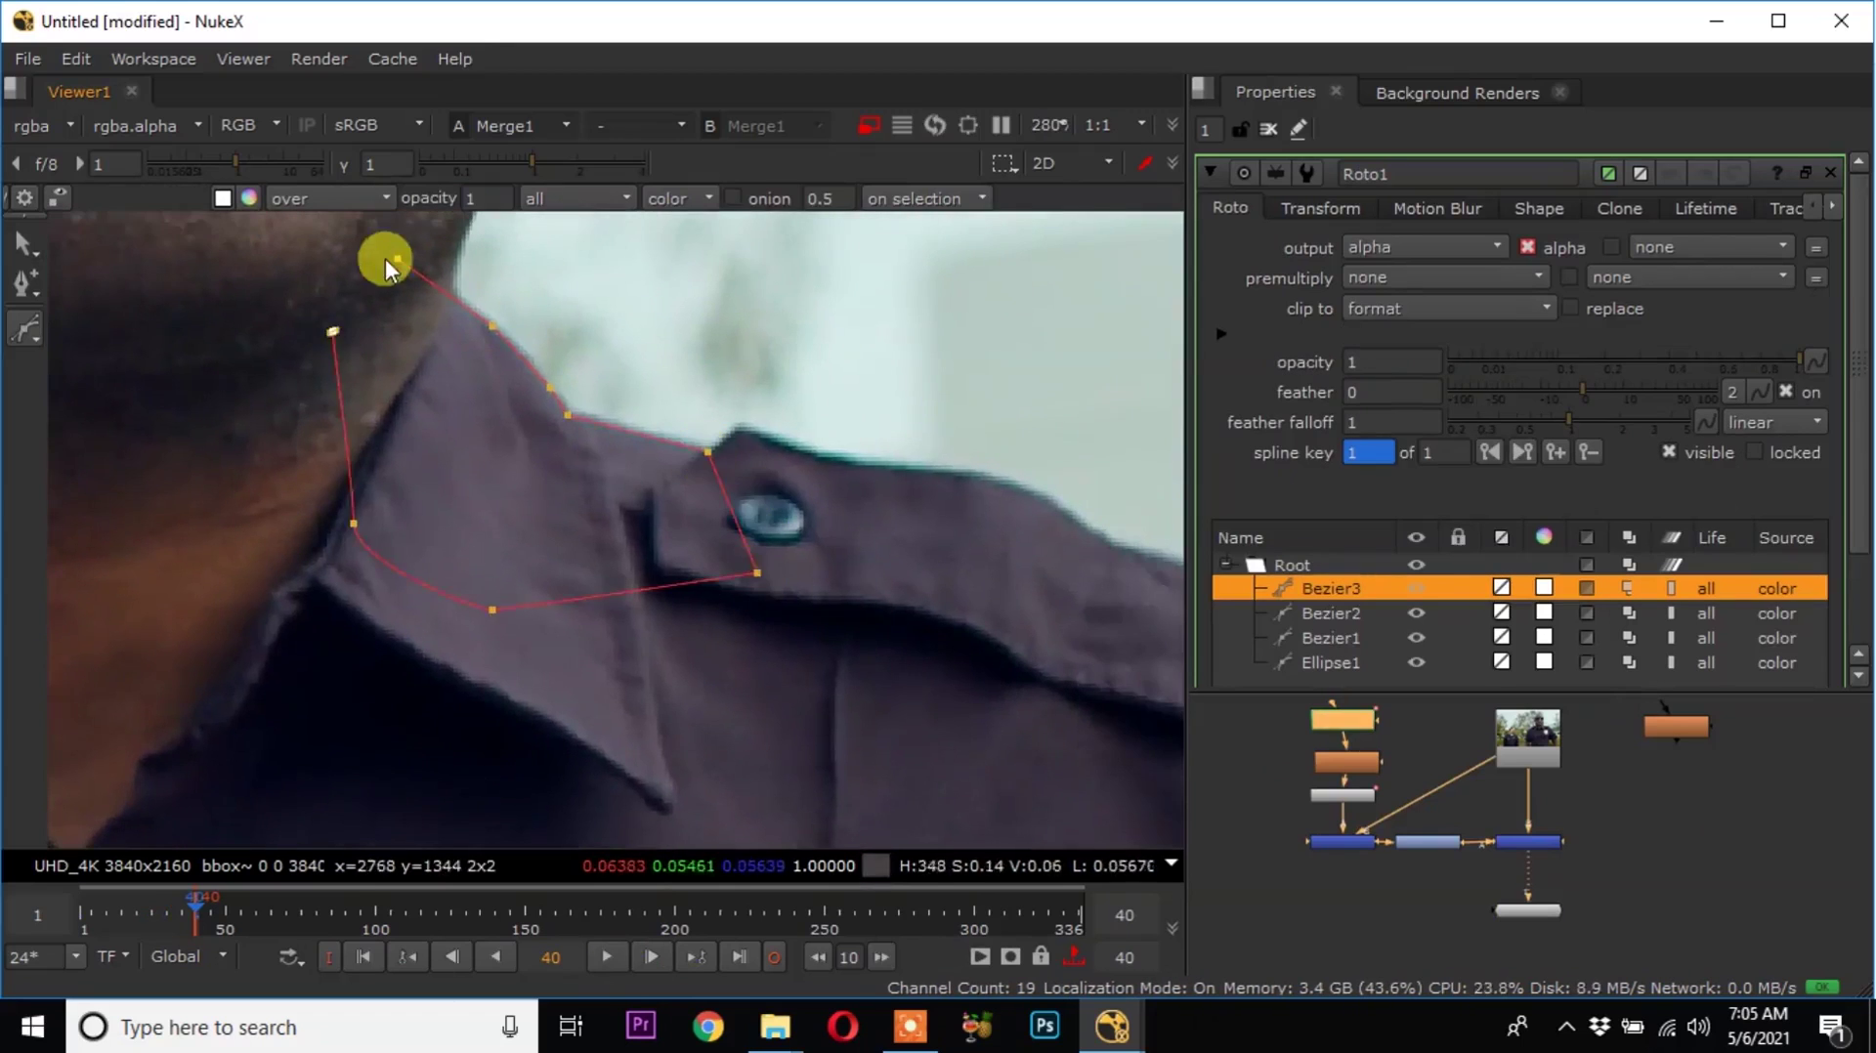
pyautogui.click(395, 261)
pyautogui.scroll(-3, 625, 489)
# Disable the colour node between the two merges and adjust Bezier3's upper collar points at frame 21.
pyautogui.click(1427, 842)
pyautogui.press('d')
pyautogui.scroll(5, 669, 526)
pyautogui.moveTo(400, 217); pyautogui.dragTo(624, 552, button='middle')
pyautogui.scroll(4, 624, 552)
pyautogui.moveTo(763, 626); pyautogui.dragTo(108, 279)
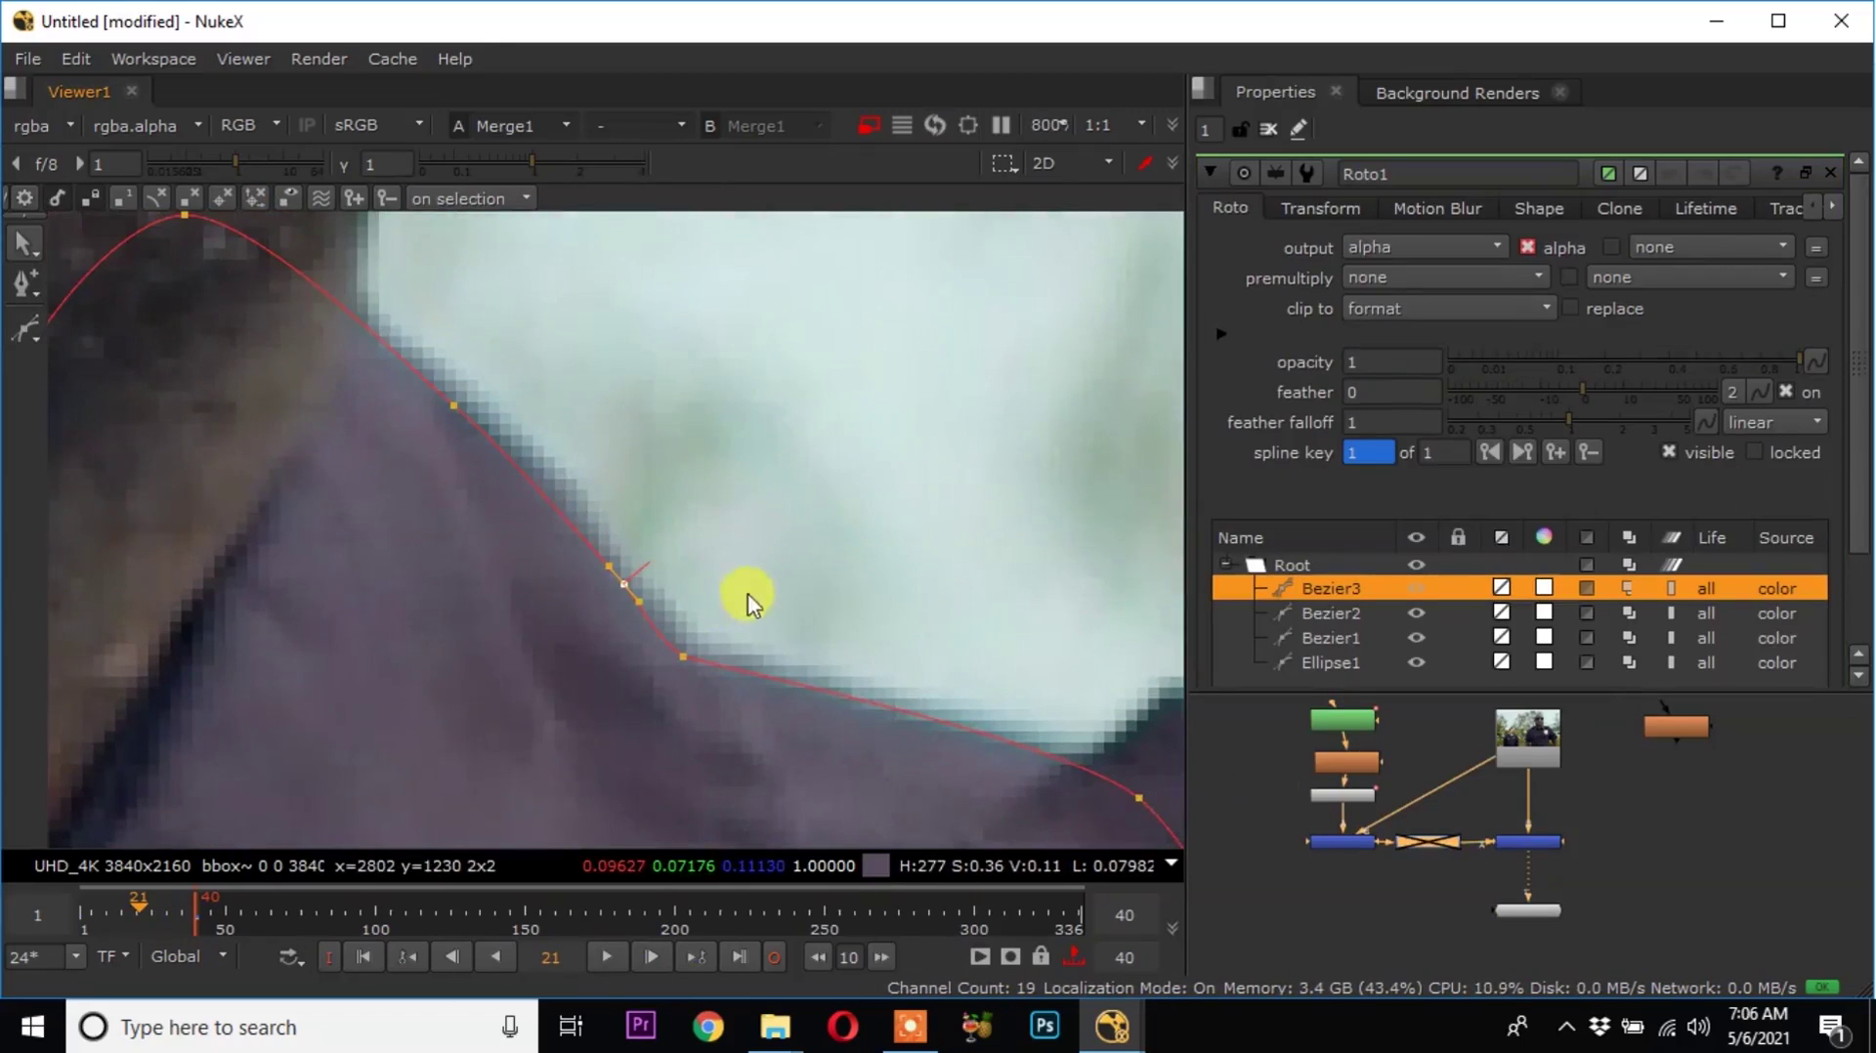
pyautogui.scroll(-4, 748, 594)
pyautogui.scroll(2, 620, 552)
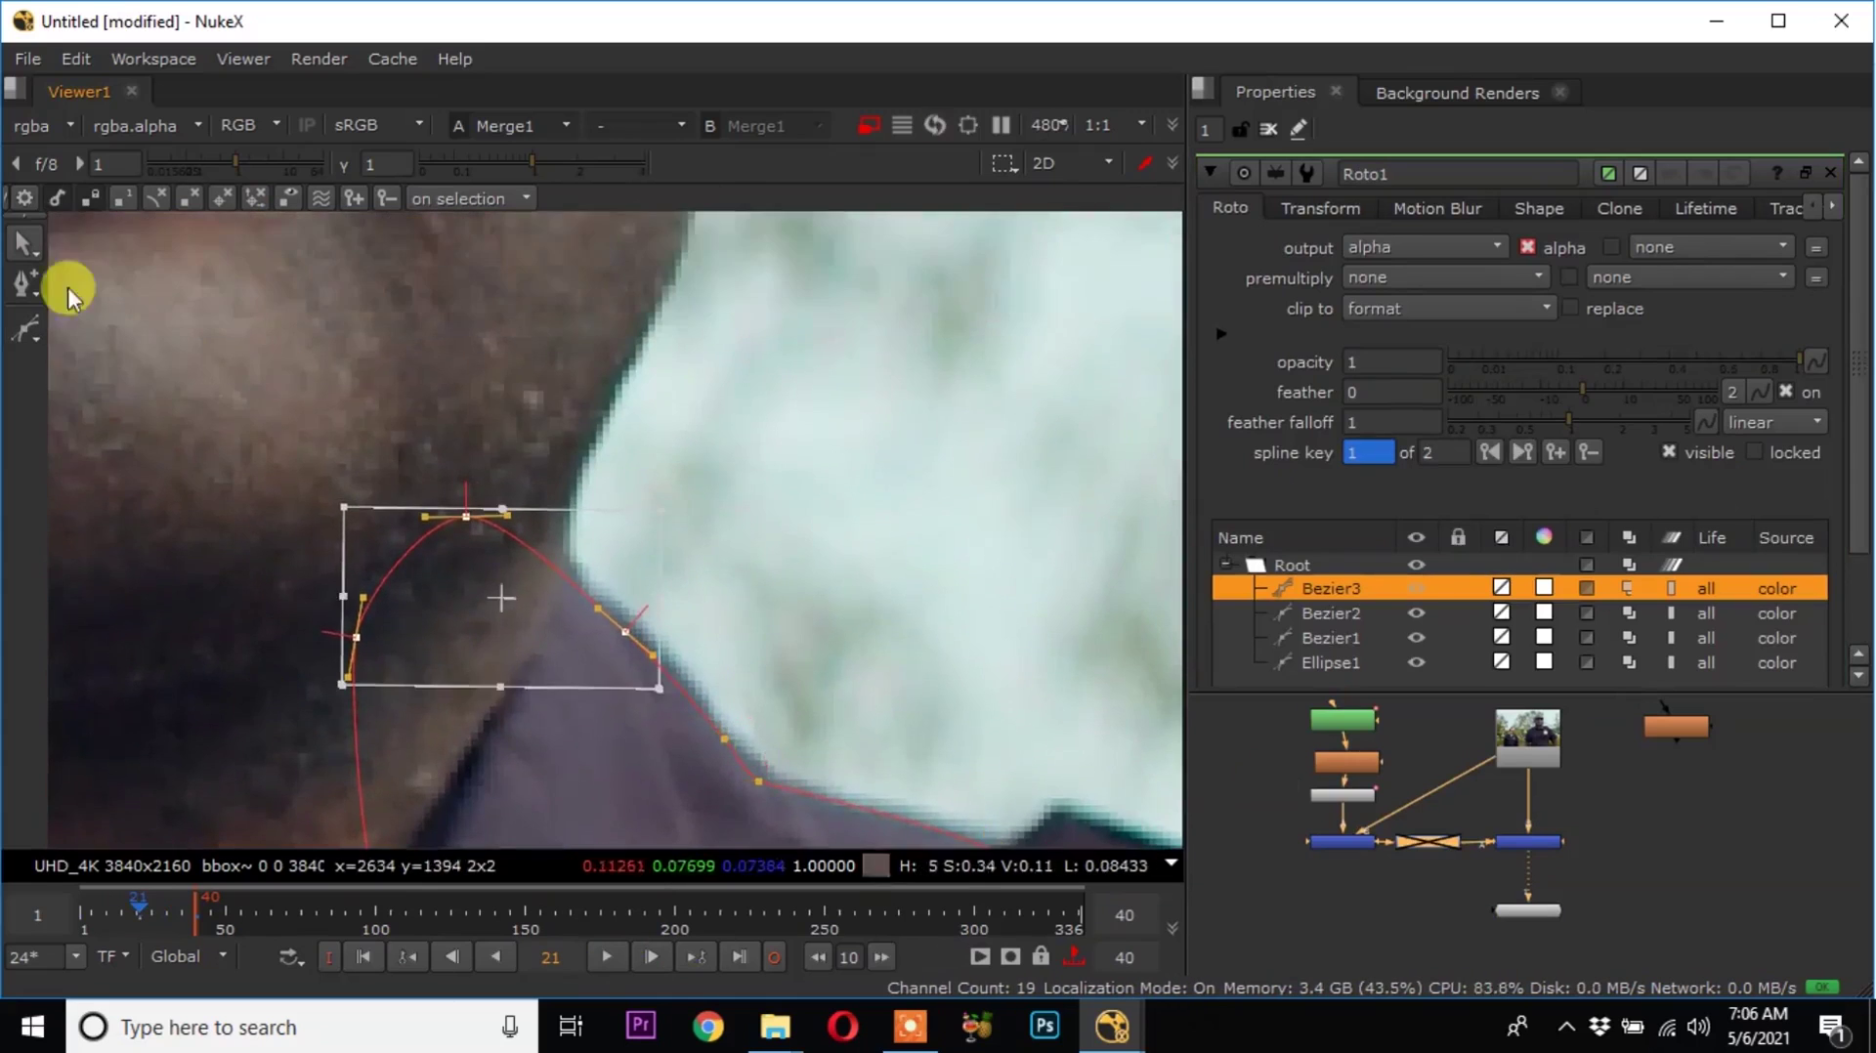
pyautogui.scroll(2, 524, 617)
# Draw a Bezier over the badge-side shoulder strap at frame 1 and keyframe its outline at frames 40 and 11.
pyautogui.scroll(-2, 192, 424)
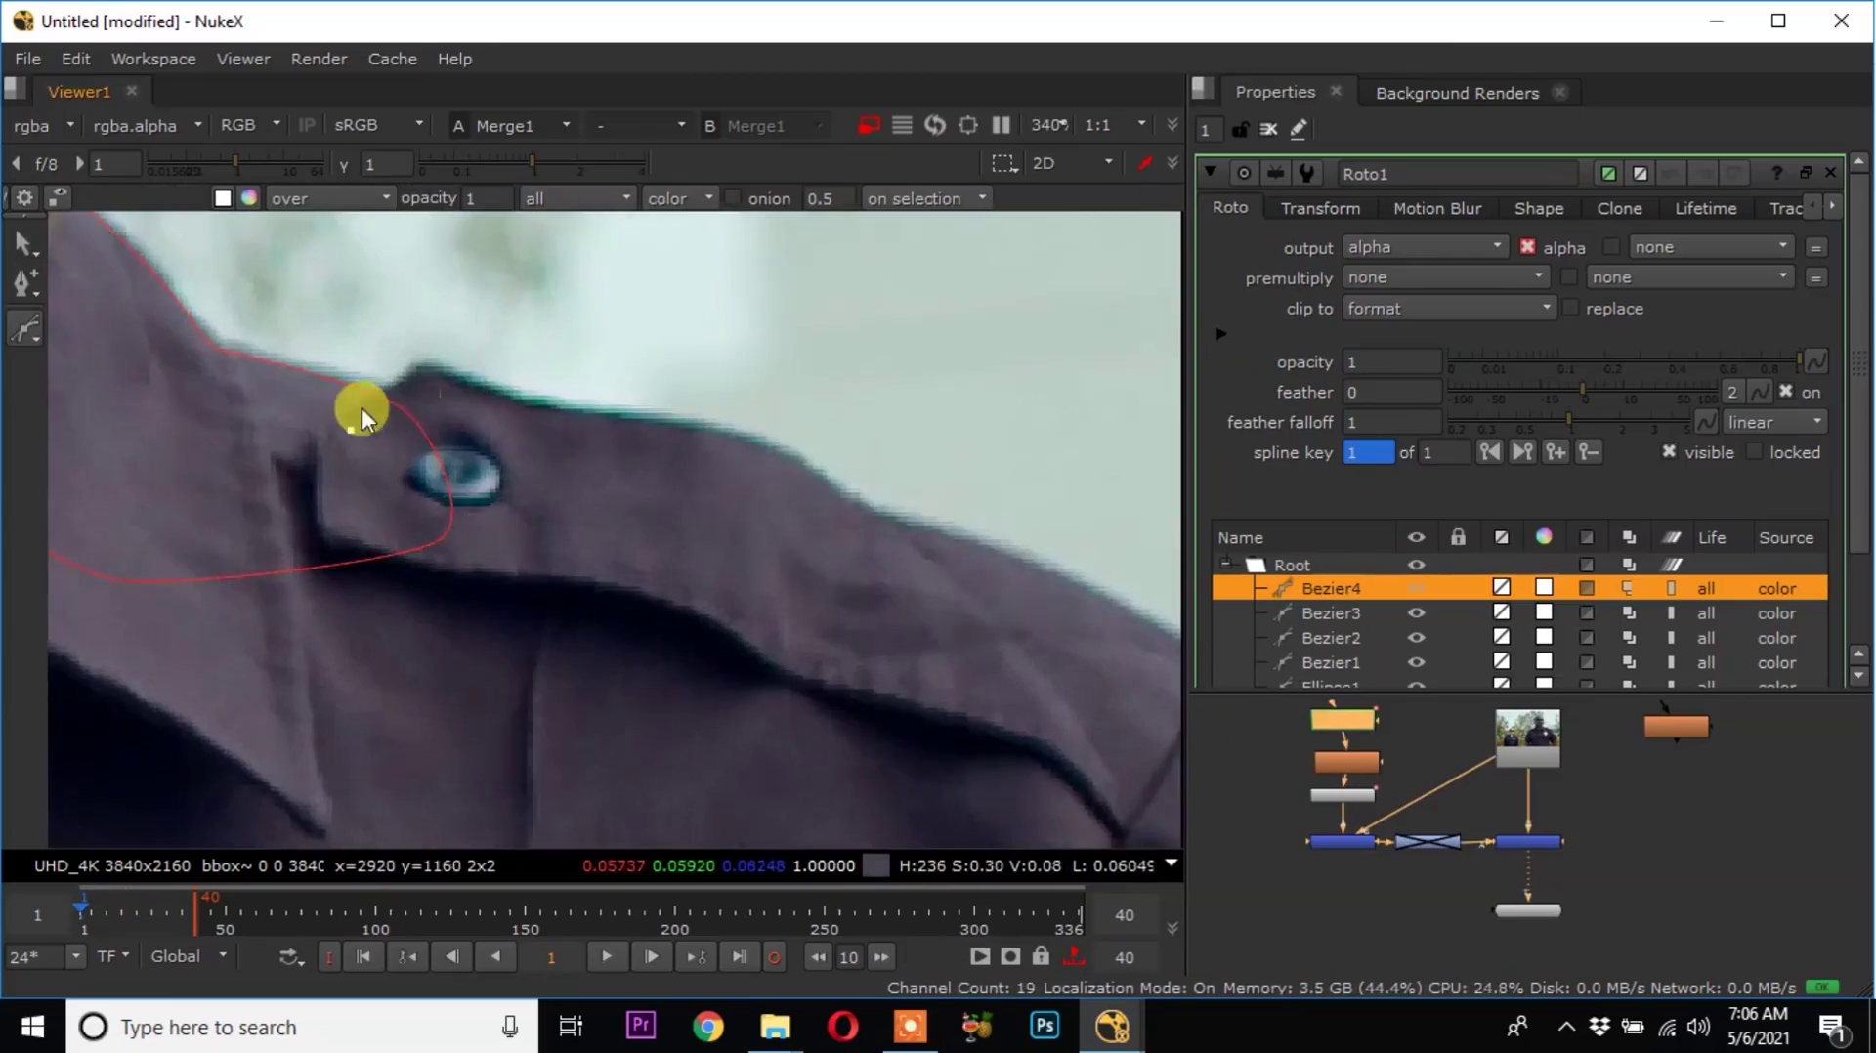
pyautogui.scroll(3, 361, 407)
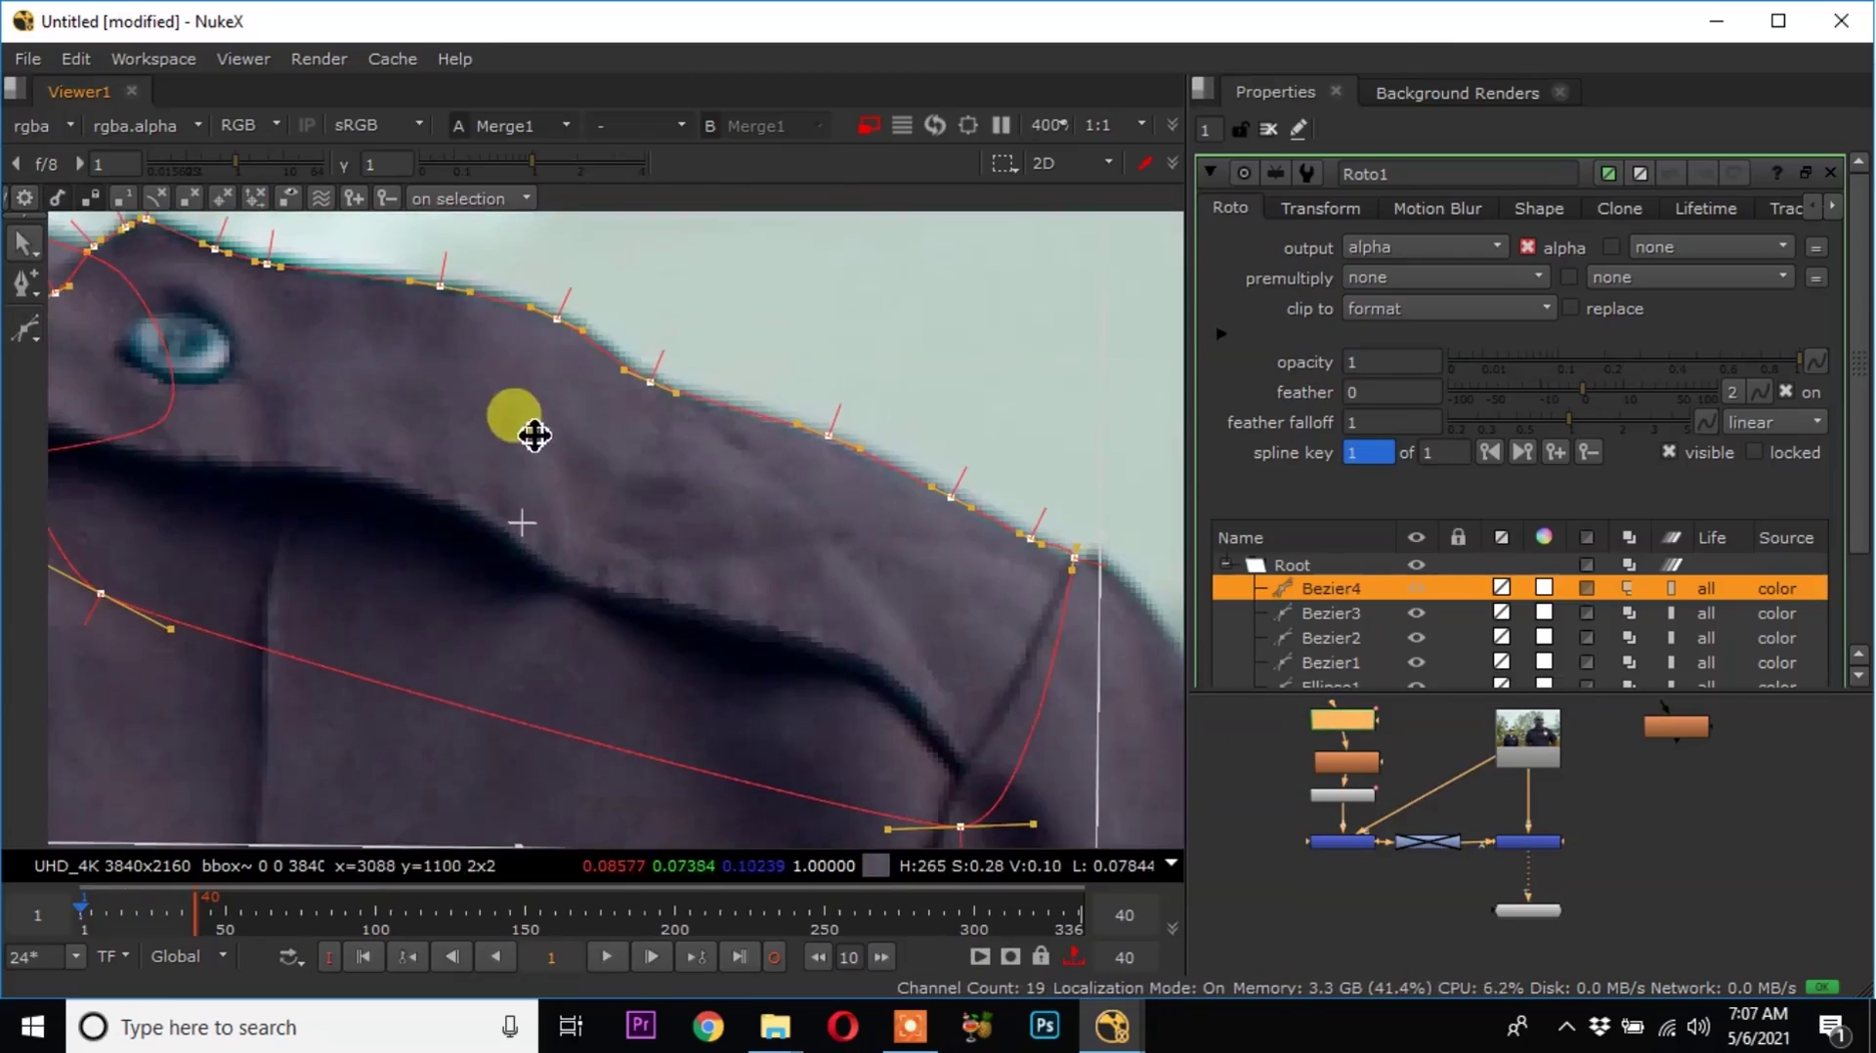
pyautogui.click(743, 955)
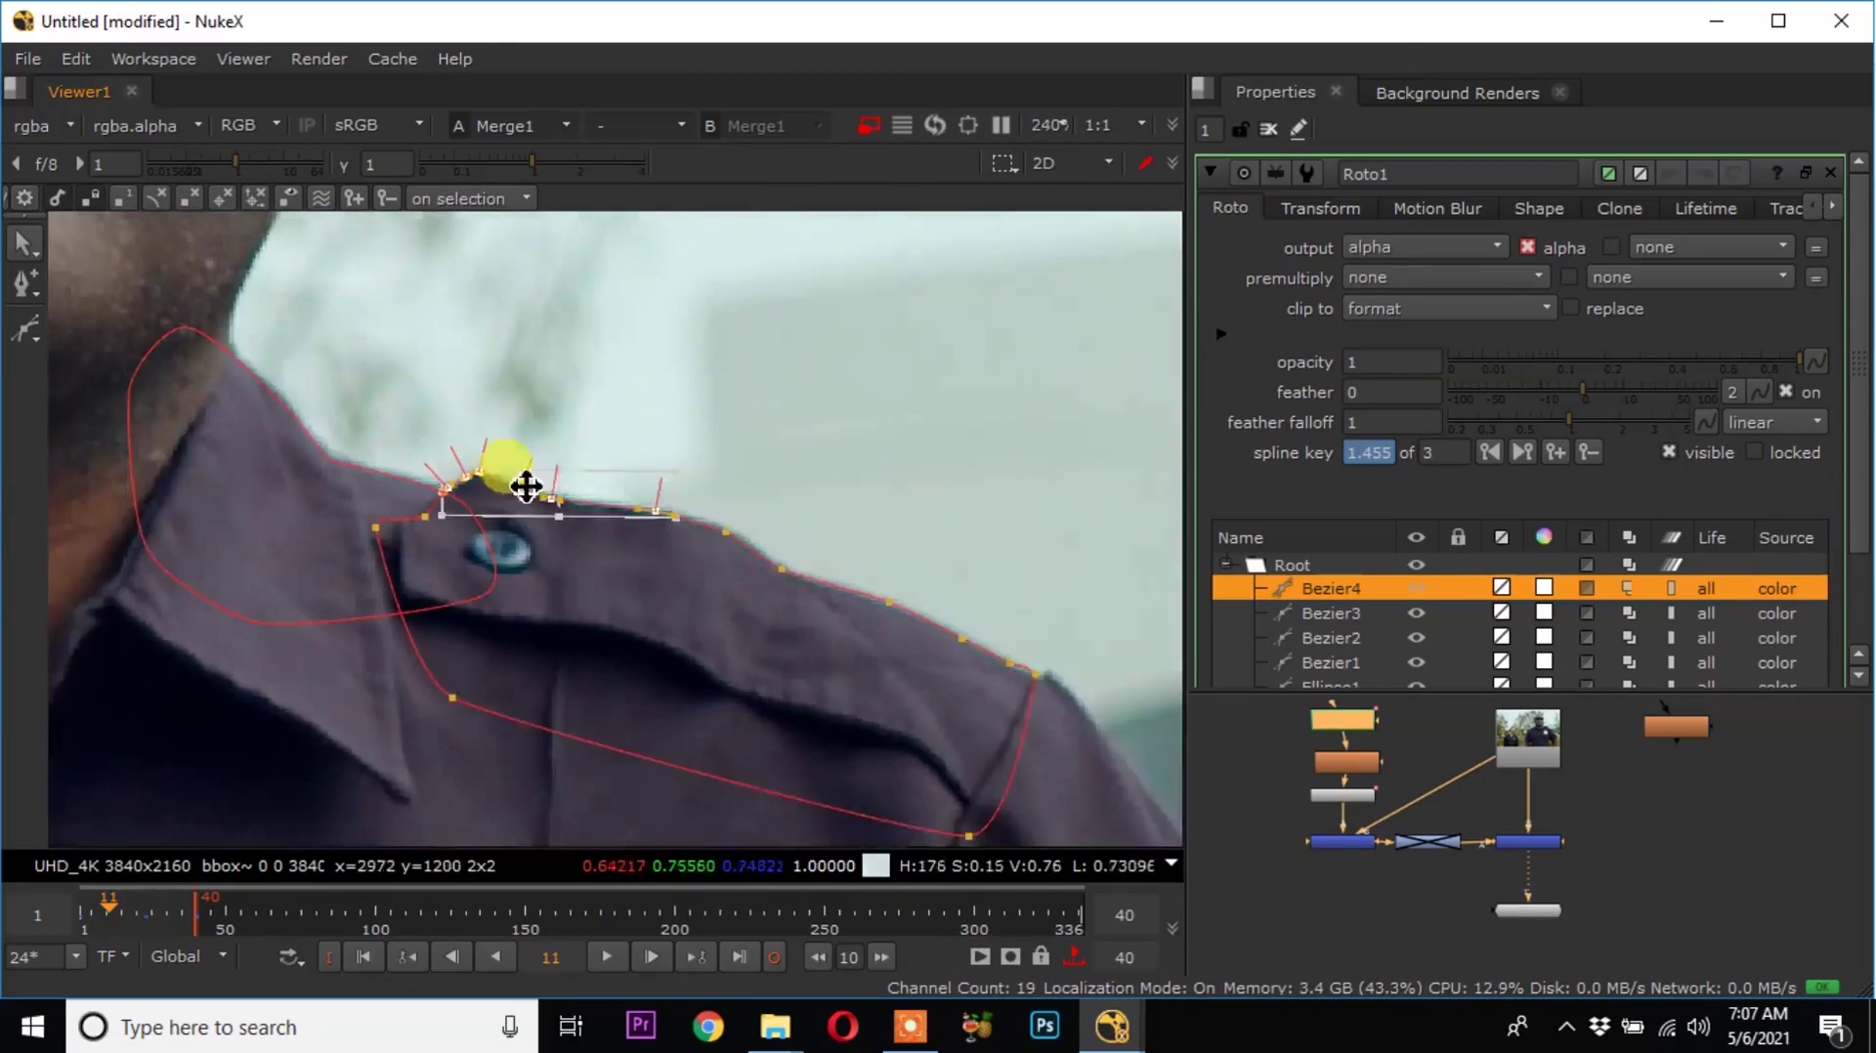
pyautogui.hotkey('ctrl', 'a')
pyautogui.scroll(6, 899, 705)
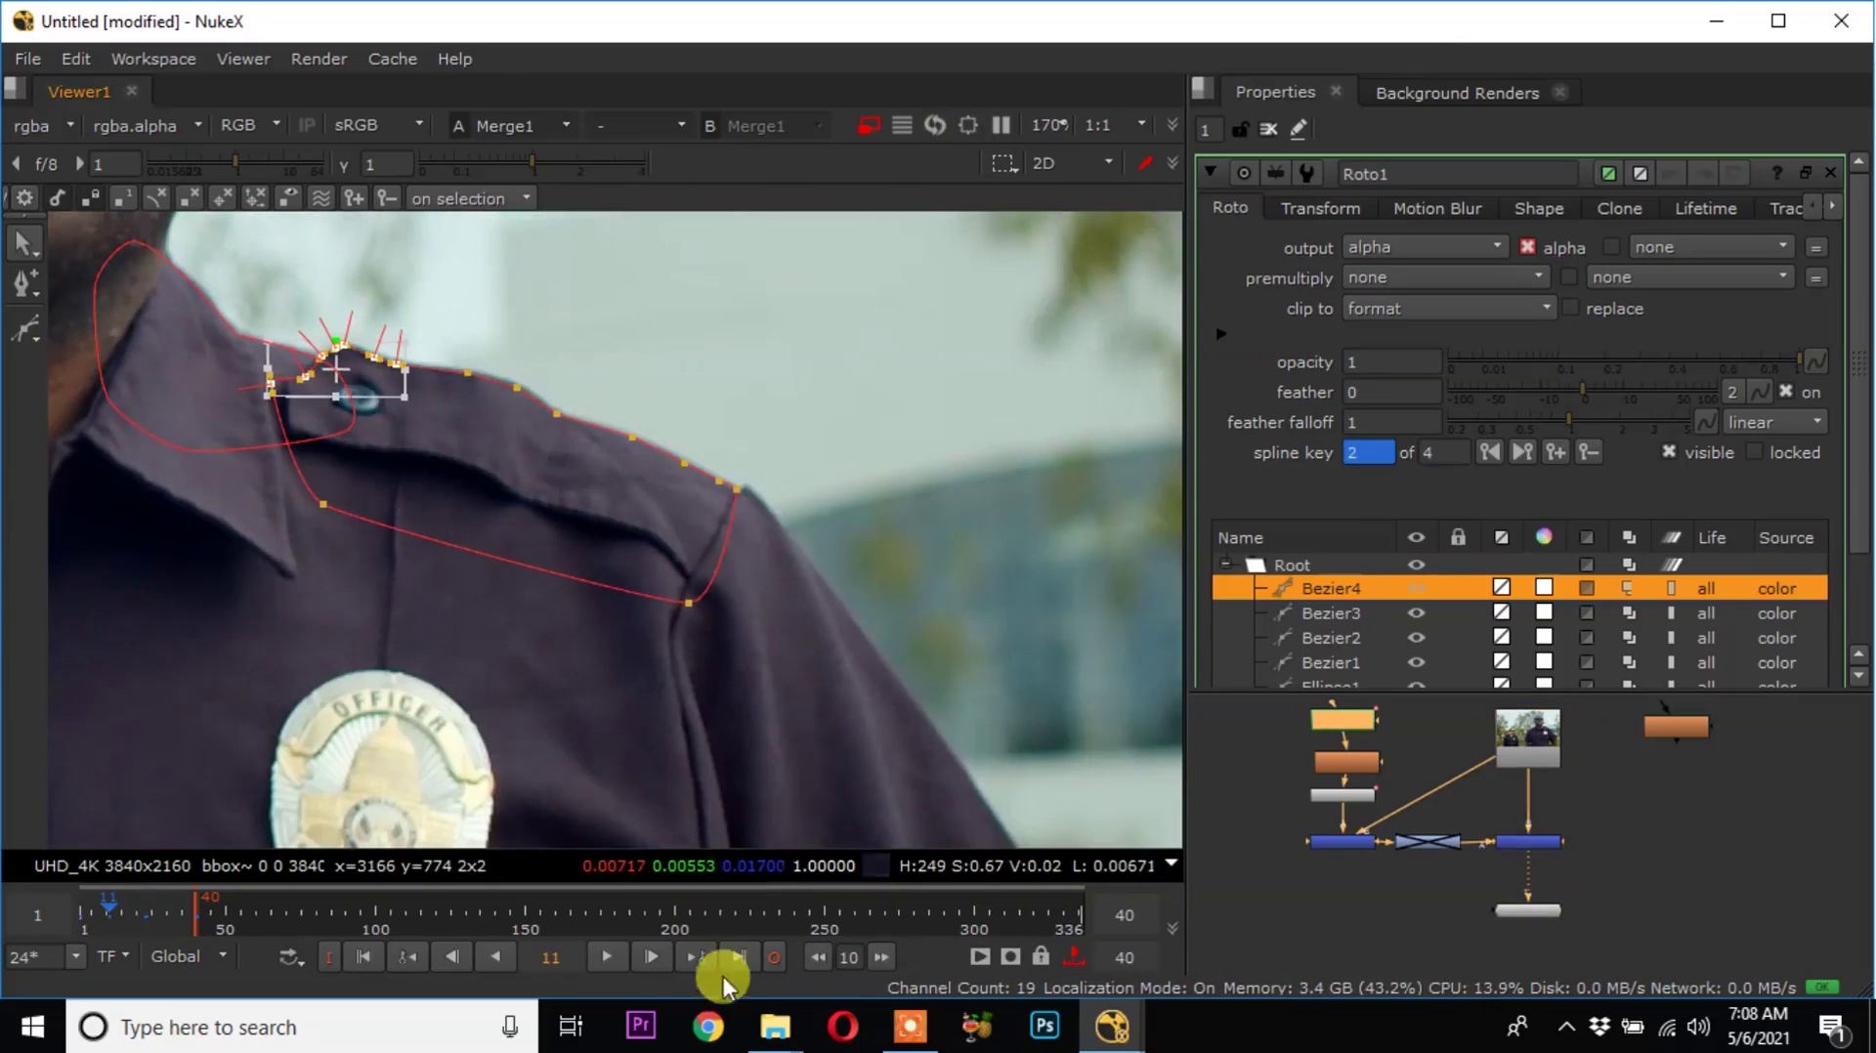
# Start a new Bezier in Roto1 at frame 40, tracing from the badge-side shoulder seam down the sleeve's outer edge.
pyautogui.moveTo(856, 672); pyautogui.dragTo(557, 510, button='middle')
pyautogui.click(24, 328)
pyautogui.scroll(6, 376, 278)
pyautogui.click(473, 300)
pyautogui.click(548, 272)
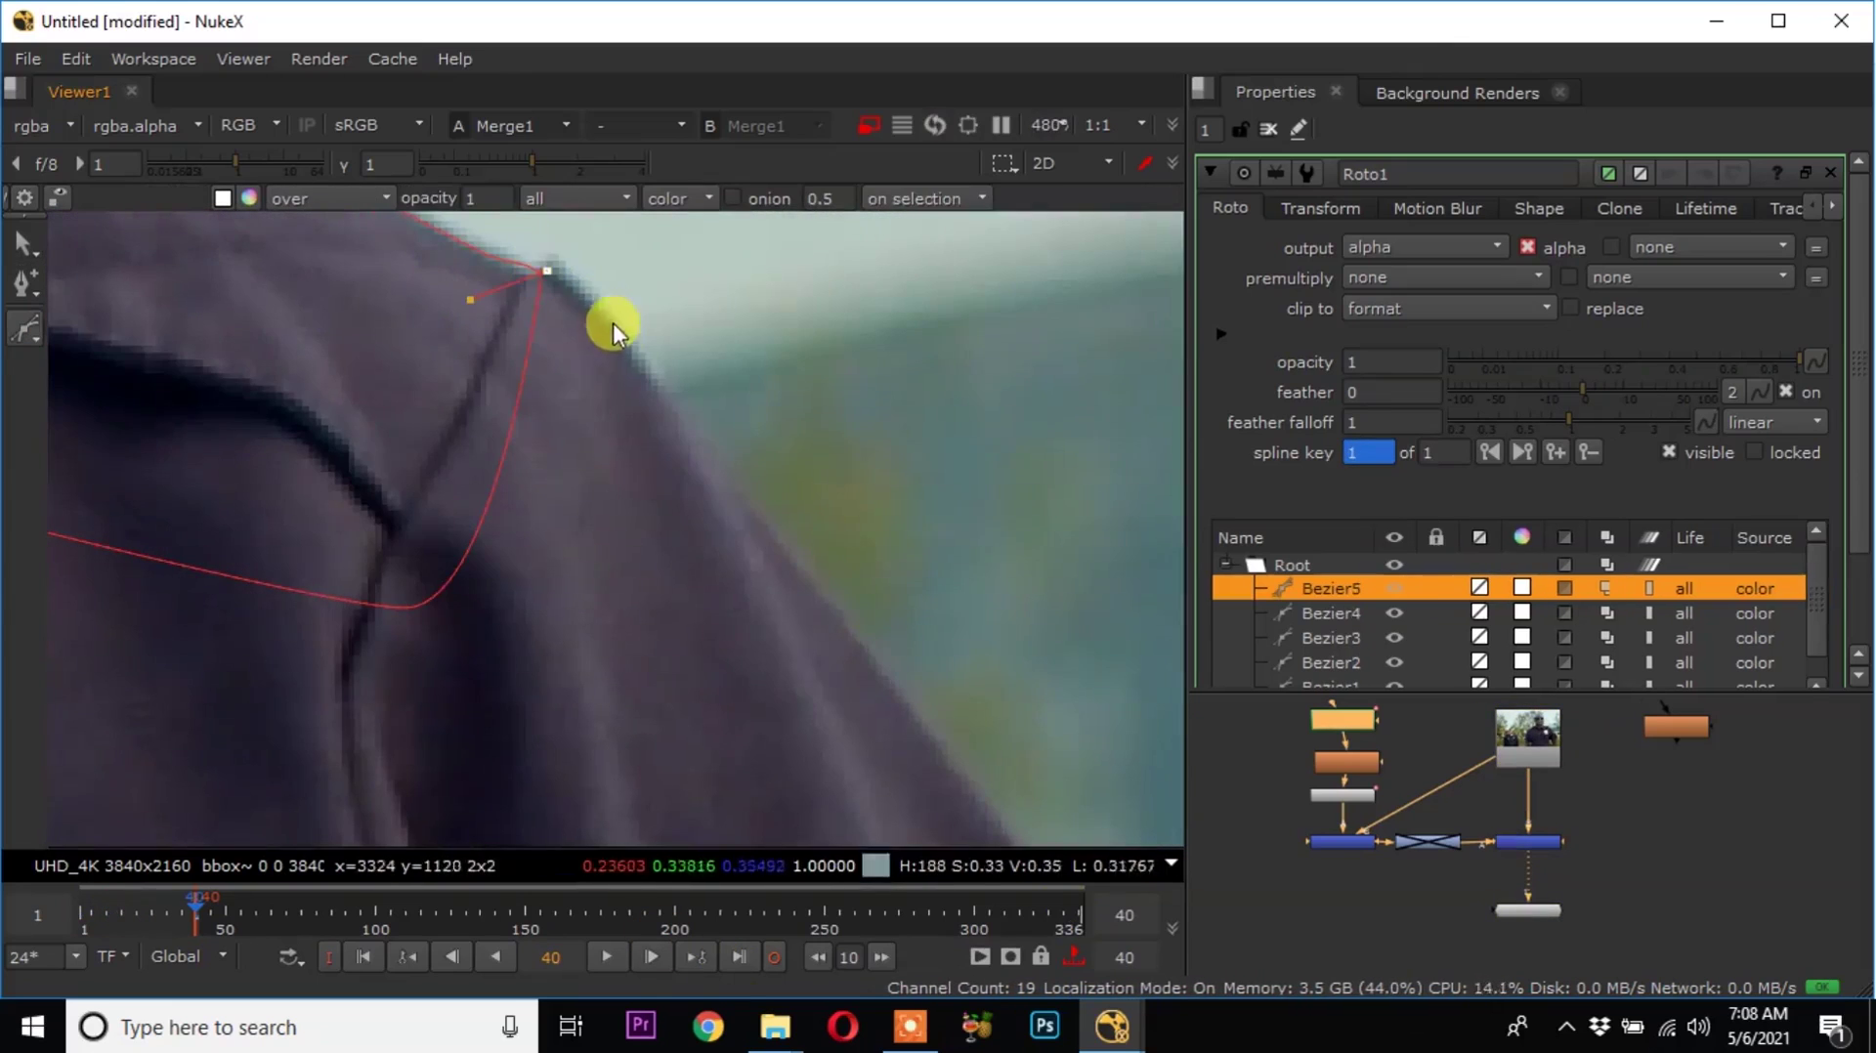
pyautogui.scroll(4, 627, 278)
pyautogui.click(631, 407)
pyautogui.scroll(-4, 640, 437)
pyautogui.click(850, 717)
pyautogui.moveTo(850, 717); pyautogui.dragTo(594, 293, button='middle')
pyautogui.click(794, 560)
pyautogui.click(908, 694)
# Extend the Bezier down the rest of the sleeve's outer edge to its lower outer corner.
pyautogui.moveTo(907, 694); pyautogui.dragTo(701, 292, button='middle')
pyautogui.click(910, 681)
pyautogui.click(882, 543)
pyautogui.moveTo(882, 544); pyautogui.dragTo(808, 389, button='middle')
pyautogui.click(987, 614)
pyautogui.moveTo(987, 614); pyautogui.dragTo(753, 280, button='middle')
pyautogui.click(879, 457)
pyautogui.click(925, 536)
pyautogui.click(1058, 684)
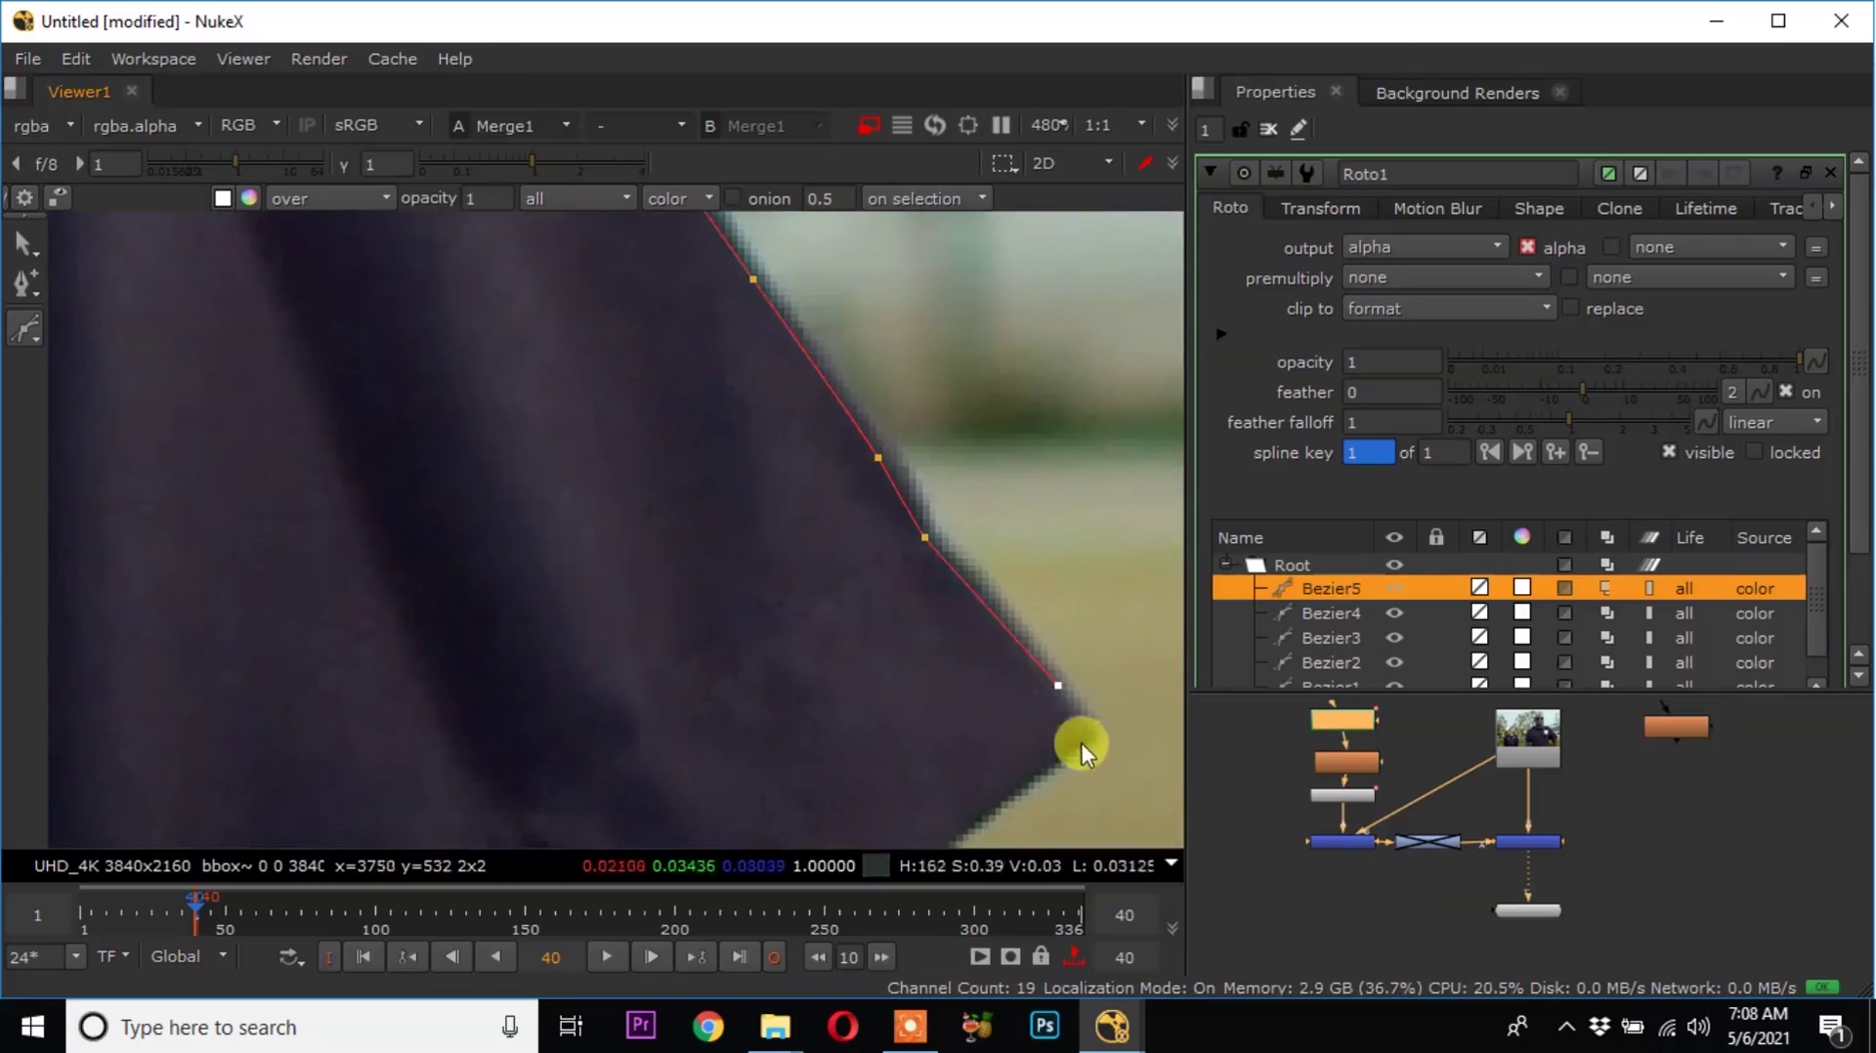
pyautogui.click(1090, 726)
pyautogui.moveTo(1022, 542); pyautogui.dragTo(1065, 322, button='middle')
# Continue the Bezier along the sleeve hem and up past the armpit gap to enclose the sleeve.
pyautogui.click(537, 630)
pyautogui.moveTo(538, 629); pyautogui.dragTo(804, 808, button='middle')
pyautogui.click(650, 640)
pyautogui.click(536, 503)
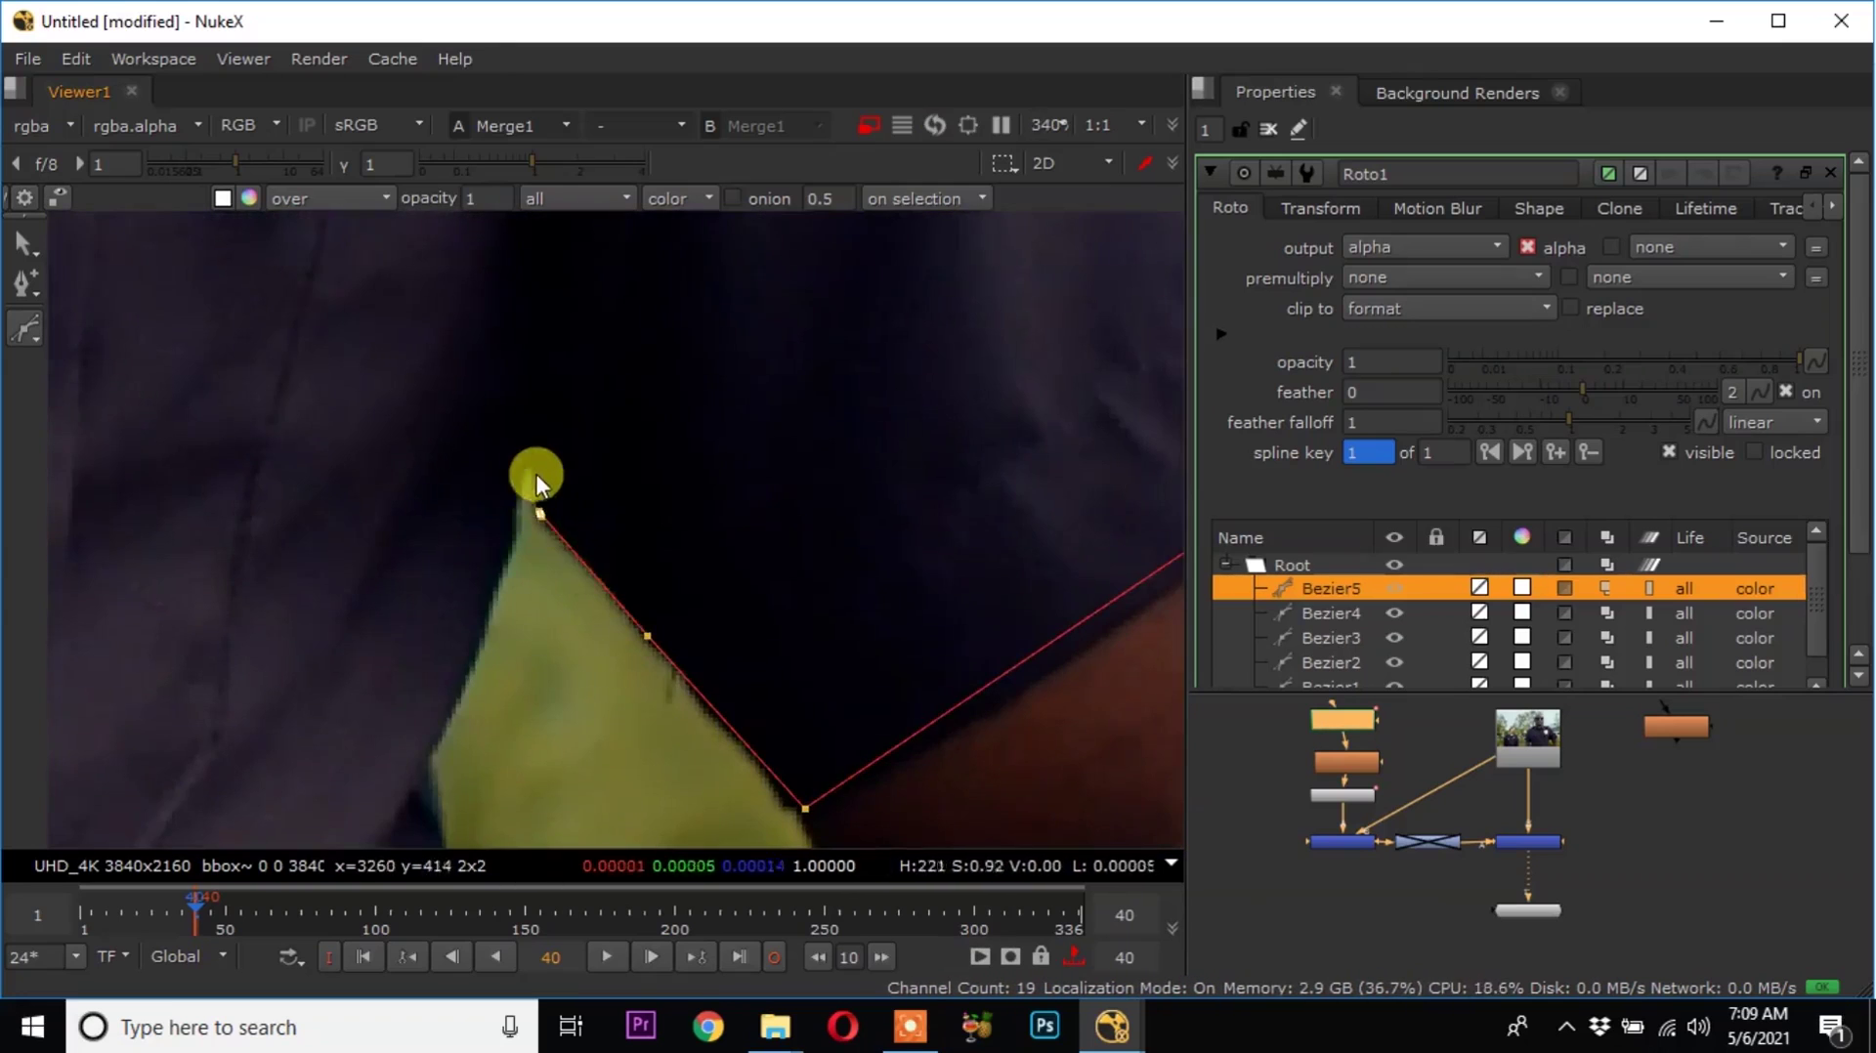
pyautogui.scroll(-7, 537, 473)
pyautogui.moveTo(625, 244); pyautogui.dragTo(717, 388, button='middle')
pyautogui.click(717, 389)
pyautogui.click(771, 264)
# Refine Bezier5's points along the shoulder and the sleeve's outer edge at frame 40.
pyautogui.scroll(-7, 747, 268)
pyautogui.scroll(14, 870, 428)
pyautogui.scroll(-11, 959, 582)
pyautogui.scroll(11, 841, 391)
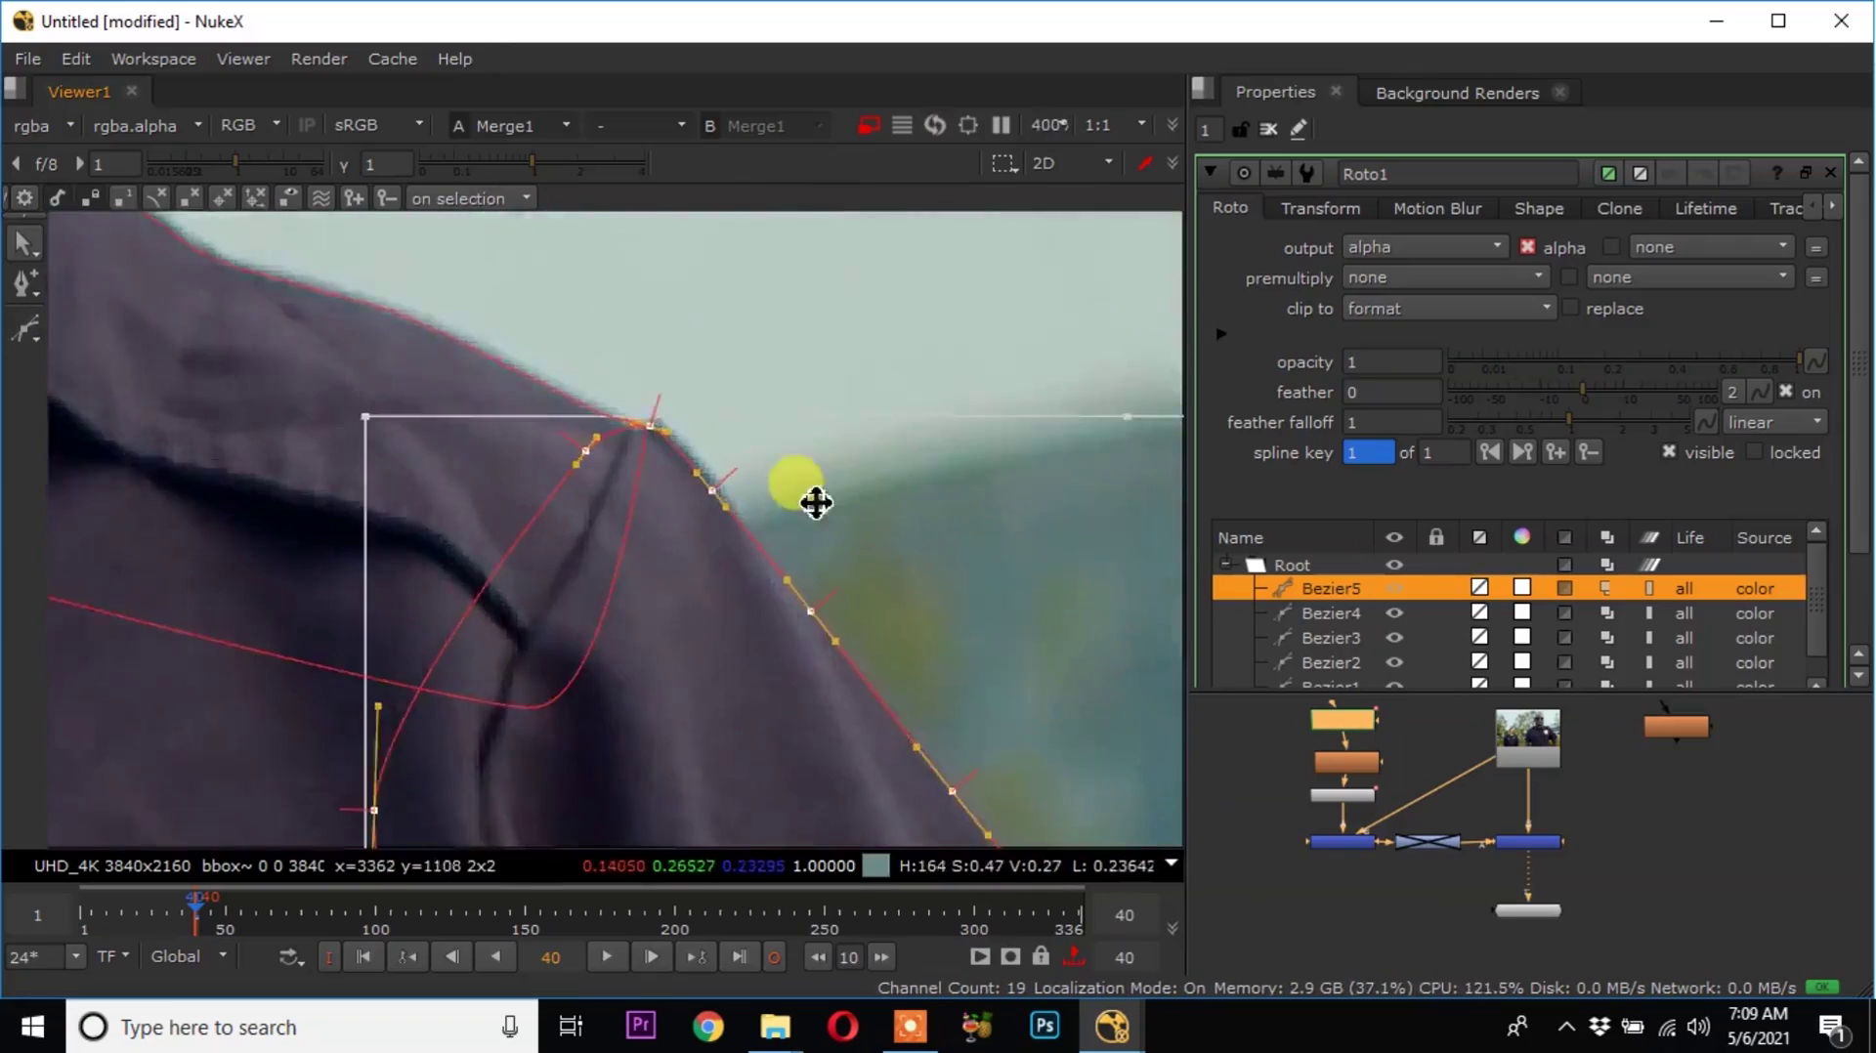
pyautogui.scroll(-9, 797, 484)
pyautogui.scroll(7, 948, 457)
pyautogui.scroll(-5, 950, 459)
pyautogui.moveTo(829, 467); pyautogui.dragTo(1065, 723)
pyautogui.scroll(6, 699, 553)
pyautogui.scroll(-5, 698, 553)
pyautogui.moveTo(1051, 632); pyautogui.dragTo(860, 745)
# Nudge Bezier5's points around the sleeve's lower outer corner onto the fabric edge at frame 40.
pyautogui.scroll(6, 864, 738)
pyautogui.scroll(-4, 1051, 771)
pyautogui.moveTo(1051, 772); pyautogui.dragTo(943, 420, button='middle')
pyautogui.scroll(7, 1042, 528)
pyautogui.moveTo(1152, 386); pyautogui.dragTo(938, 587)
pyautogui.moveTo(984, 440); pyautogui.dragTo(972, 453)
pyautogui.moveTo(1106, 446); pyautogui.dragTo(1088, 450)
pyautogui.scroll(-12, 763, 499)
pyautogui.scroll(-2, 799, 643)
pyautogui.moveTo(577, 304); pyautogui.dragTo(923, 861)
pyautogui.scroll(10, 830, 641)
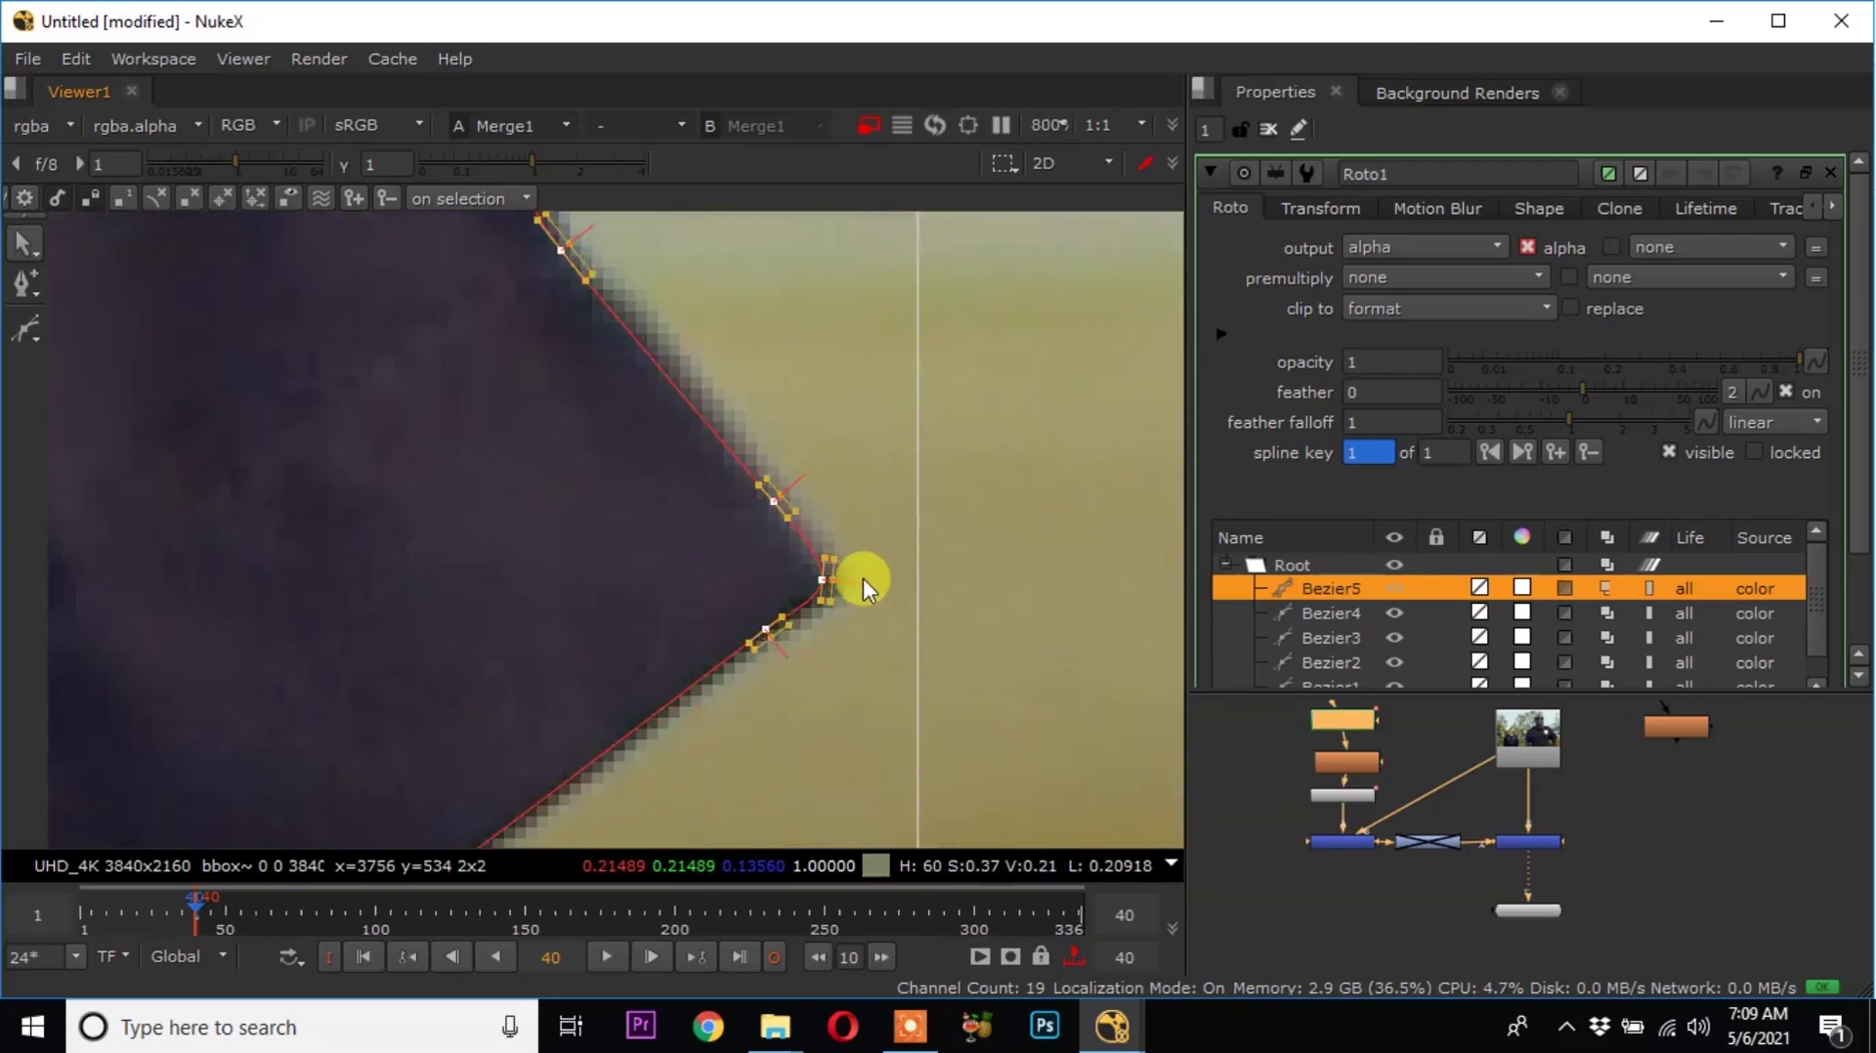
pyautogui.moveTo(864, 579); pyautogui.dragTo(881, 577)
pyautogui.scroll(-8, 845, 620)
# At frame 22, shift the whole Bezier5 shape back onto the sleeve to keyframe it.
pyautogui.click(144, 911)
pyautogui.scroll(6, 674, 467)
pyautogui.moveTo(666, 463); pyautogui.dragTo(737, 578, button='middle')
pyautogui.scroll(-4, 631, 573)
pyautogui.scroll(1, 856, 637)
pyautogui.moveTo(737, 578); pyautogui.dragTo(713, 539)
pyautogui.scroll(4, 578, 515)
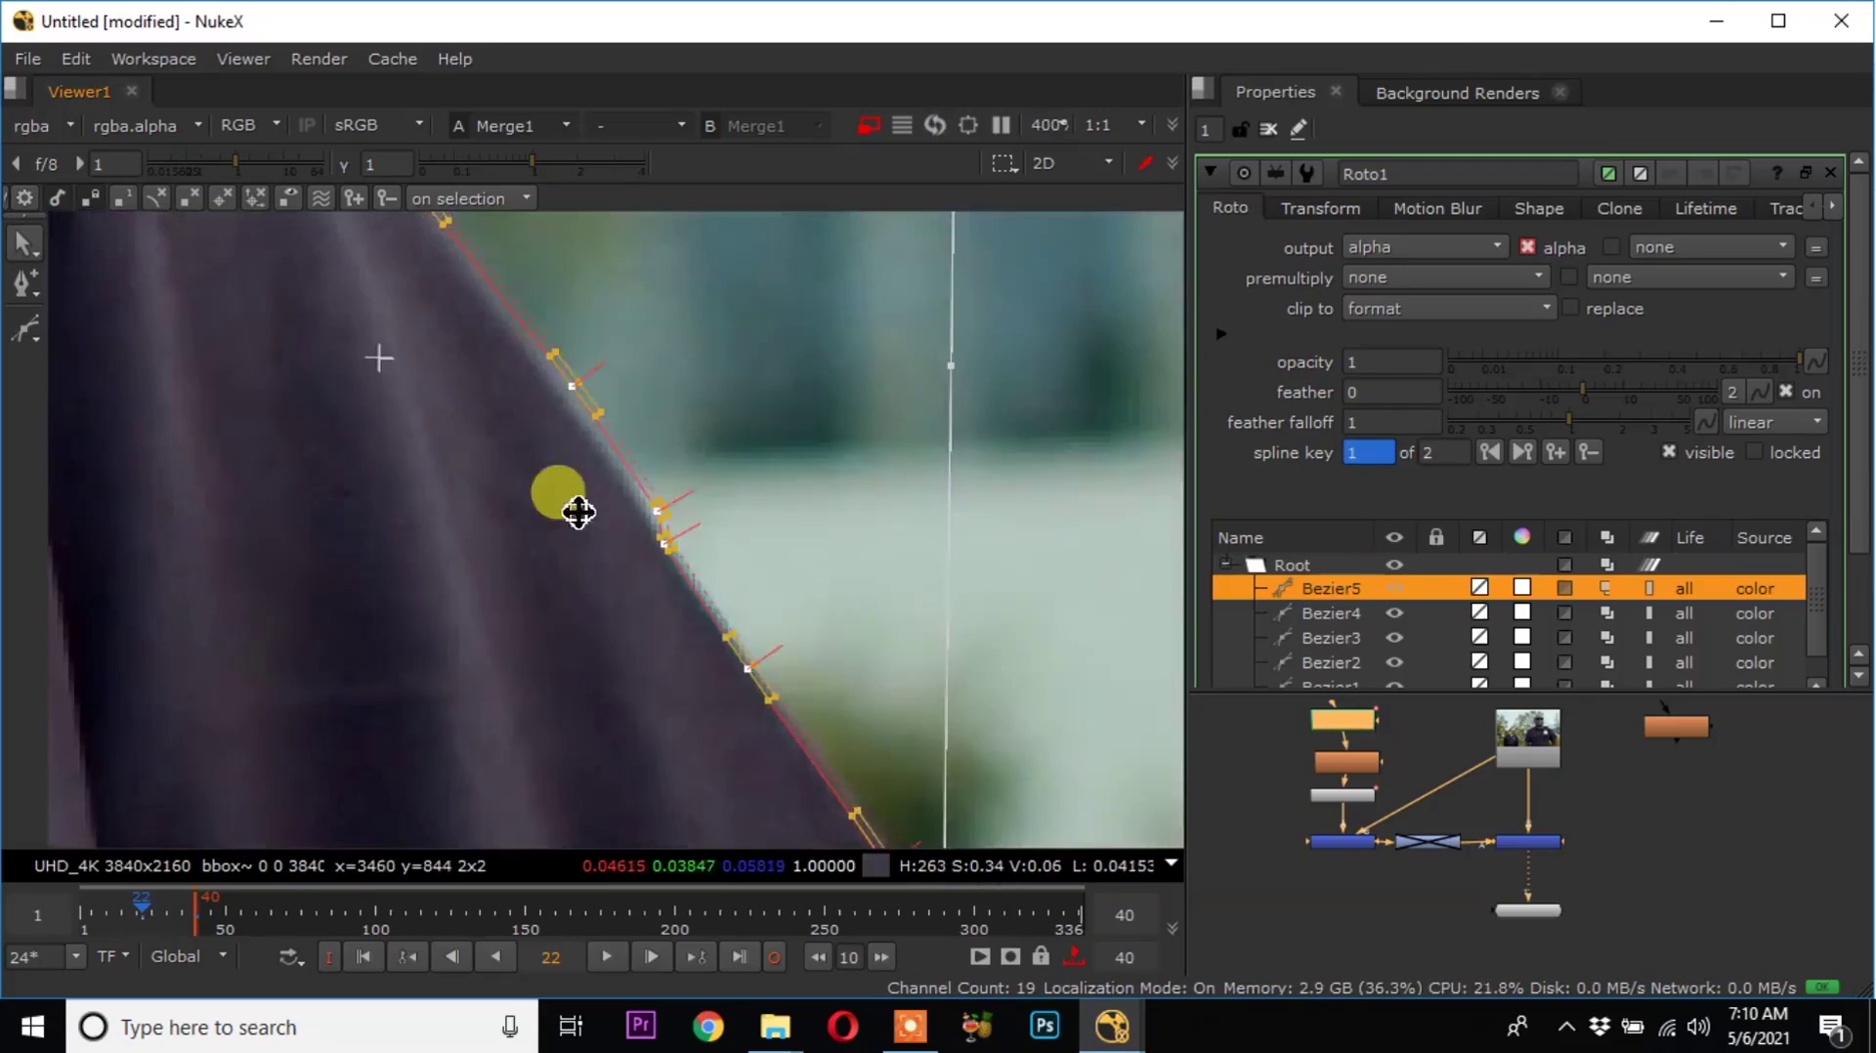
# Fit Bezier5's outer-edge points to the sleeve at frame 22.
pyautogui.moveTo(490, 421); pyautogui.dragTo(602, 619, button='middle')
pyautogui.scroll(-3, 869, 709)
pyautogui.moveTo(884, 715); pyautogui.dragTo(745, 482, button='middle')
pyautogui.scroll(4, 750, 665)
pyautogui.moveTo(968, 267); pyautogui.dragTo(551, 831)
pyautogui.click(846, 685)
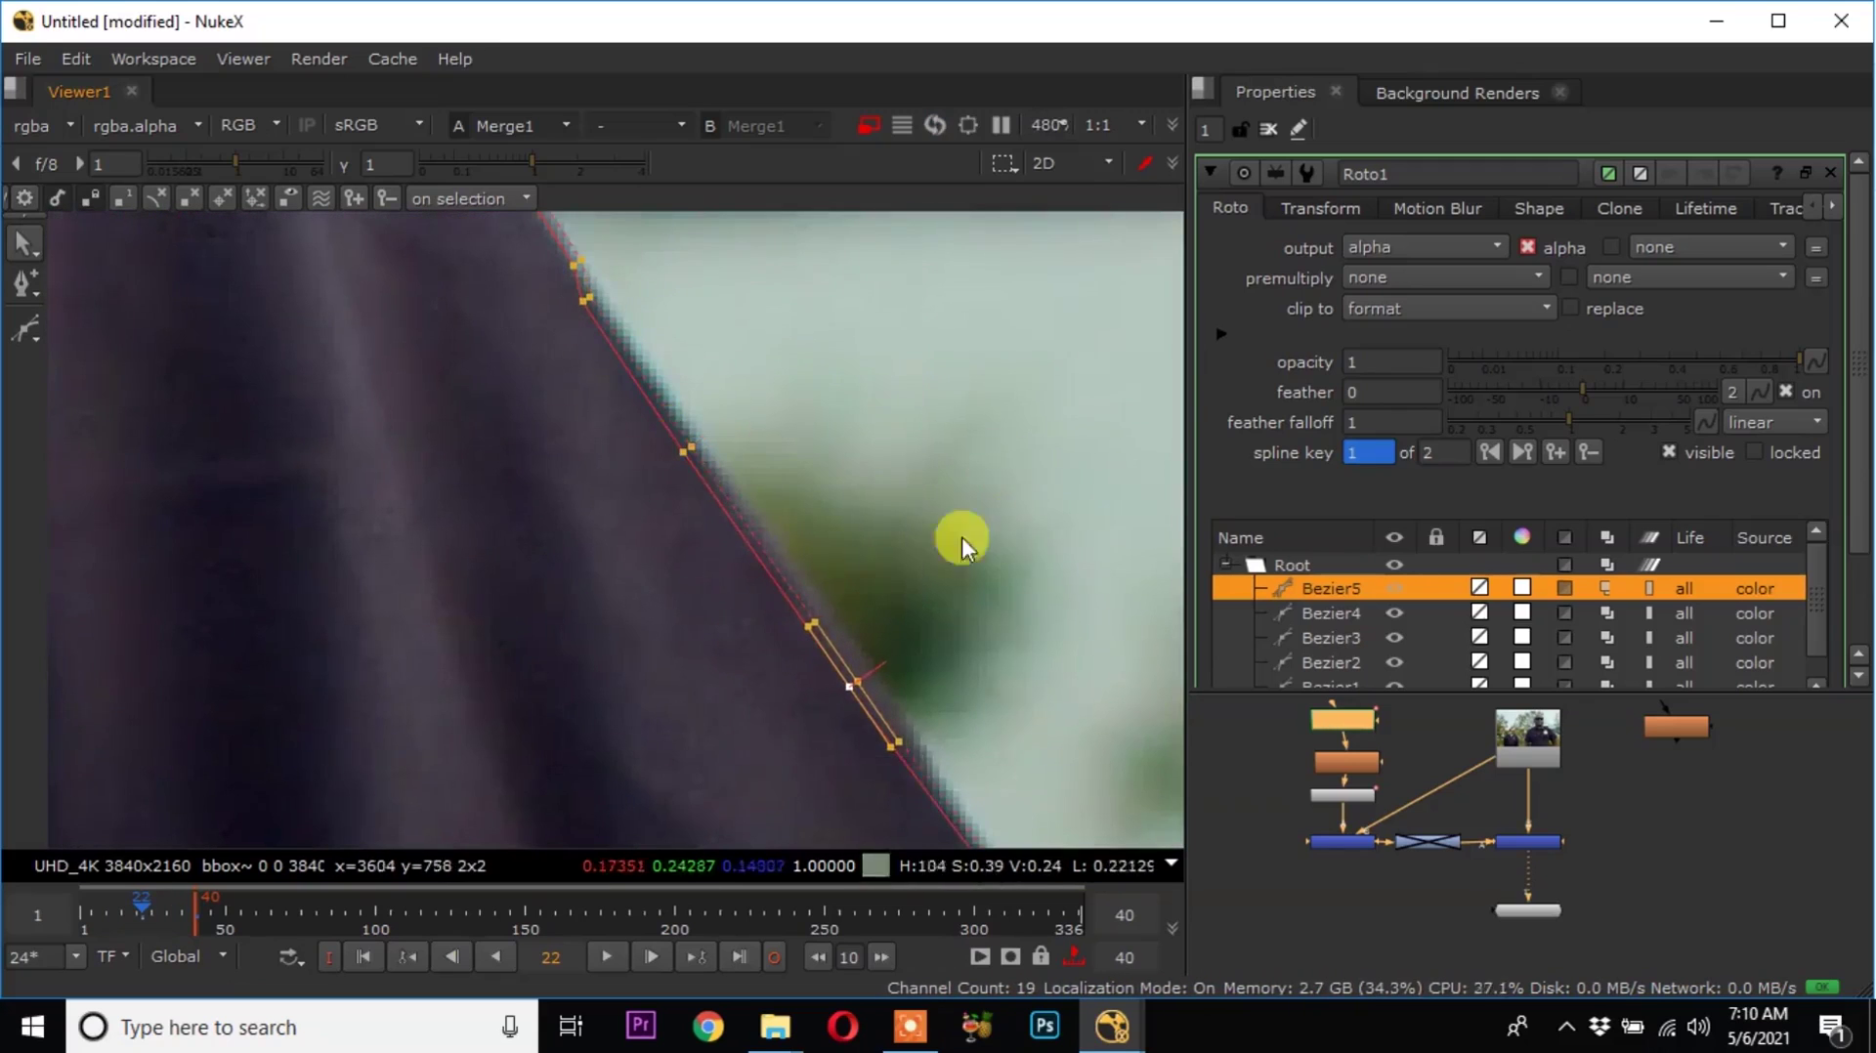
pyautogui.moveTo(952, 420); pyautogui.dragTo(640, 737)
pyautogui.scroll(-2, 737, 586)
pyautogui.scroll(-4, 705, 594)
# Shift Bezier5's hem and armpit points together onto the sleeve edge at frame 22.
pyautogui.moveTo(478, 797); pyautogui.dragTo(494, 518, button='middle')
pyautogui.moveTo(400, 528); pyautogui.dragTo(919, 821)
pyautogui.scroll(3, 914, 820)
pyautogui.moveTo(719, 457); pyautogui.dragTo(710, 449)
pyautogui.moveTo(503, 560); pyautogui.dragTo(658, 661, button='middle')
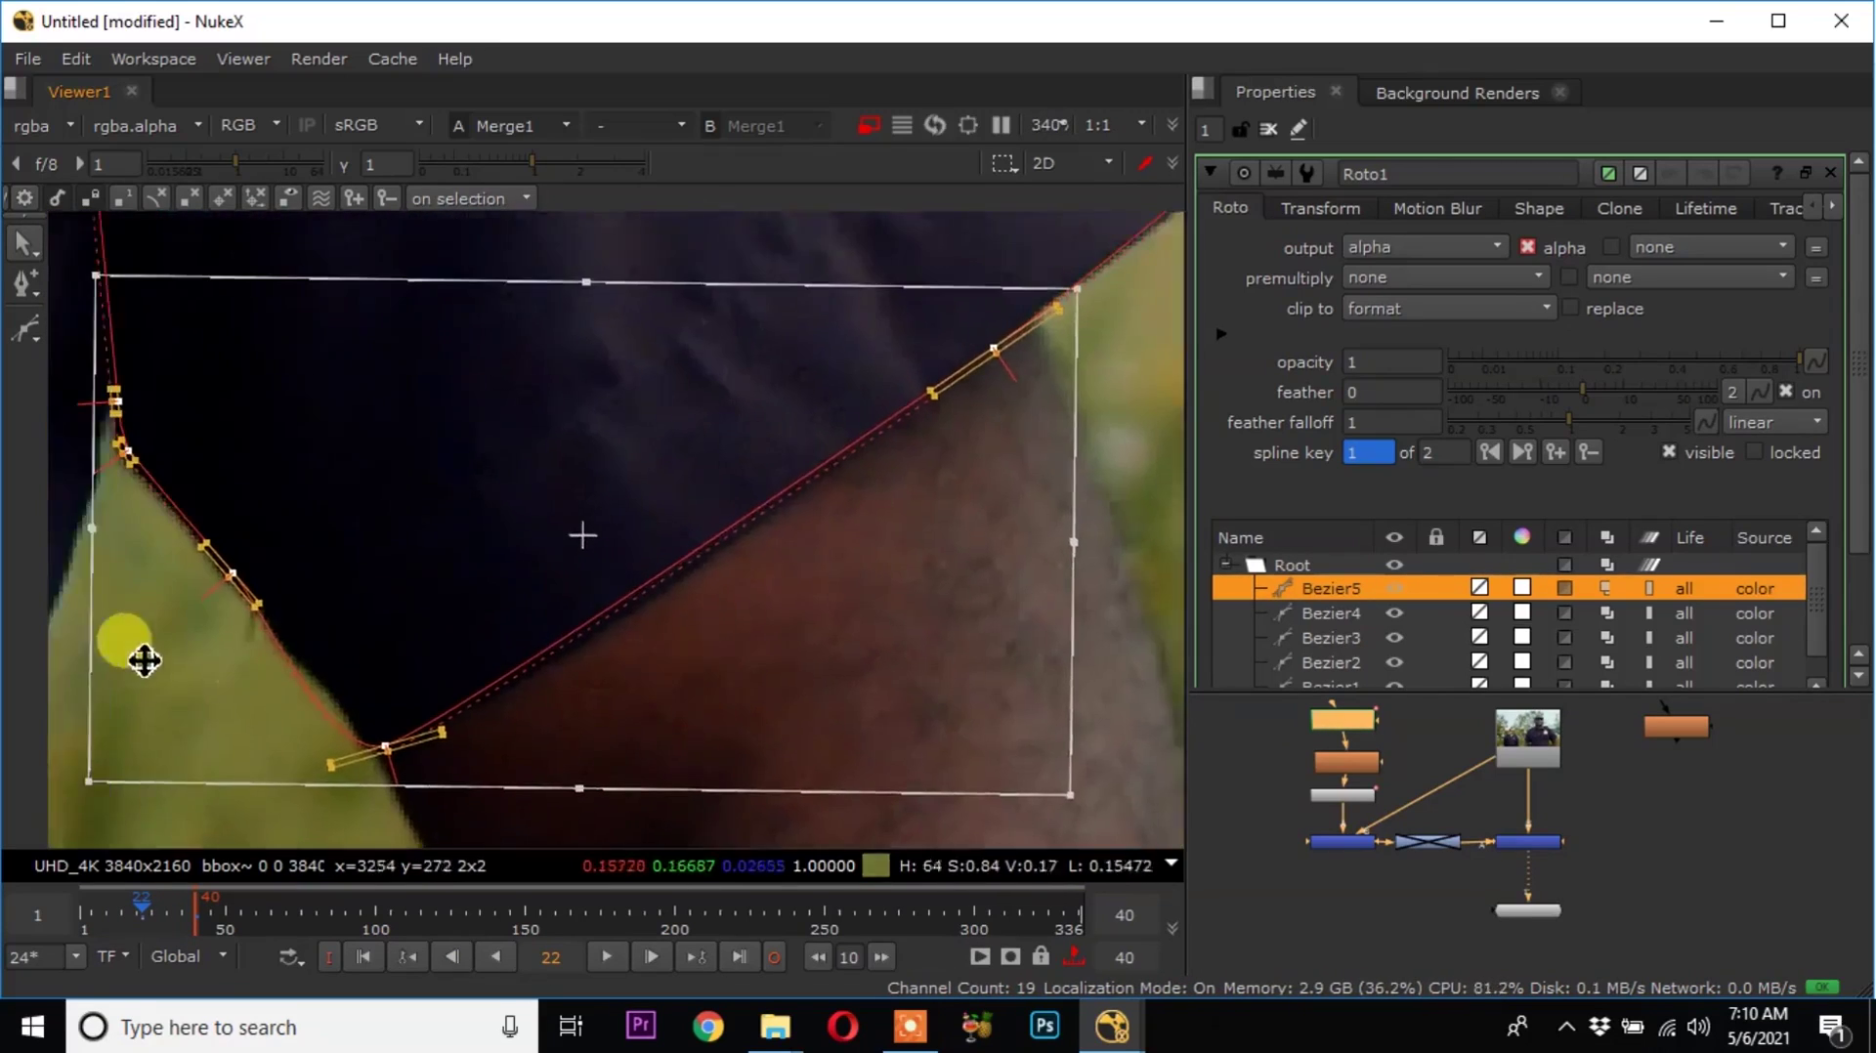
# Nudge the selected Bezier5 points beside the armpit gap onto the sleeve edge at frame 22.
pyautogui.scroll(3, 478, 743)
pyautogui.click(246, 539)
pyautogui.scroll(2, 489, 605)
pyautogui.moveTo(494, 552); pyautogui.dragTo(625, 670)
pyautogui.moveTo(561, 599); pyautogui.dragTo(544, 619)
pyautogui.scroll(-4, 391, 528)
pyautogui.moveTo(391, 527); pyautogui.dragTo(585, 683, button='middle')
pyautogui.scroll(4, 487, 528)
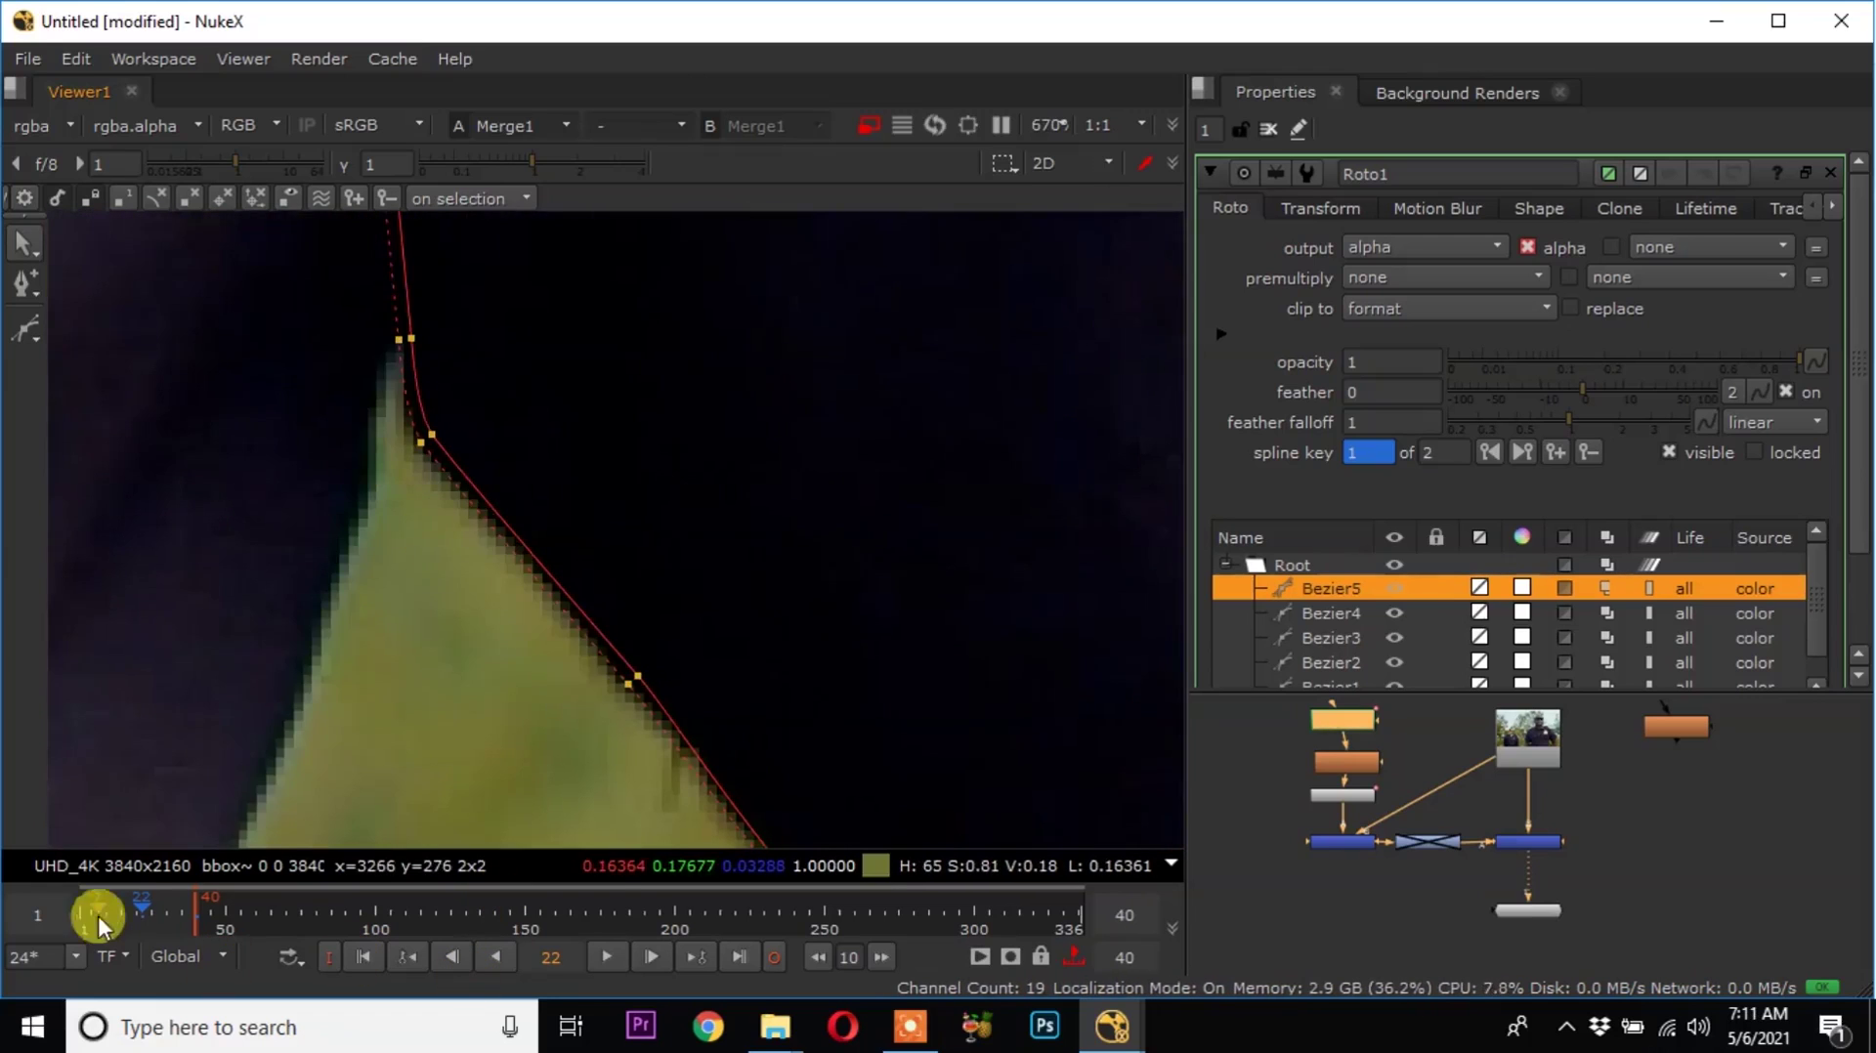
# At frame 7, move Bezier5's armpit points onto the sleeve edge to keyframe them.
pyautogui.click(99, 922)
pyautogui.scroll(-3, 268, 553)
pyautogui.scroll(5, 480, 604)
pyautogui.moveTo(303, 362); pyautogui.dragTo(699, 835)
pyautogui.moveTo(491, 566); pyautogui.dragTo(478, 569)
# Nudge Bezier5's hem and lower outer corner points onto the sleeve edge at frame 7.
pyautogui.scroll(-9, 469, 557)
pyautogui.moveTo(1055, 342); pyautogui.dragTo(559, 721)
pyautogui.scroll(3, 848, 508)
pyautogui.moveTo(767, 400); pyautogui.dragTo(779, 403)
pyautogui.moveTo(977, 351); pyautogui.dragTo(686, 479, button='middle')
pyautogui.moveTo(972, 301); pyautogui.dragTo(727, 523)
pyautogui.scroll(4, 811, 425)
pyautogui.moveTo(743, 438); pyautogui.dragTo(733, 443)
pyautogui.scroll(-4, 732, 448)
# Align Bezier5's points at the shoulder seam with the shirt edge at frame 7.
pyautogui.moveTo(606, 352); pyautogui.dragTo(812, 713, button='middle')
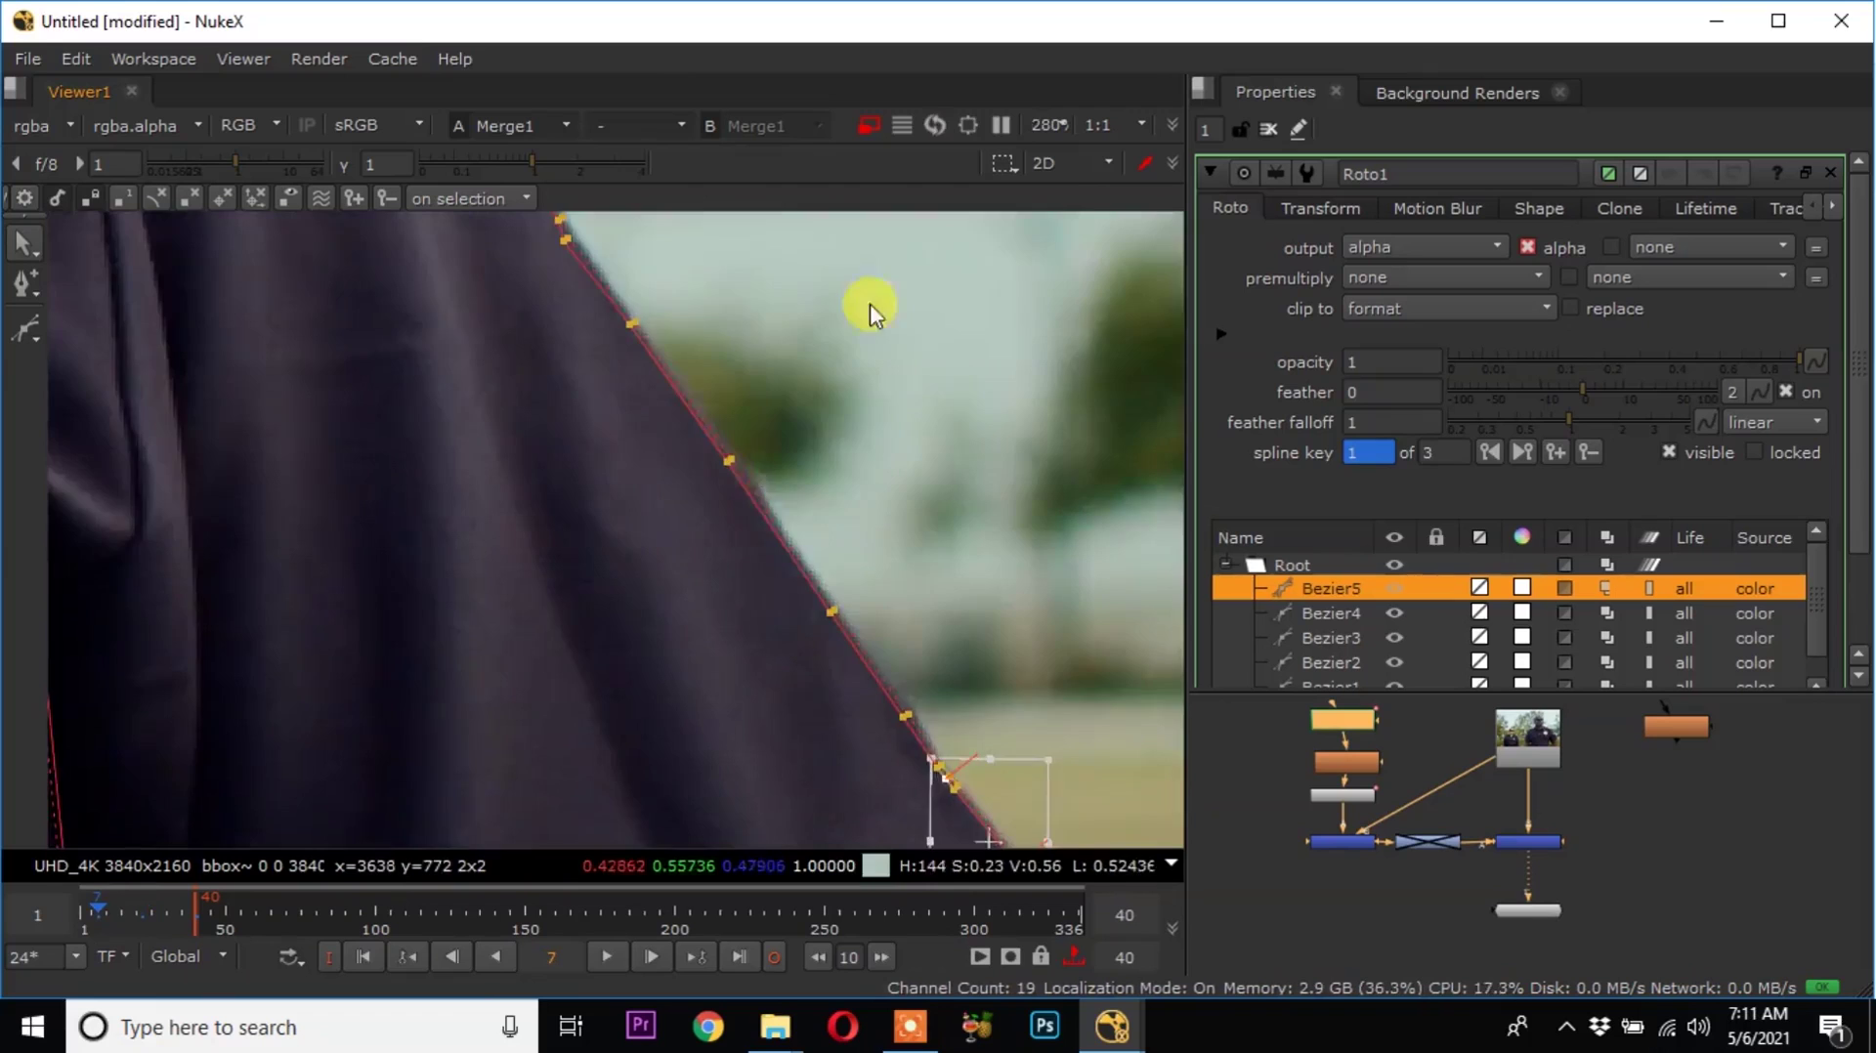
pyautogui.moveTo(859, 358); pyautogui.dragTo(596, 547)
pyautogui.scroll(4, 708, 488)
pyautogui.scroll(-4, 690, 500)
pyautogui.scroll(4, 565, 557)
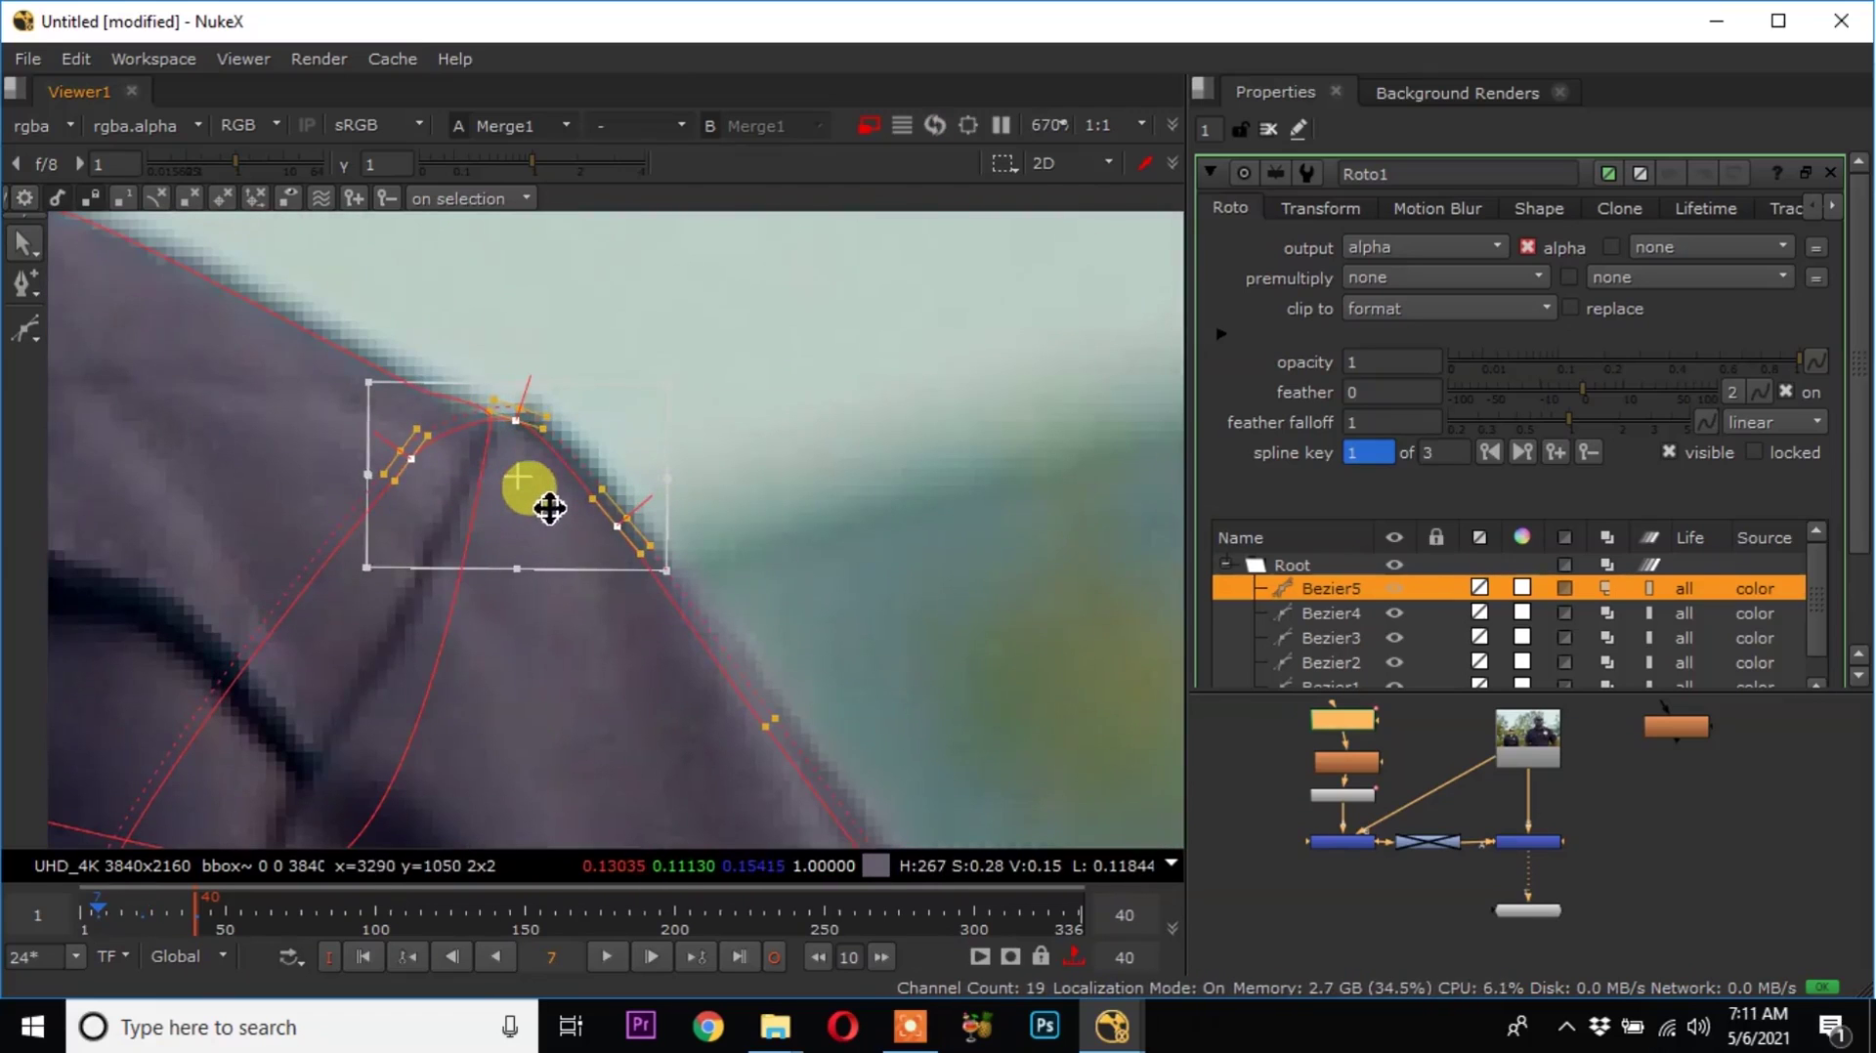
pyautogui.scroll(-5, 527, 488)
# At frame 1, fit Bezier5's shoulder and outer-edge points to the sleeve to keyframe them.
pyautogui.click(393, 961)
pyautogui.scroll(4, 615, 594)
pyautogui.scroll(3, 626, 588)
pyautogui.moveTo(782, 464); pyautogui.dragTo(567, 672)
pyautogui.moveTo(518, 361); pyautogui.dragTo(658, 650, button='middle')
pyautogui.moveTo(667, 289); pyautogui.dragTo(132, 504)
pyautogui.scroll(-5, 453, 377)
pyautogui.scroll(4, 562, 557)
pyautogui.moveTo(506, 334); pyautogui.dragTo(431, 443)
pyautogui.scroll(-4, 440, 440)
pyautogui.scroll(4, 506, 430)
pyautogui.scroll(-3, 547, 449)
pyautogui.moveTo(900, 396); pyautogui.dragTo(509, 763)
# At frame 1, start a new Bezier at the armpit and trace down the torso's outer edge beside the grass gap.
pyautogui.scroll(-6, 760, 640)
pyautogui.press('v')
pyautogui.scroll(6, 630, 608)
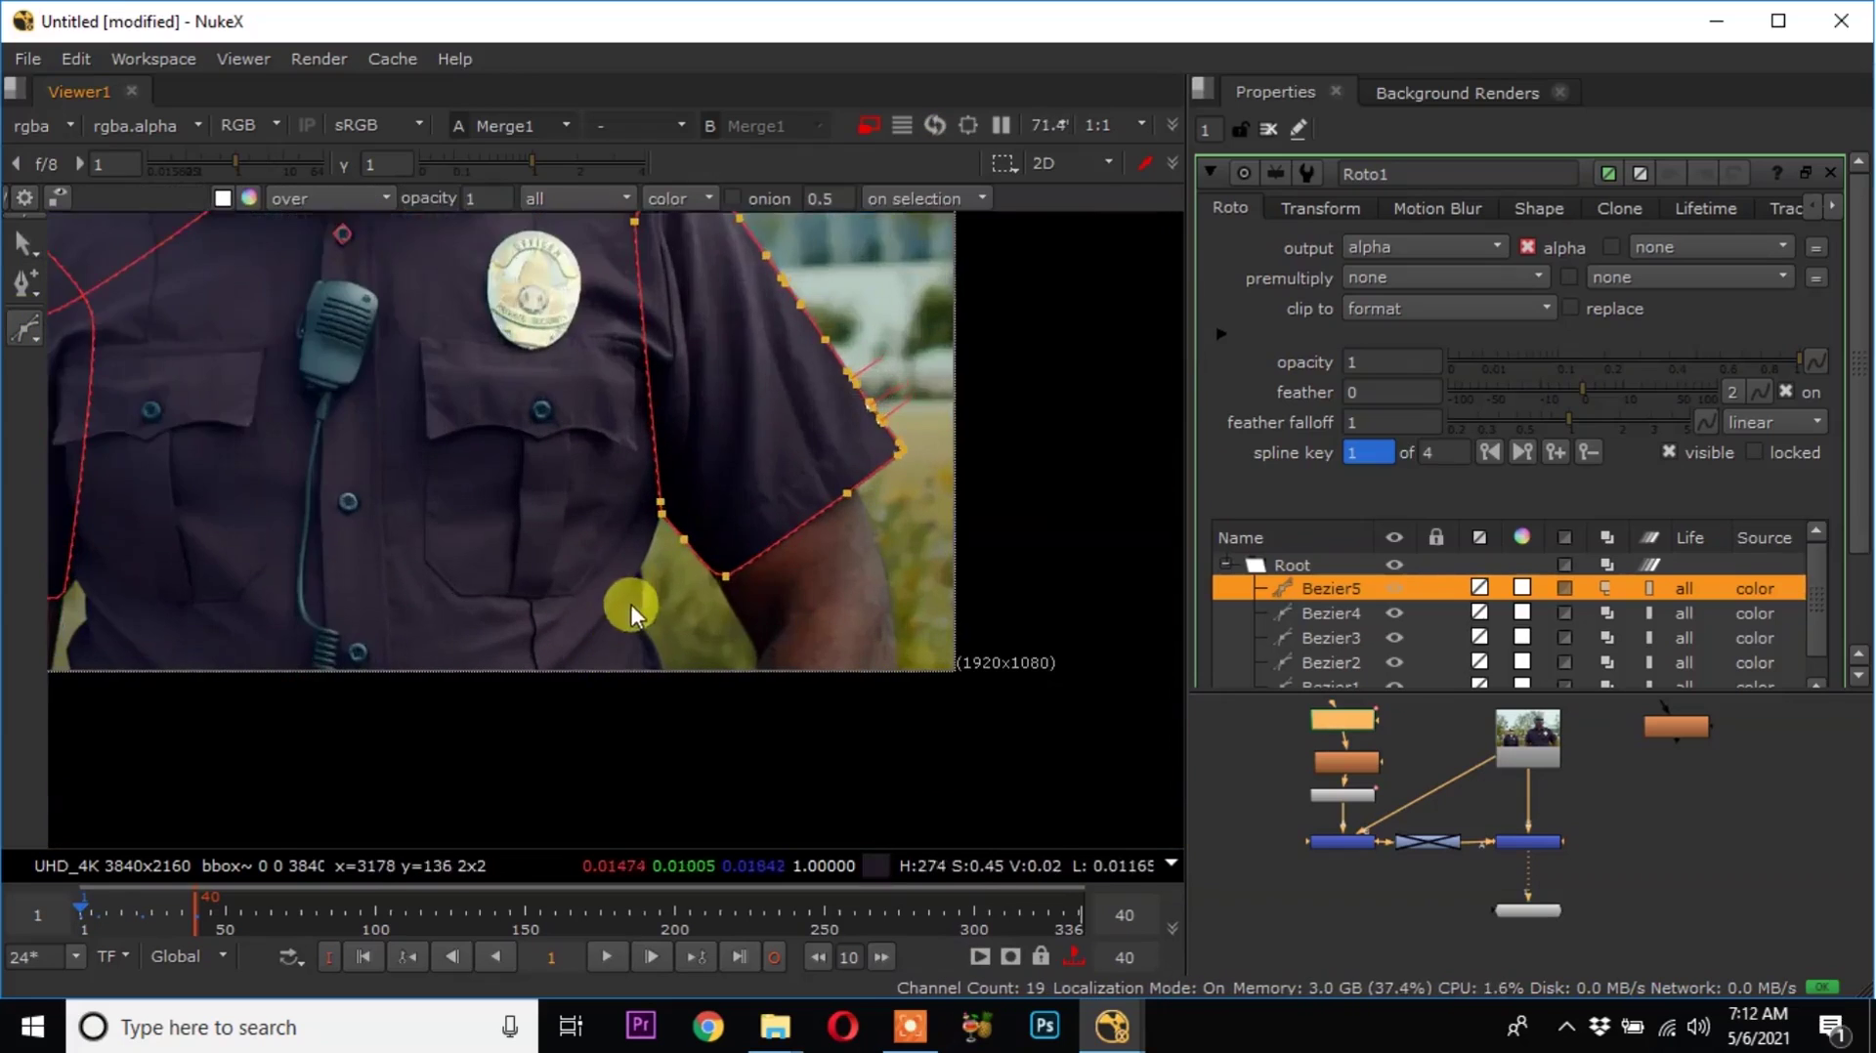
pyautogui.click(596, 477)
pyautogui.moveTo(516, 816); pyautogui.dragTo(528, 492, button='middle')
pyautogui.moveTo(530, 586); pyautogui.dragTo(526, 627)
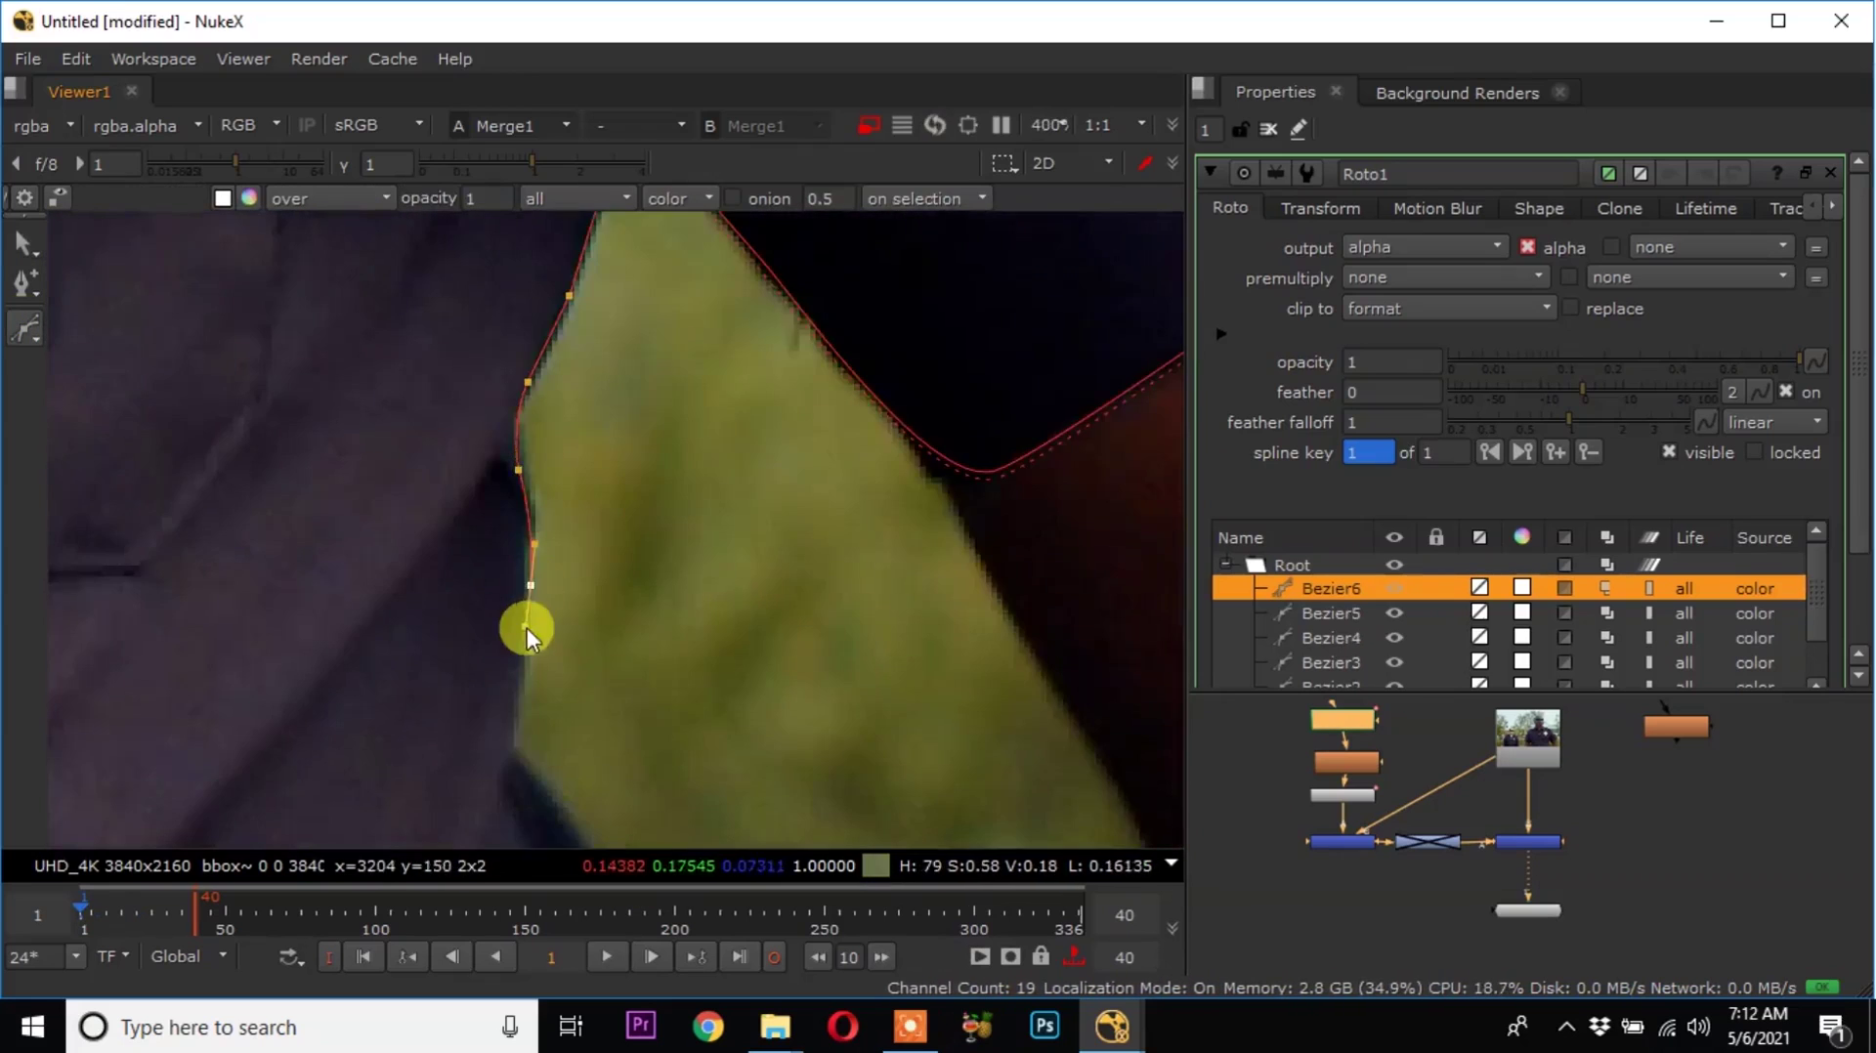
pyautogui.scroll(-2, 513, 674)
pyautogui.scroll(4, 507, 695)
pyautogui.moveTo(498, 694); pyautogui.dragTo(494, 724)
pyautogui.click(572, 787)
# Continue the new Bezier past the picture's lower border and close it through the torso up to the armpit.
pyautogui.moveTo(576, 787); pyautogui.dragTo(501, 325, button='middle')
pyautogui.moveTo(648, 609); pyautogui.dragTo(666, 702)
pyautogui.click(657, 748)
pyautogui.scroll(-10, 657, 723)
pyautogui.click(509, 680)
pyautogui.click(504, 298)
# Fit Bezier6's lower points to the shirt's side edge at frame 1.
pyautogui.scroll(4, 598, 318)
pyautogui.click(618, 502)
pyautogui.scroll(-4, 617, 502)
pyautogui.scroll(6, 625, 669)
pyautogui.scroll(2, 704, 577)
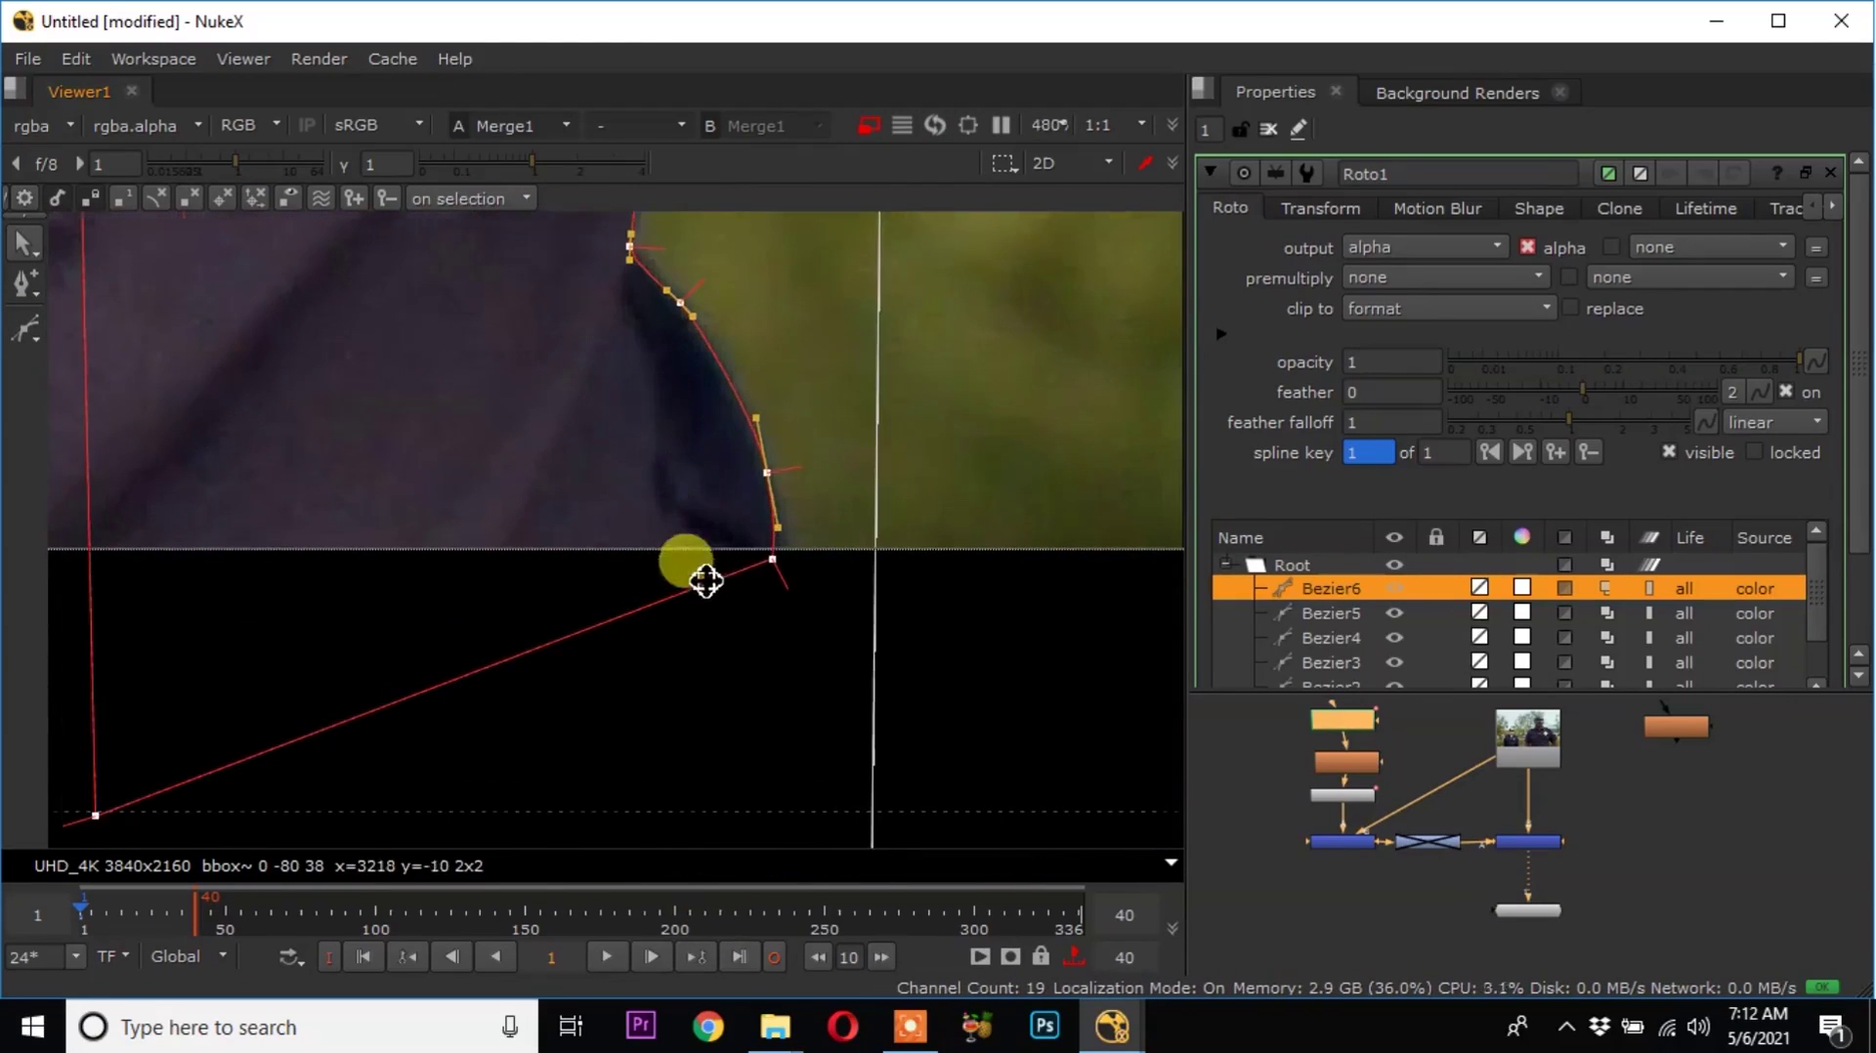
pyautogui.scroll(-2, 553, 553)
pyautogui.scroll(-2, 699, 494)
pyautogui.scroll(-1, 699, 493)
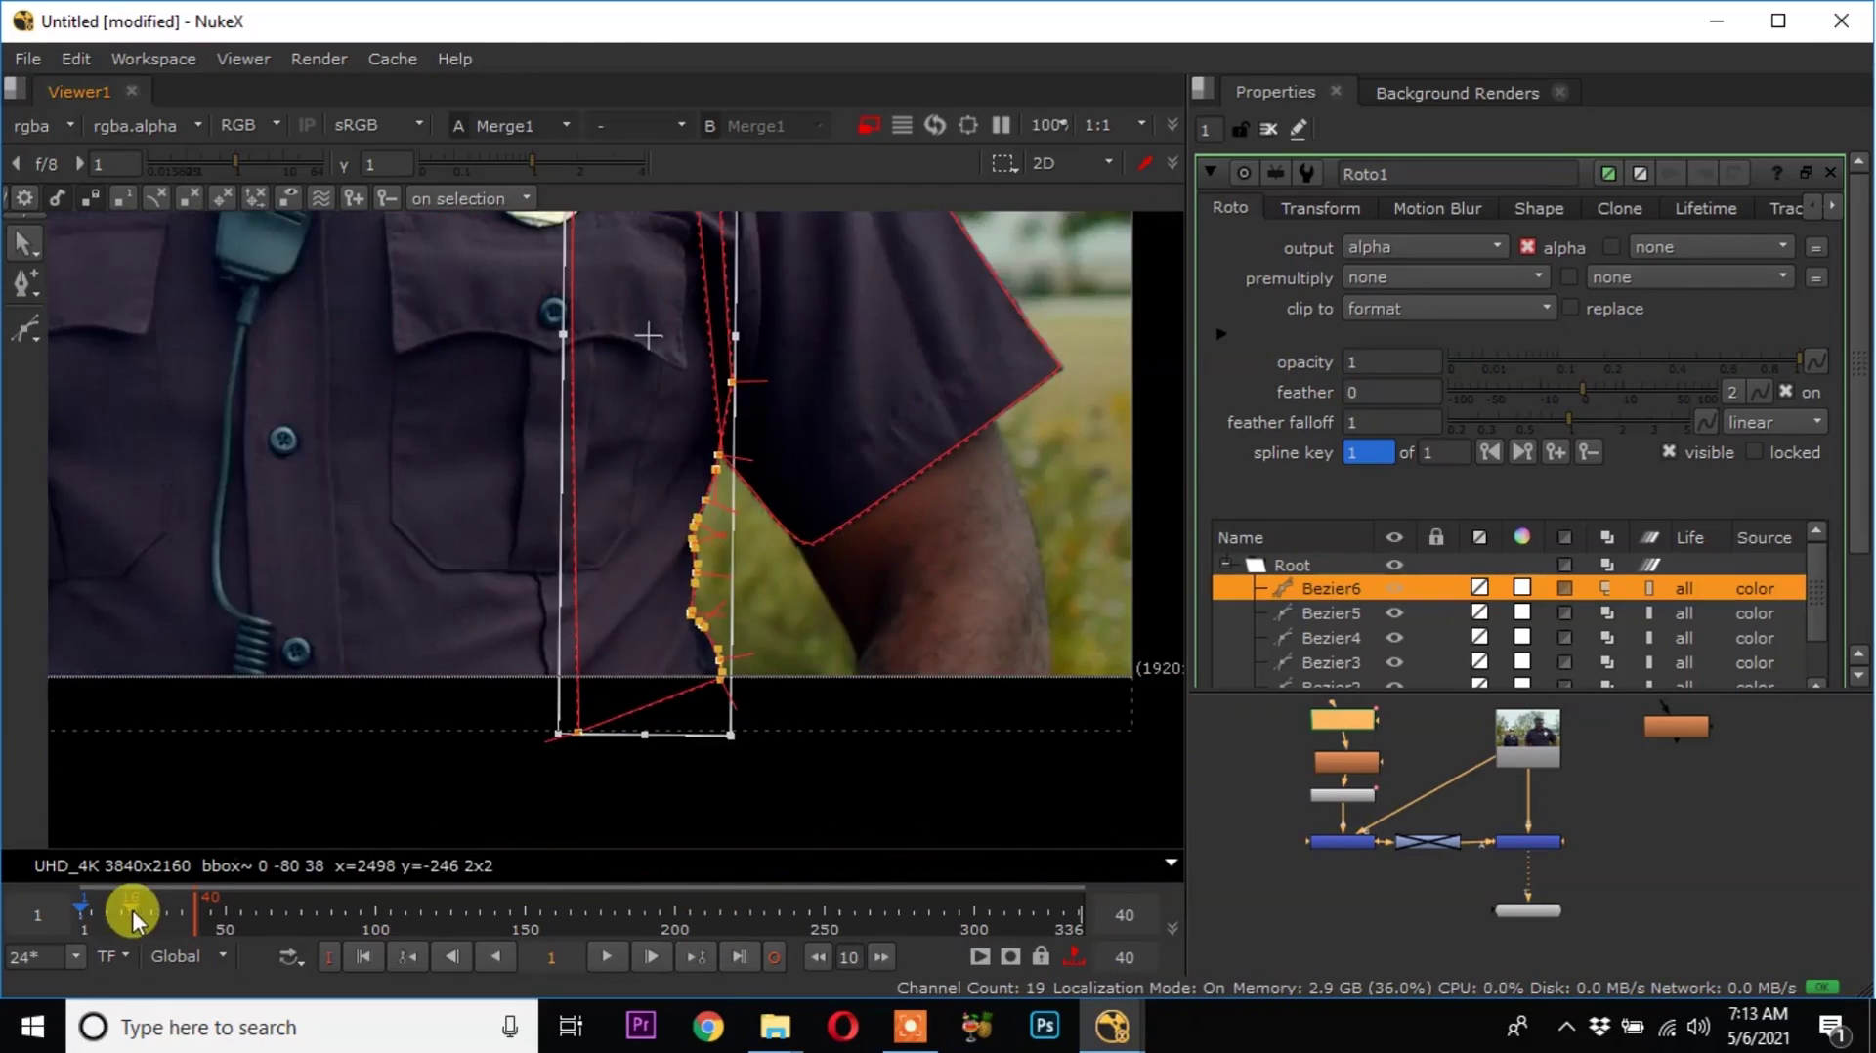
# Align Bezier6 with the torso's side edge at frame 22, a further intermediate frame and frame 40 to keyframe it.
pyautogui.scroll(5, 494, 530)
pyautogui.click(142, 909)
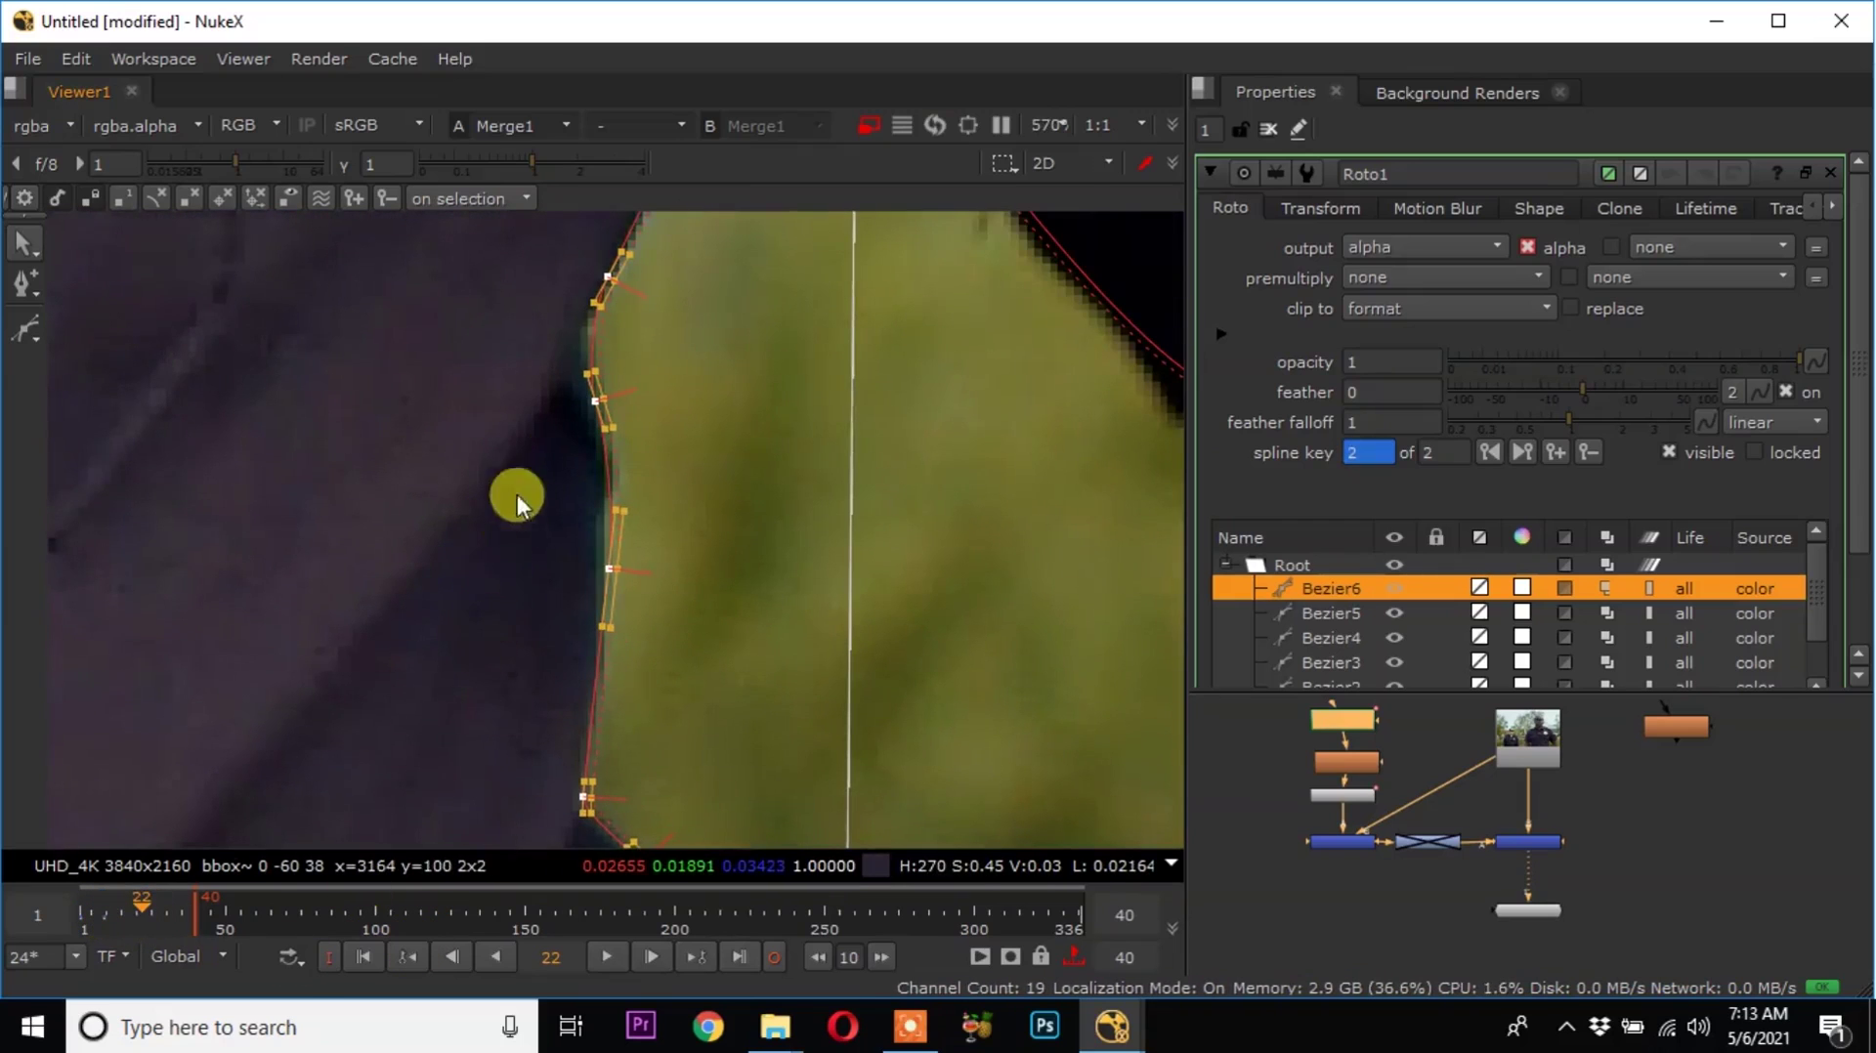
pyautogui.scroll(-2, 635, 538)
pyautogui.moveTo(542, 451); pyautogui.dragTo(578, 462)
pyautogui.click(175, 913)
pyautogui.scroll(2, 596, 513)
pyautogui.scroll(-4, 566, 463)
pyautogui.click(195, 912)
pyautogui.scroll(4, 549, 540)
pyautogui.scroll(-7, 712, 637)
# At frame 40, draw a small closed Bezier over the torso's lower corner, below Bezier6 and past the picture border.
pyautogui.click(803, 760)
pyautogui.moveTo(803, 759); pyautogui.dragTo(832, 648, button='middle')
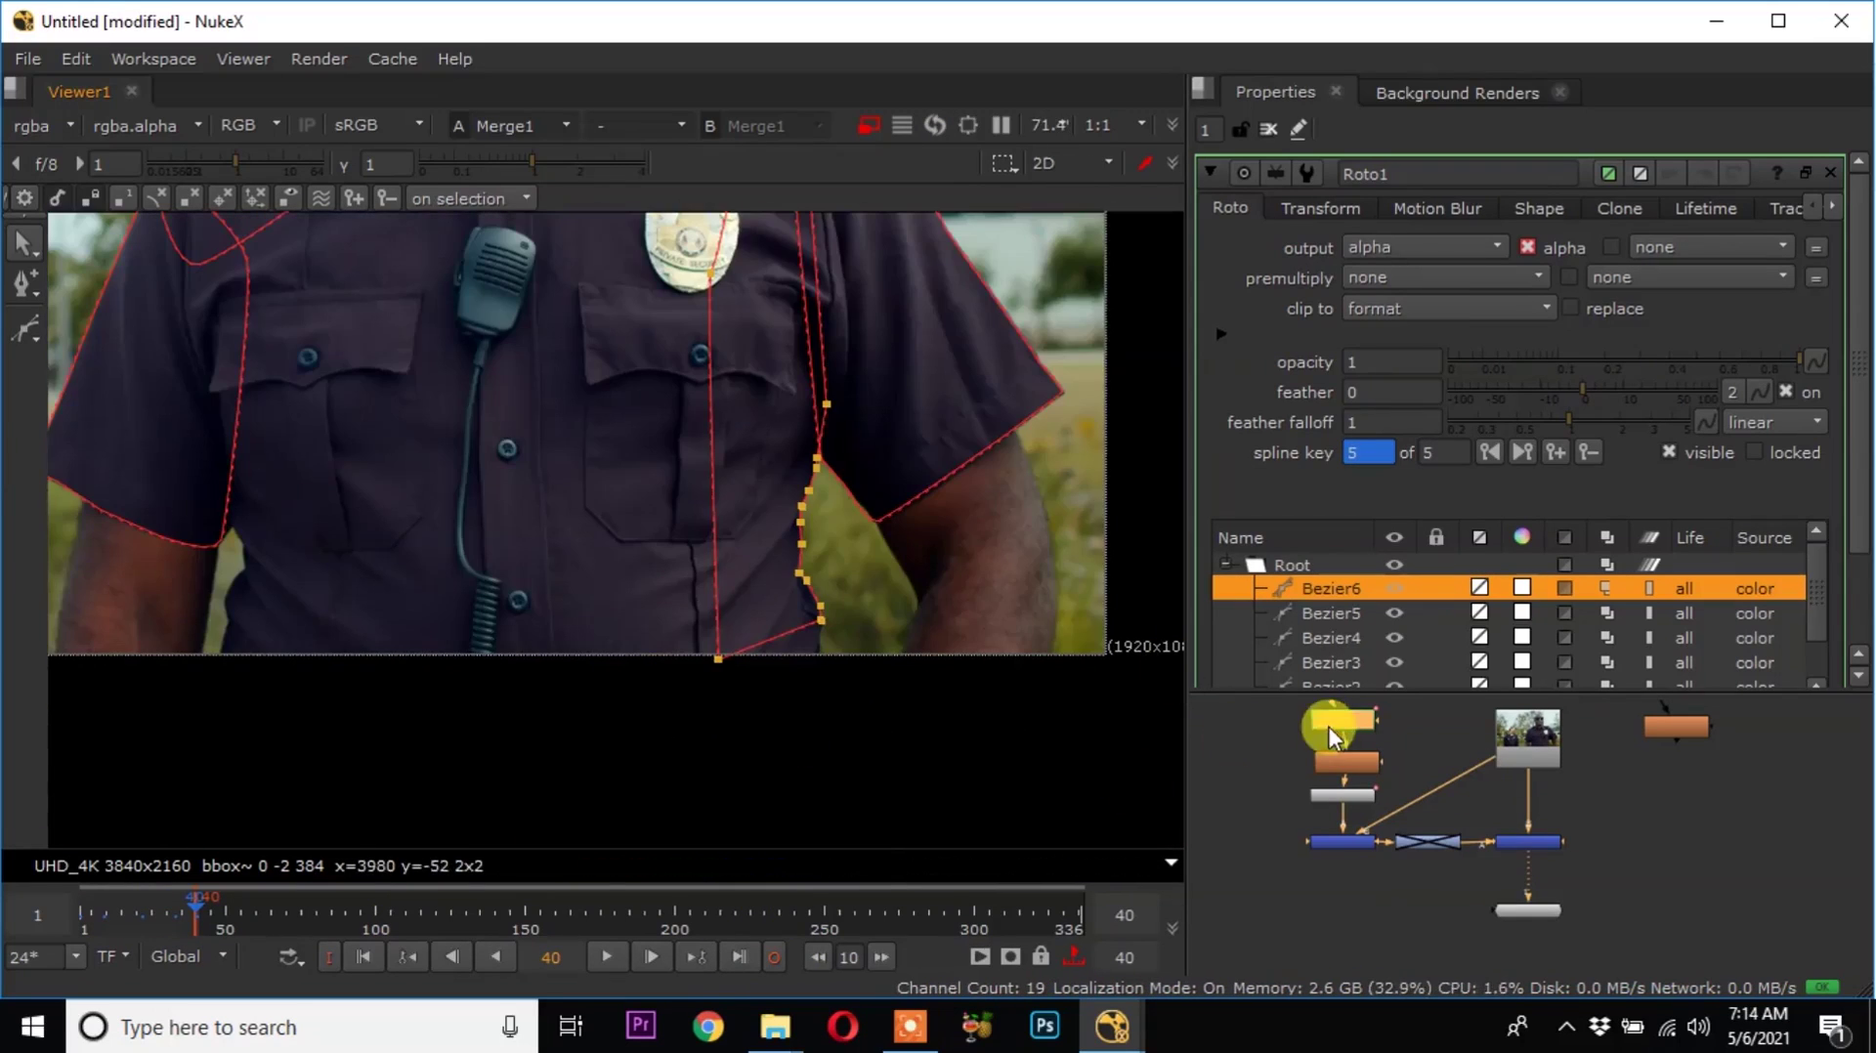
pyautogui.click(25, 329)
pyautogui.scroll(3, 791, 655)
pyautogui.scroll(2, 883, 619)
pyautogui.click(831, 430)
pyautogui.moveTo(874, 507); pyautogui.dragTo(874, 518)
pyautogui.click(229, 759)
pyautogui.click(356, 528)
pyautogui.click(714, 437)
pyautogui.click(832, 431)
pyautogui.scroll(-3, 860, 471)
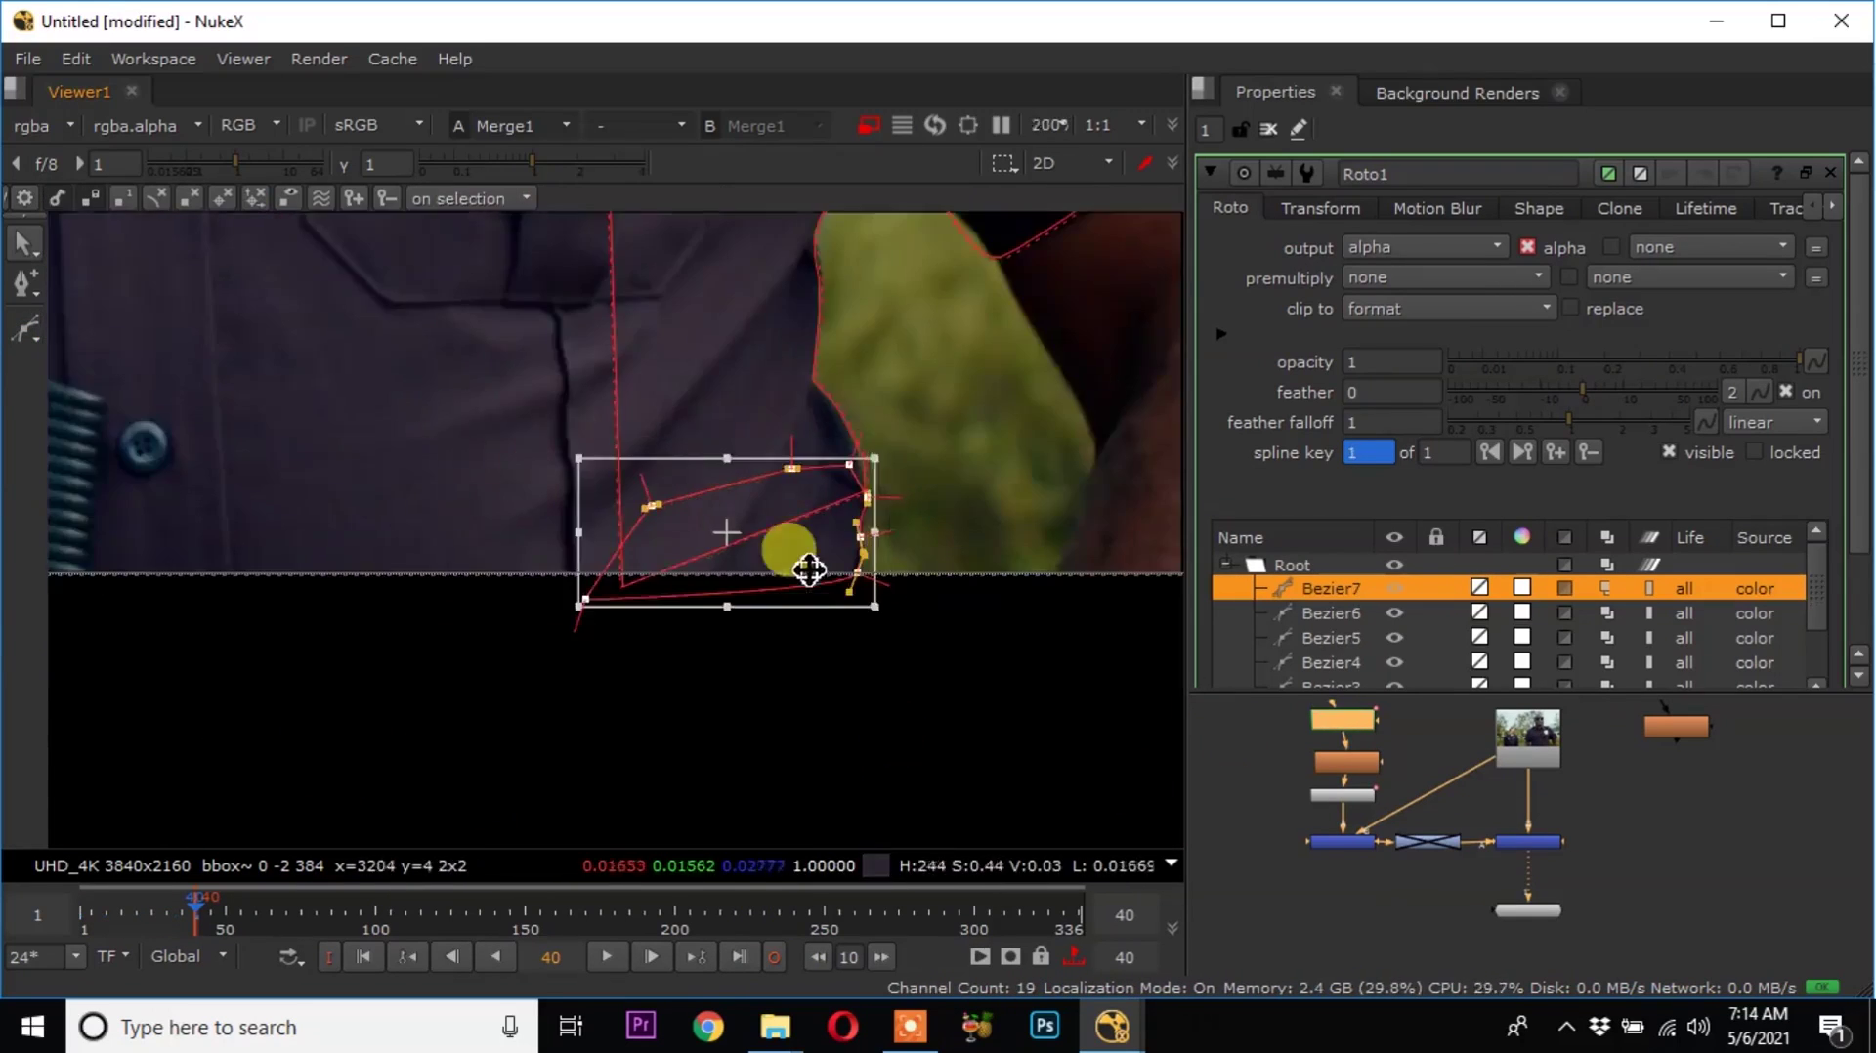
# Adjust Bezier7's outer points to follow the shirt's lower side edge at frame 40.
pyautogui.scroll(6, 865, 586)
pyautogui.scroll(-3, 875, 645)
pyautogui.click(1065, 705)
pyautogui.scroll(-4, 1036, 654)
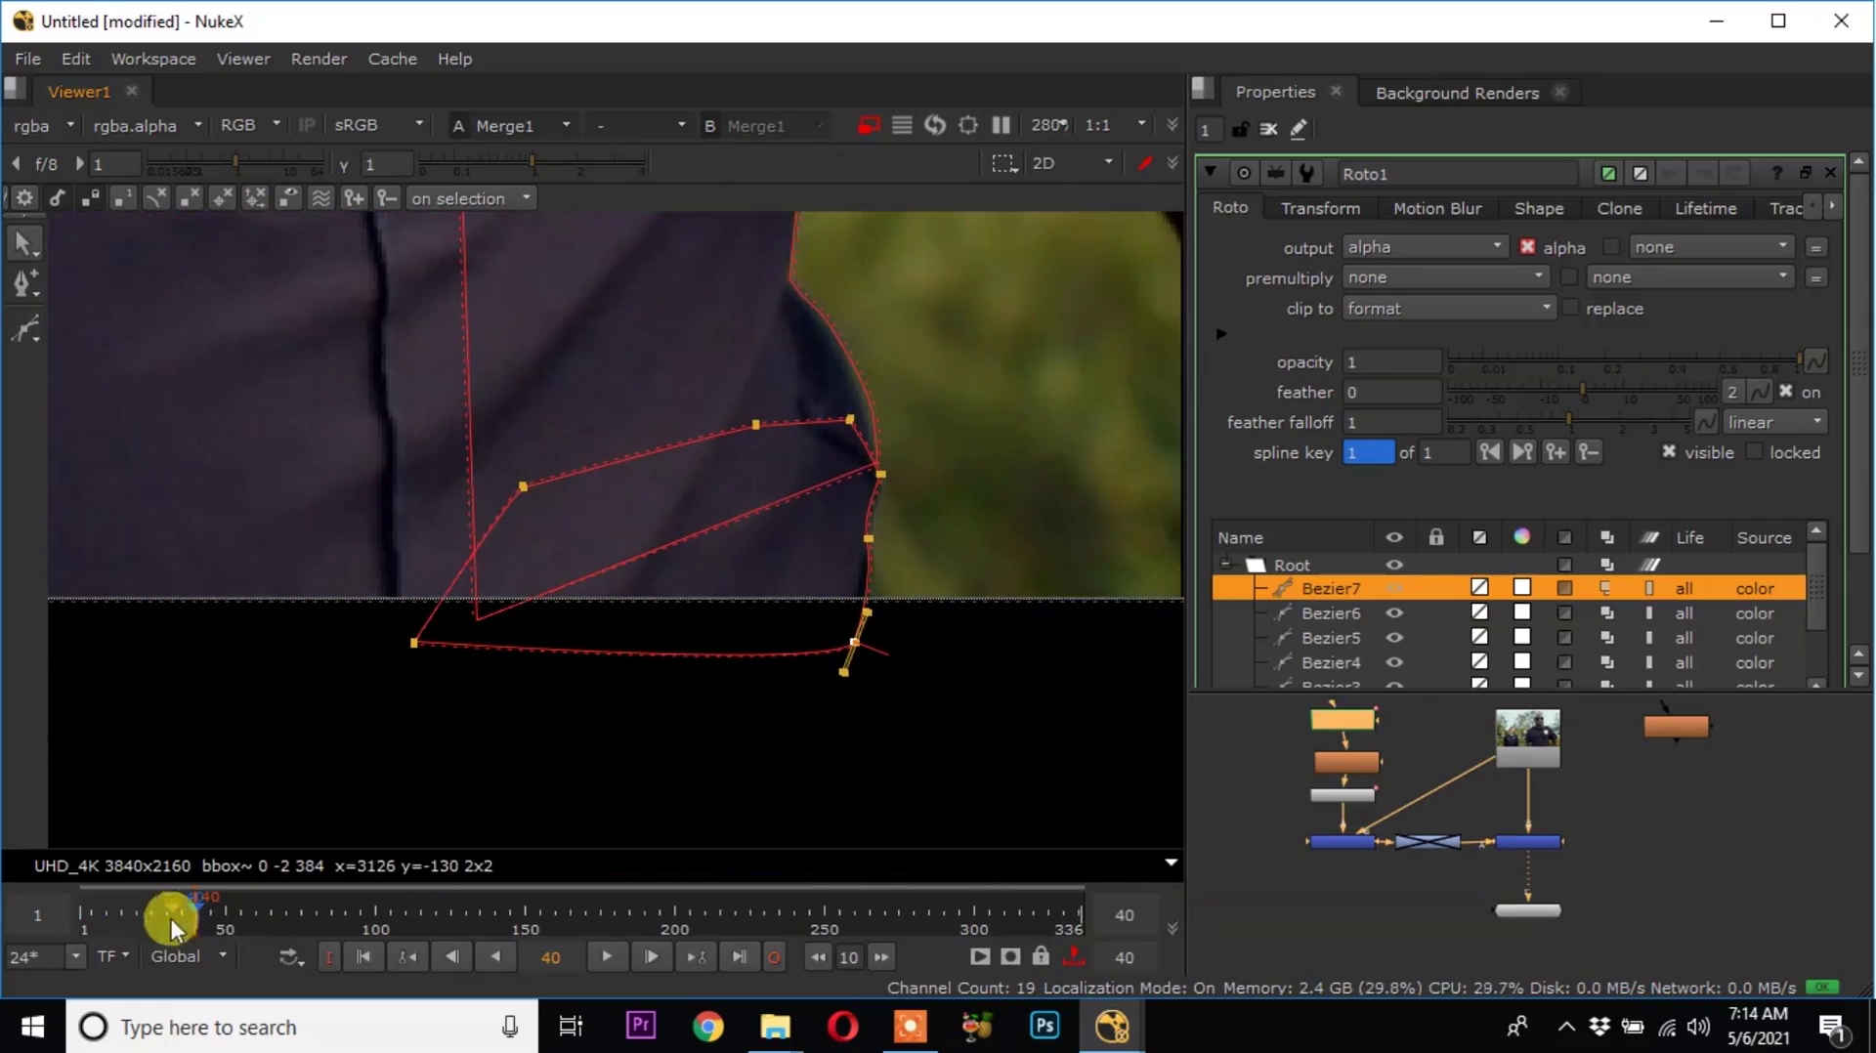
# Select all of Bezier7's points and move them onto the shirt's lower corner at frame 31 to keyframe them.
pyautogui.scroll(3, 828, 577)
pyautogui.hotkey('ctrl', 'a')
pyautogui.moveTo(778, 519); pyautogui.dragTo(918, 449)
pyautogui.click(1104, 397)
pyautogui.scroll(-3, 1002, 448)
pyautogui.hotkey('ctrl', 'a')
pyautogui.moveTo(1047, 643); pyautogui.dragTo(395, 489)
pyautogui.moveTo(875, 532); pyautogui.dragTo(875, 548)
pyautogui.moveTo(875, 548); pyautogui.dragTo(859, 711, button='middle')
# Select Bezier7's upper points and nudge them onto the shirt edge at frame 31.
pyautogui.moveTo(73, 254); pyautogui.dragTo(1084, 532)
pyautogui.scroll(3, 886, 392)
pyautogui.moveTo(916, 511); pyautogui.dragTo(873, 520)
pyautogui.scroll(1, 879, 547)
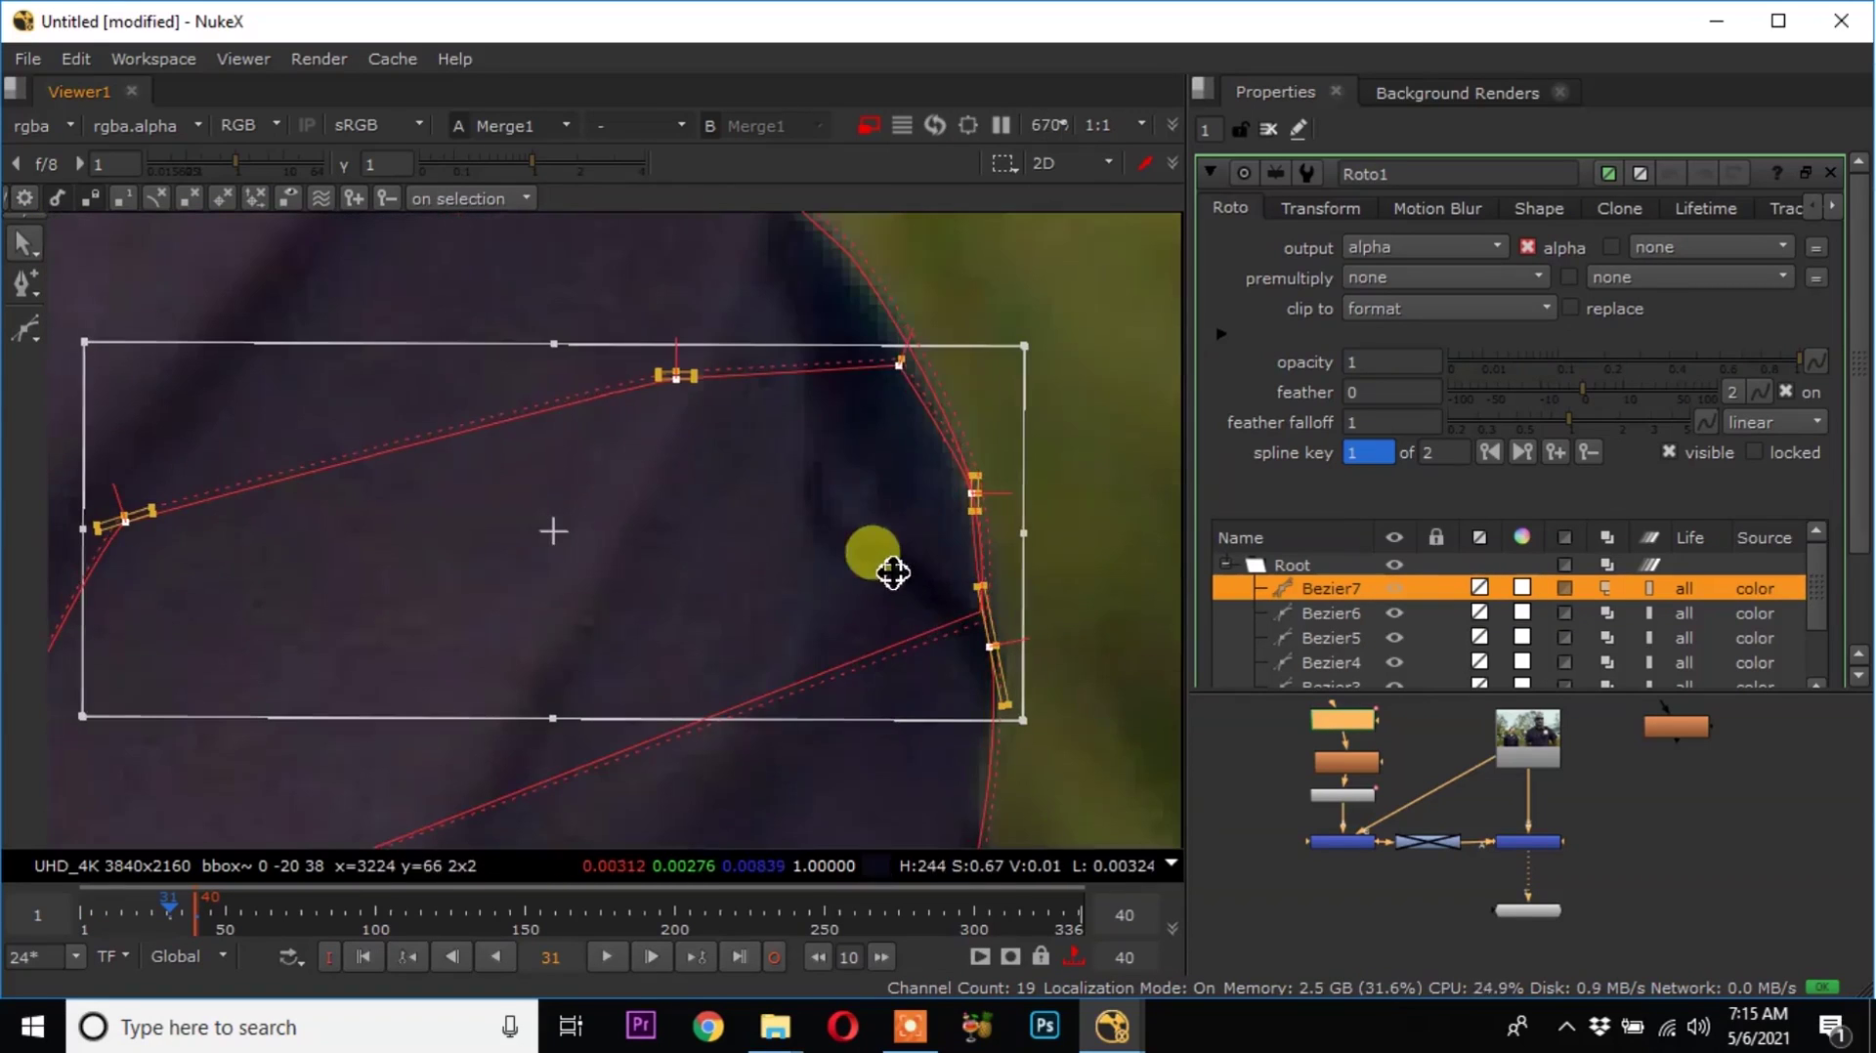
# Shift all of Bezier7's points onto the shirt edge at an intermediate frame and at frame 1 to keyframe them.
pyautogui.click(140, 911)
pyautogui.scroll(-1, 883, 519)
pyautogui.moveTo(860, 684); pyautogui.dragTo(937, 508, button='middle')
pyautogui.hotkey('ctrl', 'a')
pyautogui.moveTo(841, 608); pyautogui.dragTo(870, 609)
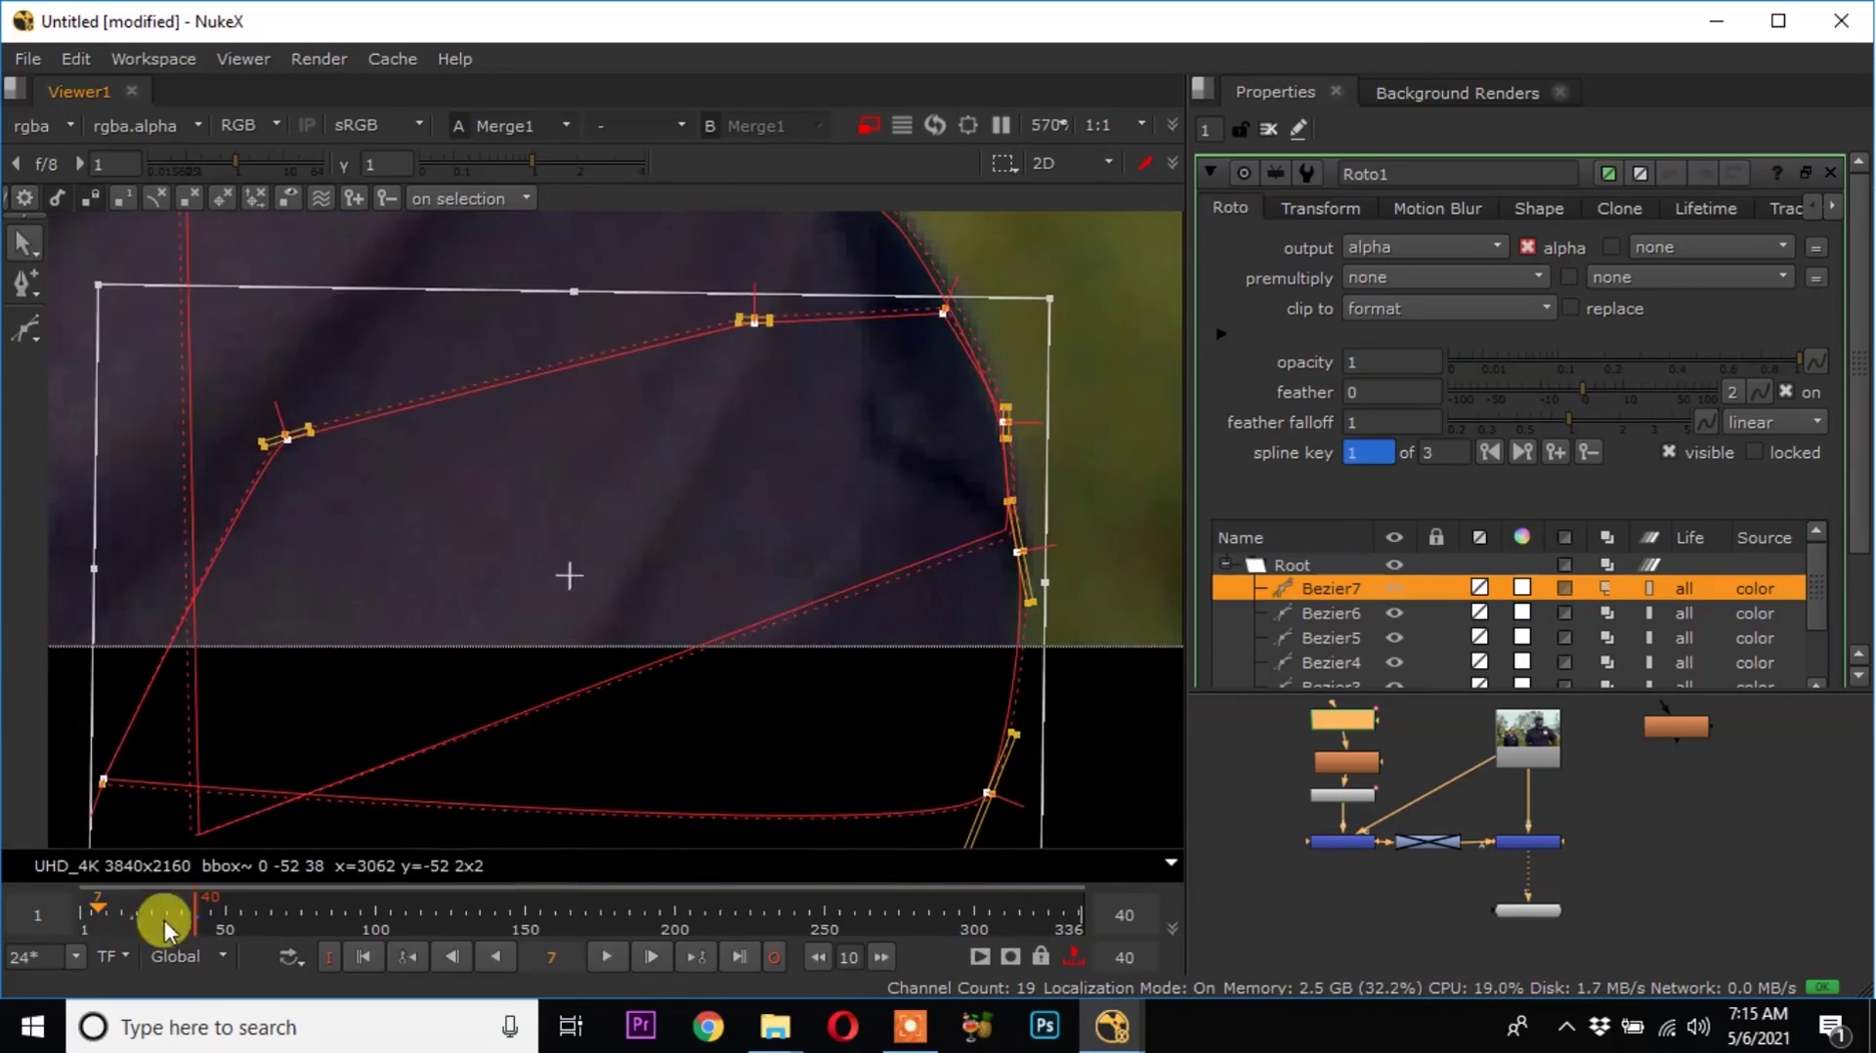
pyautogui.click(97, 915)
pyautogui.click(381, 955)
pyautogui.scroll(-5, 754, 501)
pyautogui.scroll(-2, 1018, 665)
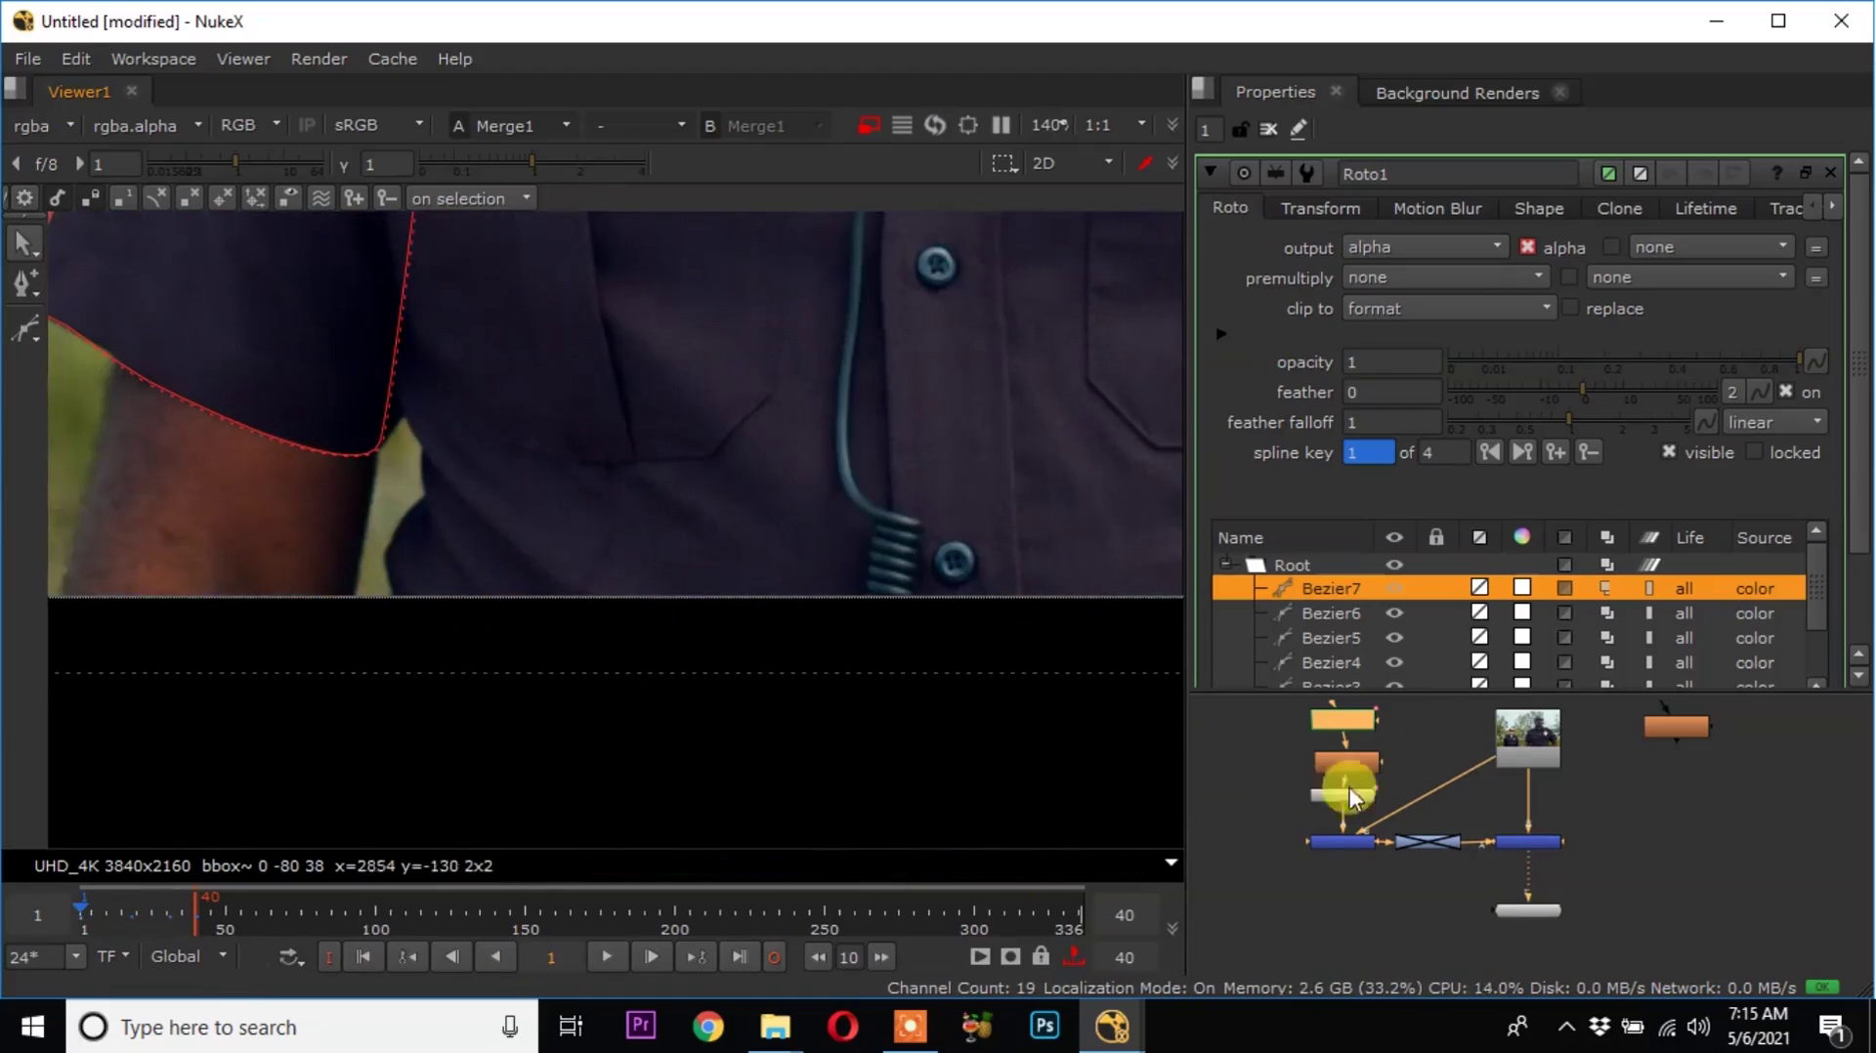
# At frame 40, start a new Bezier at the other armpit and trace down the torso's opposite side edge.
pyautogui.click(26, 329)
pyautogui.scroll(3, 337, 369)
pyautogui.click(337, 369)
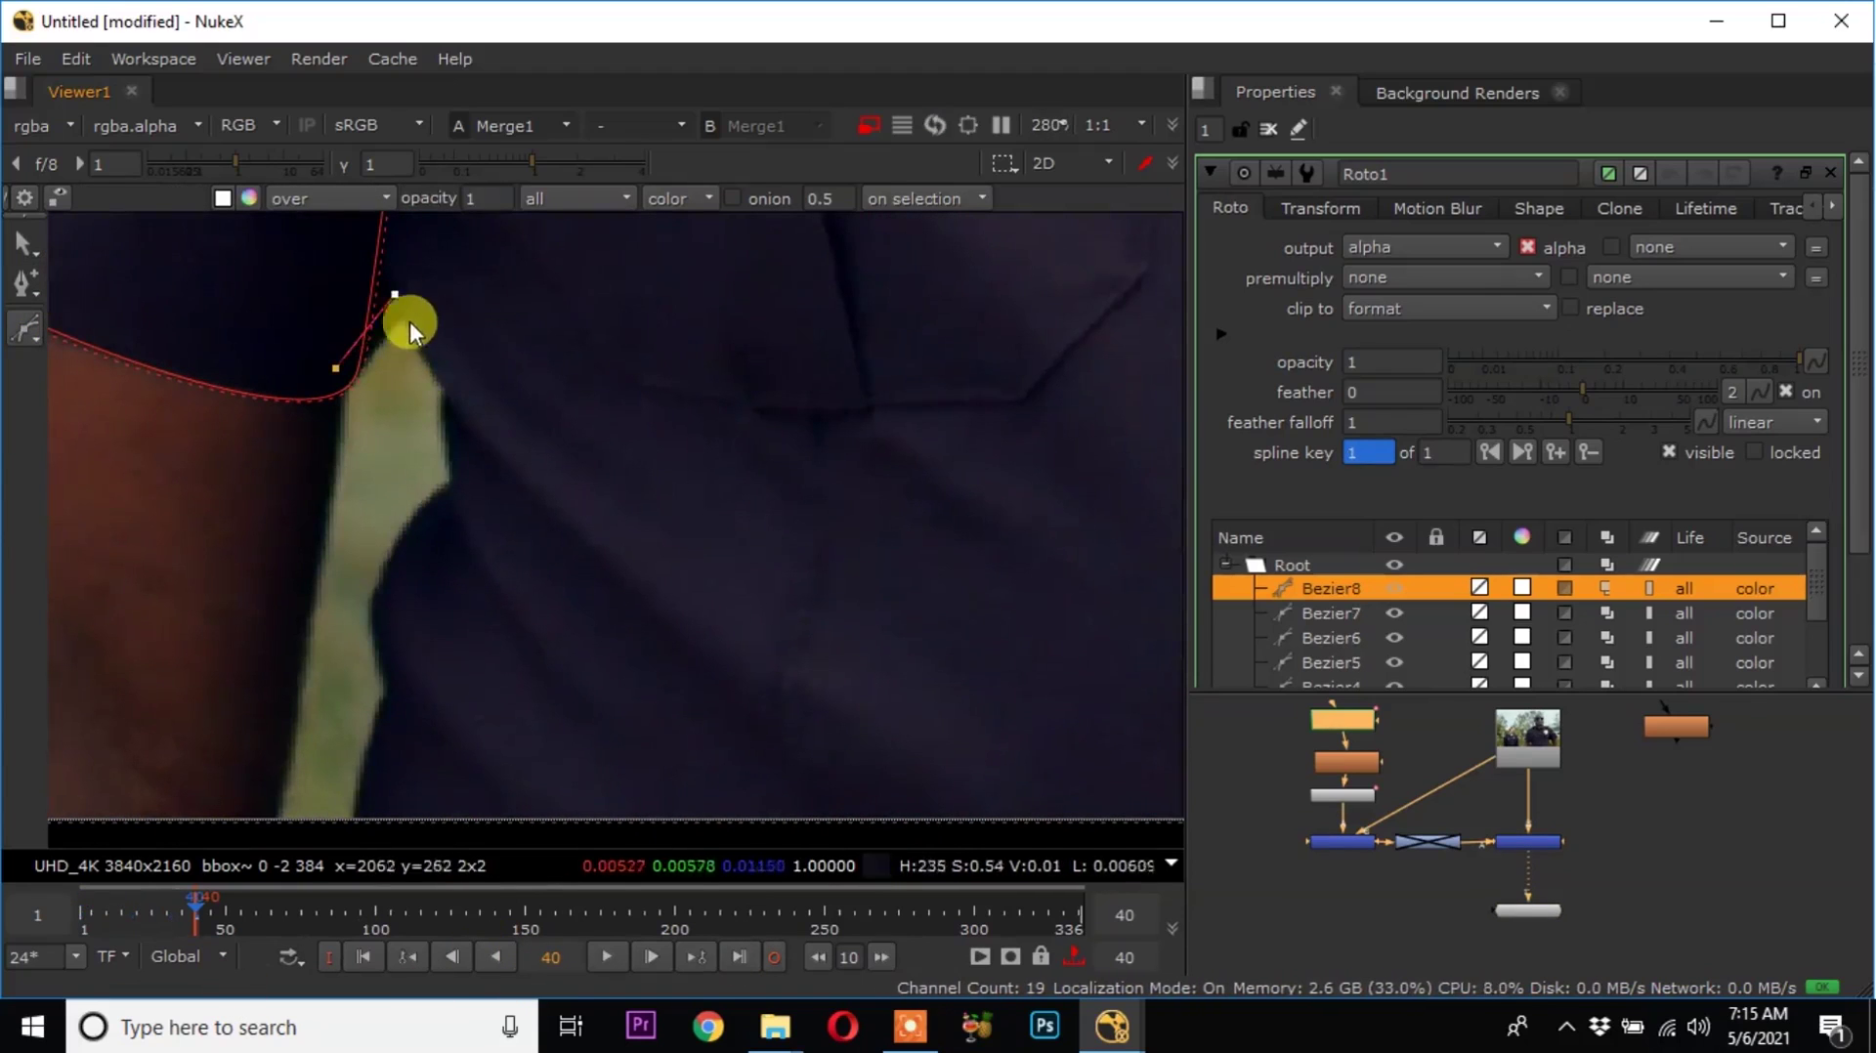
pyautogui.scroll(4, 408, 344)
pyautogui.click(406, 286)
pyautogui.click(492, 432)
pyautogui.click(498, 582)
pyautogui.click(492, 676)
pyautogui.moveTo(478, 690); pyautogui.dragTo(593, 263, button='middle')
pyautogui.click(453, 469)
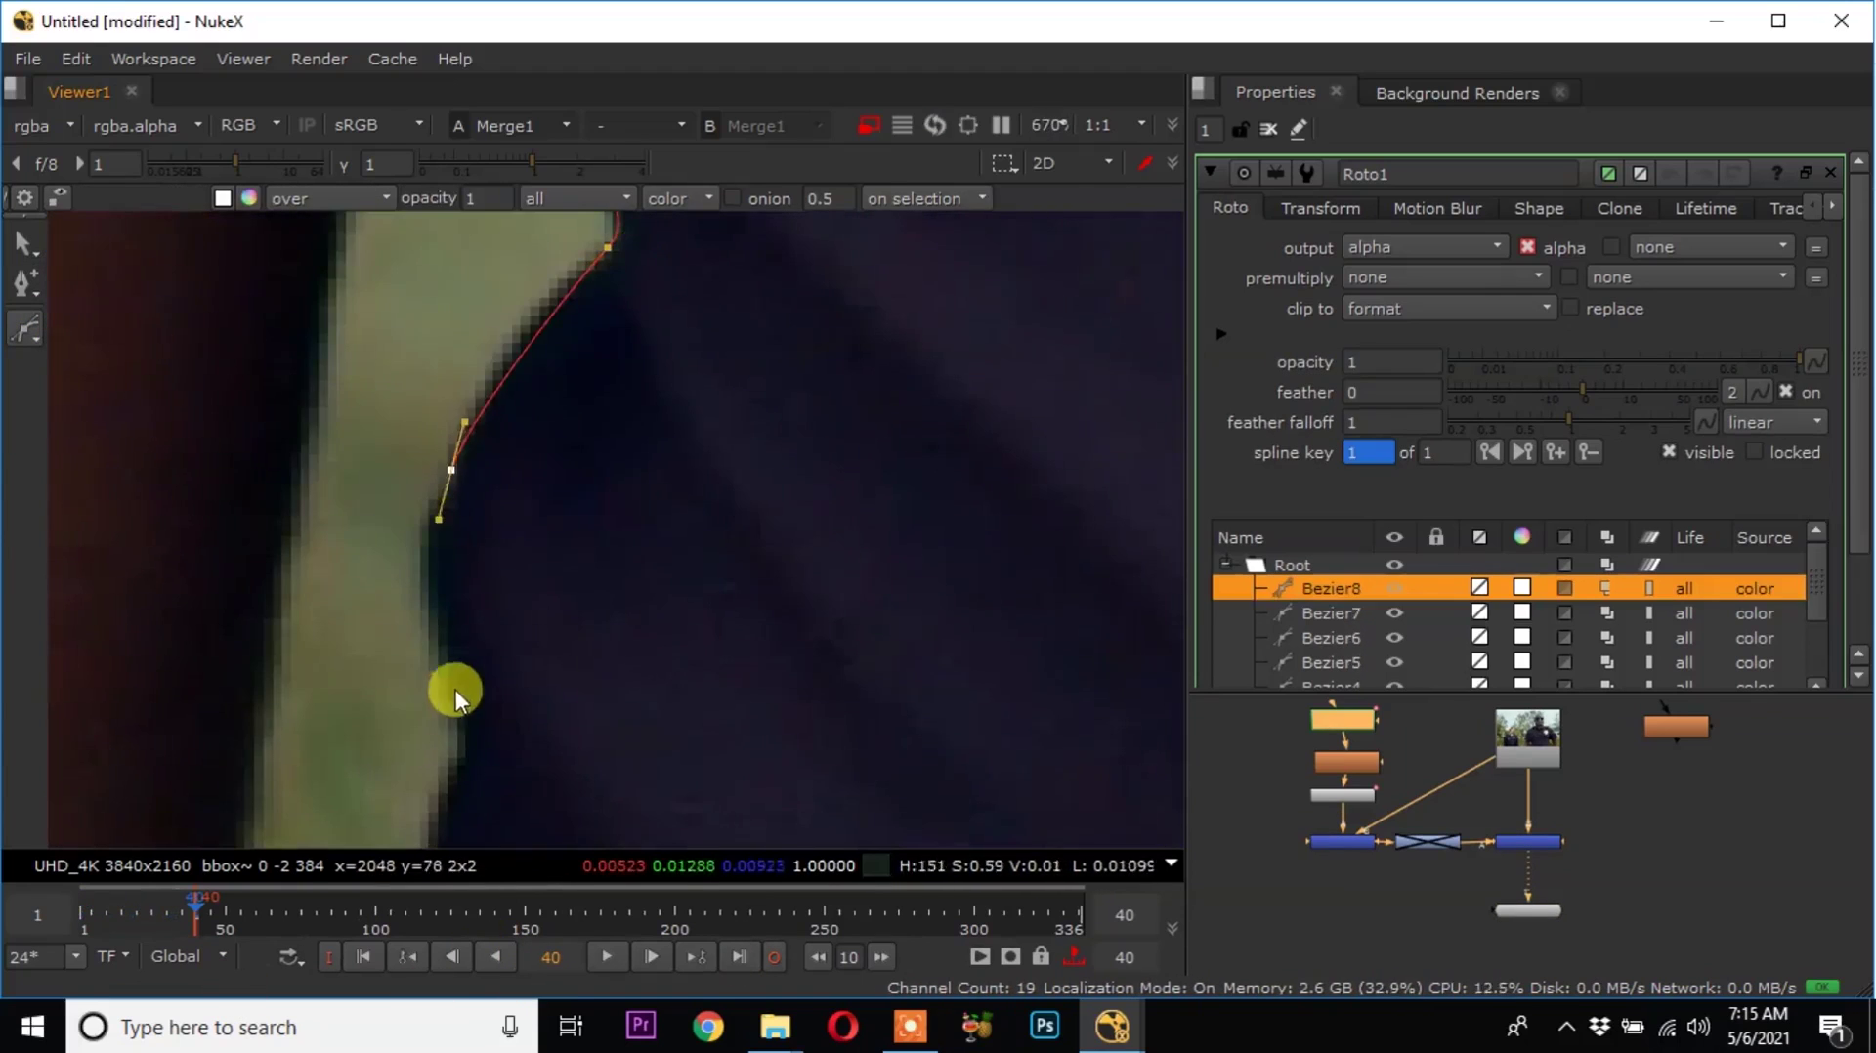
pyautogui.click(454, 688)
# Close the new Bezier with points below the picture border and back up inside the torso to the armpit.
pyautogui.click(411, 710)
pyautogui.scroll(-9, 459, 620)
pyautogui.click(495, 678)
pyautogui.click(572, 607)
pyautogui.click(496, 356)
pyautogui.click(445, 404)
# Fit Bezier8's lower points to the shirt edge and move its lowest point below the picture border at frame 40.
pyautogui.scroll(2, 494, 473)
pyautogui.scroll(6, 424, 489)
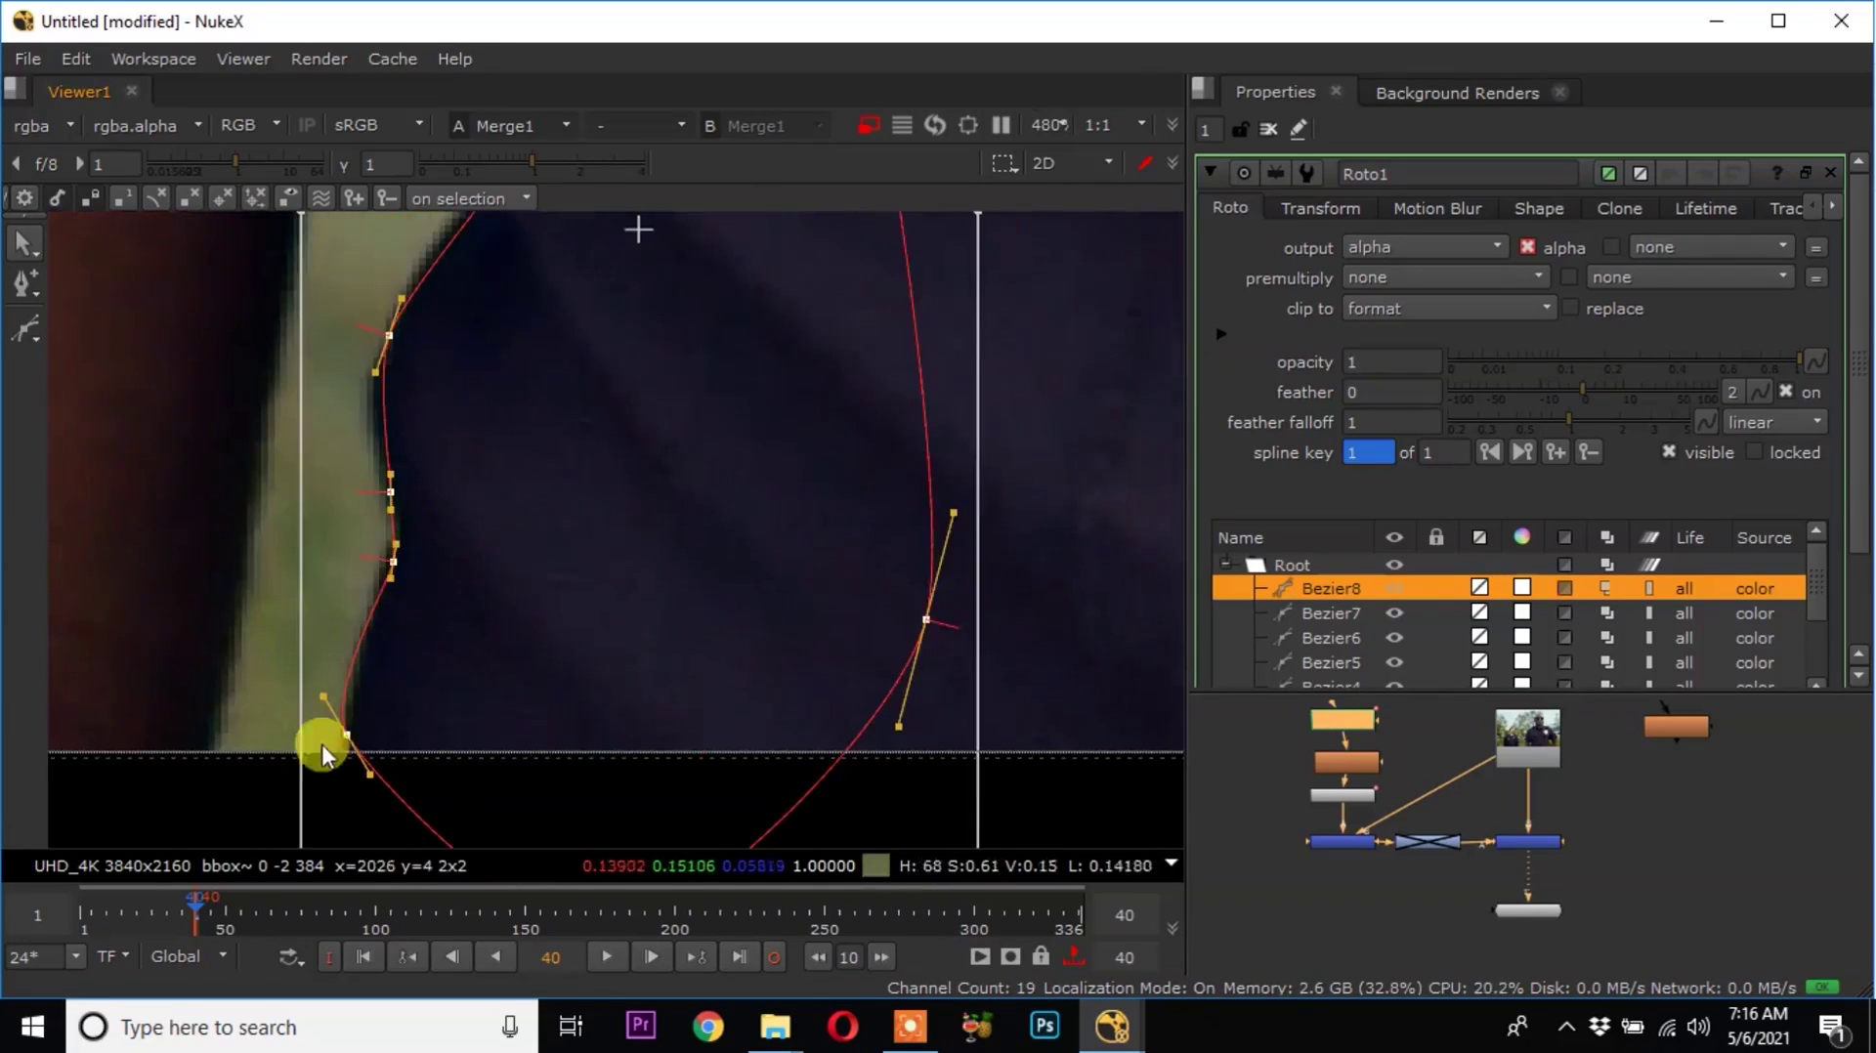
pyautogui.scroll(-1, 239, 701)
pyautogui.moveTo(440, 772); pyautogui.dragTo(460, 484, button='middle')
pyautogui.moveTo(299, 403); pyautogui.dragTo(664, 674)
pyautogui.moveTo(474, 499); pyautogui.dragTo(477, 519)
pyautogui.moveTo(576, 612); pyautogui.dragTo(461, 674)
pyautogui.scroll(-5, 569, 596)
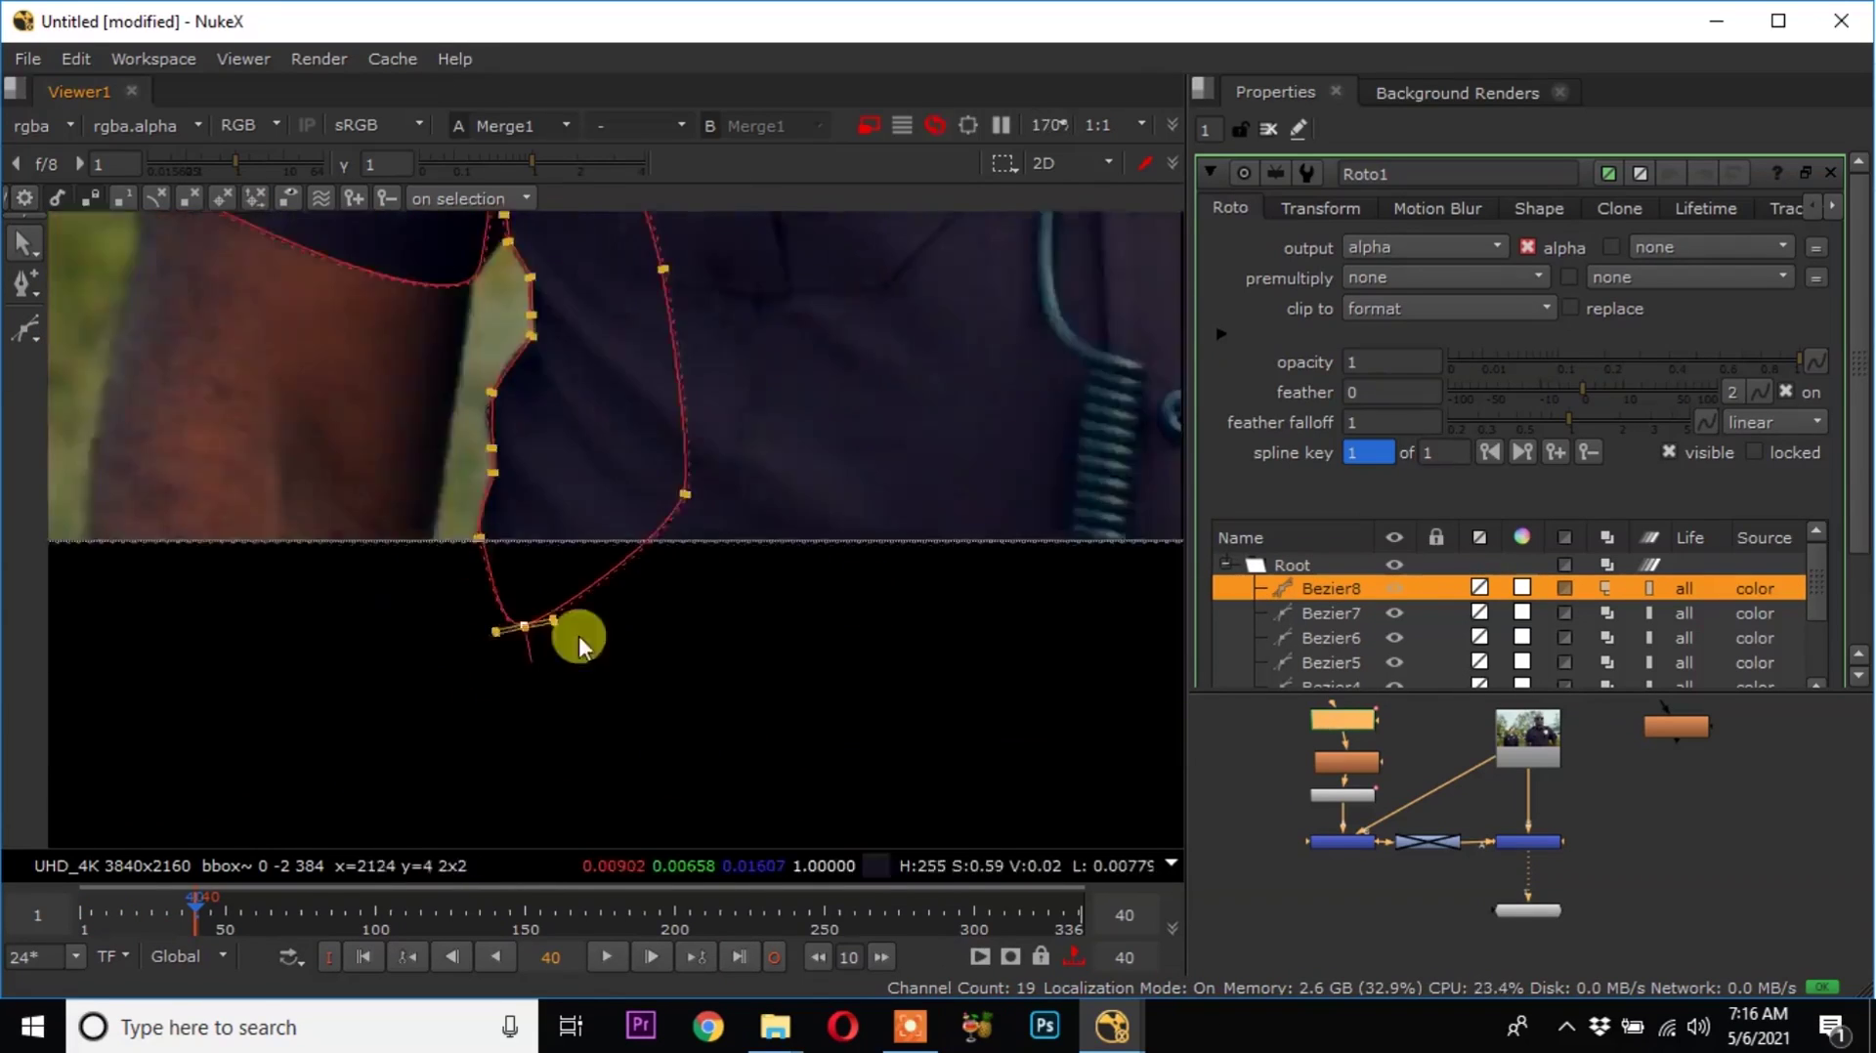
# Select all of Bezier8's points and move them onto the shirt edge at an intermediate frame and frame 21.
pyautogui.scroll(-3, 547, 698)
pyautogui.moveTo(445, 332); pyautogui.dragTo(689, 835)
pyautogui.click(174, 915)
pyautogui.scroll(1, 174, 917)
pyautogui.scroll(9, 584, 560)
pyautogui.scroll(-4, 532, 528)
pyautogui.moveTo(517, 507)
pyautogui.mouseDown()
pyautogui.moveTo(526, 521)
pyautogui.moveTo(515, 498)
pyautogui.mouseUp()
pyautogui.click(126, 908)
pyautogui.scroll(4, 454, 486)
pyautogui.scroll(-5, 514, 506)
# At frame 11, nudge Bezier8's side points onto the shirt edge to keyframe them, and return to frame 1.
pyautogui.click(85, 907)
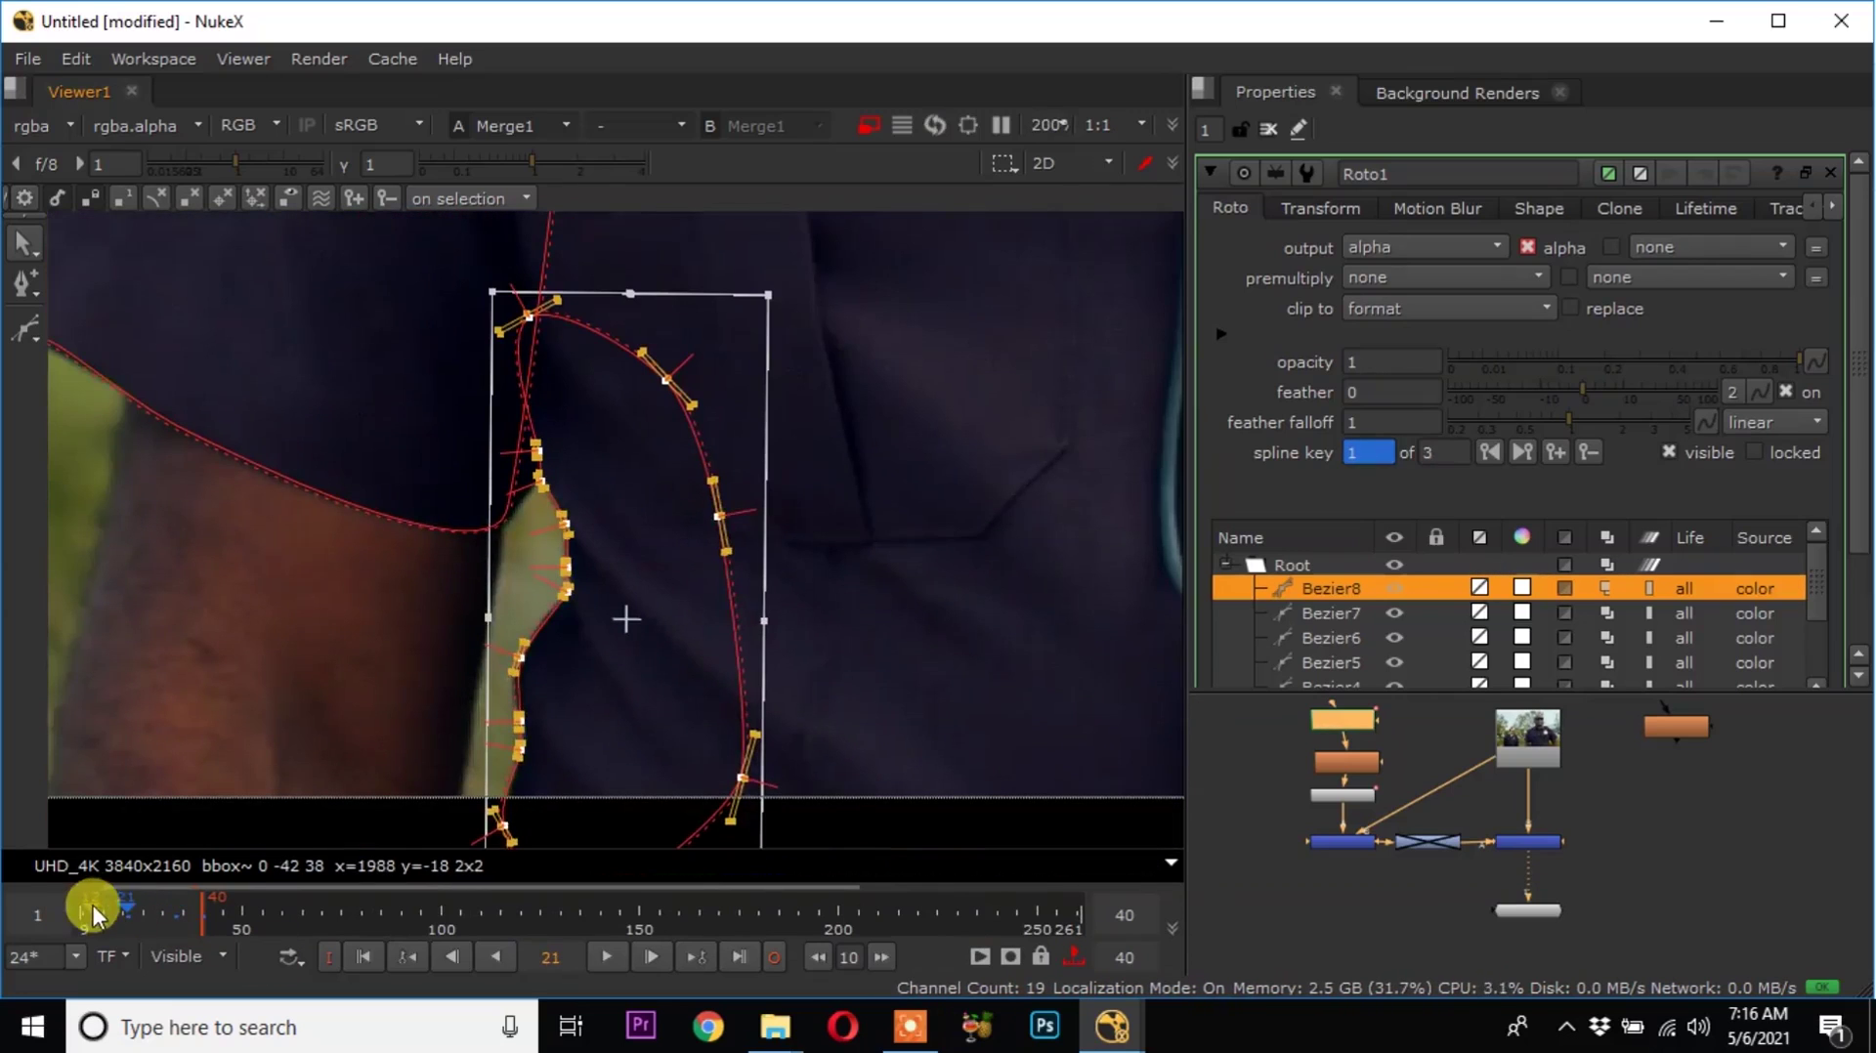
pyautogui.scroll(6, 572, 581)
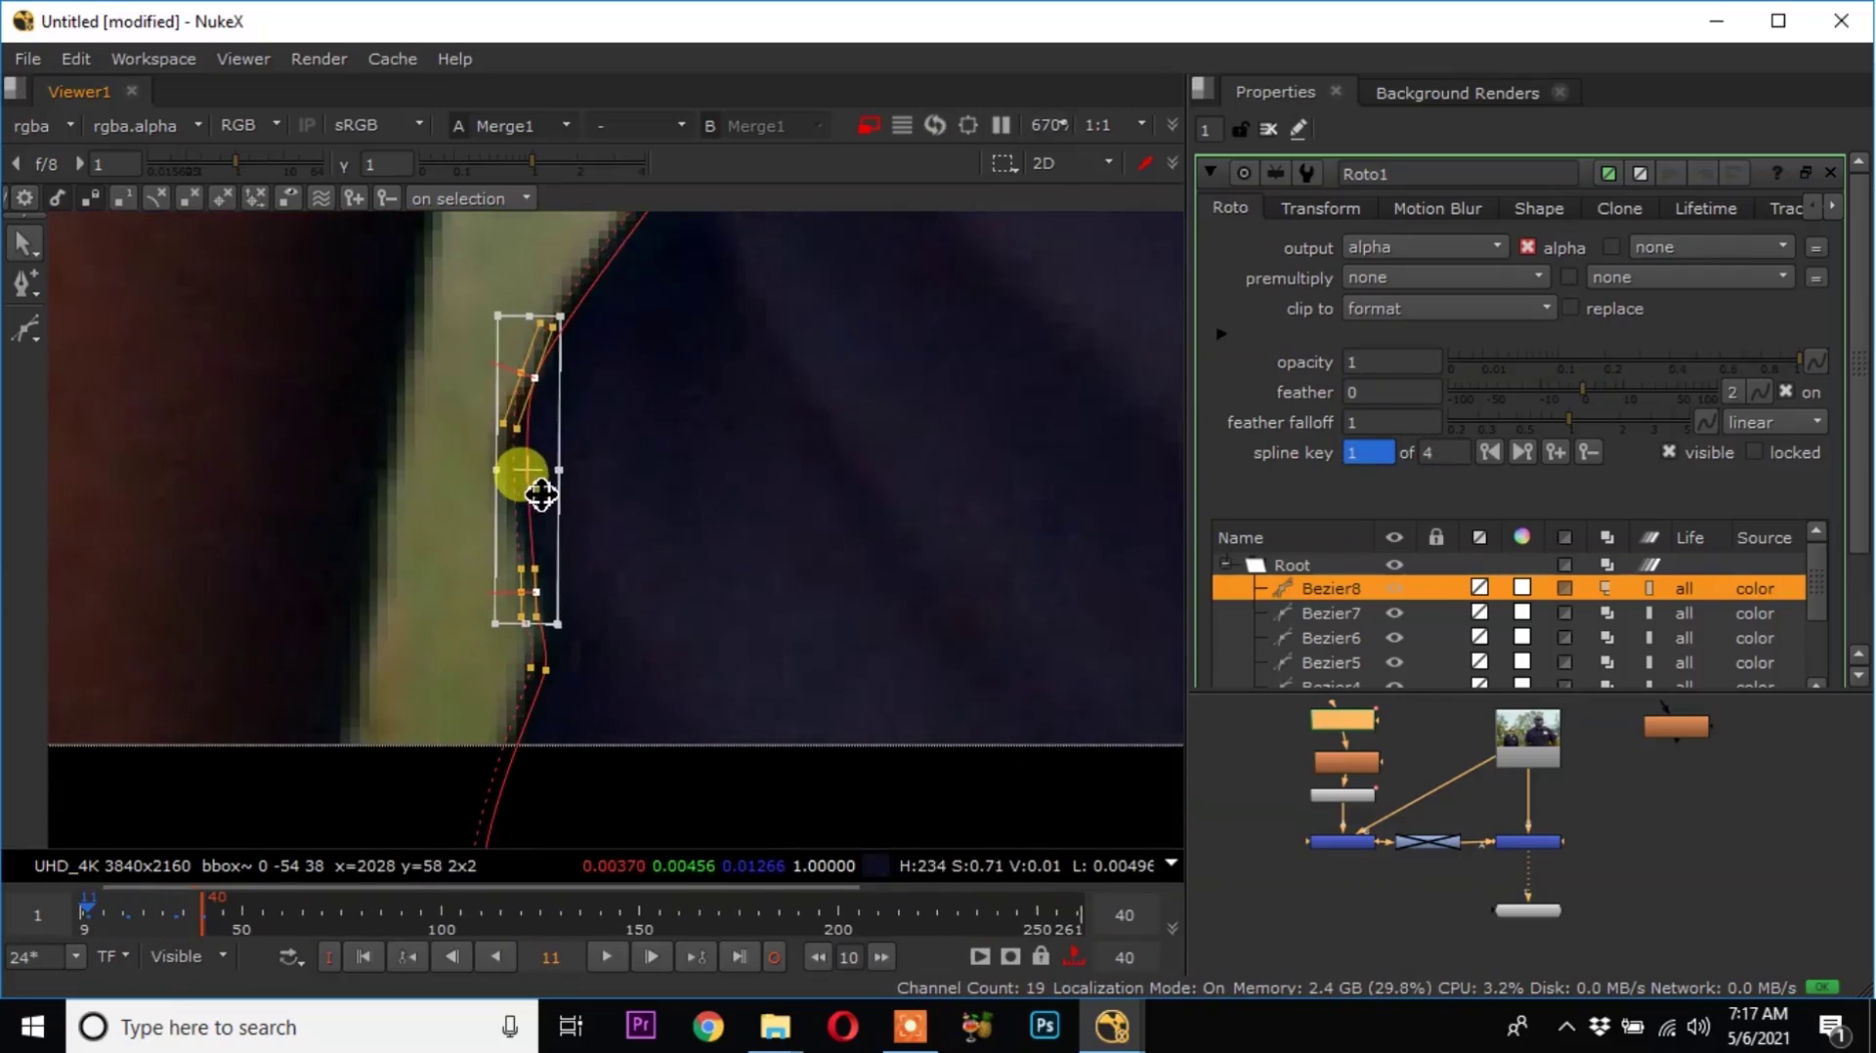
pyautogui.moveTo(520, 474); pyautogui.dragTo(527, 476)
pyautogui.scroll(-7, 532, 493)
pyautogui.scroll(6, 592, 383)
pyautogui.moveTo(562, 249); pyautogui.dragTo(688, 718)
pyautogui.moveTo(652, 438); pyautogui.dragTo(640, 438)
pyautogui.scroll(-5, 592, 516)
pyautogui.click(364, 957)
pyautogui.scroll(-7, 576, 479)
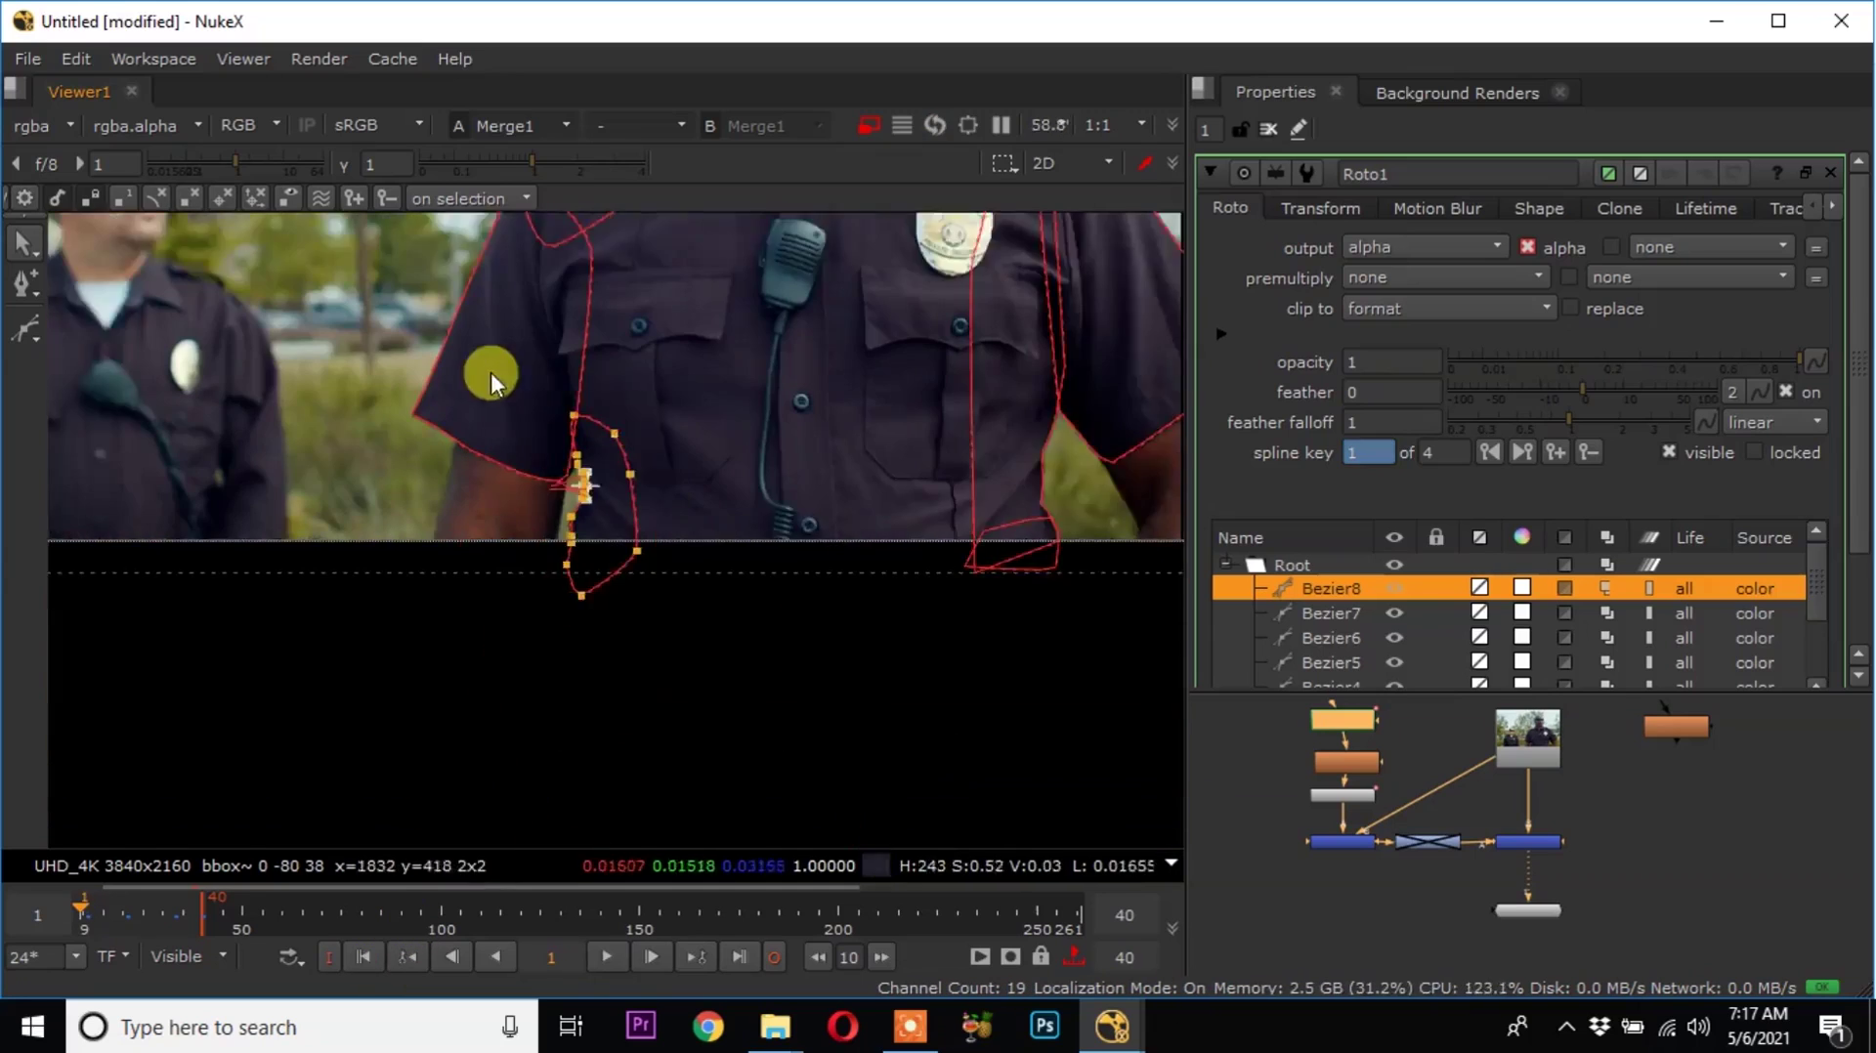
# At frame 40, draw a small closed Bezier over the armpit where the sleeve meets Bezier8.
pyautogui.scroll(1, 513, 571)
pyautogui.press('v')
pyautogui.scroll(11, 585, 453)
pyautogui.click(489, 504)
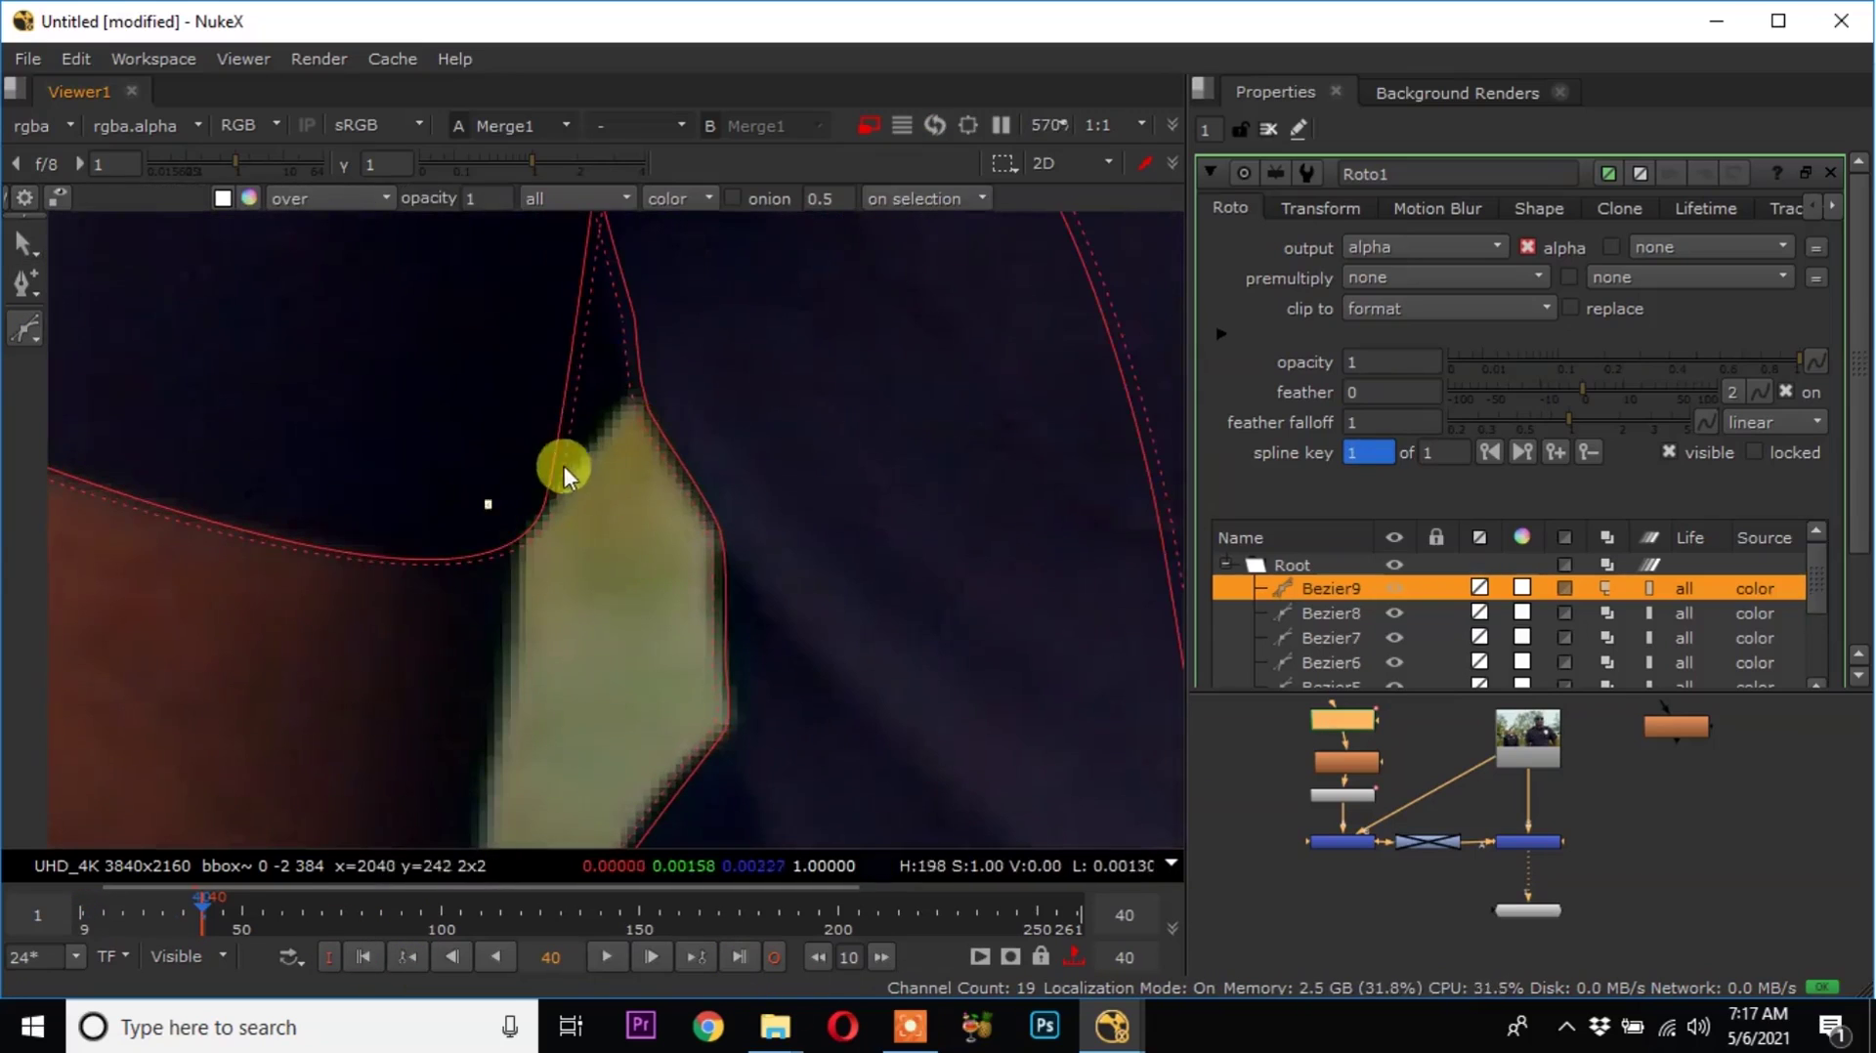
pyautogui.click(776, 222)
pyautogui.scroll(-5, 625, 547)
# Select all of Bezier9's points and expand their feather outward.
pyautogui.moveTo(394, 504); pyautogui.dragTo(723, 797)
pyautogui.scroll(6, 578, 708)
pyautogui.scroll(-5, 332, 514)
pyautogui.moveTo(235, 377); pyautogui.dragTo(500, 647)
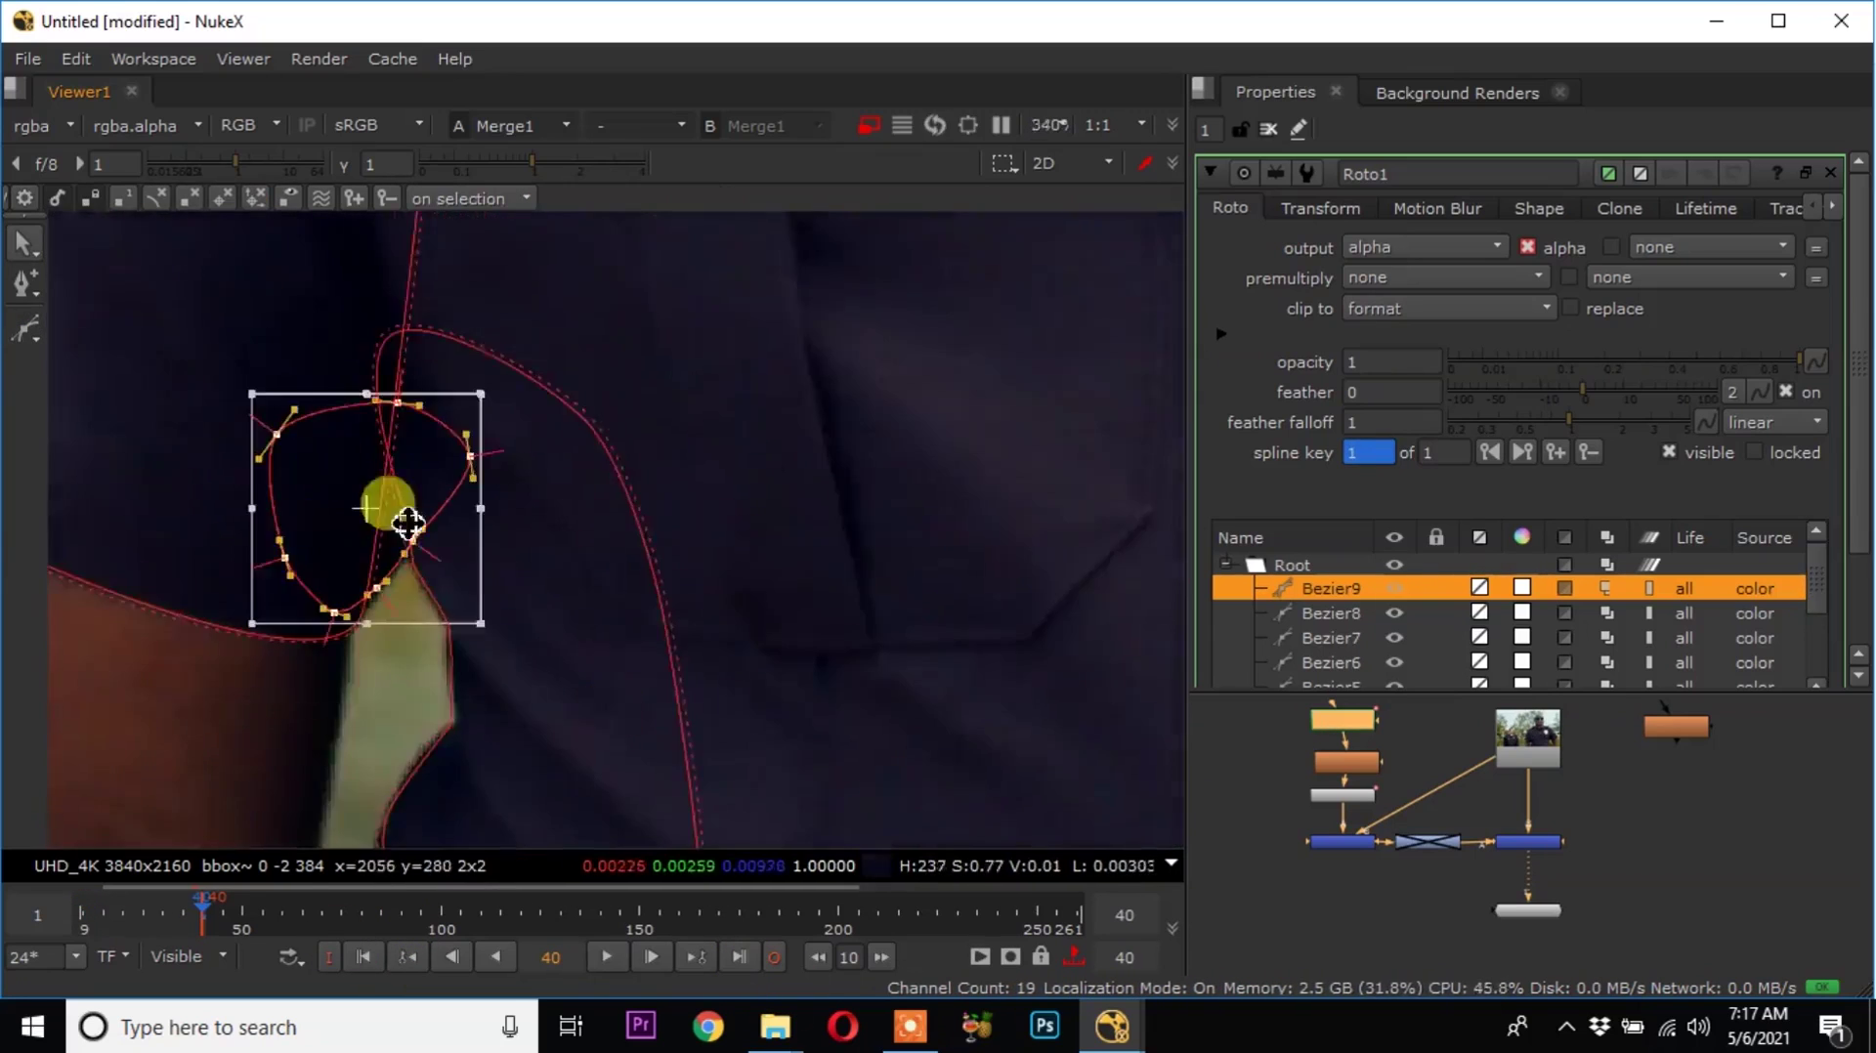
pyautogui.press('e')
pyautogui.scroll(6, 352, 589)
pyautogui.scroll(-4, 281, 719)
pyautogui.scroll(3, 419, 482)
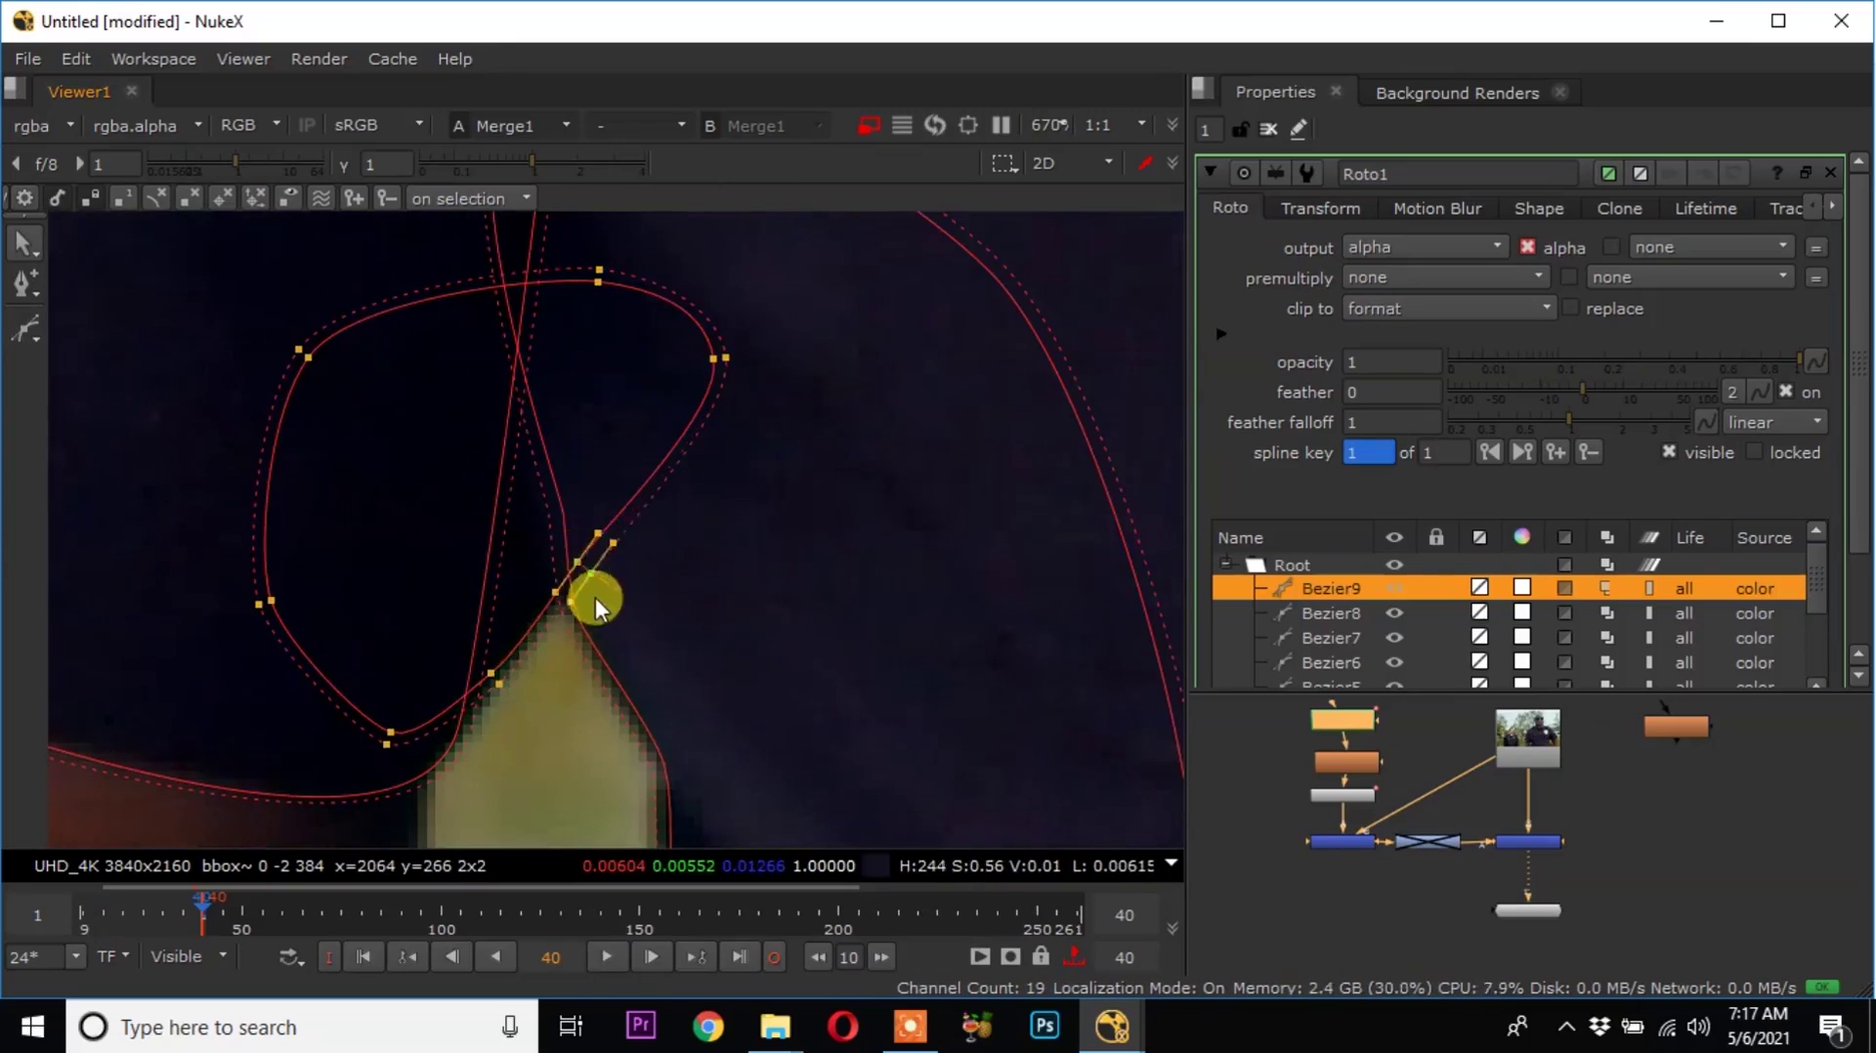
# Move Bezier9 onto the armpit edge at frames 31 and 18 to keyframe it.
pyautogui.scroll(-3, 395, 733)
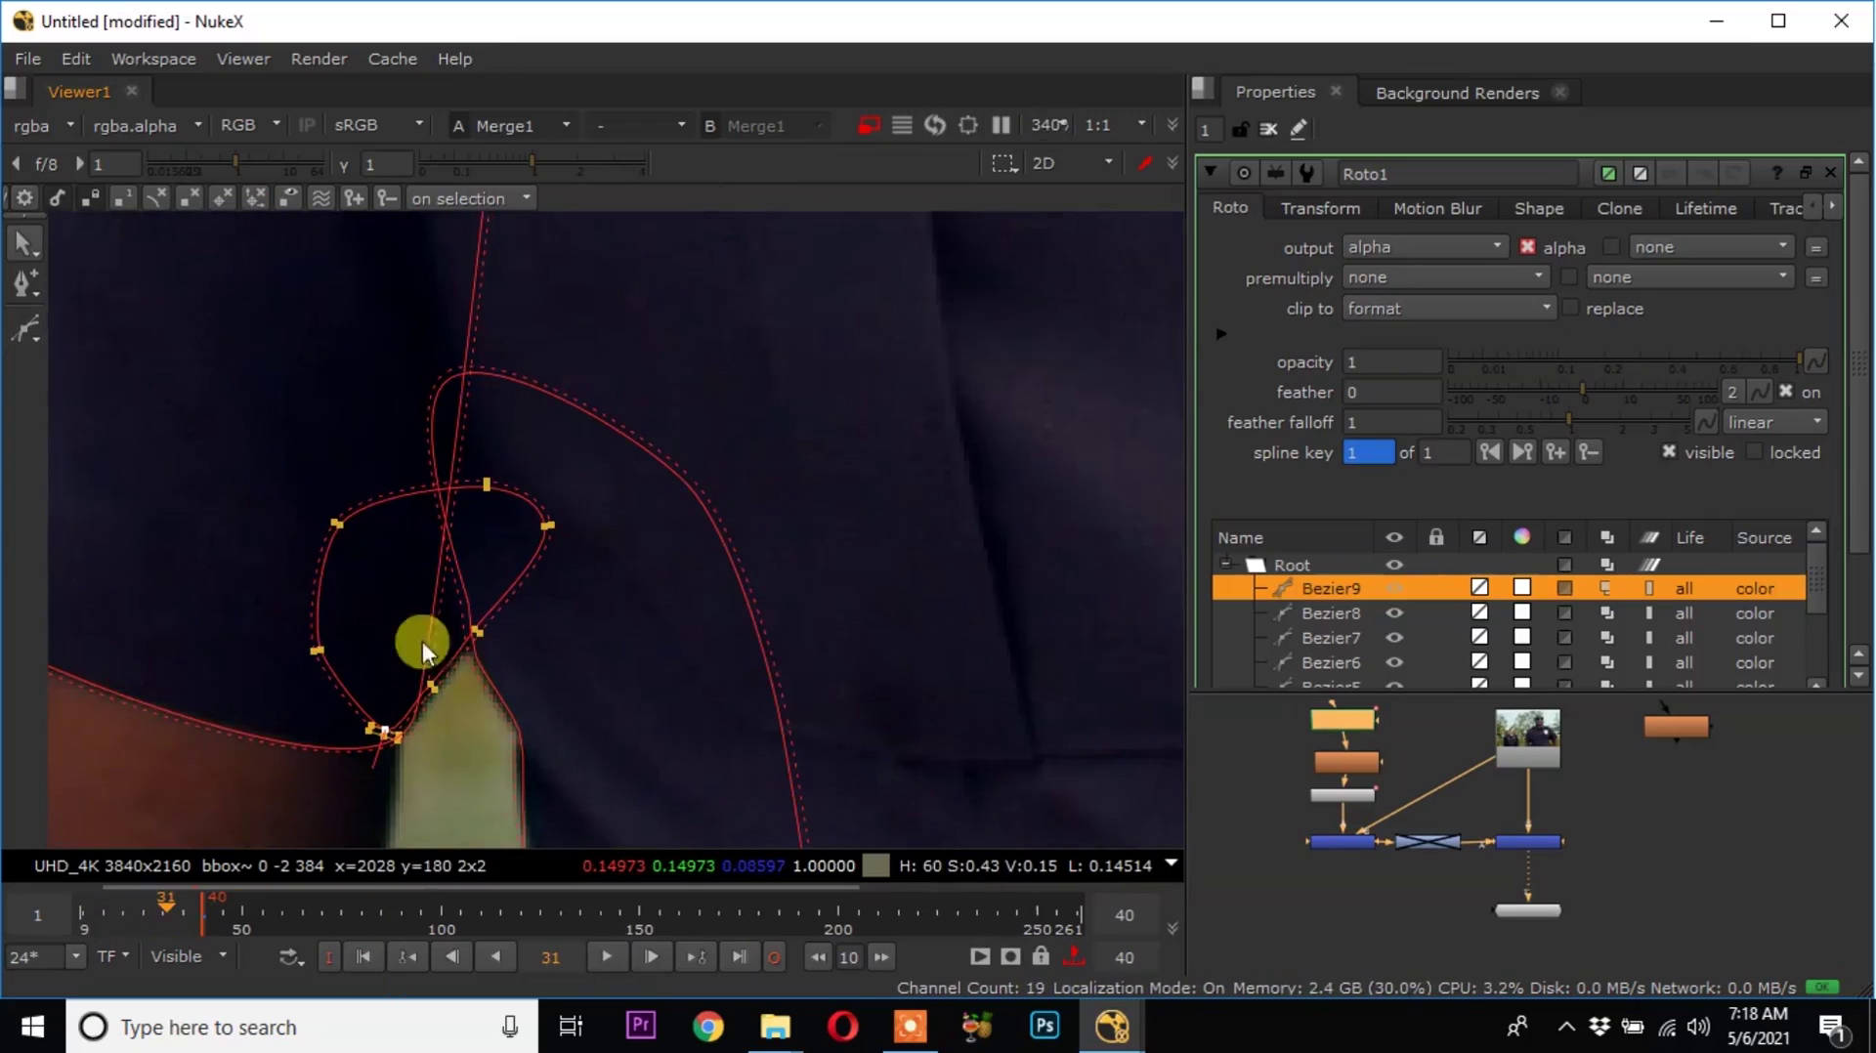
pyautogui.scroll(3, 389, 674)
pyautogui.scroll(-2, 545, 681)
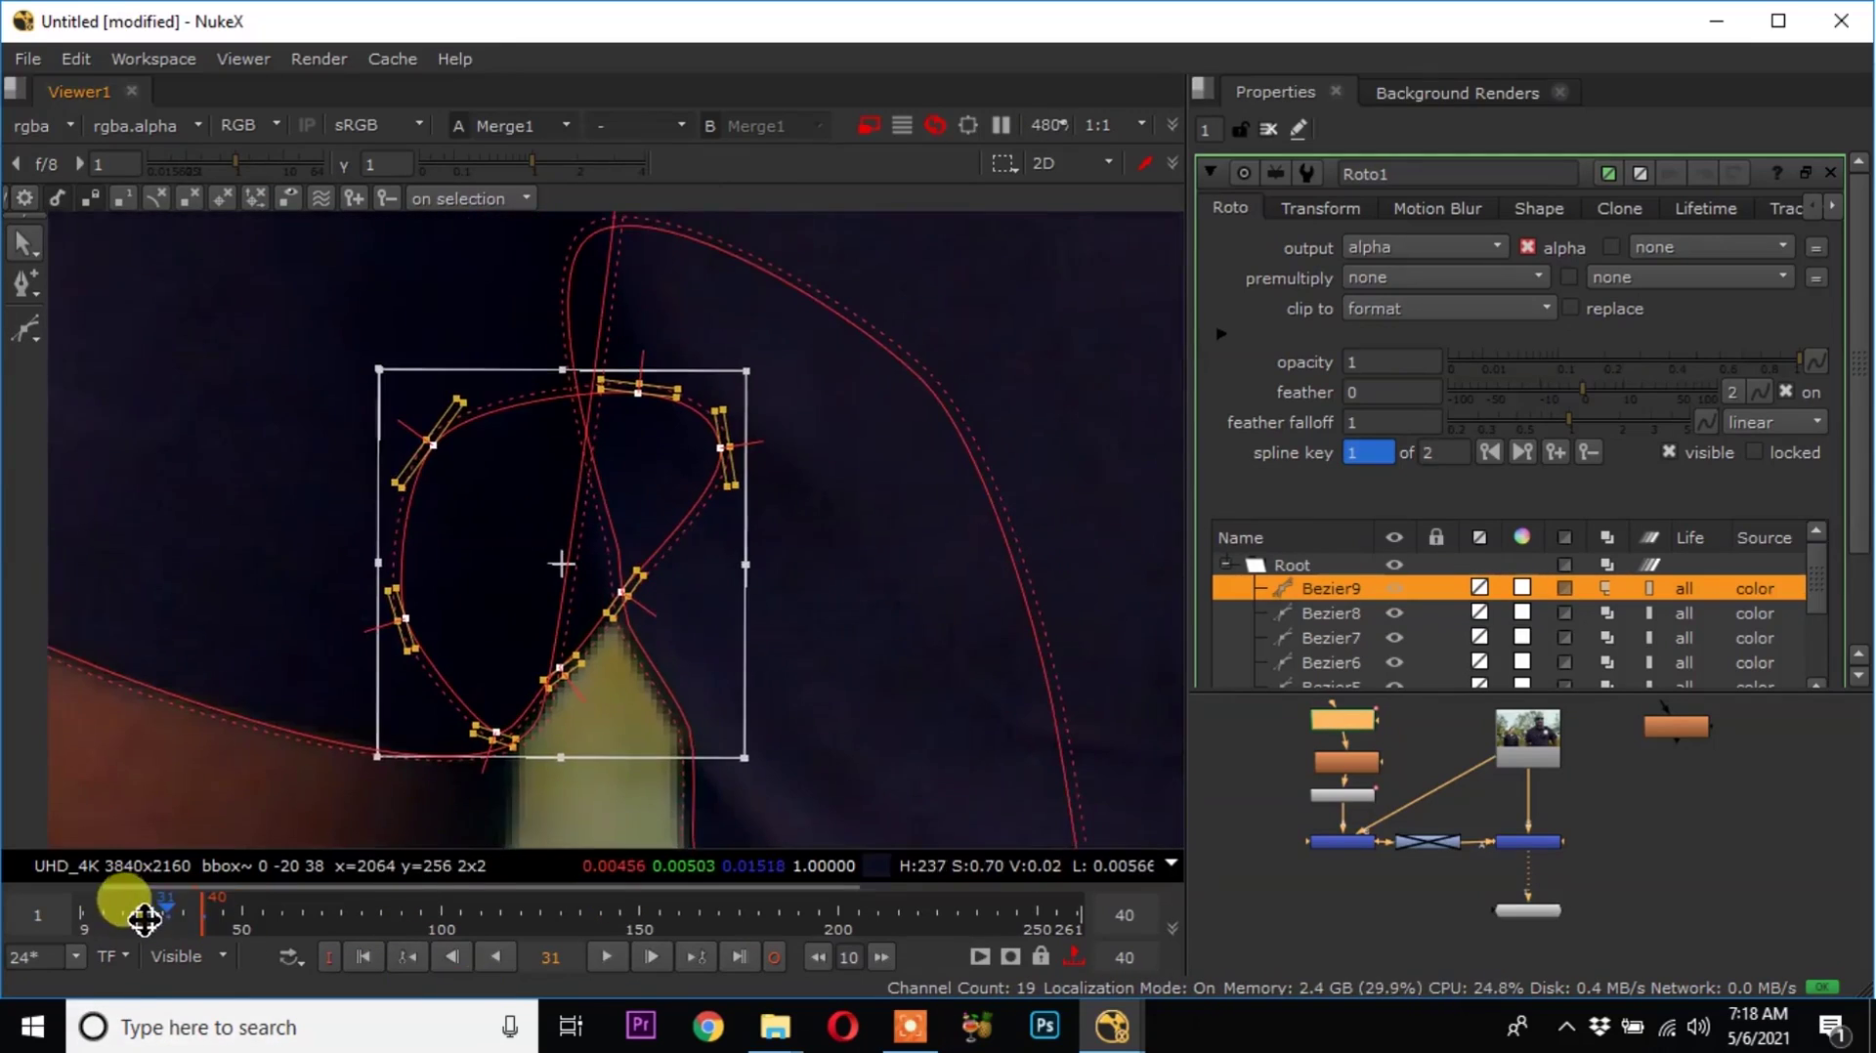
pyautogui.click(125, 911)
pyautogui.moveTo(561, 570); pyautogui.dragTo(556, 615)
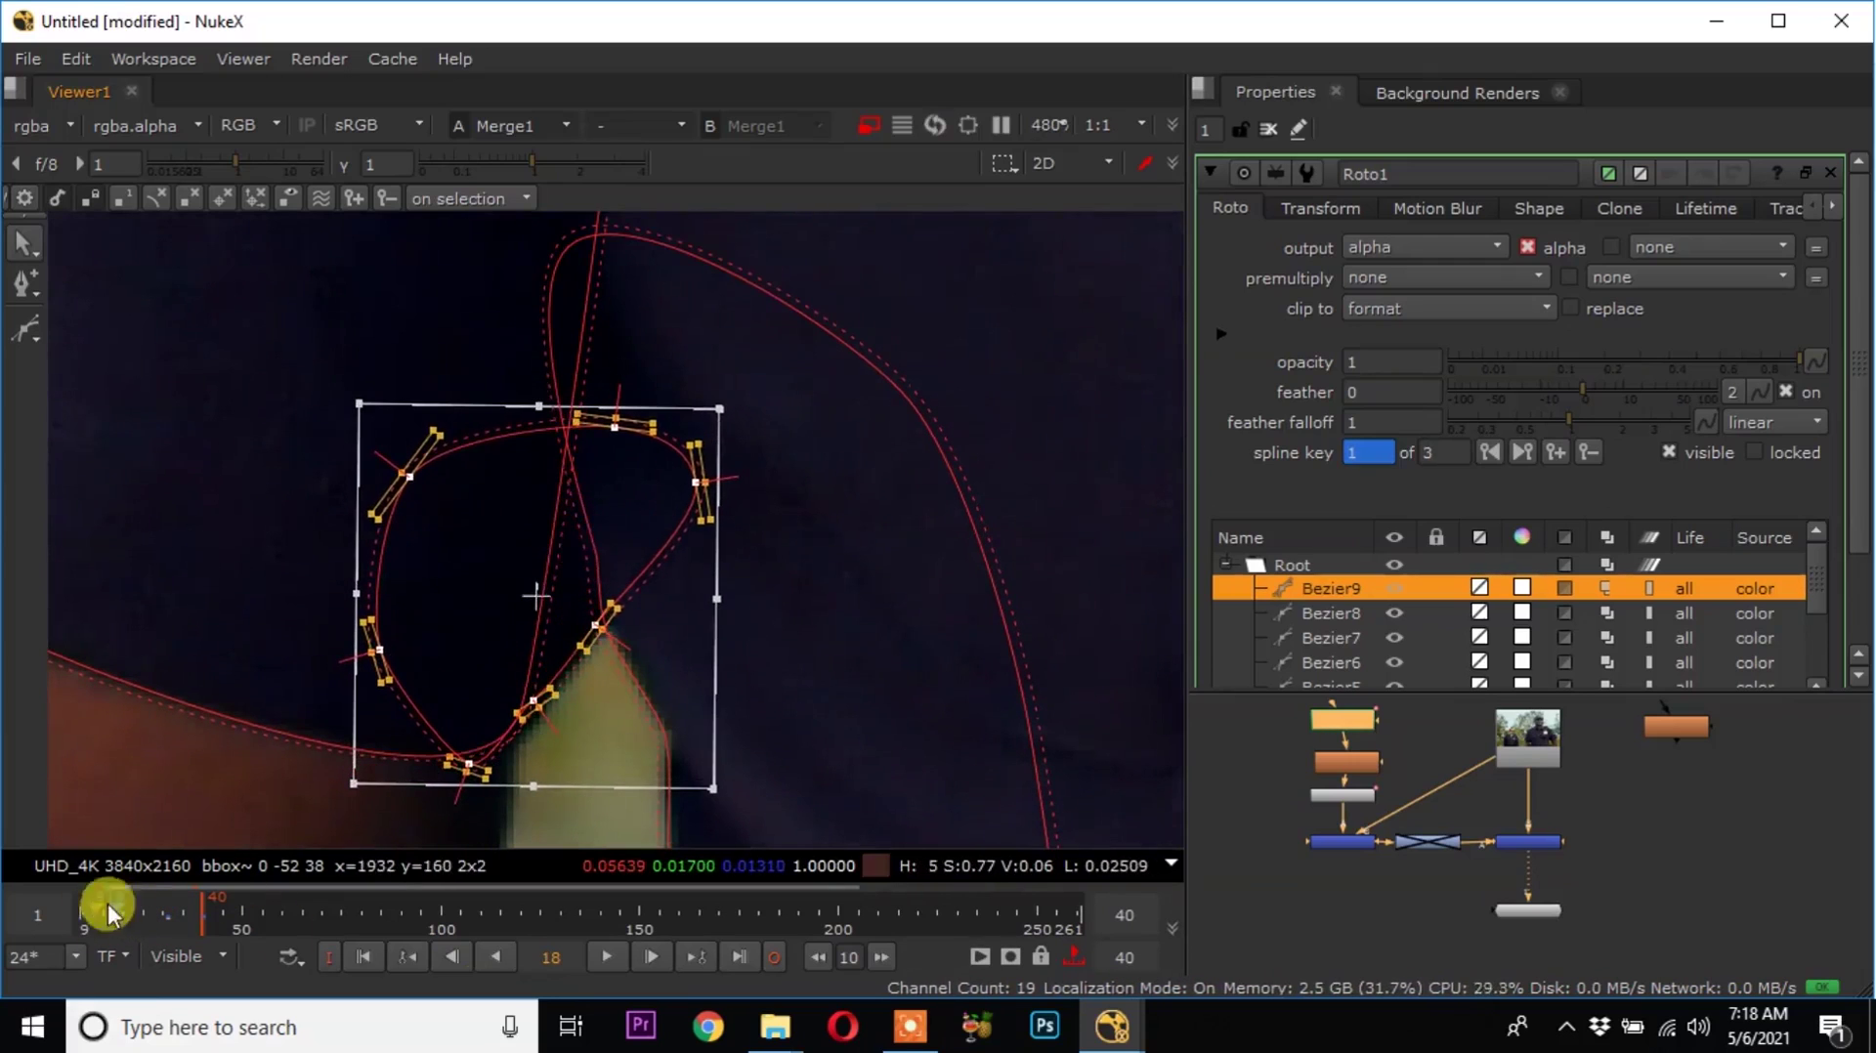
# At frame 1, shift all of Bezier9's points onto the armpit edge to keyframe them.
pyautogui.click(365, 956)
pyautogui.moveTo(660, 620); pyautogui.dragTo(661, 401, button='middle')
pyautogui.scroll(1, 661, 405)
pyautogui.moveTo(645, 430); pyautogui.dragTo(628, 450)
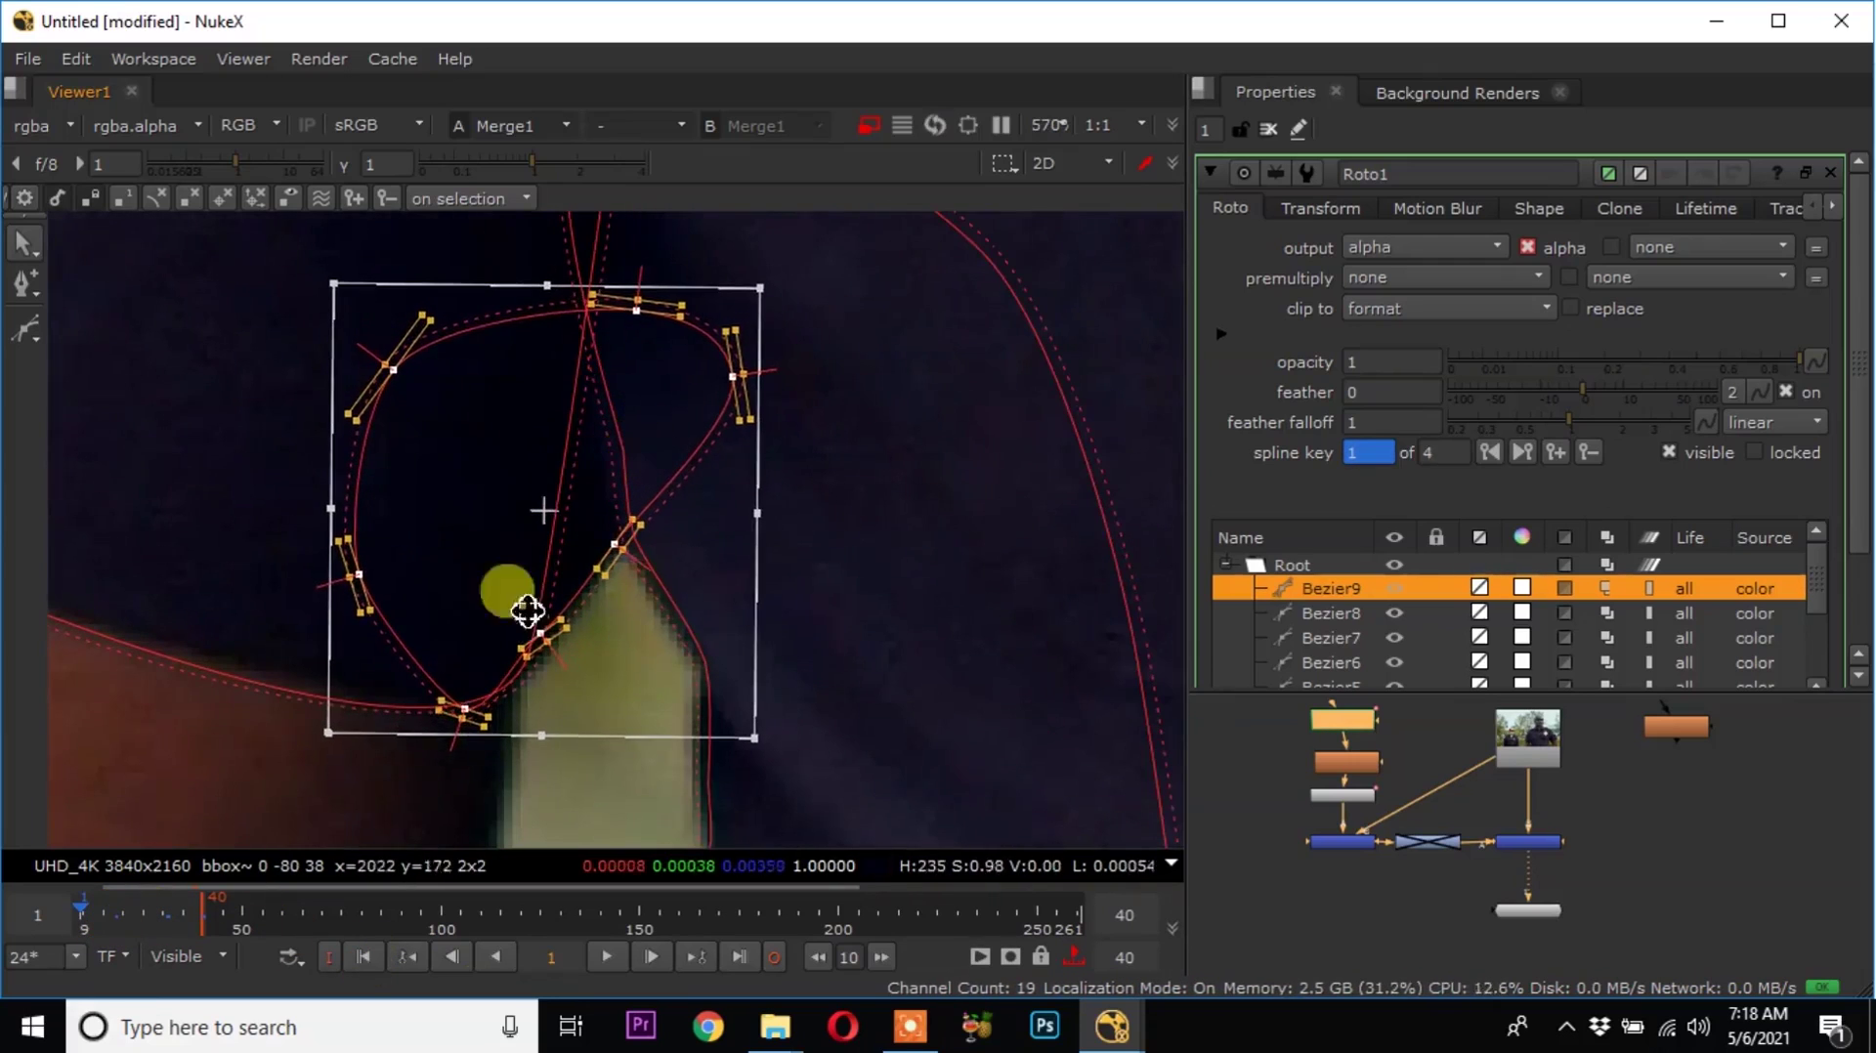
# At frame 1, draw a closed Bezier through the shirt's interior, linking the armpit, hem and collar shapes to fill the torso.
pyautogui.scroll(-12, 469, 684)
pyautogui.click(26, 329)
pyautogui.scroll(2, 445, 586)
pyautogui.click(430, 320)
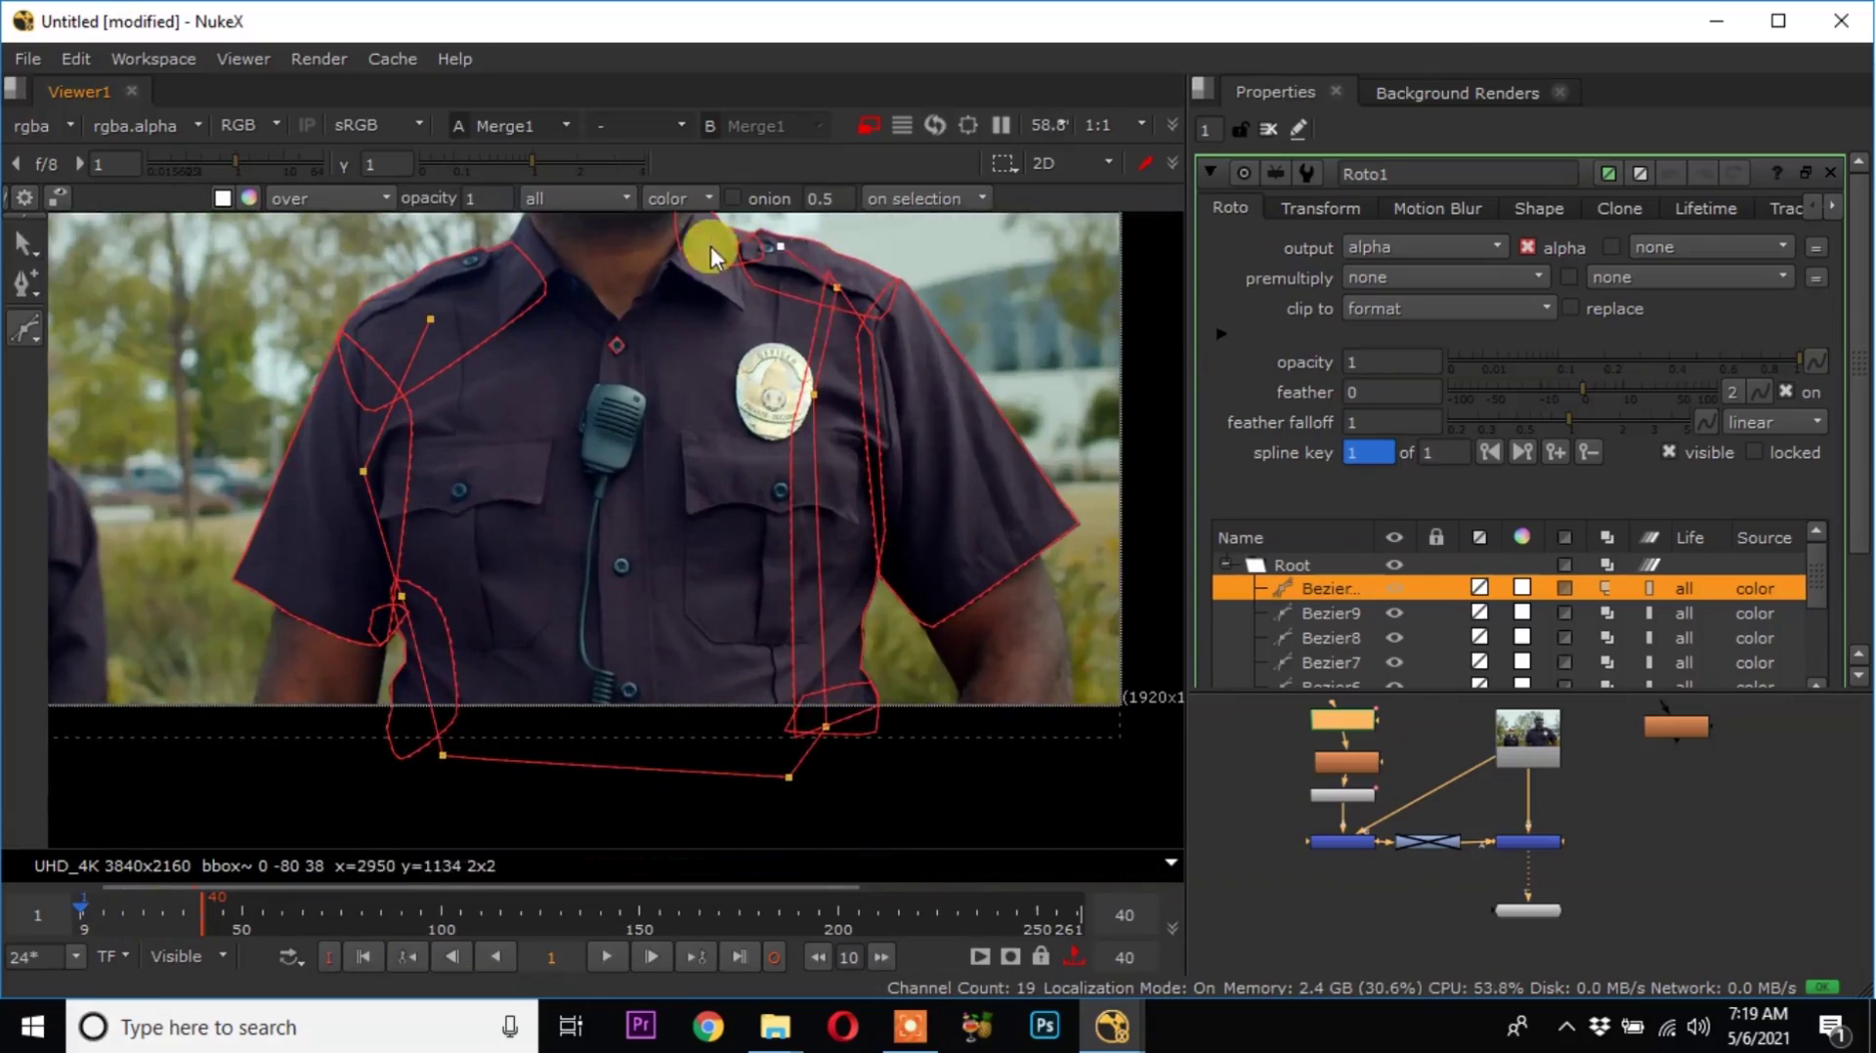
pyautogui.moveTo(782, 248); pyautogui.dragTo(854, 463, button='middle')
pyautogui.click(754, 451)
pyautogui.click(612, 422)
pyautogui.scroll(9, 583, 445)
pyautogui.click(629, 519)
pyautogui.scroll(-11, 533, 641)
pyautogui.click(483, 676)
# Select all points of the torso shape and keyframe them to follow the shirt up to frame 40.
pyautogui.moveTo(528, 625); pyautogui.dragTo(550, 402, button='middle')
pyautogui.moveTo(342, 327); pyautogui.dragTo(860, 821)
pyautogui.scroll(3, 648, 581)
pyautogui.moveTo(633, 403); pyautogui.dragTo(659, 733, button='middle')
pyautogui.scroll(5, 590, 489)
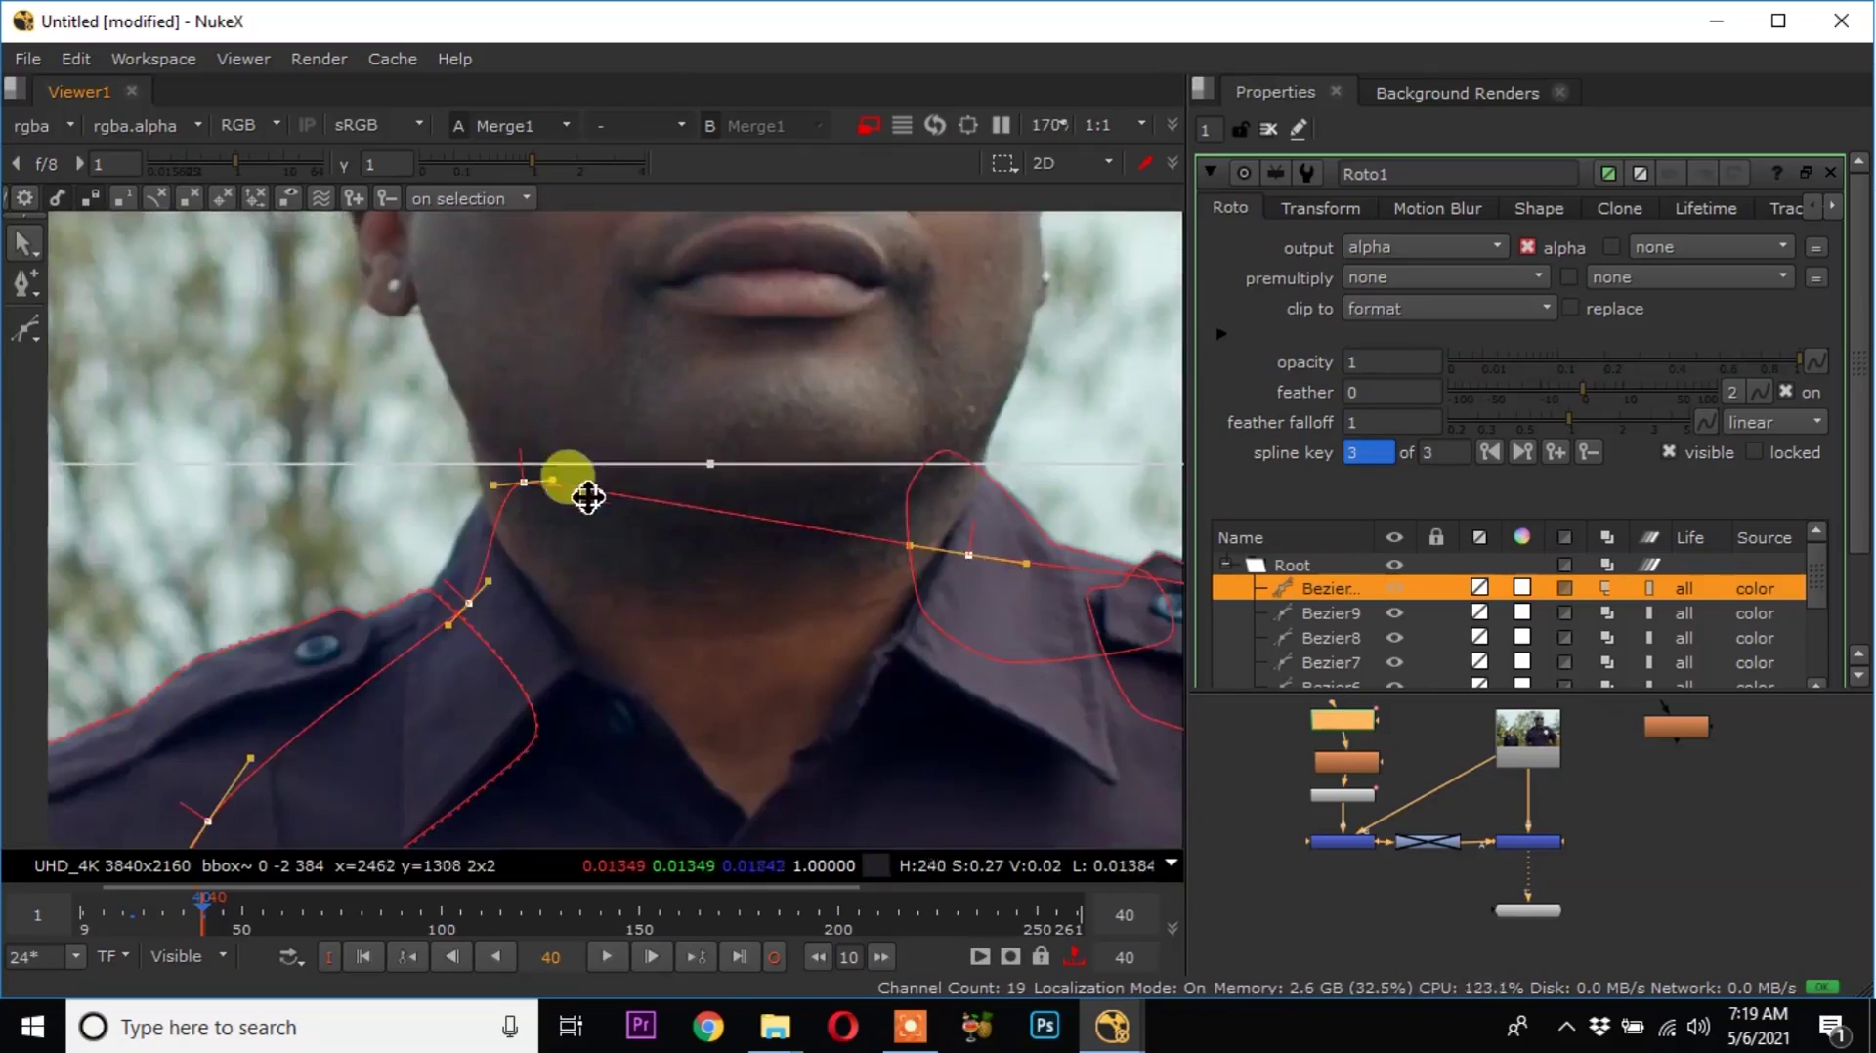
# At frame 40, draw a small closed Bezier over the image-left collar tip where it meets the neck and shoulder.
pyautogui.click(25, 329)
pyautogui.scroll(4, 481, 596)
pyautogui.click(392, 723)
pyautogui.click(351, 617)
pyautogui.scroll(3, 389, 508)
pyautogui.click(413, 534)
pyautogui.click(618, 563)
pyautogui.scroll(-4, 618, 563)
pyautogui.click(432, 610)
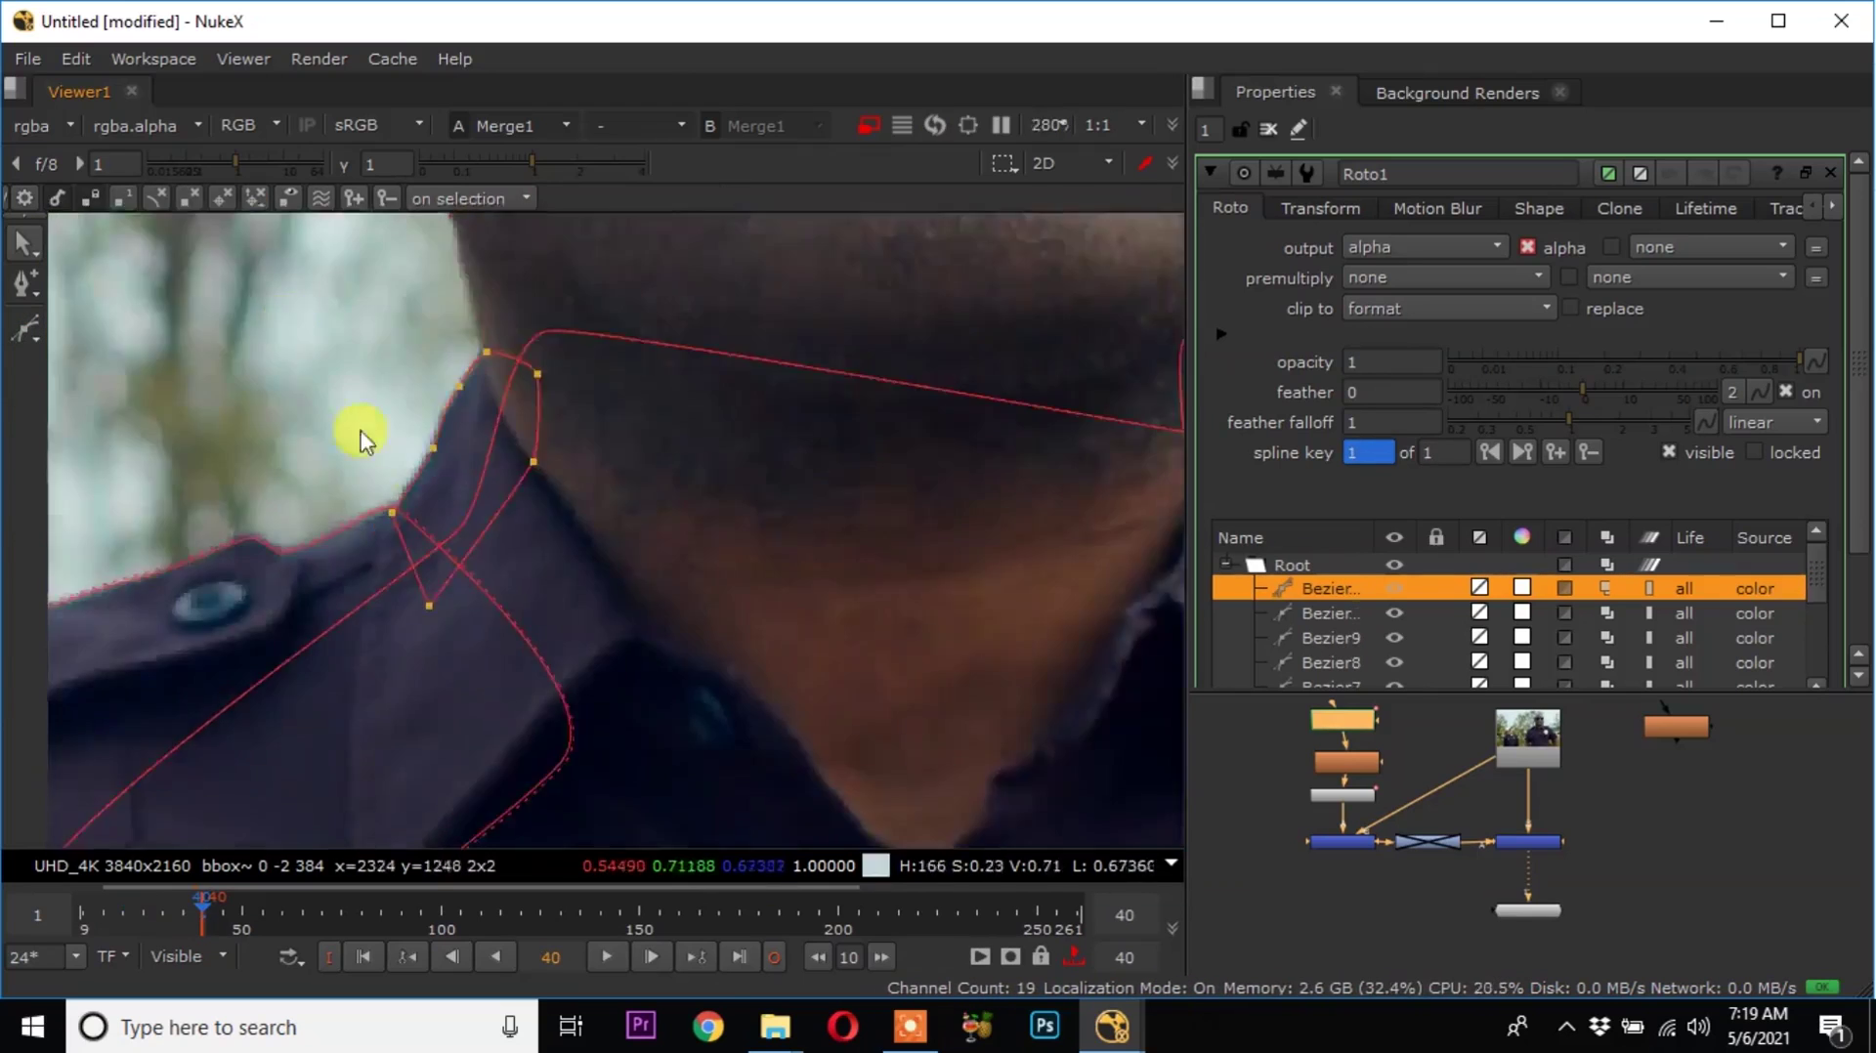
# Expand the collar shape's feather outward and add a point on the collar's outer edge near the shoulder.
pyautogui.scroll(6, 391, 450)
pyautogui.scroll(2, 217, 569)
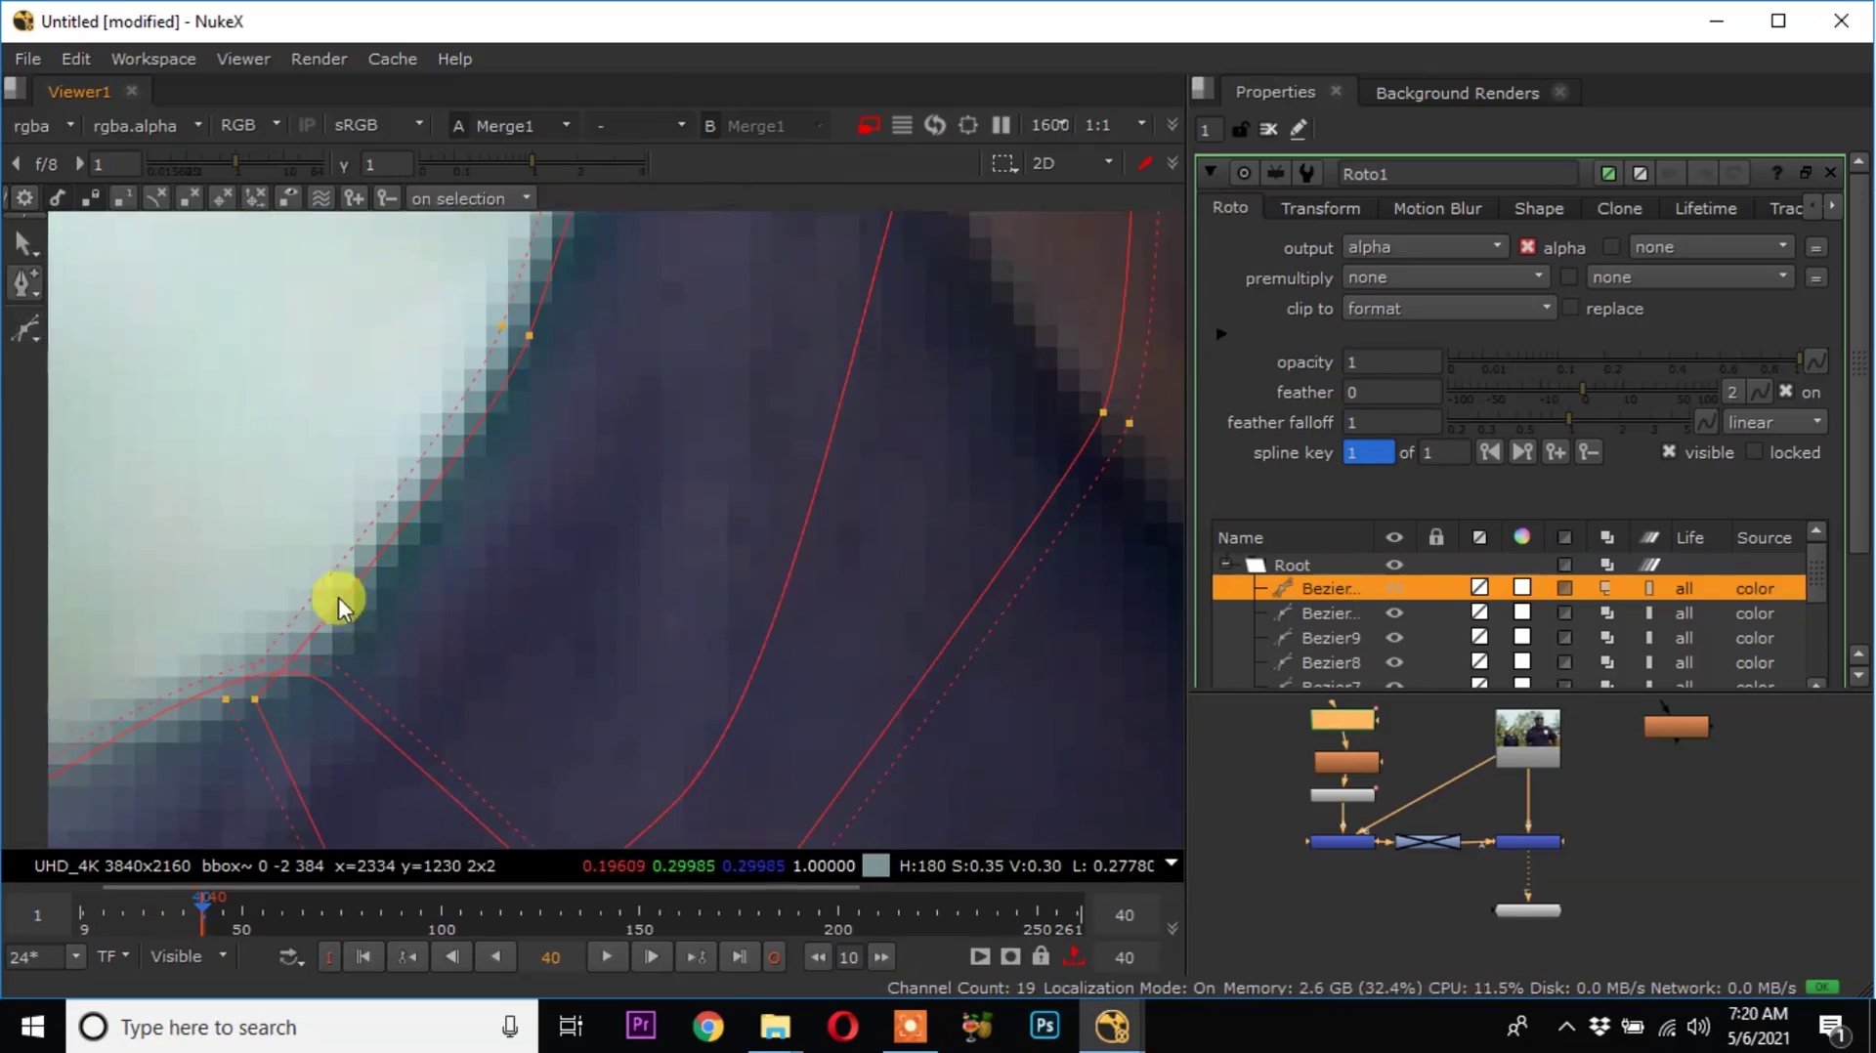
pyautogui.scroll(-6, 358, 618)
# At frame 30, align all of the collar shape's points with the collar edge to keyframe them.
pyautogui.click(160, 906)
pyautogui.scroll(-2, 343, 715)
pyautogui.scroll(3, 430, 712)
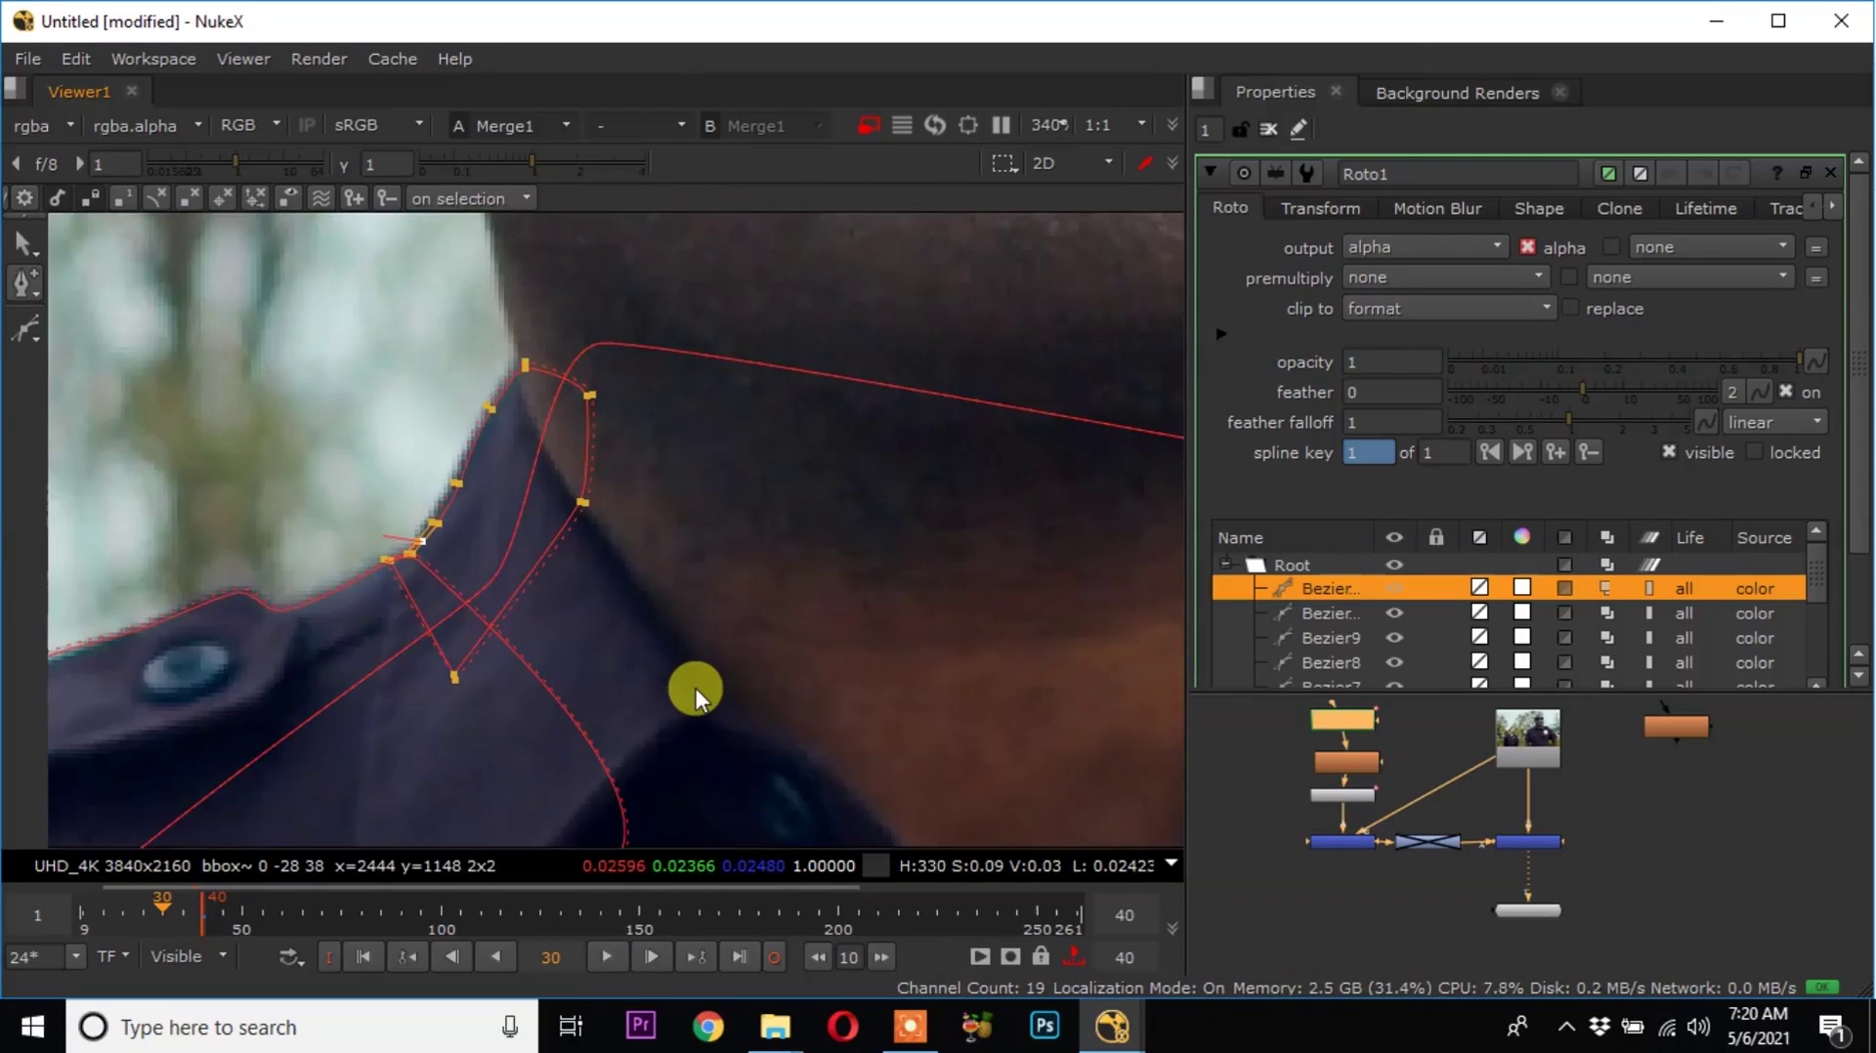
pyautogui.scroll(3, 521, 545)
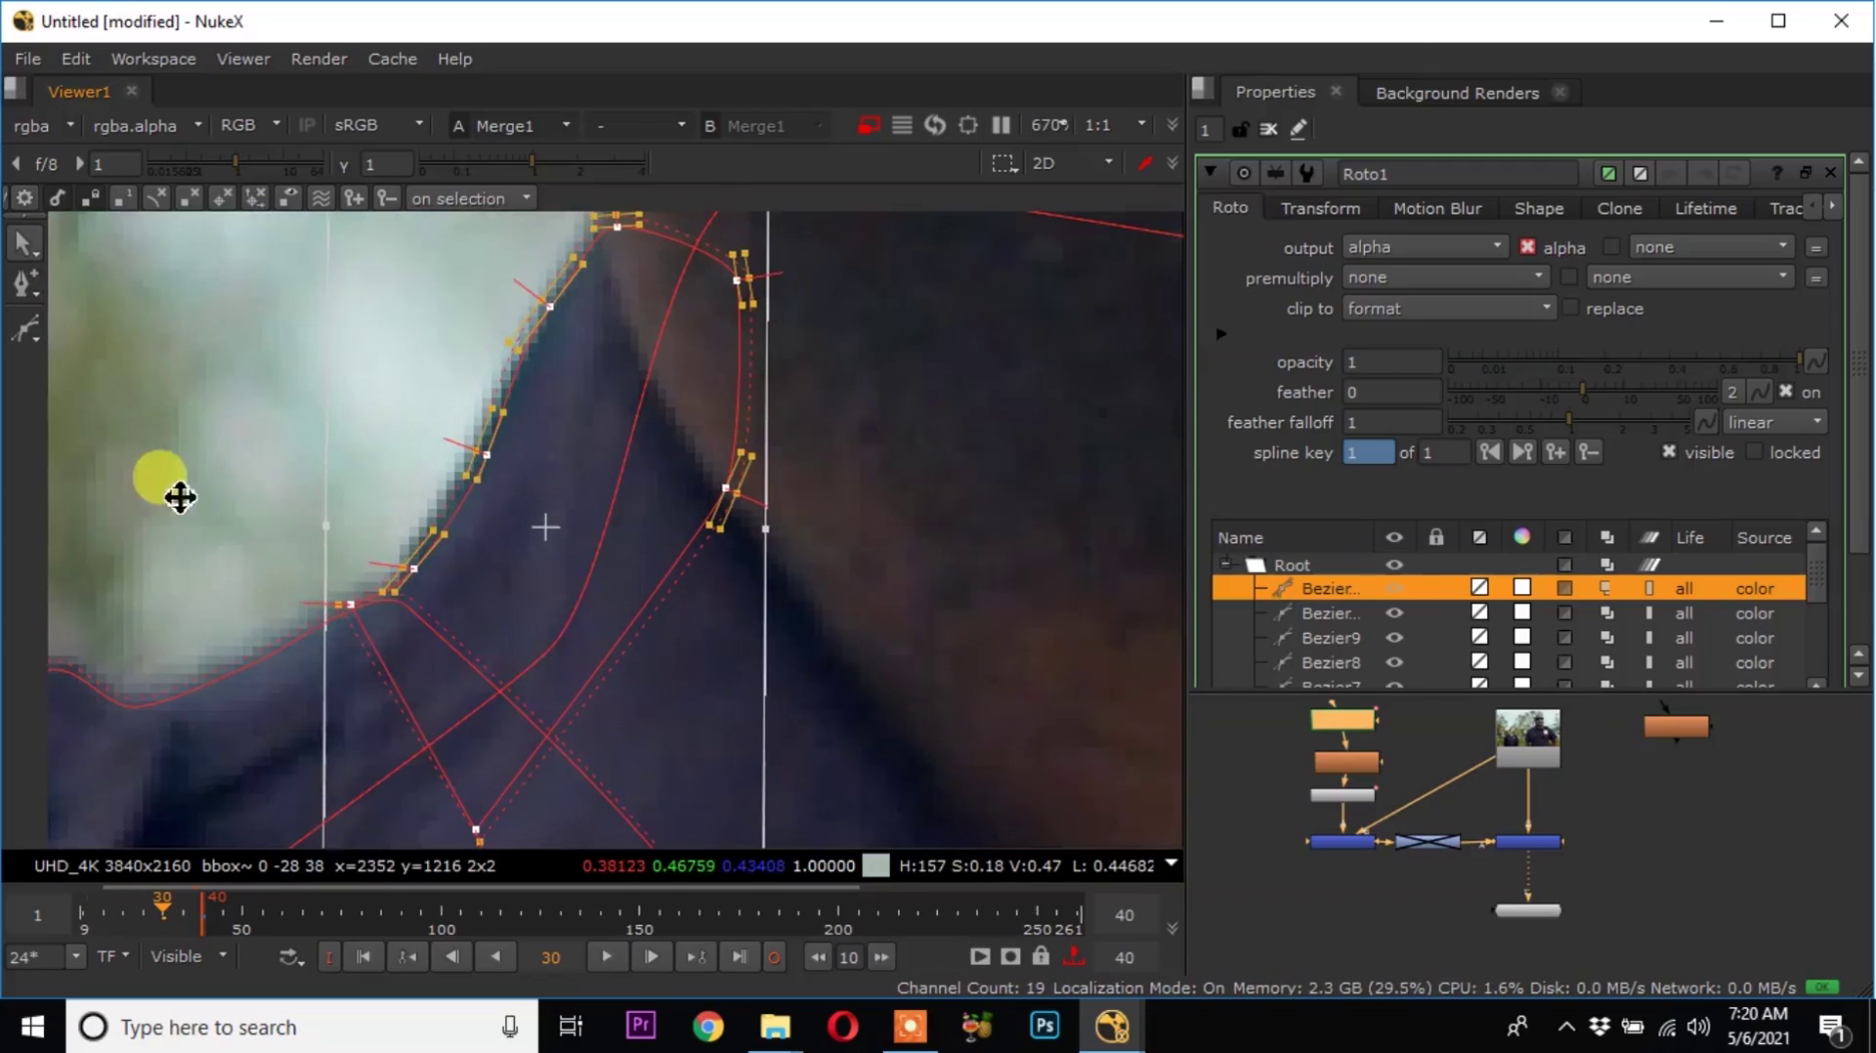
# At frame 18, move all of the collar shape's points onto the collar edge to keyframe them.
pyautogui.click(117, 905)
pyautogui.hotkey('ctrl', 'a')
pyautogui.scroll(-1, 485, 604)
pyautogui.moveTo(485, 612); pyautogui.dragTo(499, 536)
pyautogui.scroll(3, 502, 557)
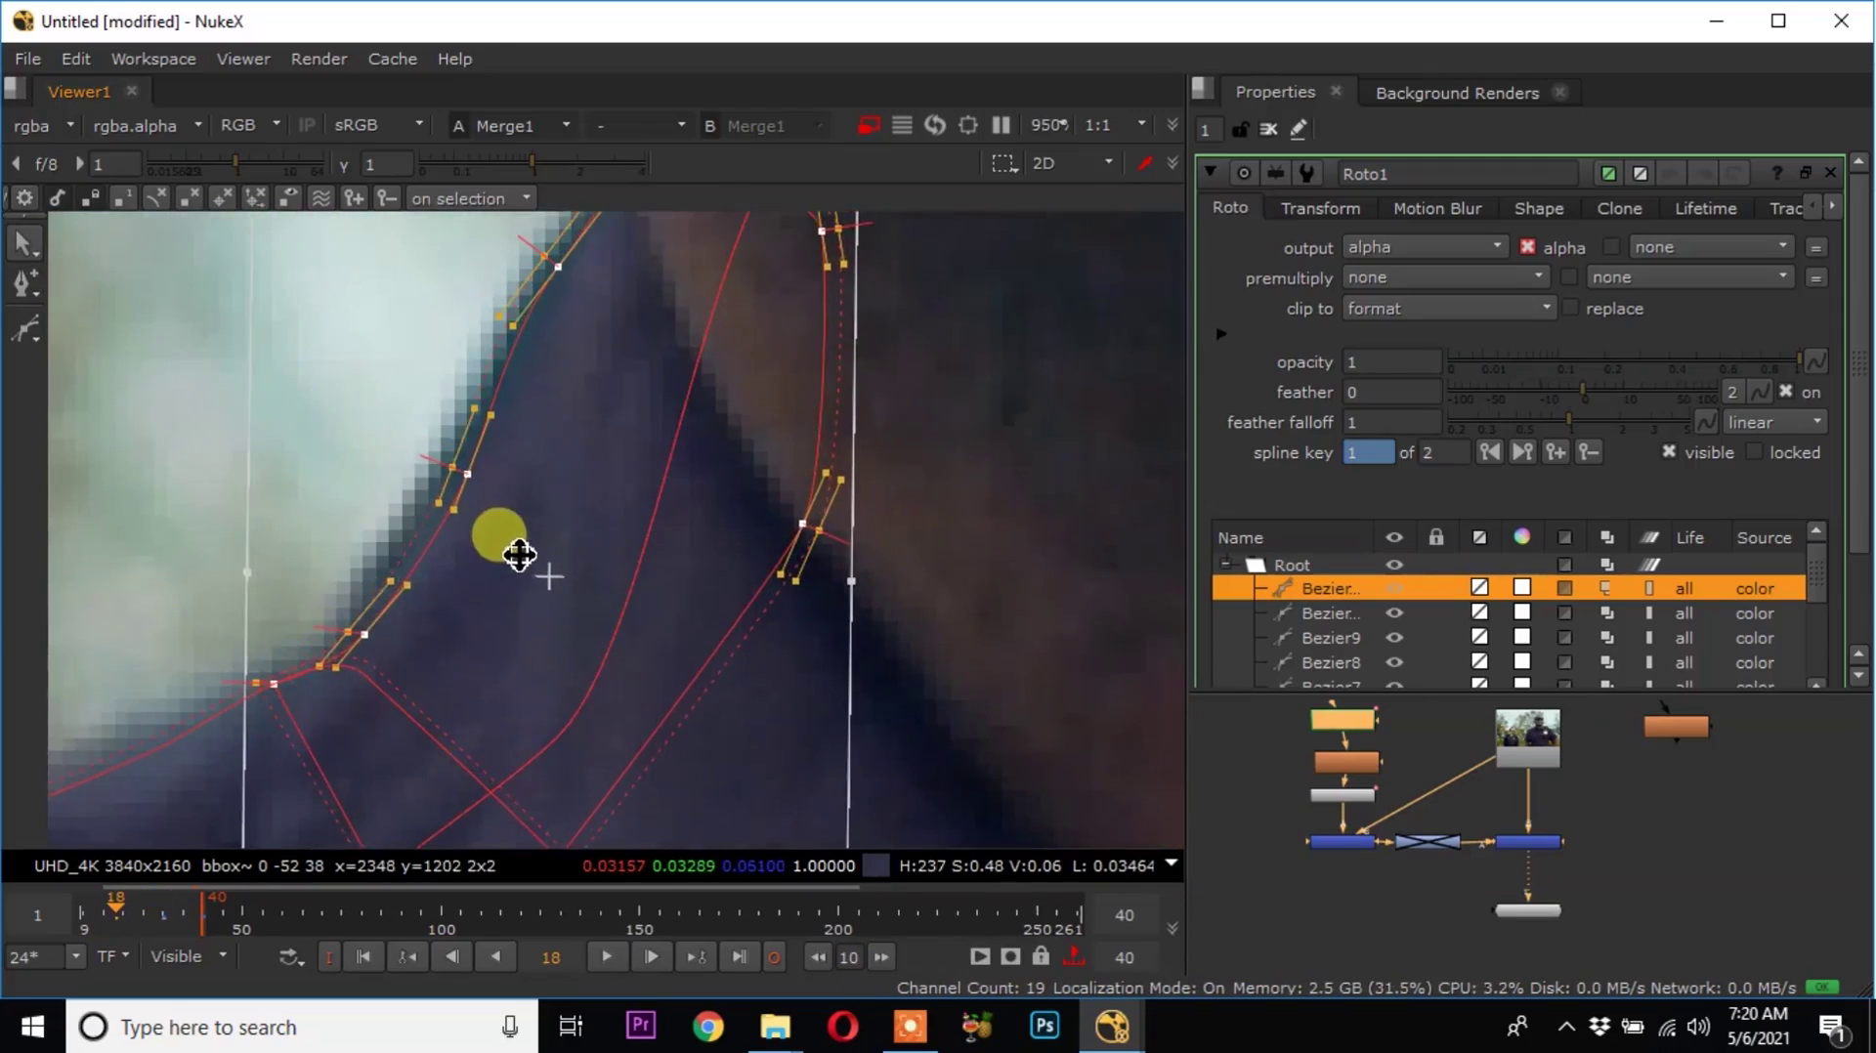
# At frame 1, shift the collar shape onto the collar, then fine-tune its upper points along the edge.
pyautogui.moveTo(225, 459); pyautogui.dragTo(267, 545, button='middle')
pyautogui.moveTo(283, 405); pyautogui.dragTo(720, 710)
pyautogui.moveTo(638, 569); pyautogui.dragTo(739, 392)
pyautogui.scroll(-1, 337, 806)
pyautogui.moveTo(409, 750); pyautogui.dragTo(848, 361)
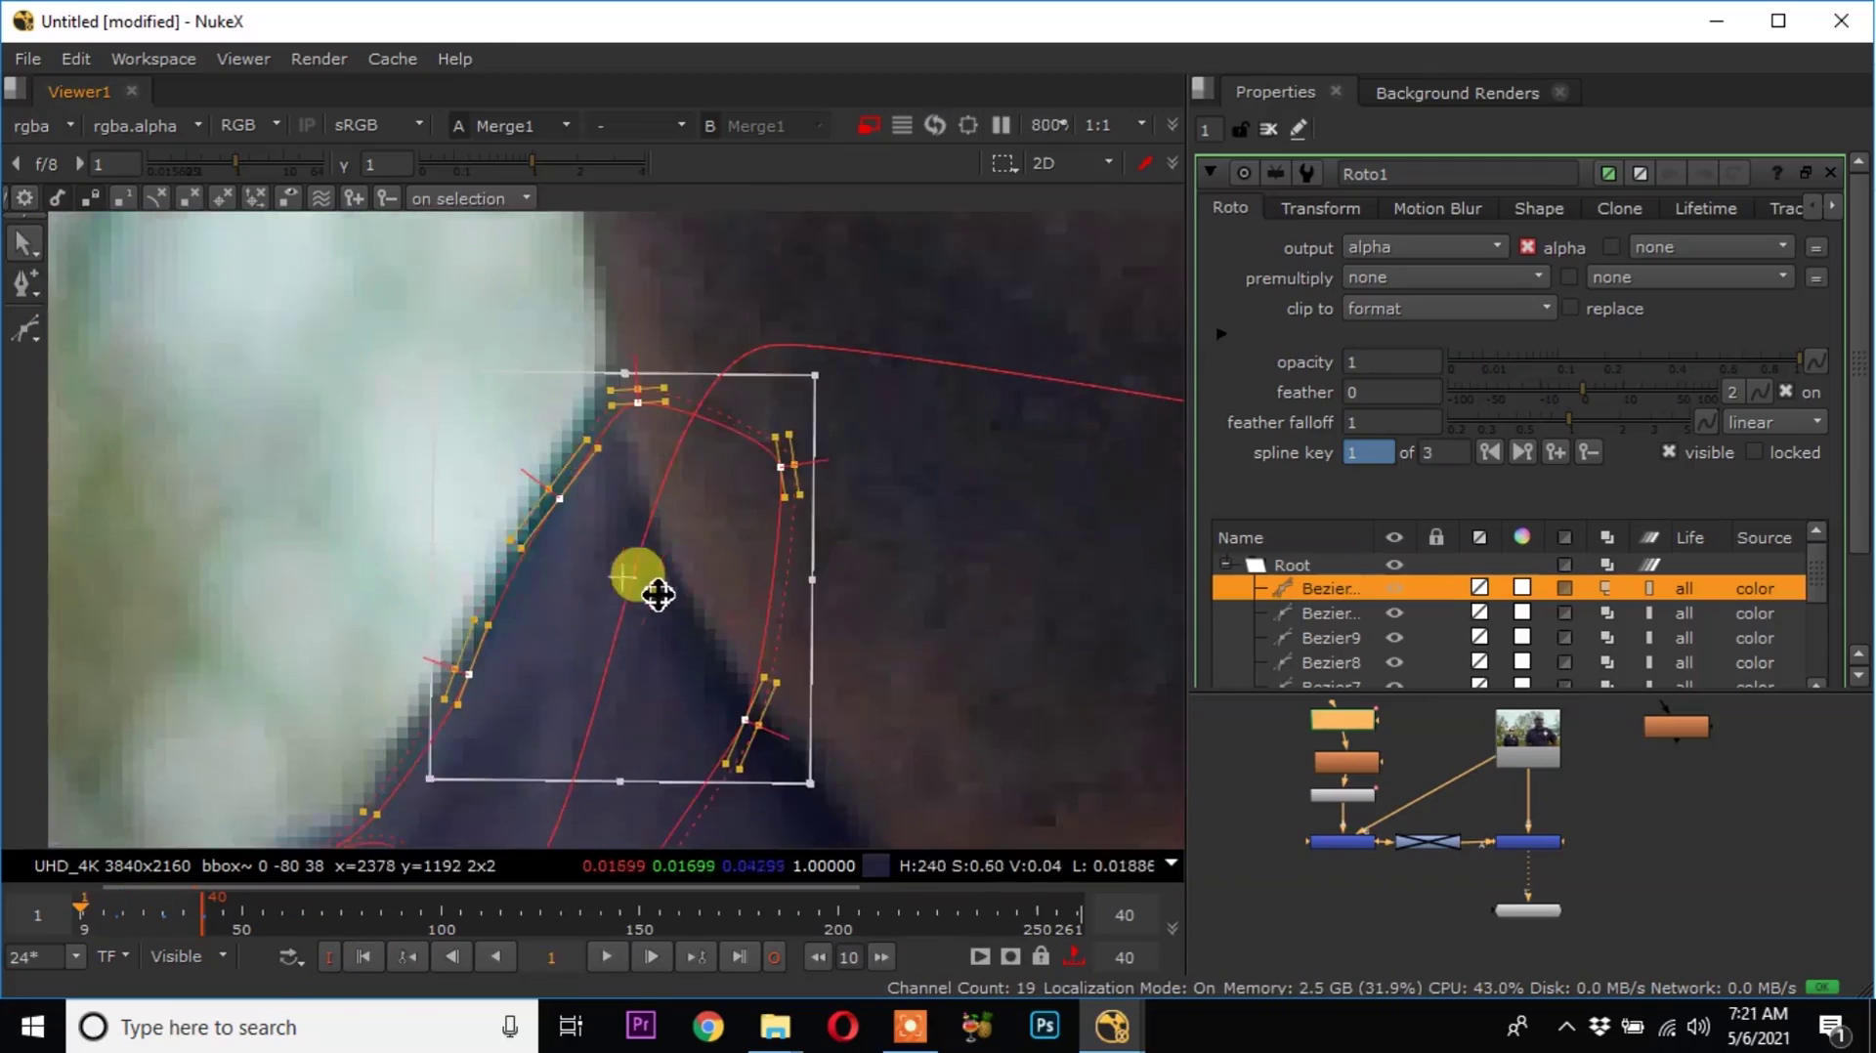
pyautogui.moveTo(652, 590); pyautogui.dragTo(641, 581)
# At frame 40, start a new Bezier at the collar and trace the image-left neck and jaw edge up to the earlobe.
pyautogui.moveTo(342, 747); pyautogui.dragTo(295, 496, button='middle')
pyautogui.scroll(-5, 295, 498)
pyautogui.moveTo(389, 577); pyautogui.dragTo(372, 795, button='middle')
pyautogui.scroll(-3, 524, 661)
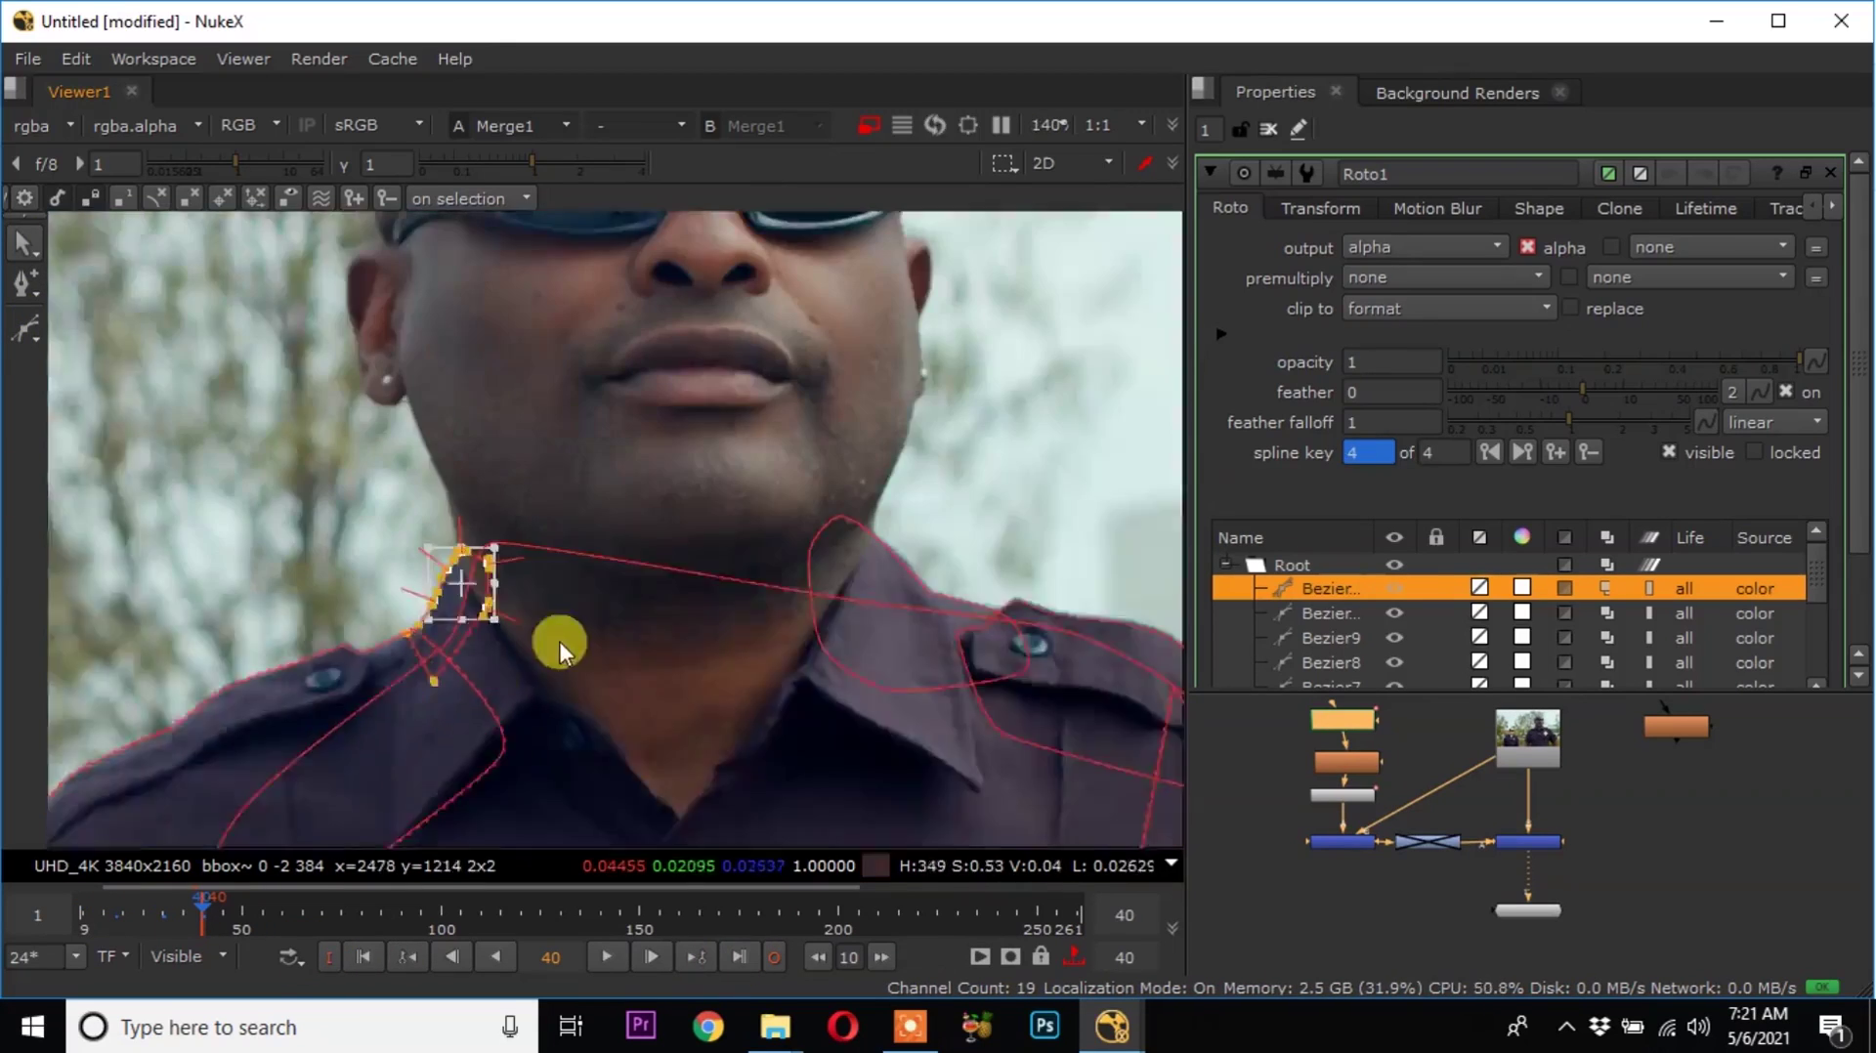
pyautogui.press('v')
pyautogui.scroll(5, 449, 678)
pyautogui.scroll(-4, 378, 510)
pyautogui.moveTo(378, 391); pyautogui.dragTo(322, 586, button='middle')
pyautogui.moveTo(293, 533); pyautogui.dragTo(280, 481)
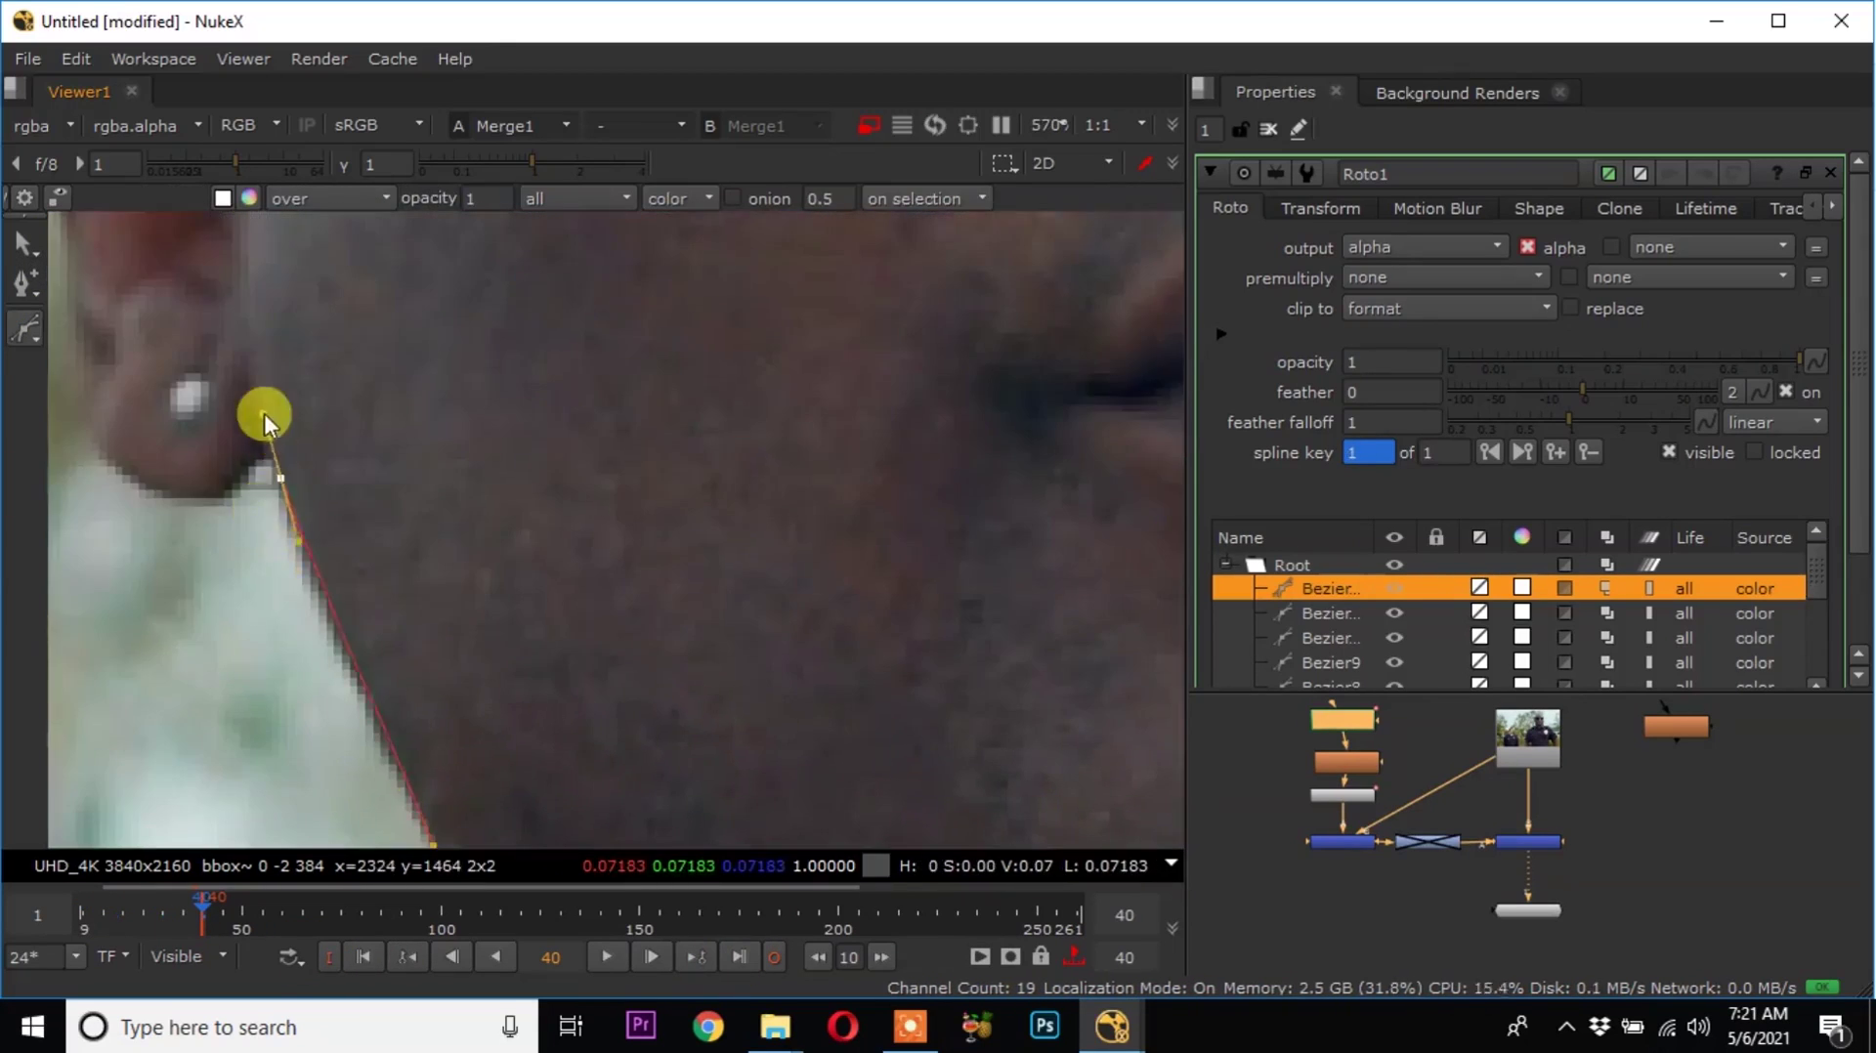
# Continue the Bezier up the image-left side of the face and over the top of the head.
pyautogui.moveTo(274, 293); pyautogui.dragTo(337, 508, button='middle')
pyautogui.scroll(3, 337, 508)
pyautogui.moveTo(222, 453); pyautogui.dragTo(223, 408)
pyautogui.moveTo(241, 359); pyautogui.dragTo(391, 733, button='middle')
pyautogui.scroll(3, 420, 545)
pyautogui.moveTo(419, 542); pyautogui.dragTo(538, 470)
pyautogui.scroll(-5, 594, 442)
pyautogui.moveTo(818, 406); pyautogui.dragTo(717, 367, button='middle')
pyautogui.scroll(1, 717, 368)
pyautogui.scroll(4, 809, 391)
pyautogui.moveTo(880, 361); pyautogui.dragTo(948, 404)
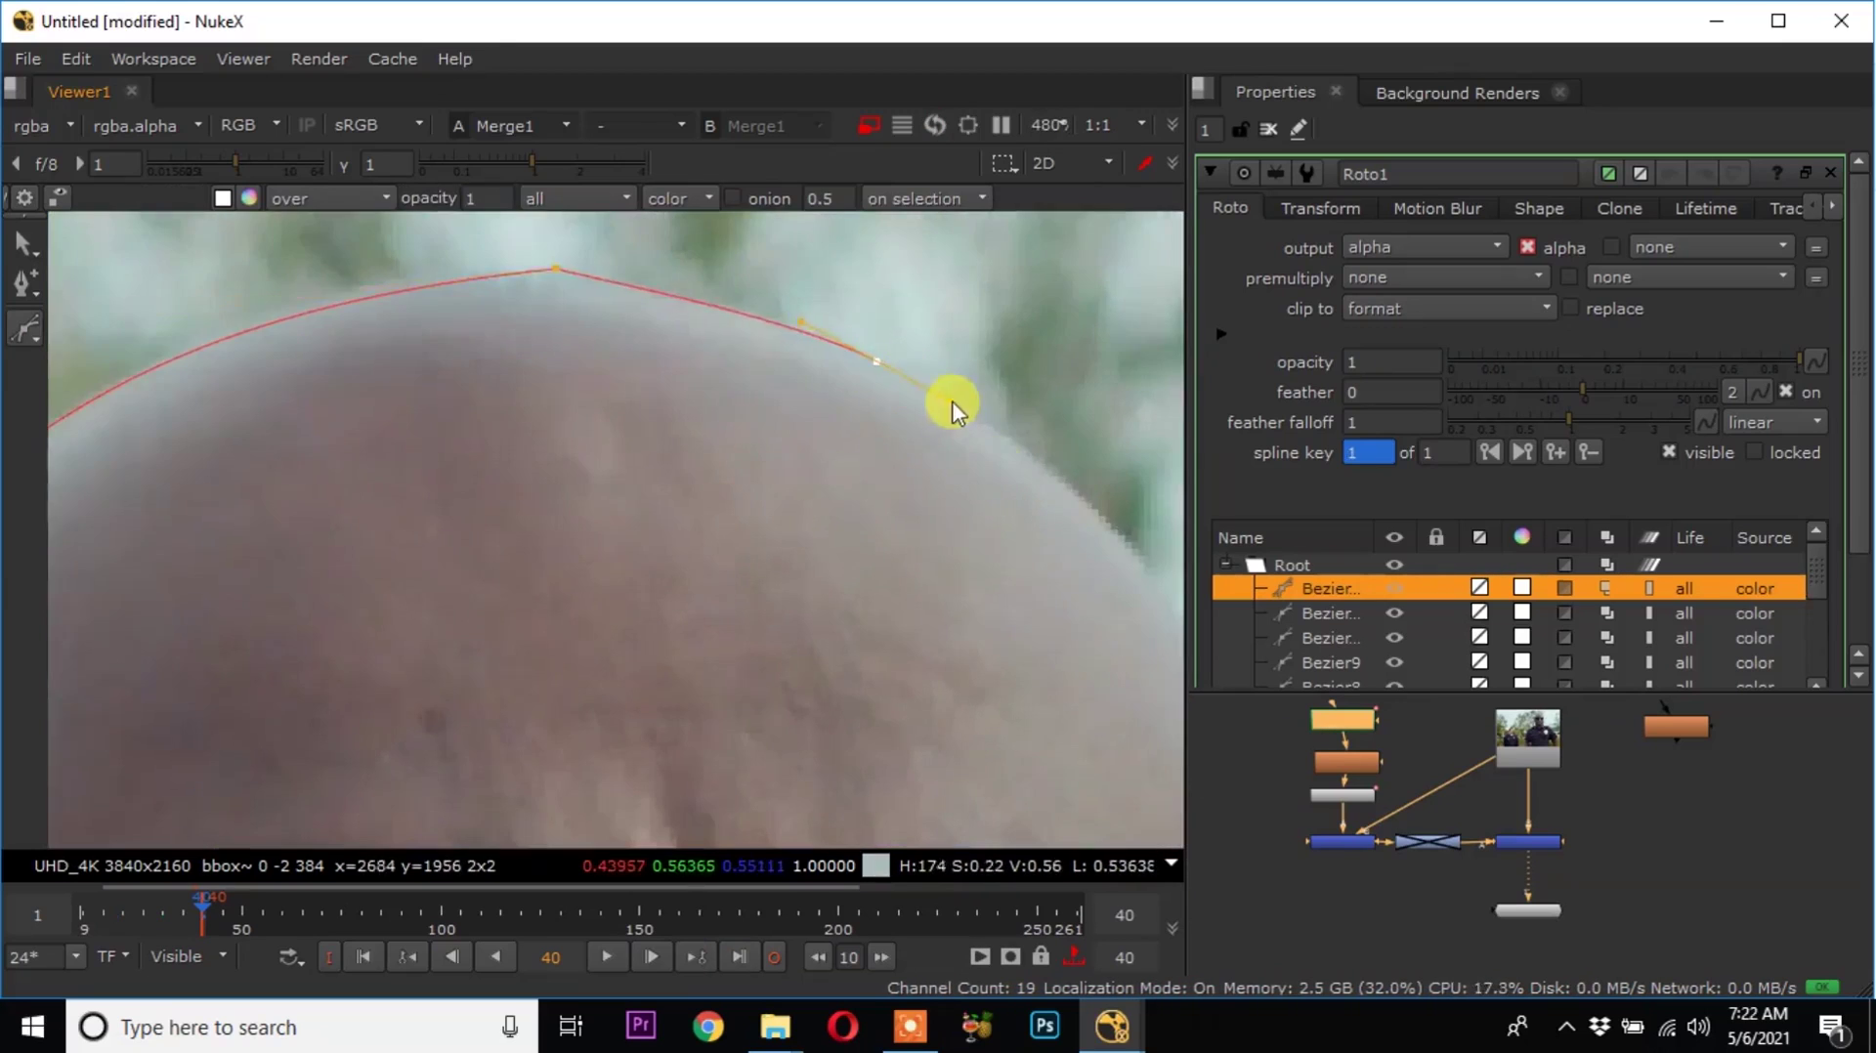
# Trace the Bezier down the image-right side of the head, past the forehead to below the sunglasses.
pyautogui.moveTo(1095, 547); pyautogui.dragTo(595, 333, button='middle')
pyautogui.moveTo(662, 393); pyautogui.dragTo(732, 476)
pyautogui.moveTo(777, 553); pyautogui.dragTo(842, 644)
pyautogui.moveTo(879, 836); pyautogui.dragTo(802, 482, button='middle')
pyautogui.moveTo(804, 480); pyautogui.dragTo(811, 567)
pyautogui.moveTo(805, 772); pyautogui.dragTo(771, 436, button='middle')
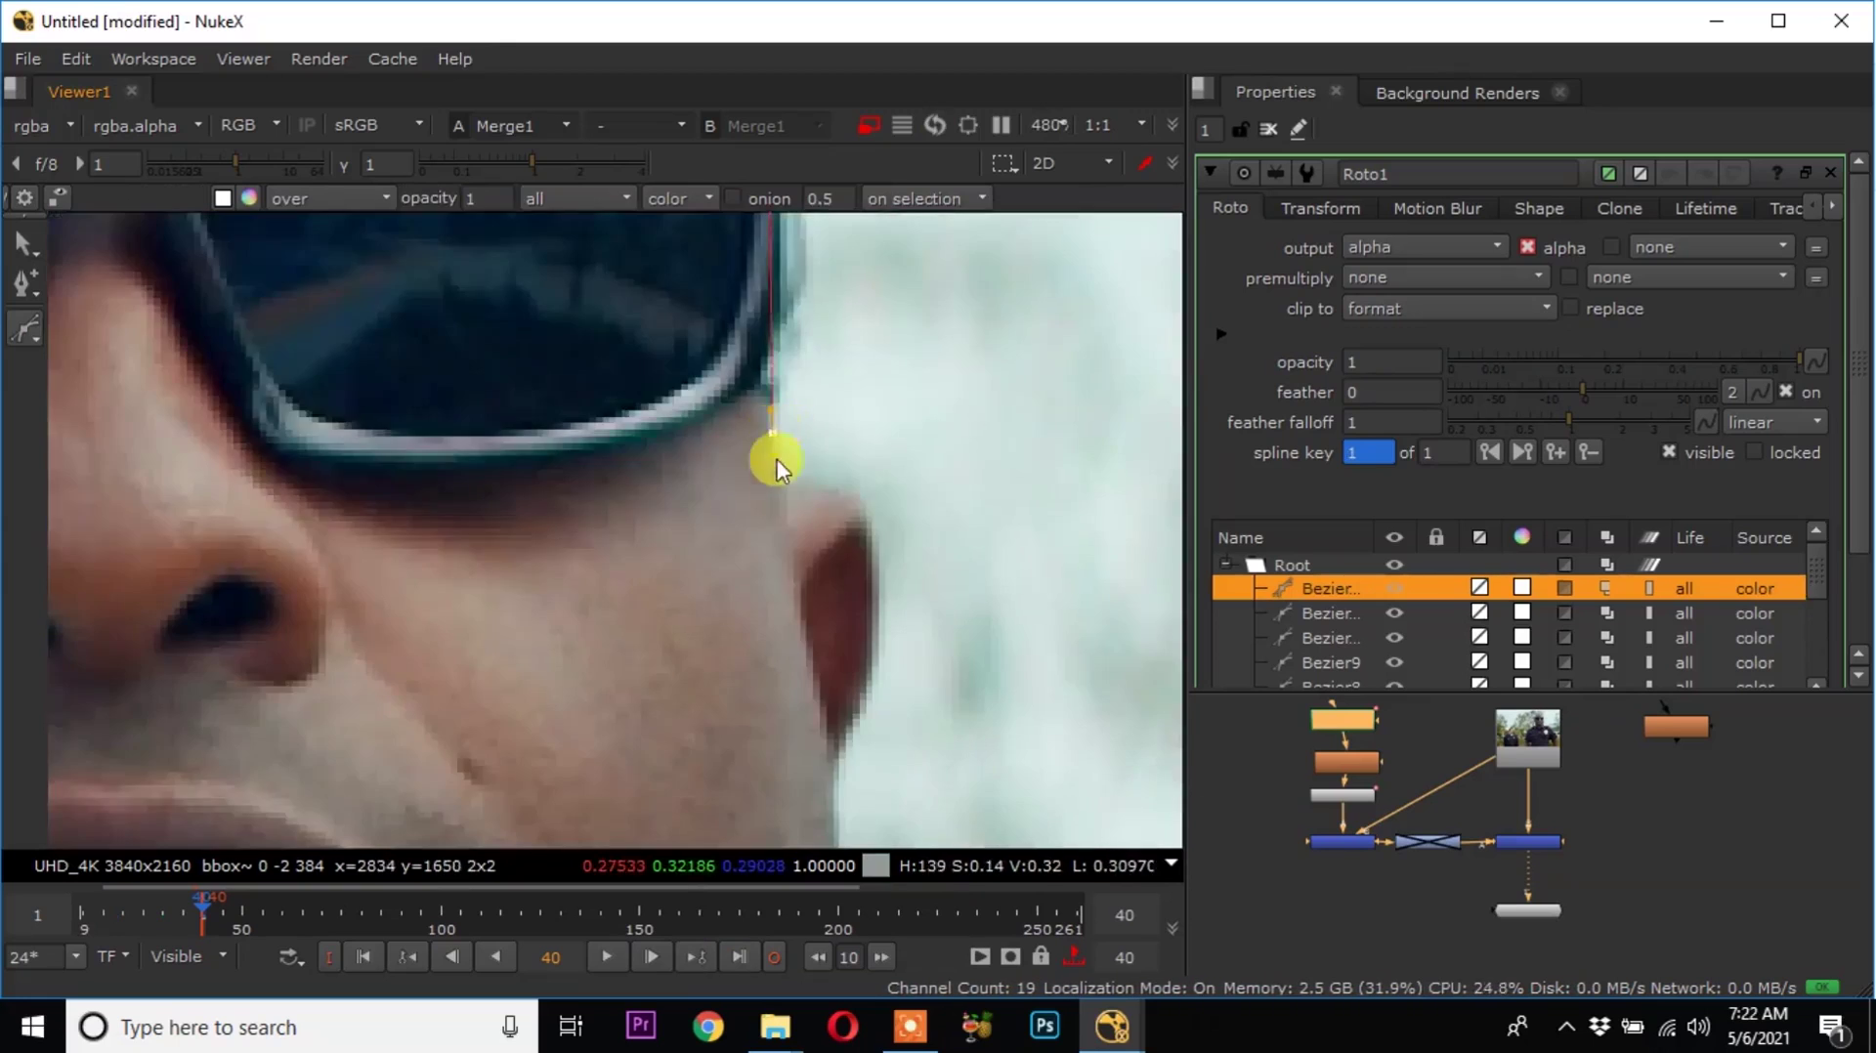
# Trace the Bezier down the image-right cheek and around the earring and earlobe to the jaw.
pyautogui.moveTo(814, 761); pyautogui.dragTo(817, 811)
pyautogui.moveTo(830, 841); pyautogui.dragTo(795, 431, button='middle')
pyautogui.moveTo(790, 622); pyautogui.dragTo(815, 367, button='middle')
pyautogui.scroll(4, 820, 299)
pyautogui.moveTo(812, 297); pyautogui.dragTo(812, 321)
pyautogui.moveTo(860, 350); pyautogui.dragTo(856, 401)
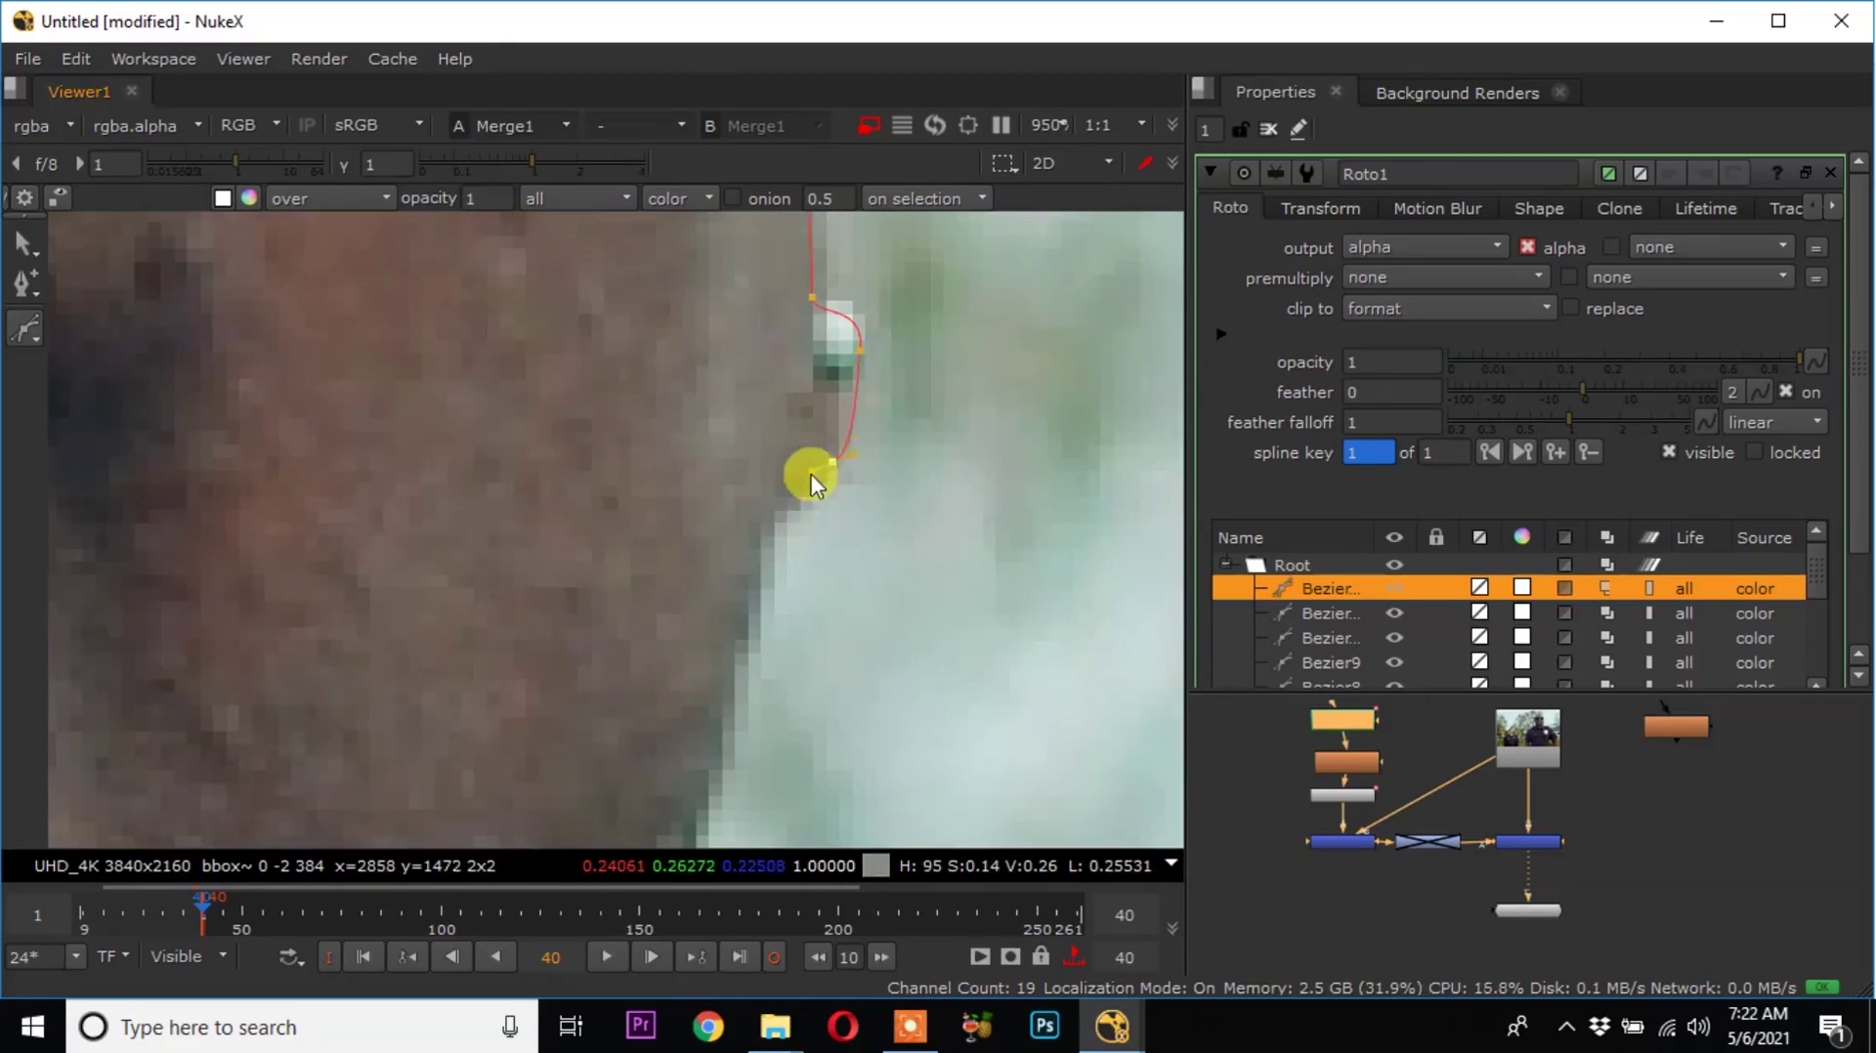
pyautogui.moveTo(699, 826); pyautogui.dragTo(832, 452, button='middle')
pyautogui.scroll(-5, 771, 596)
# Continue the Bezier down the image-right jaw and neck, and close it along the collar and neckline.
pyautogui.moveTo(774, 450); pyautogui.dragTo(789, 519)
pyautogui.scroll(-6, 782, 528)
pyautogui.moveTo(635, 702); pyautogui.dragTo(554, 711)
pyautogui.click(381, 586)
pyautogui.scroll(-4, 649, 788)
pyautogui.scroll(10, 420, 489)
pyautogui.click(418, 619)
pyautogui.scroll(-10, 602, 351)
pyautogui.scroll(8, 703, 259)
pyautogui.scroll(-8, 637, 269)
pyautogui.scroll(4, 471, 325)
pyautogui.click(471, 324)
pyautogui.scroll(-5, 631, 287)
pyautogui.scroll(-5, 631, 290)
# Select all of the head shape's points with an outward feather and align the outline with the head at frame 31.
pyautogui.click(25, 243)
pyautogui.click(66, 242)
pyautogui.scroll(12, 530, 366)
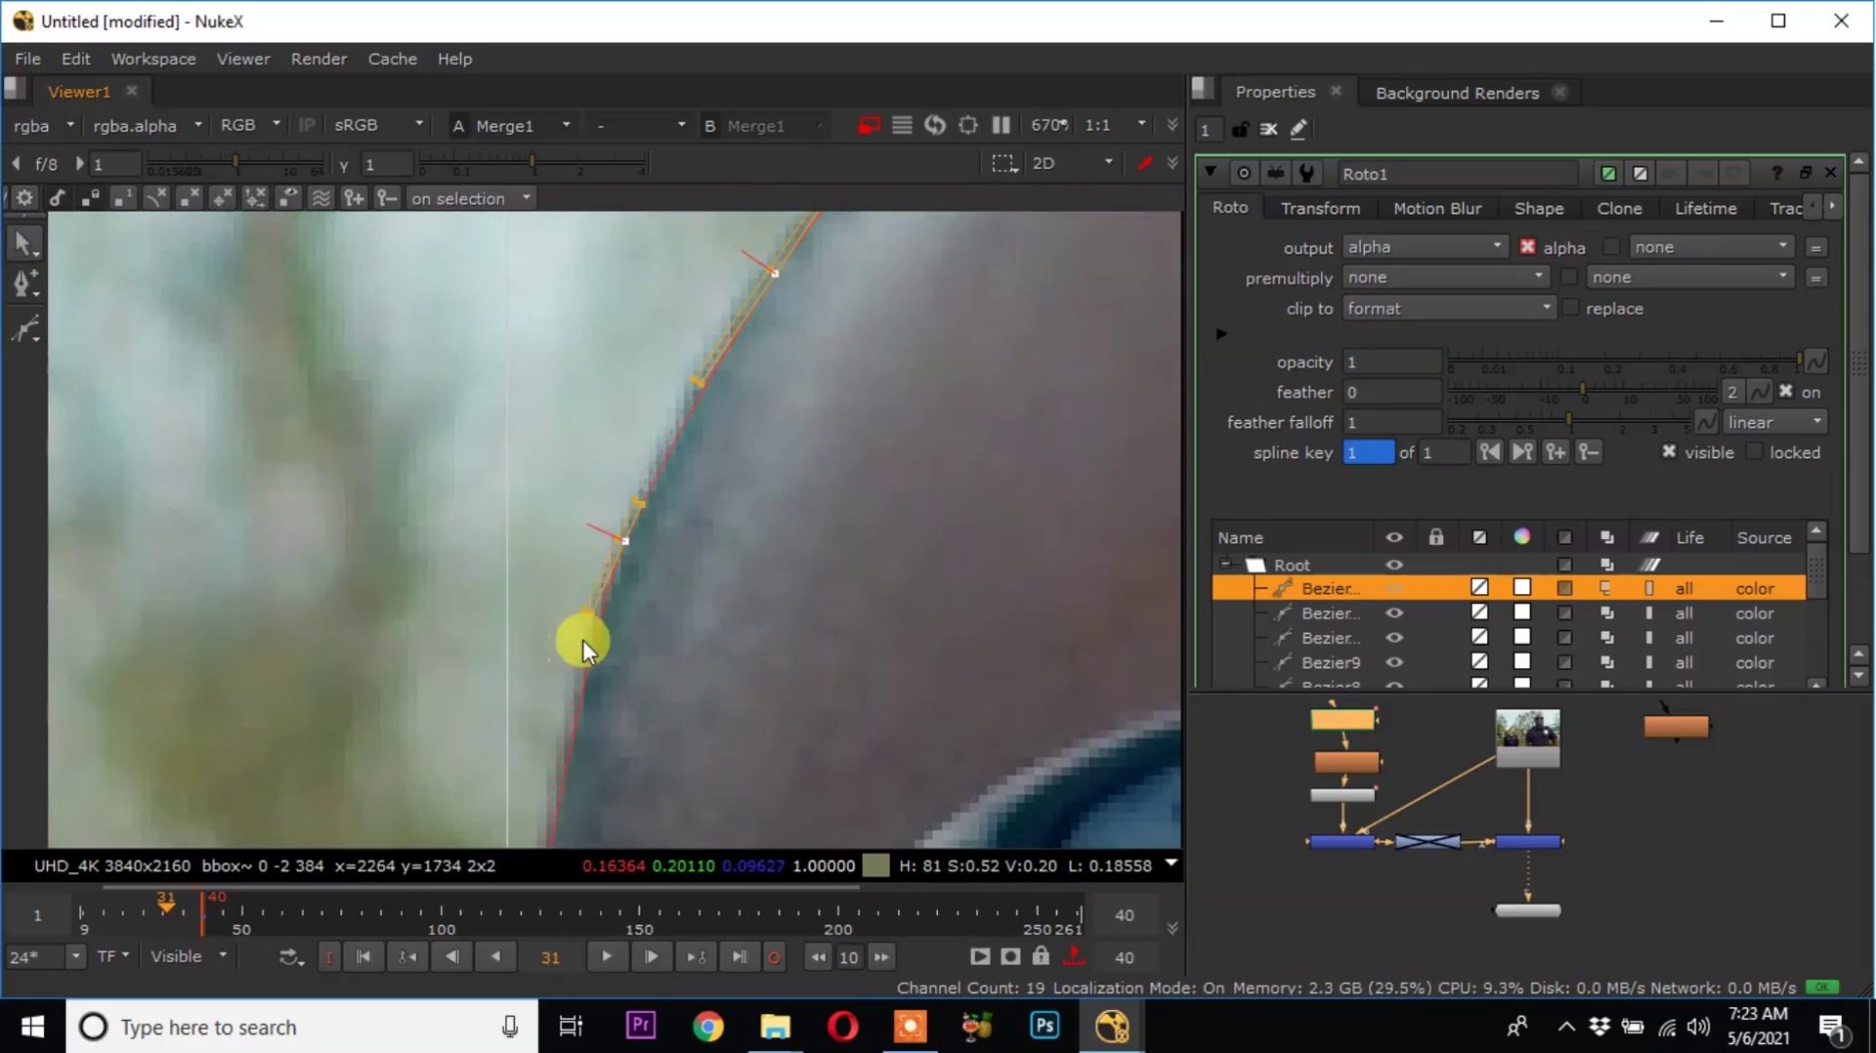
pyautogui.scroll(-10, 582, 641)
pyautogui.moveTo(608, 484); pyautogui.dragTo(566, 471, button='middle')
pyautogui.scroll(1, 758, 821)
pyautogui.moveTo(762, 831); pyautogui.dragTo(696, 843, button='middle')
pyautogui.scroll(7, 689, 370)
pyautogui.moveTo(689, 371); pyautogui.dragTo(760, 564, button='middle')
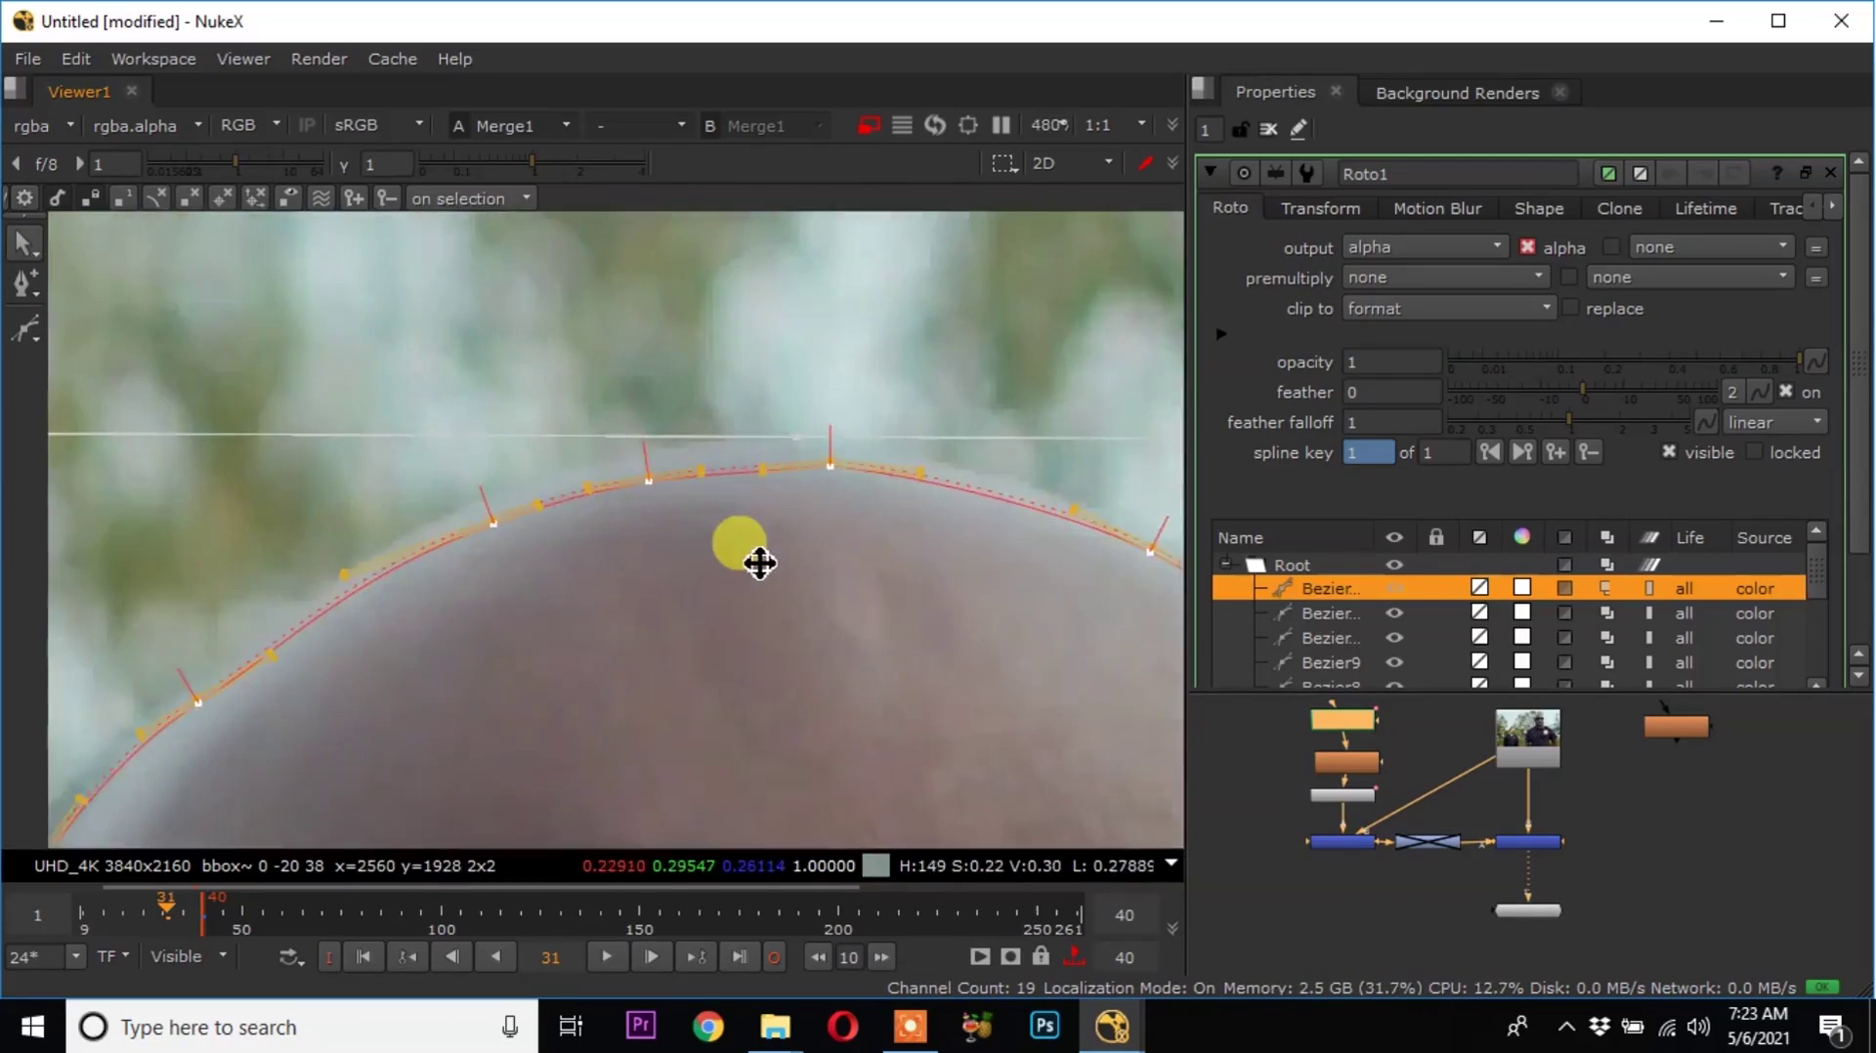
pyautogui.scroll(2, 724, 531)
# At frame 31, move the head shape's image-left cheek and neck points onto the face edge.
pyautogui.scroll(-6, 724, 531)
pyautogui.moveTo(127, 290); pyautogui.dragTo(605, 765)
pyautogui.scroll(-1, 469, 599)
pyautogui.scroll(5, 287, 491)
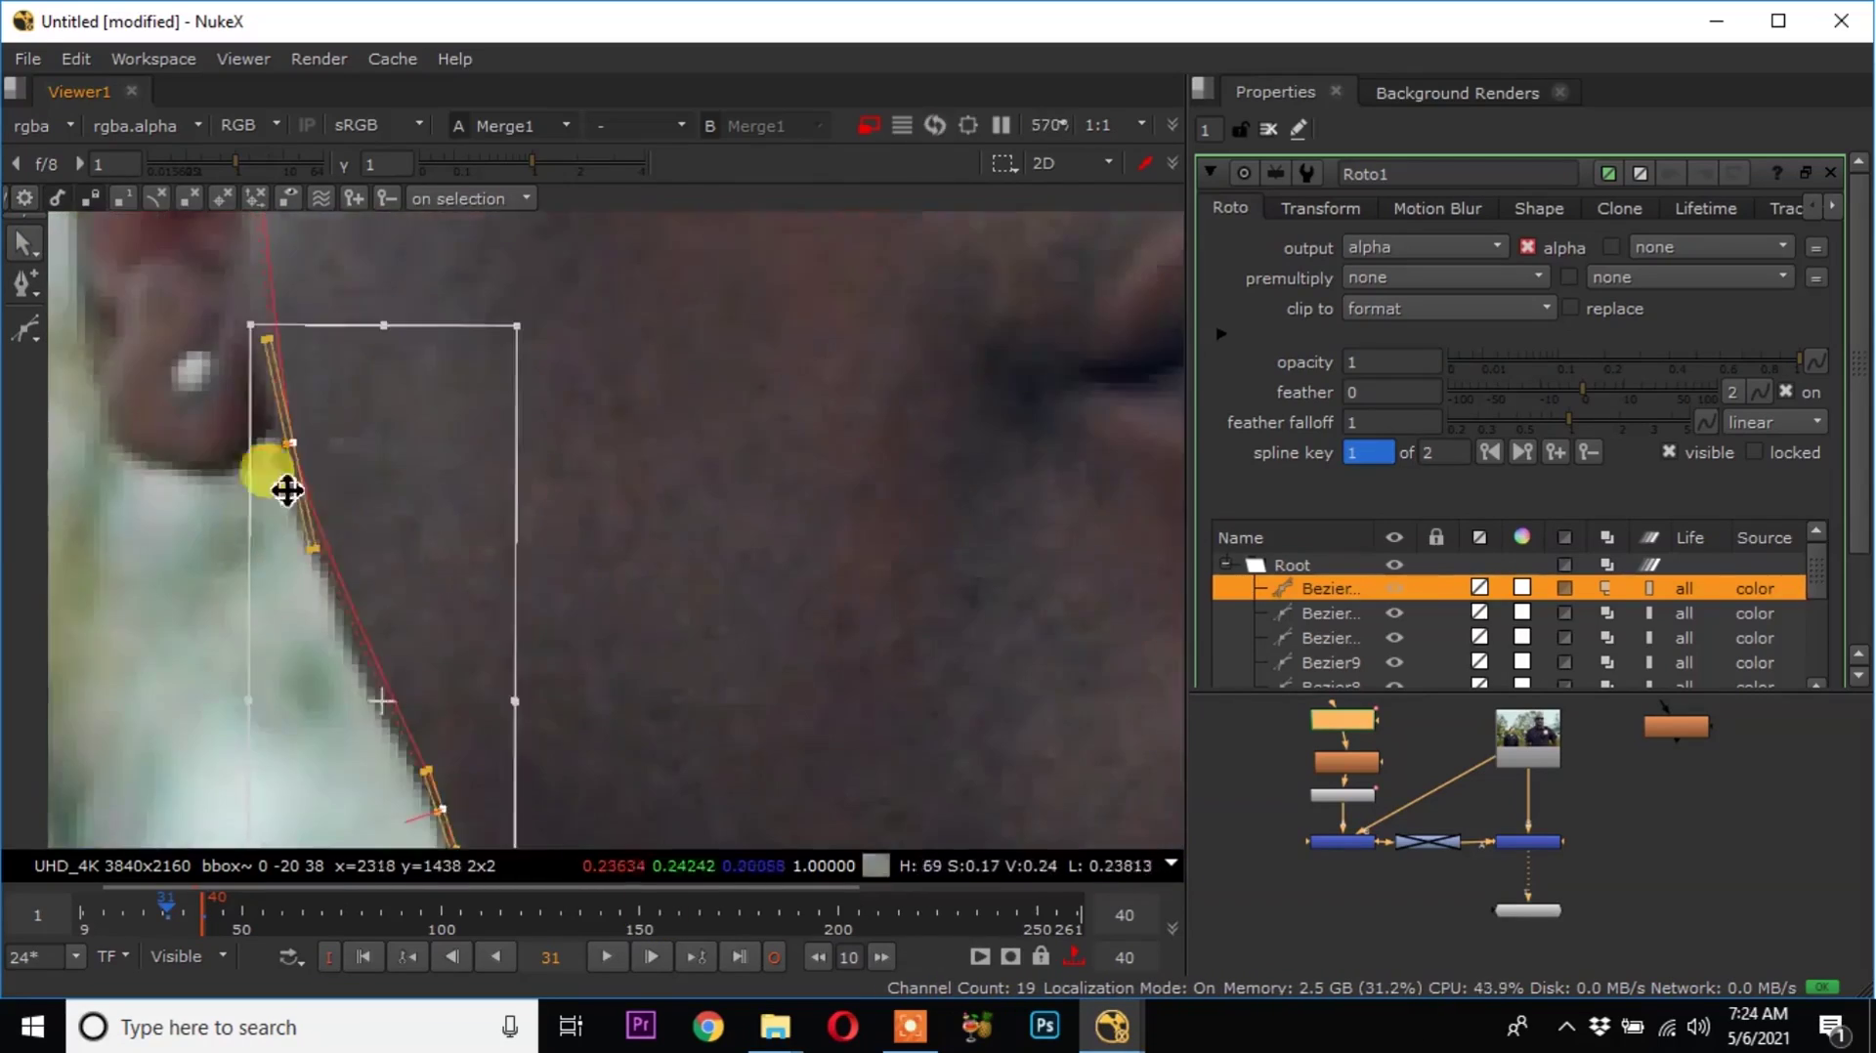
pyautogui.moveTo(287, 491); pyautogui.dragTo(280, 495)
pyautogui.scroll(-6, 293, 498)
pyautogui.scroll(4, 788, 653)
# At frame 31, move the head shape's image-right points onto the face edge and select the point below the sunglasses.
pyautogui.moveTo(821, 229); pyautogui.dragTo(547, 828)
pyautogui.moveTo(612, 490); pyautogui.dragTo(618, 491)
pyautogui.moveTo(703, 293); pyautogui.dragTo(743, 505, button='middle')
pyautogui.scroll(4, 762, 342)
pyautogui.click(823, 473)
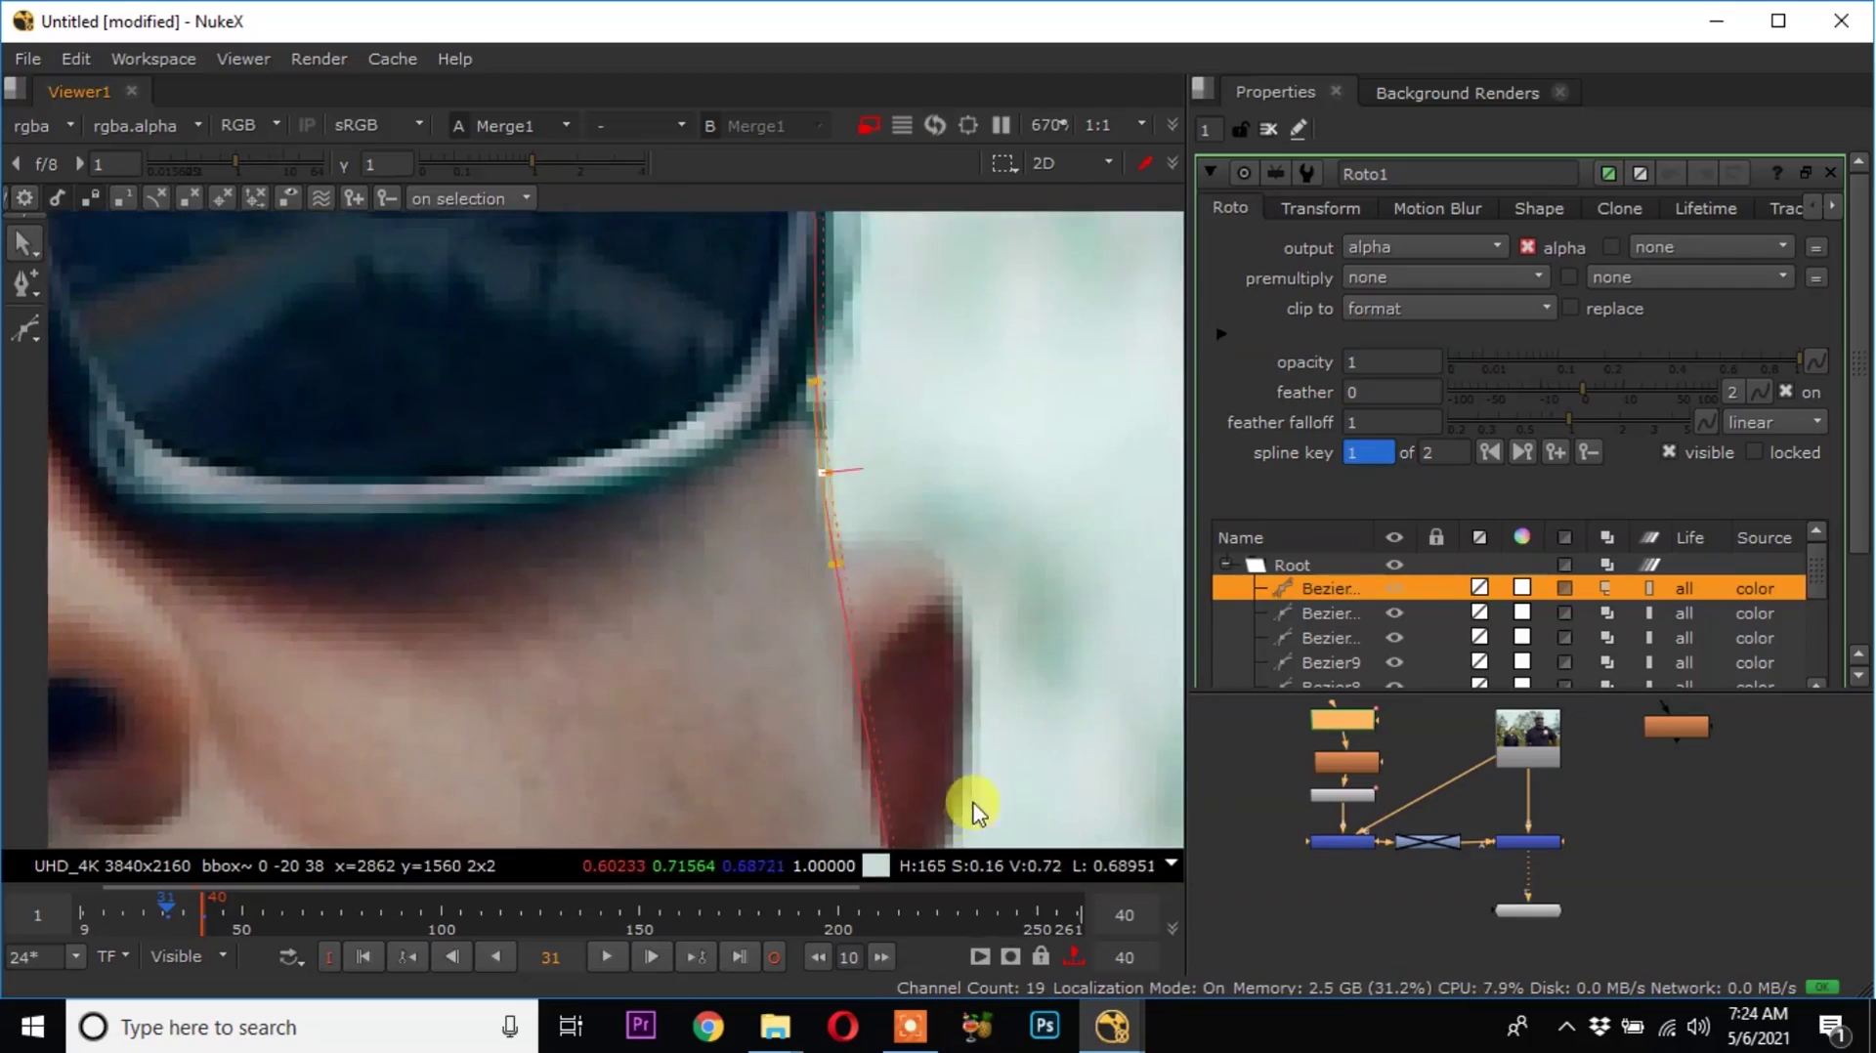
# At frame 20, move the head shape's upper image-right points onto the head edge.
pyautogui.scroll(-6, 974, 811)
pyautogui.click(123, 916)
pyautogui.moveTo(469, 269); pyautogui.dragTo(938, 547)
pyautogui.scroll(5, 642, 284)
pyautogui.moveTo(817, 511); pyautogui.dragTo(804, 519)
pyautogui.scroll(-3, 664, 508)
# At frame 20, shift the head shape's image-left forehead and cheek points onto the head edge.
pyautogui.moveTo(104, 364); pyautogui.dragTo(599, 760)
pyautogui.scroll(4, 543, 528)
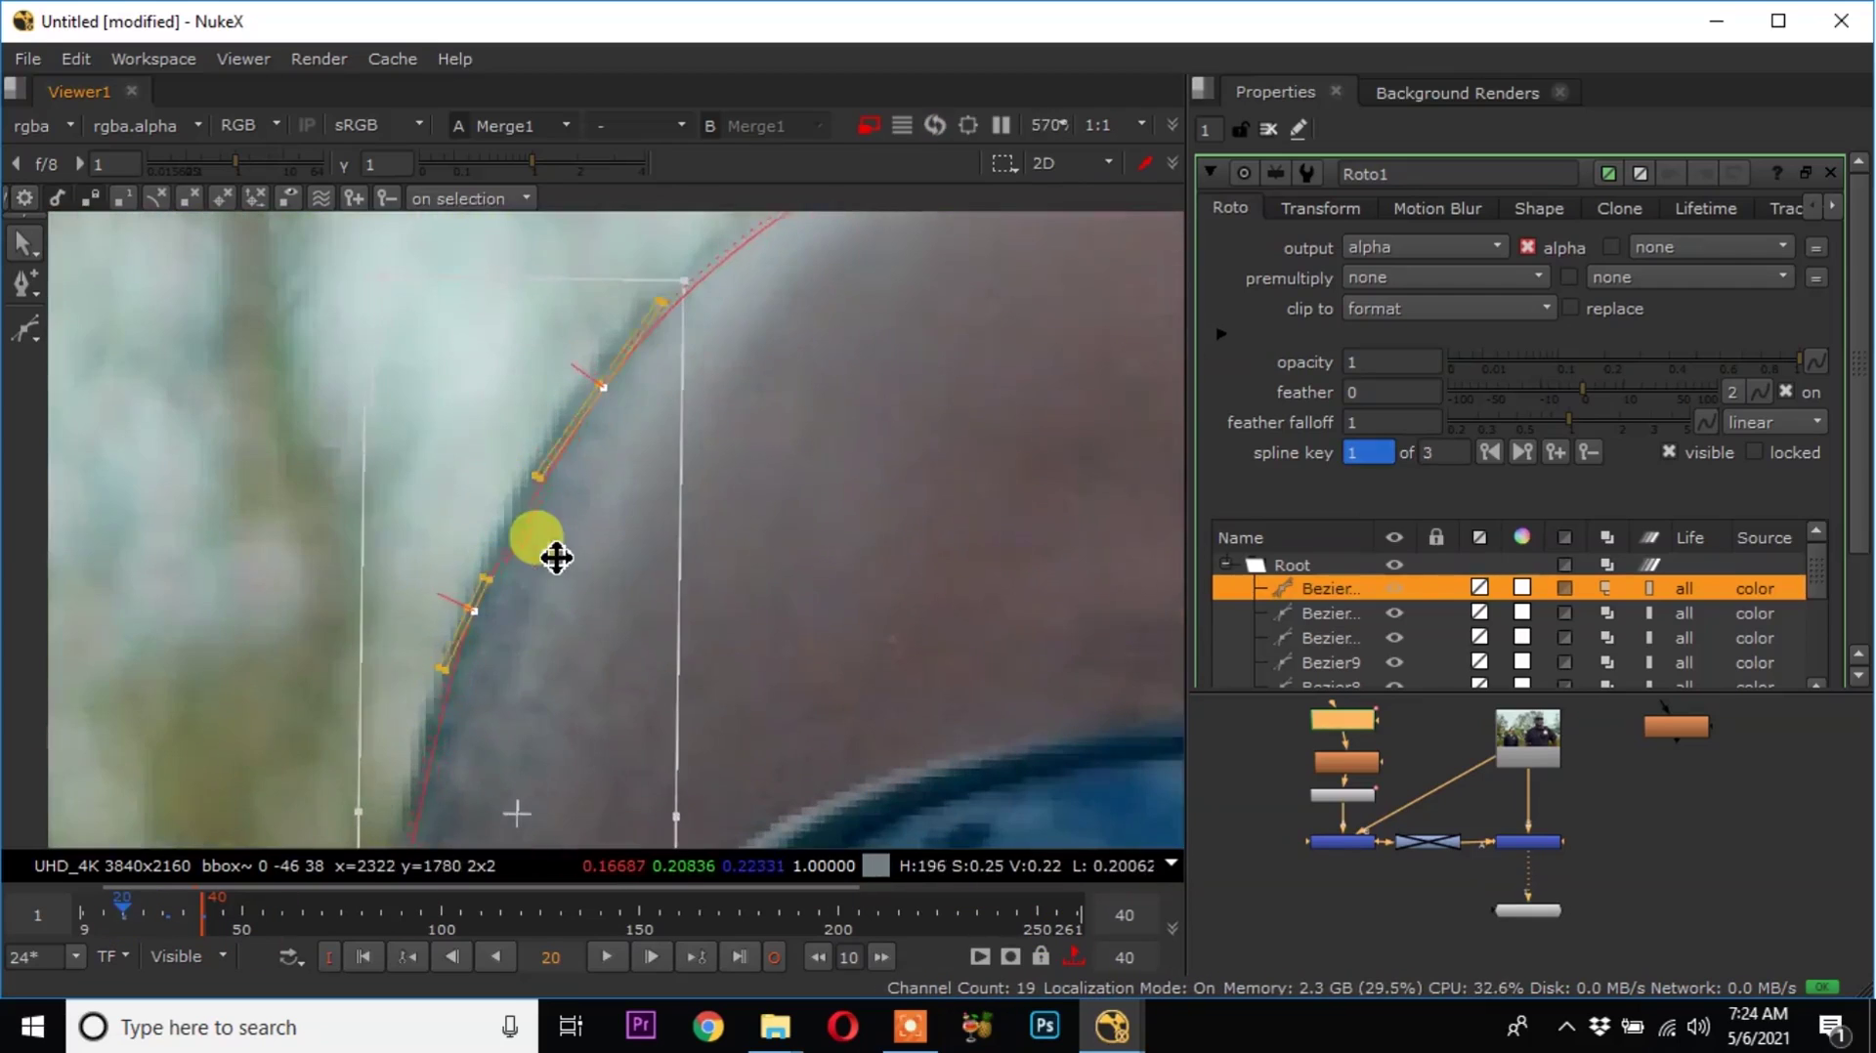
pyautogui.scroll(-4, 536, 538)
pyautogui.scroll(3, 598, 684)
pyautogui.moveTo(340, 230); pyautogui.dragTo(586, 782)
pyautogui.scroll(2, 528, 489)
pyautogui.moveTo(534, 499); pyautogui.dragTo(529, 500)
# At frame 20, adjust the head shape's image-left neck point and the points around the image-right earring.
pyautogui.scroll(-4, 529, 499)
pyautogui.scroll(3, 489, 684)
pyautogui.moveTo(279, 476); pyautogui.dragTo(506, 641)
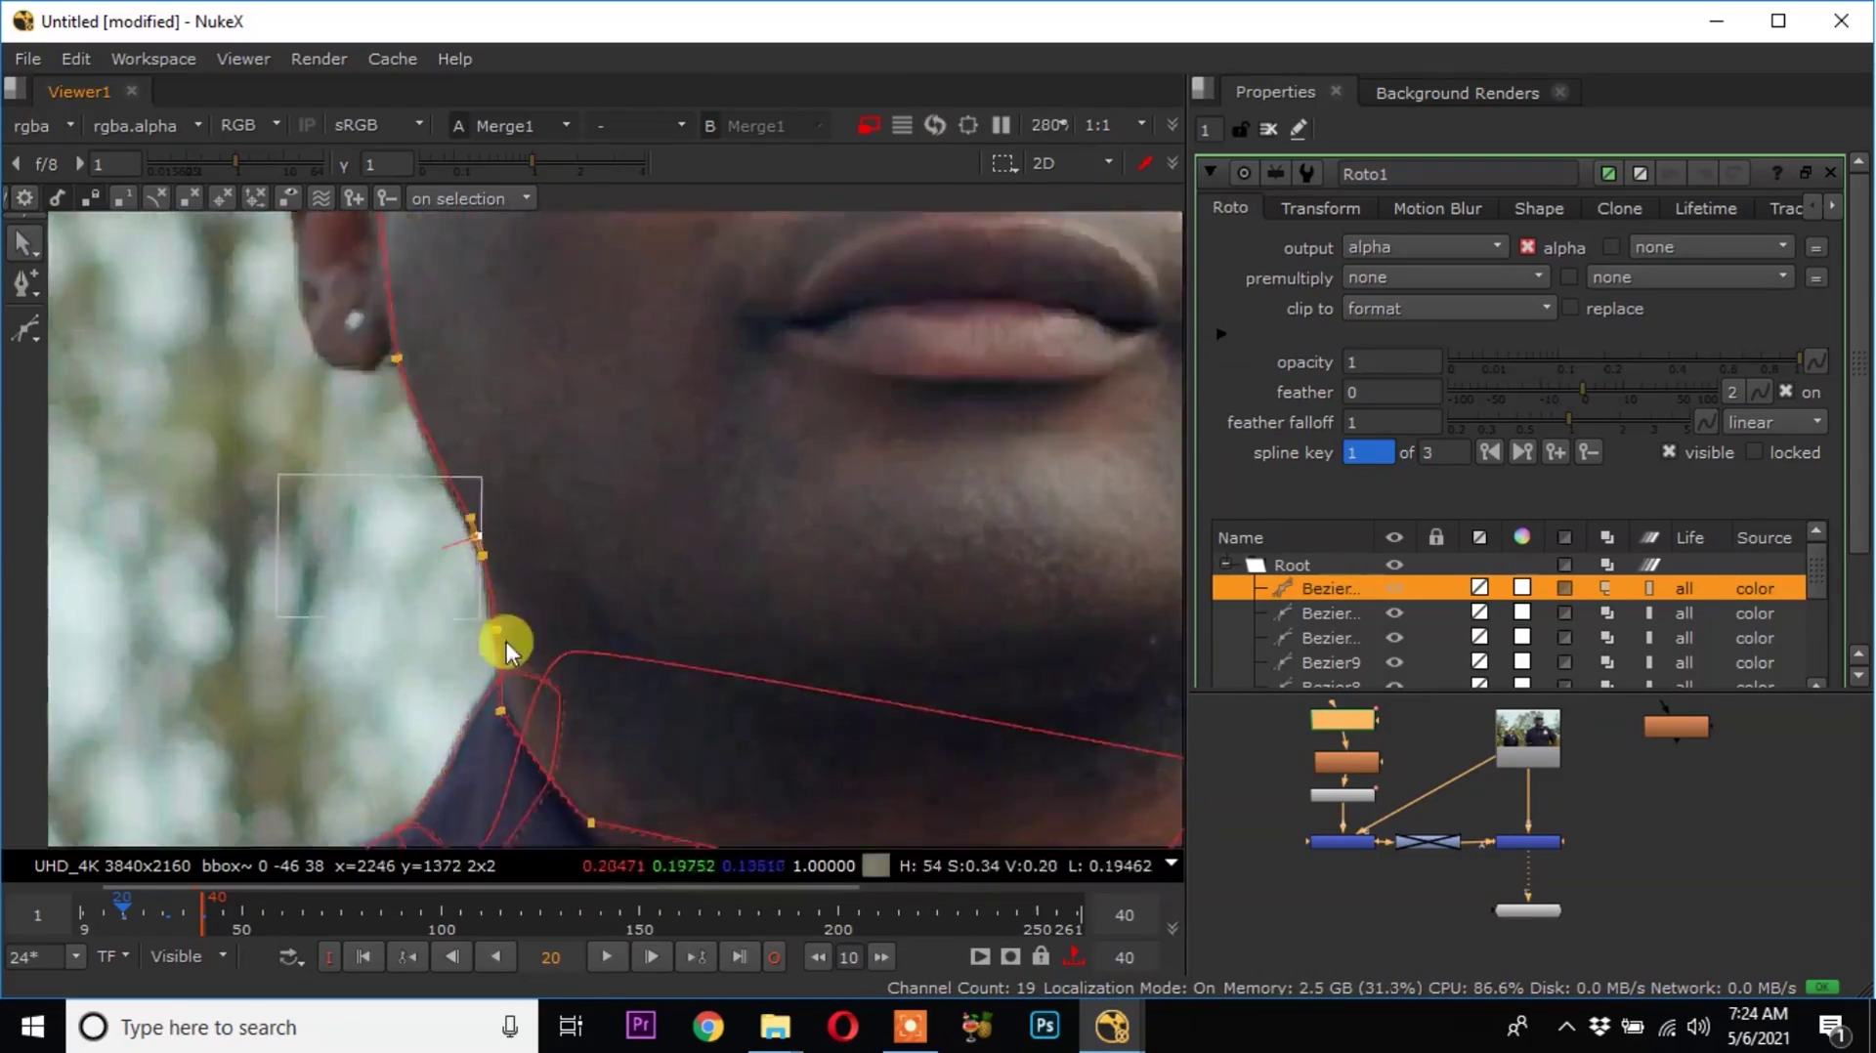
pyautogui.scroll(-3, 887, 618)
pyautogui.scroll(3, 784, 363)
pyautogui.scroll(1, 1021, 435)
pyautogui.scroll(-3, 949, 485)
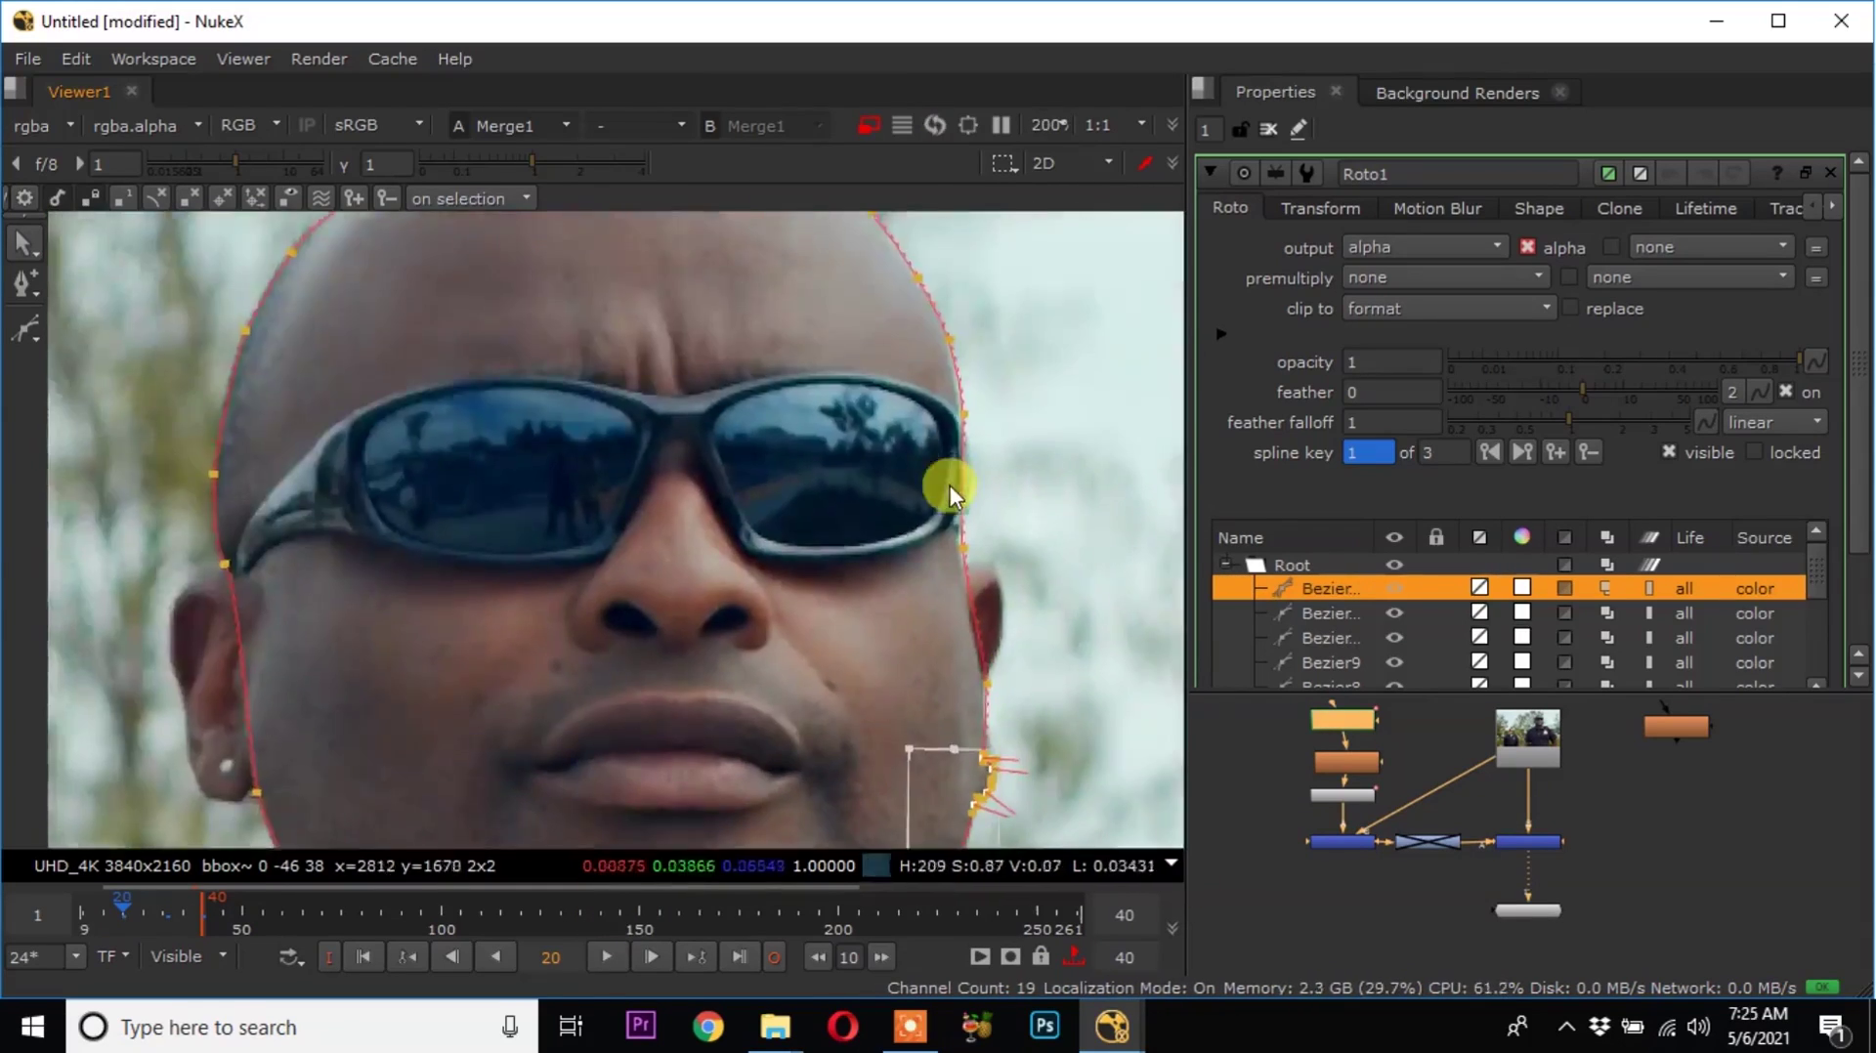
# At frame 20, nudge the head shape's points beside the sunglasses and image-right temple onto the head edge.
pyautogui.scroll(4, 949, 485)
pyautogui.moveTo(865, 244); pyautogui.dragTo(1035, 748)
pyautogui.moveTo(934, 585); pyautogui.dragTo(926, 587)
pyautogui.scroll(-3, 928, 576)
pyautogui.moveTo(841, 269); pyautogui.dragTo(1036, 605)
pyautogui.scroll(-2, 754, 488)
pyautogui.moveTo(767, 282); pyautogui.dragTo(968, 715)
pyautogui.scroll(-2, 842, 571)
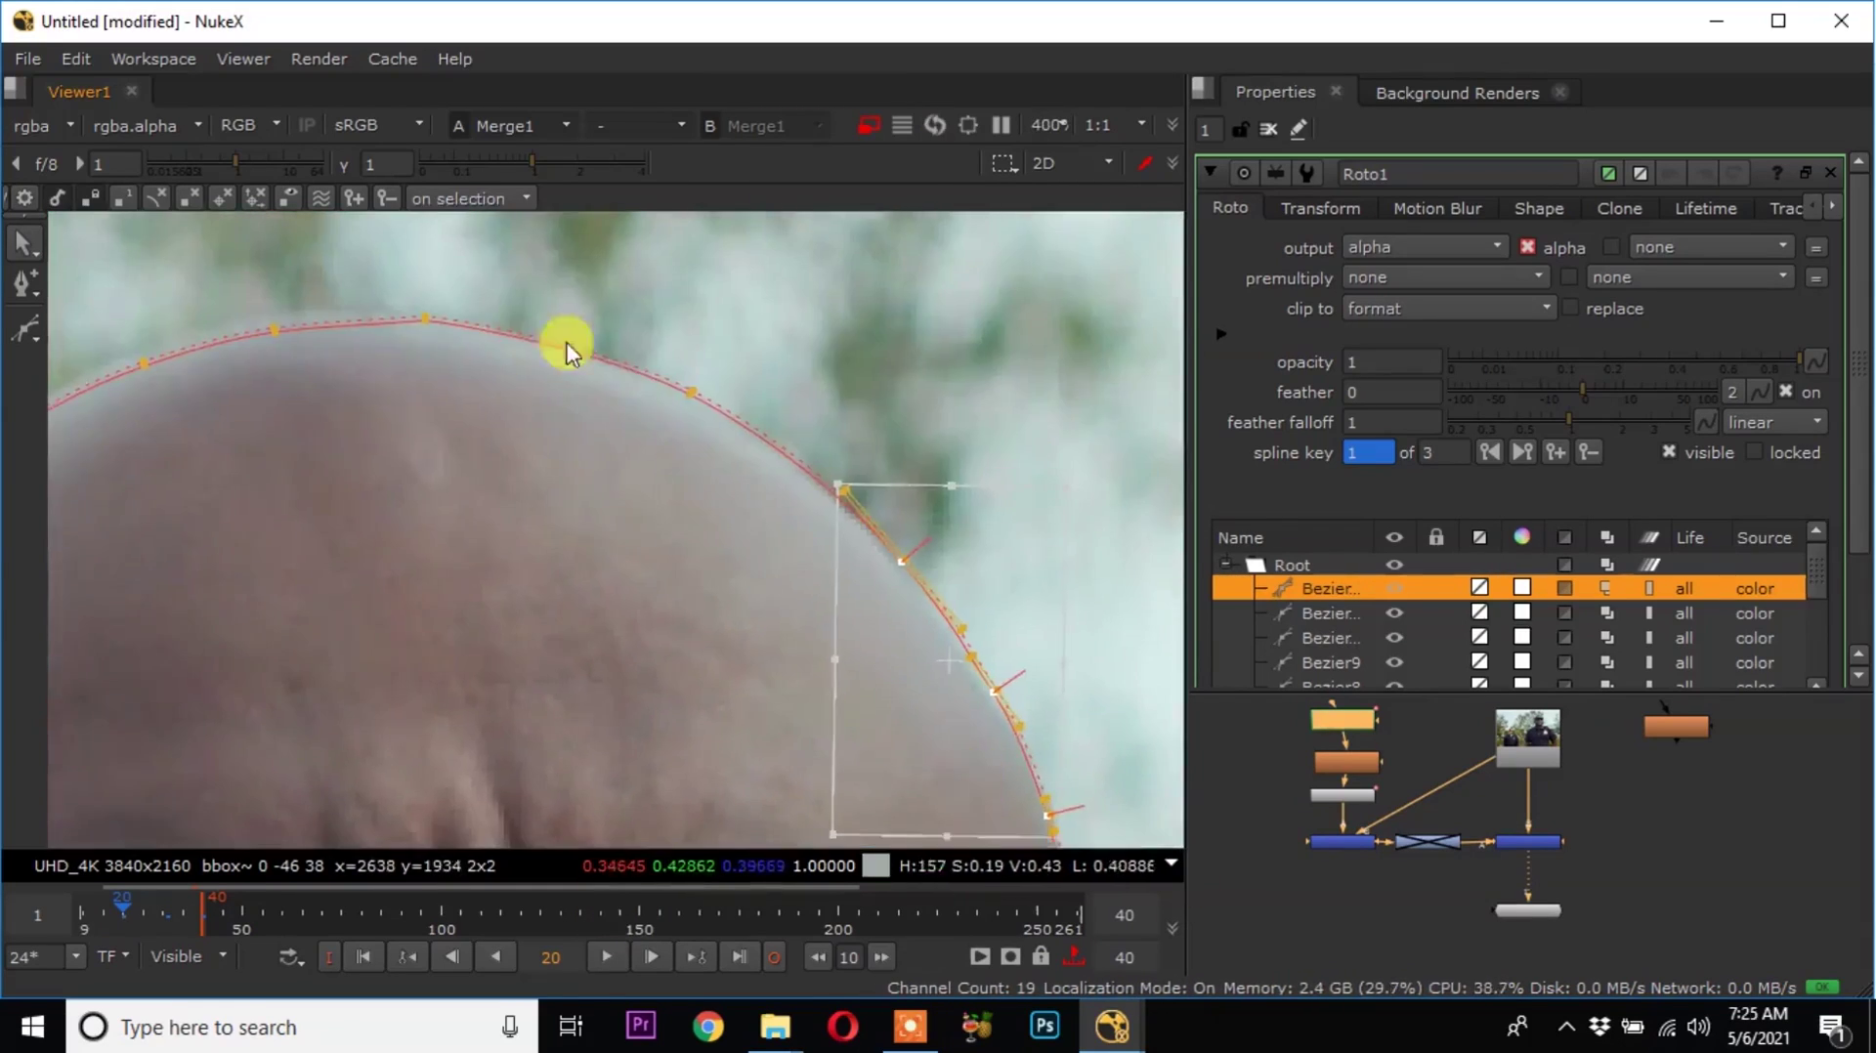
# At frame 20, adjust the head shape's points along the crown so they sit on the head edge.
pyautogui.moveTo(625, 322); pyautogui.dragTo(1021, 747)
pyautogui.scroll(2, 972, 639)
pyautogui.scroll(-3, 755, 531)
pyautogui.scroll(3, 215, 303)
pyautogui.scroll(-2, 977, 586)
pyautogui.moveTo(465, 302); pyautogui.dragTo(904, 625)
pyautogui.scroll(2, 740, 545)
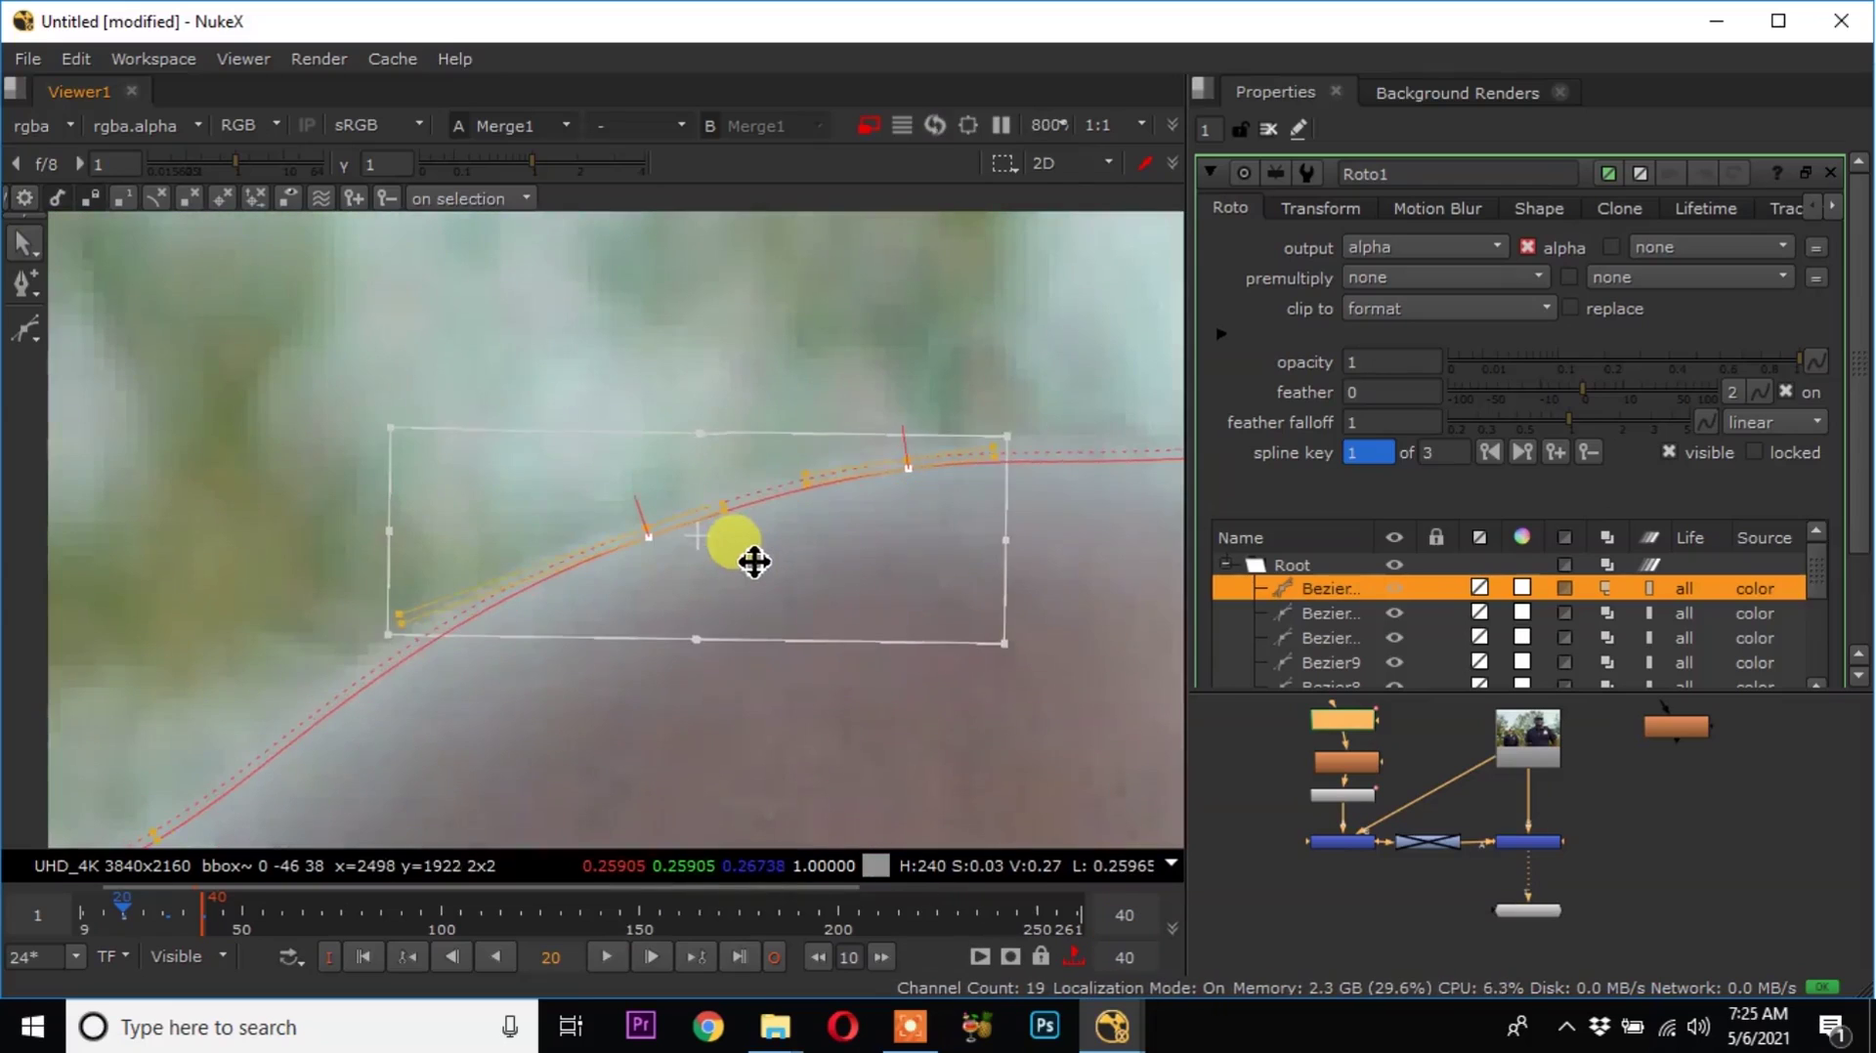
pyautogui.scroll(-8, 746, 556)
# At frame 1, select the head shape's points and shift them slightly to fit the head.
pyautogui.click(410, 959)
pyautogui.moveTo(440, 293); pyautogui.dragTo(841, 733)
pyautogui.scroll(1, 747, 555)
pyautogui.scroll(4, 707, 430)
pyautogui.moveTo(730, 576); pyautogui.dragTo(728, 567)
pyautogui.scroll(-4, 726, 577)
# At frame 1, fit the head shape's points beside the sunglasses and image-right ear, and check the outline at frame 15.
pyautogui.moveTo(498, 674); pyautogui.dragTo(650, 835)
pyautogui.scroll(5, 620, 796)
pyautogui.scroll(-3, 578, 443)
pyautogui.scroll(2, 825, 523)
pyautogui.scroll(1, 720, 670)
pyautogui.scroll(1, 833, 540)
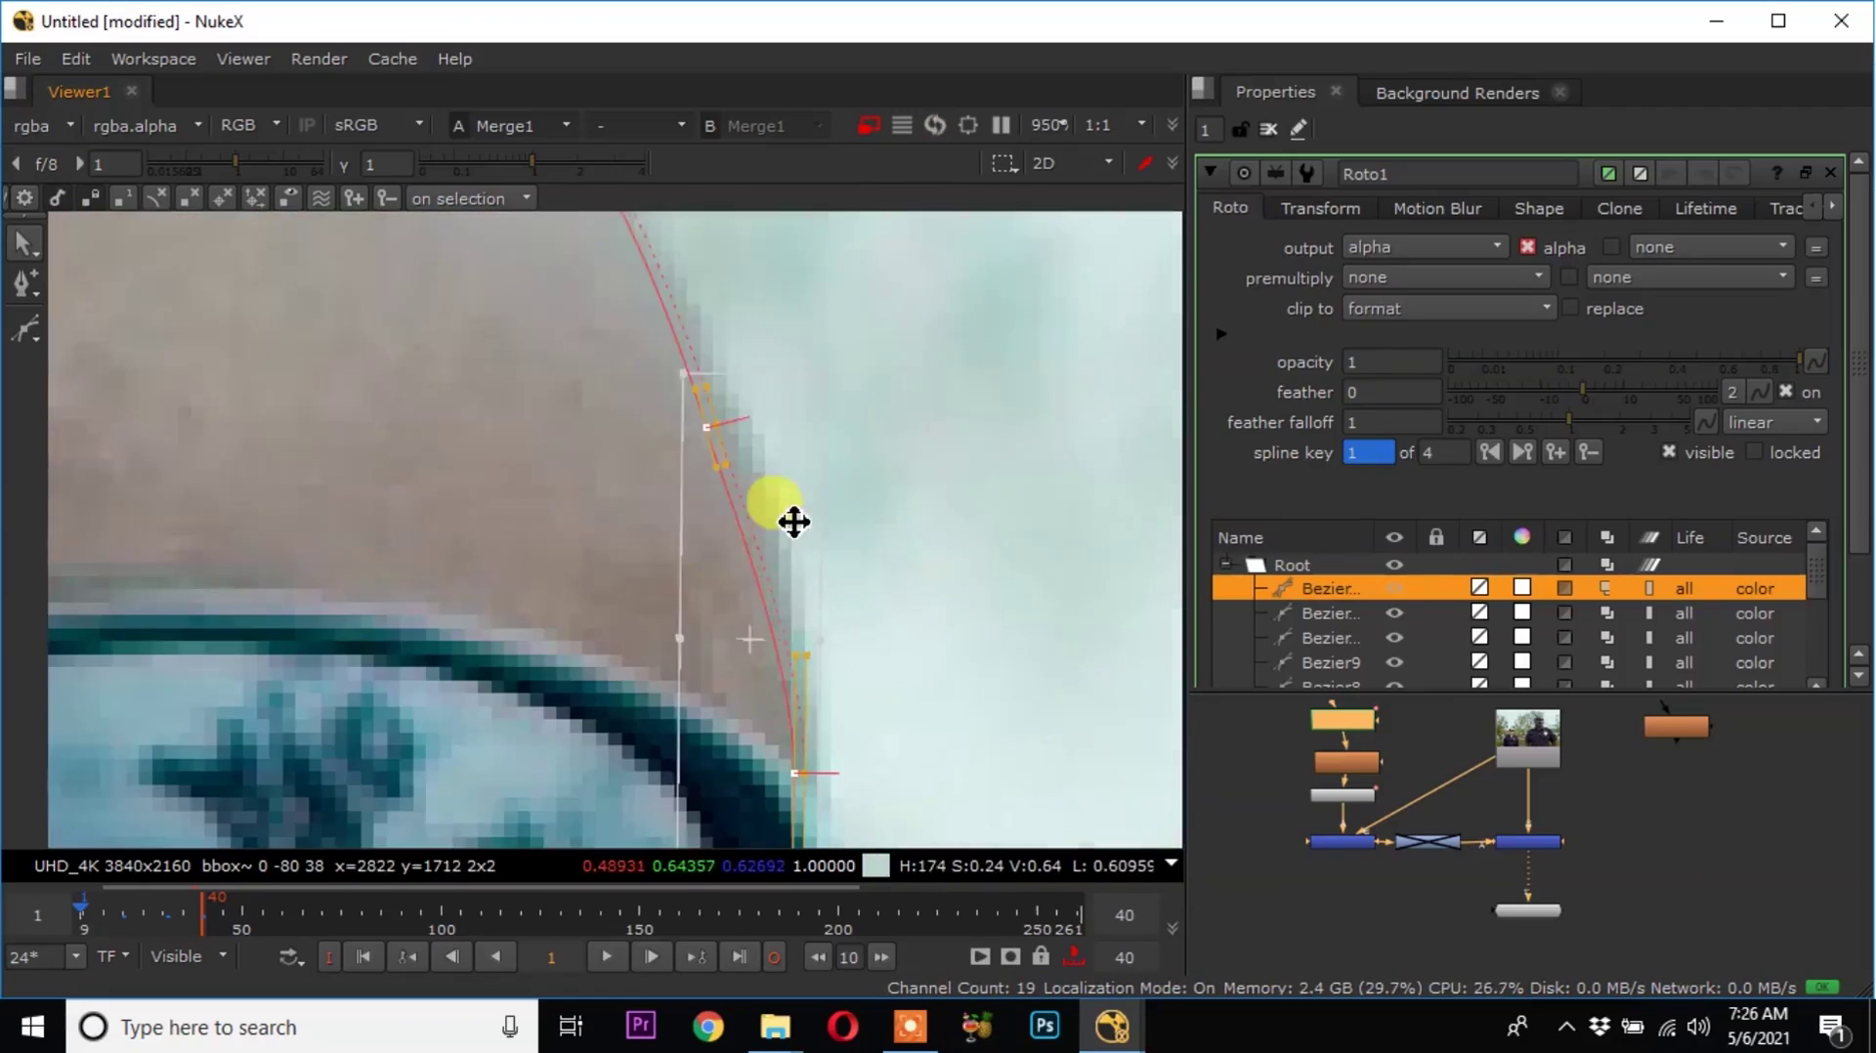
pyautogui.scroll(-3, 808, 511)
pyautogui.scroll(2, 913, 435)
pyautogui.scroll(1, 875, 414)
pyautogui.scroll(-3, 875, 414)
pyautogui.click(105, 918)
pyautogui.scroll(4, 584, 485)
pyautogui.scroll(-3, 584, 485)
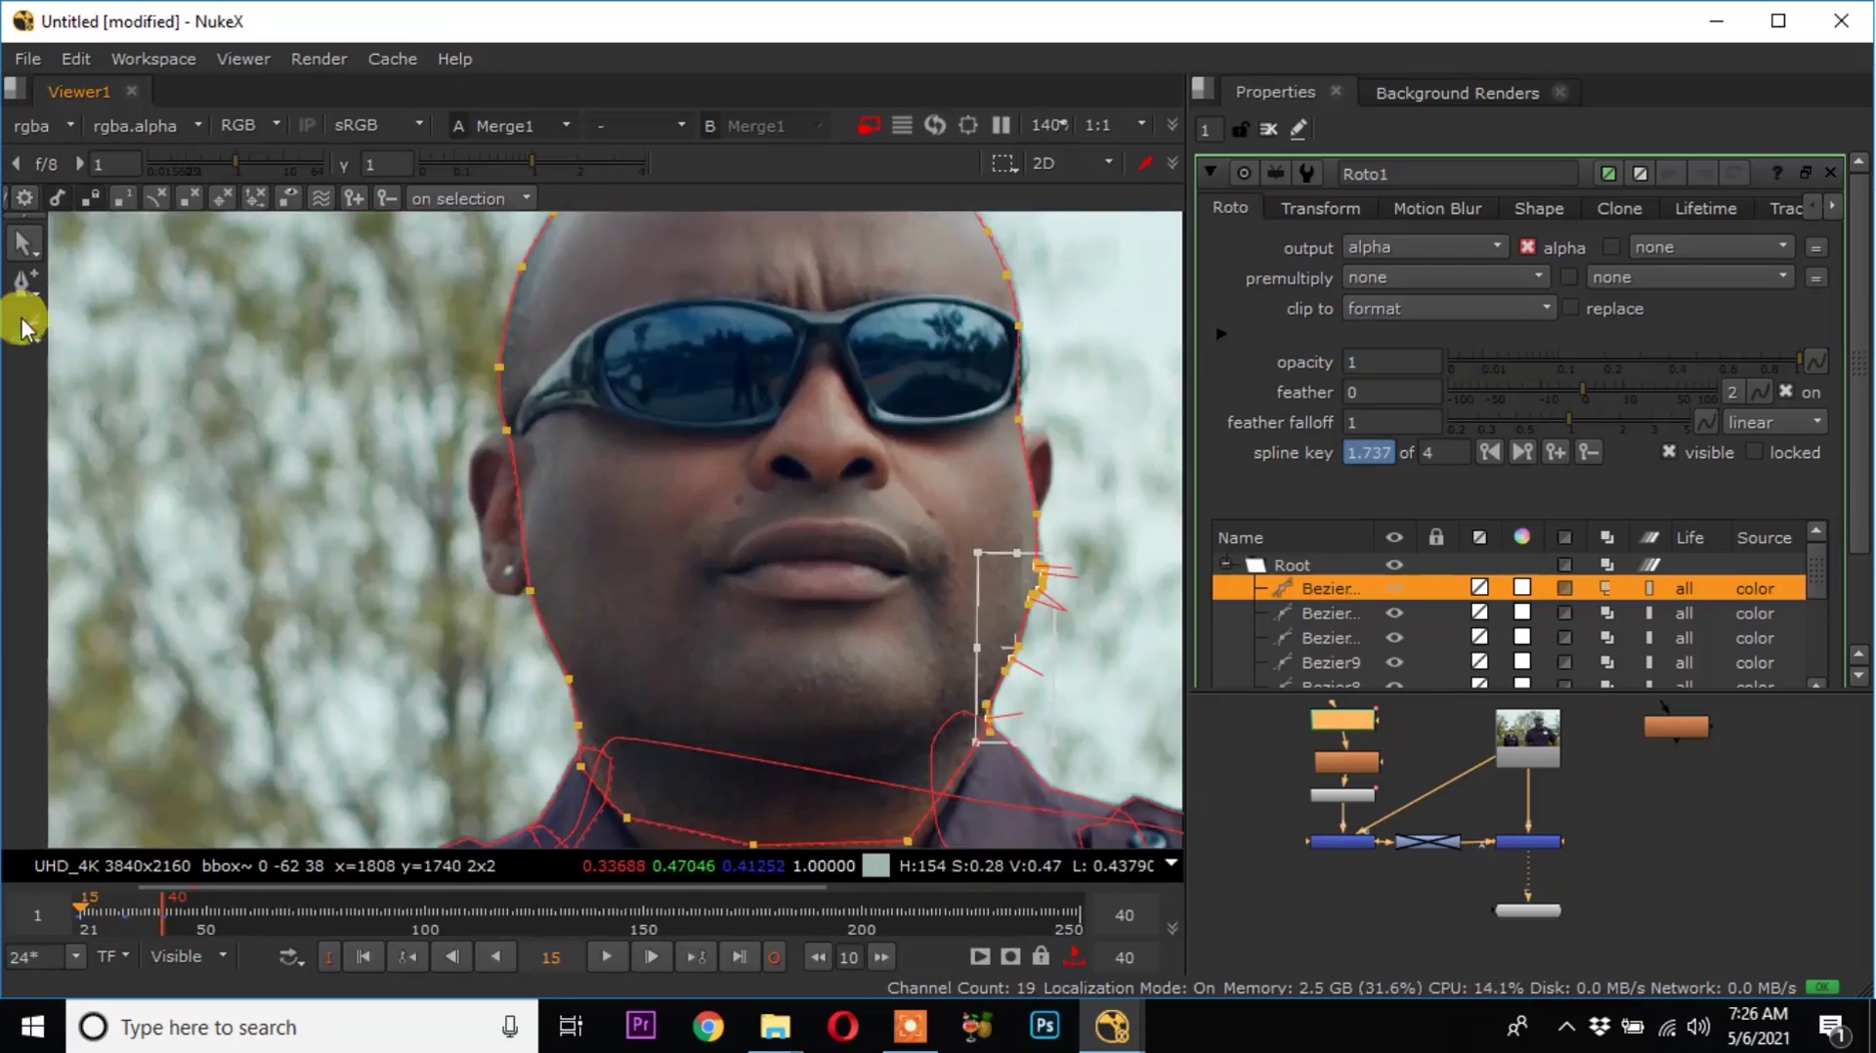
# At frame 40, draw a new closed Bezier shape around the image-left ear and feather its edge.
pyautogui.scroll(1, 514, 520)
pyautogui.scroll(3, 602, 361)
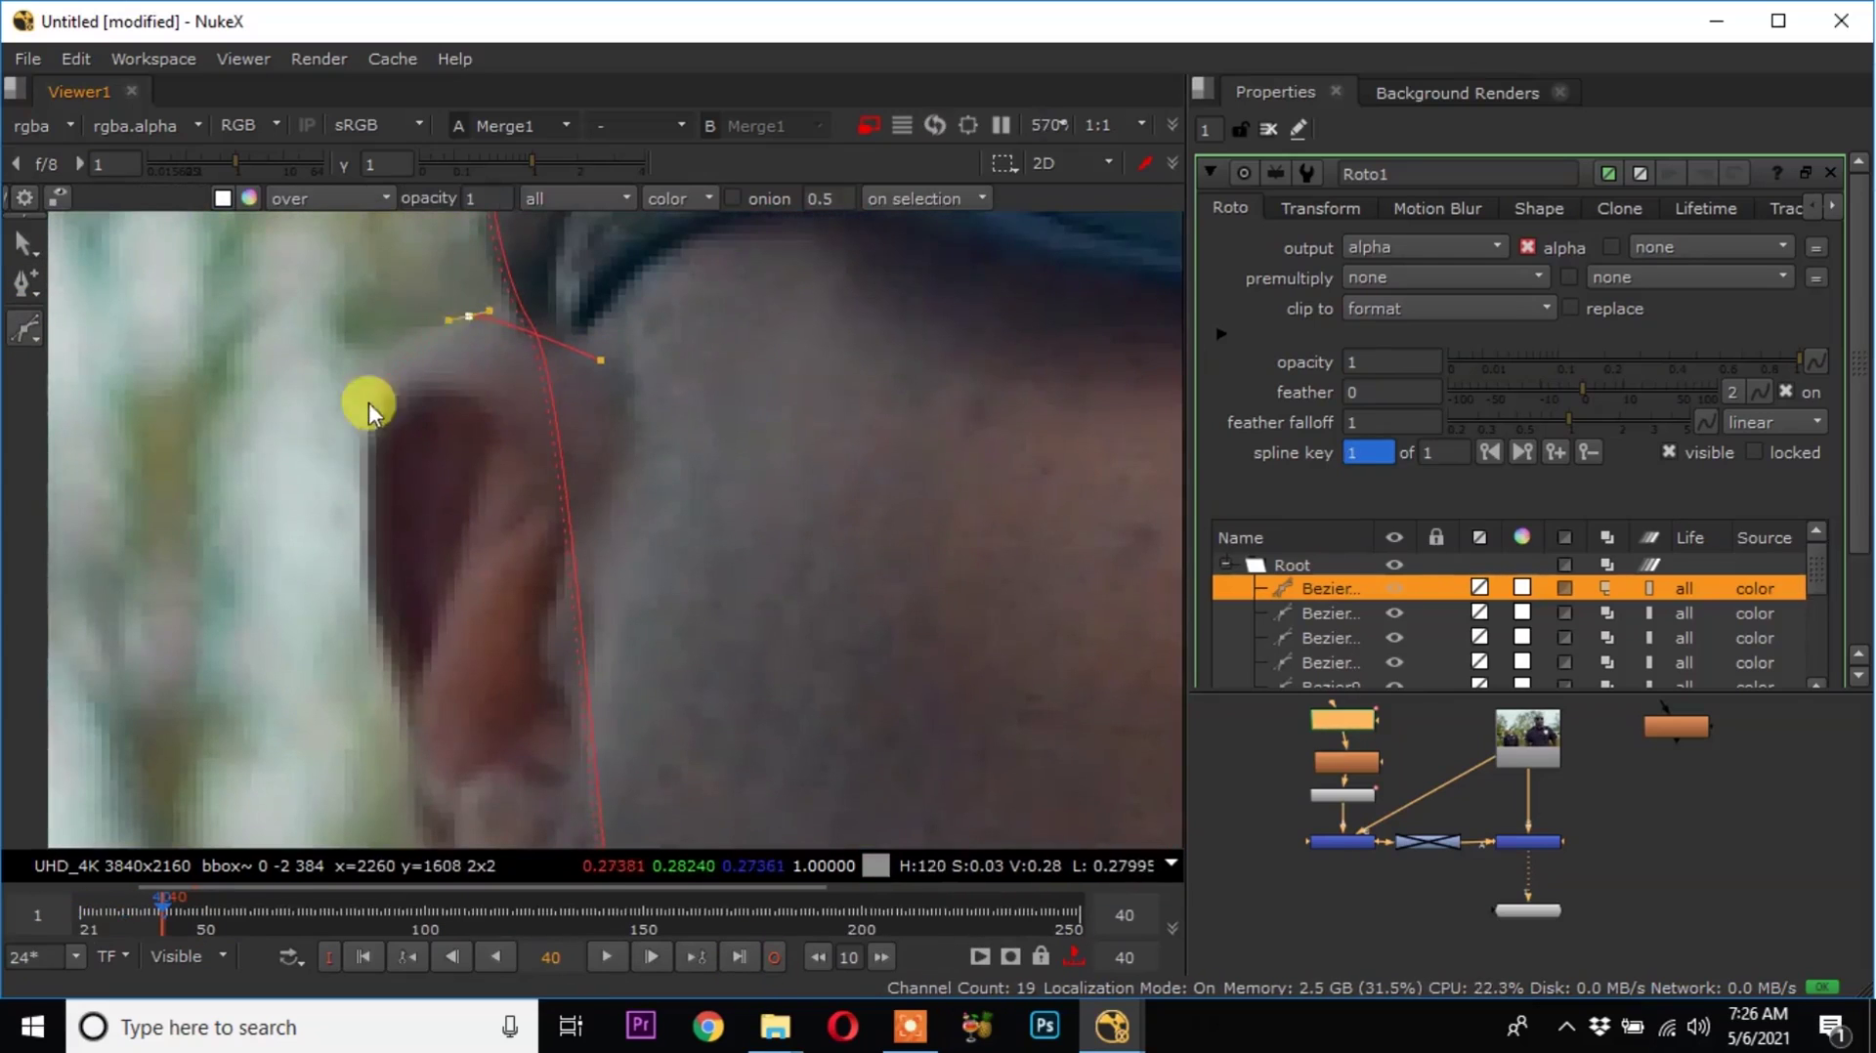
pyautogui.moveTo(393, 664); pyautogui.dragTo(381, 431, button='middle')
pyautogui.moveTo(574, 645); pyautogui.dragTo(589, 615)
pyautogui.moveTo(613, 399)
pyautogui.mouseDown(button='middle')
pyautogui.moveTo(618, 604)
pyautogui.moveTo(610, 383)
pyautogui.mouseUp(button='middle')
pyautogui.press('Return')
pyautogui.moveTo(588, 274); pyautogui.dragTo(674, 674, button='middle')
pyautogui.scroll(3, 664, 312)
pyautogui.press('e')
# At frame 40, refine the image-left ear shape's points along the ear outline.
pyautogui.moveTo(547, 547); pyautogui.dragTo(771, 303, button='middle')
pyautogui.scroll(1, 625, 391)
pyautogui.click(283, 362)
pyautogui.moveTo(322, 217); pyautogui.dragTo(321, 488, button='middle')
pyautogui.moveTo(337, 288); pyautogui.dragTo(650, 547)
pyautogui.moveTo(543, 466); pyautogui.dragTo(1012, 702)
pyautogui.scroll(-5, 850, 361)
# At frame 40, refine the image-left ear shape around the earlobe and add a point along the lobe's lower edge.
pyautogui.click(557, 705)
pyautogui.scroll(5, 664, 742)
pyautogui.click(815, 626)
pyautogui.scroll(4, 801, 664)
pyautogui.scroll(-5, 1012, 702)
pyautogui.moveTo(1011, 701); pyautogui.dragTo(700, 510, button='middle')
pyautogui.scroll(3, 733, 558)
pyautogui.click(789, 488)
pyautogui.click(26, 284)
pyautogui.click(117, 283)
pyautogui.click(715, 543)
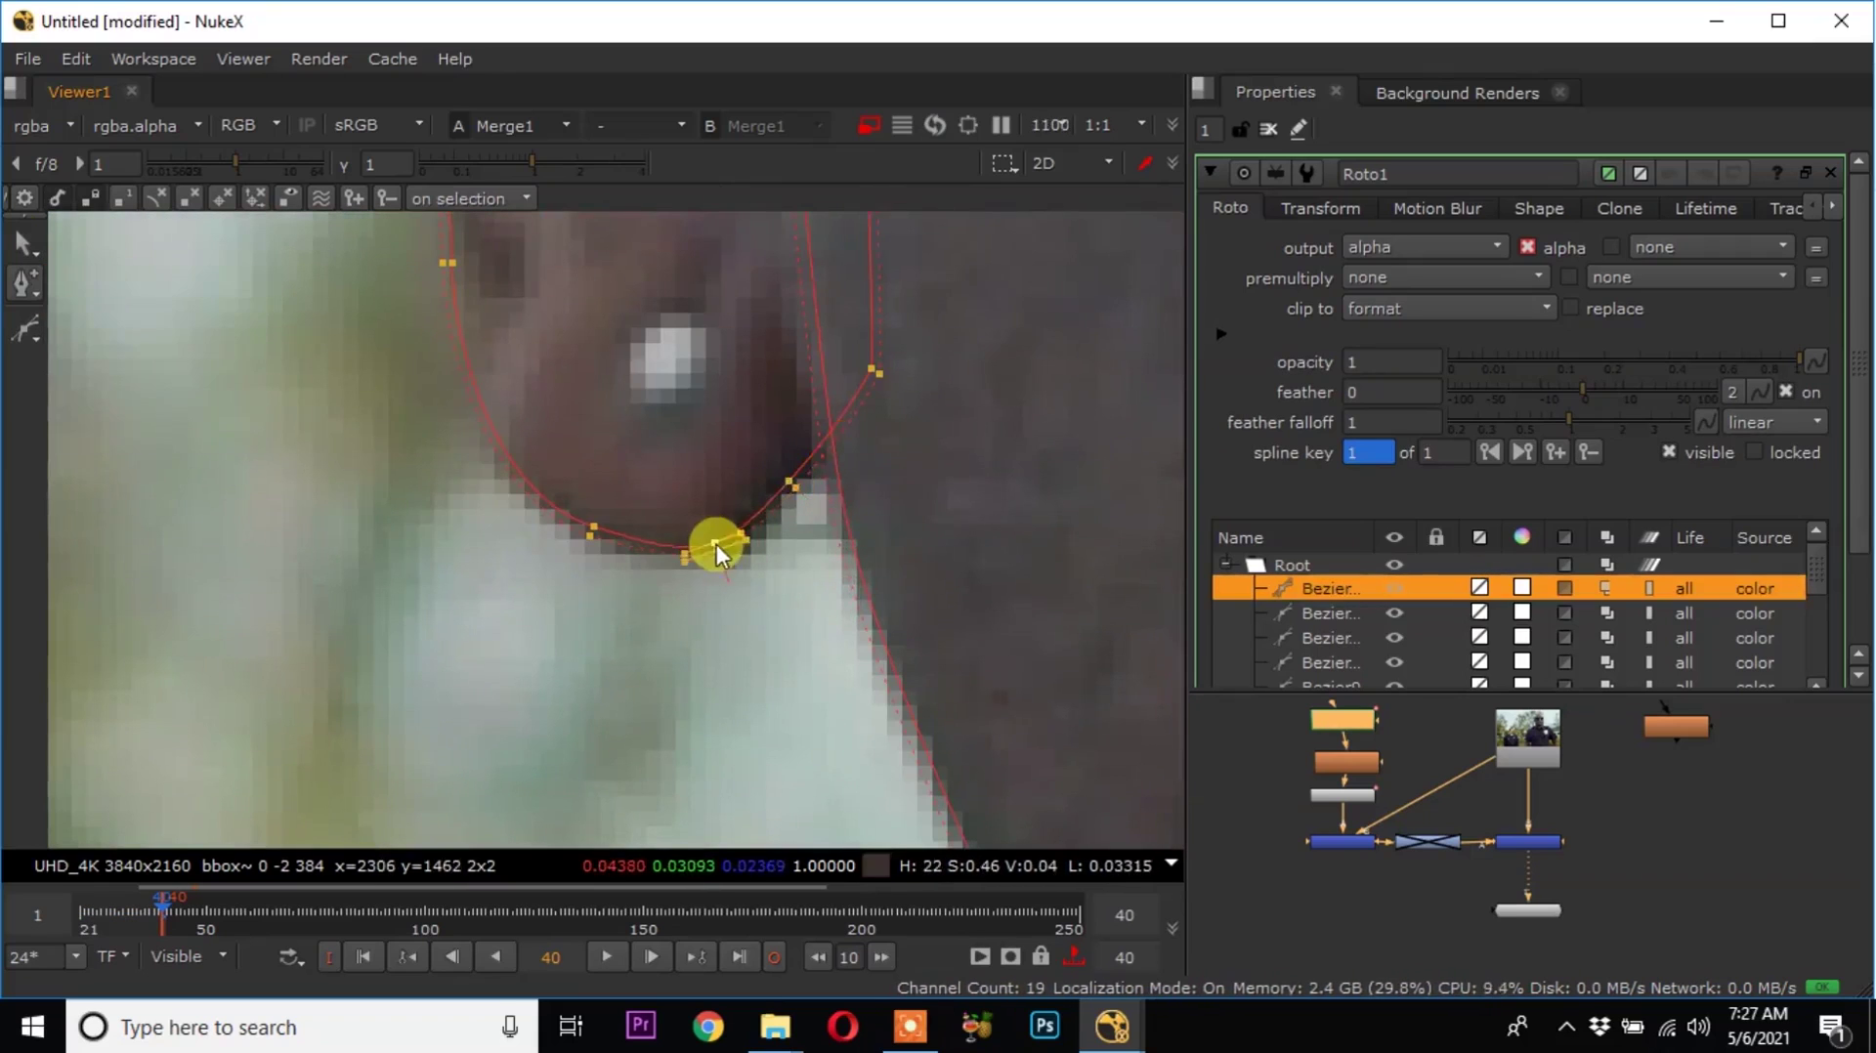
pyautogui.scroll(-8, 706, 640)
pyautogui.scroll(6, 135, 906)
# At frame 34, select the whole image-left ear shape and shift it onto the ear.
pyautogui.click(184, 912)
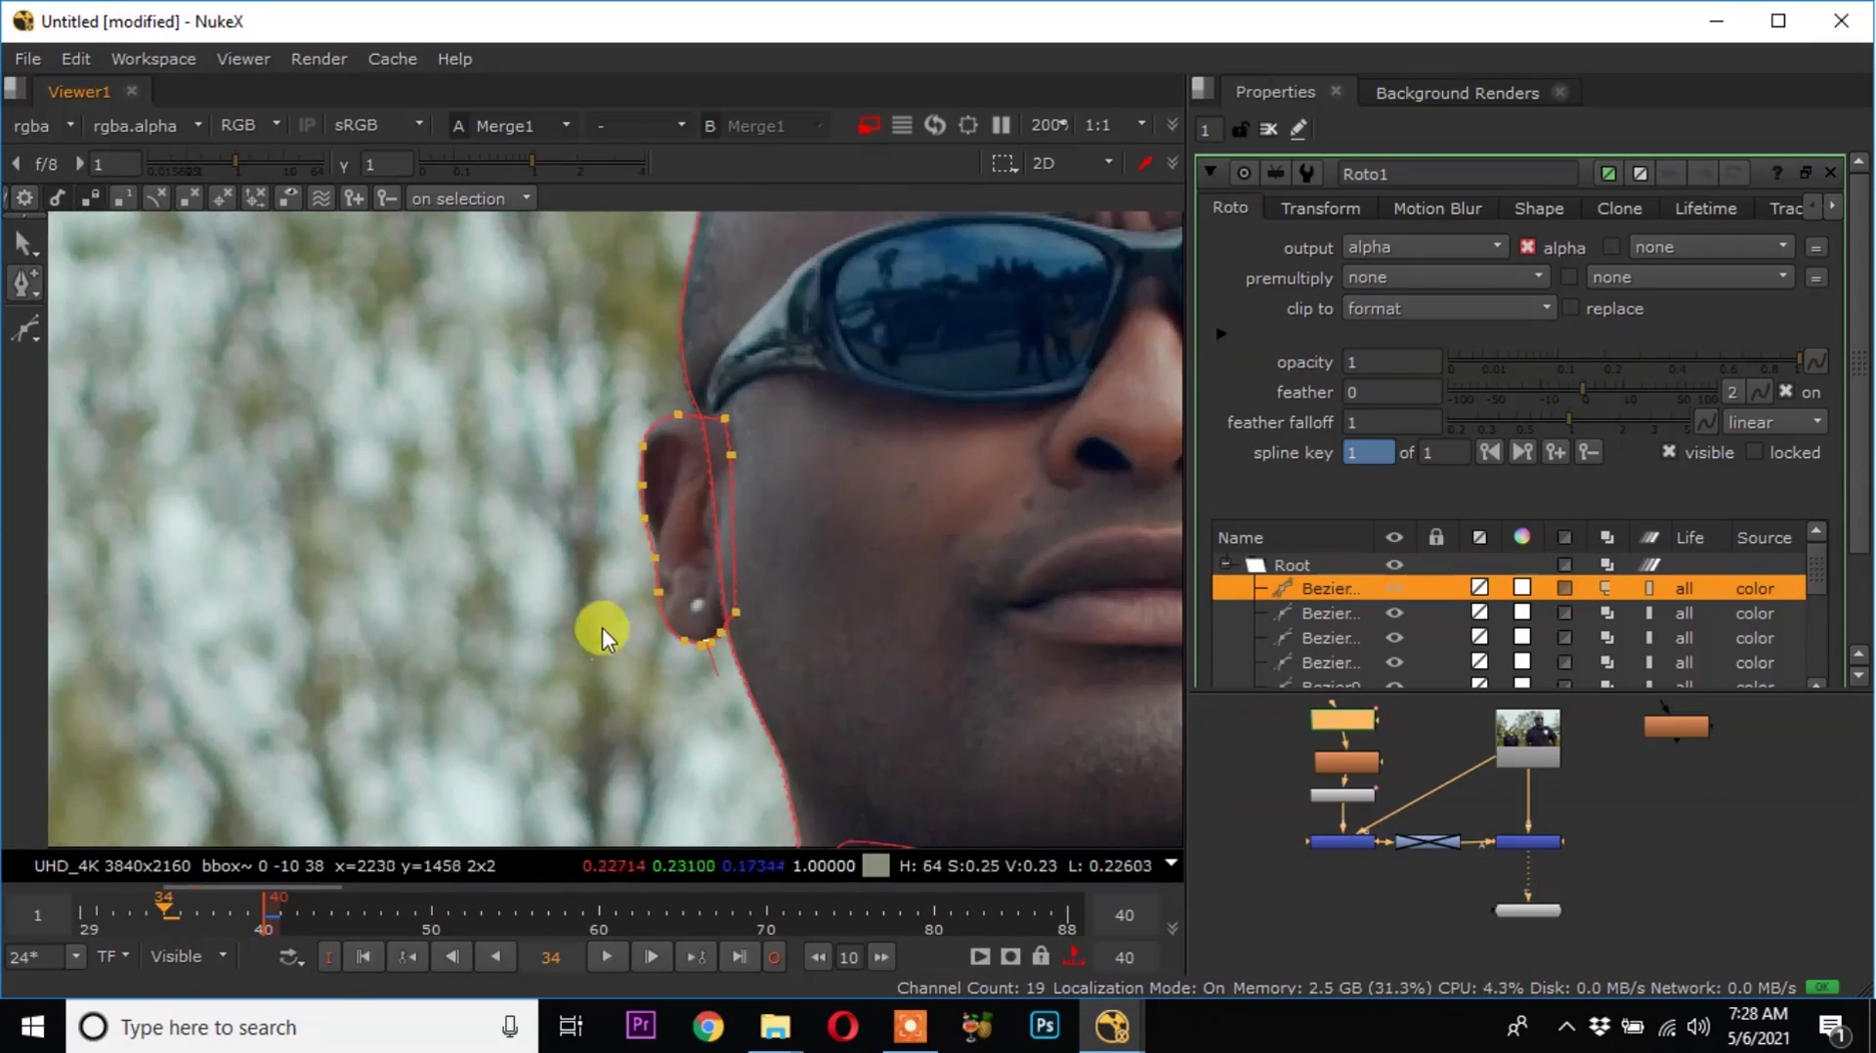
pyautogui.moveTo(547, 358); pyautogui.dragTo(767, 728)
pyautogui.scroll(6, 693, 571)
pyautogui.moveTo(604, 494); pyautogui.dragTo(616, 502)
pyautogui.scroll(-2, 625, 518)
# At frame 34, nudge the image-left ear shape's lower points onto the earlobe edge.
pyautogui.moveTo(328, 551); pyautogui.dragTo(868, 811)
pyautogui.moveTo(675, 617); pyautogui.dragTo(671, 606)
pyautogui.scroll(3, 672, 606)
pyautogui.moveTo(674, 430); pyautogui.dragTo(989, 711)
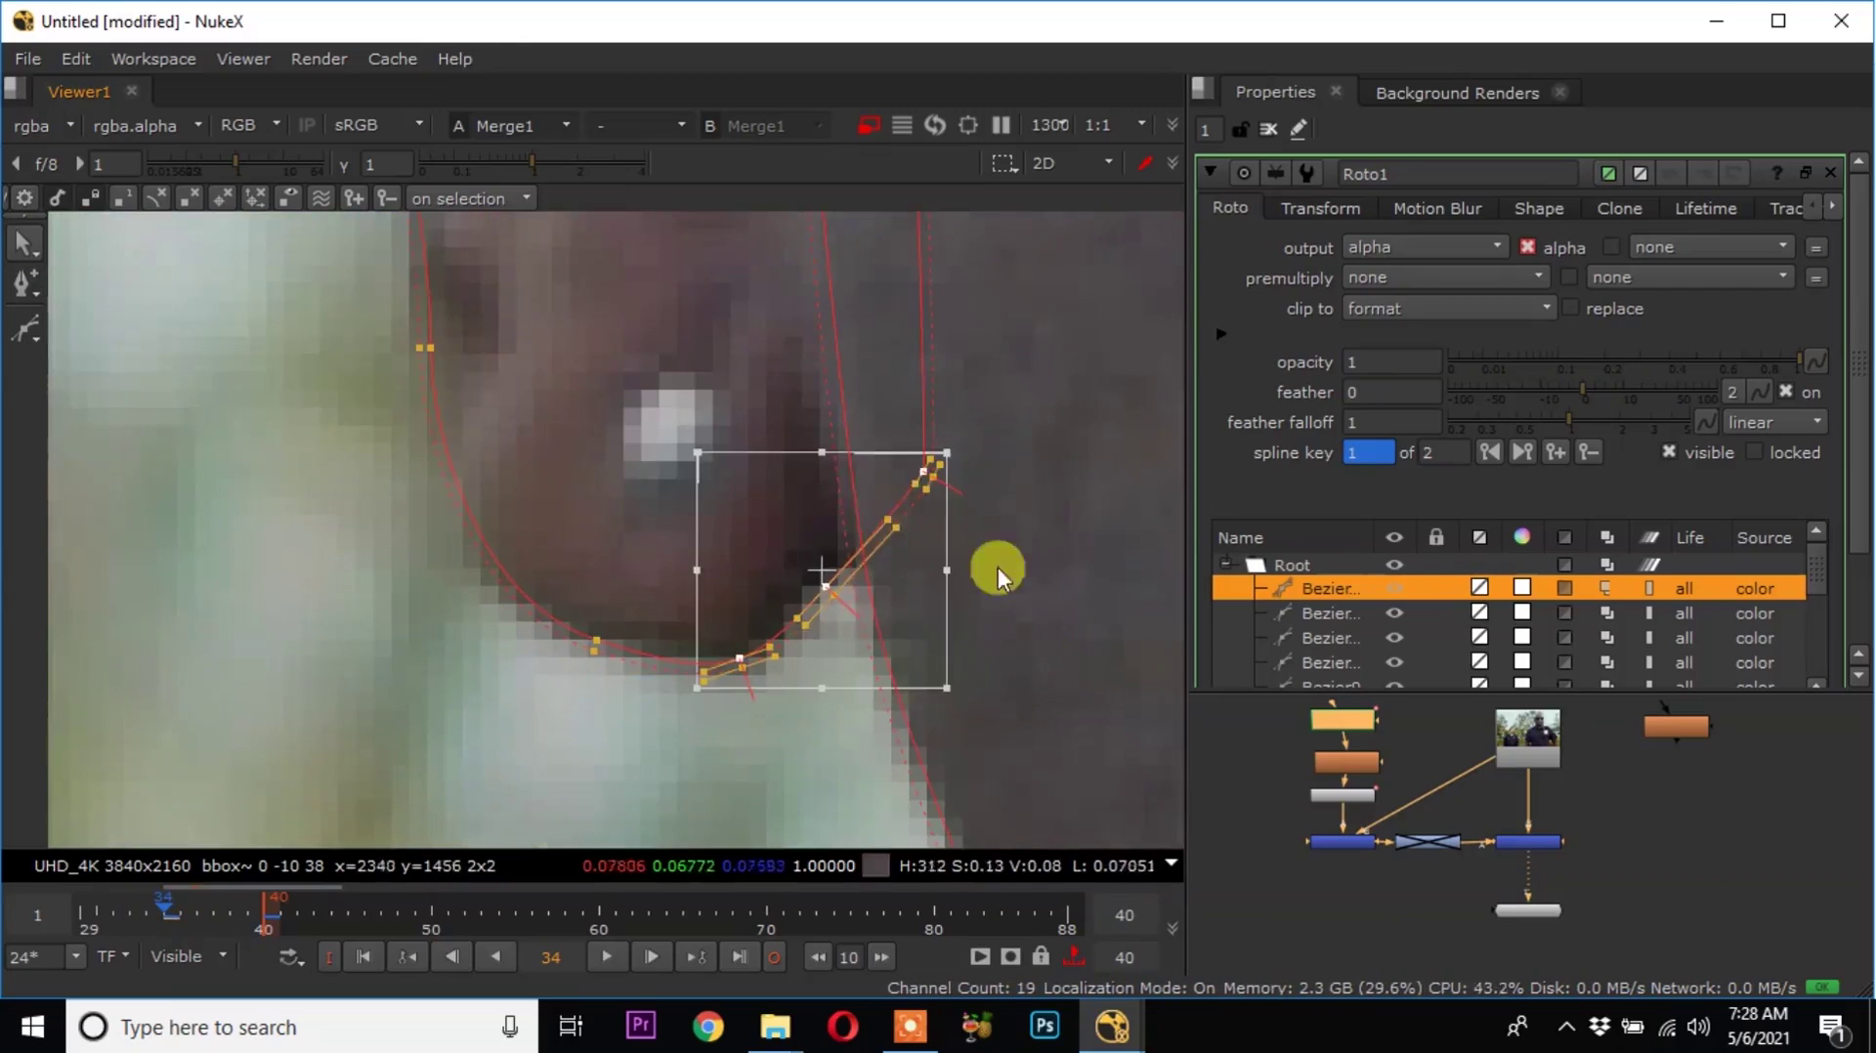
pyautogui.scroll(-5, 774, 603)
# At frame 30, shift the whole image-left ear shape onto the ear and adjust its outer edge.
pyautogui.click(102, 905)
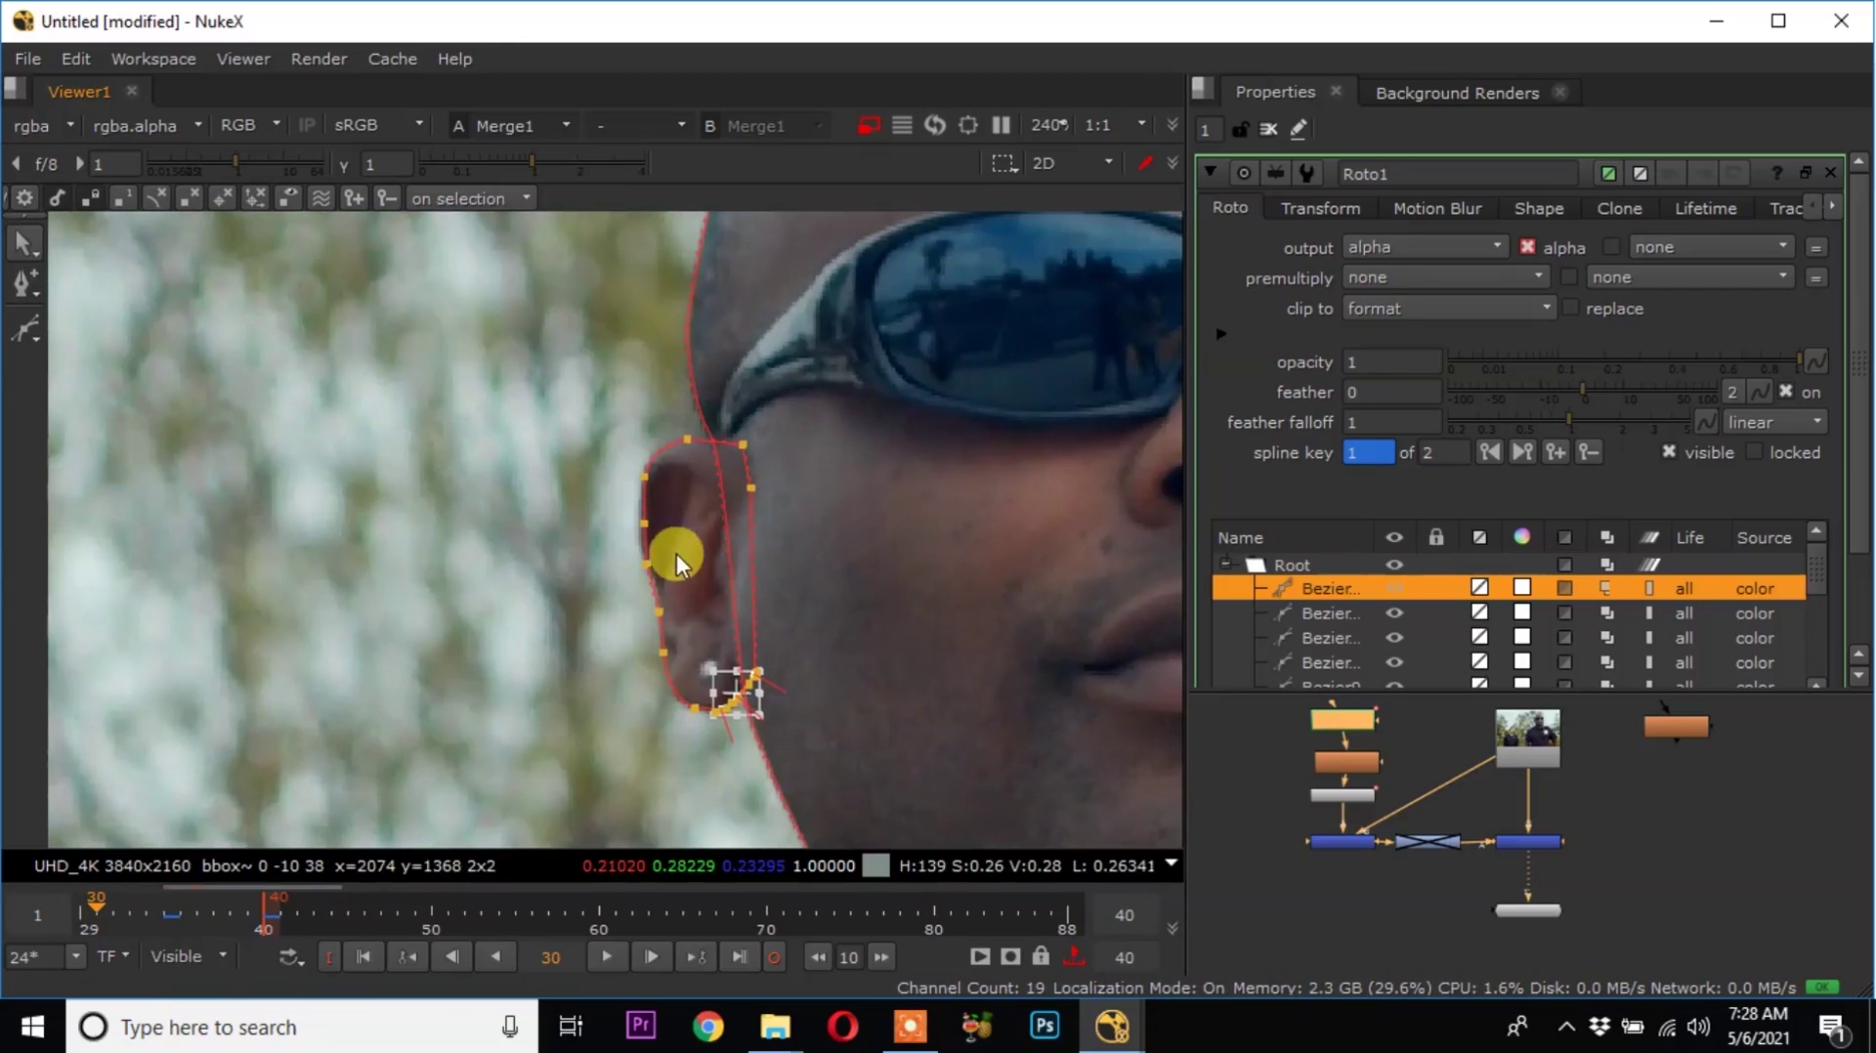
pyautogui.scroll(3, 676, 553)
pyautogui.scroll(-2, 641, 516)
pyautogui.moveTo(449, 269); pyautogui.dragTo(718, 748)
pyautogui.scroll(3, 554, 469)
pyautogui.moveTo(567, 443); pyautogui.dragTo(559, 439)
pyautogui.scroll(2, 549, 432)
pyautogui.click(500, 494)
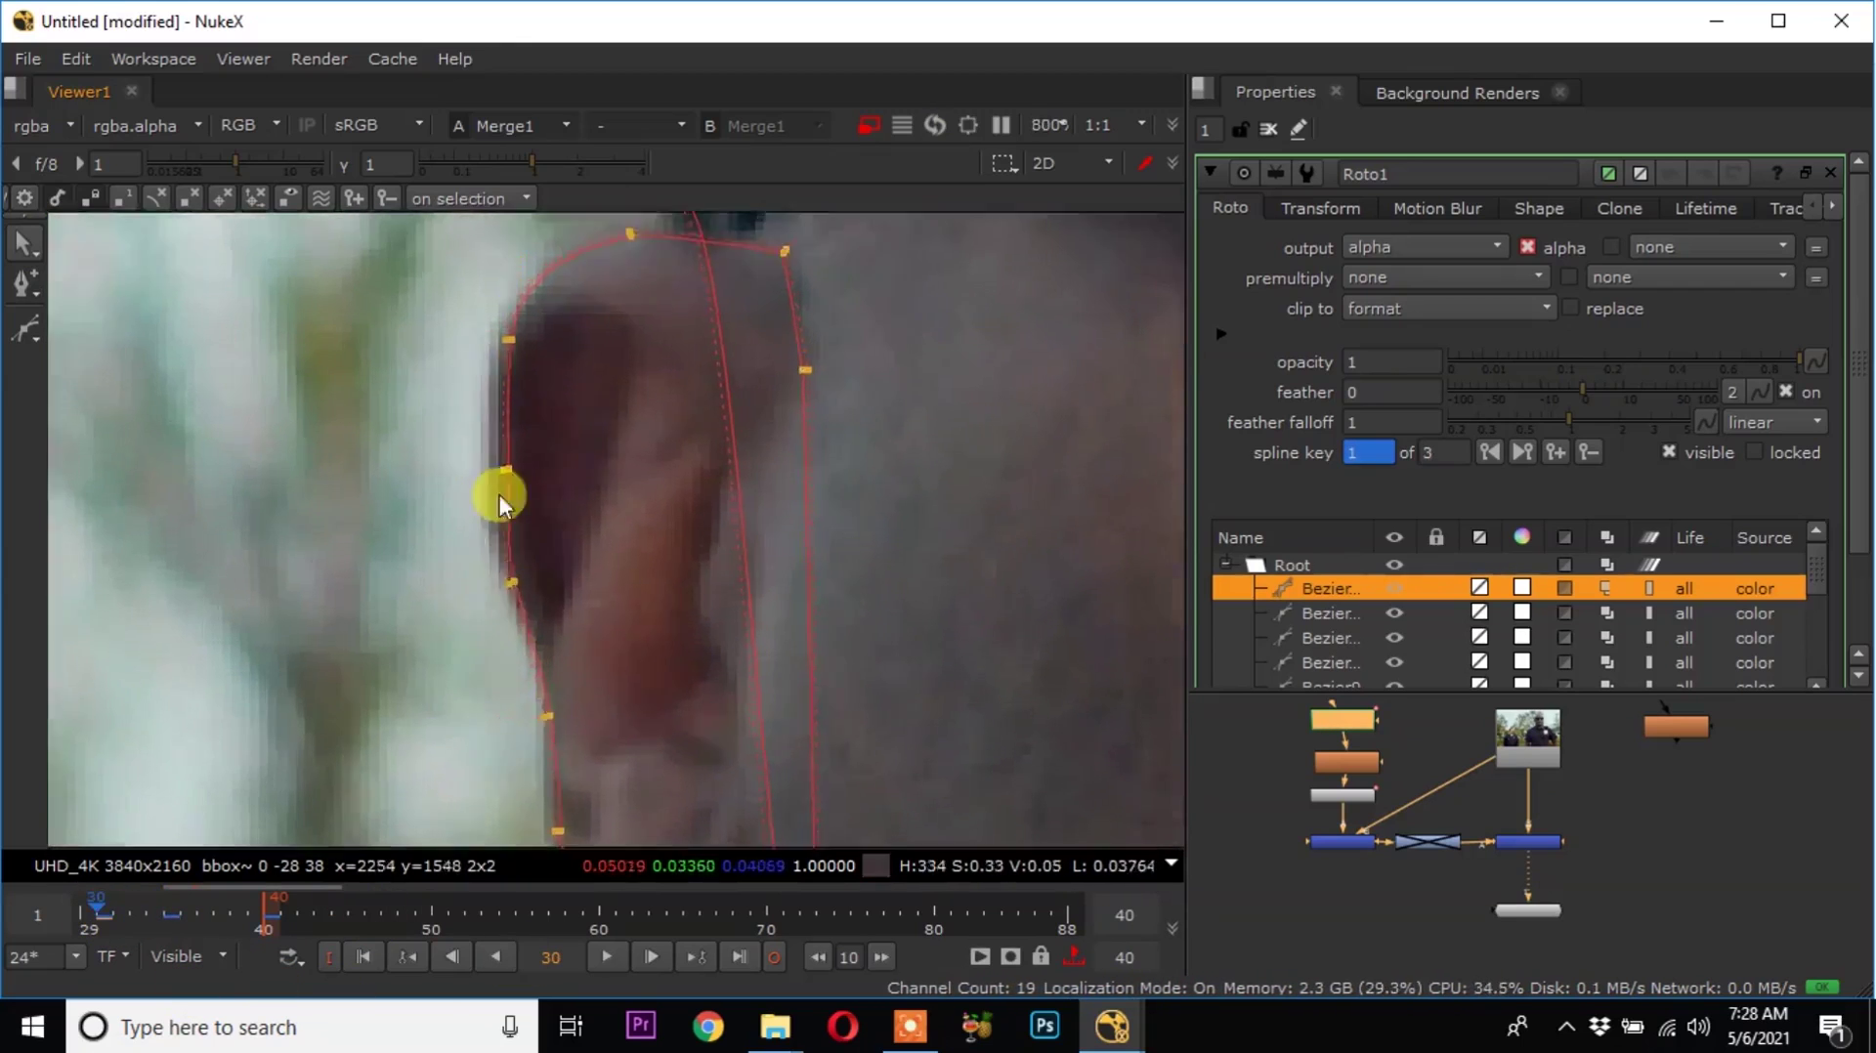
# At frame 30, fit the image-left ear shape's lower points to the earlobe.
pyautogui.scroll(3, 508, 460)
pyautogui.scroll(1, 640, 606)
pyautogui.moveTo(636, 381); pyautogui.dragTo(738, 718)
pyautogui.scroll(-5, 704, 635)
pyautogui.scroll(4, 723, 723)
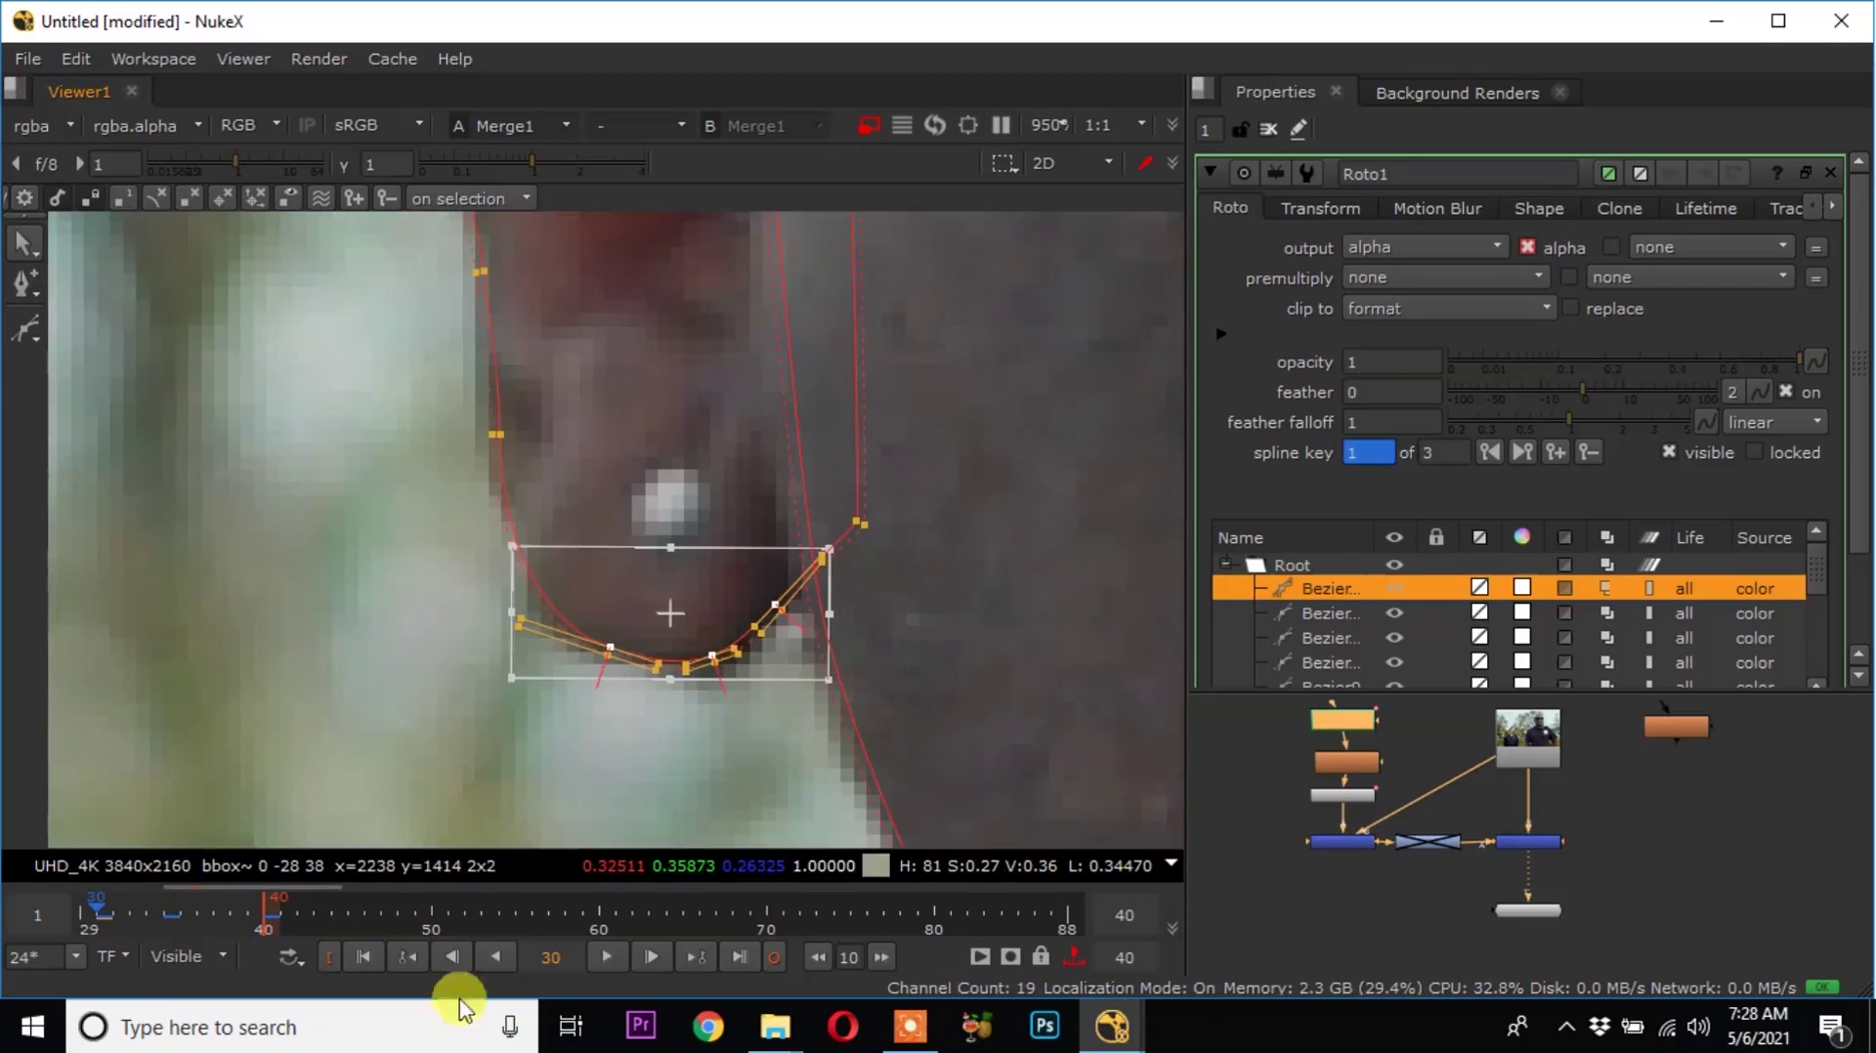
# At frame 25, nudge the image-left ear shape's earlobe points upward onto the lobe edge.
pyautogui.scroll(-3, 869, 742)
pyautogui.scroll(3, 816, 683)
pyautogui.moveTo(732, 641); pyautogui.dragTo(736, 628)
pyautogui.scroll(-5, 736, 628)
# At frame 25, adjust the image-left ear shape's upper points and the point midway down its outer edge.
pyautogui.moveTo(635, 244); pyautogui.dragTo(811, 390)
pyautogui.scroll(5, 674, 440)
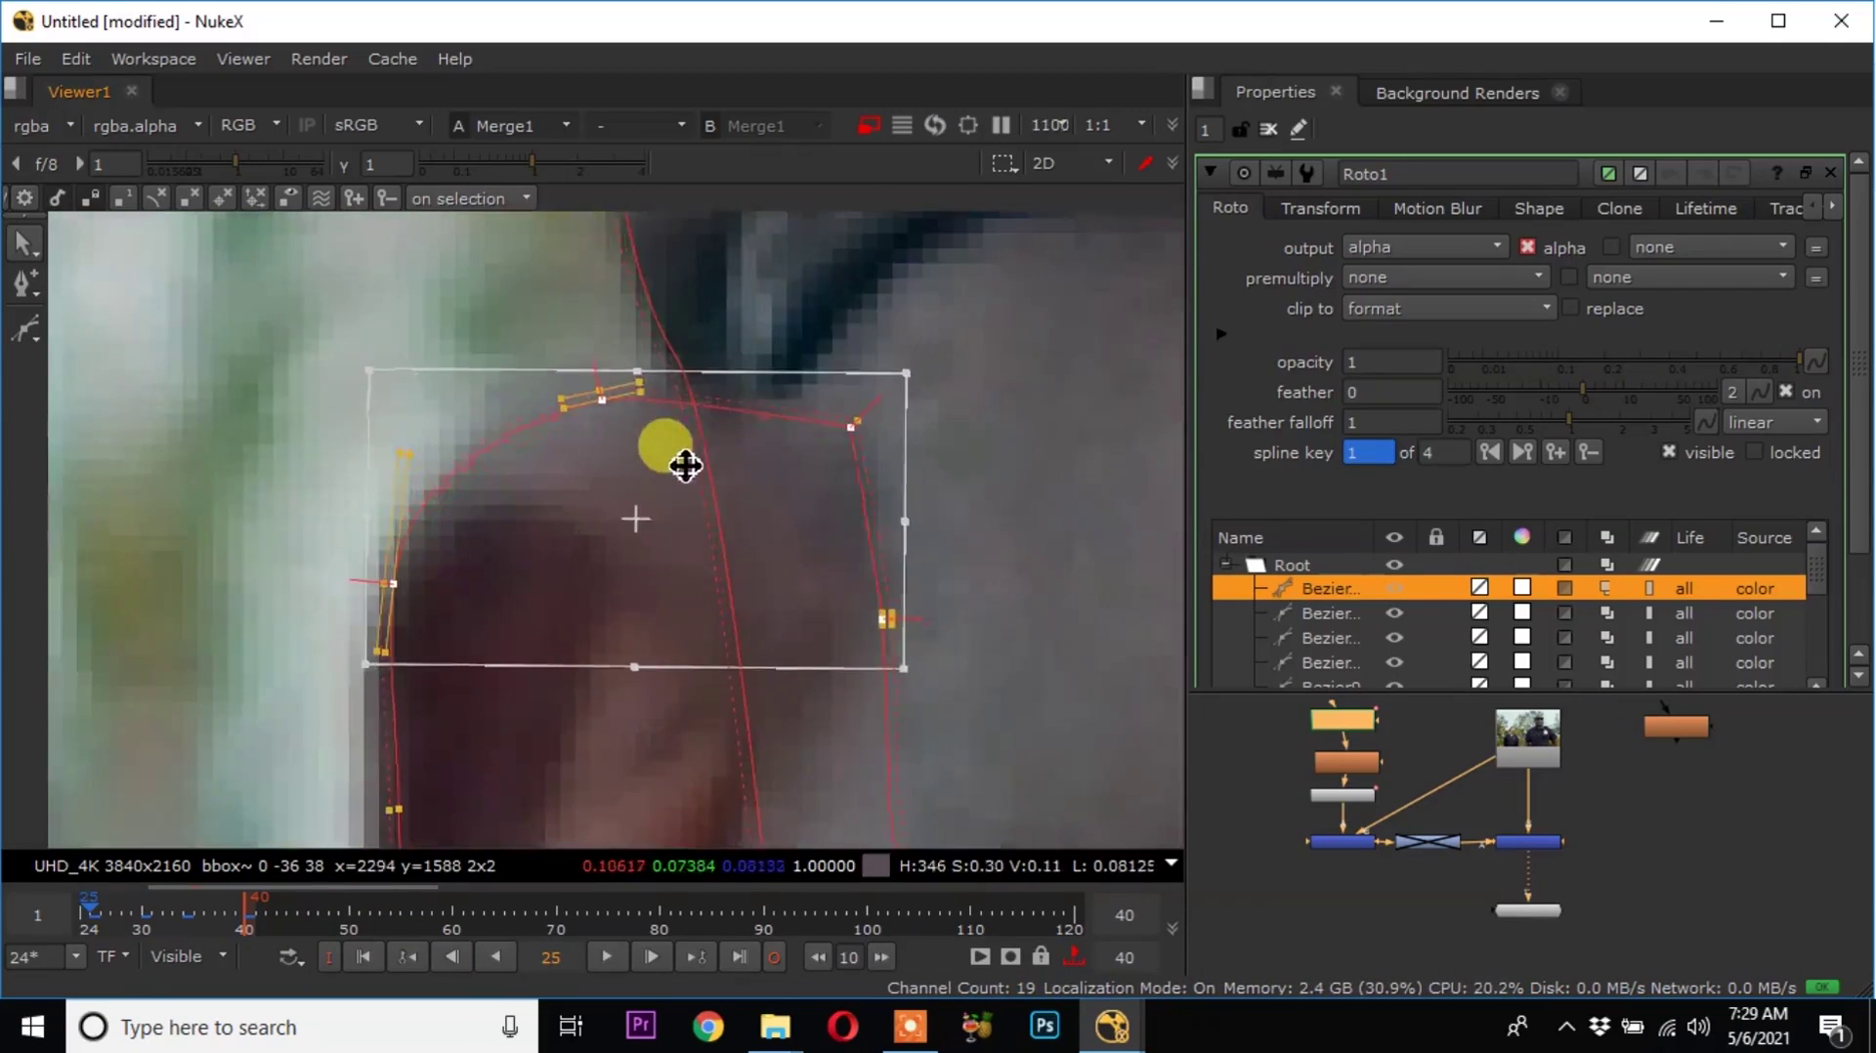
pyautogui.scroll(-4, 670, 448)
pyautogui.moveTo(552, 557); pyautogui.dragTo(625, 684)
pyautogui.scroll(4, 547, 733)
pyautogui.click(511, 560)
pyautogui.scroll(-3, 411, 557)
# At frame 1, select the whole image-left ear shape and shift it onto the ear.
pyautogui.click(365, 955)
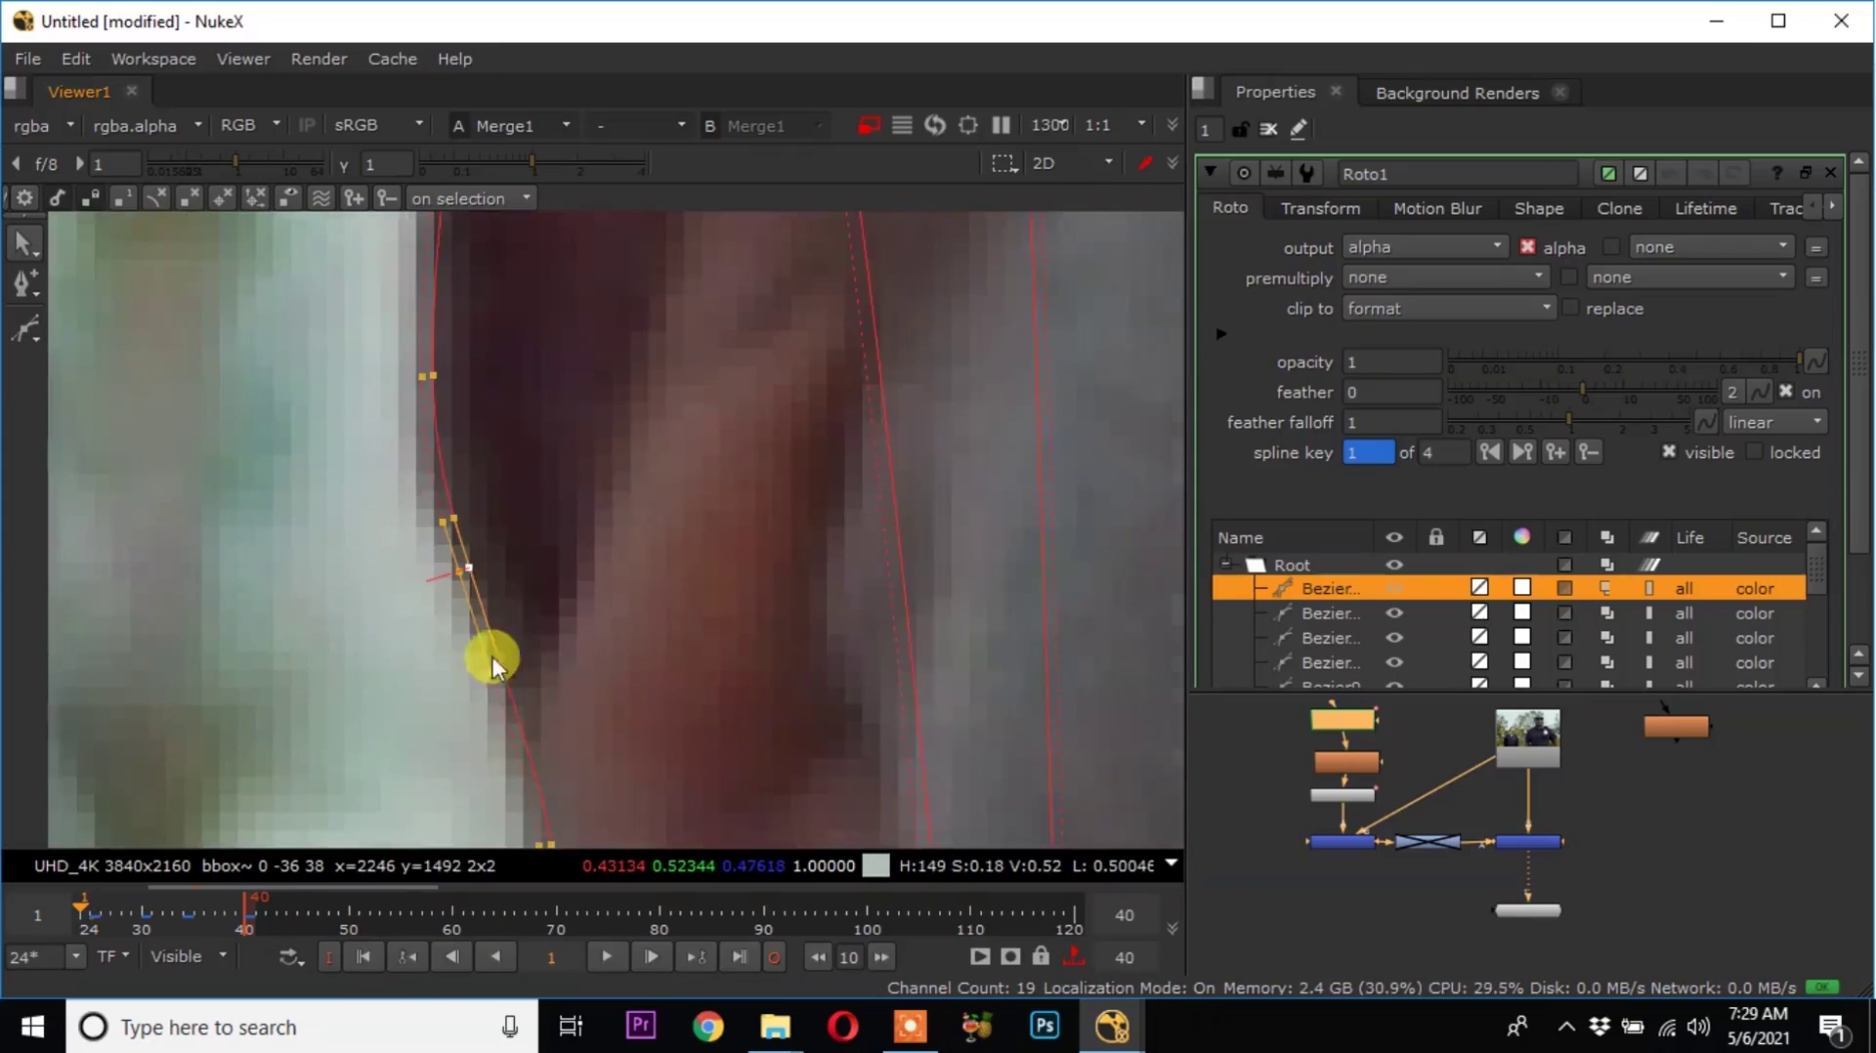
pyautogui.scroll(-5, 508, 547)
pyautogui.moveTo(430, 332); pyautogui.dragTo(704, 743)
pyautogui.scroll(3, 524, 401)
pyautogui.moveTo(557, 450); pyautogui.dragTo(584, 477)
pyautogui.scroll(-5, 583, 477)
pyautogui.scroll(3, 565, 753)
pyautogui.scroll(2, 562, 772)
# At frame 1, lower the image-left ear shape's bottom points onto the earlobe edge.
pyautogui.moveTo(904, 703); pyautogui.dragTo(427, 502)
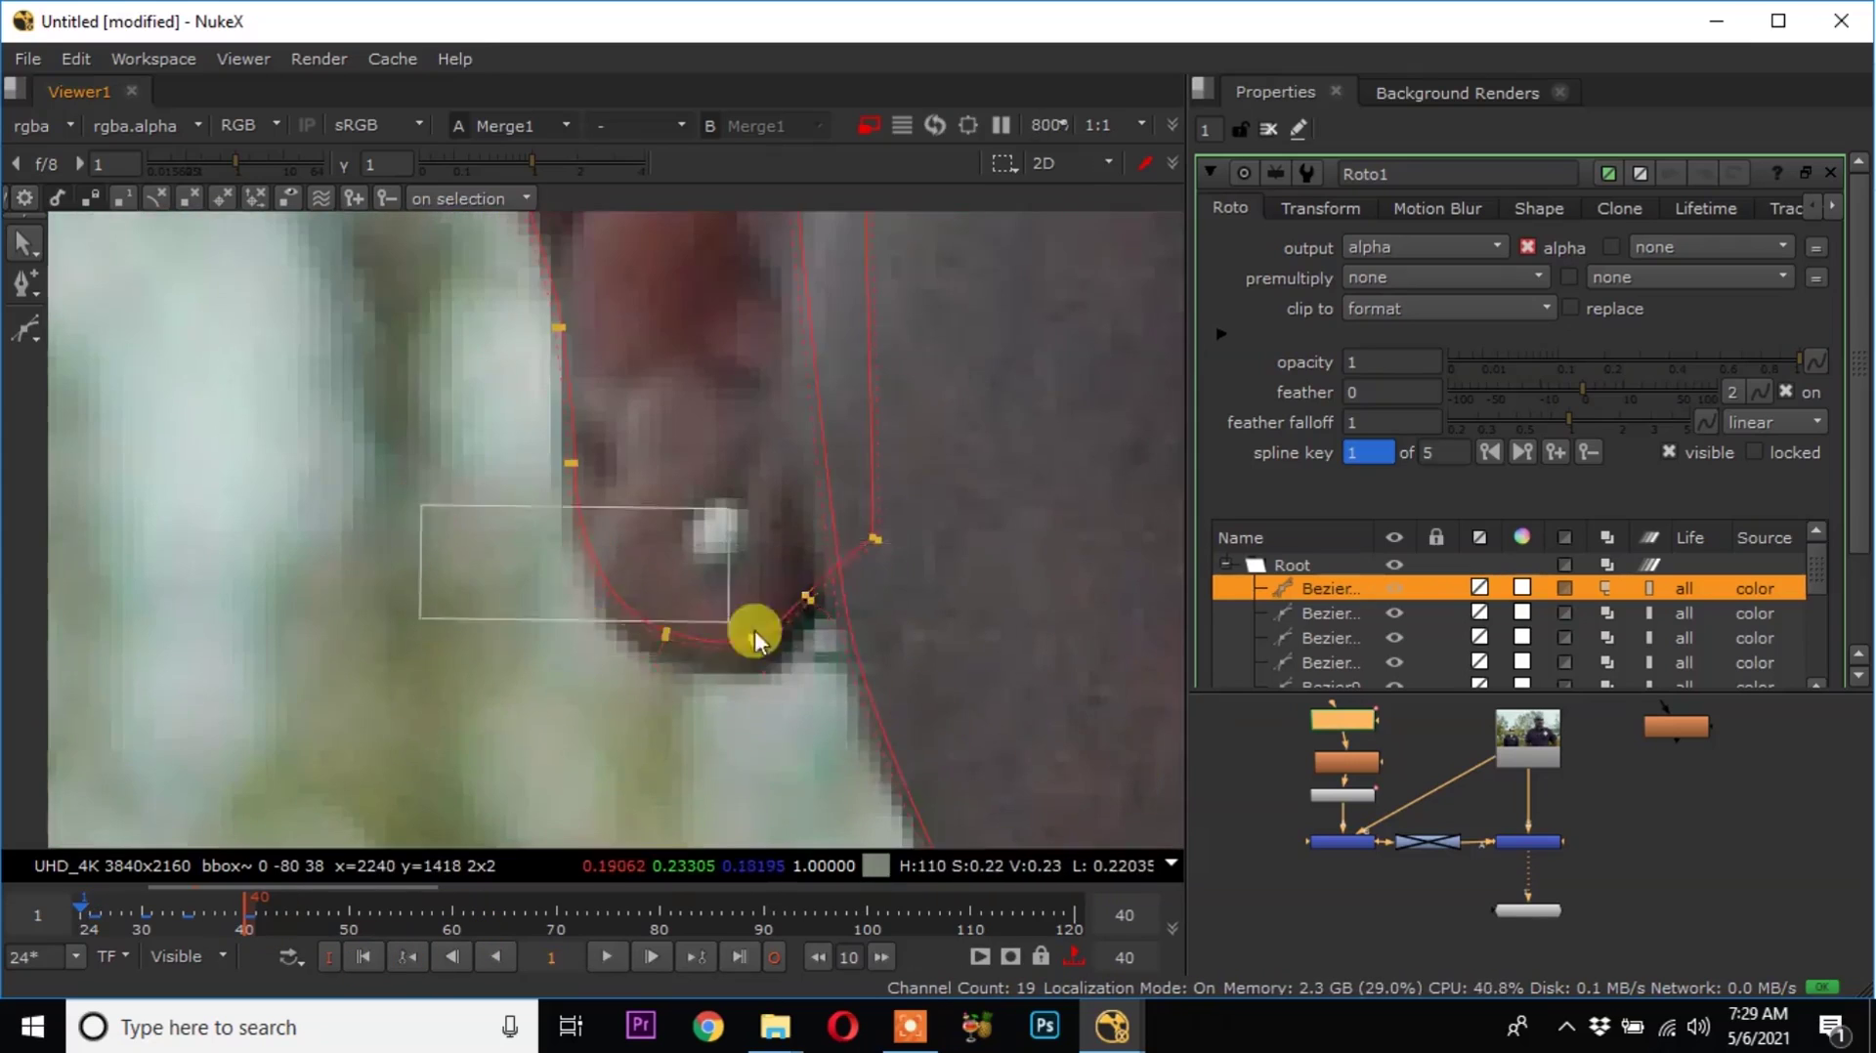
pyautogui.scroll(3, 705, 597)
pyautogui.moveTo(706, 599); pyautogui.dragTo(706, 614)
pyautogui.scroll(-5, 811, 738)
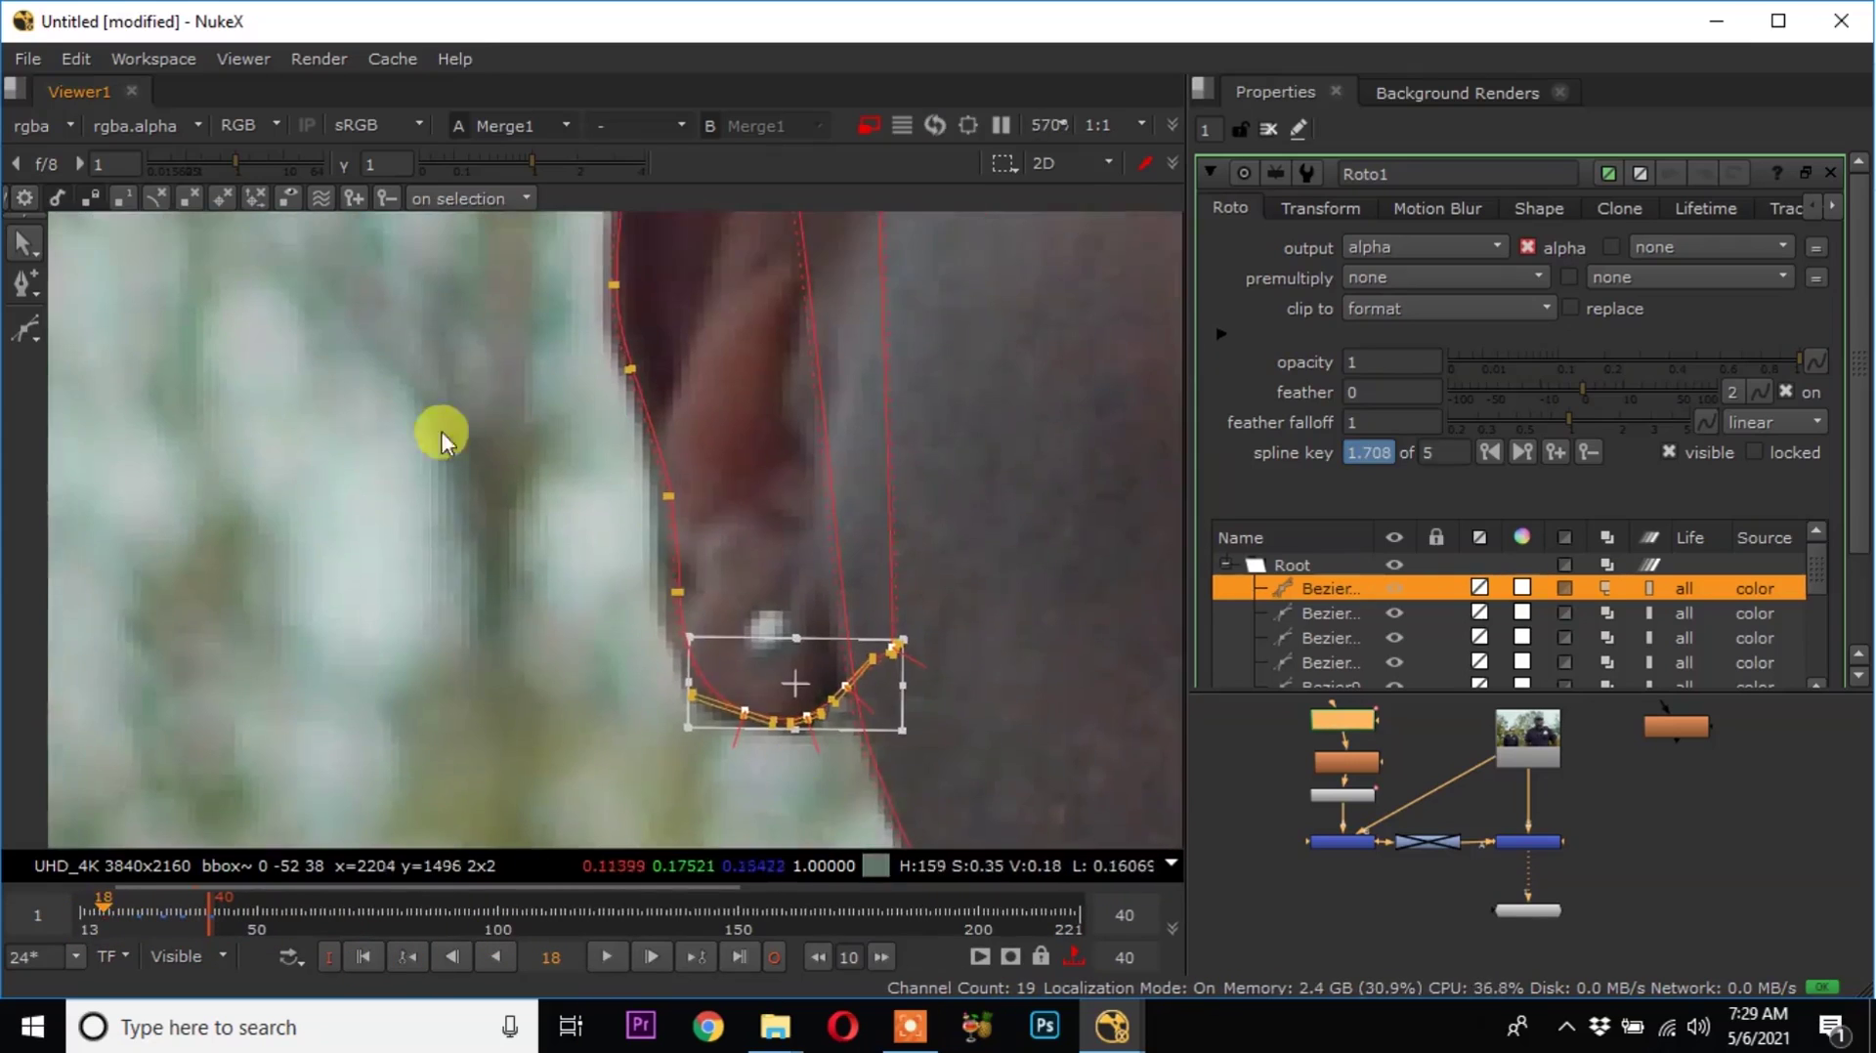
# At frame 18, shift the image-left ear shape onto the ear and fit its points around the earlobe.
pyautogui.moveTo(517, 452); pyautogui.dragTo(788, 641)
pyautogui.scroll(5, 665, 503)
pyautogui.moveTo(760, 579); pyautogui.dragTo(723, 586)
pyautogui.scroll(-4, 576, 400)
pyautogui.scroll(2, 696, 703)
pyautogui.moveTo(465, 487); pyautogui.dragTo(897, 676)
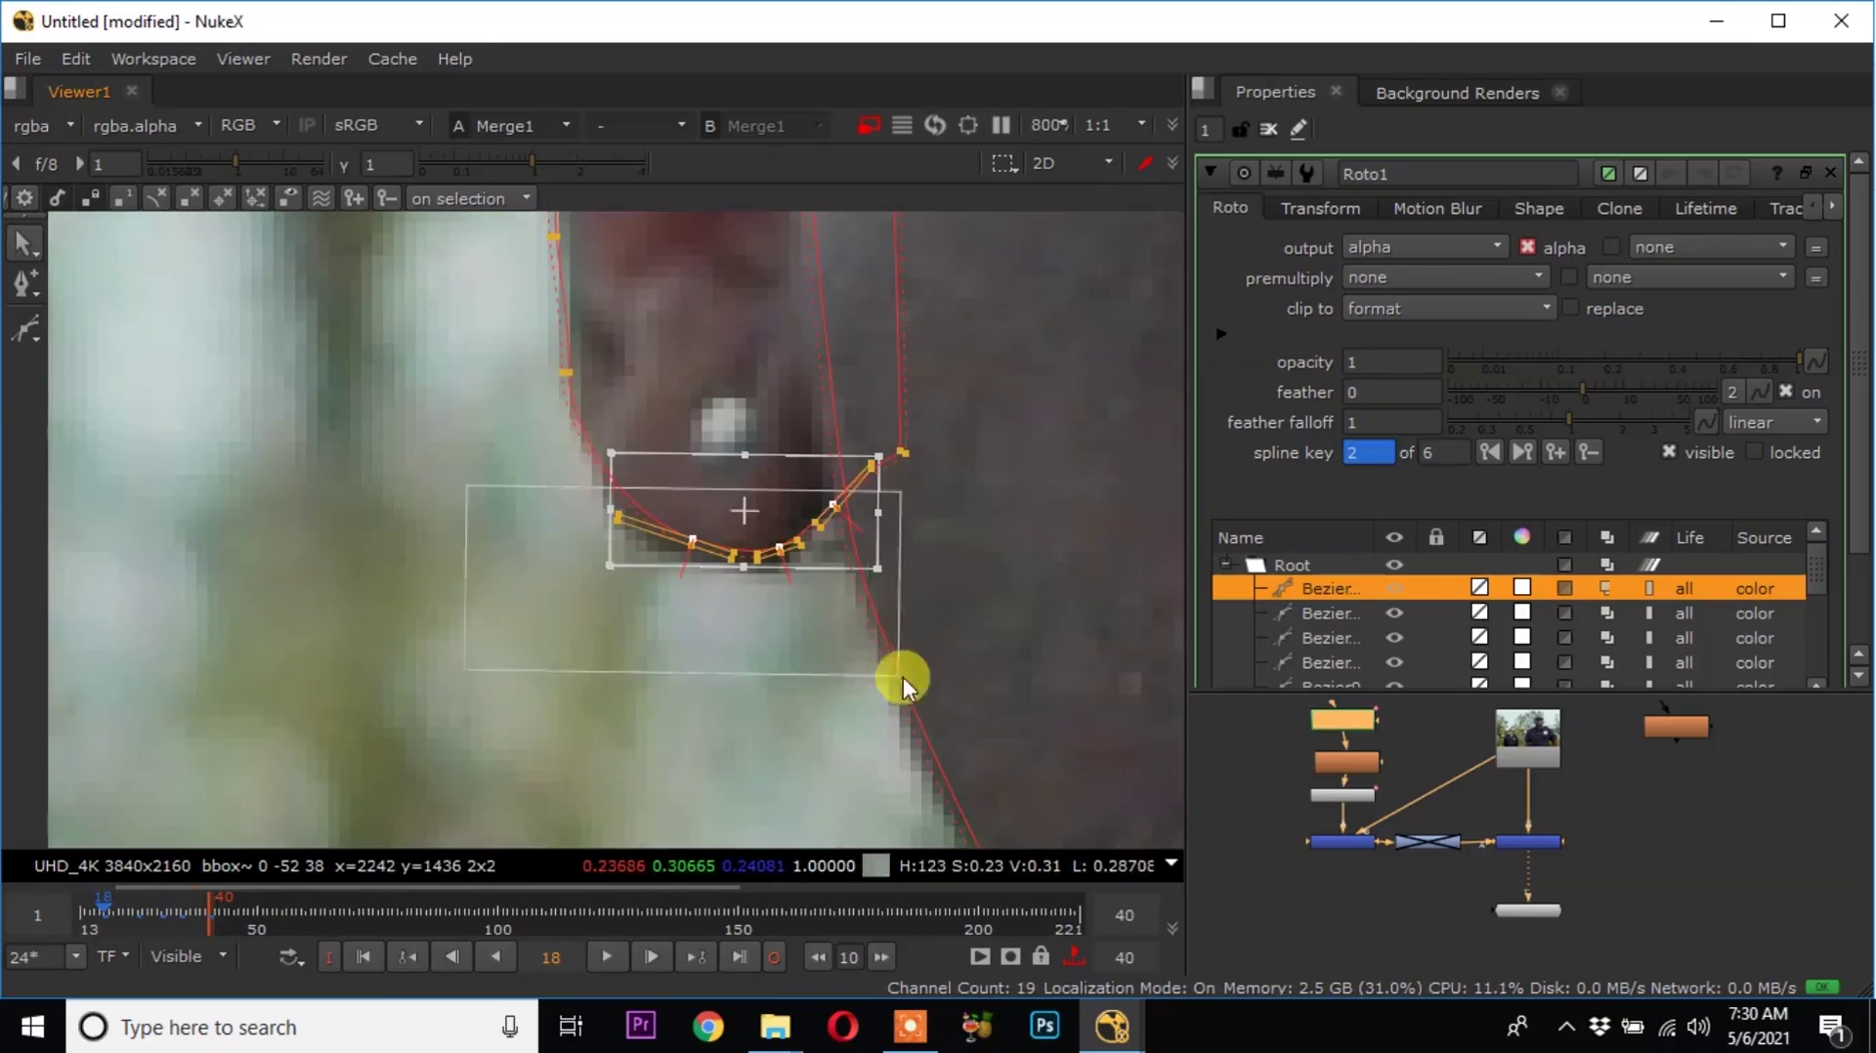
# At frame 15, adjust the image-left ear shape's lower outer and earlobe points.
pyautogui.click(91, 909)
pyautogui.scroll(-1, 635, 596)
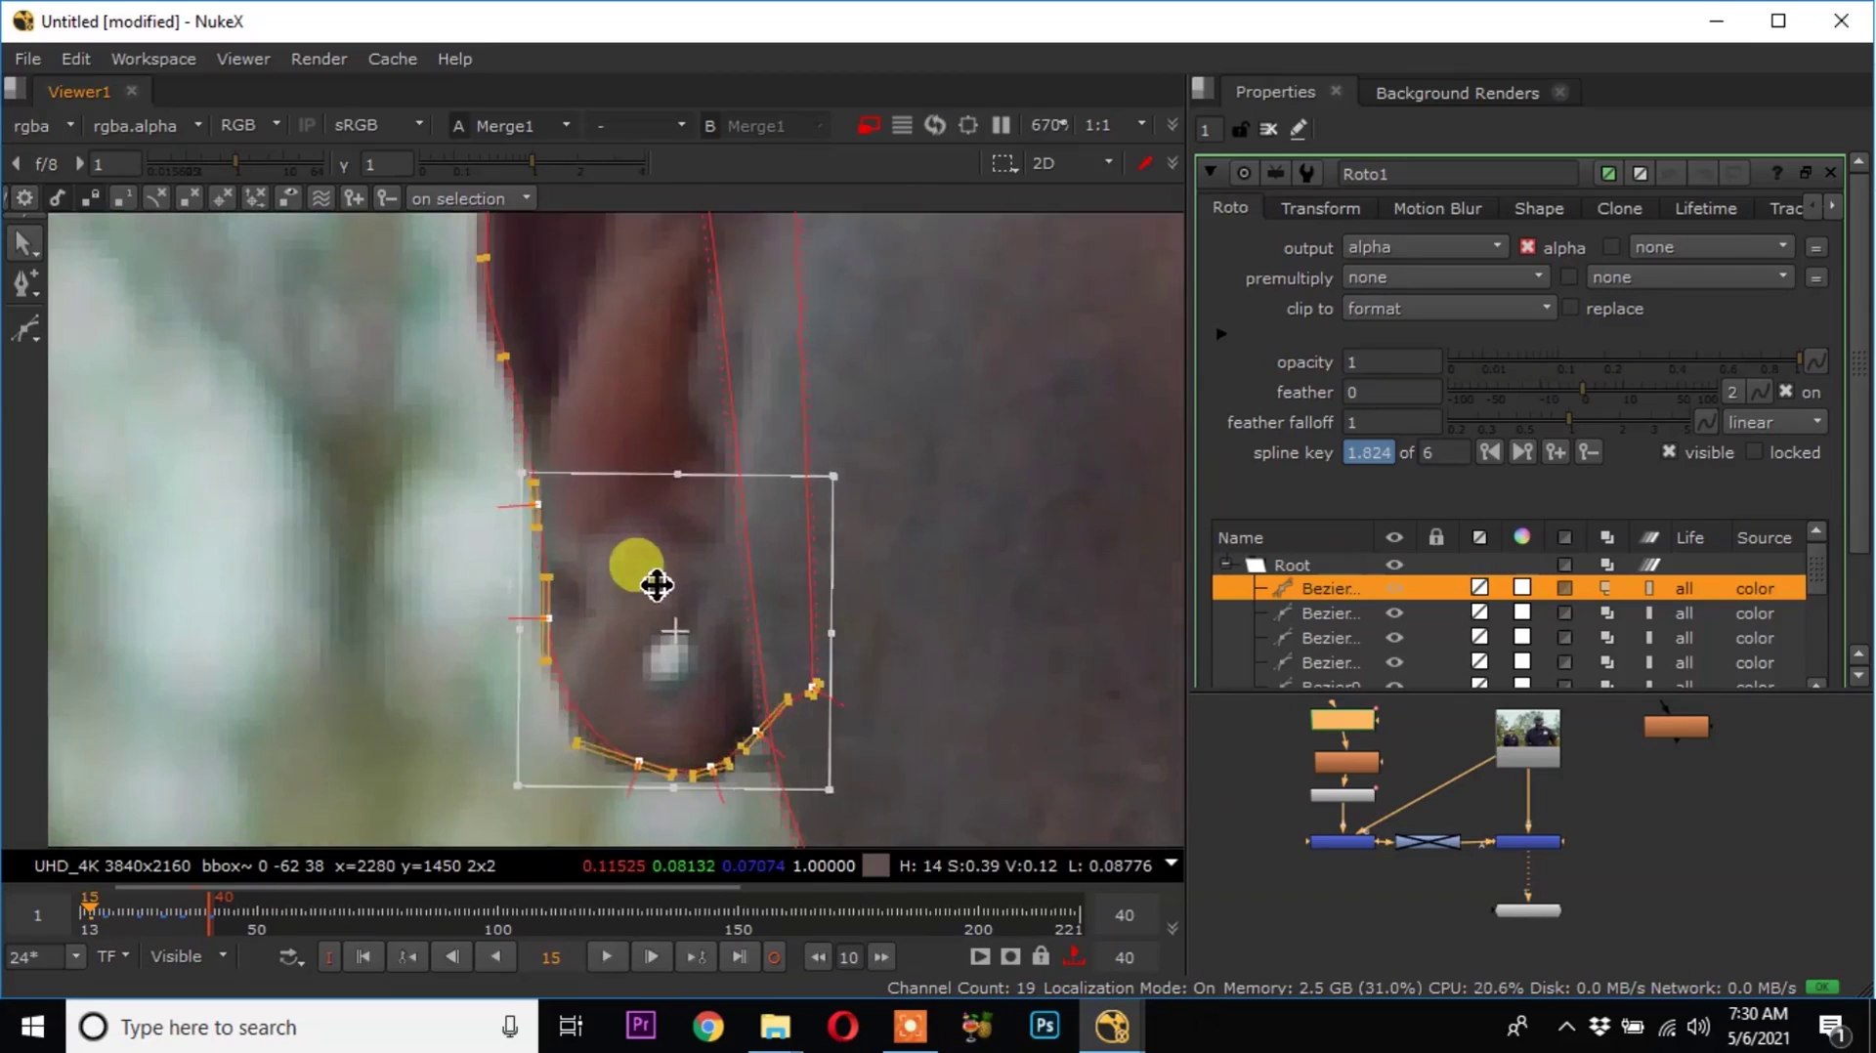
pyautogui.scroll(-5, 676, 724)
# At frame 40, draw a new closed Bezier shape around the image-right ear, overlapping the cheek.
pyautogui.scroll(3, 964, 627)
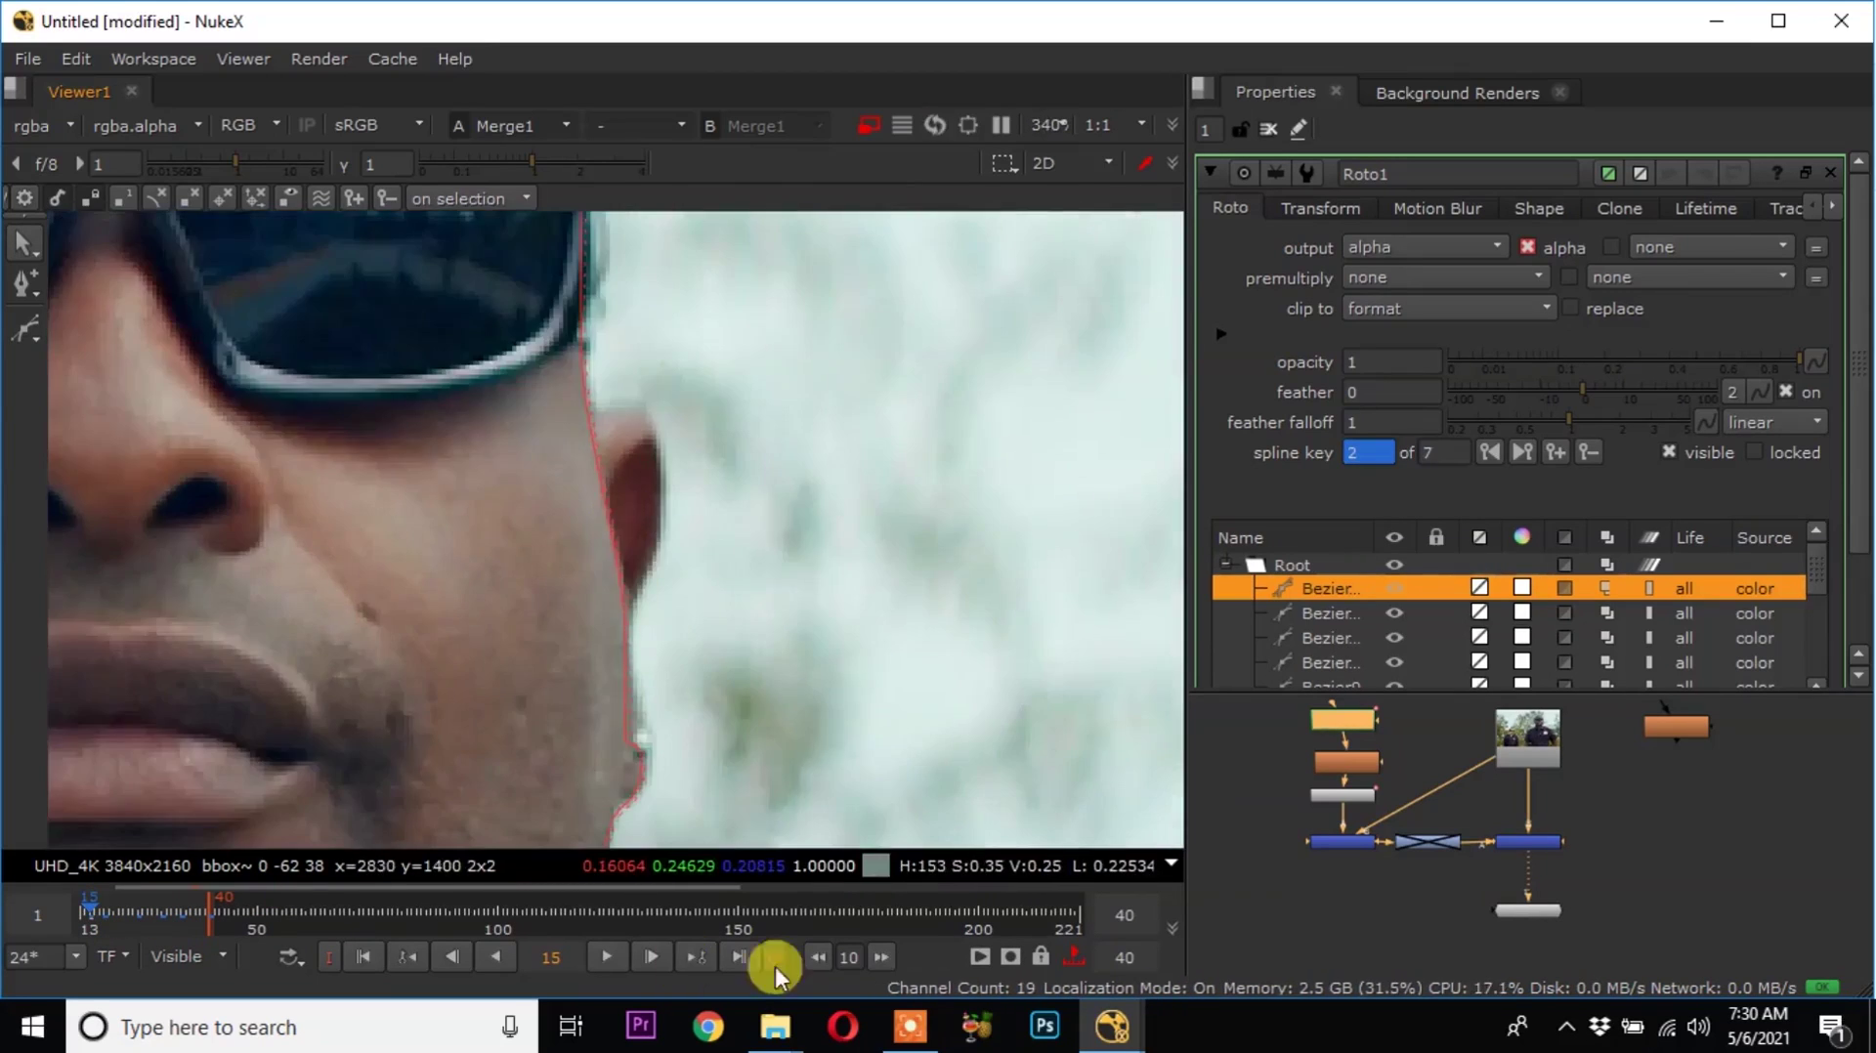
pyautogui.click(24, 329)
pyautogui.scroll(-2, 181, 314)
pyautogui.scroll(4, 625, 357)
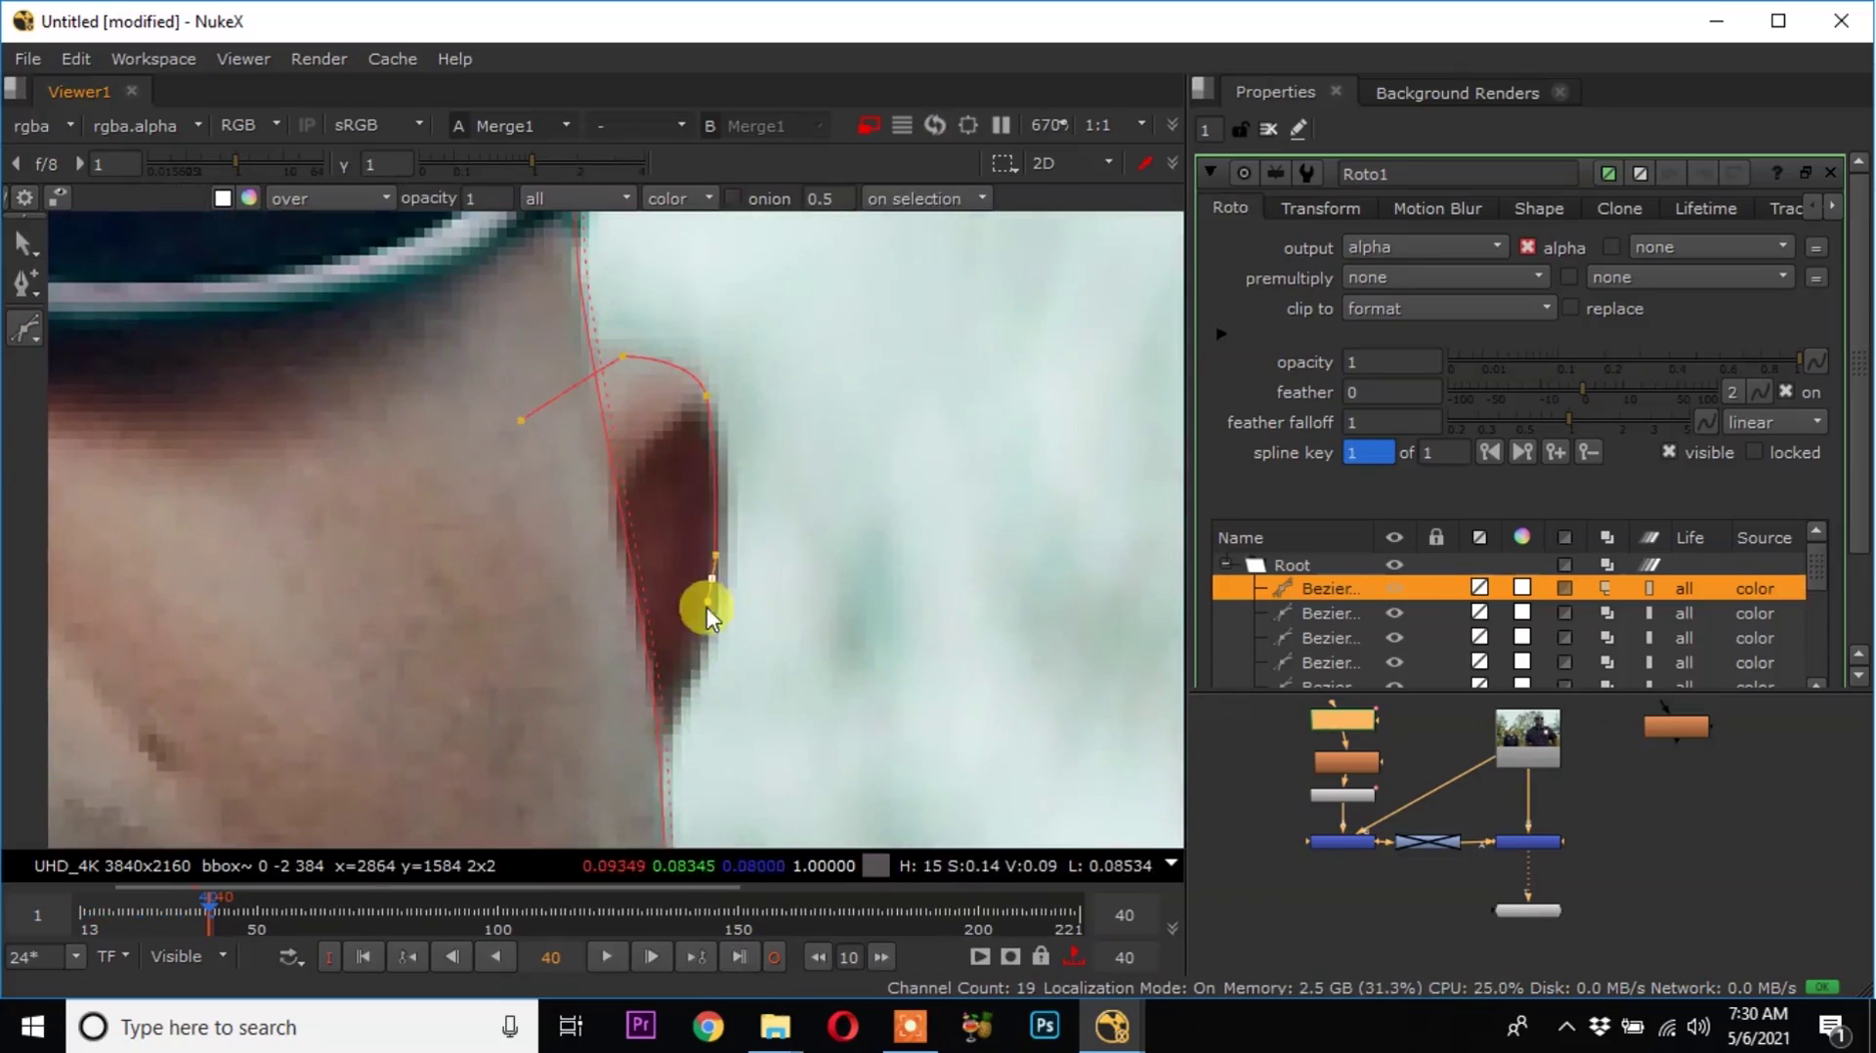
pyautogui.click(520, 421)
# Add a point on the image-right ear shape's cheek side, smooth its inner points and feather the outline.
pyautogui.moveTo(647, 740); pyautogui.dragTo(608, 582, button='middle')
pyautogui.keyDown('ctrl'); pyautogui.keyDown('alt'); pyautogui.moveTo(532, 530); pyautogui.dragTo(553, 613); pyautogui.keyUp('alt'); pyautogui.keyUp('ctrl')
pyautogui.moveTo(532, 362); pyautogui.dragTo(584, 516, button='middle')
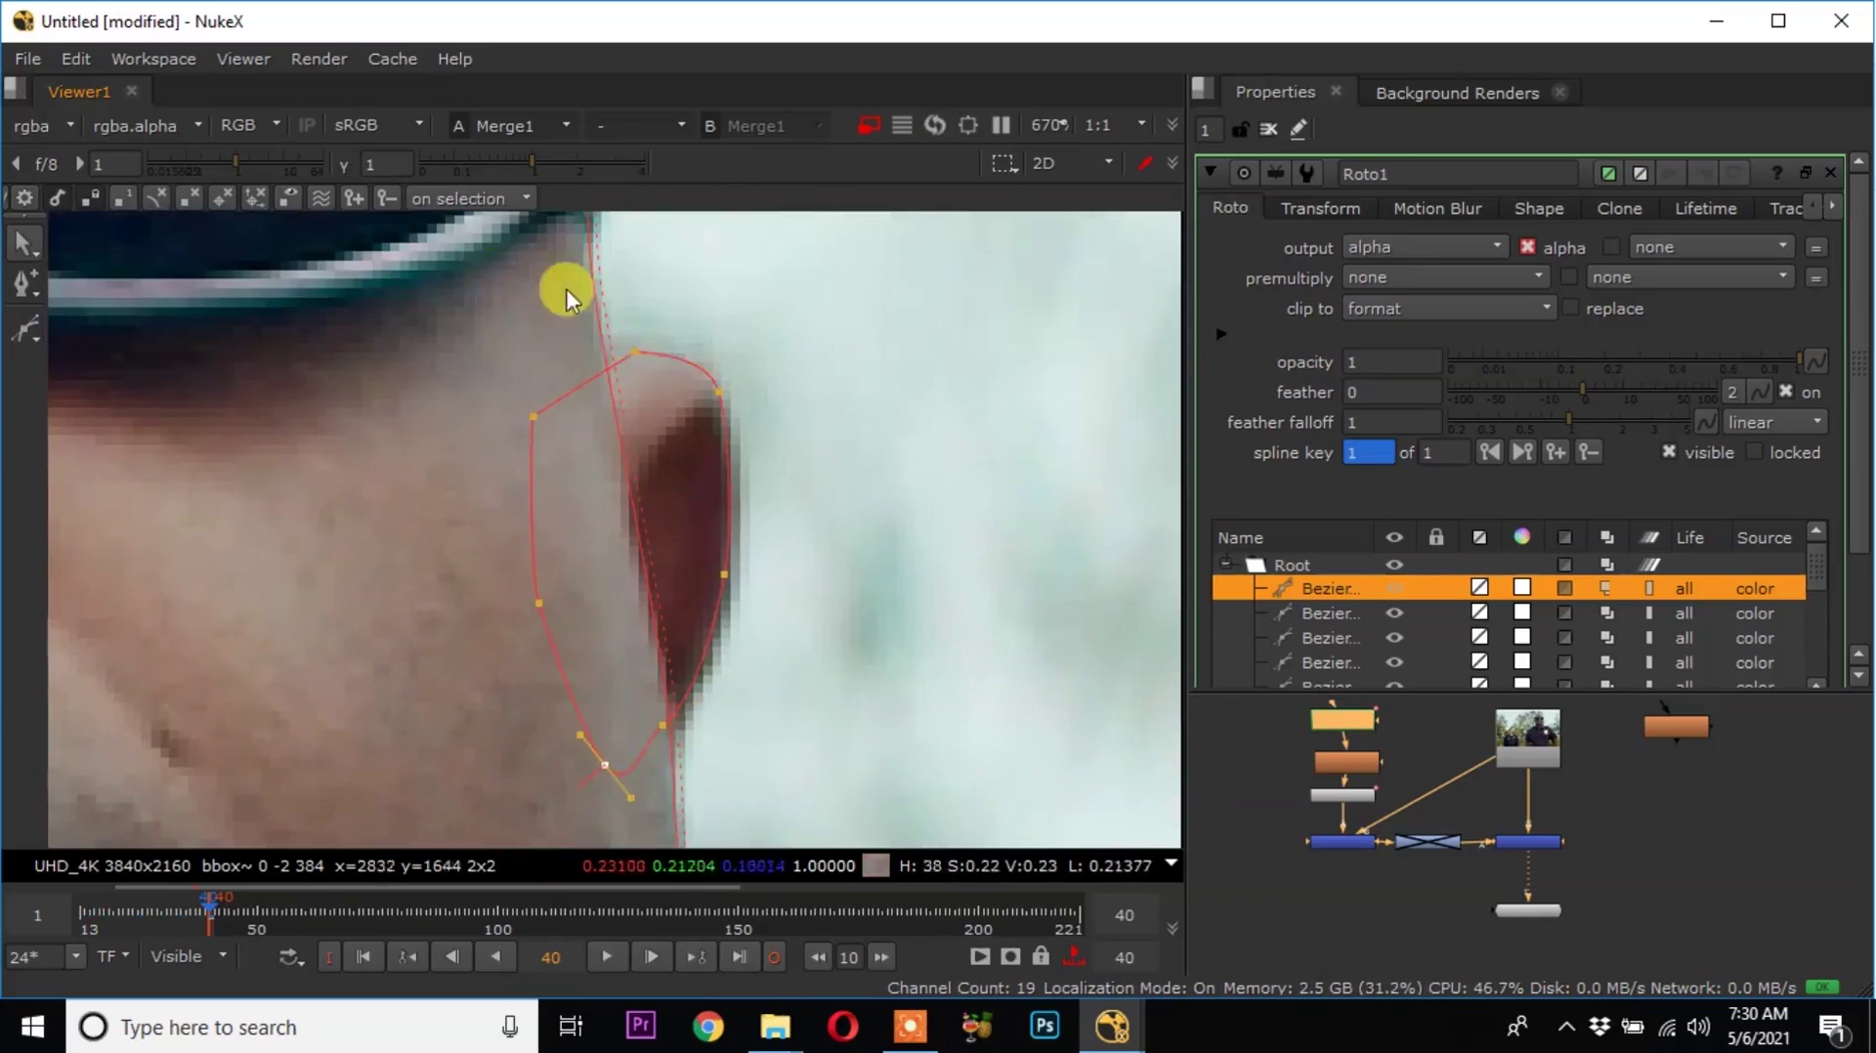
pyautogui.scroll(2, 629, 355)
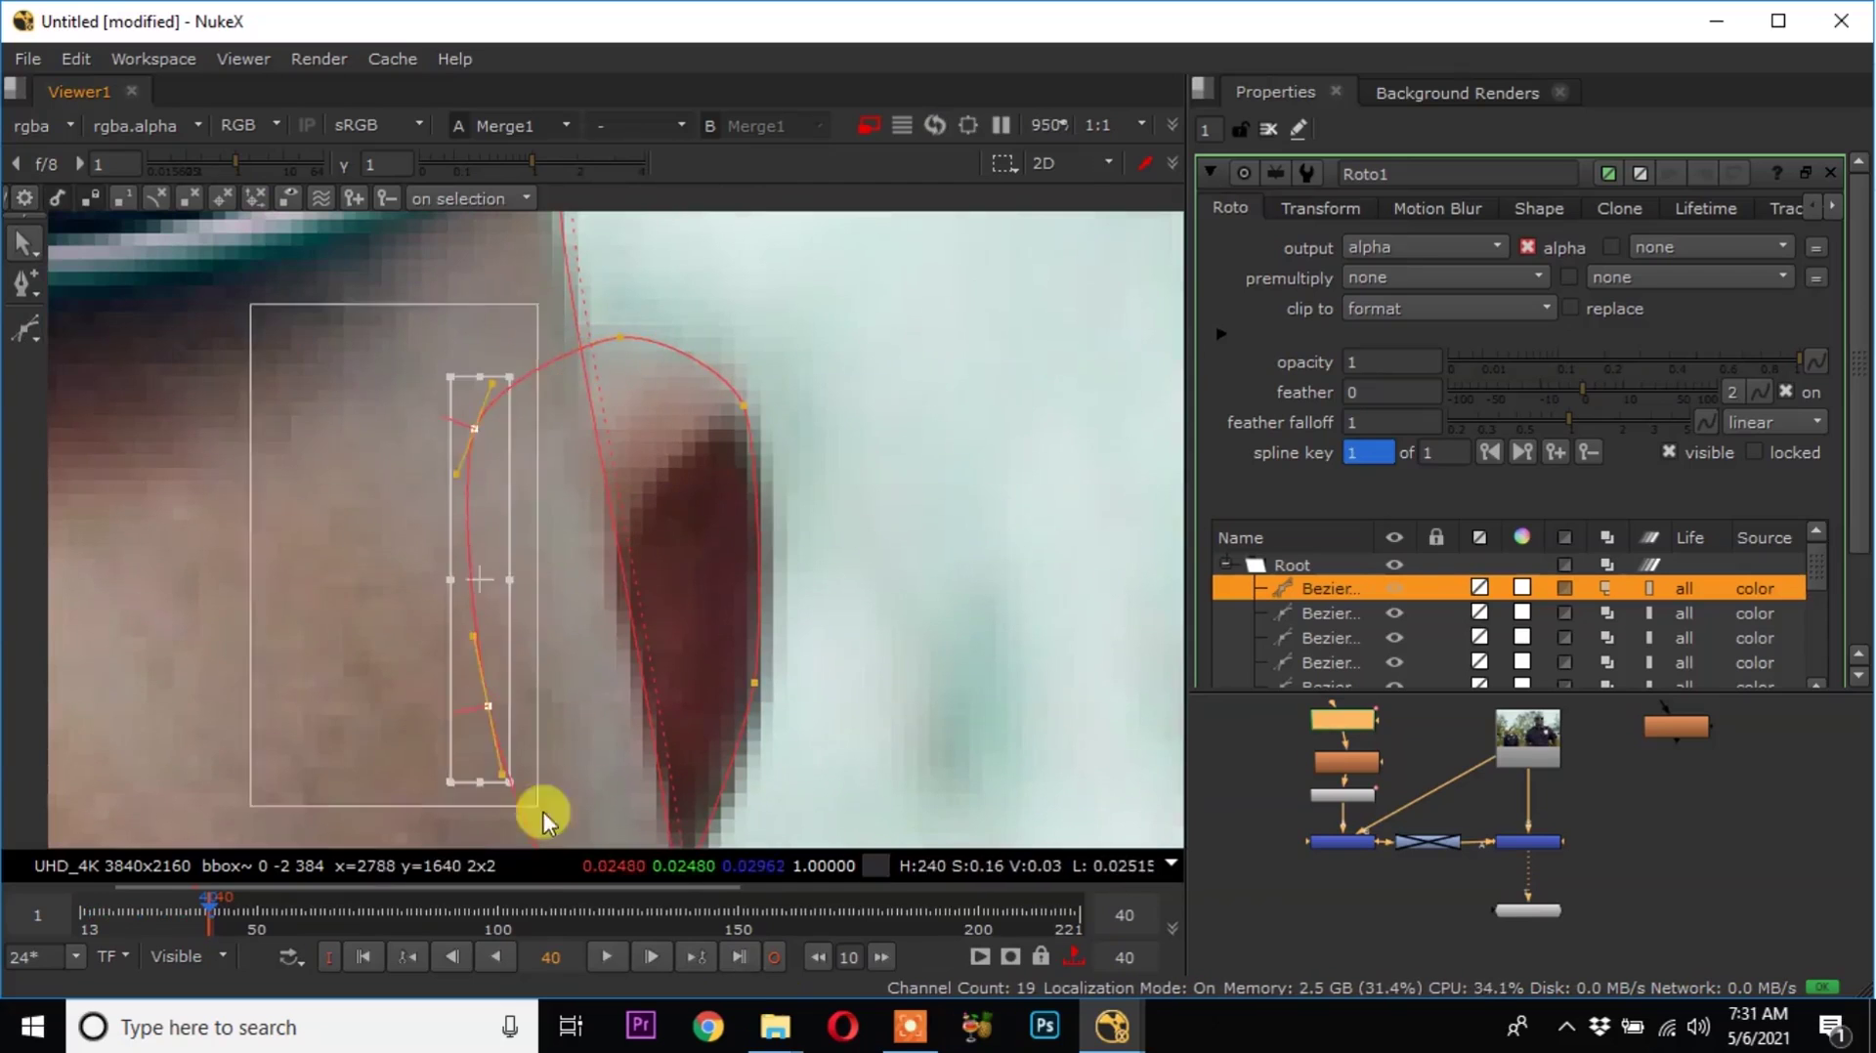
pyautogui.moveTo(537, 354); pyautogui.dragTo(845, 977)
pyautogui.moveTo(821, 508); pyautogui.dragTo(753, 490, button='middle')
pyautogui.scroll(2, 666, 344)
# At frame 32, fit the image-right ear shape to the ear and raise its lower points slightly.
pyautogui.scroll(-5, 711, 415)
pyautogui.press('Left')
pyautogui.press('Left')
pyautogui.press('Left')
pyautogui.press('Left')
pyautogui.press('Left')
pyautogui.press('Left')
pyautogui.press('Left')
pyautogui.press('Left')
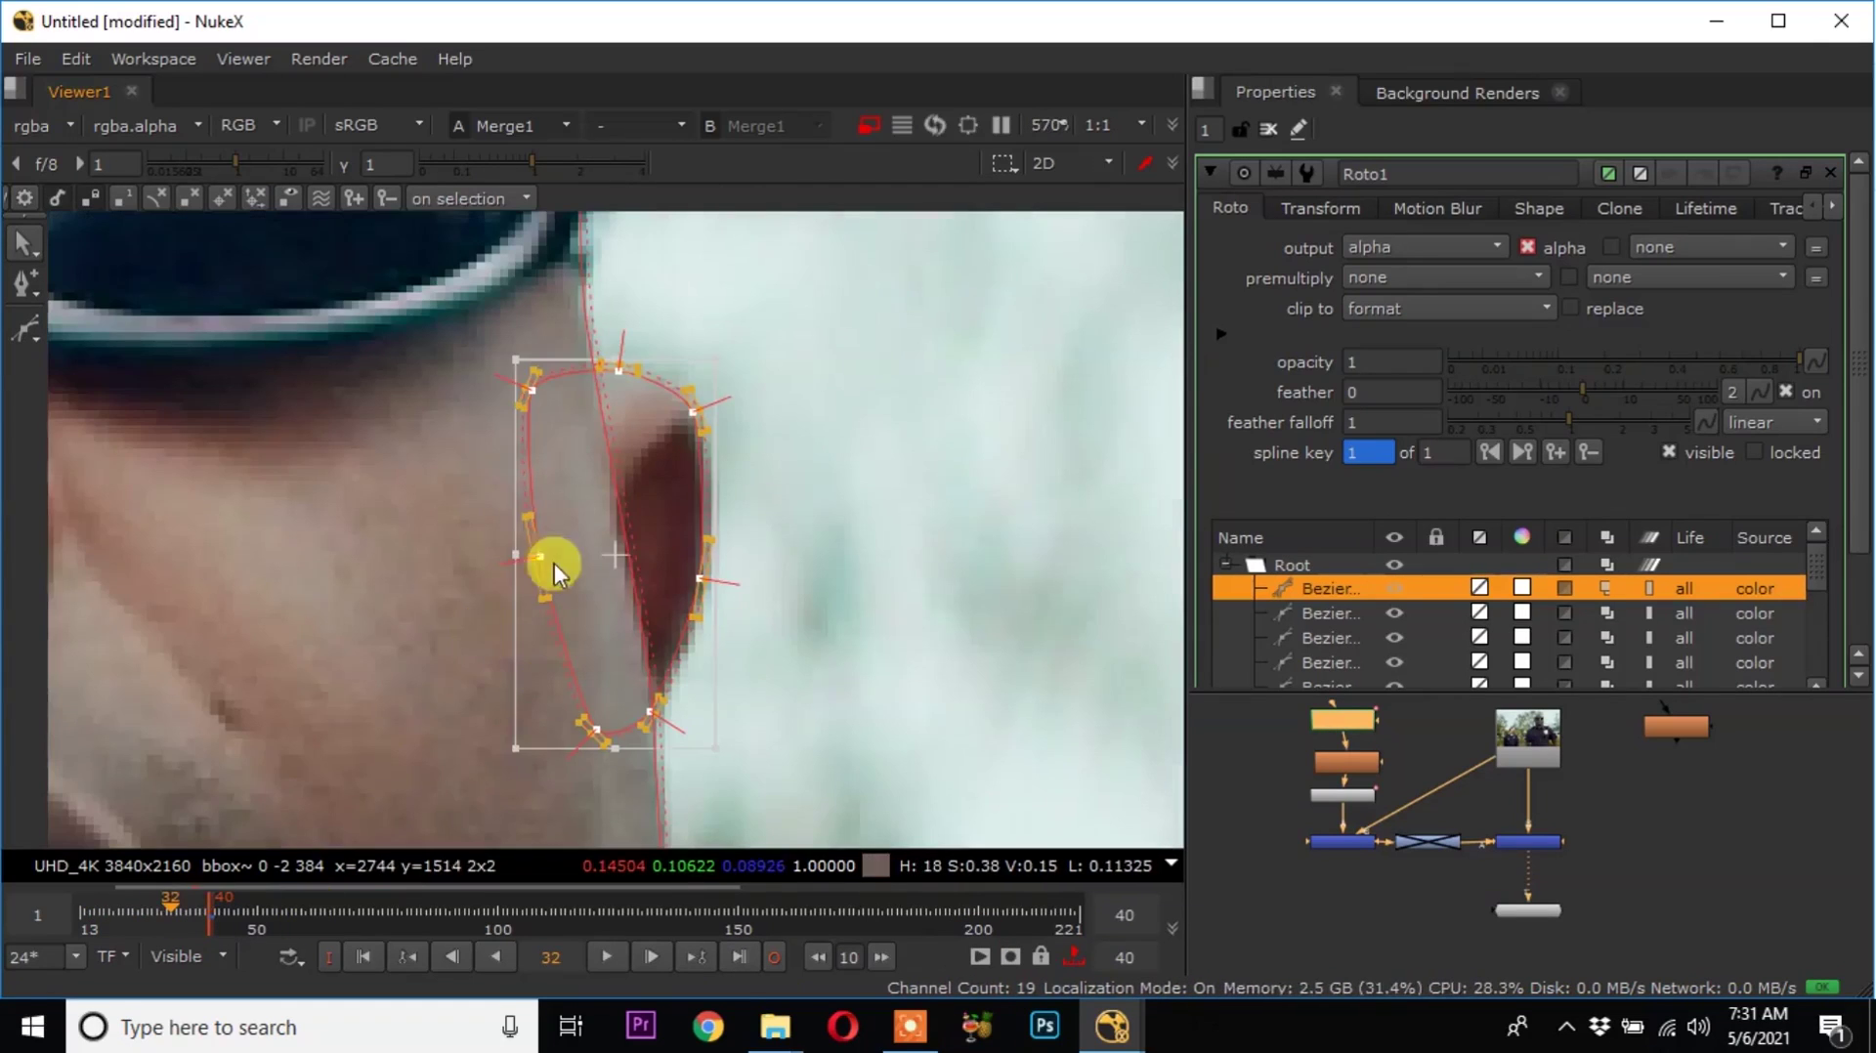
pyautogui.moveTo(554, 563); pyautogui.dragTo(528, 644, button='middle')
pyautogui.moveTo(304, 358); pyautogui.dragTo(848, 999)
pyautogui.scroll(4, 674, 743)
pyautogui.moveTo(610, 513); pyautogui.dragTo(879, 728)
pyautogui.moveTo(766, 603); pyautogui.dragTo(758, 576)
pyautogui.scroll(-5, 709, 723)
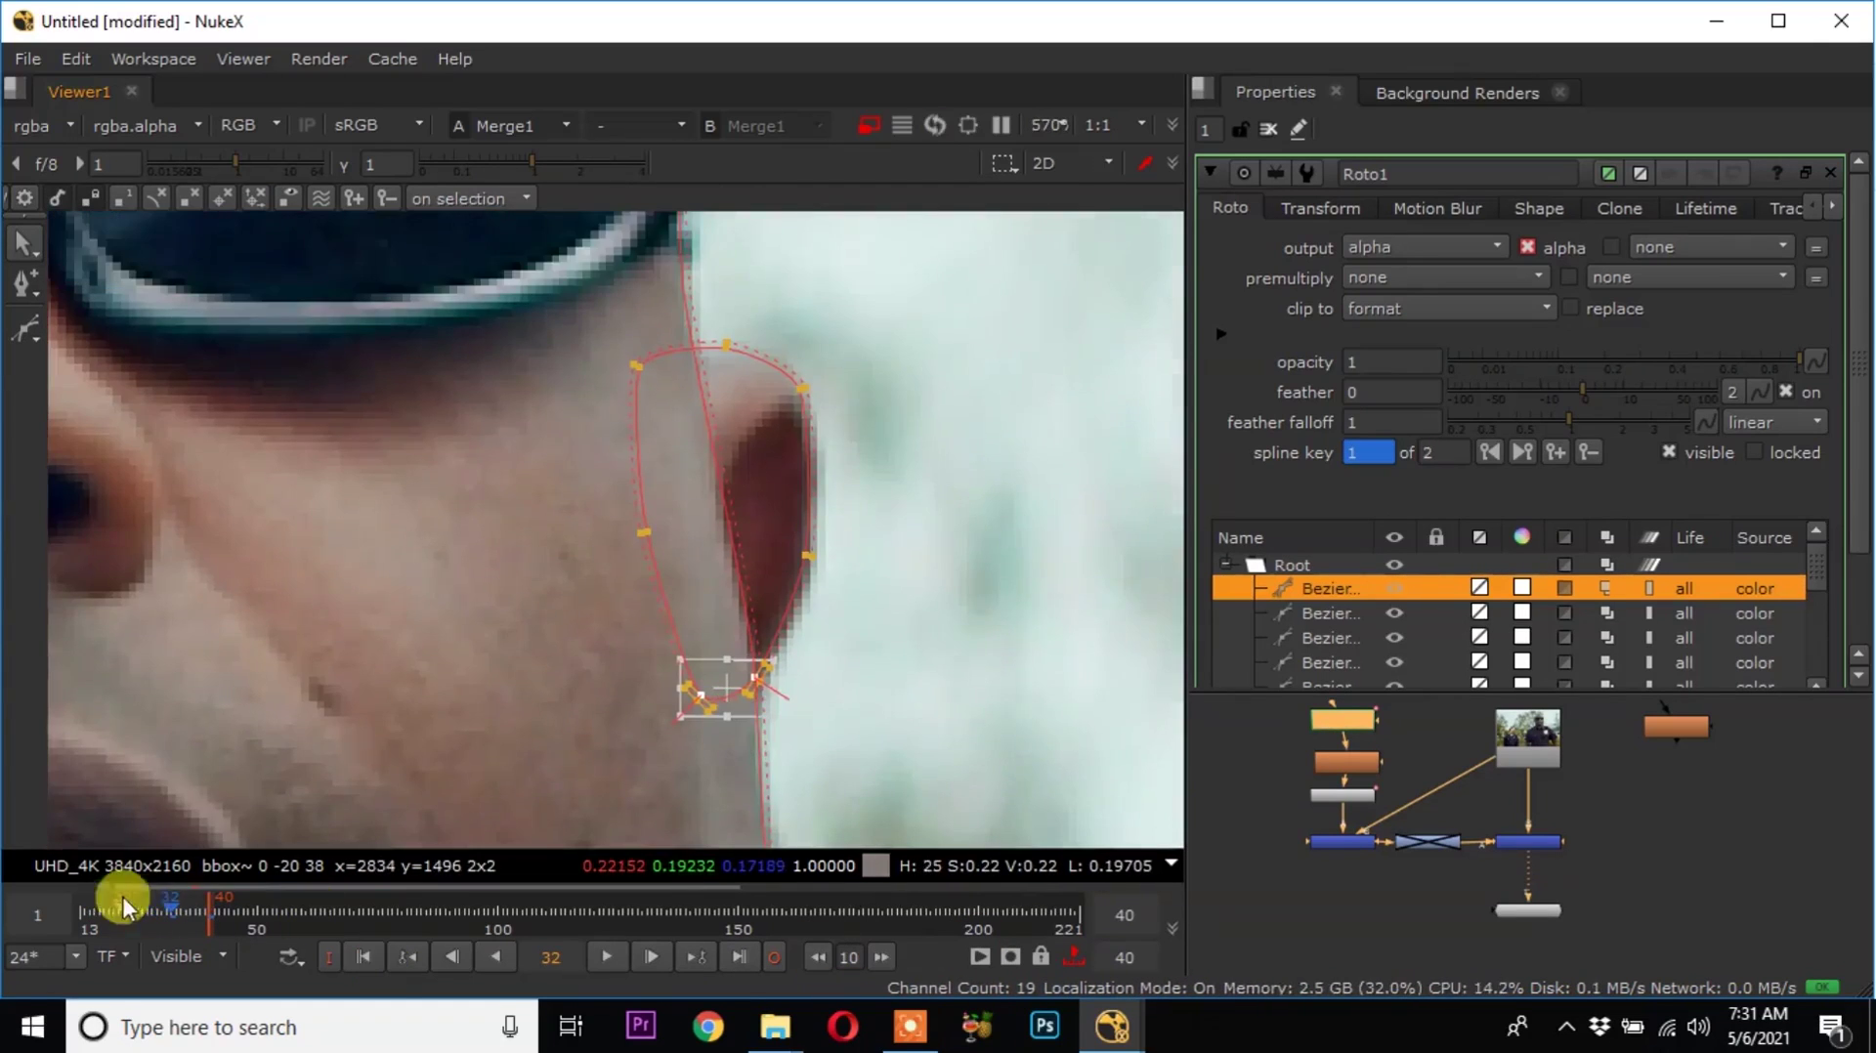
# At frame 22, select the whole image-right ear shape and shift it up onto the ear.
pyautogui.click(123, 904)
pyautogui.moveTo(574, 393); pyautogui.dragTo(840, 836)
pyautogui.scroll(3, 728, 522)
pyautogui.moveTo(725, 520); pyautogui.dragTo(705, 487)
pyautogui.moveTo(803, 710); pyautogui.dragTo(734, 414, button='middle')
# At frame 22, nudge the image-right ear shape's two lowest points onto the ear's lower edge.
pyautogui.moveTo(748, 527); pyautogui.dragTo(508, 721)
pyautogui.scroll(2, 510, 721)
pyautogui.moveTo(625, 557); pyautogui.dragTo(635, 562)
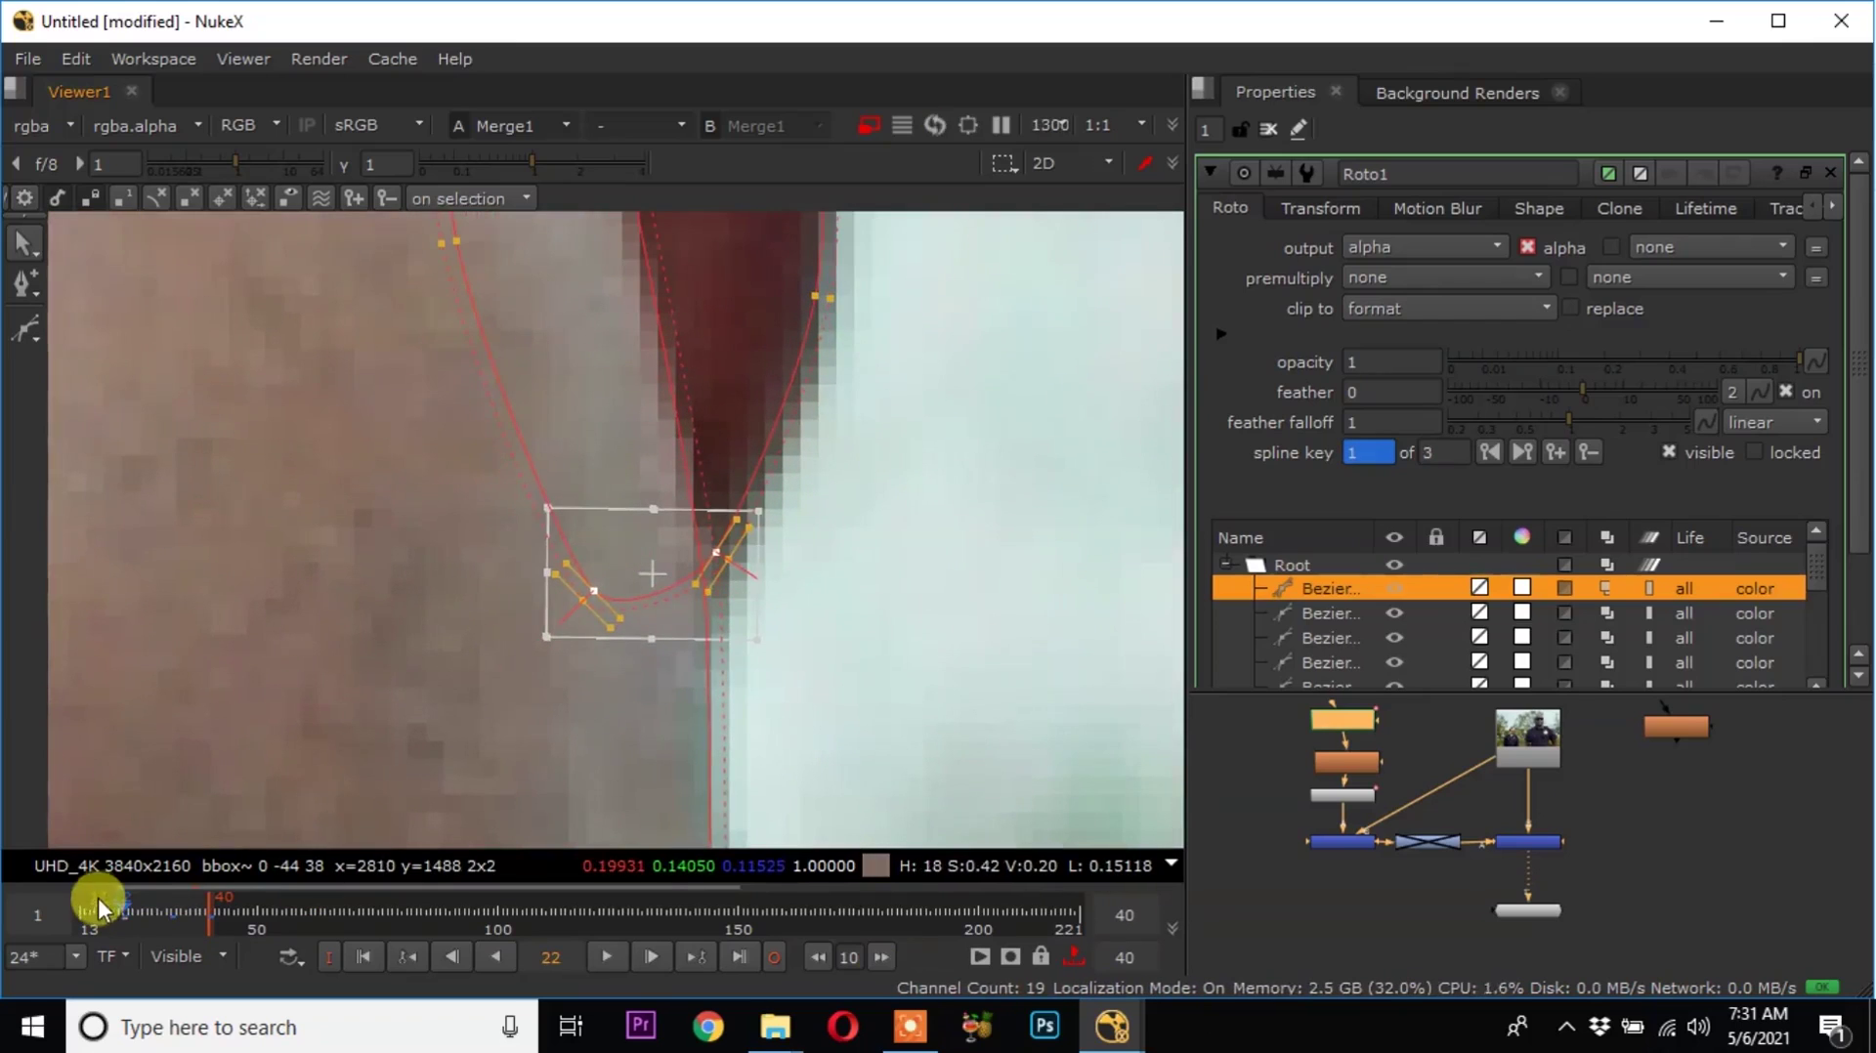
# At a frame between 13 and 22, fit the whole image-right ear shape to the ear.
pyautogui.click(95, 904)
pyautogui.moveTo(801, 581); pyautogui.dragTo(775, 745, button='middle')
pyautogui.scroll(-4, 772, 728)
pyautogui.moveTo(838, 781); pyautogui.dragTo(487, 305)
# At frame 1, fit the whole image-right ear shape to the ear.
pyautogui.click(363, 958)
pyautogui.moveTo(696, 469); pyautogui.dragTo(723, 562, button='middle')
pyautogui.moveTo(733, 572); pyautogui.dragTo(725, 557)
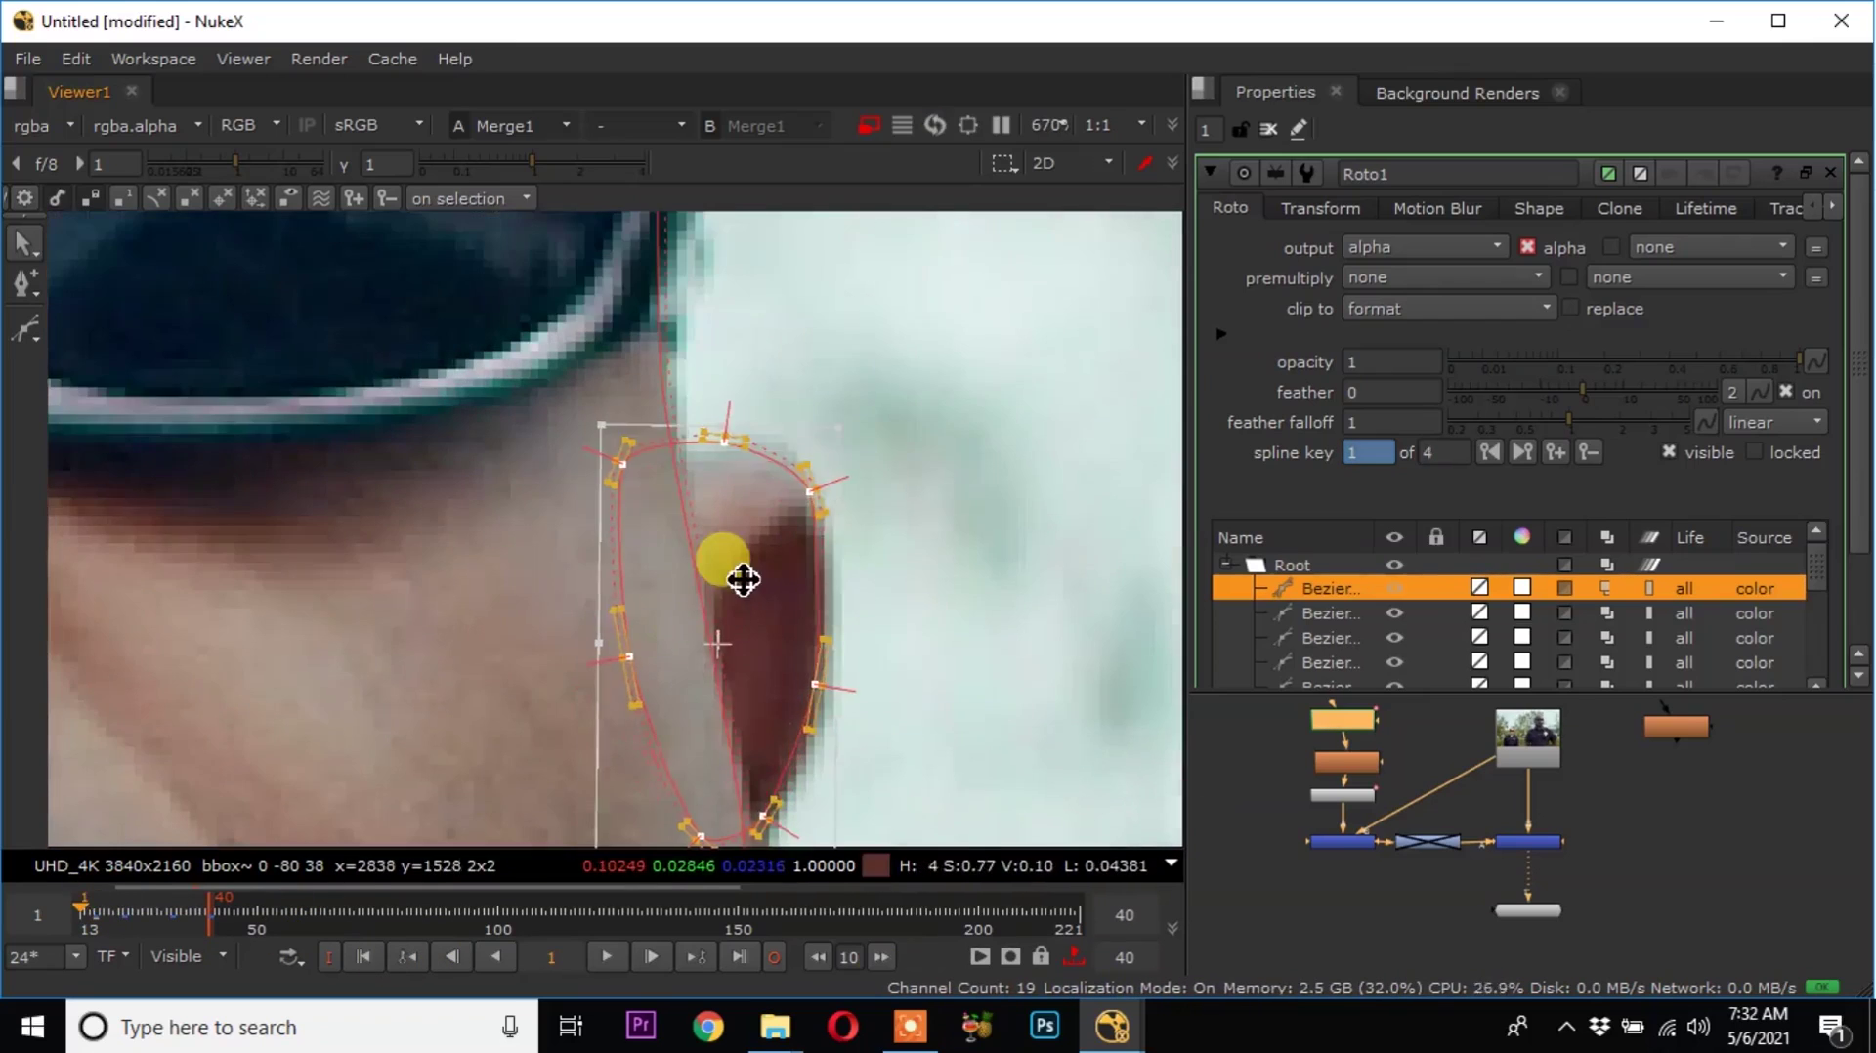
# At frame 1, start a new Bezier shape on the bare image-right arm, placing points down its outer edge.
pyautogui.scroll(-6, 809, 576)
pyautogui.scroll(-3, 821, 567)
pyautogui.moveTo(1121, 488); pyautogui.dragTo(874, 420, button='middle')
pyautogui.scroll(-2, 670, 511)
pyautogui.scroll(-2, 670, 511)
pyautogui.moveTo(670, 527); pyautogui.dragTo(670, 447, button='middle')
pyautogui.scroll(2, 645, 527)
pyautogui.scroll(5, 994, 721)
pyautogui.moveTo(987, 721); pyautogui.dragTo(858, 412, button='middle')
pyautogui.click(25, 330)
pyautogui.click(117, 314)
pyautogui.scroll(5, 598, 368)
pyautogui.click(724, 267)
pyautogui.click(873, 668)
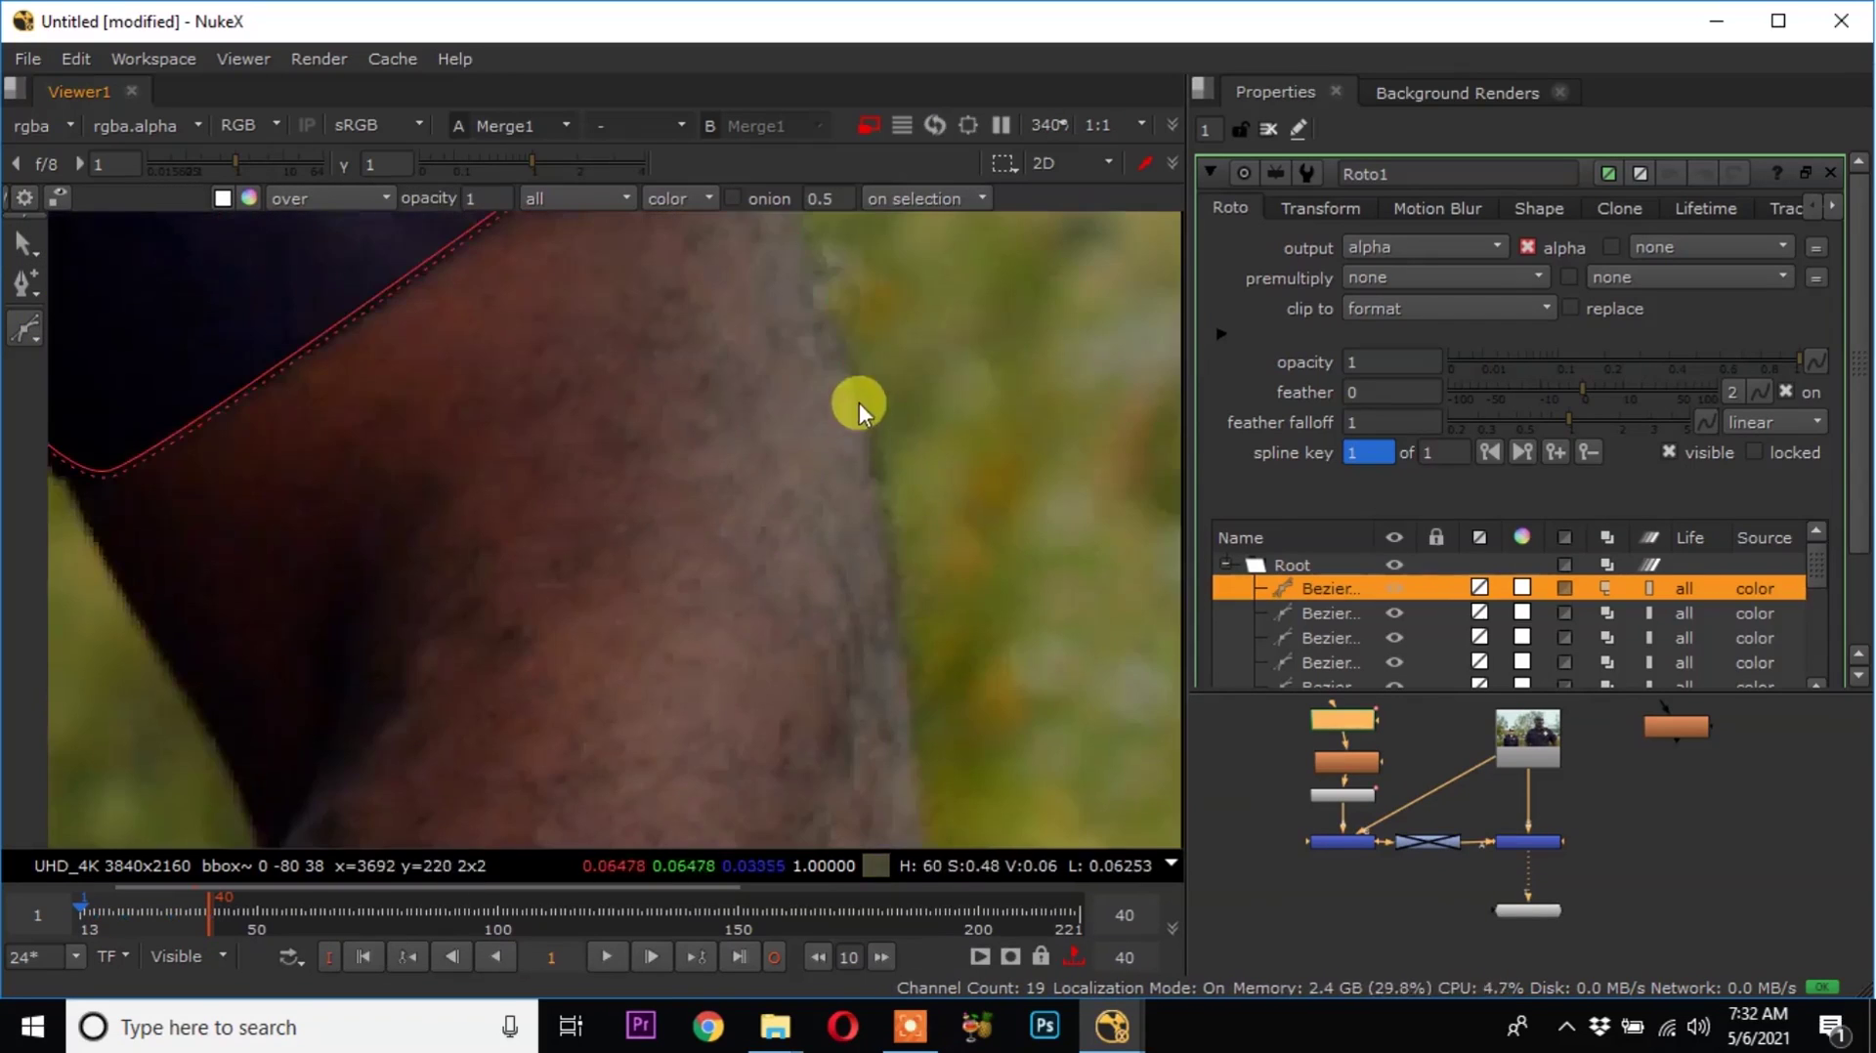
pyautogui.click(893, 606)
pyautogui.moveTo(893, 606); pyautogui.dragTo(886, 310, button='middle')
# Continue the arm Bezier below the frame and up the inner edge, then close it inside the sleeve.
pyautogui.click(254, 565)
pyautogui.moveTo(227, 456); pyautogui.dragTo(374, 739, button='middle')
pyautogui.click(273, 583)
pyautogui.moveTo(134, 349); pyautogui.dragTo(309, 775, button='middle')
pyautogui.click(596, 550)
pyautogui.click(938, 309)
pyautogui.click(1022, 385)
# Adjust the image-right arm shape's inner-edge and lower points to follow the arm at frame 1.
pyautogui.scroll(-6, 901, 367)
pyautogui.moveTo(618, 291); pyautogui.dragTo(1034, 696)
pyautogui.scroll(6, 947, 553)
pyautogui.click(228, 801)
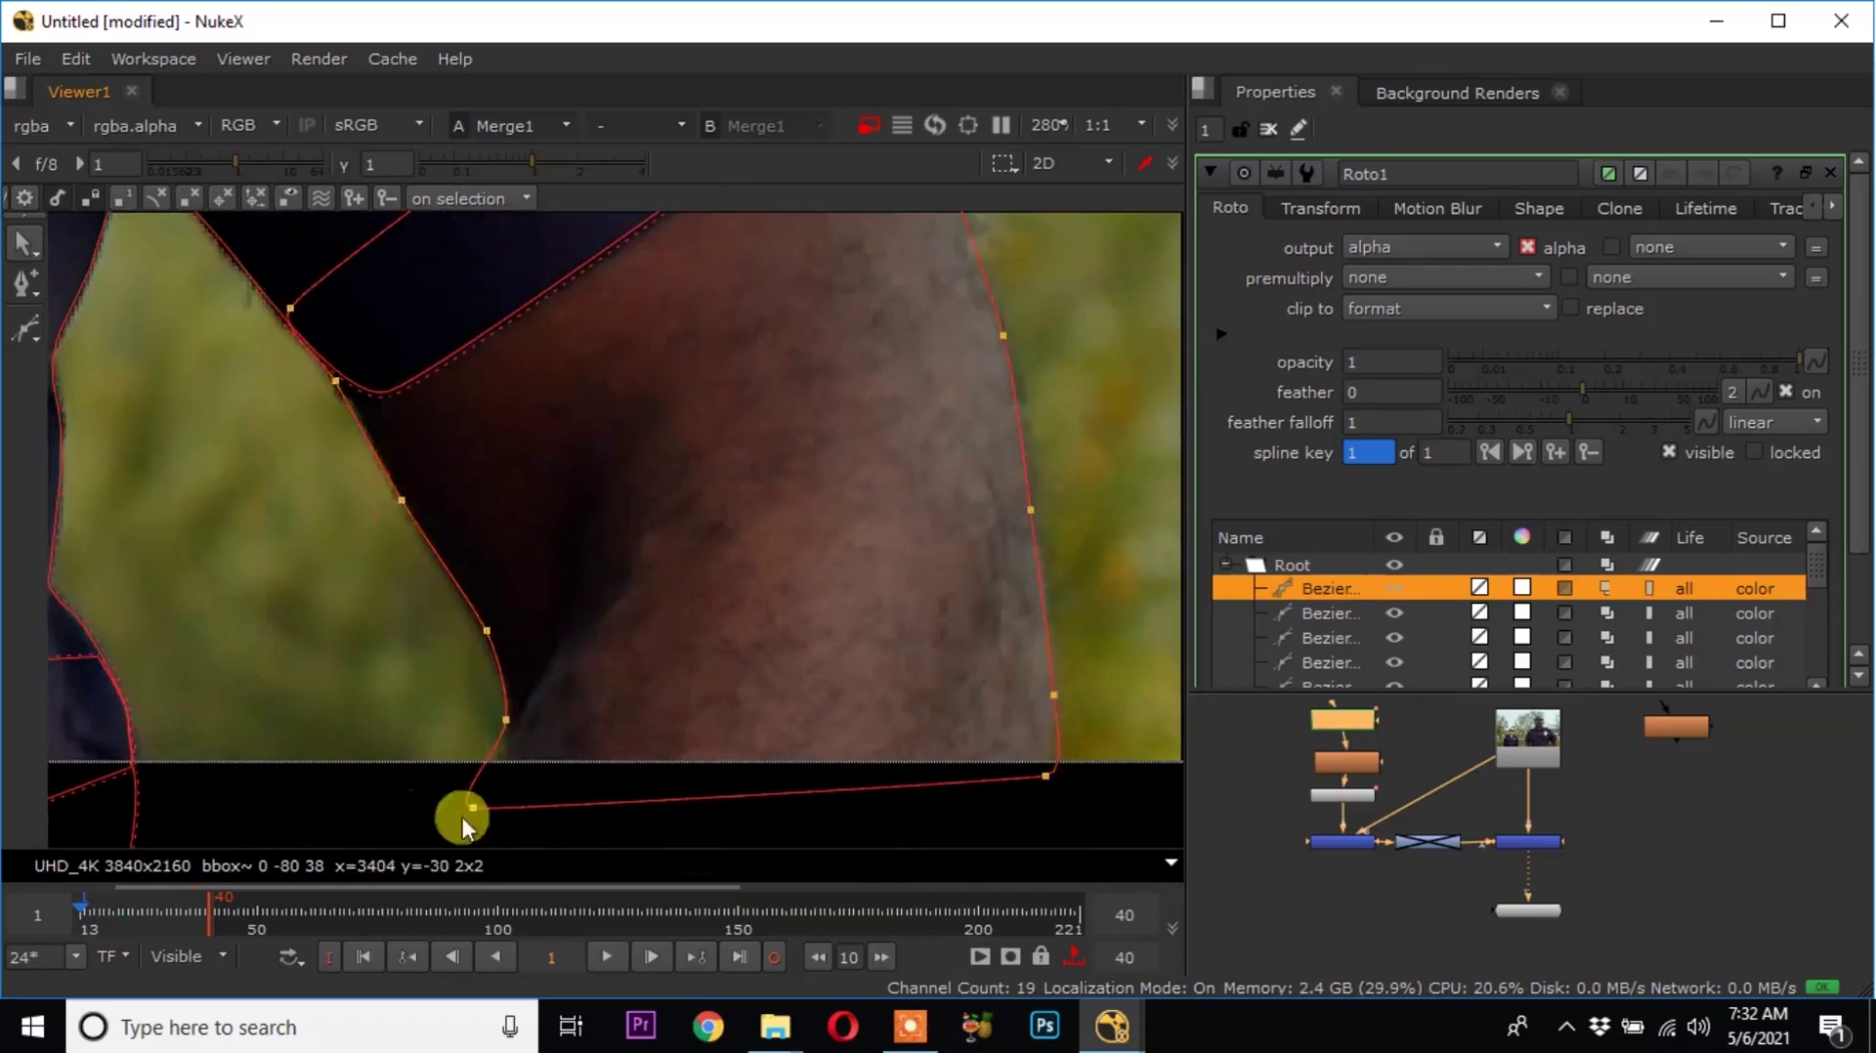
pyautogui.moveTo(235, 803); pyautogui.dragTo(146, 497, button='middle')
pyautogui.moveTo(387, 508); pyautogui.dragTo(400, 529)
pyautogui.scroll(-4, 469, 571)
pyautogui.scroll(4, 723, 528)
pyautogui.moveTo(494, 608); pyautogui.dragTo(489, 674)
pyautogui.scroll(-3, 408, 795)
# Refine the image-right arm shape's outer edge and add a slight outward feather around the whole shape.
pyautogui.scroll(4, 586, 745)
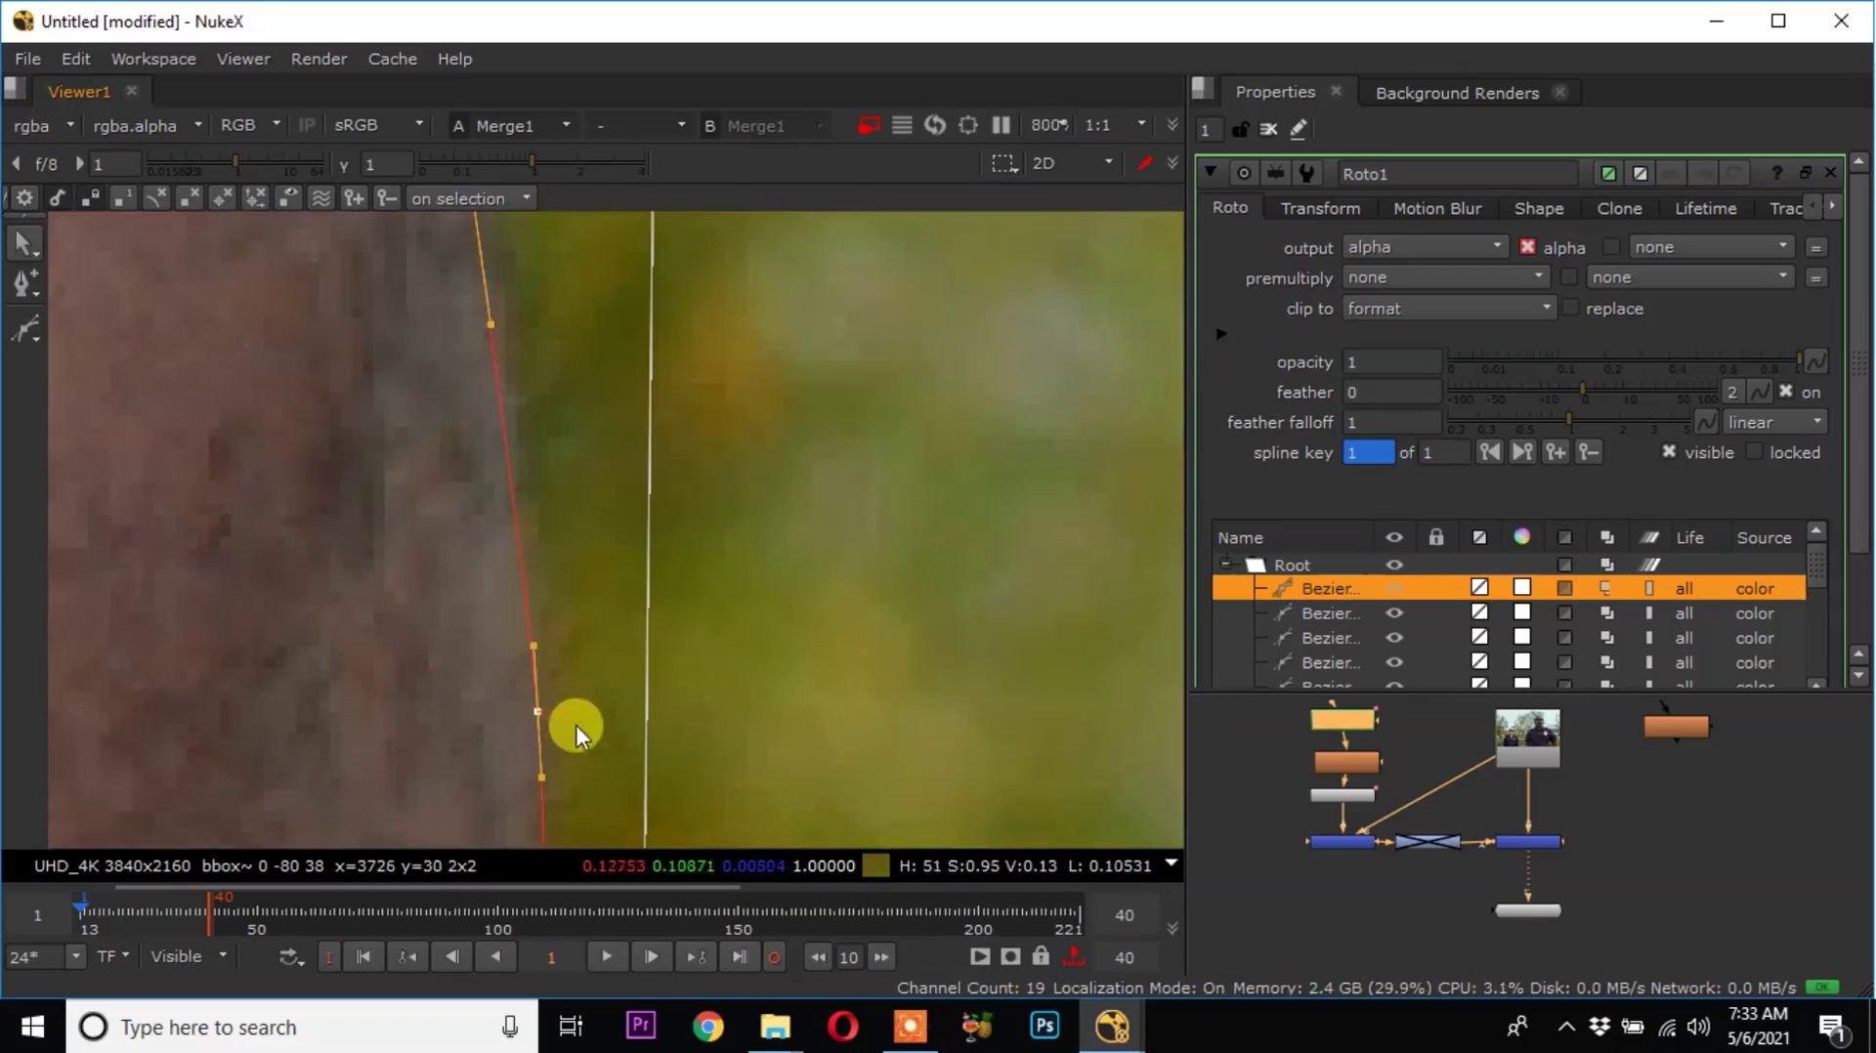
pyautogui.scroll(-2, 628, 615)
pyautogui.scroll(2, 393, 556)
pyautogui.moveTo(371, 398); pyautogui.dragTo(488, 545, button='middle')
pyautogui.scroll(-3, 489, 544)
# At frame 1, fit the feathered arm shape's inner-edge points to the arm up to the sleeve corner.
pyautogui.click(342, 565)
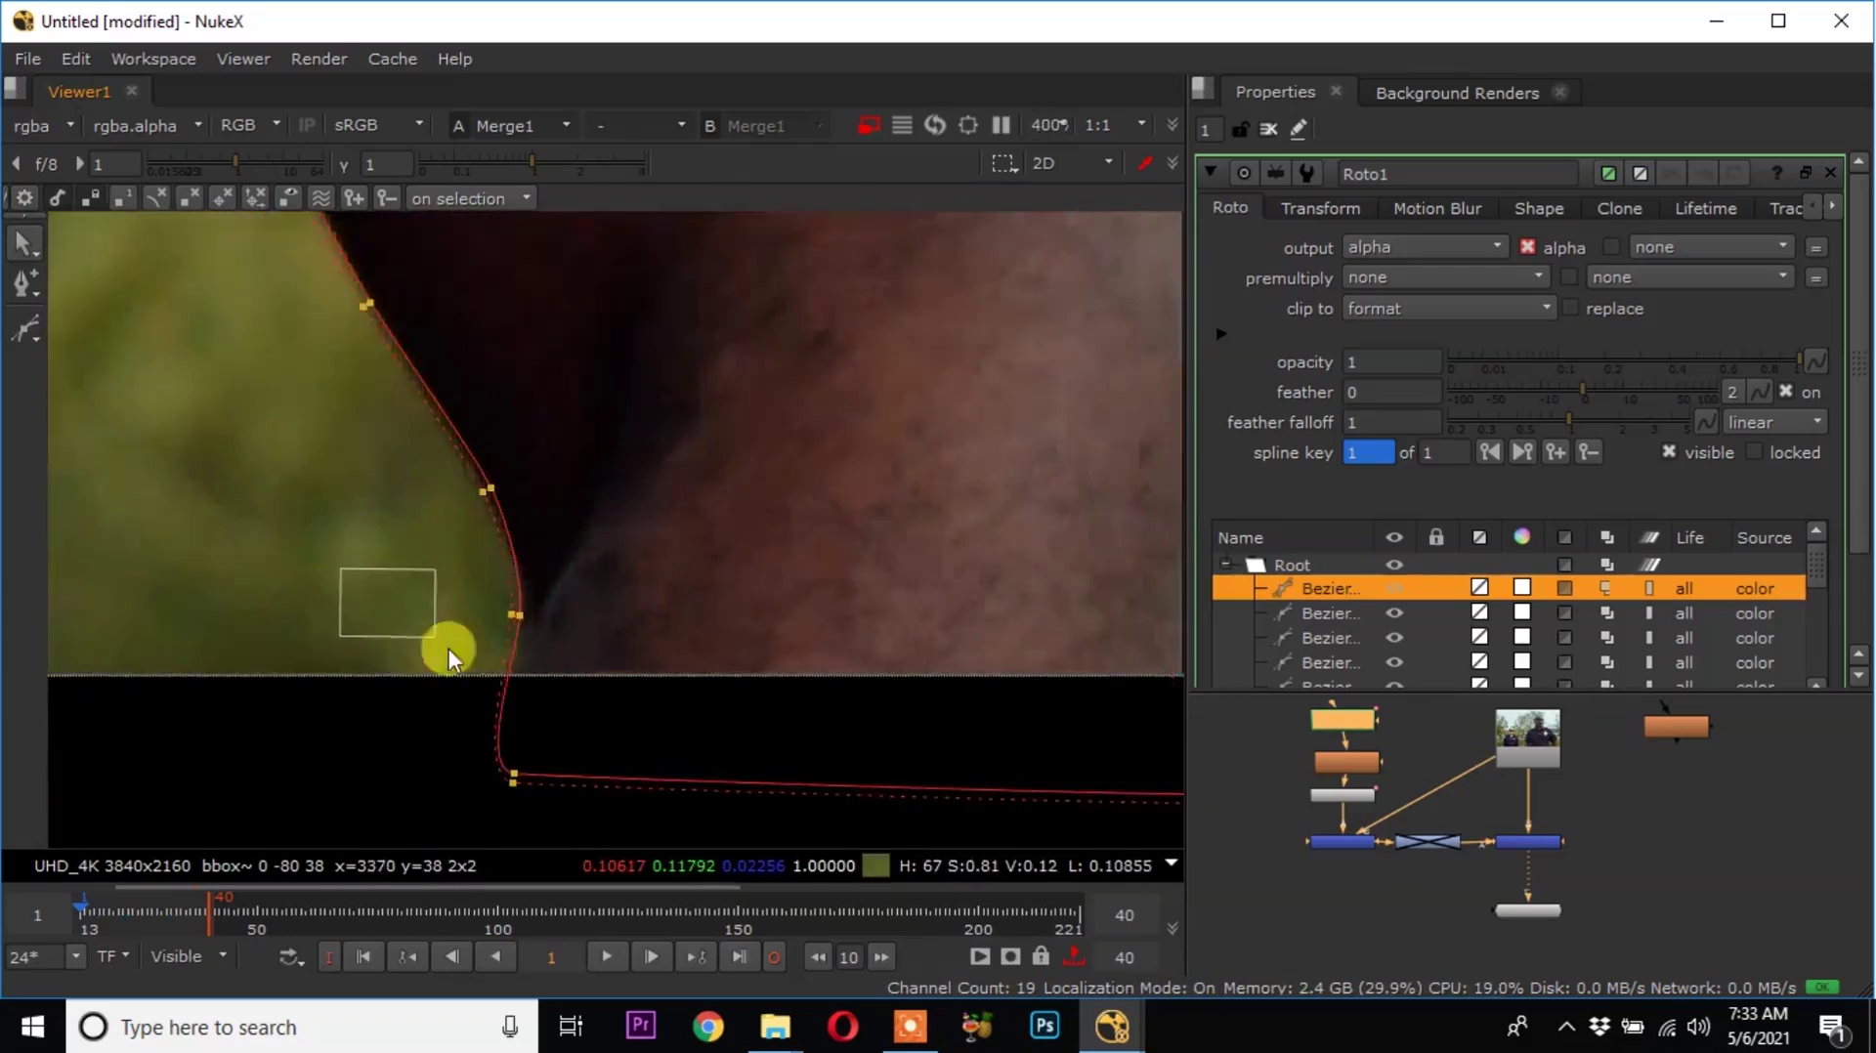
pyautogui.scroll(5, 529, 601)
pyautogui.click(503, 641)
pyautogui.click(427, 343)
pyautogui.scroll(-5, 325, 353)
pyautogui.moveTo(314, 247); pyautogui.dragTo(407, 506, button='middle')
pyautogui.scroll(-1, 421, 567)
pyautogui.scroll(-1, 399, 553)
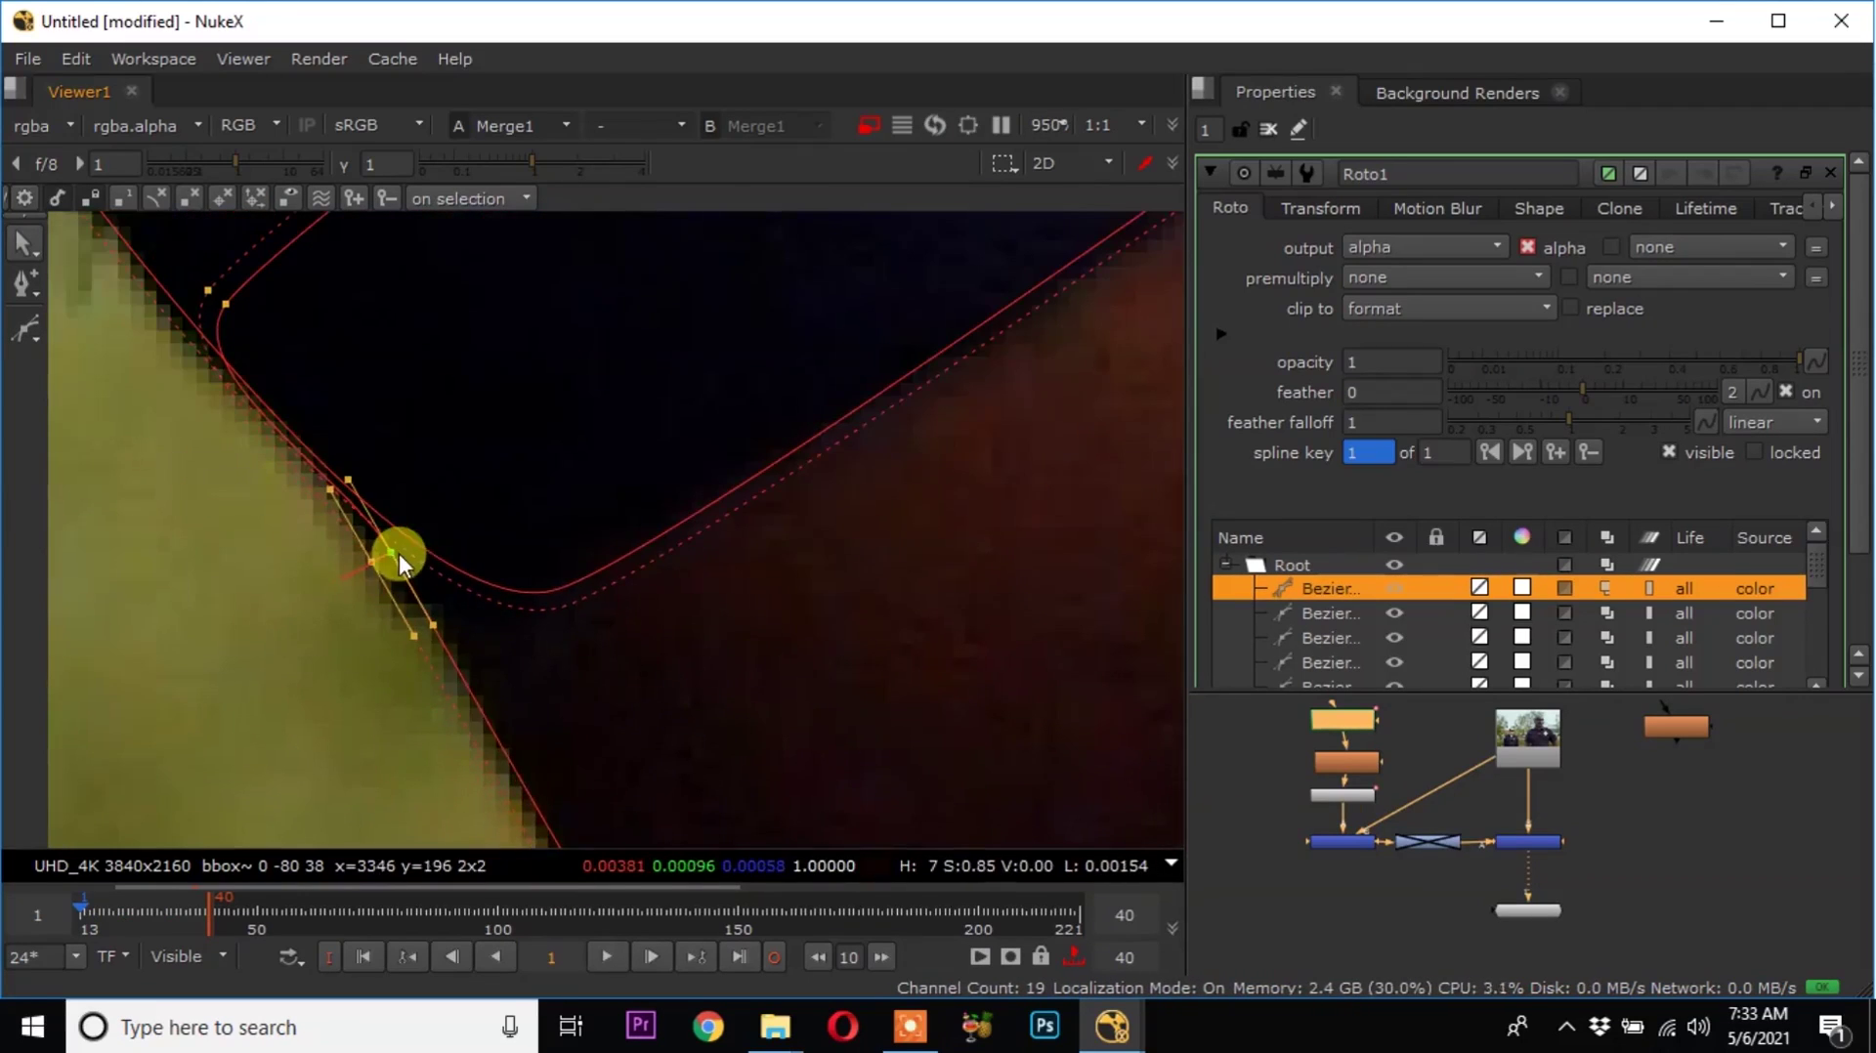
pyautogui.scroll(-1, 502, 648)
pyautogui.scroll(-1, 502, 648)
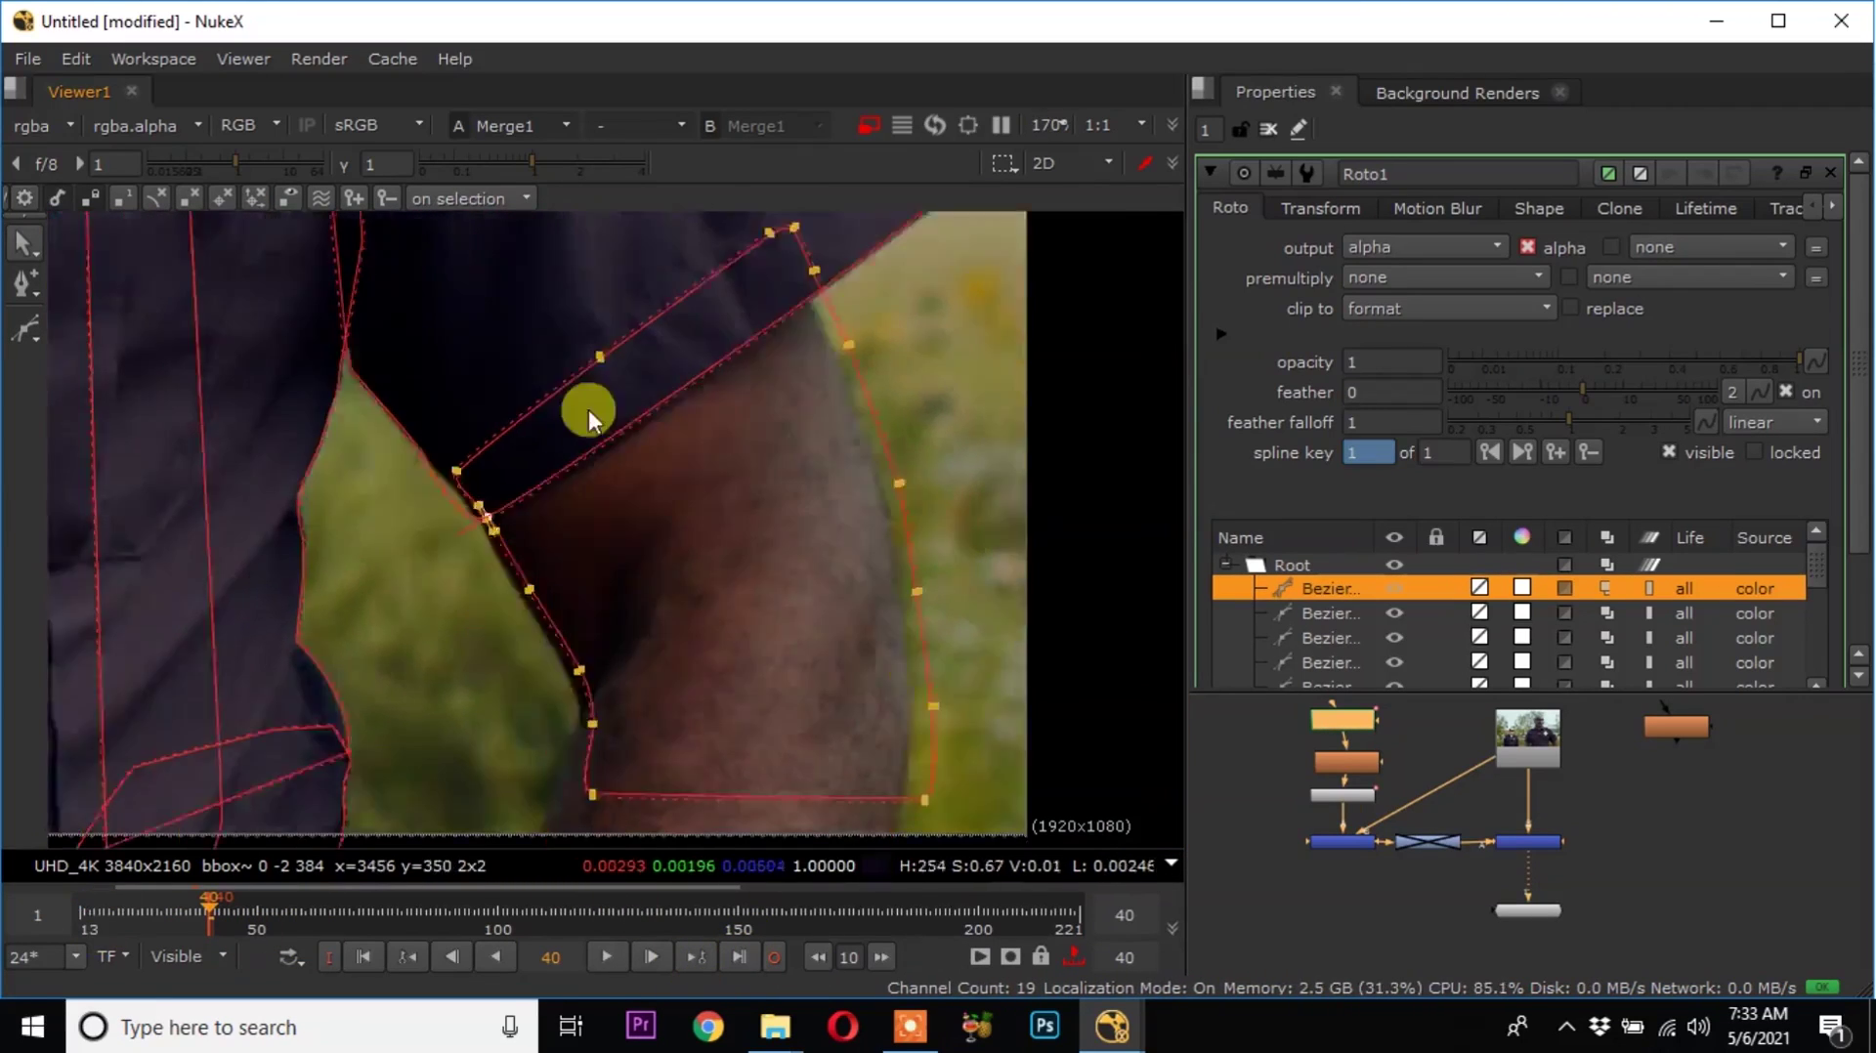
# At frame 40, select all points of the image-right arm shape and shift it onto the arm.
pyautogui.moveTo(538, 610); pyautogui.dragTo(455, 626, button='middle')
pyautogui.scroll(1, 469, 625)
pyautogui.hotkey('ctrl', 'a')
pyautogui.moveTo(617, 689); pyautogui.dragTo(551, 517, button='middle')
pyautogui.moveTo(561, 520); pyautogui.dragTo(553, 536)
pyautogui.moveTo(553, 535); pyautogui.dragTo(569, 566, button='middle')
pyautogui.moveTo(806, 362); pyautogui.dragTo(782, 622, button='middle')
# At frame 40, adjust groups of the arm shape's edge points and lower its two bottom points slightly.
pyautogui.moveTo(558, 251); pyautogui.dragTo(700, 542)
pyautogui.scroll(3, 723, 557)
pyautogui.moveTo(723, 801); pyautogui.dragTo(689, 244, button='middle')
pyautogui.moveTo(782, 361); pyautogui.dragTo(938, 689)
pyautogui.click(1050, 698)
pyautogui.moveTo(369, 620); pyautogui.dragTo(748, 585, button='middle')
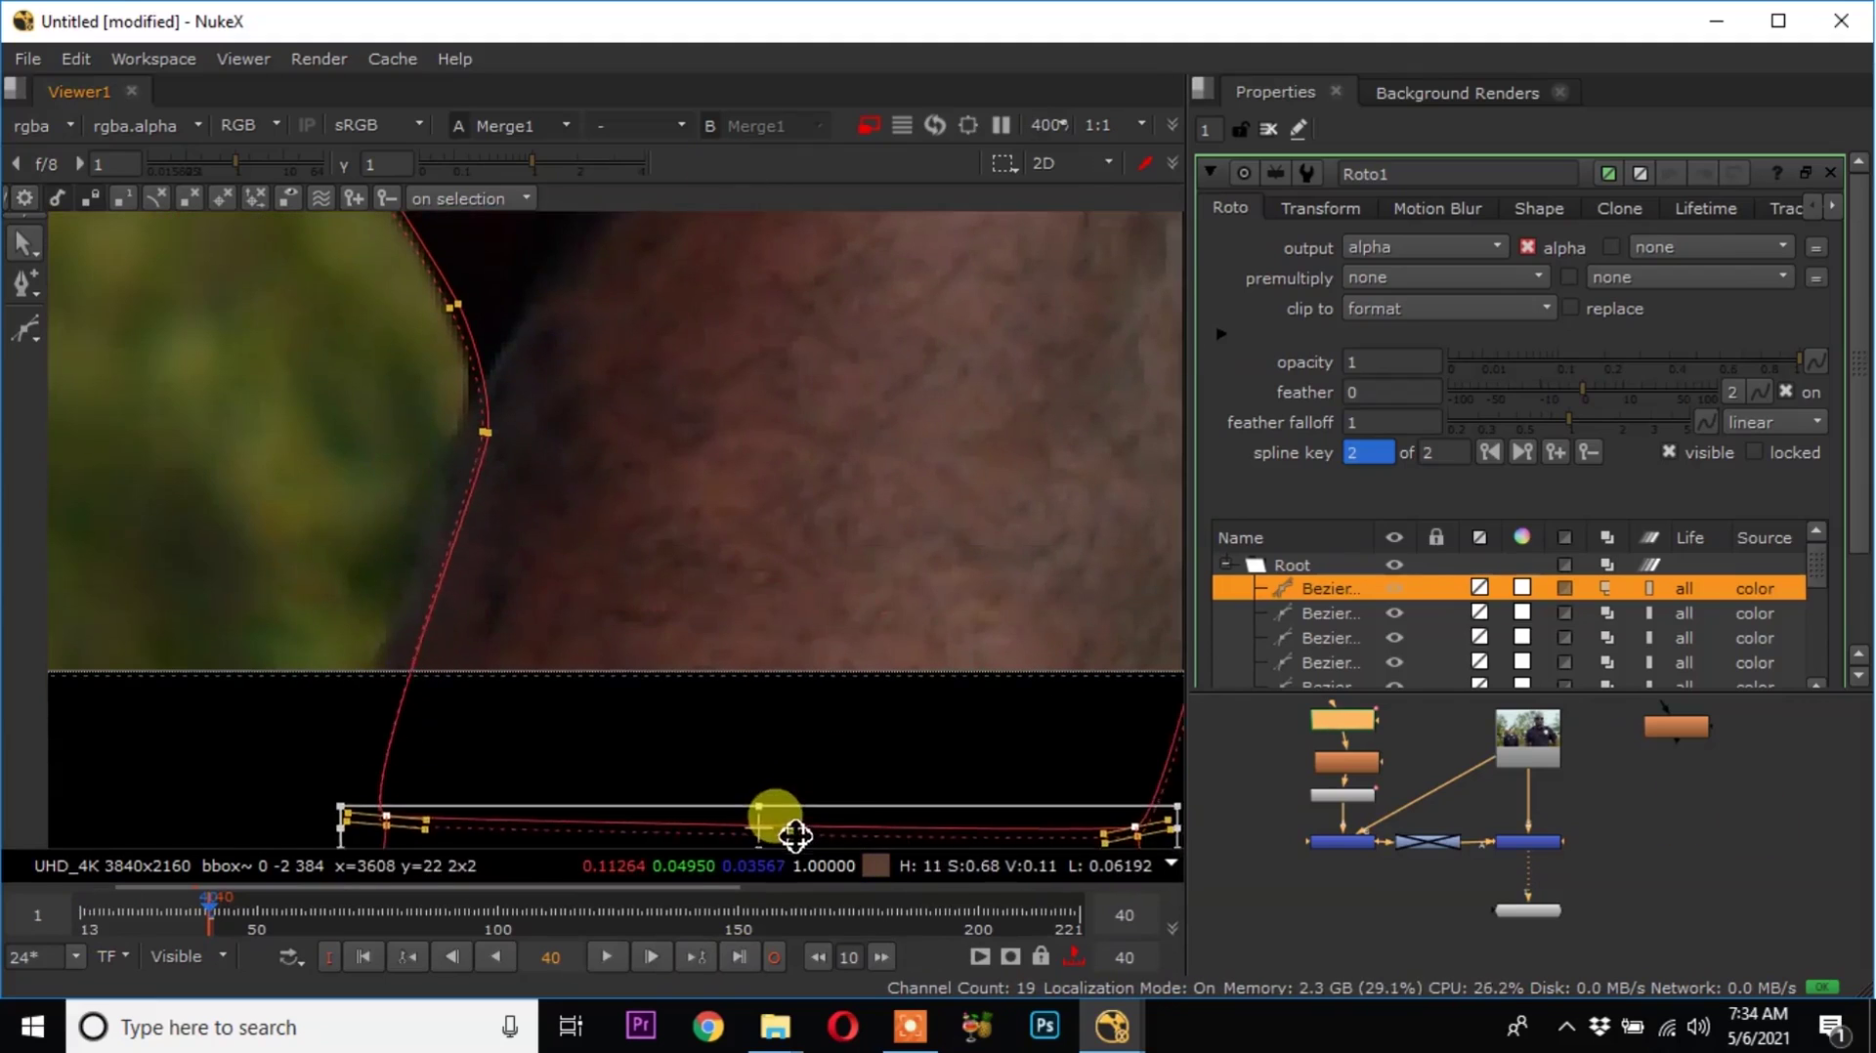
pyautogui.moveTo(784, 811); pyautogui.dragTo(783, 822)
# Add a point on the image-right arm shape's inner edge just above the picture's lower border.
pyautogui.moveTo(783, 822); pyautogui.dragTo(608, 613, button='middle')
pyautogui.scroll(-2, 609, 612)
pyautogui.moveTo(371, 469); pyautogui.dragTo(489, 542, button='middle')
pyautogui.keyDown('ctrl'); pyautogui.keyDown('alt'); pyautogui.click(489, 541); pyautogui.keyUp('alt'); pyautogui.keyUp('ctrl')
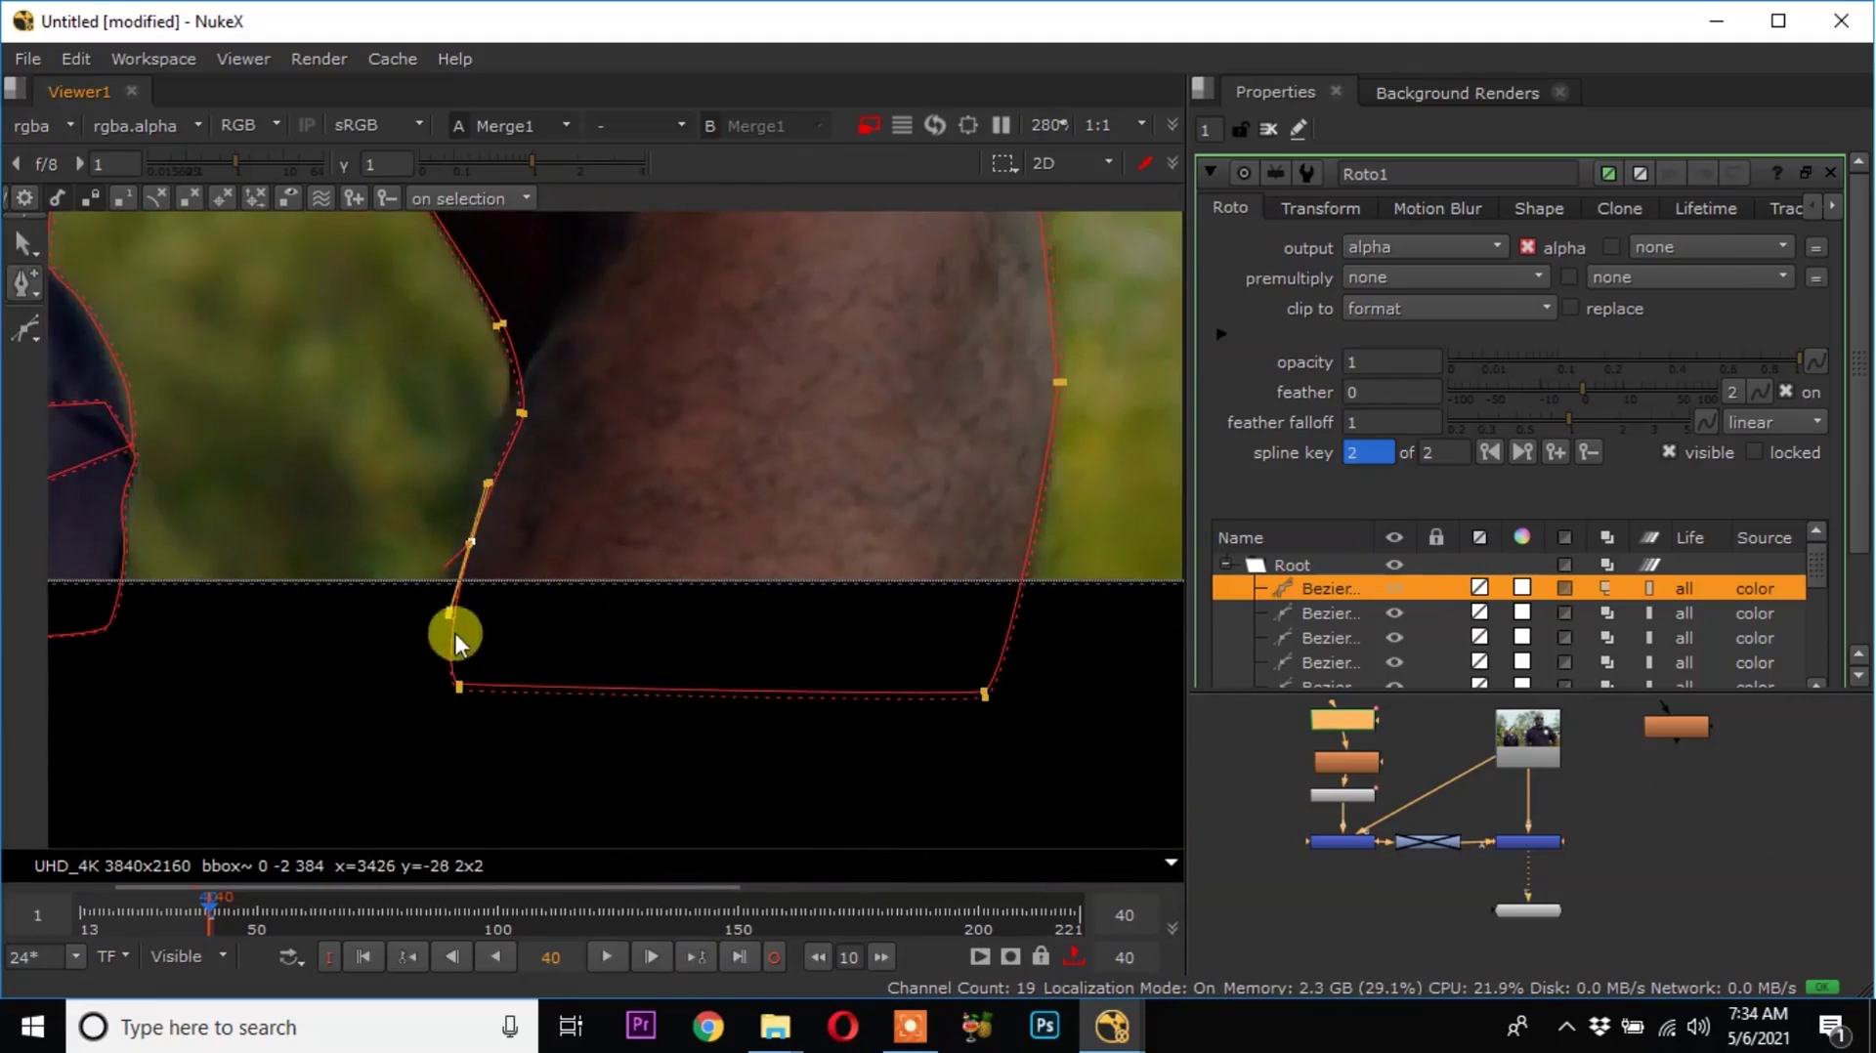
# At frame 40, select the image-right sleeve shape and refine its inner lower edge with an added point.
pyautogui.scroll(1, 485, 541)
pyautogui.moveTo(478, 451); pyautogui.dragTo(459, 801, button='middle')
pyautogui.click(413, 455)
pyautogui.keyDown('shift'); pyautogui.click(225, 259); pyautogui.keyUp('shift')
pyautogui.scroll(1, 444, 451)
pyautogui.moveTo(404, 352); pyautogui.dragTo(587, 662, button='middle')
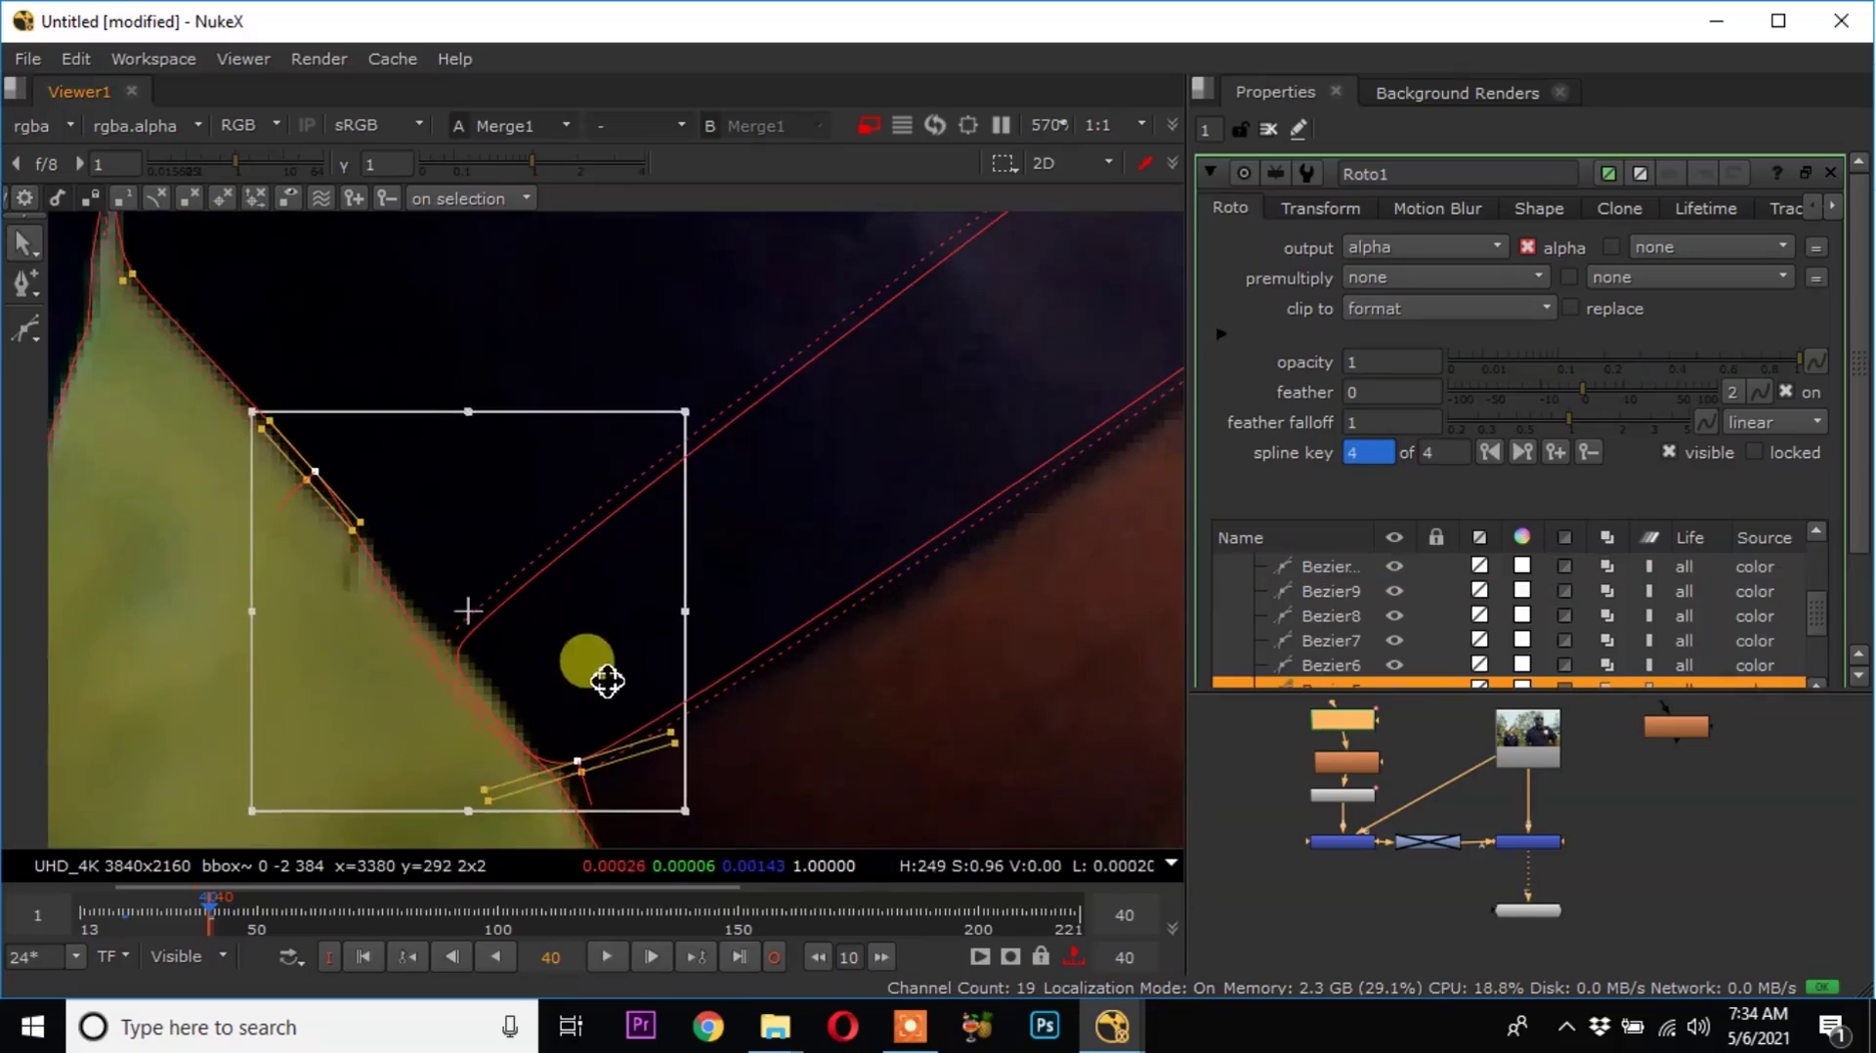
pyautogui.keyDown('ctrl'); pyautogui.keyDown('alt'); pyautogui.click(428, 645); pyautogui.keyUp('alt'); pyautogui.keyUp('ctrl')
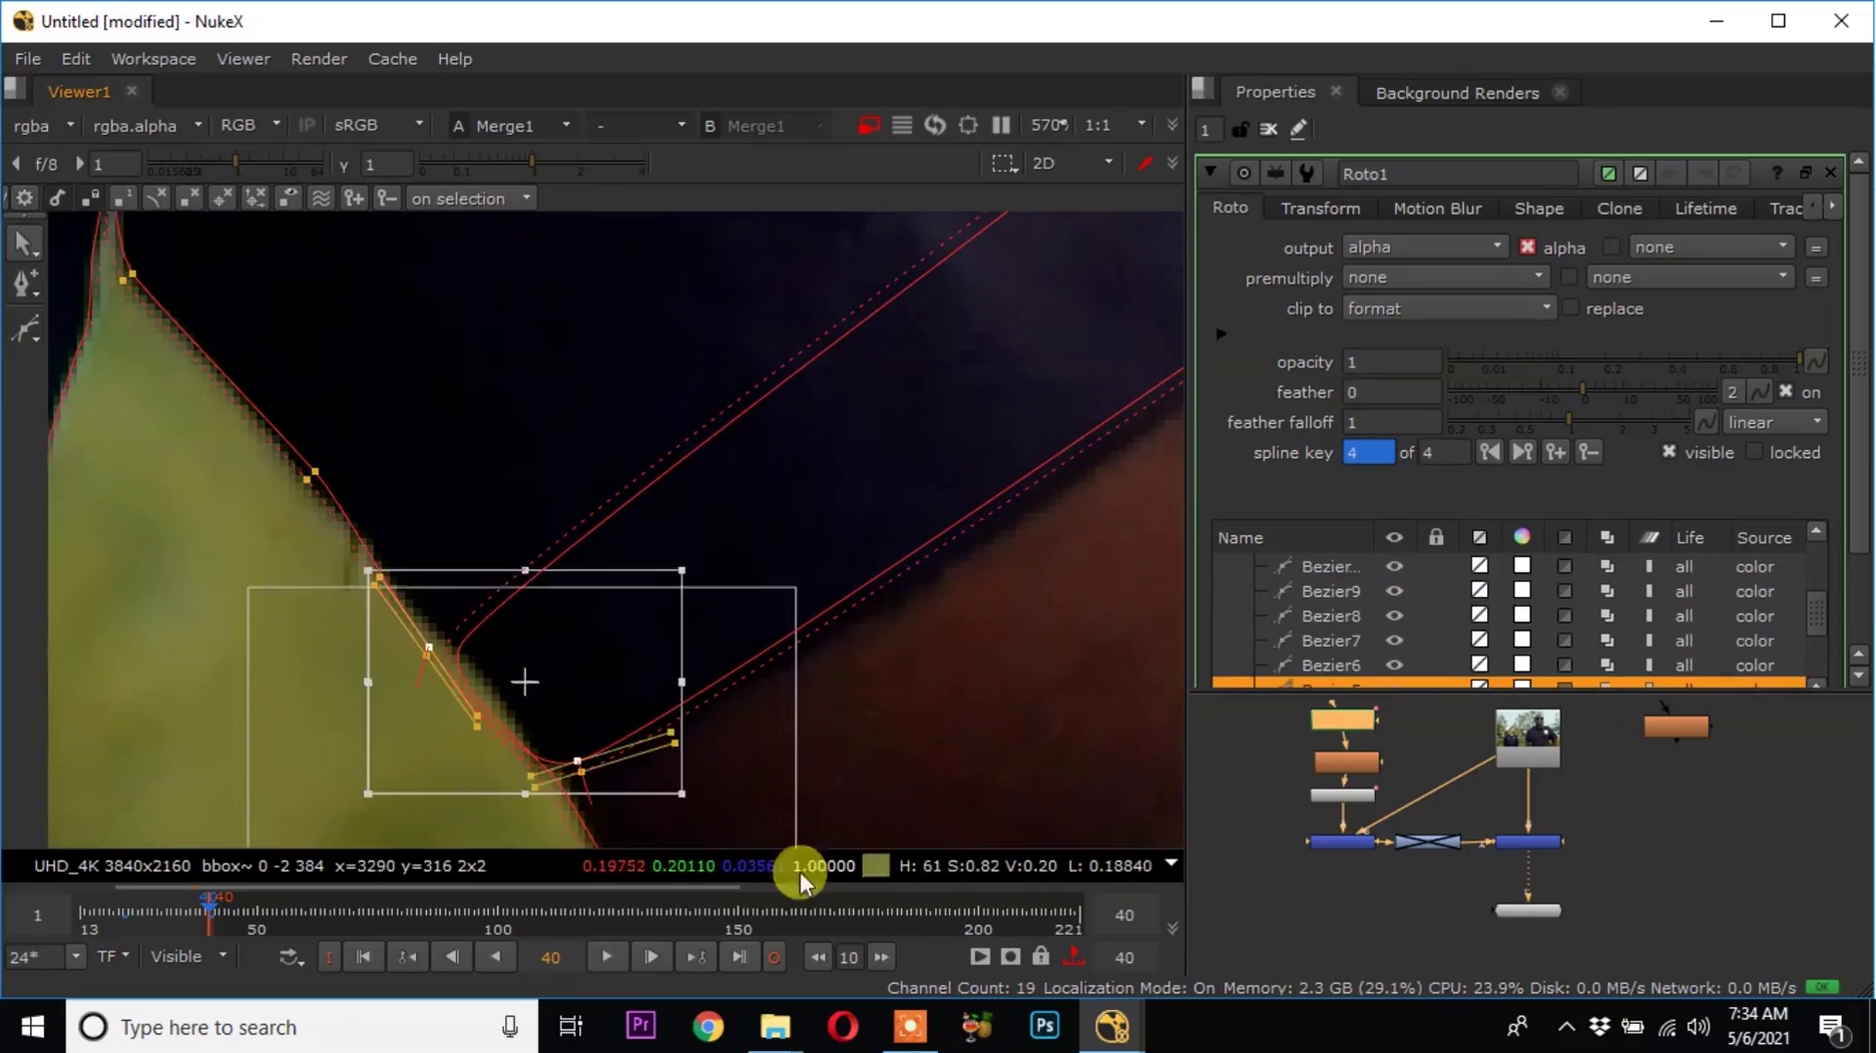
# At frame 31, select the image-right arm shape and fit its outer-edge points to the arm.
pyautogui.scroll(-4, 502, 677)
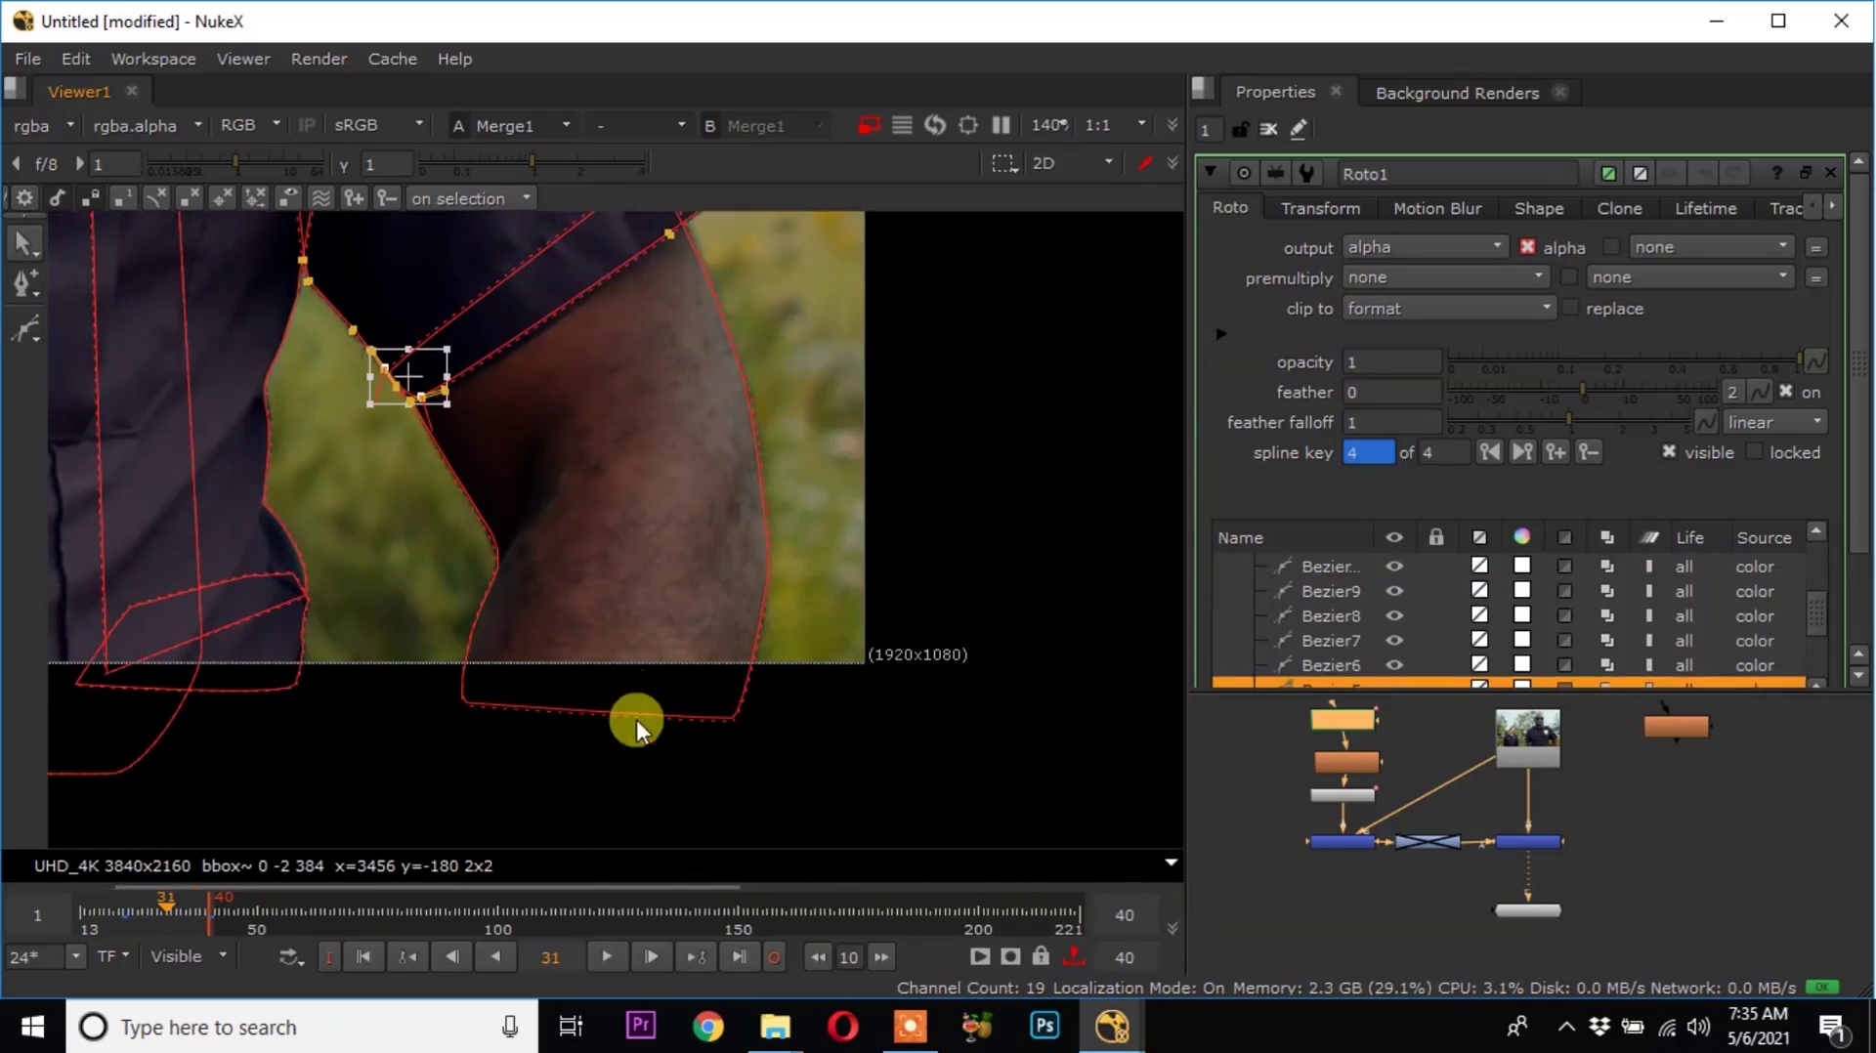
pyautogui.scroll(1, 486, 682)
pyautogui.scroll(-1, 483, 682)
pyautogui.moveTo(482, 682); pyautogui.dragTo(536, 800, button='middle')
pyautogui.click(718, 382)
pyautogui.scroll(4, 724, 384)
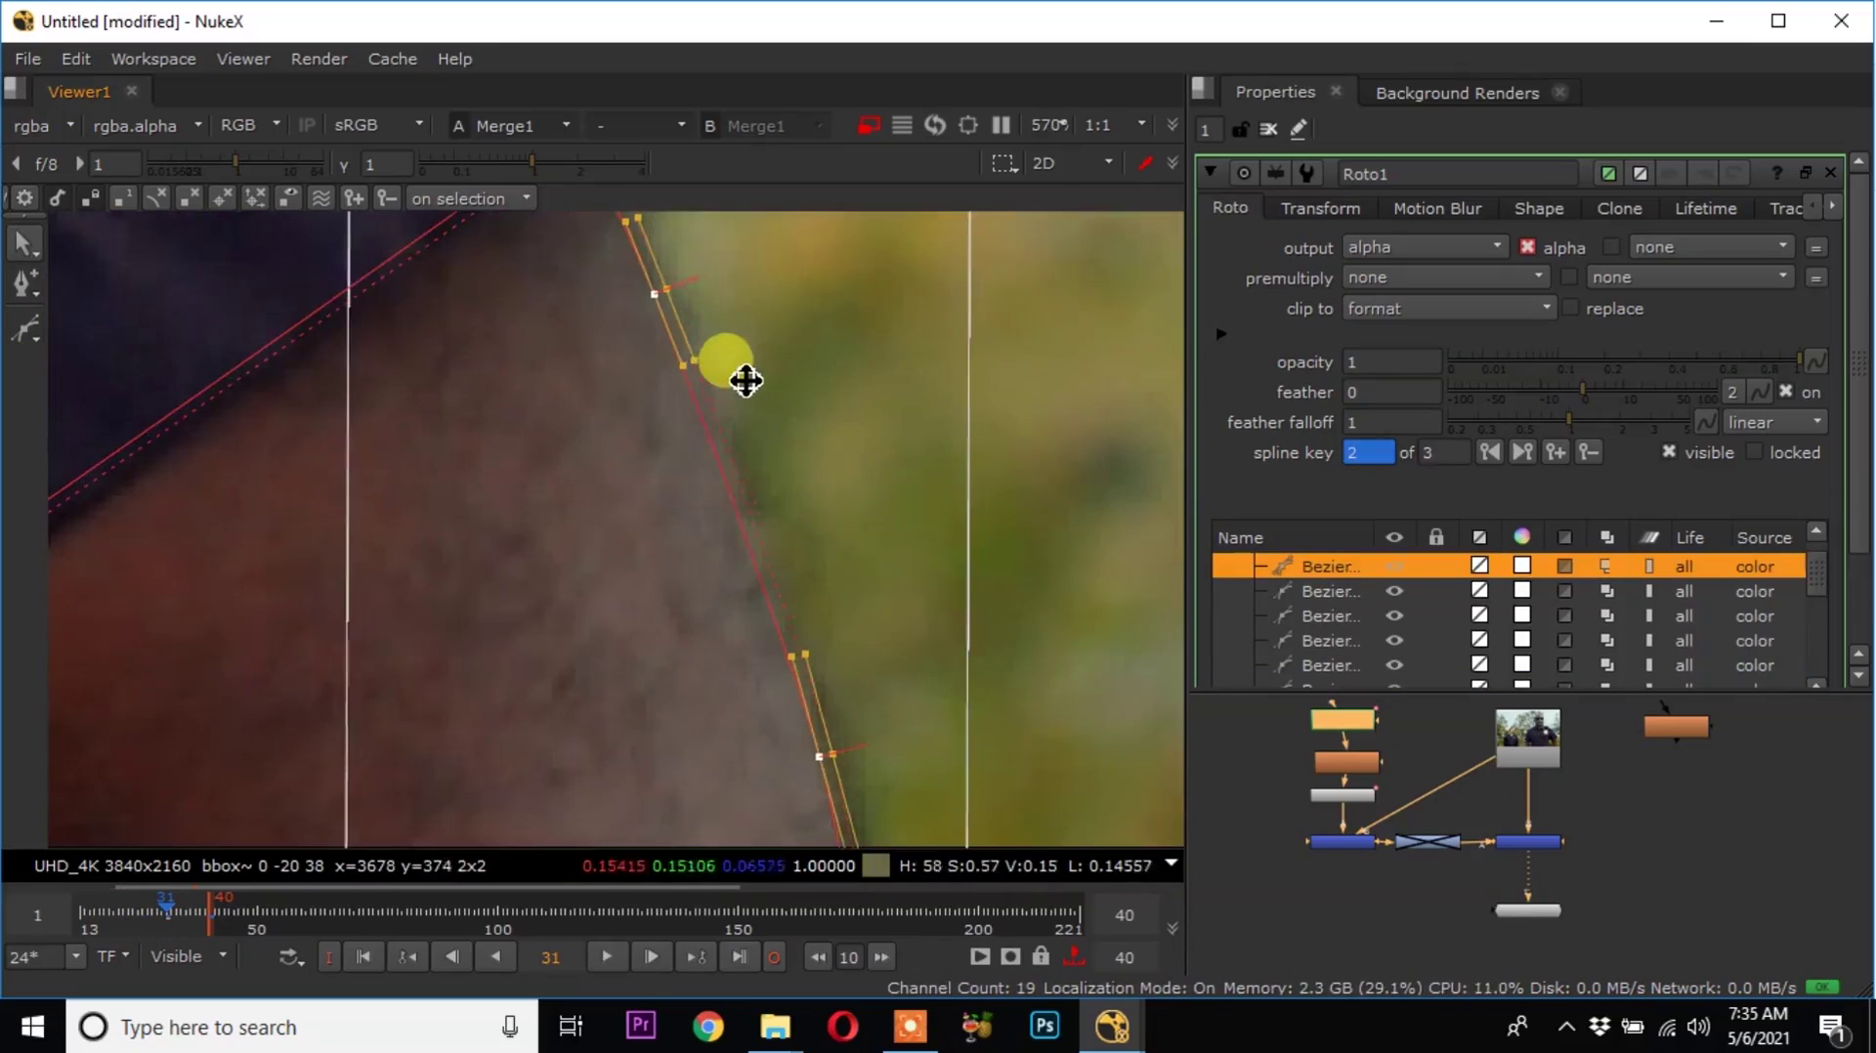
pyautogui.scroll(-5, 746, 381)
pyautogui.scroll(3, 714, 696)
# At frame 31, select the arm shape's lower inner points and nudge them onto the arm's edge.
pyautogui.moveTo(1000, 741); pyautogui.dragTo(467, 379)
pyautogui.scroll(2, 728, 663)
pyautogui.scroll(-3, 947, 581)
pyautogui.moveTo(635, 596); pyautogui.dragTo(517, 445)
pyautogui.scroll(4, 577, 467)
pyautogui.moveTo(566, 537); pyautogui.dragTo(595, 532)
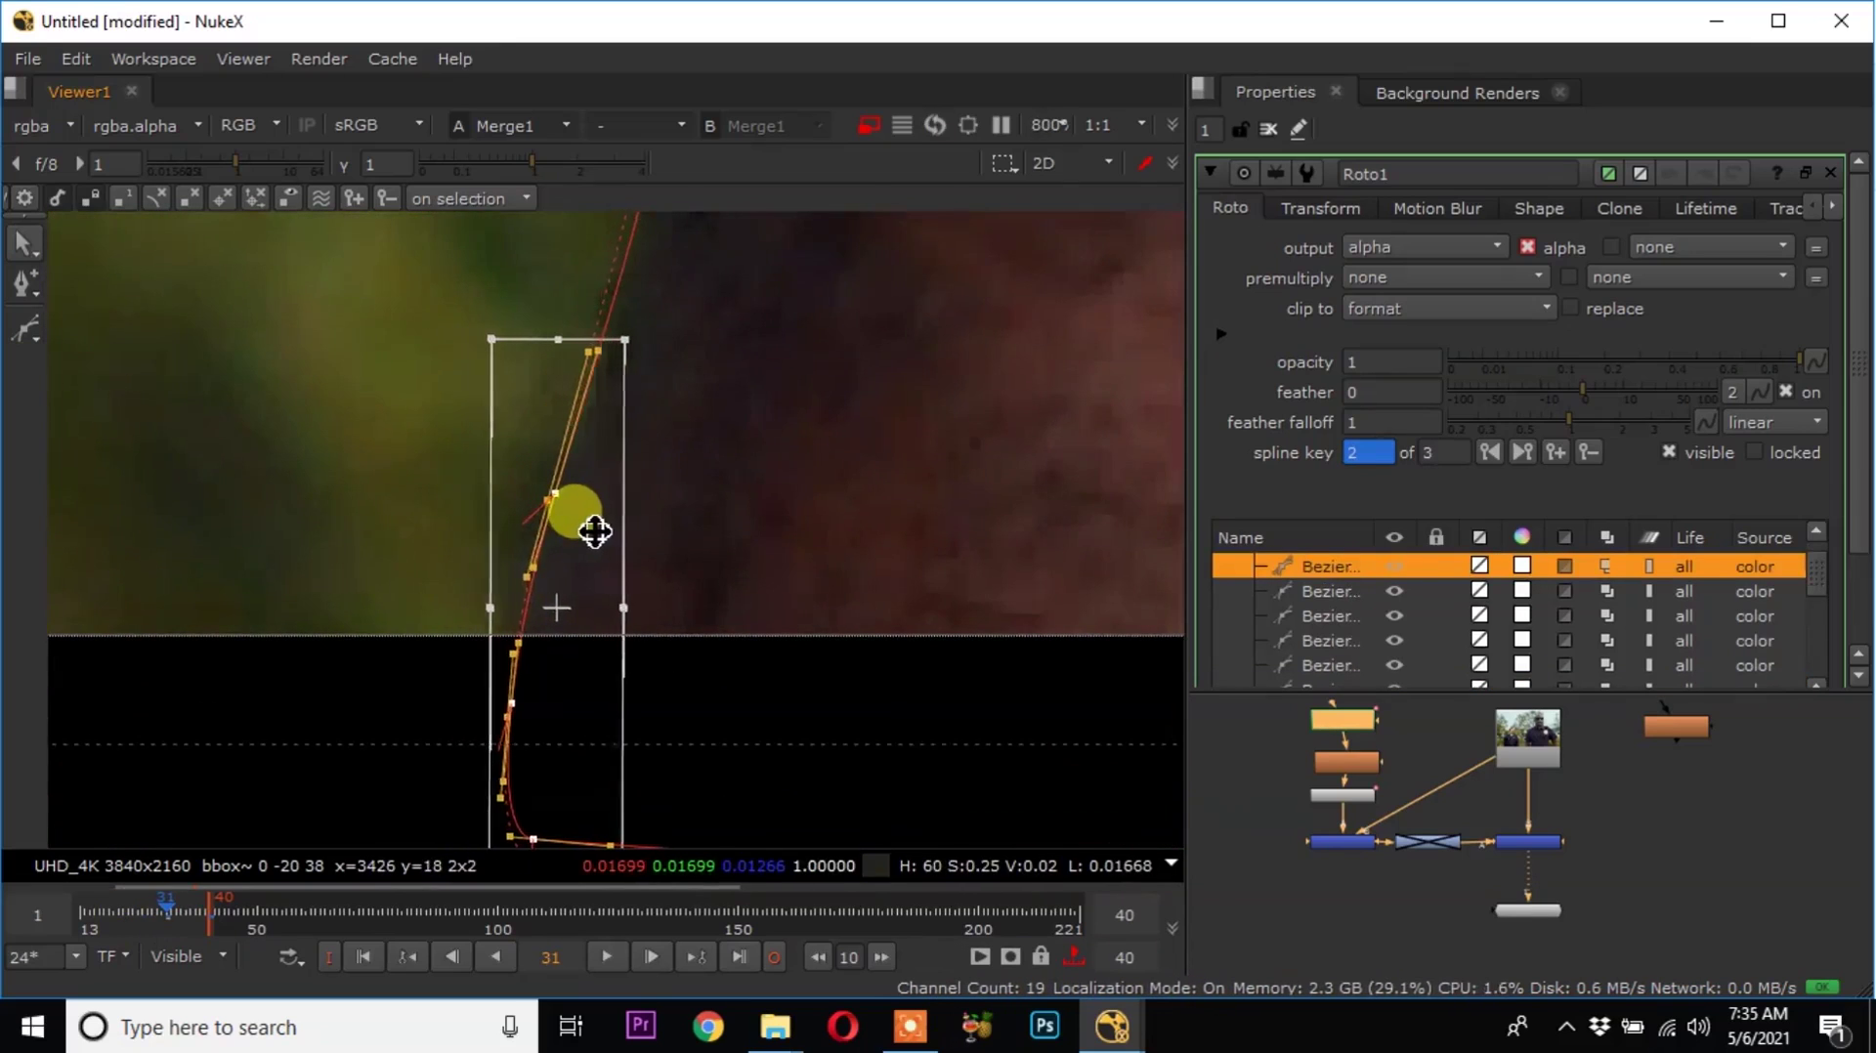
pyautogui.scroll(-5, 595, 532)
# At a frame between 1 and 31, fit the image-right arm shape's points to the arm, then check frame 1.
pyautogui.click(114, 919)
pyautogui.scroll(2, 625, 674)
pyautogui.moveTo(450, 516); pyautogui.dragTo(327, 396)
pyautogui.scroll(4, 333, 427)
pyautogui.moveTo(503, 493); pyautogui.dragTo(513, 487)
pyautogui.scroll(-7, 503, 602)
pyautogui.scroll(4, 215, 294)
pyautogui.moveTo(193, 312); pyautogui.dragTo(250, 338)
pyautogui.click(364, 956)
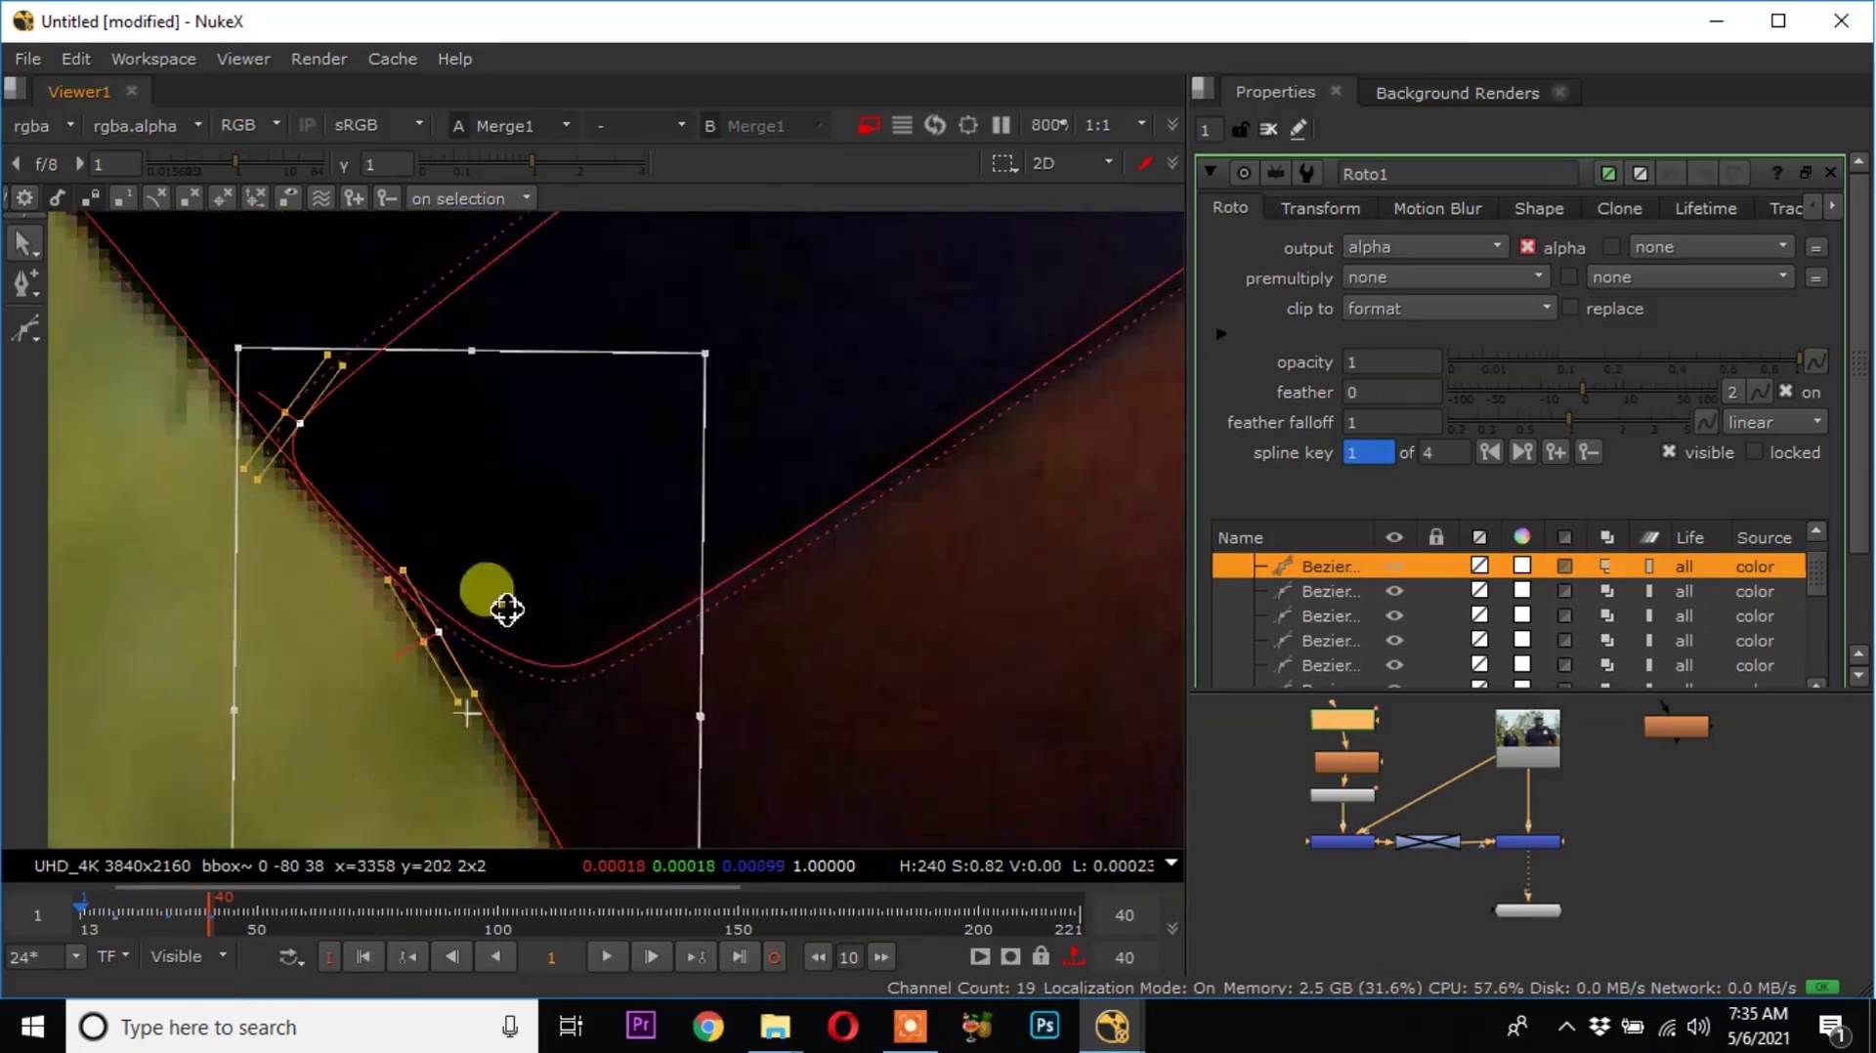
pyautogui.moveTo(508, 610); pyautogui.dragTo(531, 481, button='middle')
pyautogui.moveTo(977, 469); pyautogui.dragTo(745, 707, button='middle')
# At frame 40, draw a closed Bezier shape around the bare image-left arm from the sleeve to below the frame.
pyautogui.scroll(-10, 745, 707)
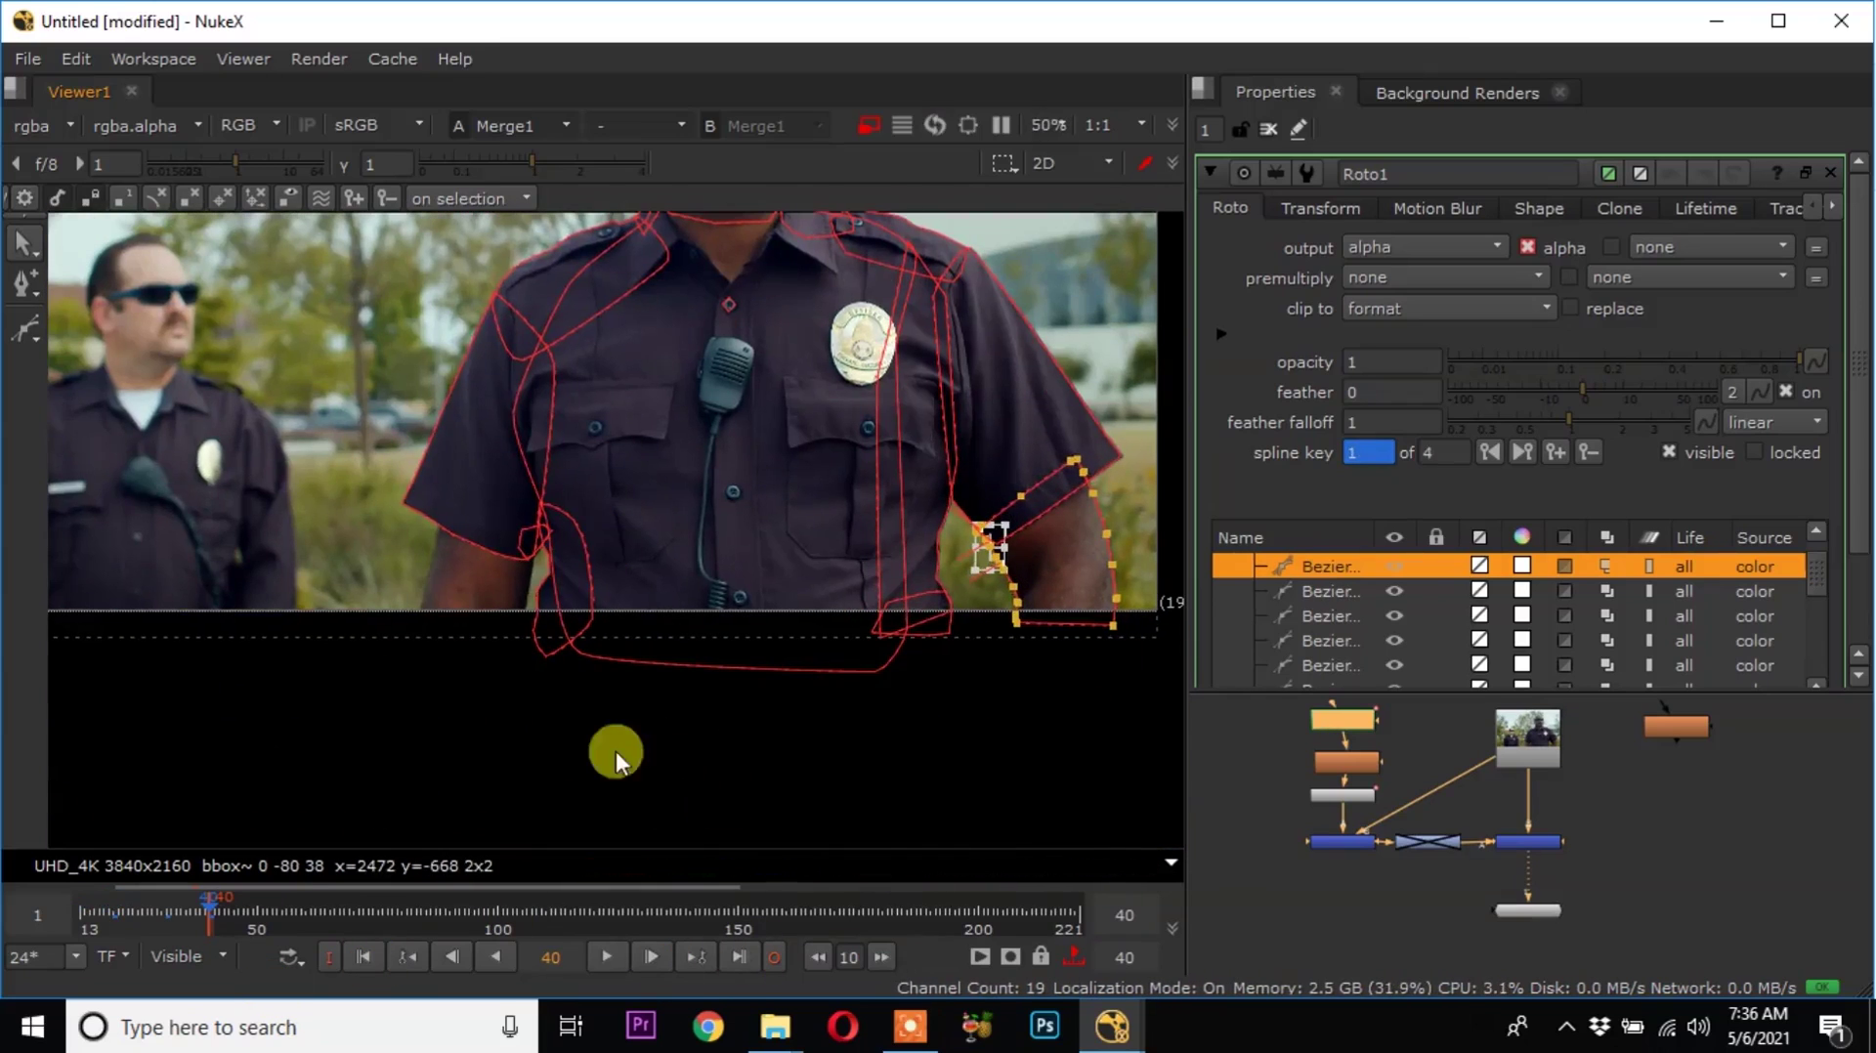
pyautogui.scroll(5, 361, 544)
pyautogui.moveTo(348, 594); pyautogui.dragTo(808, 753)
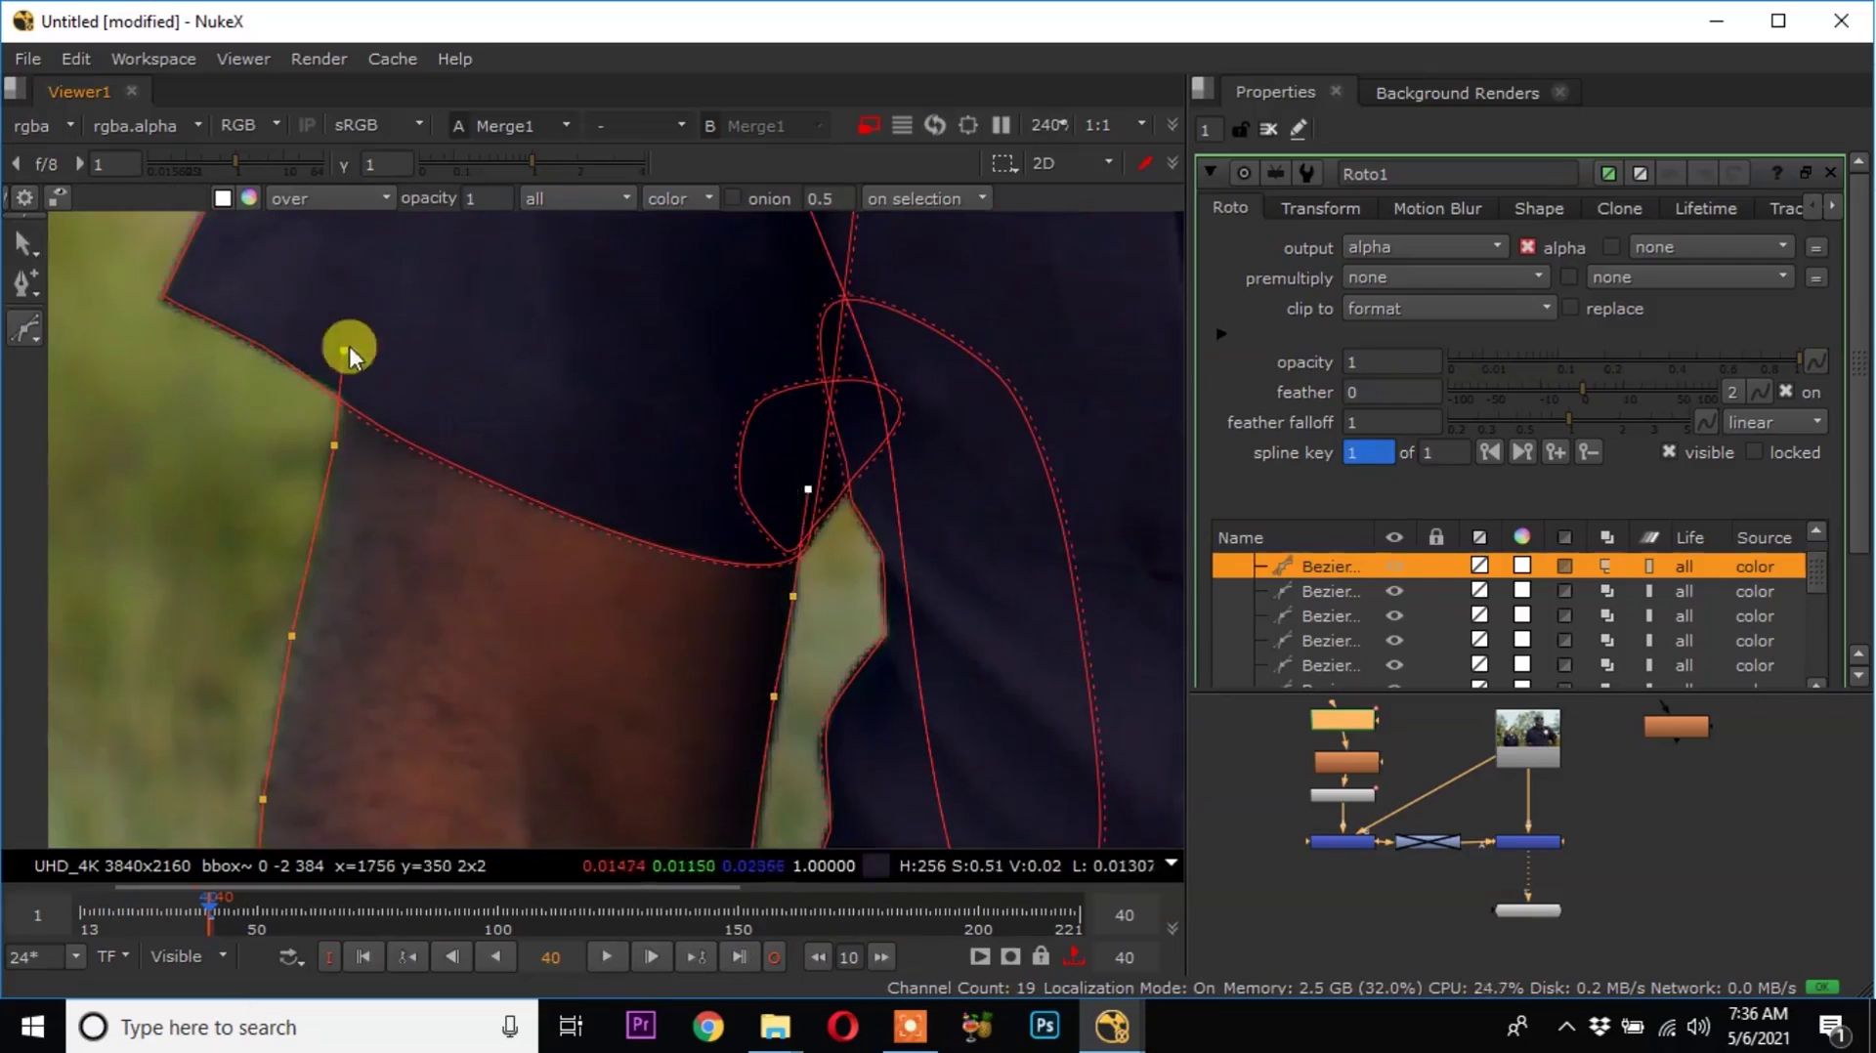
pyautogui.click(346, 352)
pyautogui.moveTo(440, 688); pyautogui.dragTo(608, 385, button='middle')
pyautogui.click(1059, 828)
pyautogui.moveTo(489, 391); pyautogui.dragTo(684, 611, button='middle')
# Select all points of the image-left arm shape and add a slight feather around it.
pyautogui.hotkey('ctrl', 'a')
pyautogui.scroll(-3, 735, 536)
pyautogui.click(719, 380)
pyautogui.hotkey('ctrl', 'a')
pyautogui.scroll(6, 656, 797)
pyautogui.press('e')
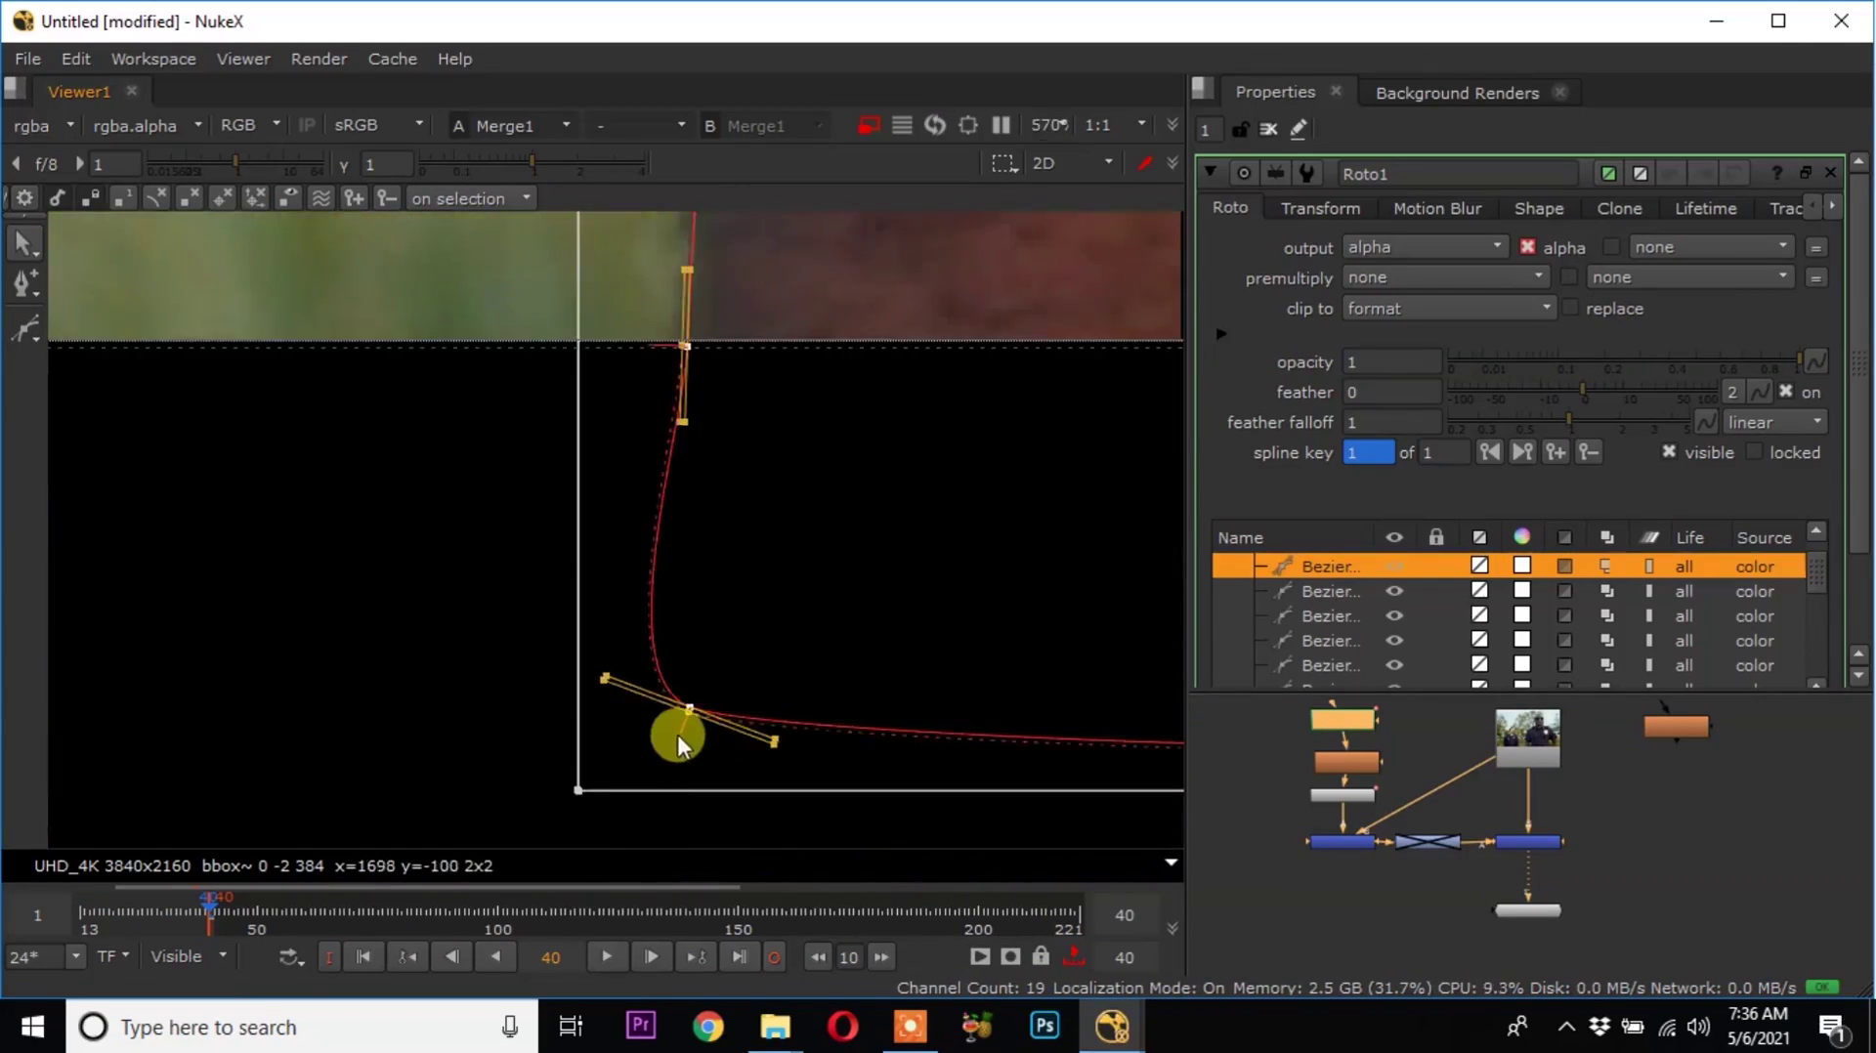
pyautogui.scroll(-6, 678, 745)
pyautogui.scroll(7, 595, 435)
pyautogui.scroll(-5, 594, 435)
pyautogui.scroll(8, 798, 442)
pyautogui.scroll(-10, 763, 367)
# At a frame between 22 and 40, select the whole image-left arm shape and shift it onto the arm.
pyautogui.moveTo(343, 302); pyautogui.dragTo(908, 782)
pyautogui.click(171, 908)
pyautogui.scroll(5, 674, 443)
pyautogui.moveTo(692, 461); pyautogui.dragTo(737, 518)
pyautogui.scroll(-4, 570, 446)
# Fit the whole image-left arm shape to the arm at two earlier frames after frame 1.
pyautogui.click(118, 910)
pyautogui.scroll(4, 699, 486)
pyautogui.scroll(-4, 706, 495)
pyautogui.click(90, 909)
pyautogui.scroll(5, 678, 501)
# At frame 1, fit the image-left arm shape to the arm and nudge its lower outer points outward.
pyautogui.click(364, 958)
pyautogui.scroll(-3, 717, 461)
pyautogui.scroll(1, 717, 461)
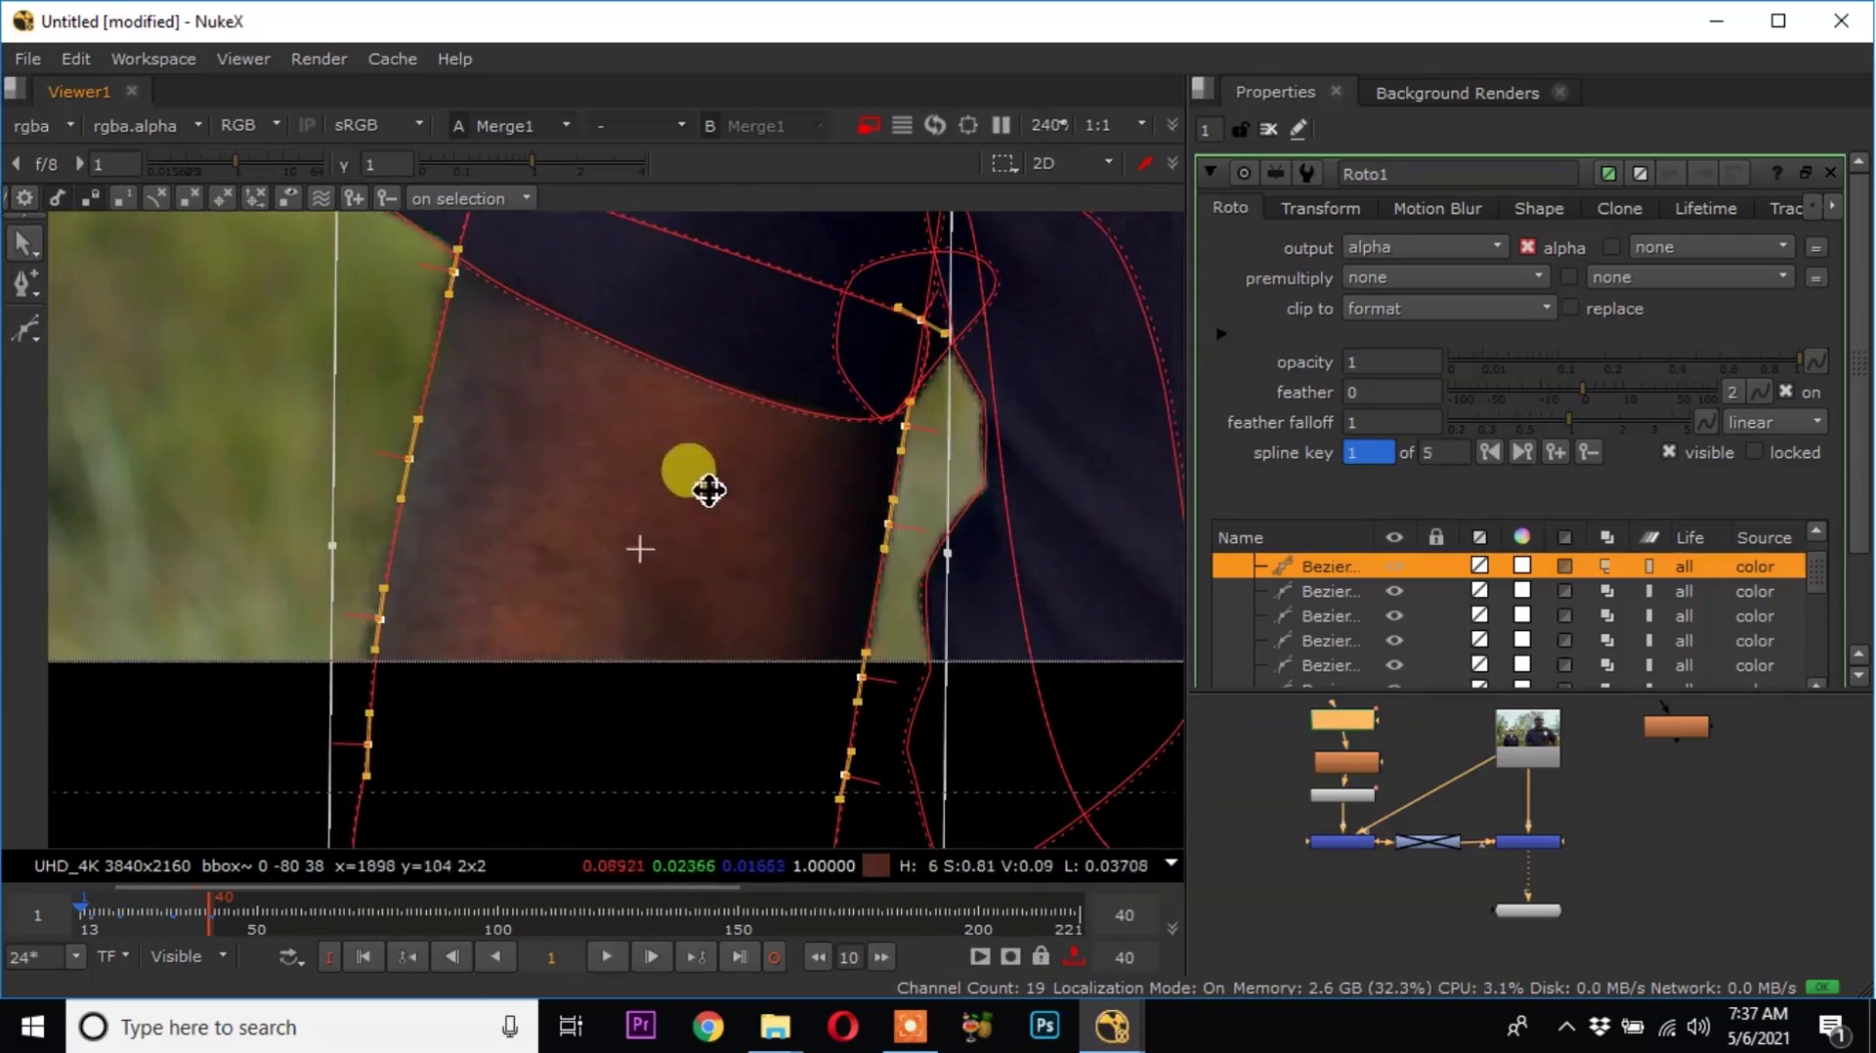
pyautogui.scroll(-4, 737, 519)
pyautogui.moveTo(469, 517); pyautogui.dragTo(588, 738)
pyautogui.scroll(5, 544, 640)
pyautogui.moveTo(544, 641); pyautogui.dragTo(531, 641)
pyautogui.scroll(-10, 532, 641)
pyautogui.moveTo(813, 598); pyautogui.dragTo(698, 678, button='middle')
pyautogui.scroll(-3, 471, 715)
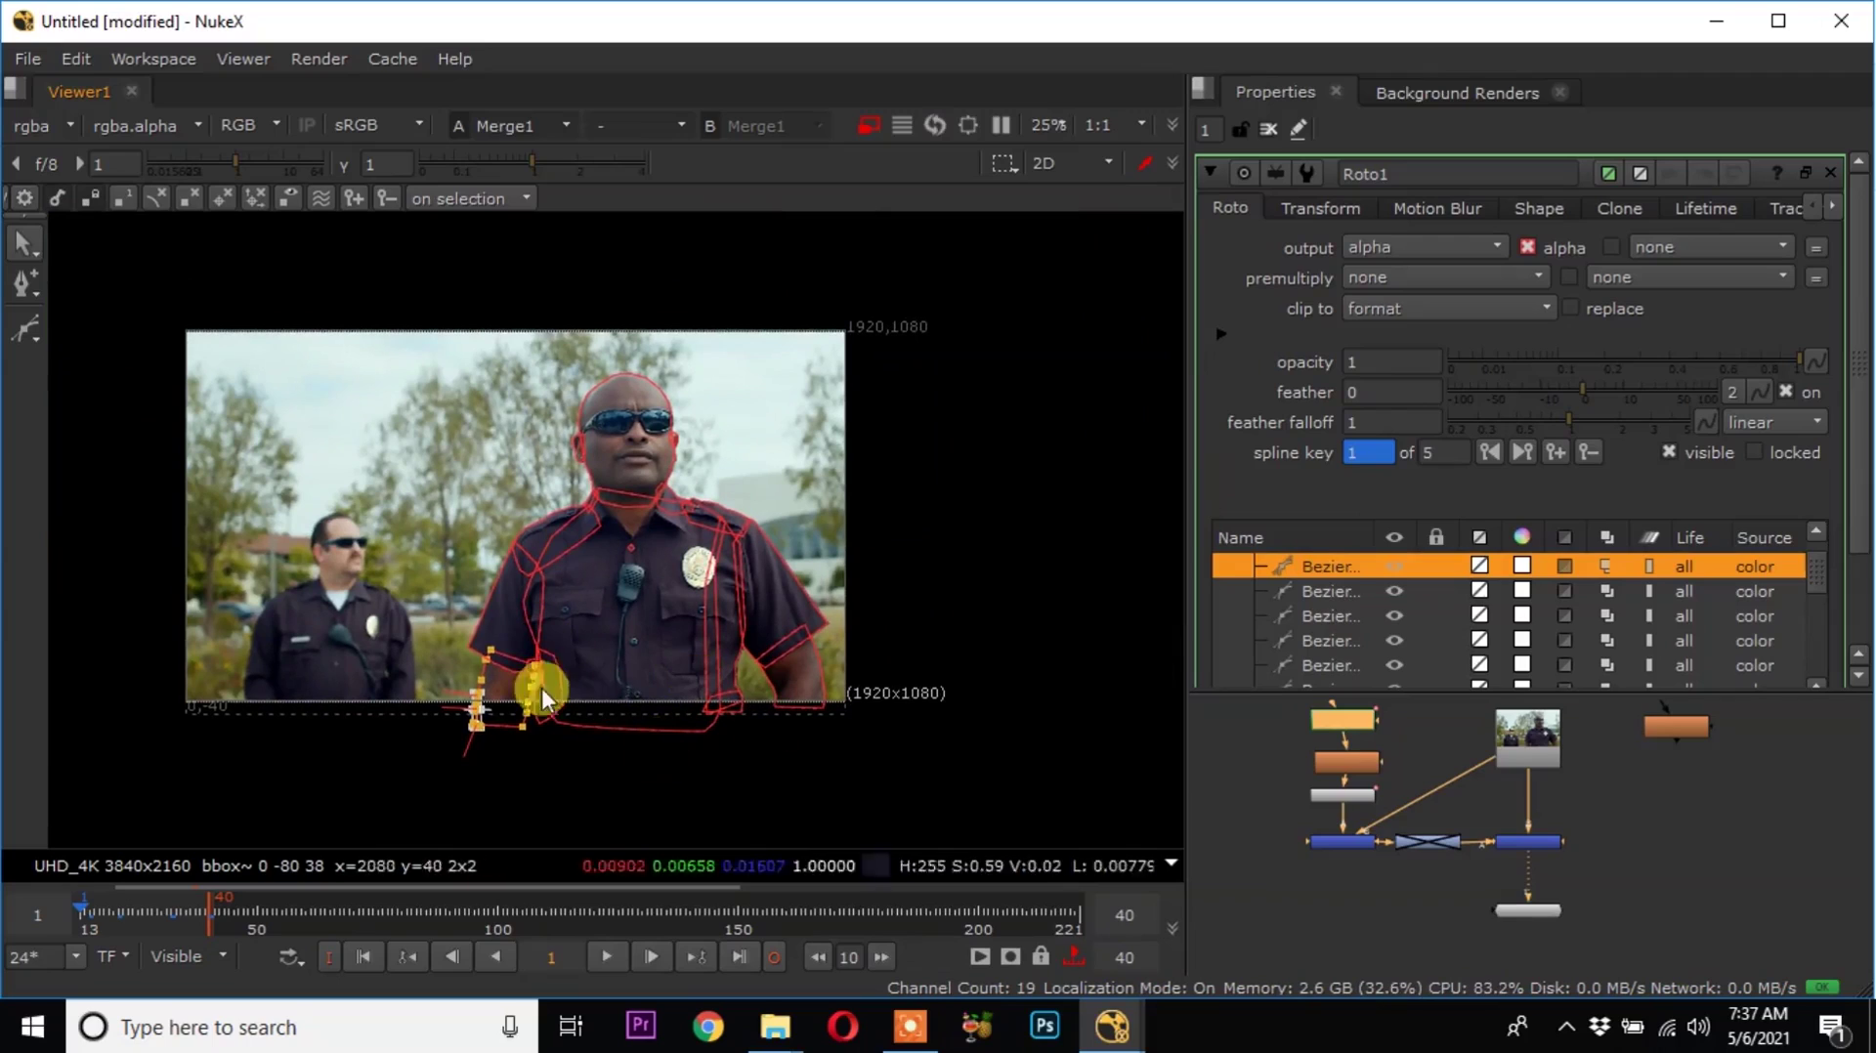
# Re-enable the disabled Grade node between the two Merge nodes.
pyautogui.click(1444, 844)
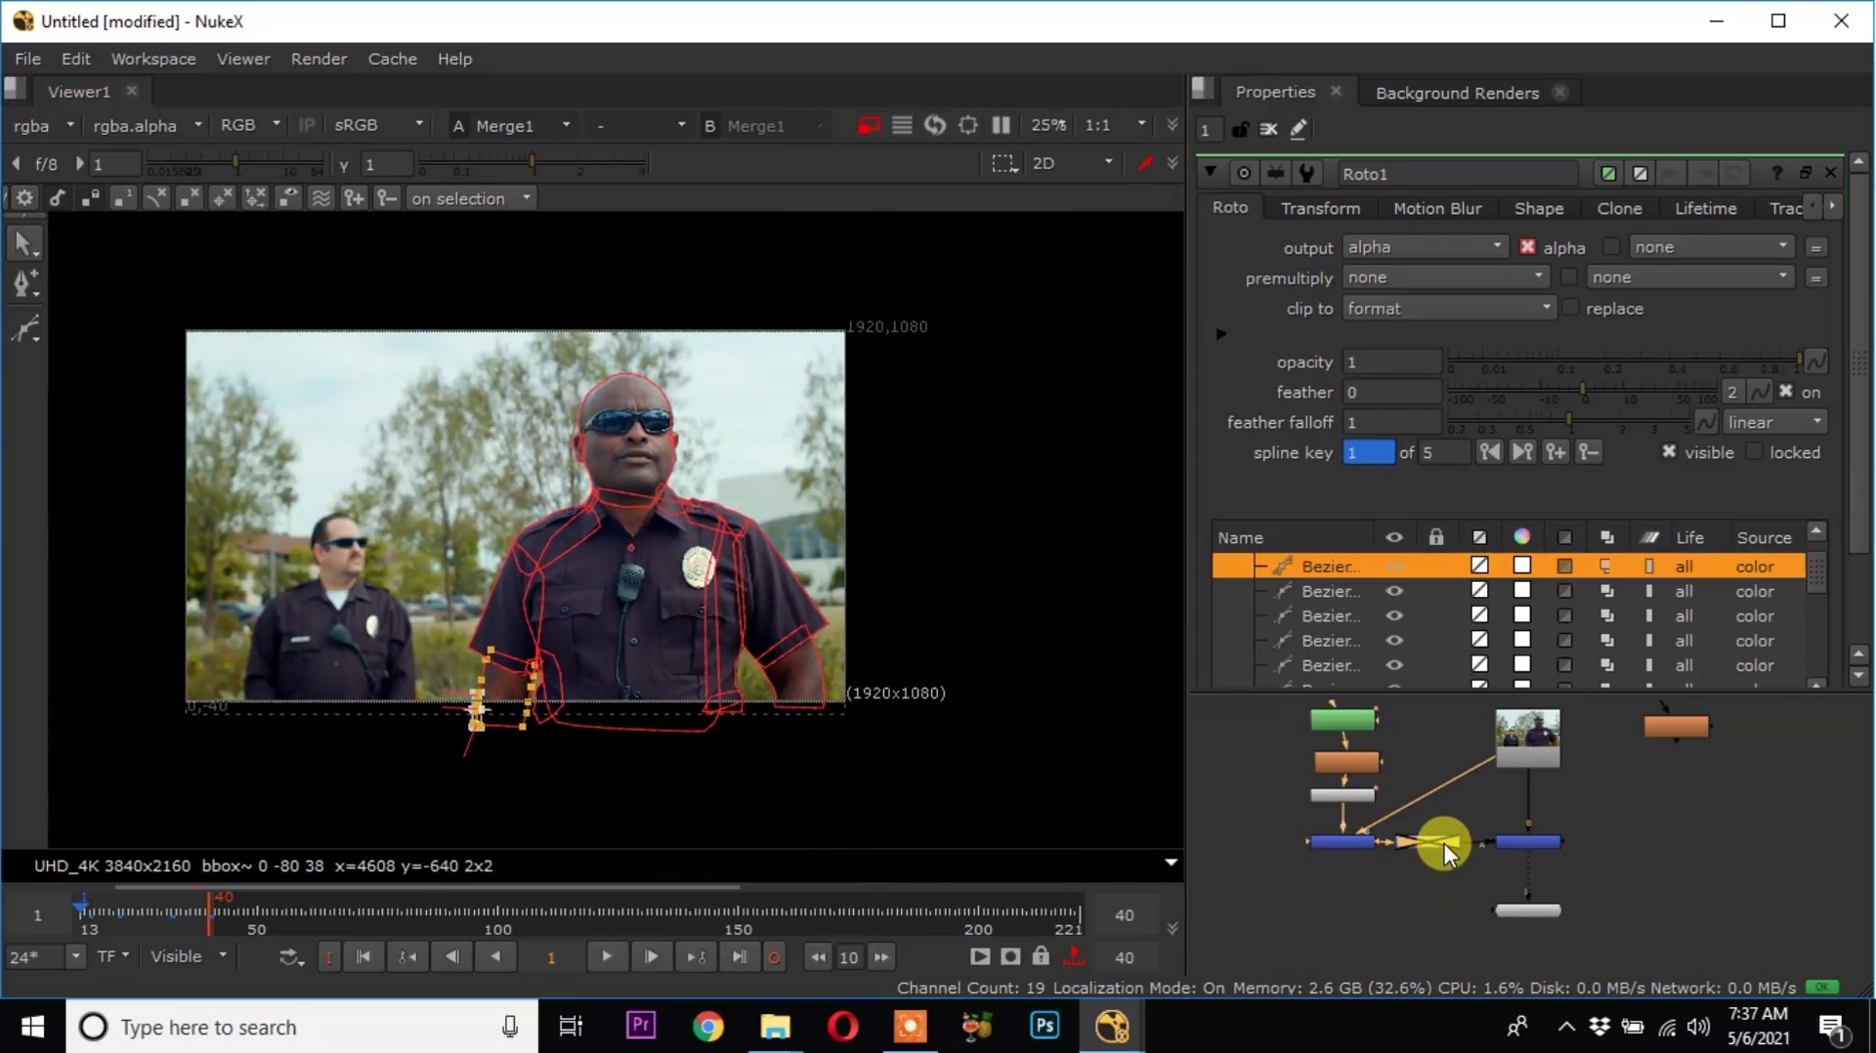
pyautogui.press('d')
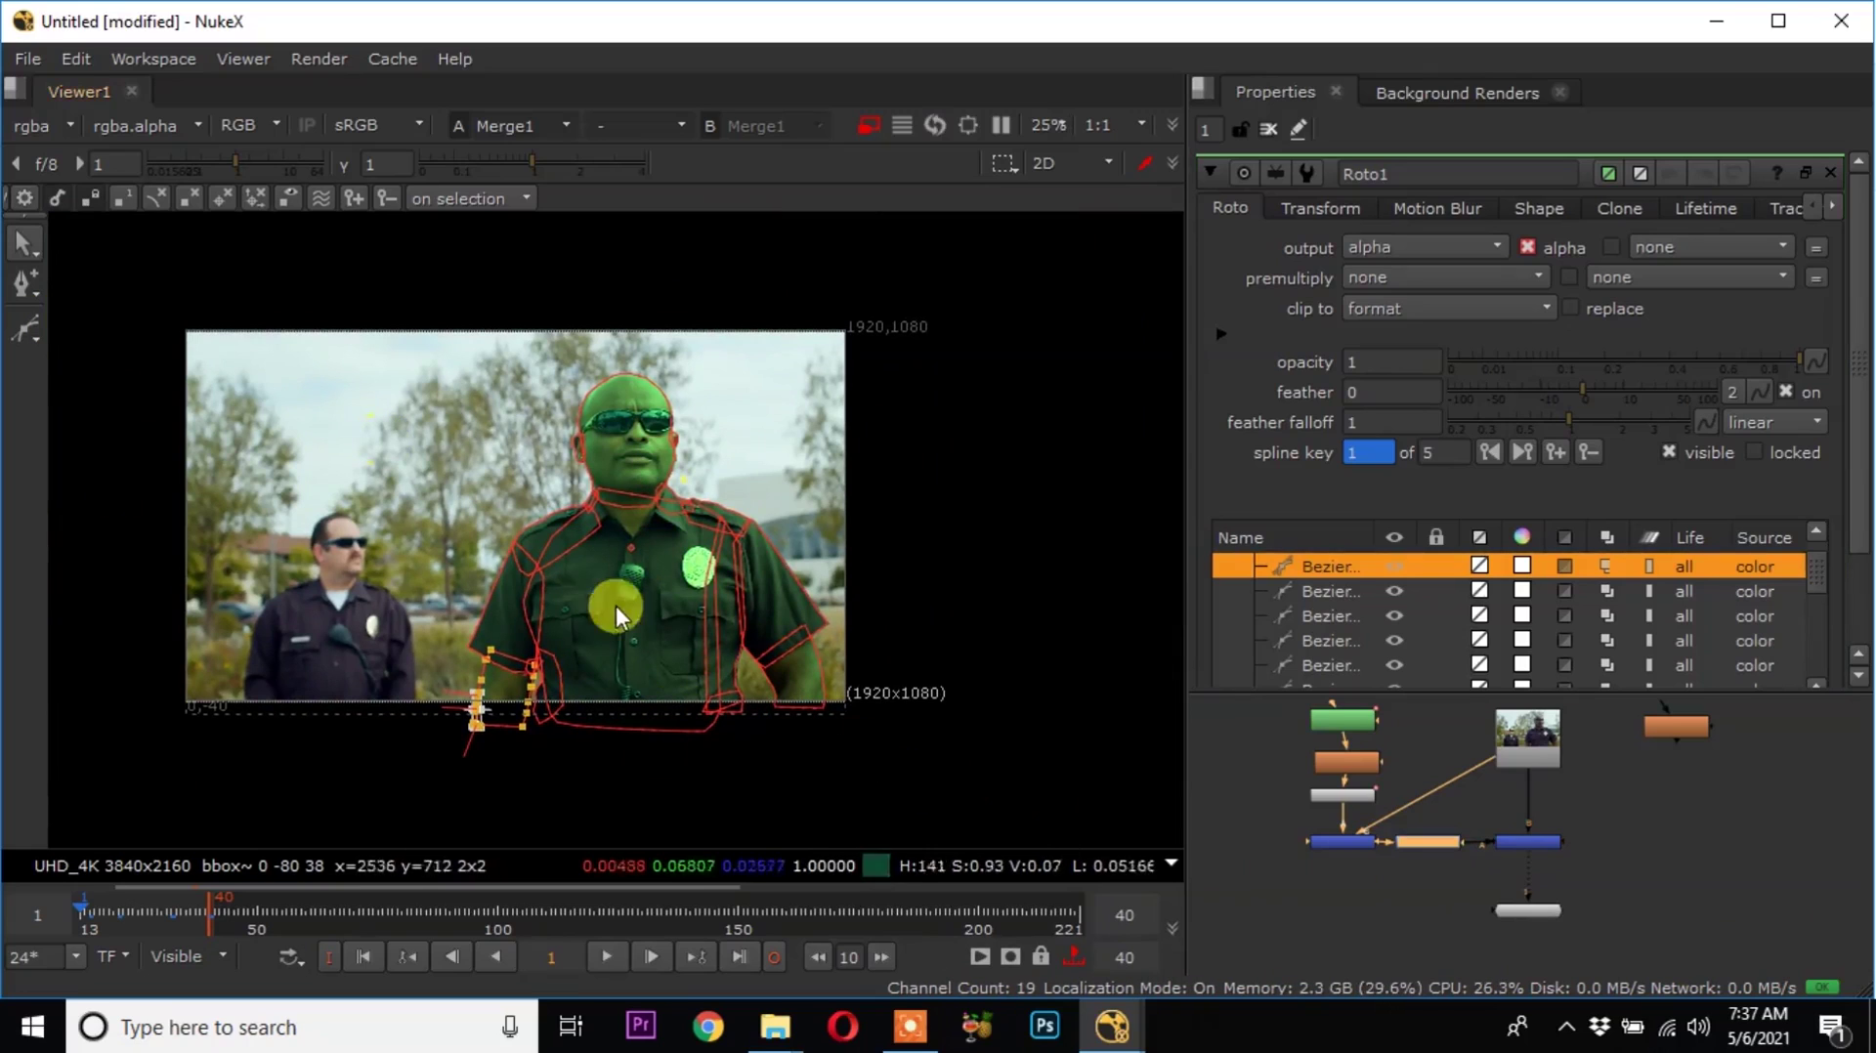
pyautogui.scroll(1, 618, 647)
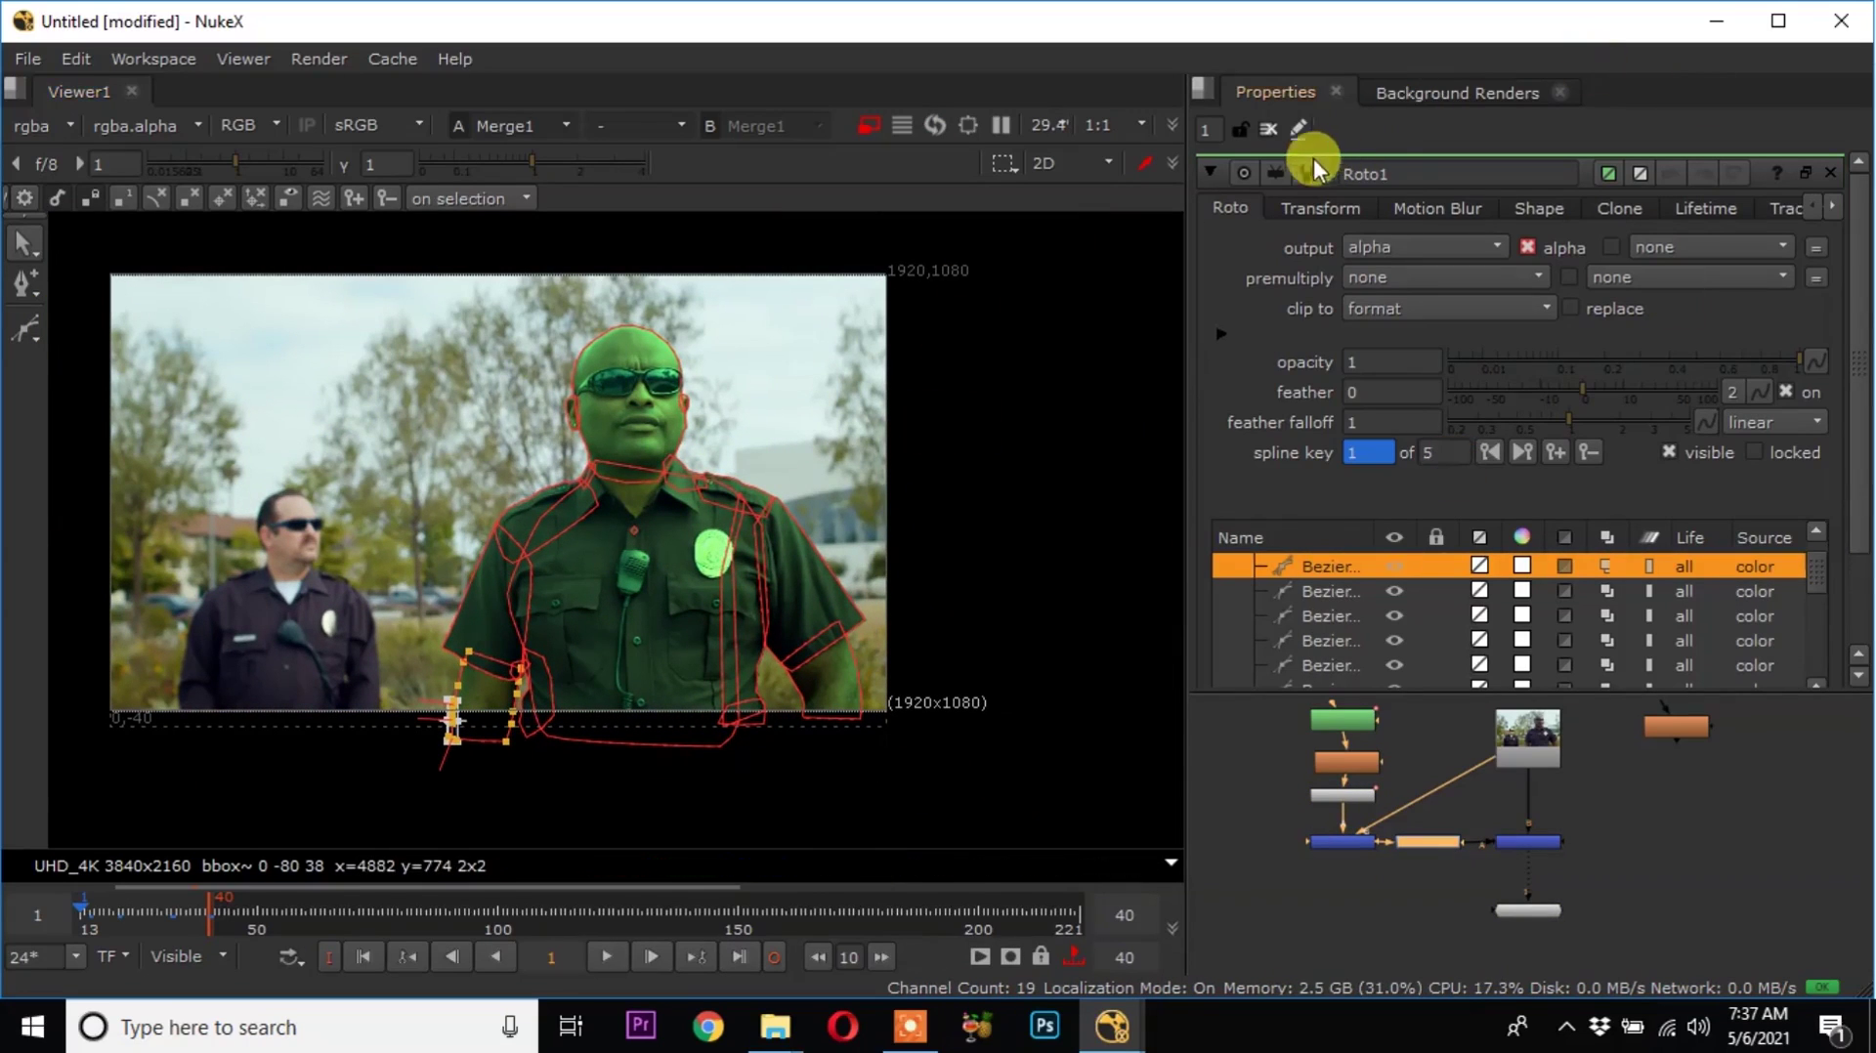
# Close the Roto settings, open the Grade node's and shift multiply to magenta: red 2.066668, green -1.133332, blue 2.066668.
pyautogui.click(1274, 127)
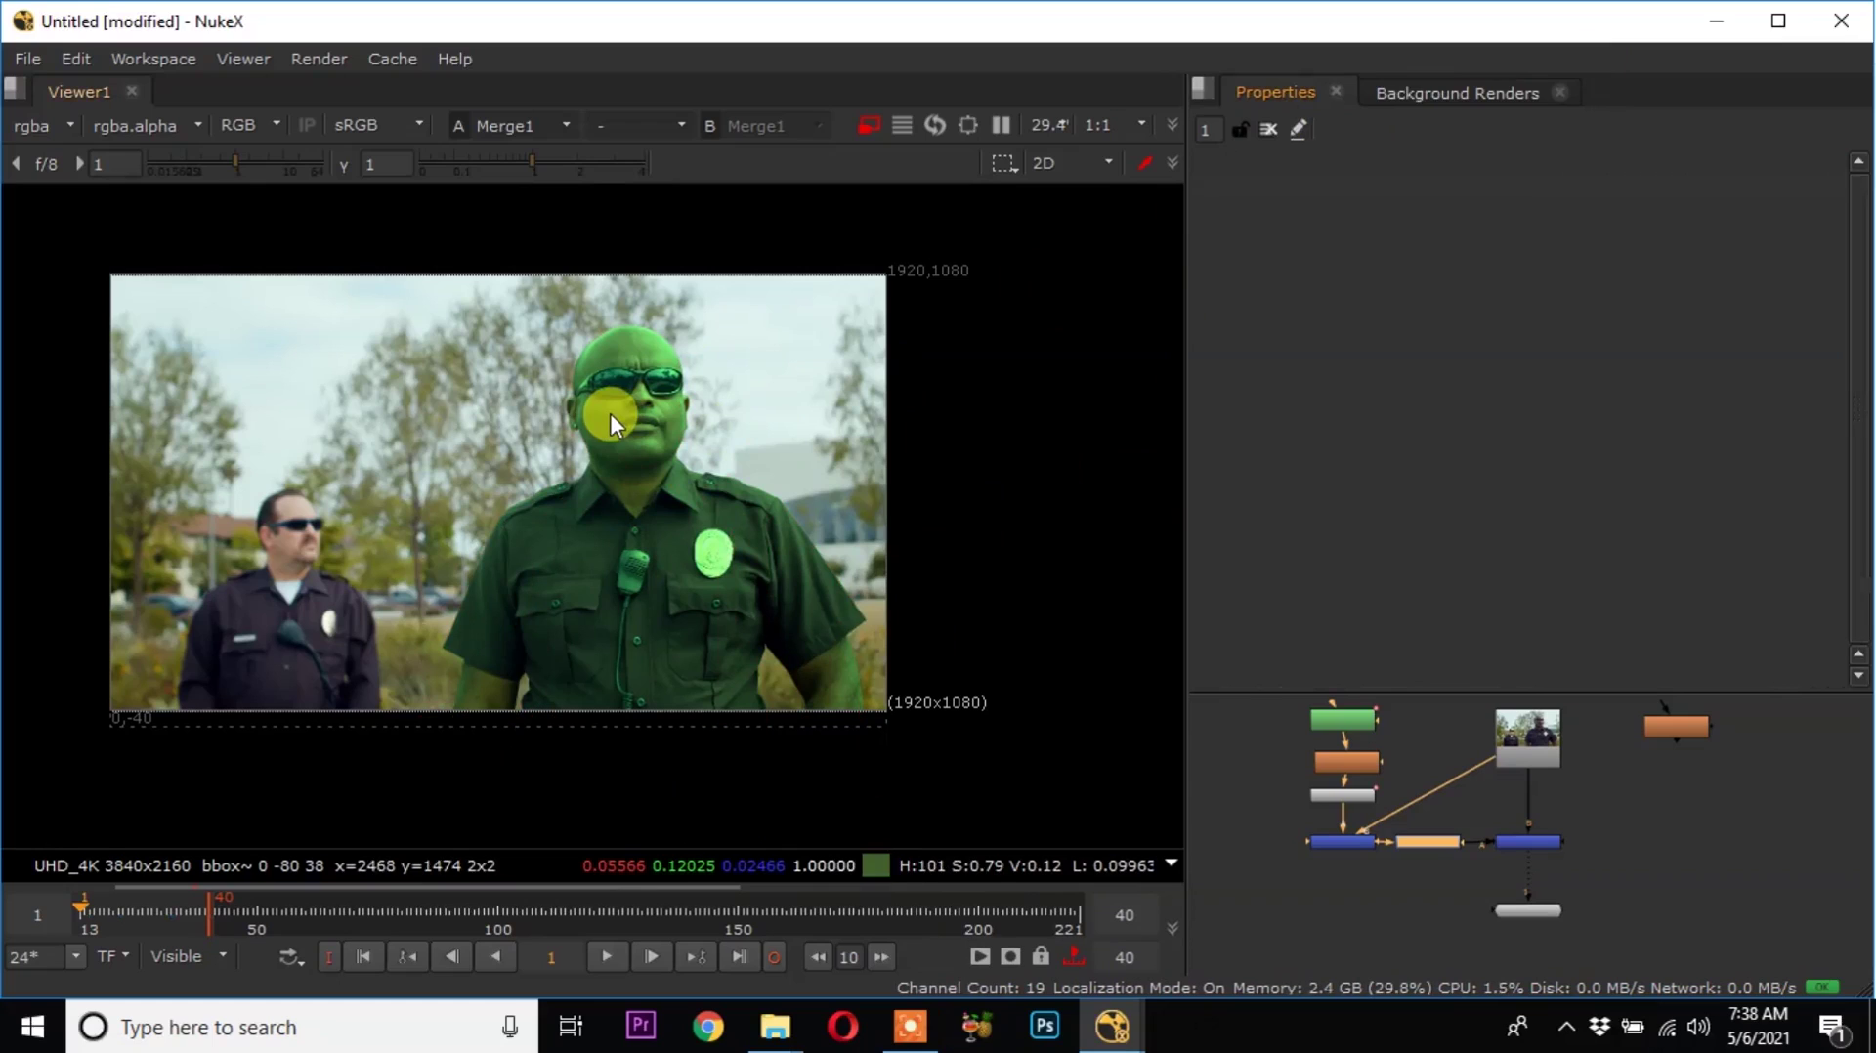
pyautogui.doubleClick(1419, 841)
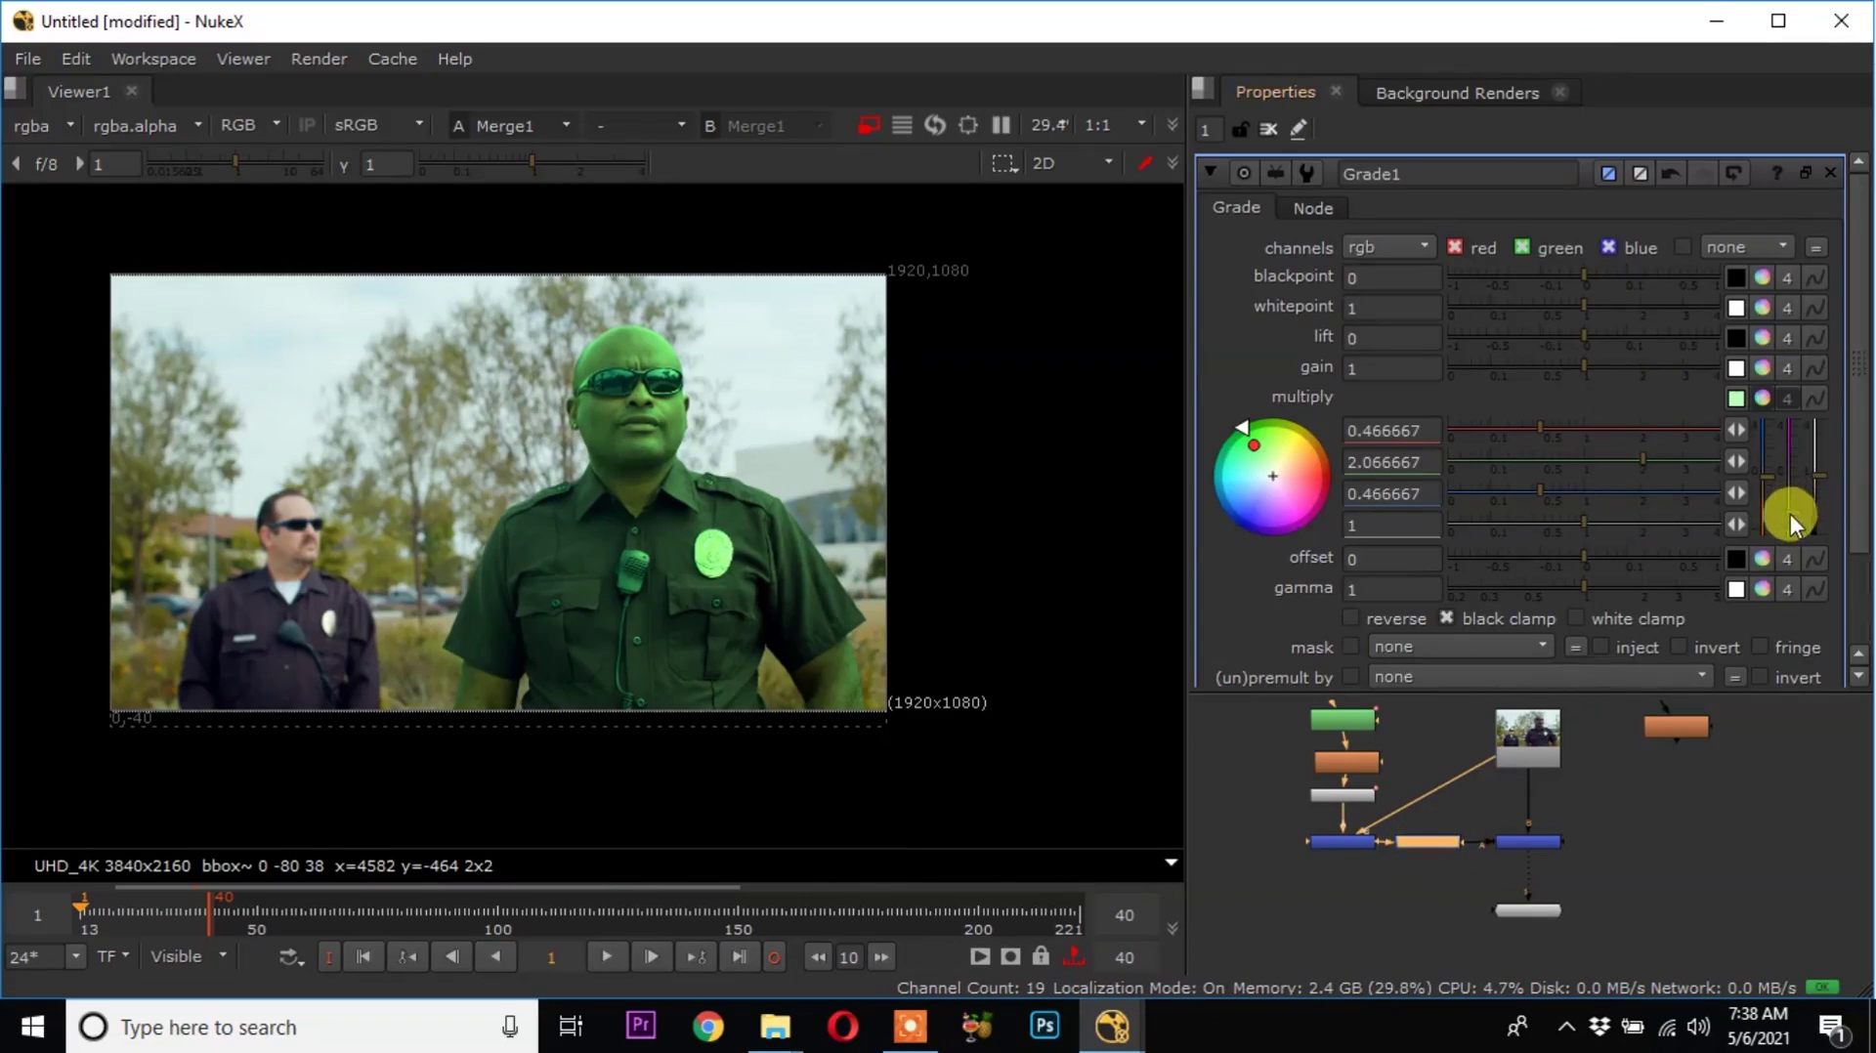
pyautogui.moveTo(1791, 513); pyautogui.dragTo(1790, 424)
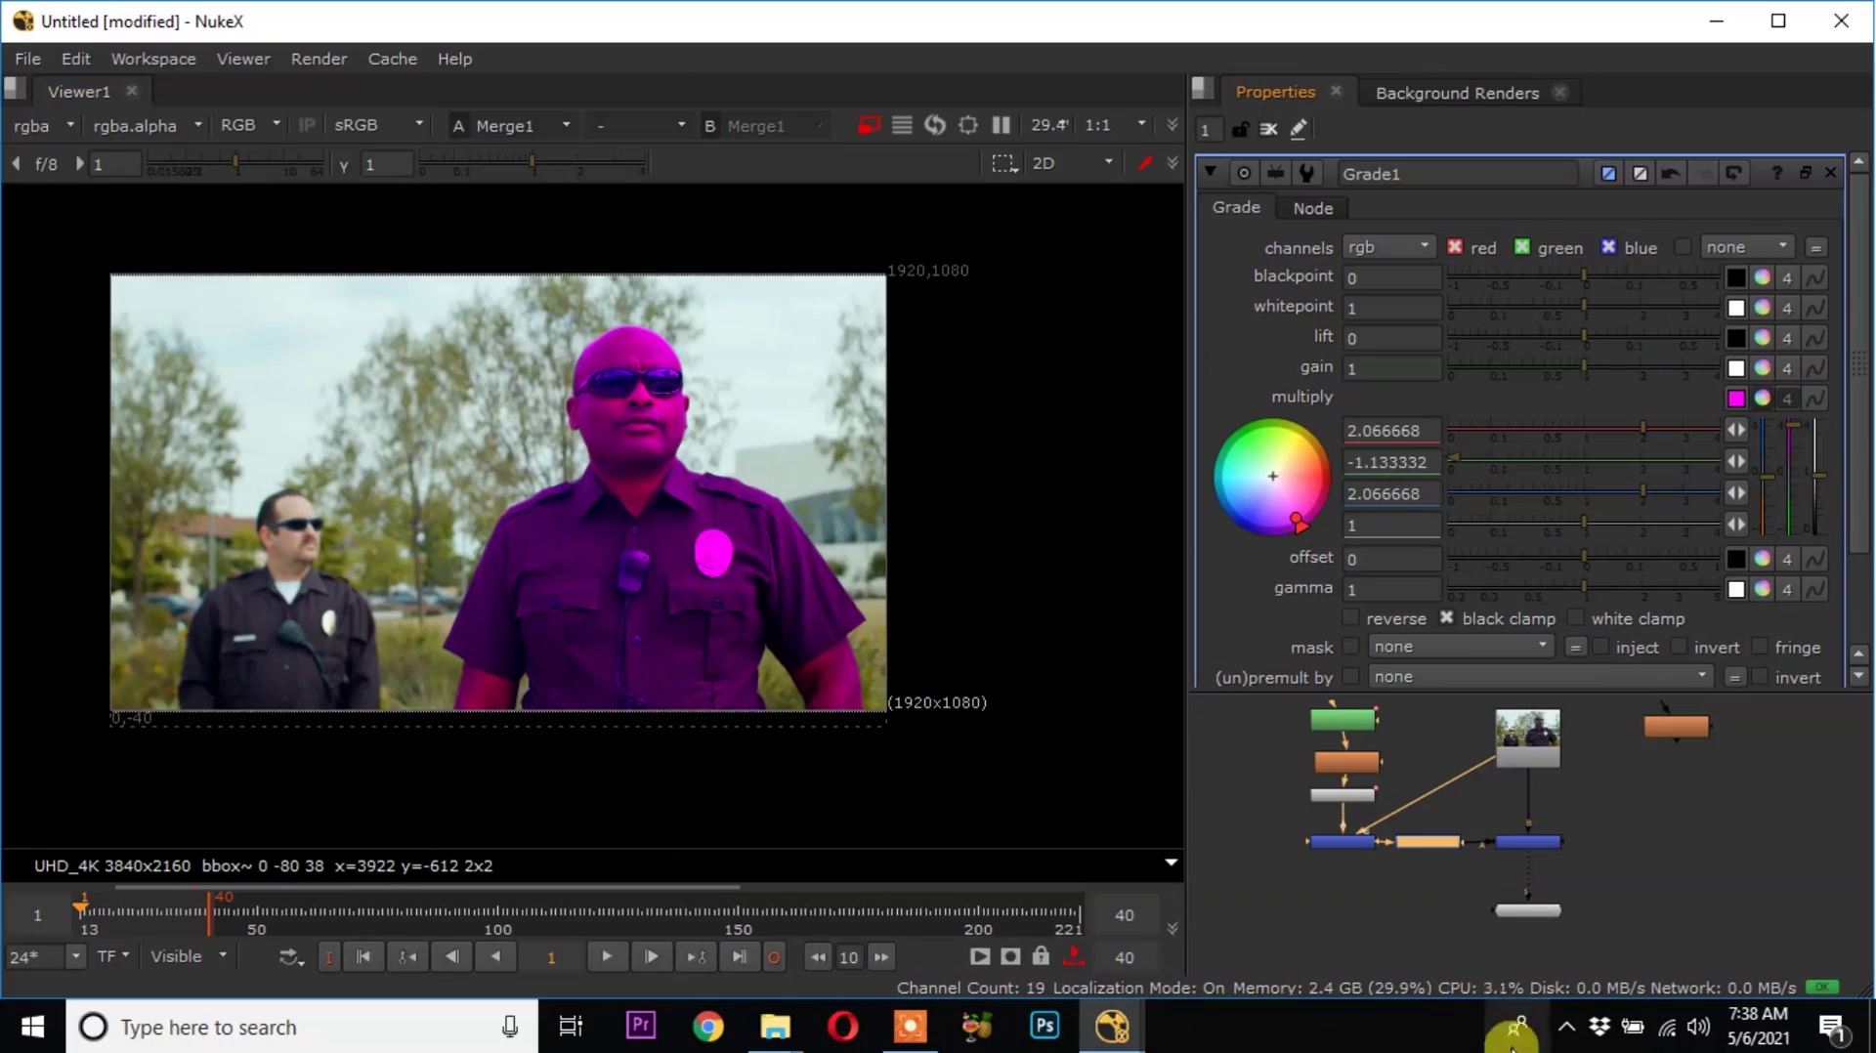
# Move the Viewer node further below the final Merge node to free space in the node graph.
pyautogui.moveTo(1567, 877); pyautogui.dragTo(1497, 783, button='middle')
pyautogui.moveTo(1459, 819); pyautogui.dragTo(1473, 938)
pyautogui.click(1533, 853)
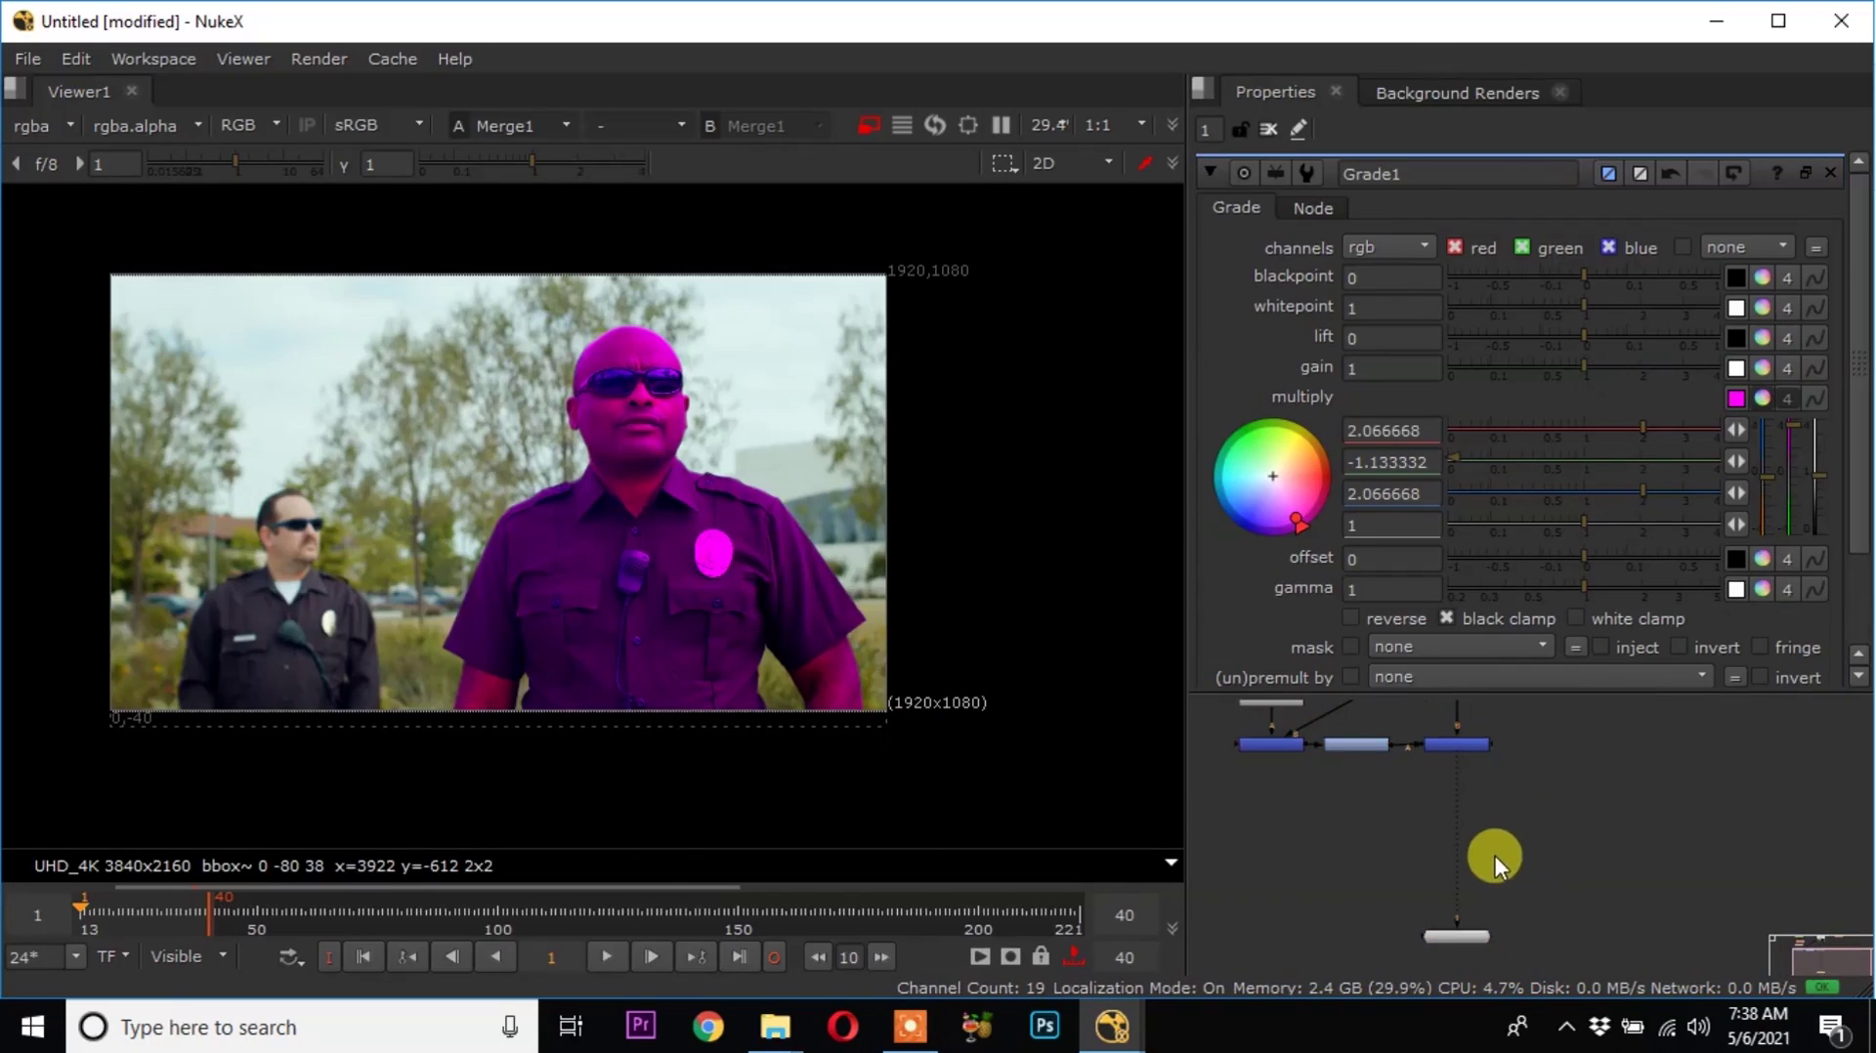
pyautogui.moveTo(1534, 854); pyautogui.dragTo(1596, 900, button='middle')
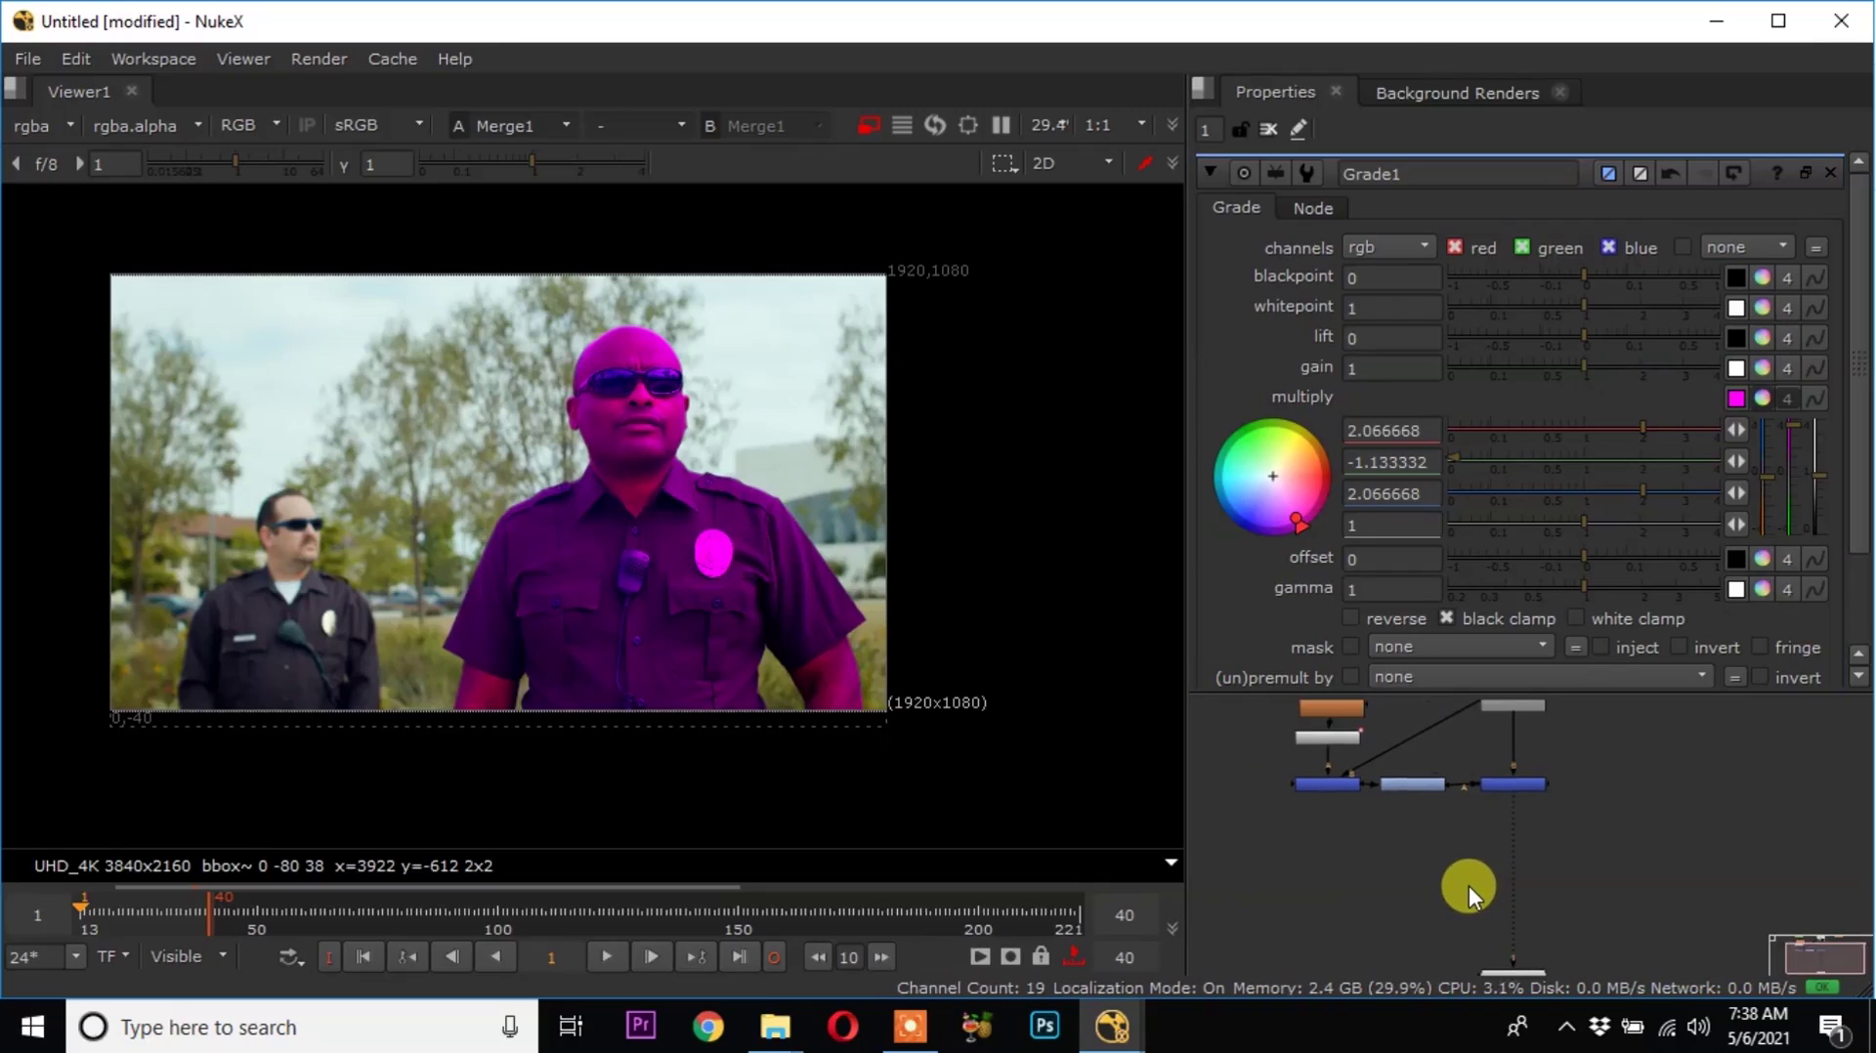
# Add an unconnected Copy node to the node graph beside the final Merge node.
pyautogui.press('Tab')
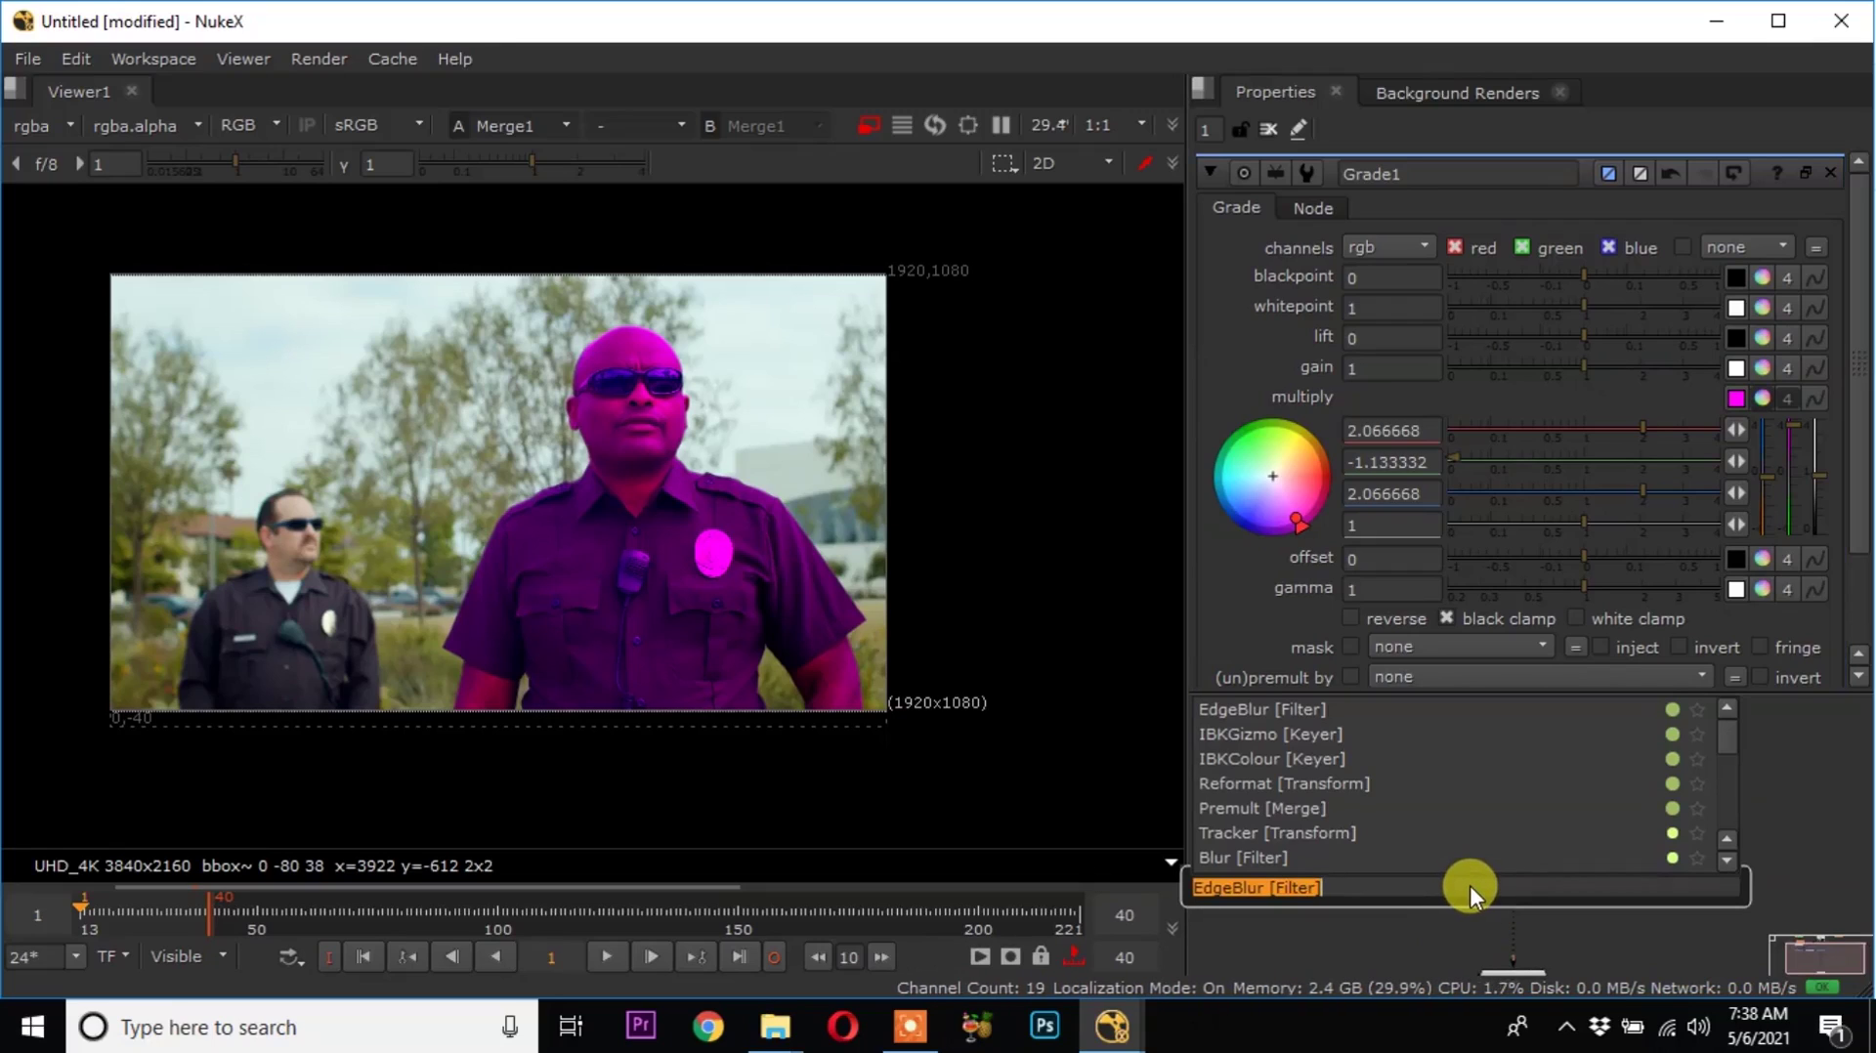
pyautogui.press('Escape')
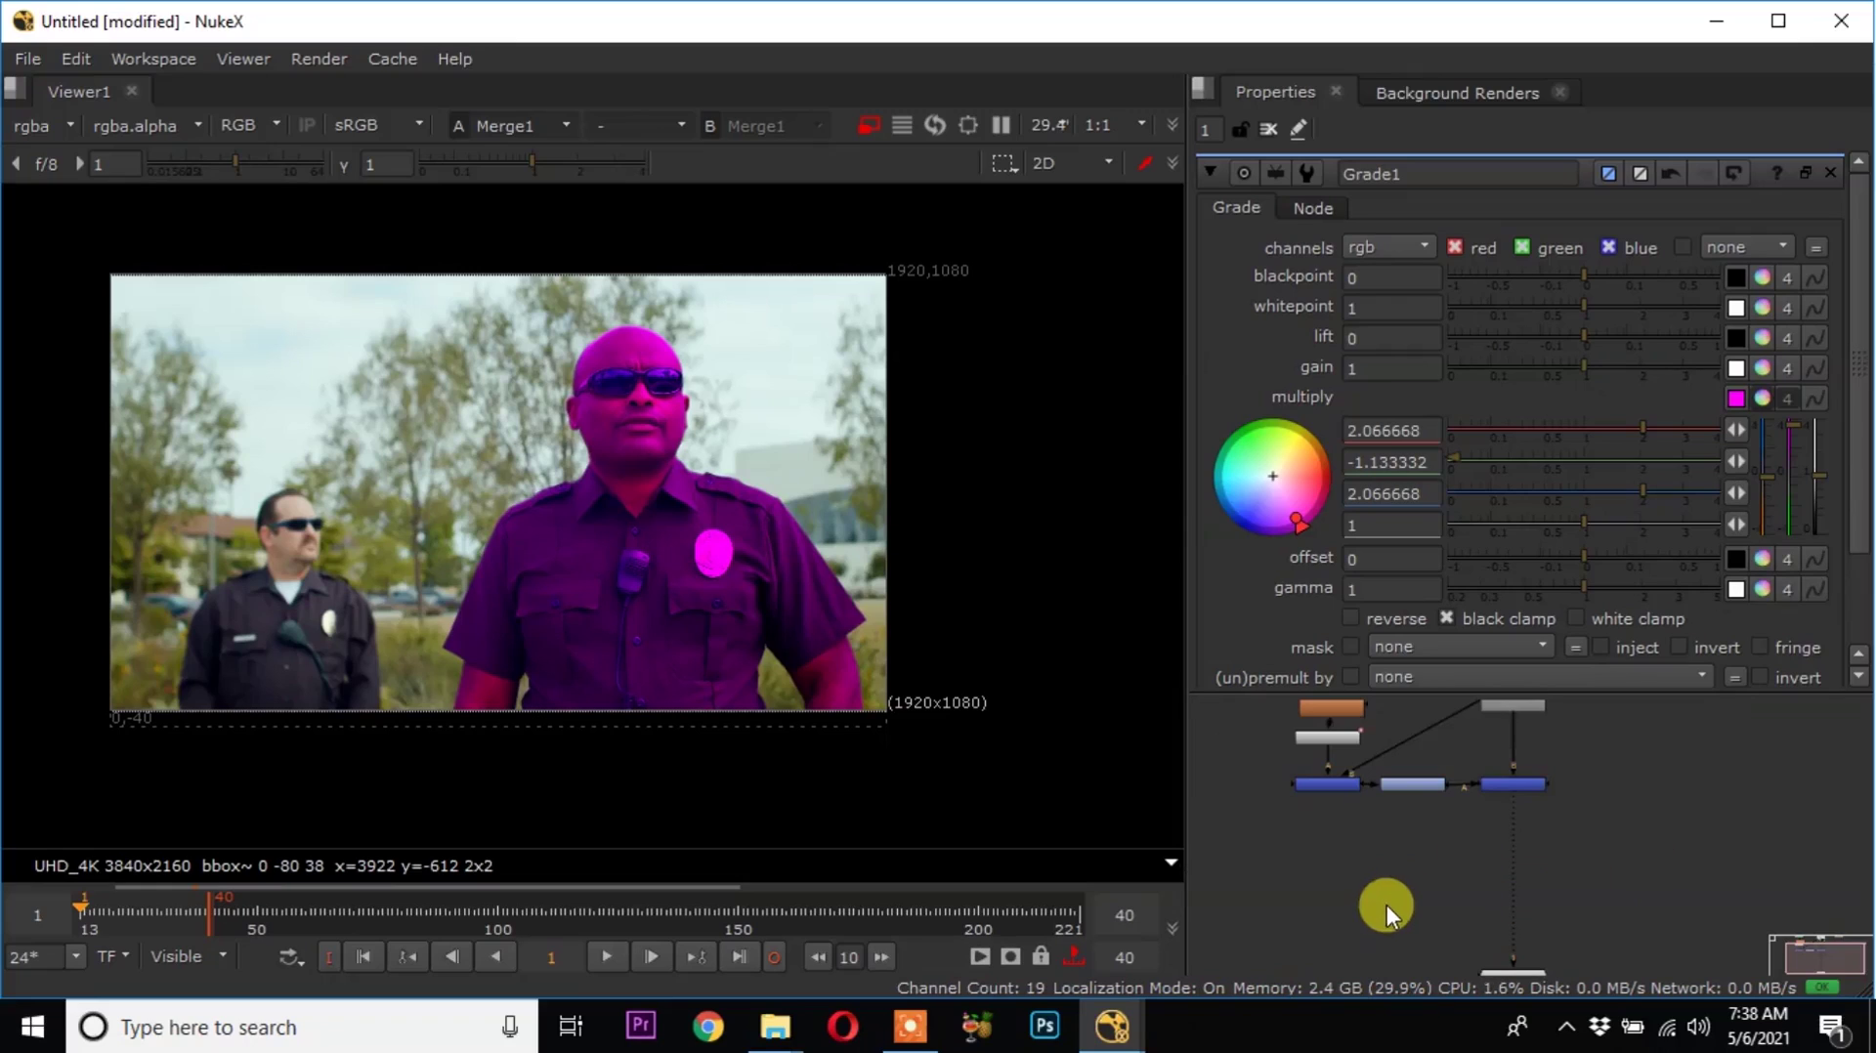
pyautogui.press('k')
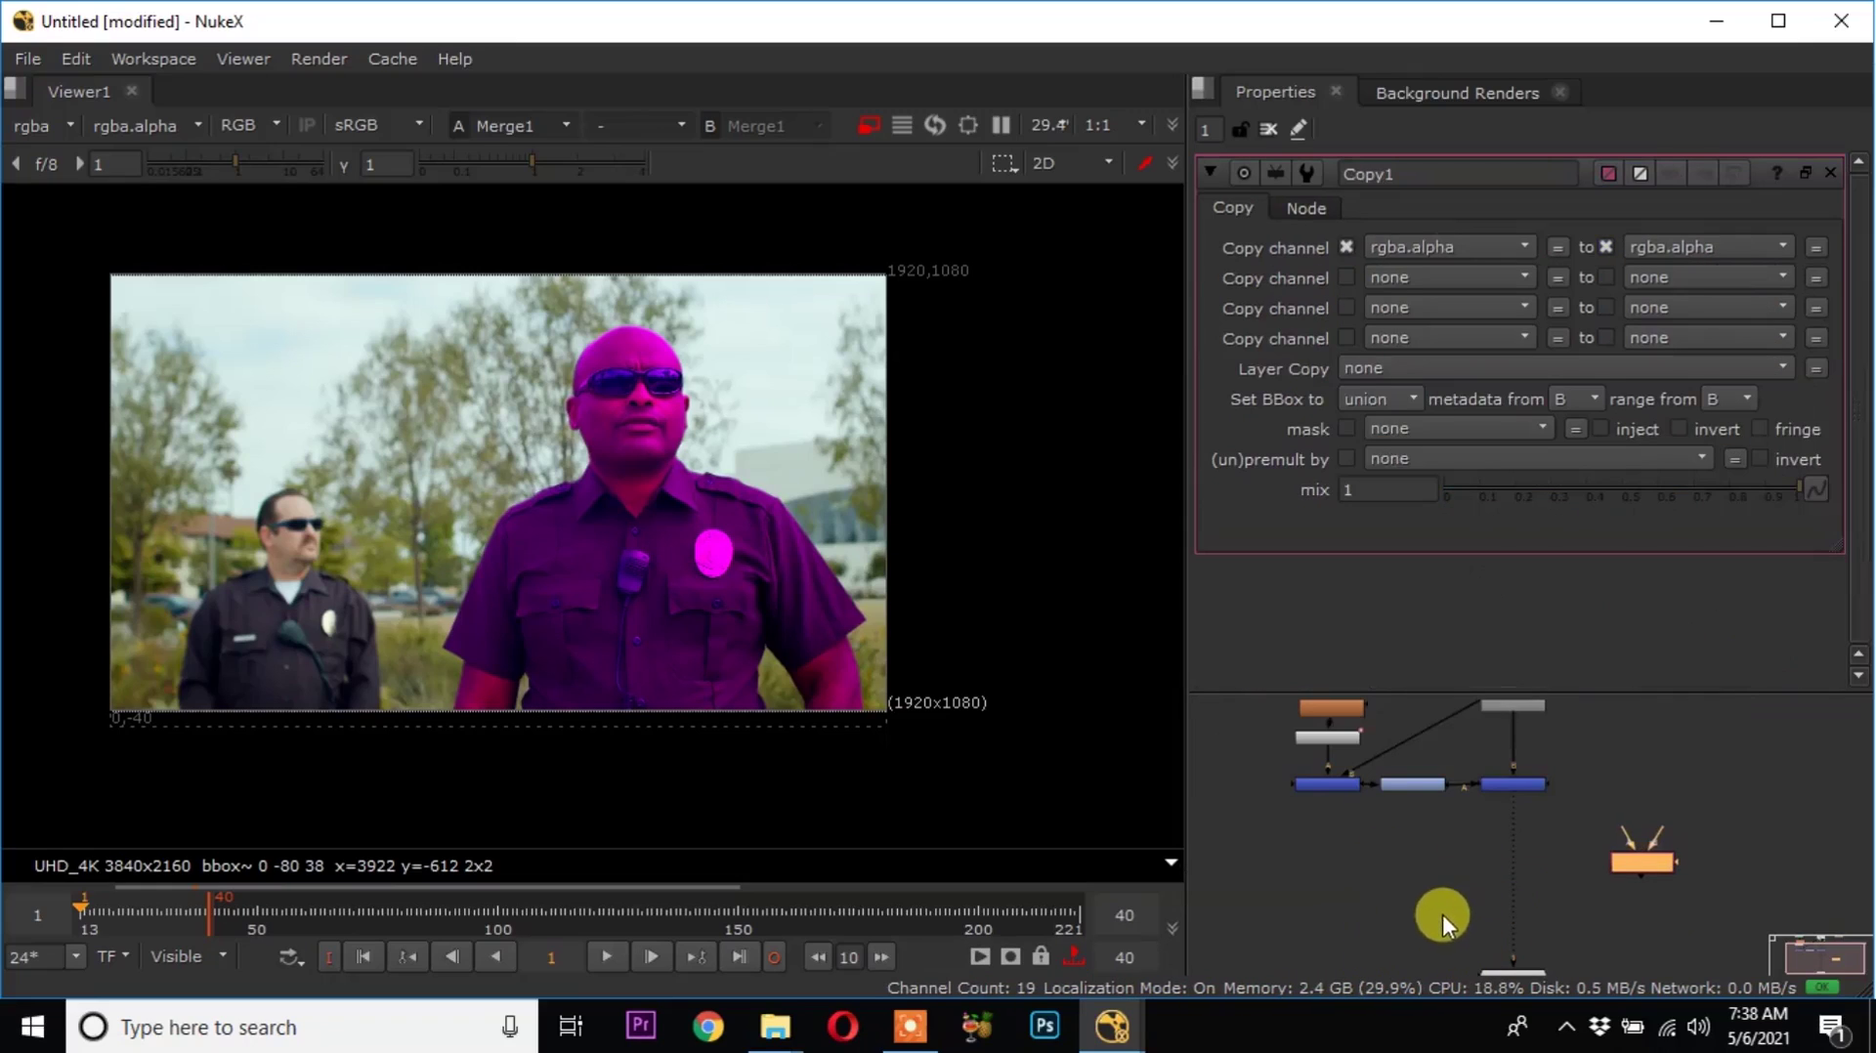
# Connect the Copy node's B input to the final Merge and A input to the mask Merge, and view its output with the Viewer placed below.
pyautogui.scroll(4, 1663, 905)
pyautogui.moveTo(1668, 860); pyautogui.dragTo(1497, 706)
pyautogui.moveTo(1501, 820); pyautogui.dragTo(1583, 876, button='middle')
pyautogui.scroll(-1, 1581, 870)
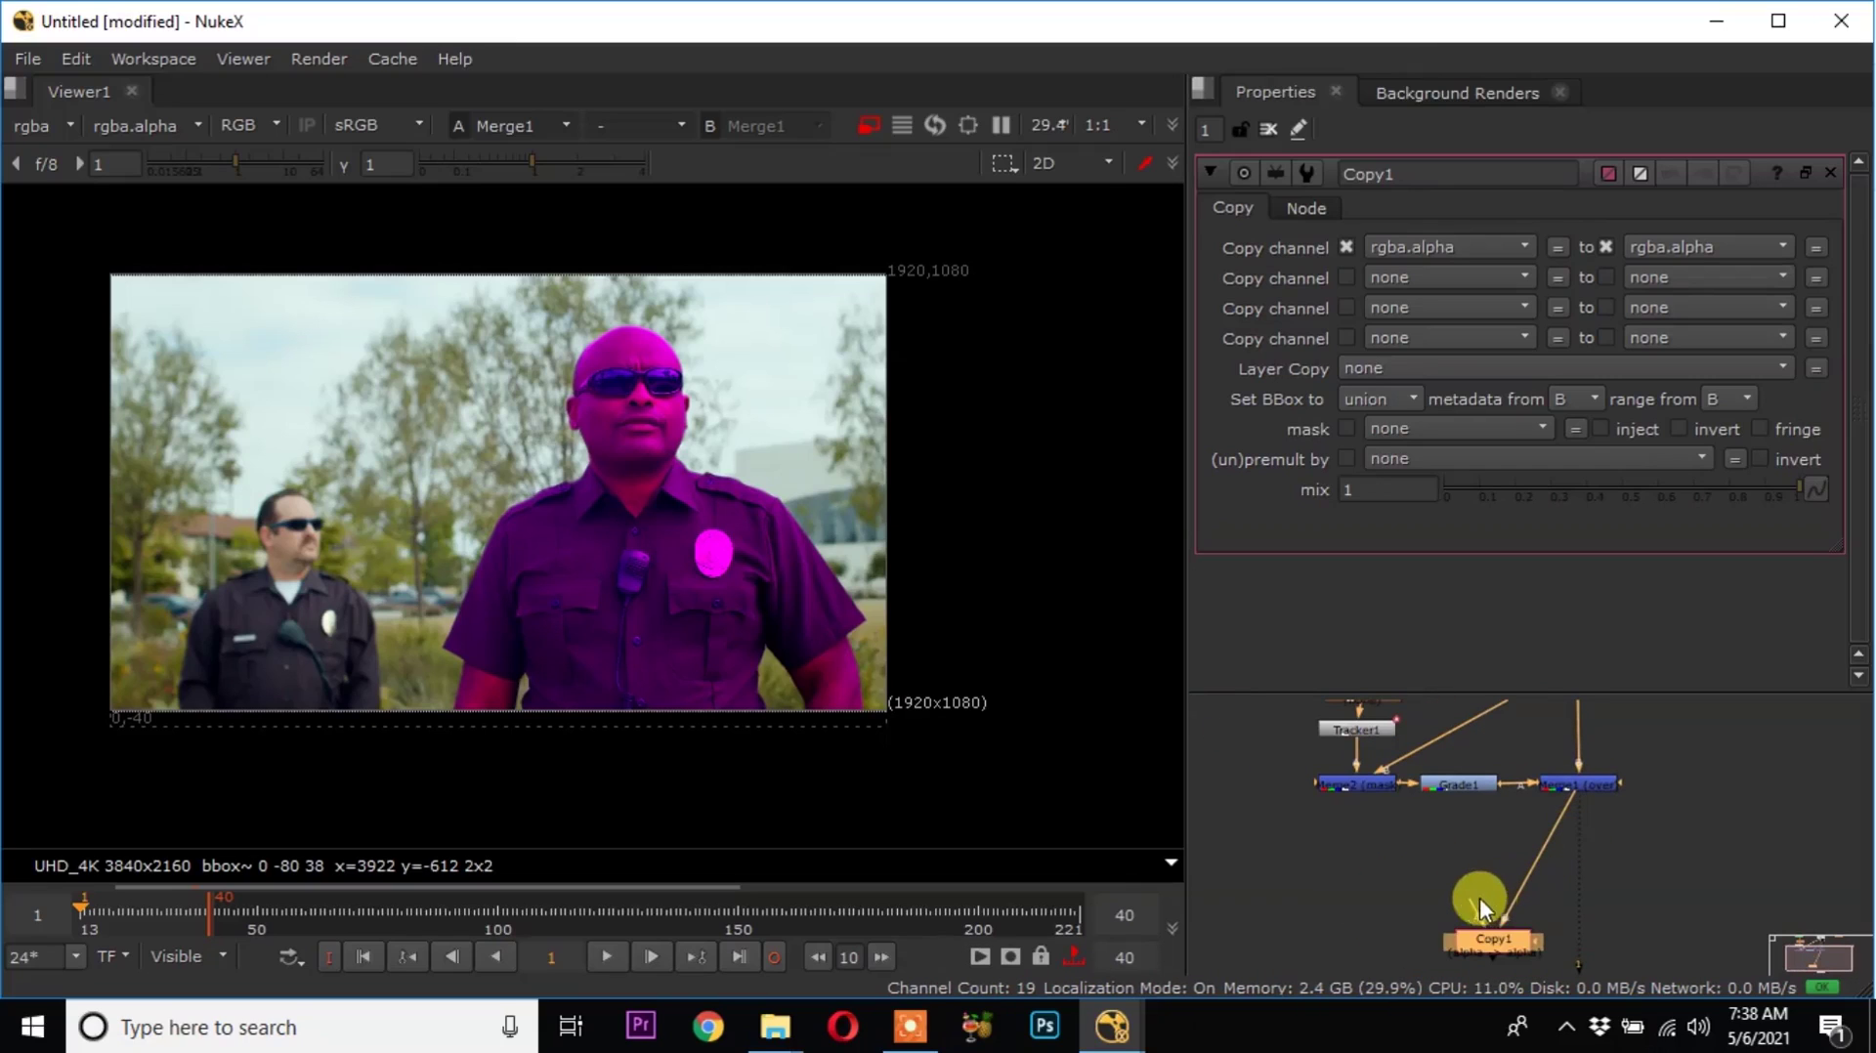
pyautogui.moveTo(1465, 901); pyautogui.dragTo(1363, 786)
pyautogui.moveTo(1445, 880); pyautogui.dragTo(1381, 732, button='middle')
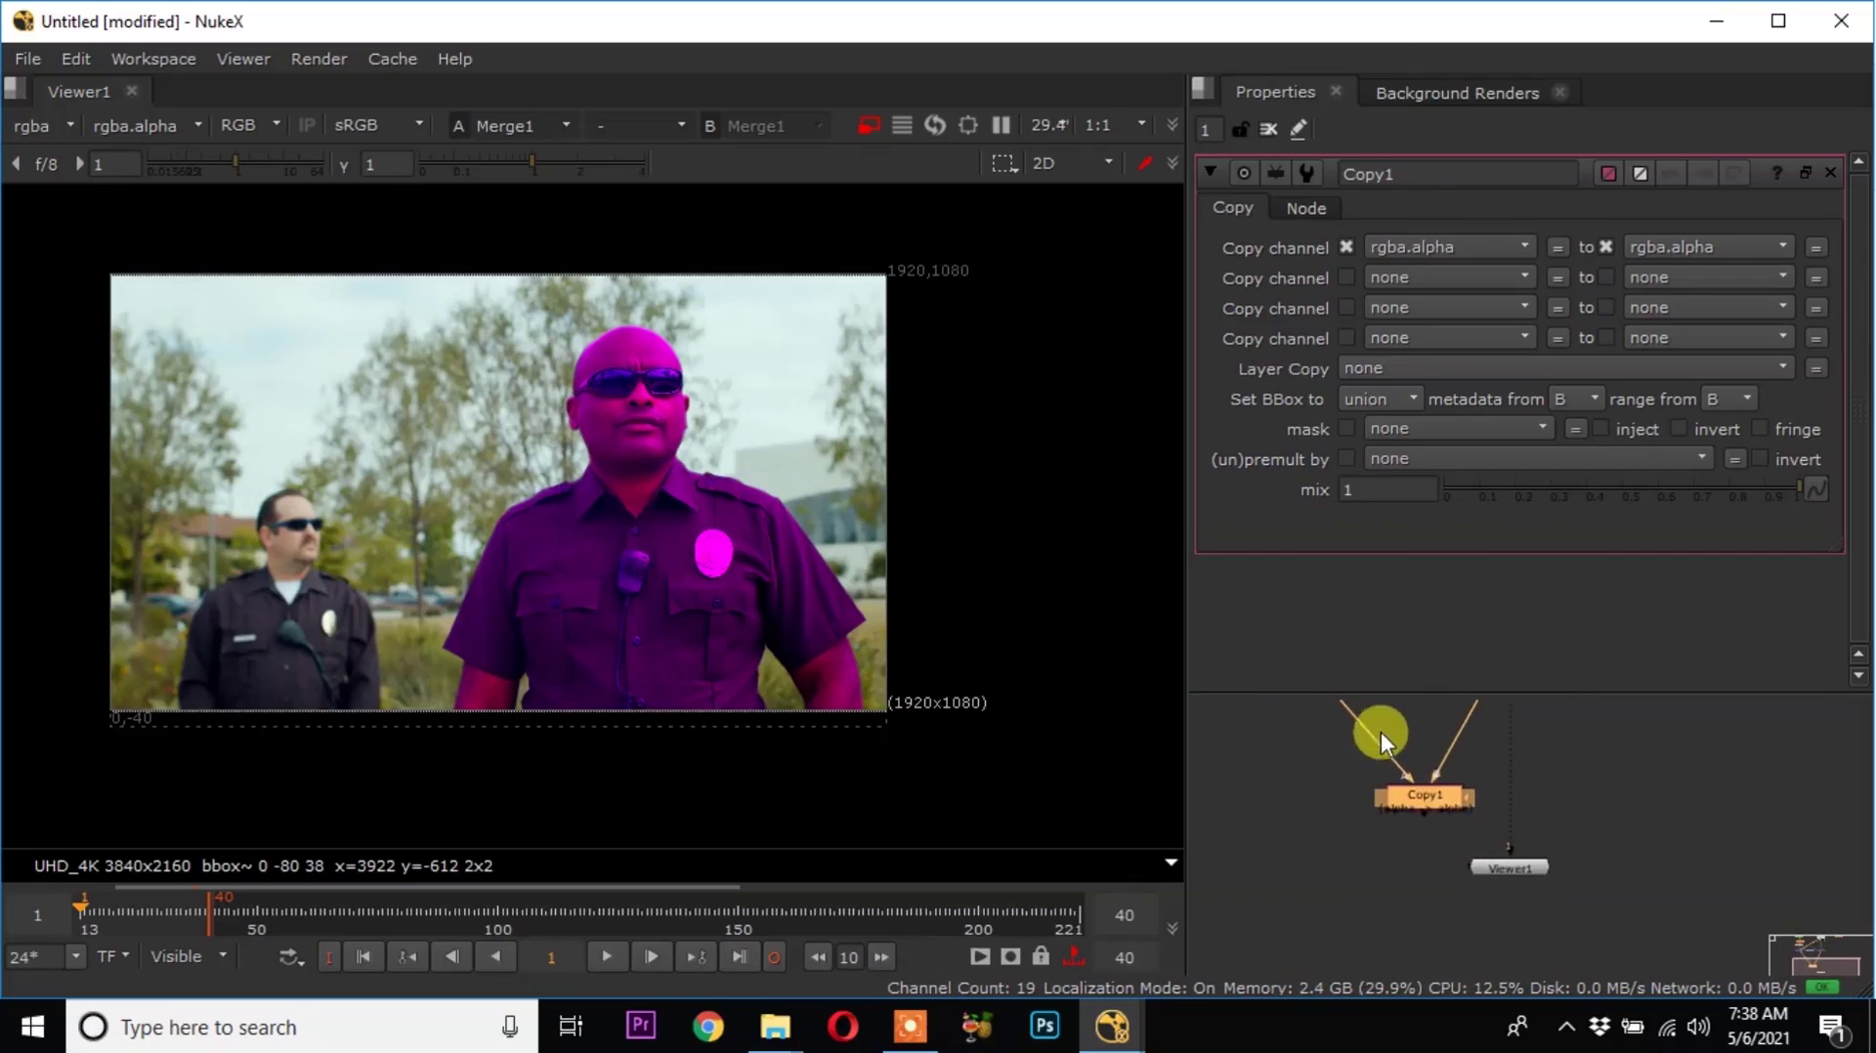
pyautogui.press('1')
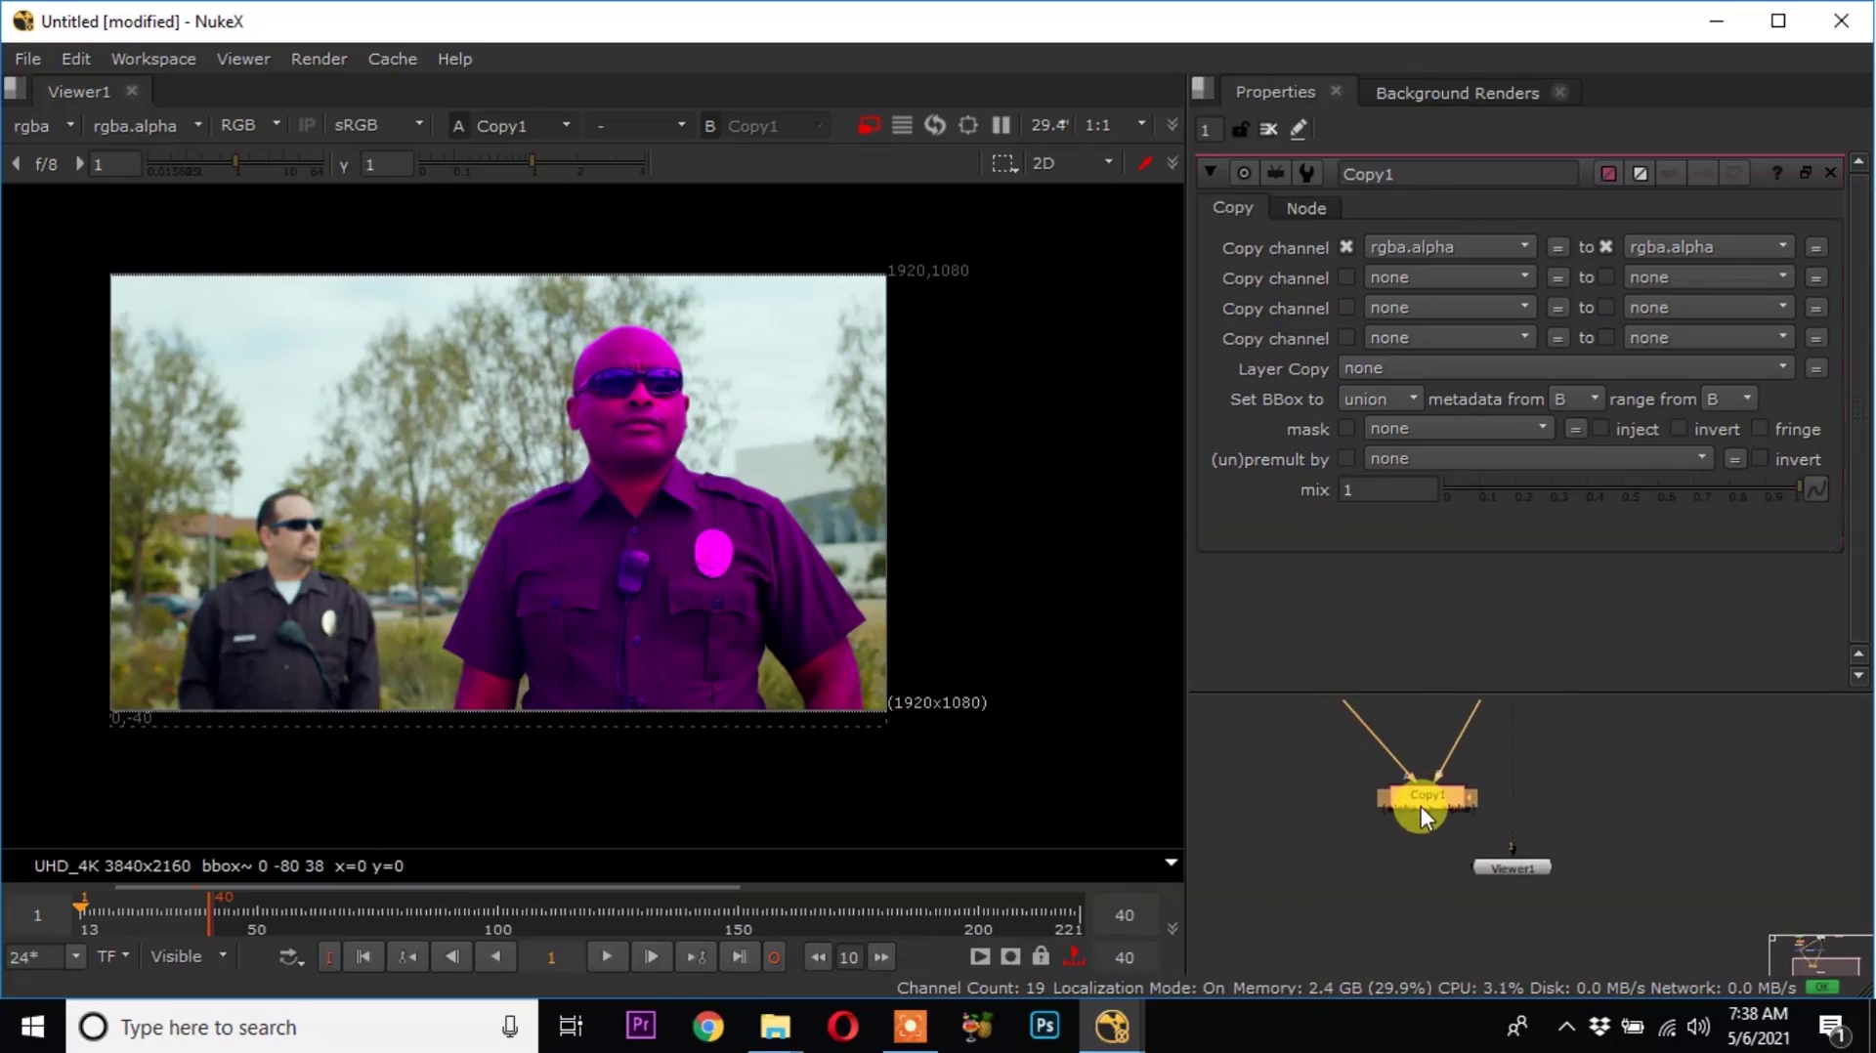
pyautogui.moveTo(1516, 872); pyautogui.dragTo(1424, 918)
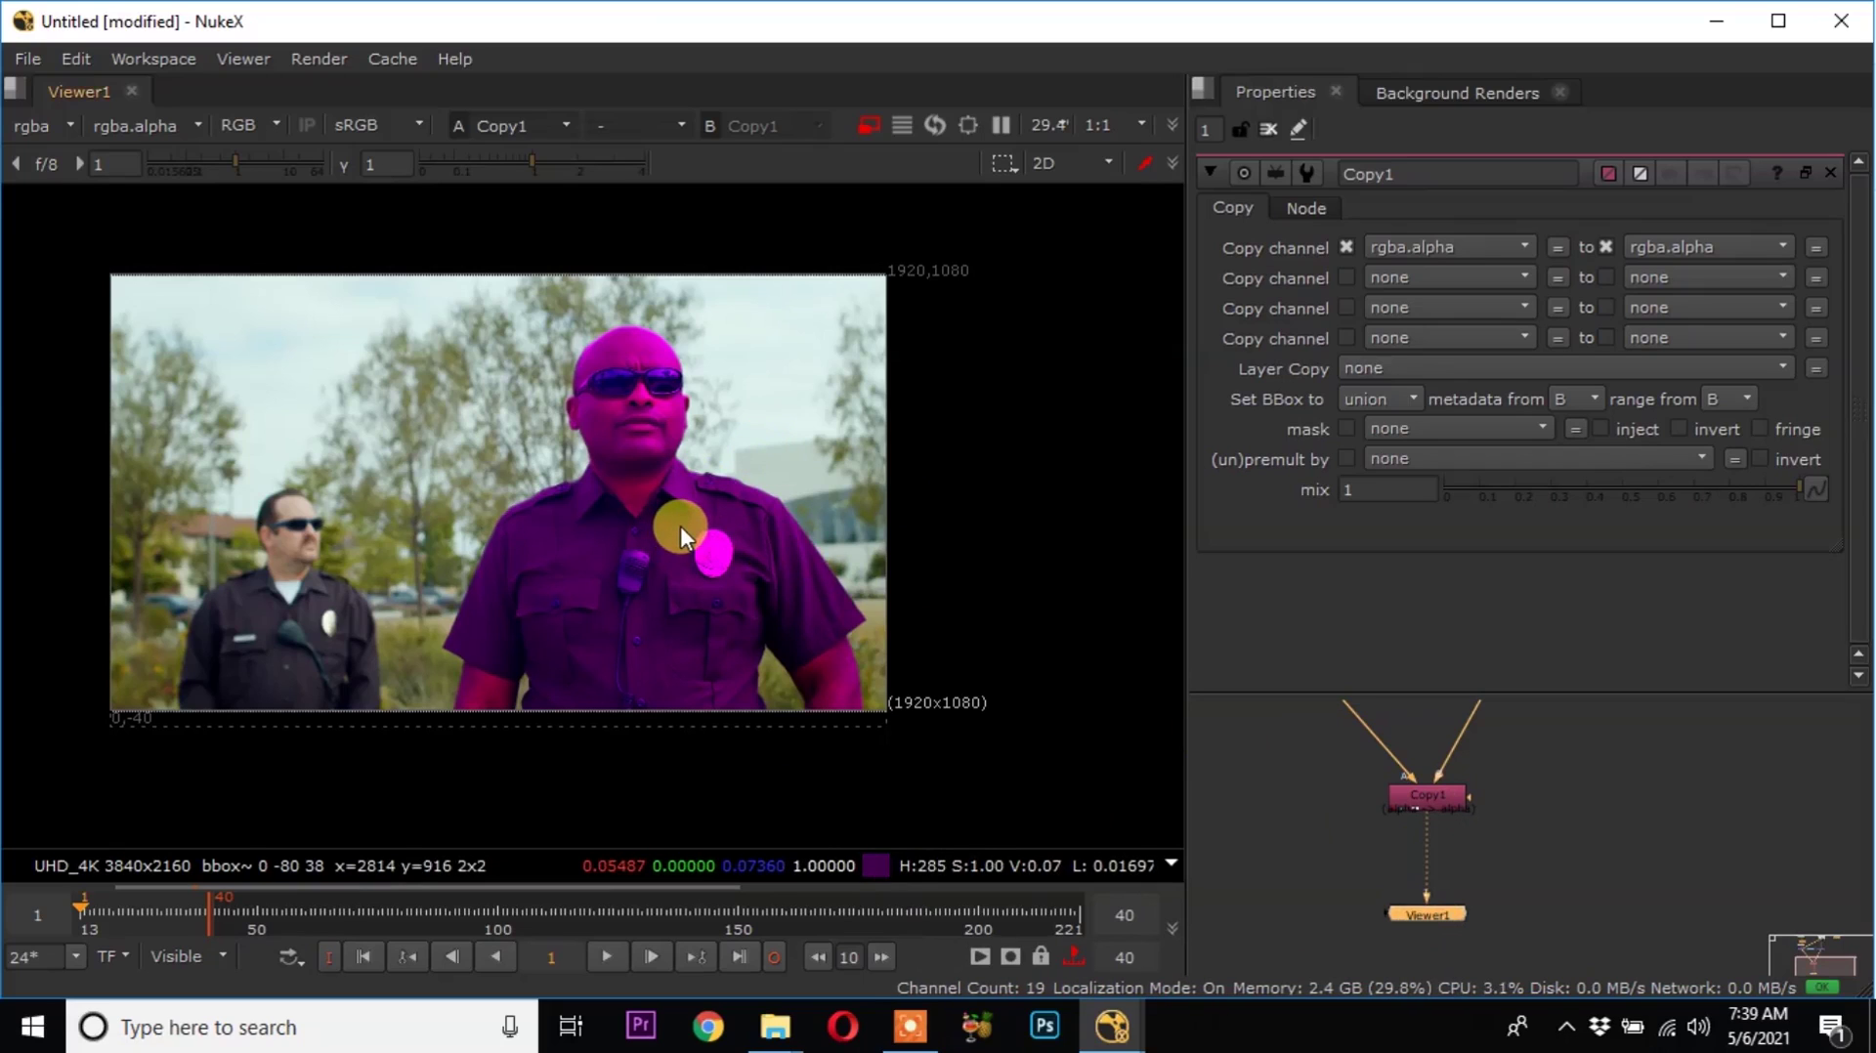
# Check the Copy node's alpha channel in the Viewer and return to the RGB display.
pyautogui.press('a')
pyautogui.press('a')
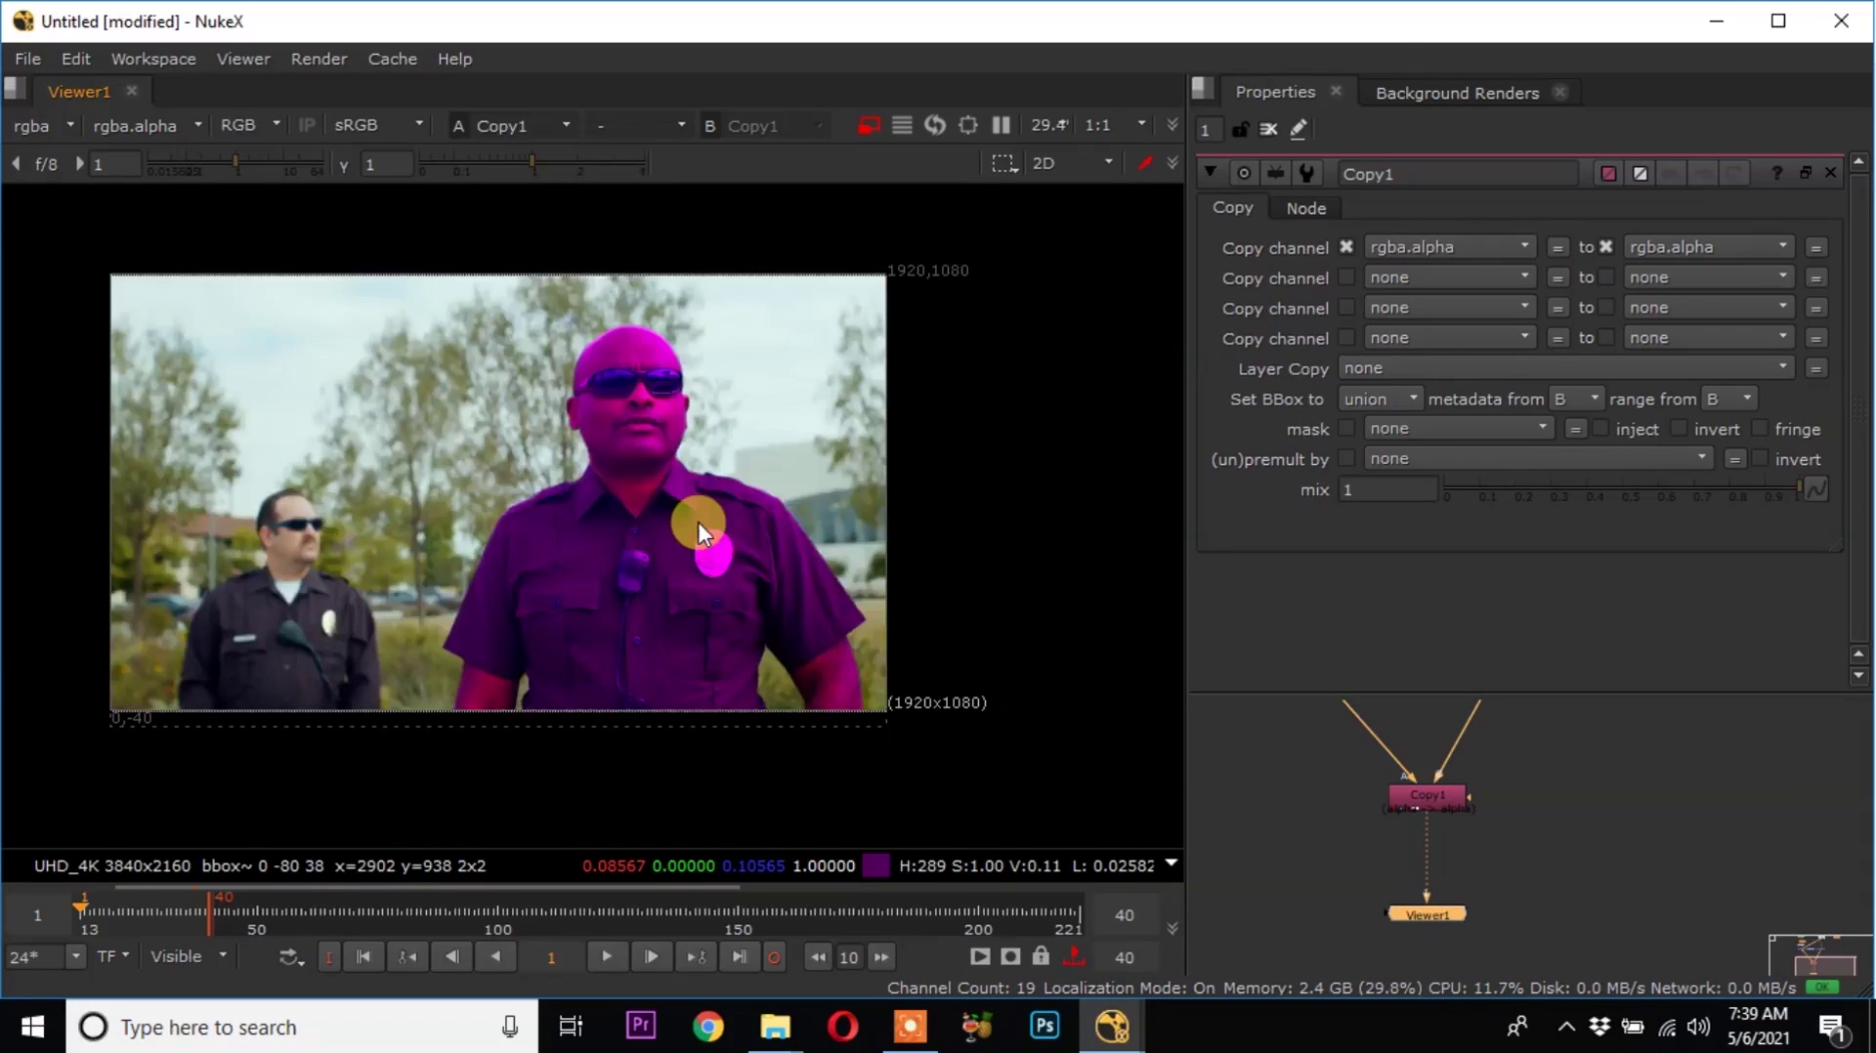
pyautogui.press('a')
pyautogui.press('a')
pyautogui.press('a')
pyautogui.press('a')
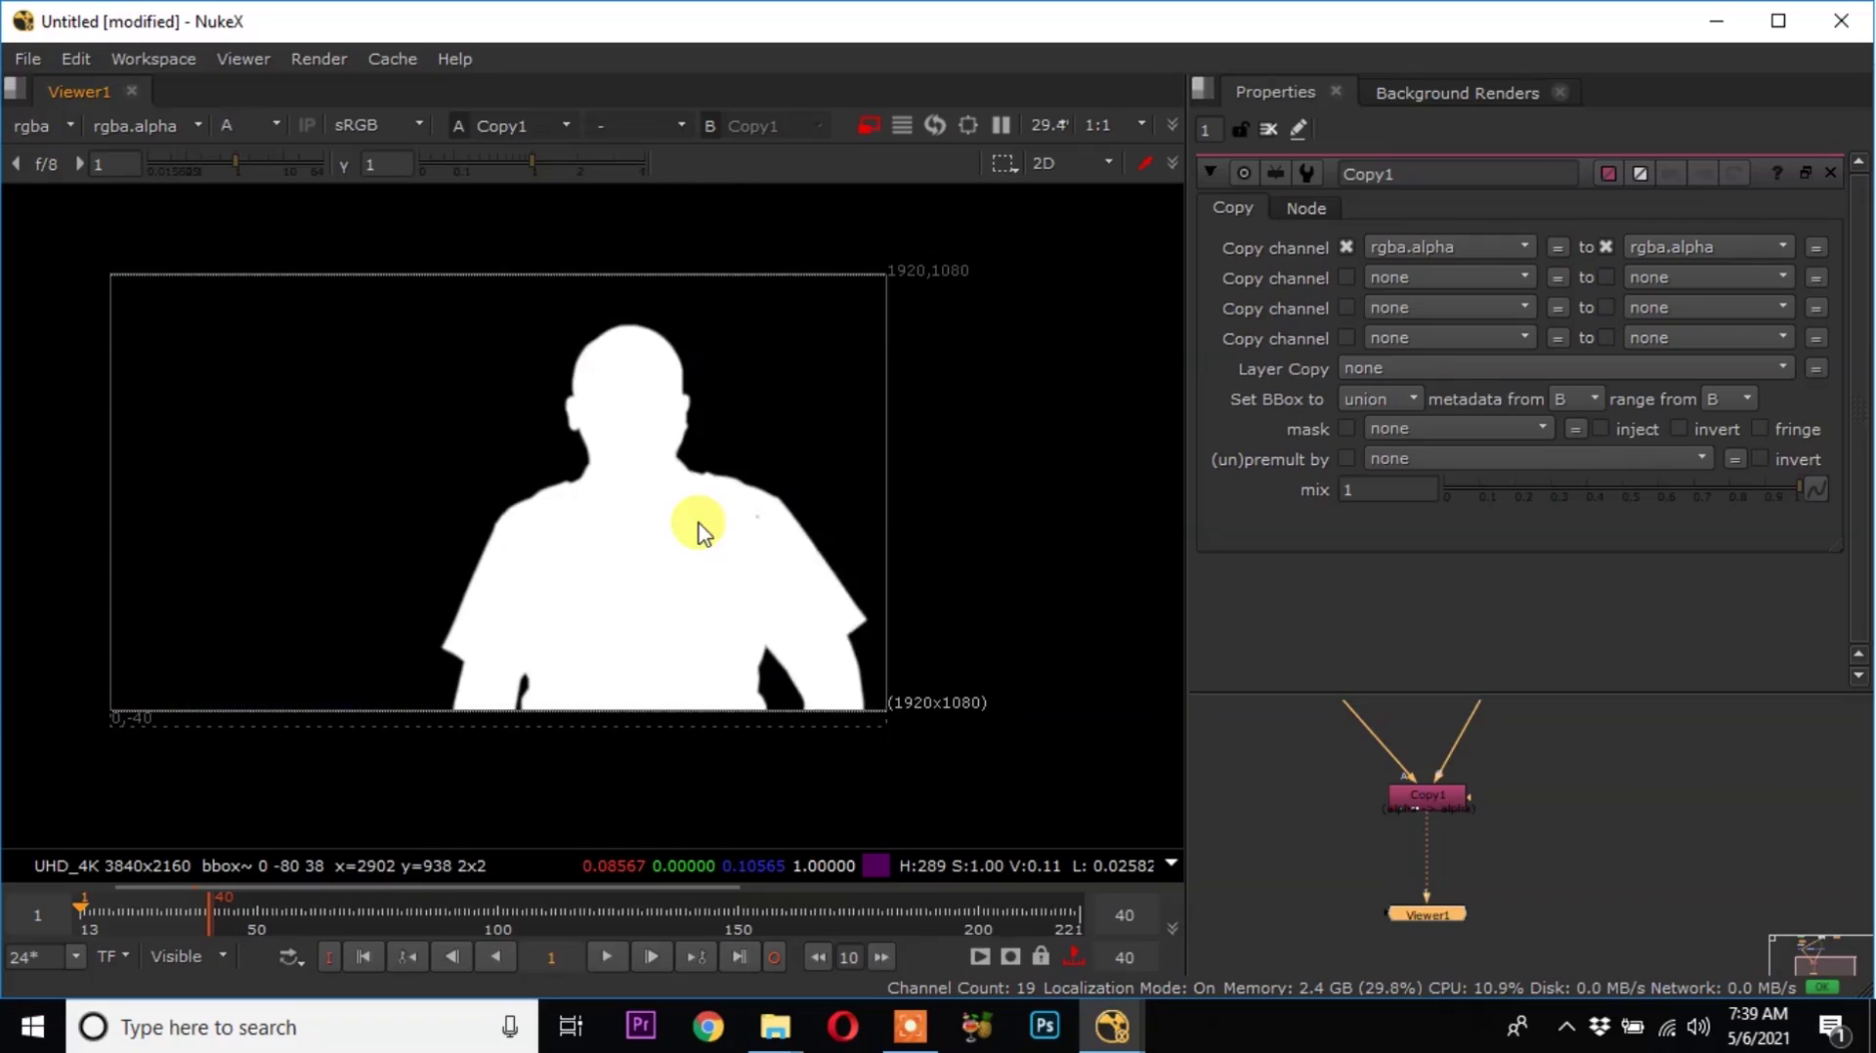
pyautogui.press('a')
pyautogui.press('a')
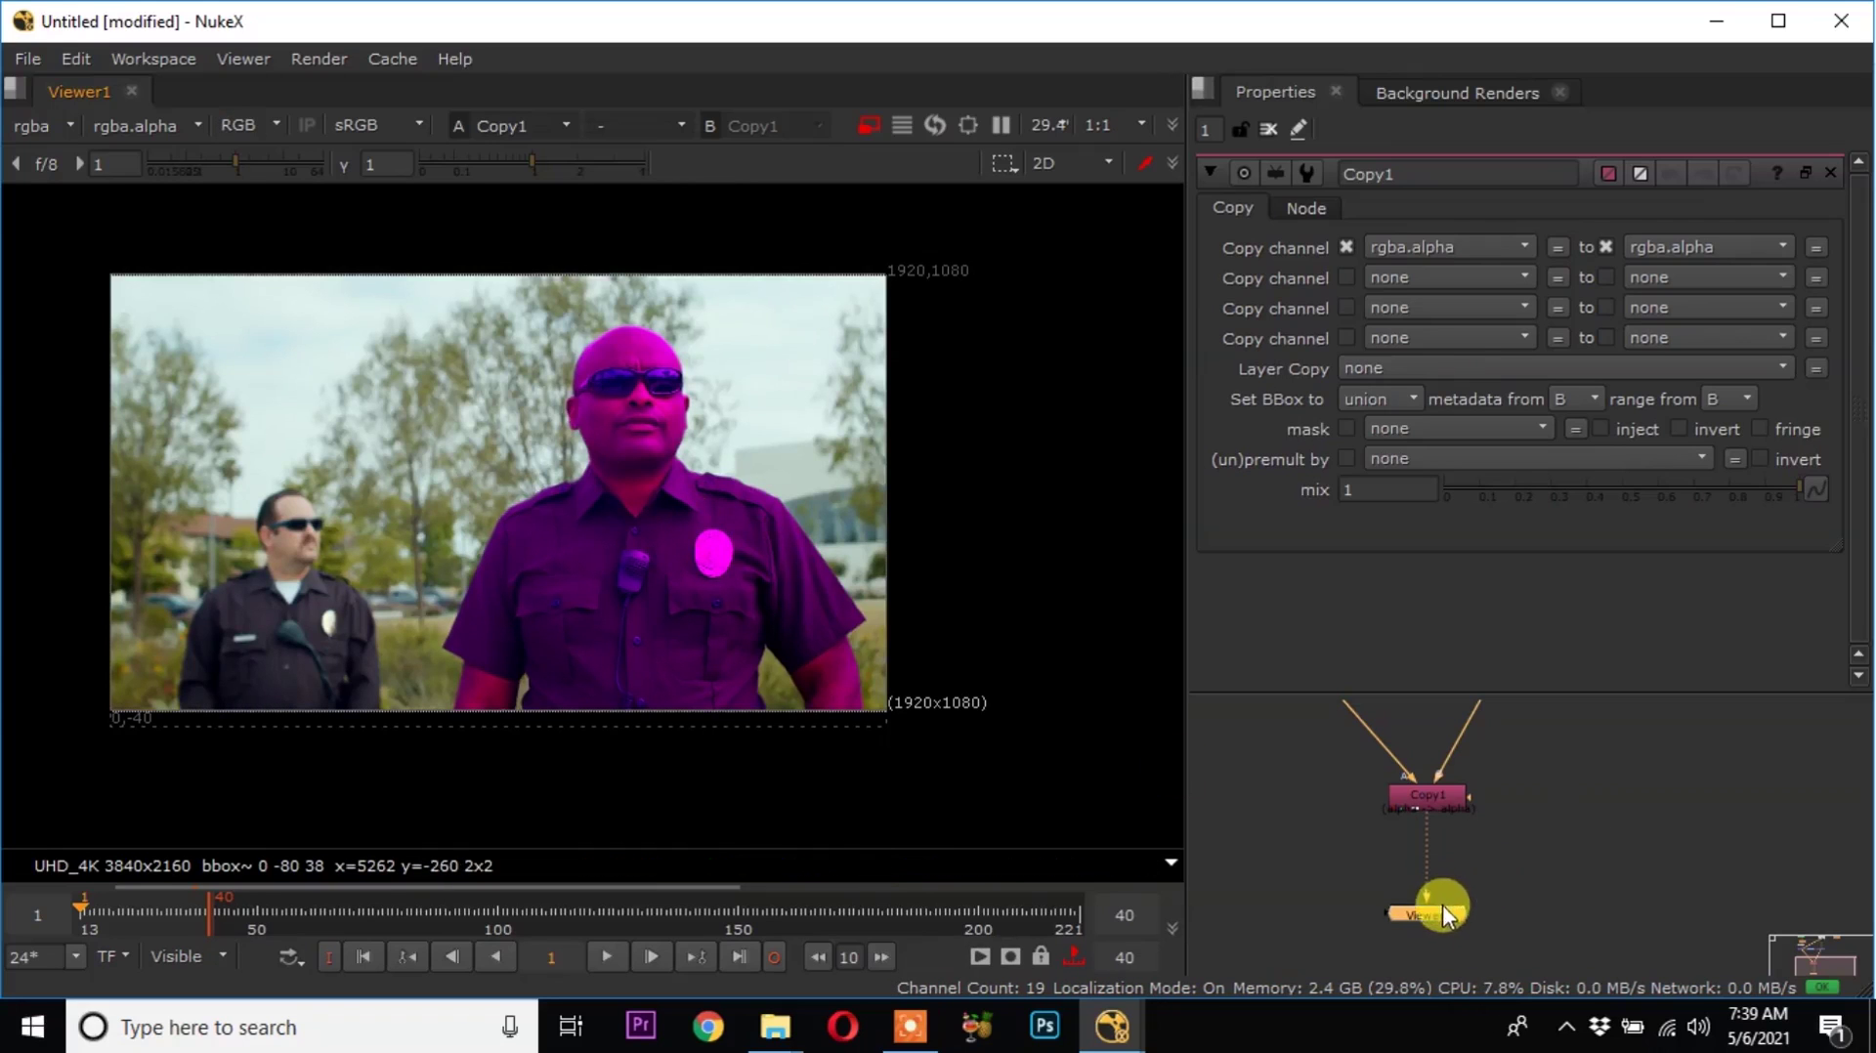
# Add a Premult node and insert it between the Copy node and the Viewer.
pyautogui.scroll(-3, 1489, 811)
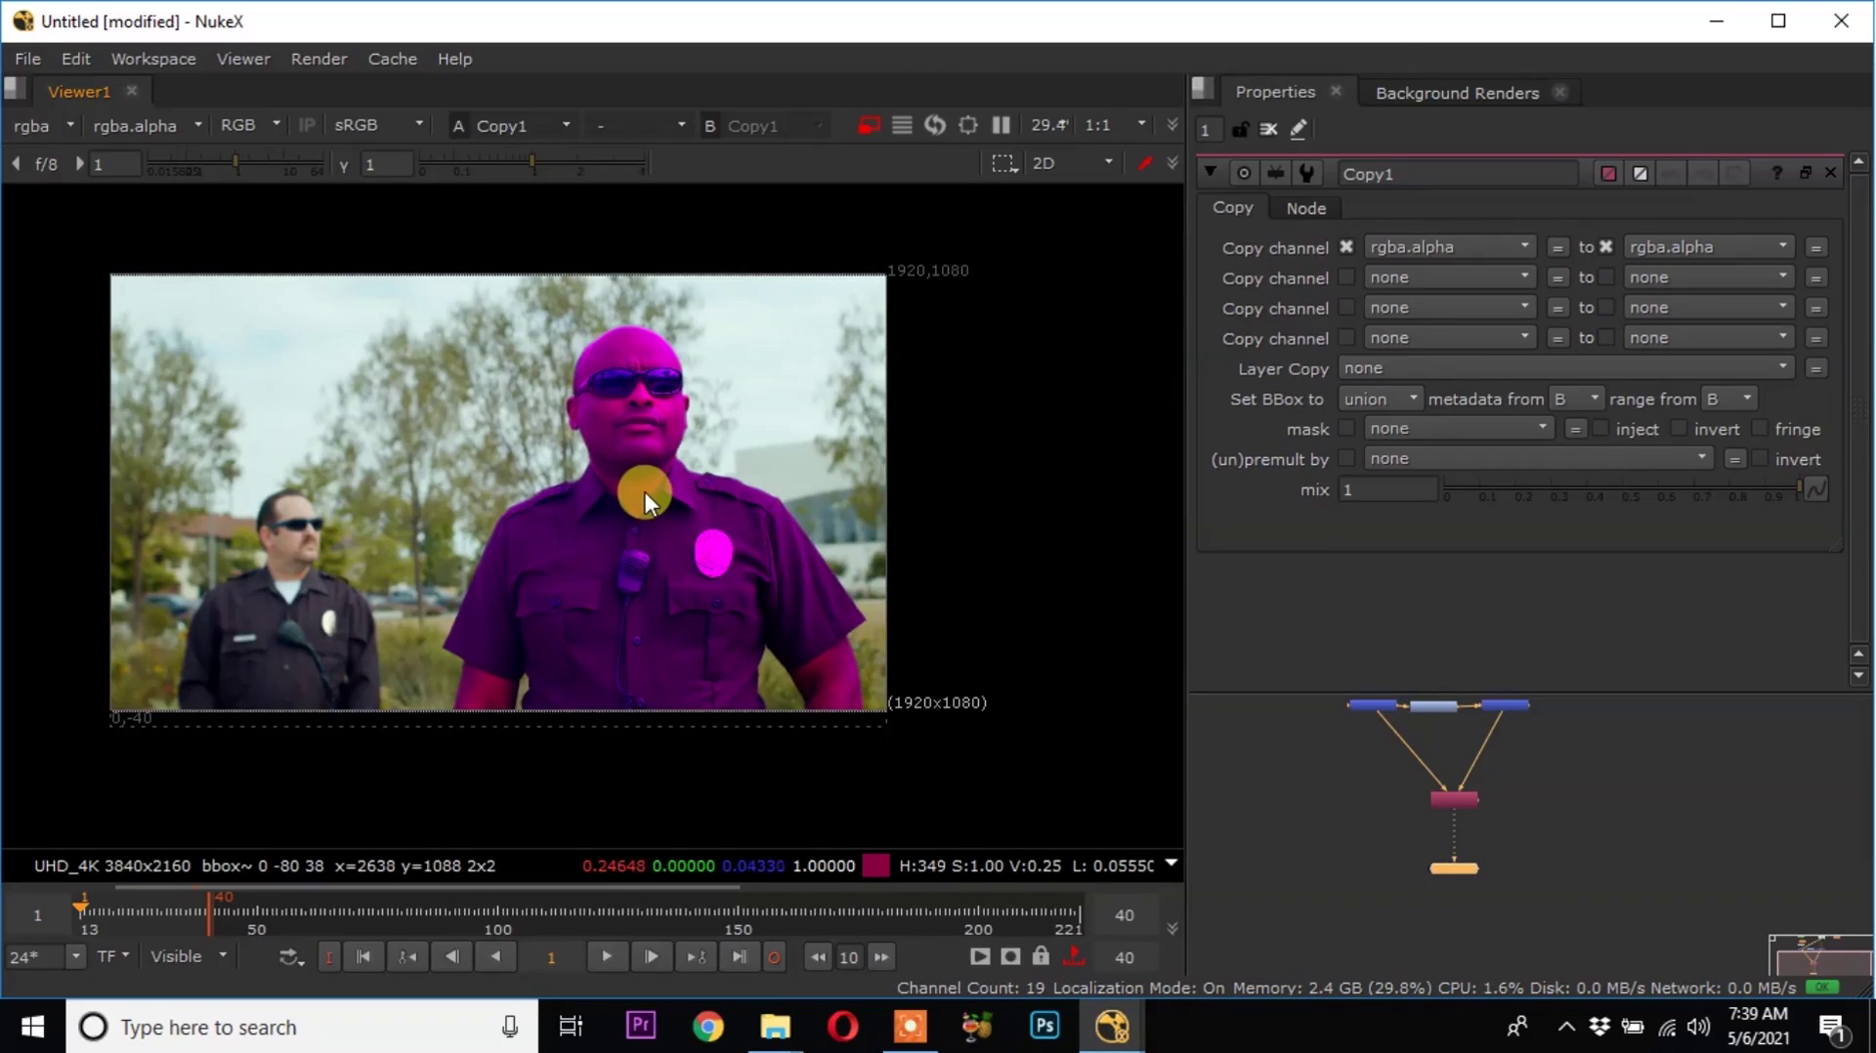
pyautogui.scroll(3, 1457, 848)
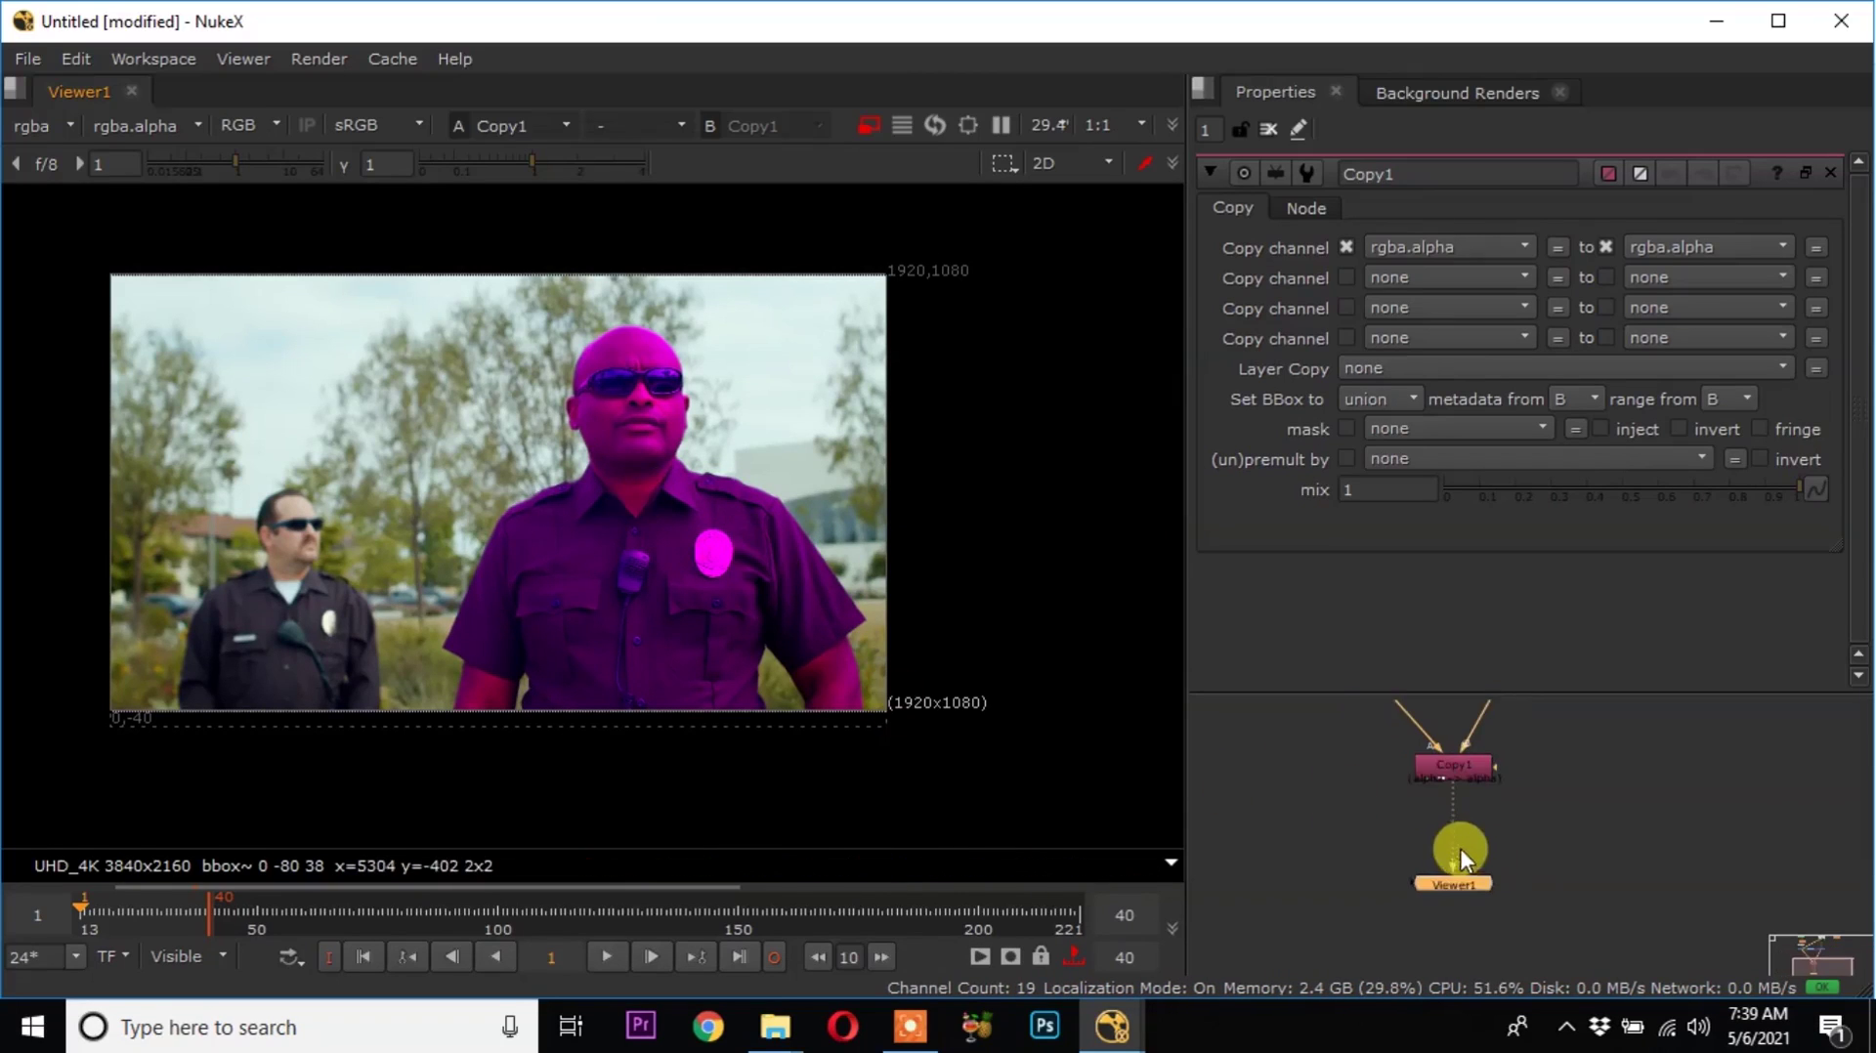
pyautogui.click(1358, 821)
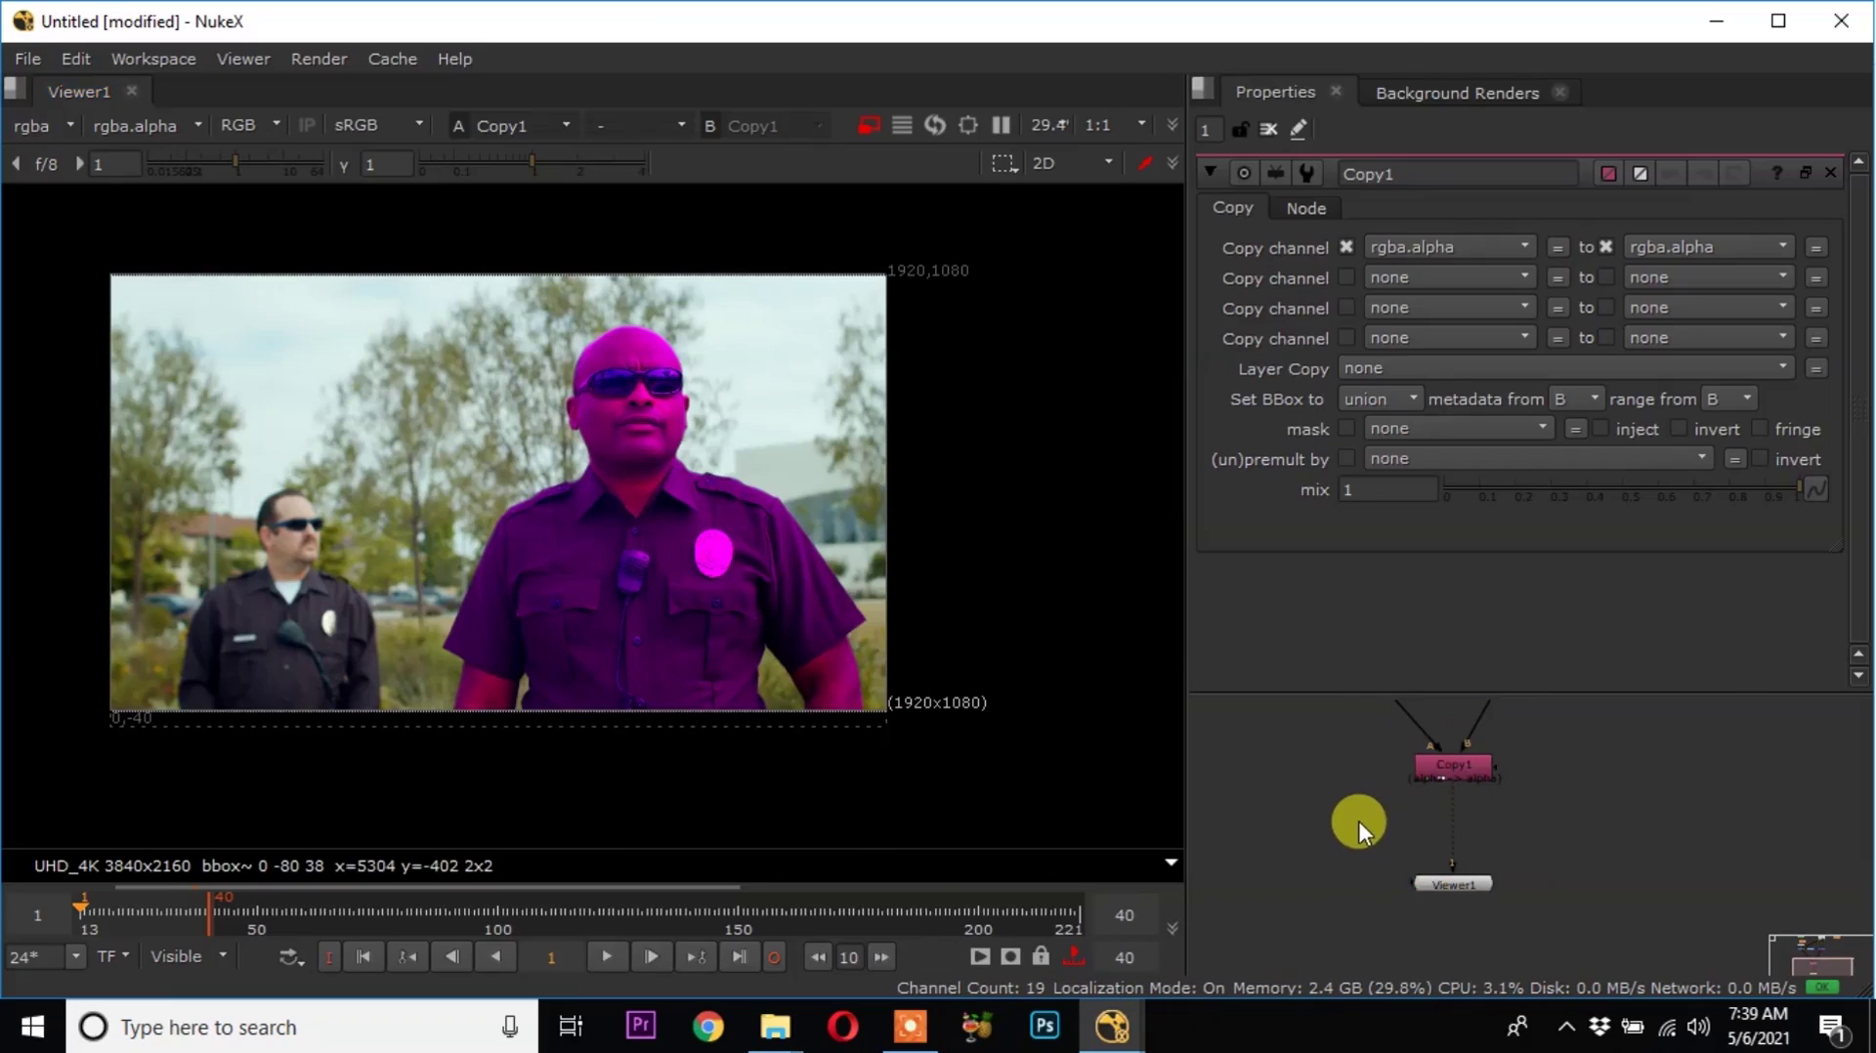
pyautogui.press('Tab')
pyautogui.write('p')
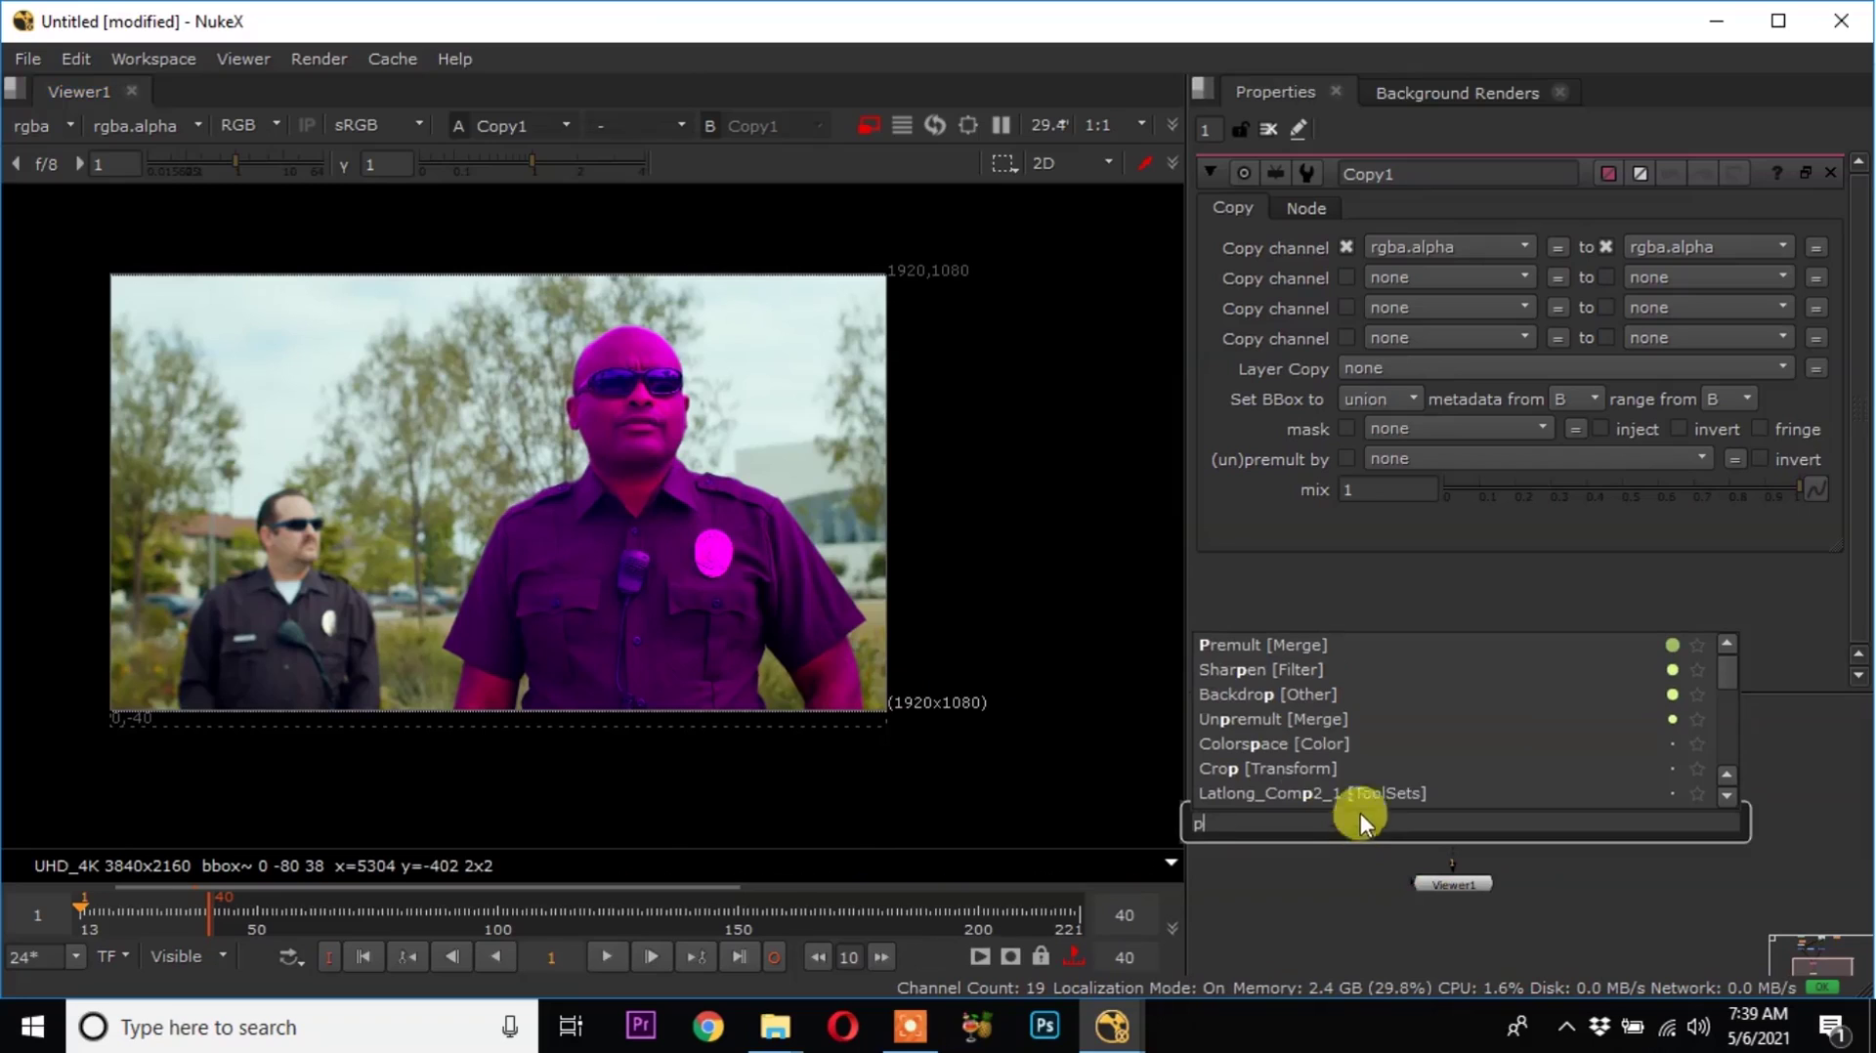
pyautogui.click(1254, 651)
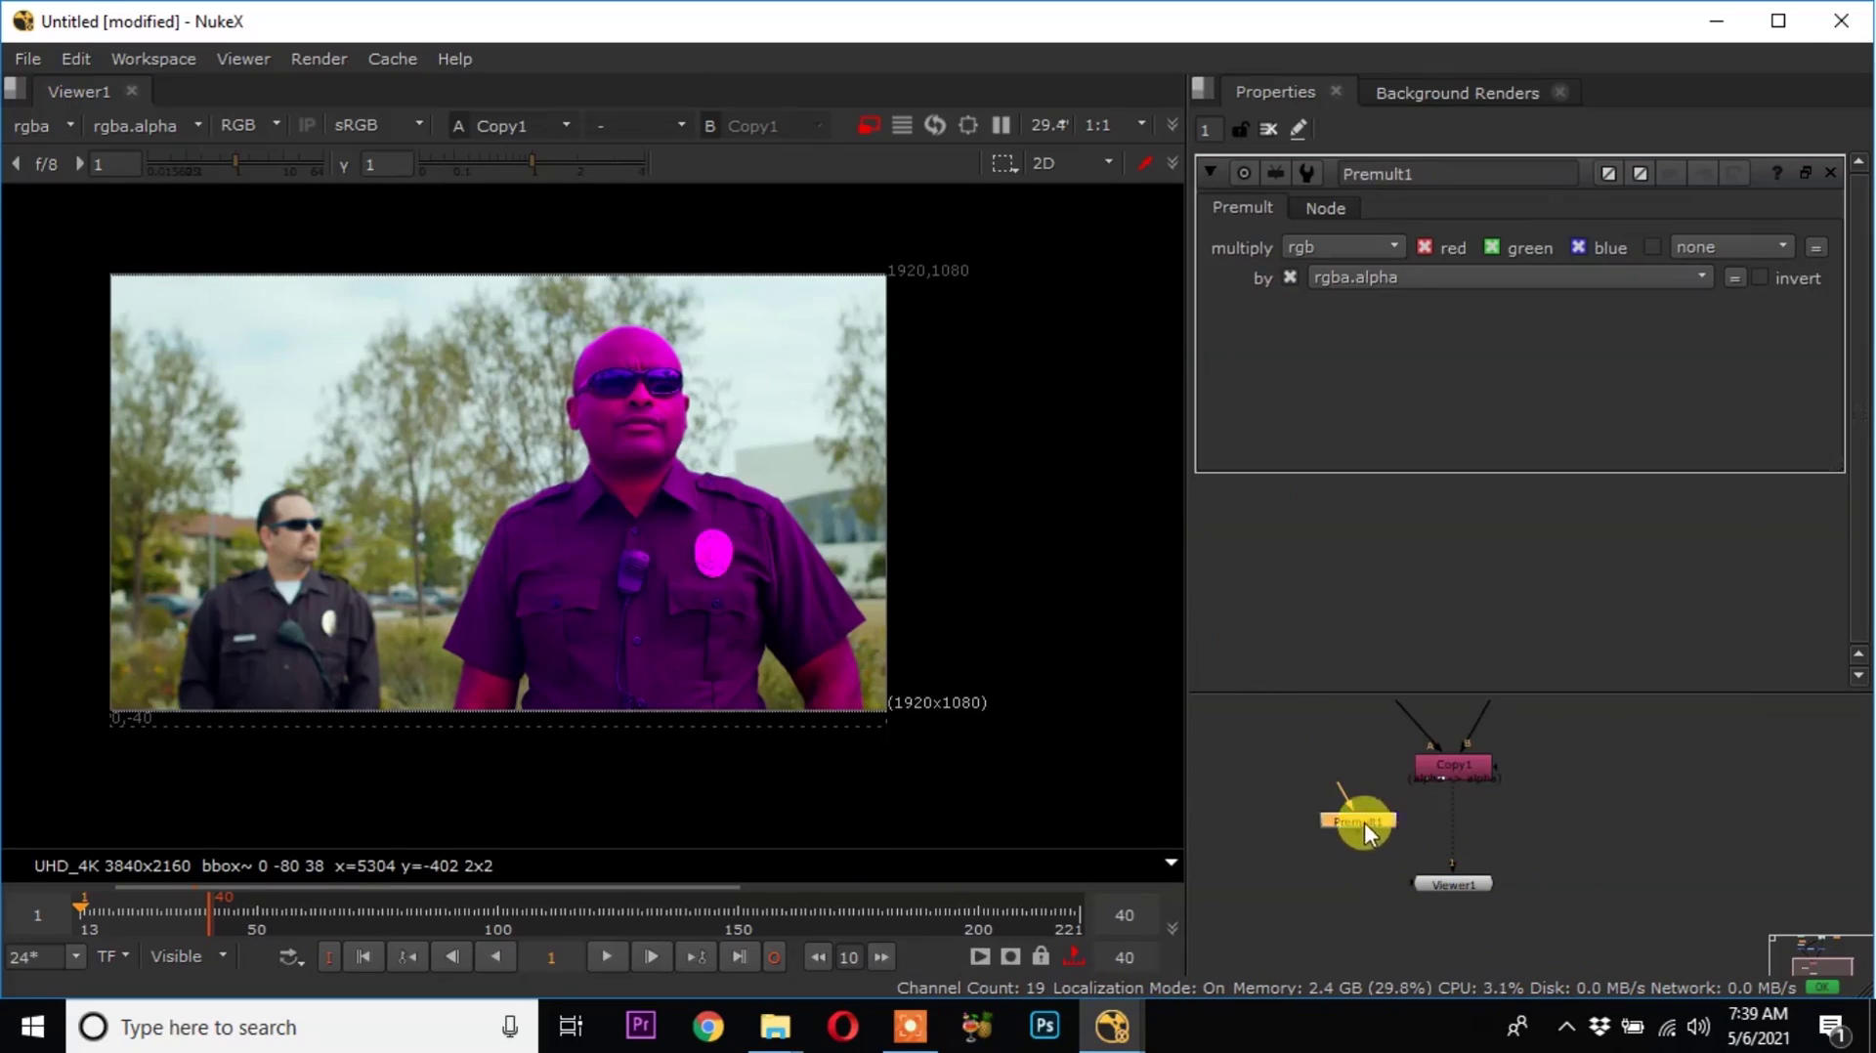
pyautogui.moveTo(1468, 865); pyautogui.dragTo(1455, 846)
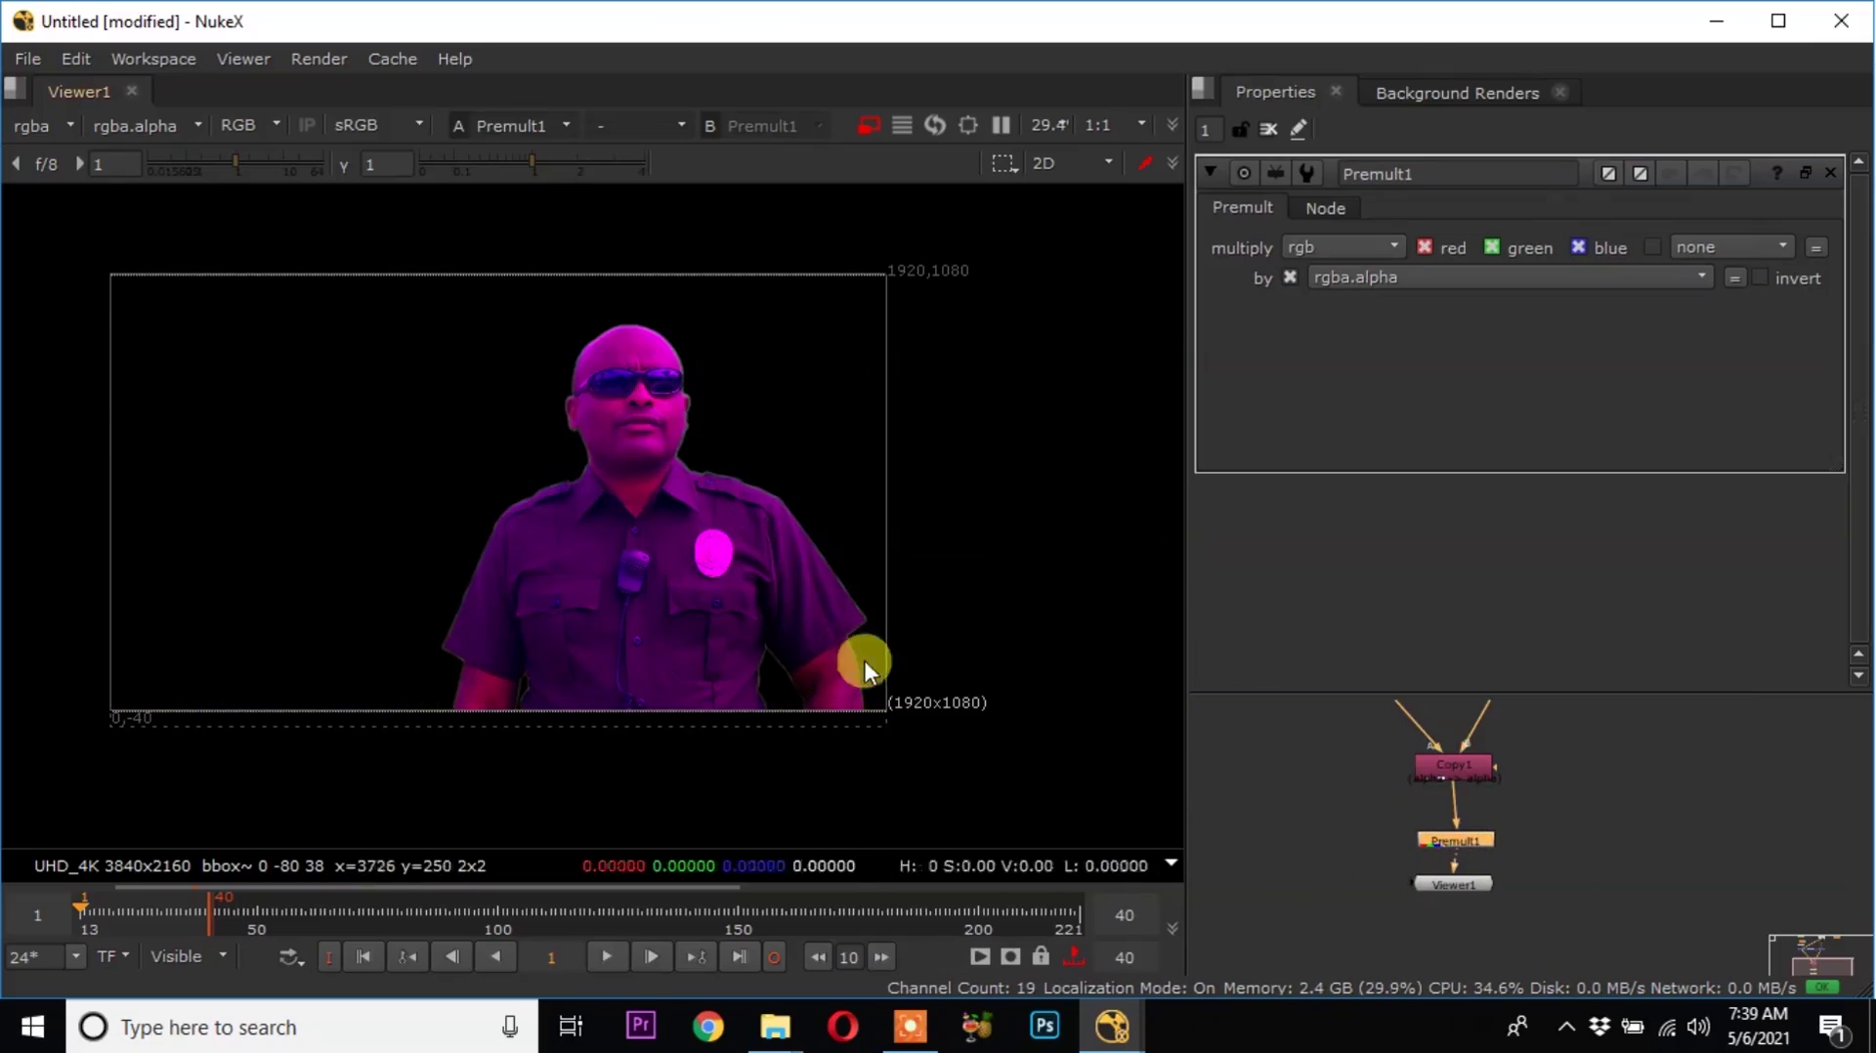
pyautogui.moveTo(1452, 955); pyautogui.dragTo(1457, 837)
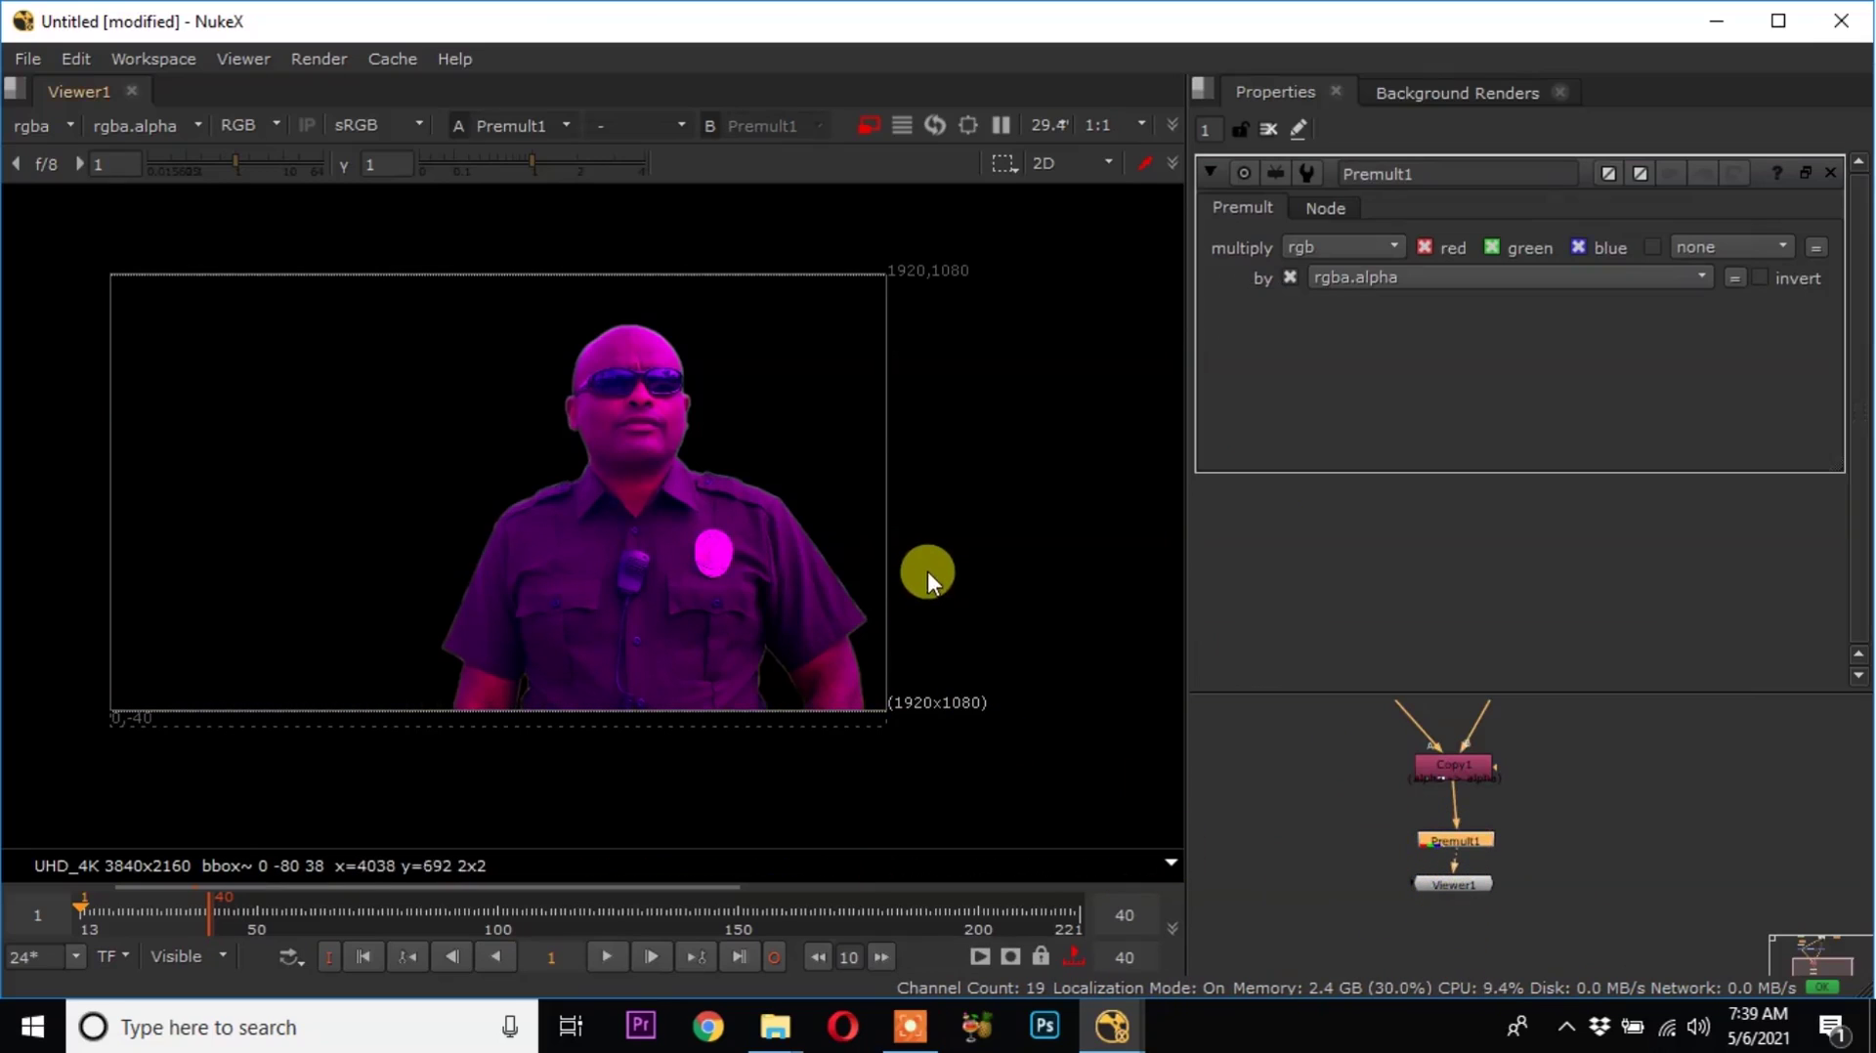
# Show the Premult output's alpha channel and examine the whole node tree.
pyautogui.press('a')
pyautogui.press('a')
pyautogui.press('a')
pyautogui.press('f')
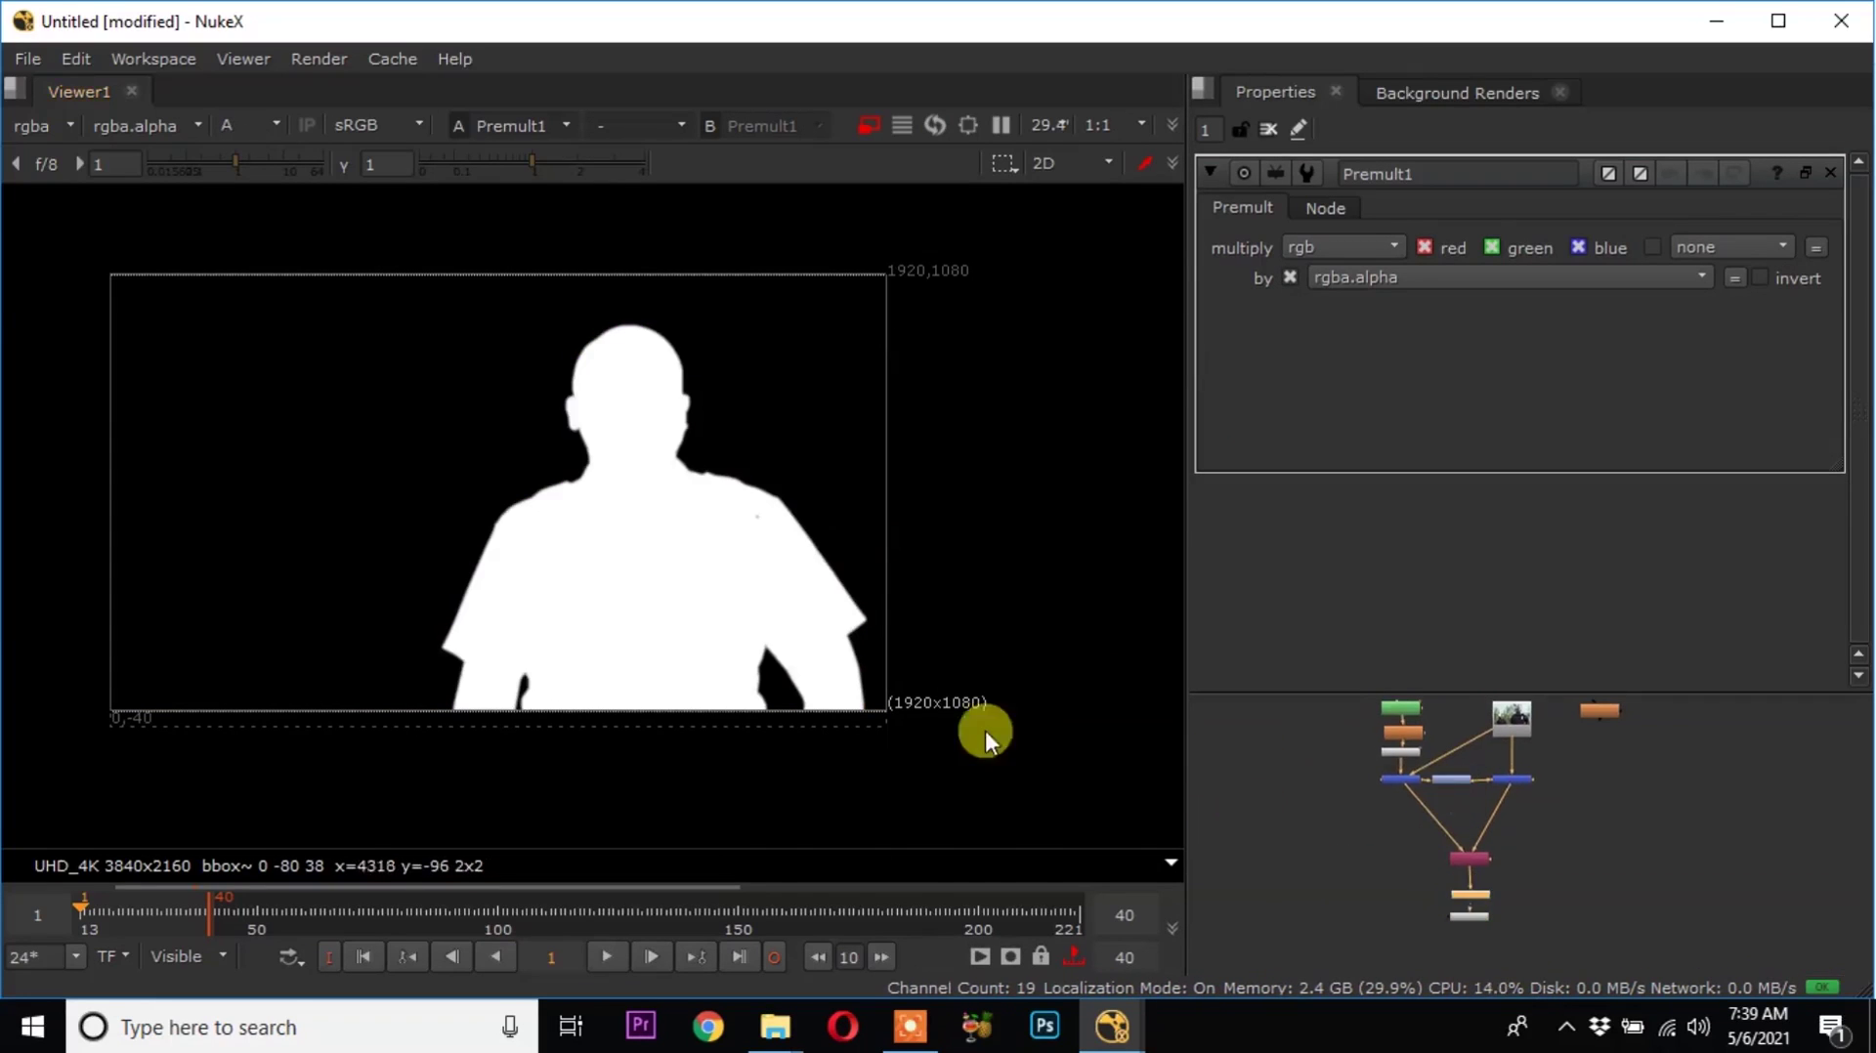
pyautogui.scroll(2, 1448, 796)
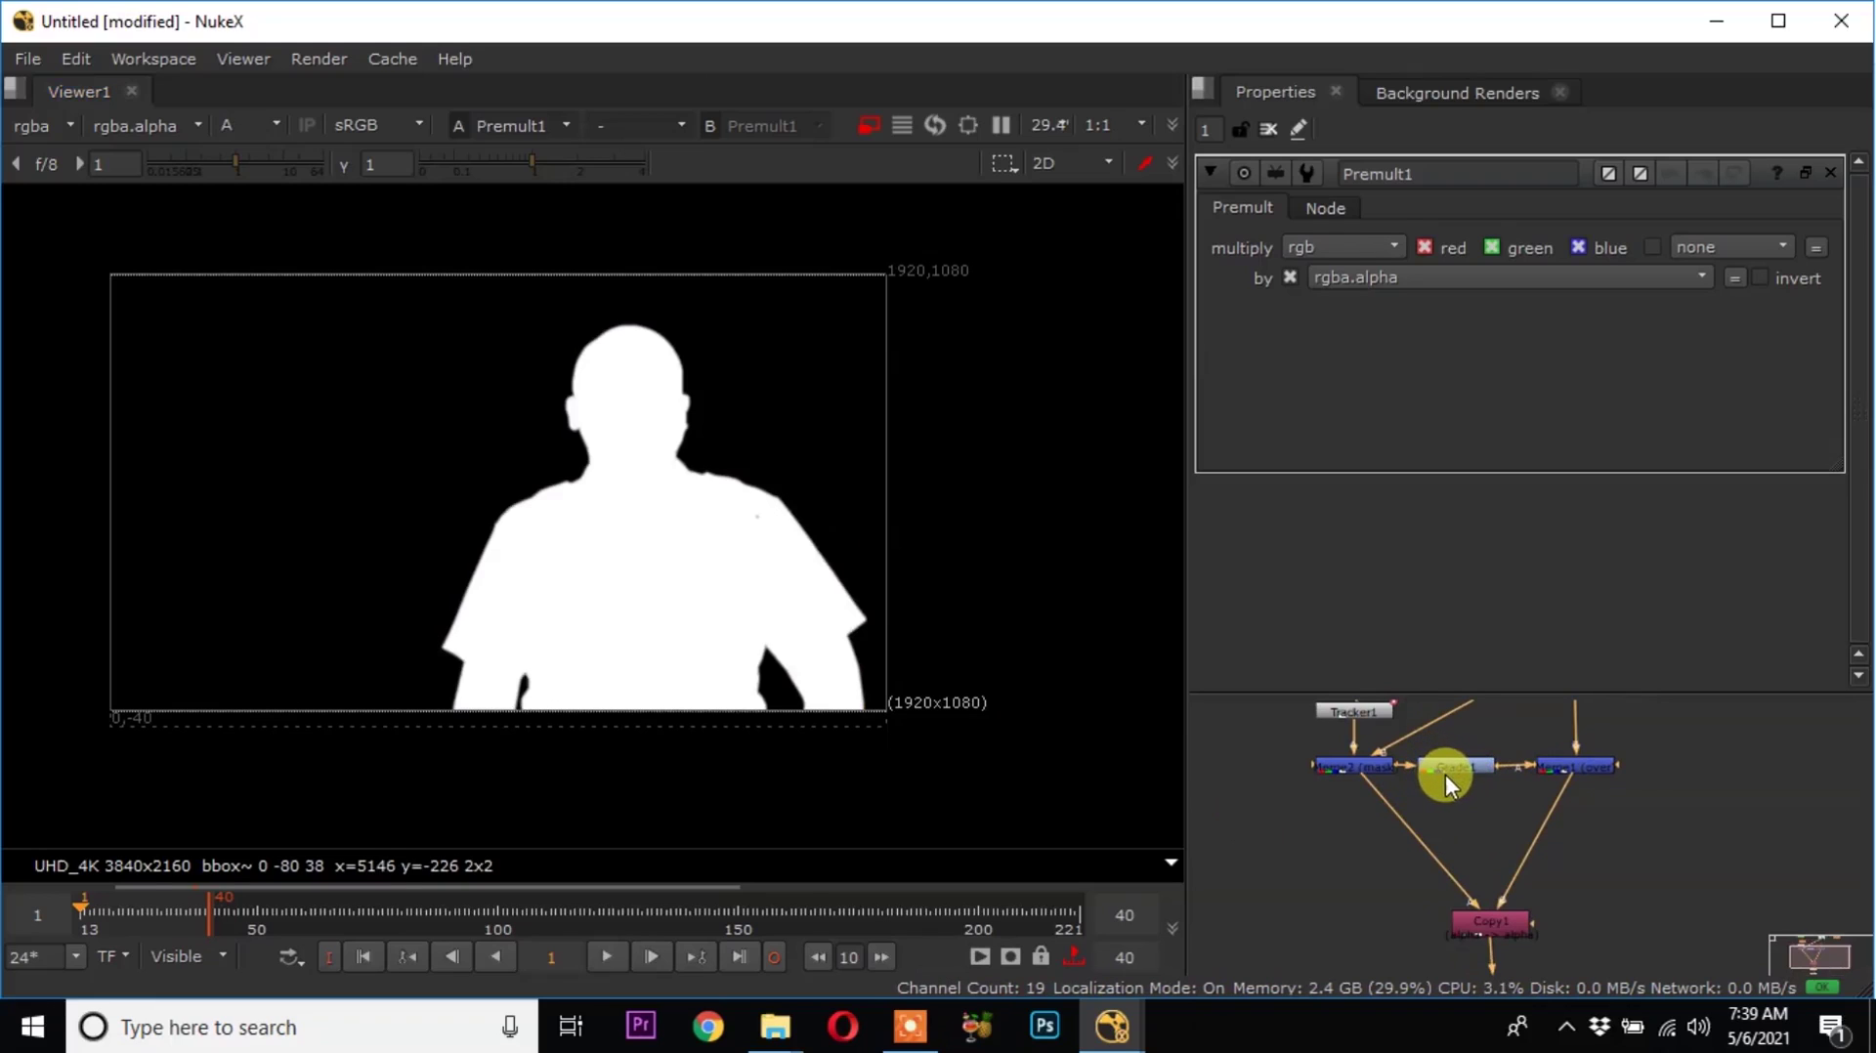
pyautogui.scroll(-4, 1404, 754)
pyautogui.scroll(3, 1479, 898)
# Move the Viewer node further below the Premult node to make room between them.
pyautogui.click(1393, 800)
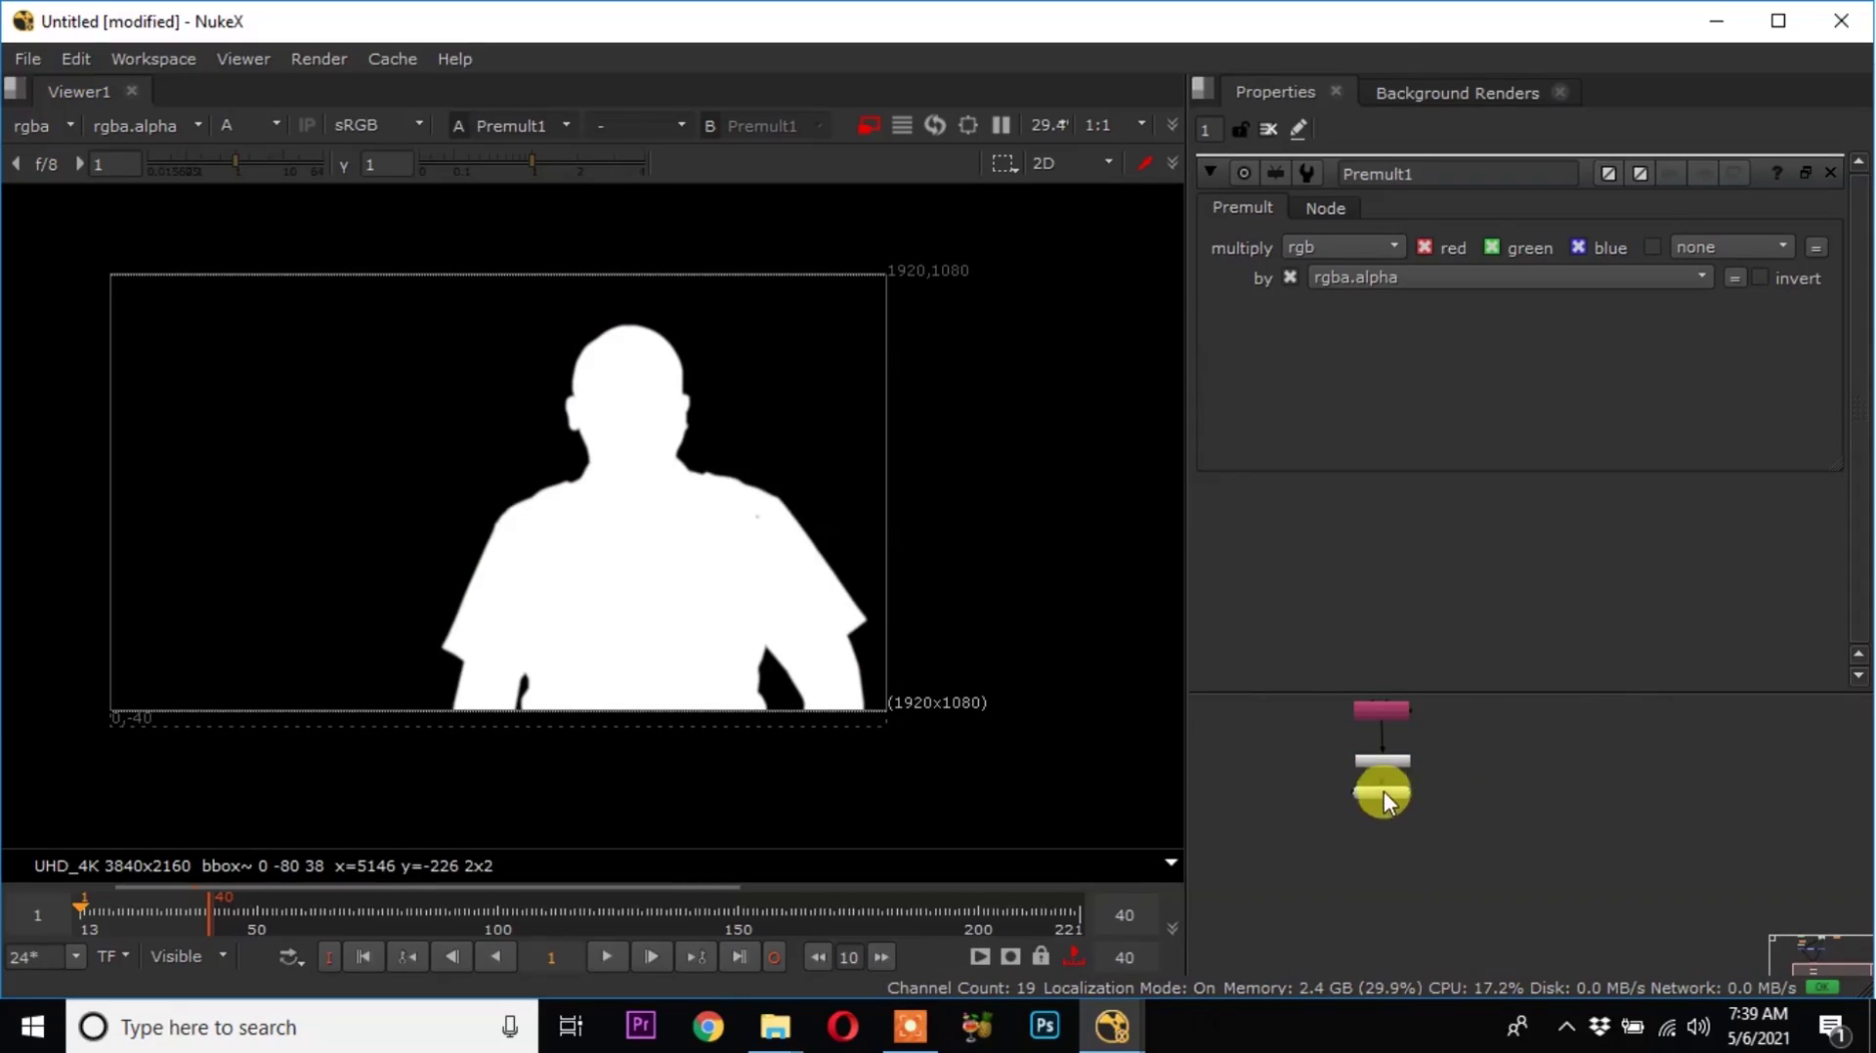
pyautogui.moveTo(1385, 793); pyautogui.dragTo(1381, 887)
pyautogui.click(1563, 790)
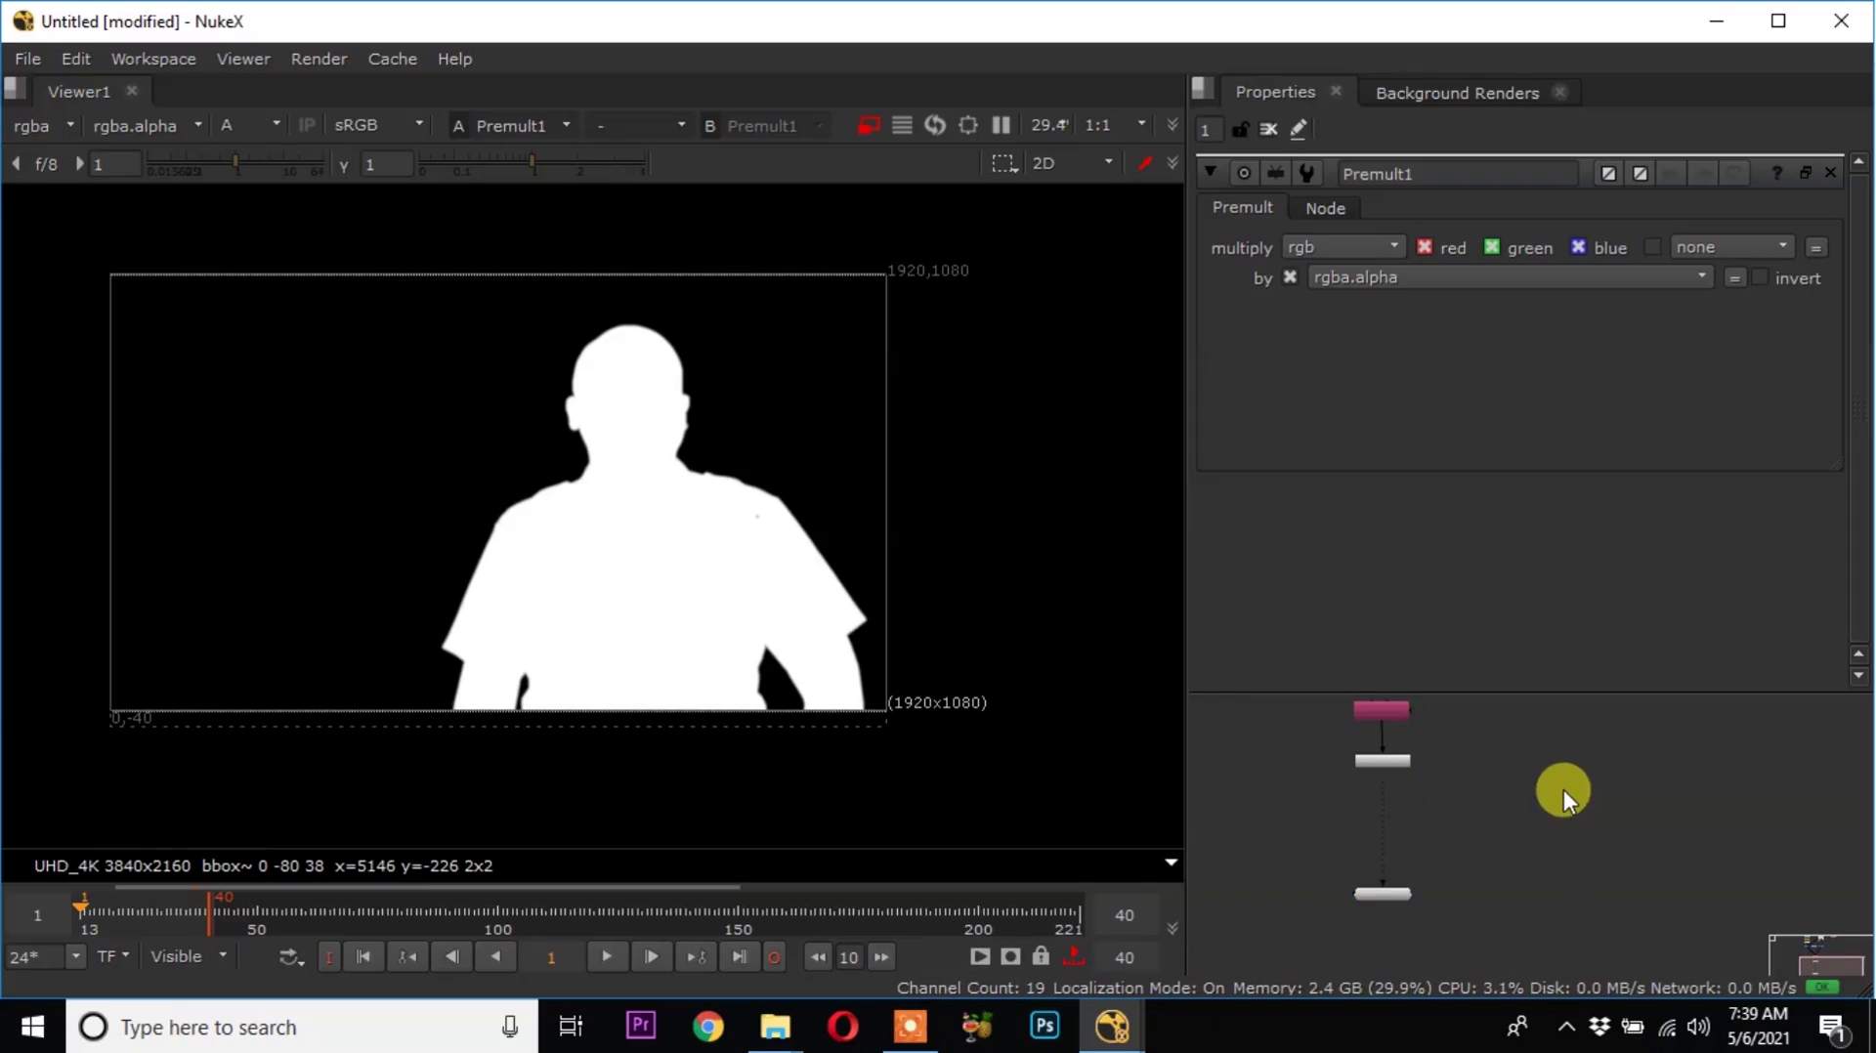
# Switch to File Explorer and open the image folder in Downloads.
pyautogui.click(1700, 27)
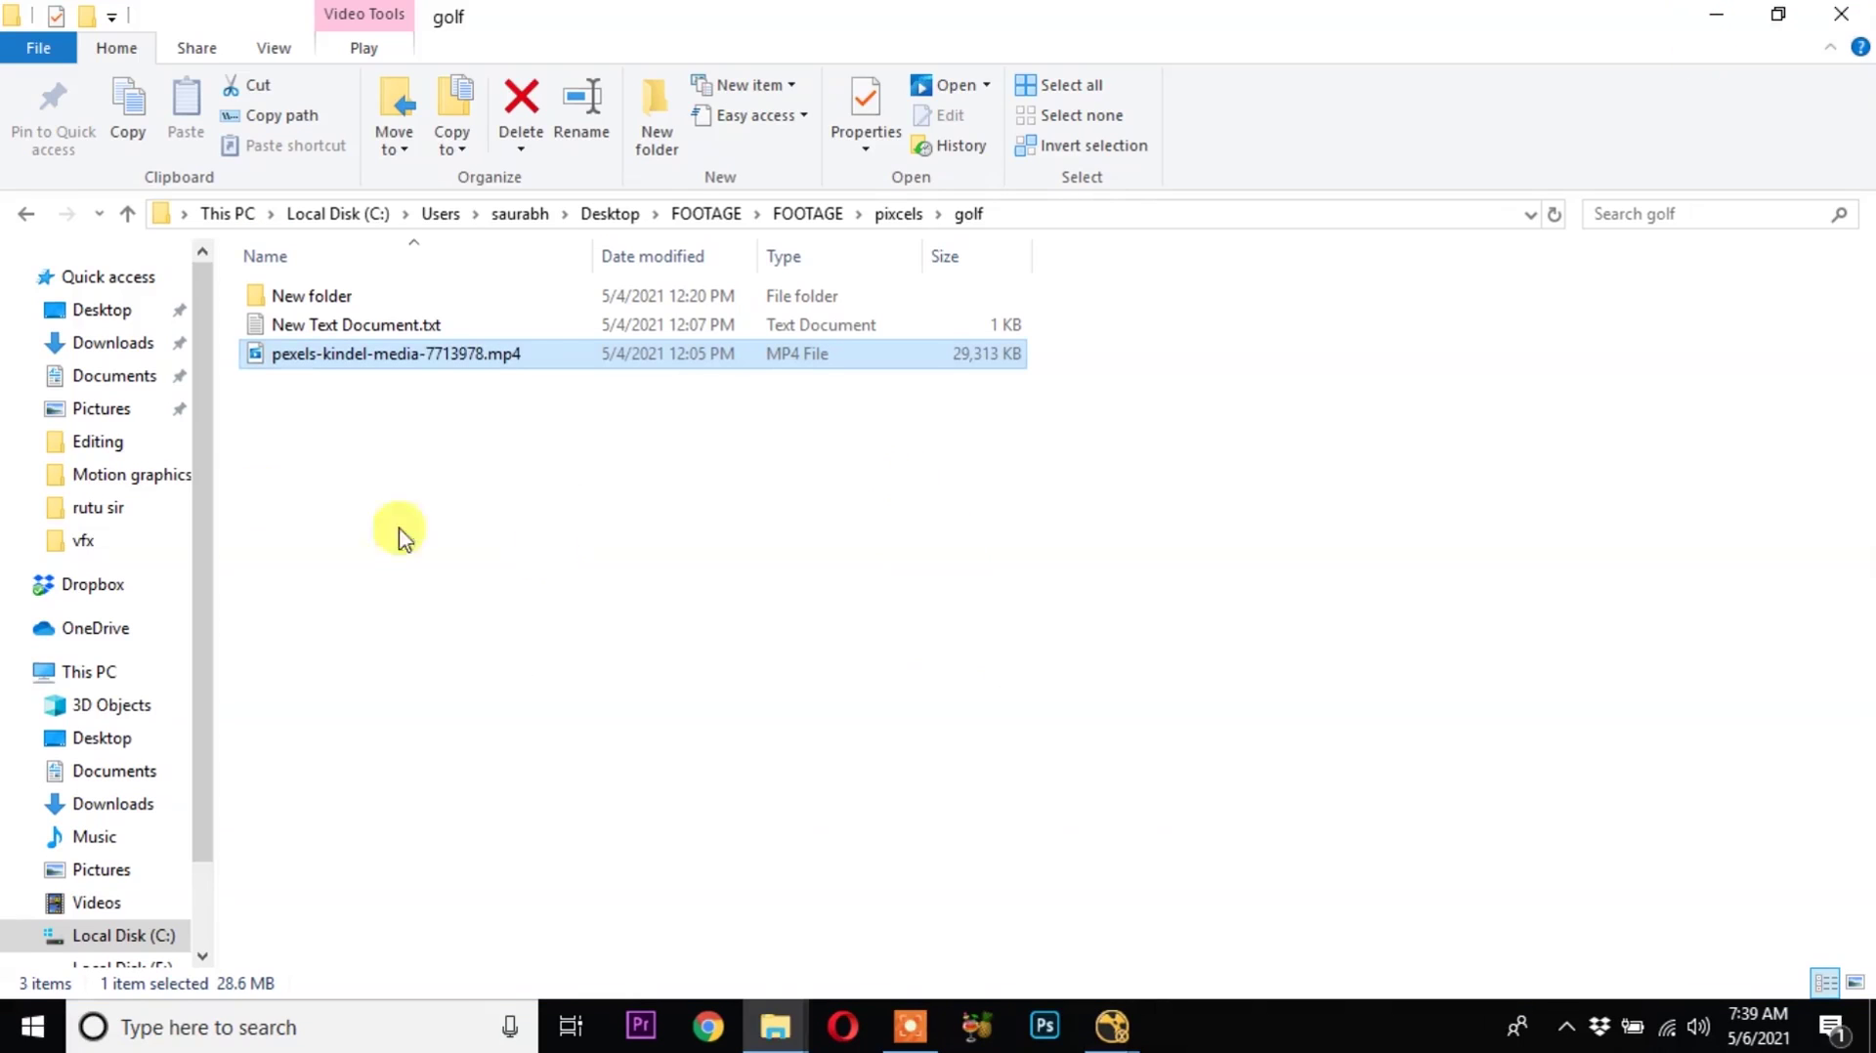
pyautogui.click(127, 345)
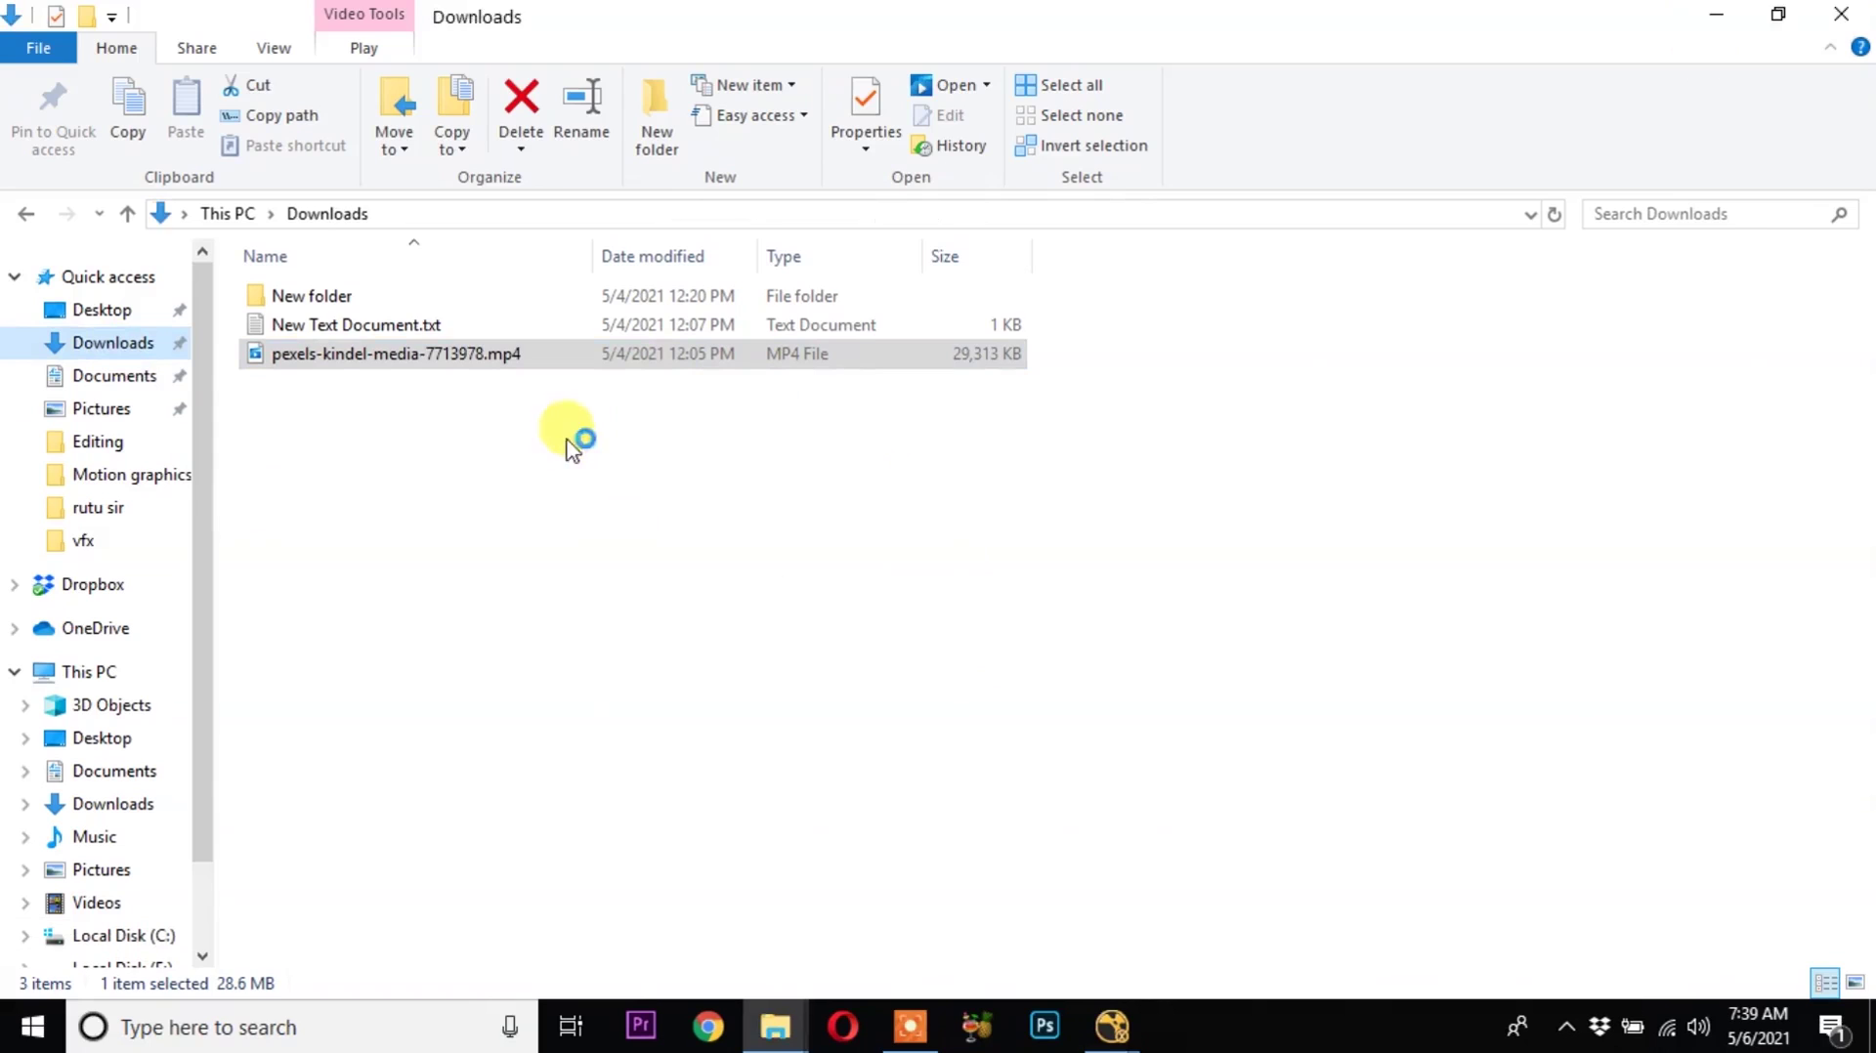
pyautogui.click(465, 555)
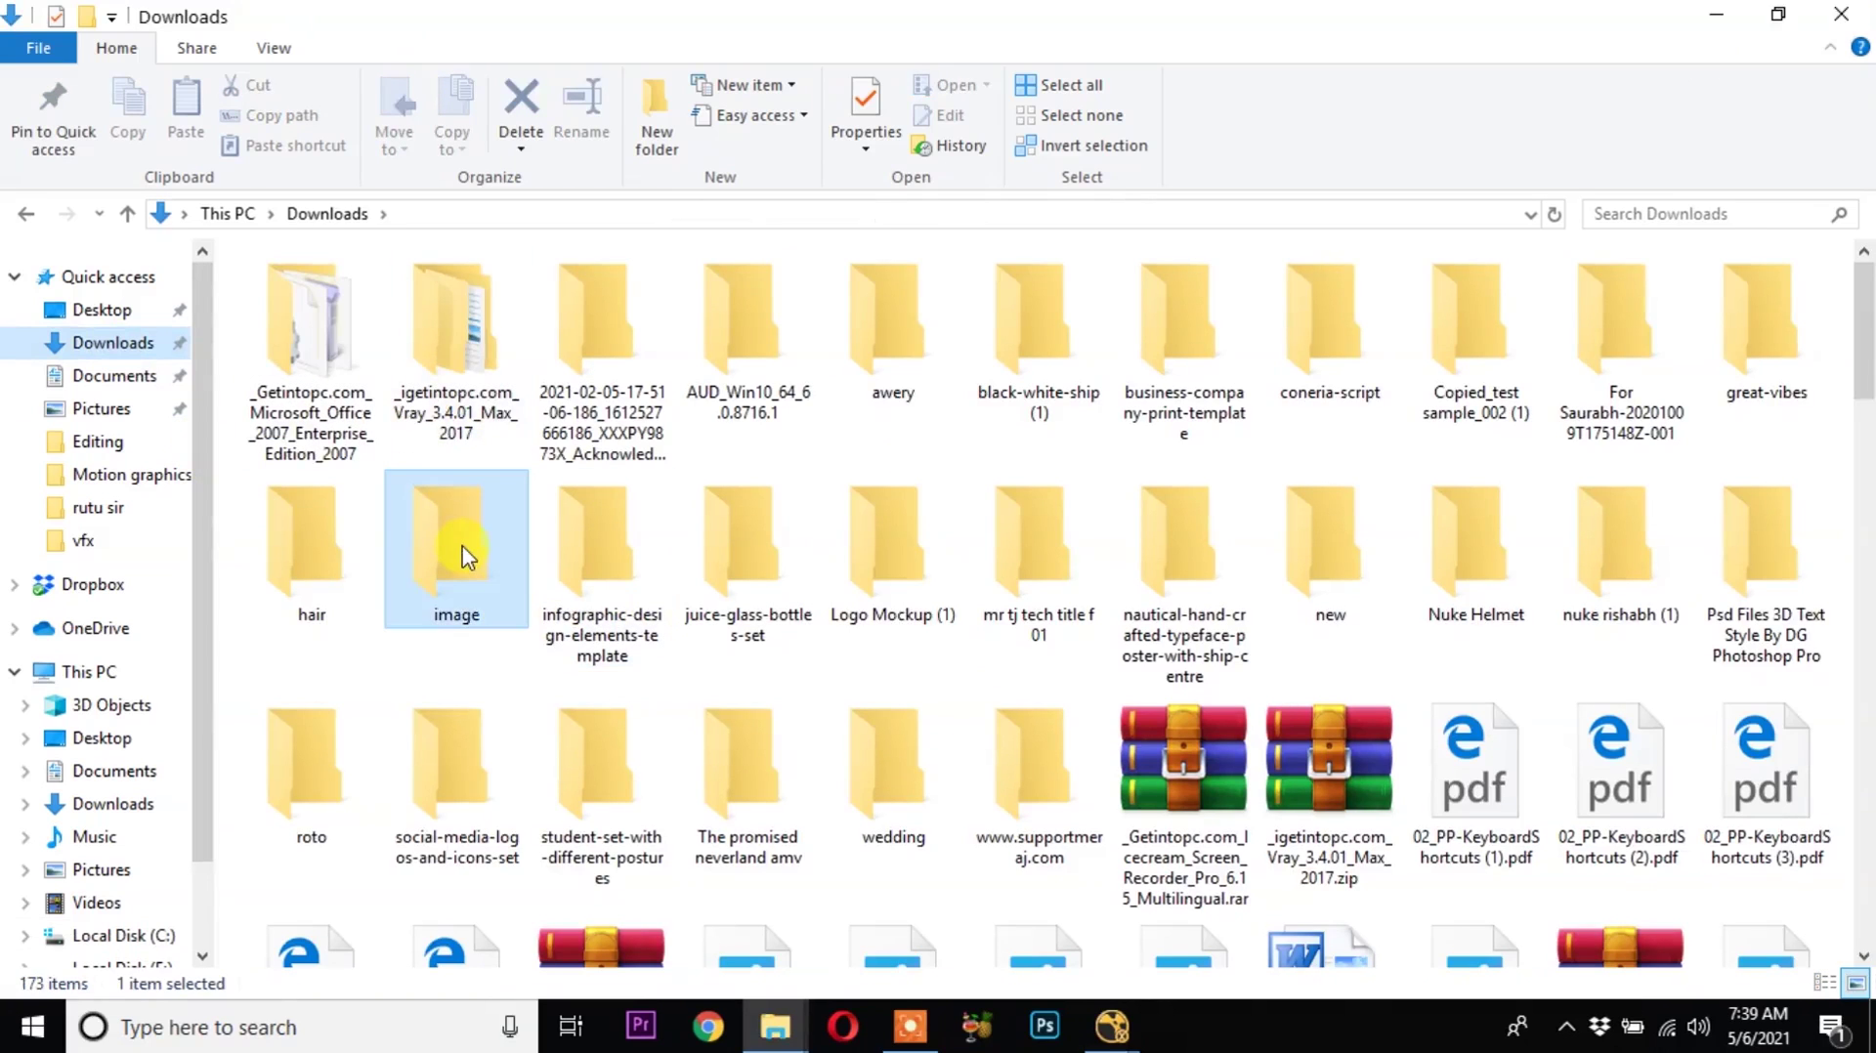
pyautogui.doubleClick(461, 549)
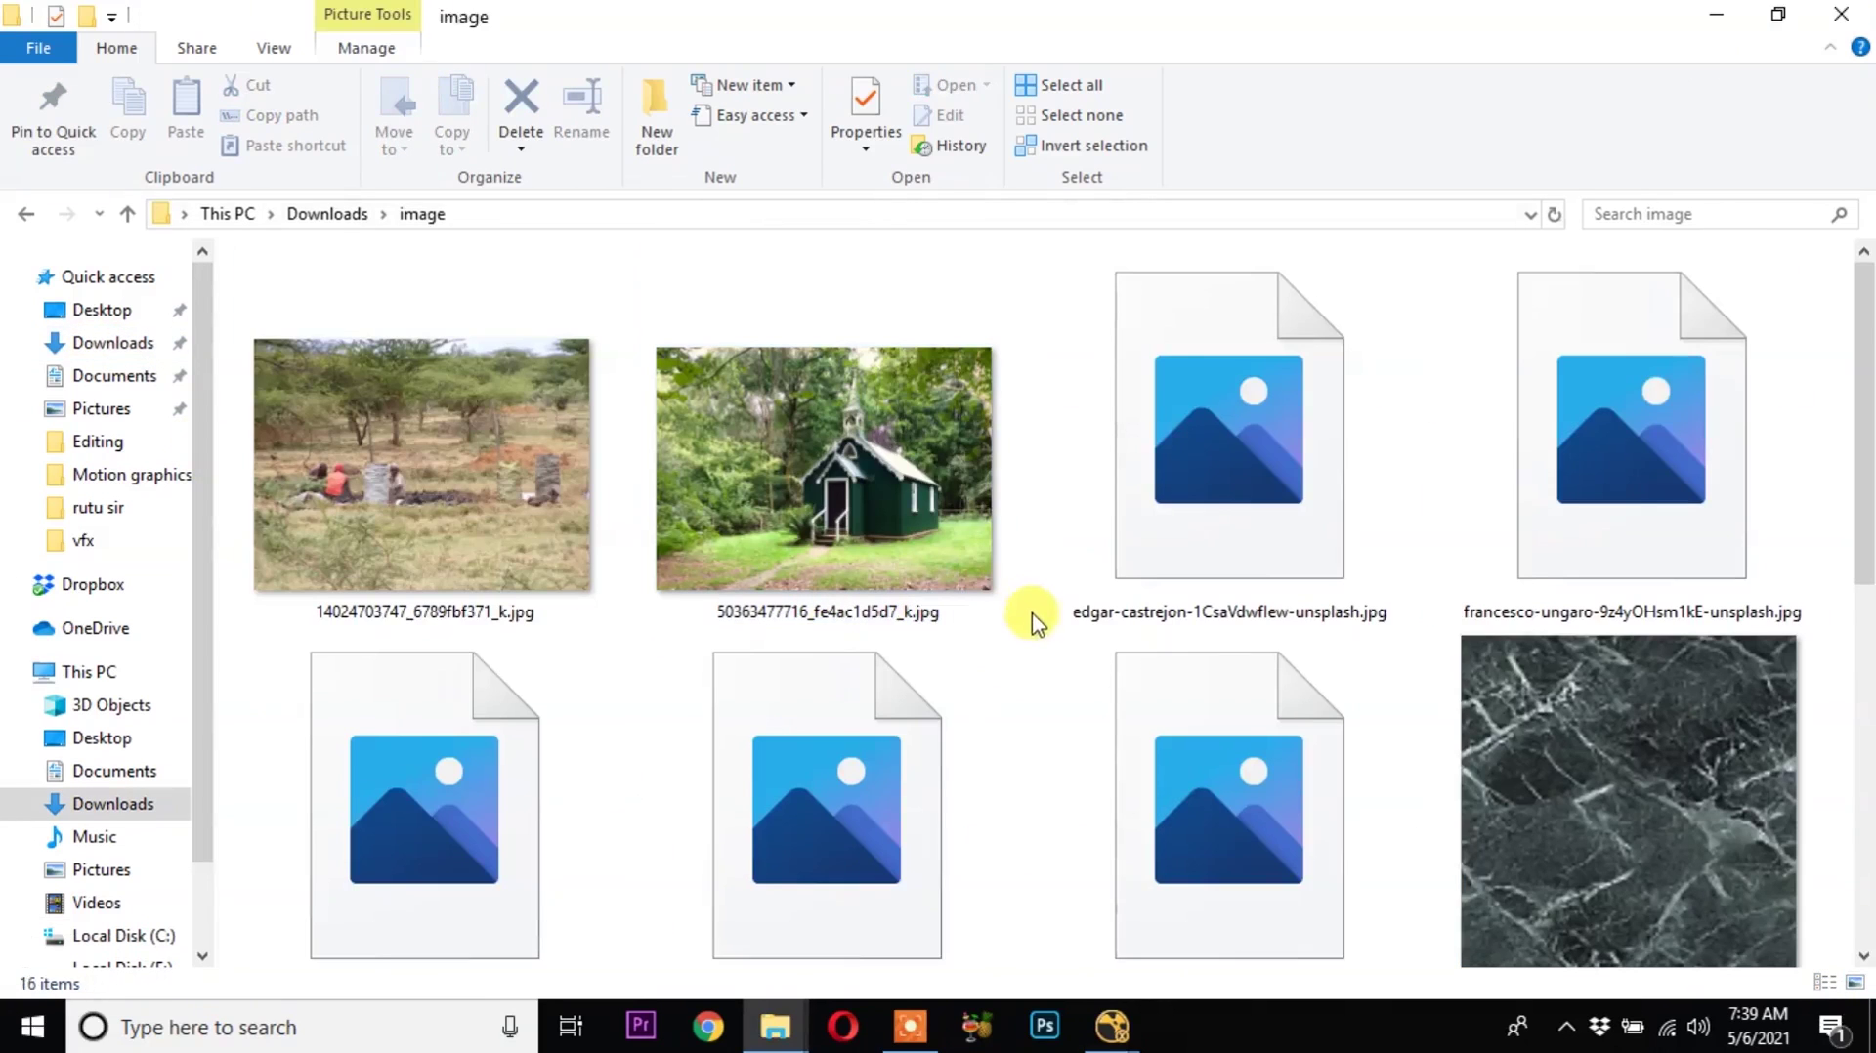
pyautogui.scroll(-3, 1017, 670)
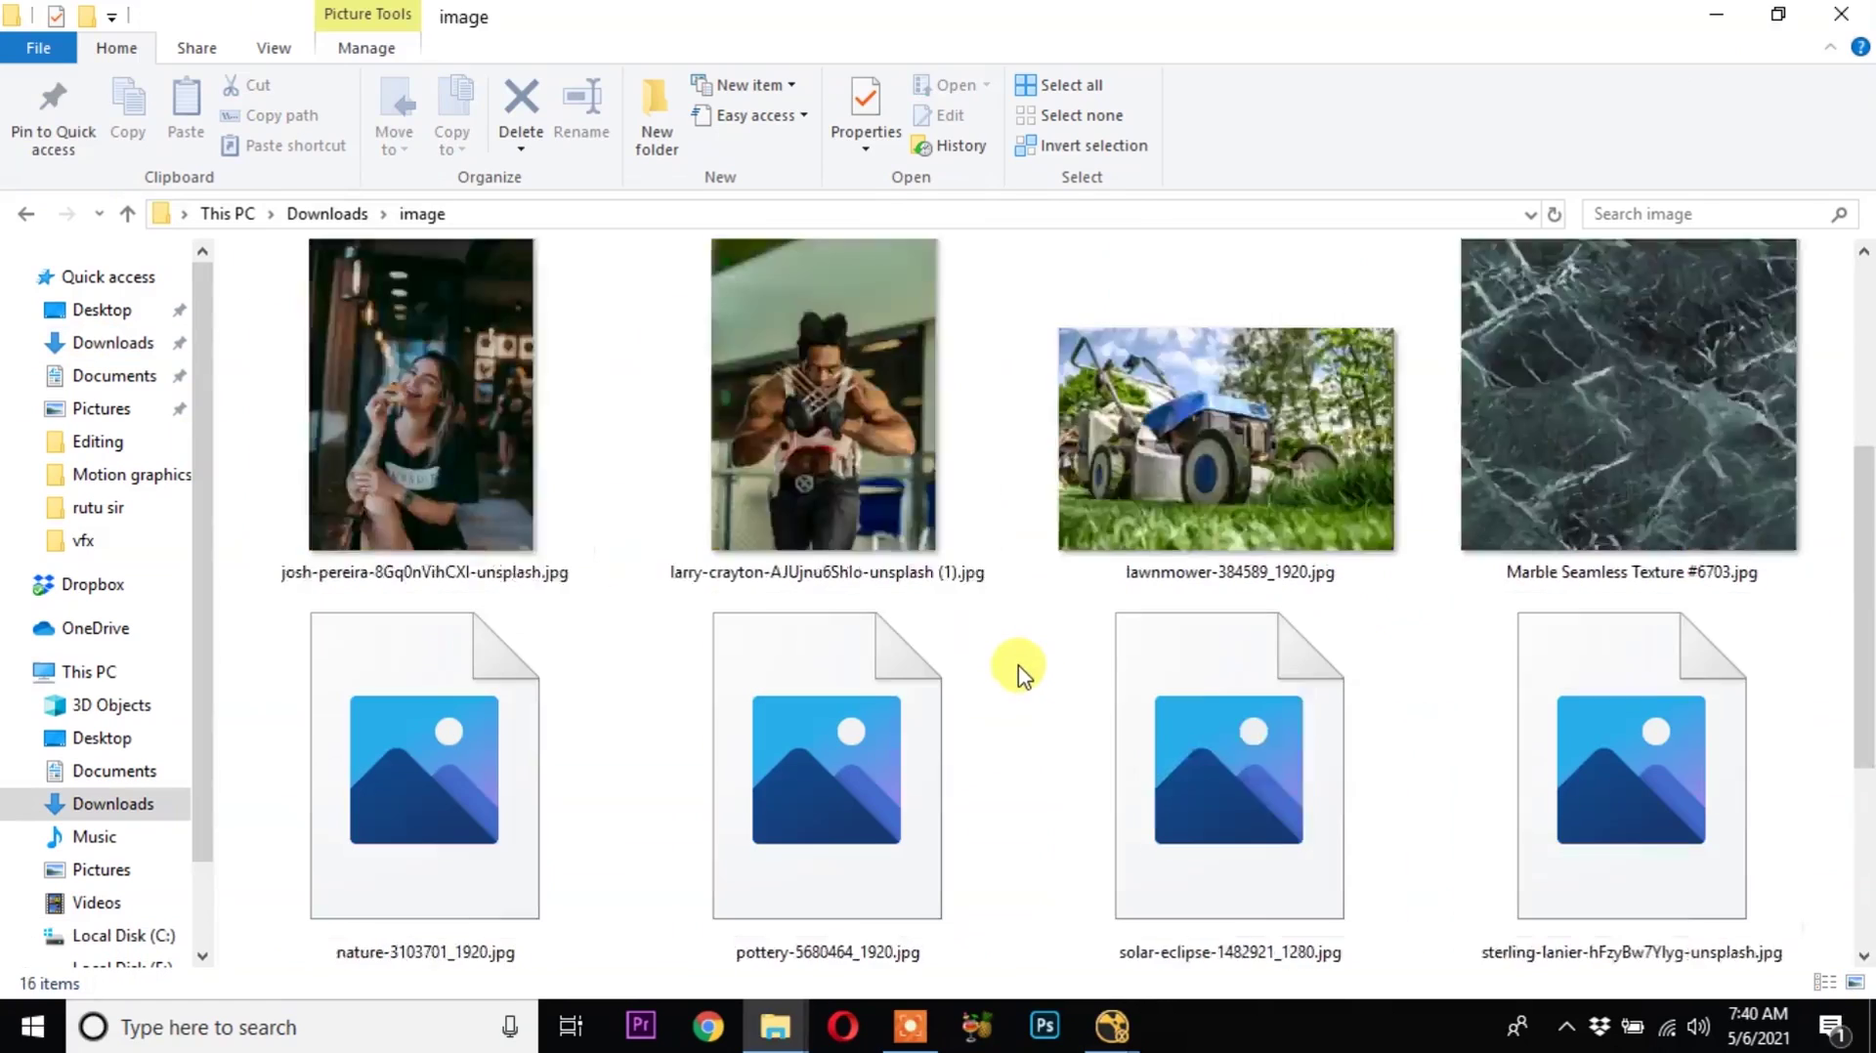
pyautogui.scroll(-3, 1016, 670)
pyautogui.scroll(3, 1016, 670)
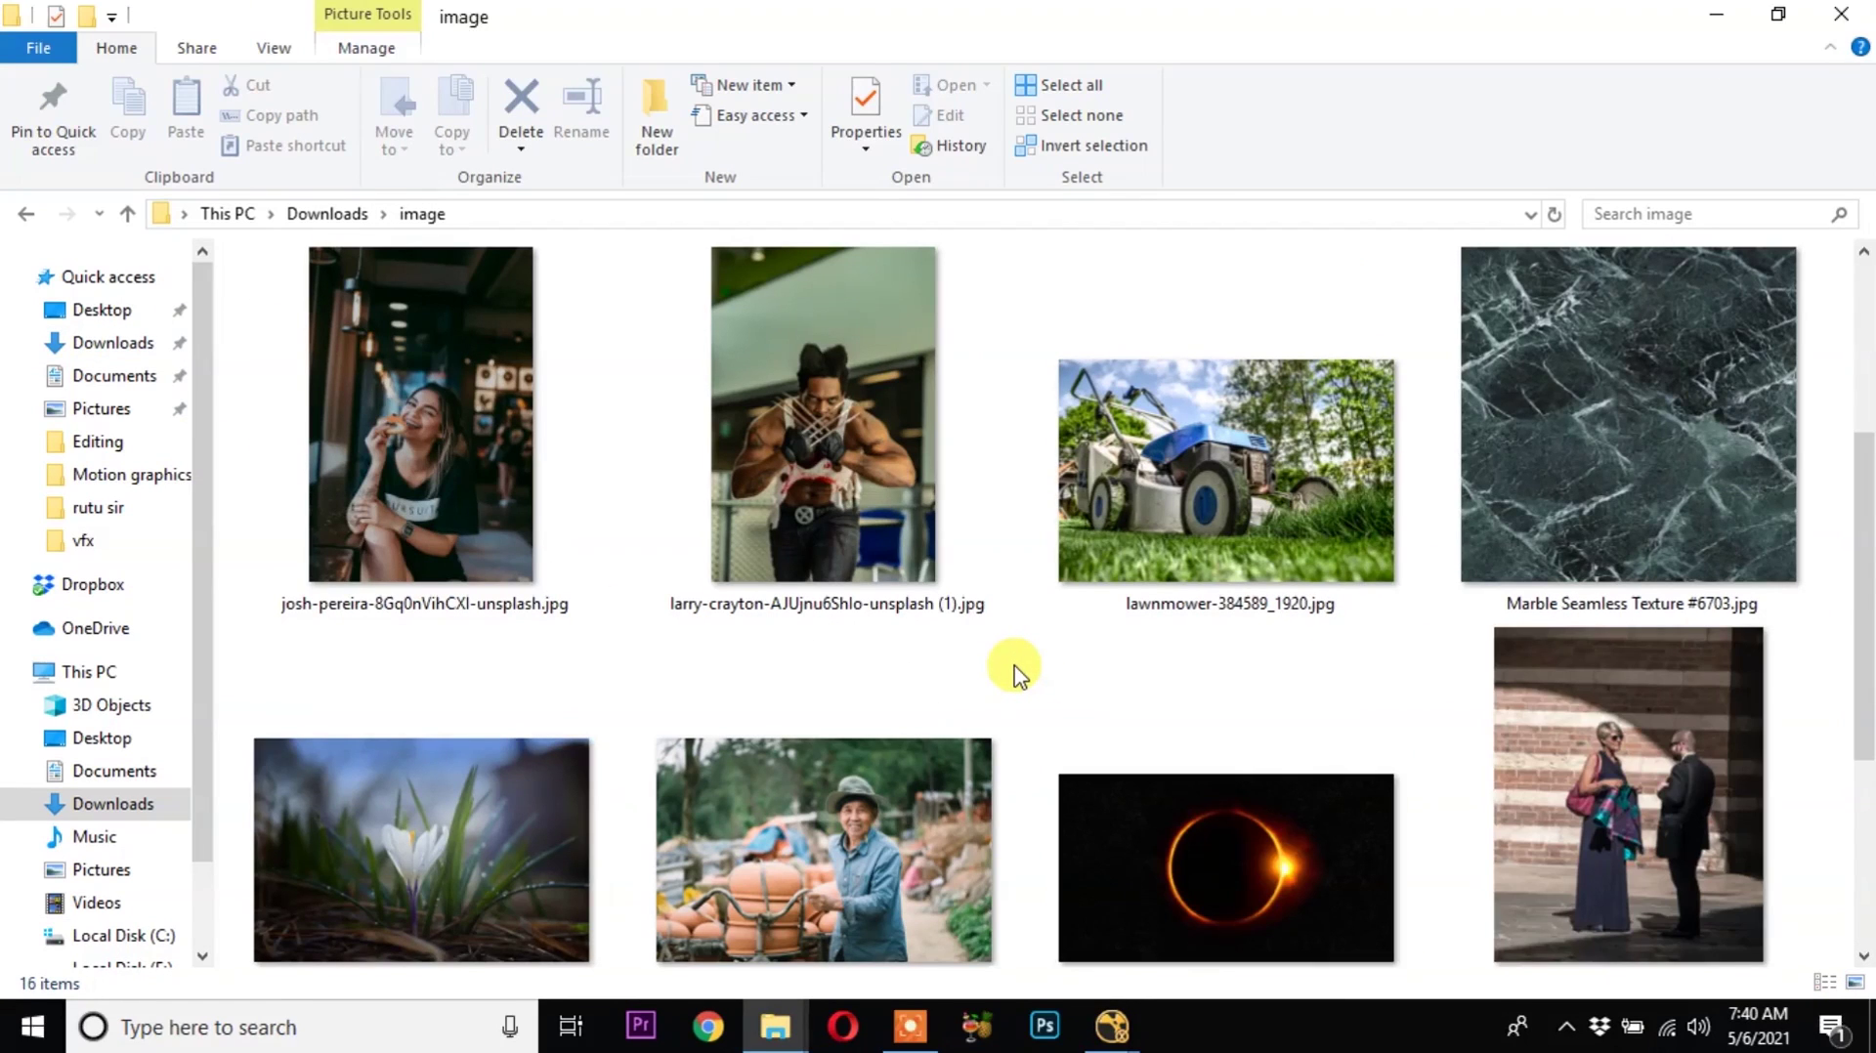
pyautogui.scroll(-3, 1016, 670)
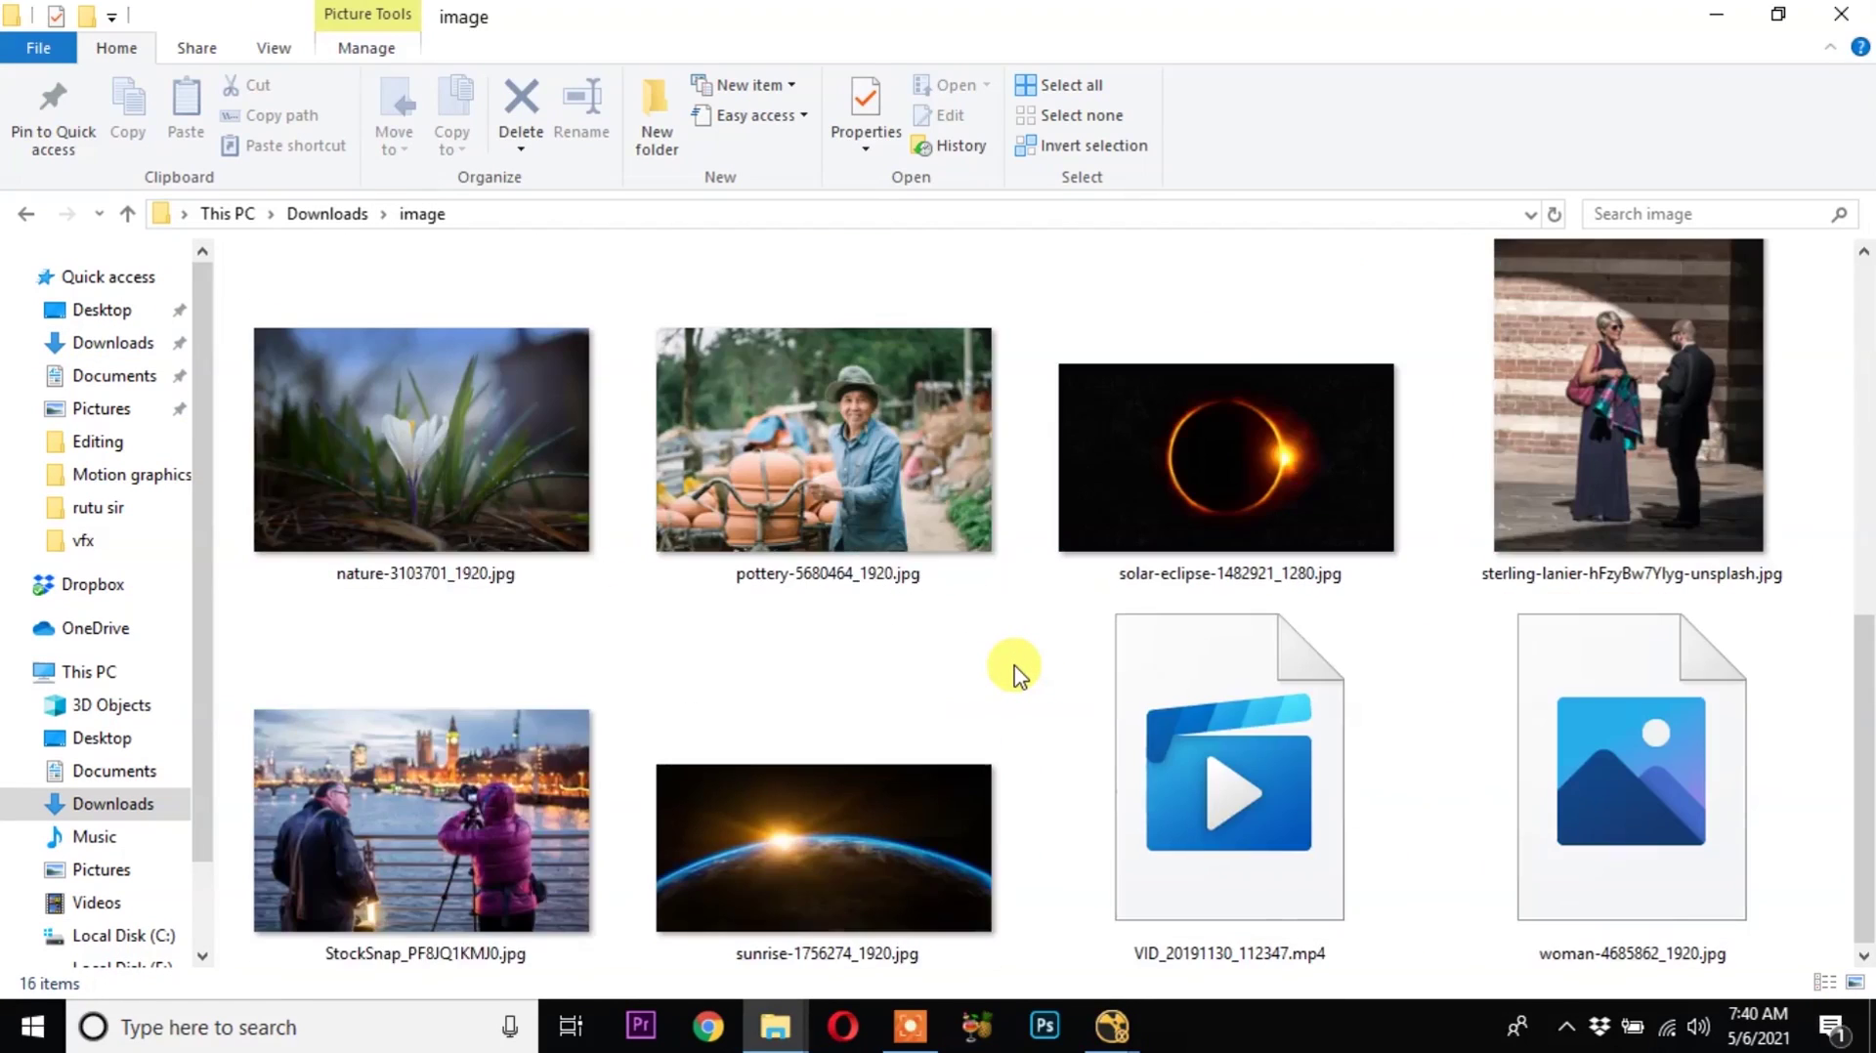
pyautogui.scroll(5, 1016, 670)
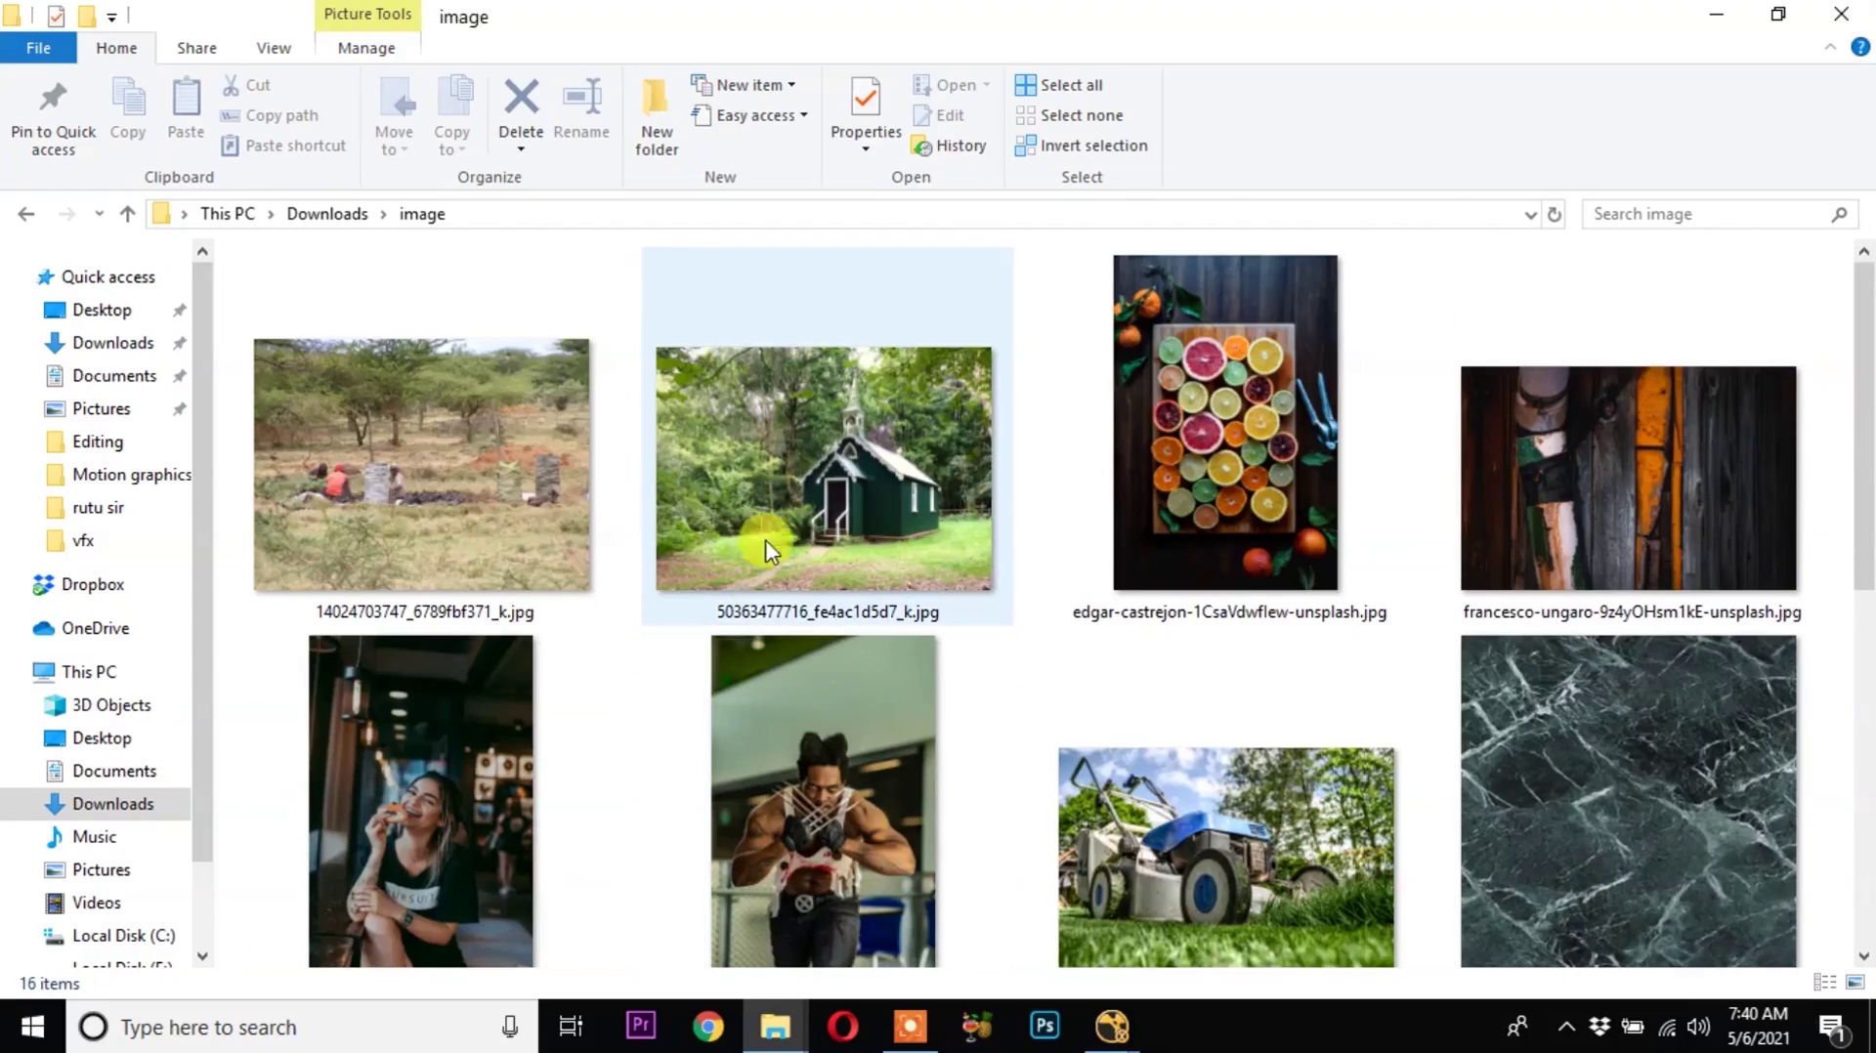
pyautogui.moveTo(887, 500); pyautogui.dragTo(1604, 811)
pyautogui.scroll(2, 1460, 825)
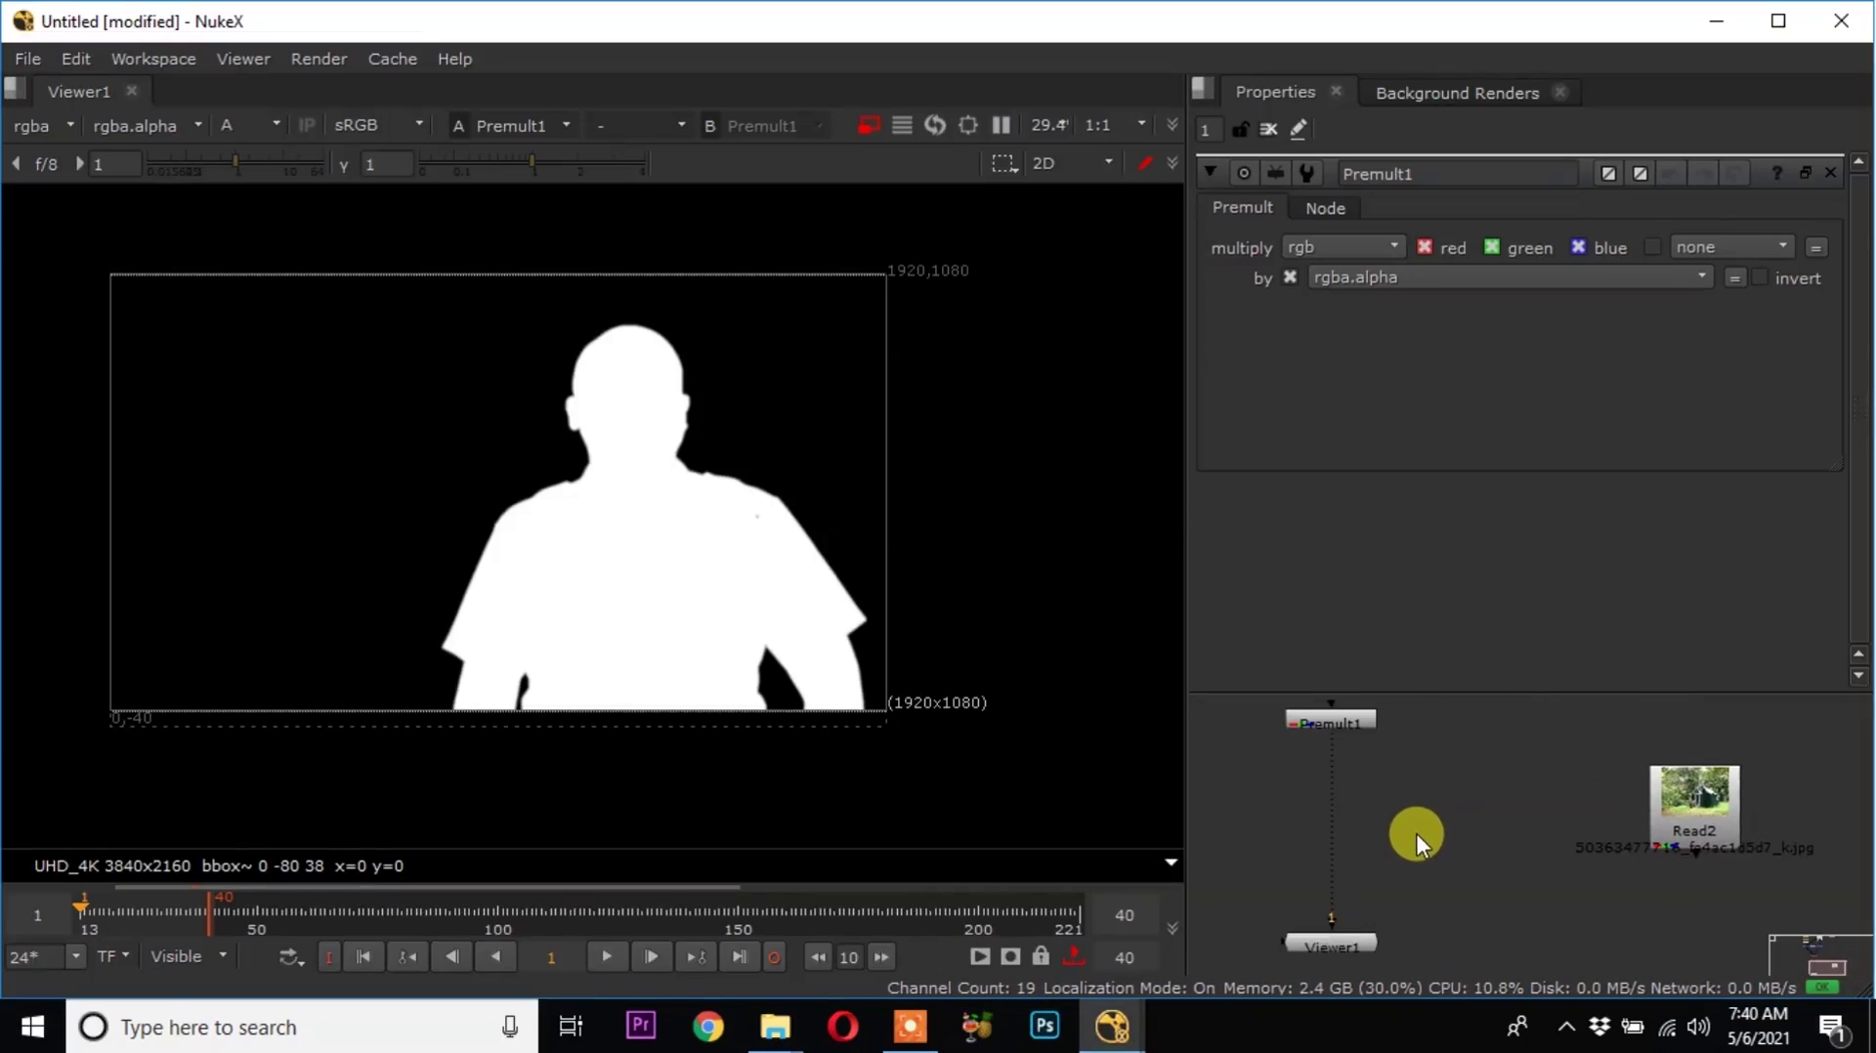
# Add a Merge node with its B input connected to the chapel image and its A input to the Premult node.
pyautogui.press('m')
pyautogui.scroll(1, 1432, 866)
pyautogui.scroll(-2, 1446, 829)
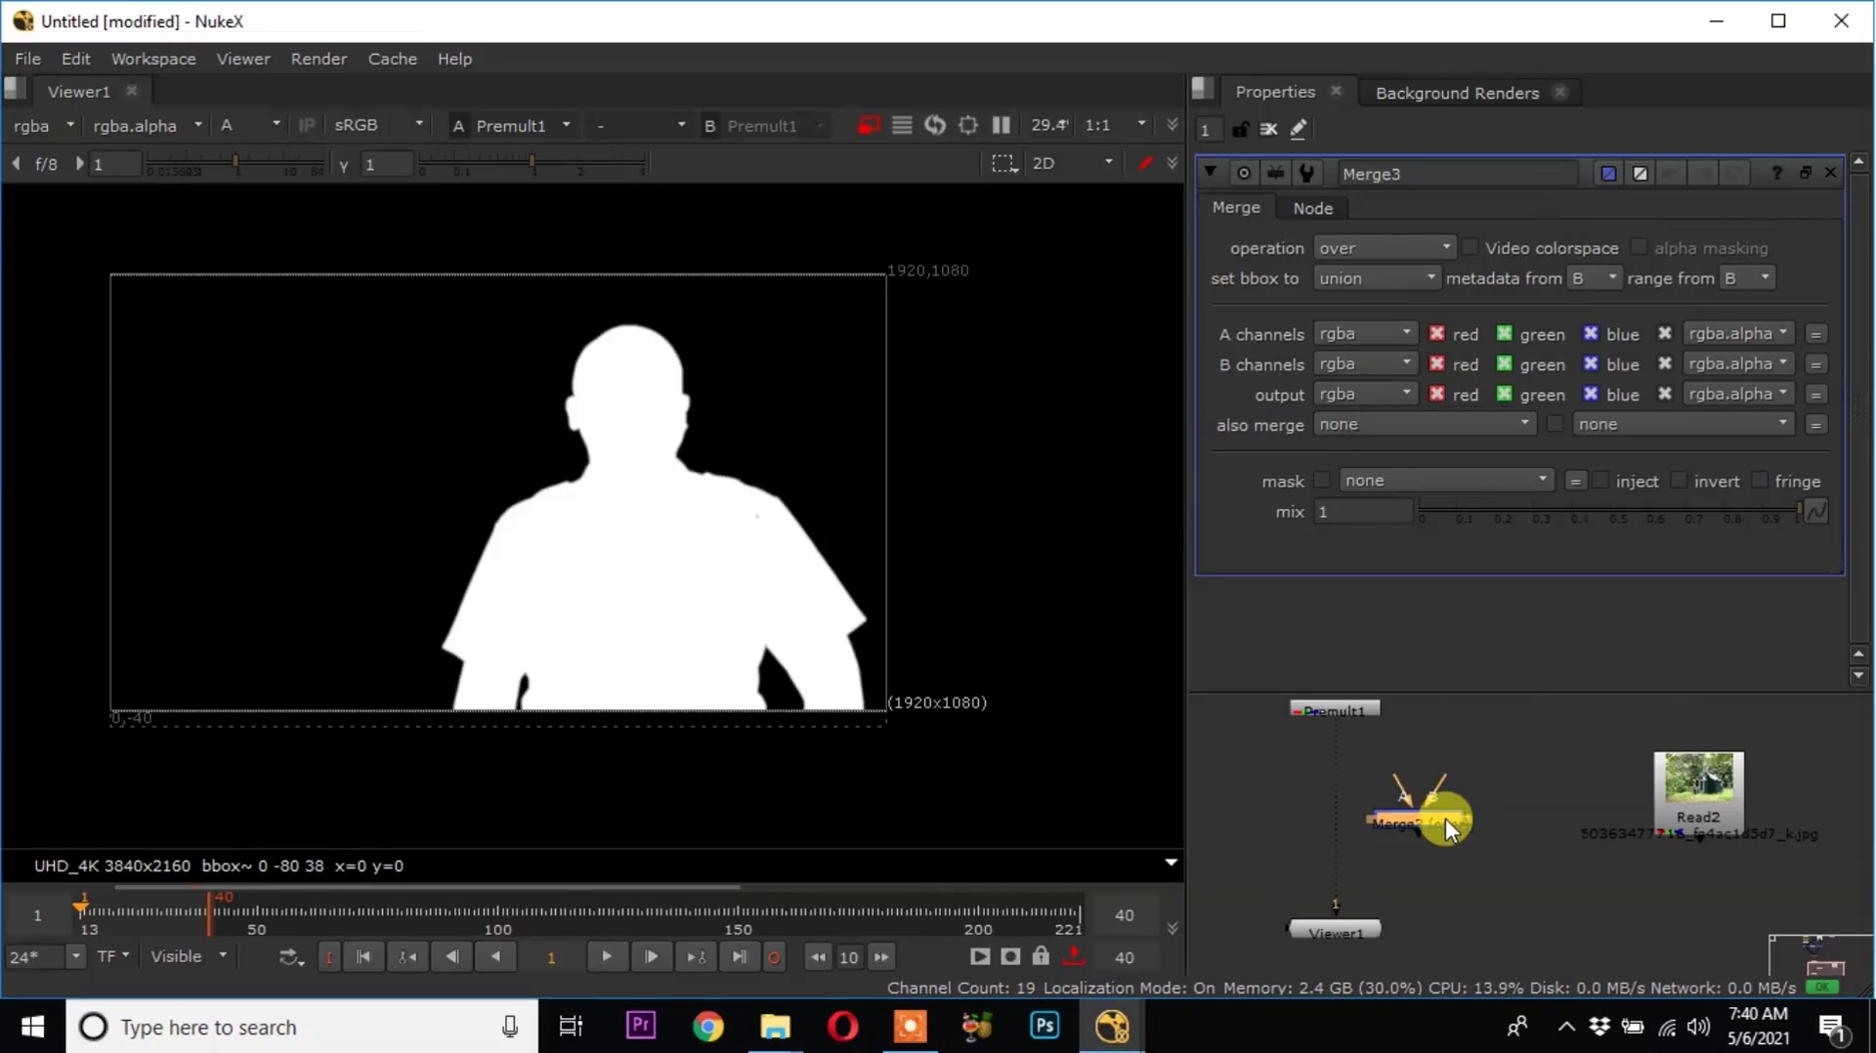
pyautogui.moveTo(1436, 785); pyautogui.dragTo(1651, 759)
pyautogui.moveTo(1385, 819); pyautogui.dragTo(1351, 703)
pyautogui.moveTo(1391, 836); pyautogui.dragTo(1392, 825)
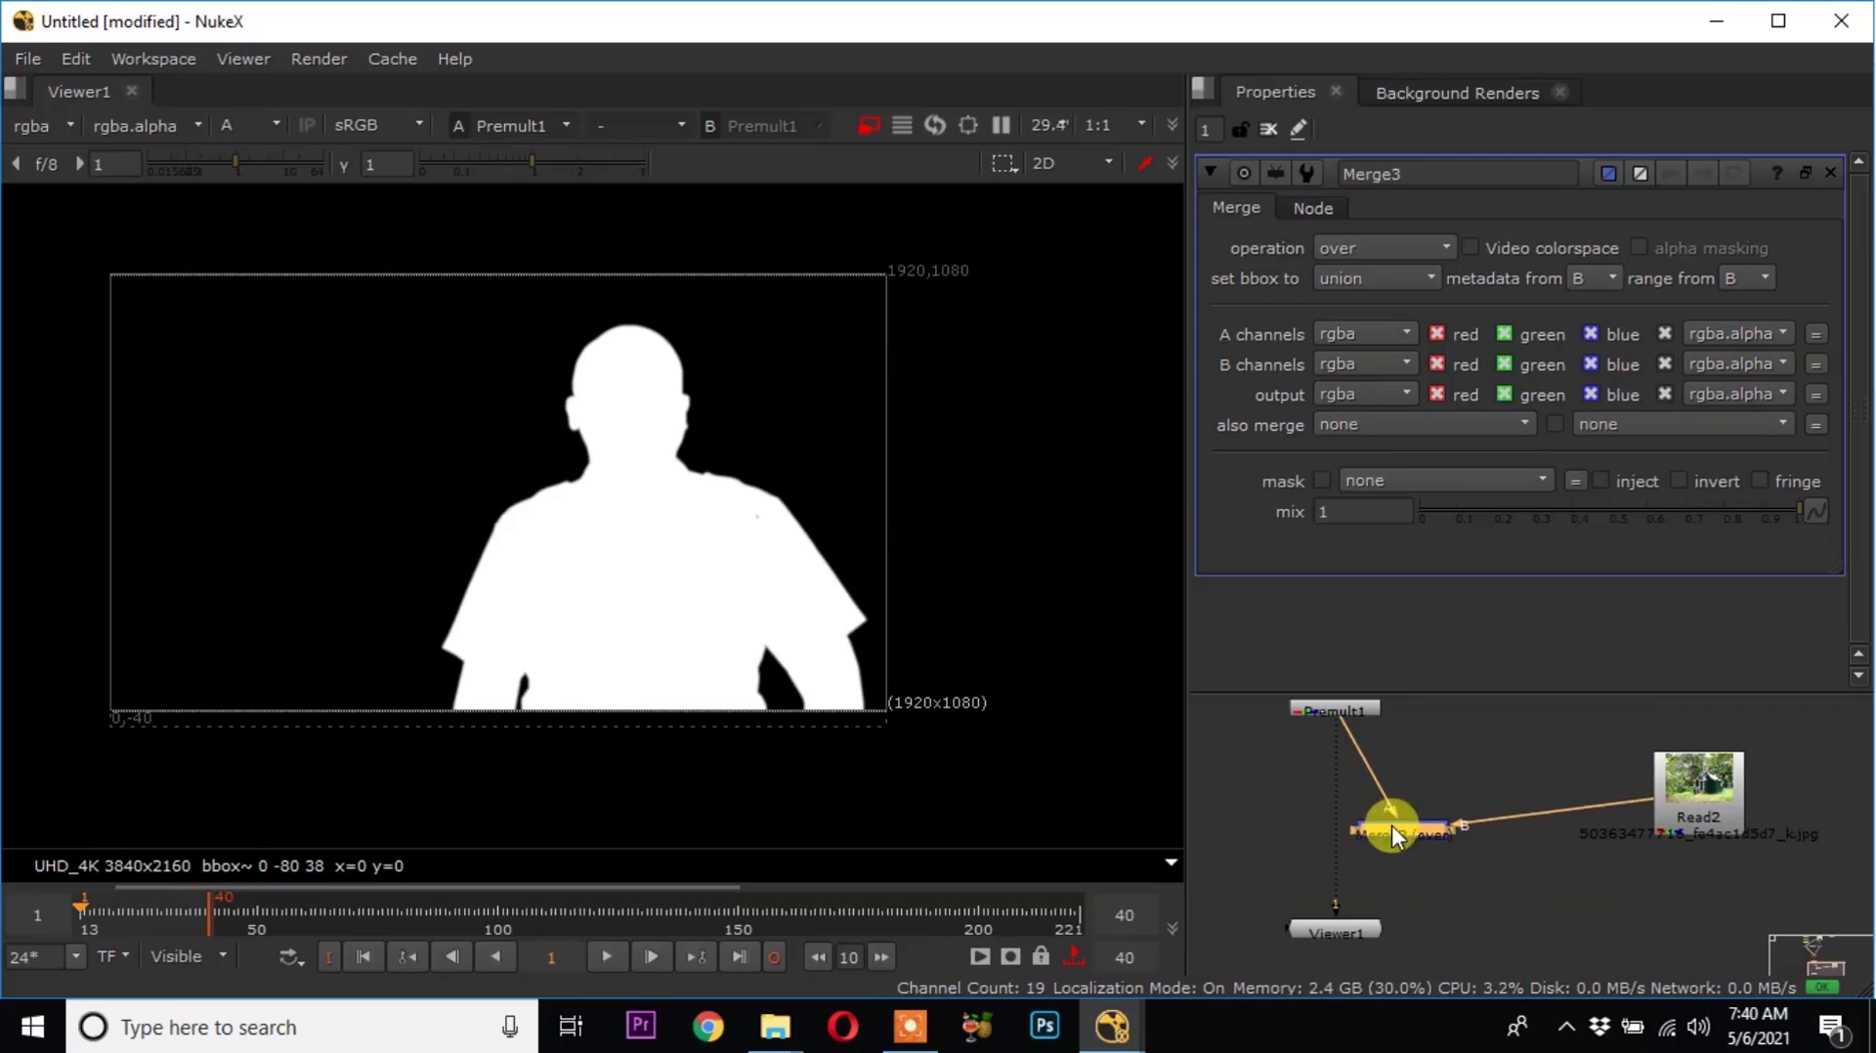
# View the new Merge node's output and align the node between the Premult and Viewer nodes.
pyautogui.press('1')
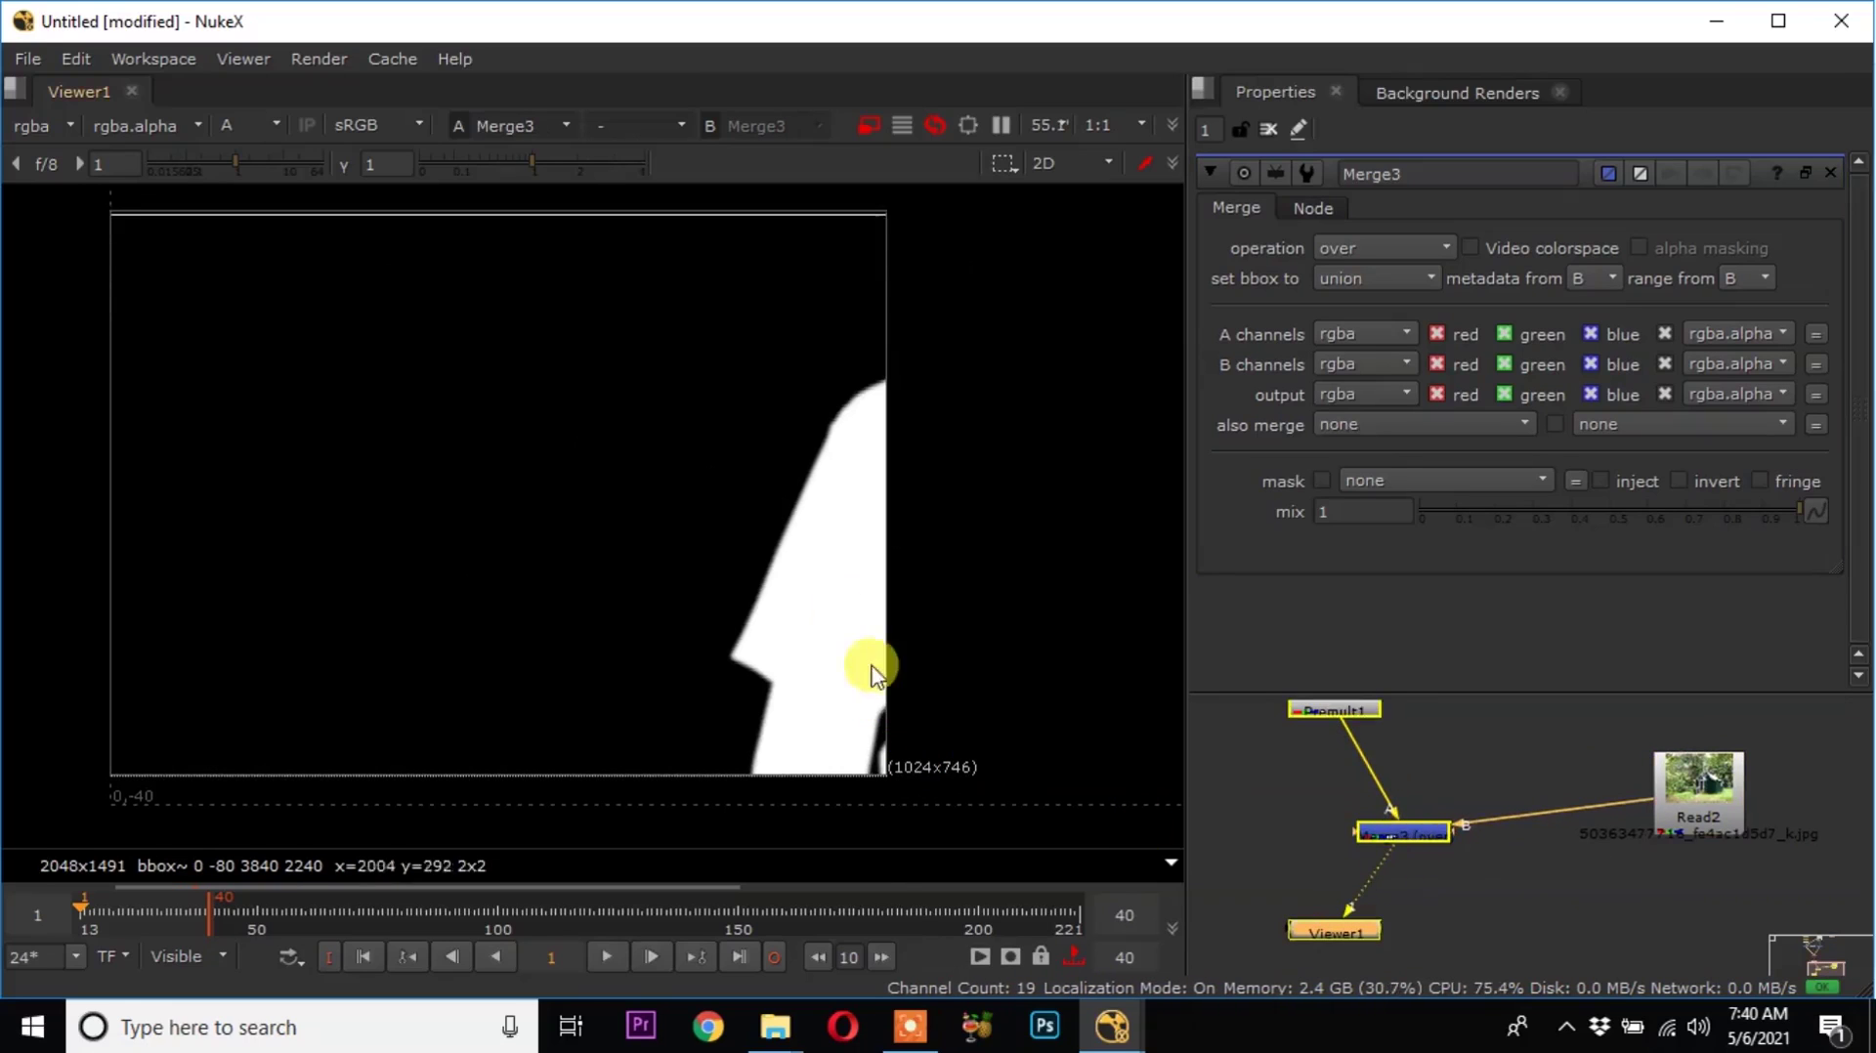
pyautogui.click(1473, 826)
pyautogui.moveTo(1435, 833); pyautogui.dragTo(1374, 830)
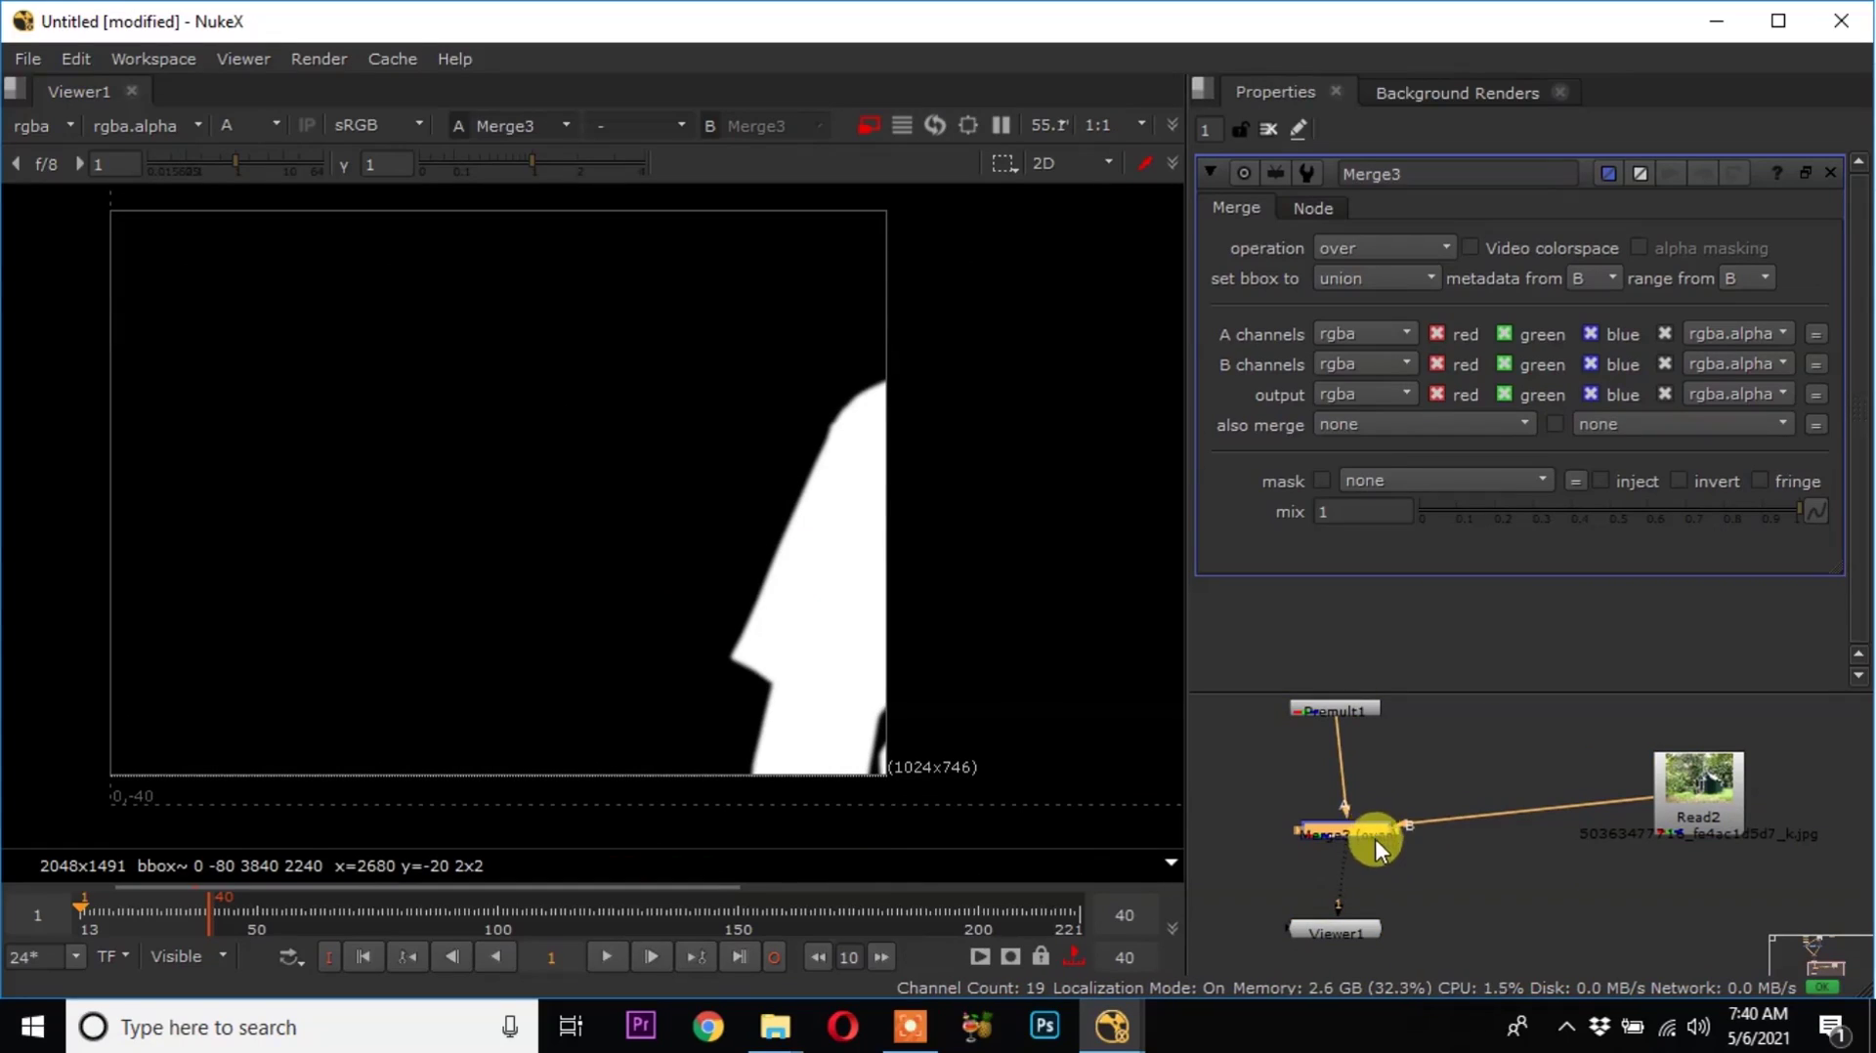
# View the chapel image's Read node on its own and switch the Viewer back to the new Merge node.
pyautogui.moveTo(1638, 817); pyautogui.dragTo(1604, 773)
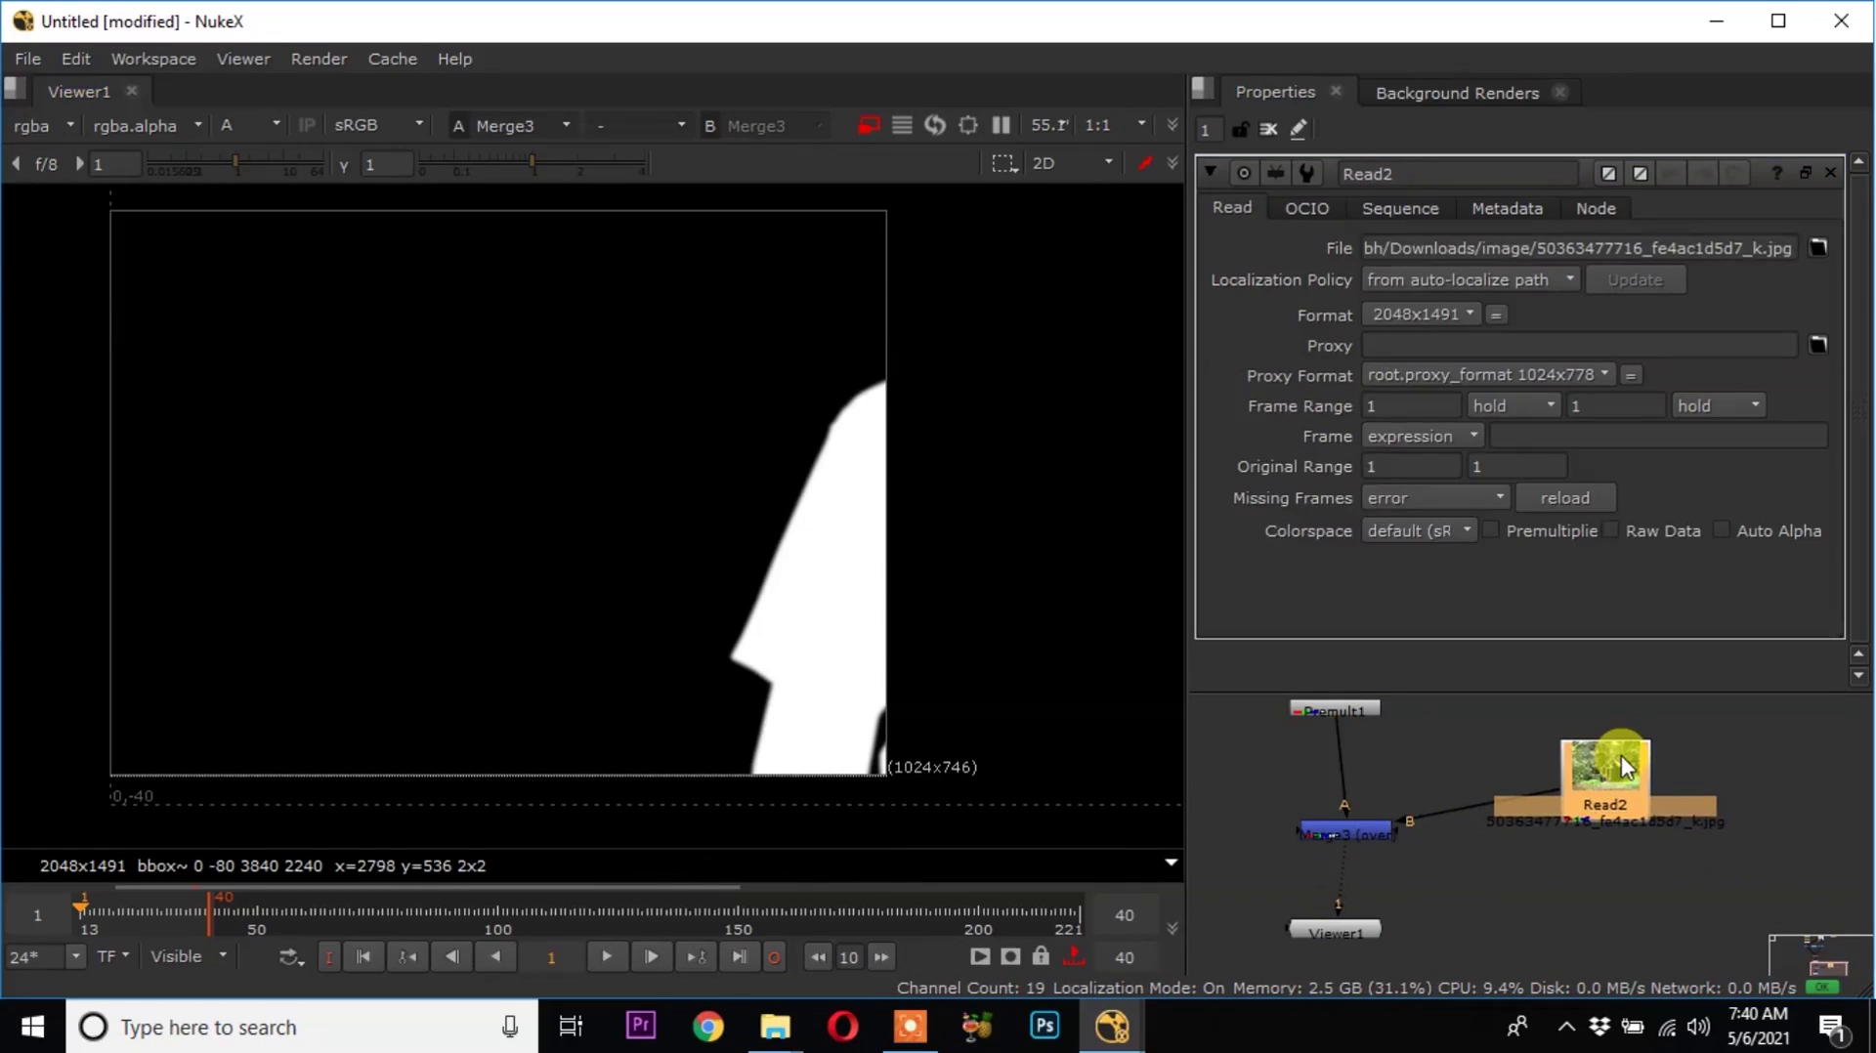
pyautogui.press('1')
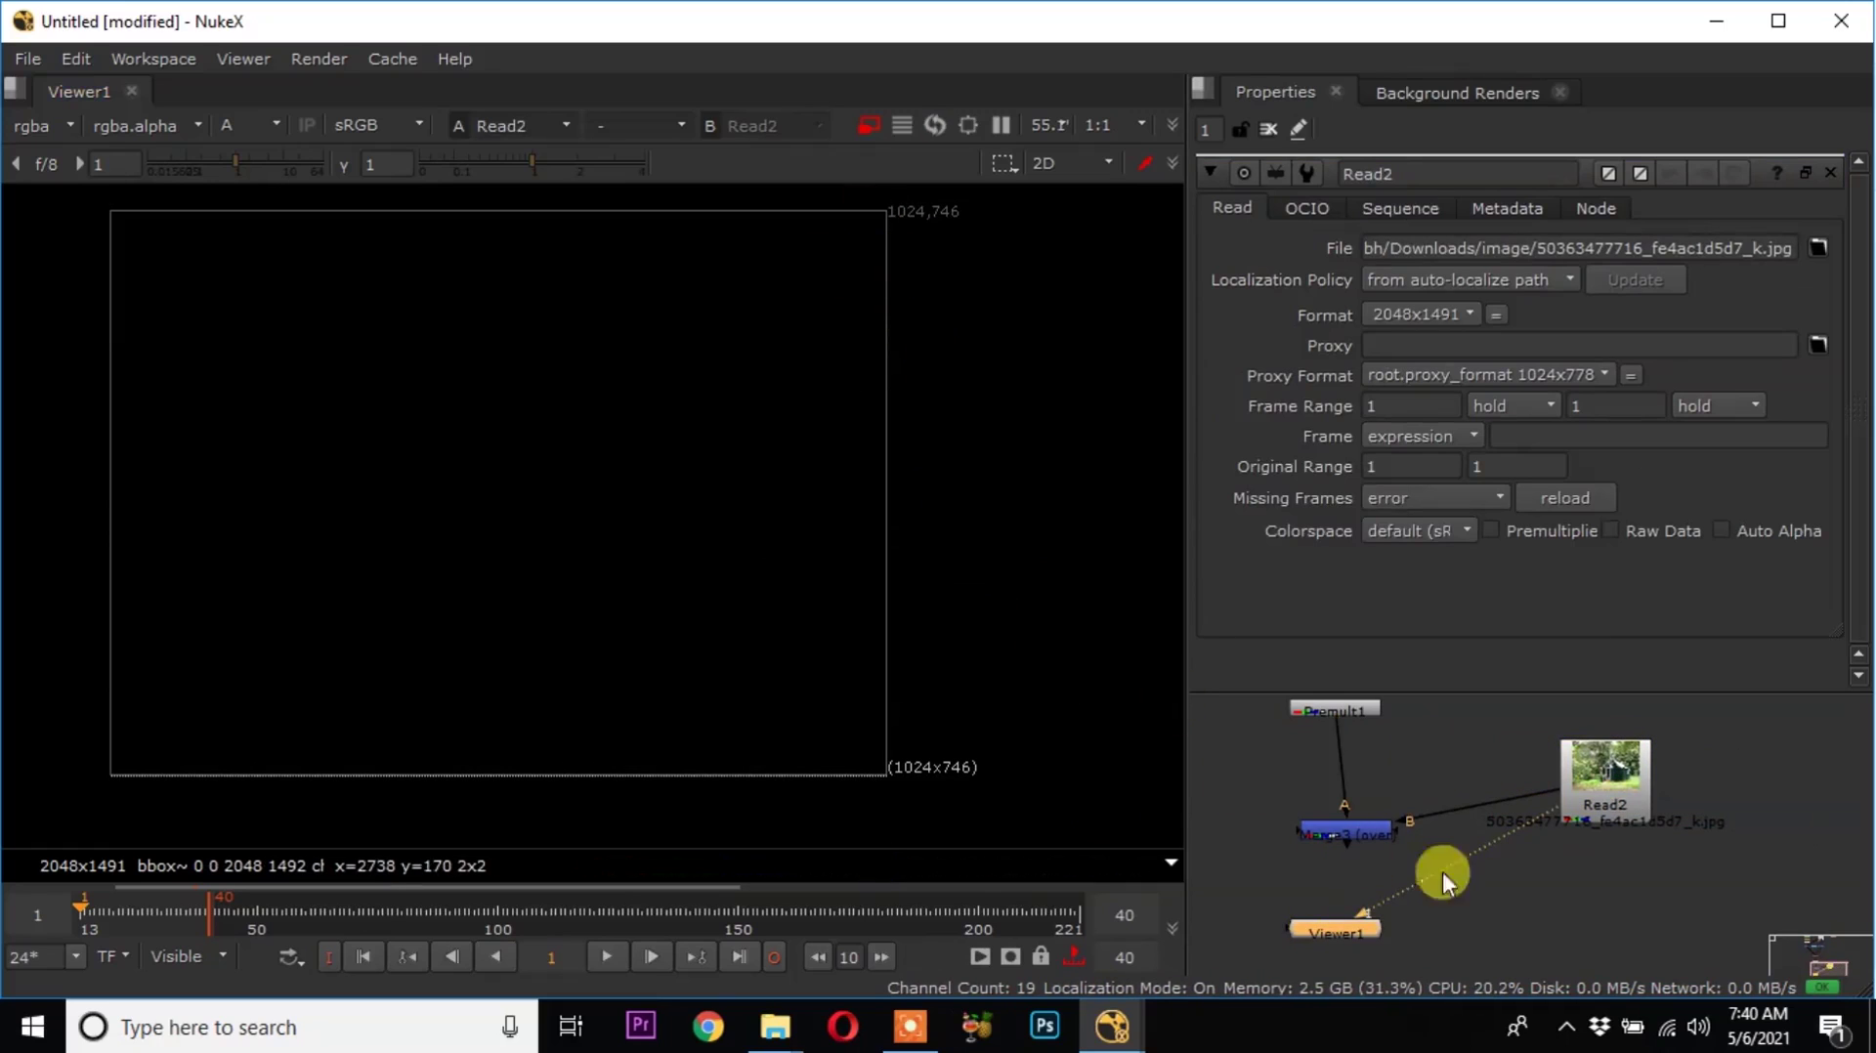
pyautogui.moveTo(1604, 789); pyautogui.dragTo(1644, 828)
pyautogui.click(1342, 829)
pyautogui.moveTo(1342, 830); pyautogui.dragTo(1328, 830)
pyautogui.press('1')
# Insert a Reformat node between the chapel image and the Merge node's B input and switch the Viewer from alpha to full colour.
pyautogui.click(1455, 765)
pyautogui.press('Tab')
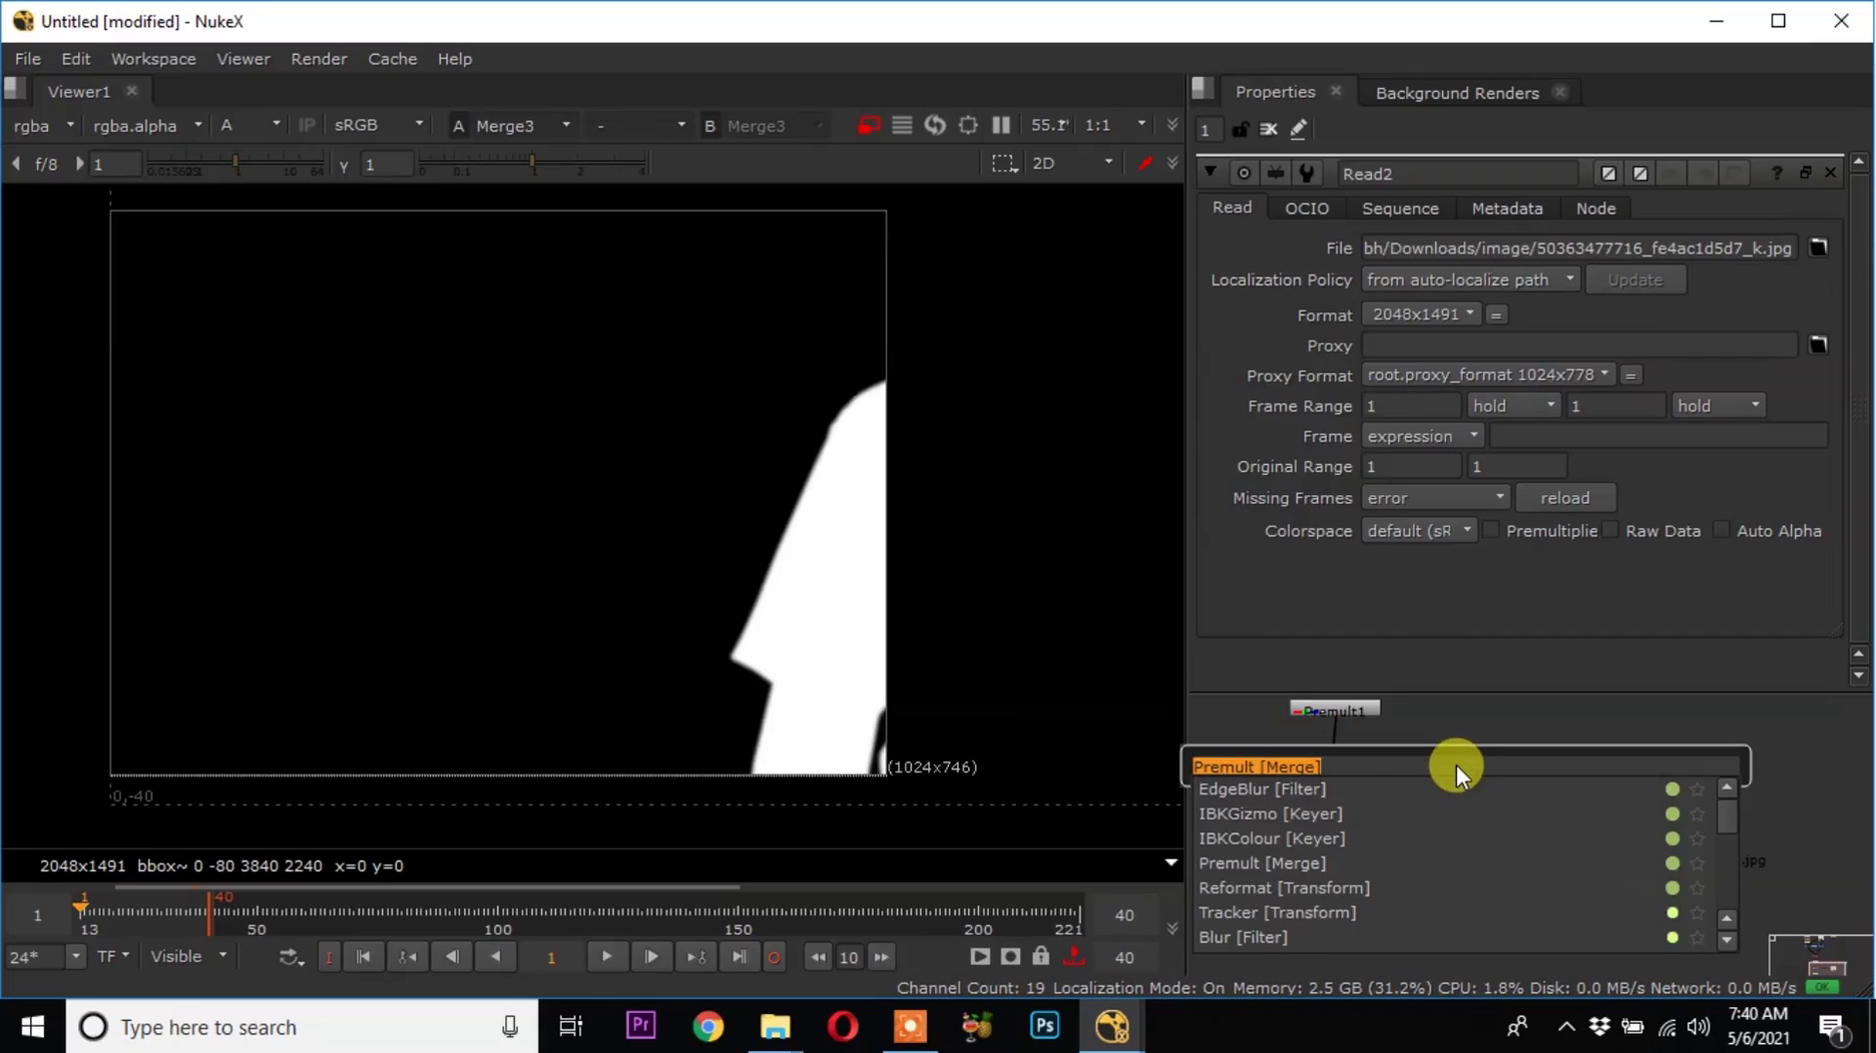
pyautogui.write('re')
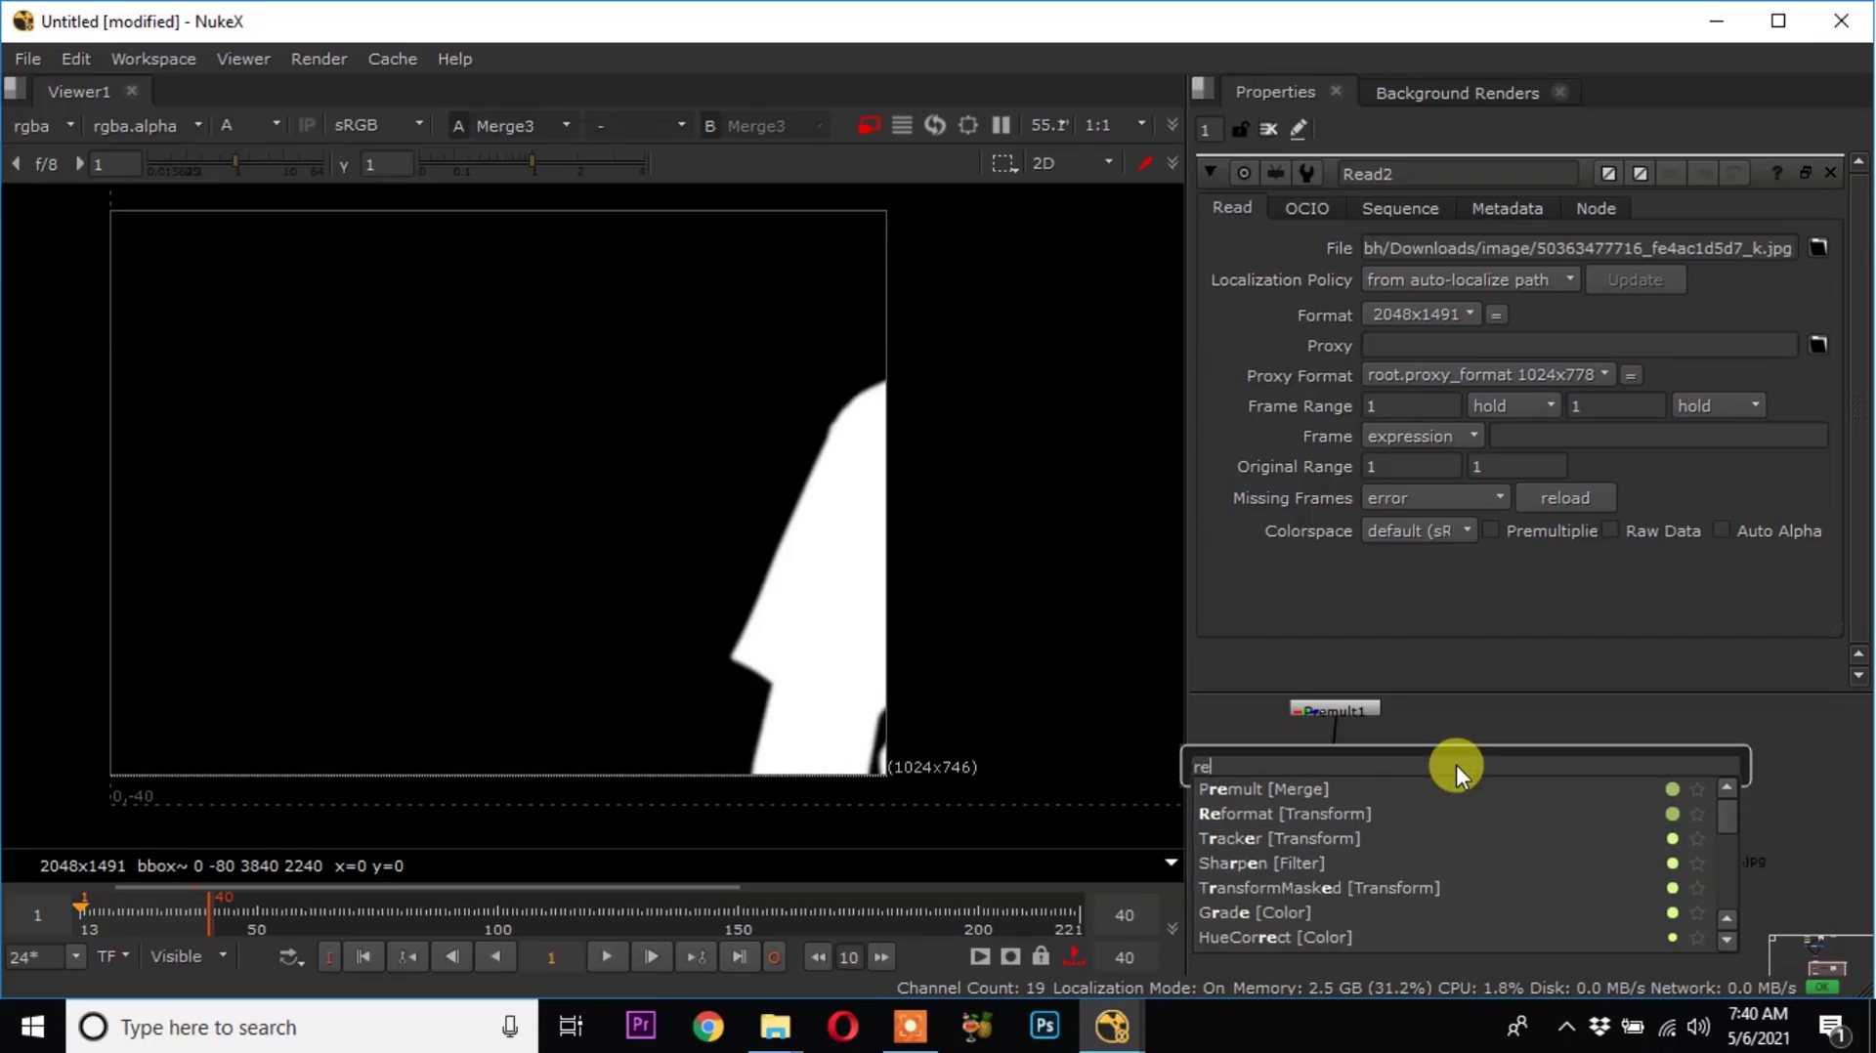
pyautogui.click(1316, 813)
pyautogui.moveTo(1462, 768); pyautogui.dragTo(1493, 829)
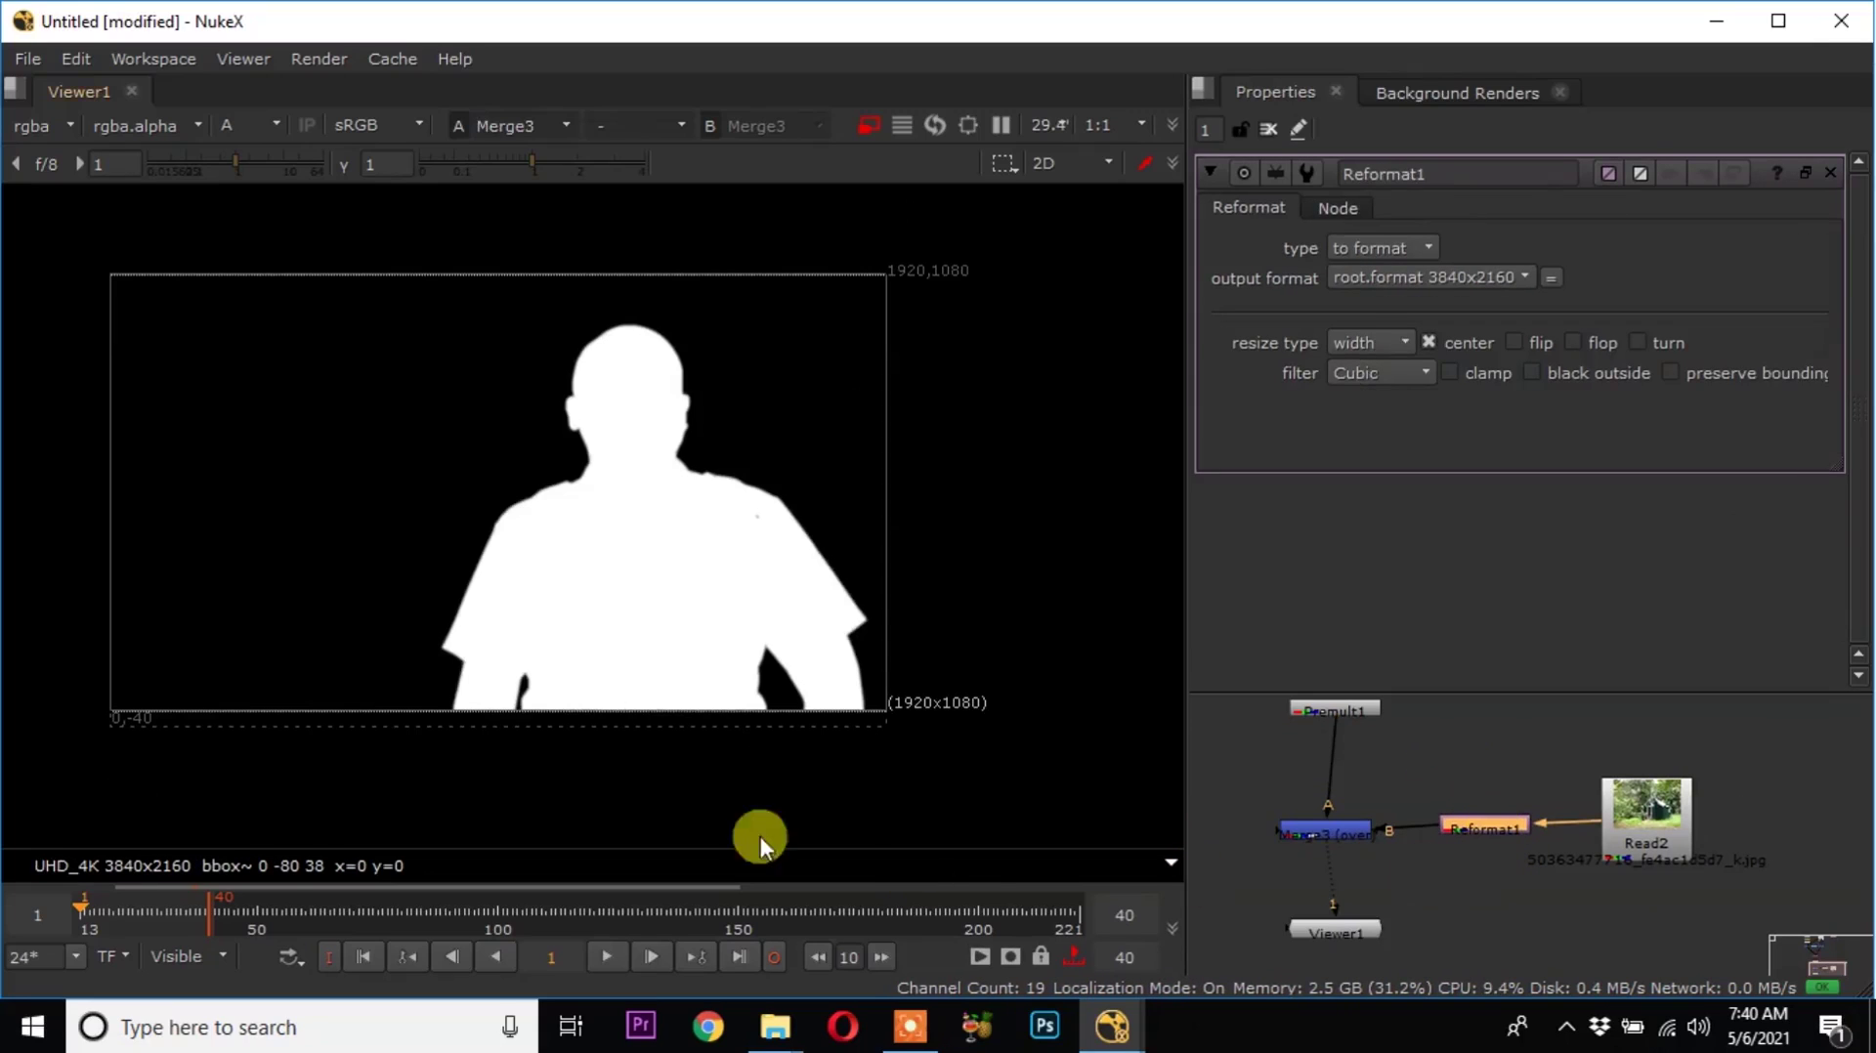
pyautogui.moveTo(1626, 854); pyautogui.dragTo(1635, 837)
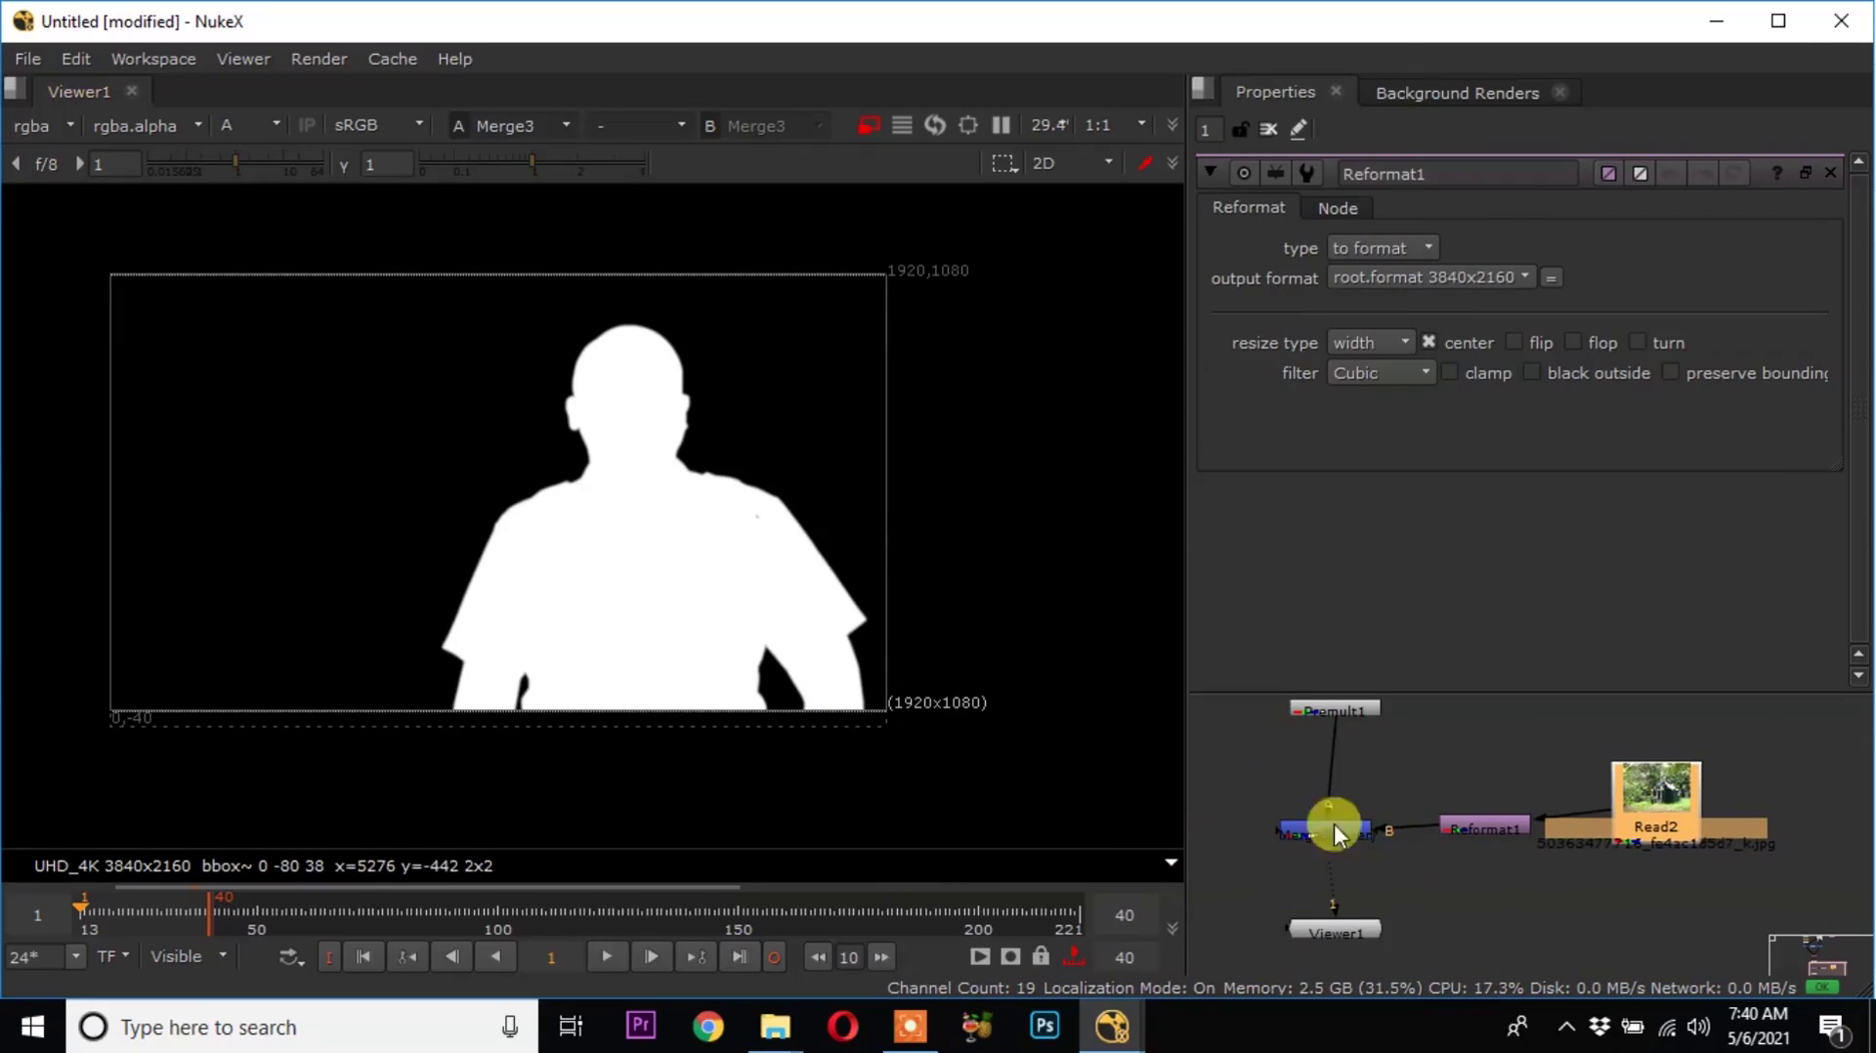
pyautogui.click(1270, 907)
pyautogui.press('a')
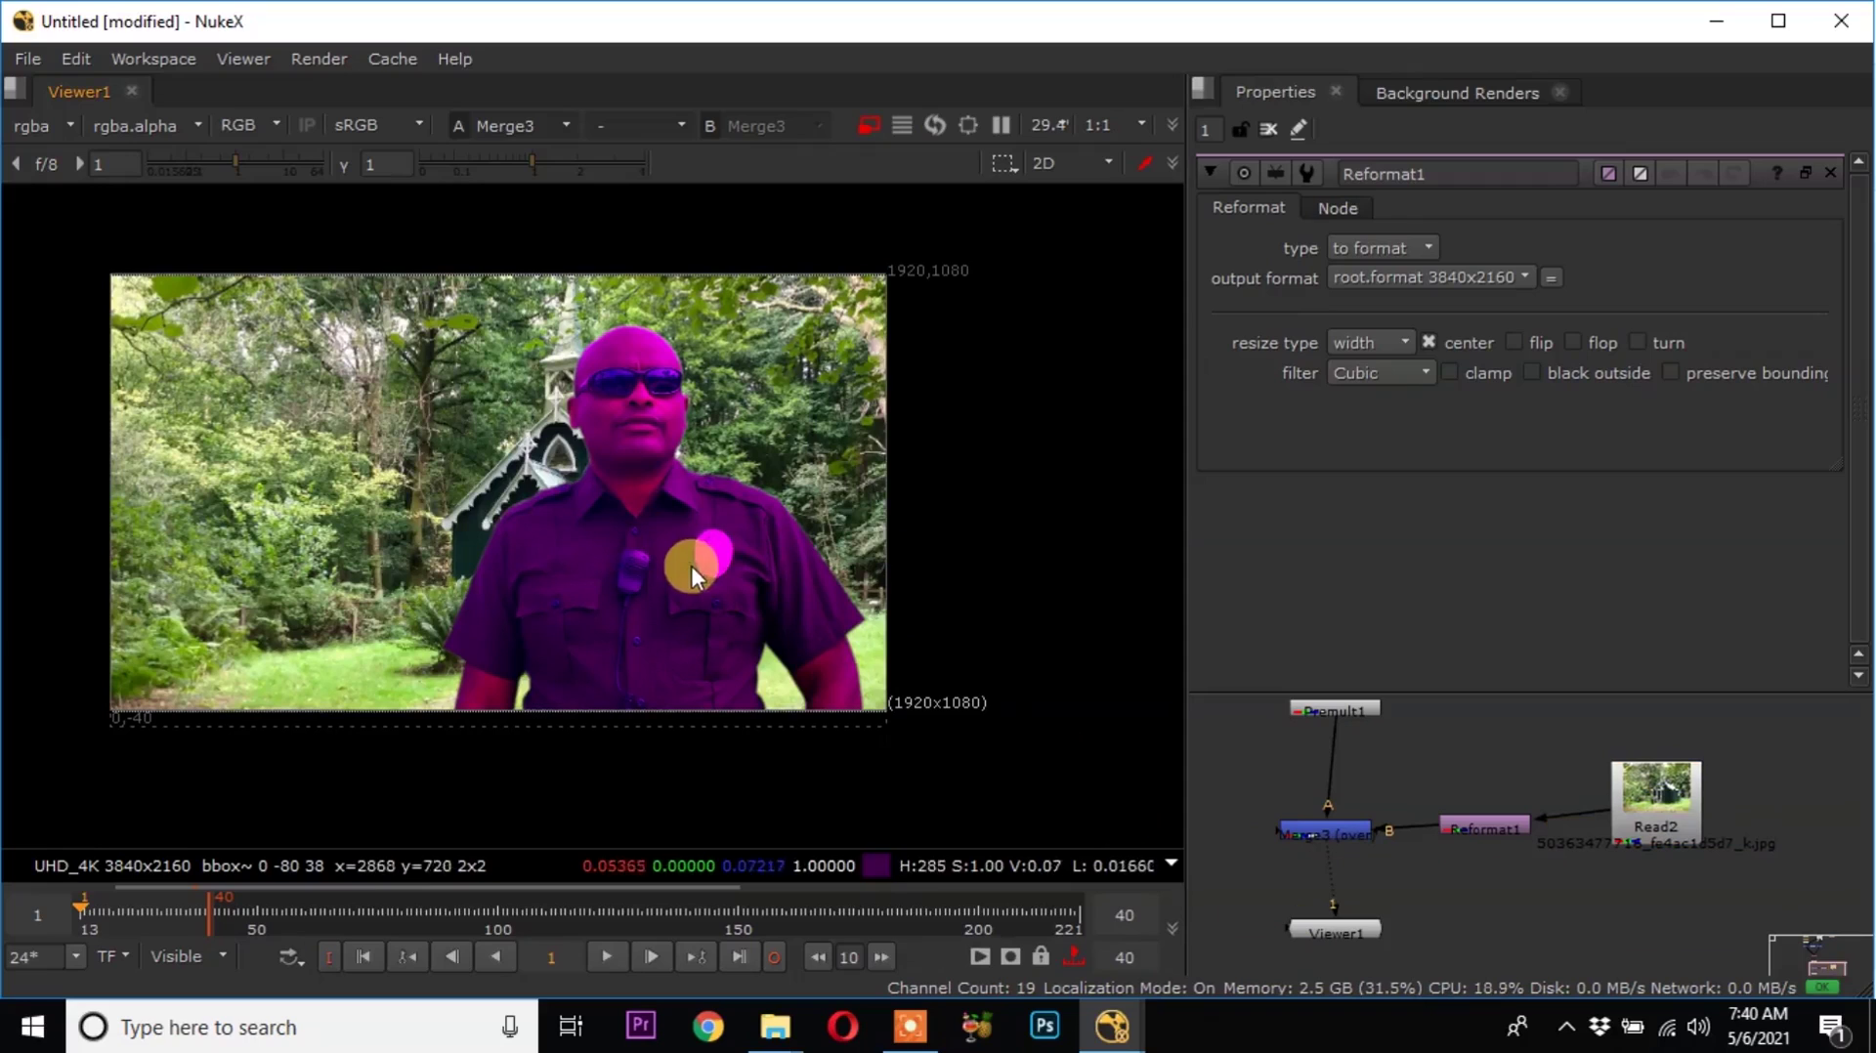
# Place the chapel Read node above its Reformat node and line the pair up beside the Merge node.
pyautogui.moveTo(1680, 806); pyautogui.dragTo(1504, 753)
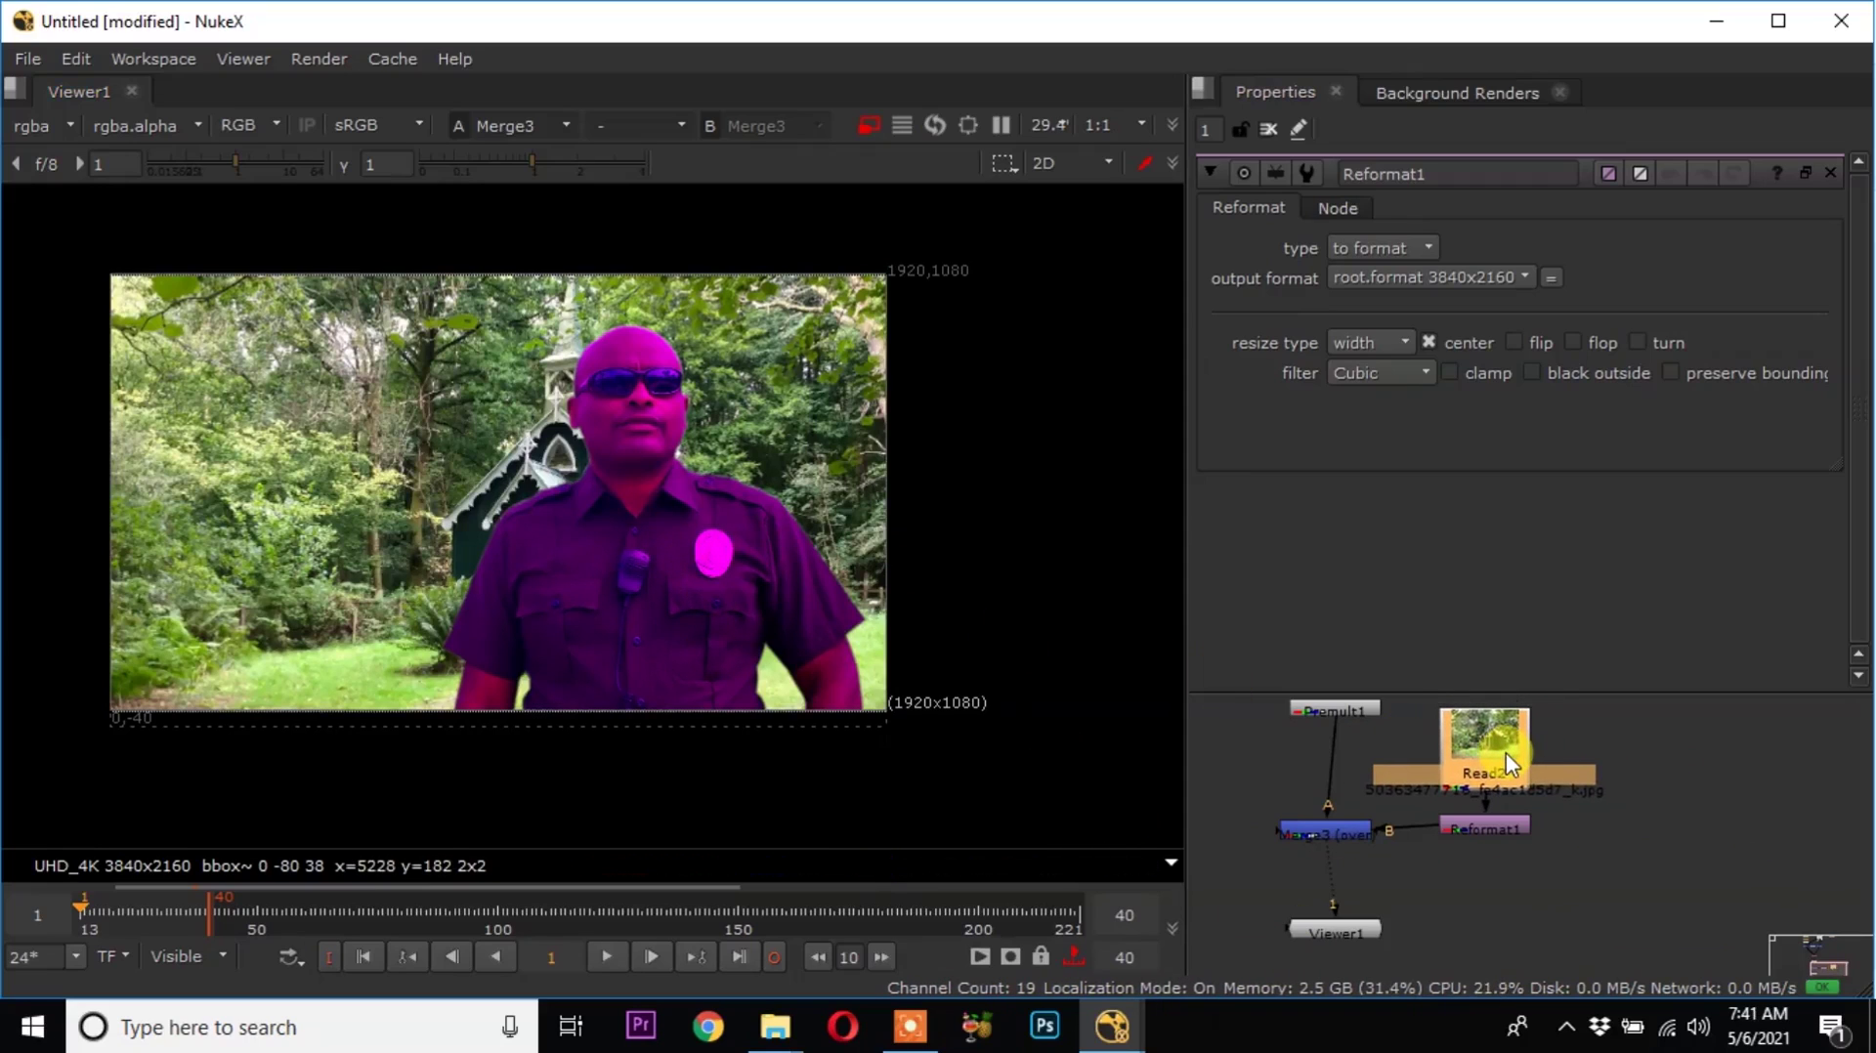
pyautogui.click(1391, 834)
pyautogui.moveTo(1653, 705); pyautogui.dragTo(1423, 888)
pyautogui.moveTo(1478, 829); pyautogui.dragTo(1583, 830)
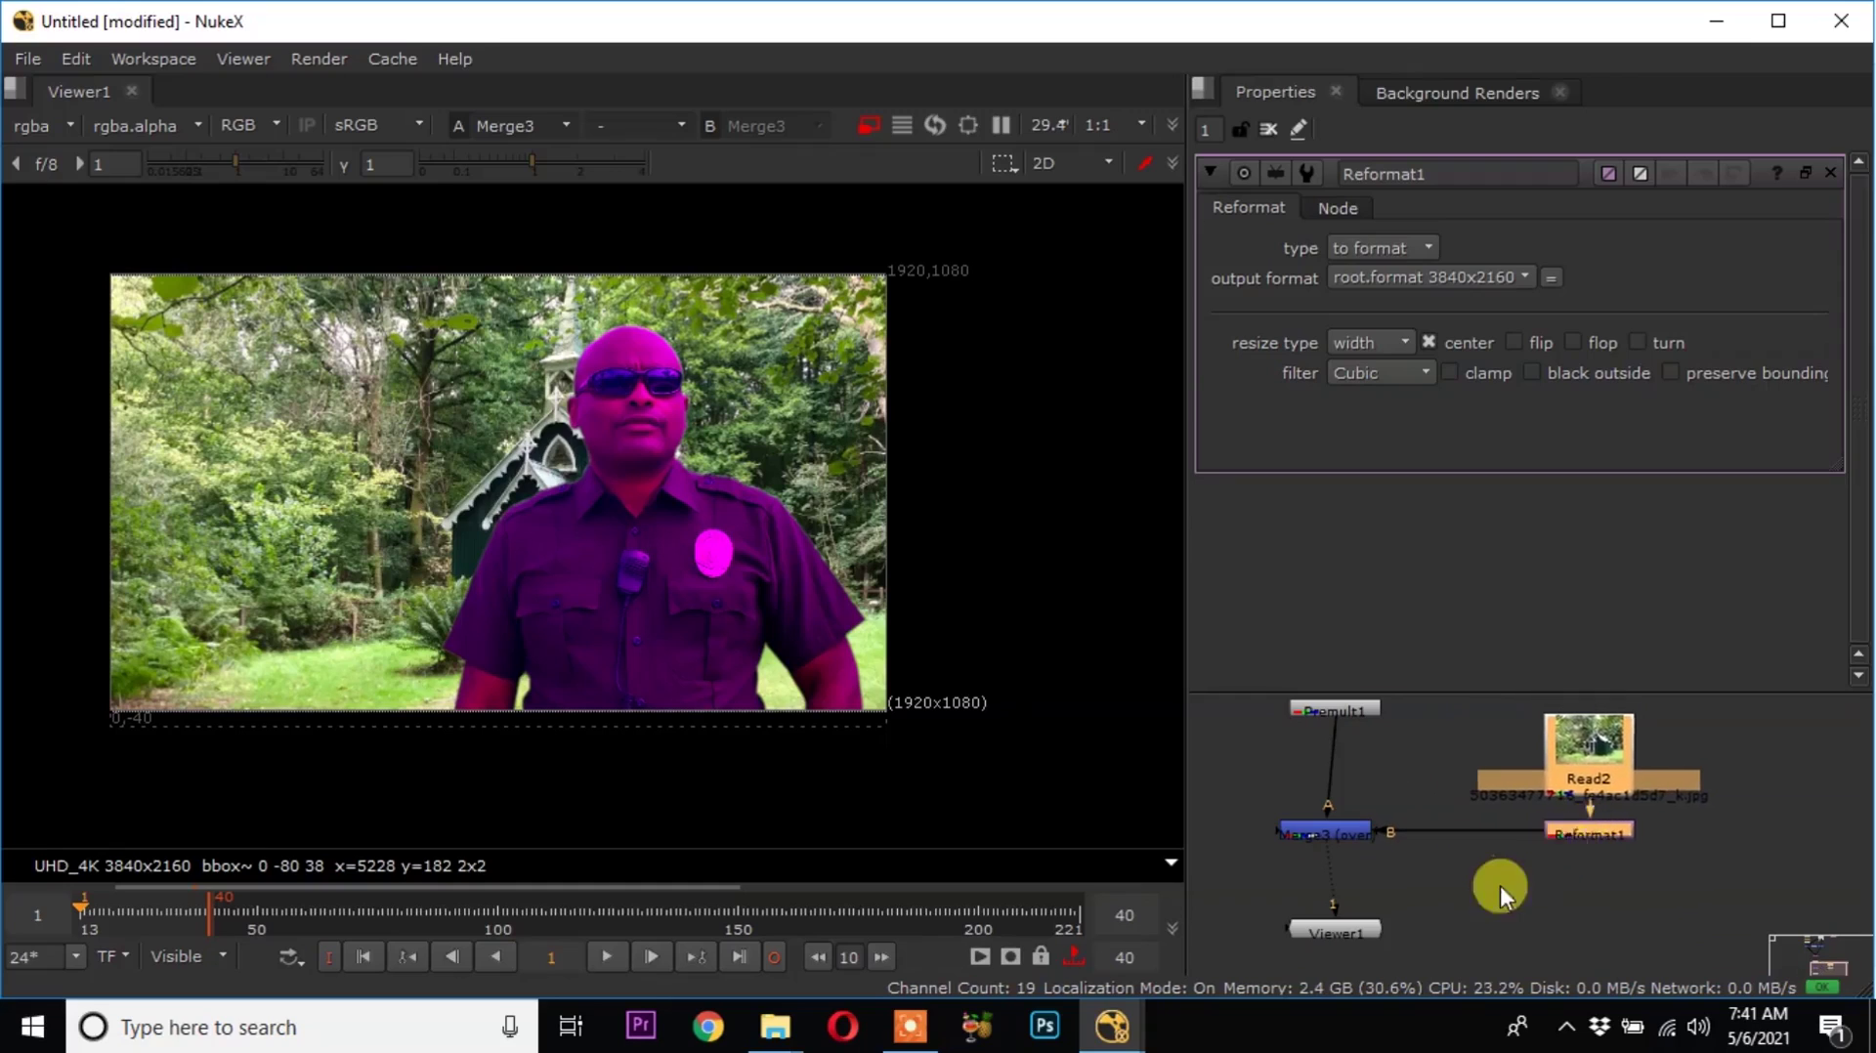
pyautogui.scroll(-3, 1499, 885)
pyautogui.scroll(2, 1442, 875)
pyautogui.moveTo(1411, 854); pyautogui.dragTo(1427, 858)
pyautogui.click(1397, 939)
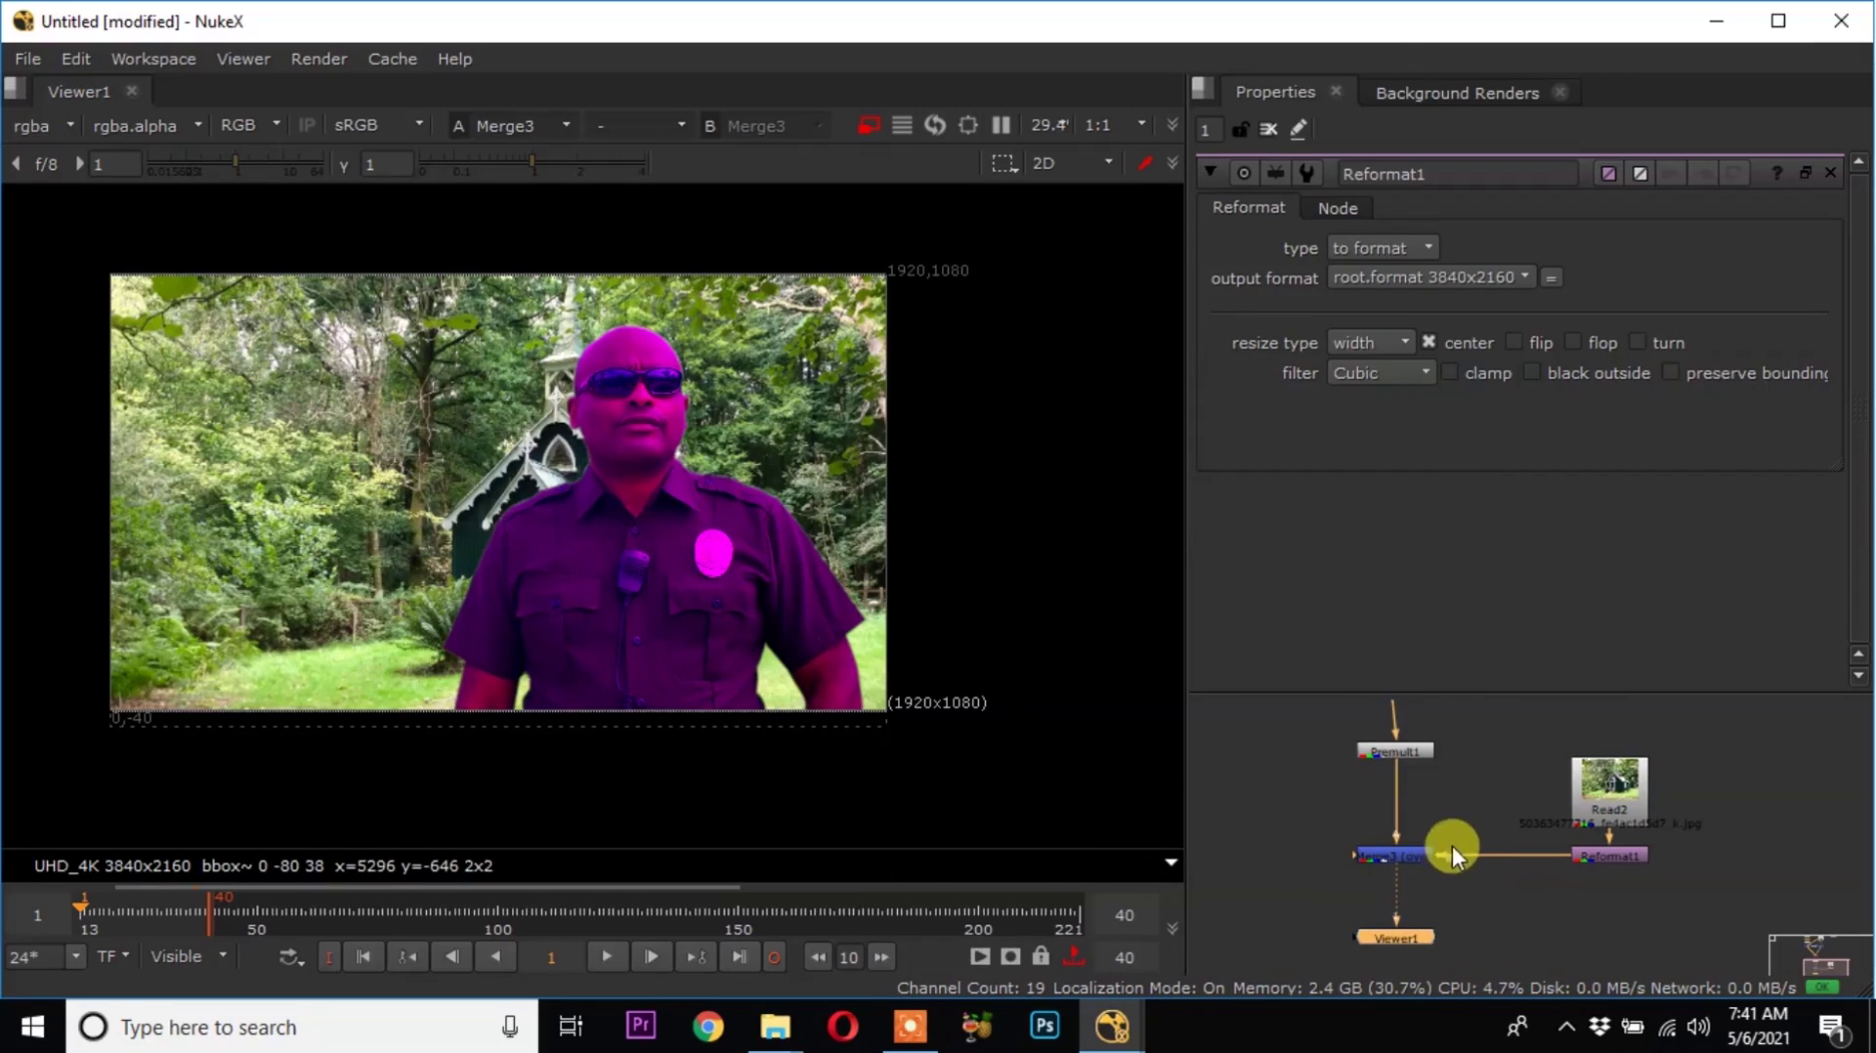
# Disable the Grade node between the mask Merge and the over Merge to restore the officer's original colours, and check the composite.
pyautogui.scroll(-3, 1448, 795)
pyautogui.moveTo(1448, 794); pyautogui.dragTo(1485, 882, button='middle')
pyautogui.scroll(3, 1466, 745)
pyautogui.scroll(4, 1468, 748)
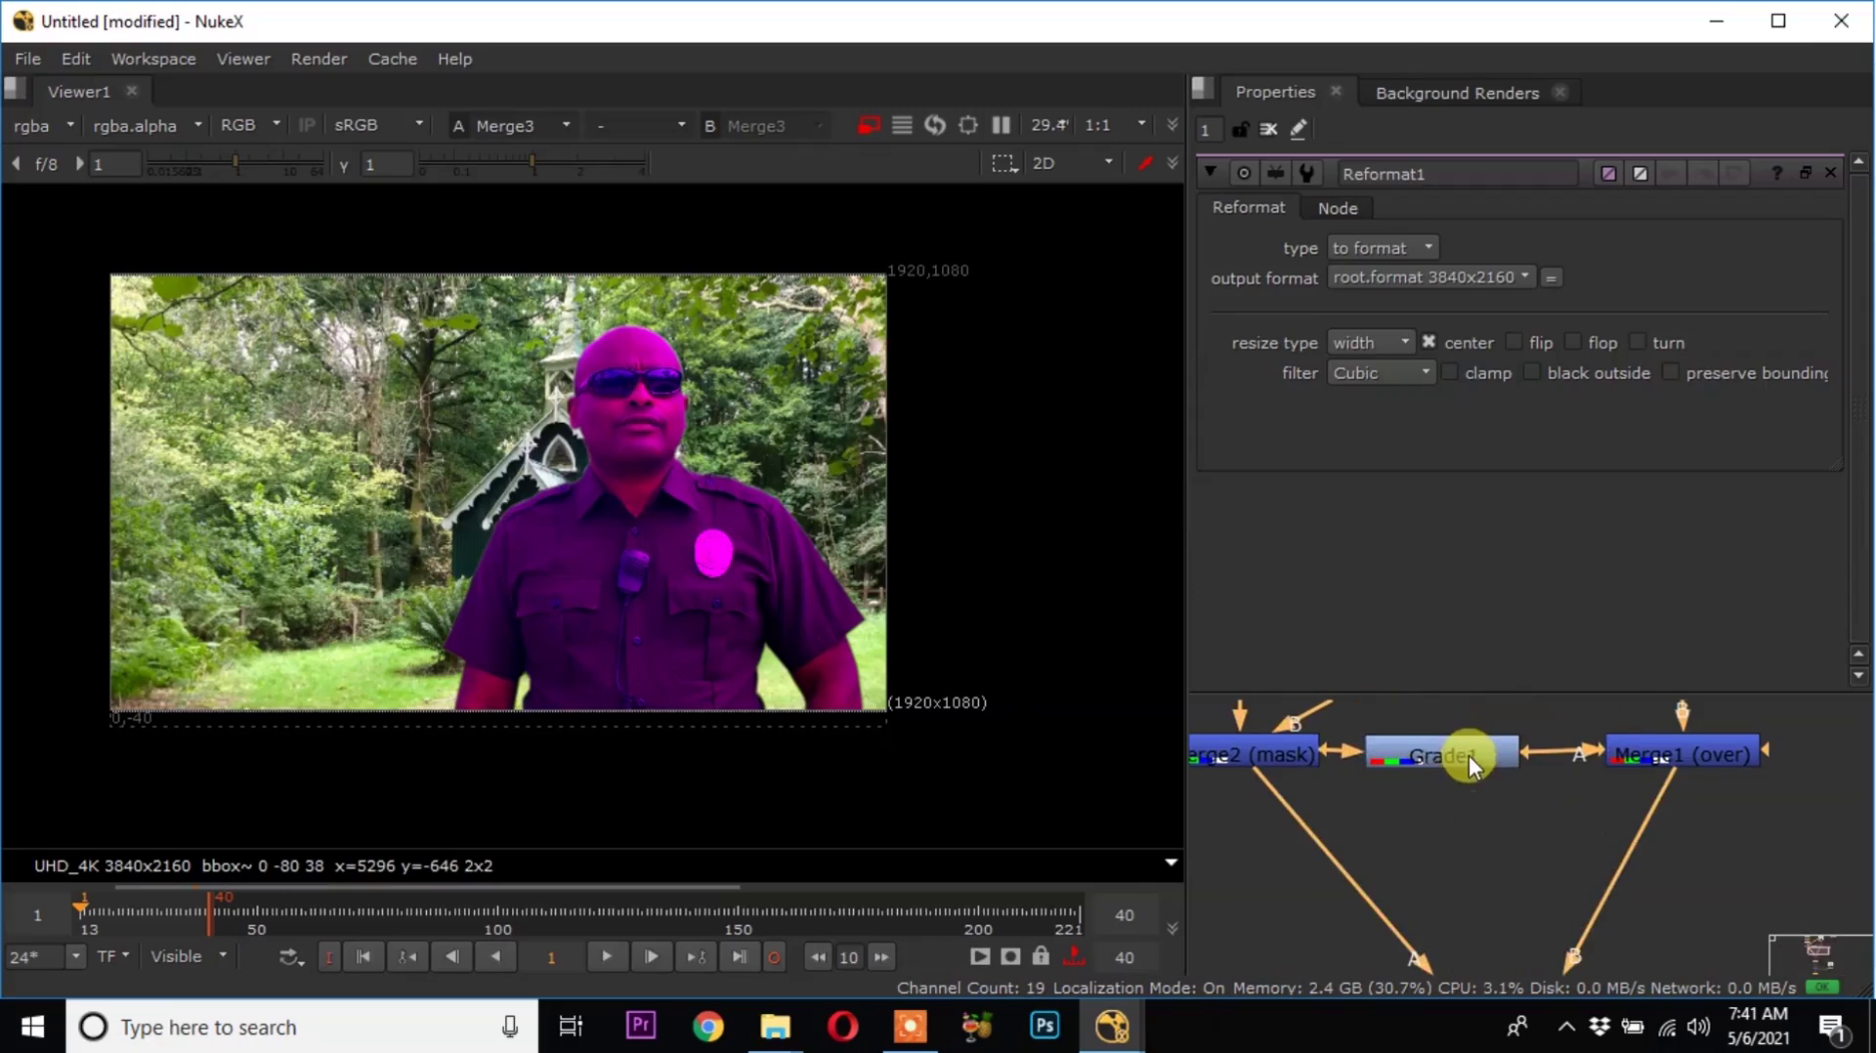
pyautogui.click(1462, 752)
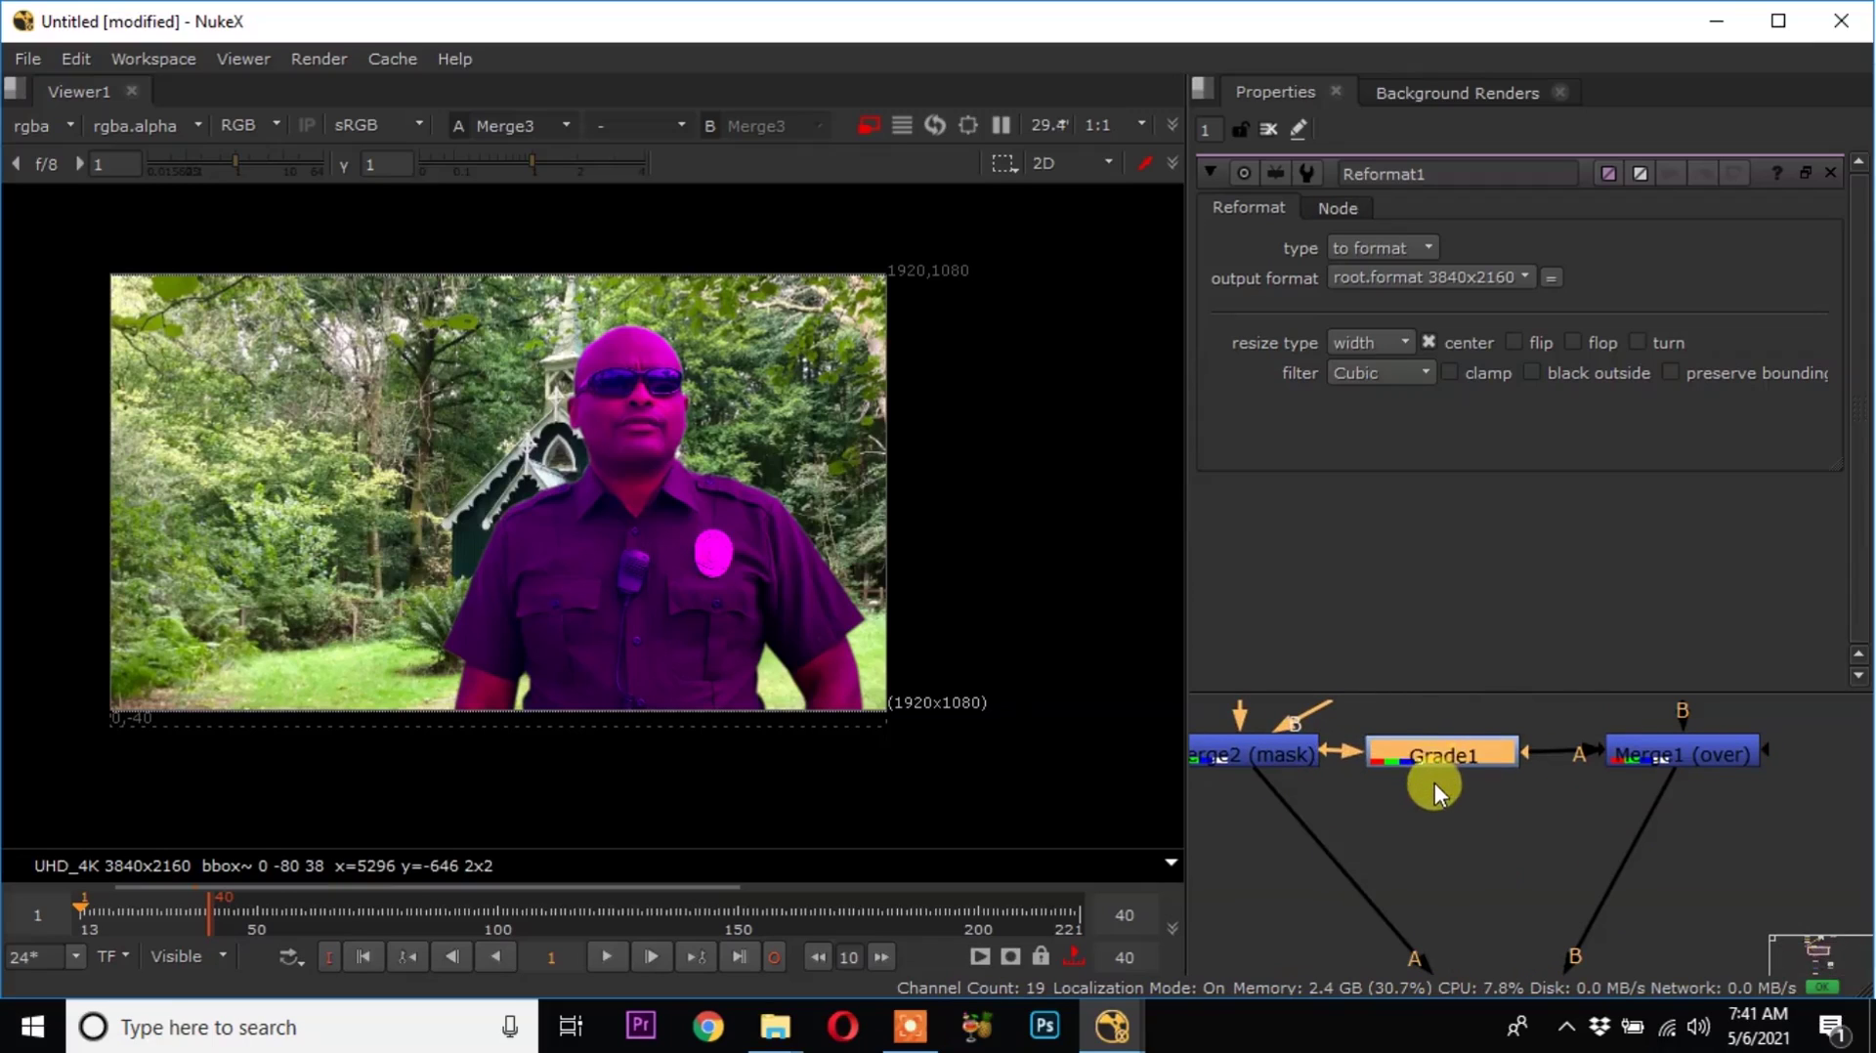
pyautogui.scroll(-4, 1435, 782)
pyautogui.press('d')
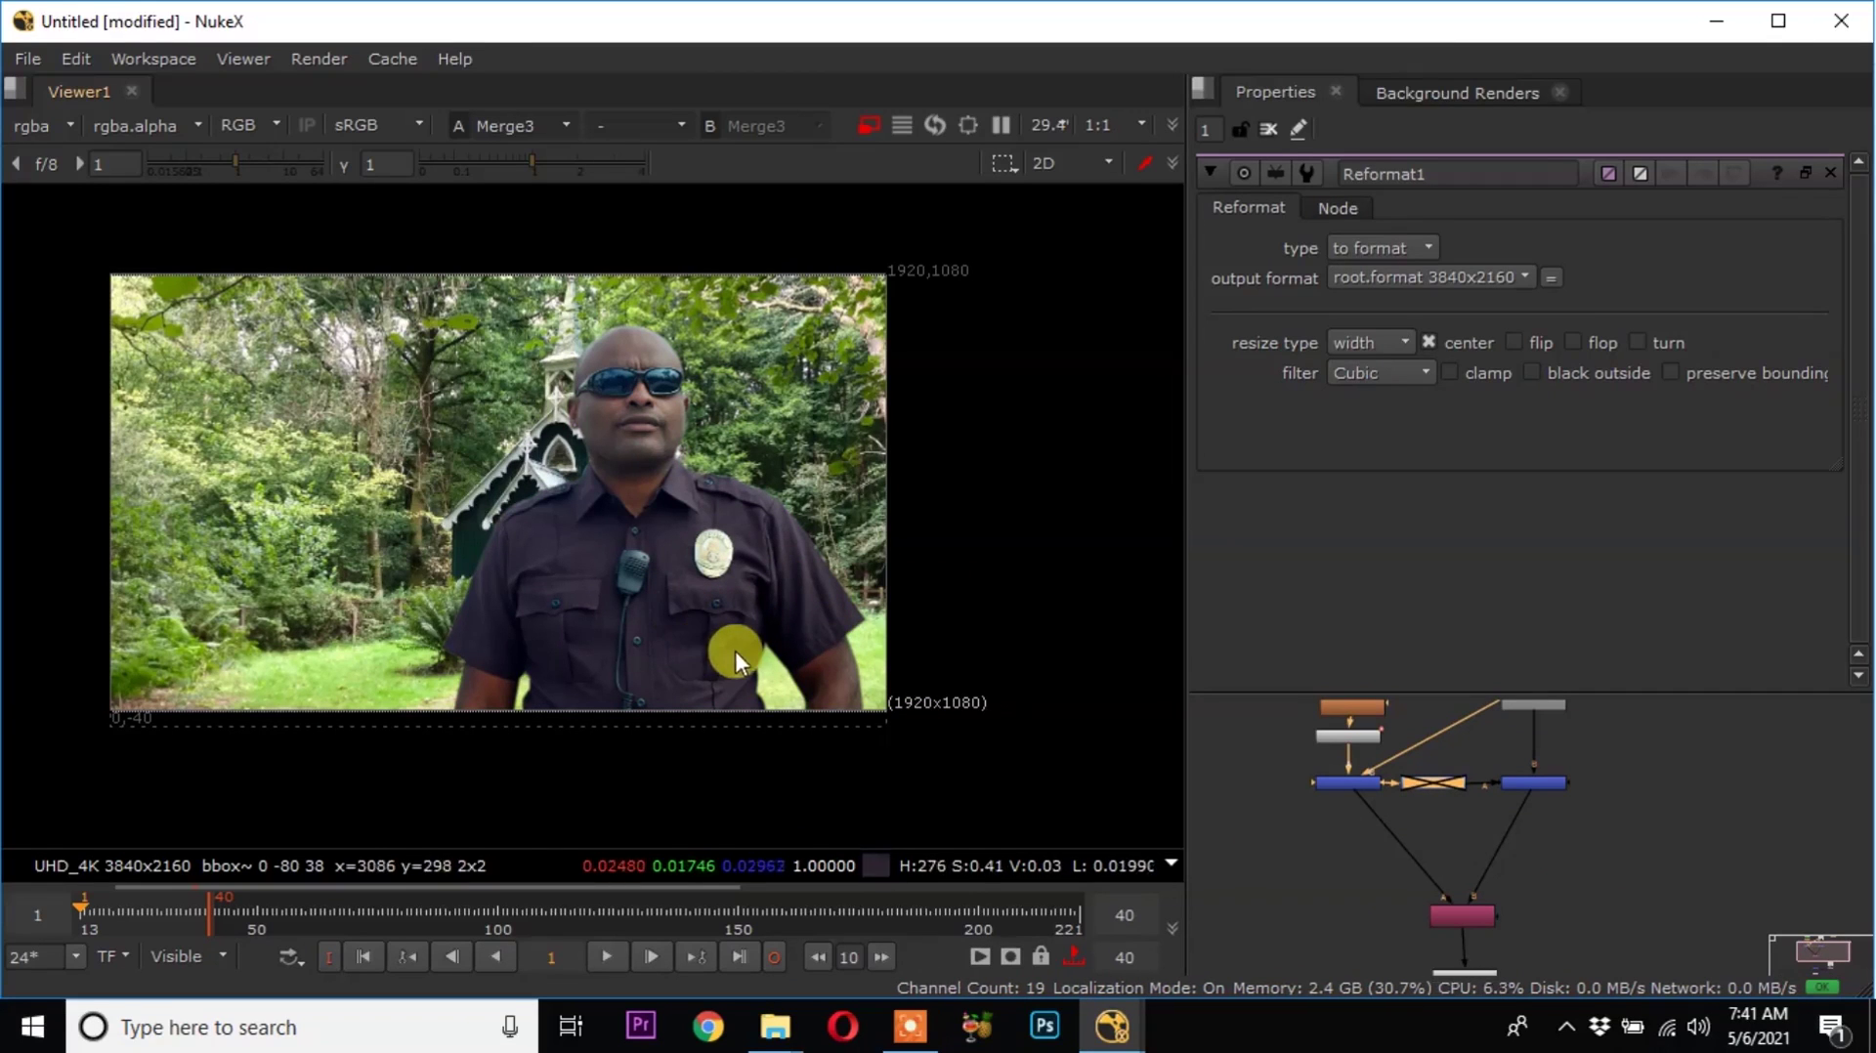
pyautogui.scroll(3, 663, 633)
pyautogui.scroll(-2, 723, 635)
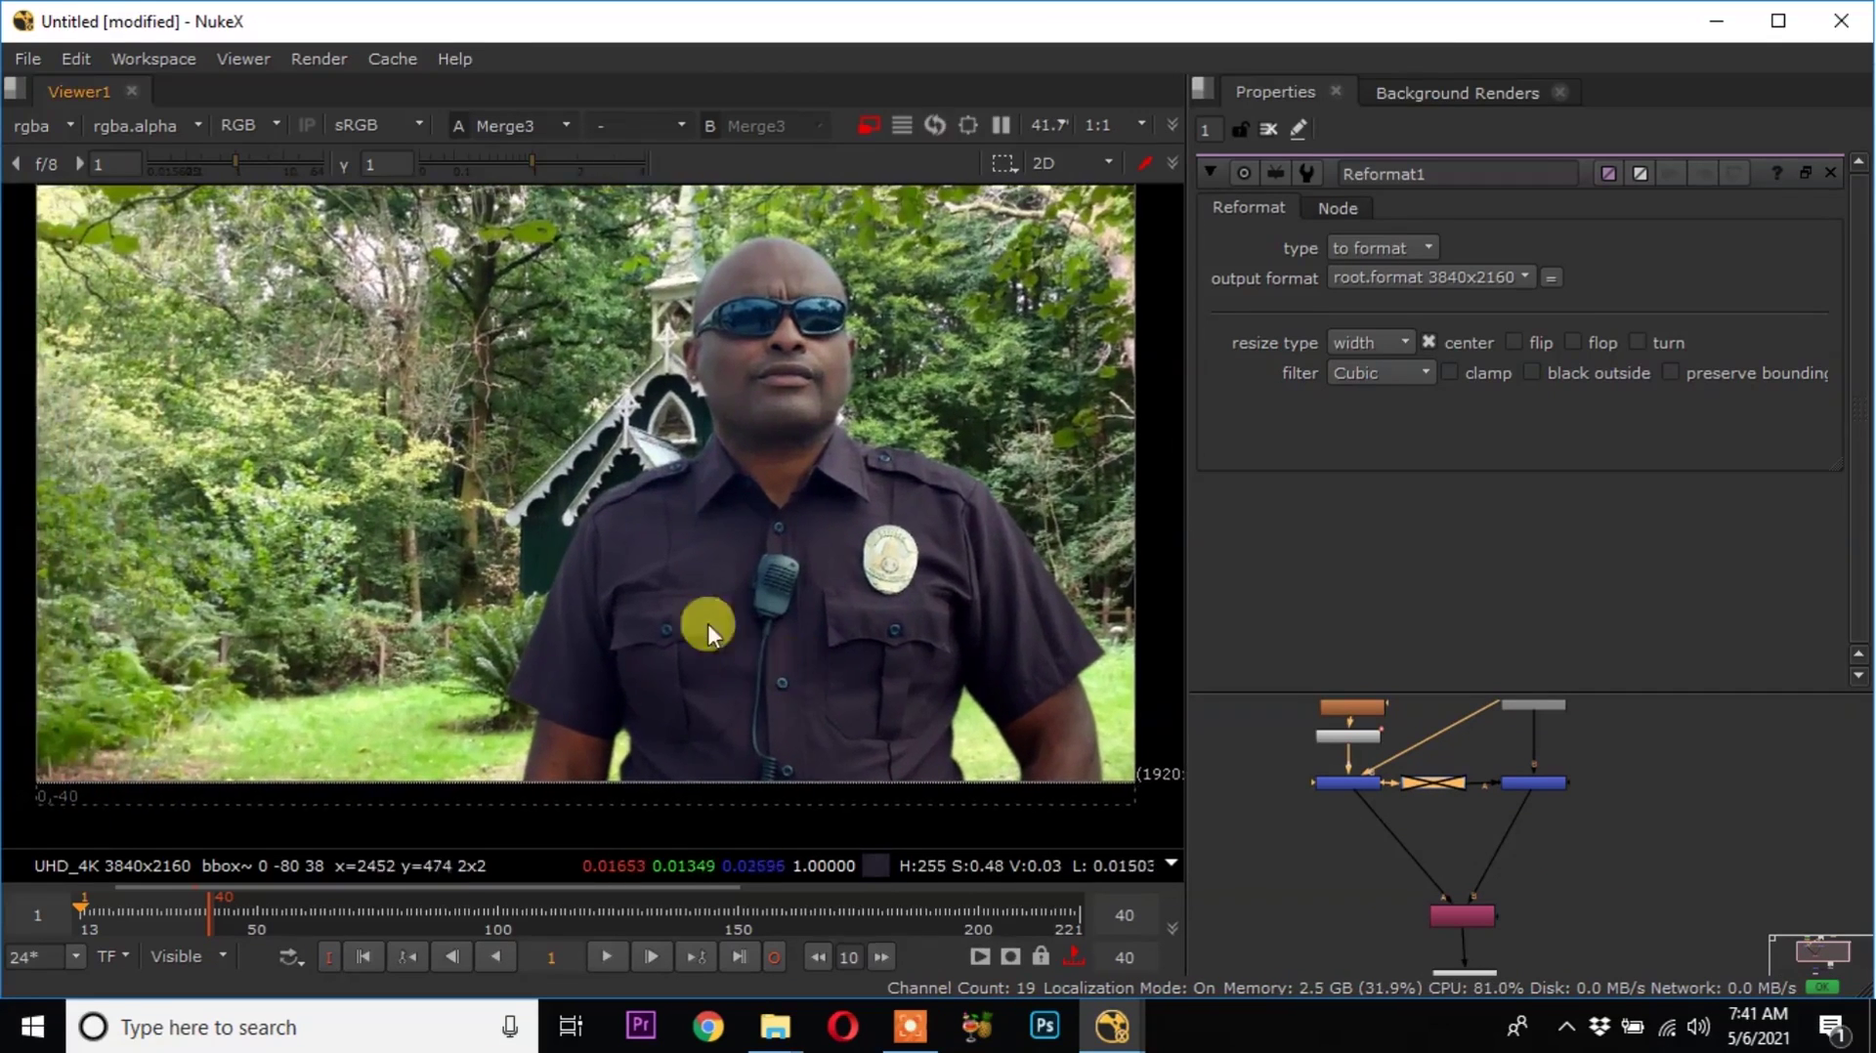
pyautogui.scroll(-3, 1479, 792)
pyautogui.scroll(3, 1508, 850)
# Try shifting the chapel background with a Transform node after its Reformat node, translated to x -780, y -5.
pyautogui.moveTo(1567, 903); pyautogui.dragTo(1590, 945, button='middle')
pyautogui.scroll(3, 1516, 781)
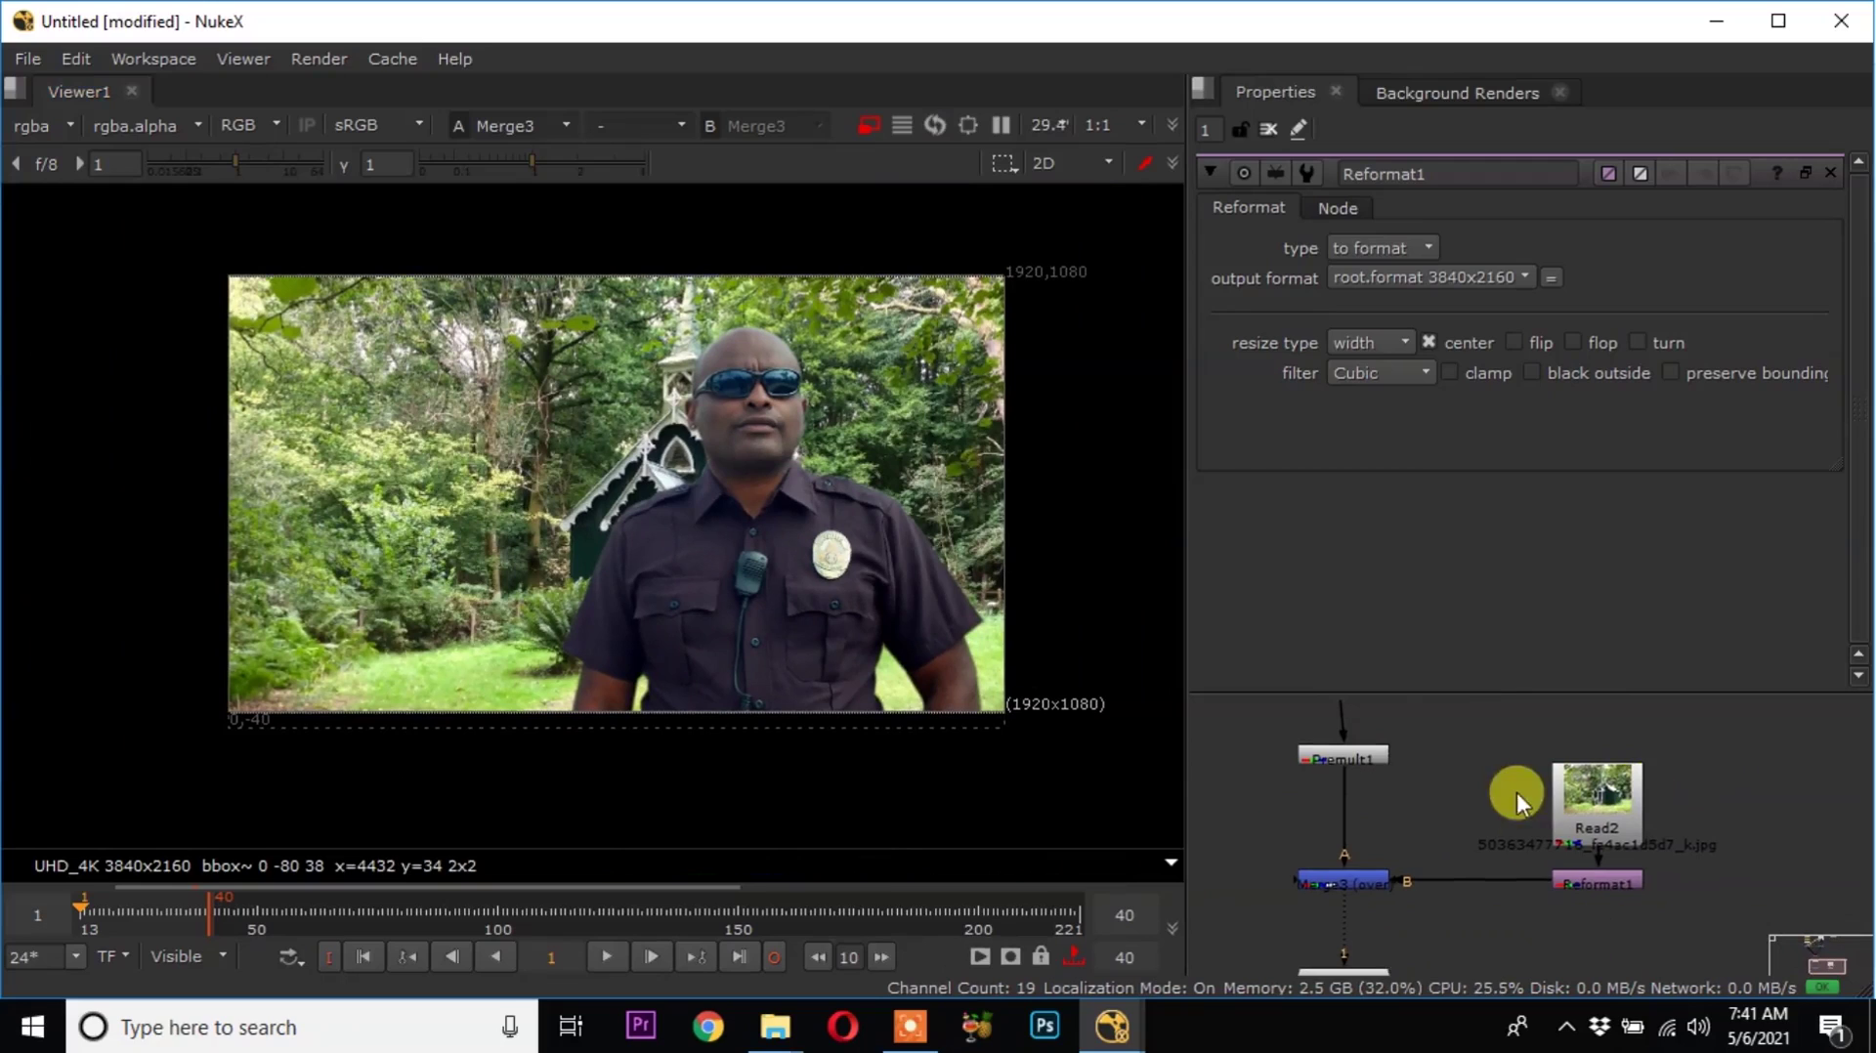
pyautogui.press('Tab')
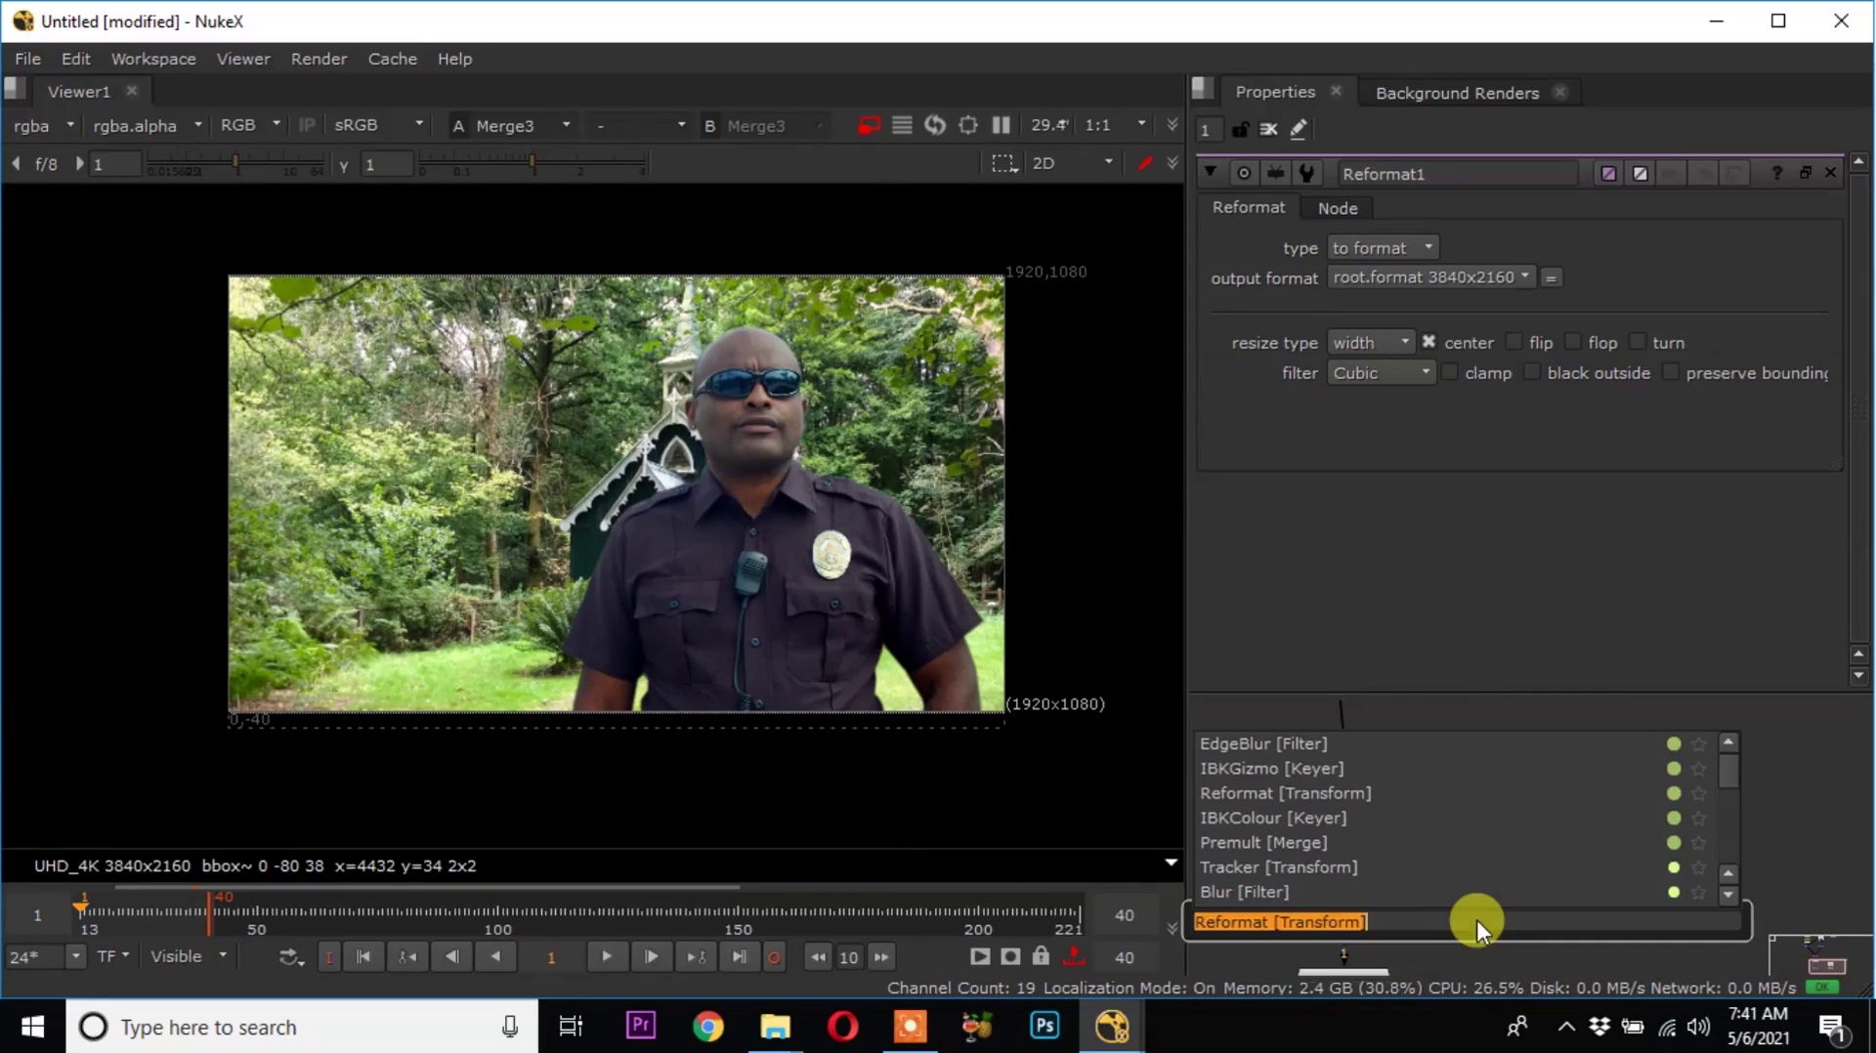
pyautogui.write('t')
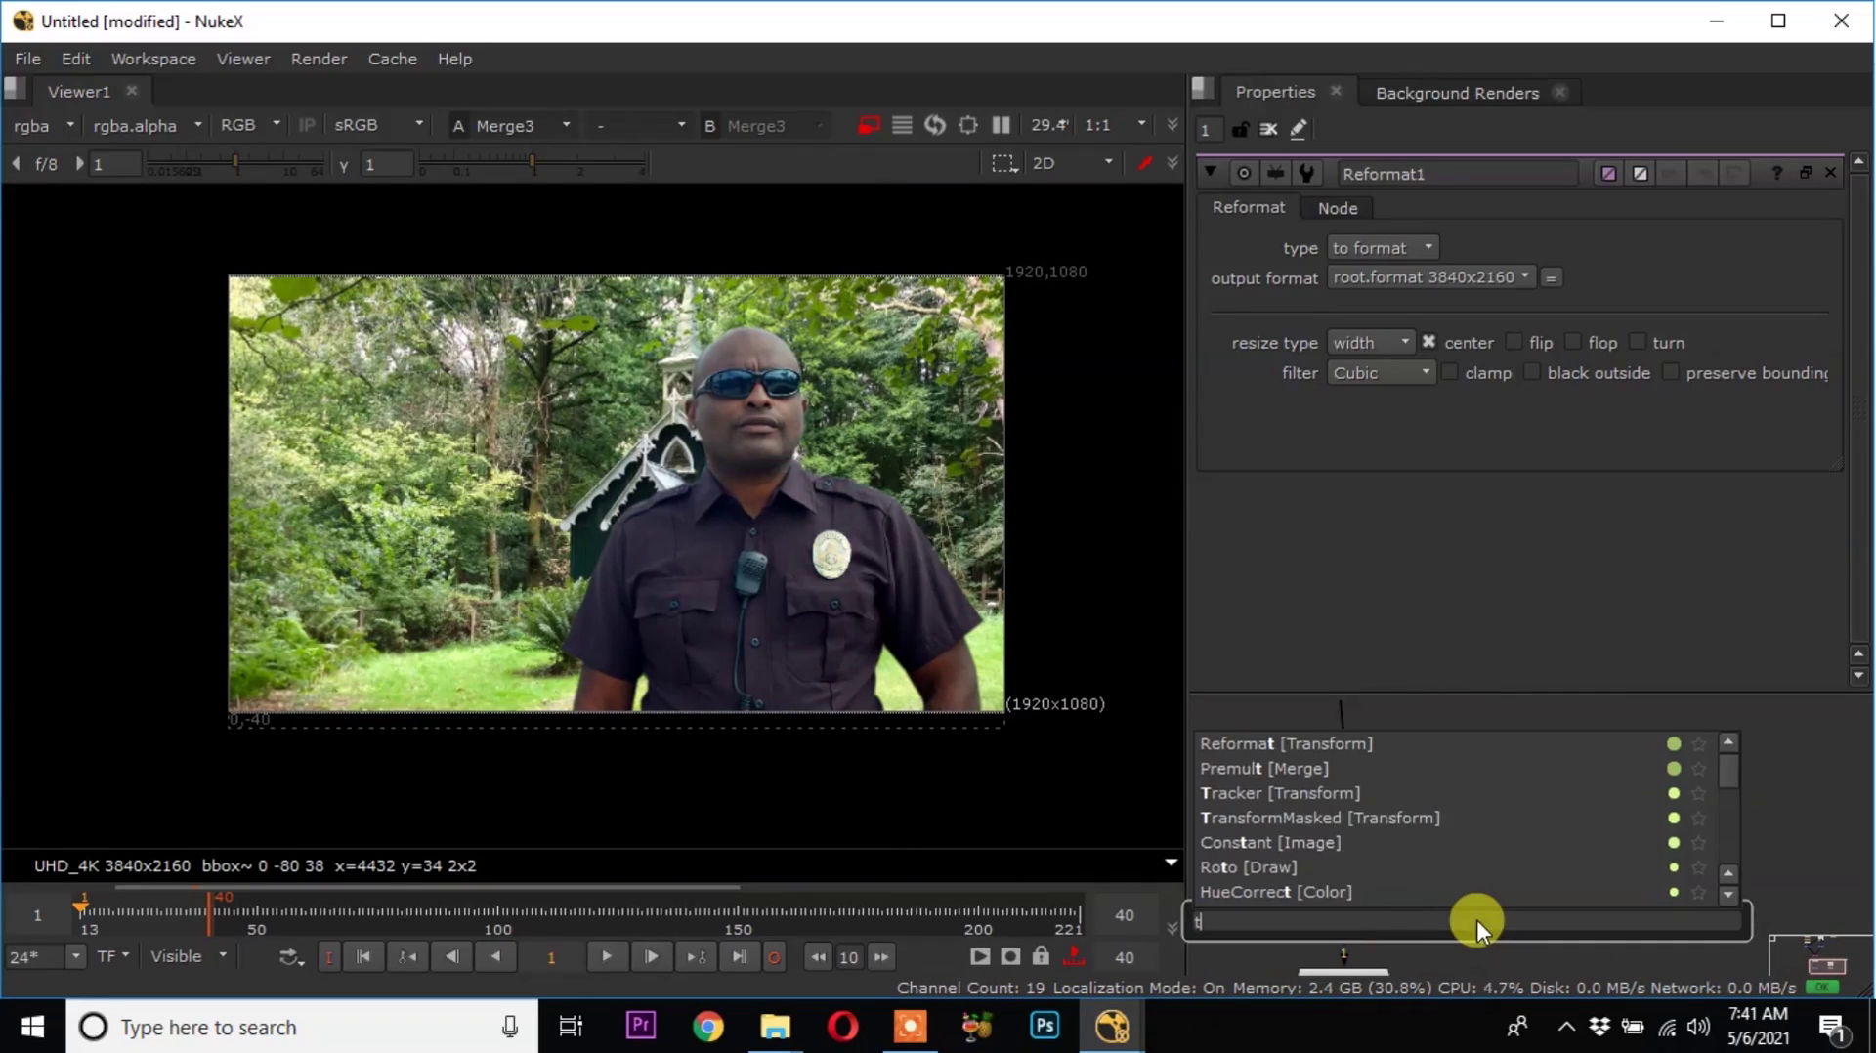
pyautogui.write('r')
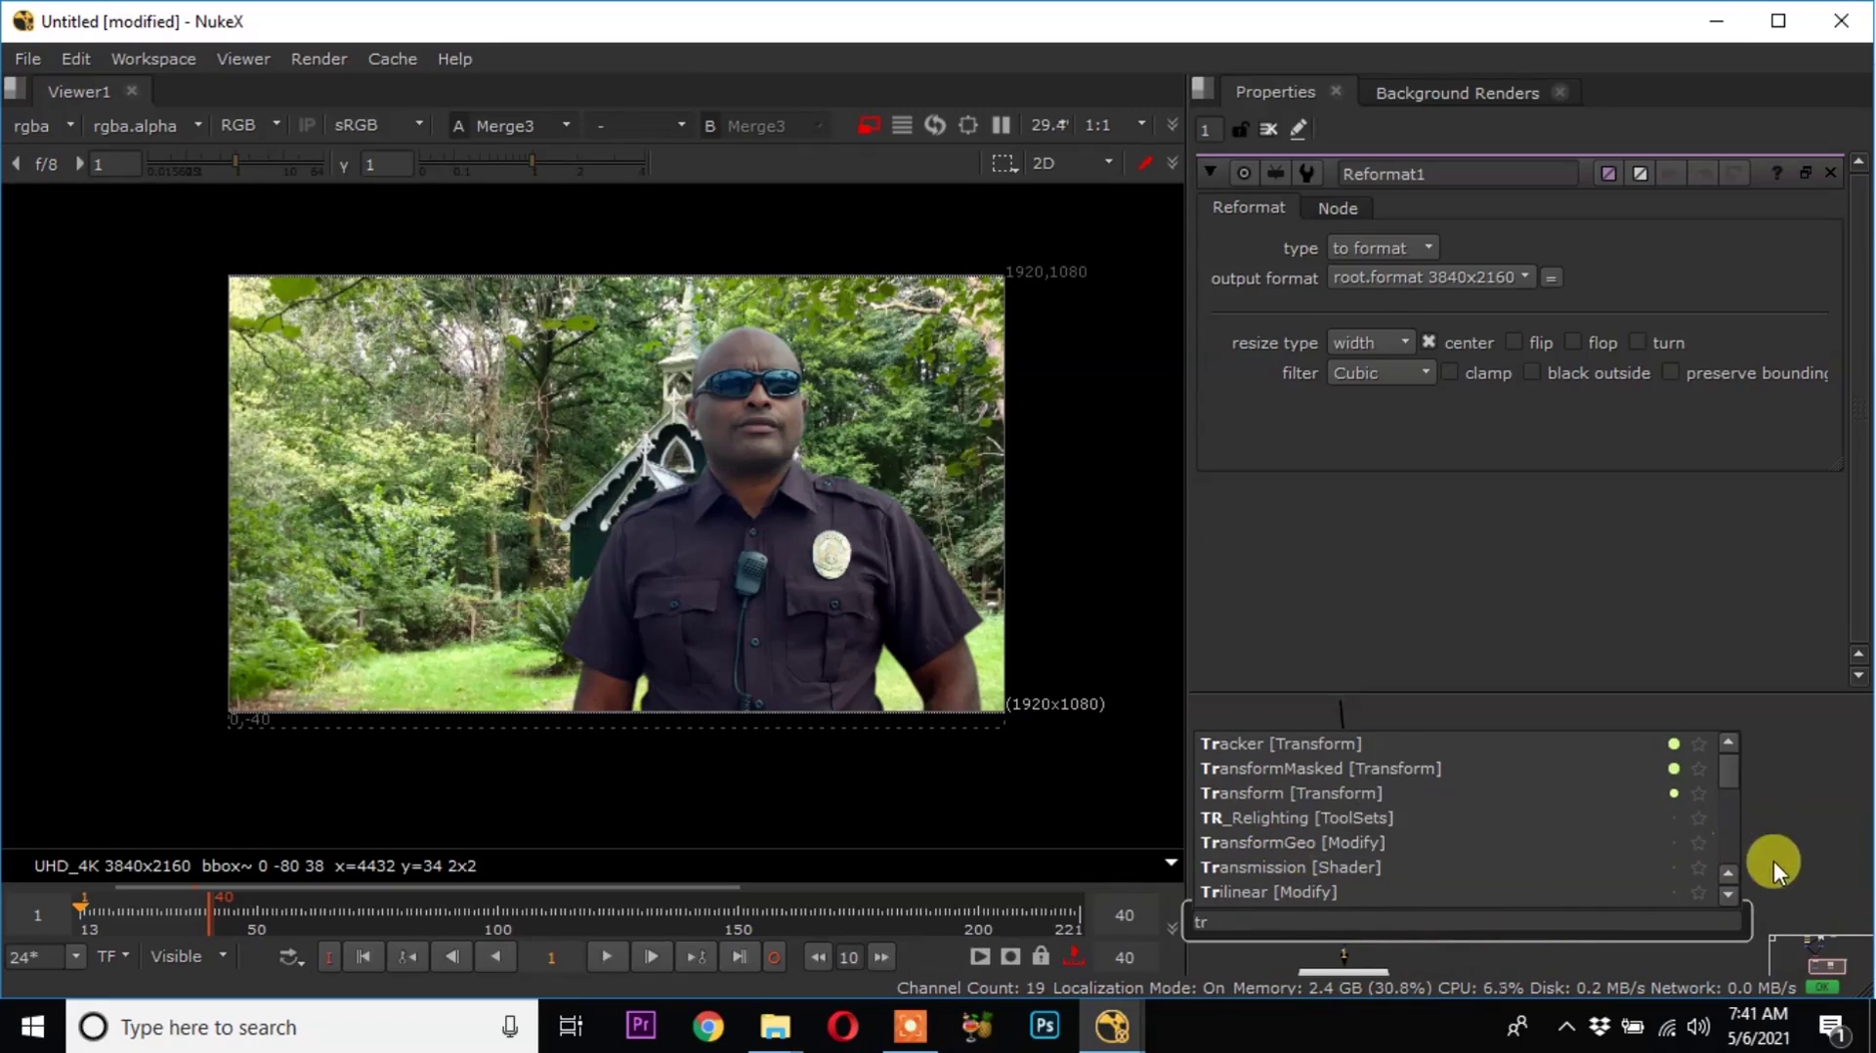
pyautogui.click(1268, 793)
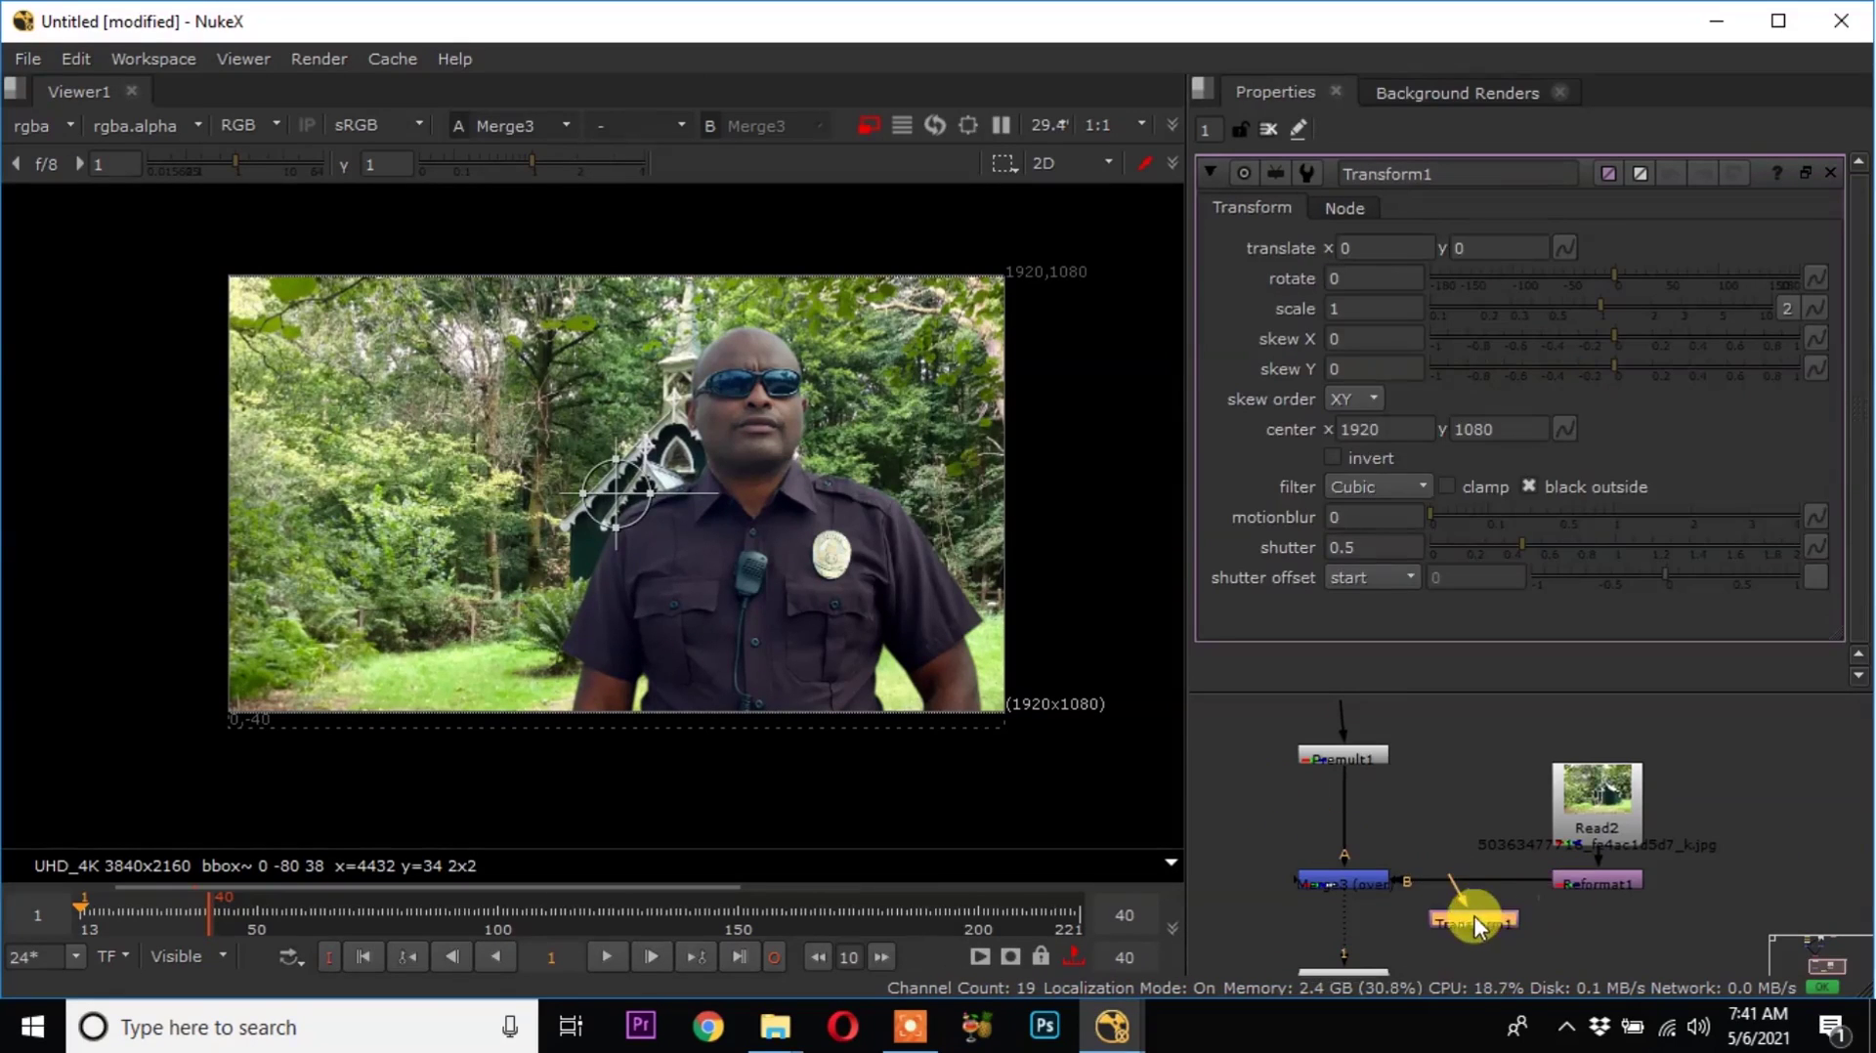
pyautogui.moveTo(1485, 857); pyautogui.dragTo(1602, 936)
pyautogui.moveTo(619, 508); pyautogui.dragTo(459, 498)
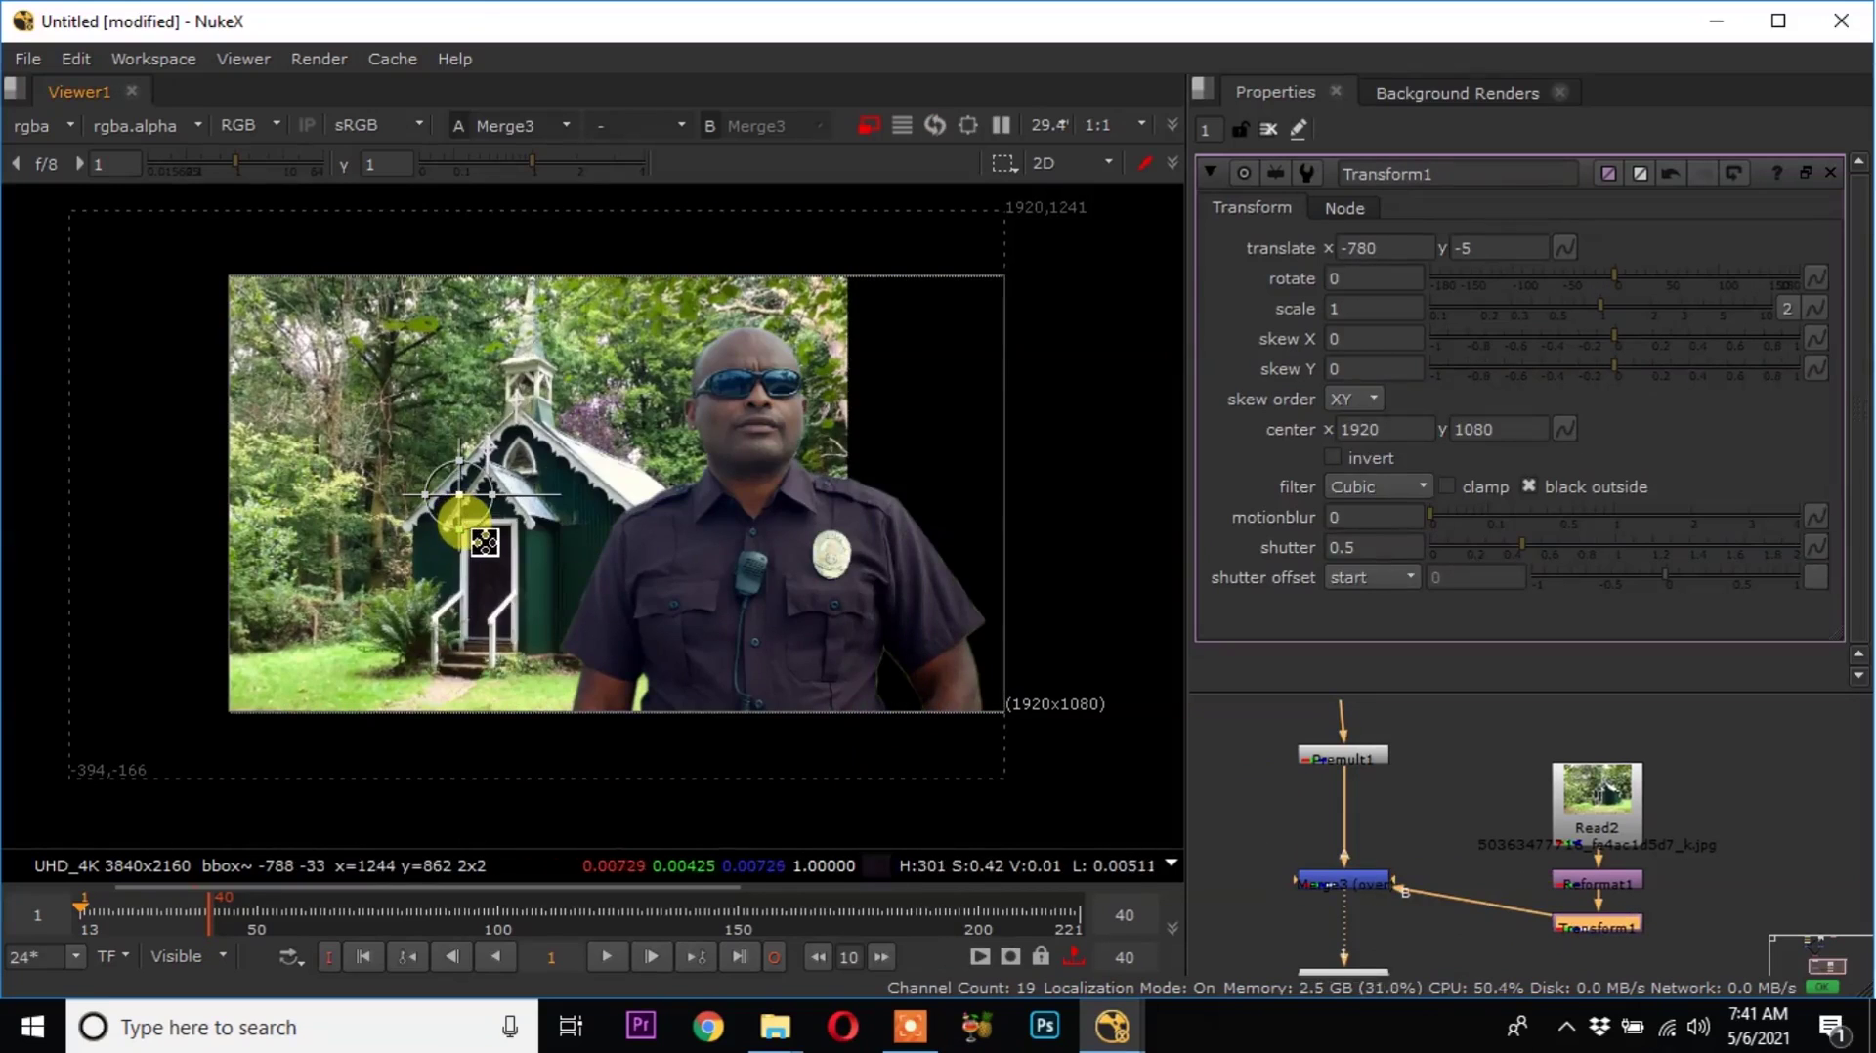
# Undo the background shift and delete the Transform node from the chapel branch.
pyautogui.hotkey('ctrl', 'z')
pyautogui.click(1562, 848)
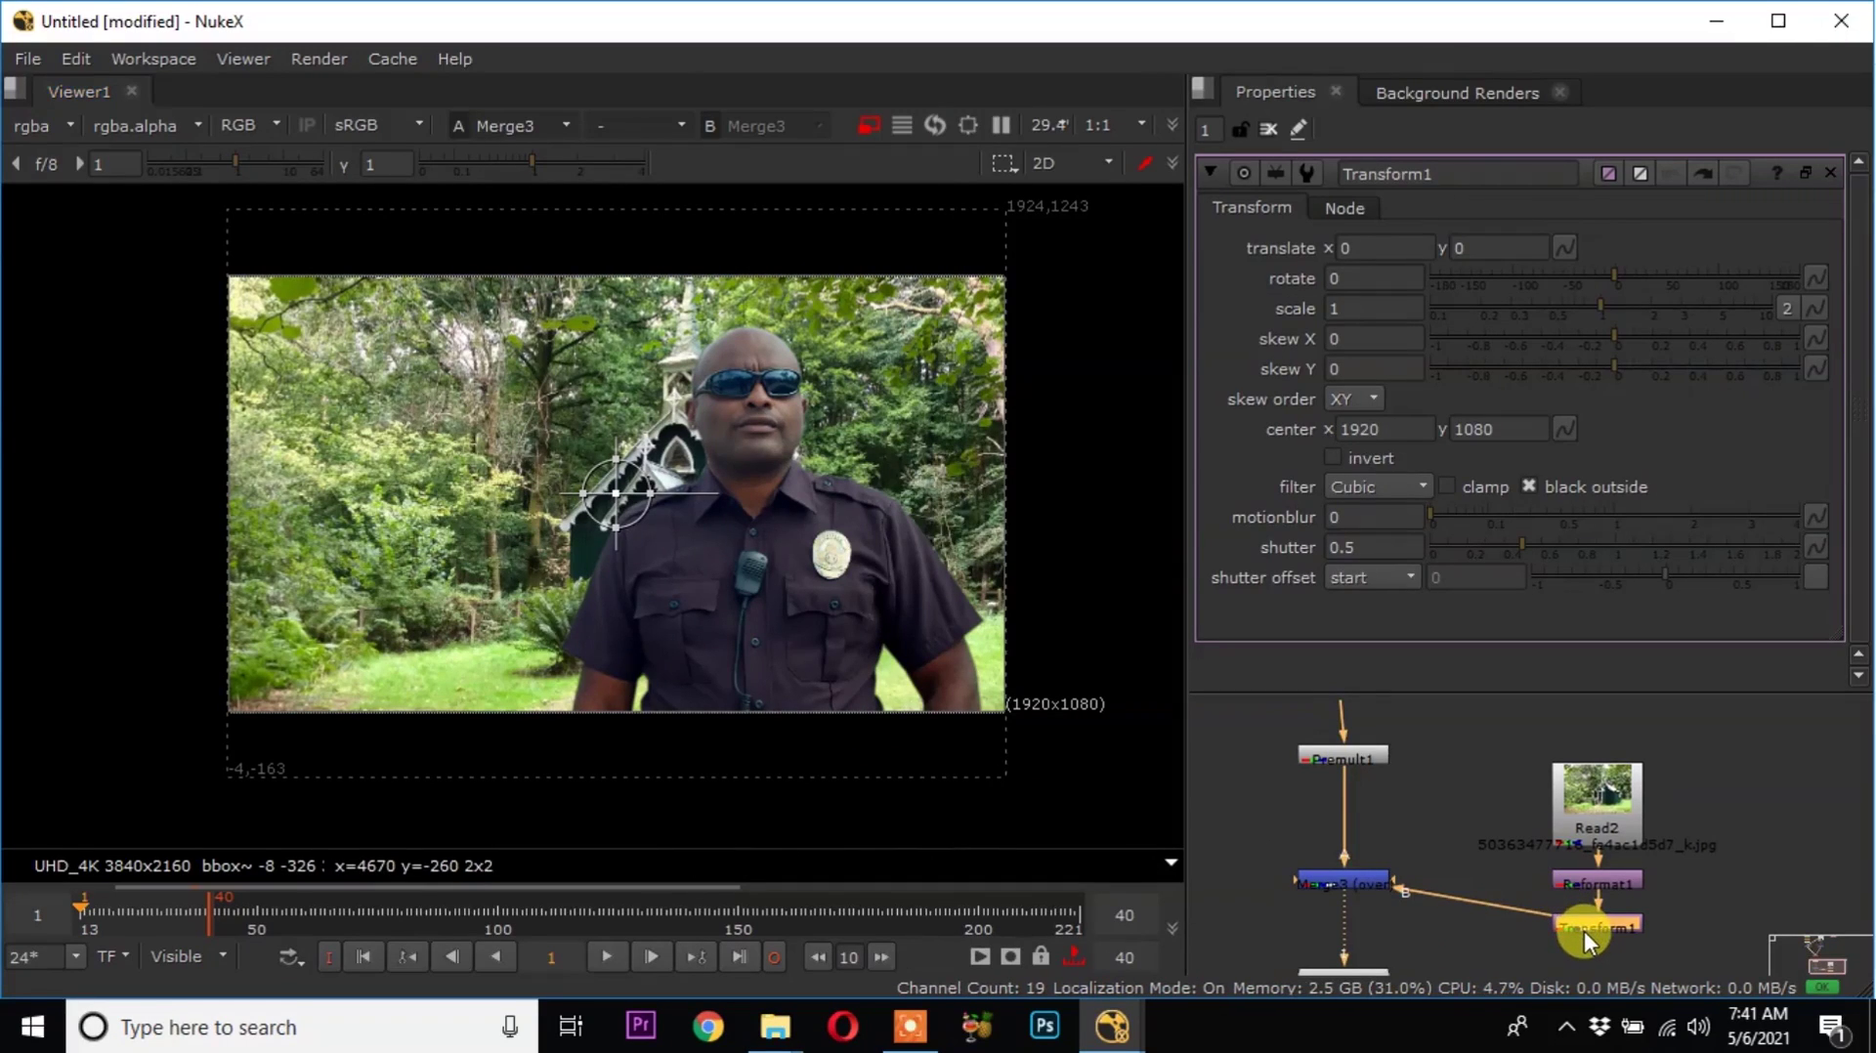
pyautogui.press('Delete')
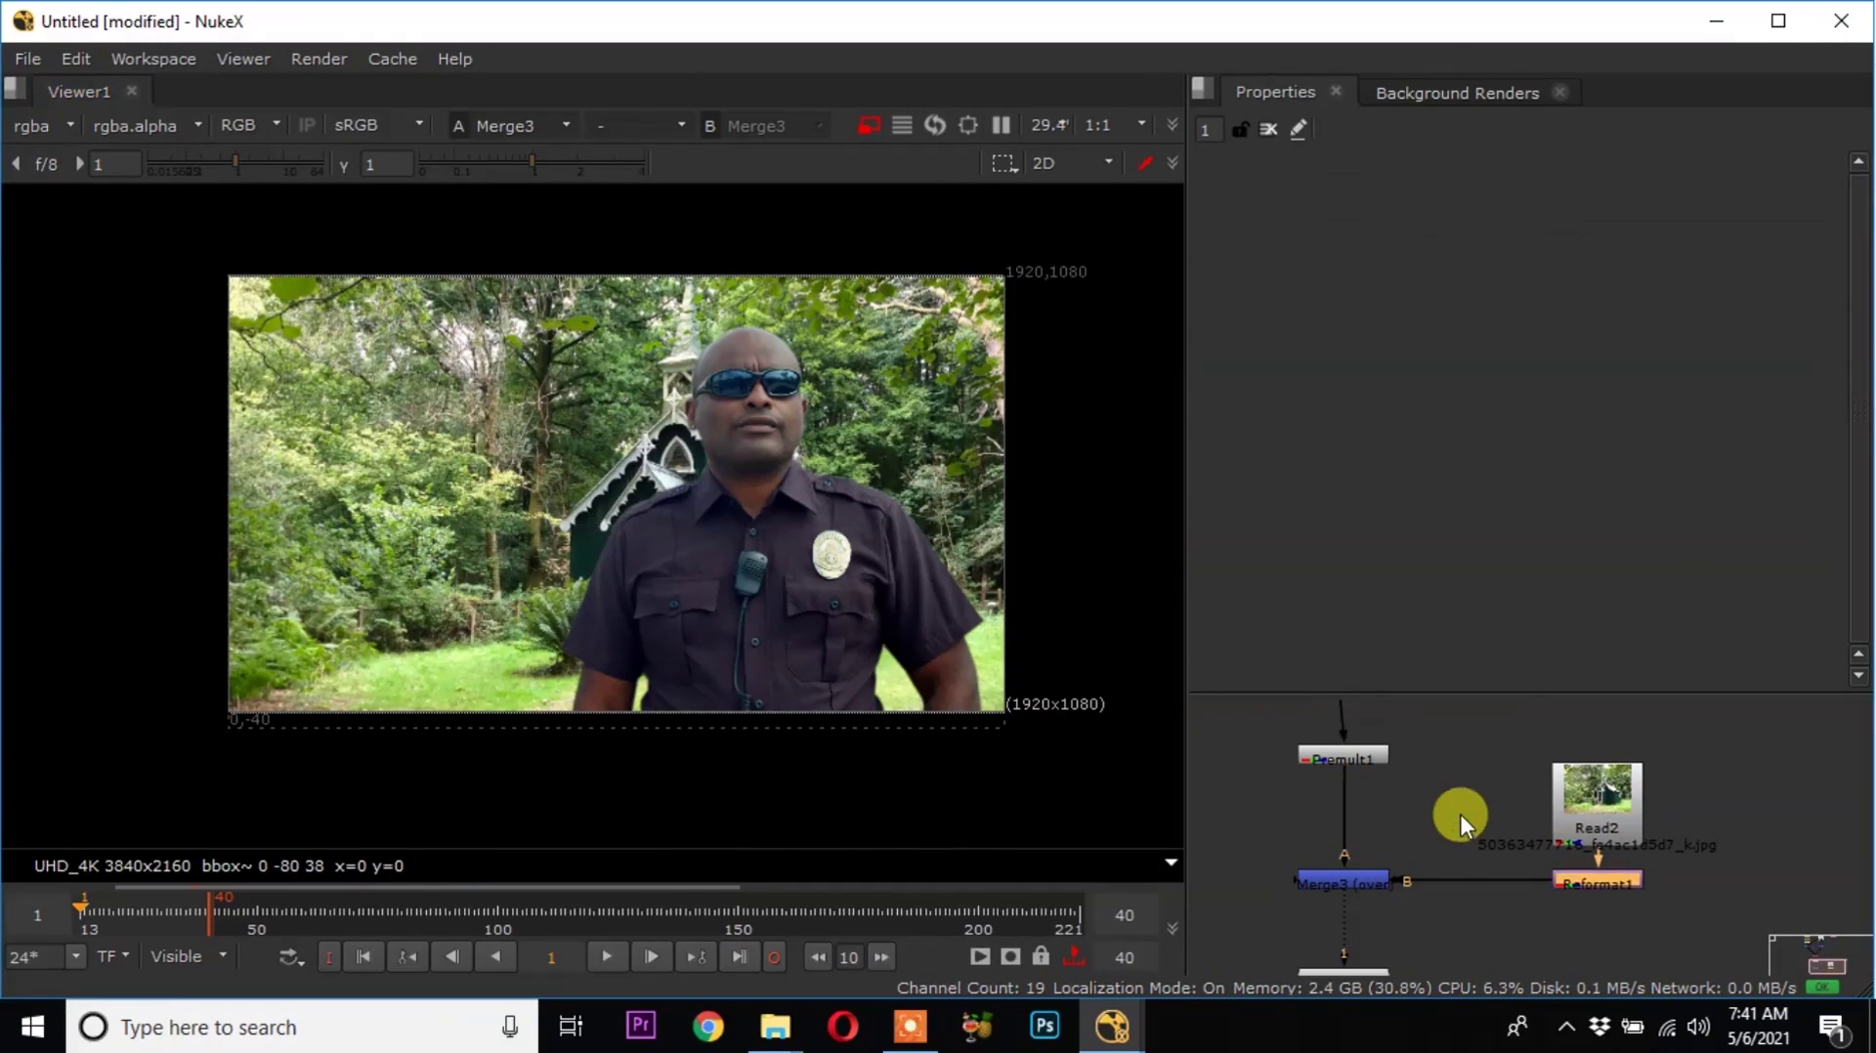
# Insert a Transform node between the Premult and Merge nodes and translate the officer to x -1385, y 5.
pyautogui.press('Tab')
pyautogui.write('tr')
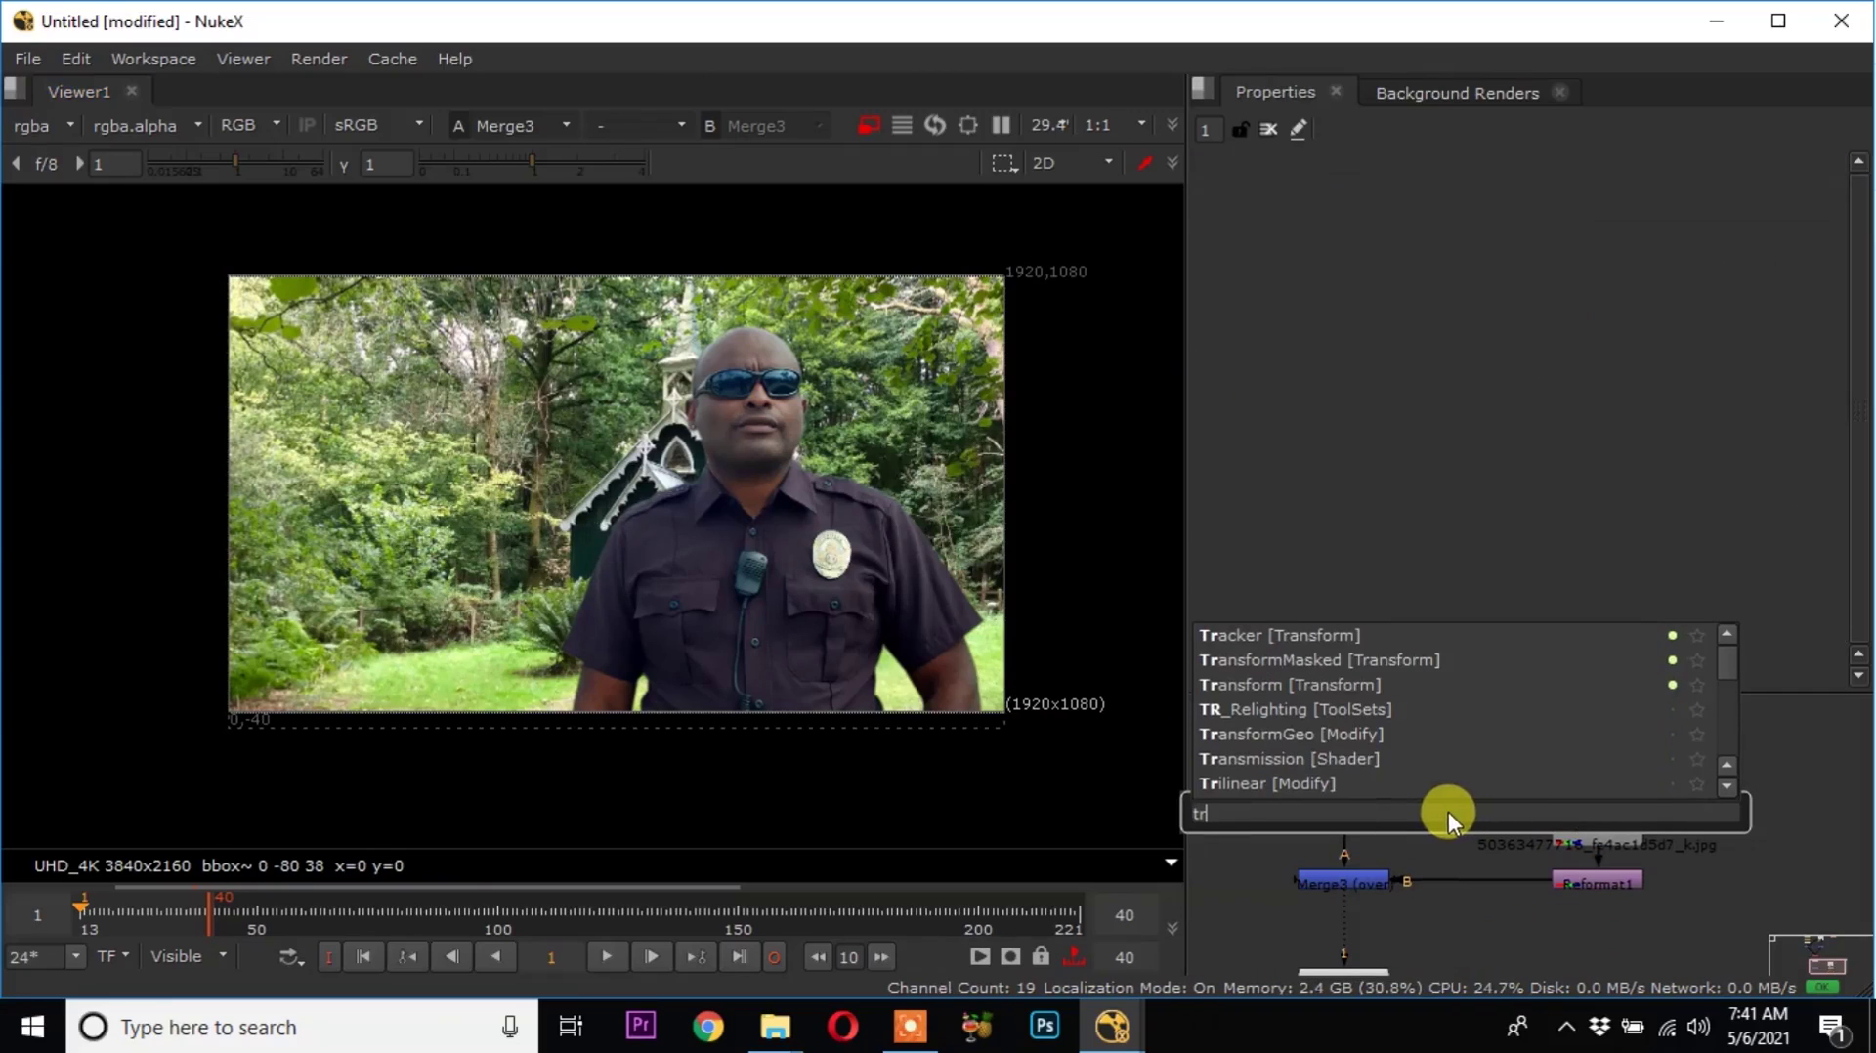
pyautogui.click(1286, 688)
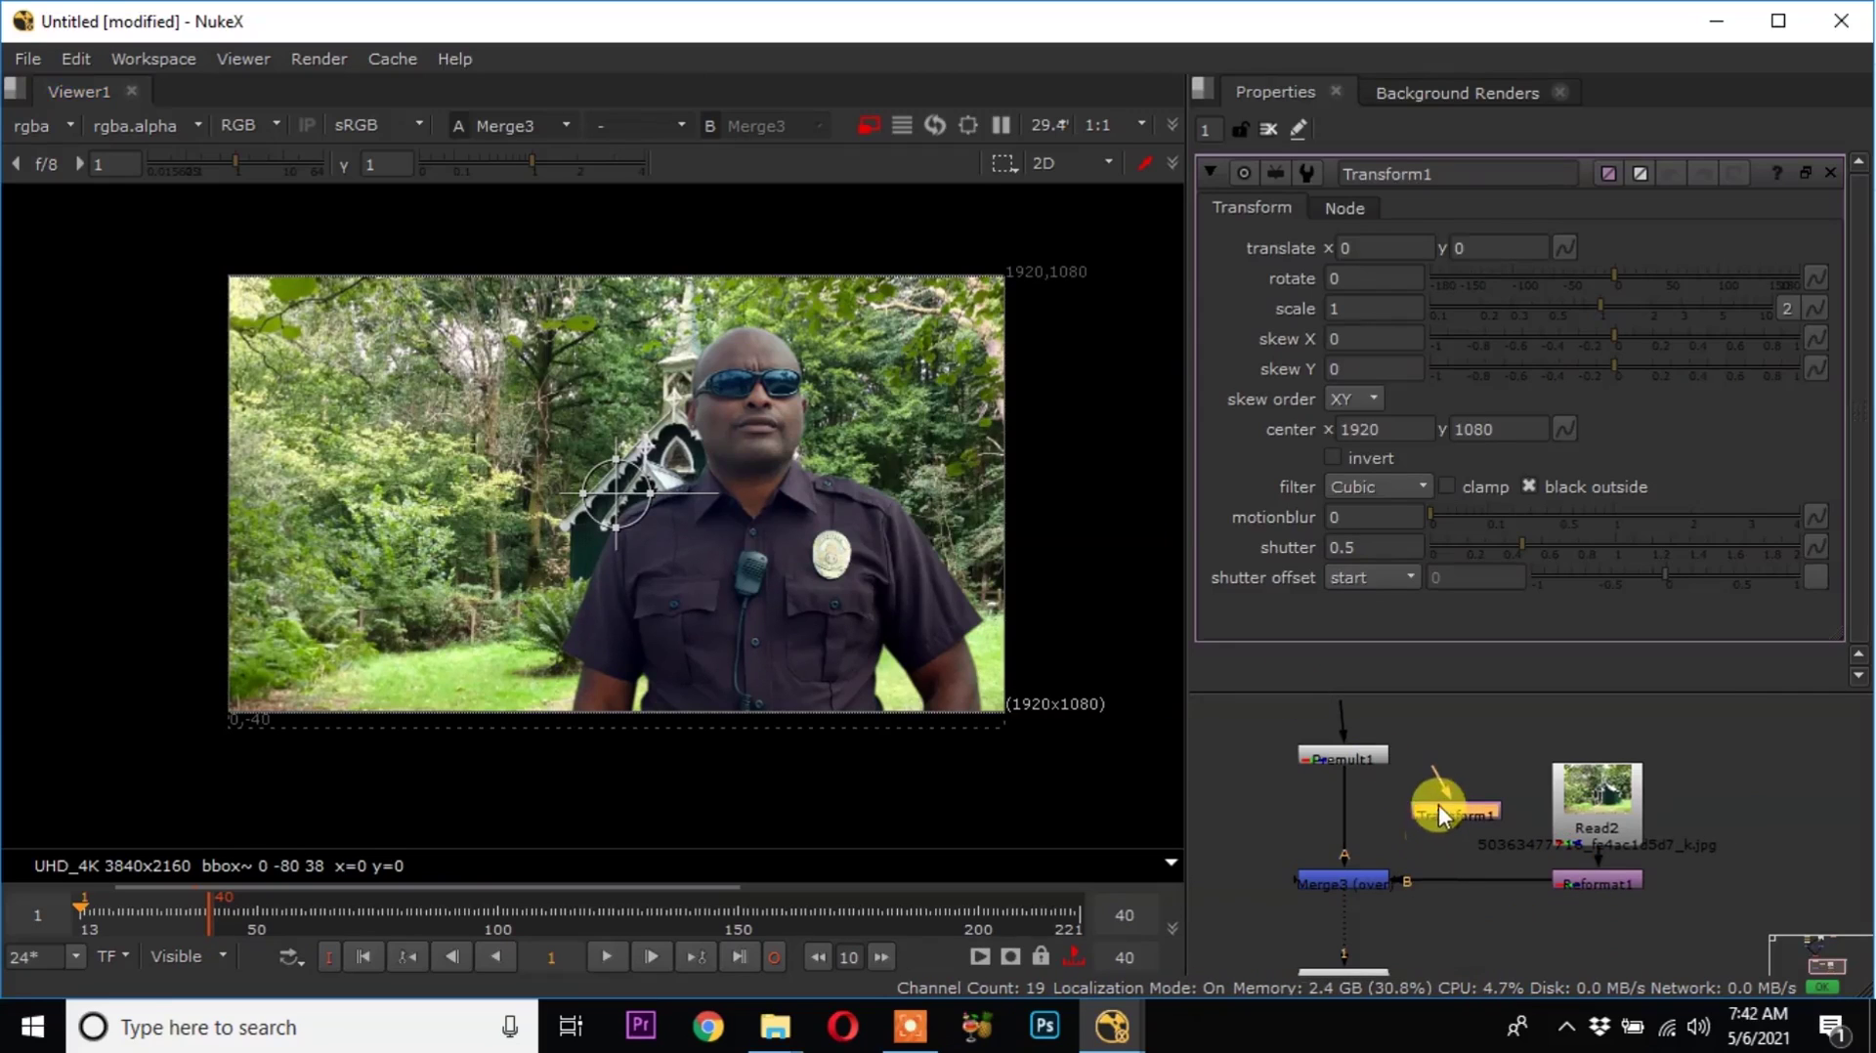
pyautogui.moveTo(1424, 854); pyautogui.dragTo(1520, 918, button='middle')
pyautogui.moveTo(1544, 871); pyautogui.dragTo(1436, 885)
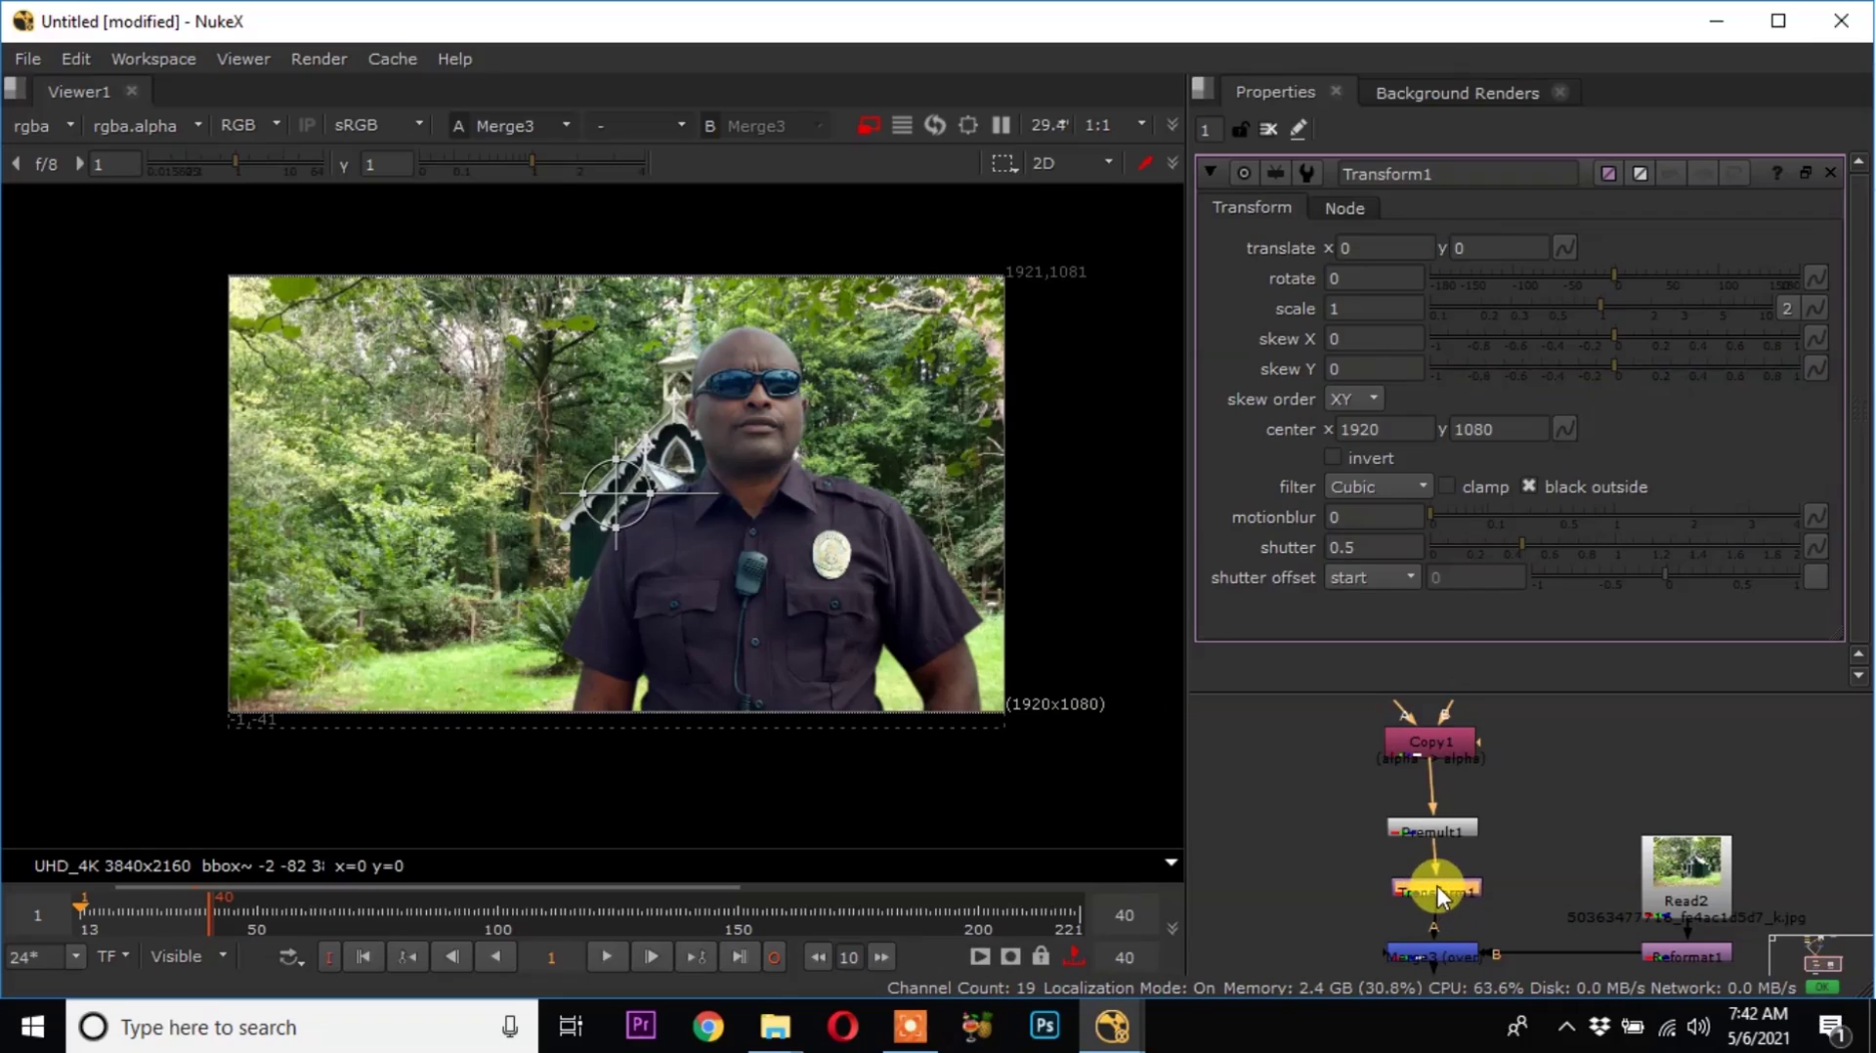
pyautogui.moveTo(670, 511); pyautogui.dragTo(337, 494)
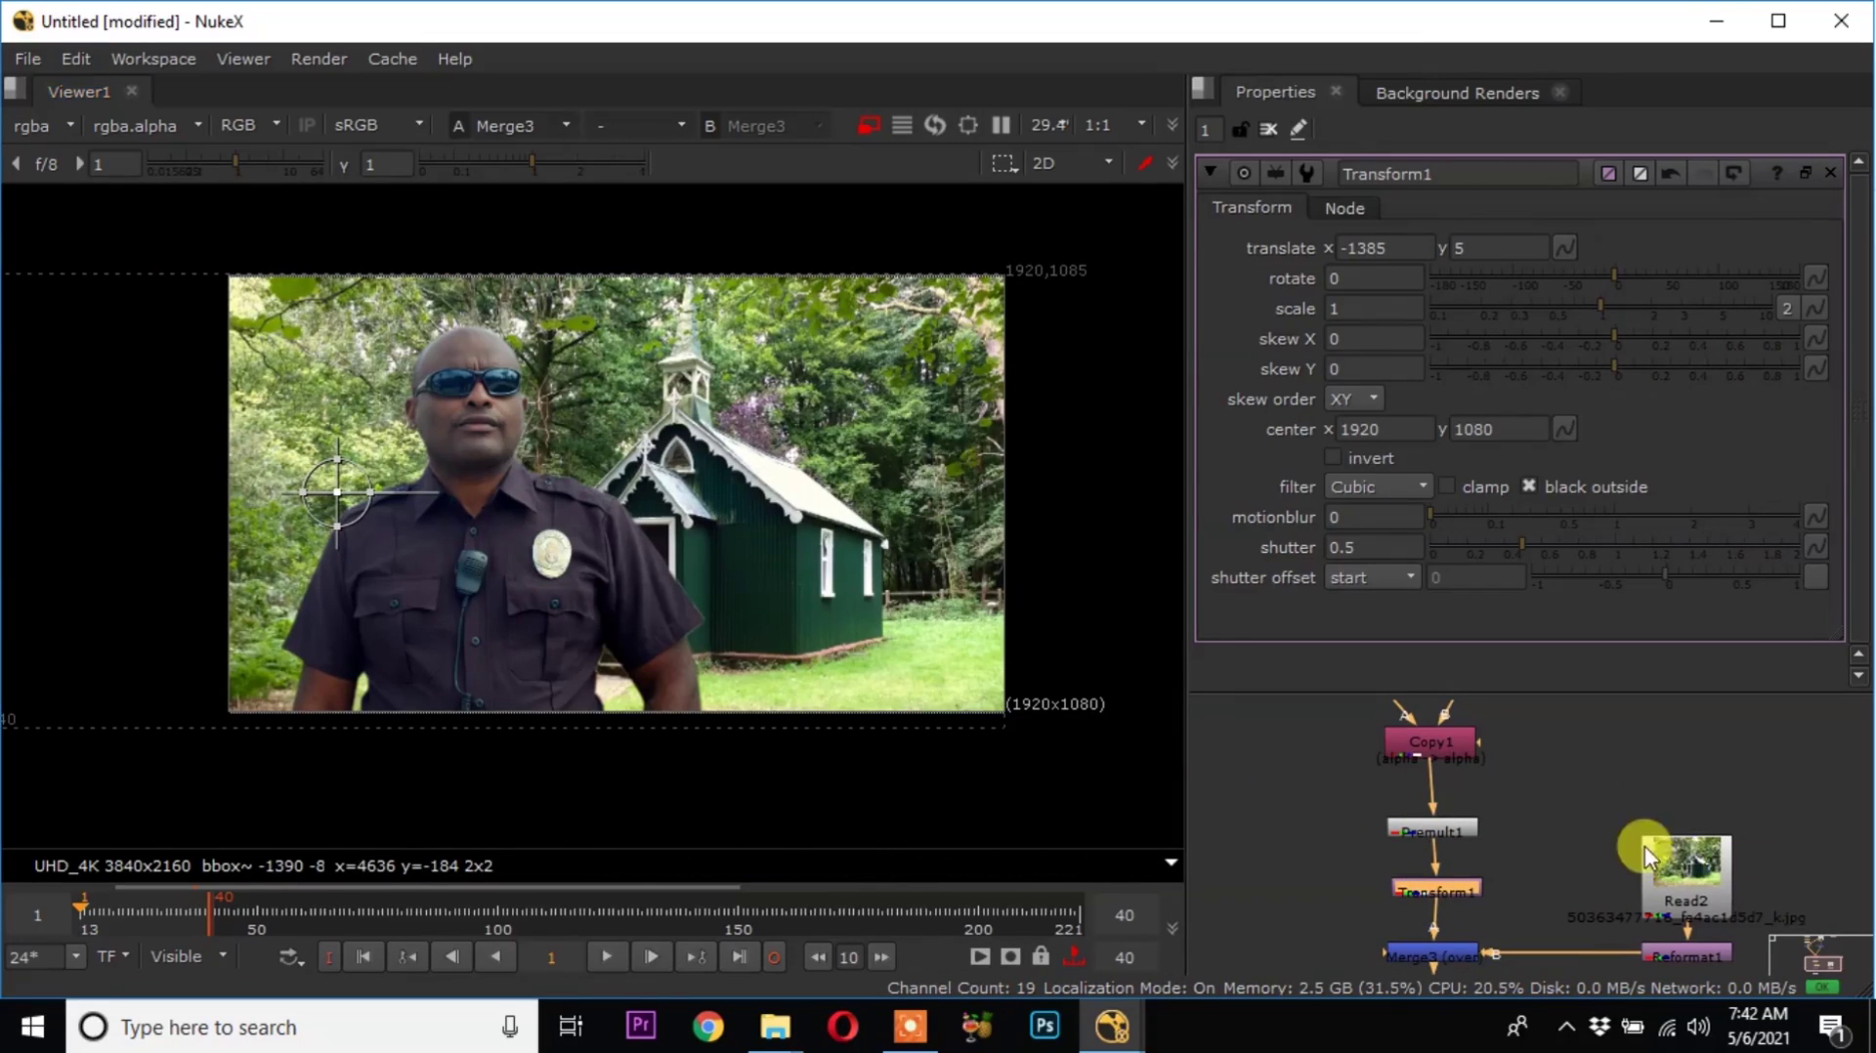
# Make room above the Merge node and insert a copy of the chapel's Reformat node after the officer's Transform node.
pyautogui.moveTo(1490, 936); pyautogui.dragTo(1507, 801, button='middle')
pyautogui.moveTo(1356, 785); pyautogui.dragTo(1629, 965)
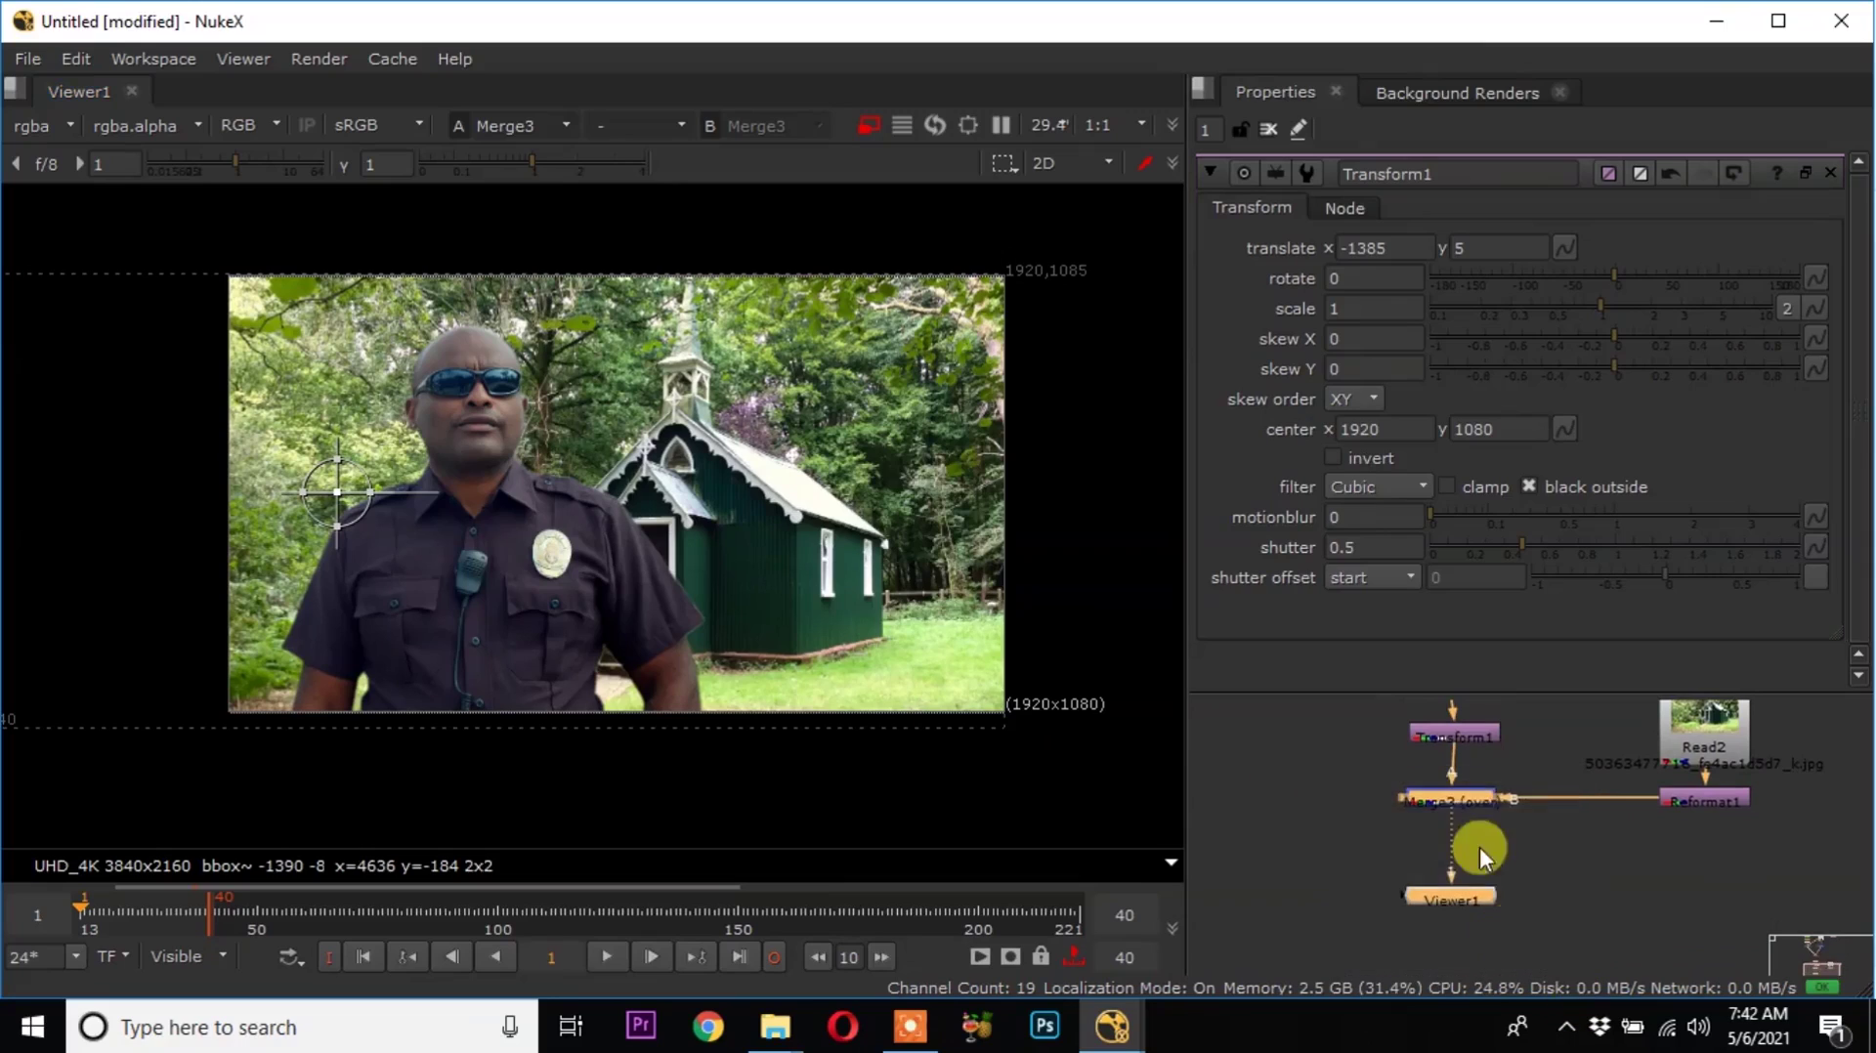
pyautogui.moveTo(1471, 806); pyautogui.dragTo(1475, 878)
pyautogui.click(1722, 807)
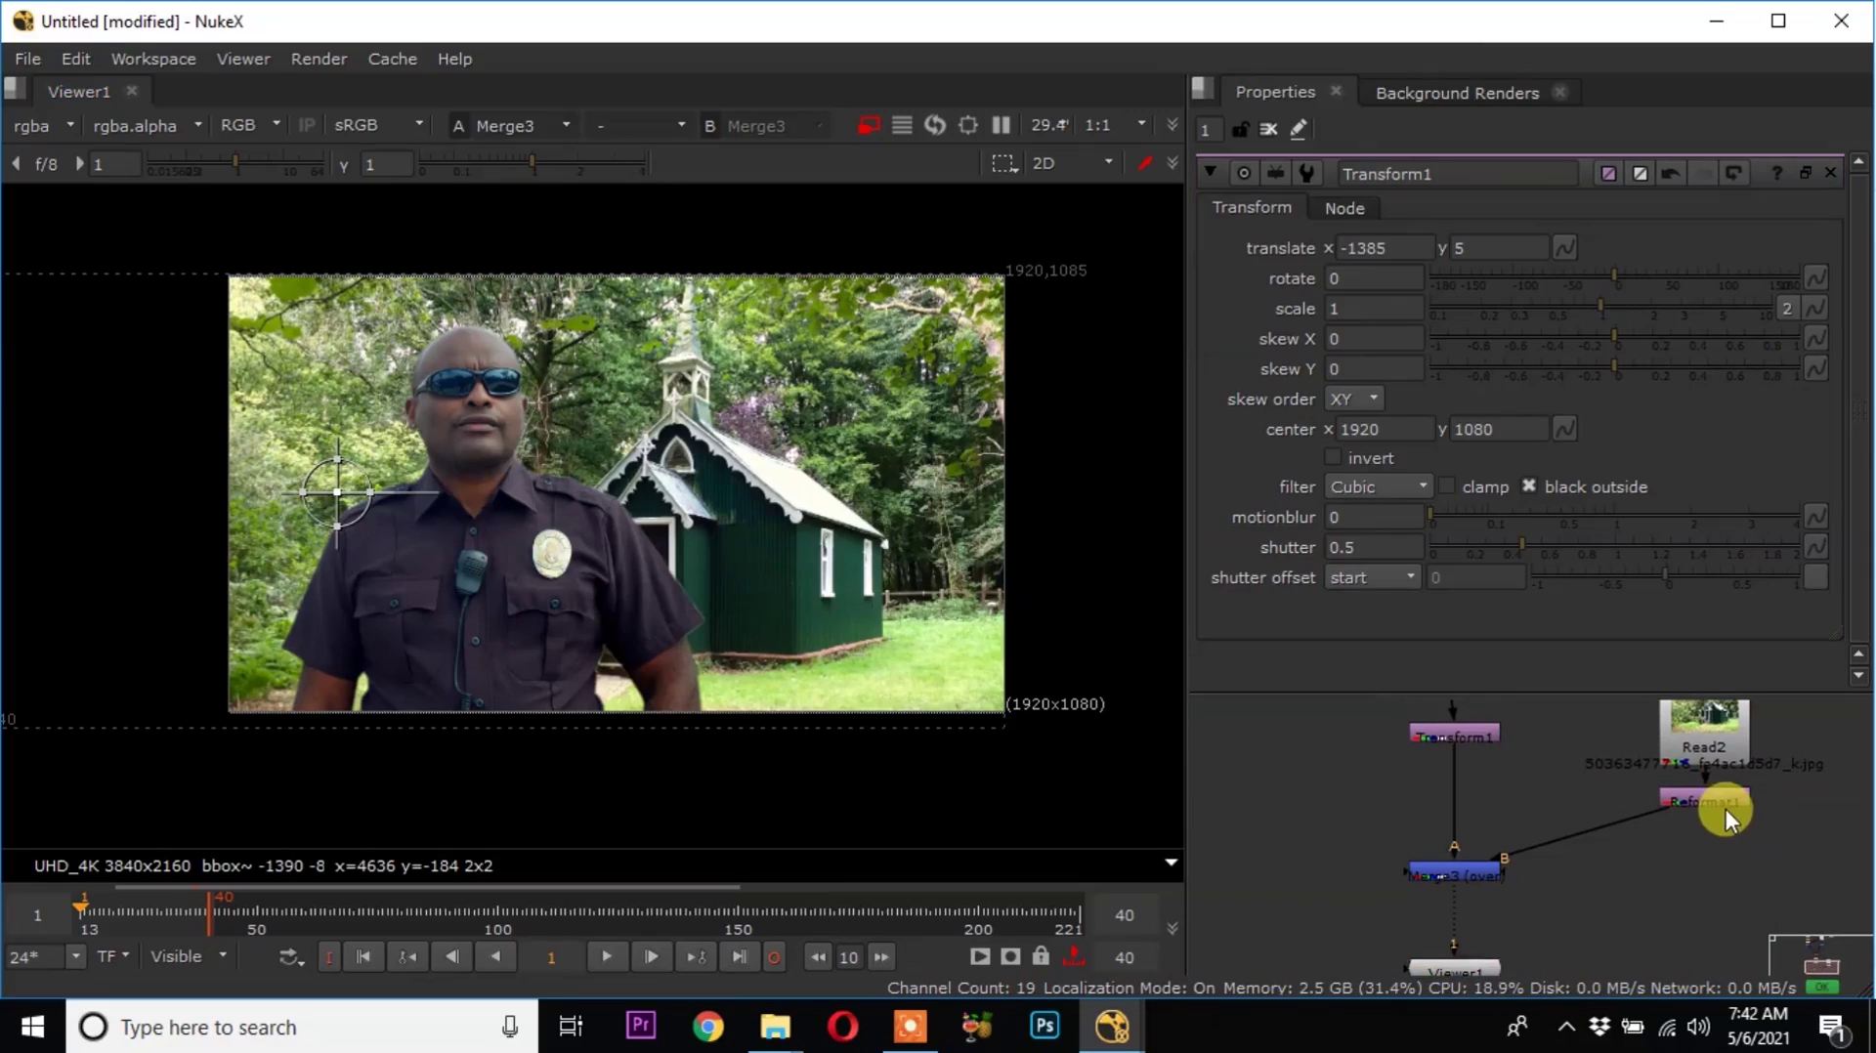
pyautogui.click(1532, 807)
pyautogui.hotkey('ctrl', 'v')
pyautogui.moveTo(1538, 811); pyautogui.dragTo(1485, 801)
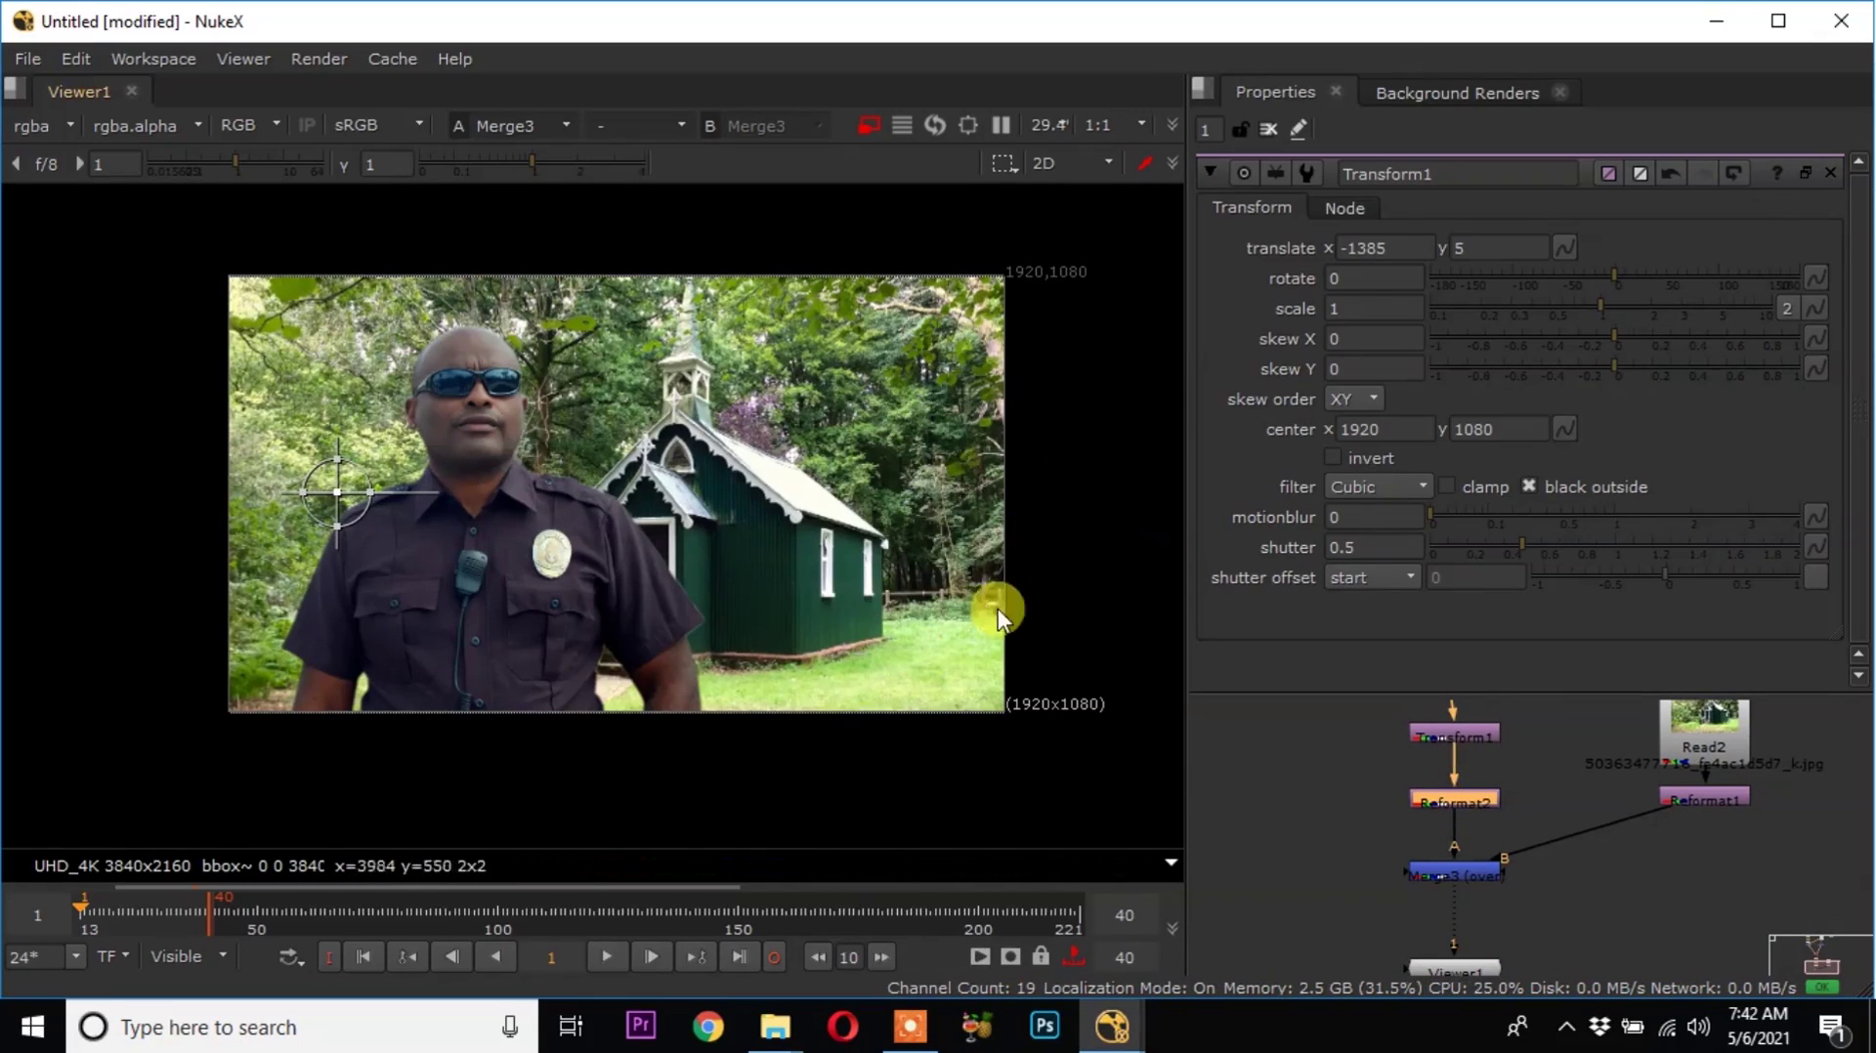
# Move the chapel Read and Reformat nodes together so they sit level with the Merge node.
pyautogui.scroll(-5, 1508, 787)
pyautogui.scroll(5, 1524, 807)
pyautogui.moveTo(1662, 711); pyautogui.dragTo(1421, 881)
pyautogui.moveTo(1562, 754); pyautogui.dragTo(1557, 807)
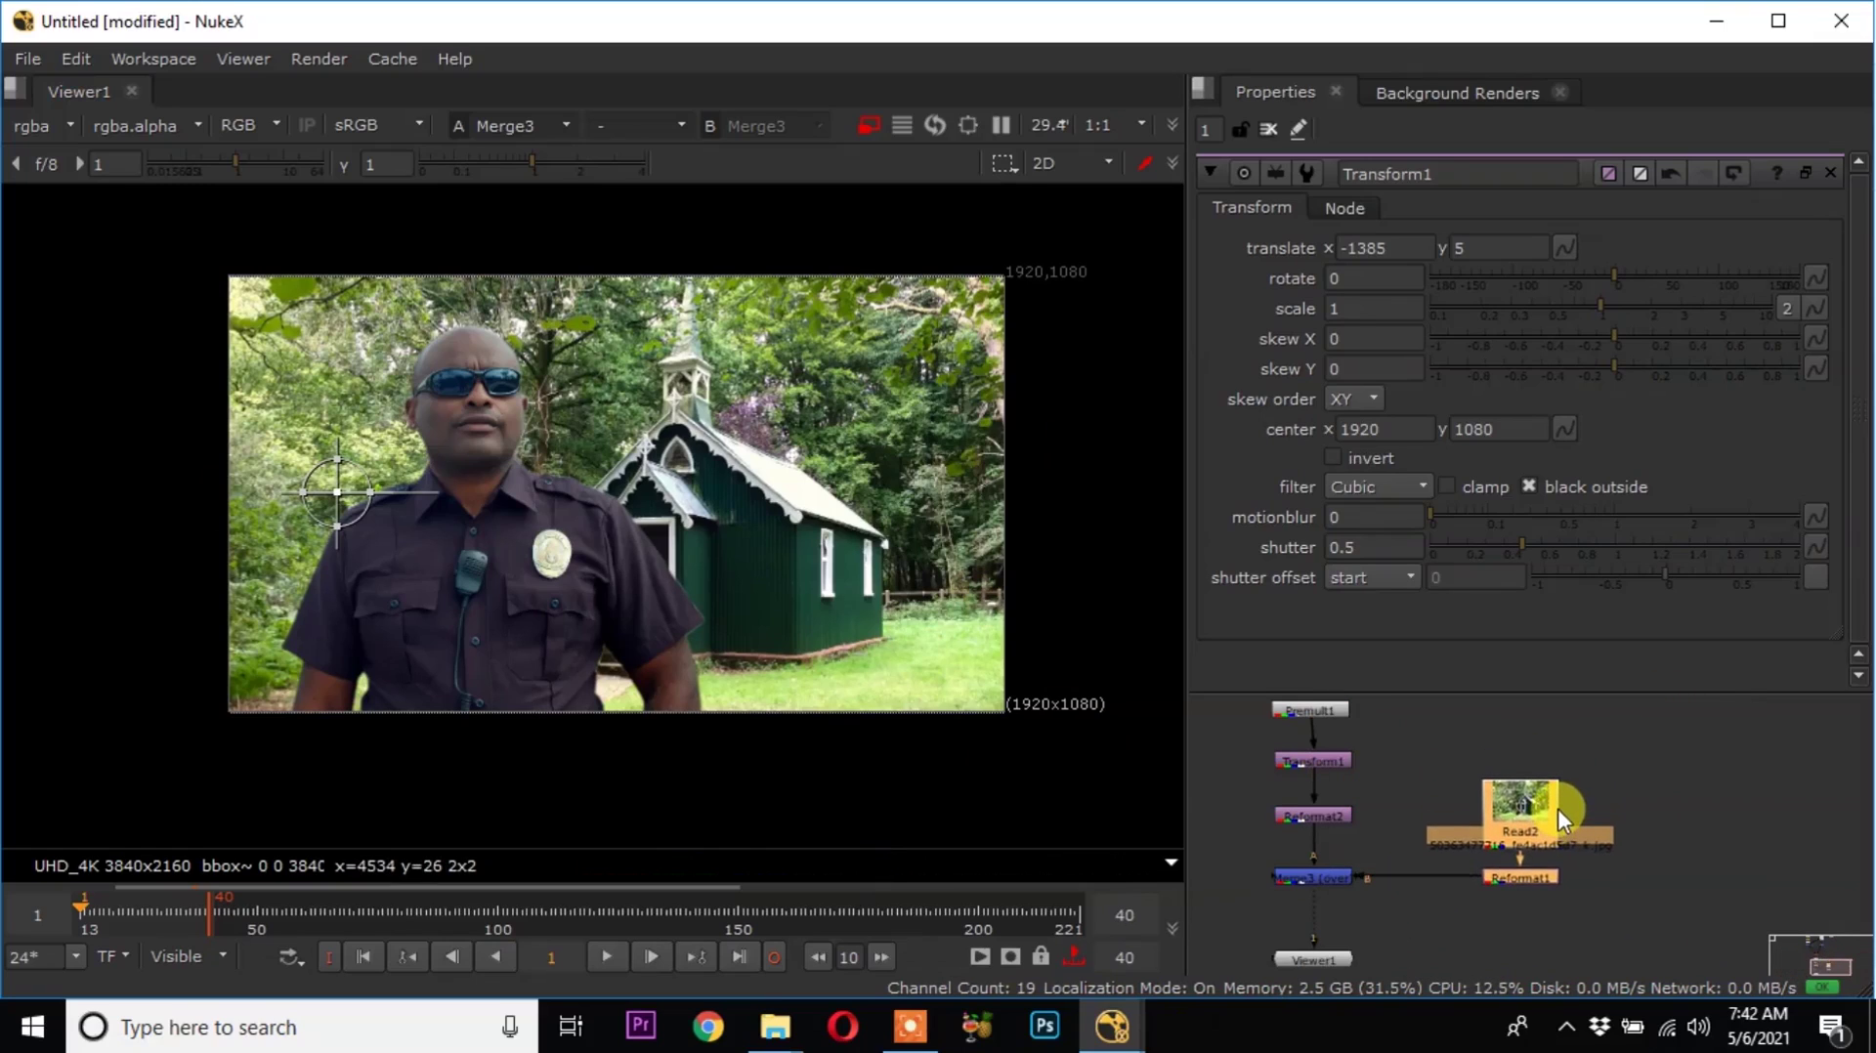
# Close all open node properties and examine the finished node tree and the officer over the chapel background.
pyautogui.scroll(-5, 1558, 807)
pyautogui.moveTo(1545, 787); pyautogui.dragTo(1434, 935, button='middle')
pyautogui.scroll(-1, 1442, 822)
pyautogui.scroll(1, 1438, 823)
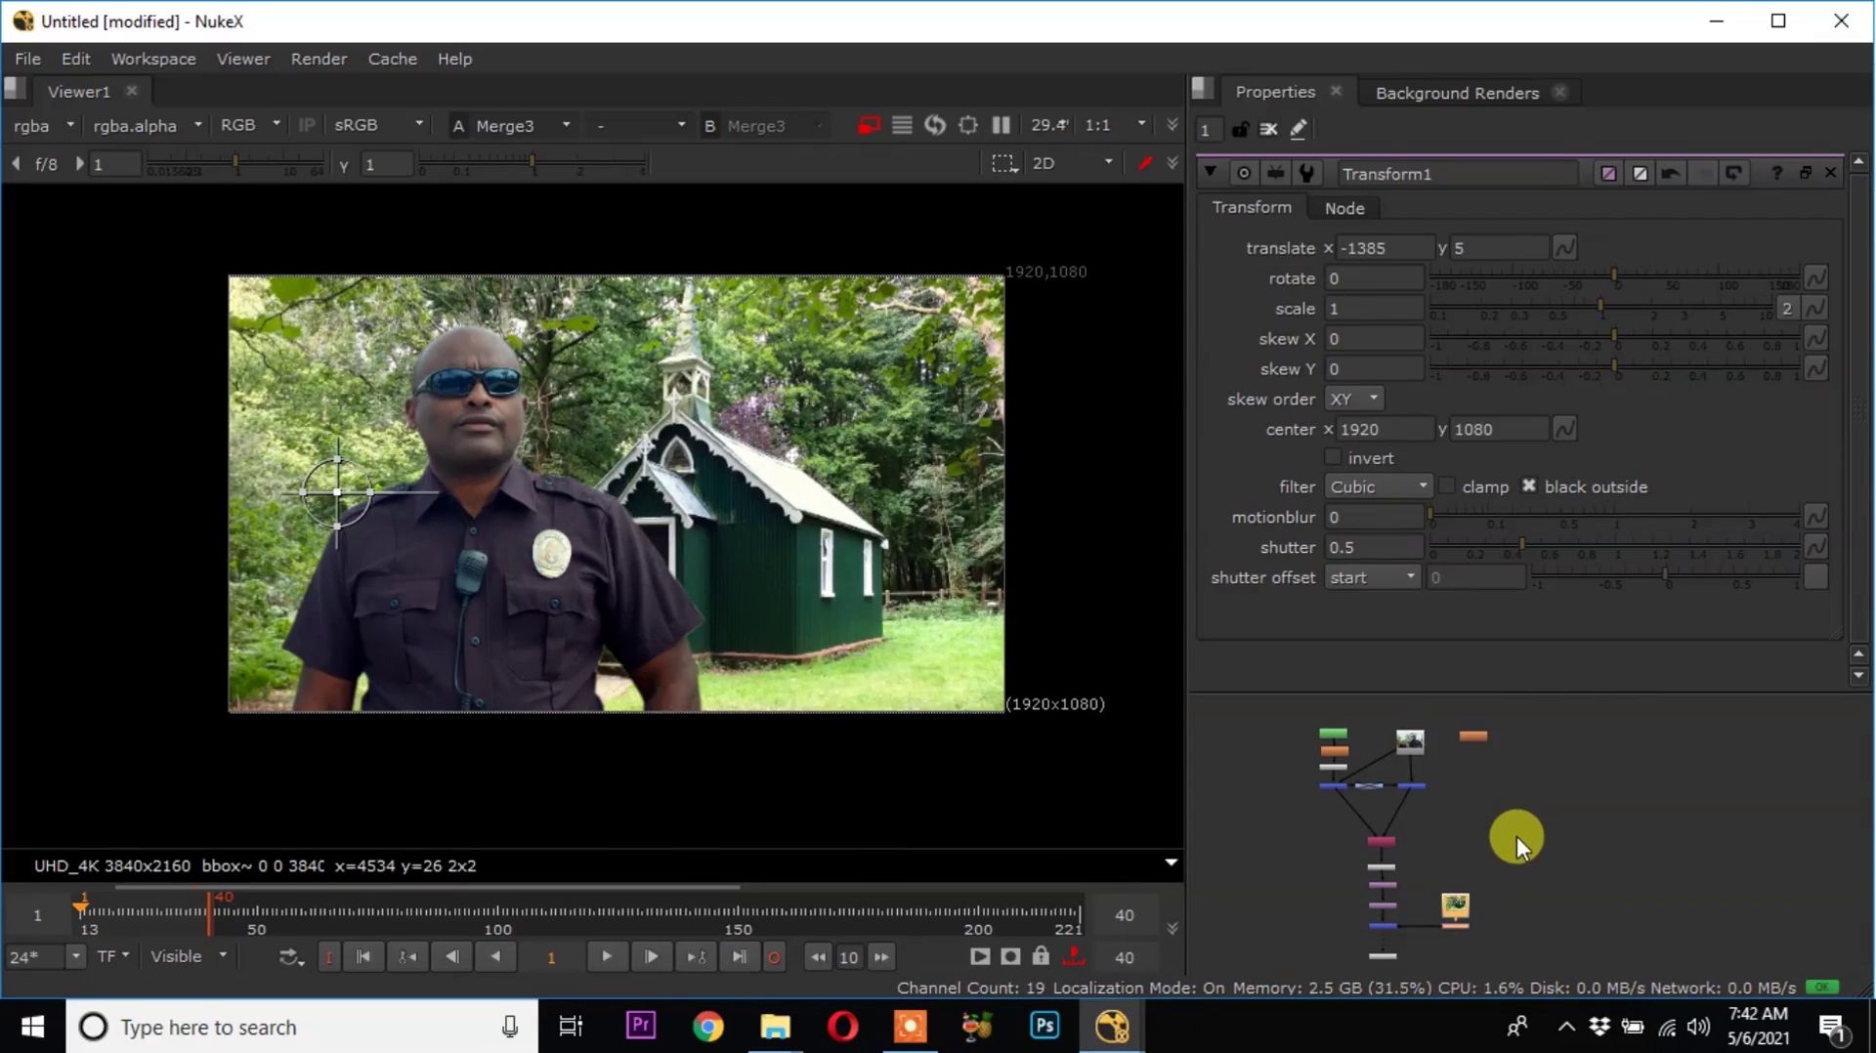
pyautogui.click(1267, 130)
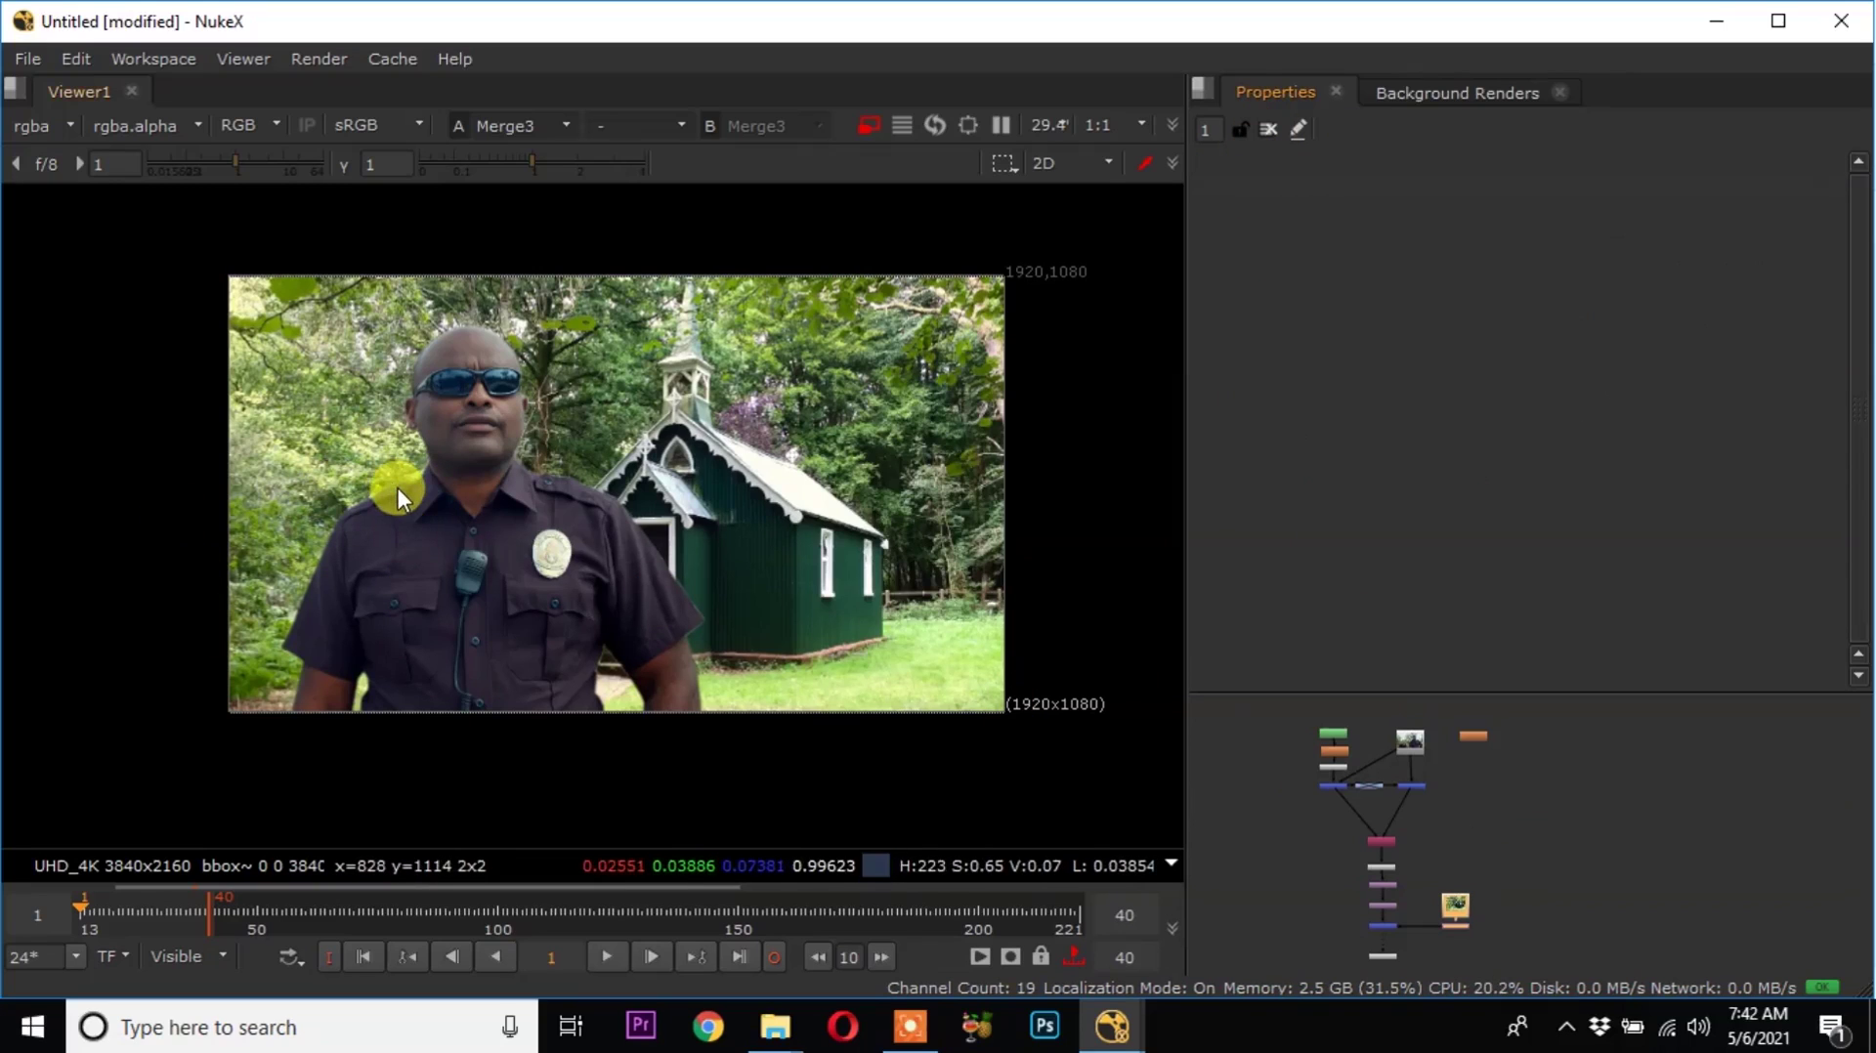
pyautogui.scroll(3, 571, 495)
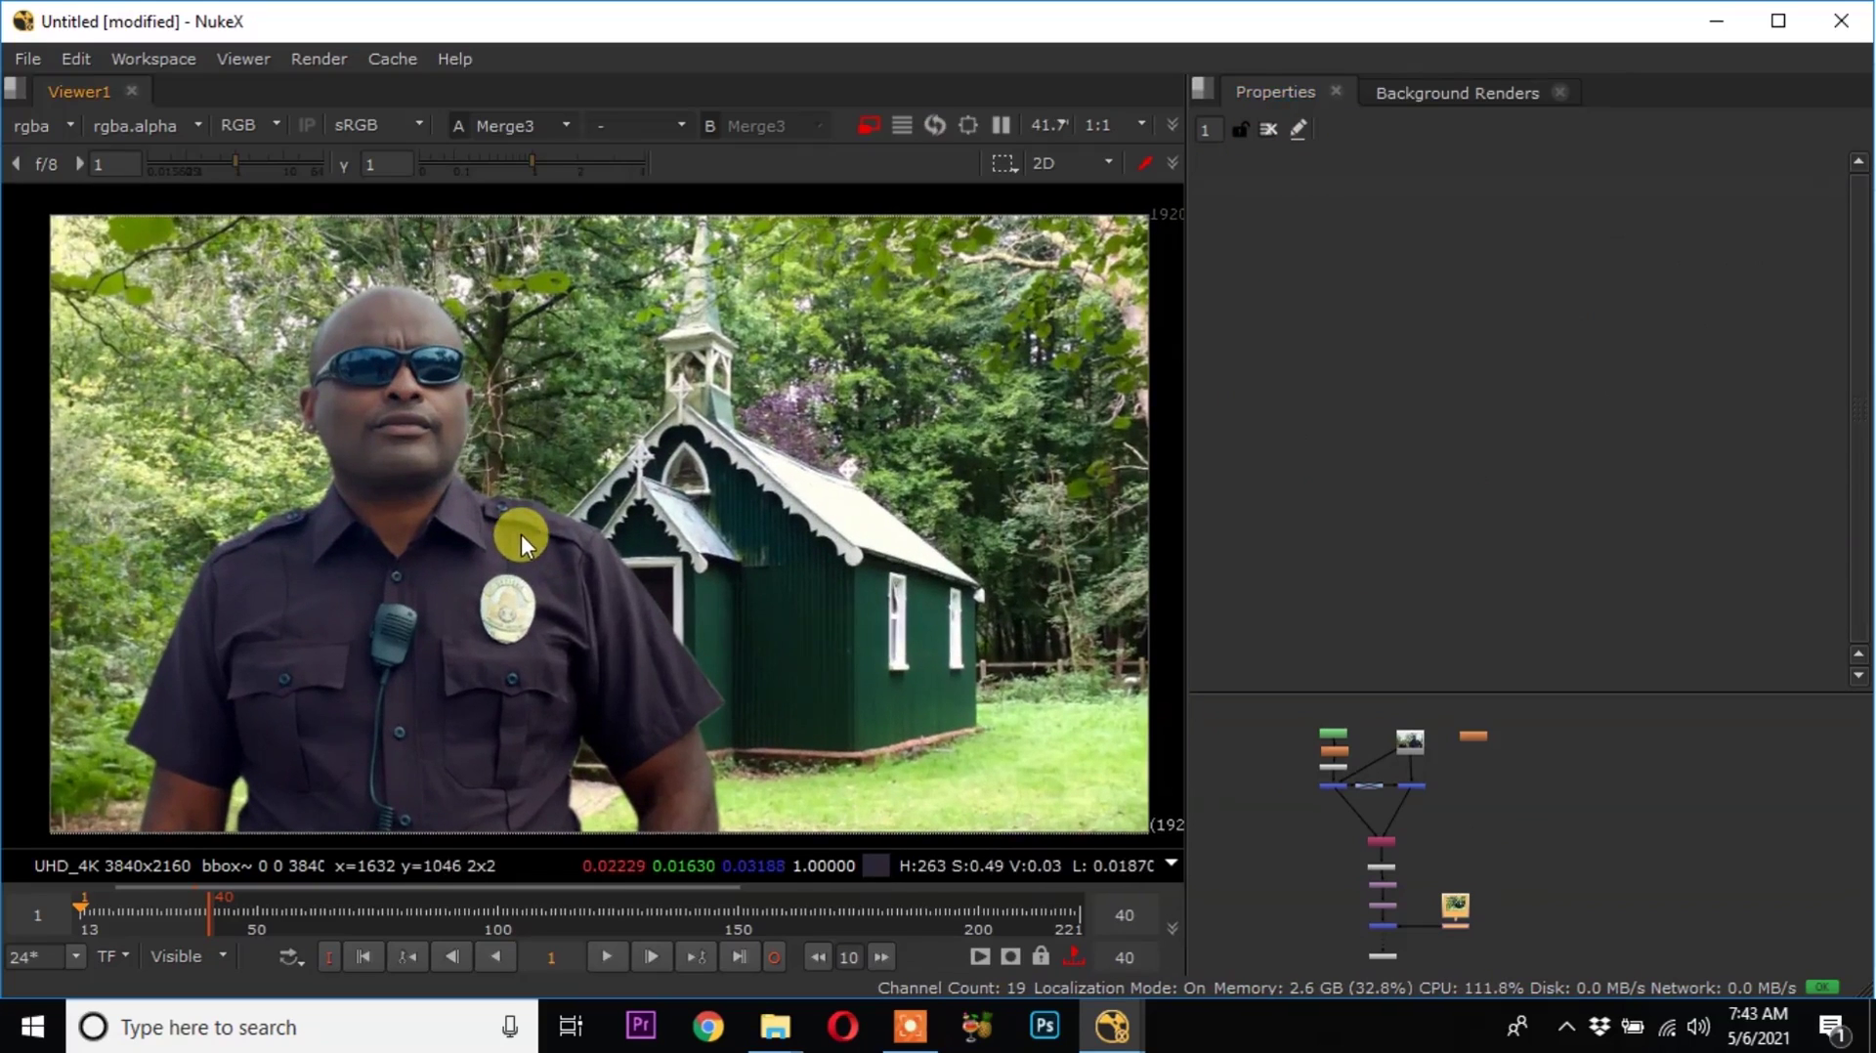